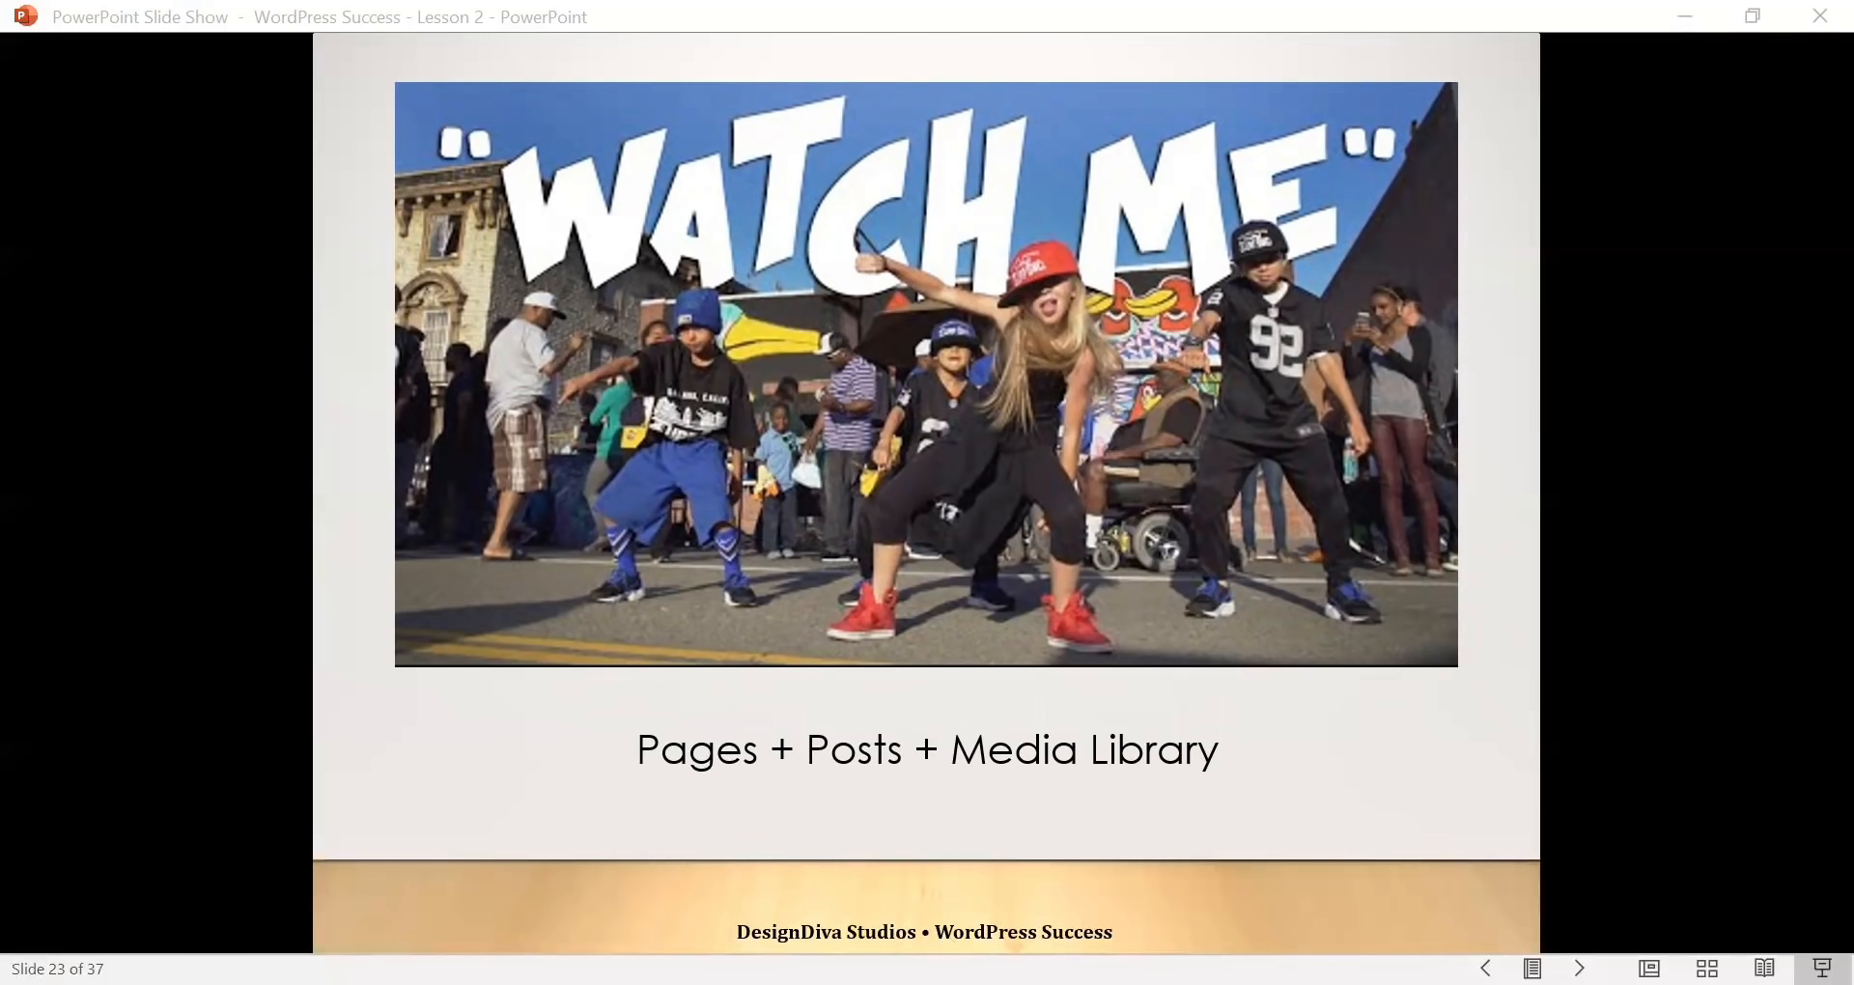
Step: Switch from the slide show to the browser's WordPress dashboard and look over its At a Glance, Activity and Quick Draft sections
key("alt+Tab")
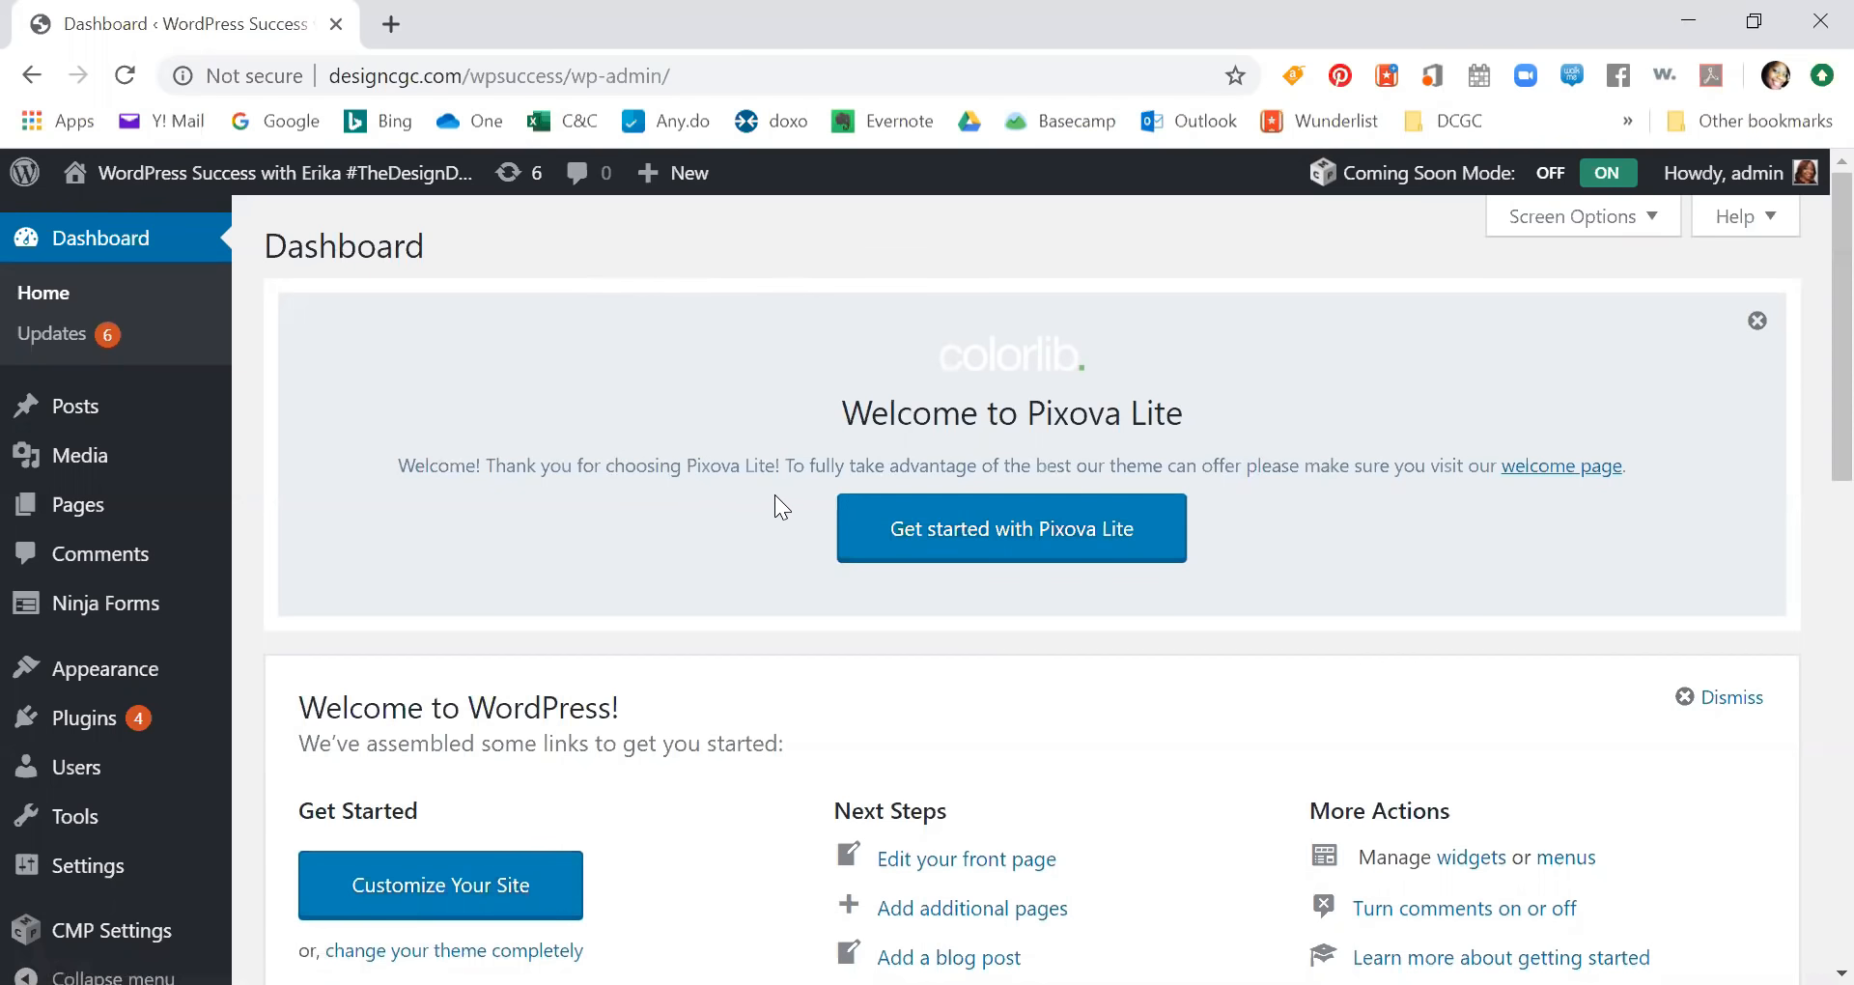
scroll(775, 494, "down", 6)
scroll(778, 505, "down", 1)
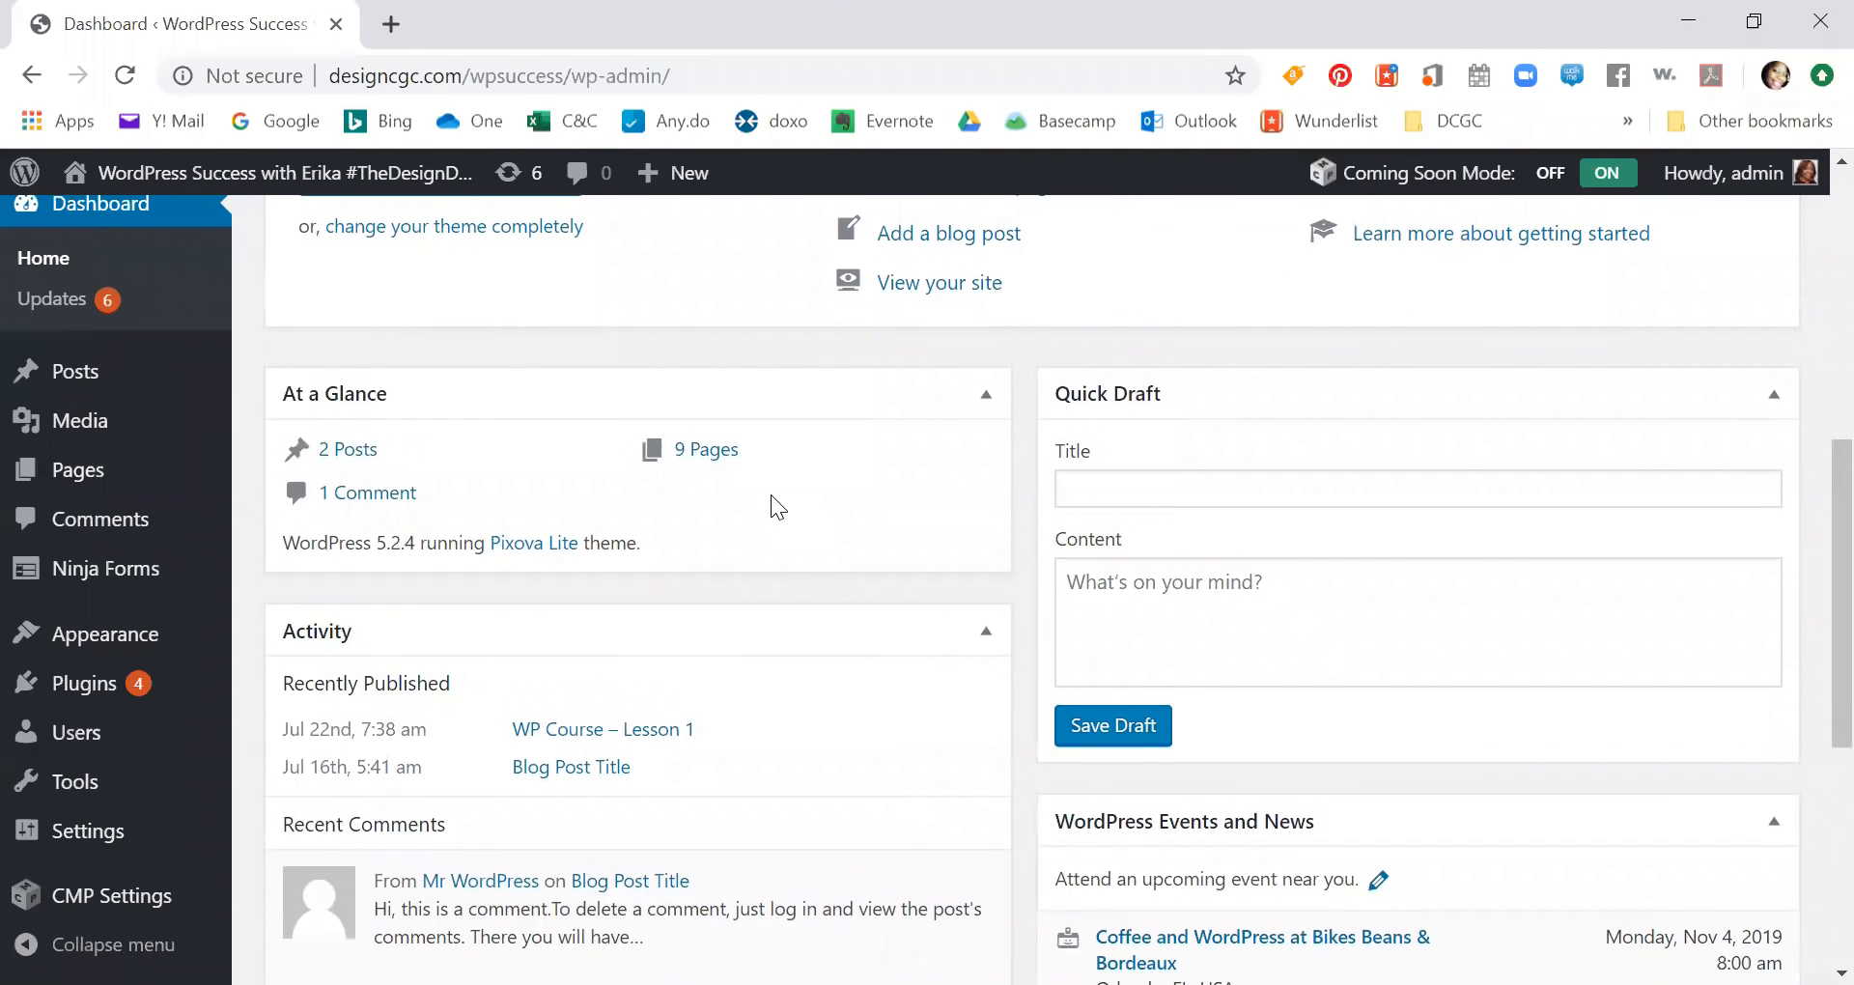
scroll(1114, 483, "up", 4)
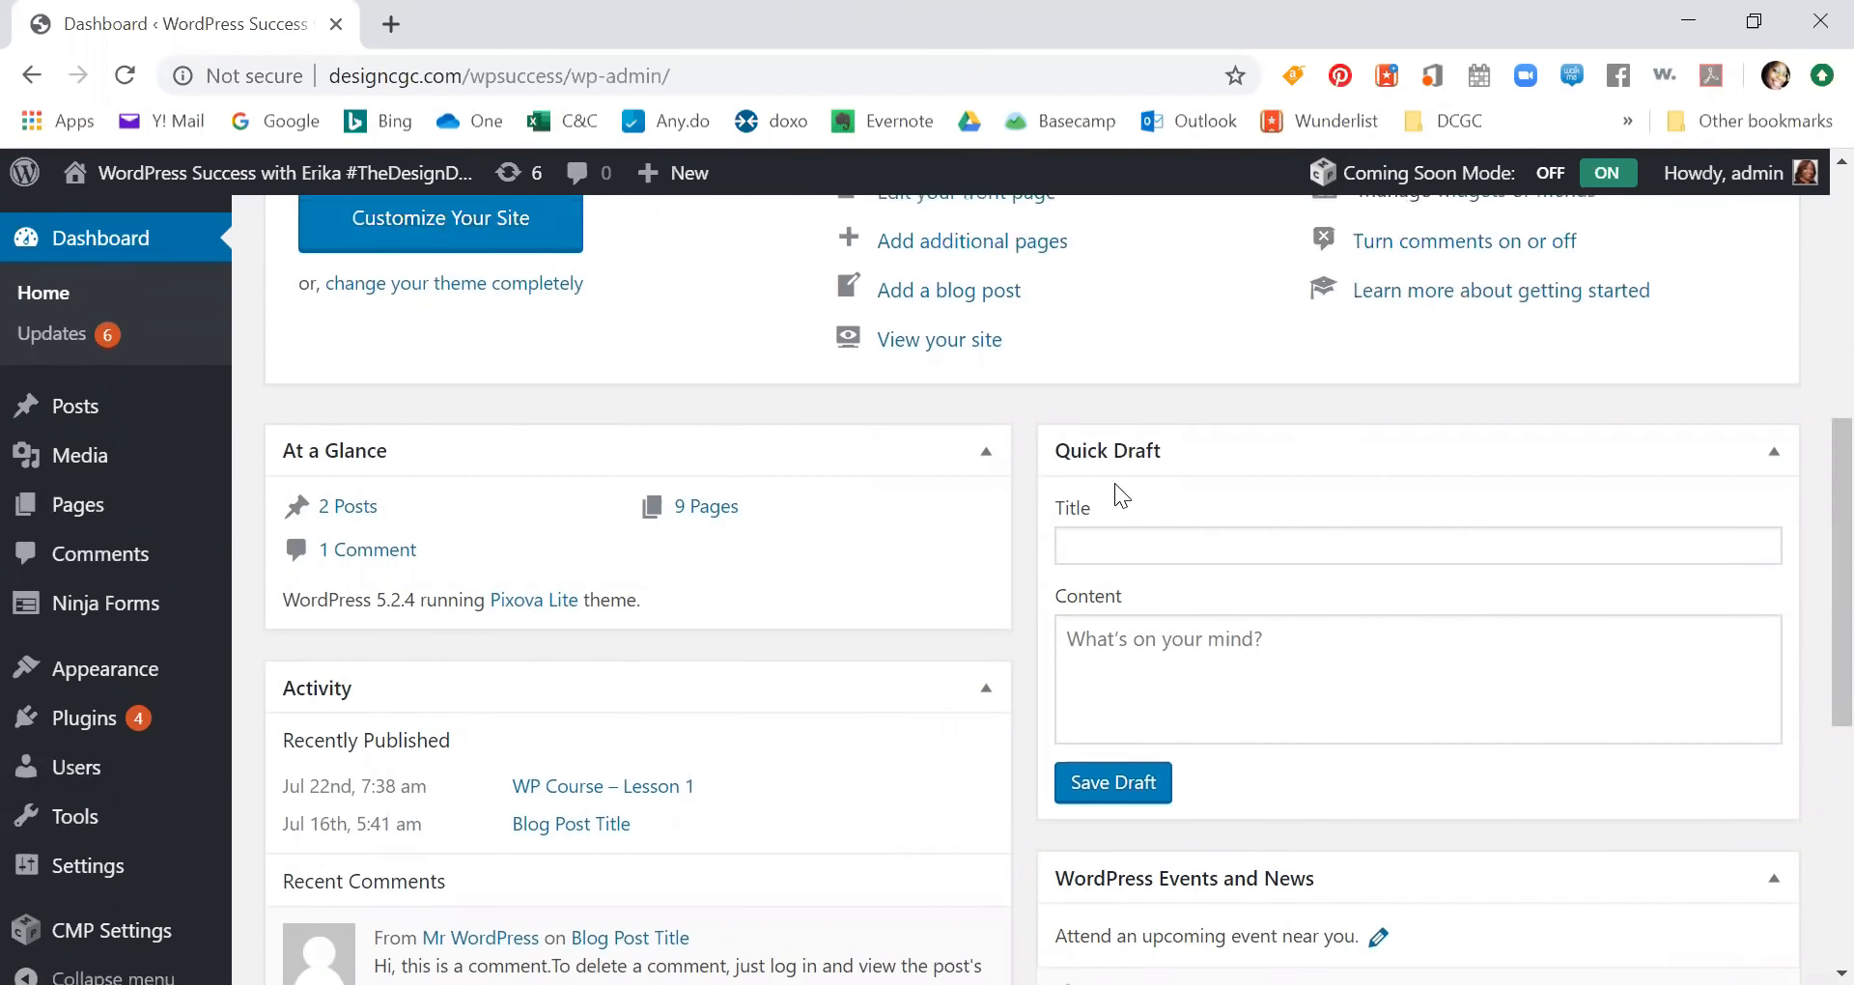
scroll(1114, 482, "down", 3)
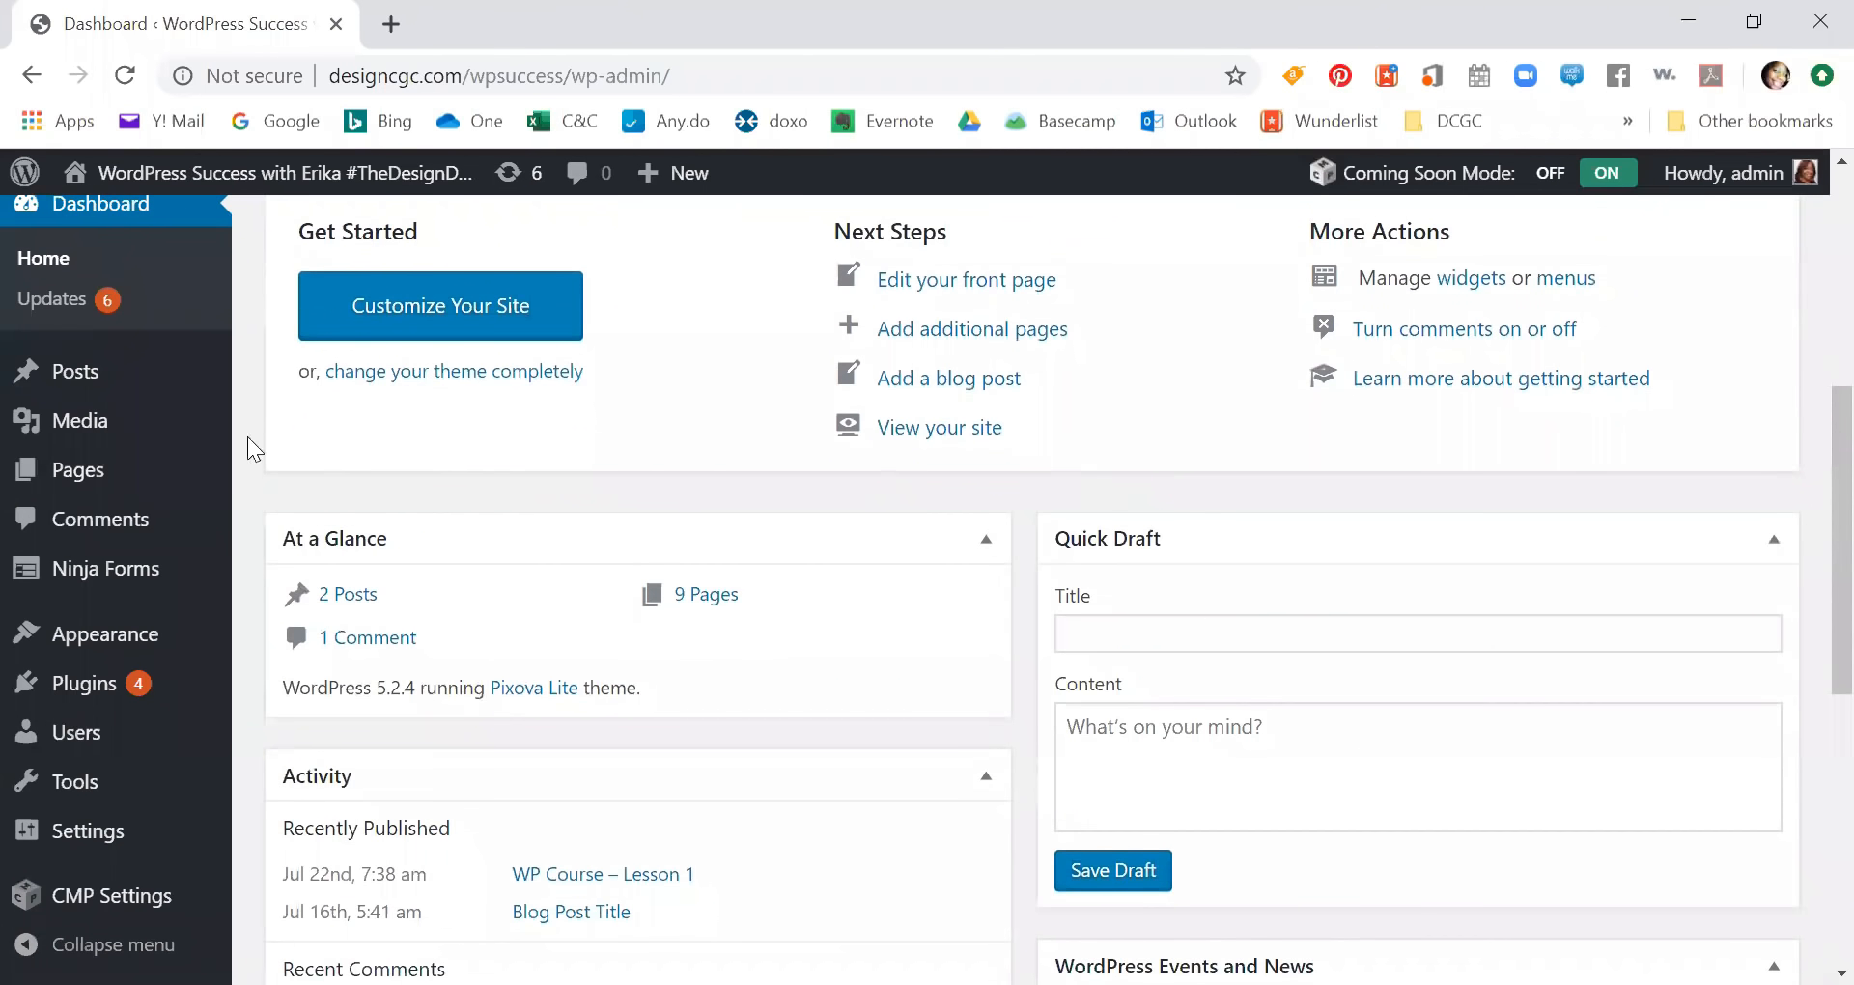
mouse_move(83, 357)
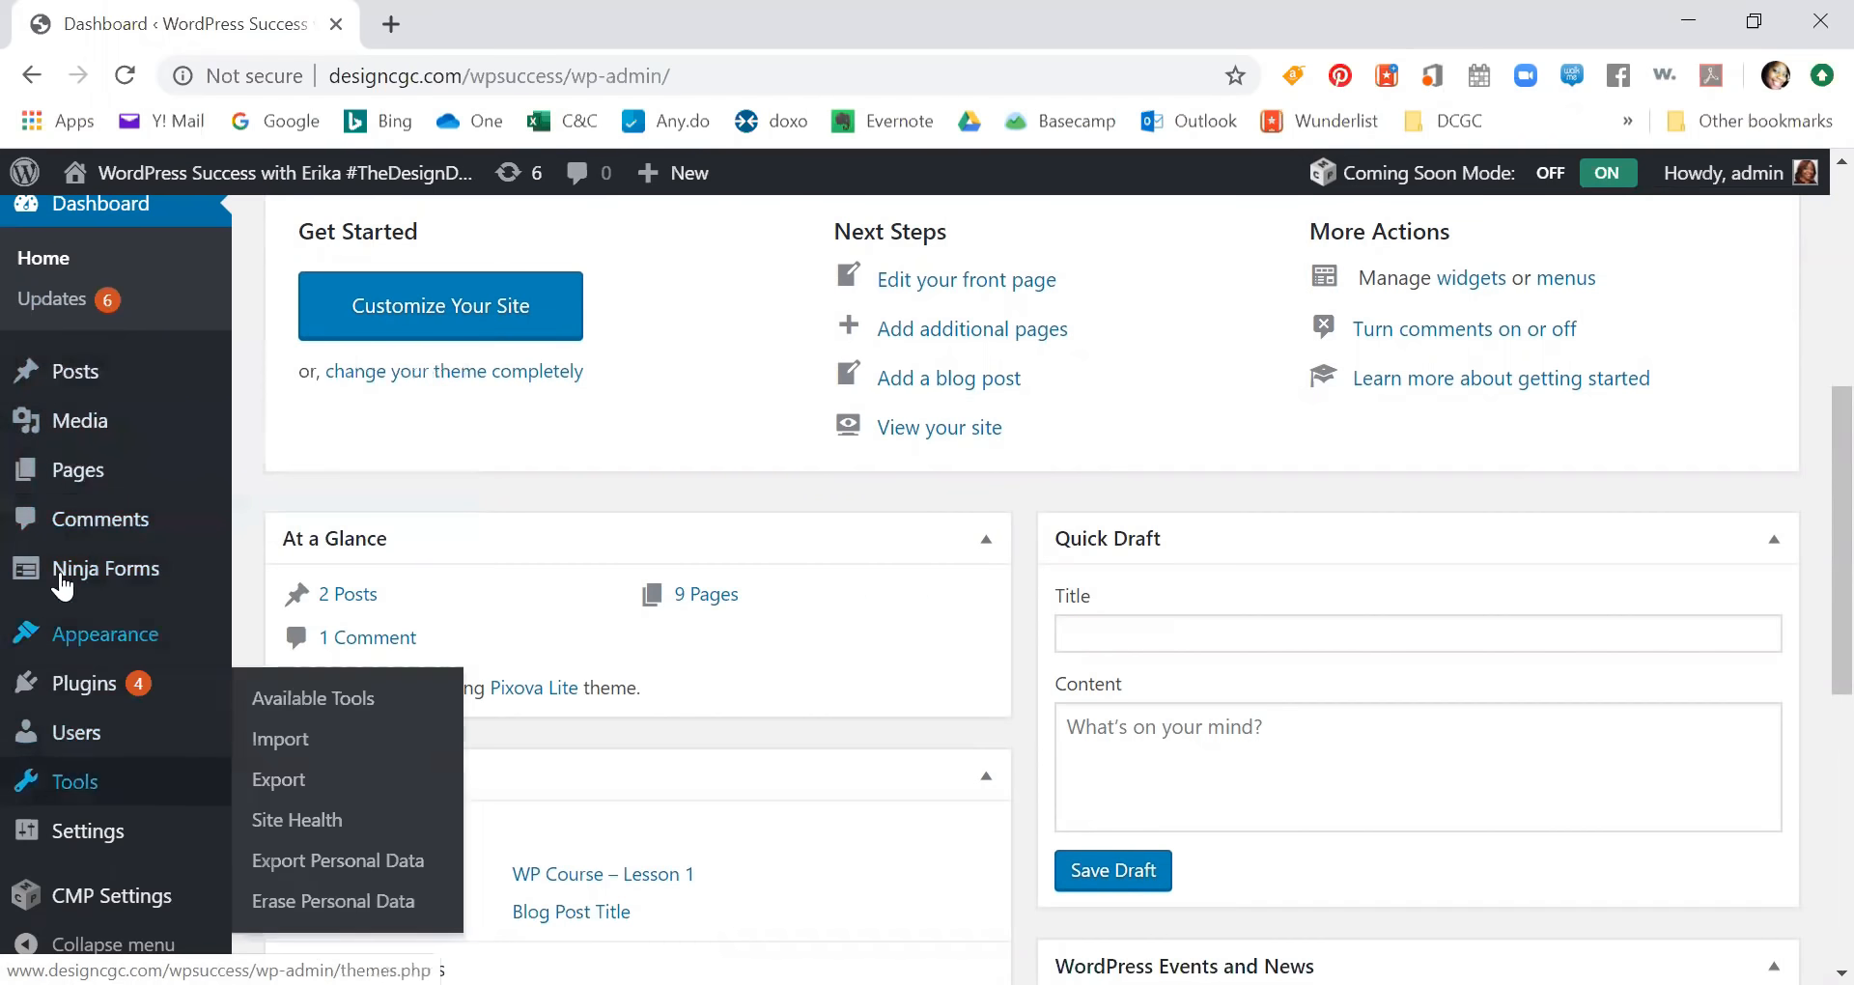
scroll(68, 386, "down", 3)
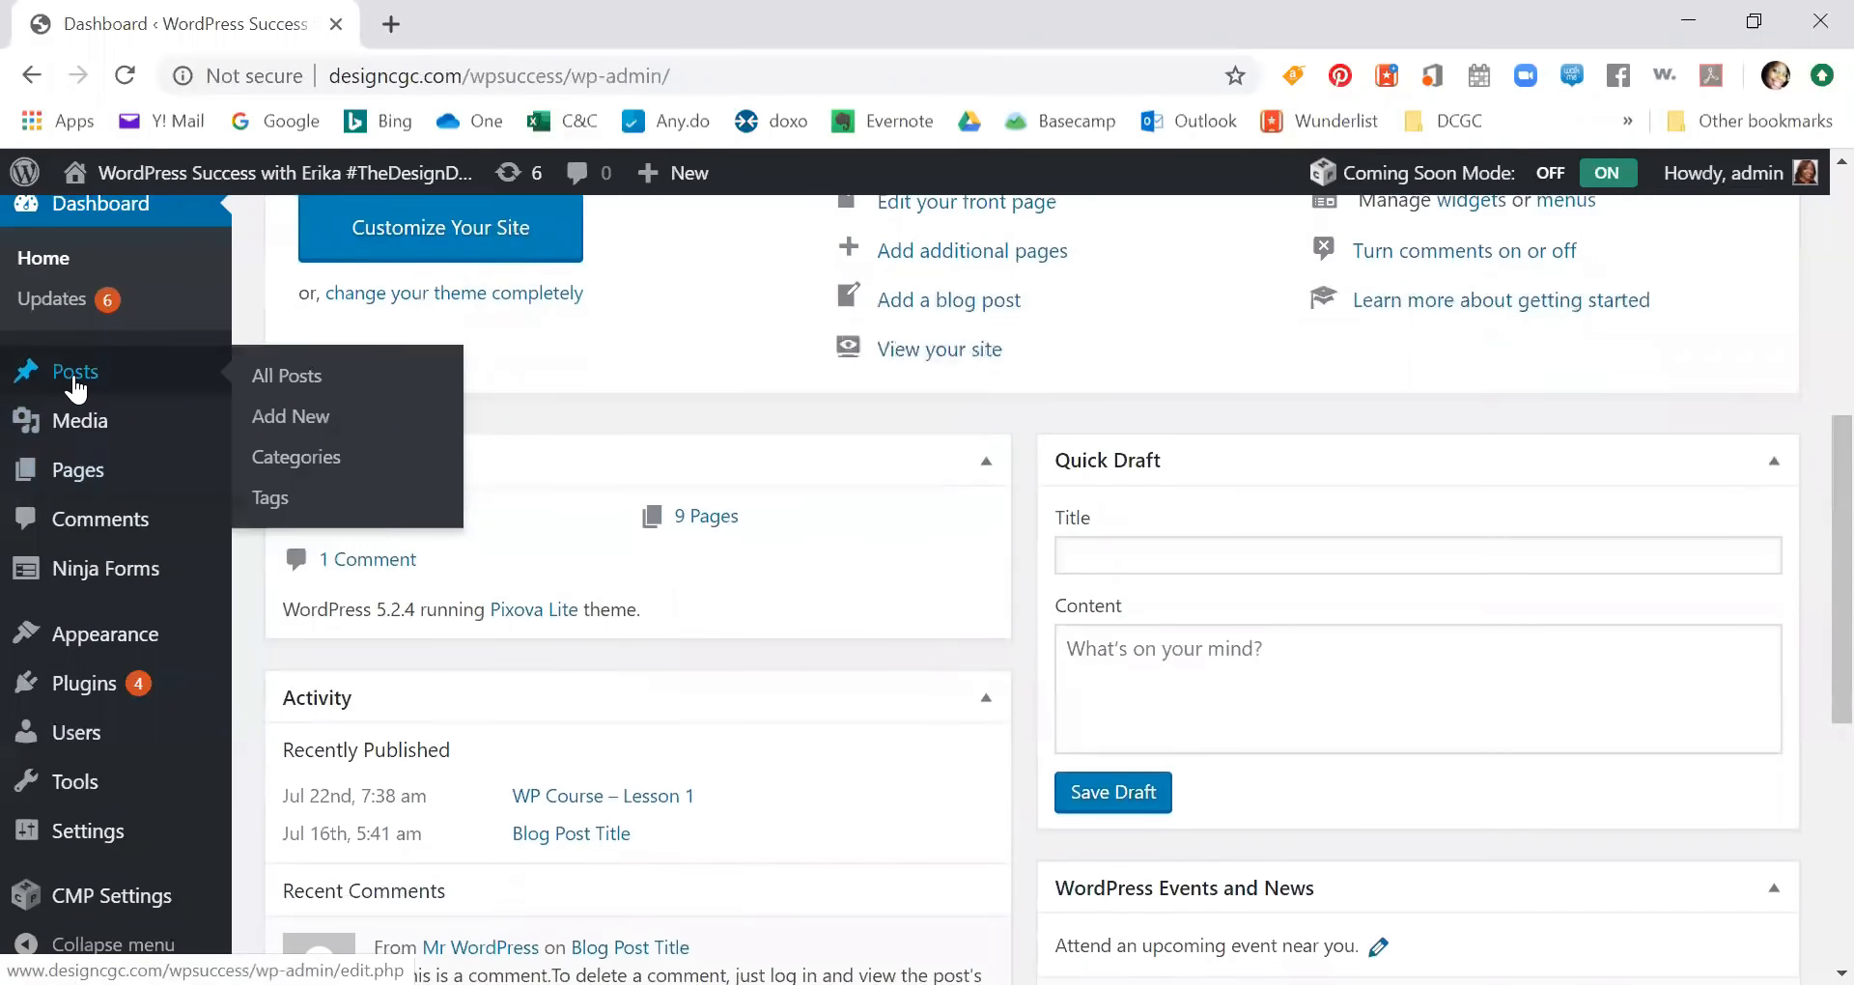
Step: Open the list of all pages and examine the page titles, from About Us down to WP Success Course
mouse_move(92, 479)
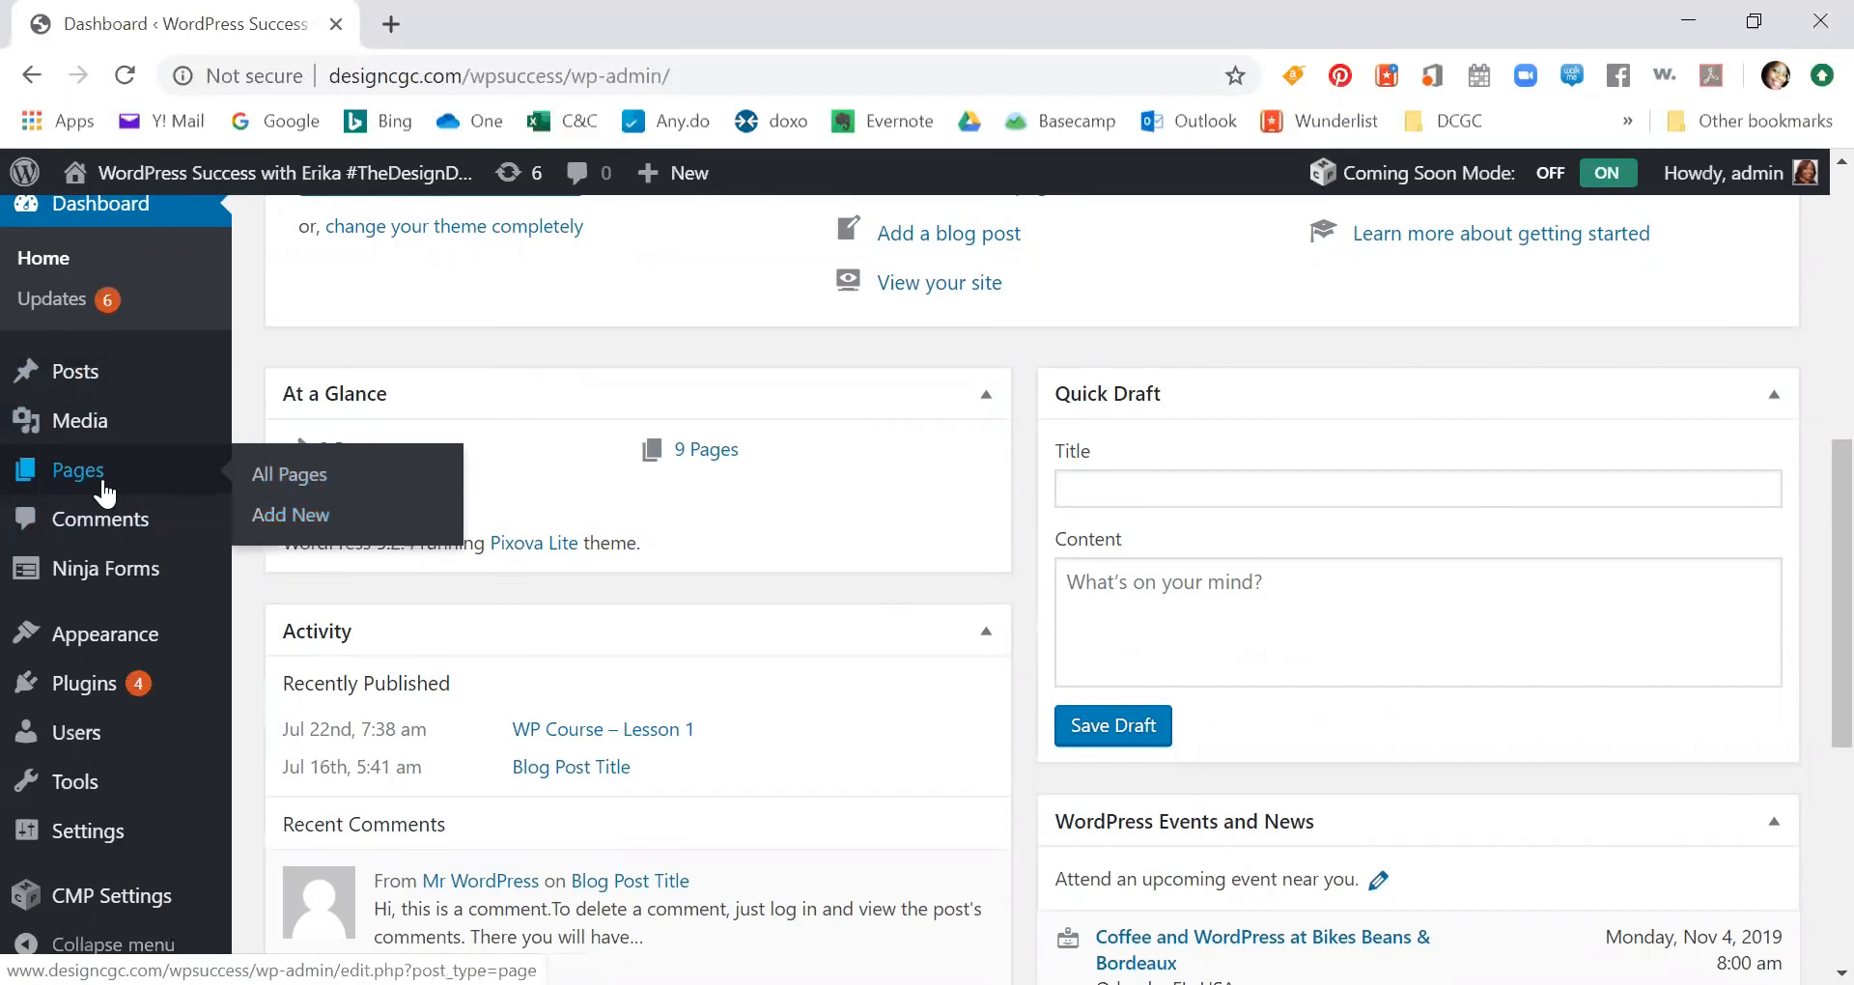
left_click(70, 469)
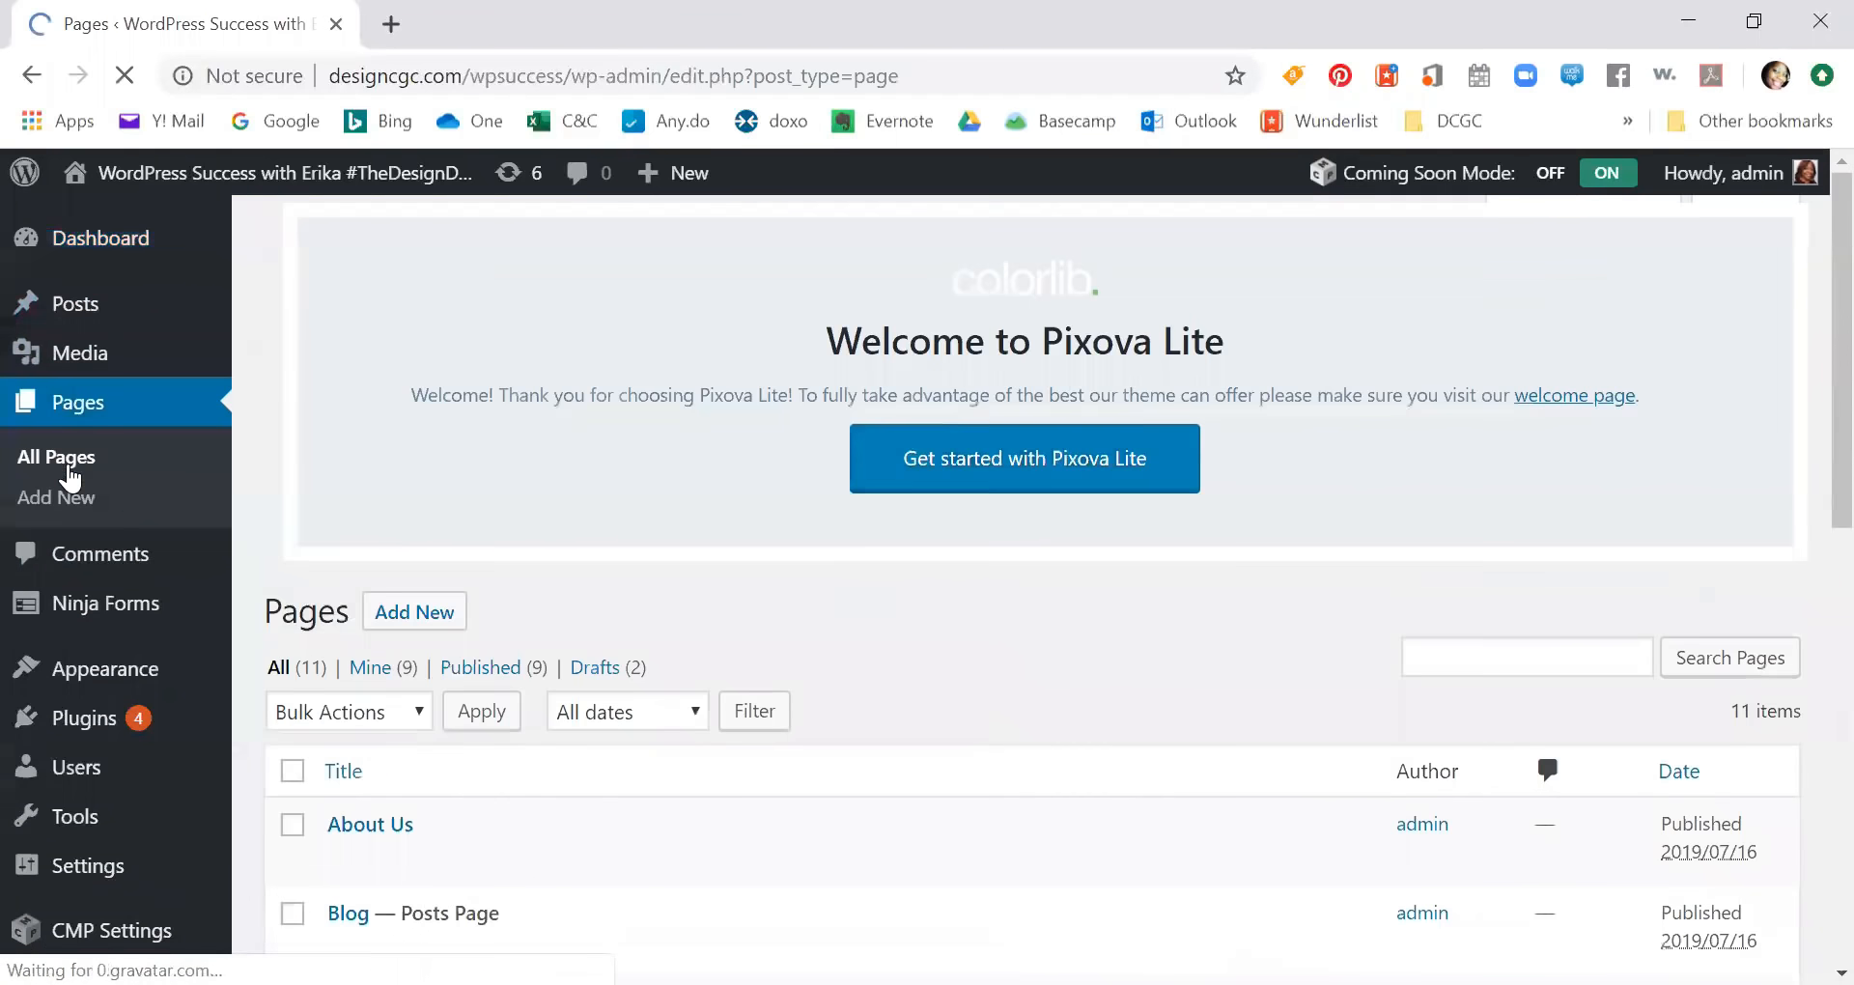
scroll(701, 396, "down", 5)
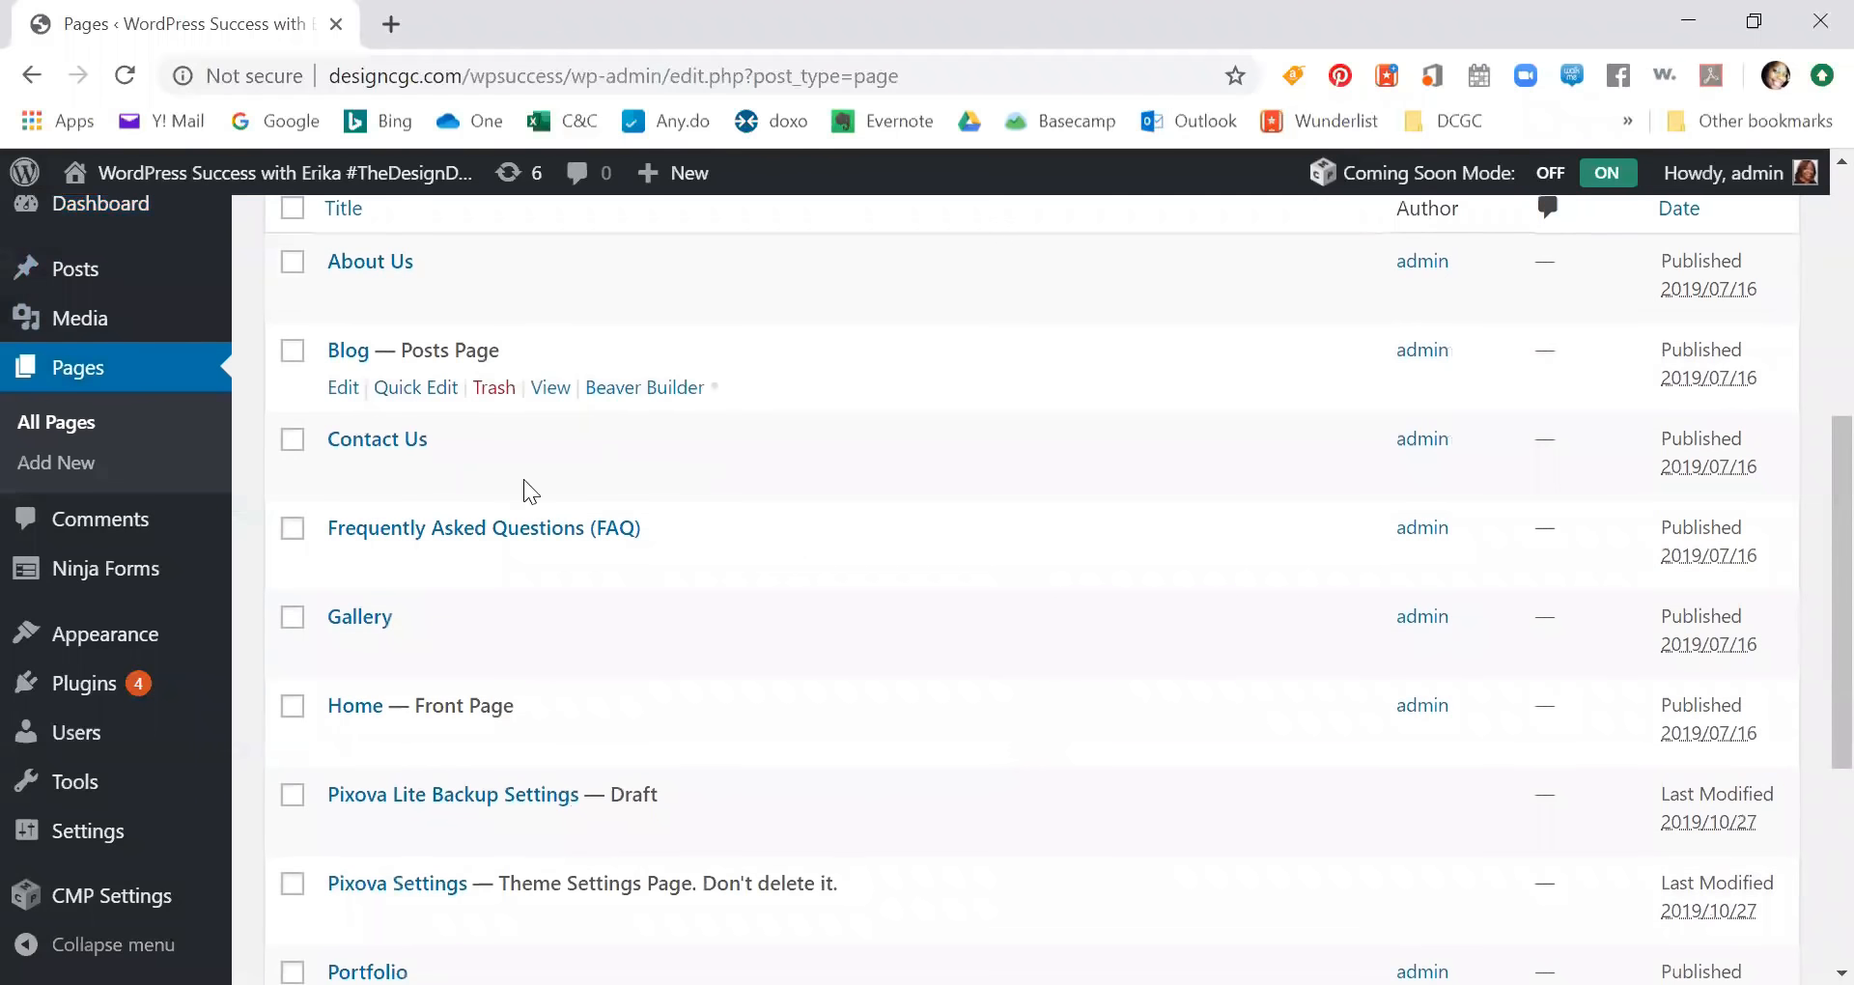
scroll(817, 549, "down", 4)
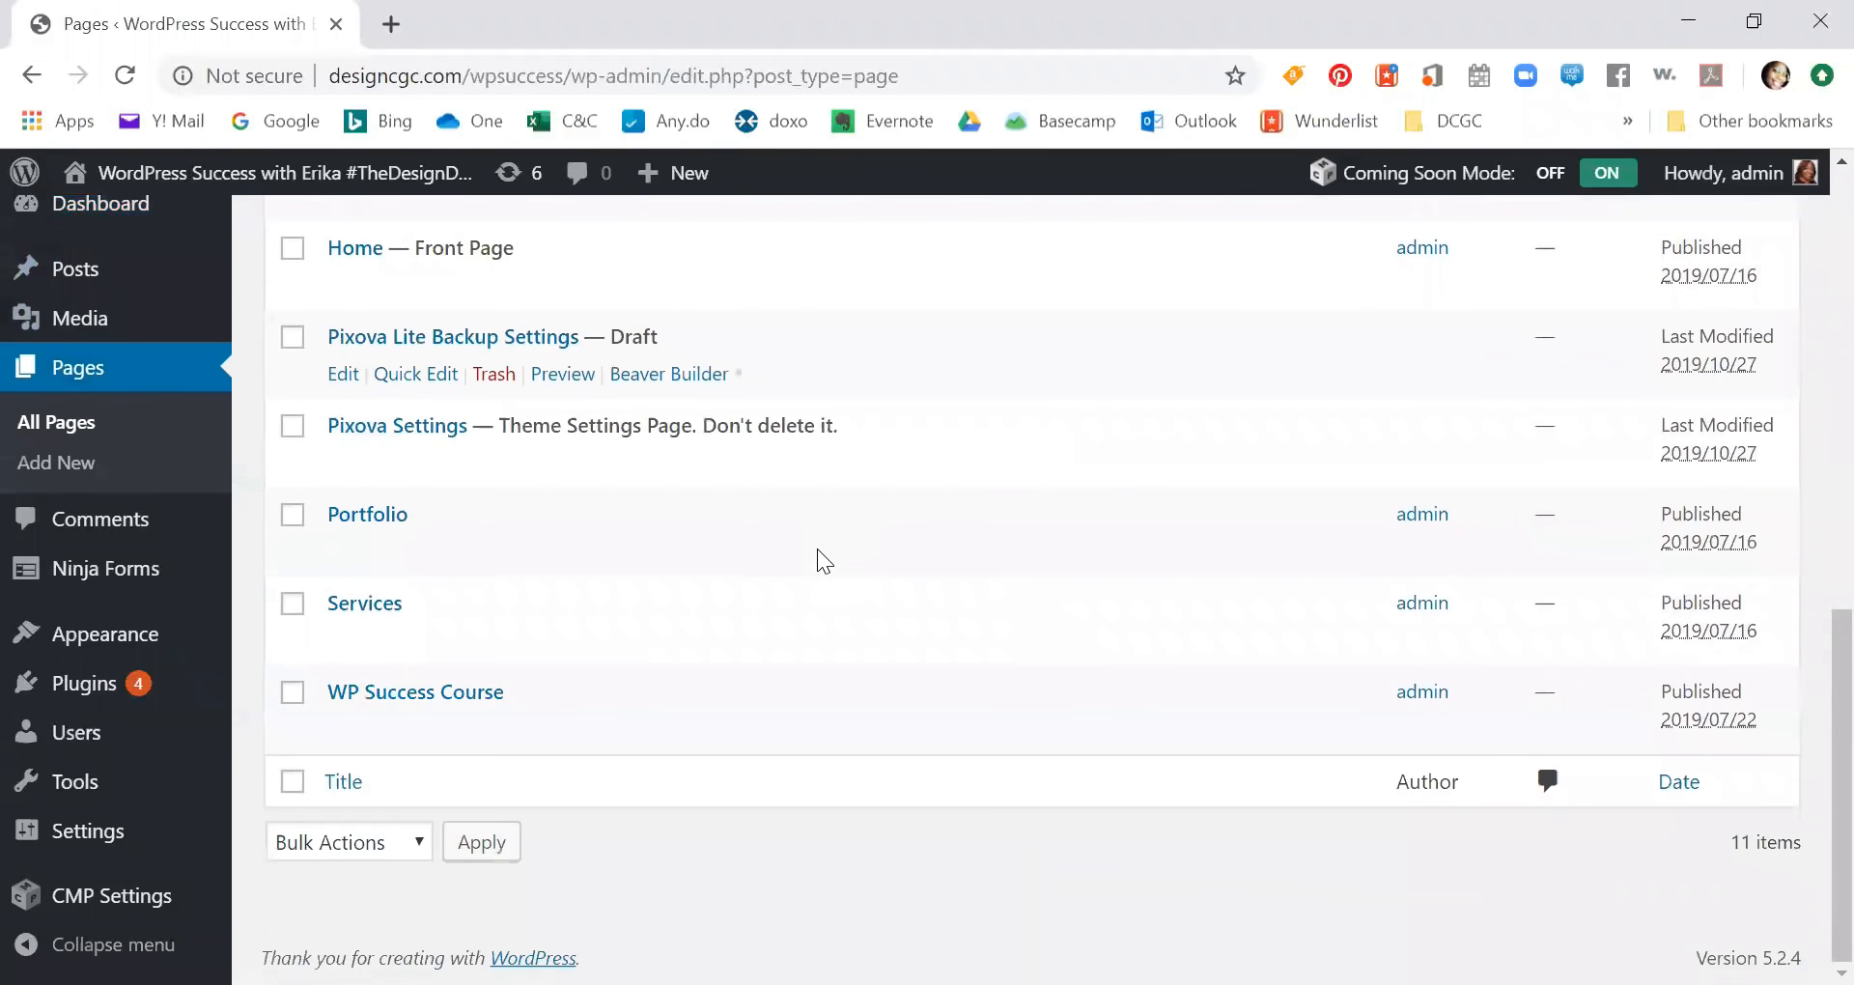
scroll(817, 548, "up", 6)
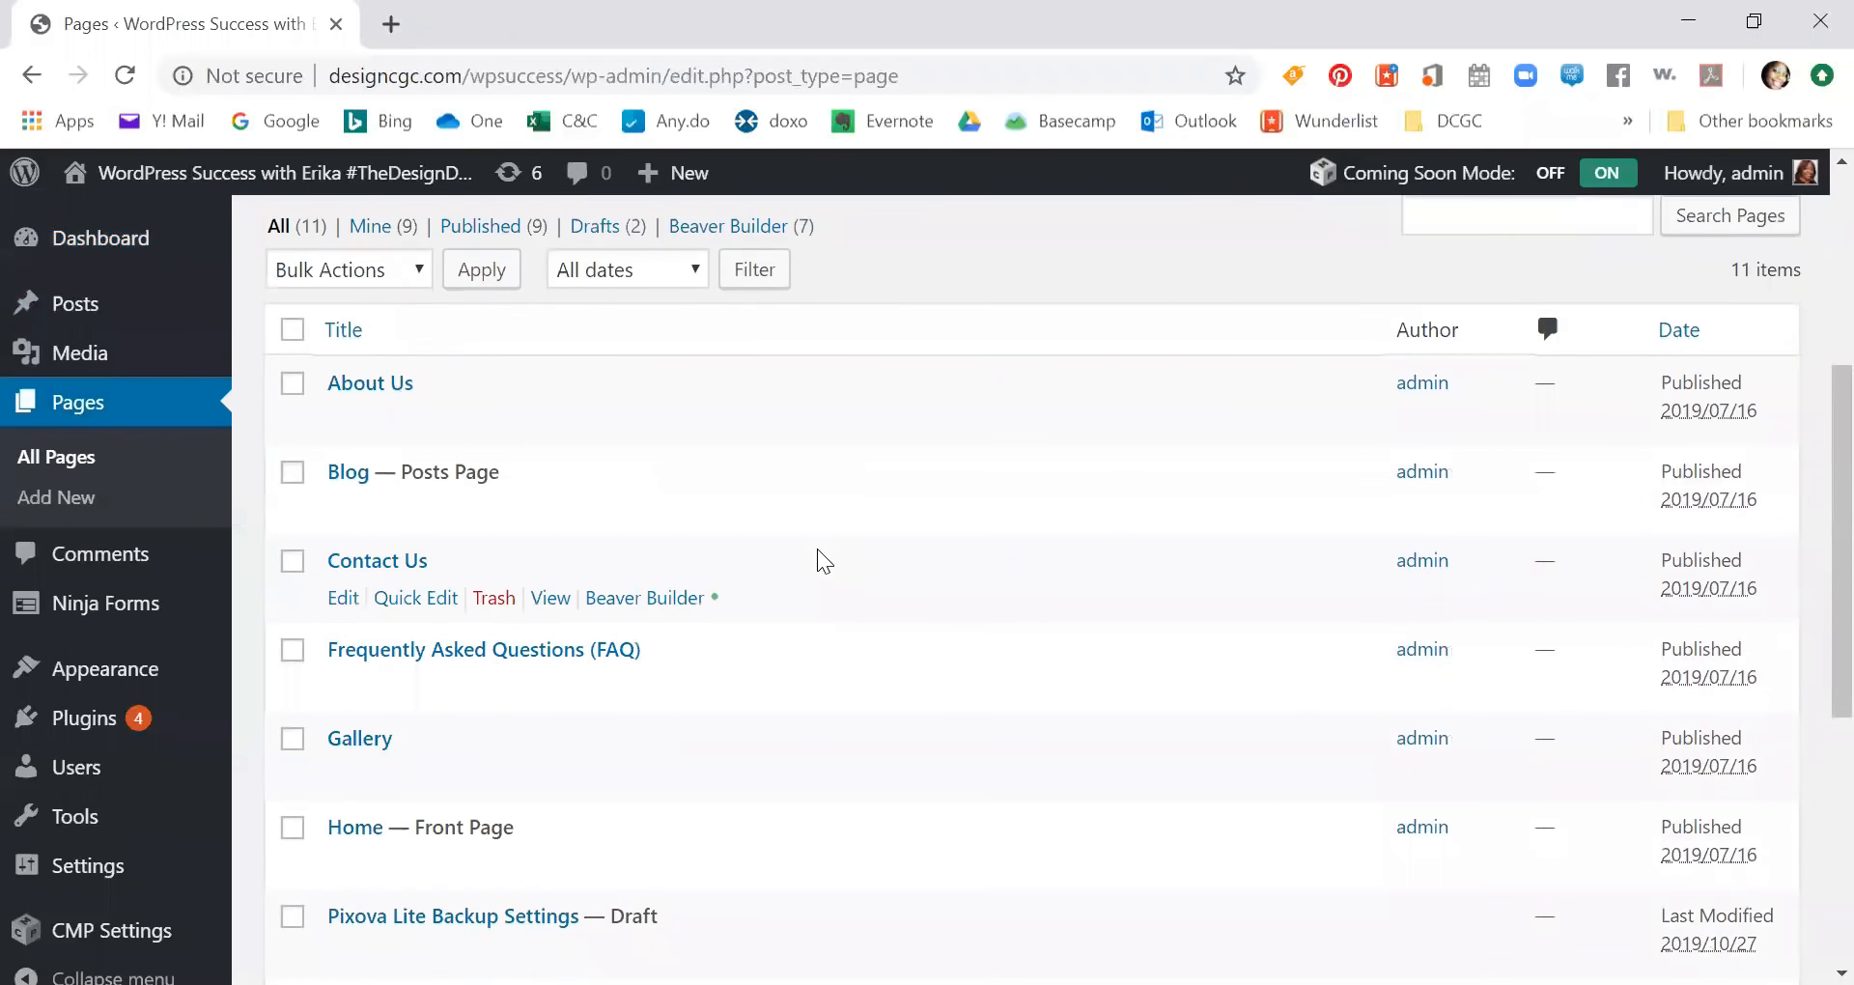
scroll(817, 550, "up", 2)
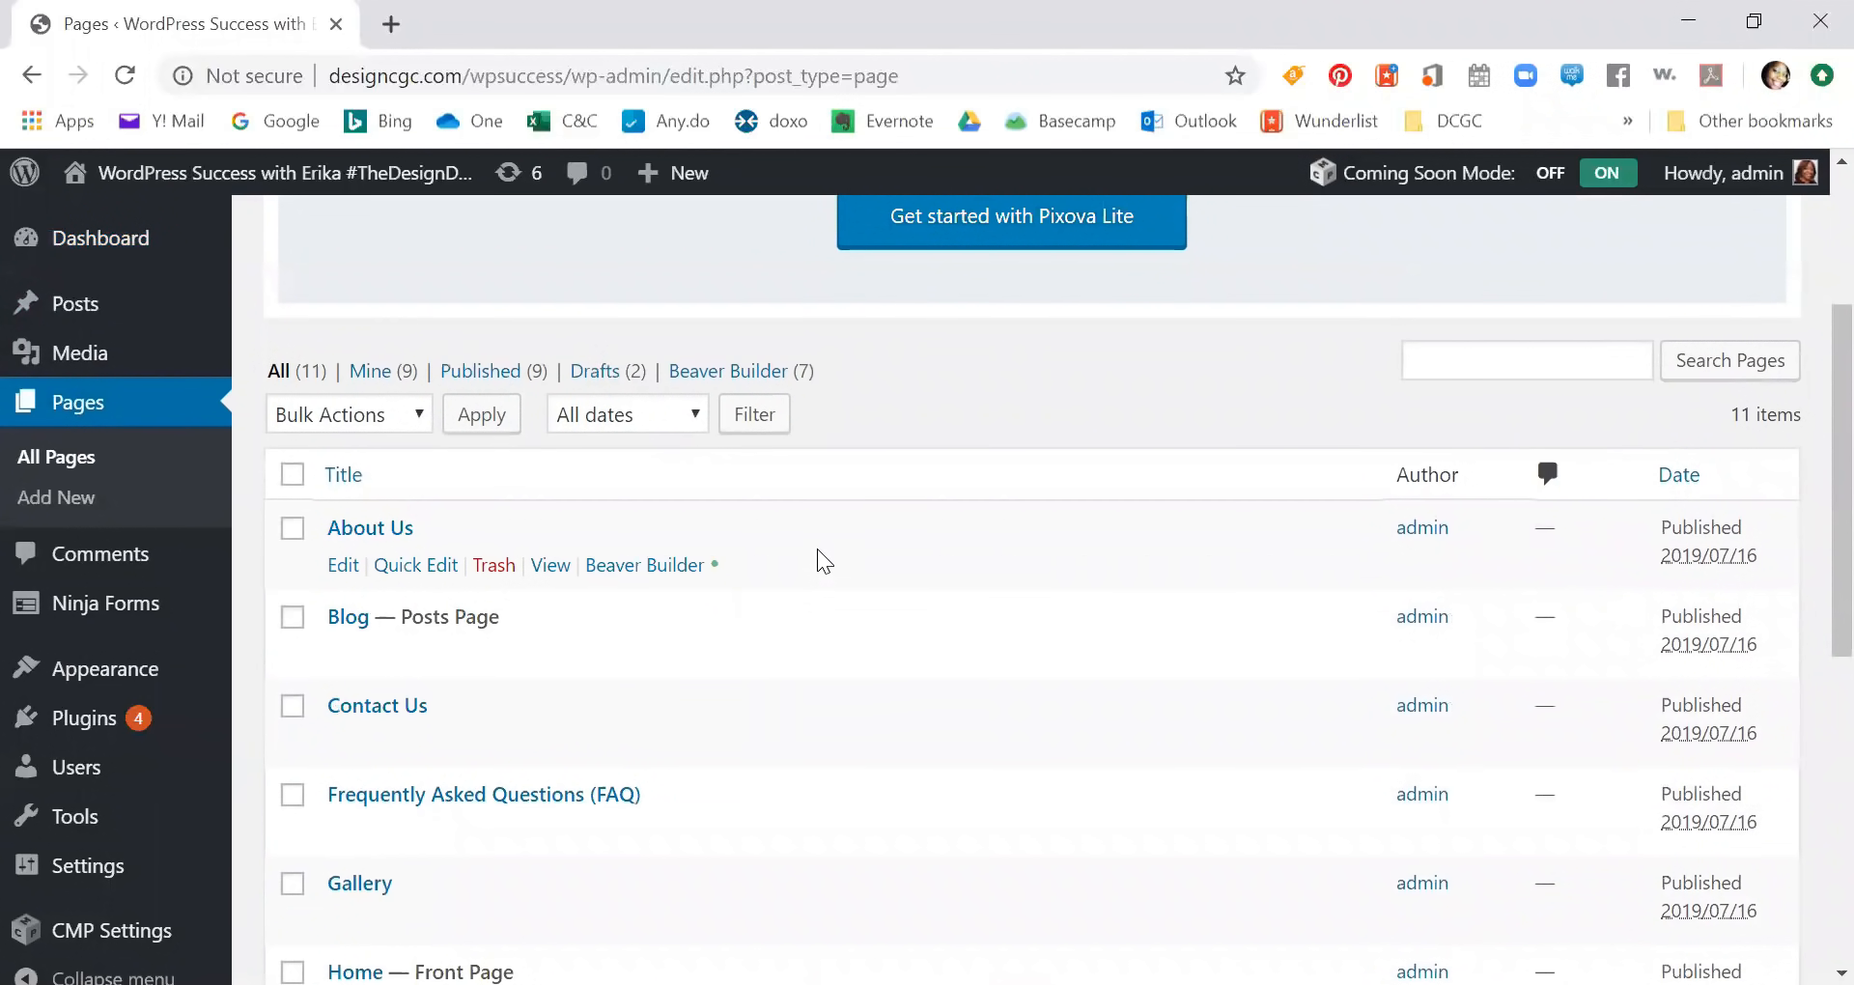
scroll(817, 561, "down", 2)
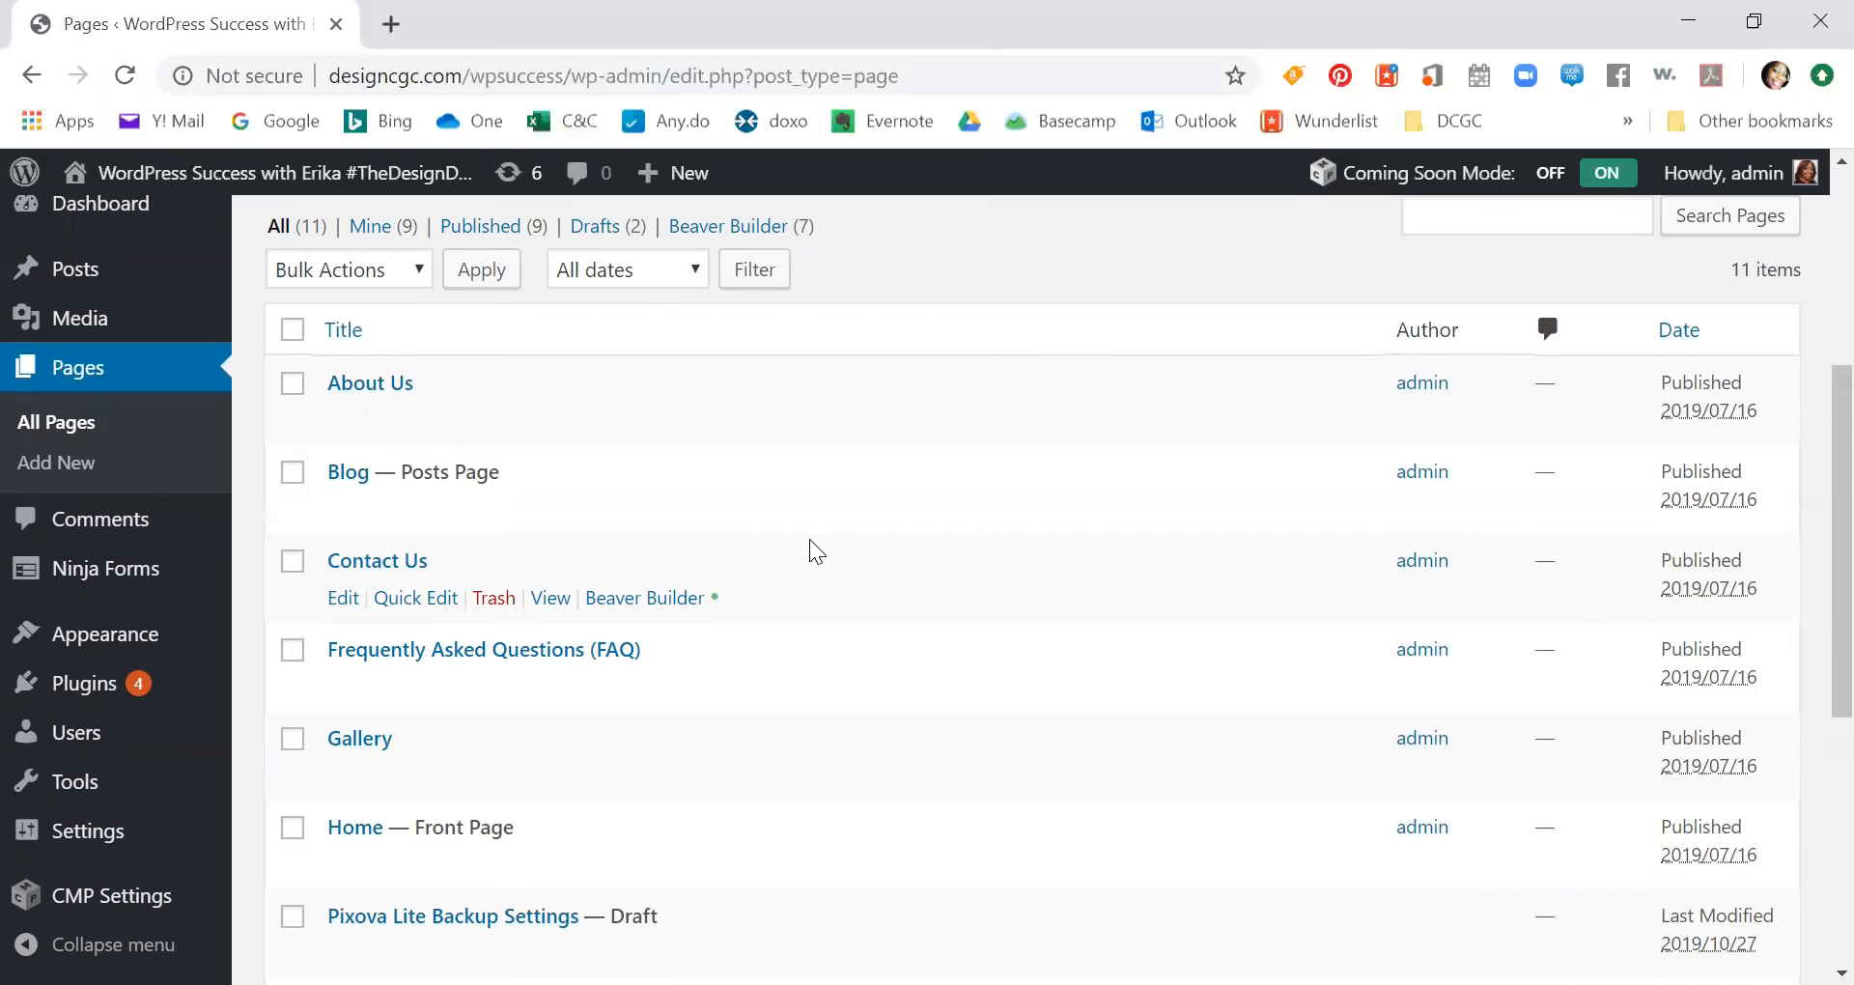
scroll(817, 553, "down", 6)
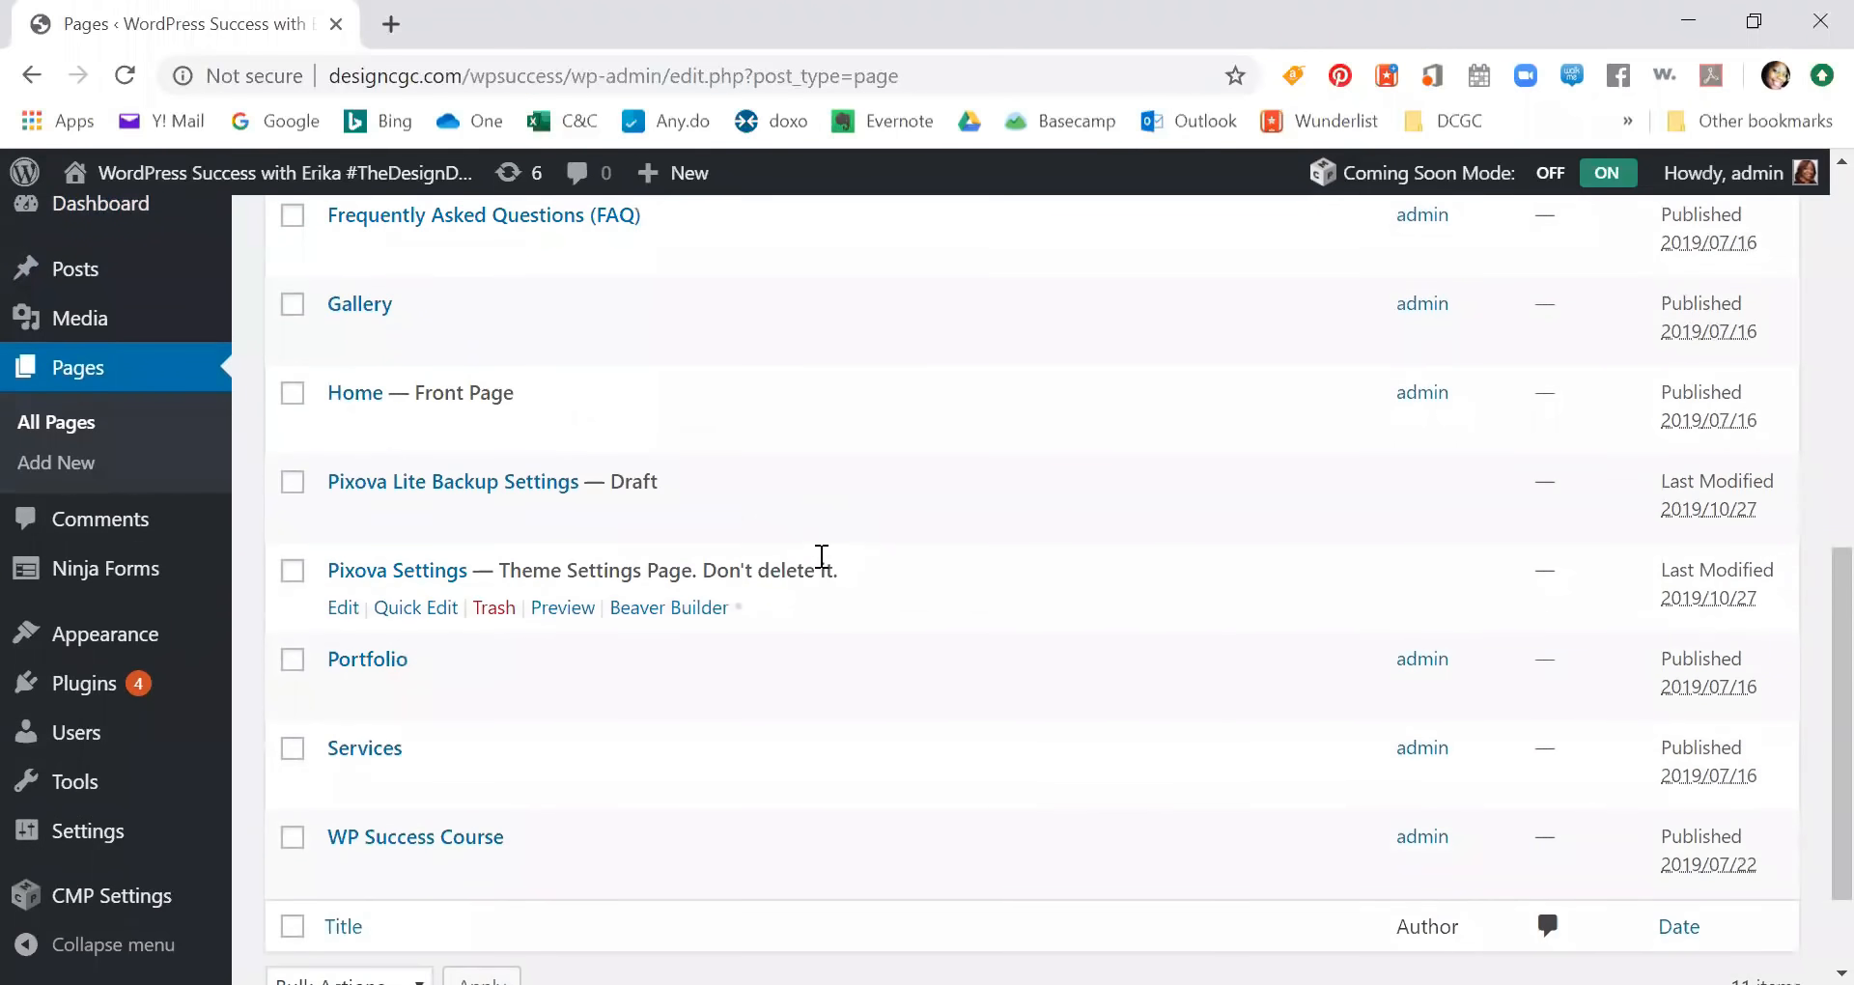
scroll(822, 556, "down", 2)
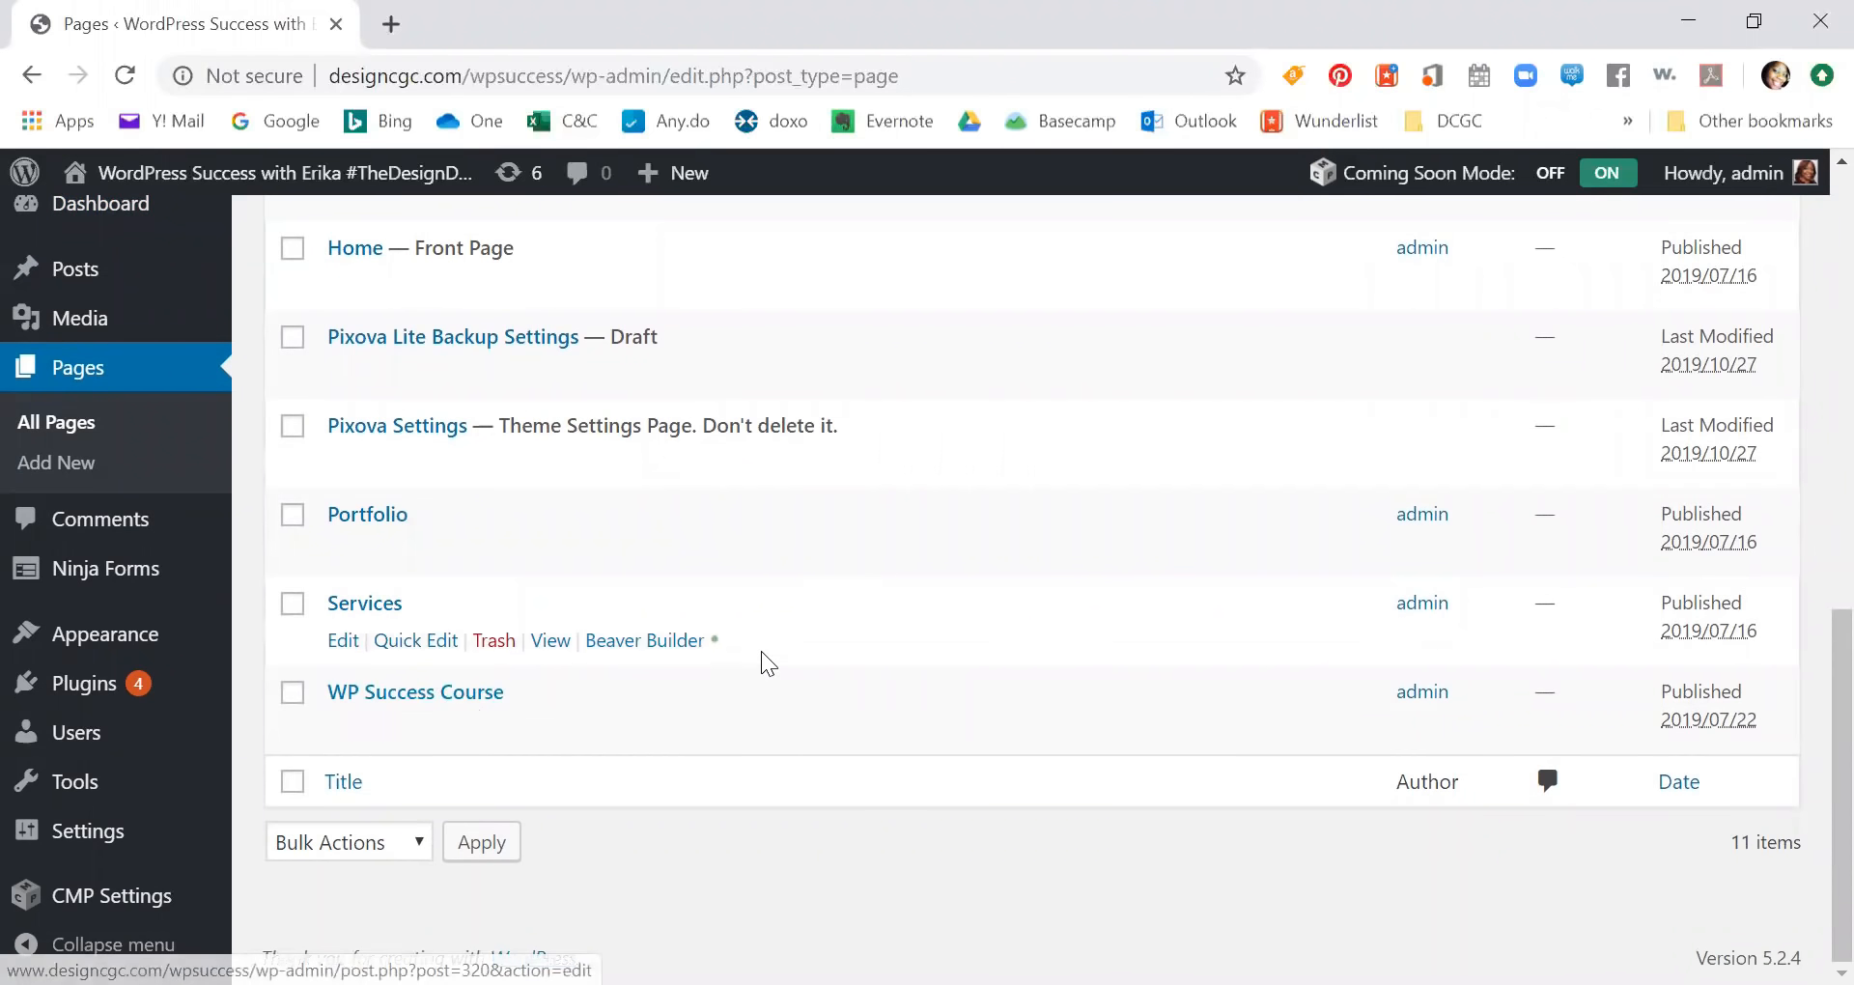
scroll(760, 651, "up", 10)
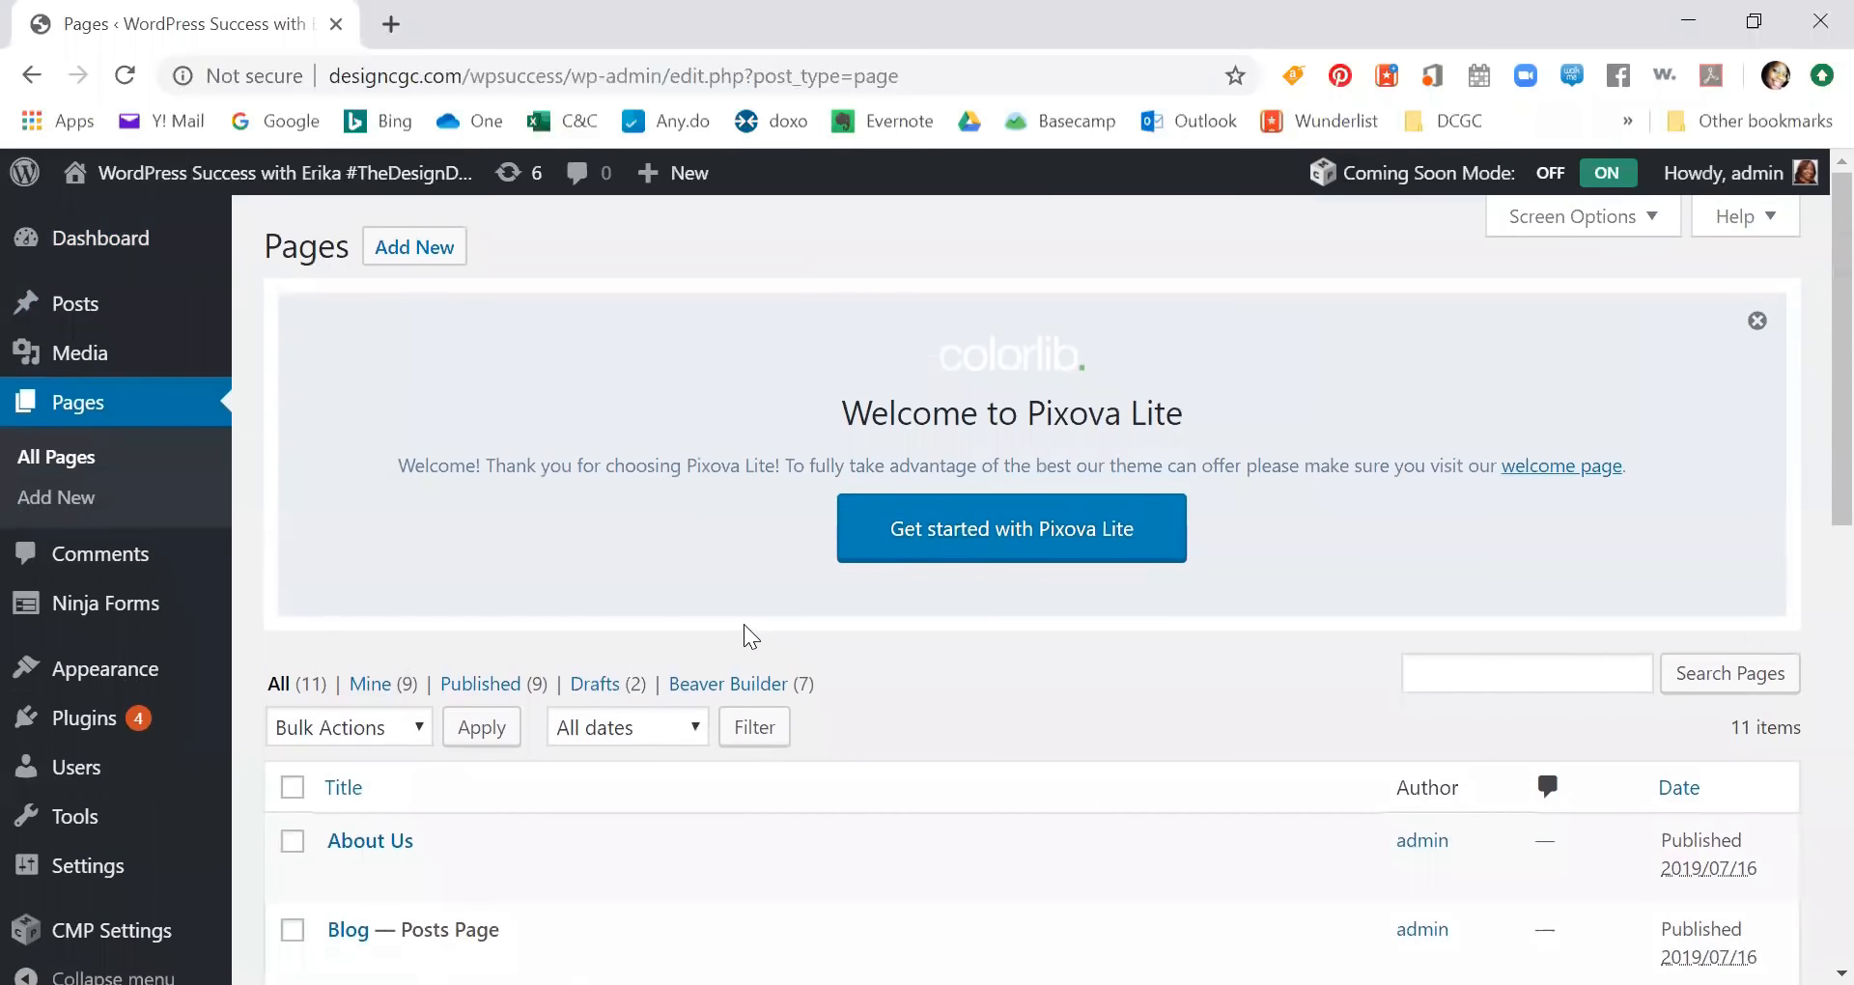
mouse_move(224, 169)
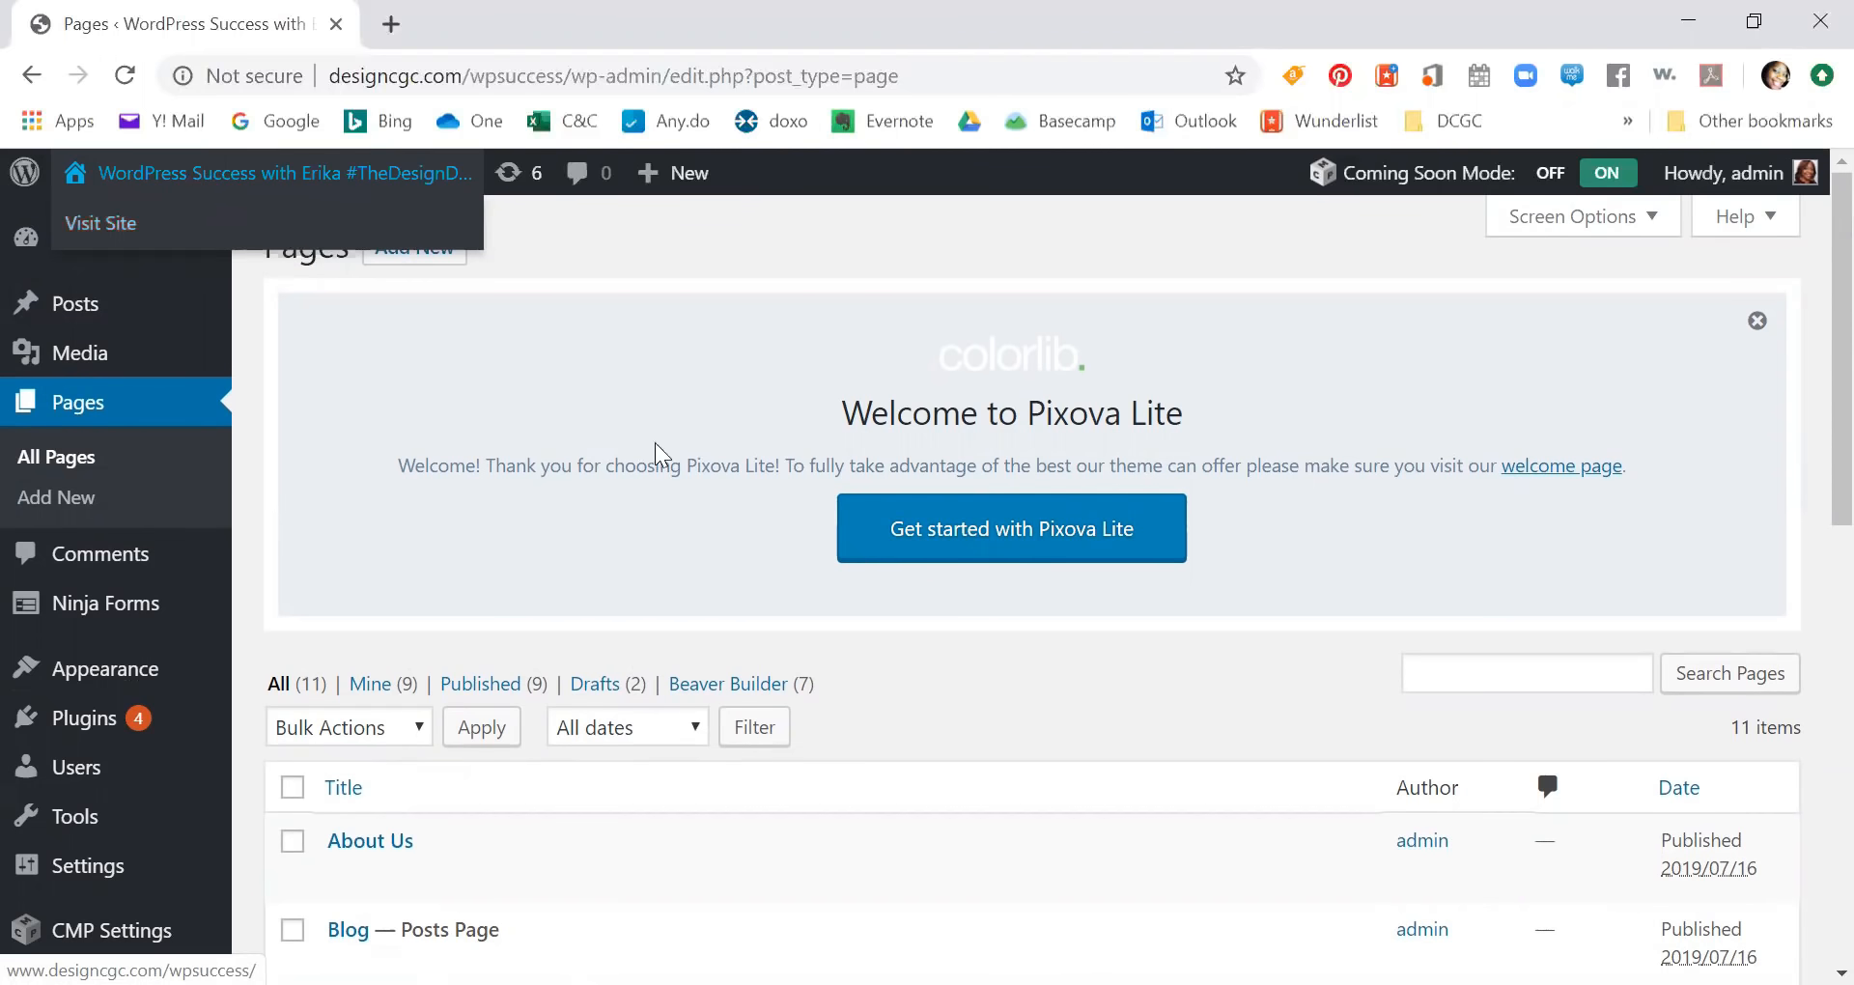
scroll(859, 558, "down", 1)
scroll(859, 558, "down", 1)
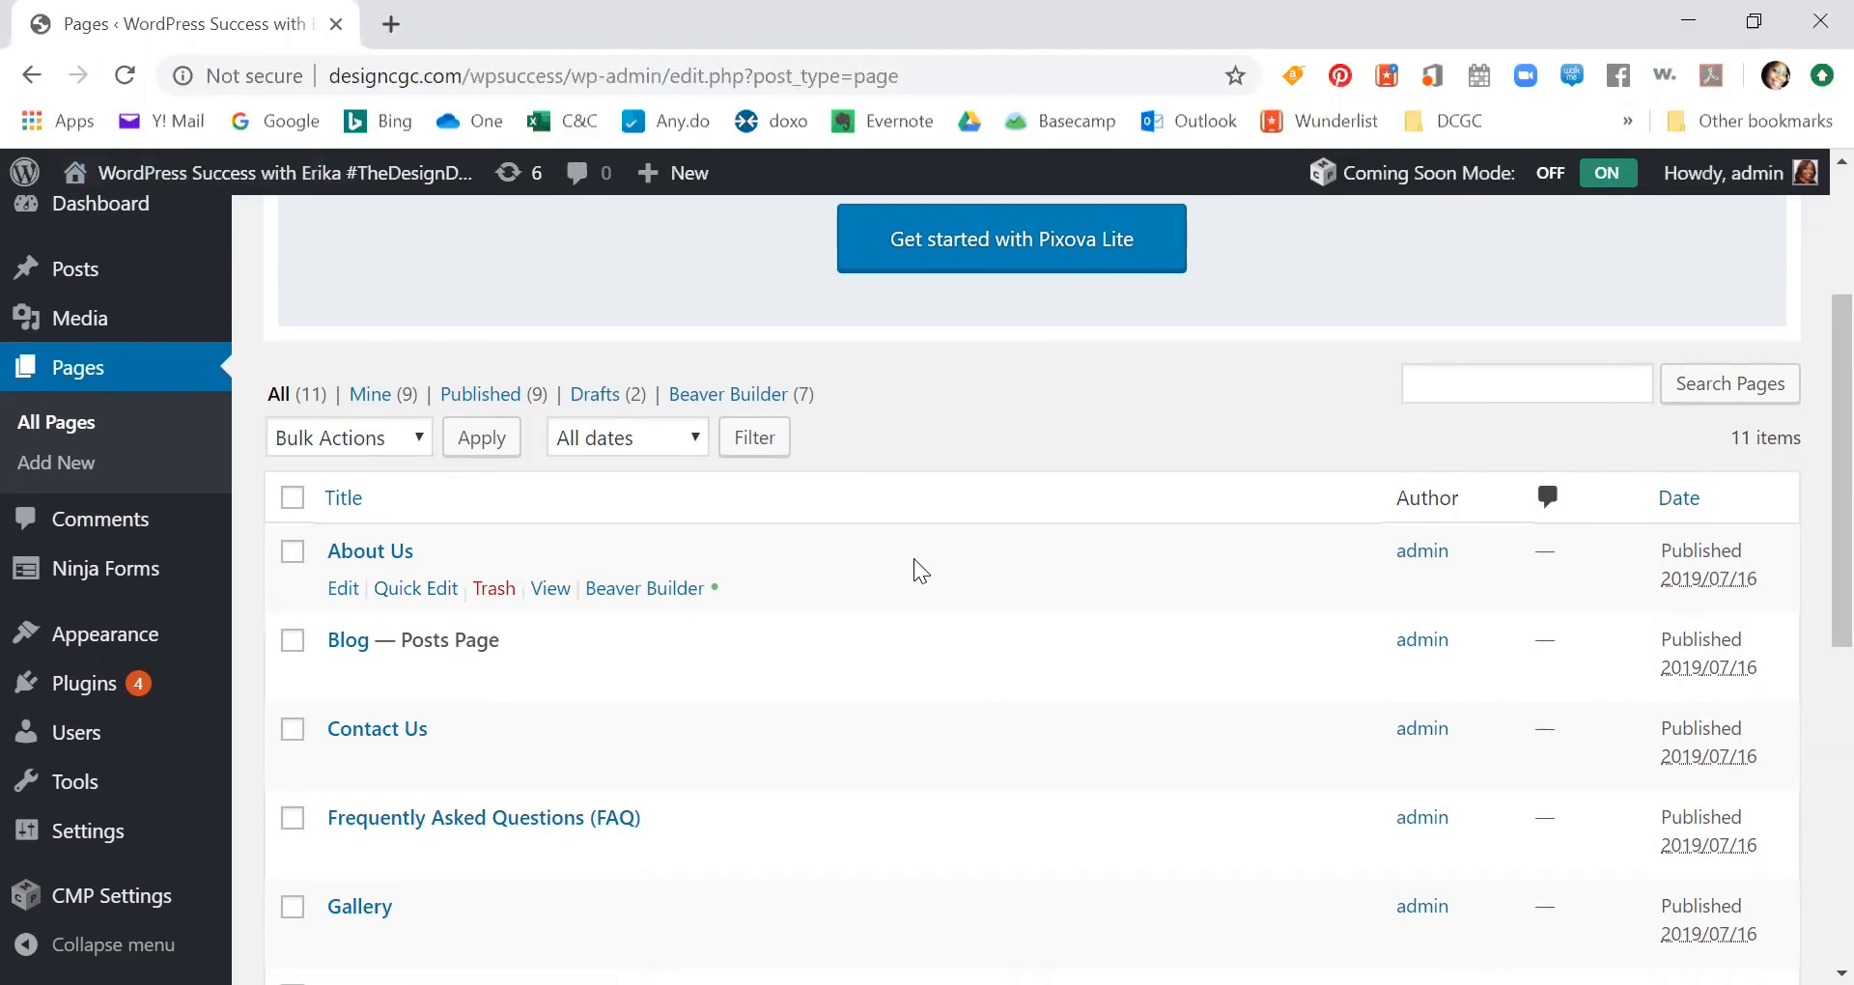
scroll(911, 558, "down", 1)
scroll(912, 558, "down", 1)
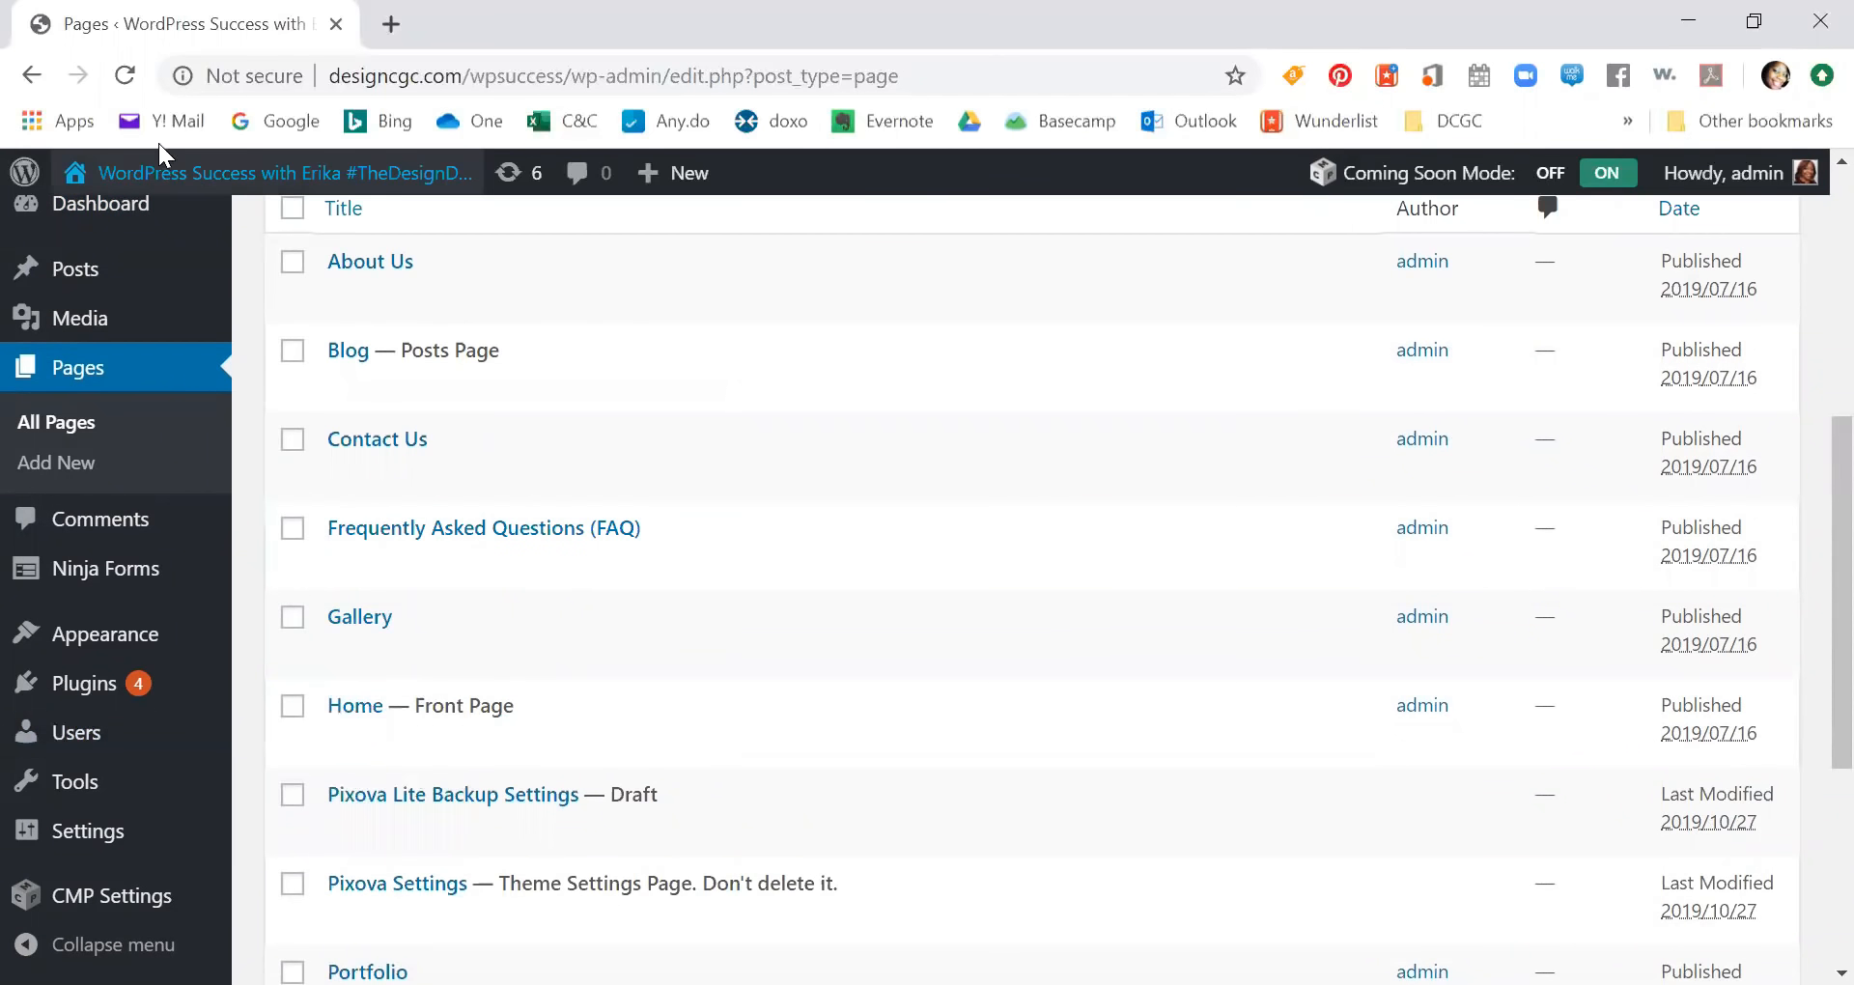
Step: Open the live site in a new browser tab, switch to it and look over the home page
mouse_move(174, 191)
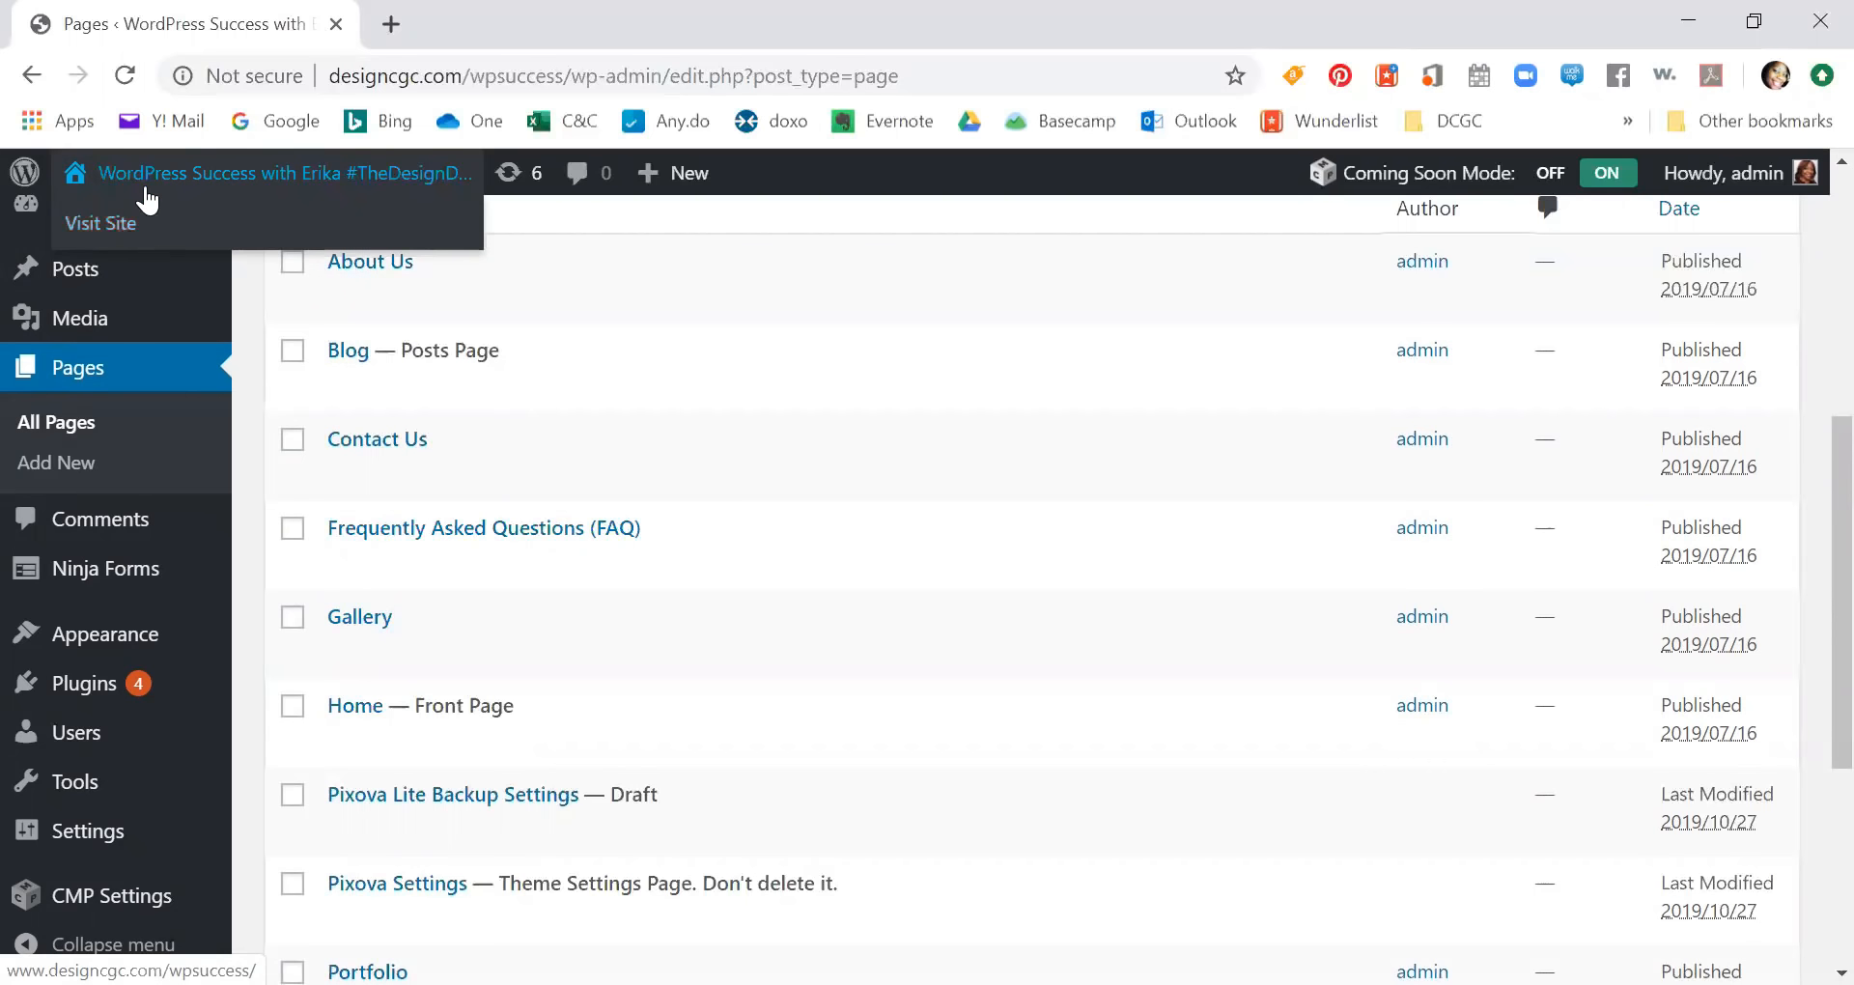
right_click(100, 229)
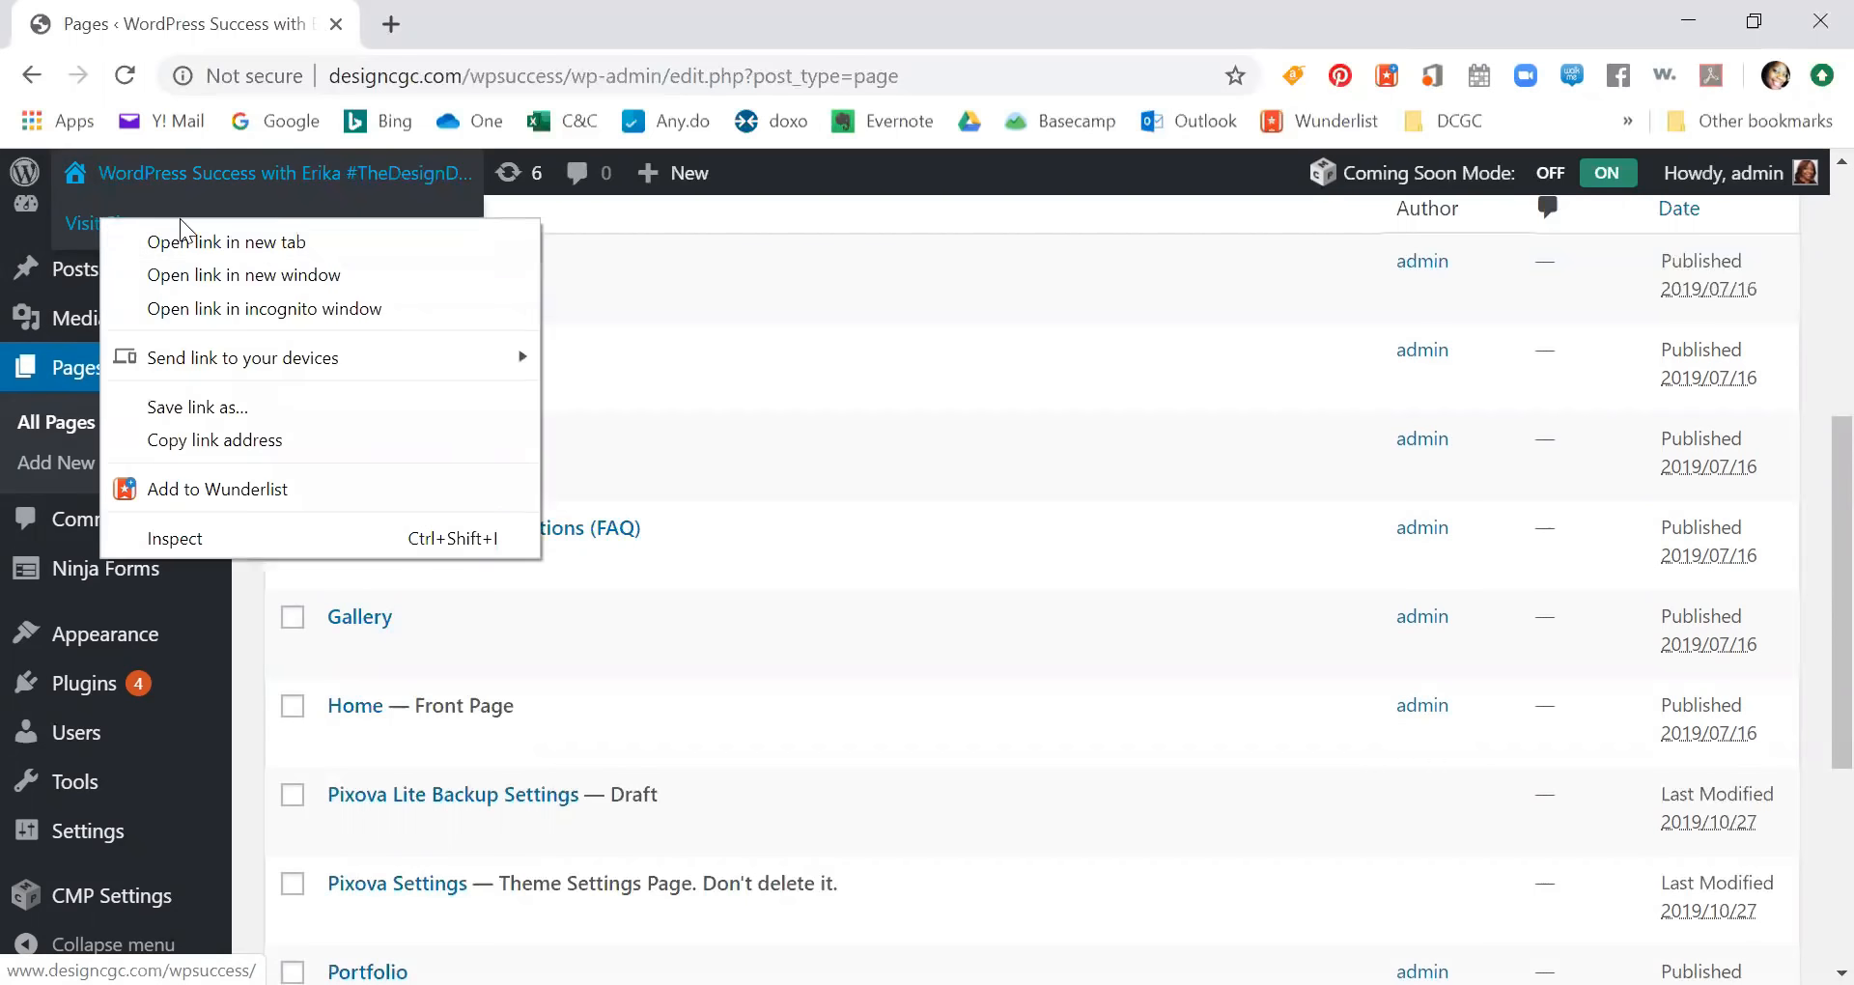
left_click(253, 246)
left_click(478, 19)
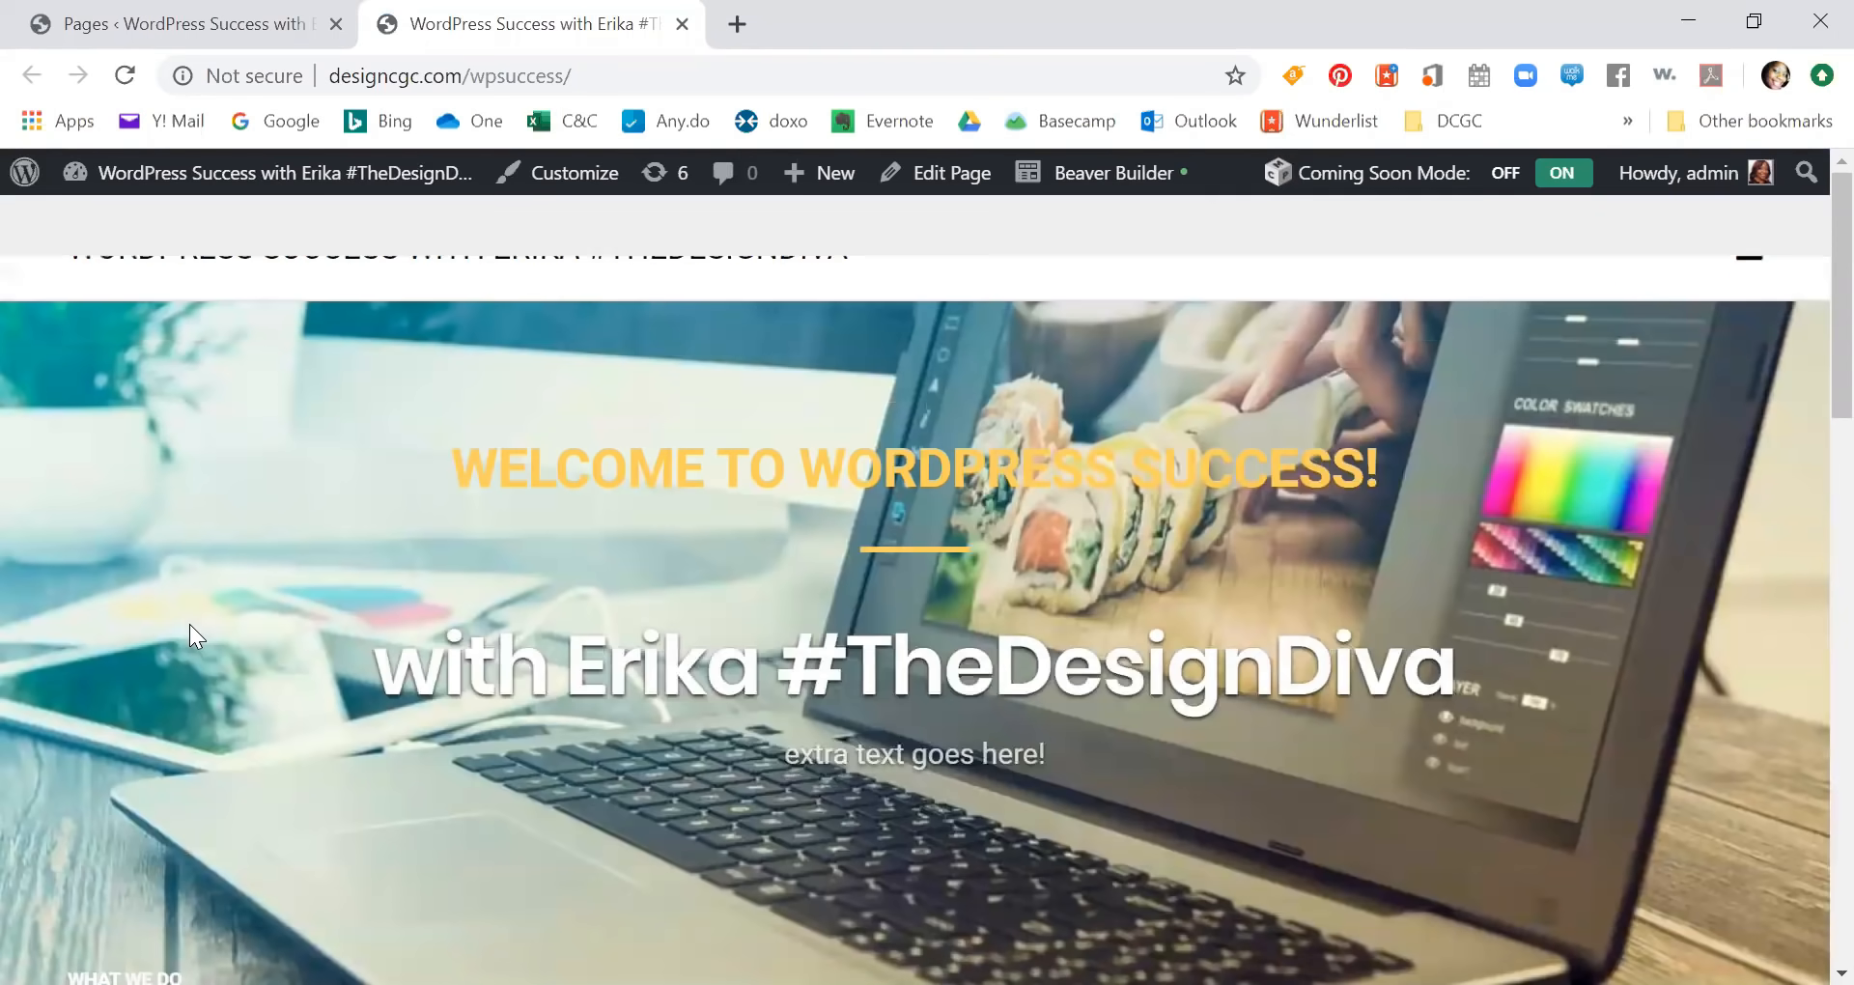
scroll(189, 624, "down", 10)
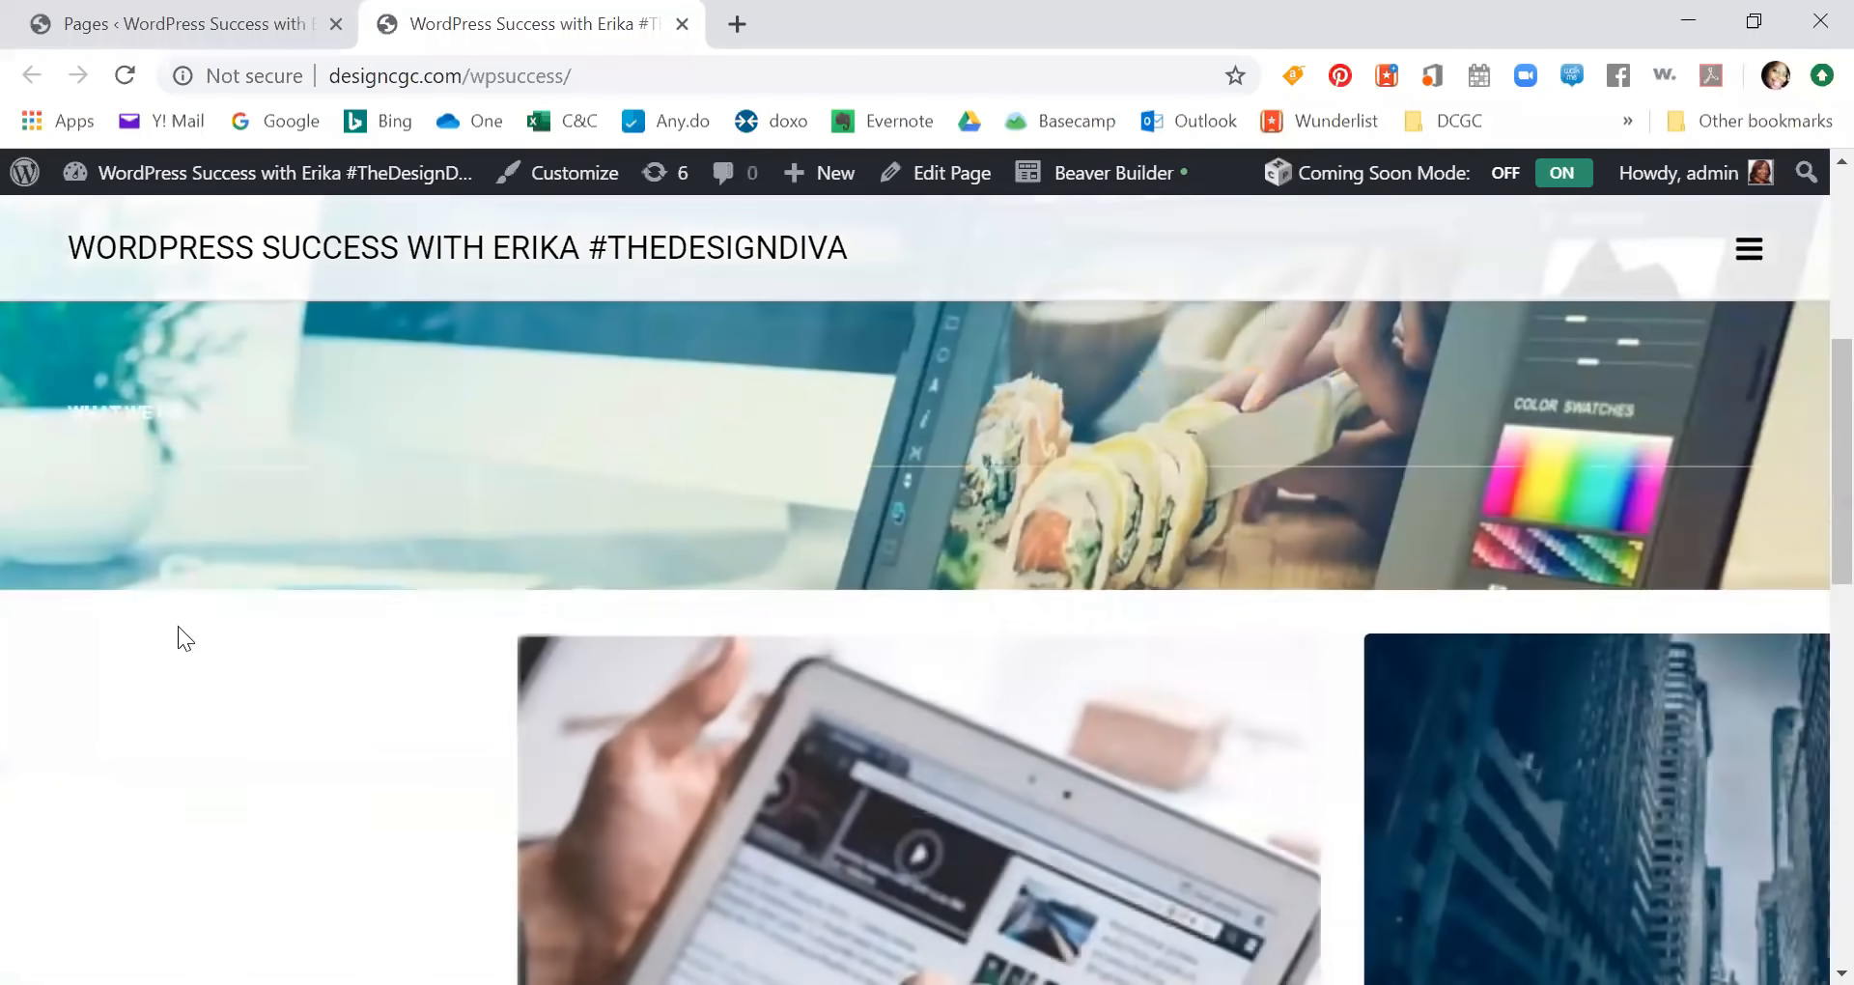
scroll(177, 594, "down", 5)
scroll(178, 597, "up", 15)
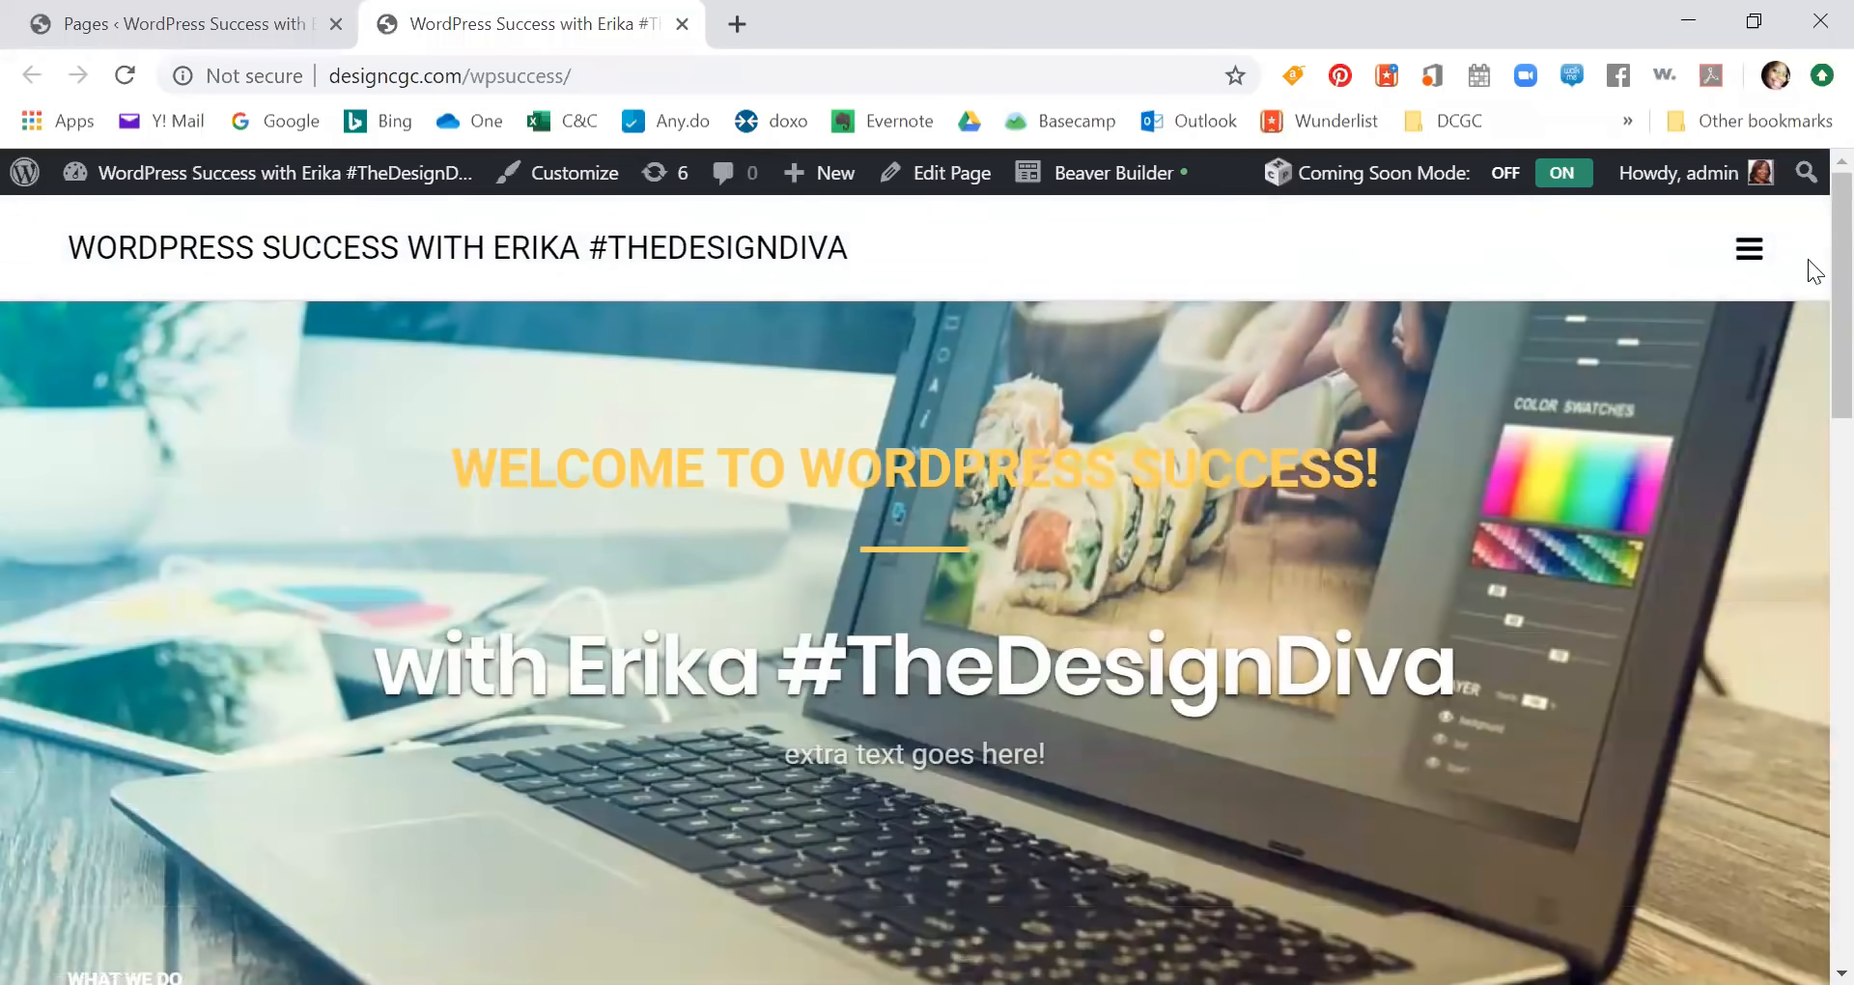
Step: Go to the live site's About Us page and review its Our Approach, Our Story and Meet the Team sections
left_click(1758, 255)
left_click(934, 269)
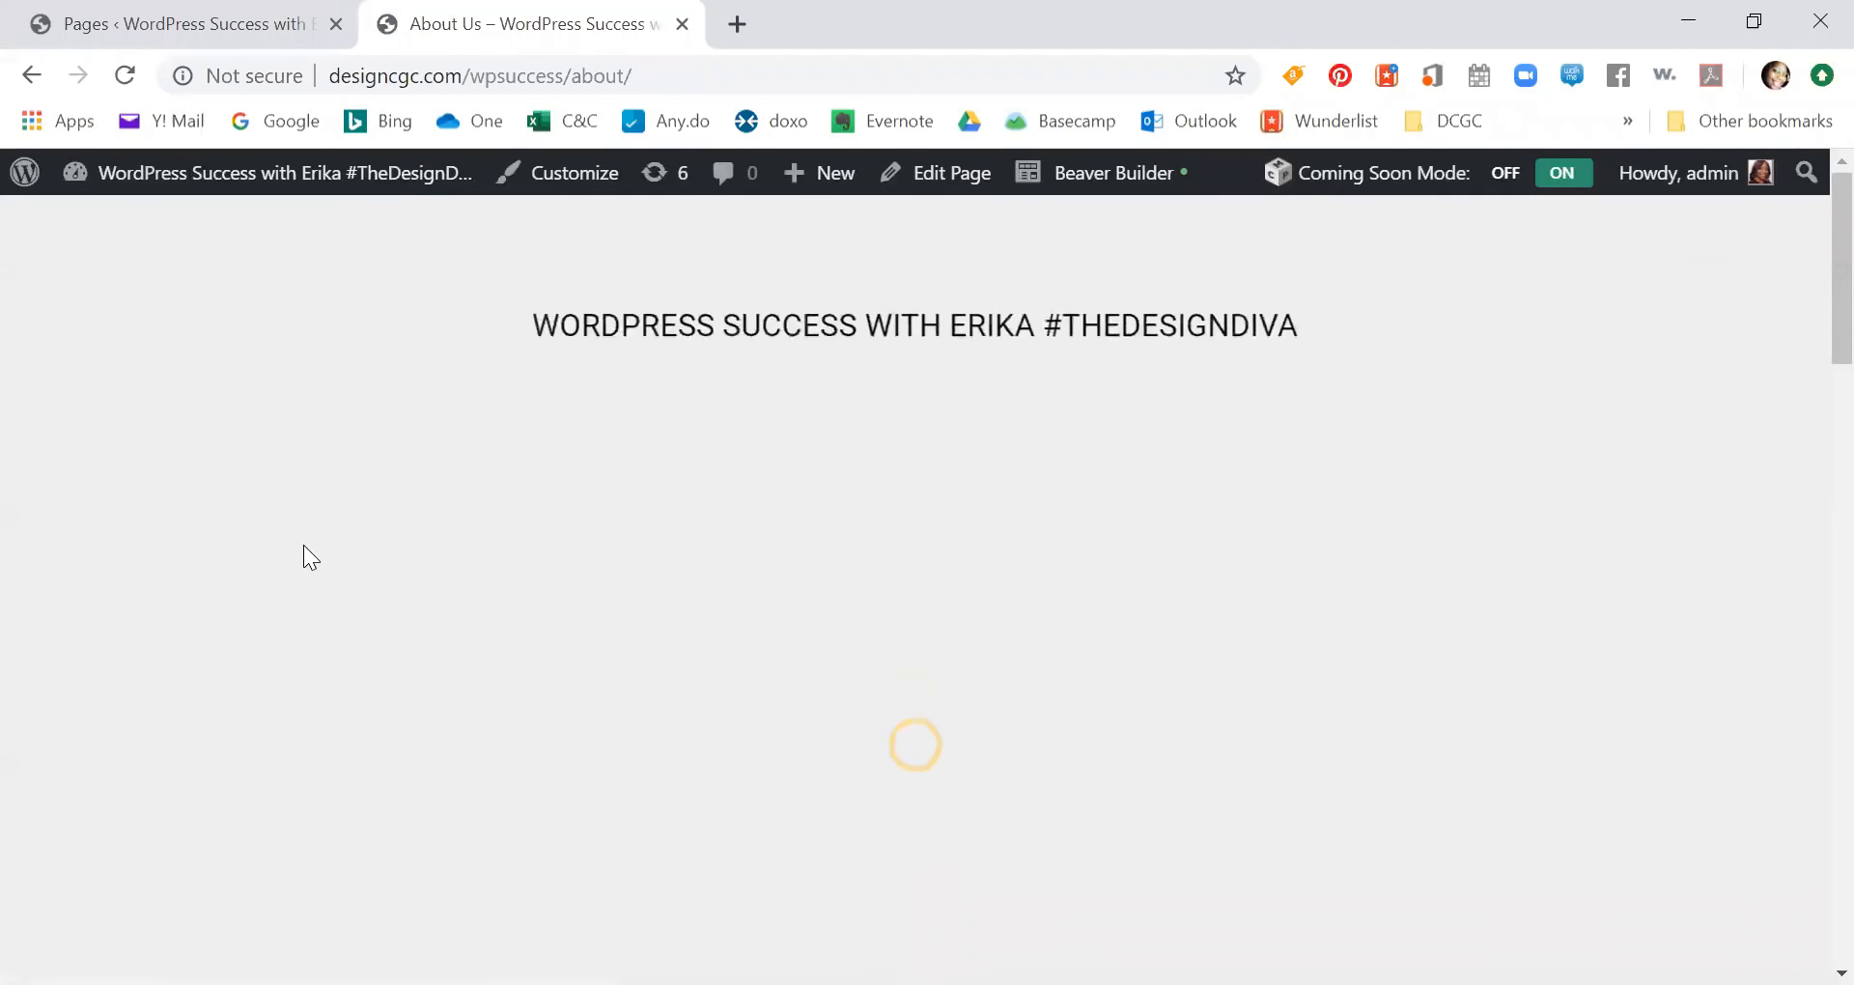
scroll(307, 541, "down", 6)
scroll(313, 525, "down", 10)
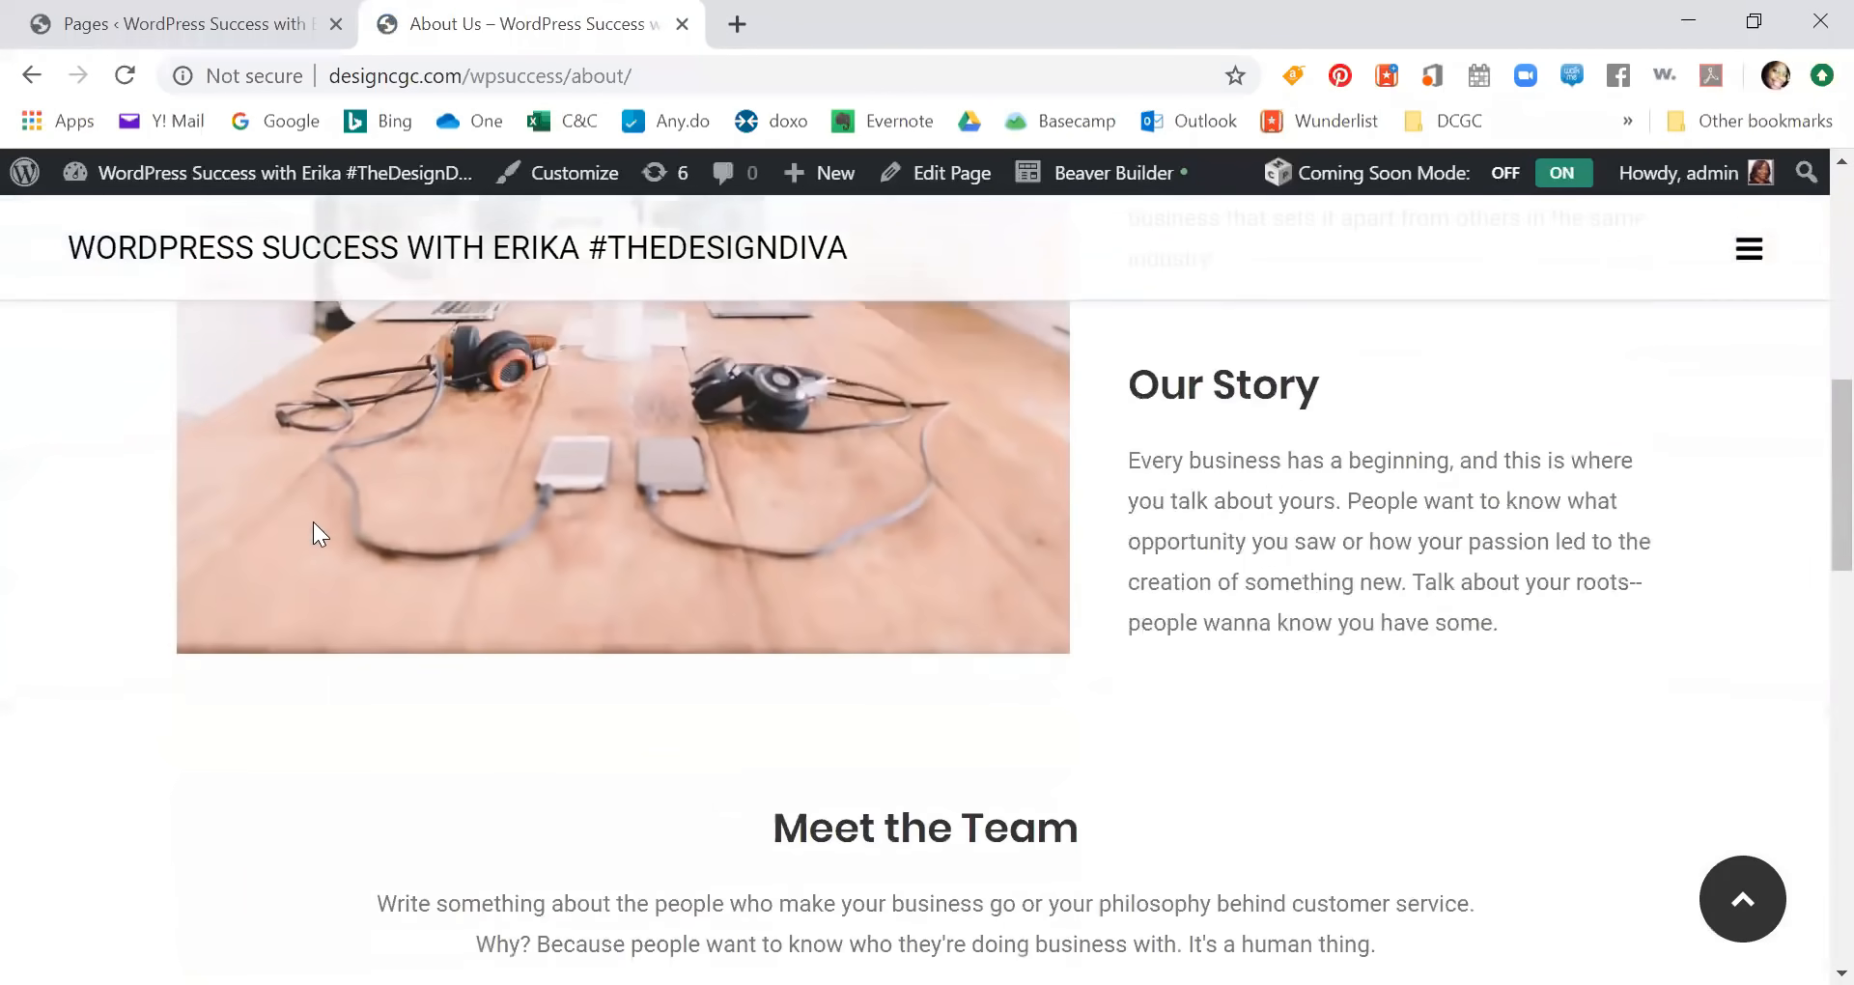
scroll(322, 494, "up", 10)
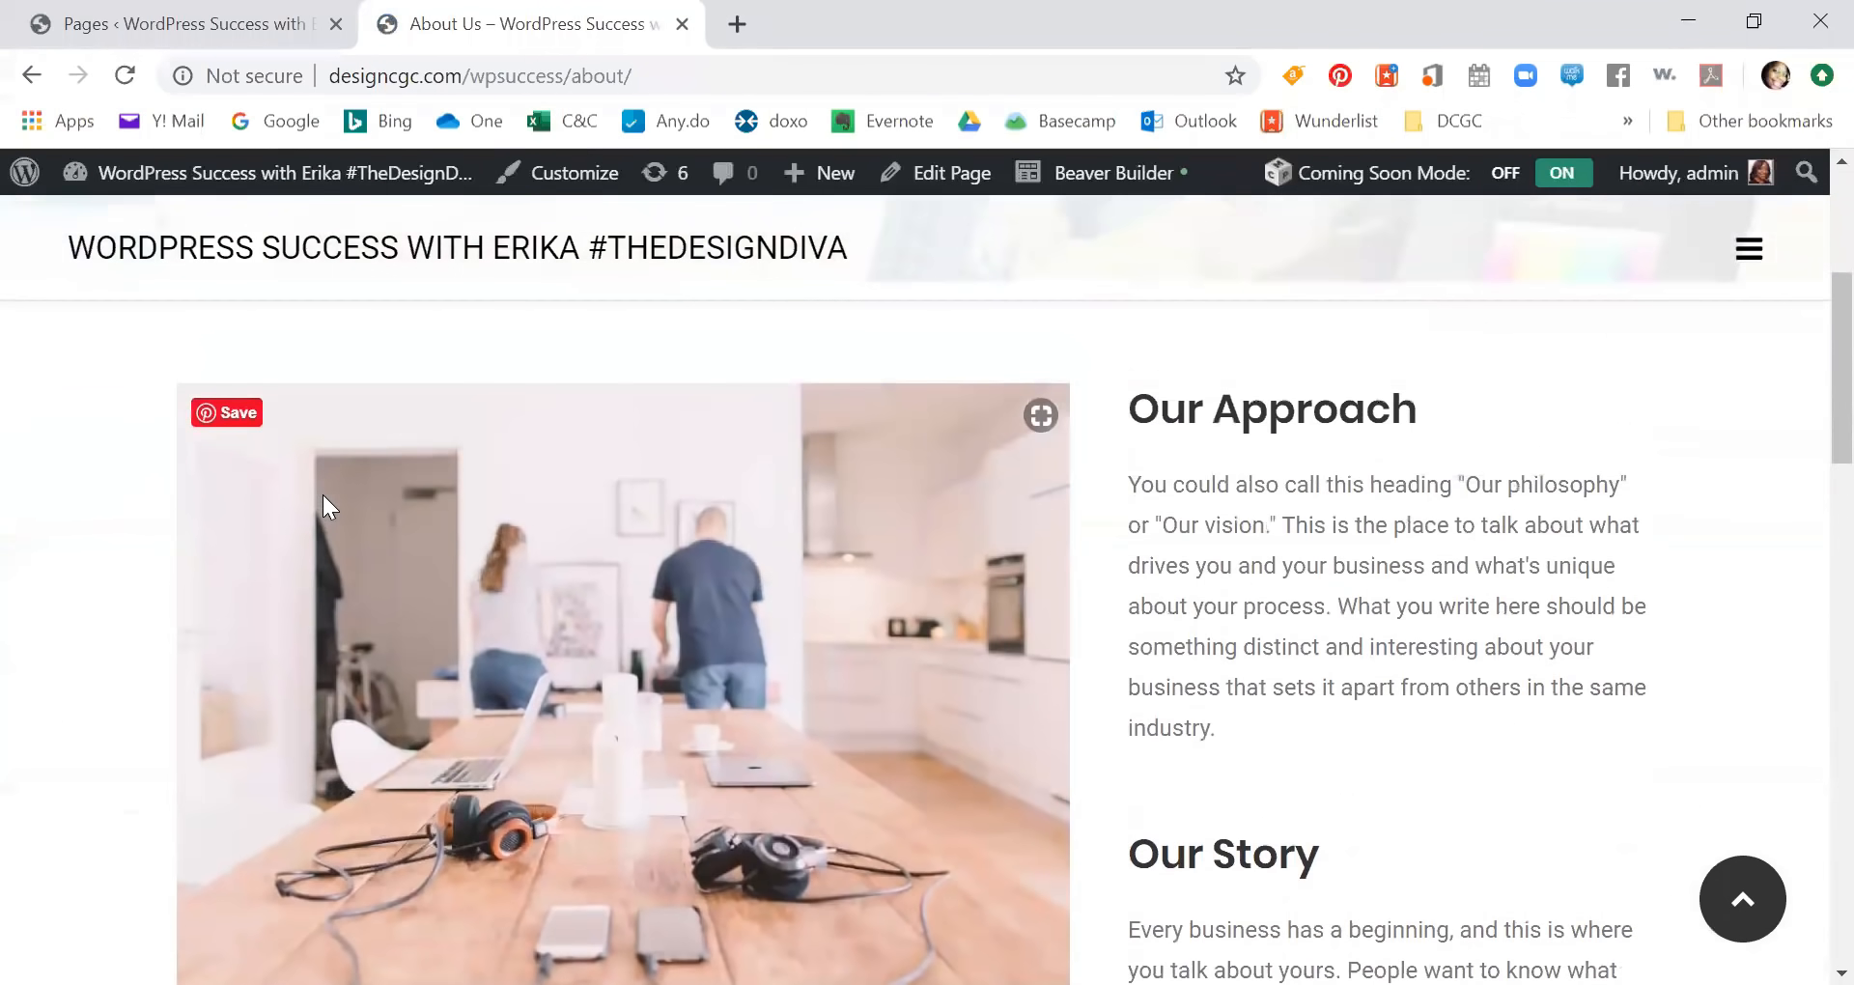
scroll(323, 507, "down", 2)
scroll(321, 503, "up", 2)
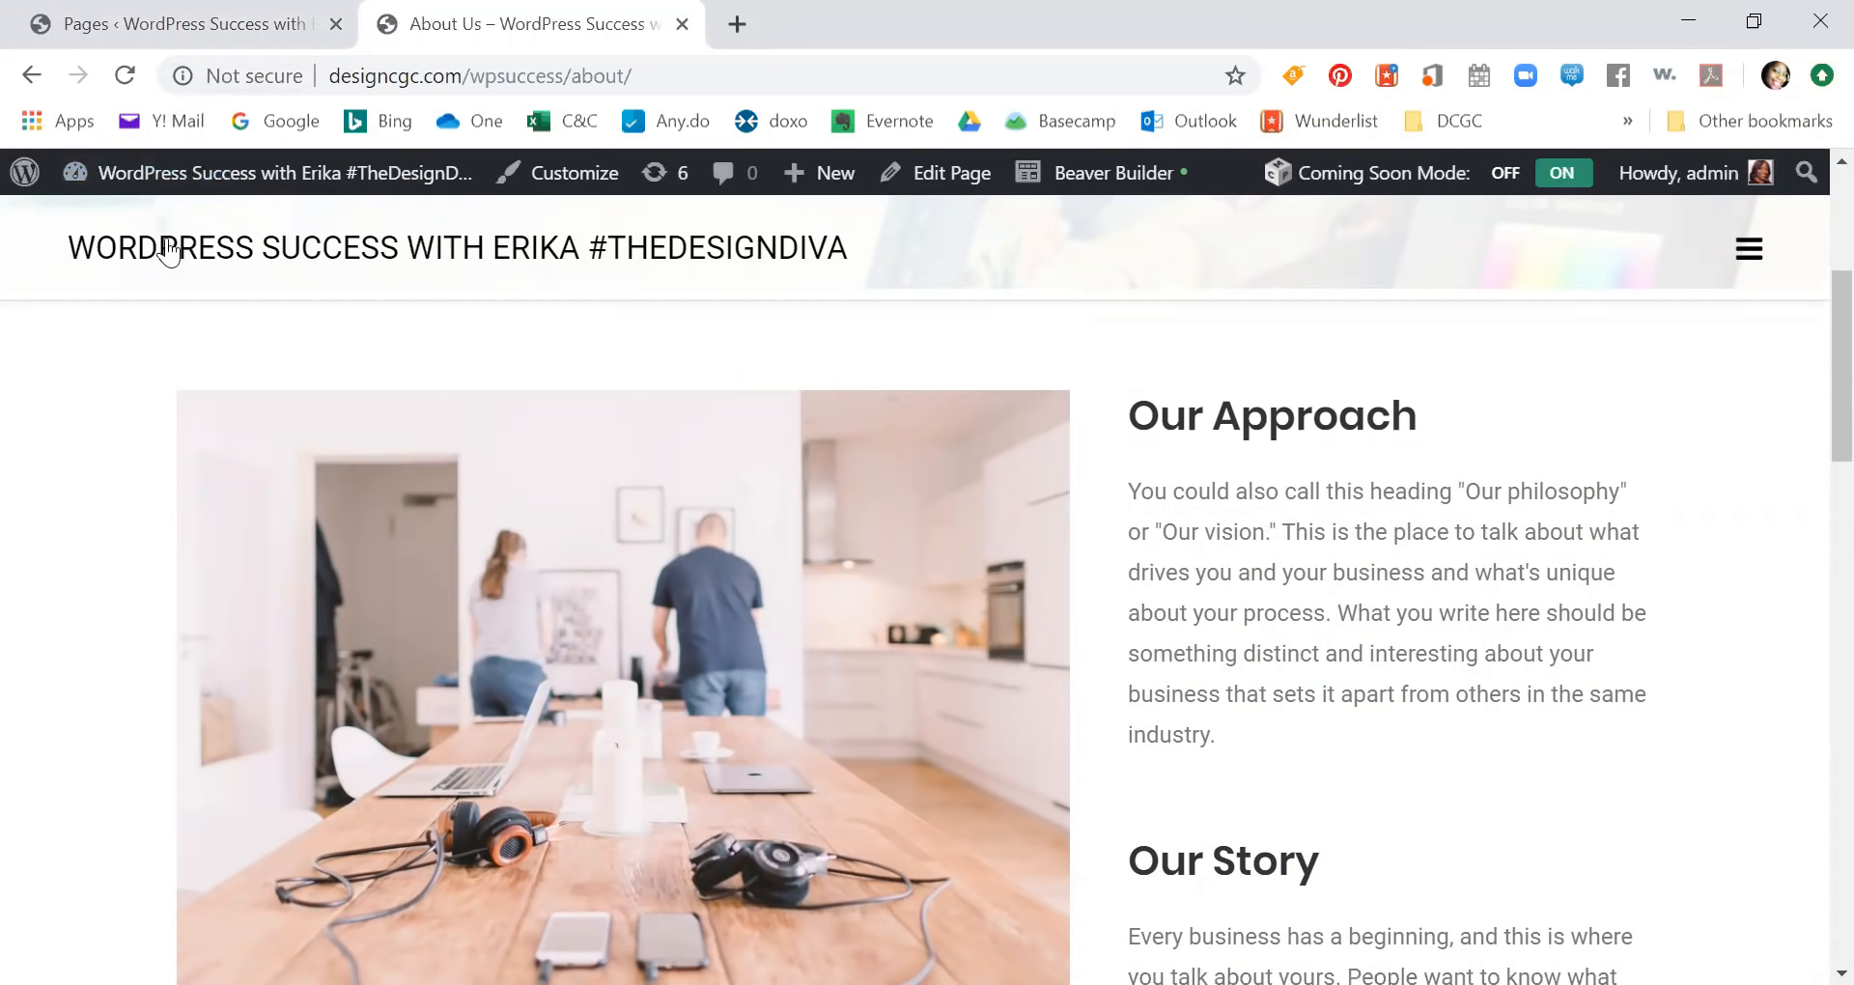
Step: Compare the About Us entry in the admin pages list with the header of the live About Us page
left_click(186, 27)
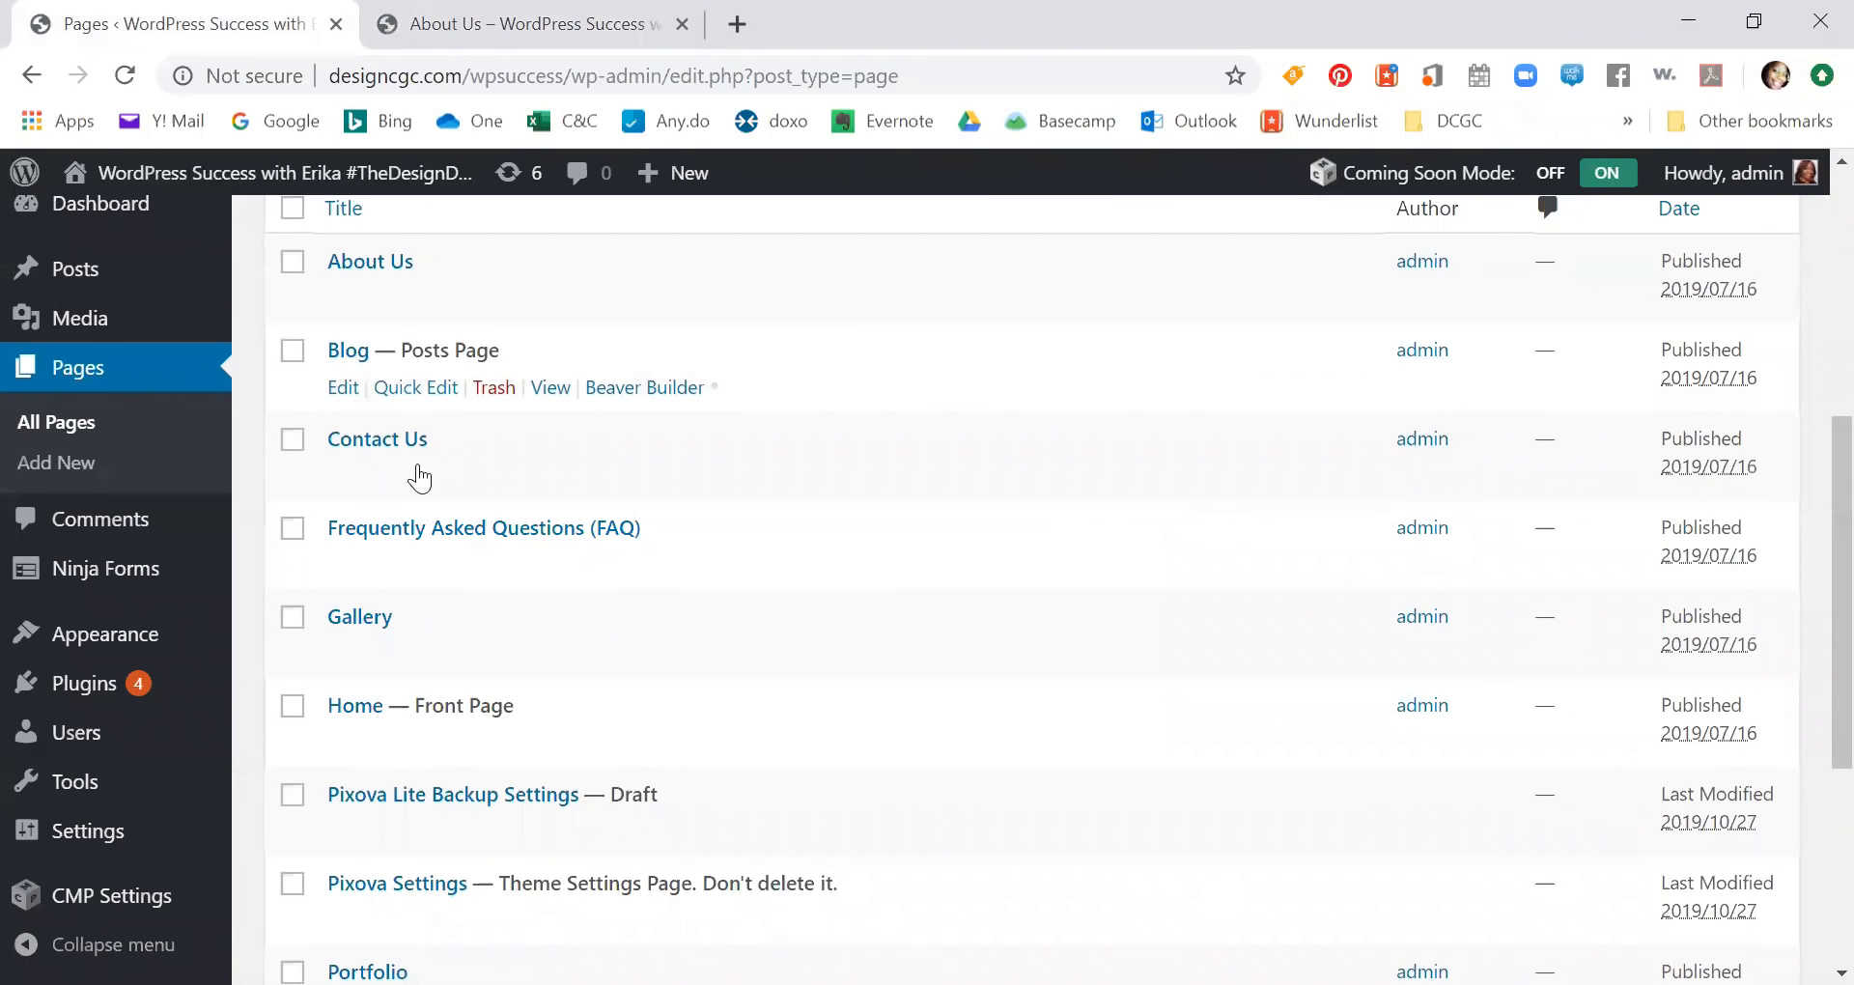
scroll(463, 480, "up", 3)
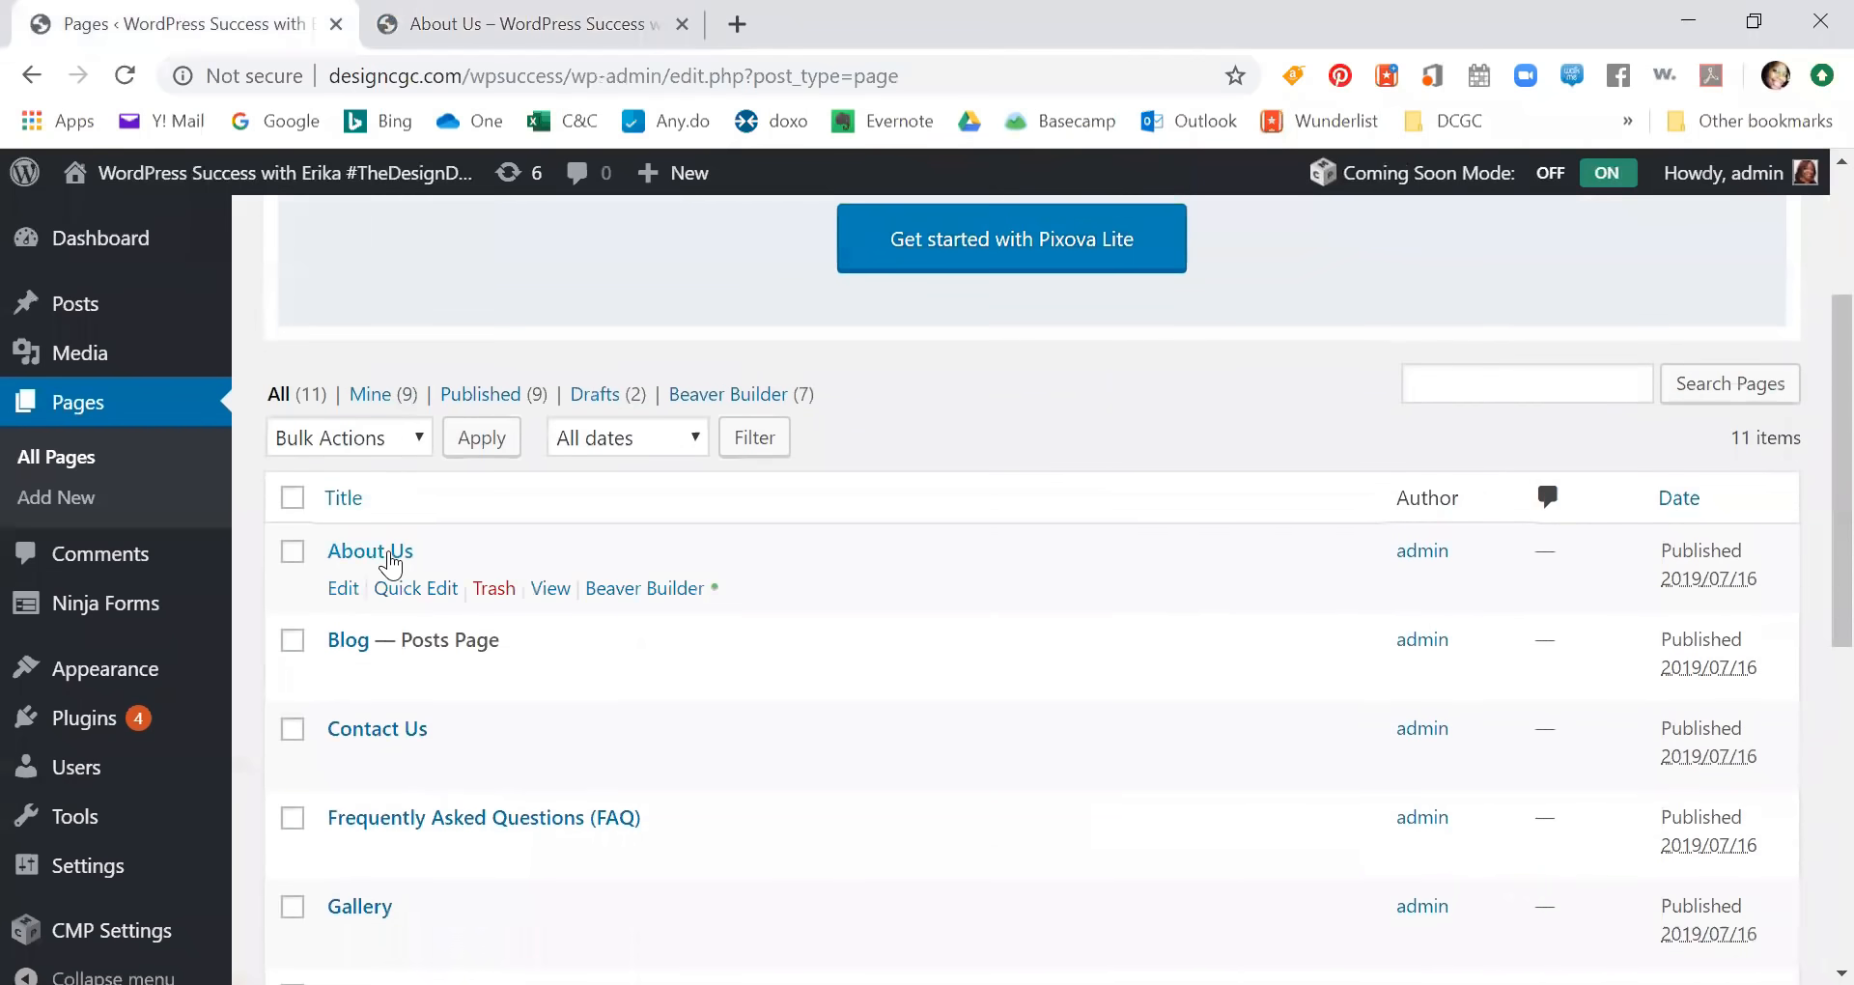
left_click(514, 35)
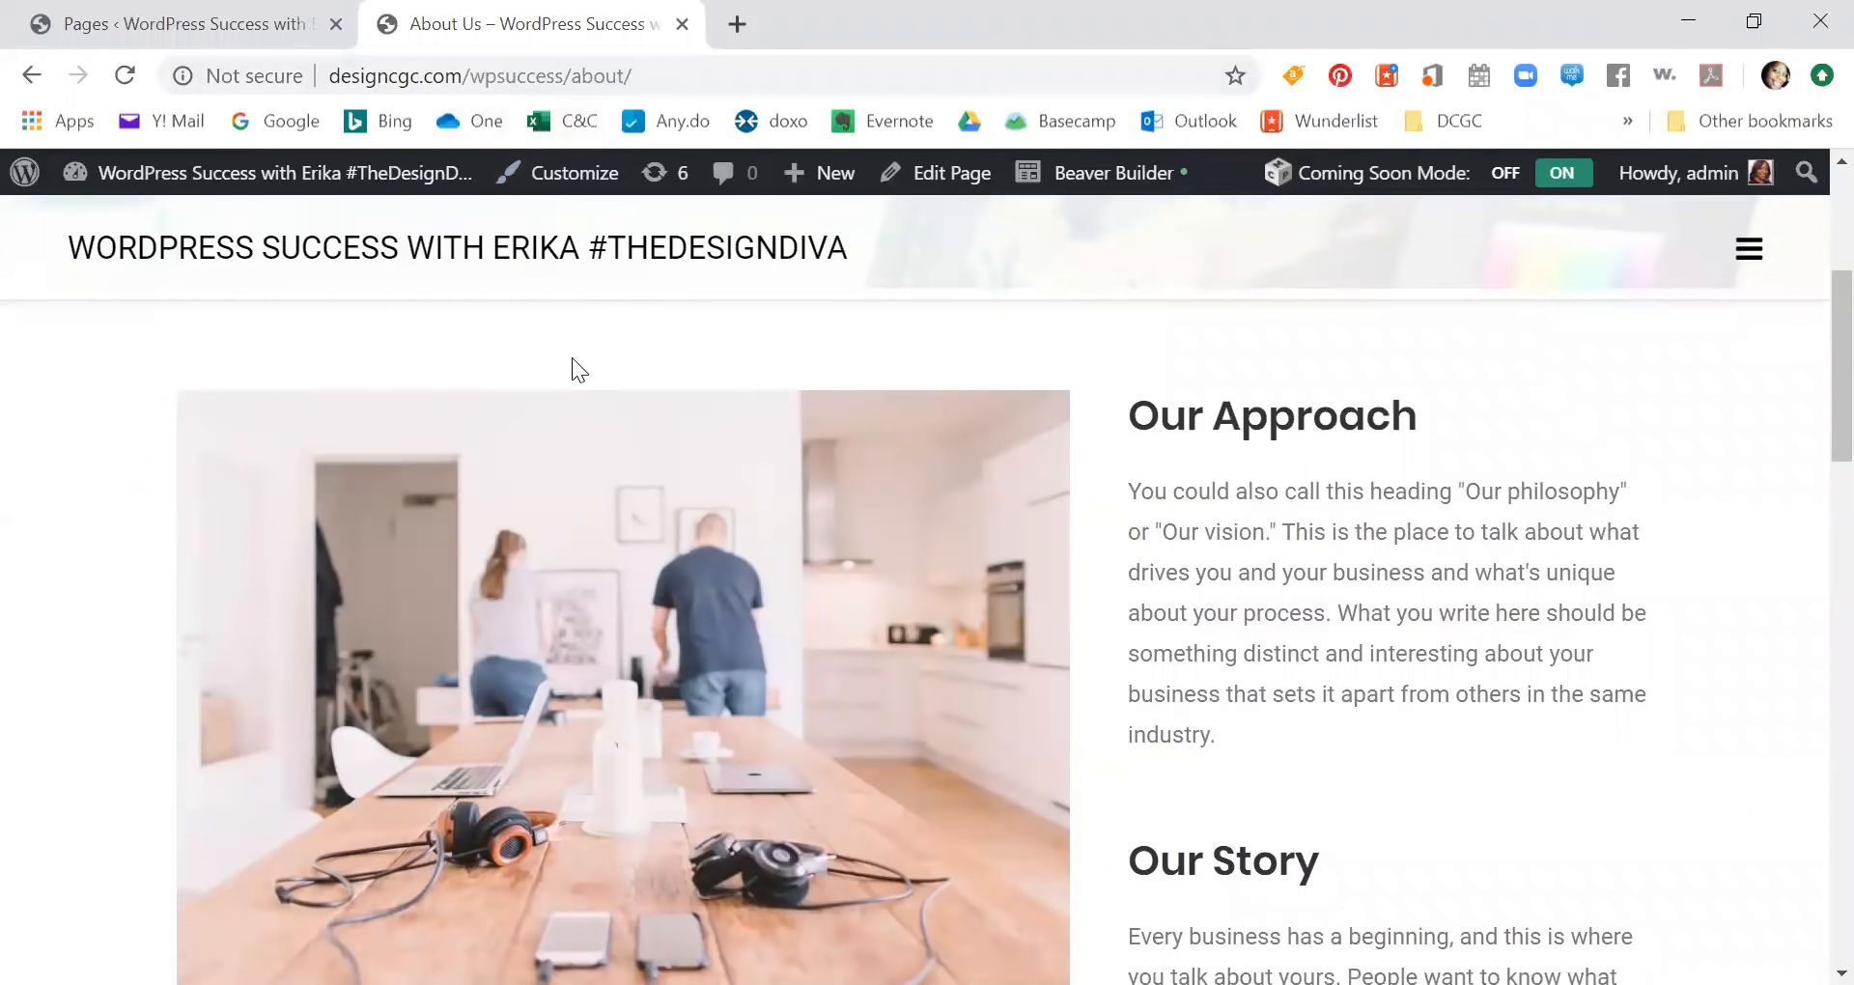
scroll(577, 373, "up", 5)
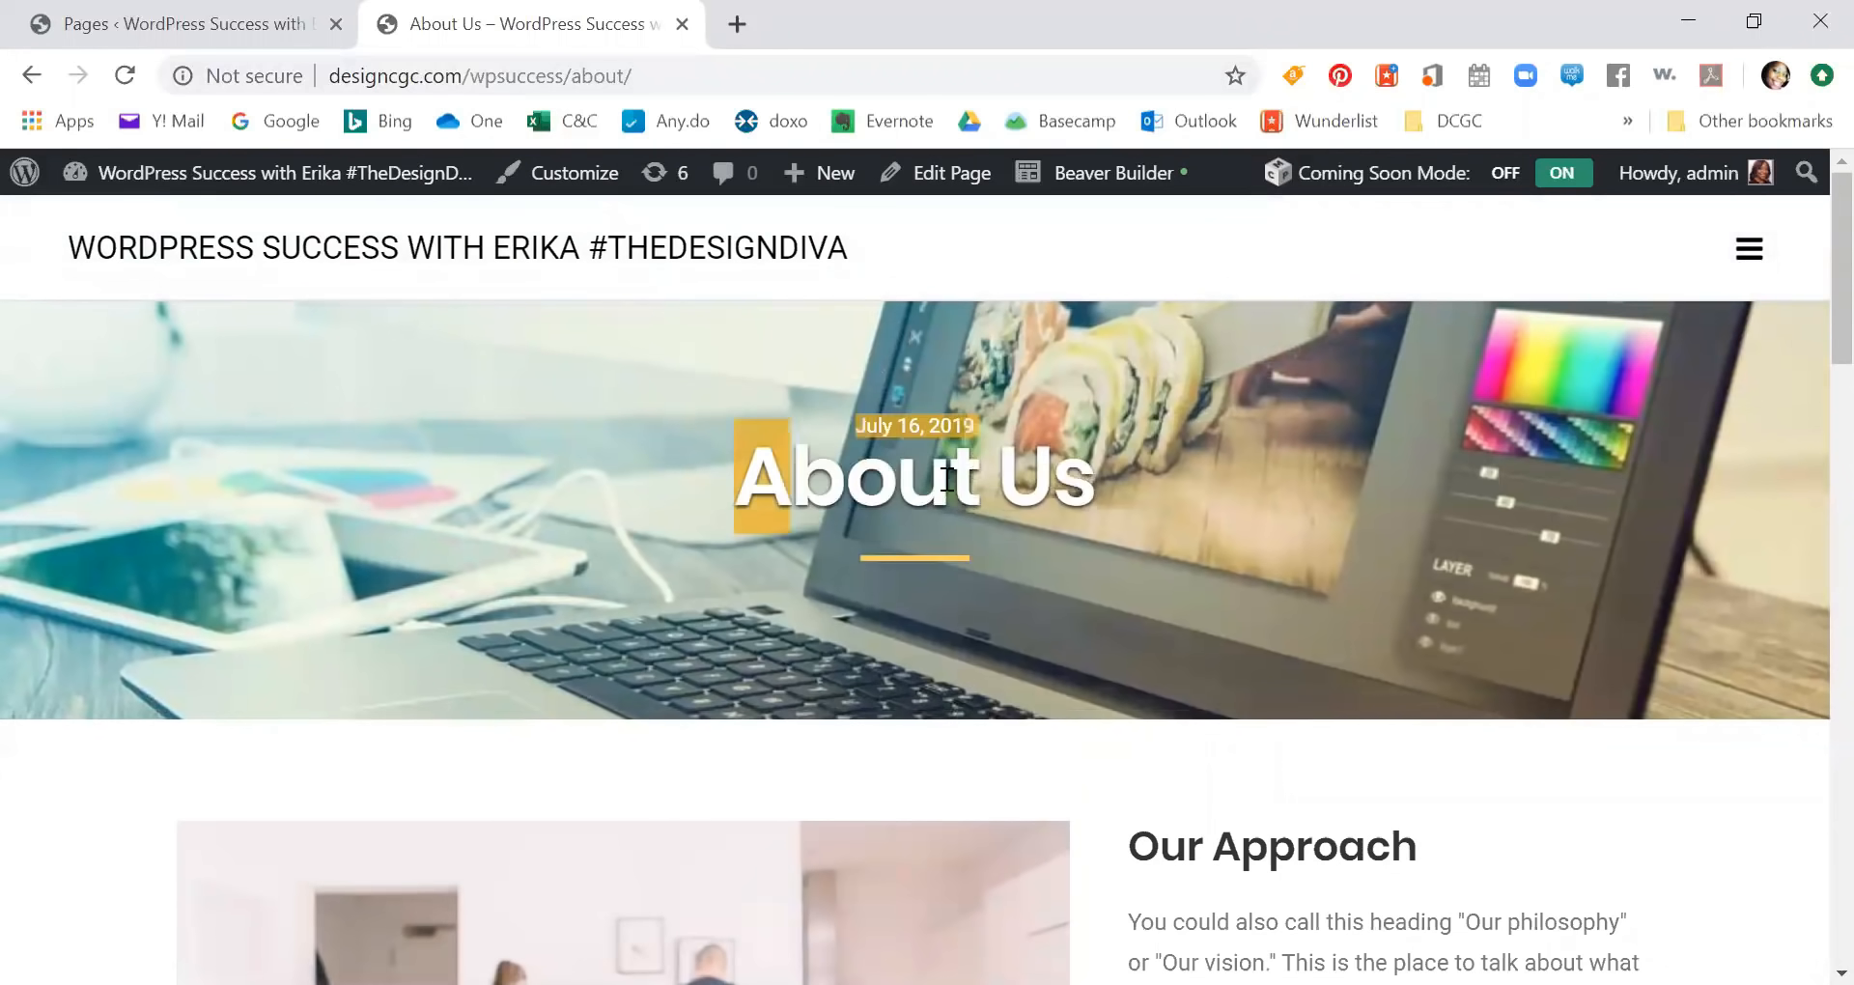
Step: Return to the admin pages list and look through its entries again
left_click(280, 14)
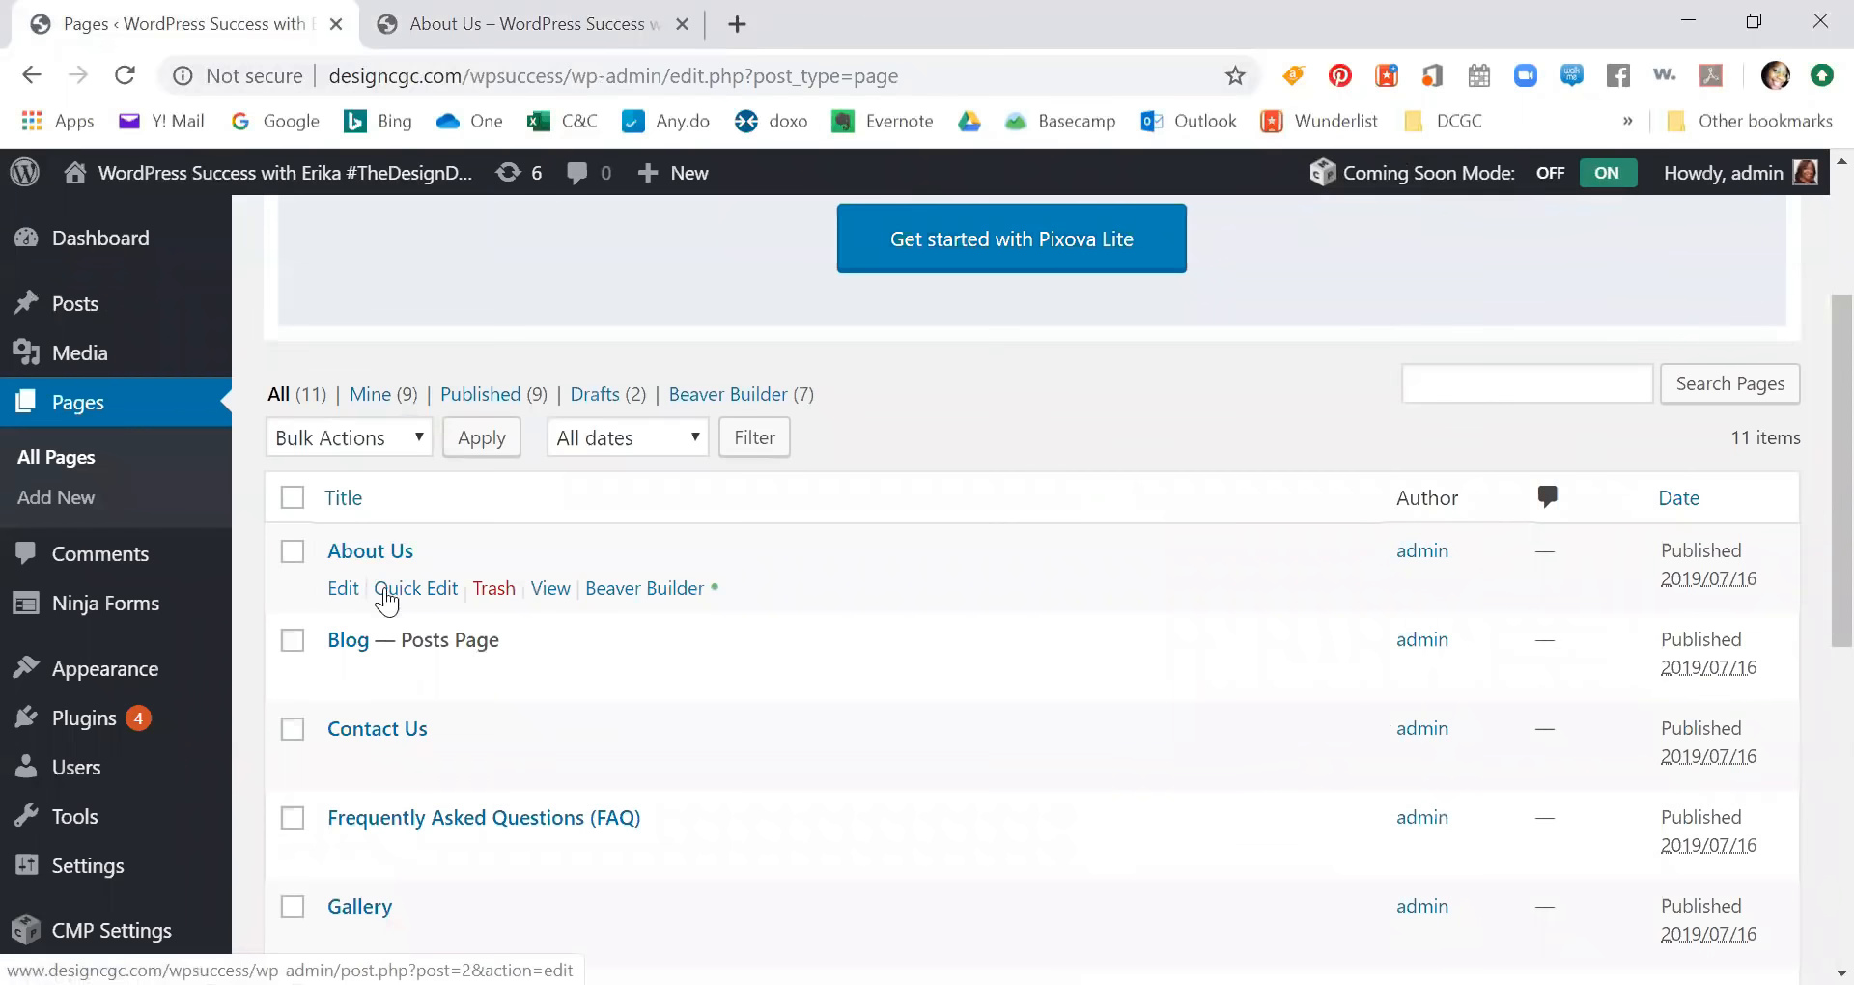
scroll(450, 600, "down", 6)
scroll(444, 602, "down", 1)
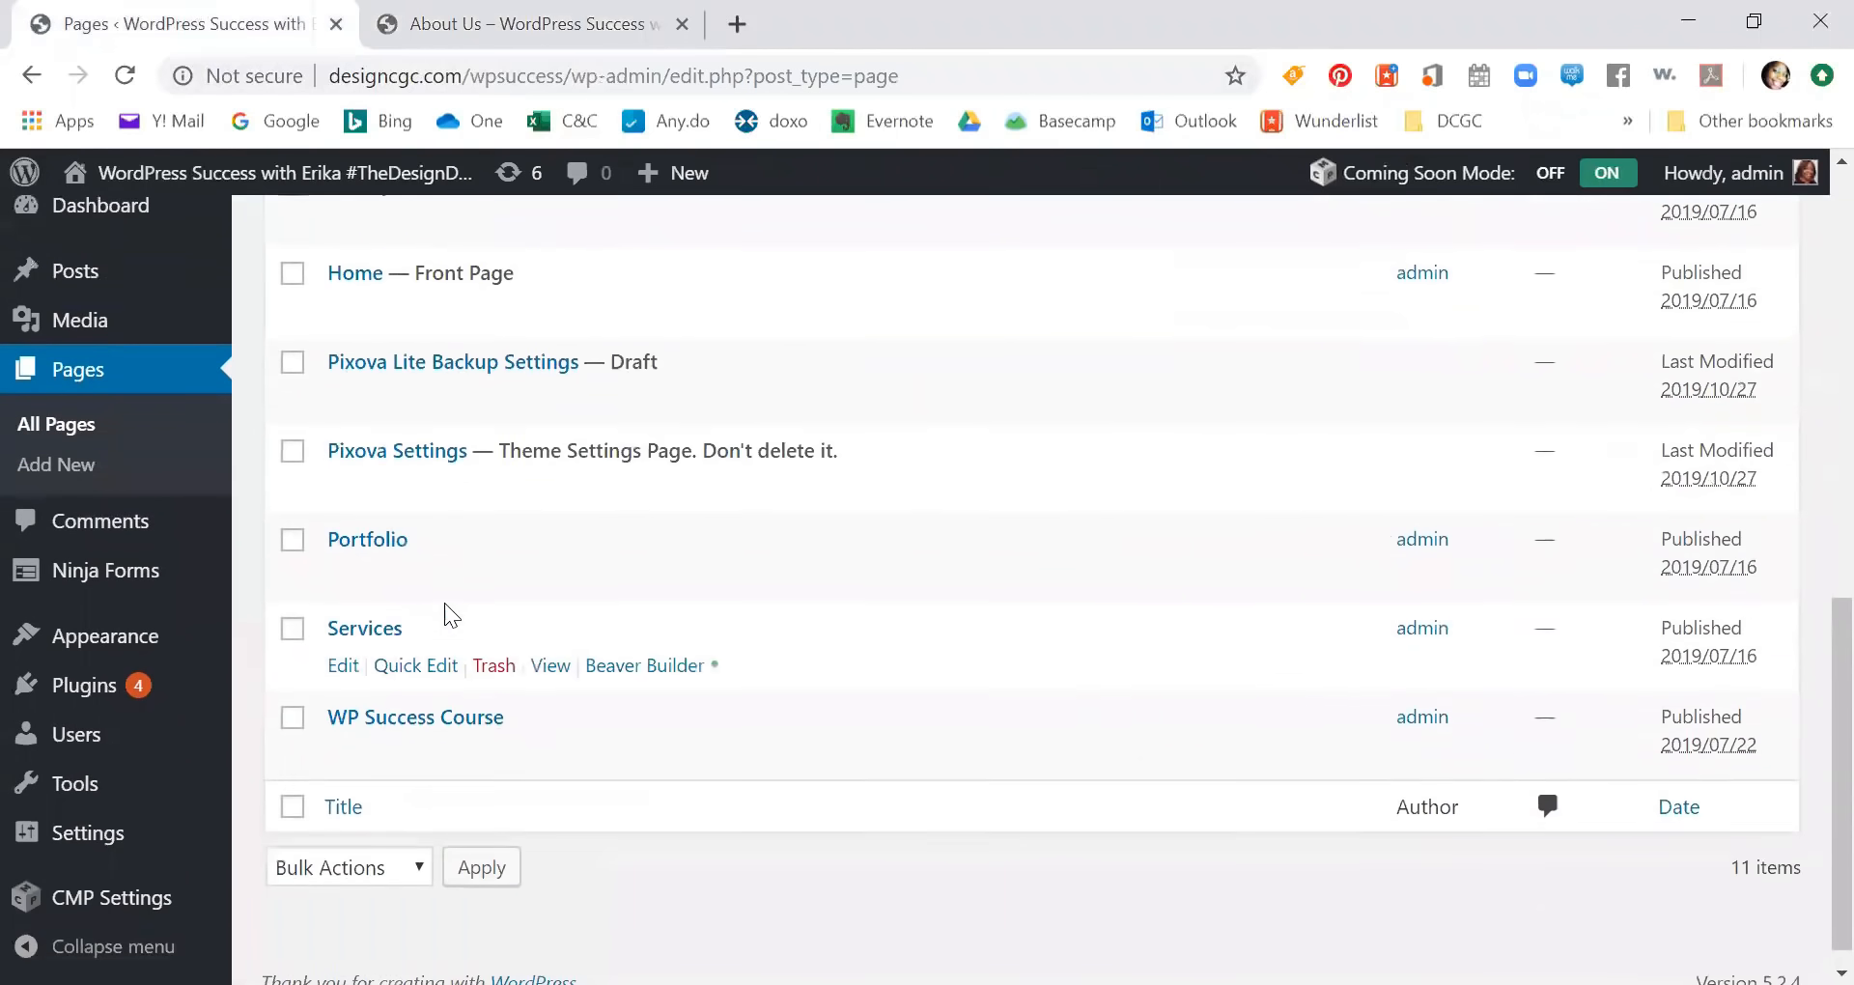
scroll(444, 603, "up", 10)
scroll(440, 600, "down", 1)
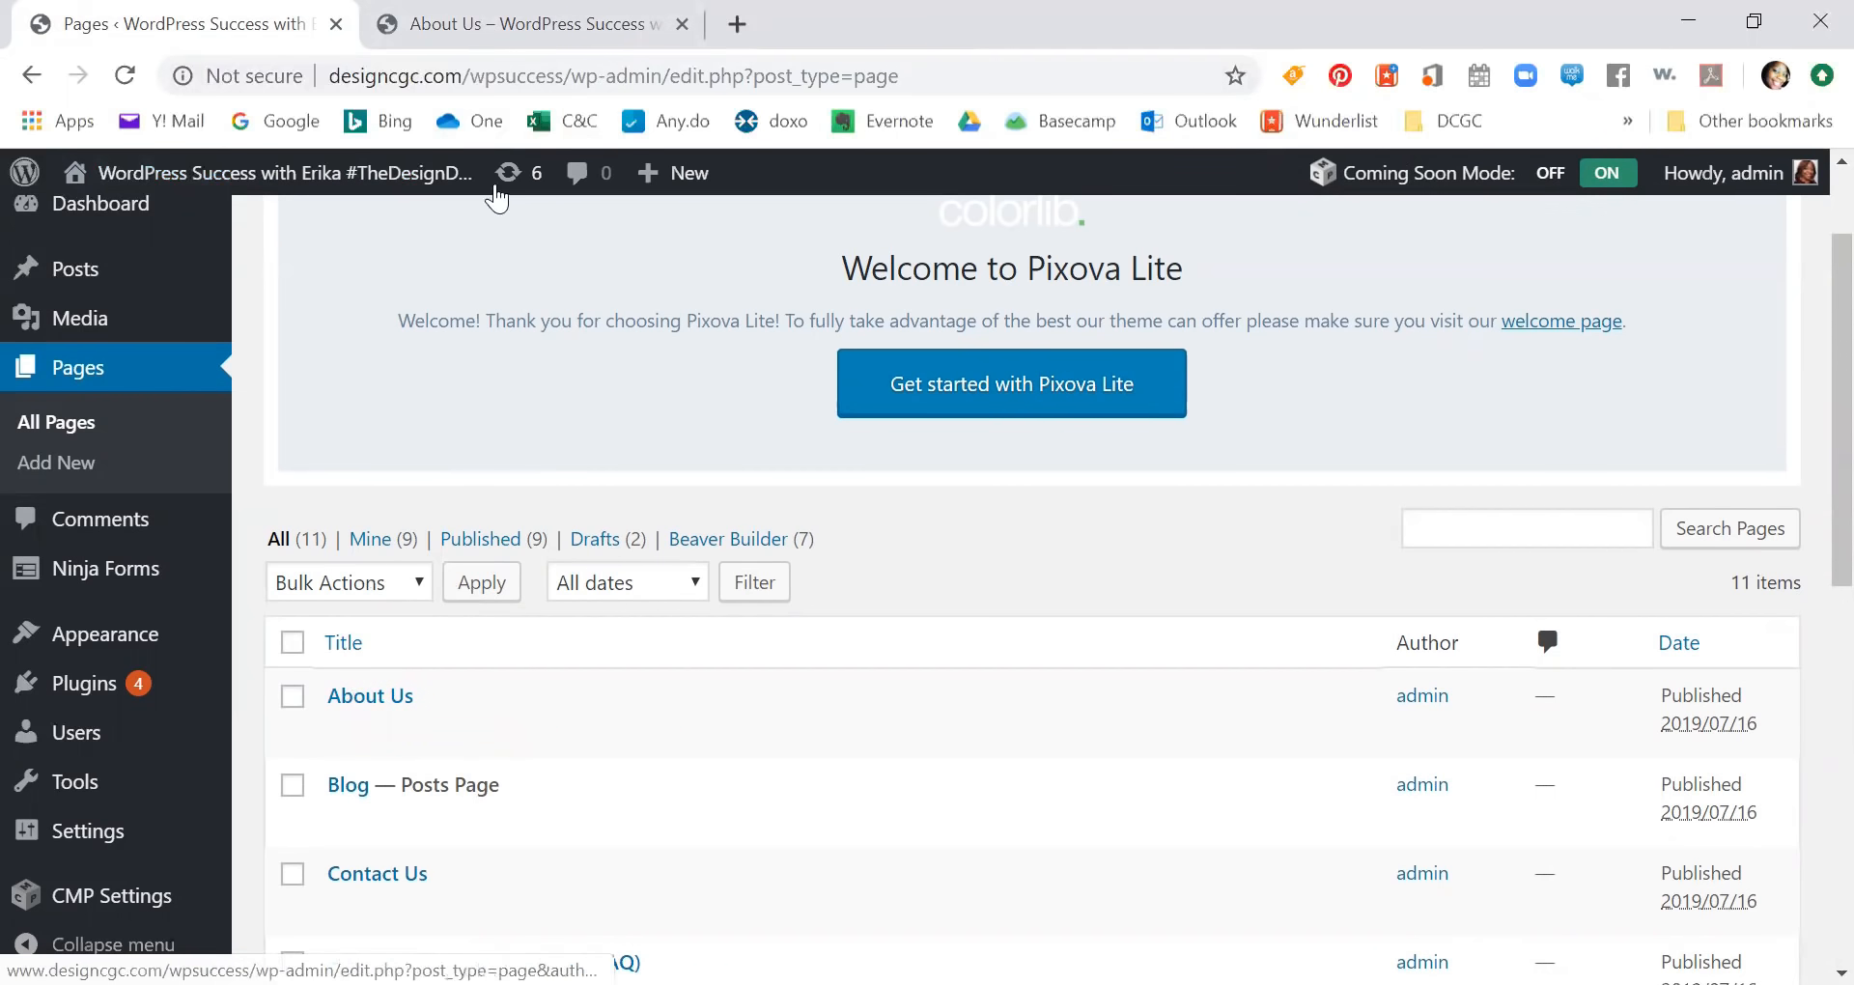
Step: Review the live About Us page and its site and editing options, and open that page in the editor
left_click(488, 21)
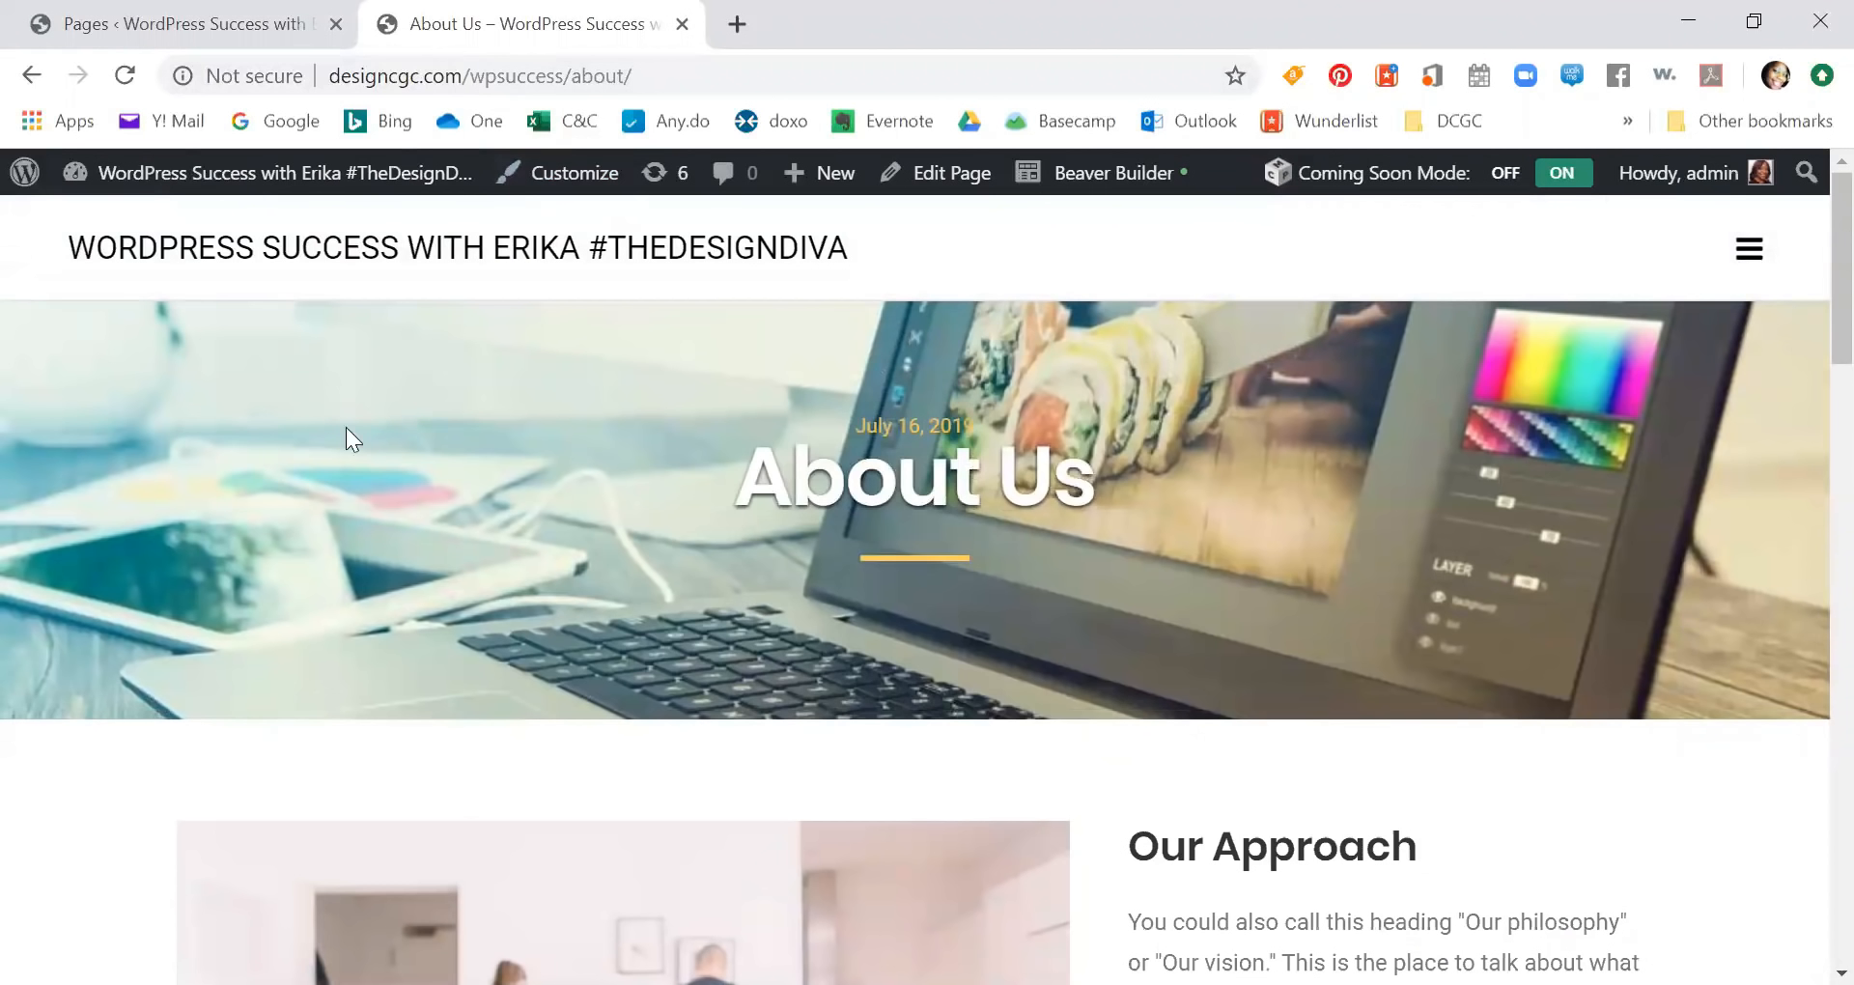
scroll(649, 581, "down", 3)
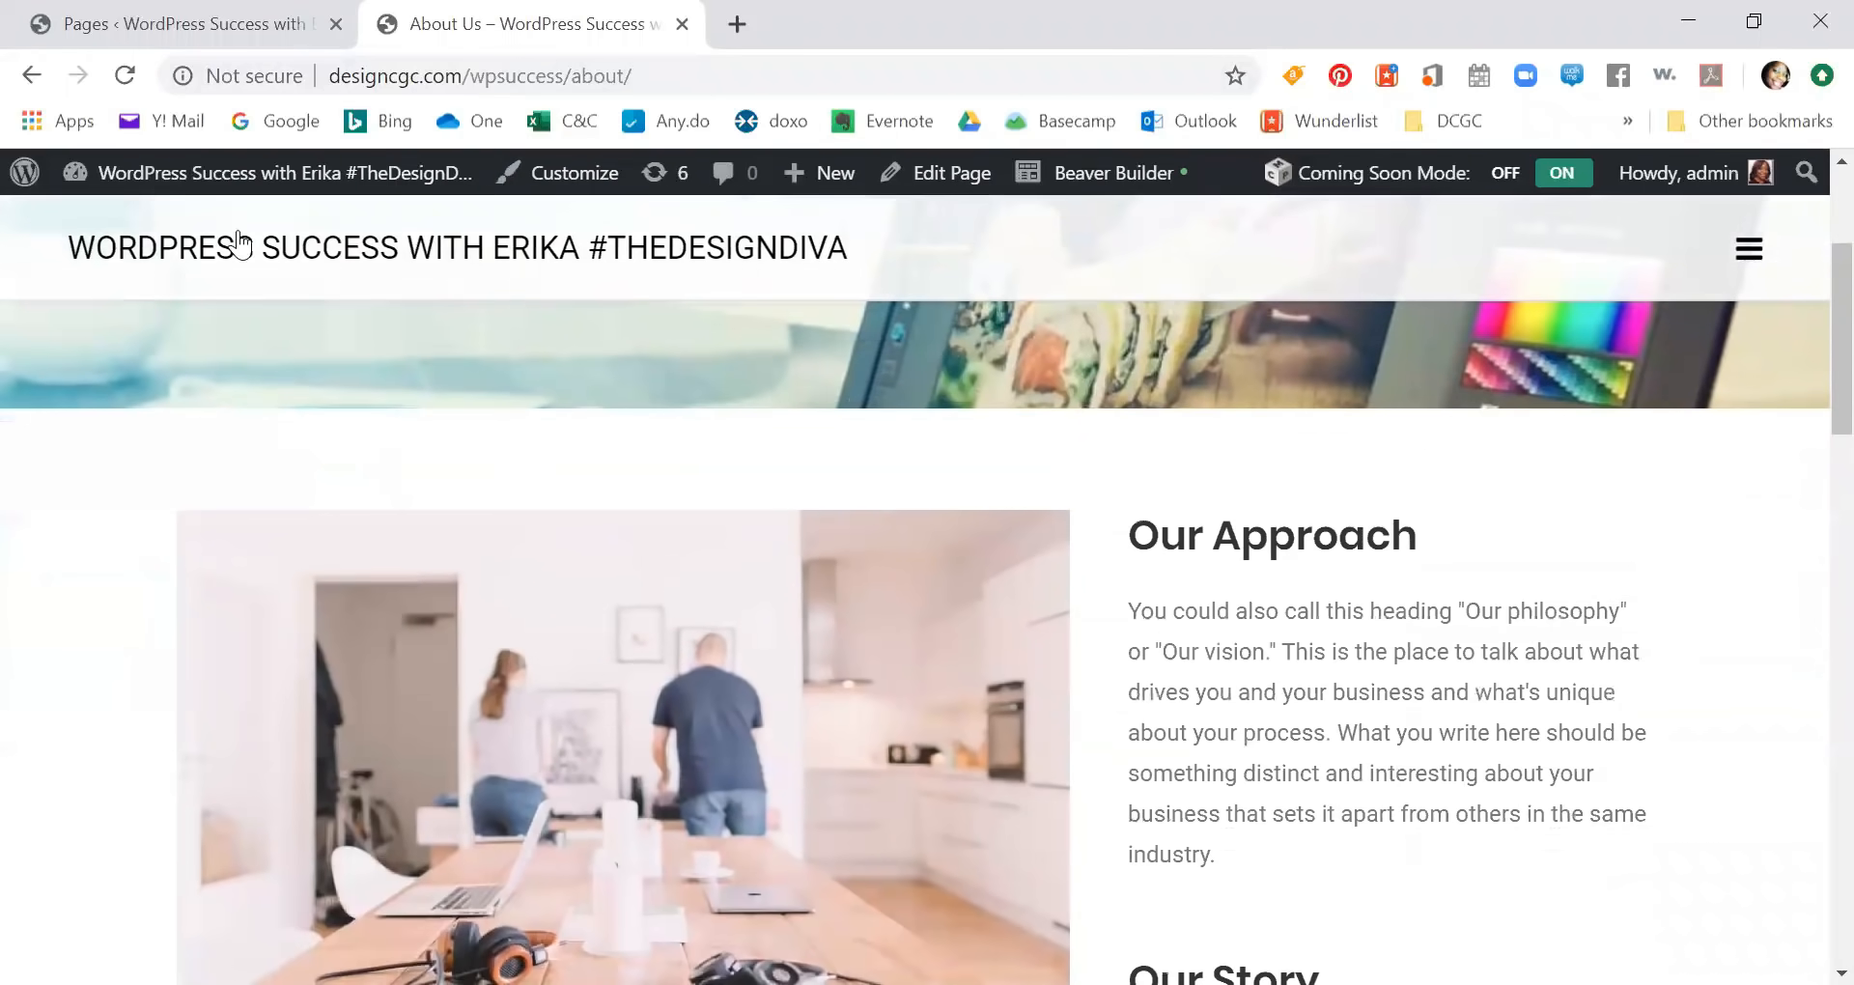
mouse_move(239, 174)
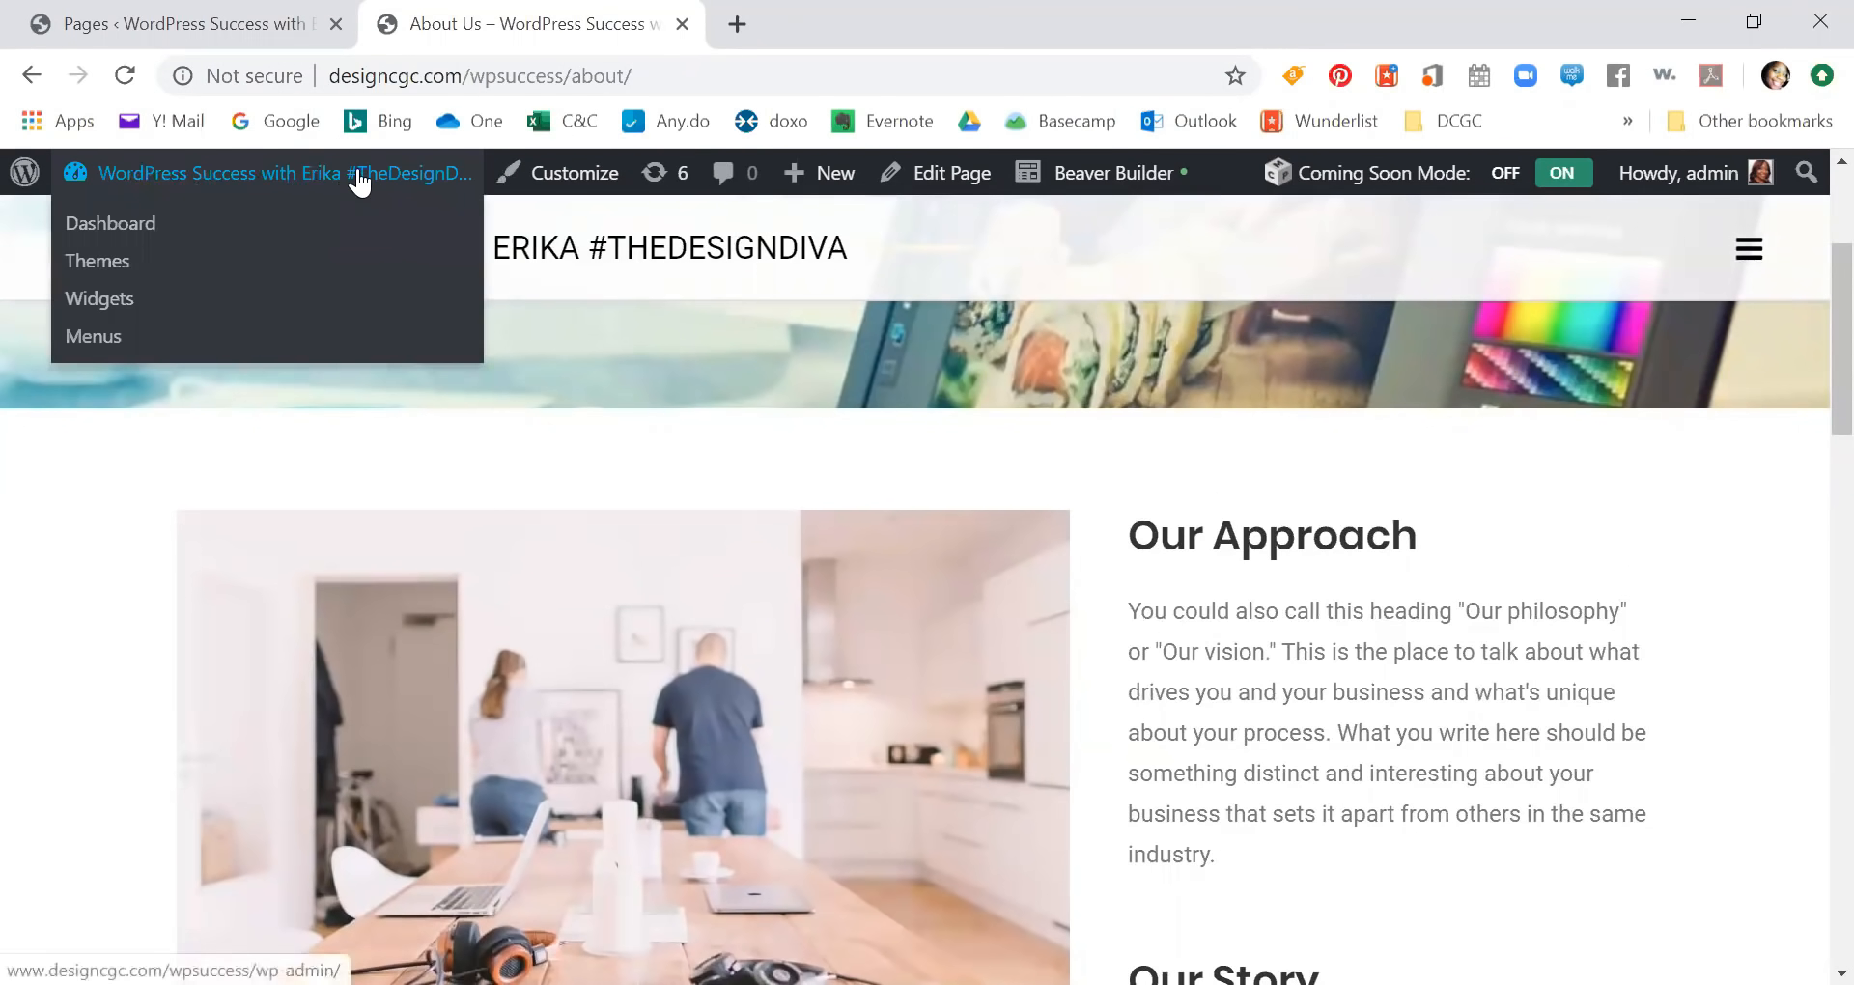
scroll(569, 425, "up", 3)
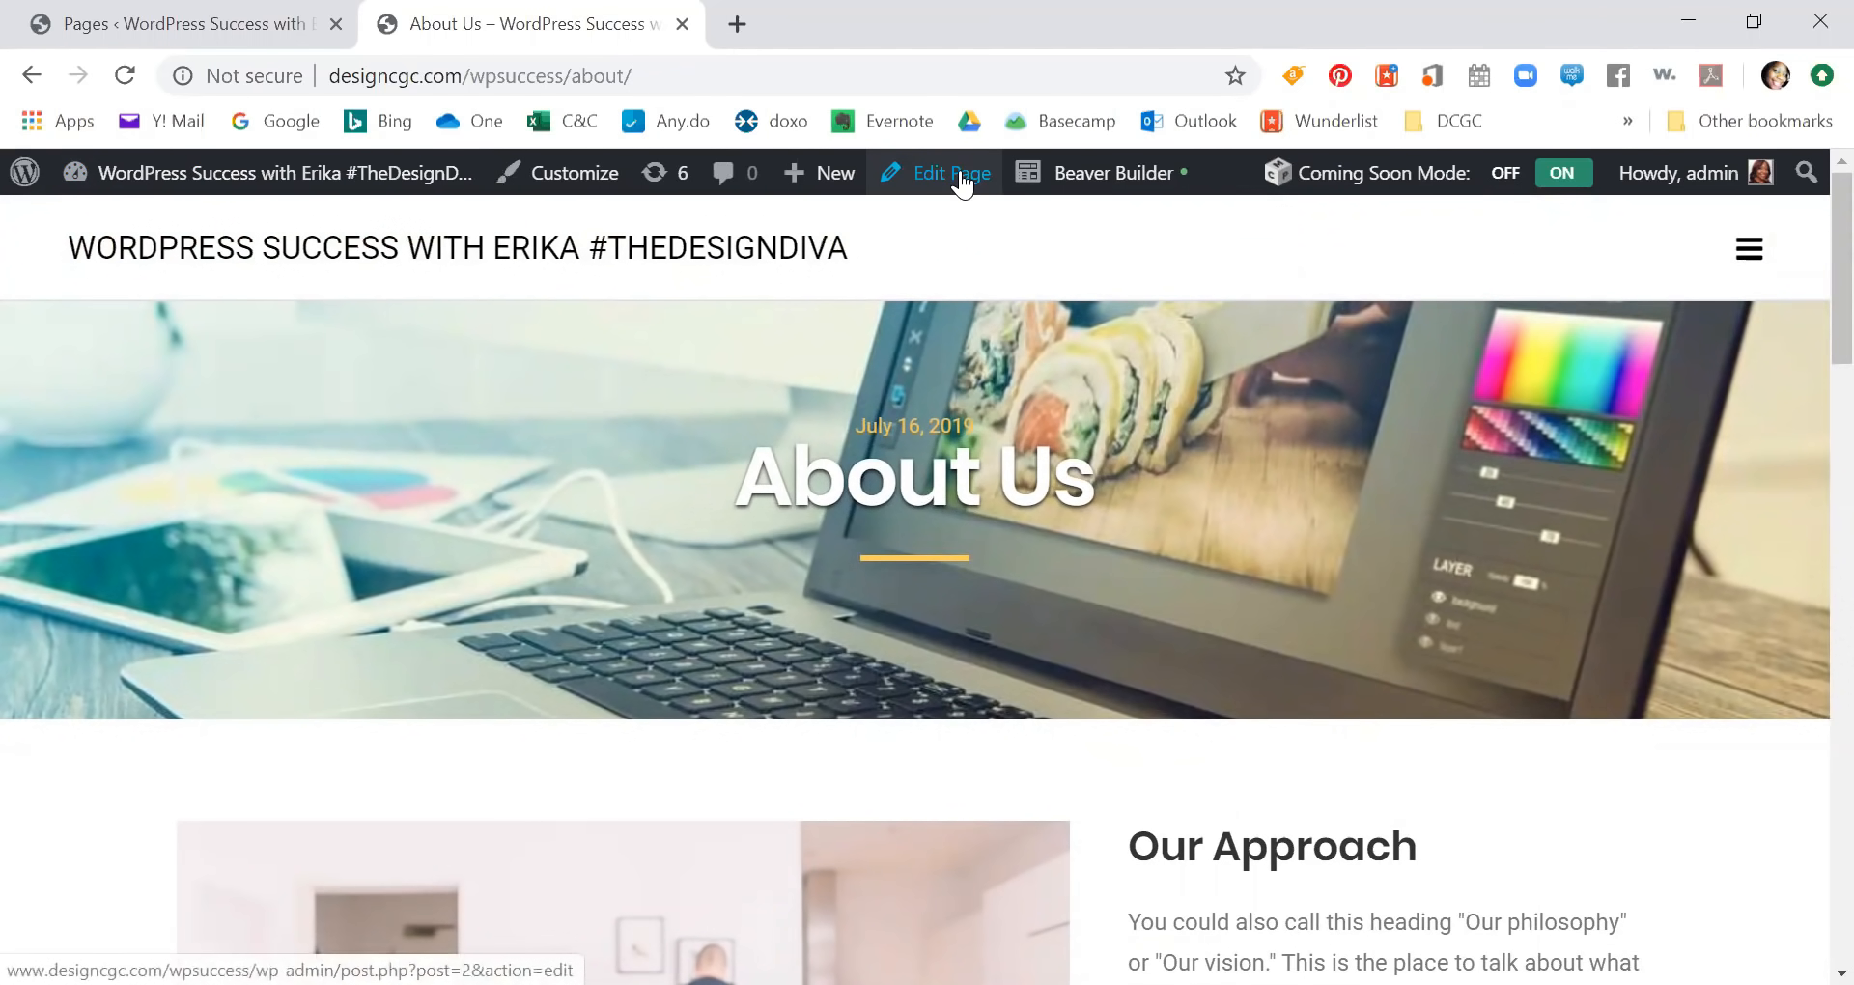
scroll(849, 340, "down", 15)
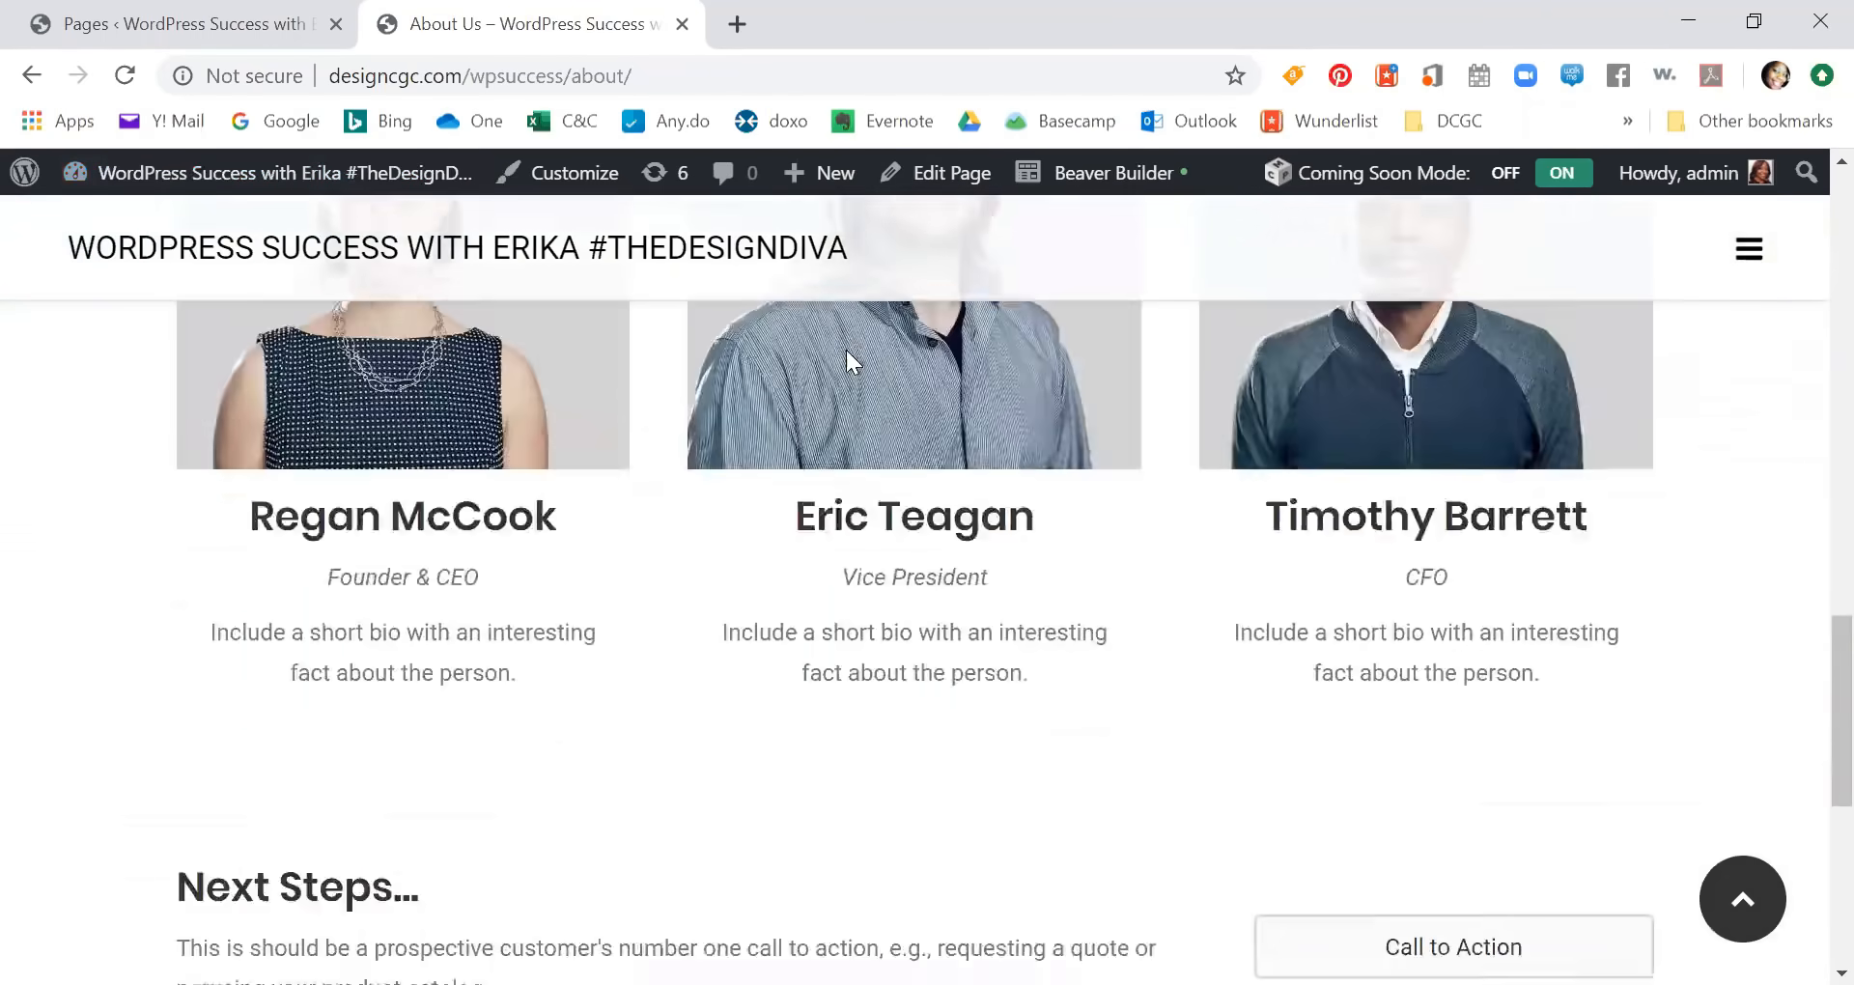
scroll(840, 412, "up", 15)
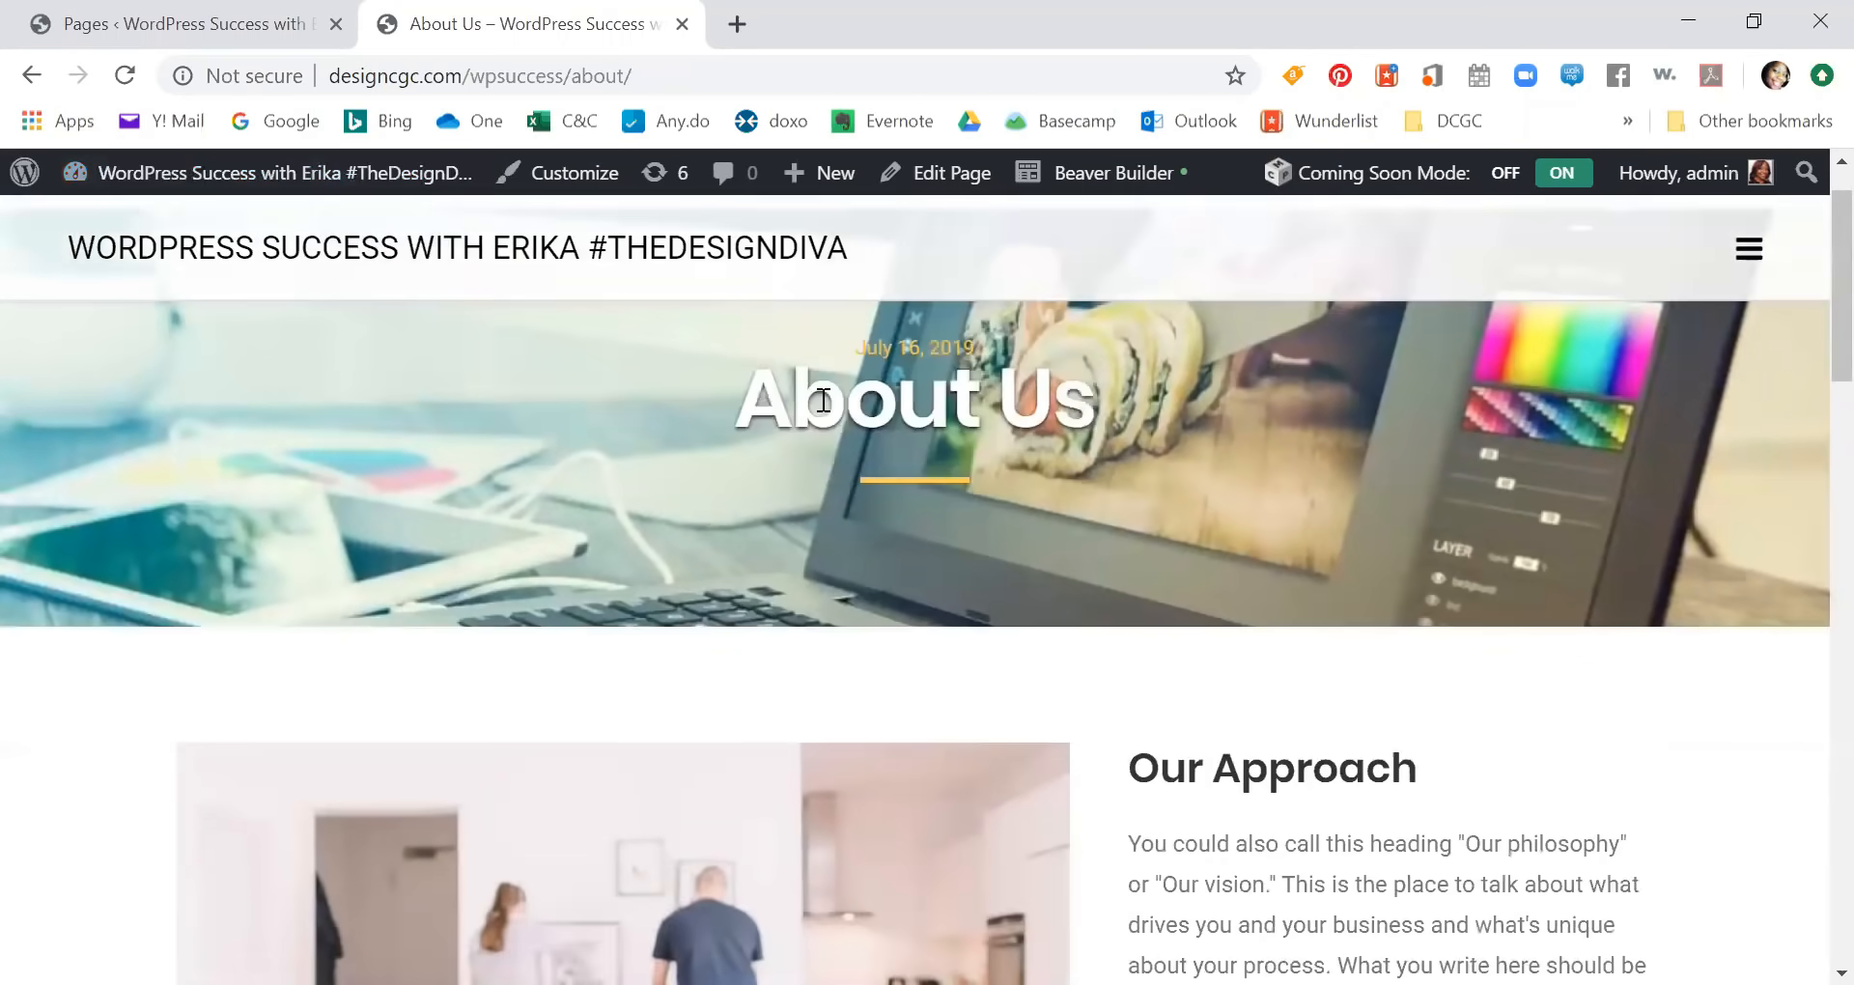
left_click(958, 183)
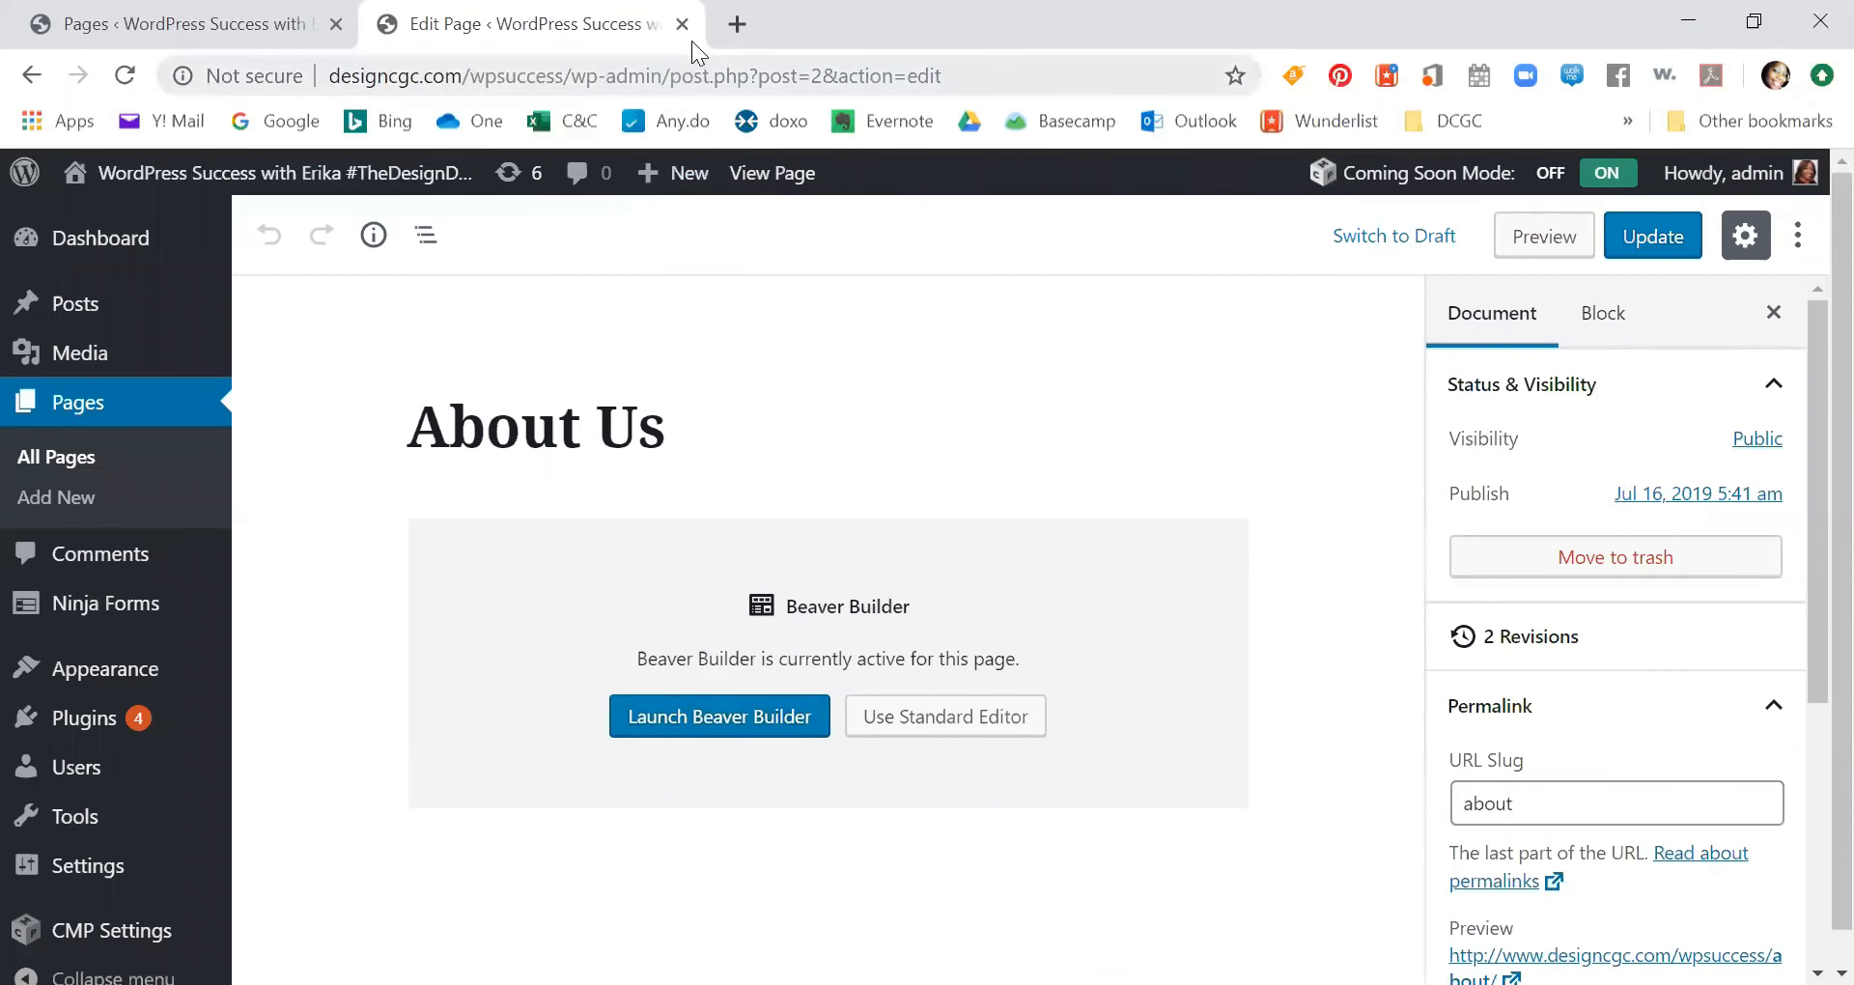
Step: Return to the live About Us page and compare its New content options with those in the admin pages list
left_click(797, 175)
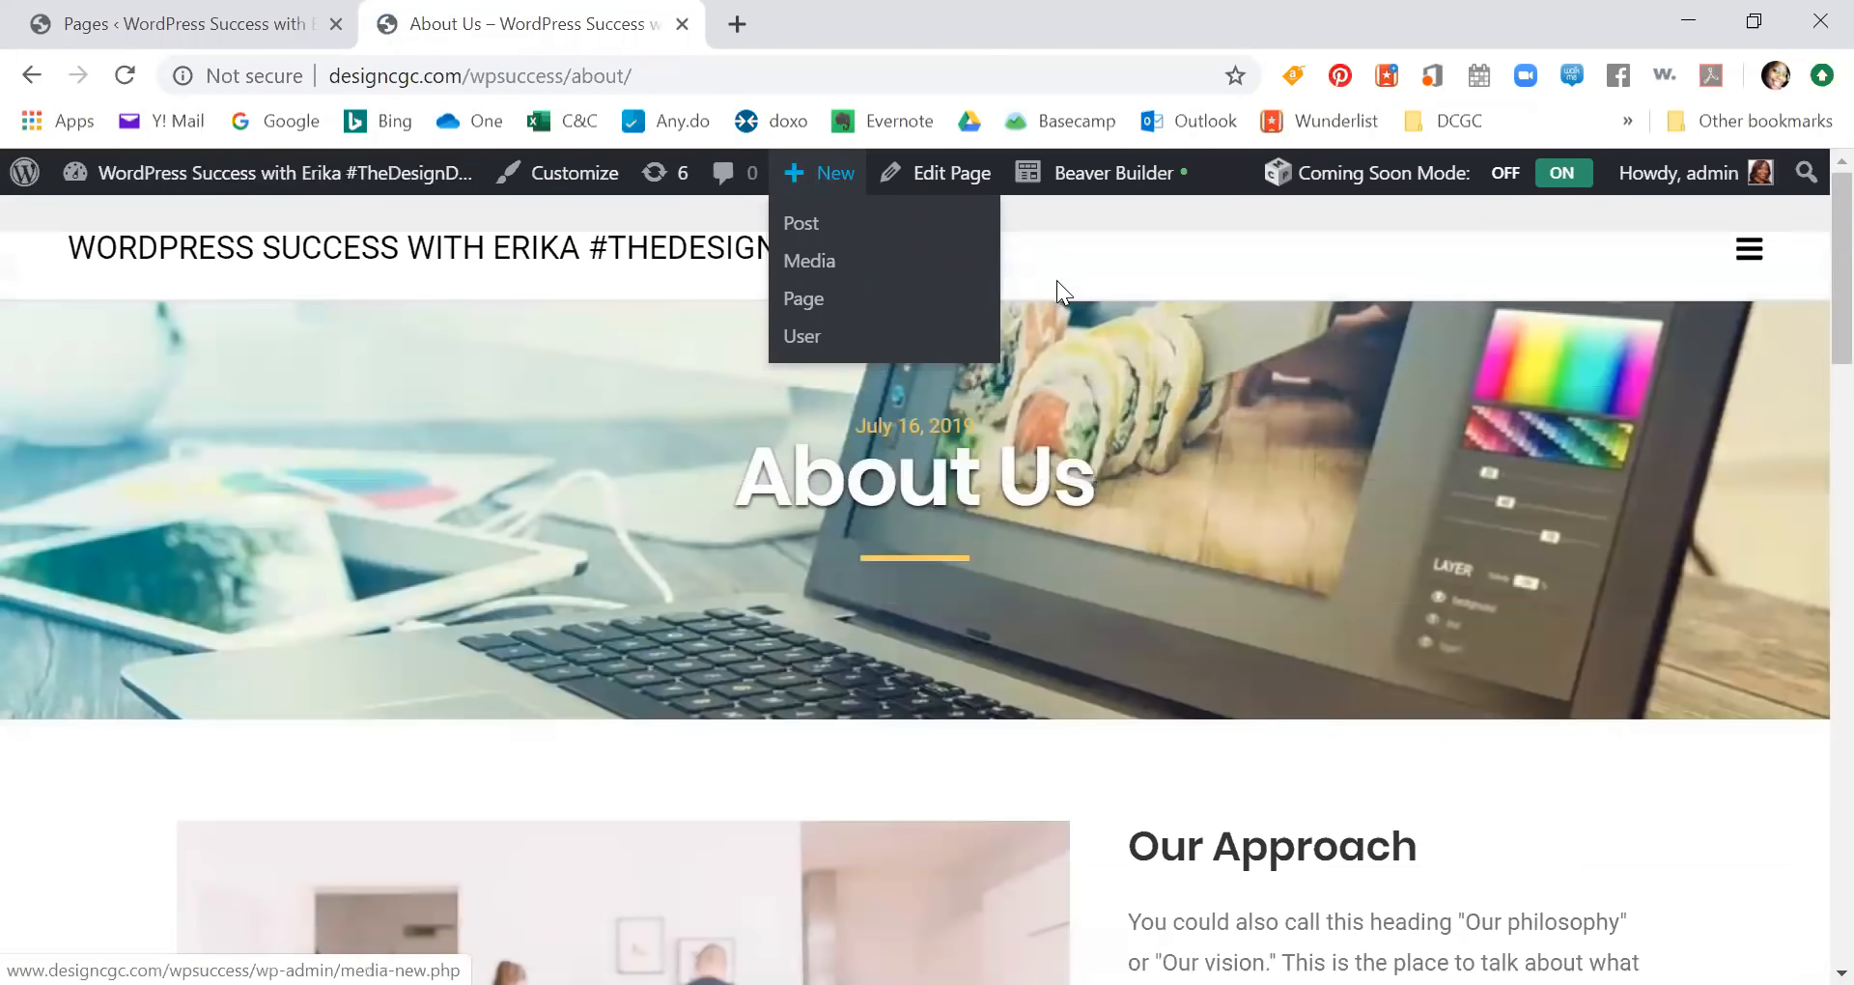
left_click(270, 11)
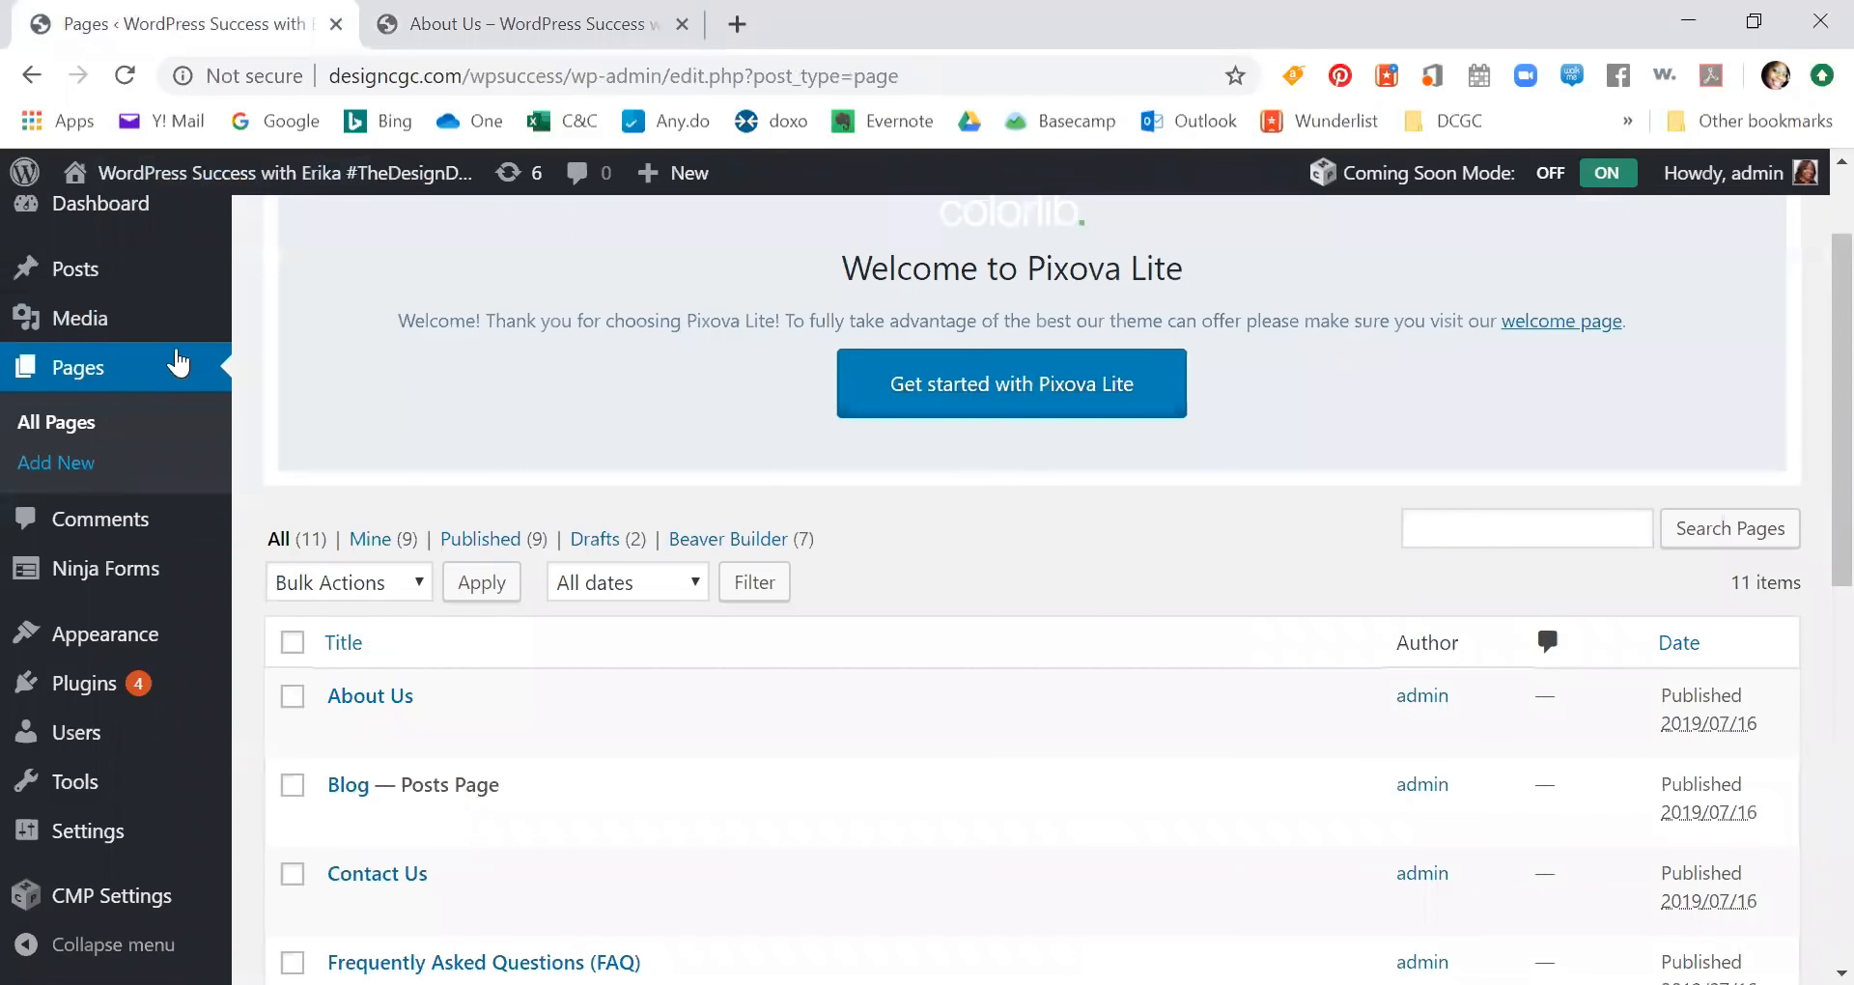
left_click(555, 12)
mouse_move(809, 180)
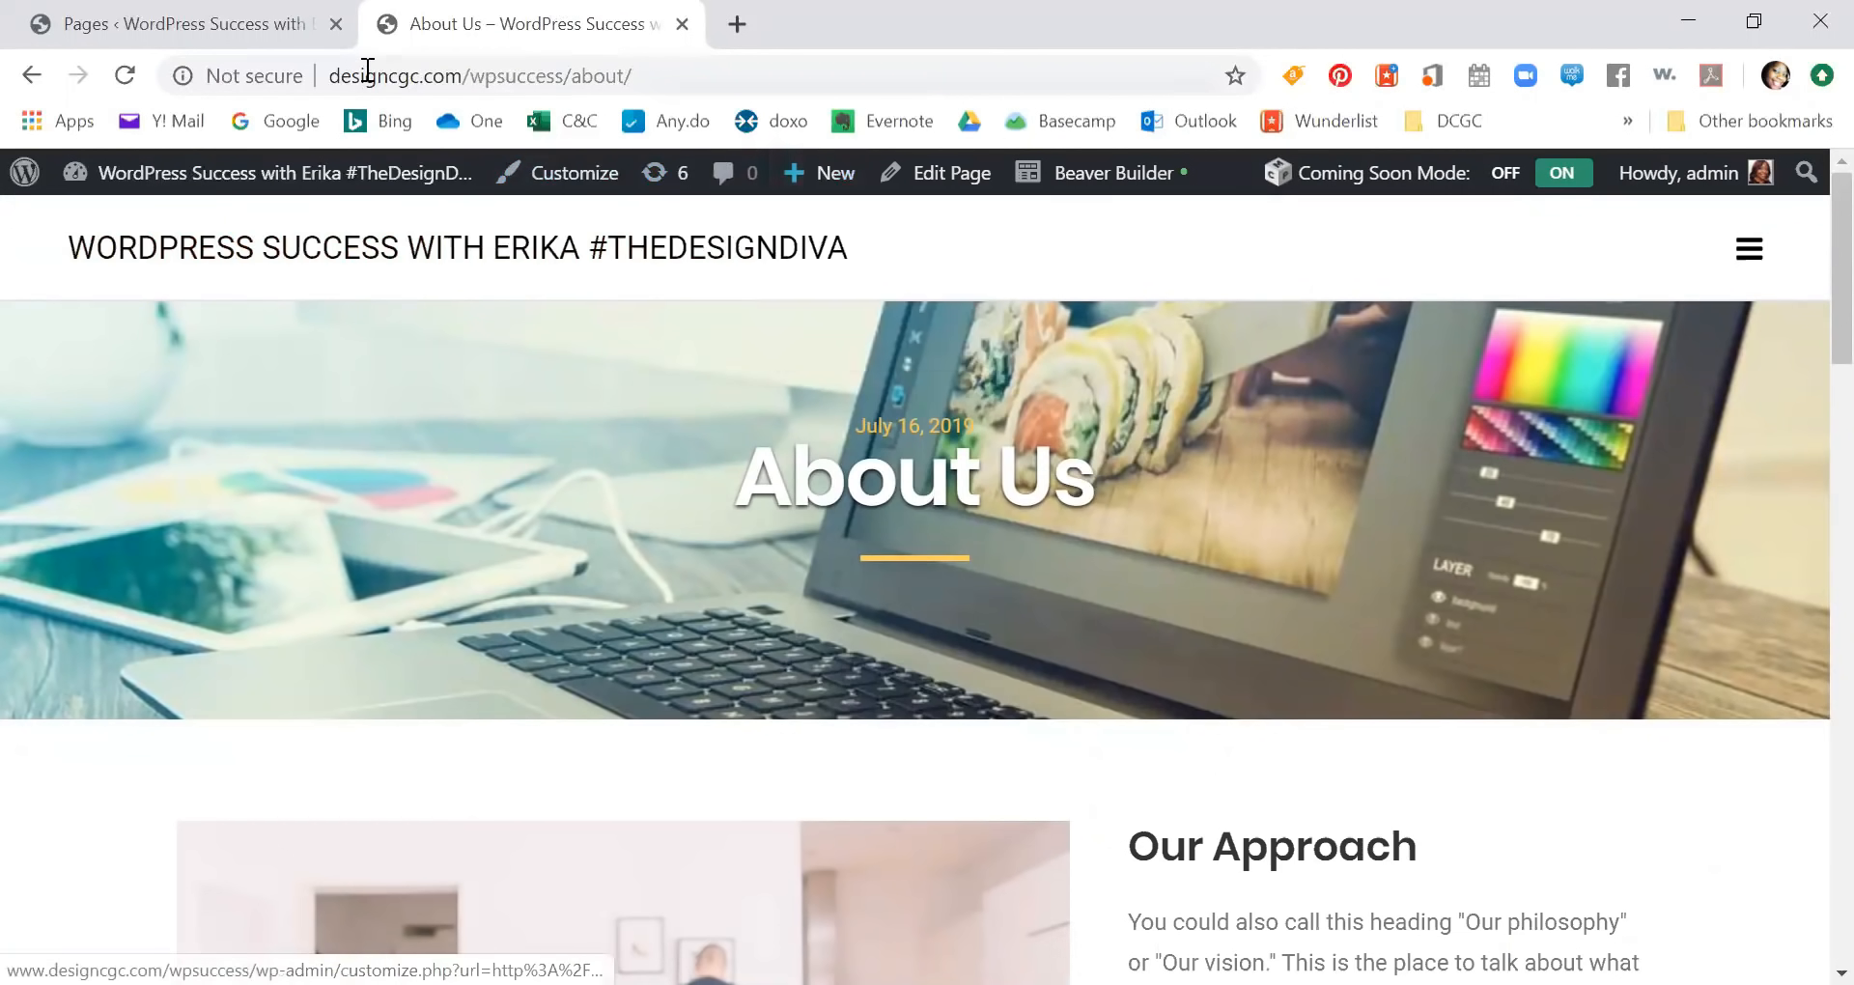
left_click(160, 13)
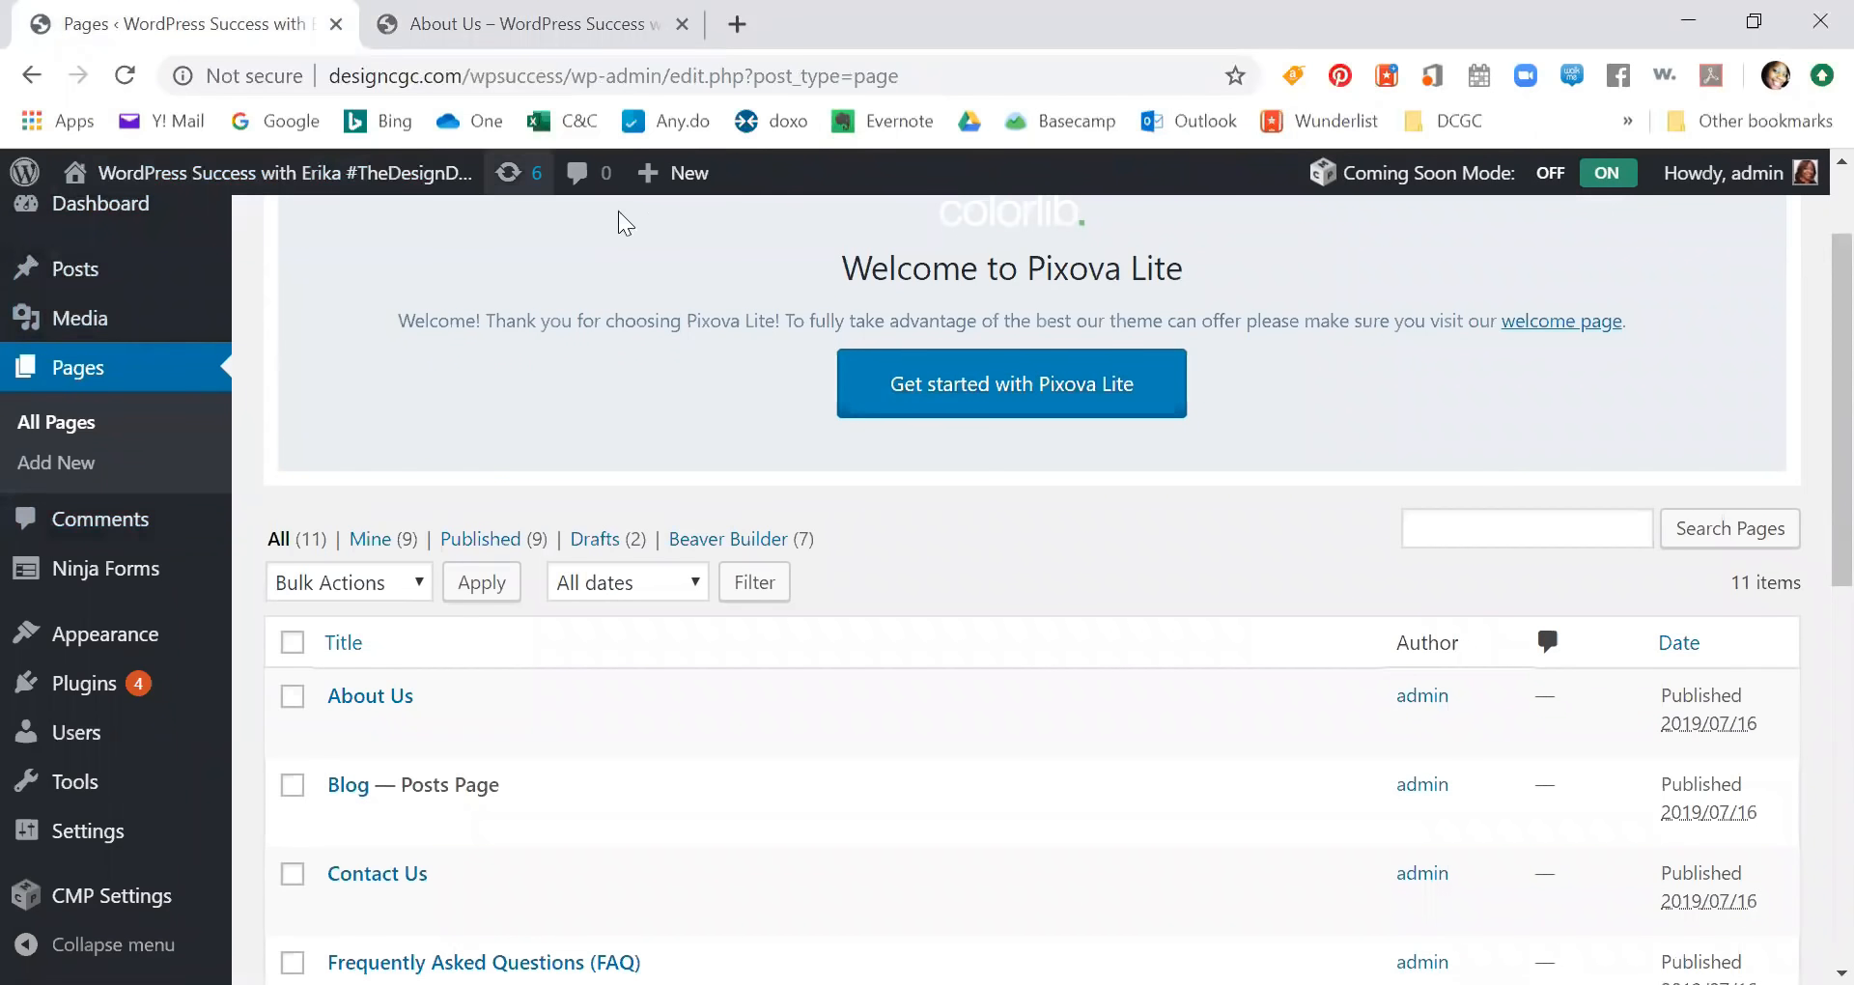
mouse_move(711, 176)
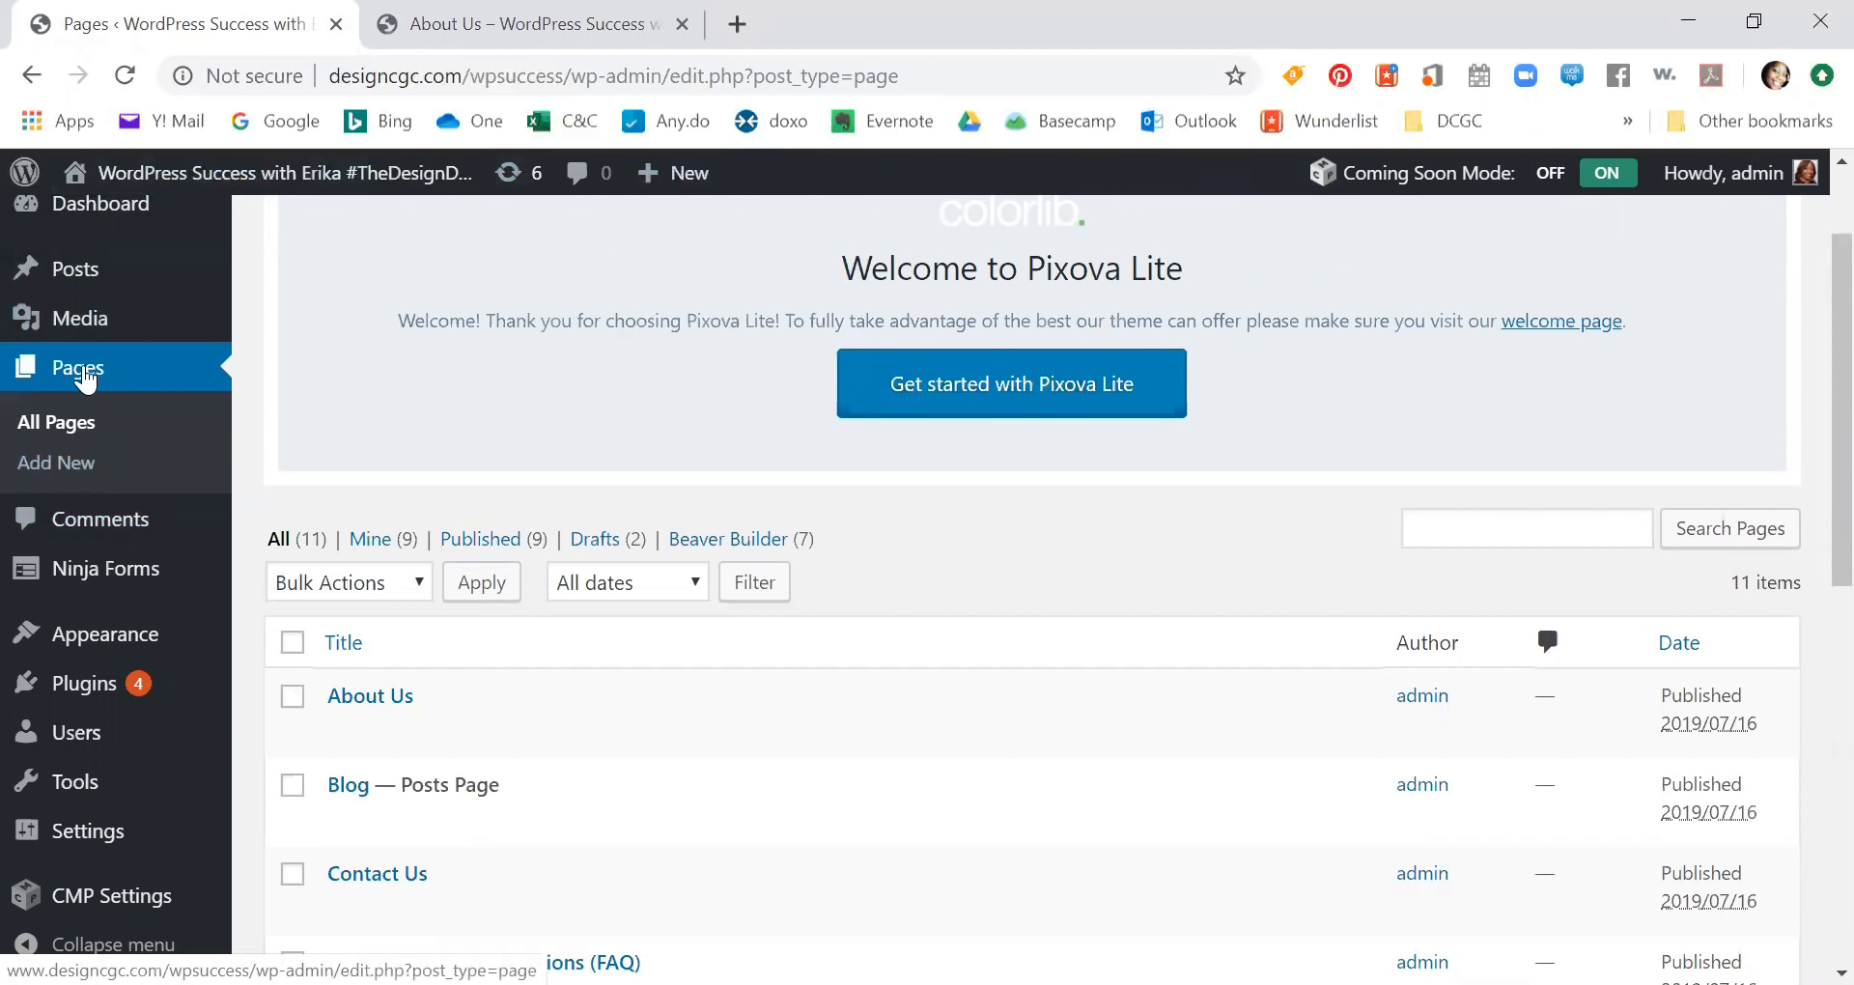
Step: Add a new page titled "WordPress Success Lesson 2" and switch it to the standard editor
left_click(62, 473)
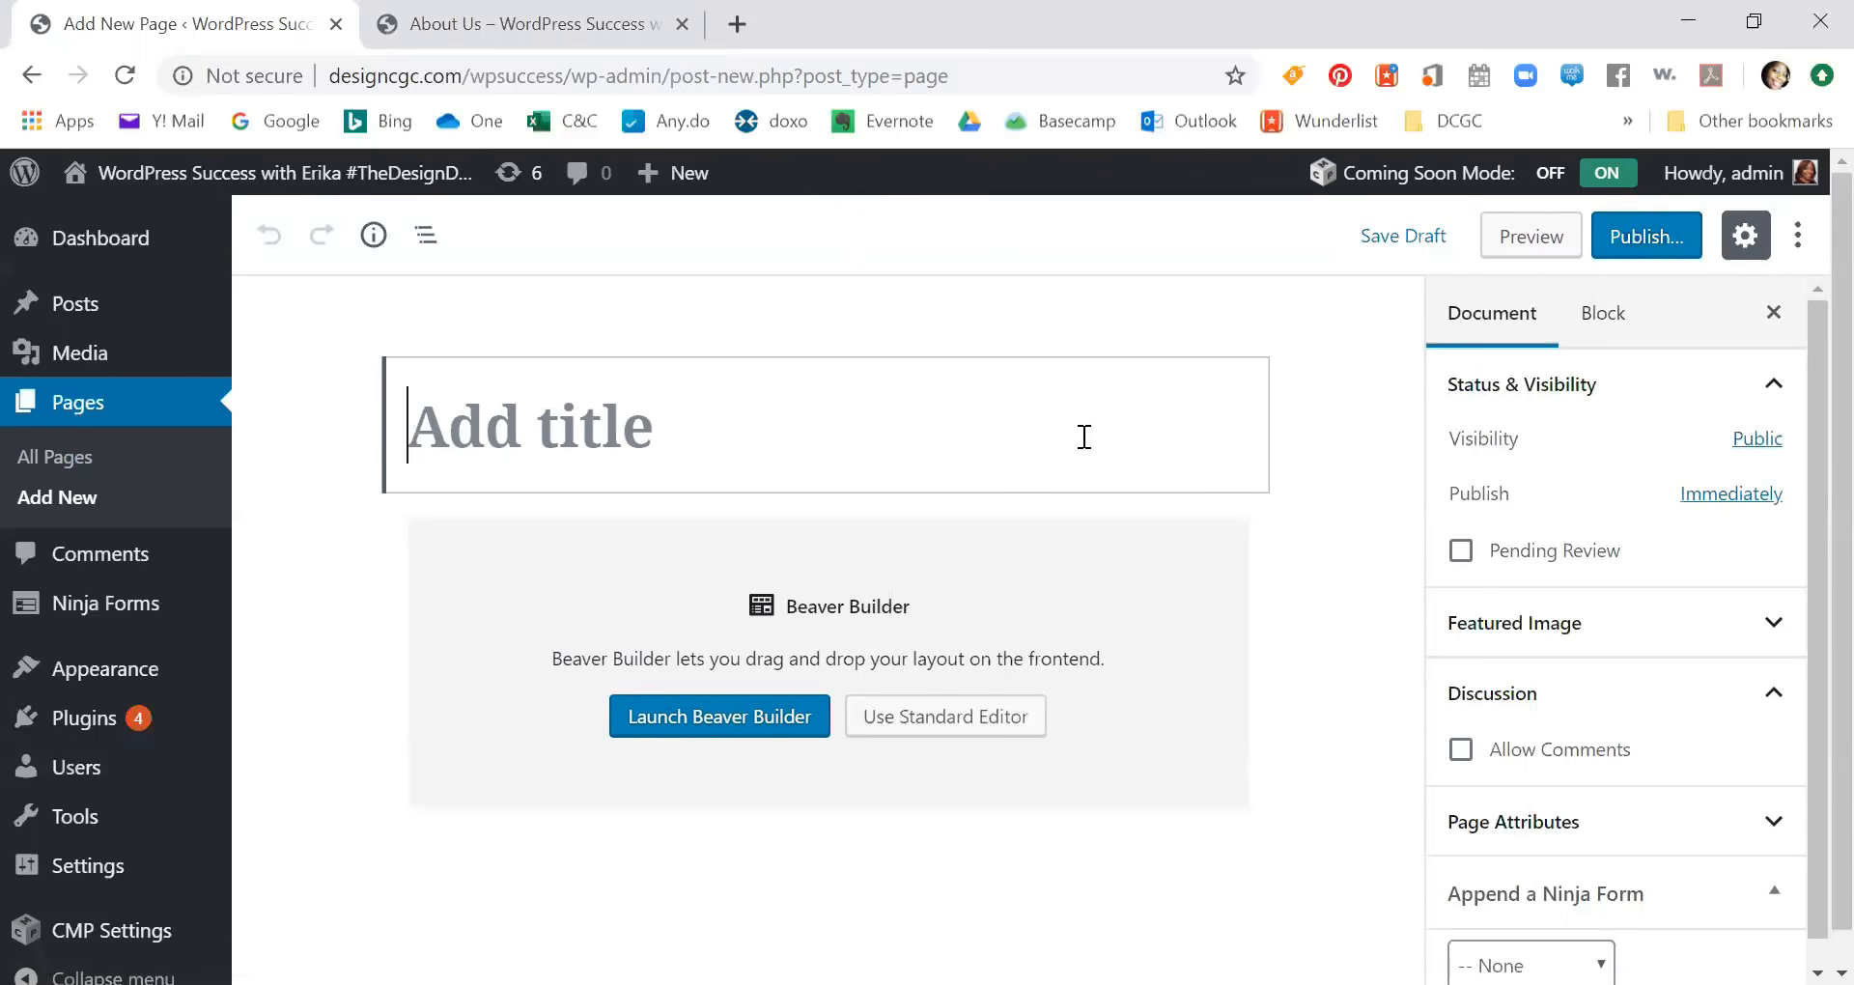
type("B")
key("BackSpace")
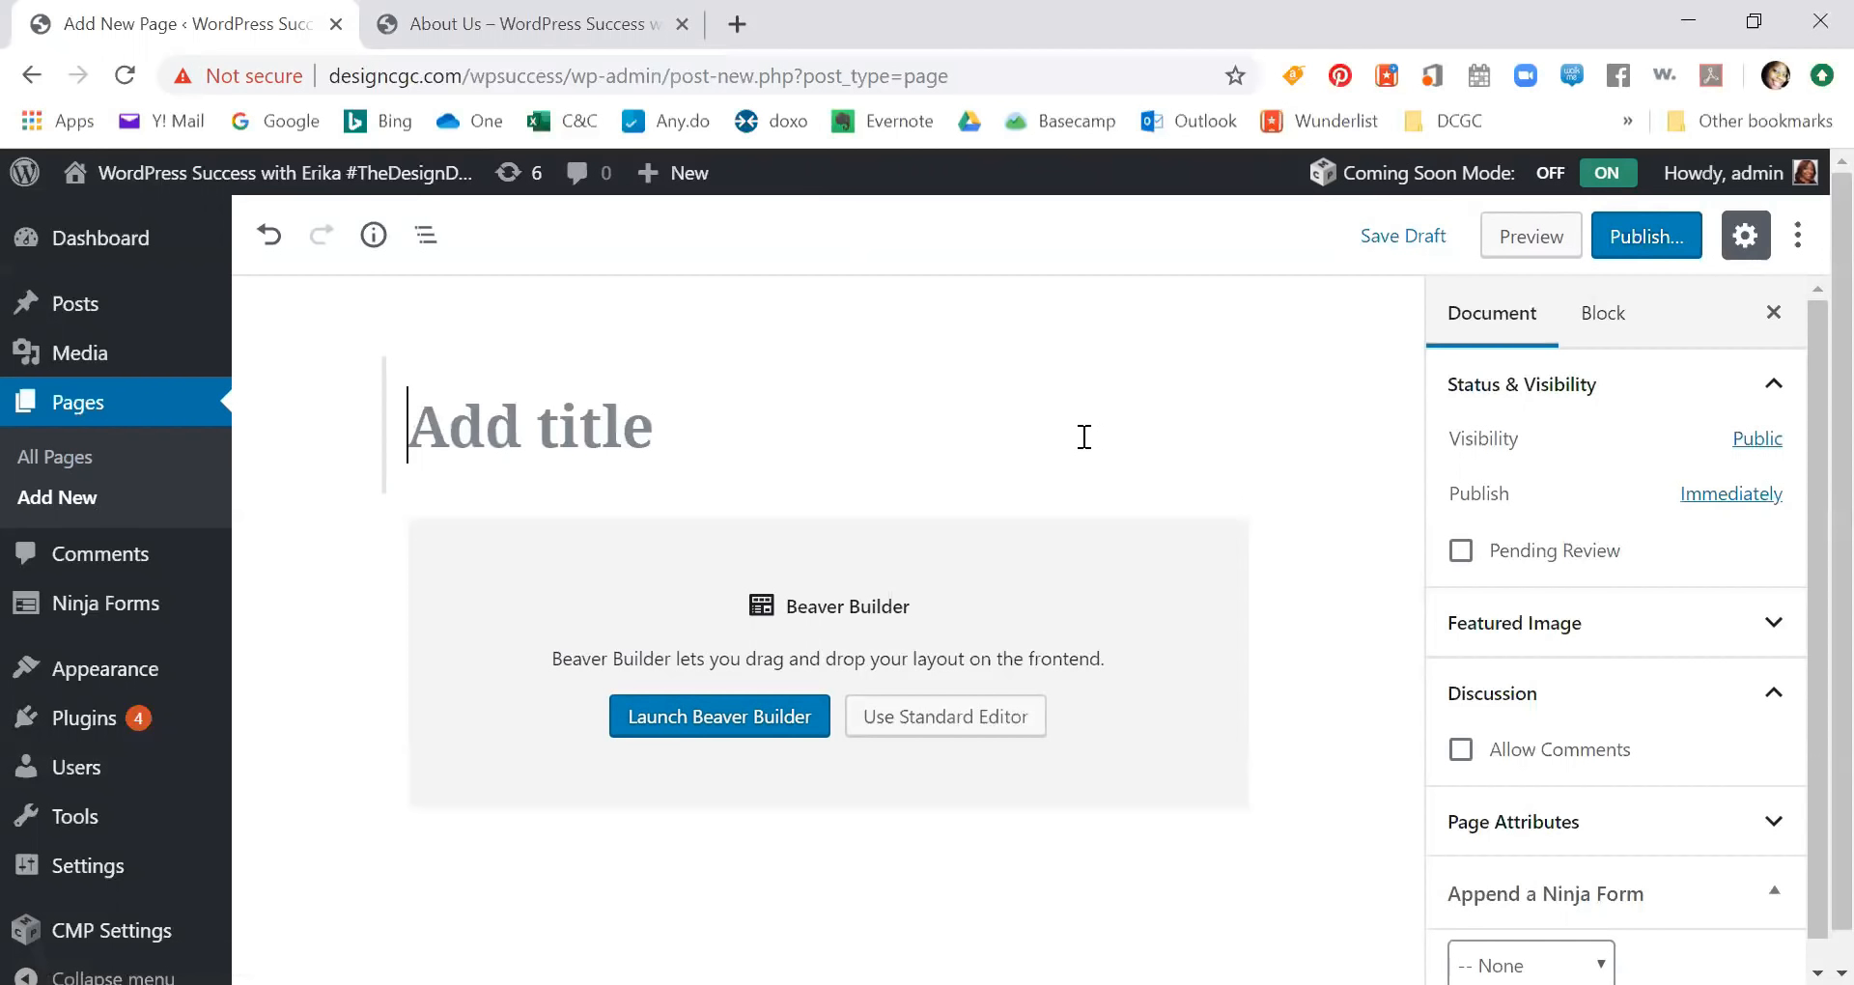
type("W")
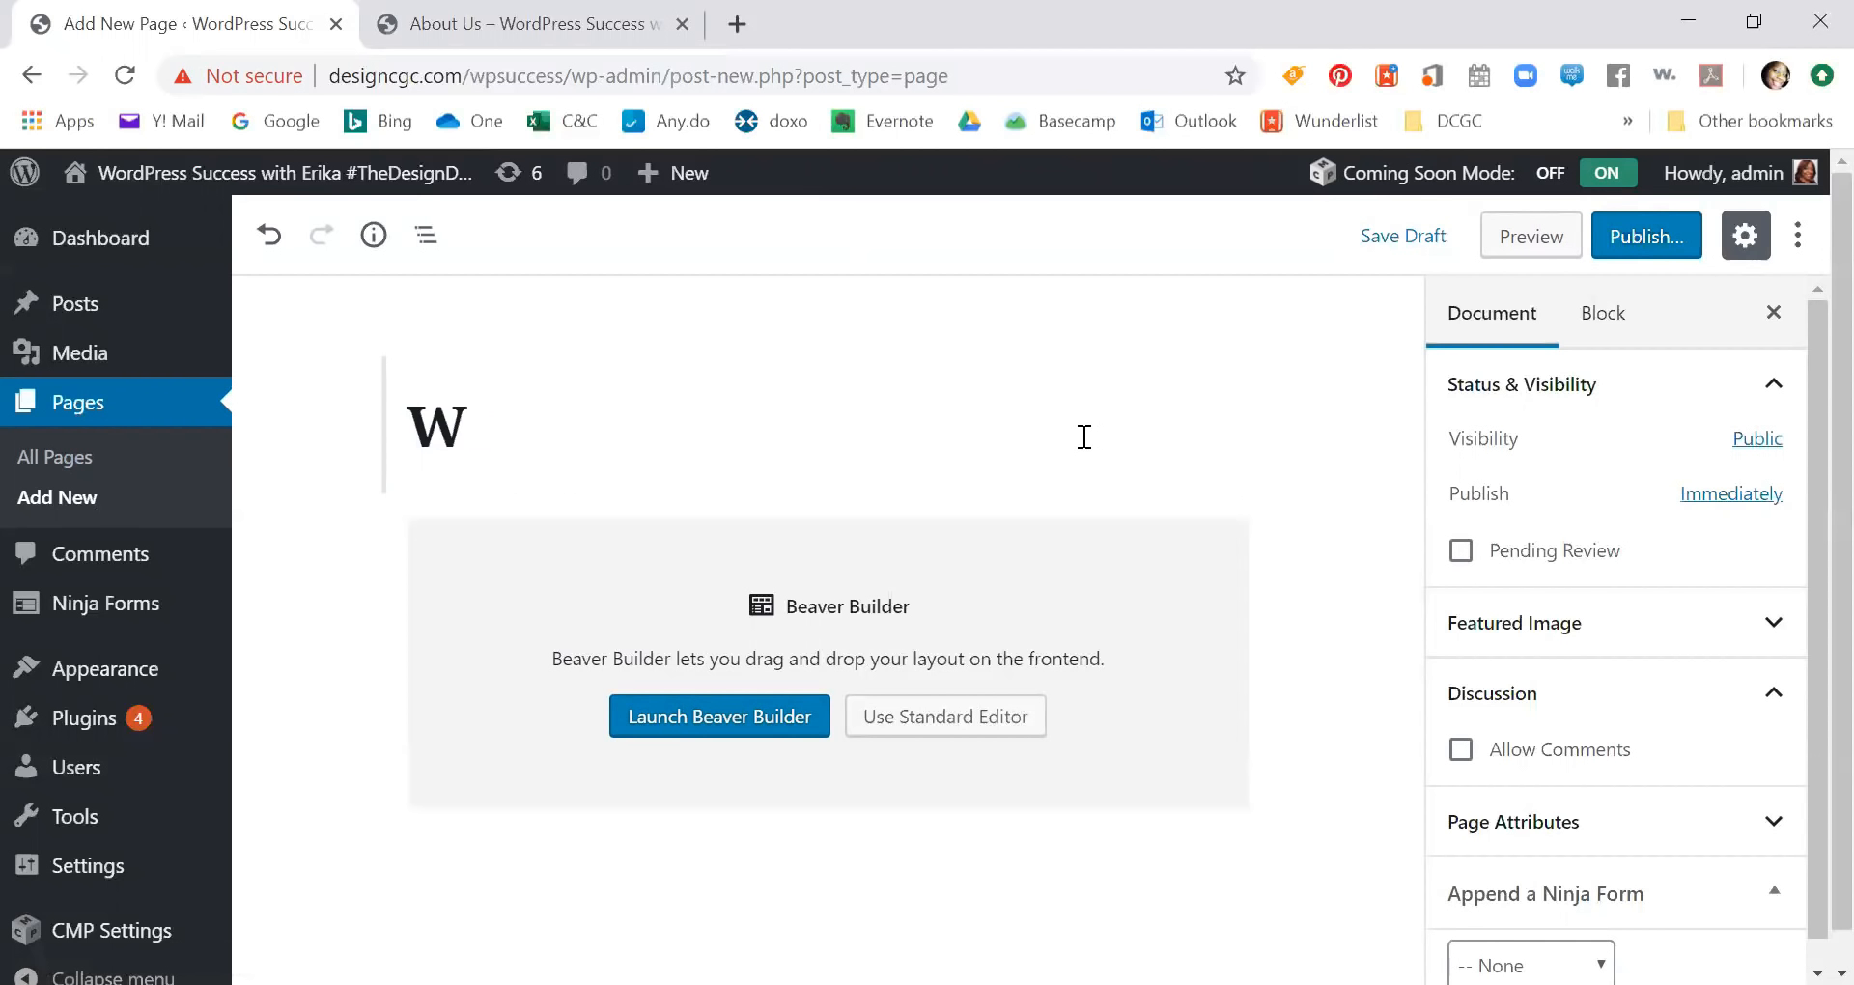
type("ordPres")
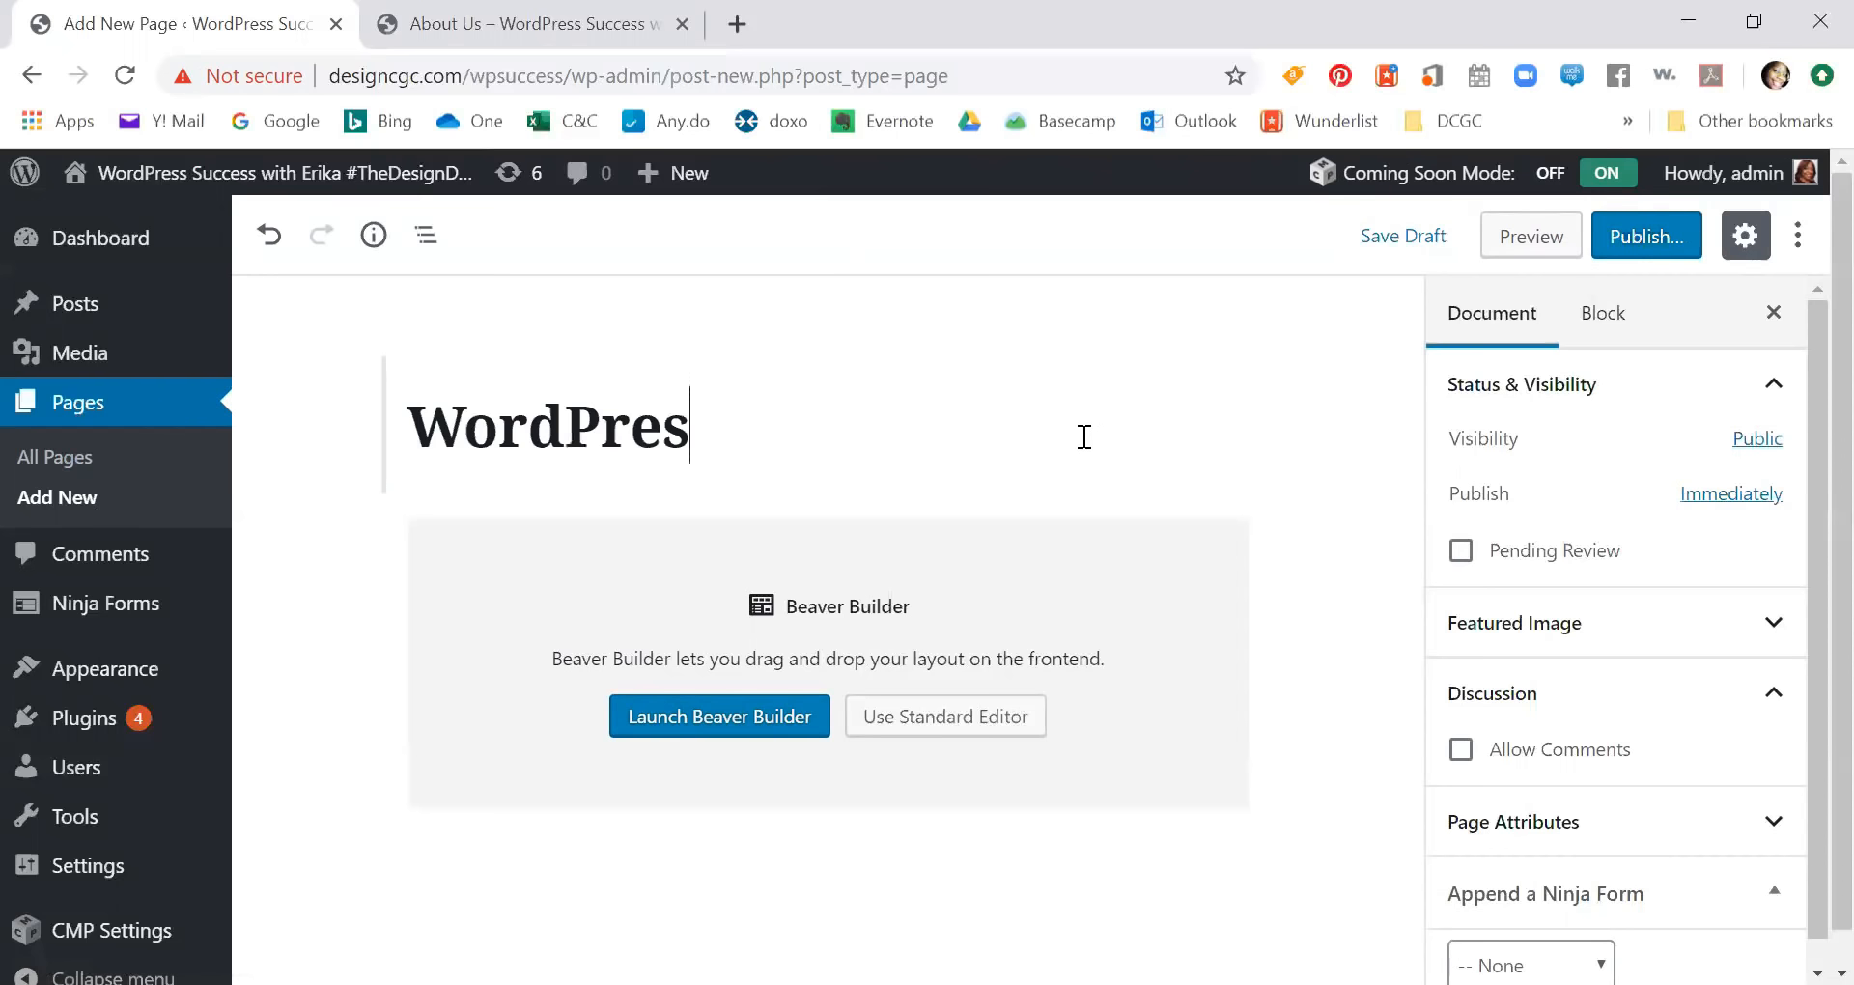
type("s Success ")
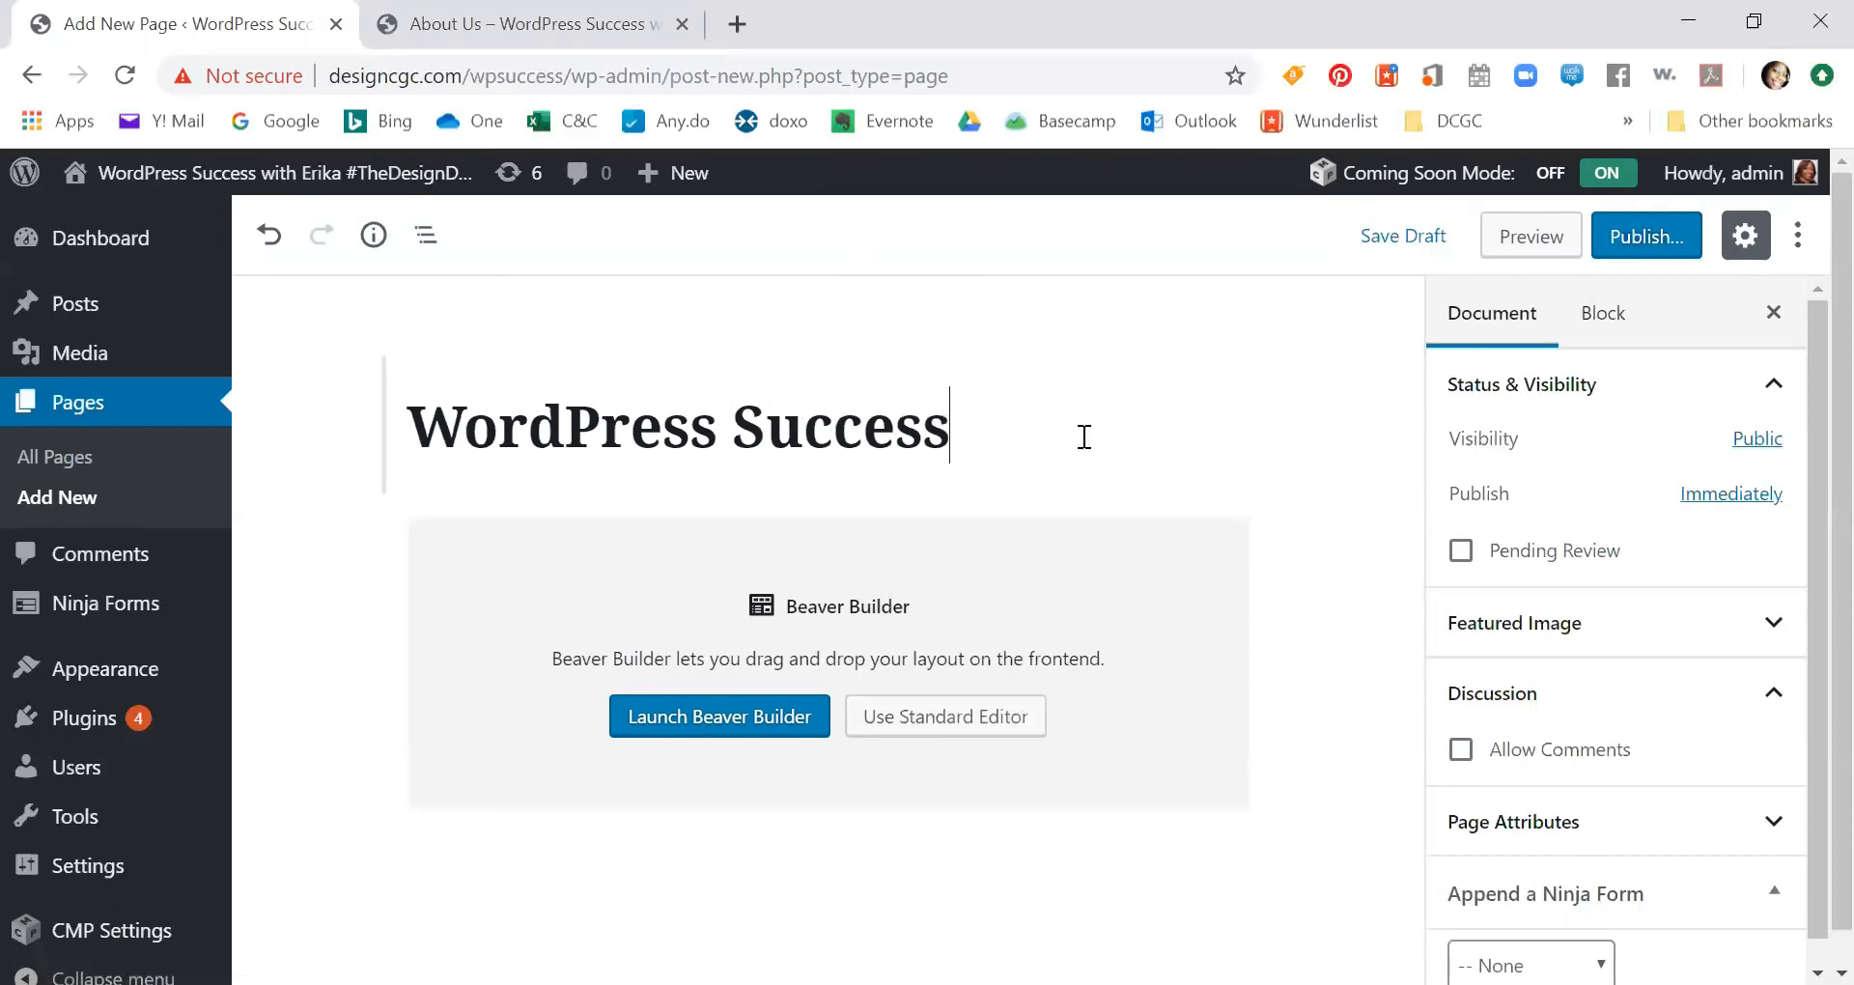
type("Lesson")
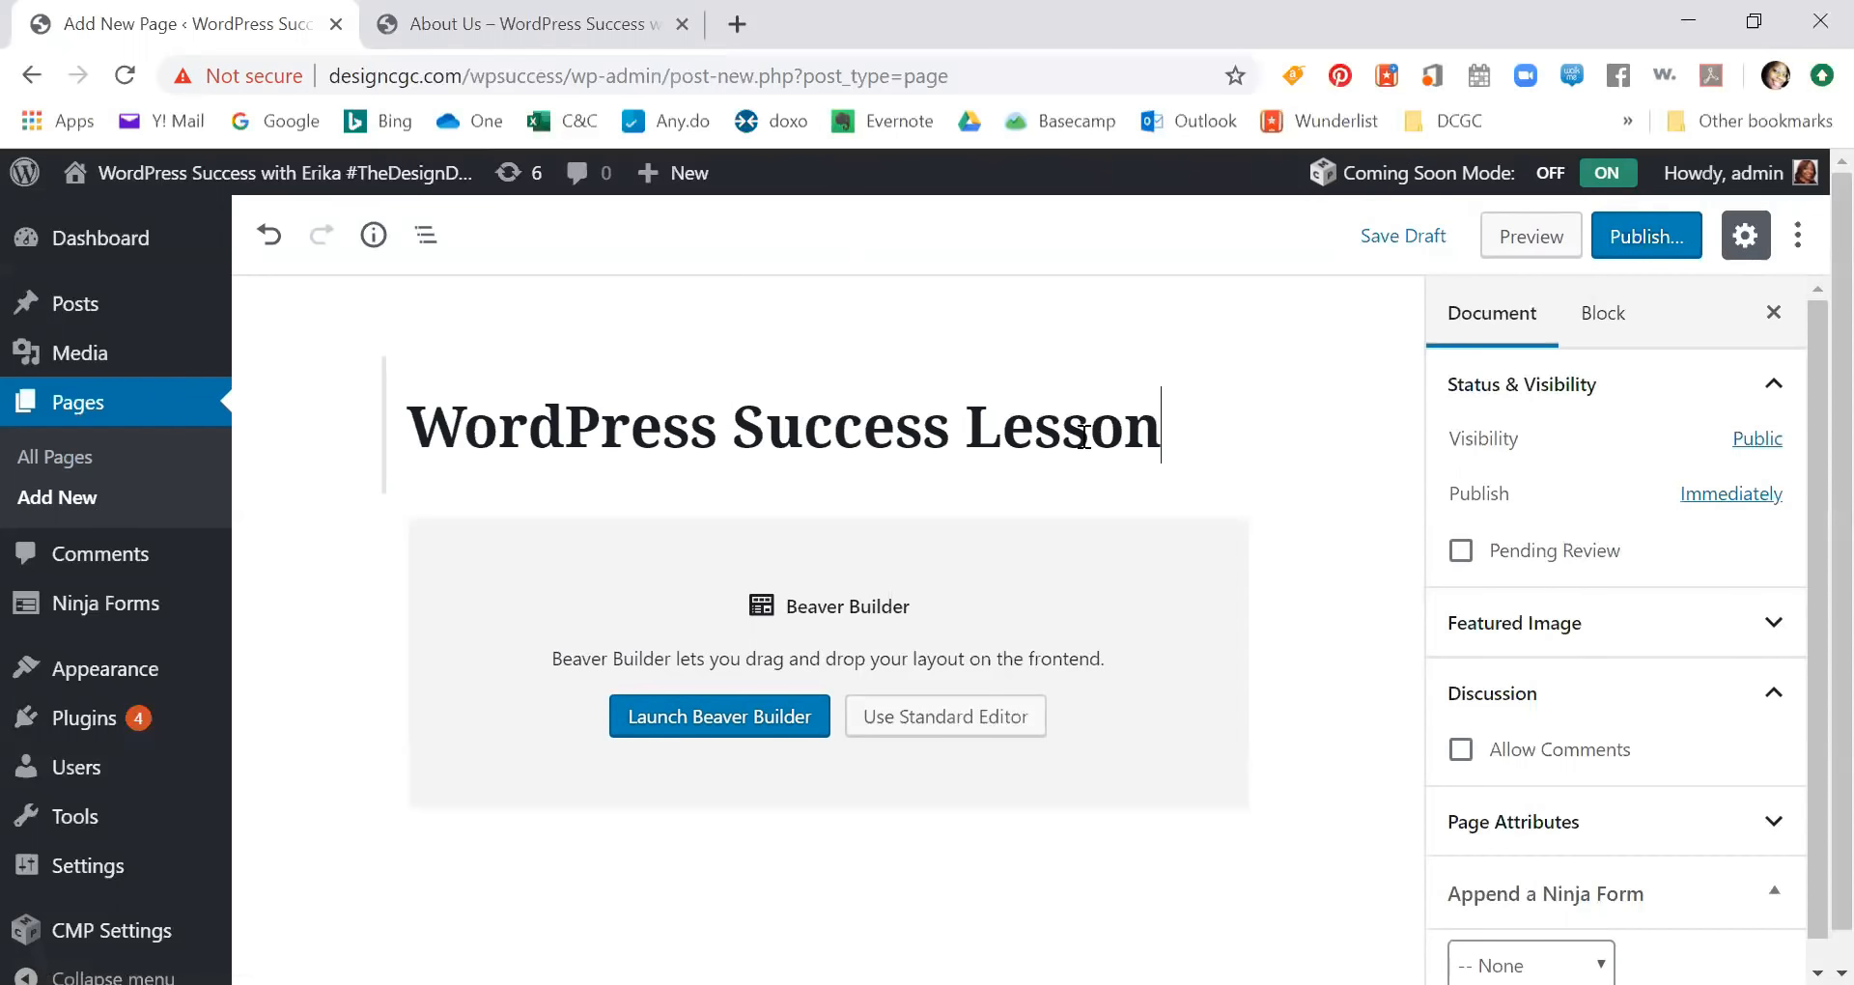
type(" 2")
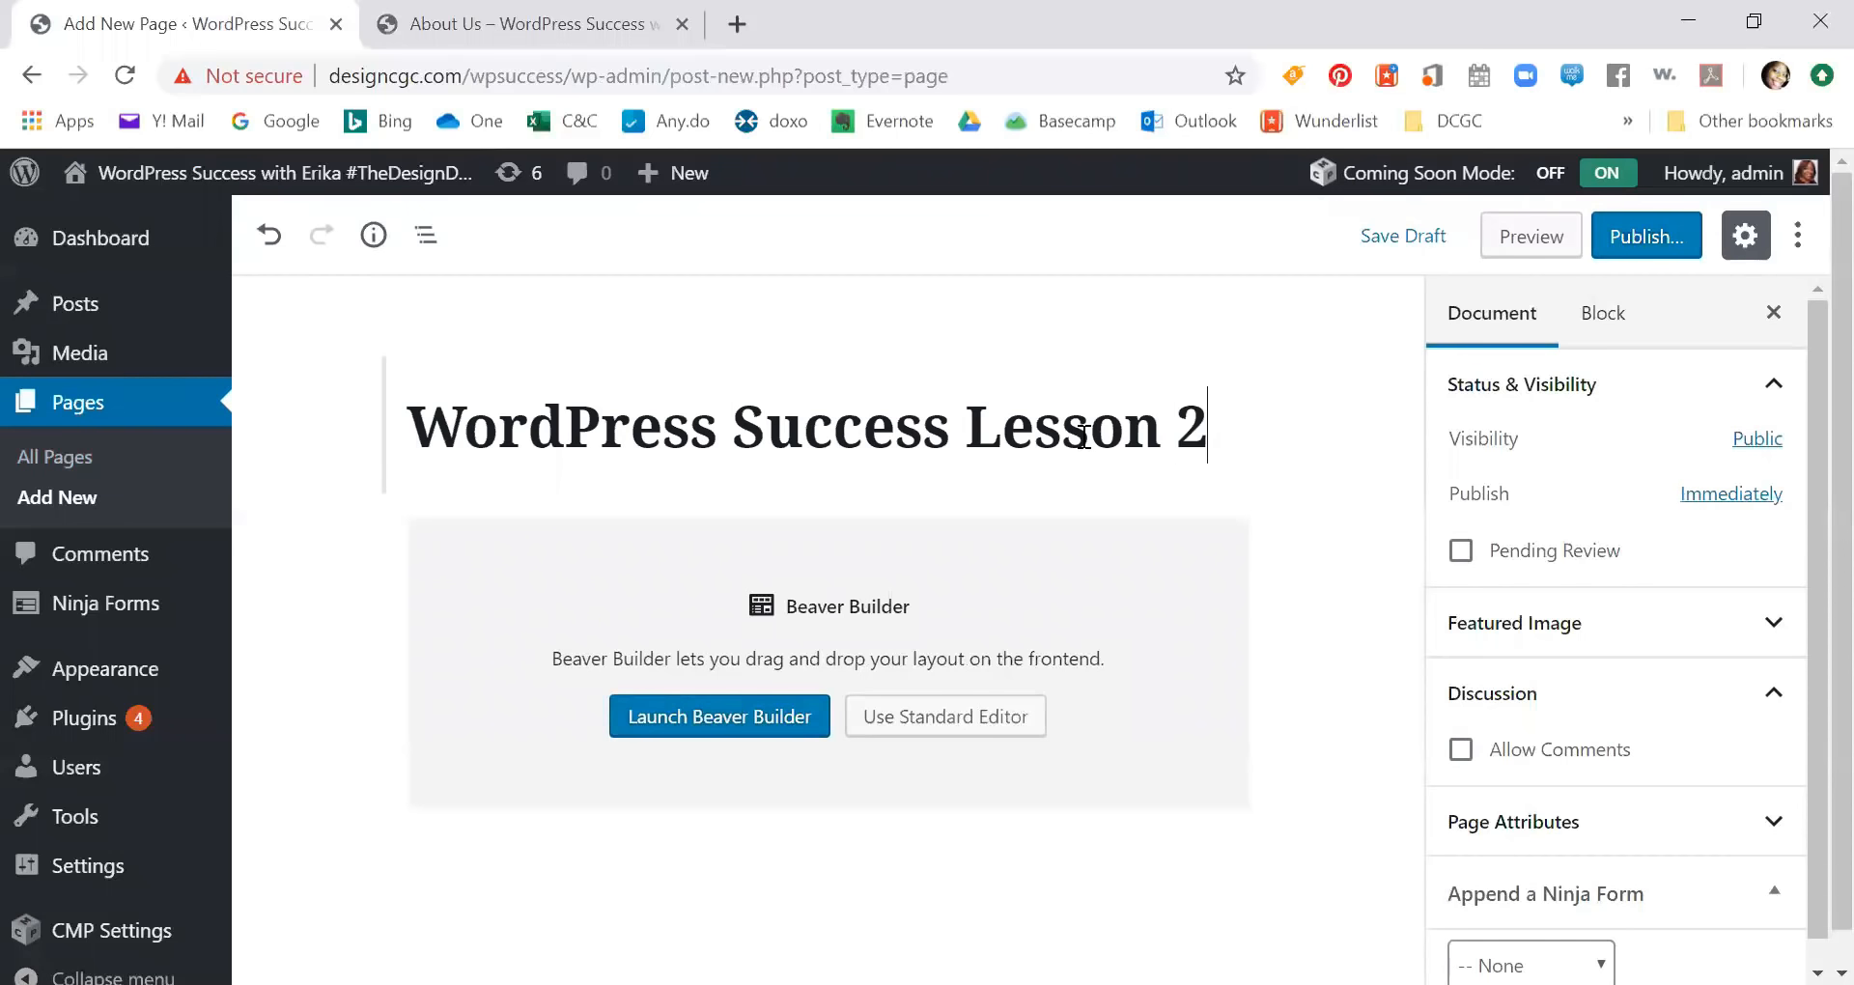
left_click(977, 738)
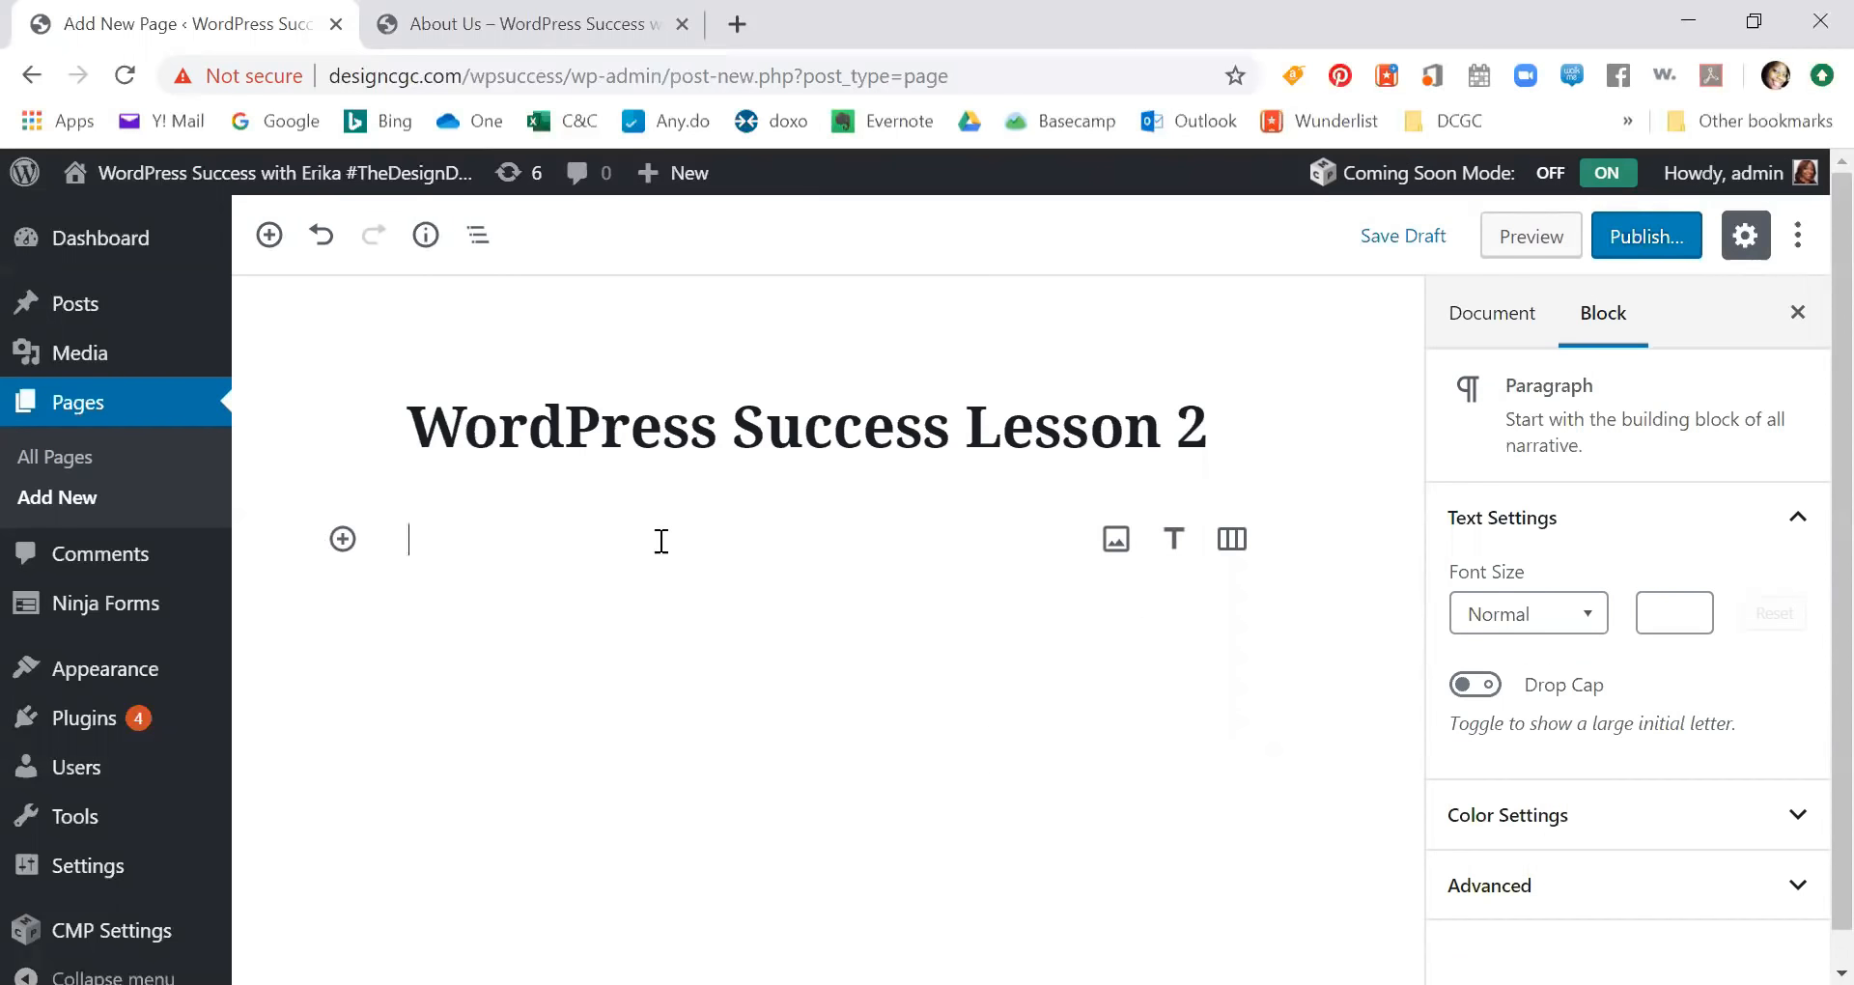
Step: Browse the most used and Formatting blocks available for the new page
scroll(990, 490, "down", 1)
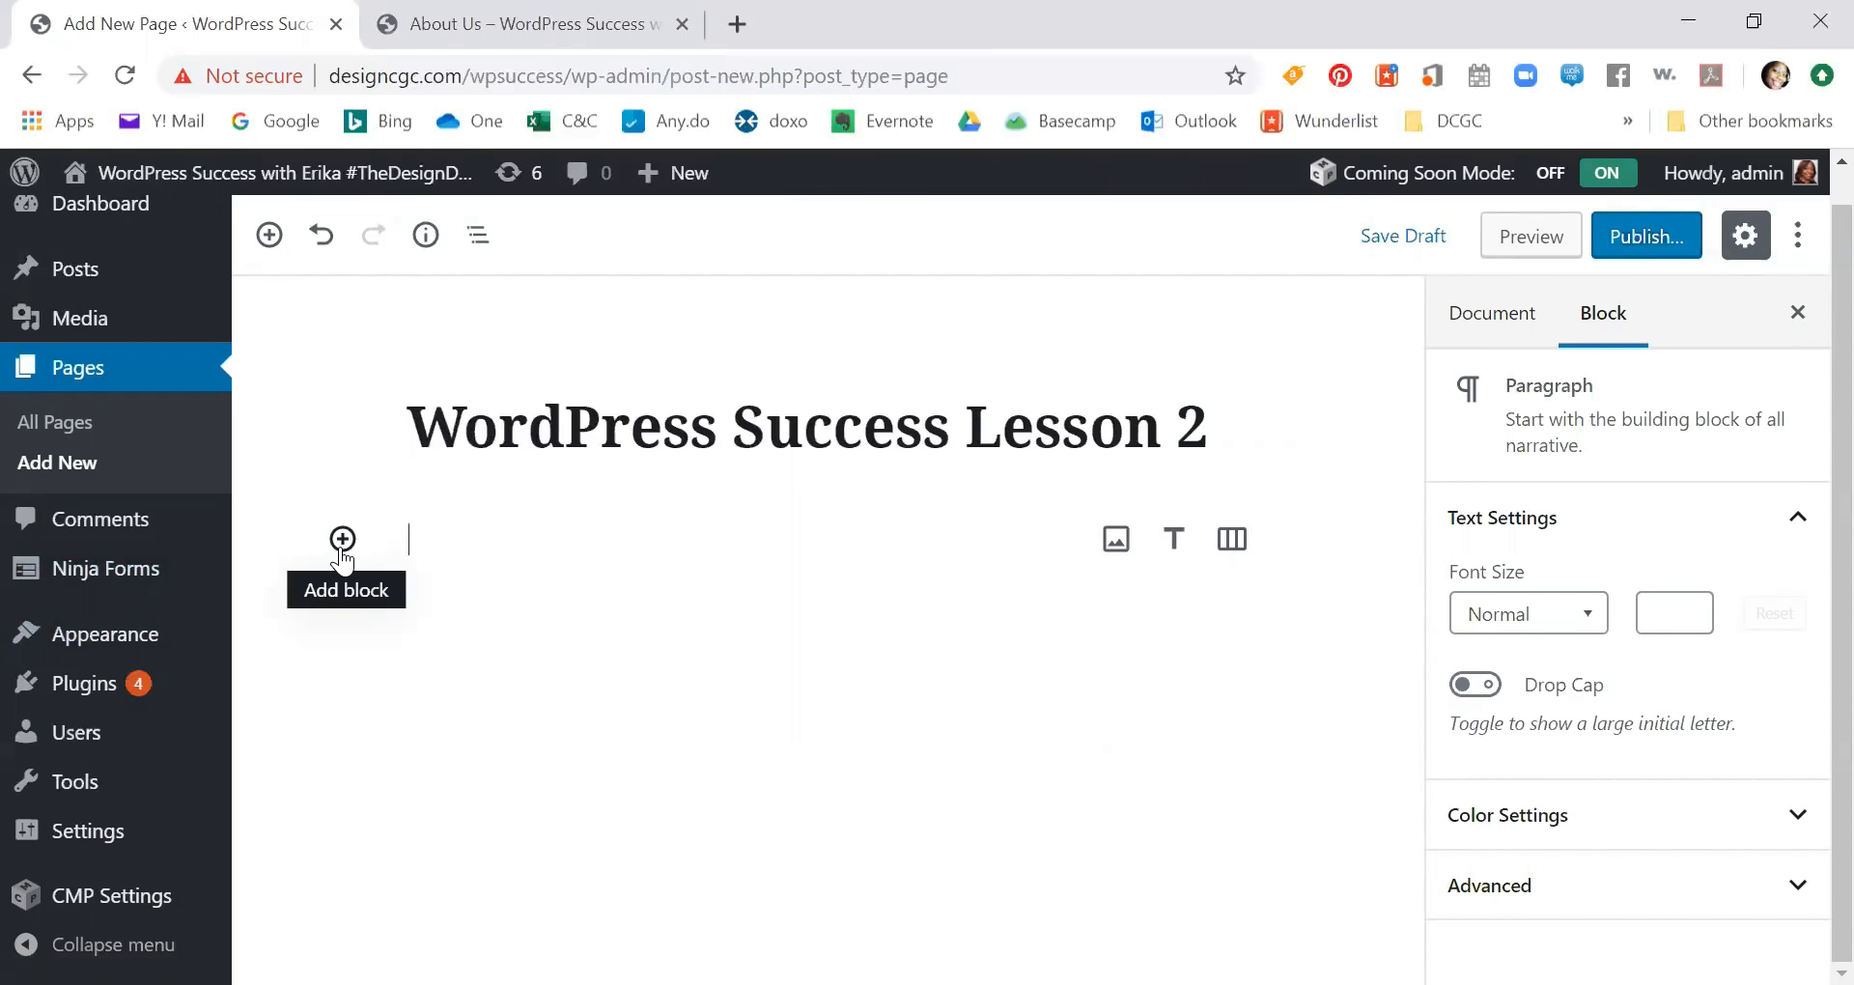
left_click(269, 241)
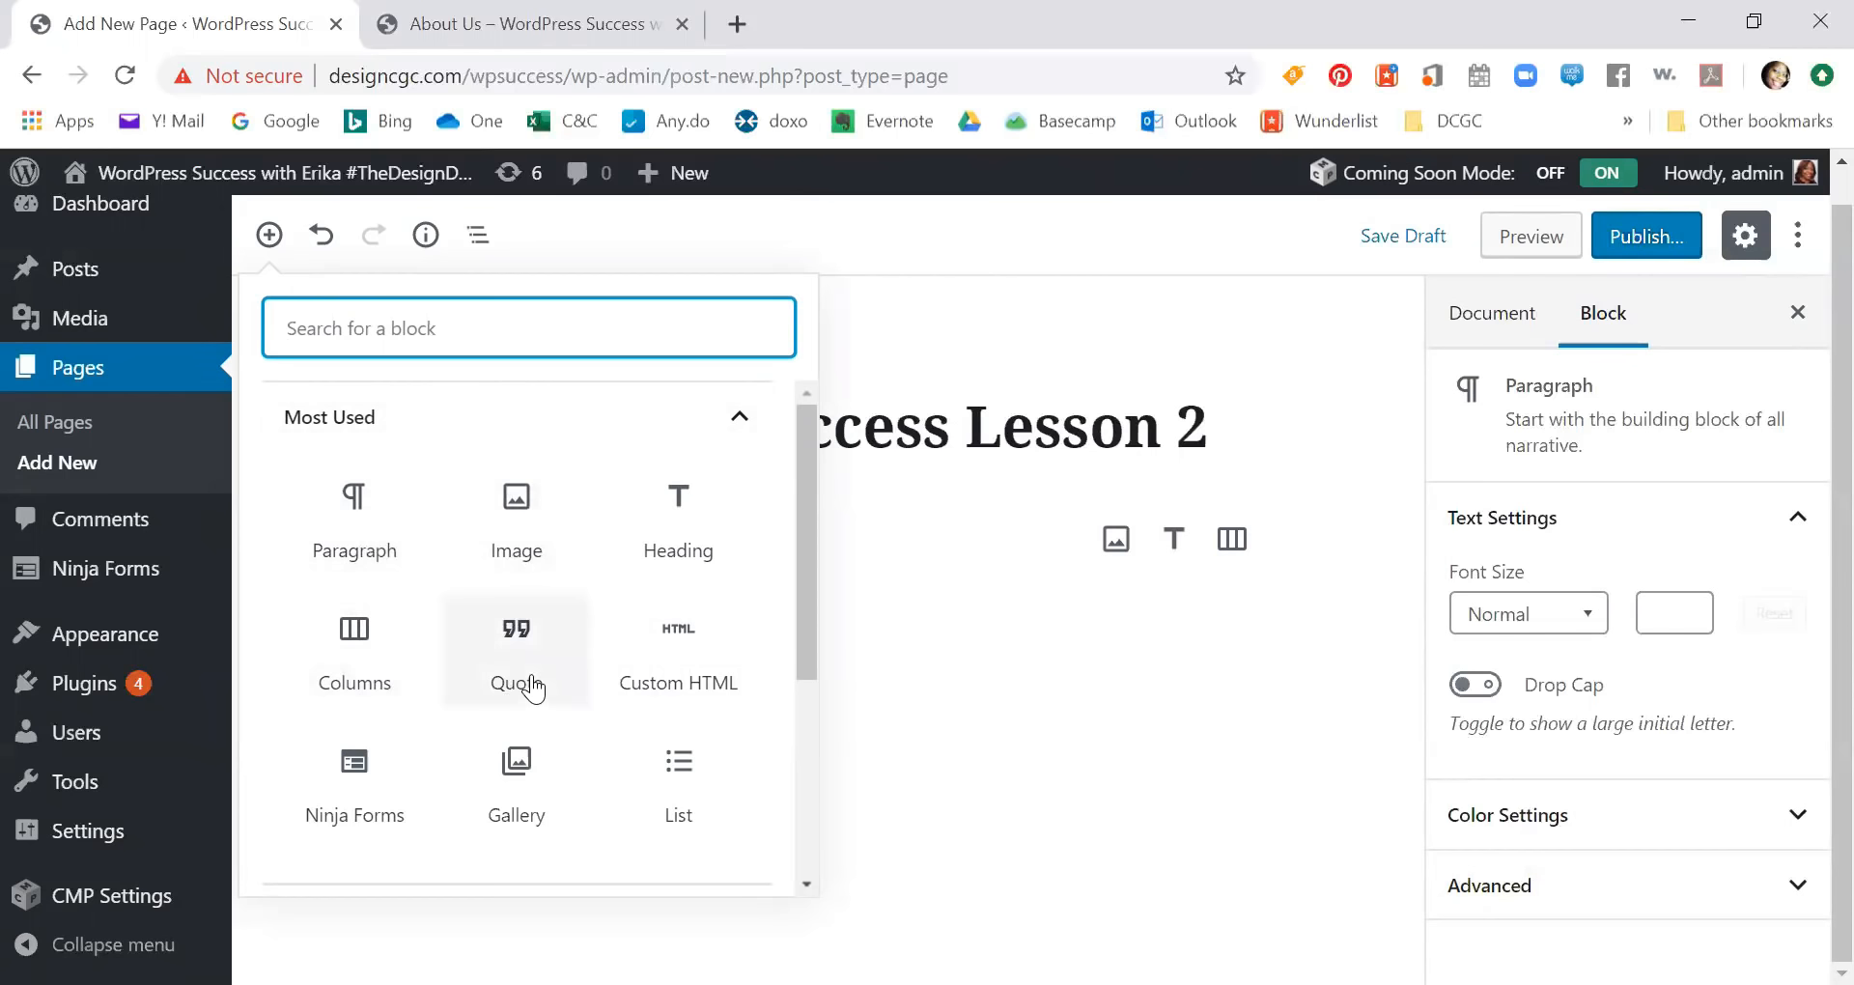
scroll(513, 691, "down", 1)
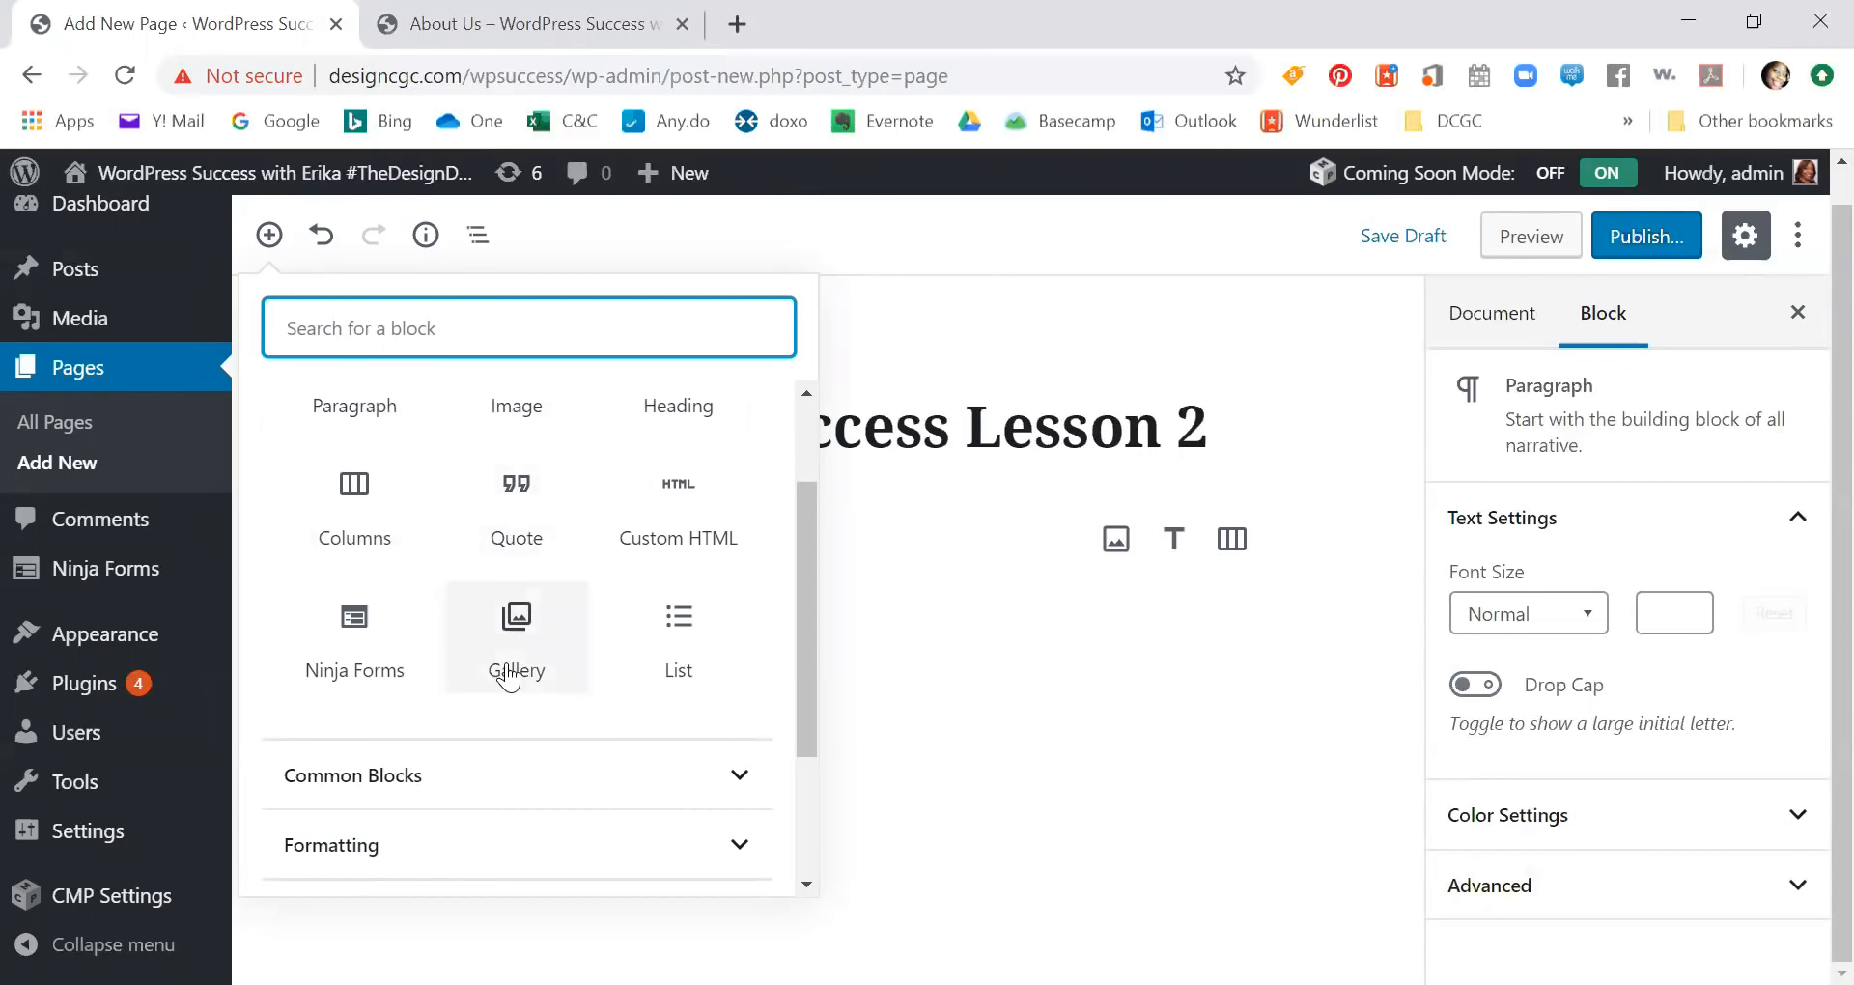
scroll(518, 639, "down", 2)
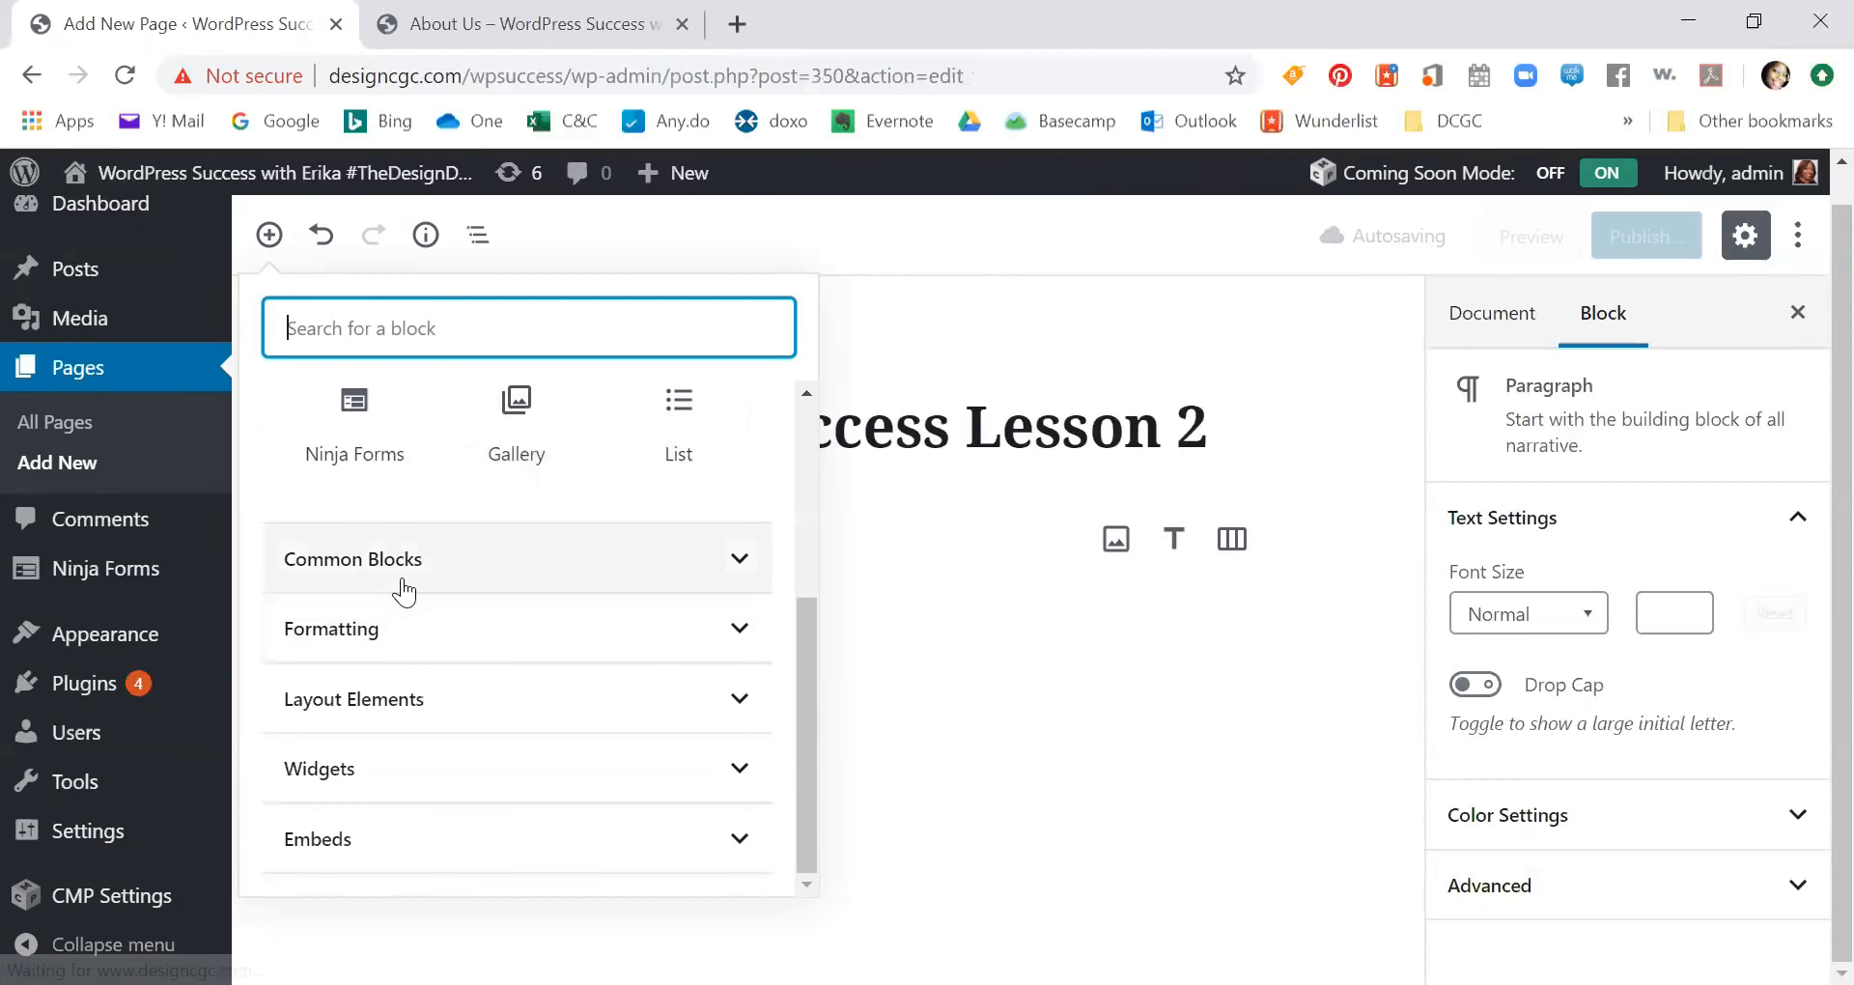
left_click(736, 632)
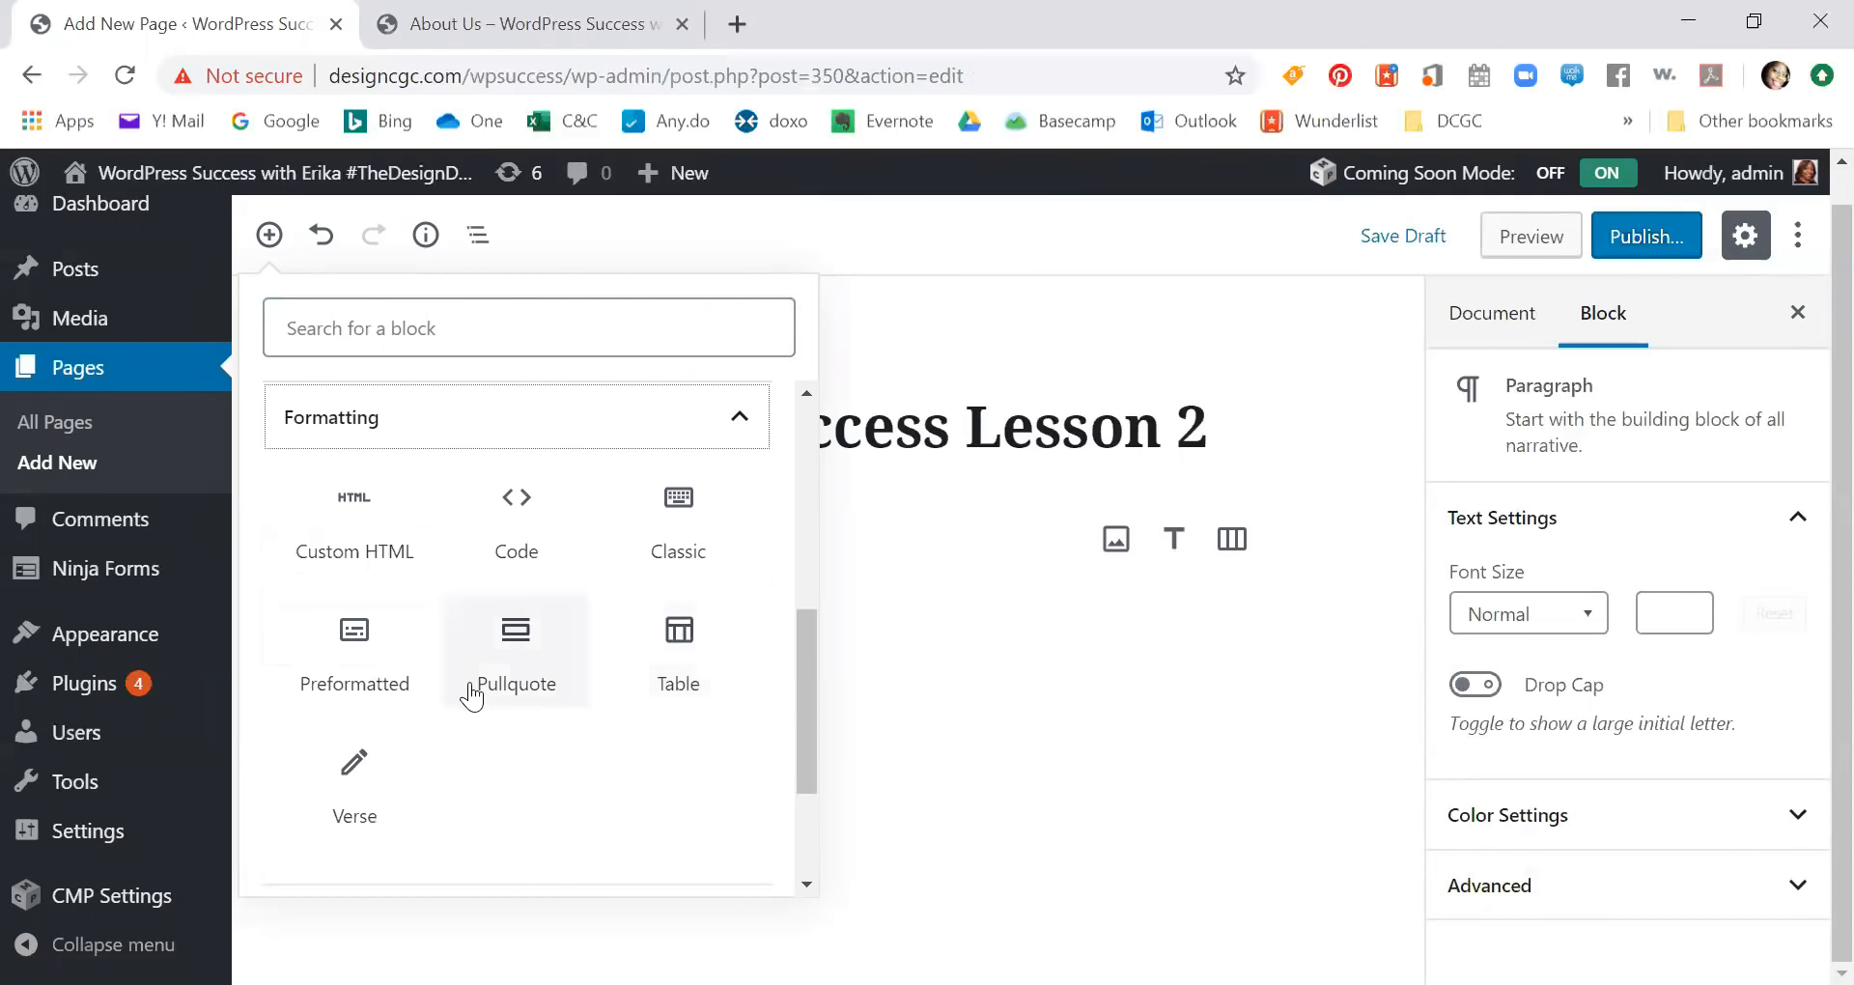
scroll(545, 668, "up", 1)
scroll(550, 668, "up", 1)
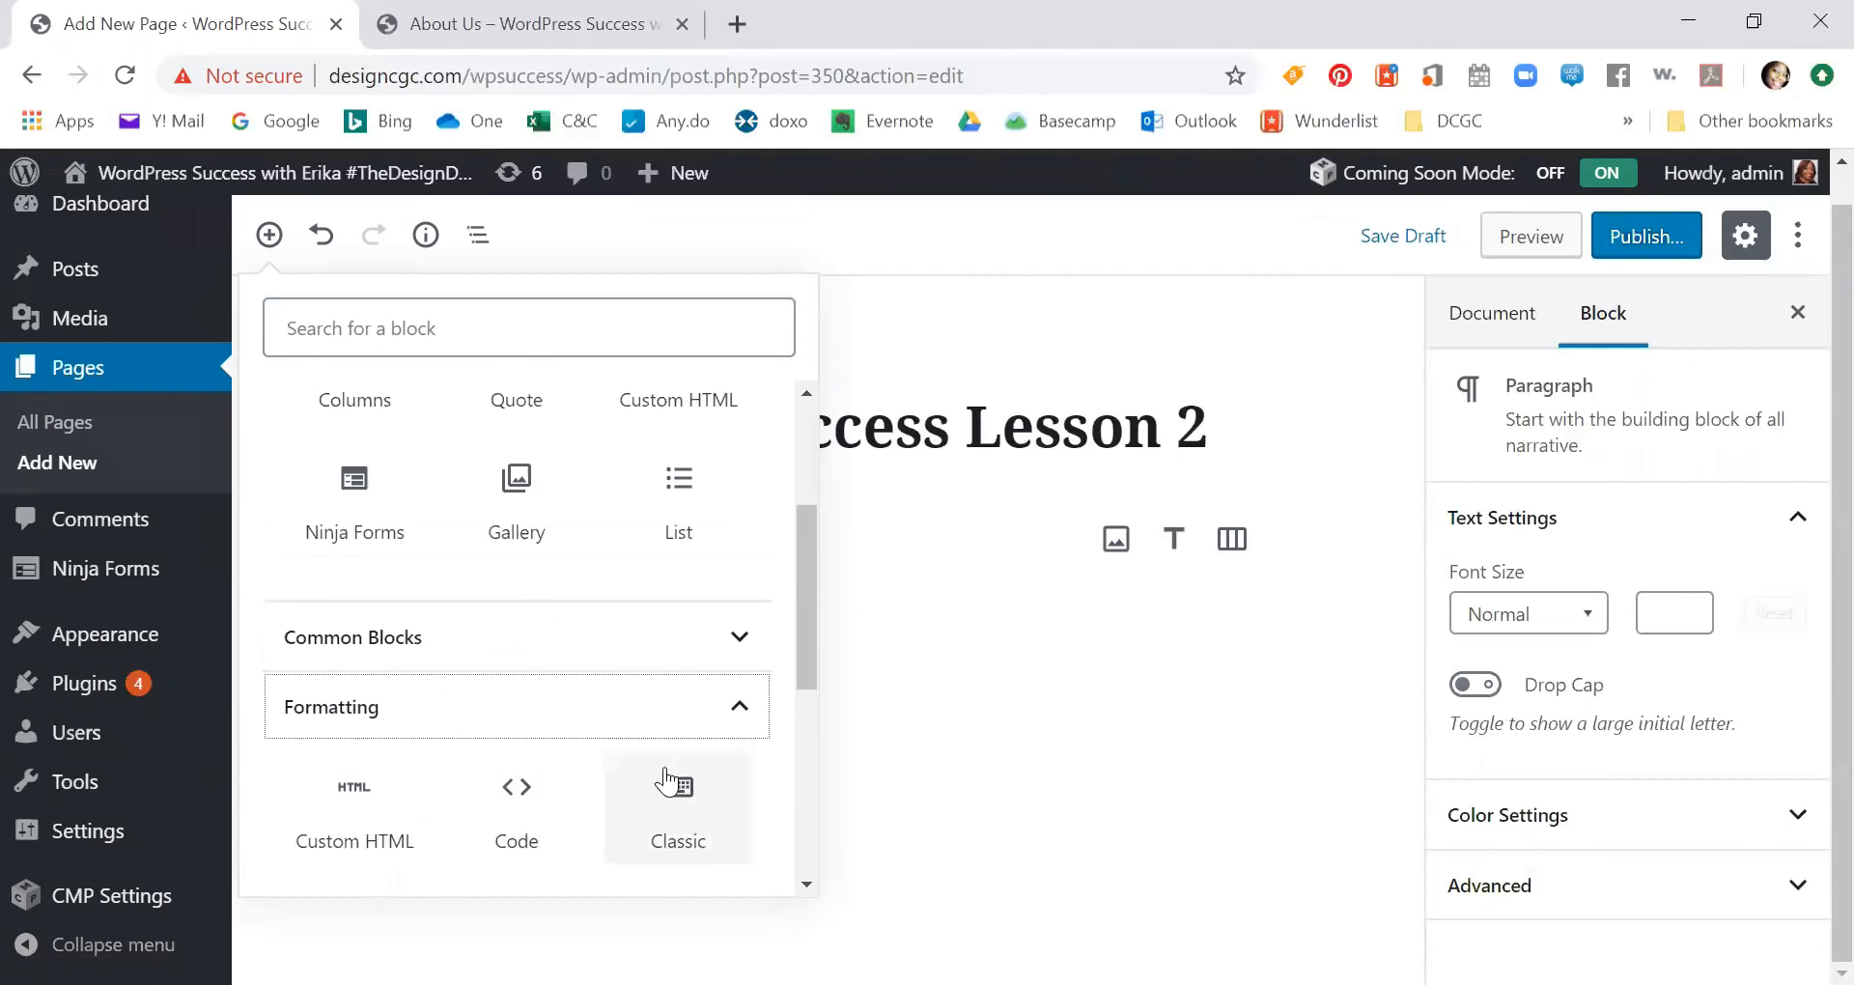
Step: Examine the Layout Elements and Widgets block categories and close the block library
scroll(534, 690, "down", 4)
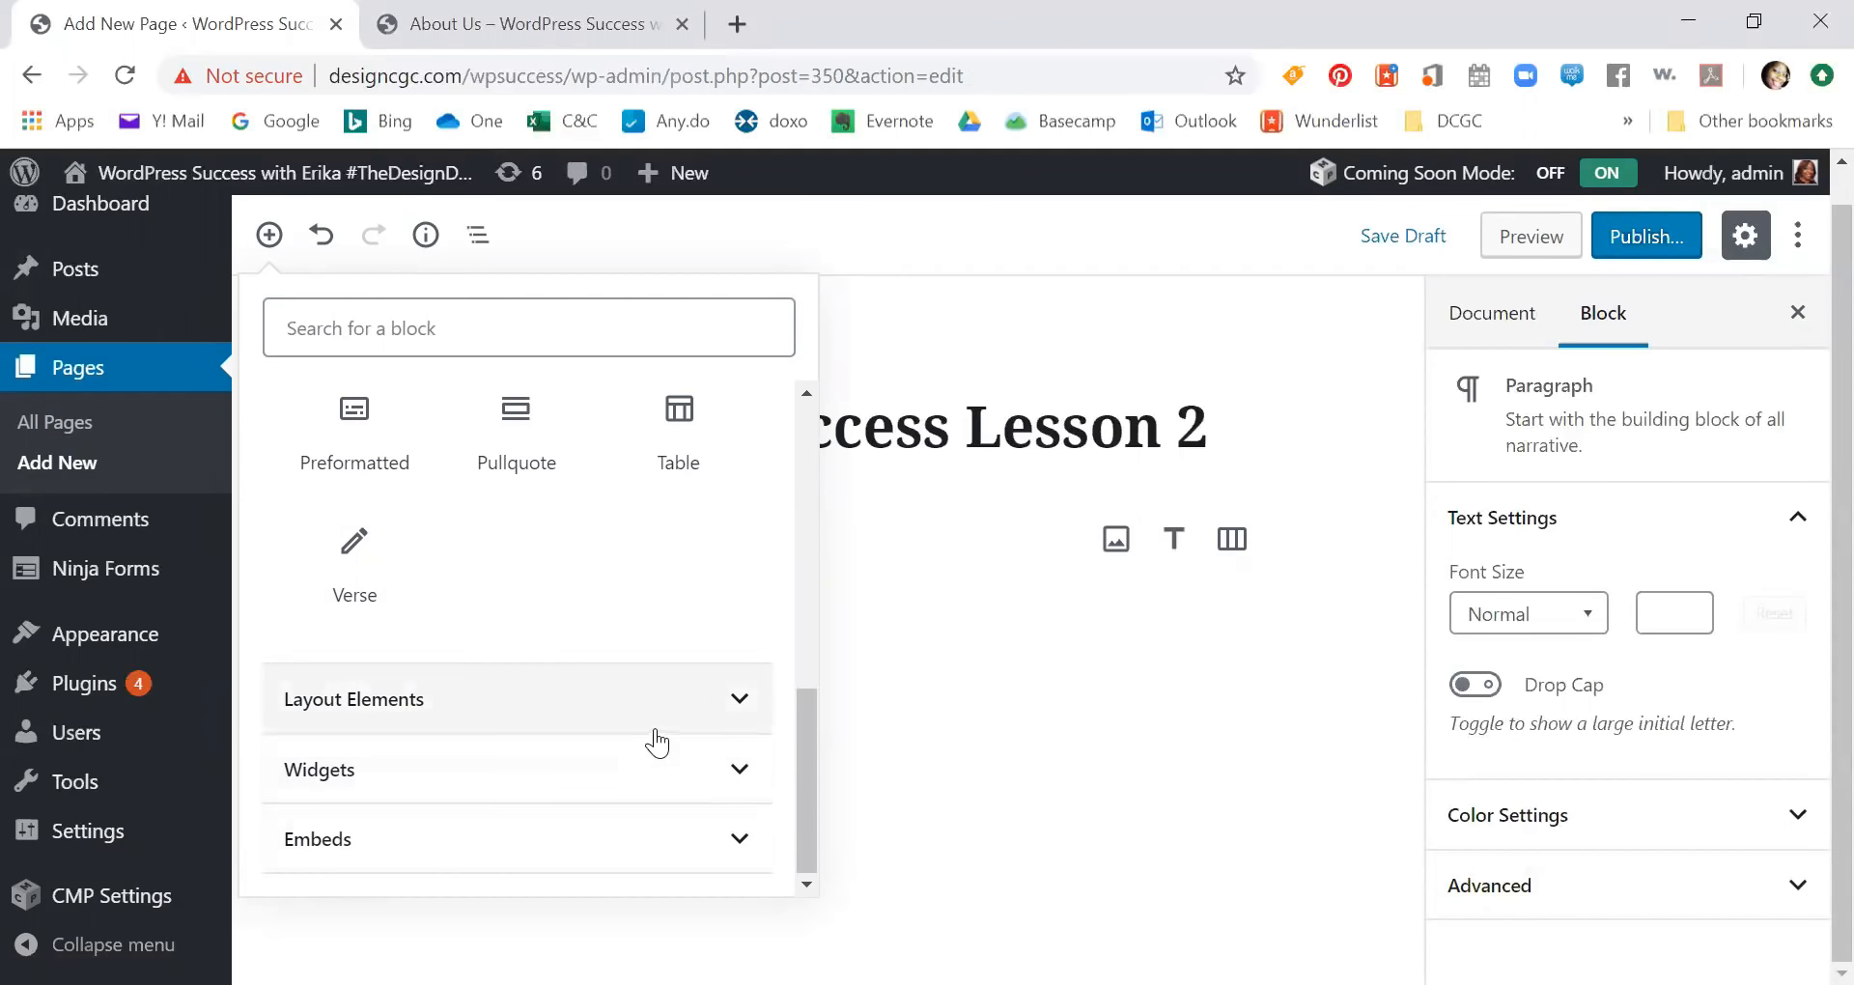
left_click(742, 701)
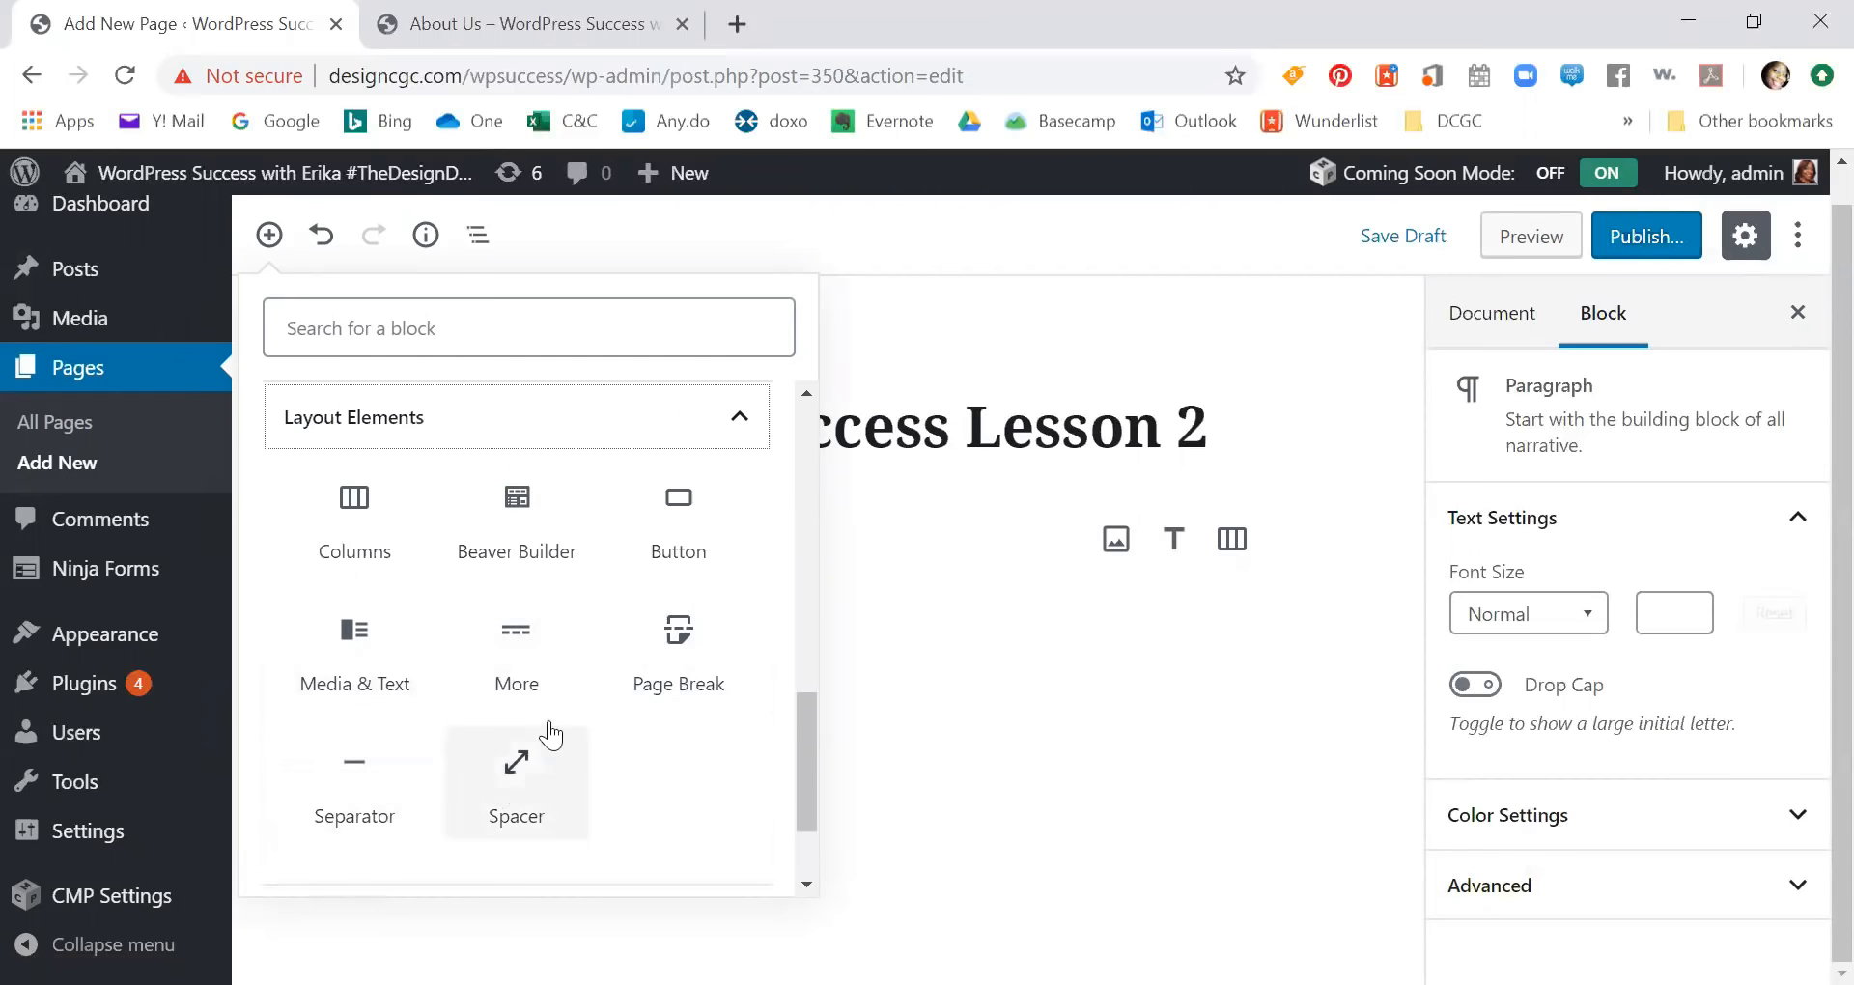
scroll(669, 631, "down", 2)
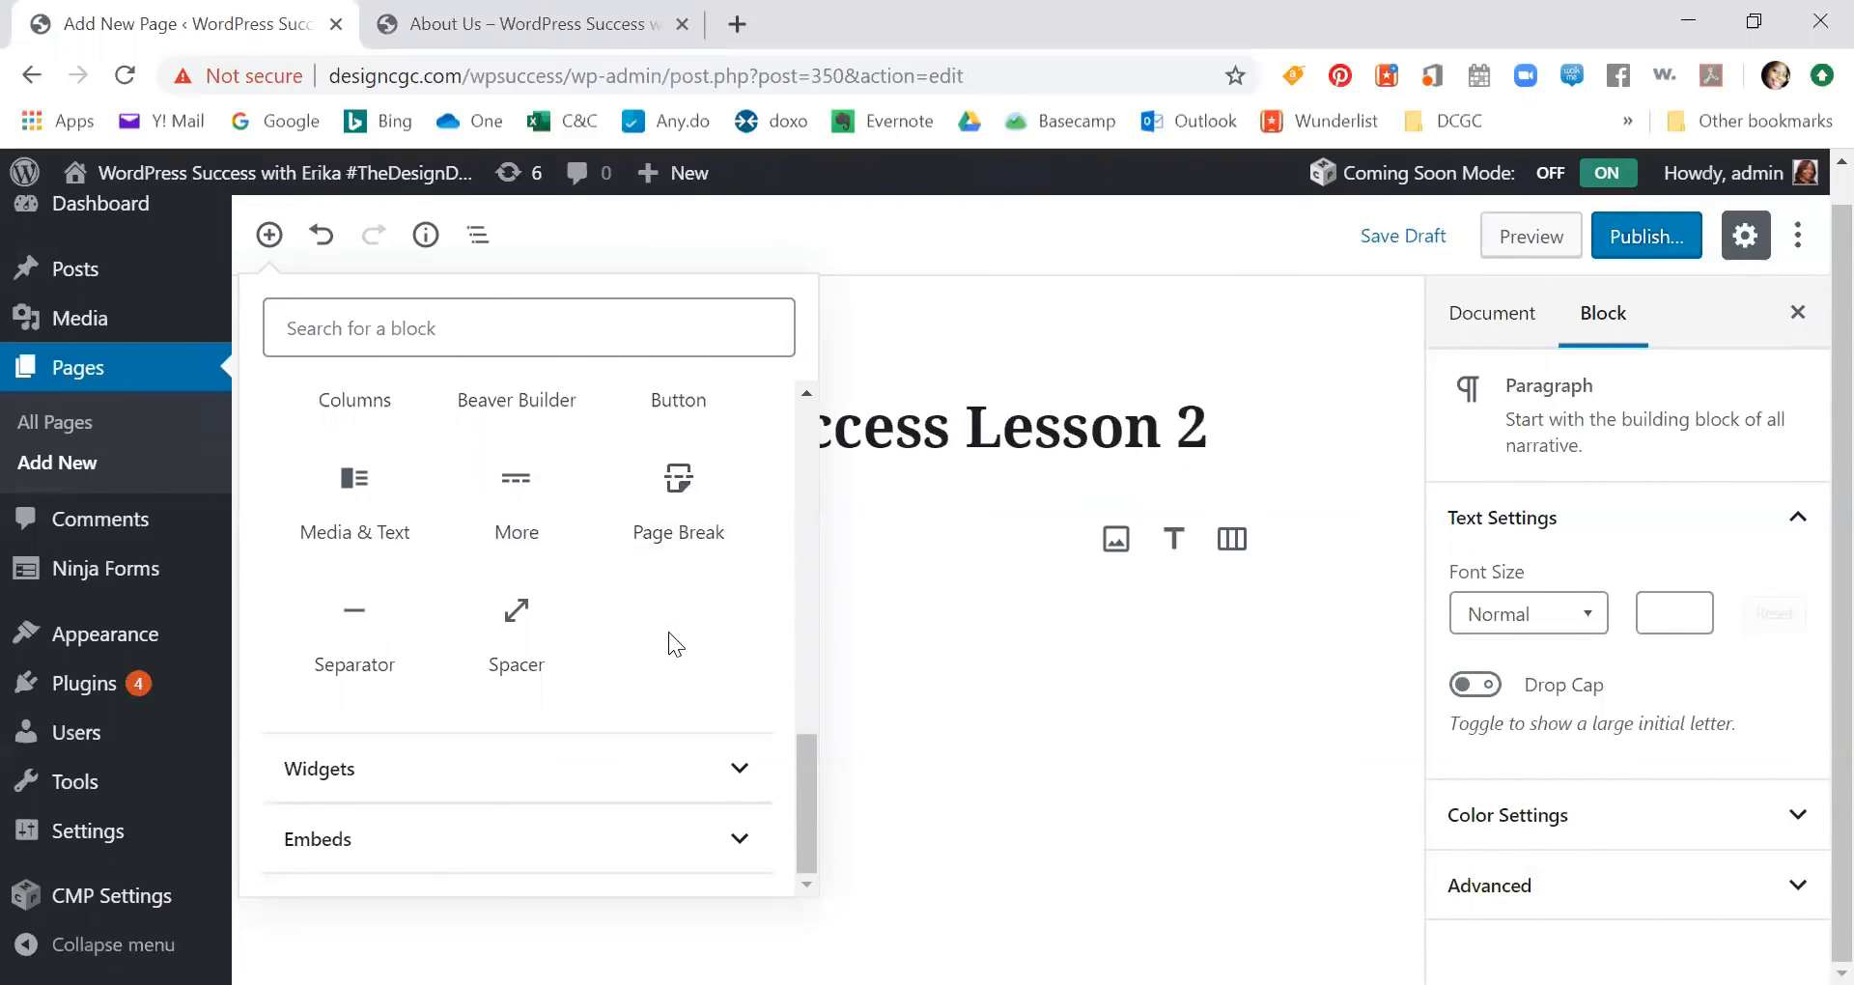
left_click(739, 778)
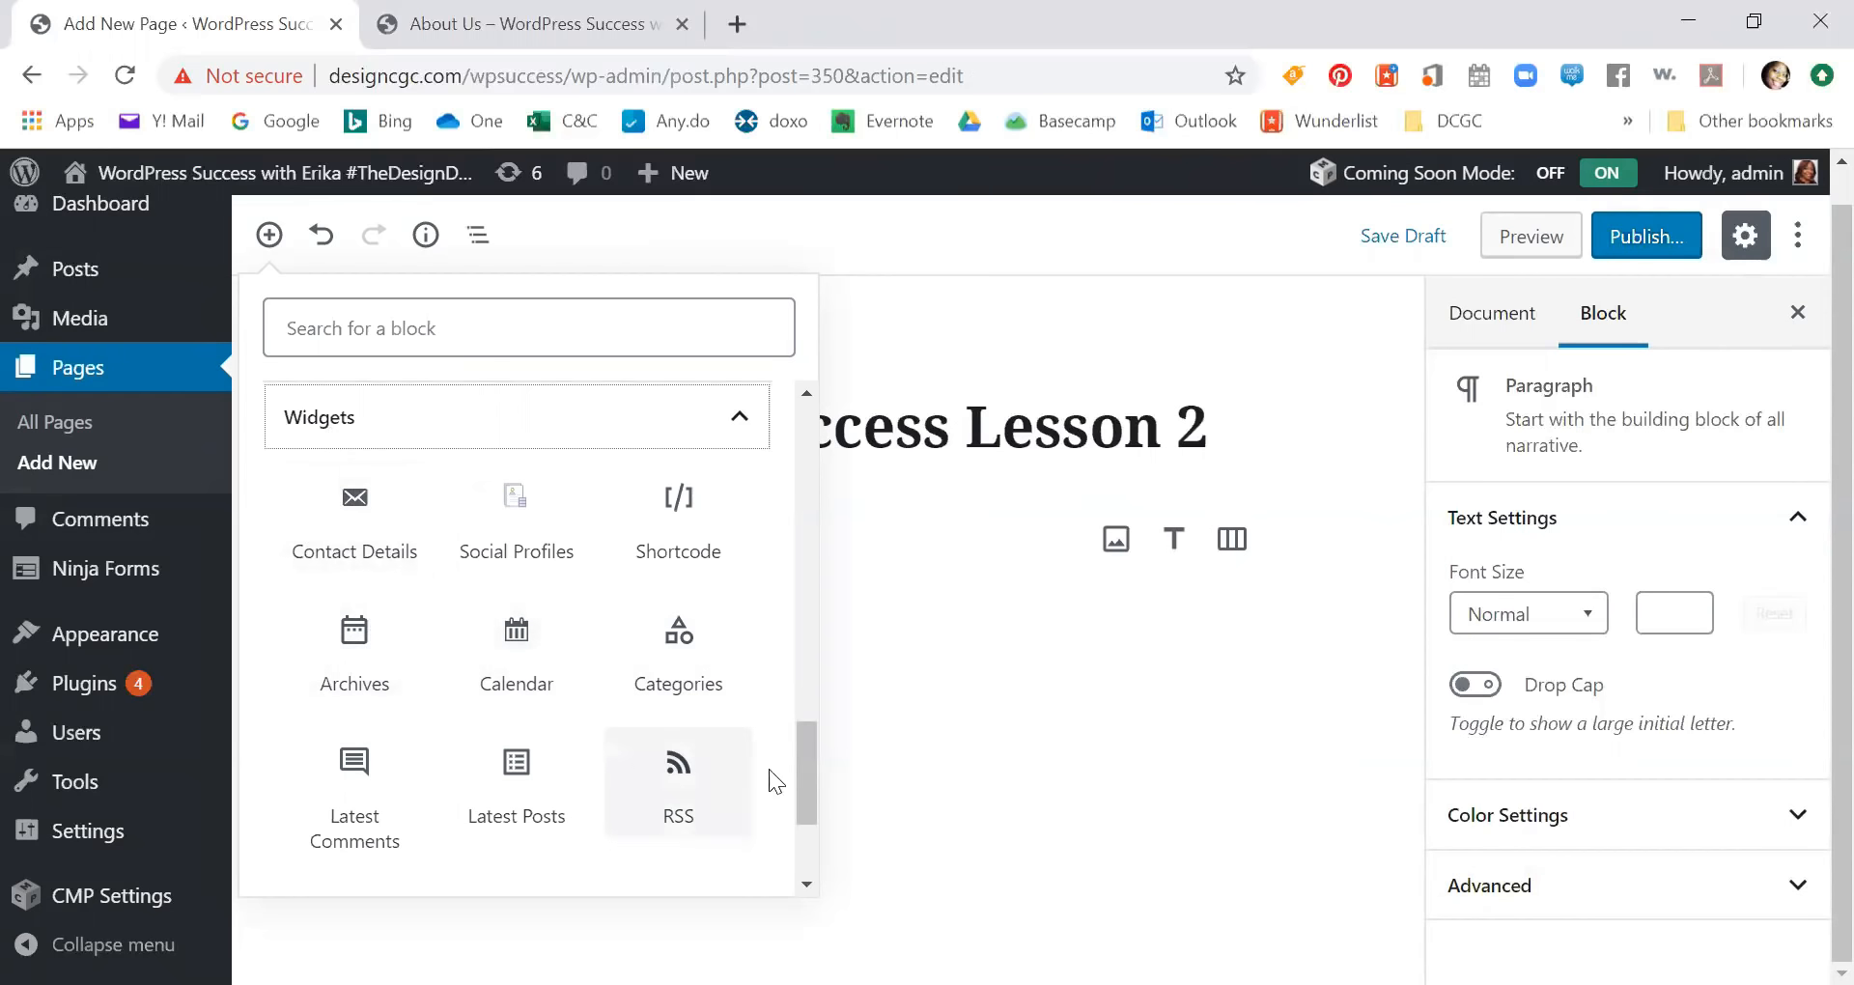
left_click_drag(801, 782, 805, 434)
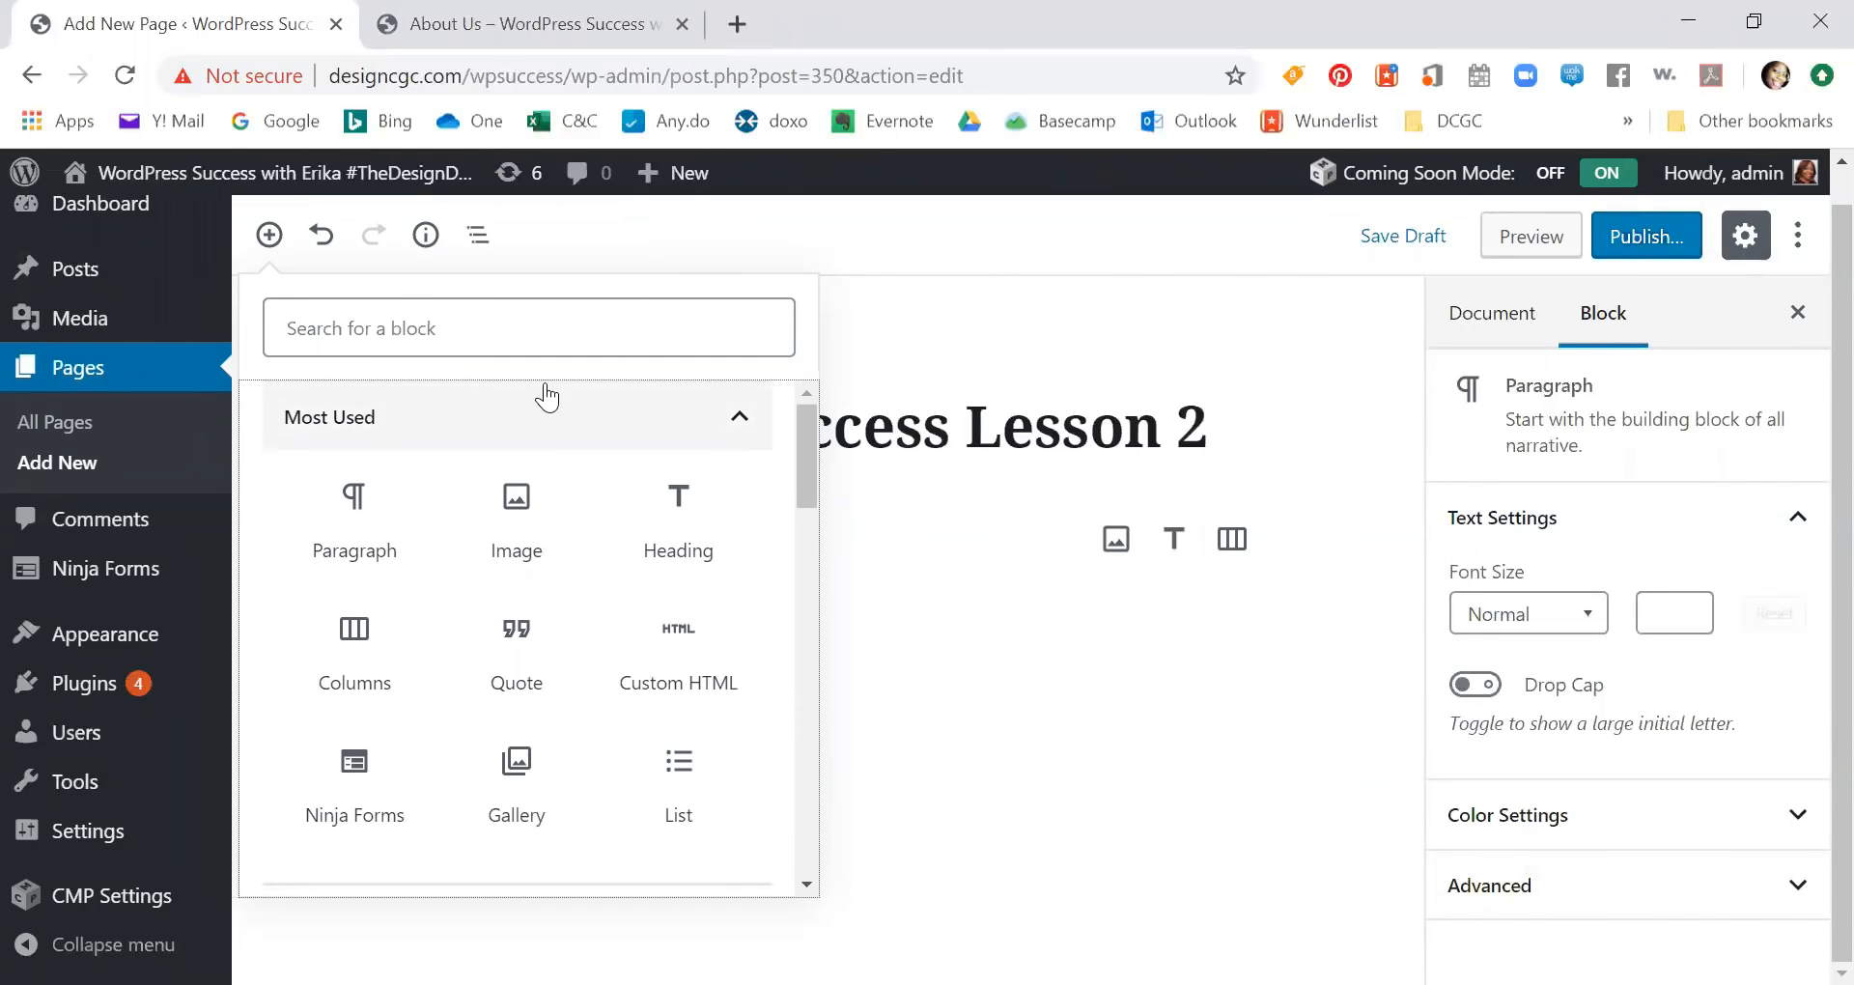
left_click(923, 360)
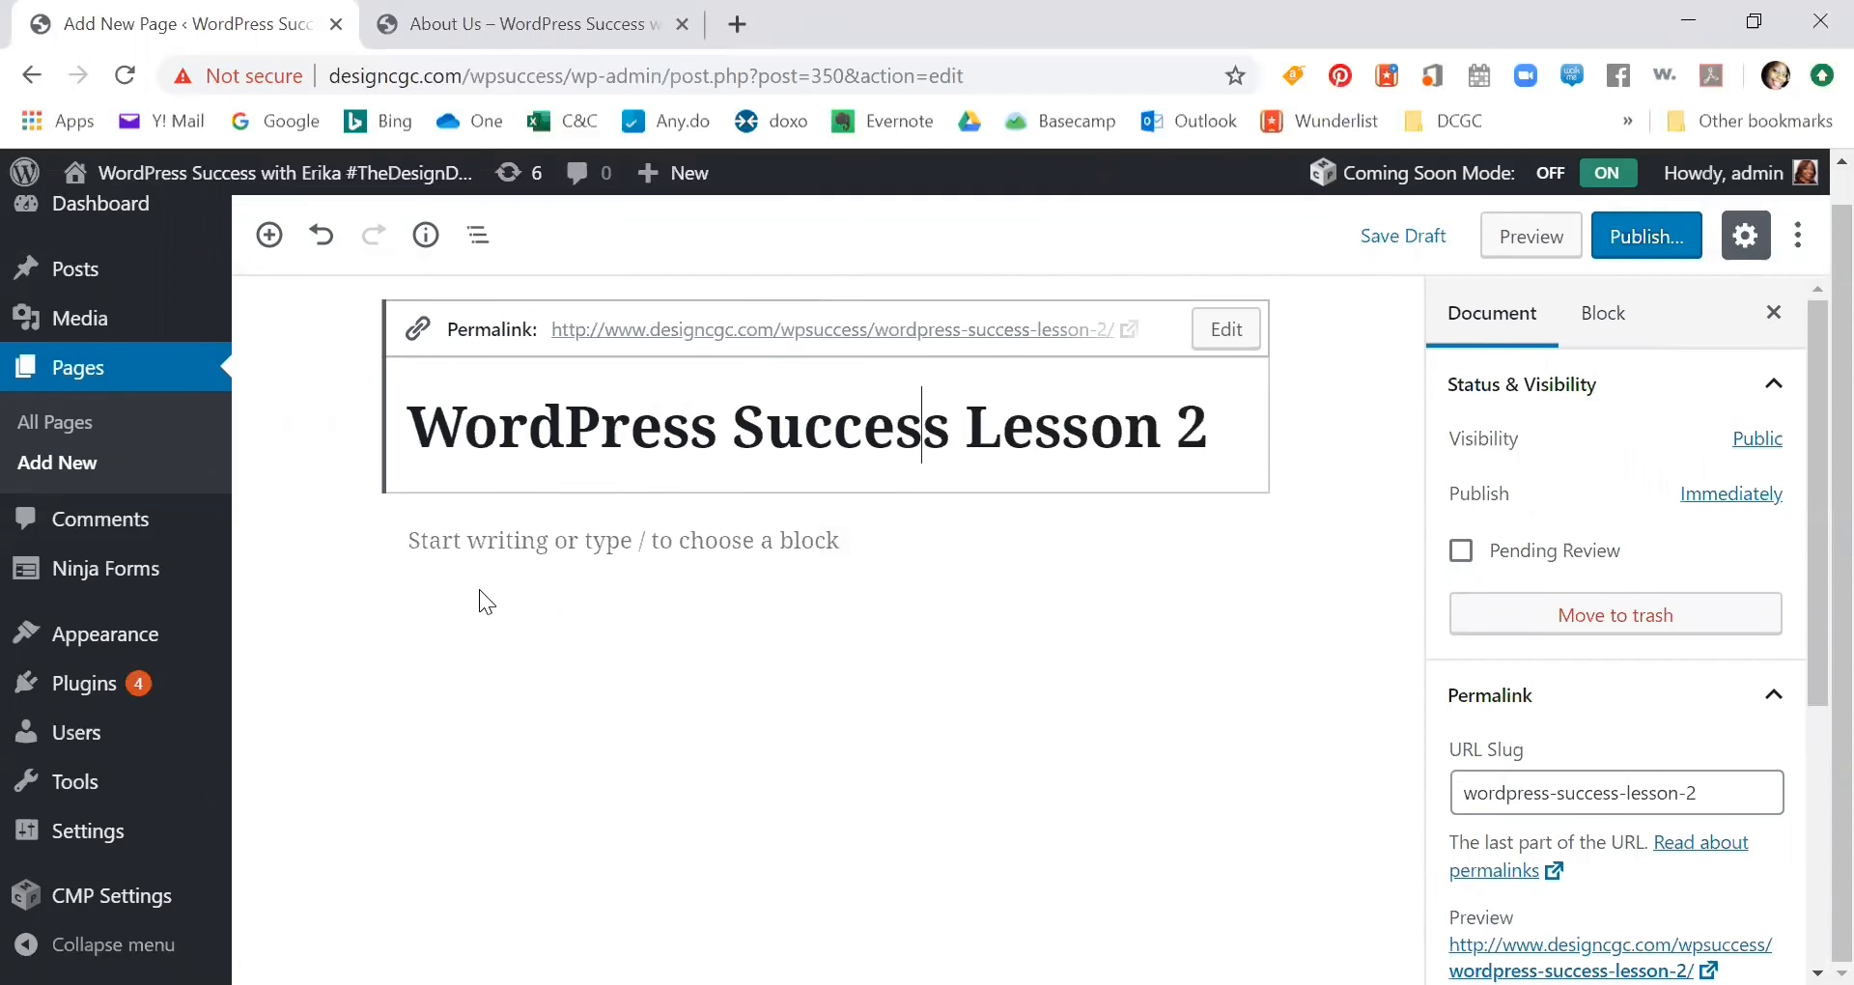
Step: Add an Image block below the page title and browse the existing images in the media library
left_click(479, 589)
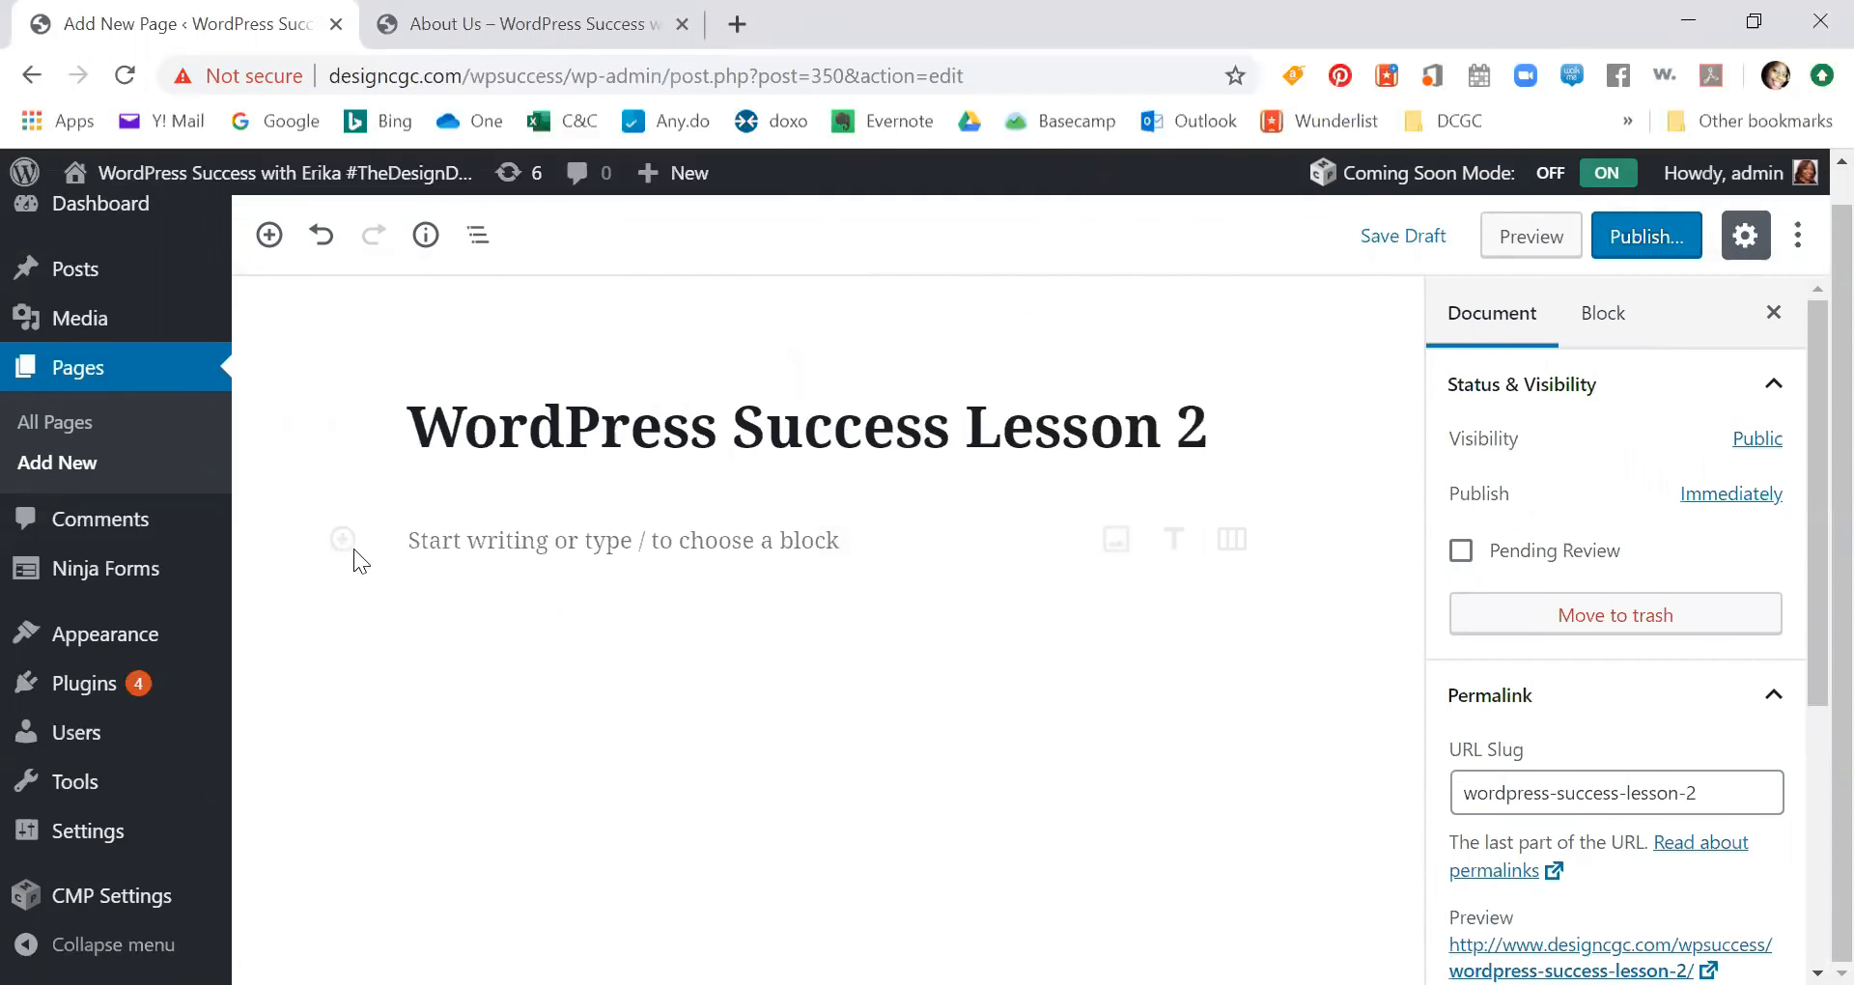
left_click(270, 234)
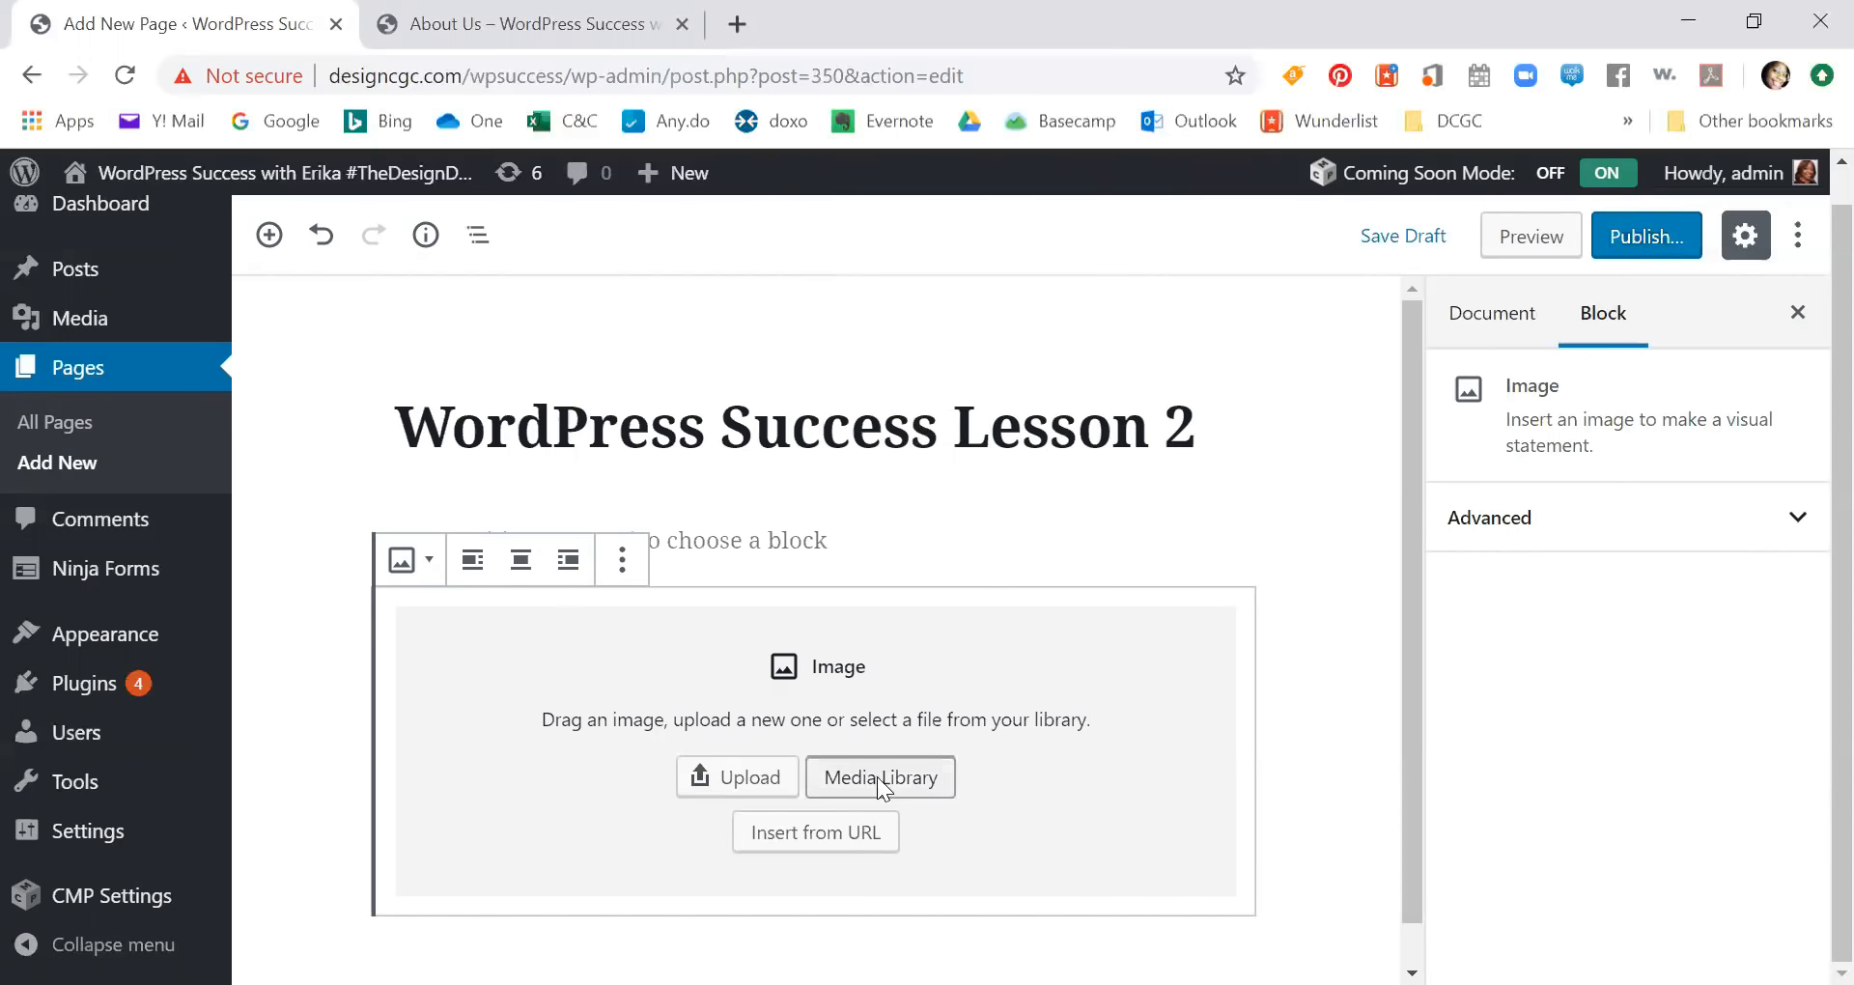
left_click(879, 776)
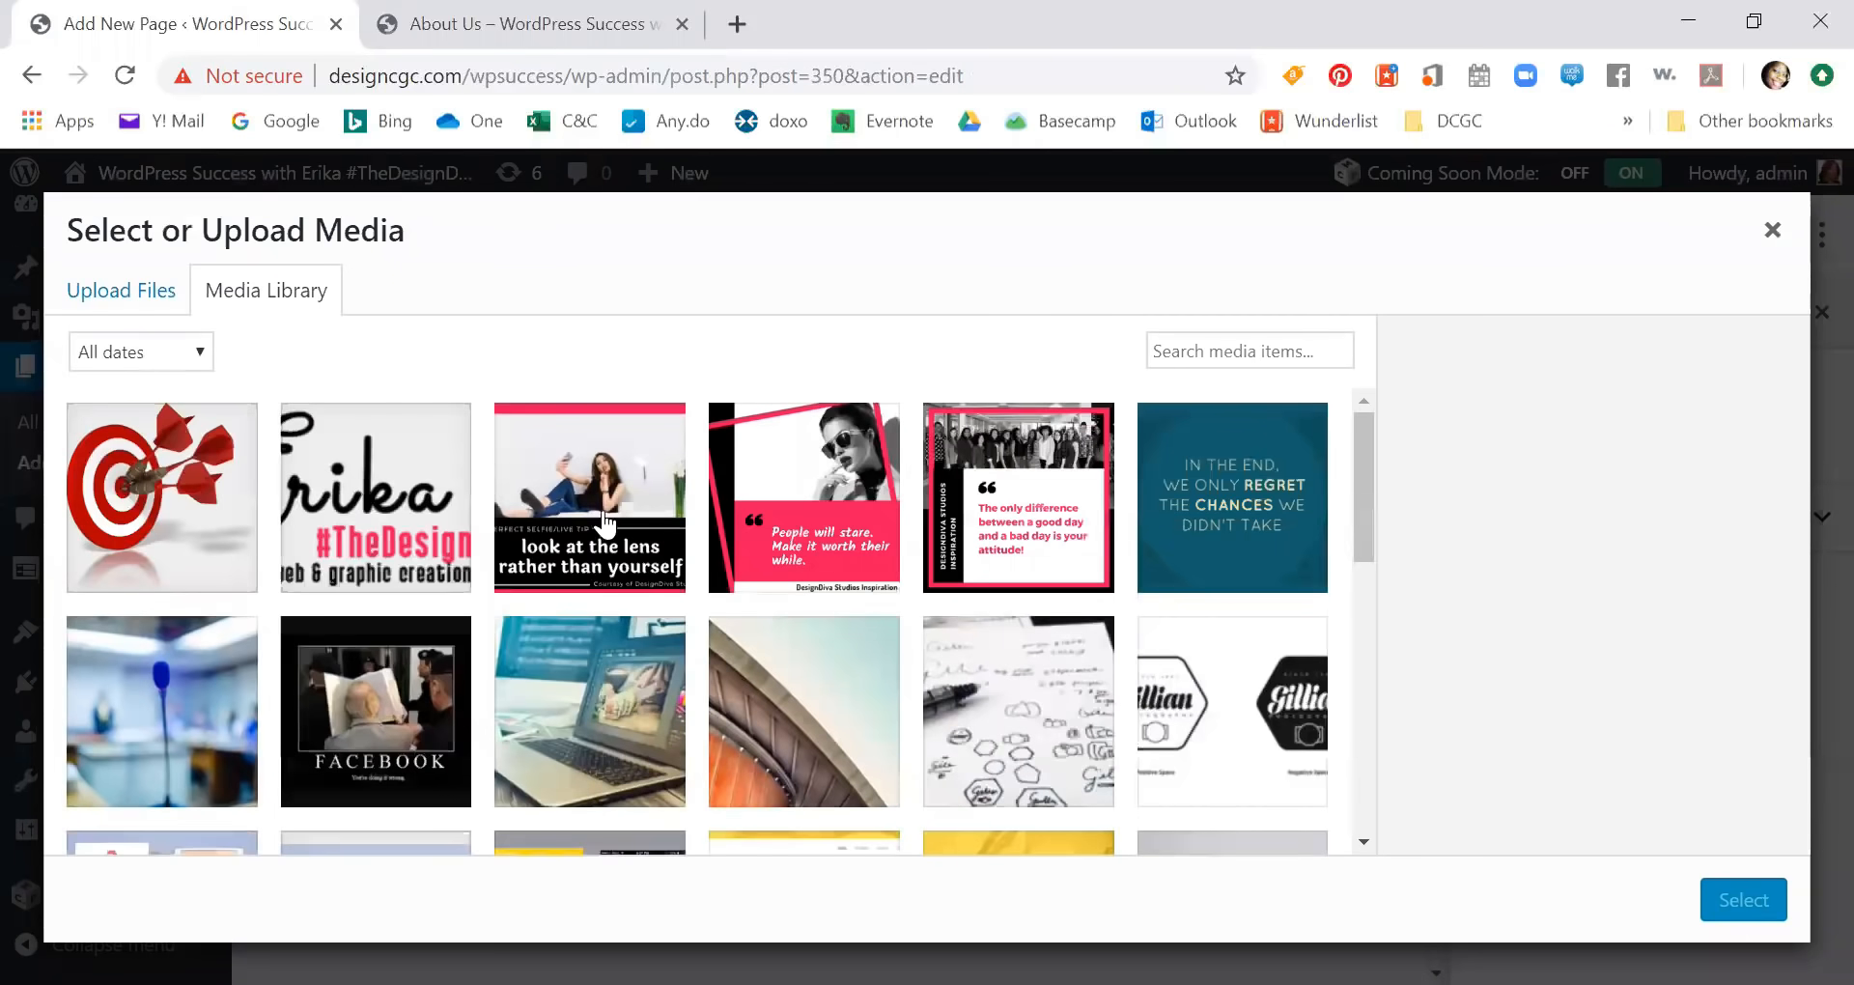
scroll(490, 639, "down", 3)
scroll(494, 640, "down", 6)
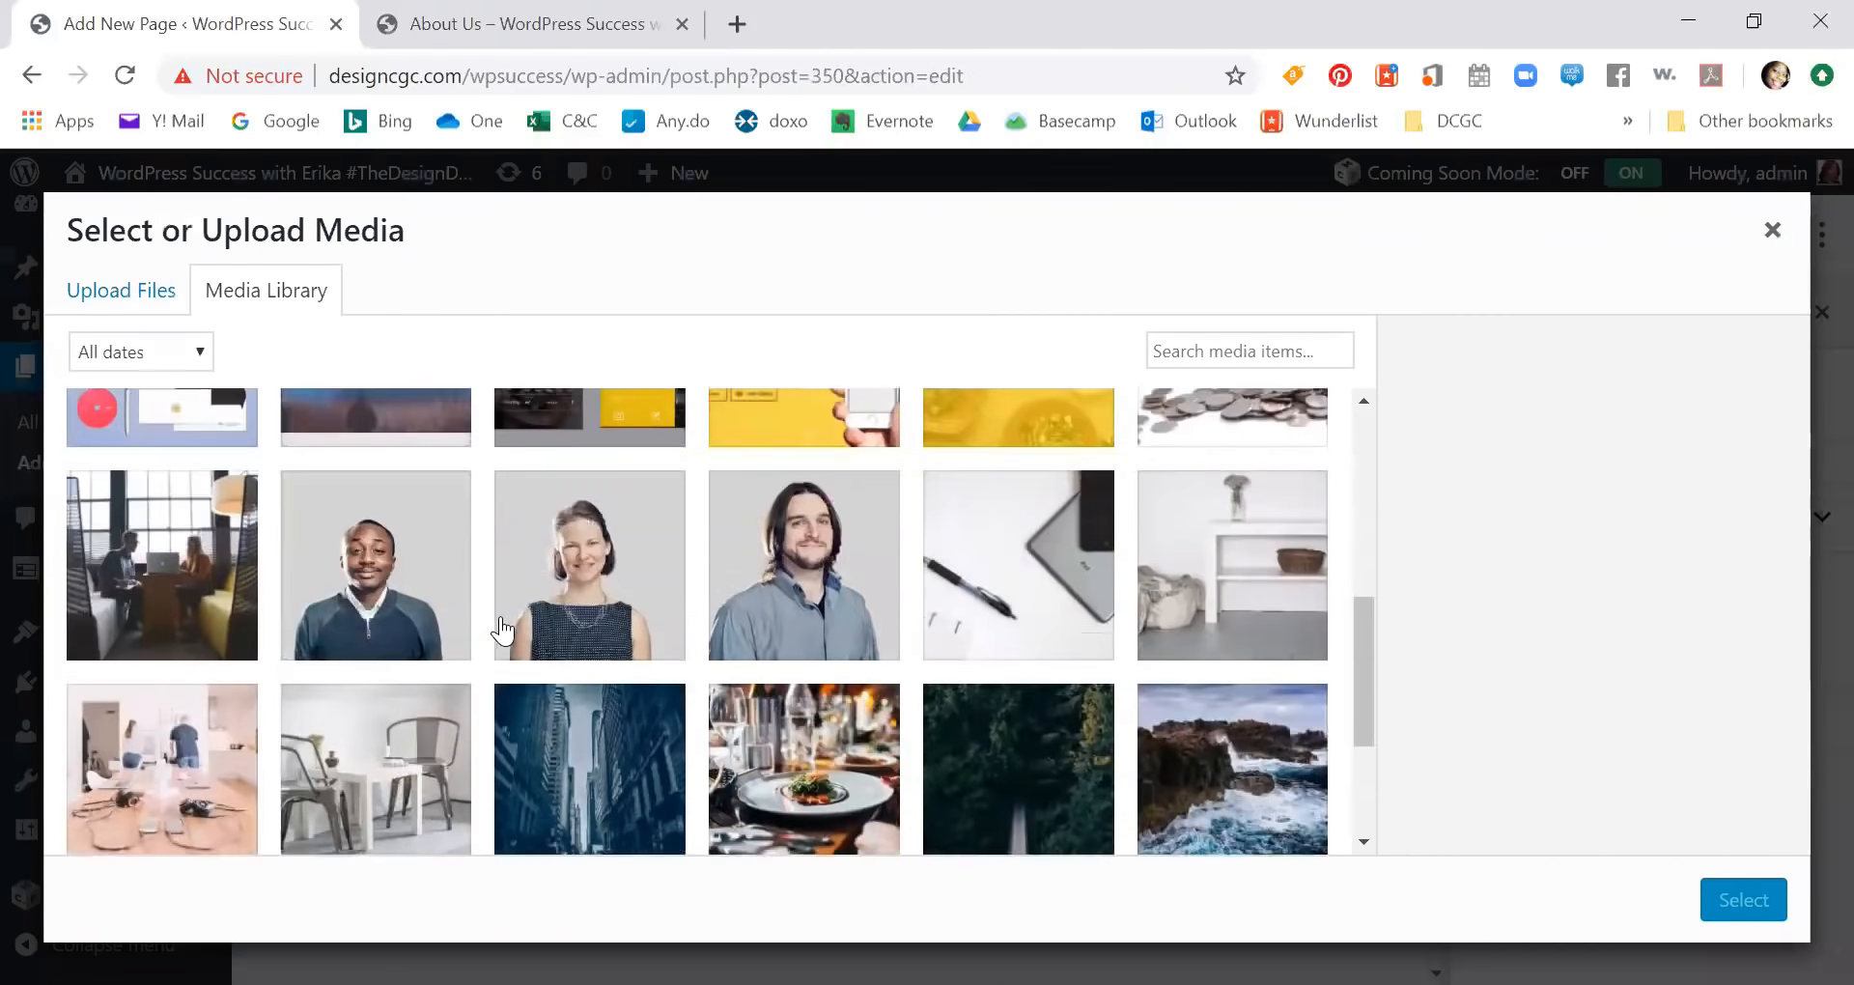
scroll(512, 621, "up", 7)
scroll(512, 621, "up", 2)
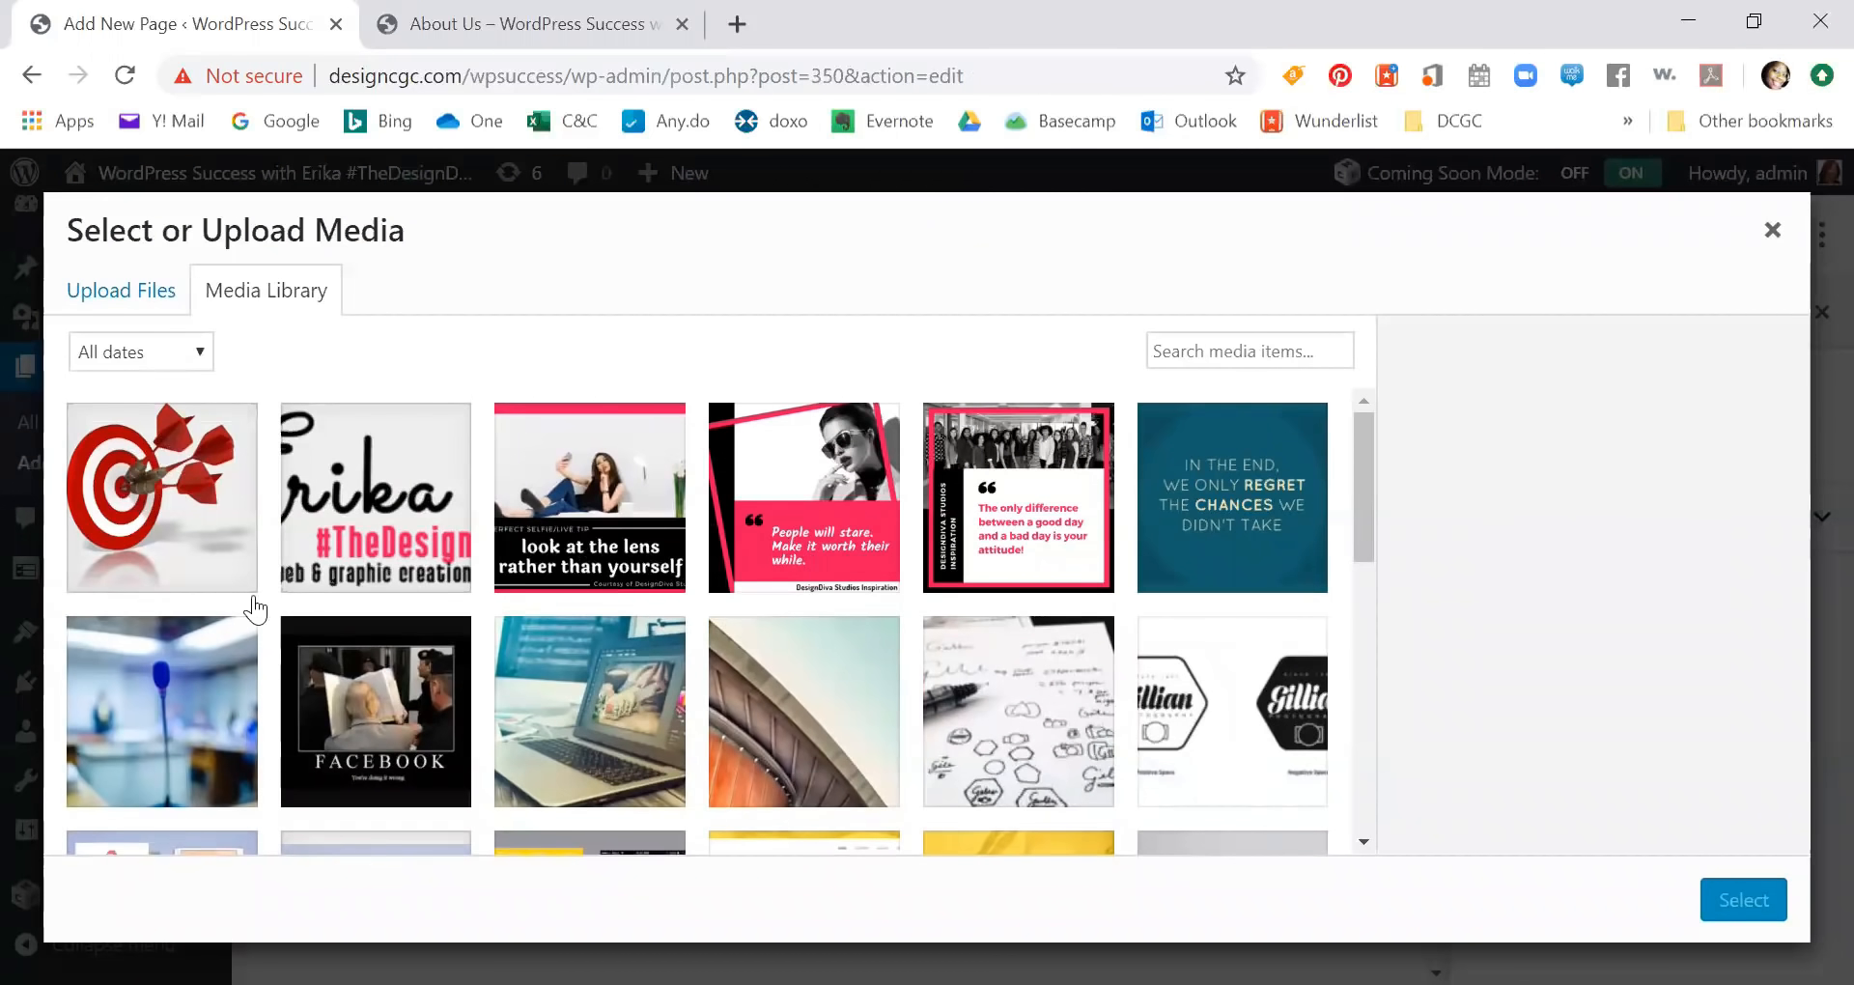
Step: Upload the dreamstime_xxl_94681211 image from the _graphics folder inside _DesignDiva Studios
left_click(157, 300)
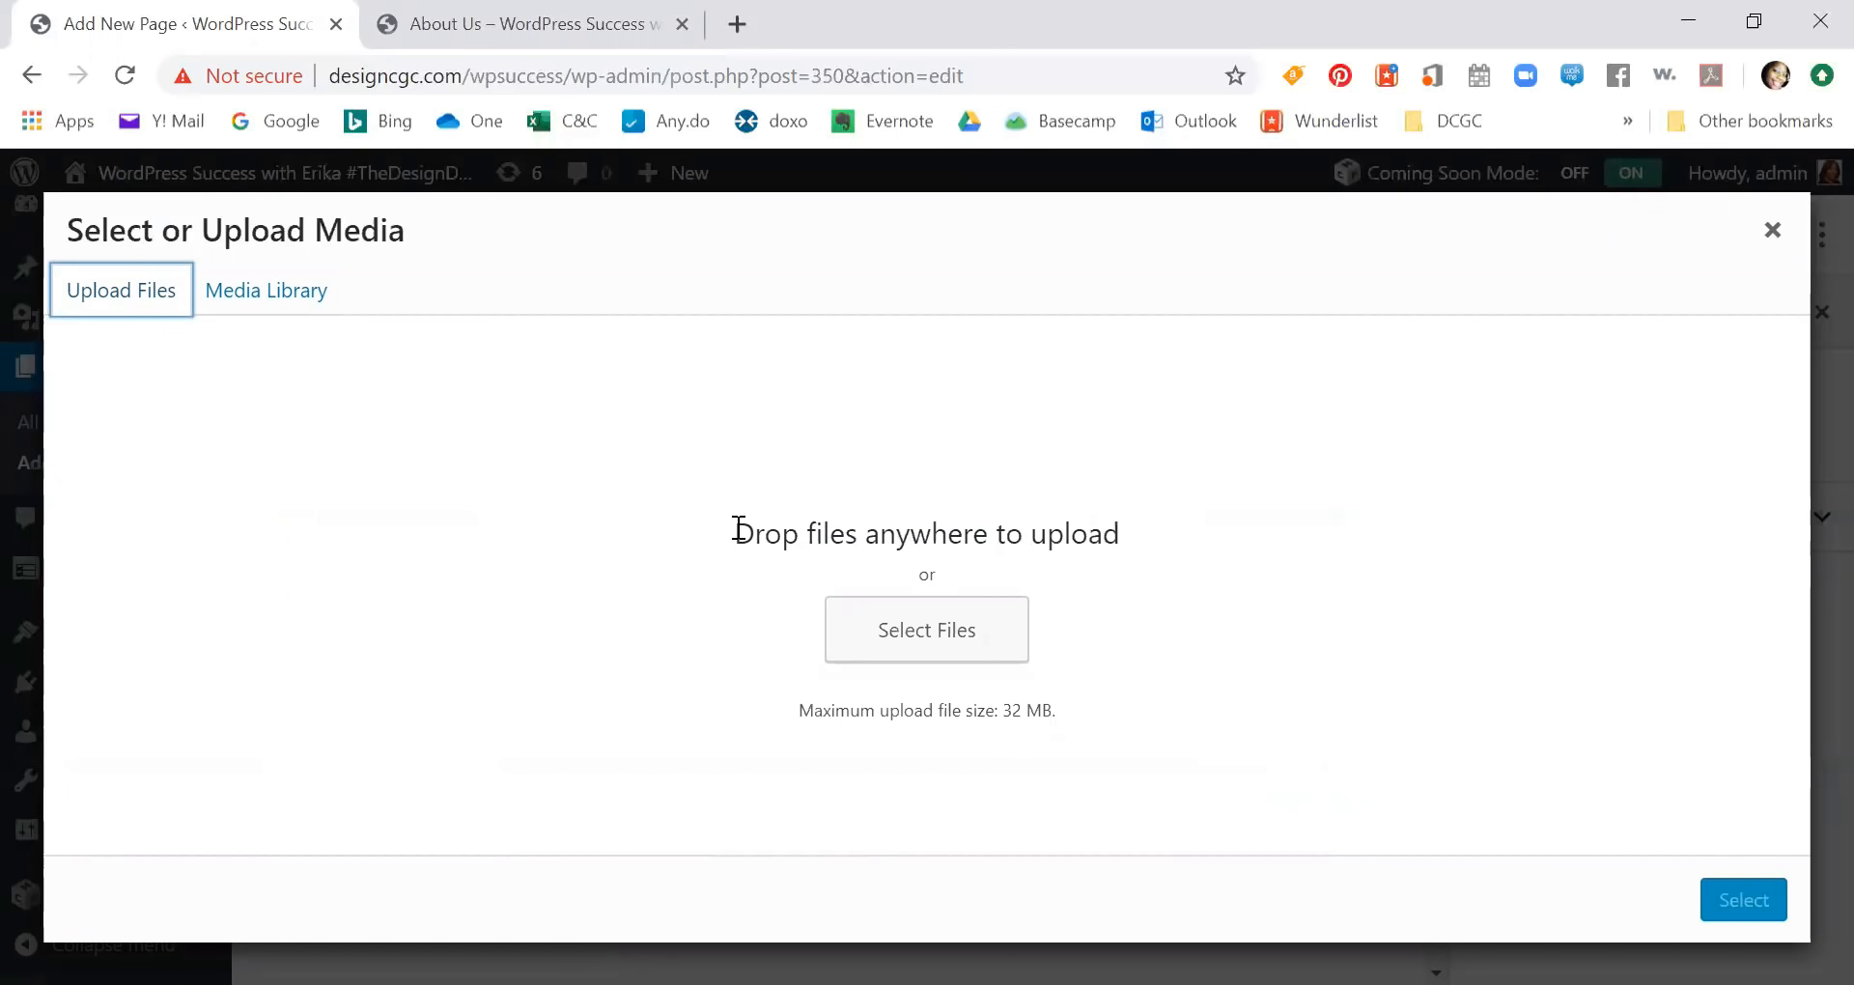
left_click_drag(736, 532, 1190, 505)
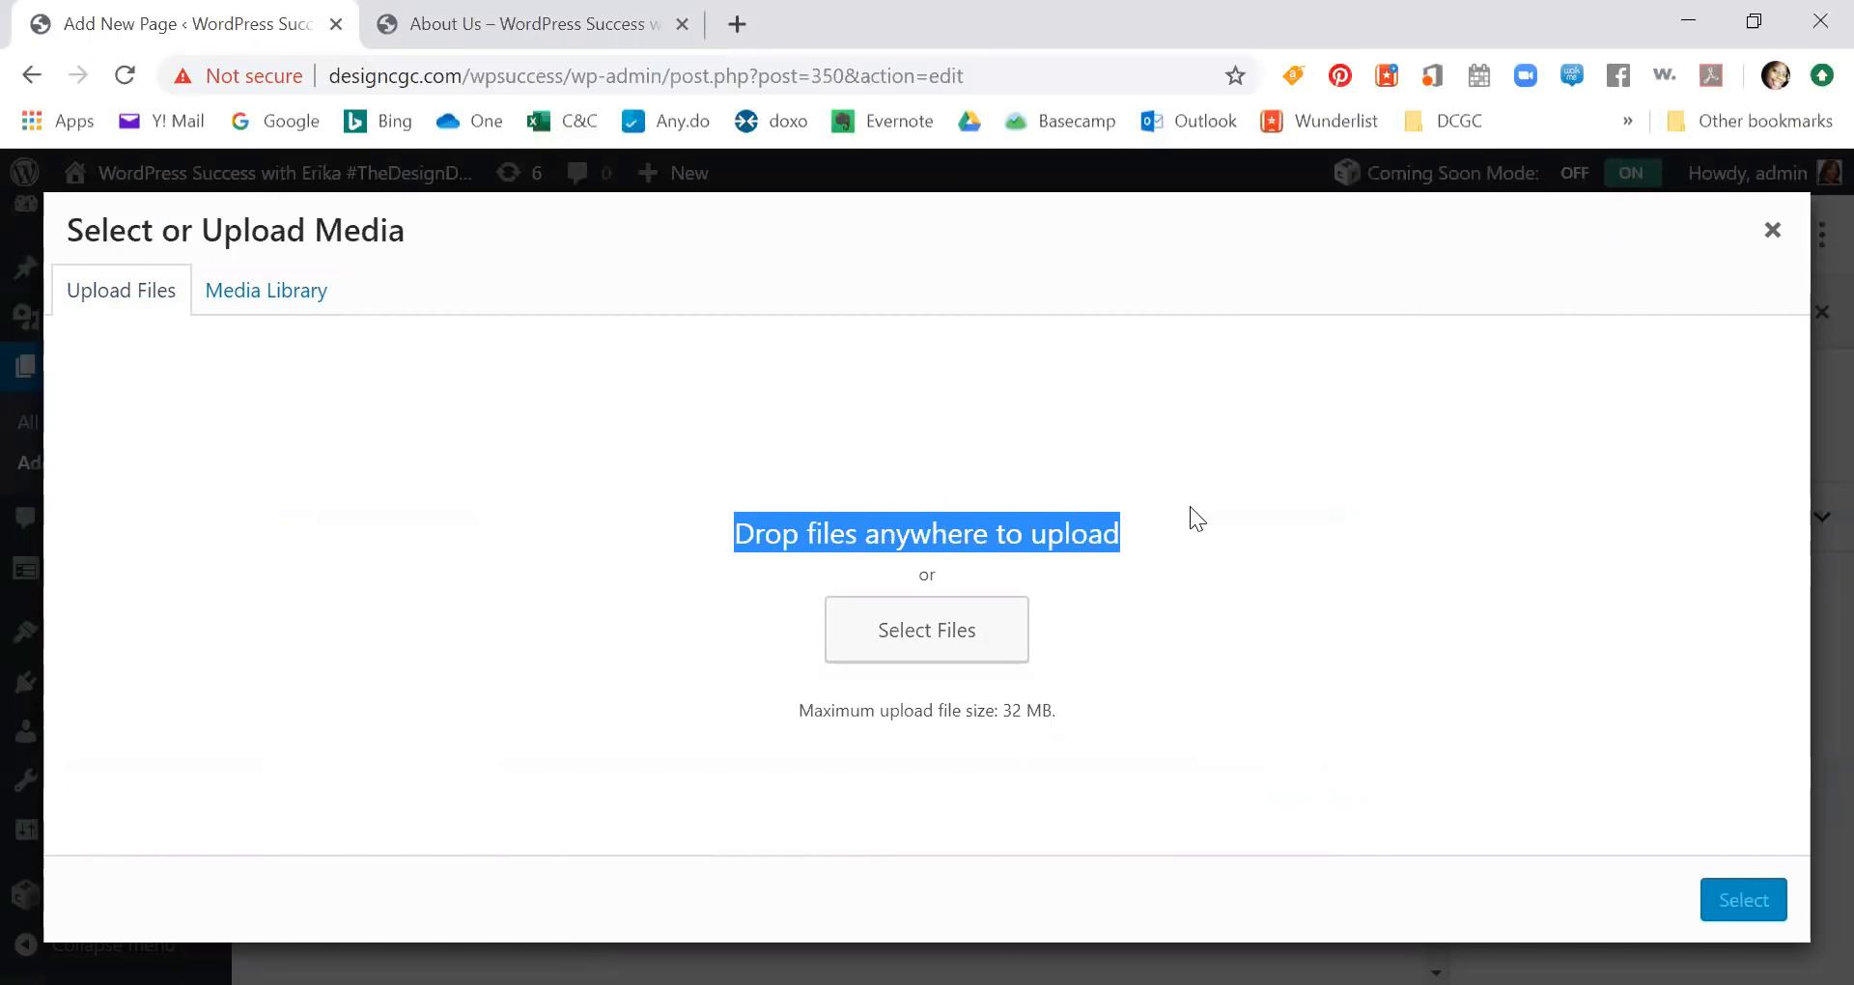
left_click(1189, 506)
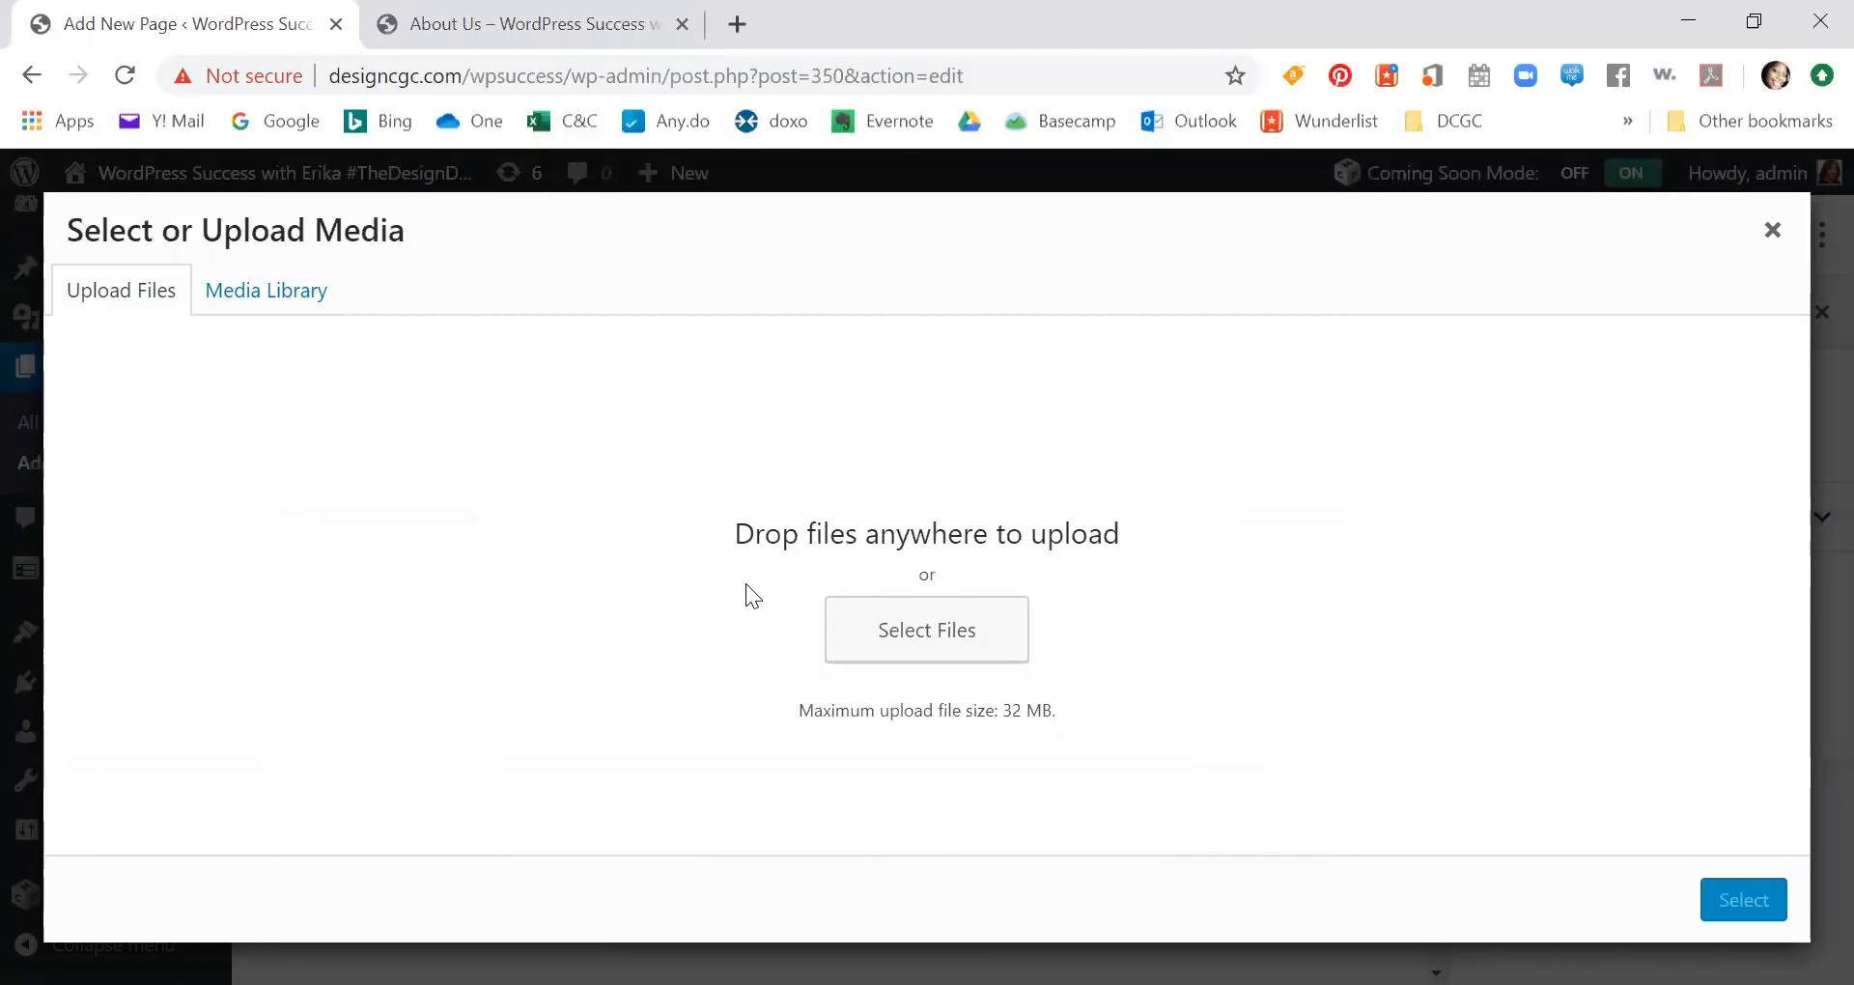
left_click(932, 639)
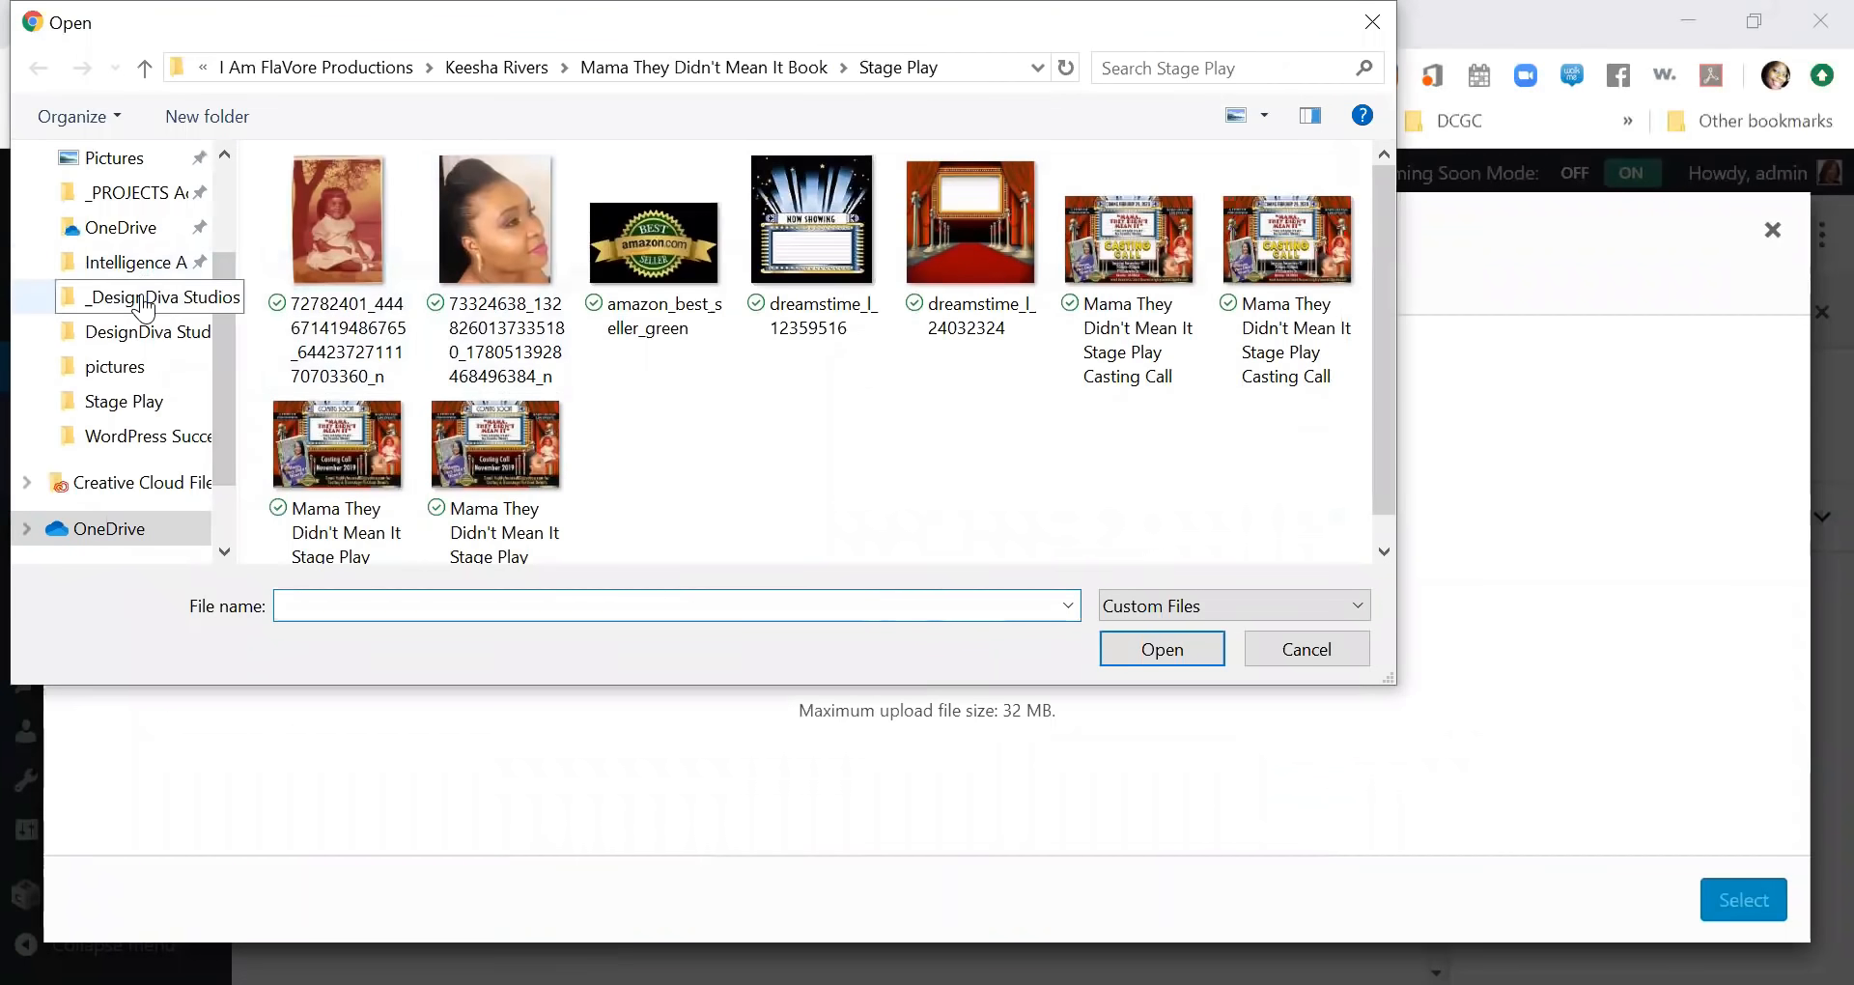
left_click(143, 305)
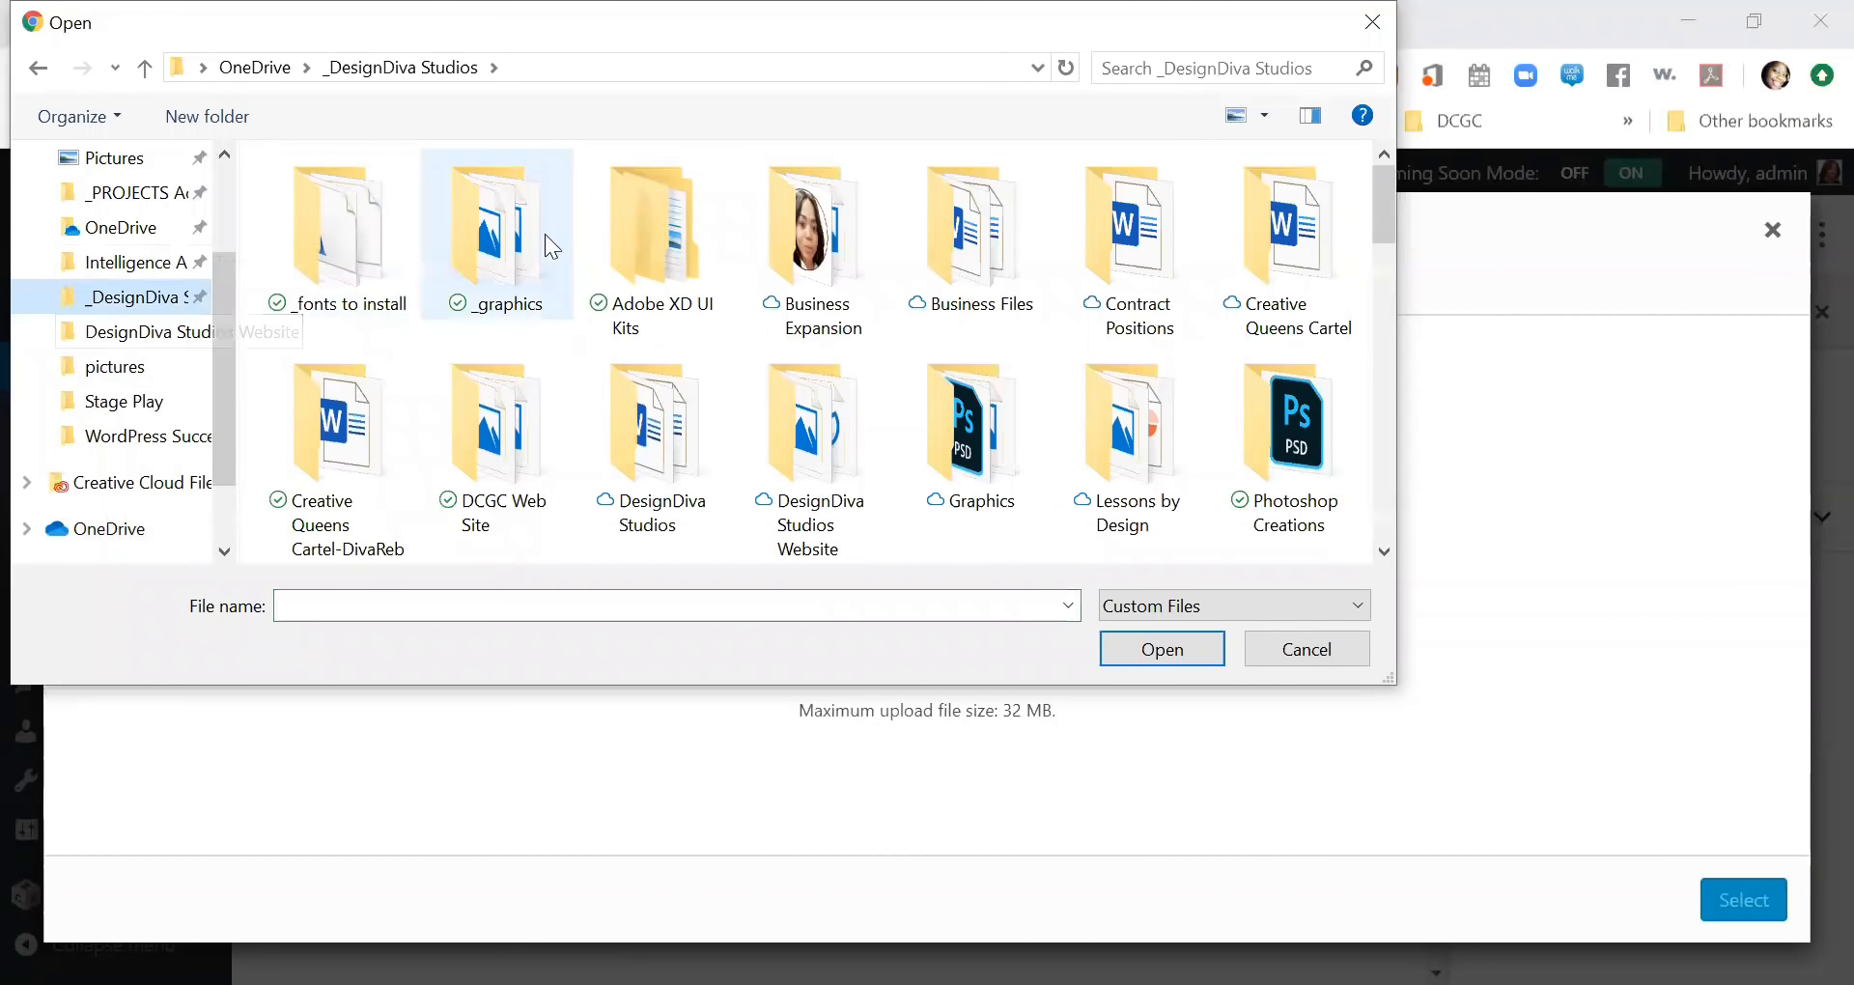
double_click(485, 246)
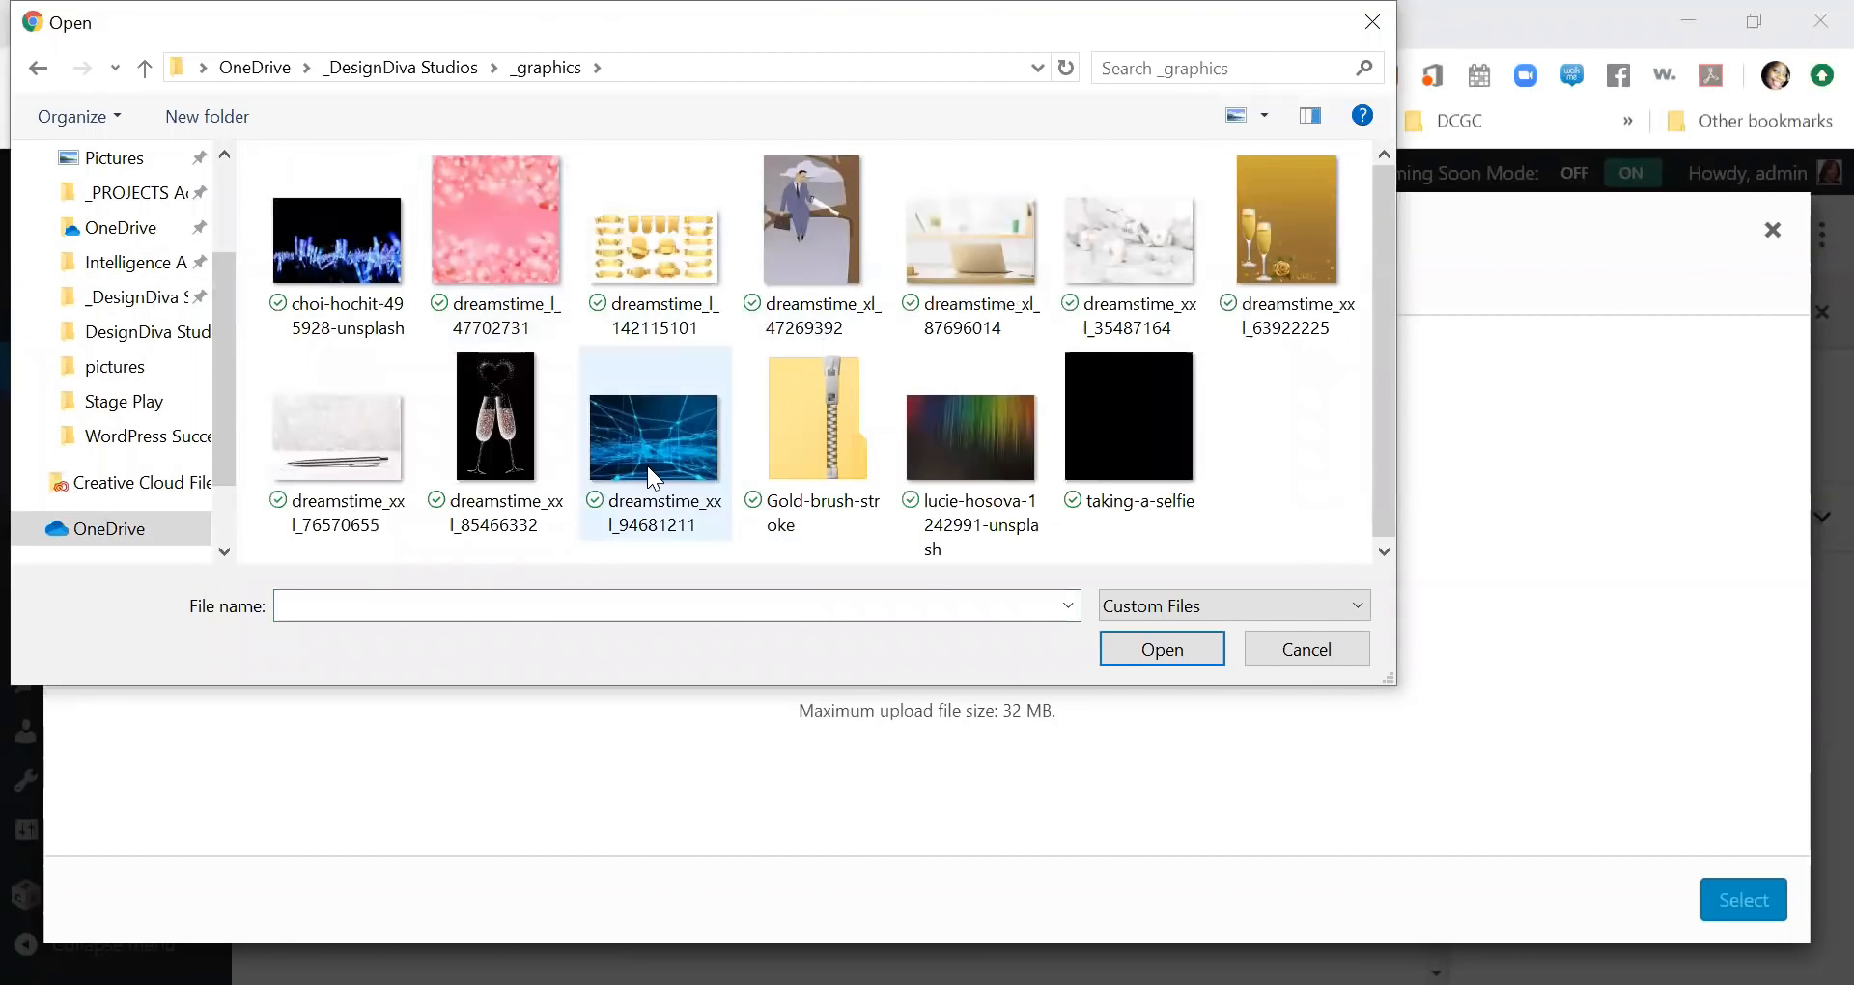
left_click(647, 436)
left_click(1160, 643)
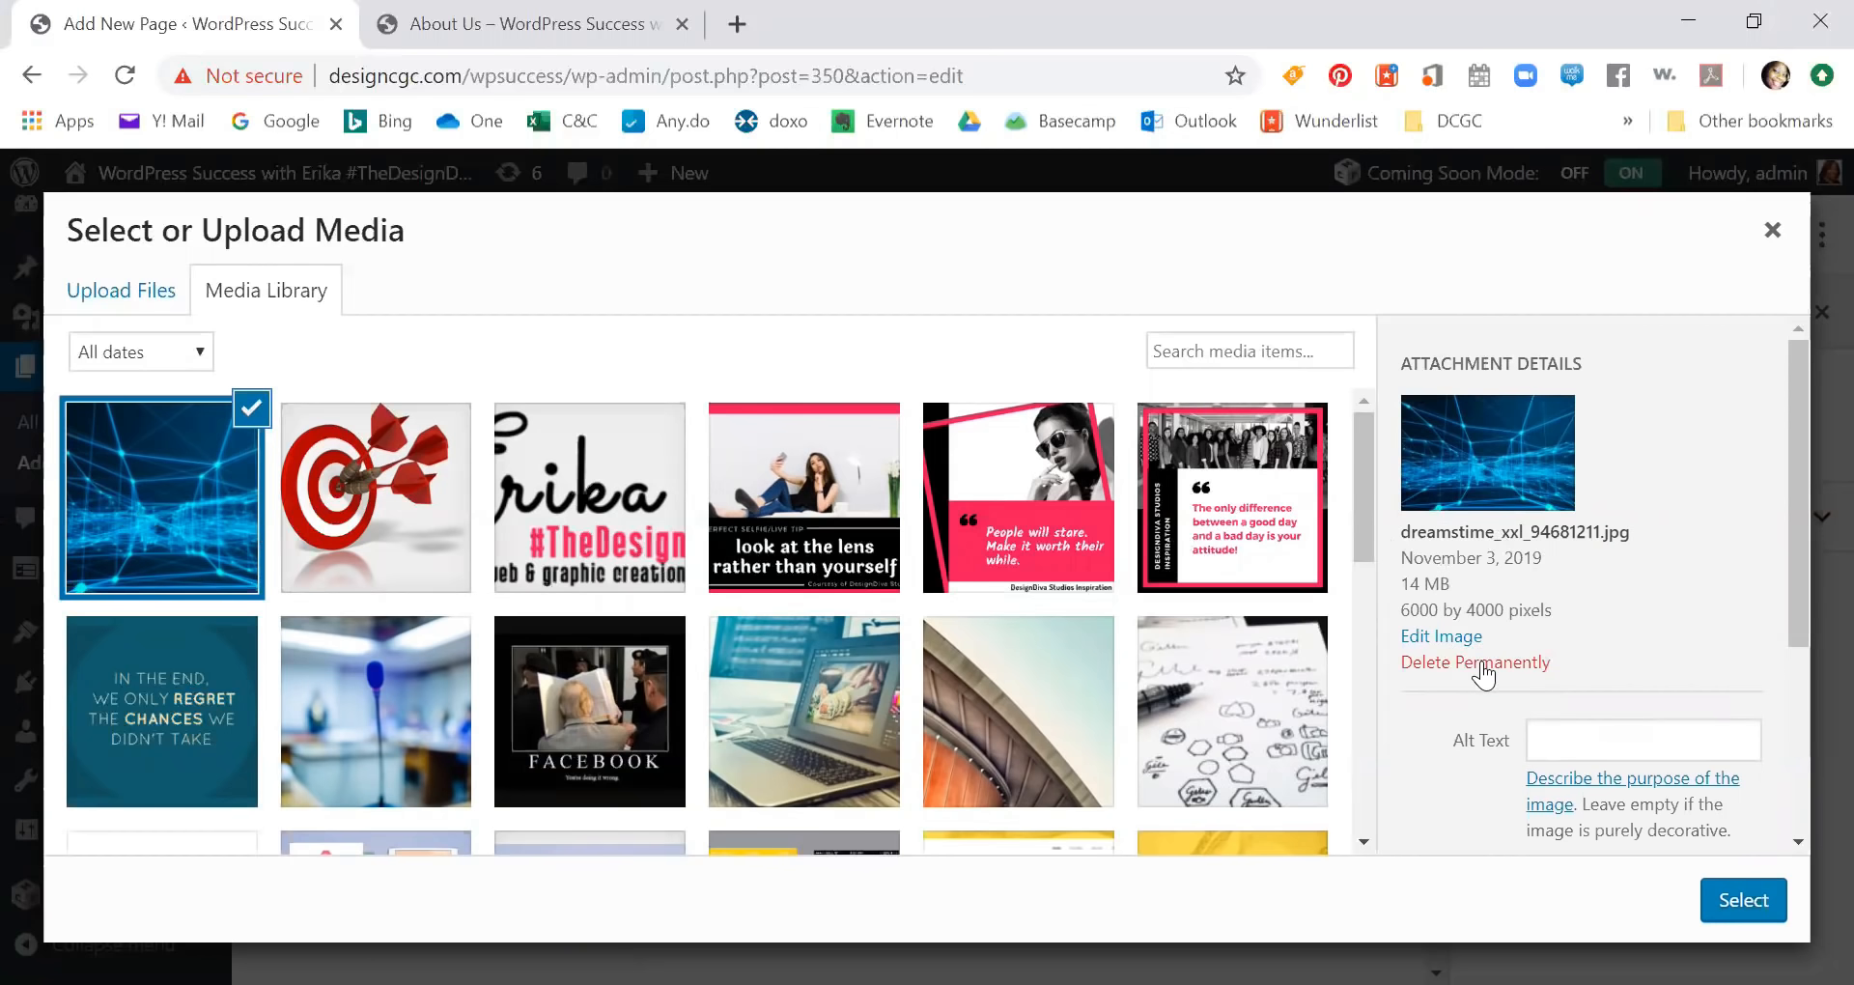
Step: Compare the file size and pixel dimensions of the uploaded image with those of the dartboard image, keeping the uploaded one selected
scroll(1626, 575, "down", 5)
scroll(1626, 575, "up", 5)
triple_click(1408, 586)
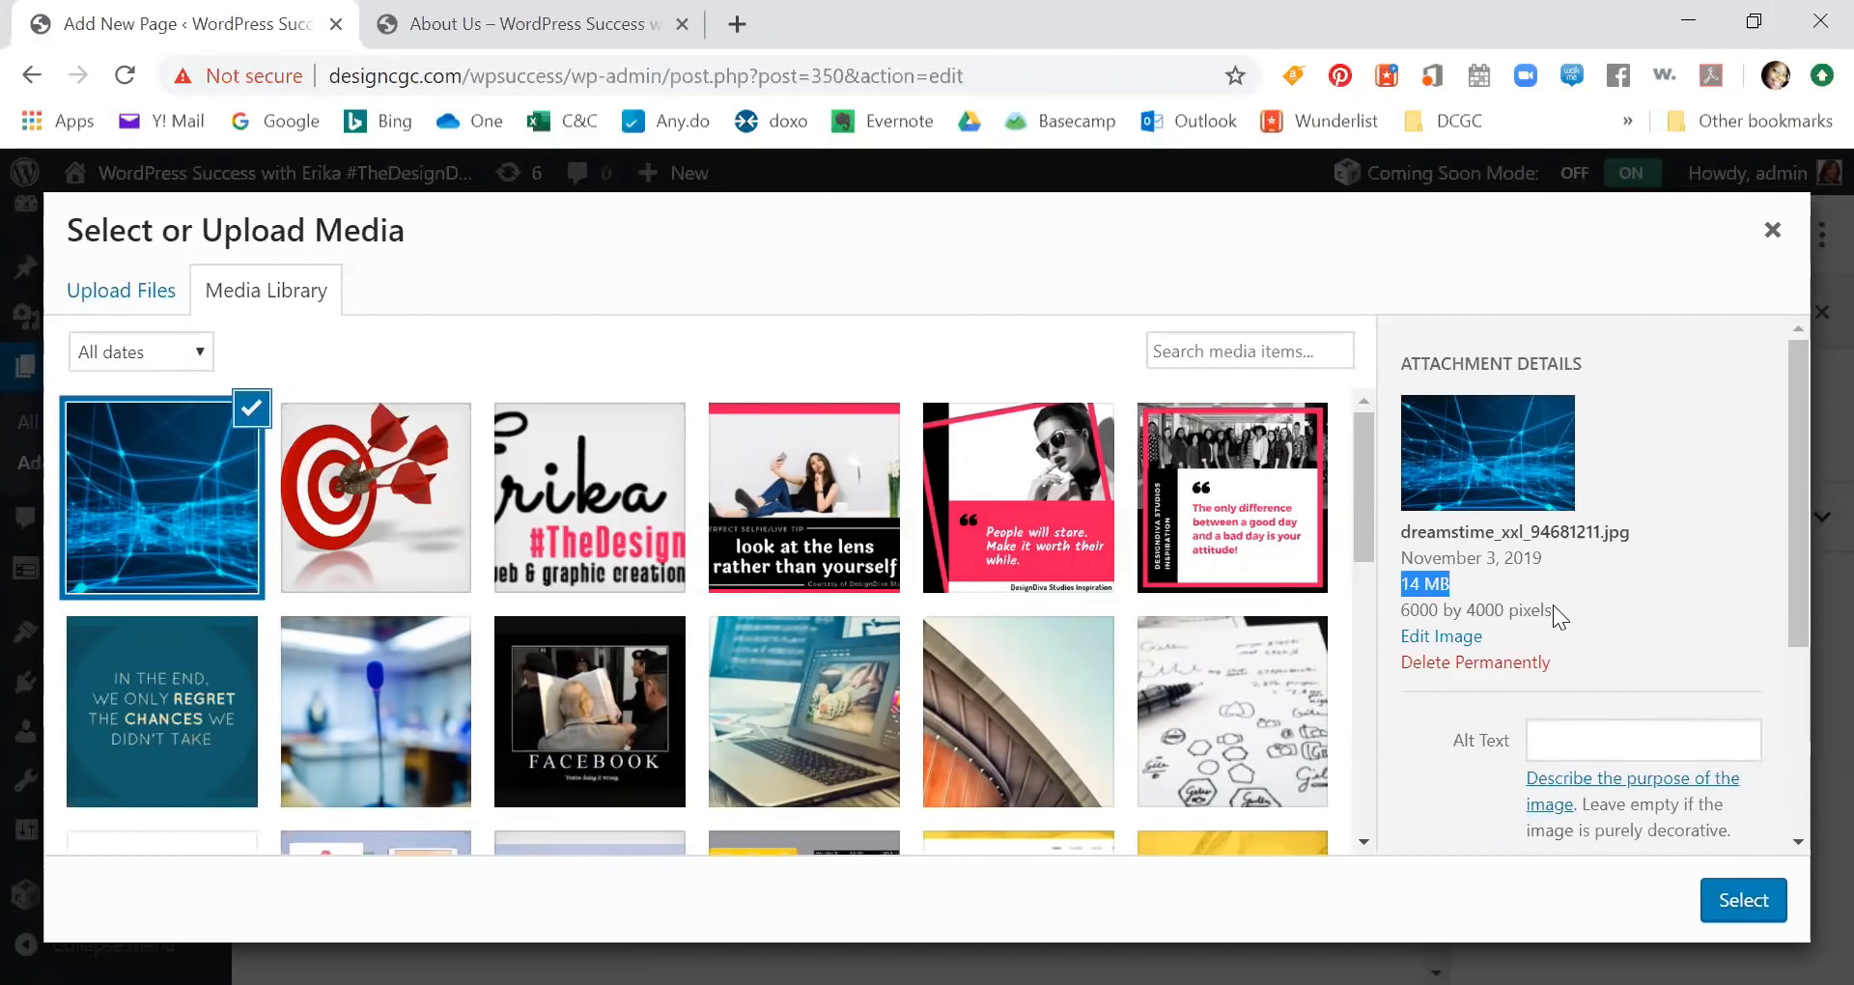
left_click_drag(1560, 610, 1400, 604)
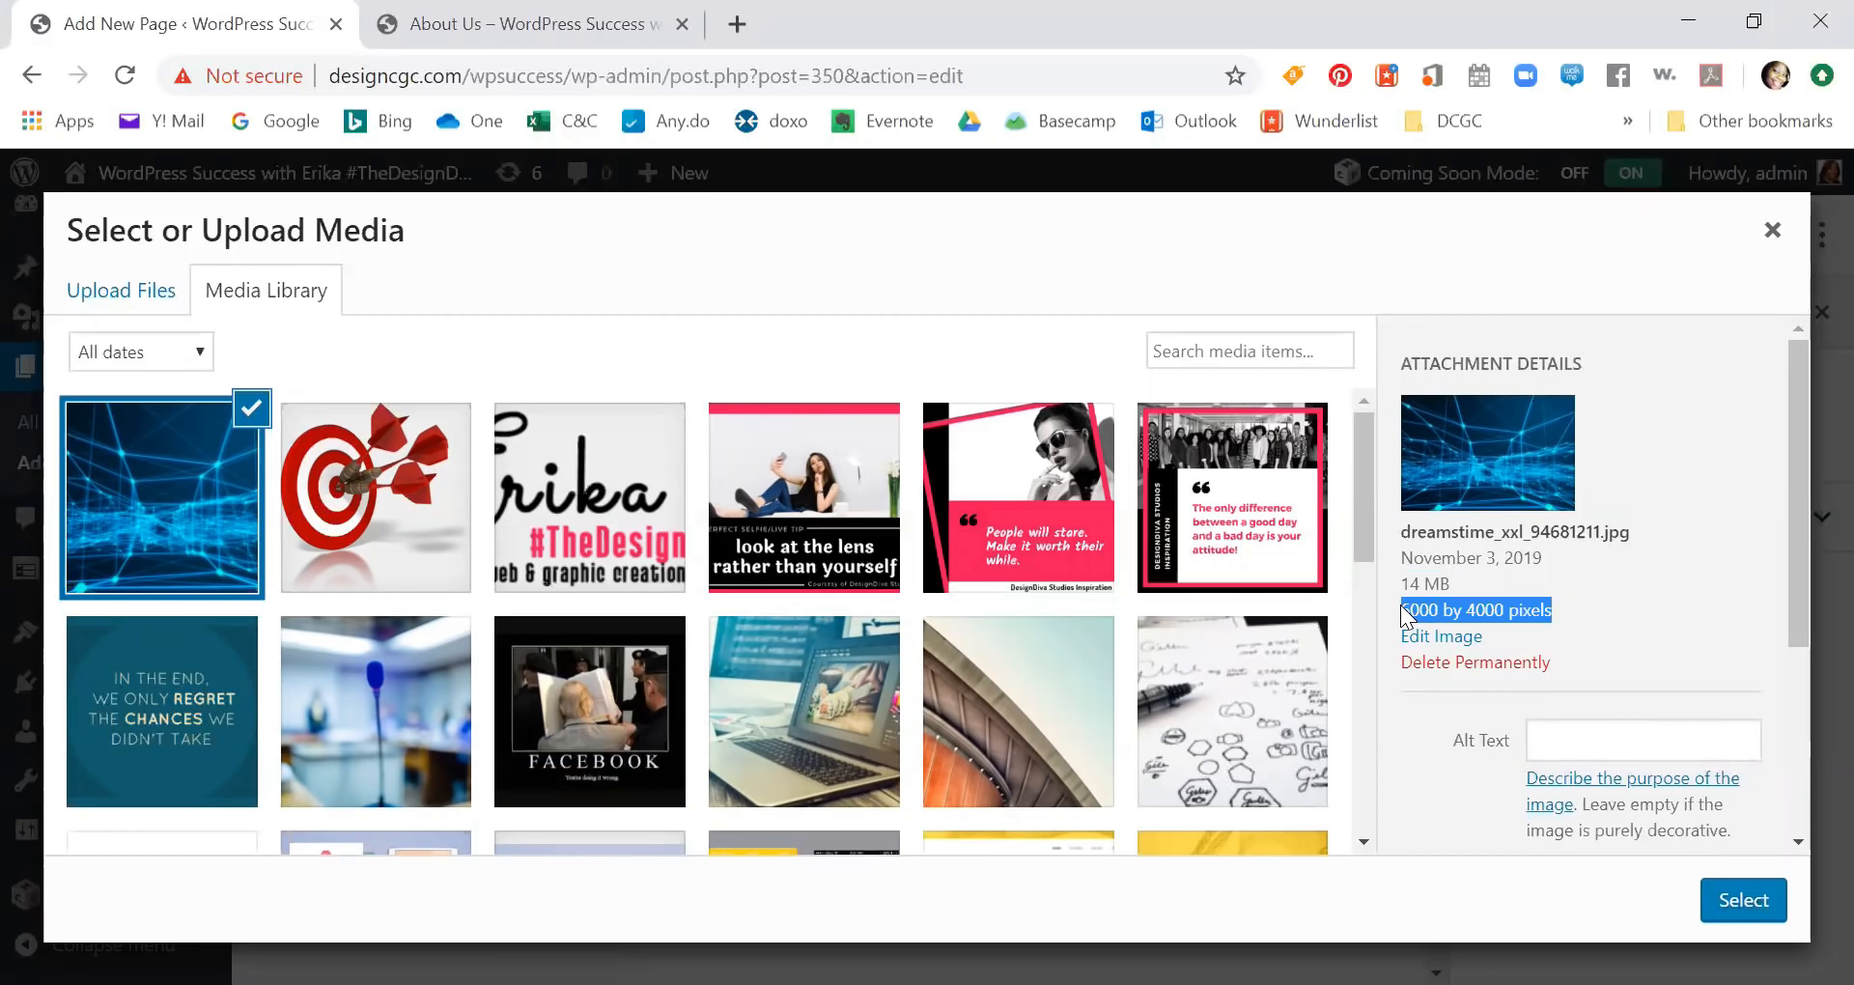
left_click(1599, 610)
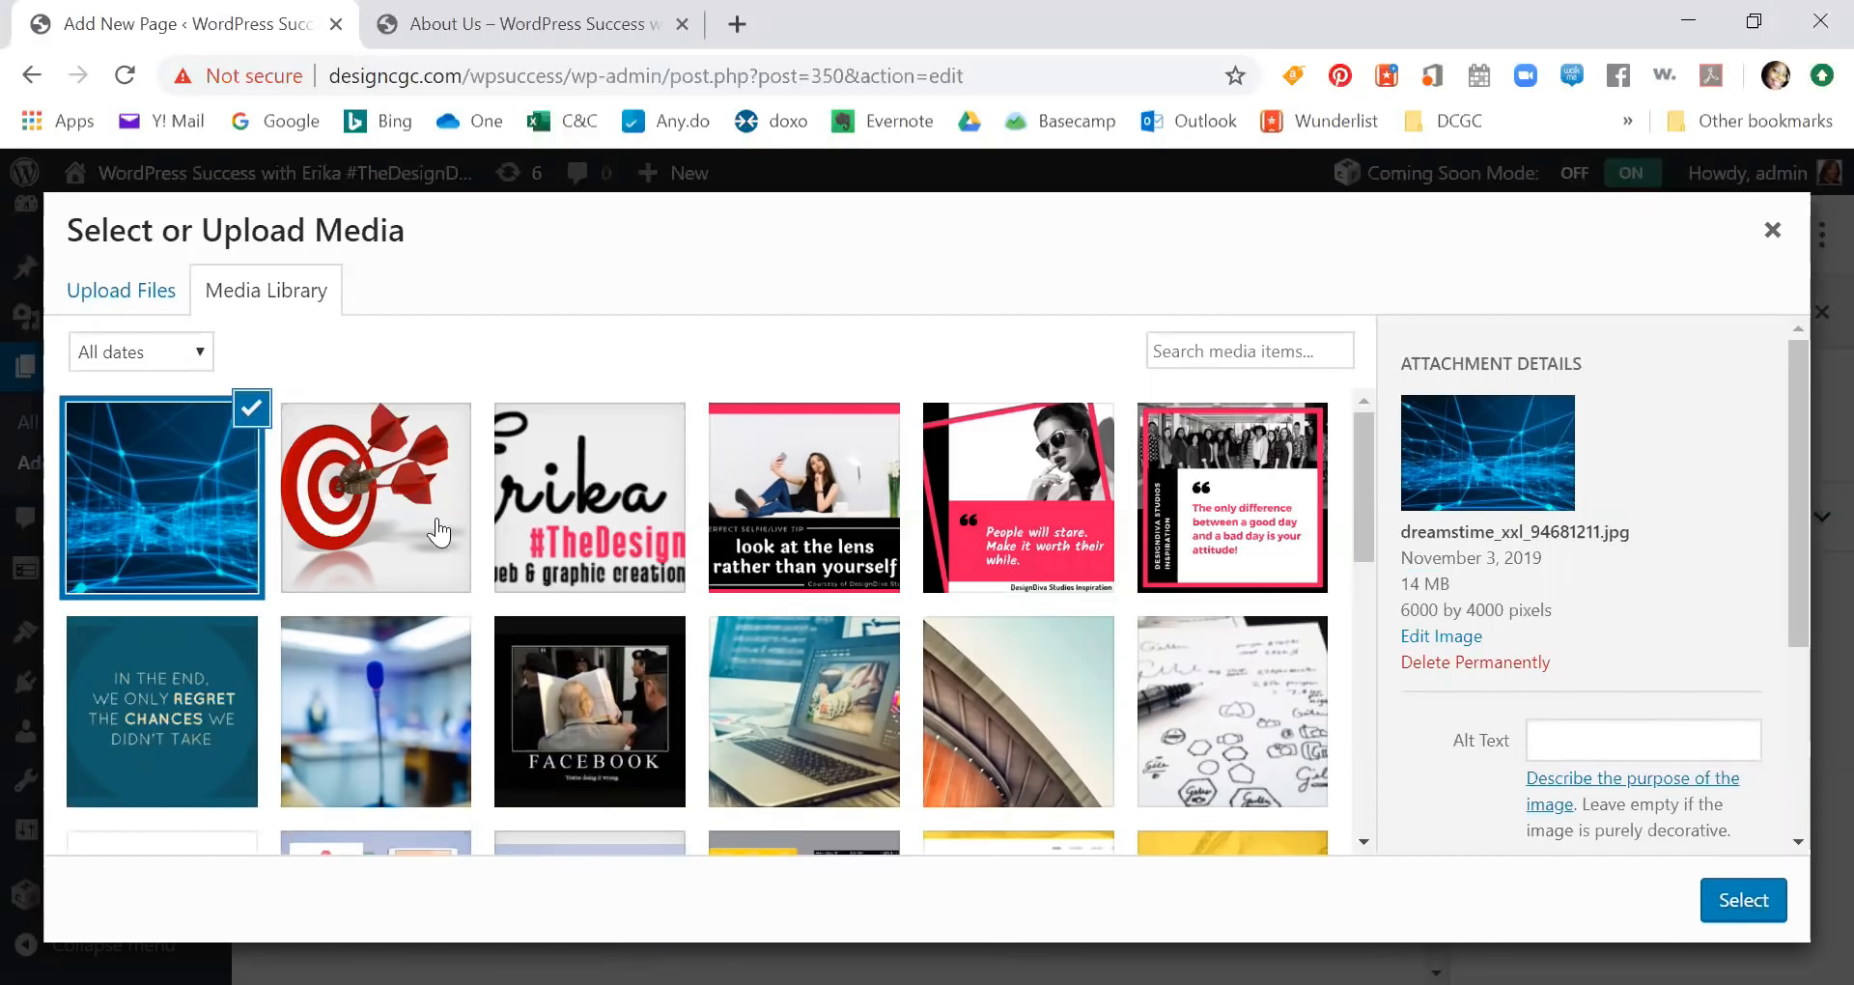
left_click(376, 504)
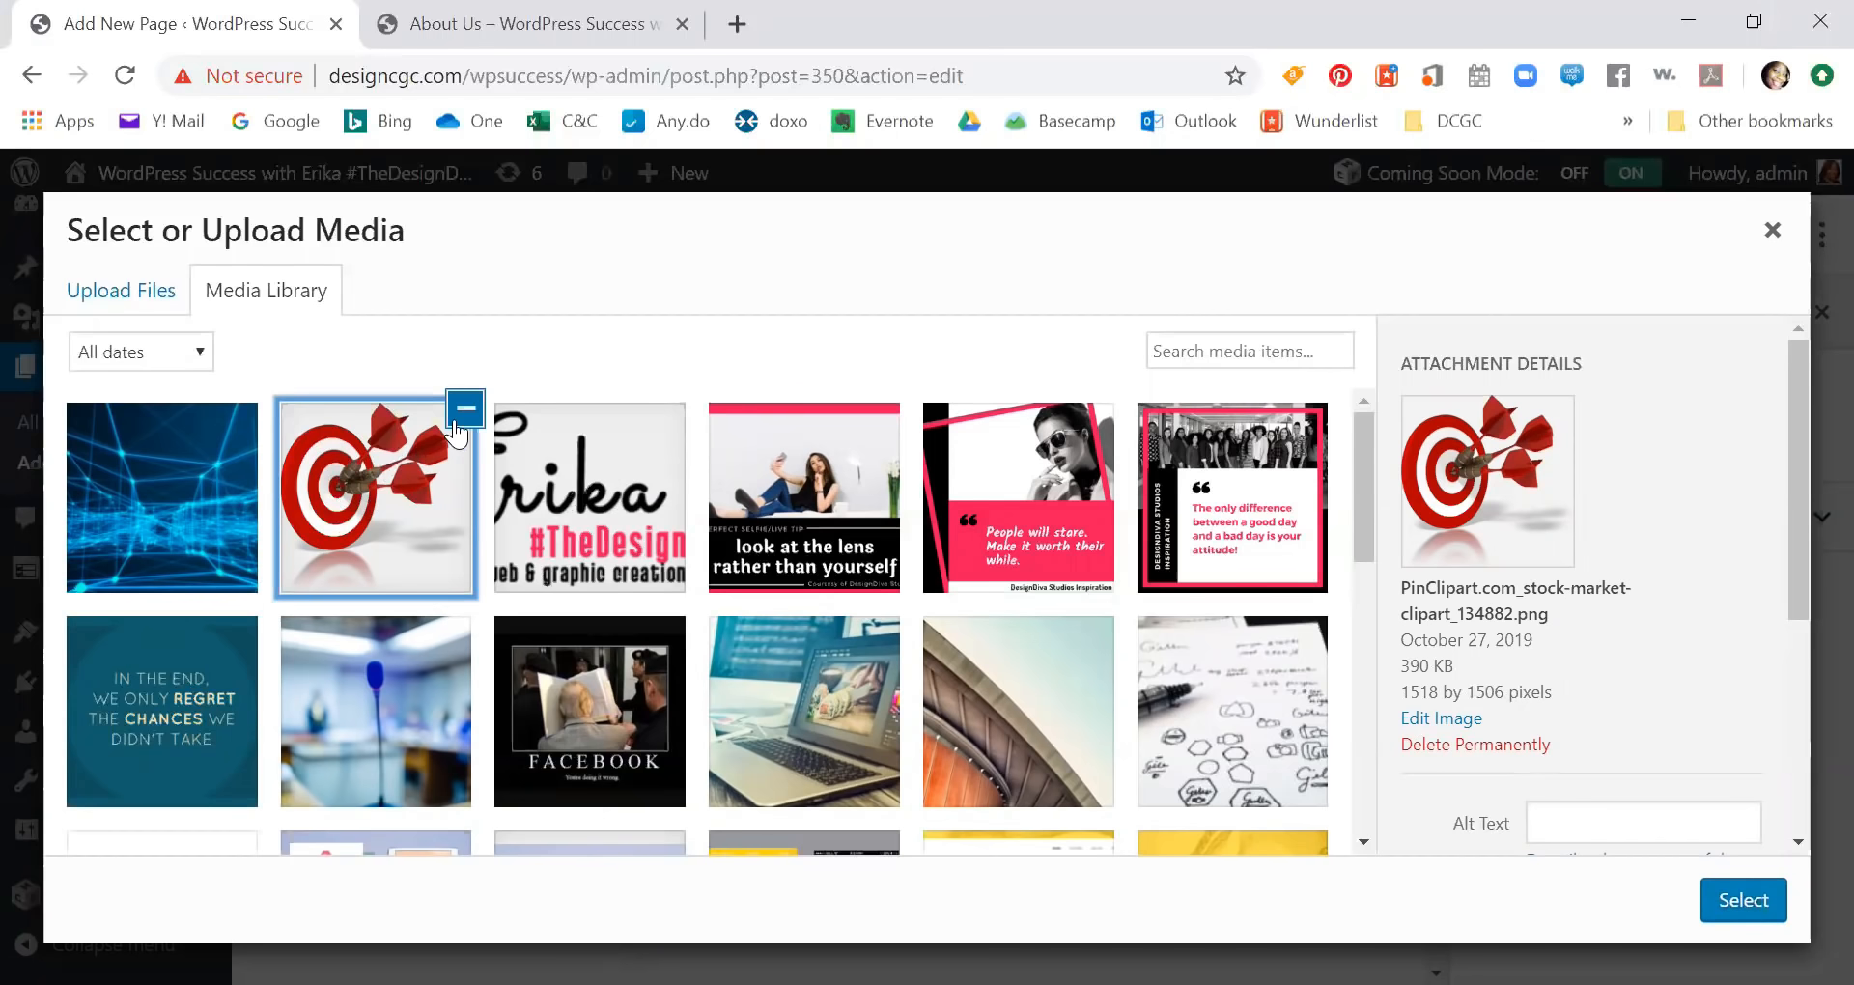
left_click(181, 510)
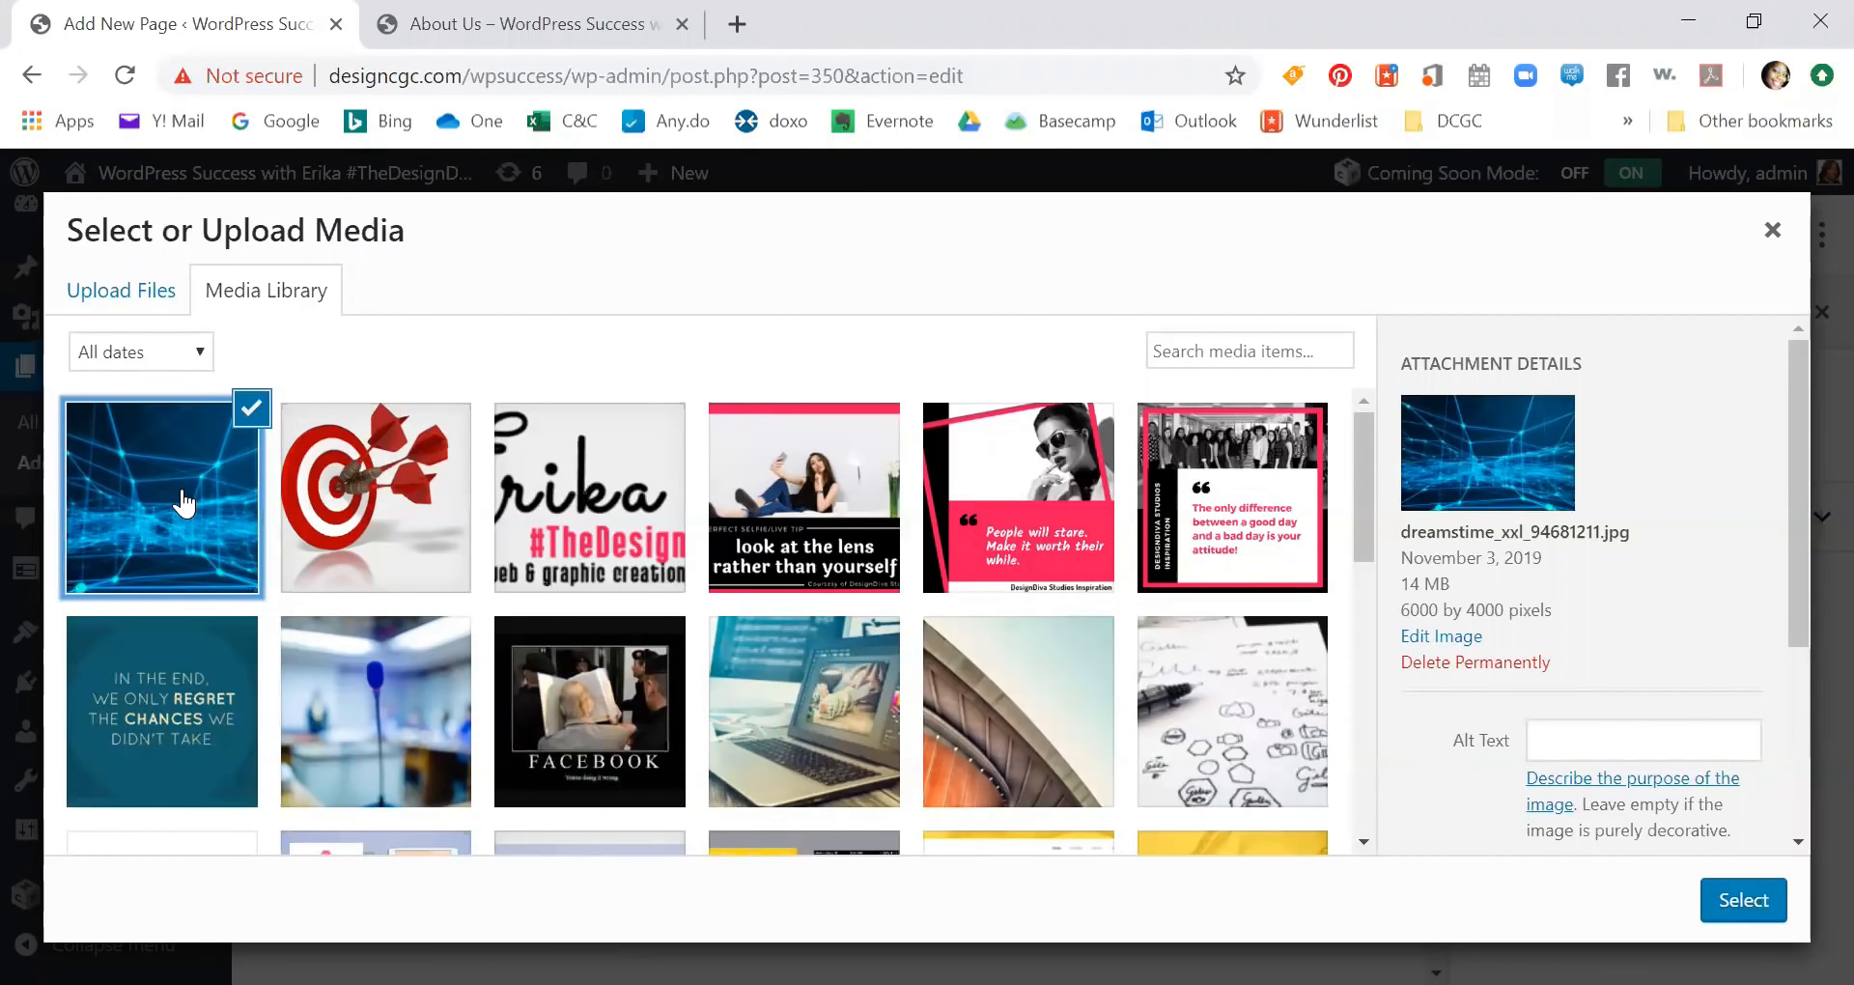
Step: Choose four images in the _graphics folder for a multiple upload and cancel the file selection
left_click(152, 301)
left_click(934, 649)
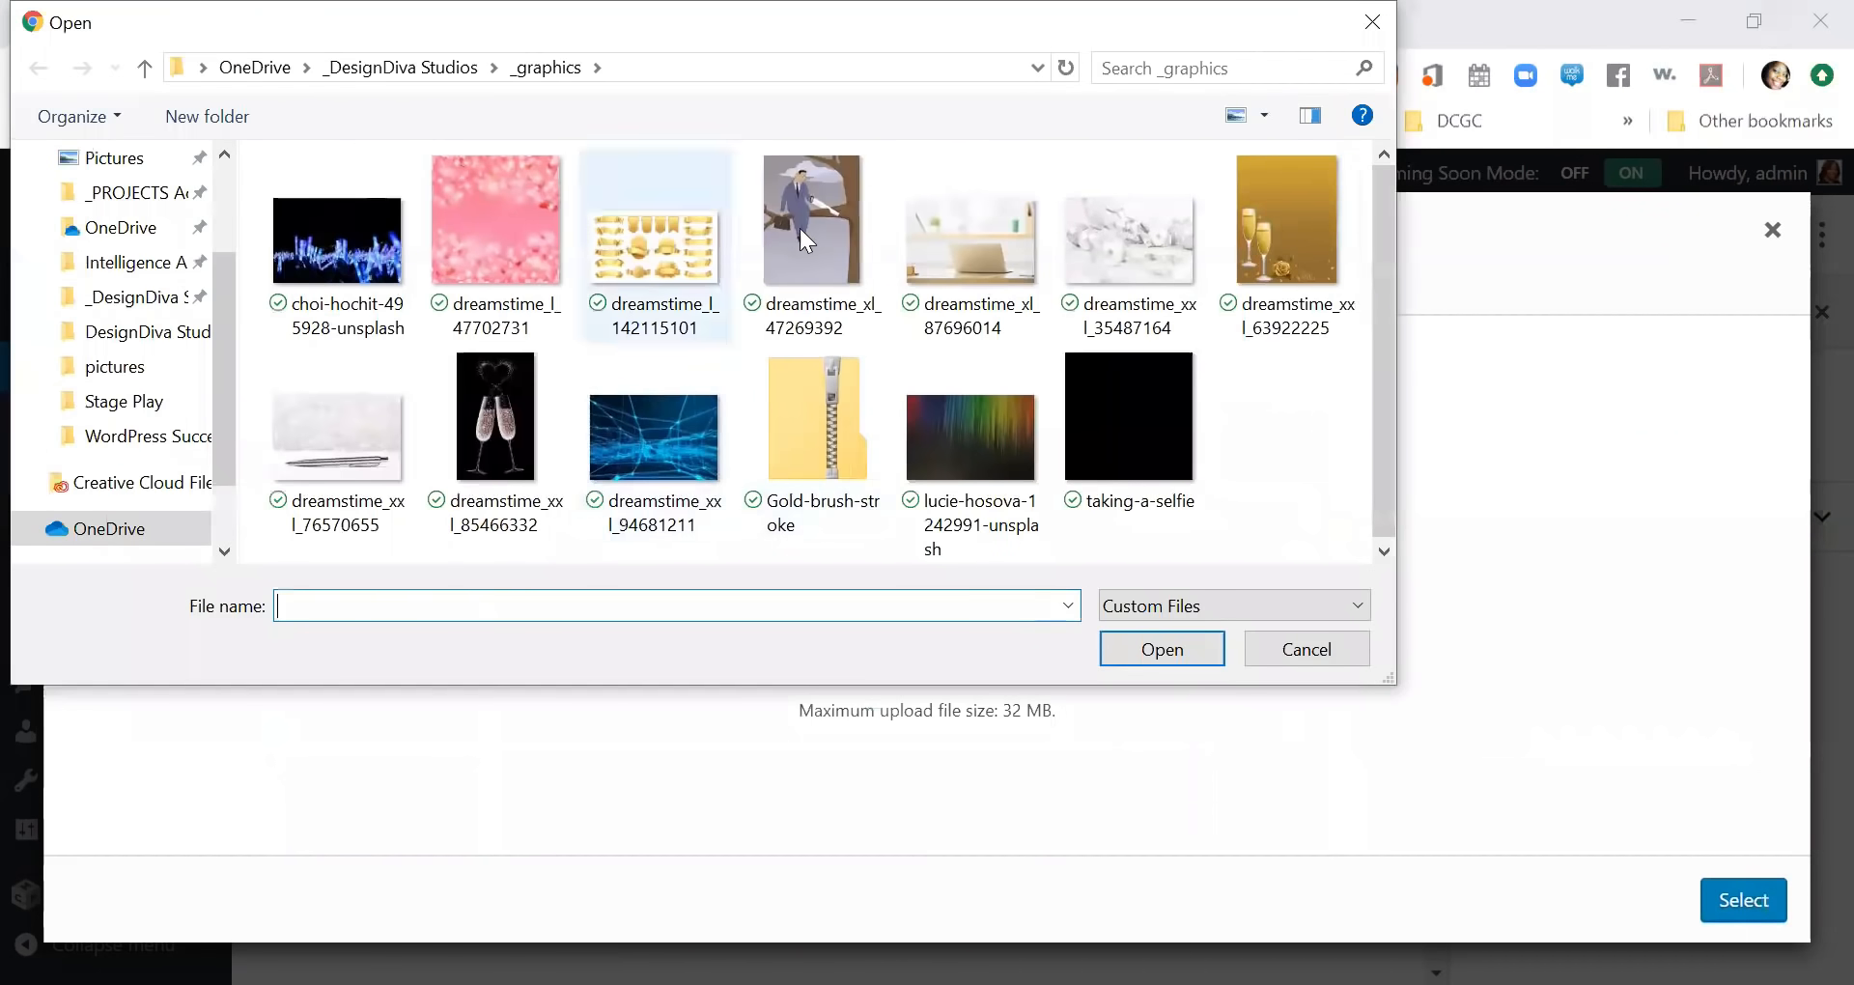
left_click(799, 228)
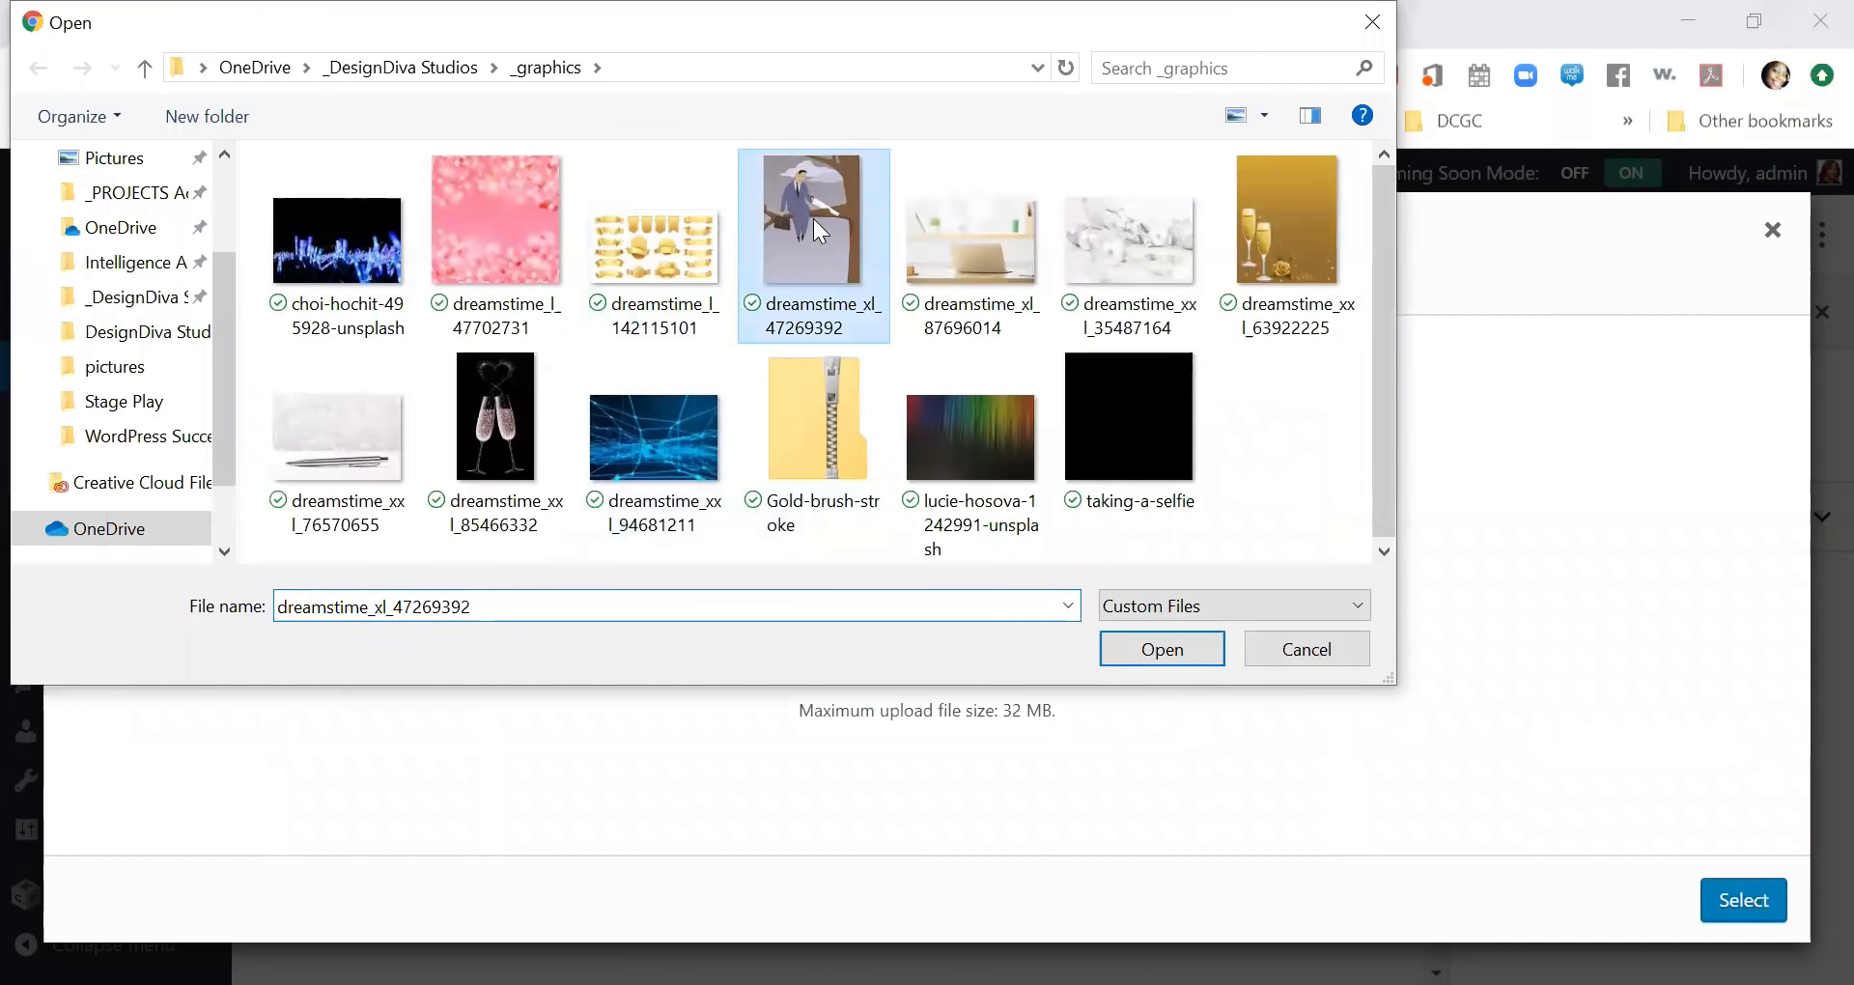
left_click(1147, 251, "ctrl")
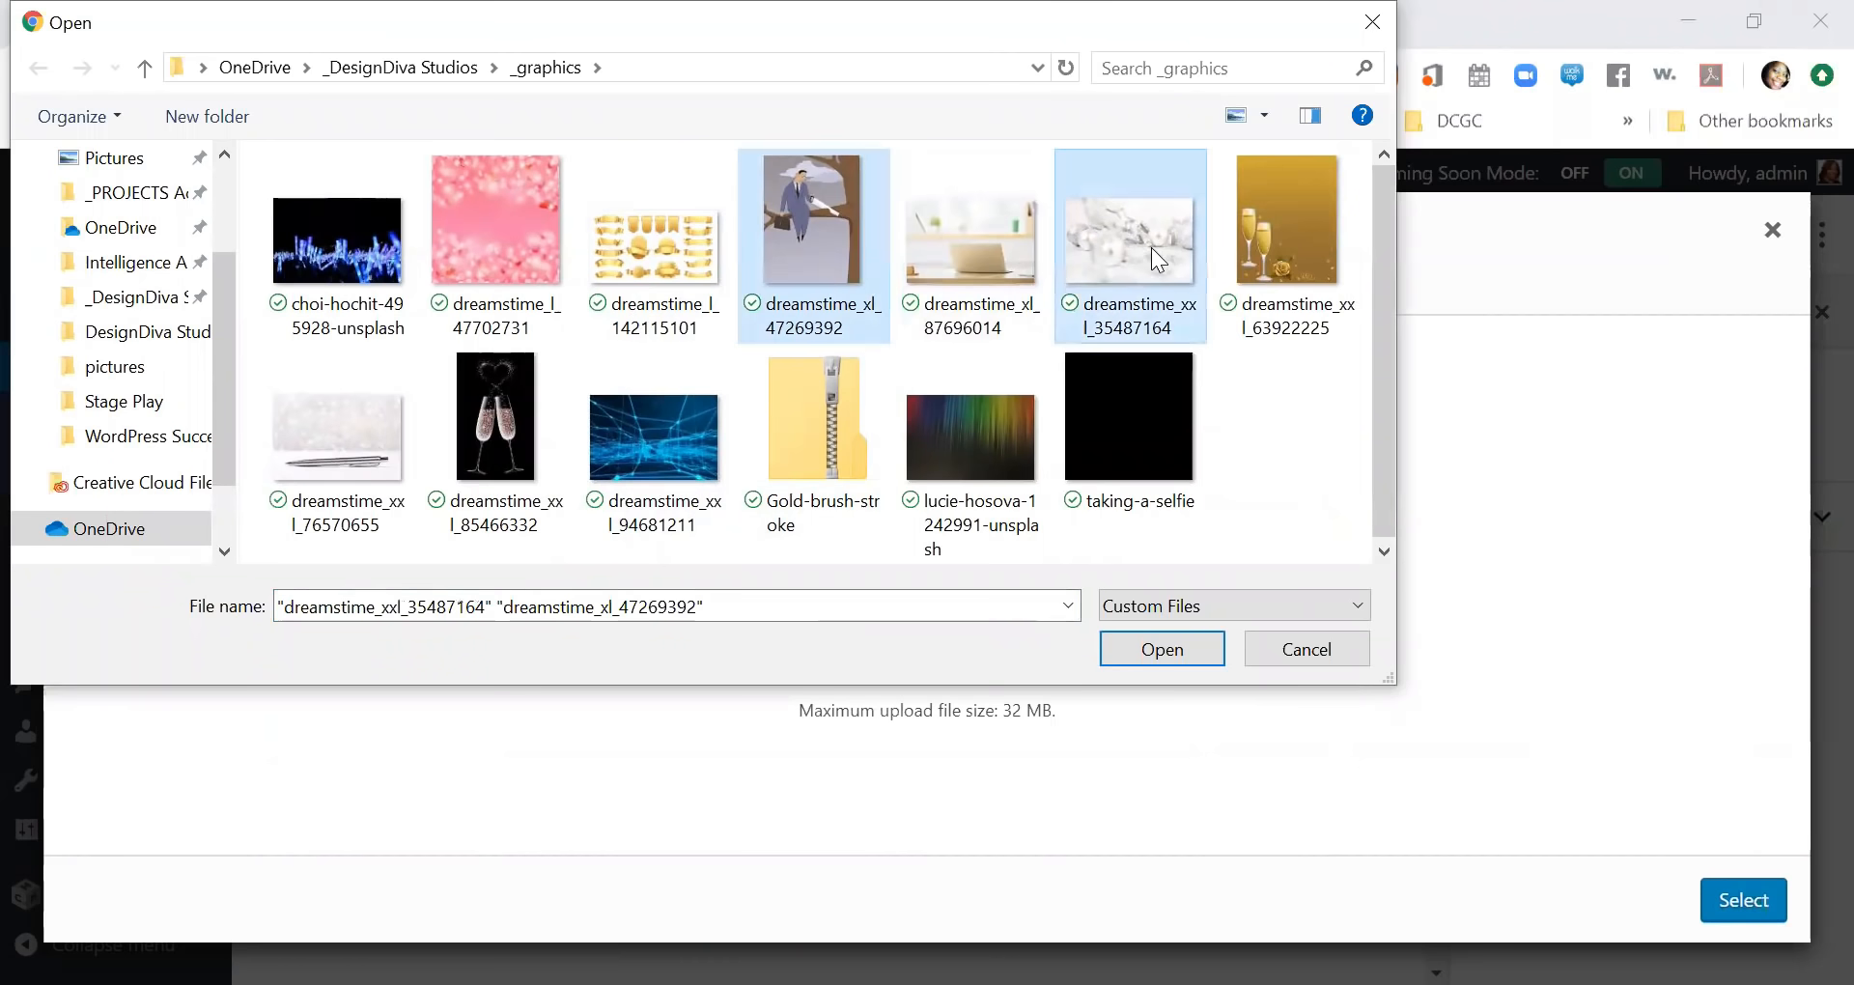
left_click(1224, 284, "ctrl")
left_click(998, 420, "ctrl")
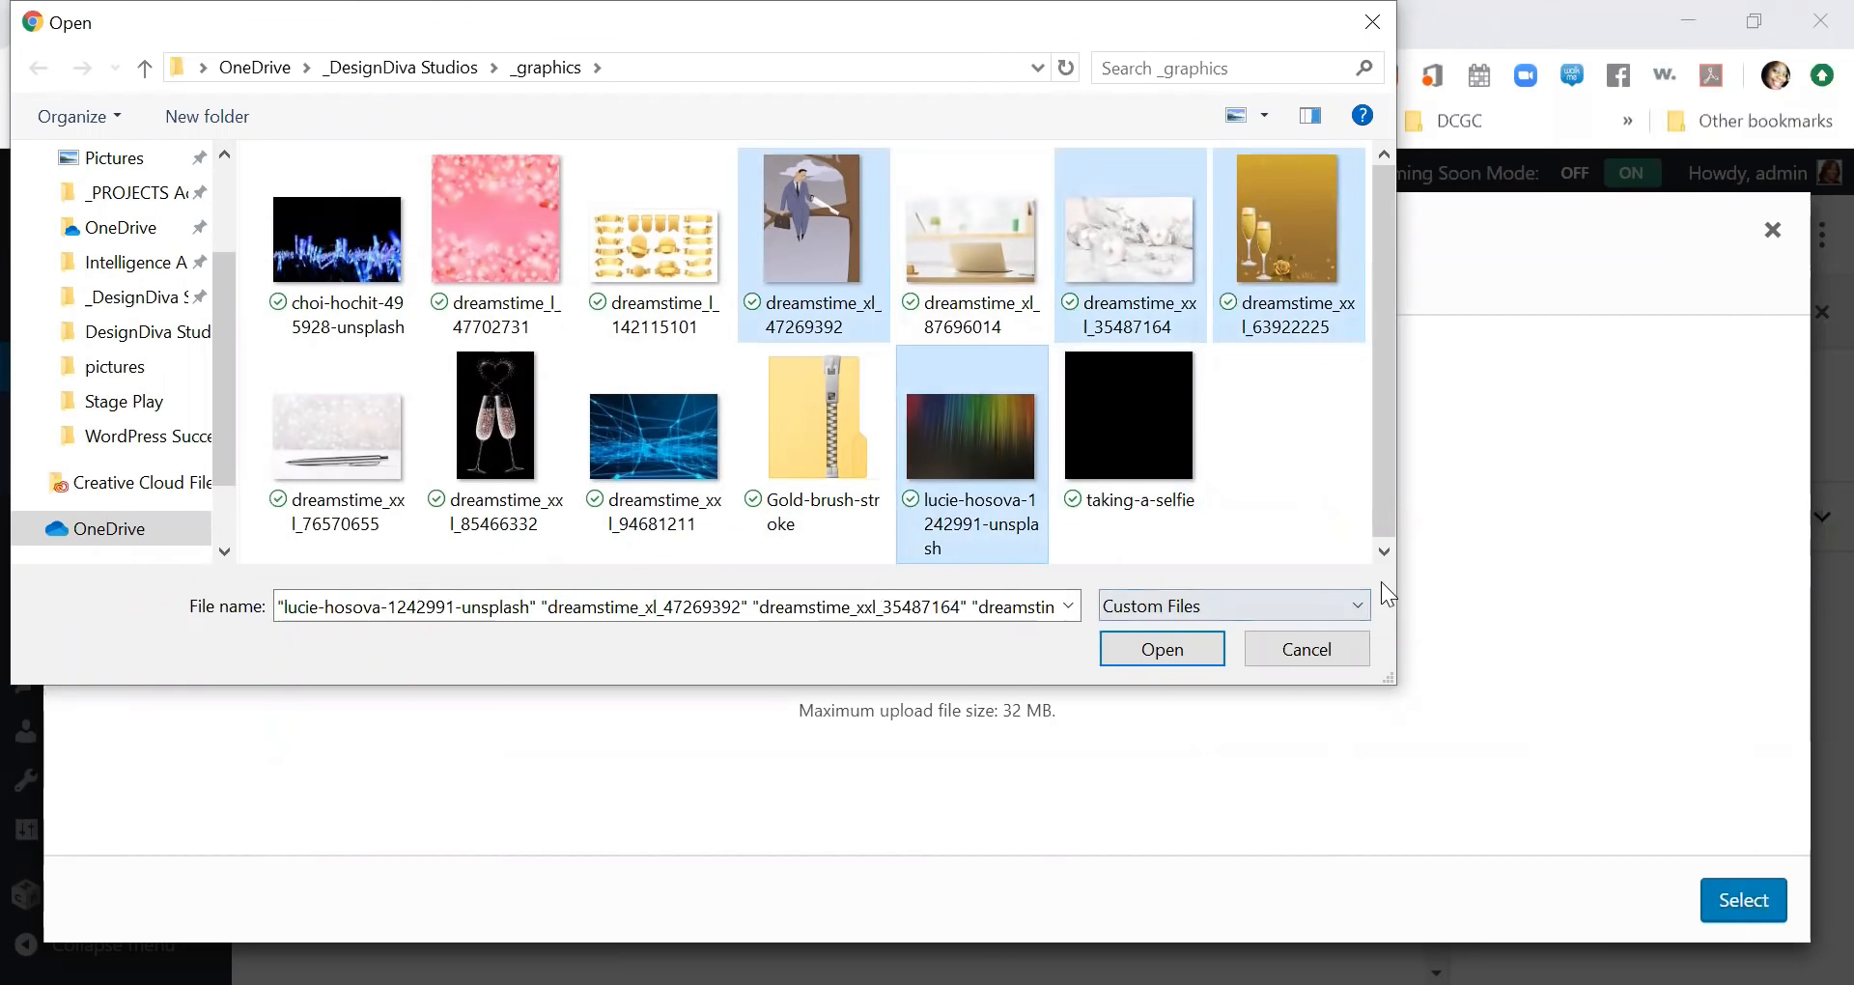
left_click(1315, 647)
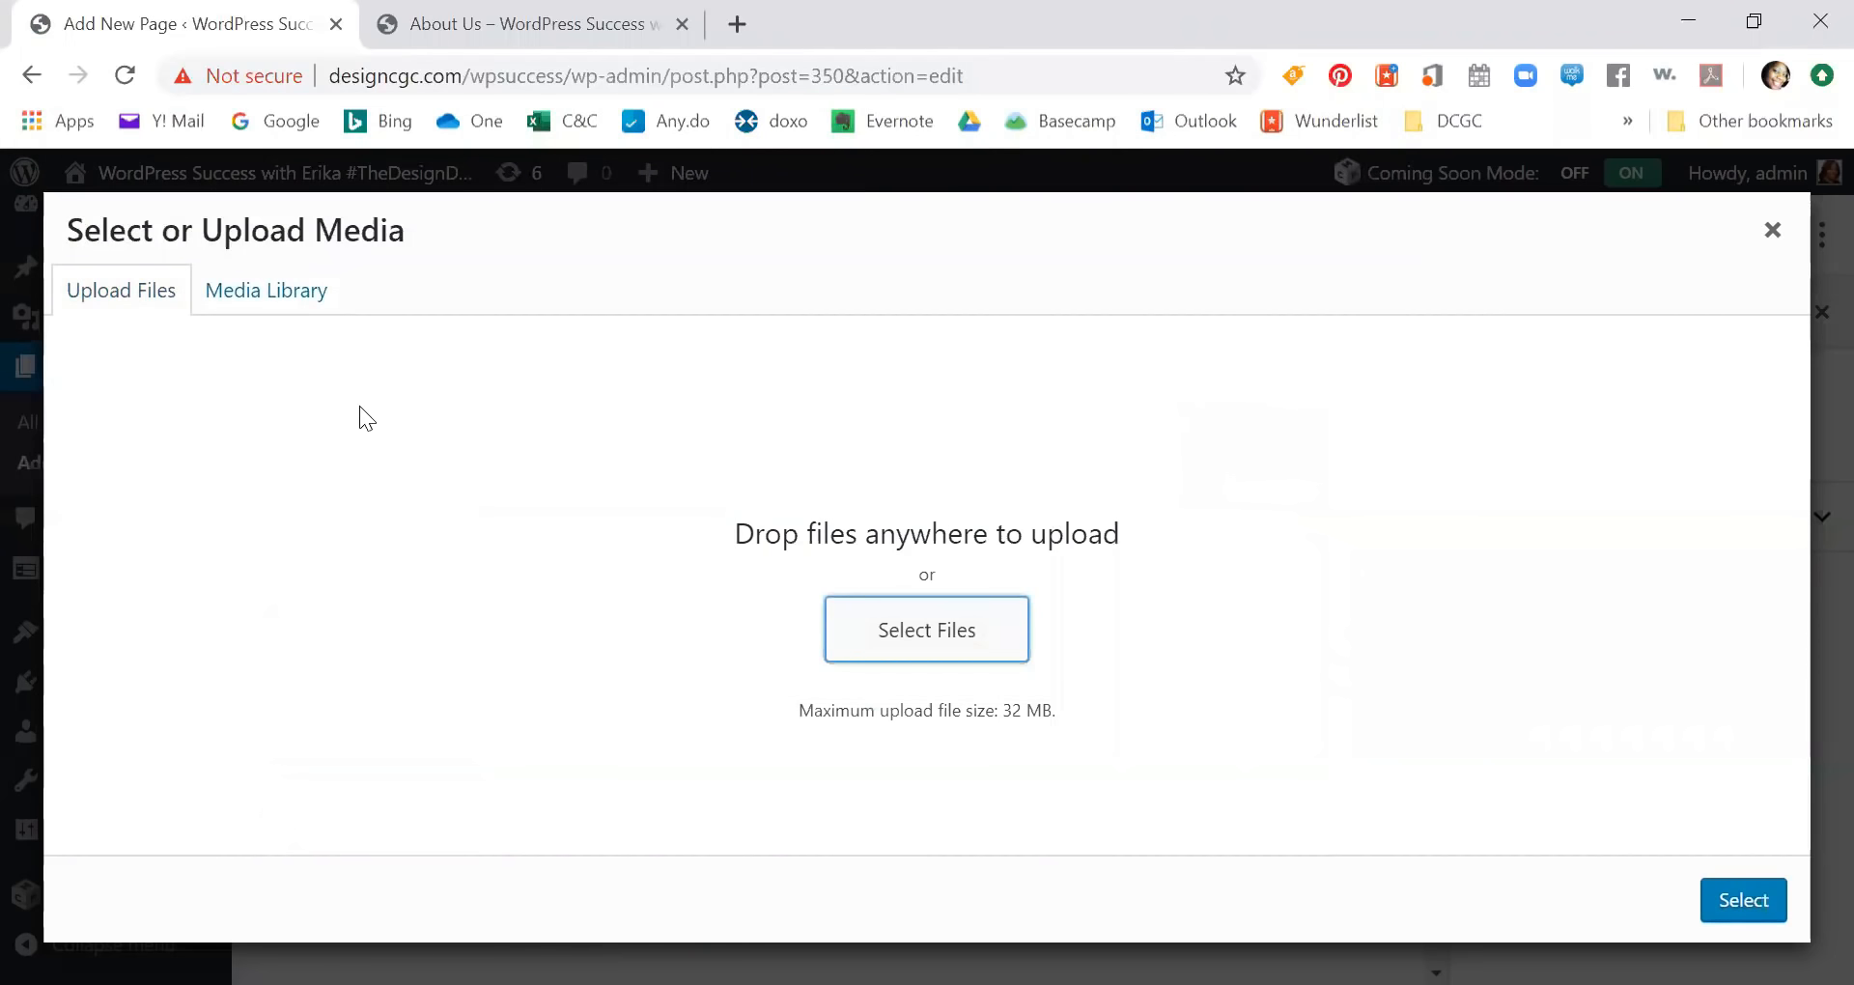
Step: Insert the selected dreamstime_xxl_94681211.jpg from the media library into the Image block and review it on the page
left_click(269, 295)
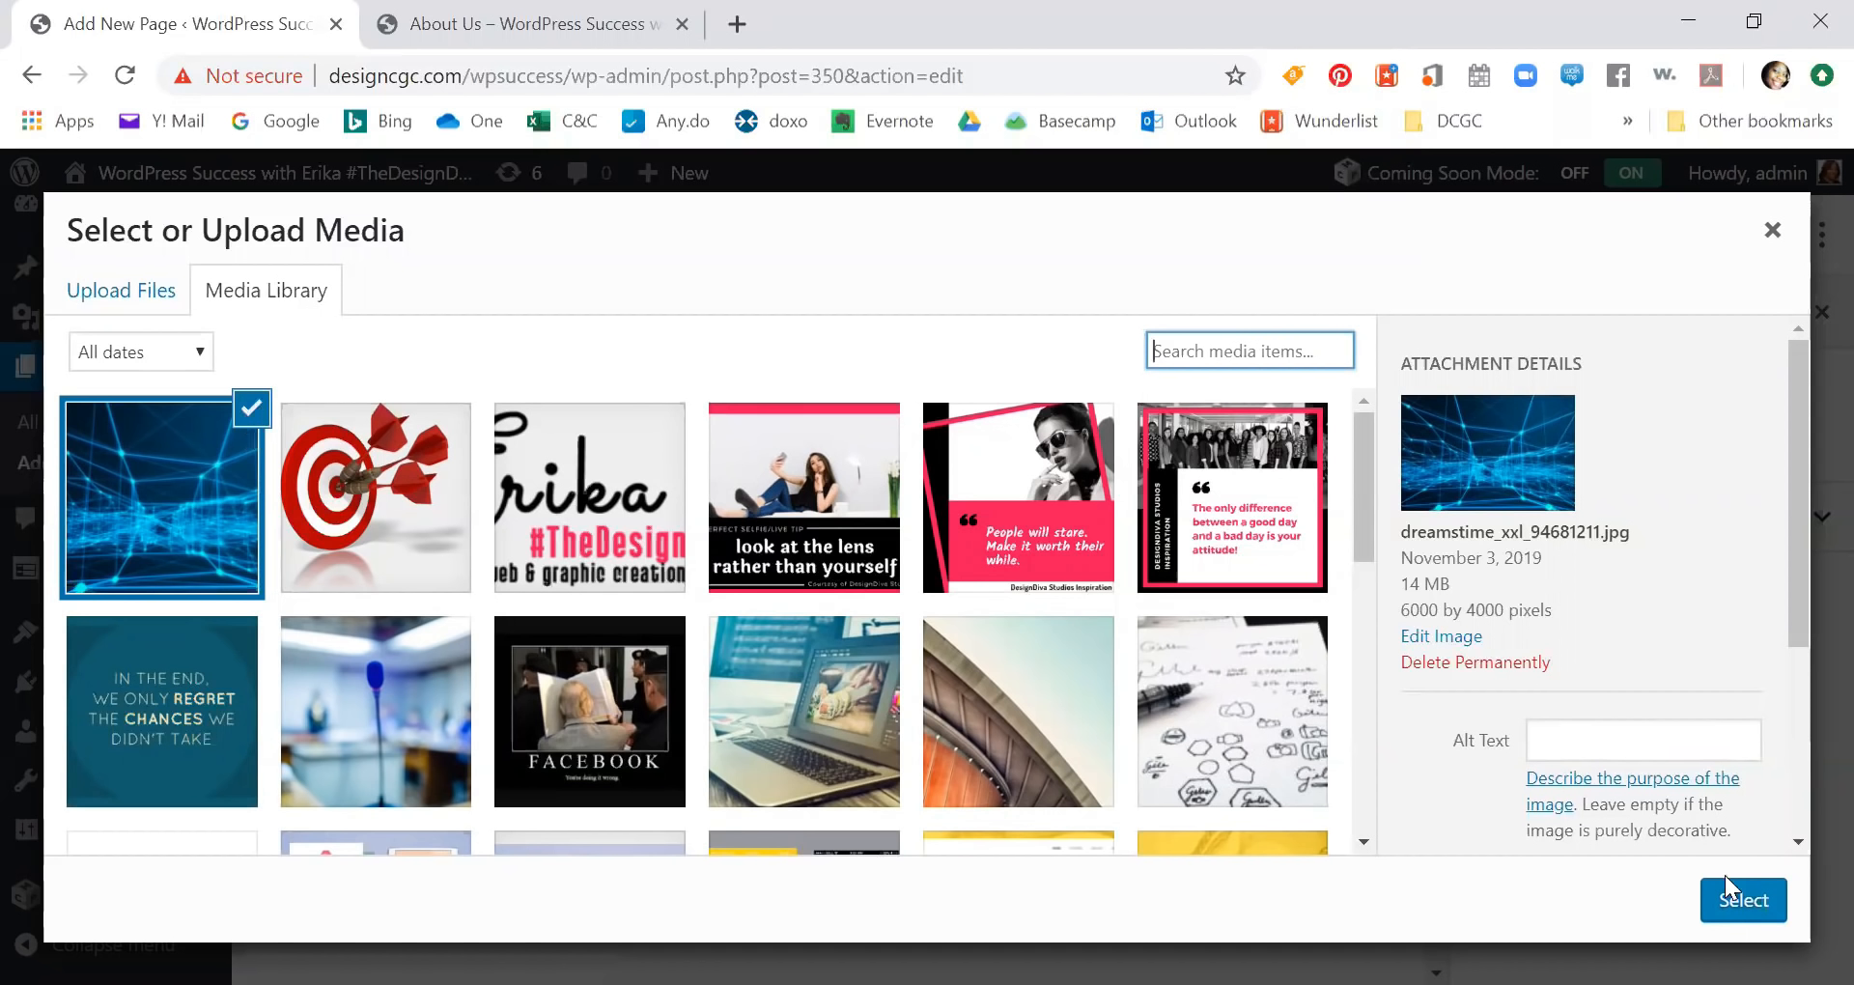
left_click(1742, 903)
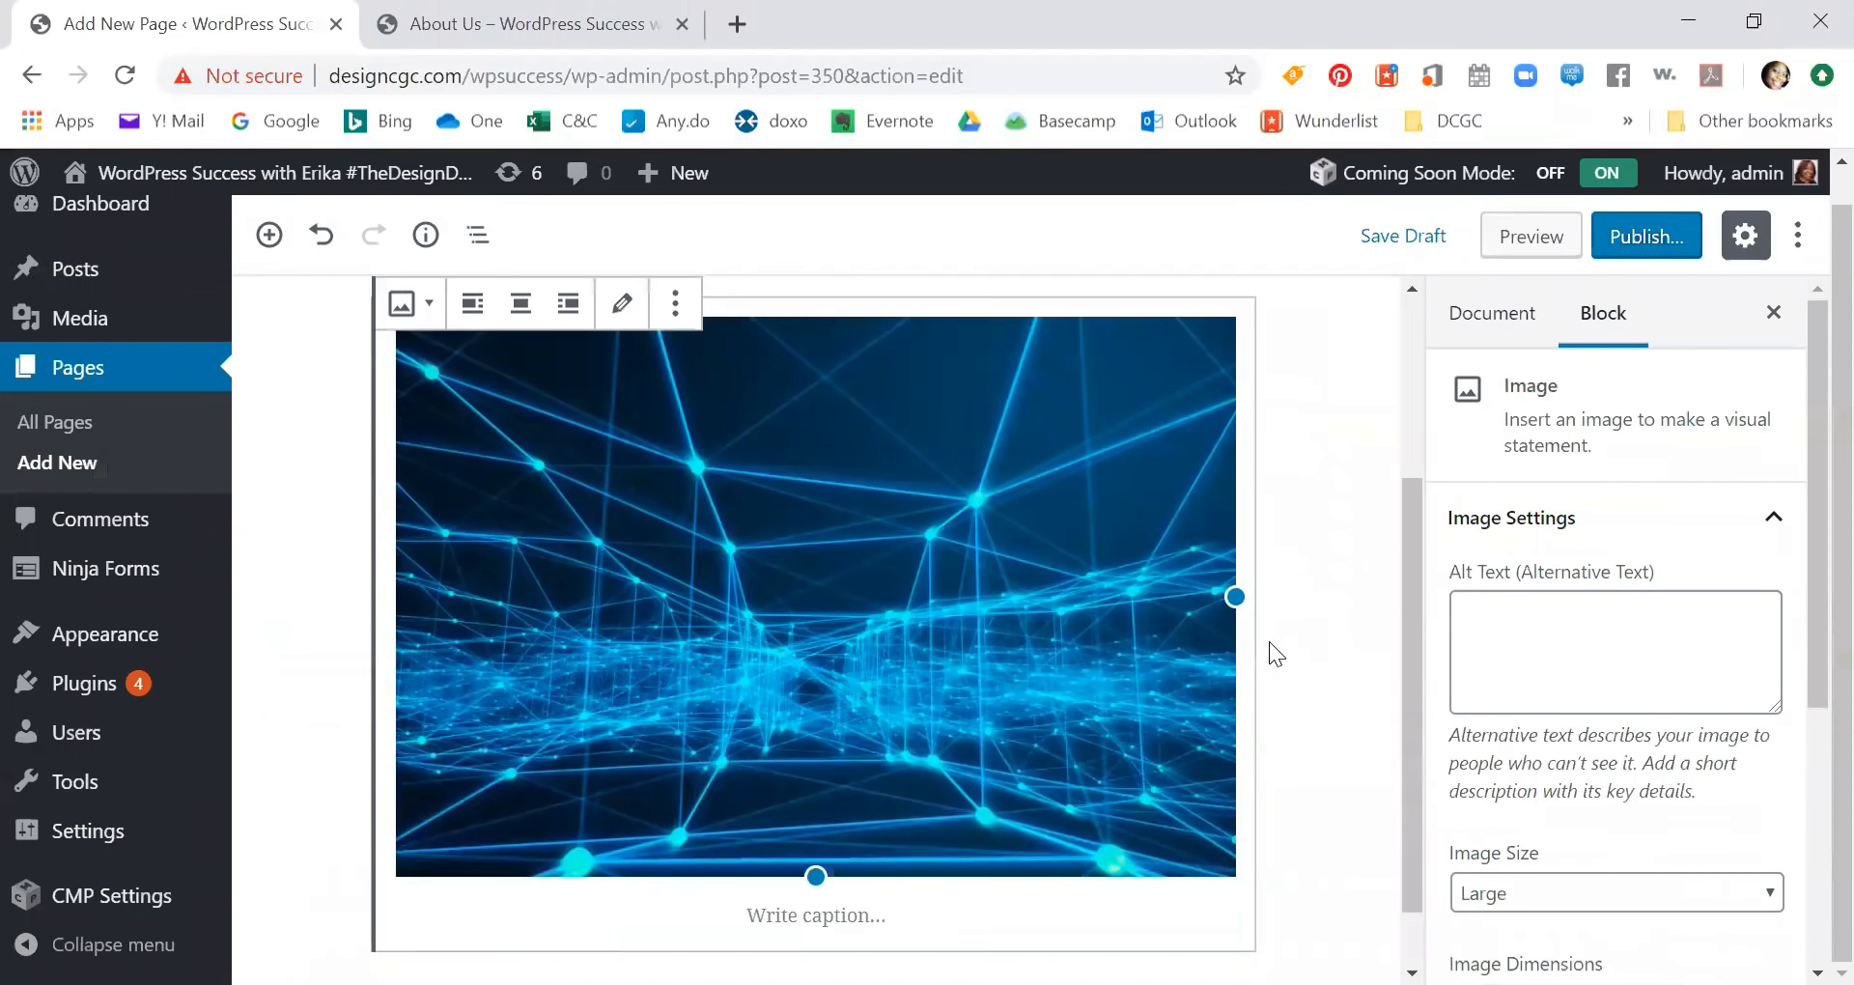
scroll(1110, 556, "down", 1)
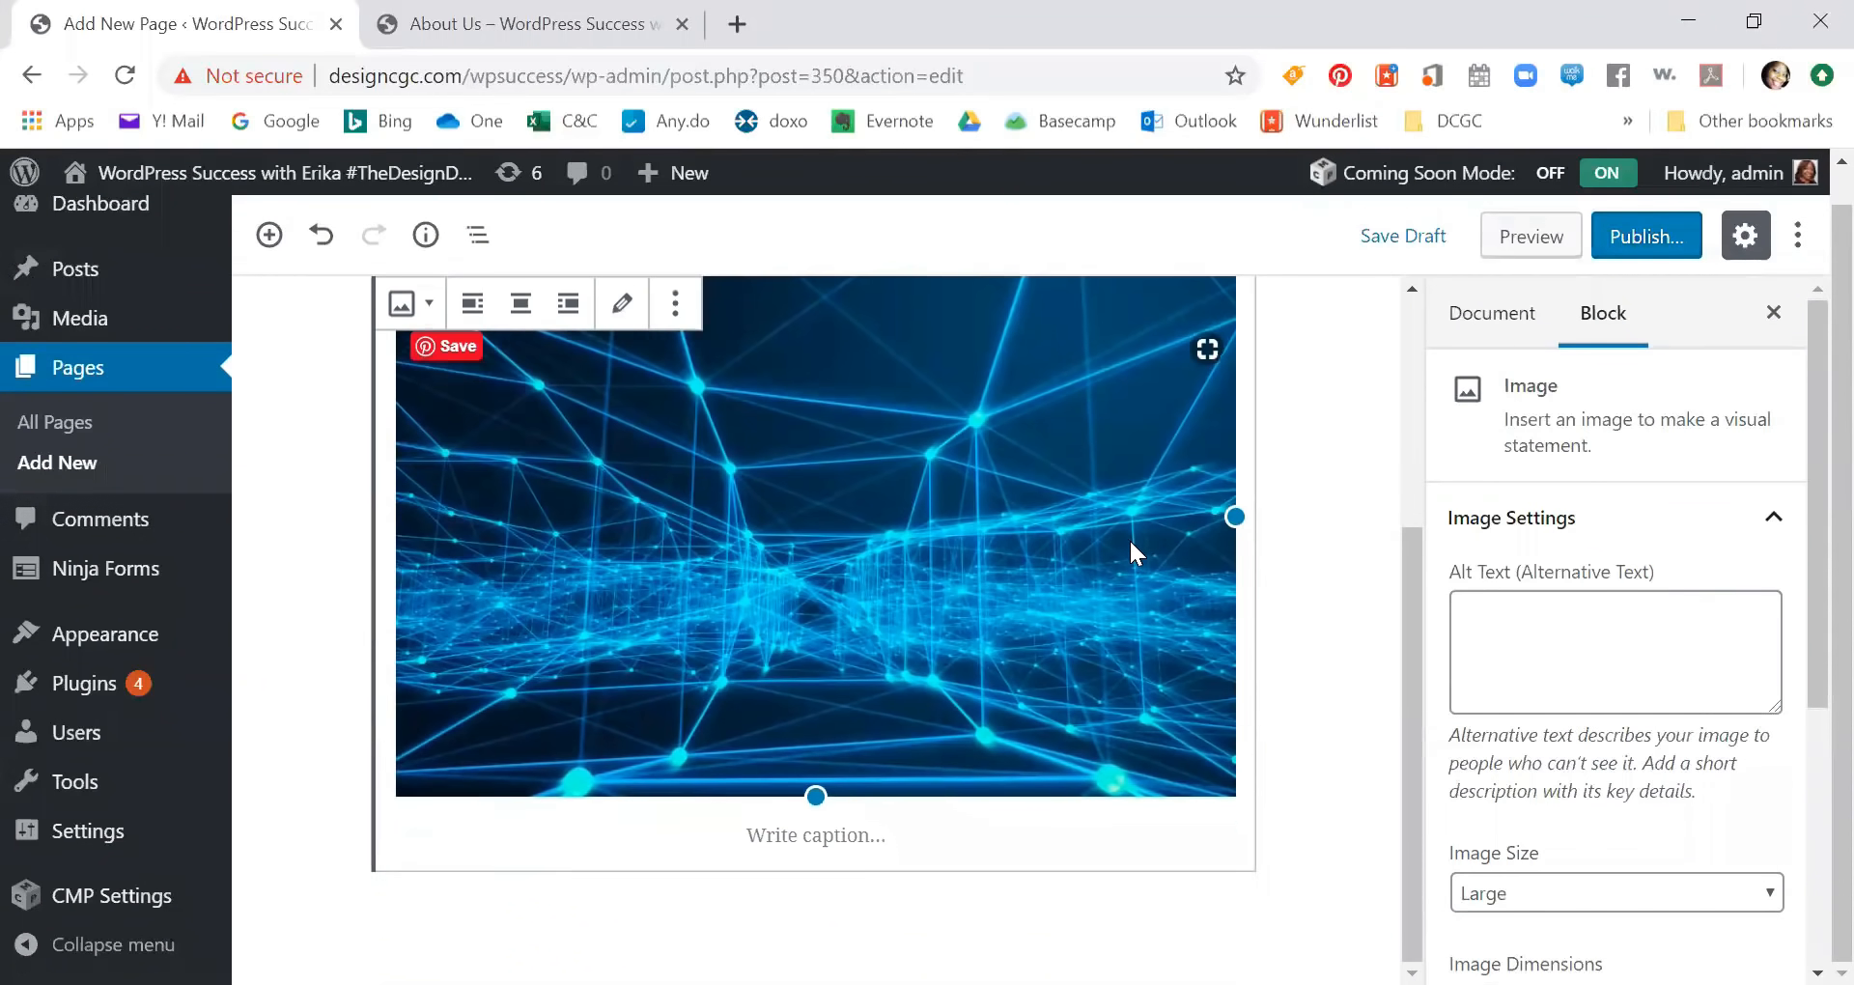
scroll(1125, 550, "up", 3)
scroll(1118, 555, "down", 3)
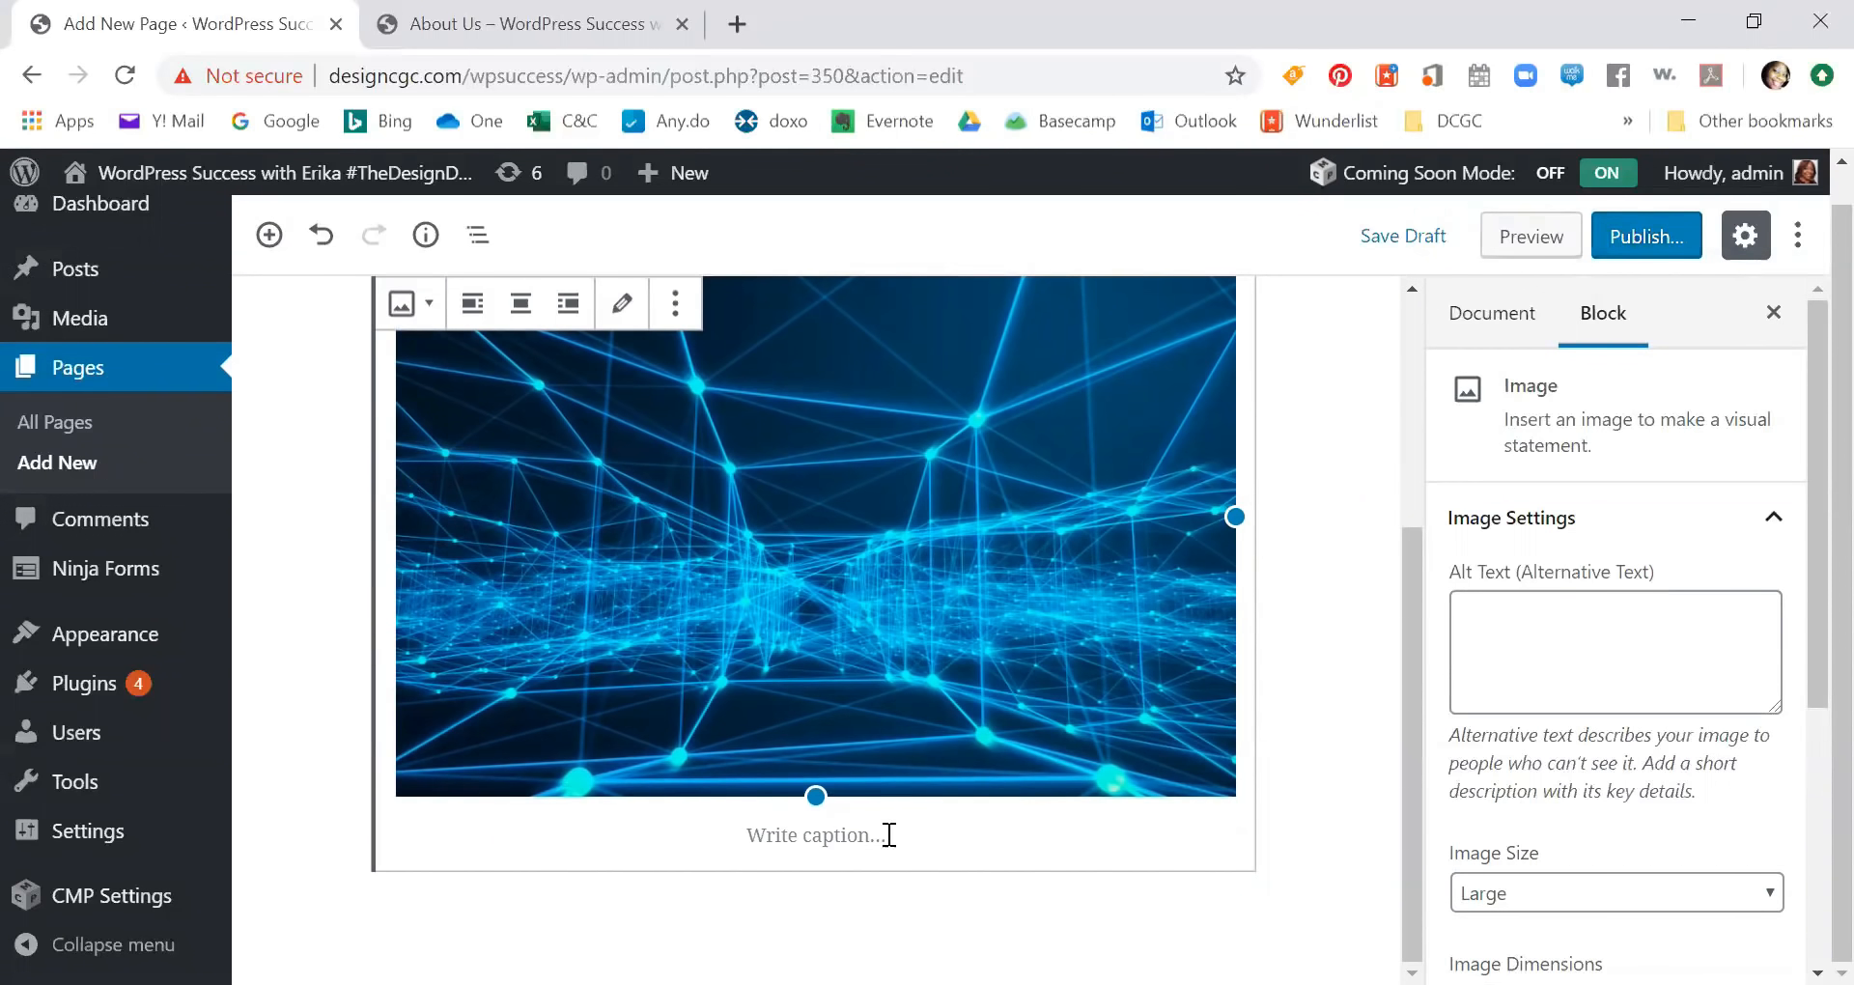
scroll(1069, 721, "up", 3)
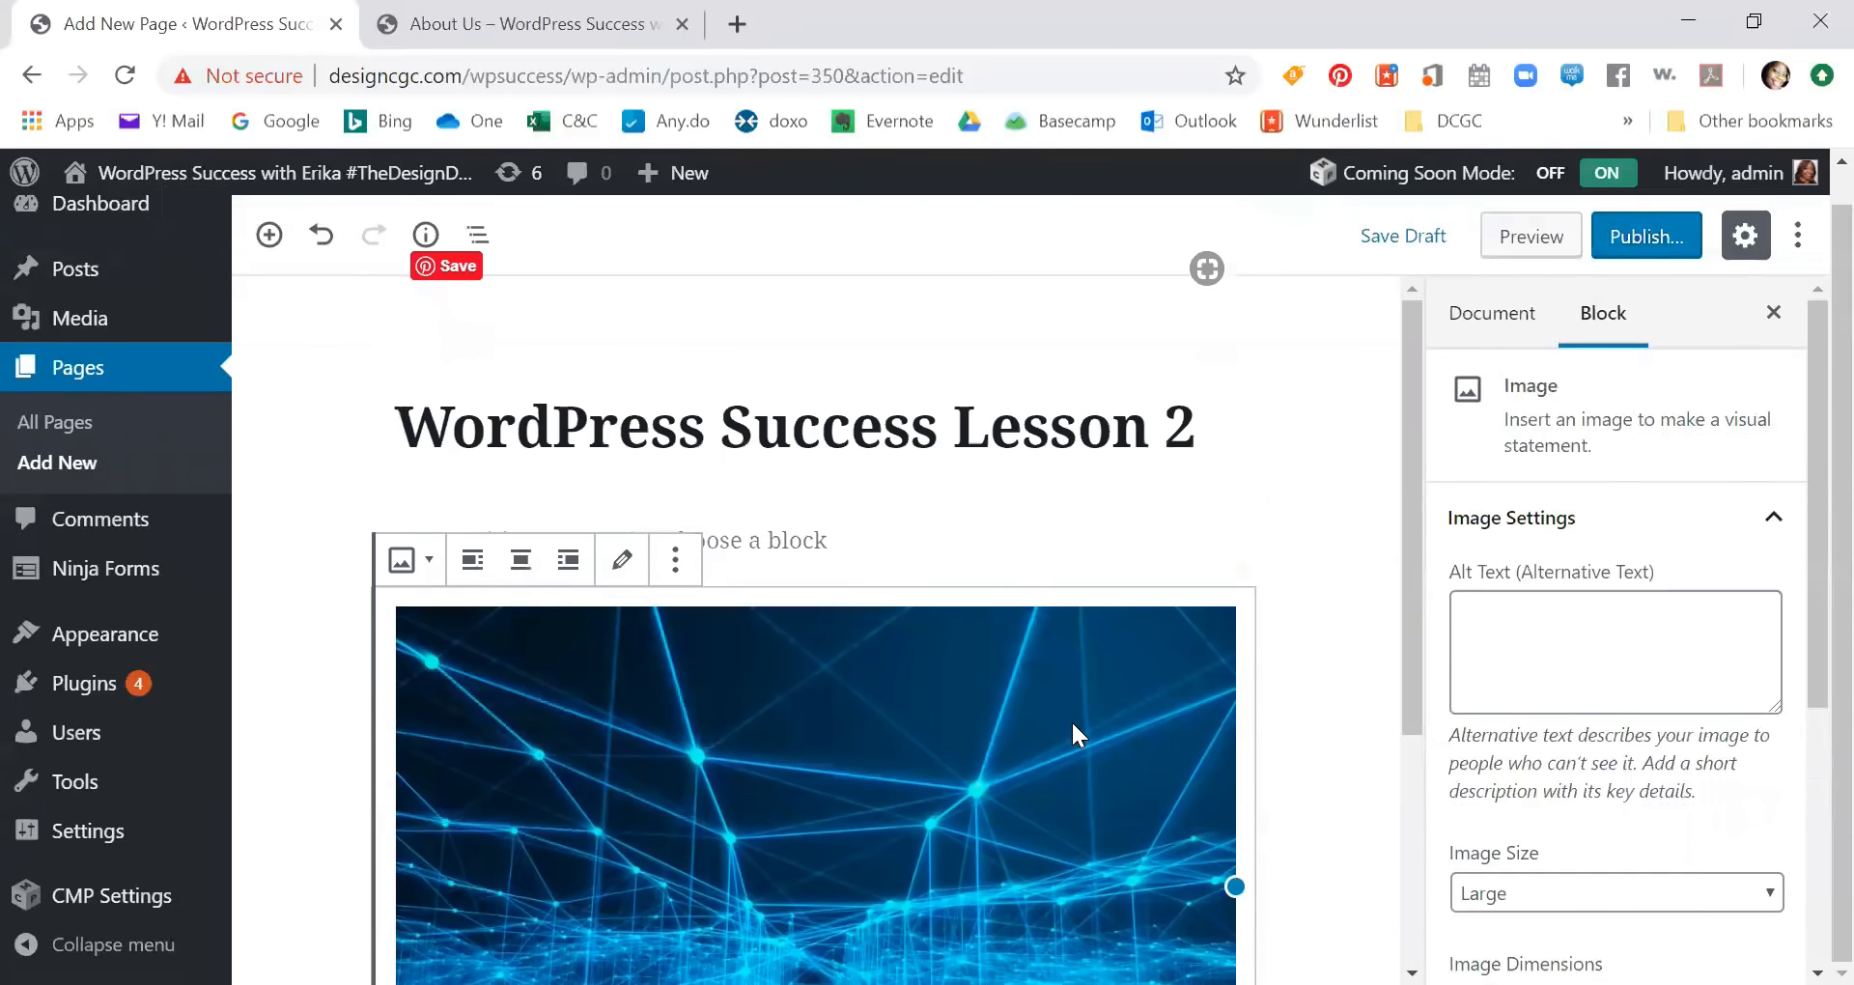
scroll(352, 579, "down", 2)
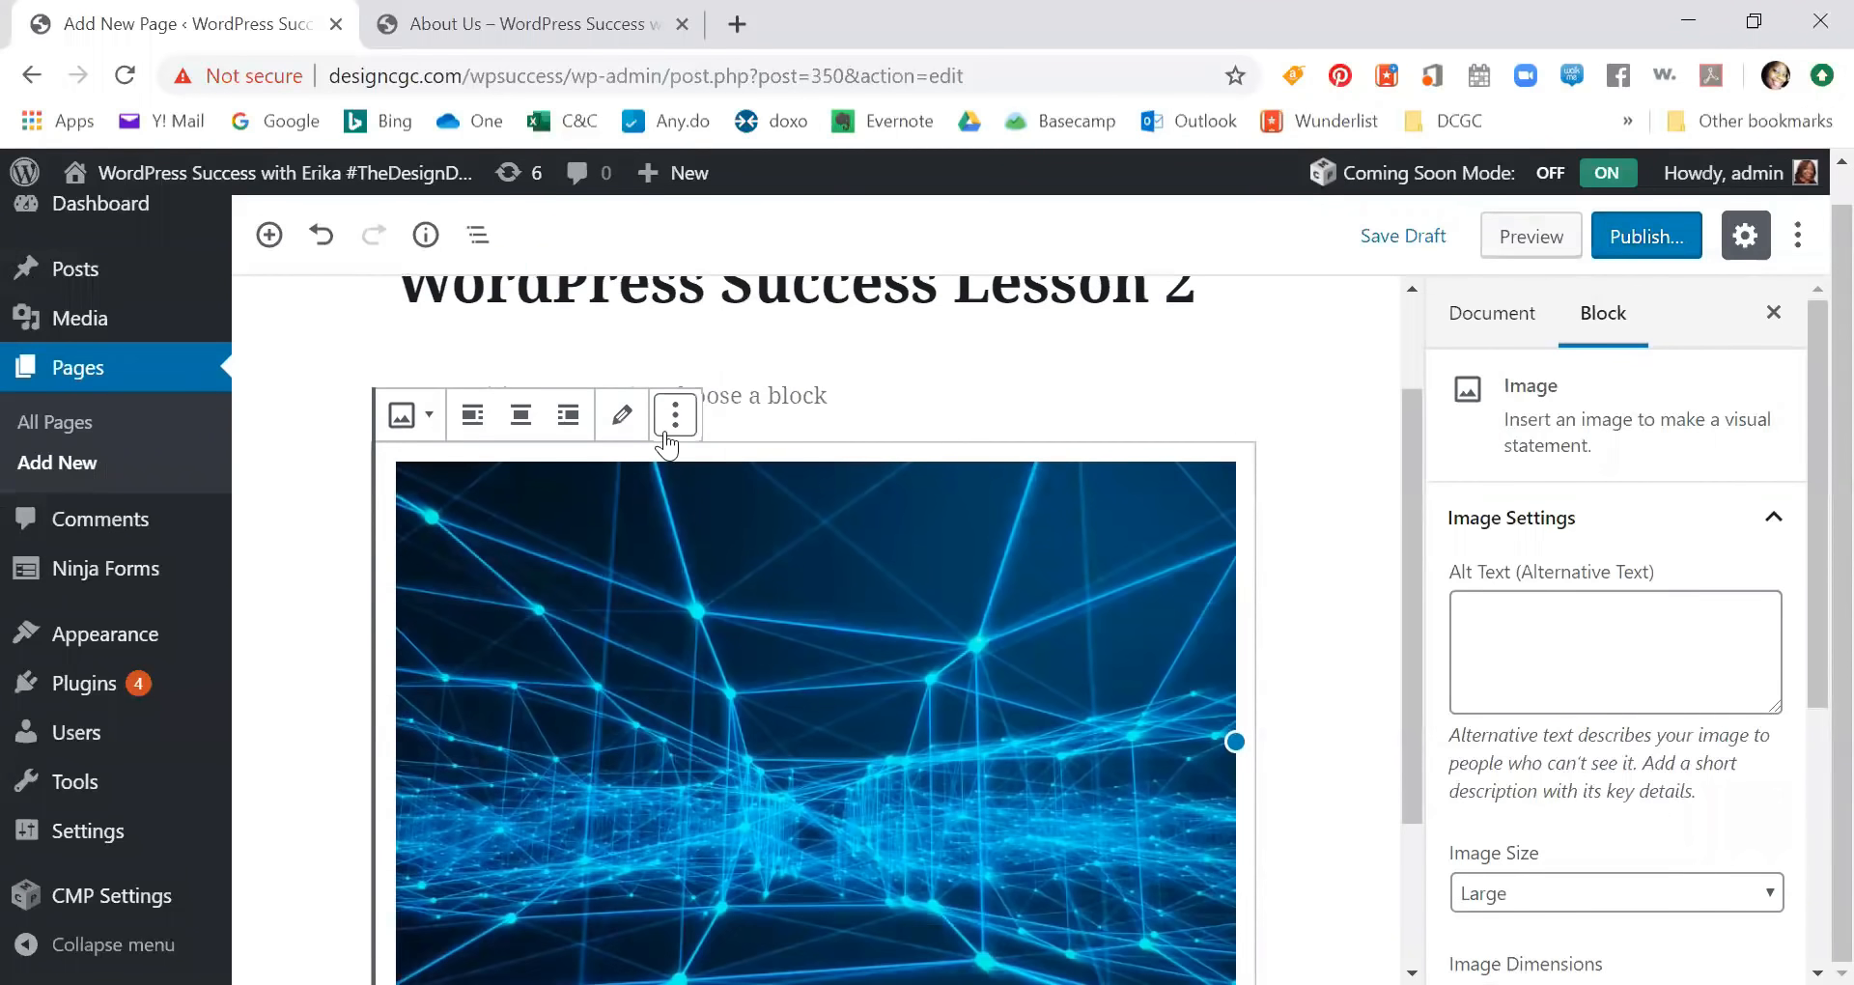
scroll(525, 496, "down", 2)
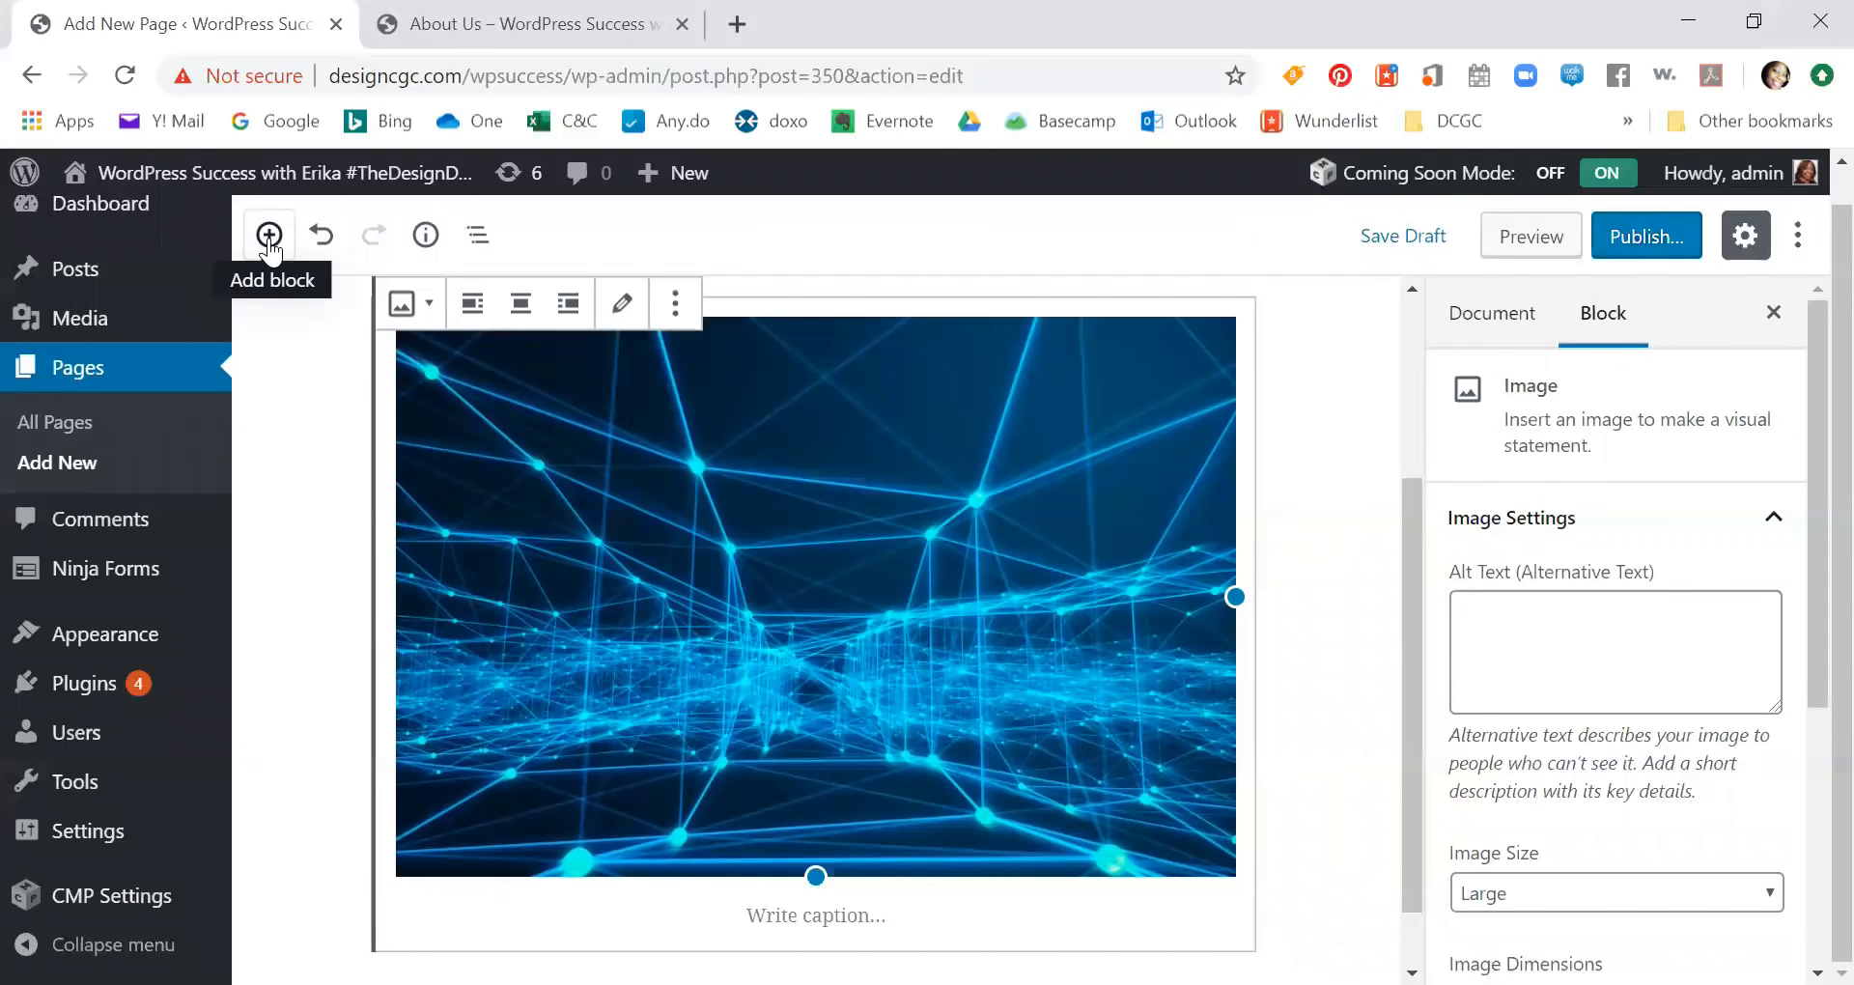
Step: Paste the copied text "This is where you come to access everything…" into a new block below the image and start a paragraph after it
scroll(415, 531, "down", 1)
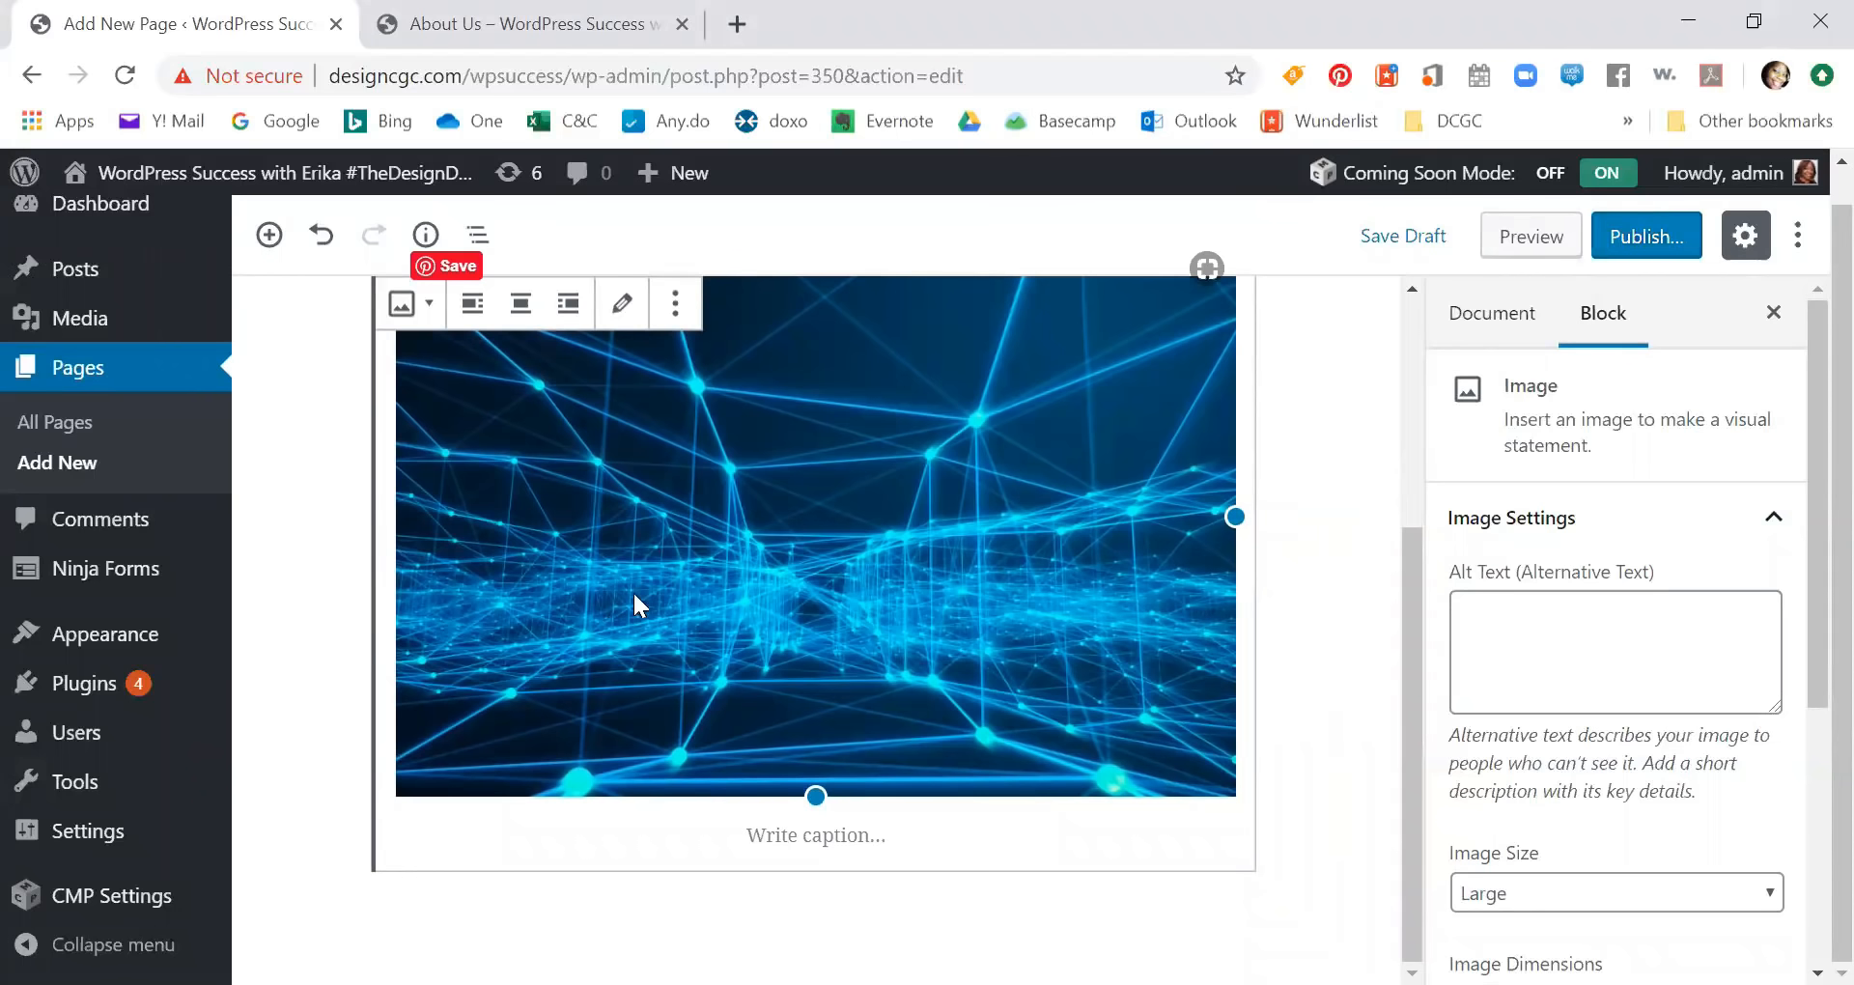
mouse_move(768, 907)
mouse_move(332, 922)
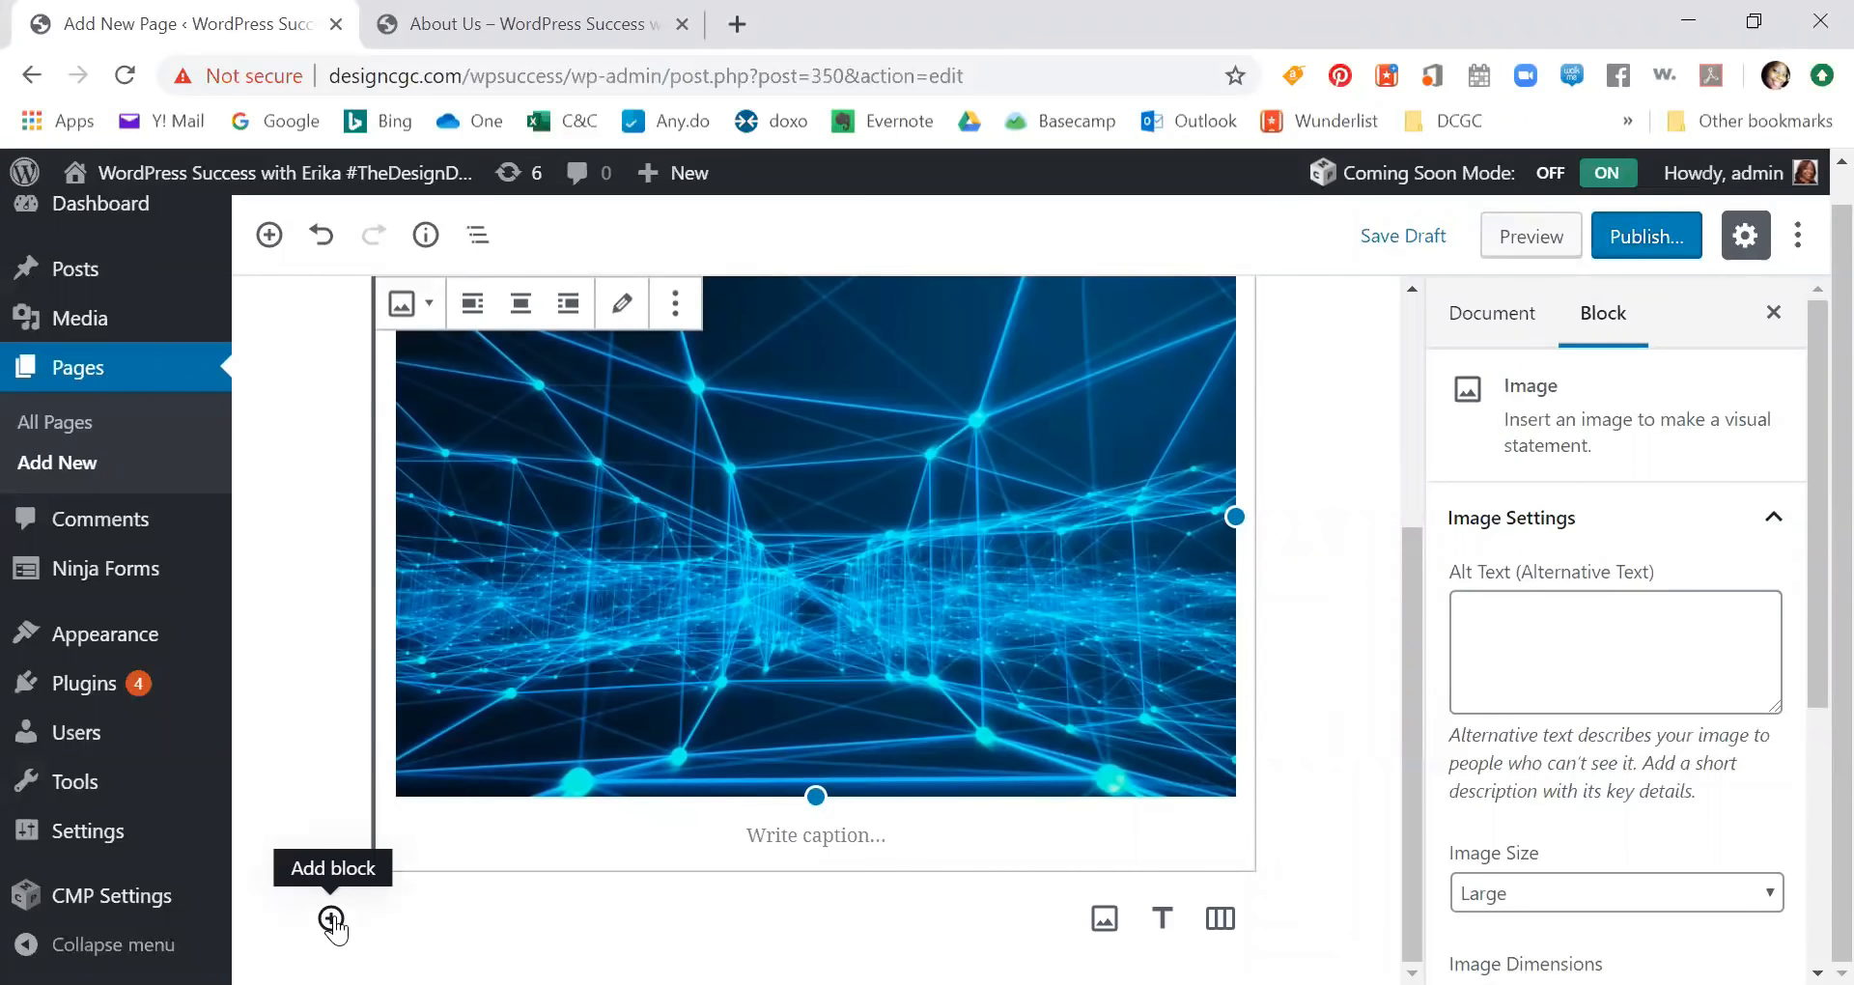
left_click(331, 918)
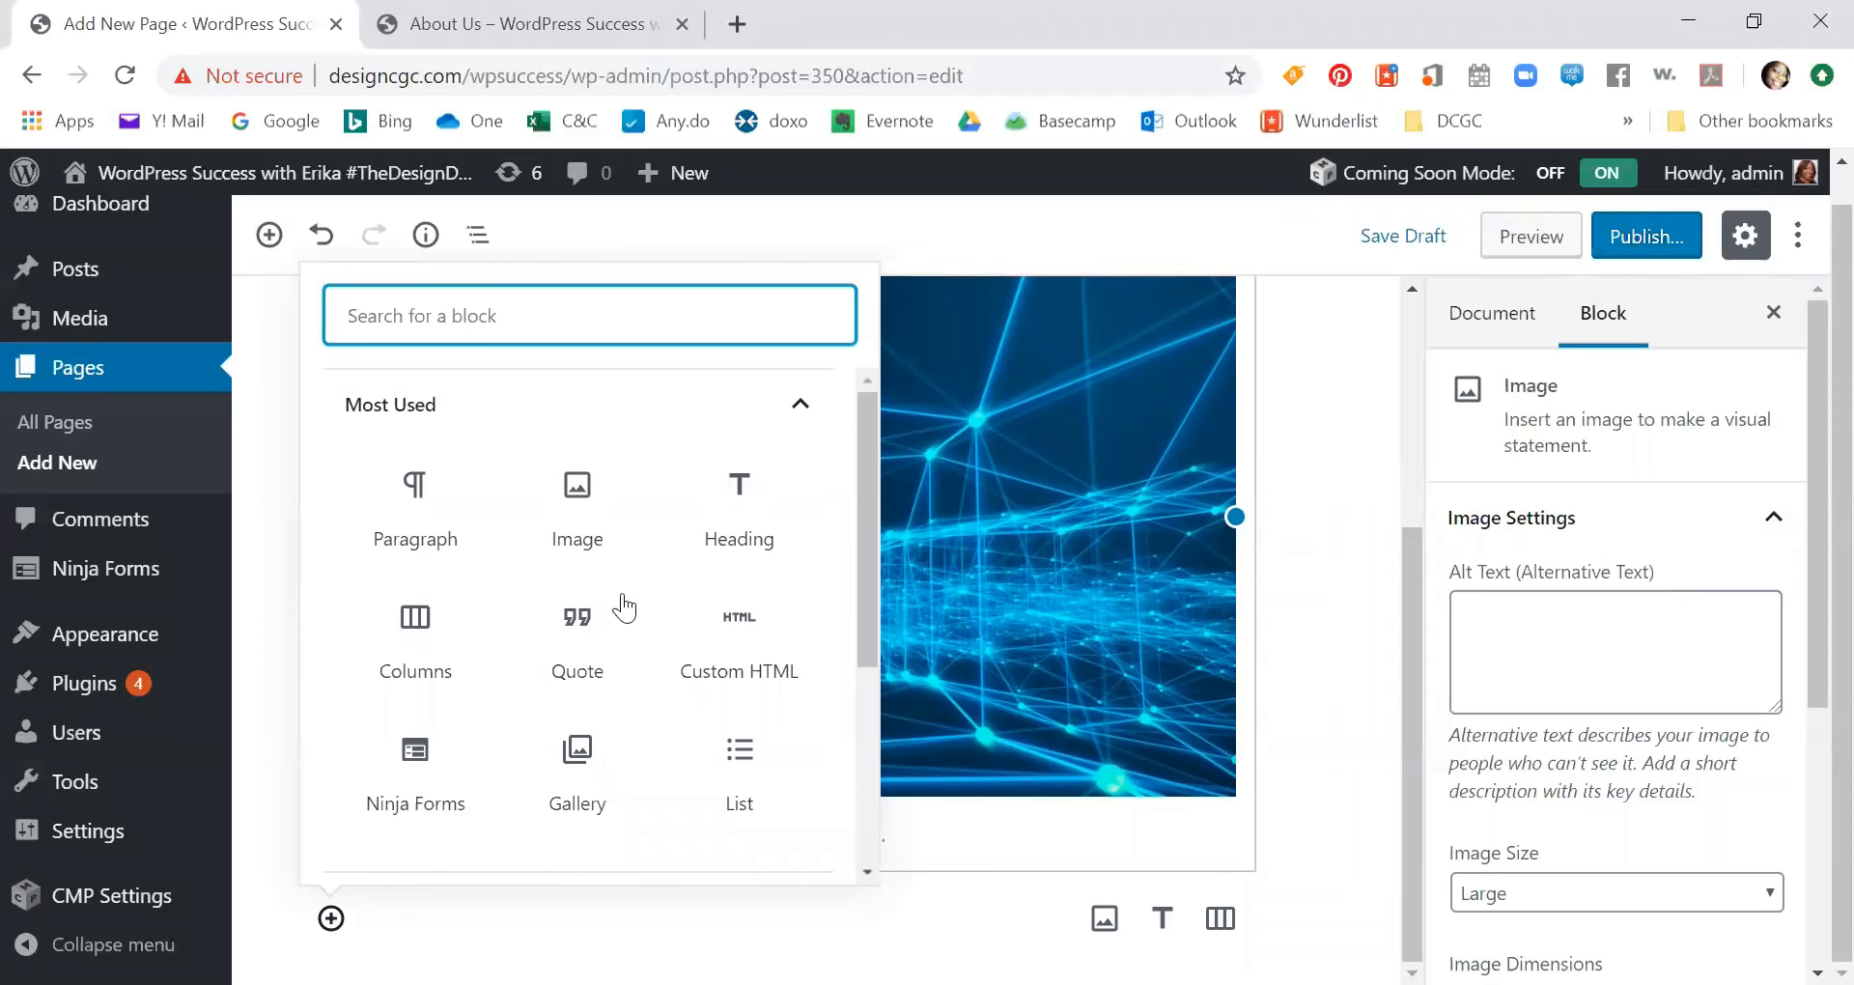
left_click(418, 530)
key("ctrl+v")
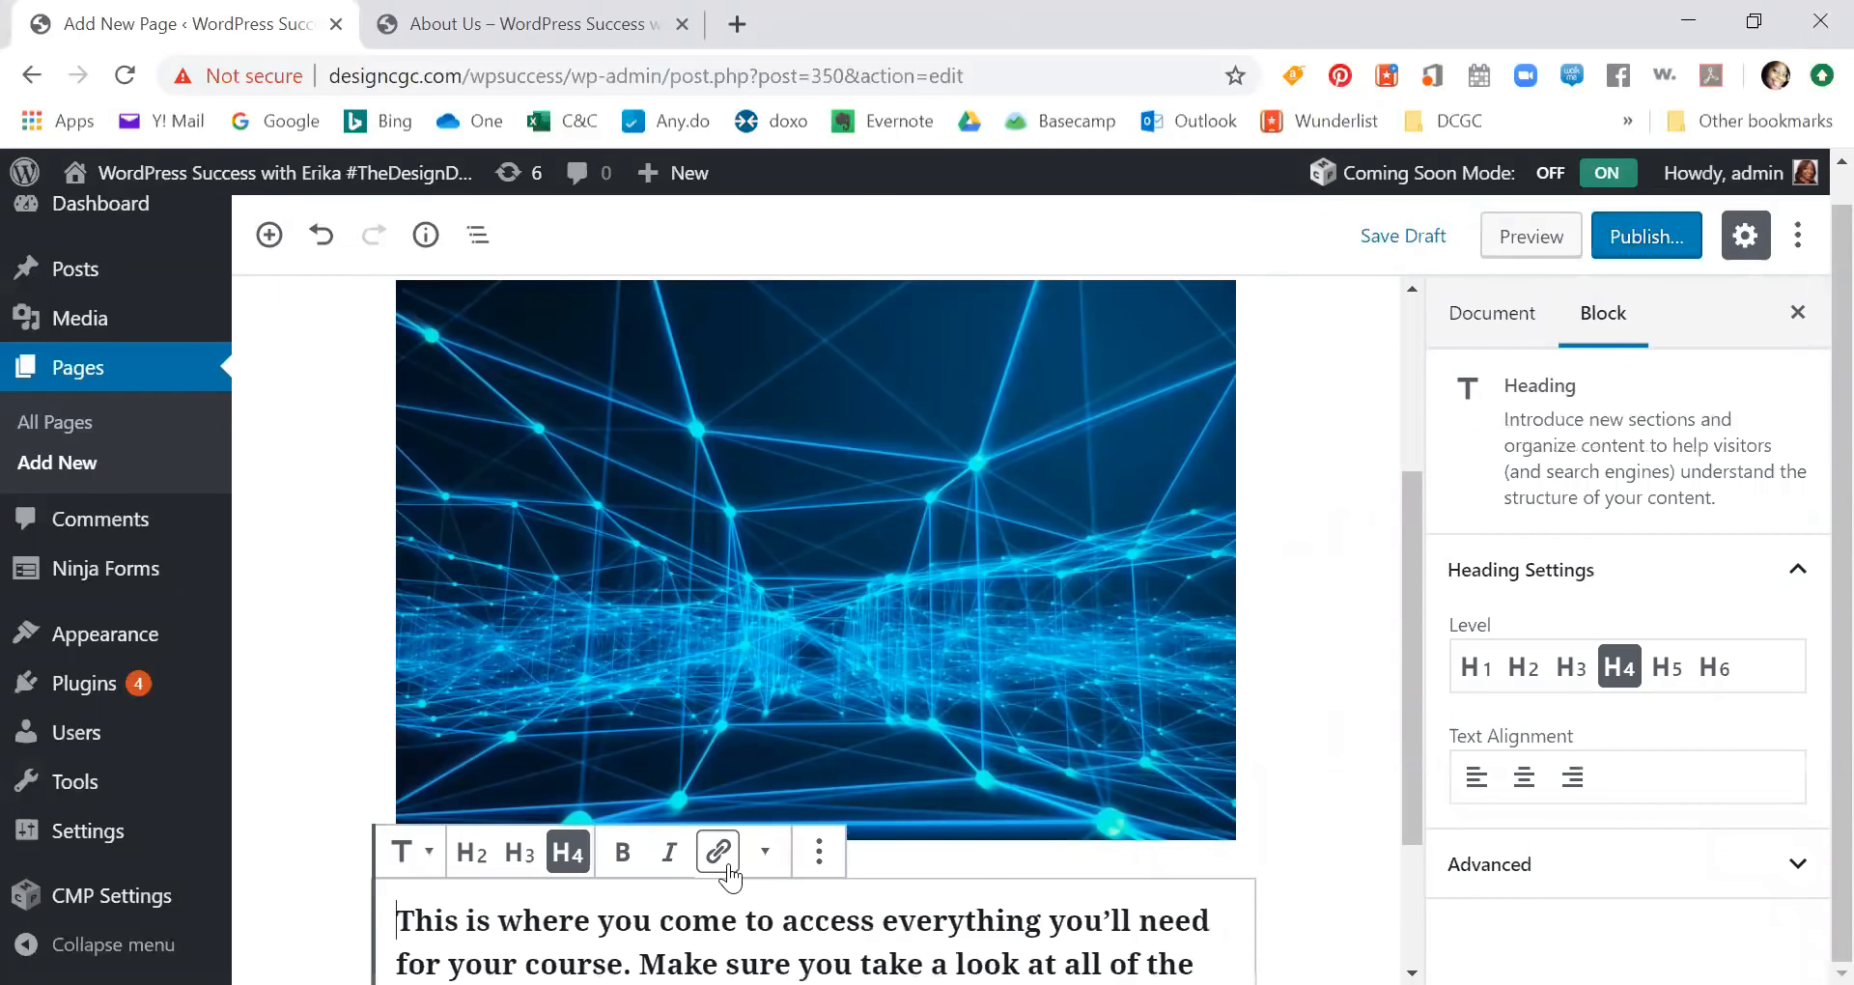
scroll(855, 629, "down", 1)
scroll(856, 630, "down", 2)
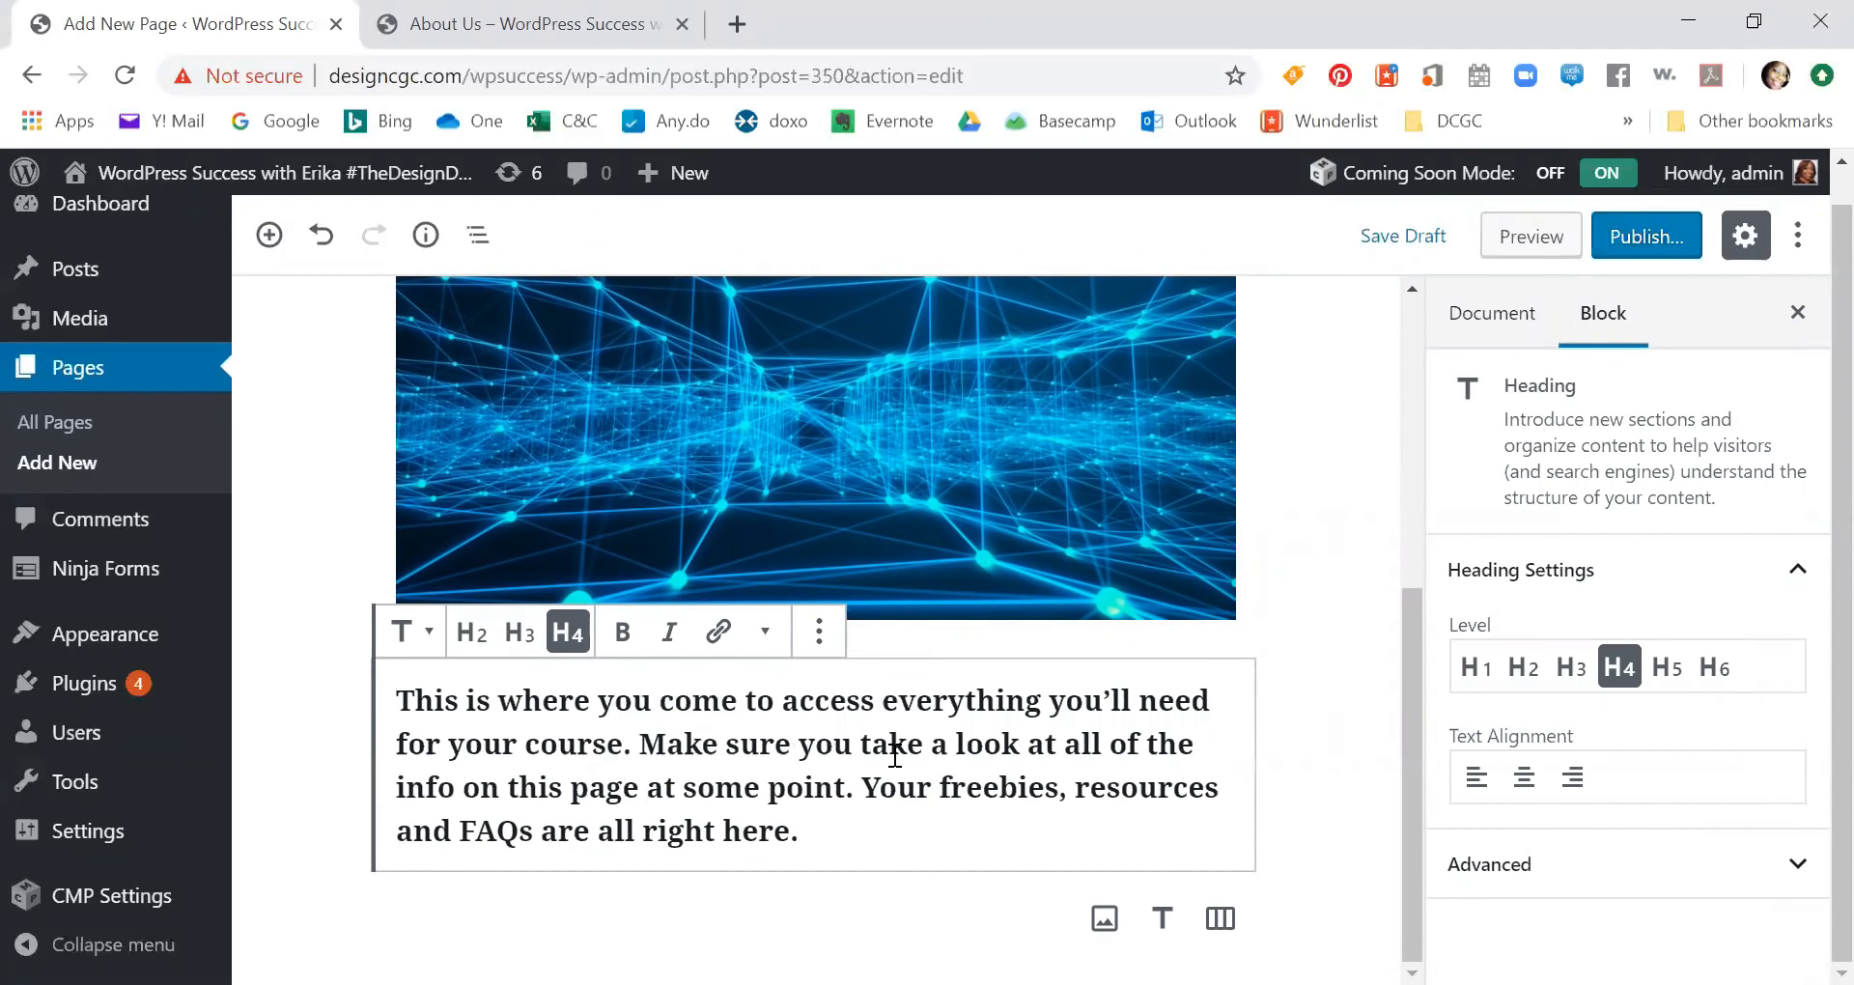
key("Return")
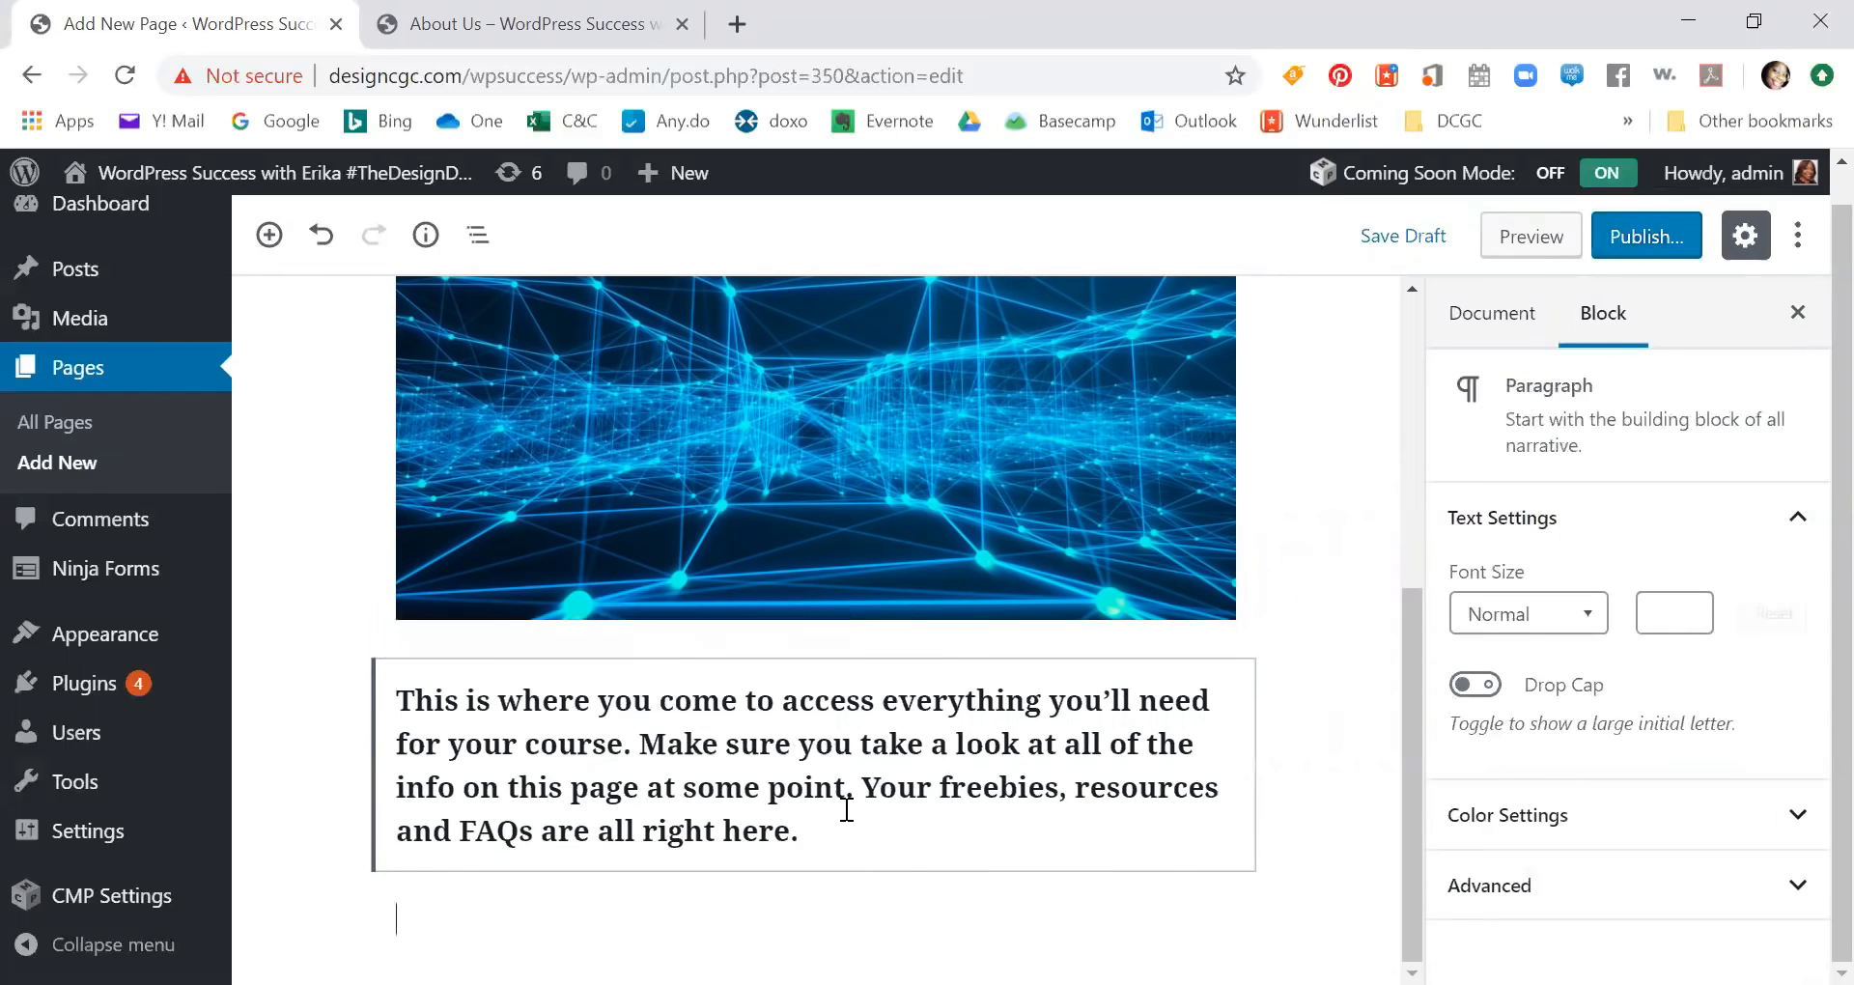
Step: Enter the paragraph text "Typing in content works as well." below the heading block
type("Typing in content works as well")
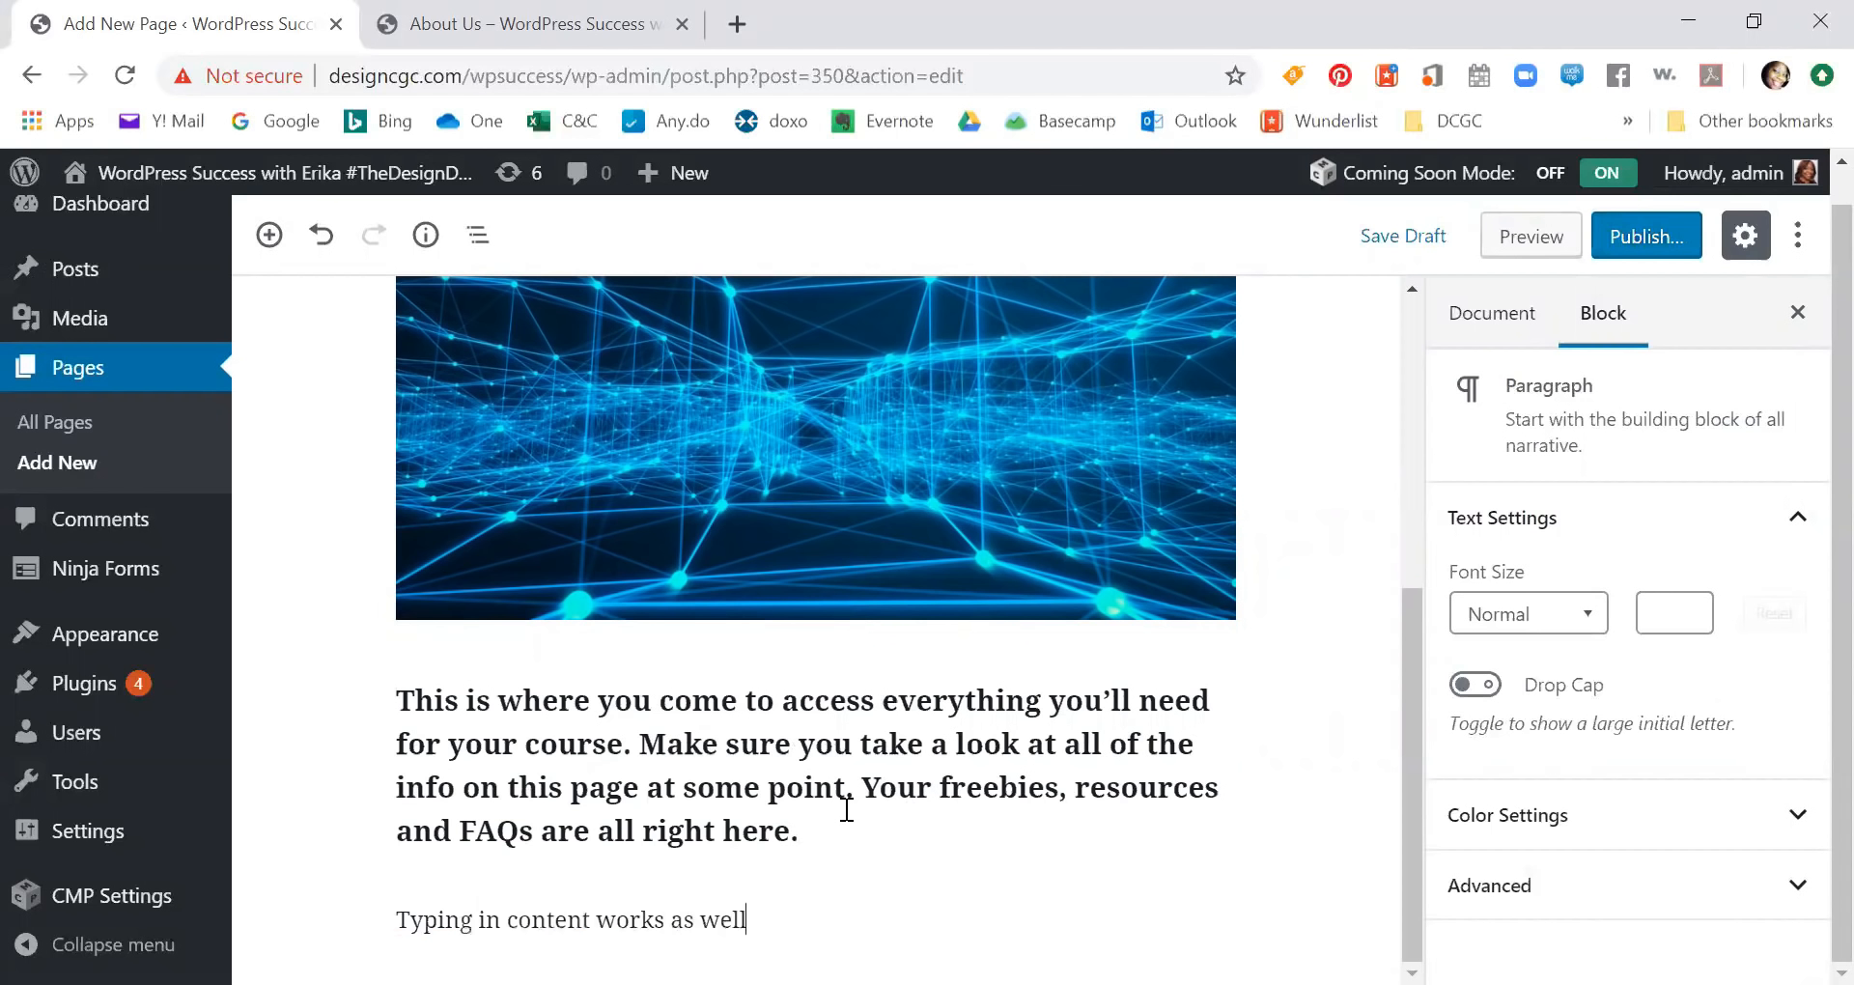
type(".")
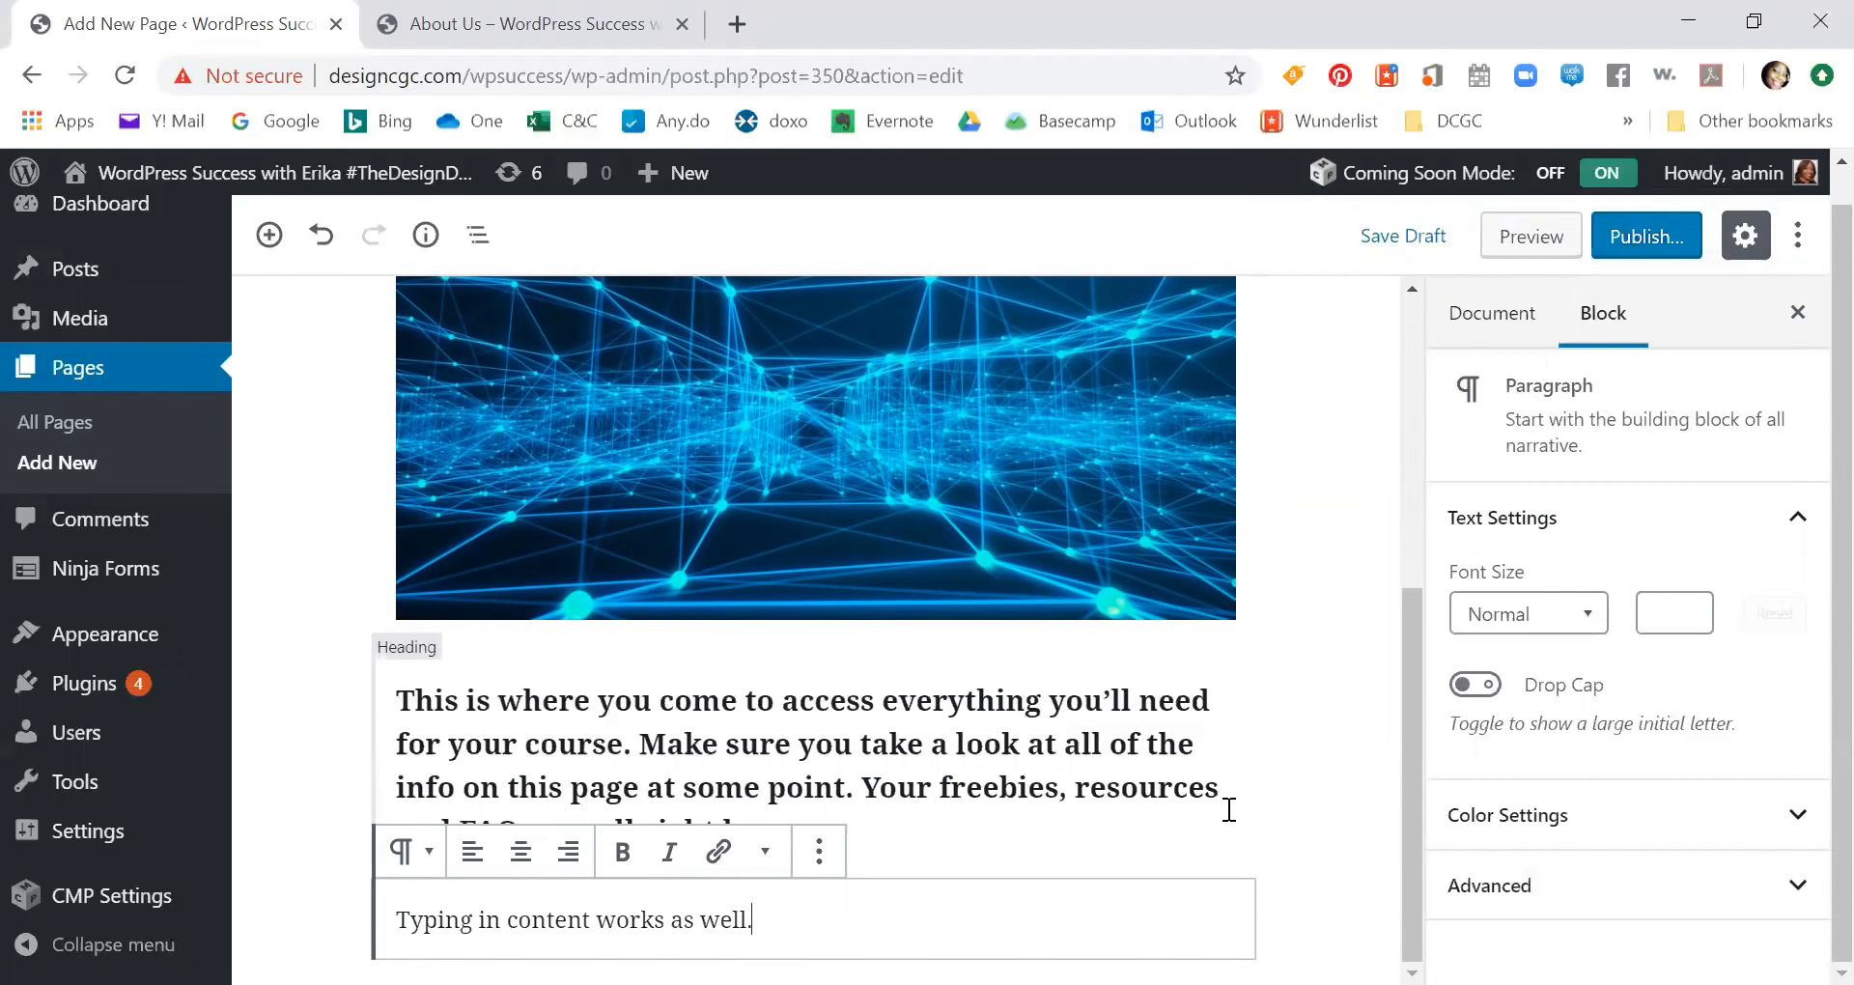
Step: Add a paragraph after "Typing in content works as well." and paste the copied text into it as plain text
left_click(530, 746)
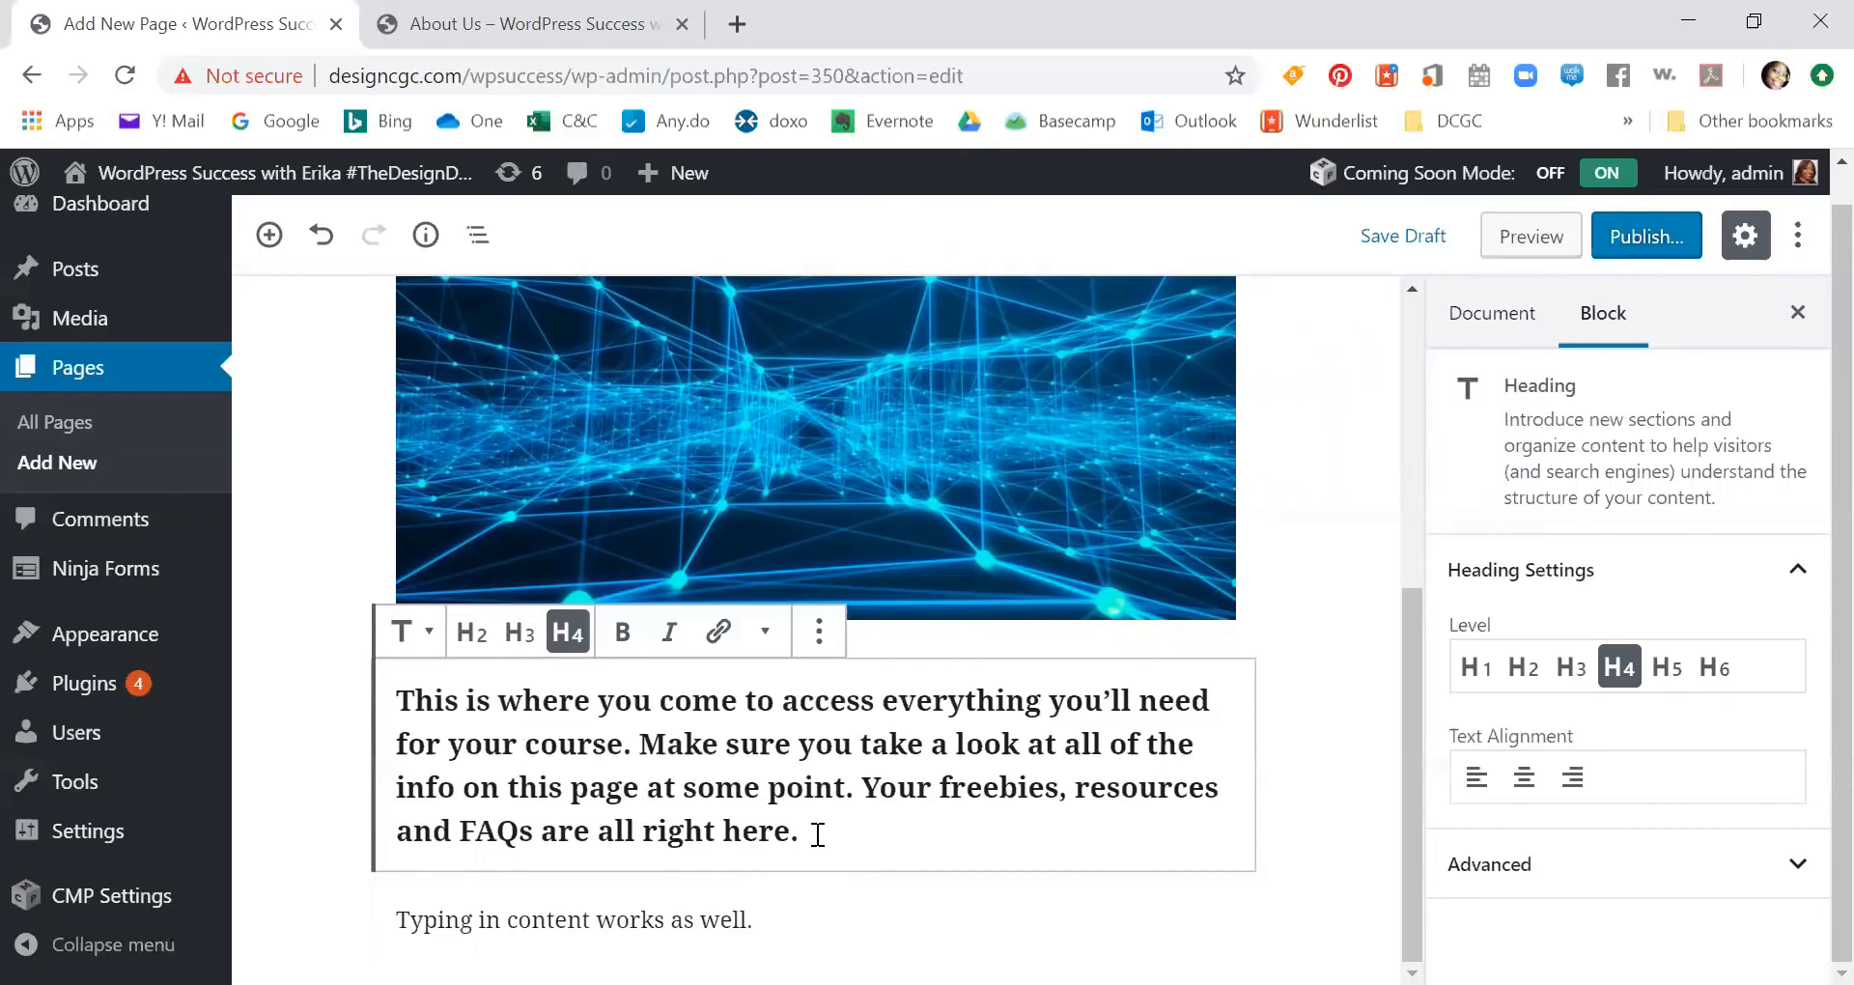
left_click(801, 919)
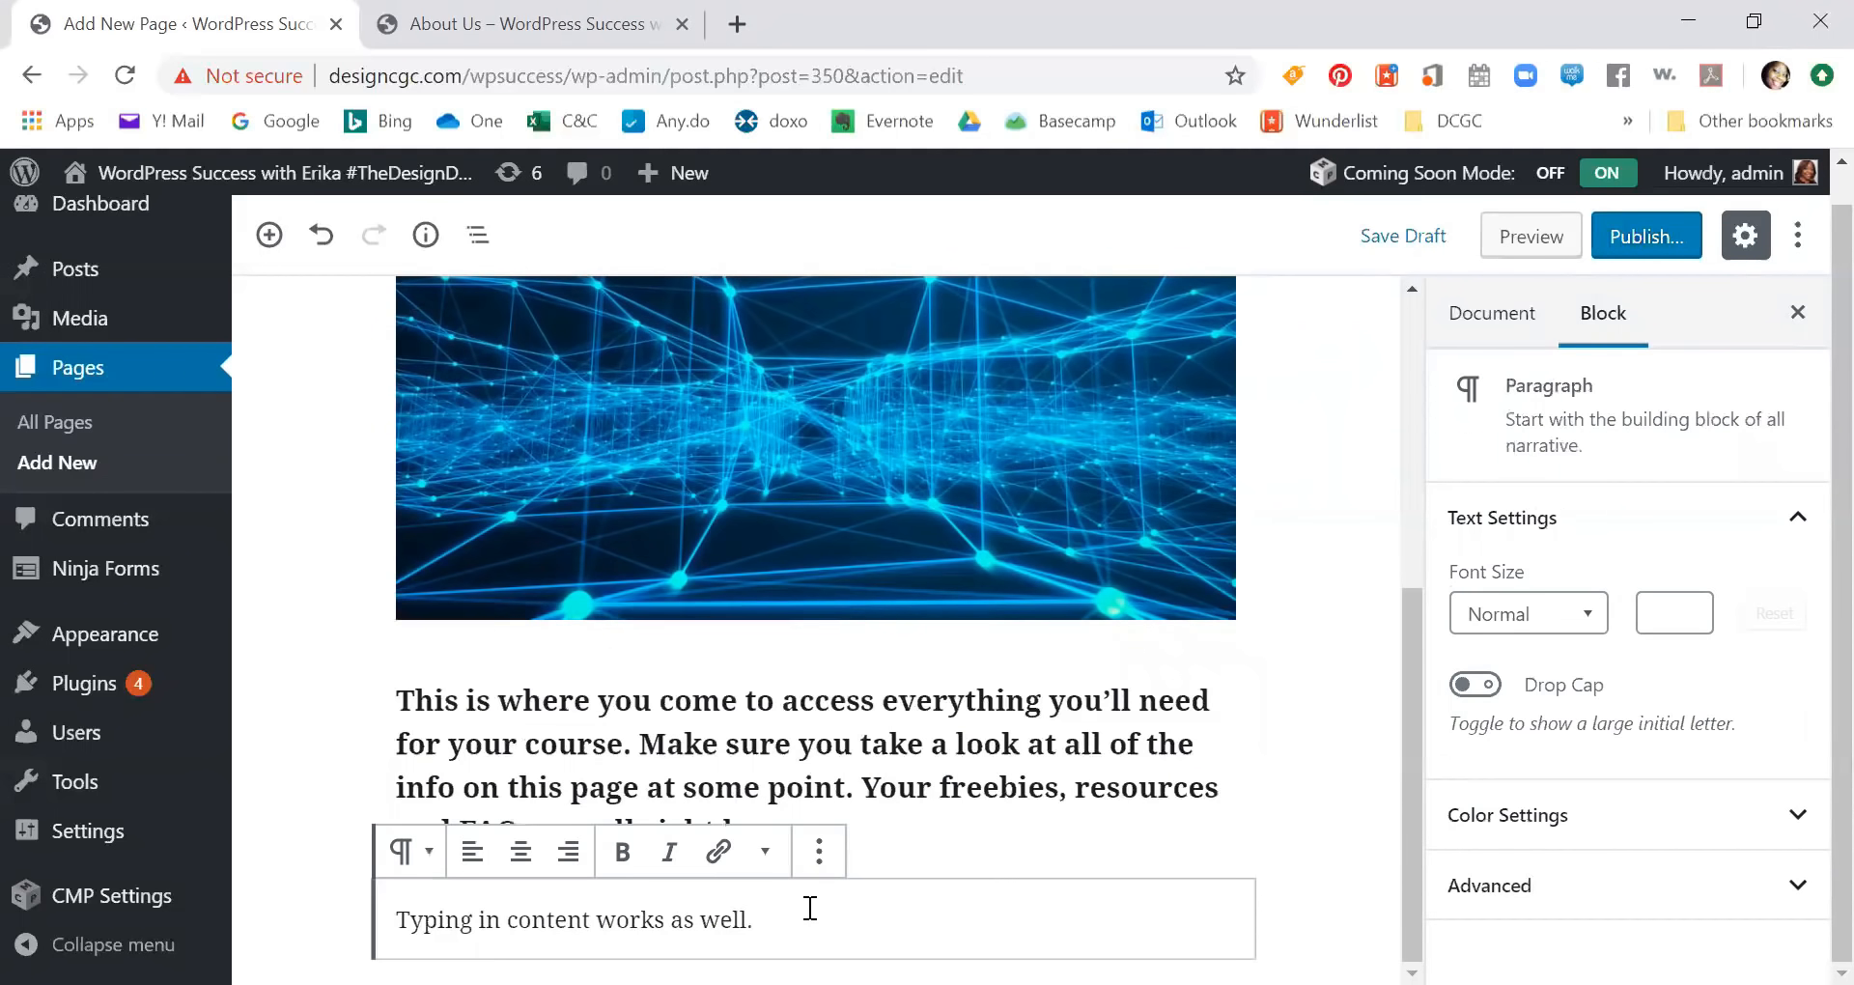
key("Return")
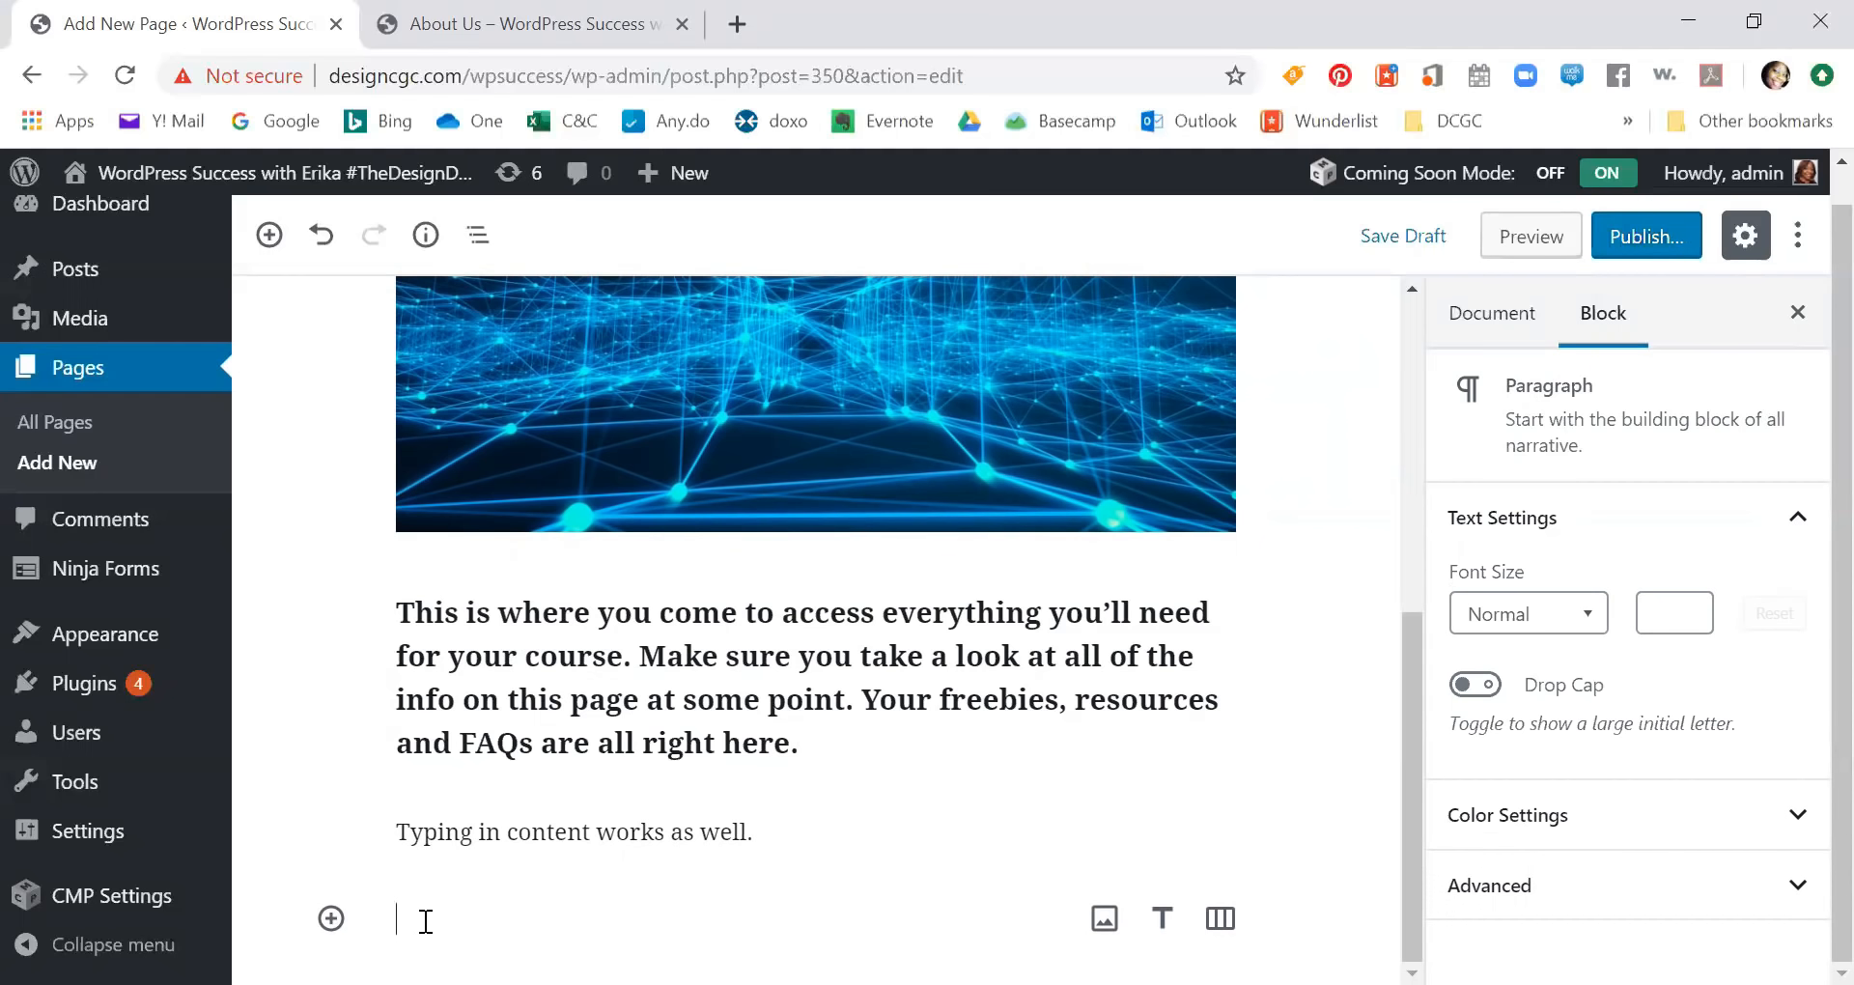
left_click(331, 920)
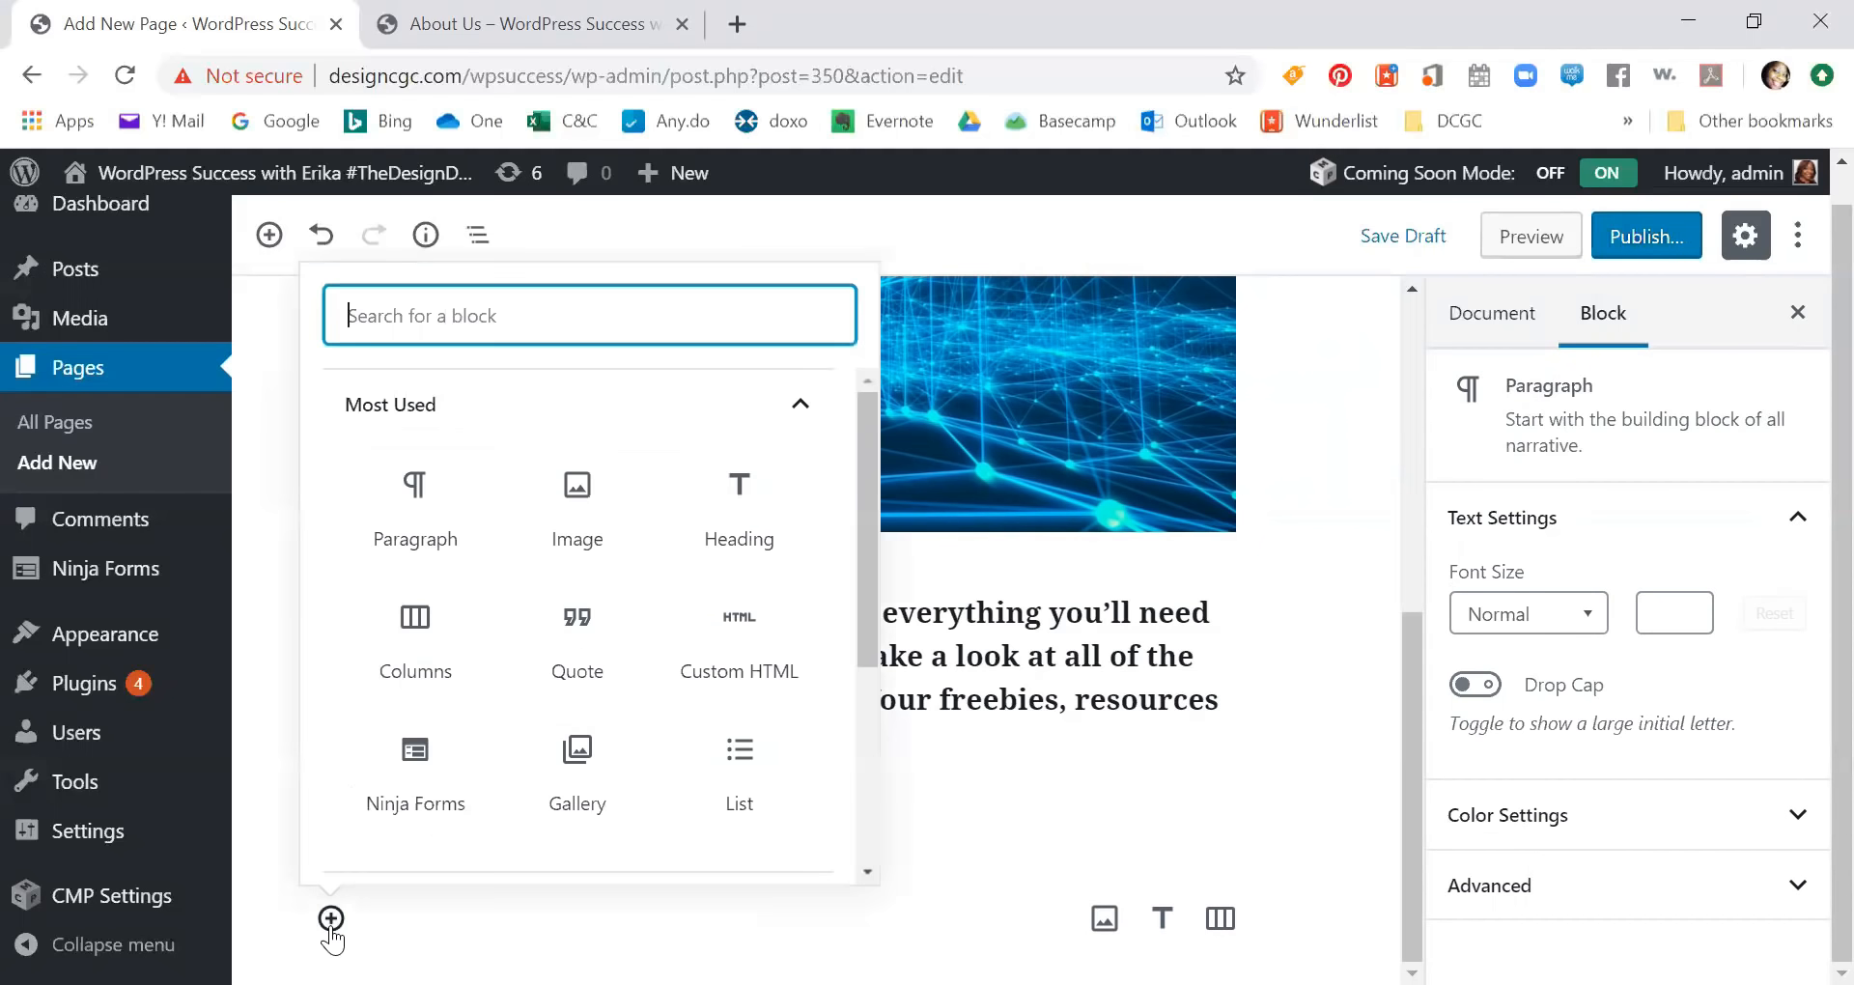
left_click(423, 514)
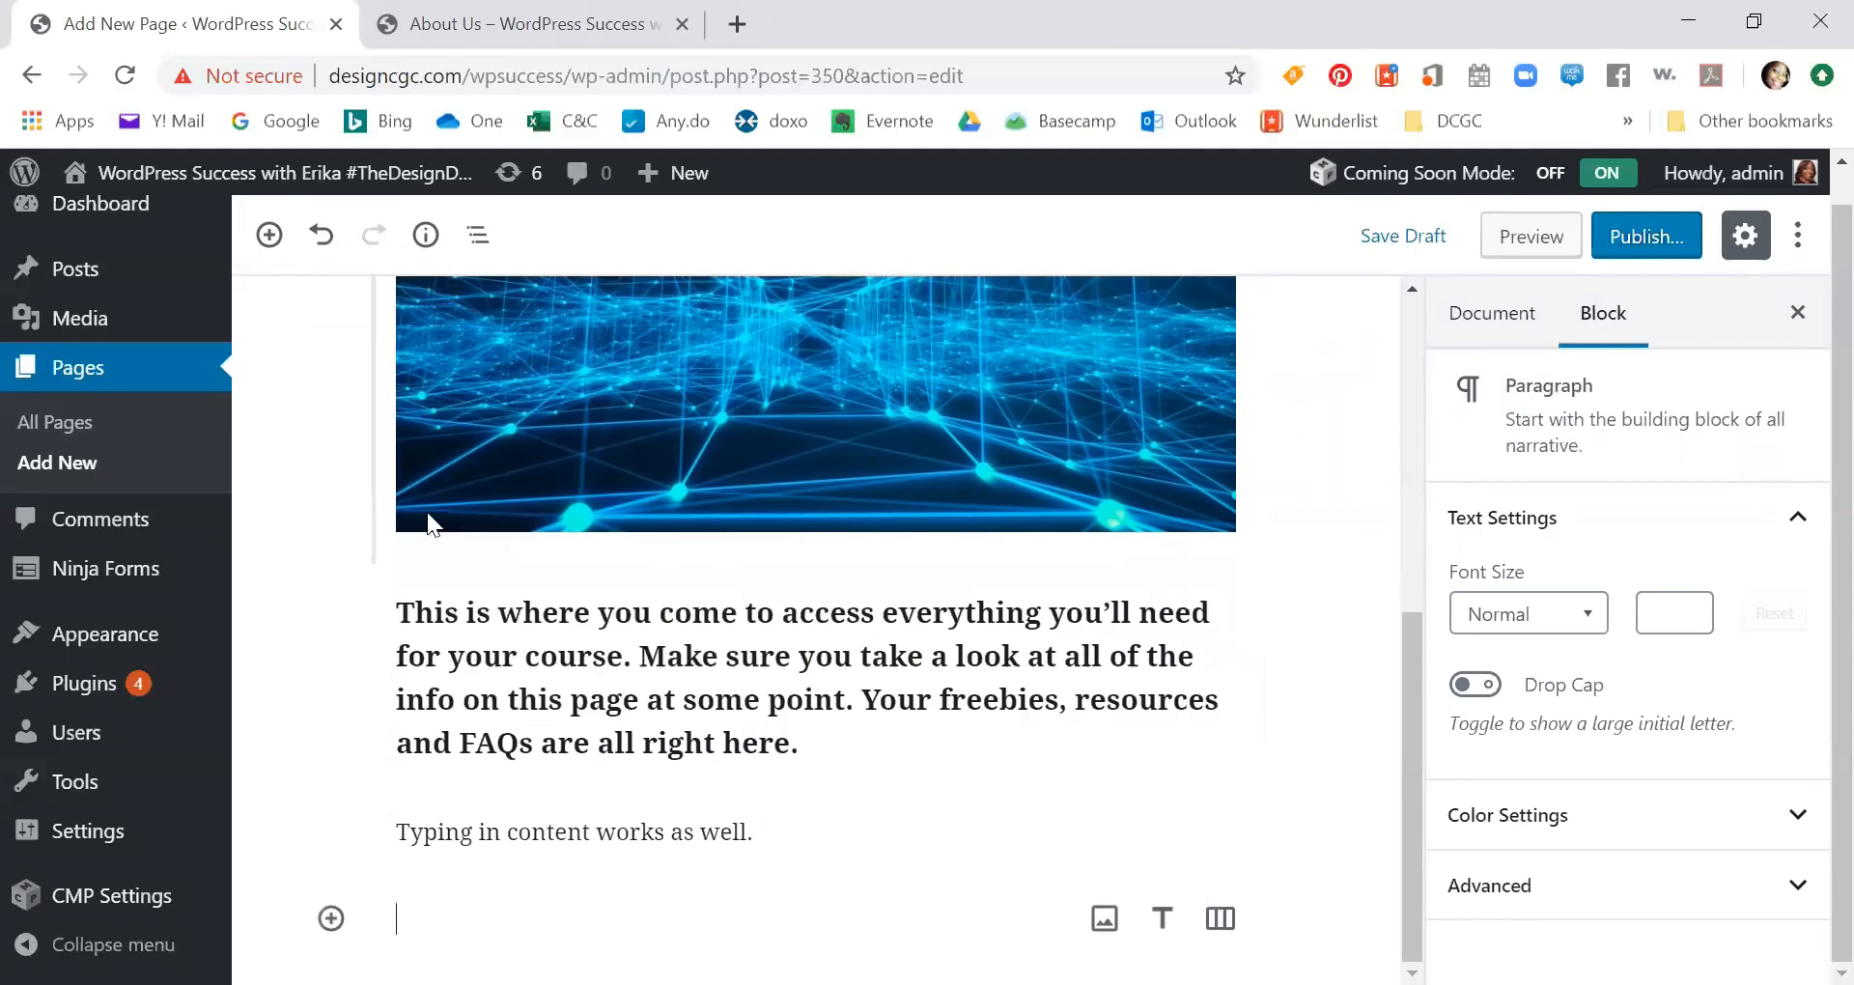
right_click(409, 926)
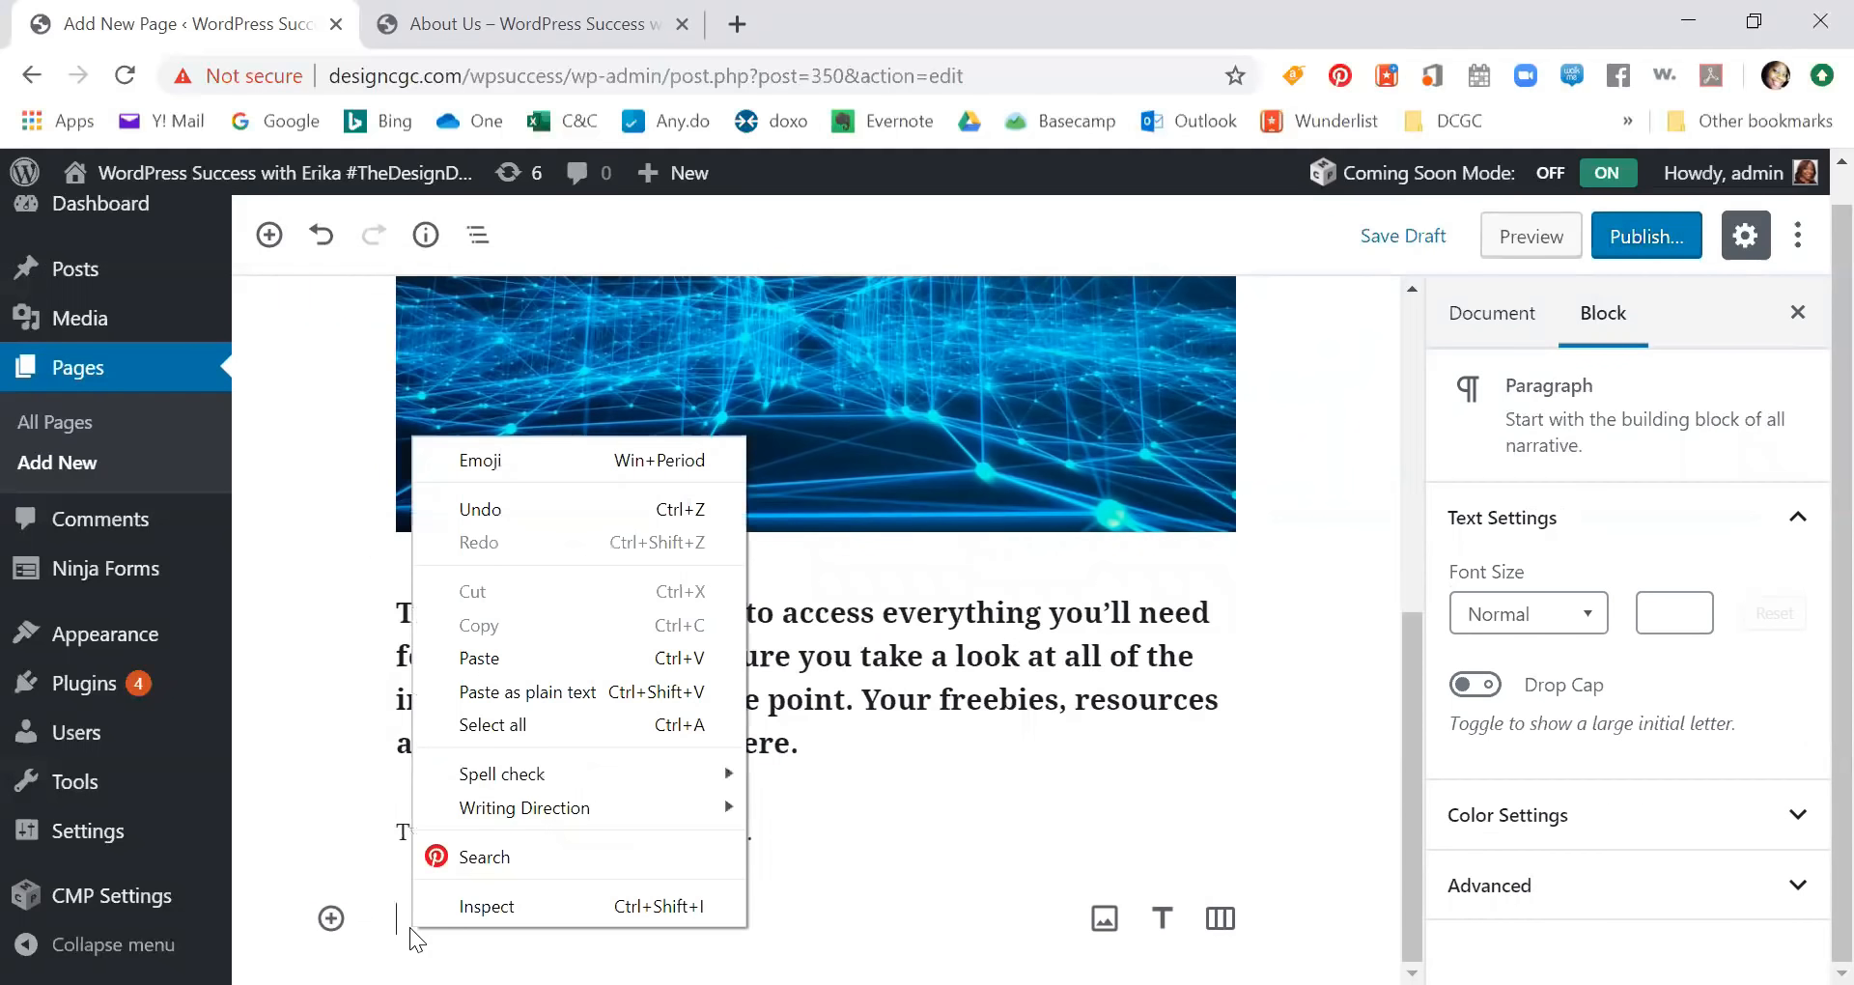
left_click(570, 691)
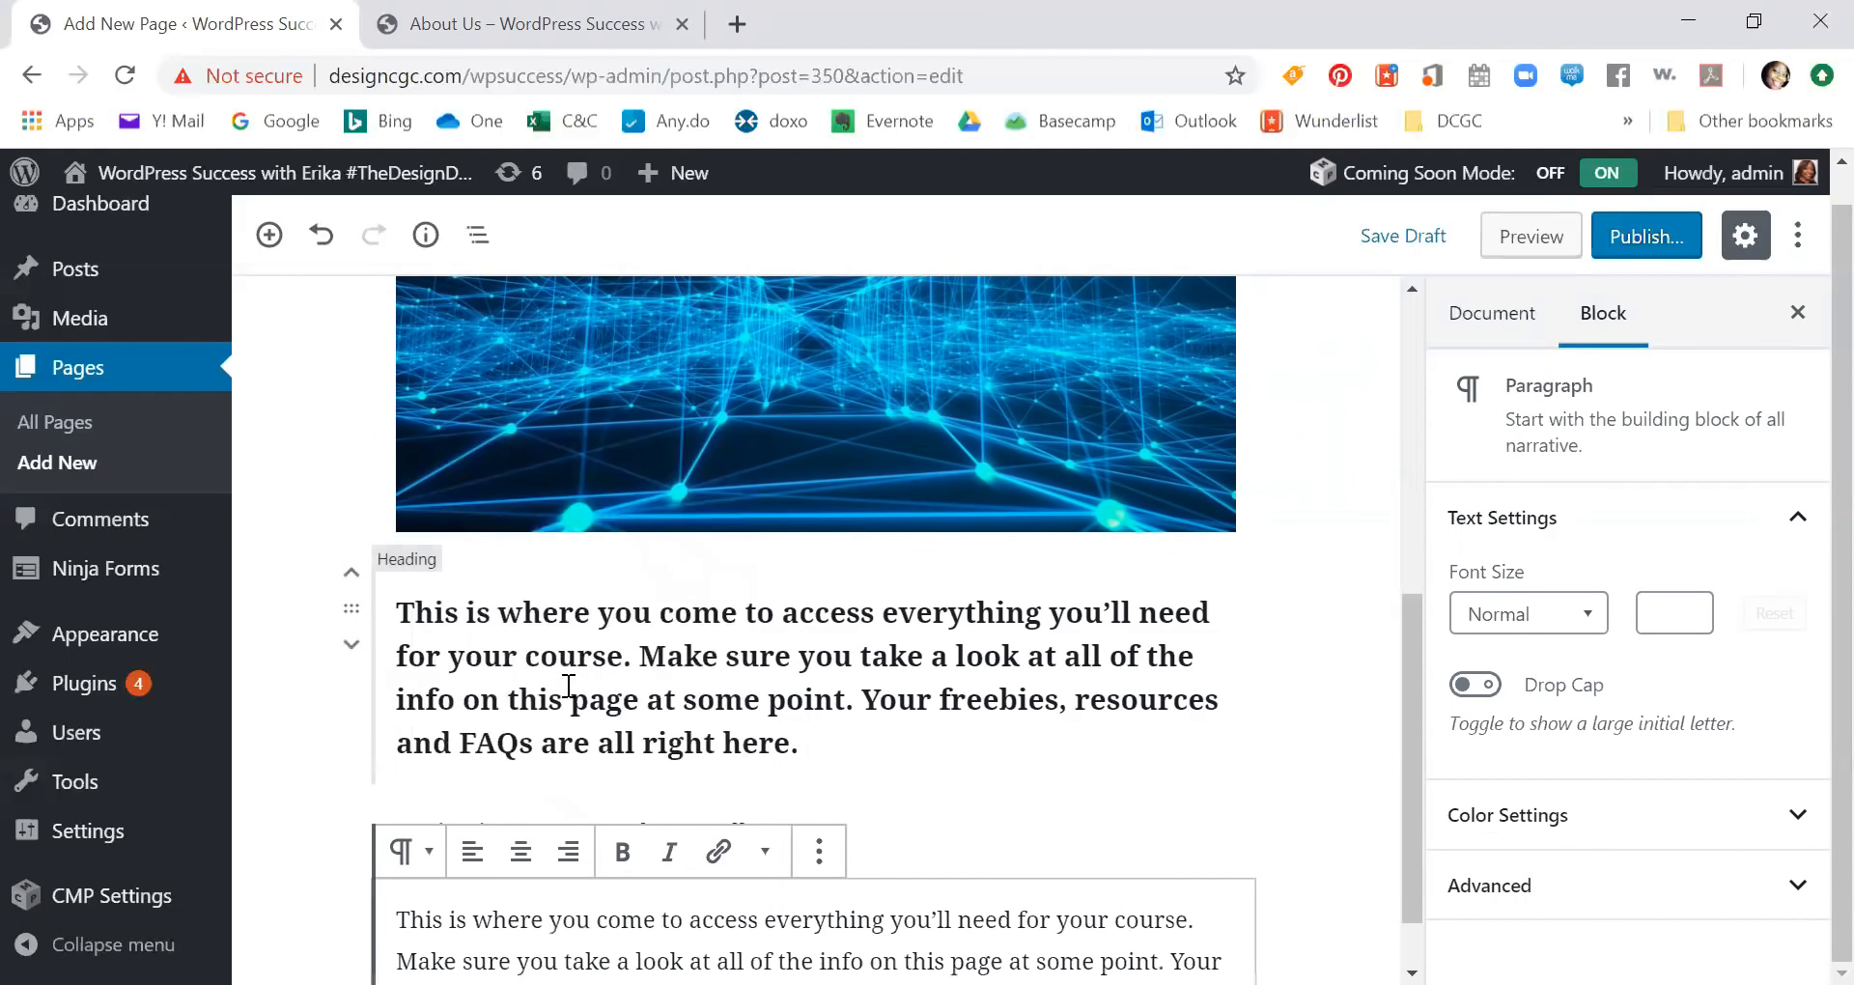
scroll(974, 768, "down", 1)
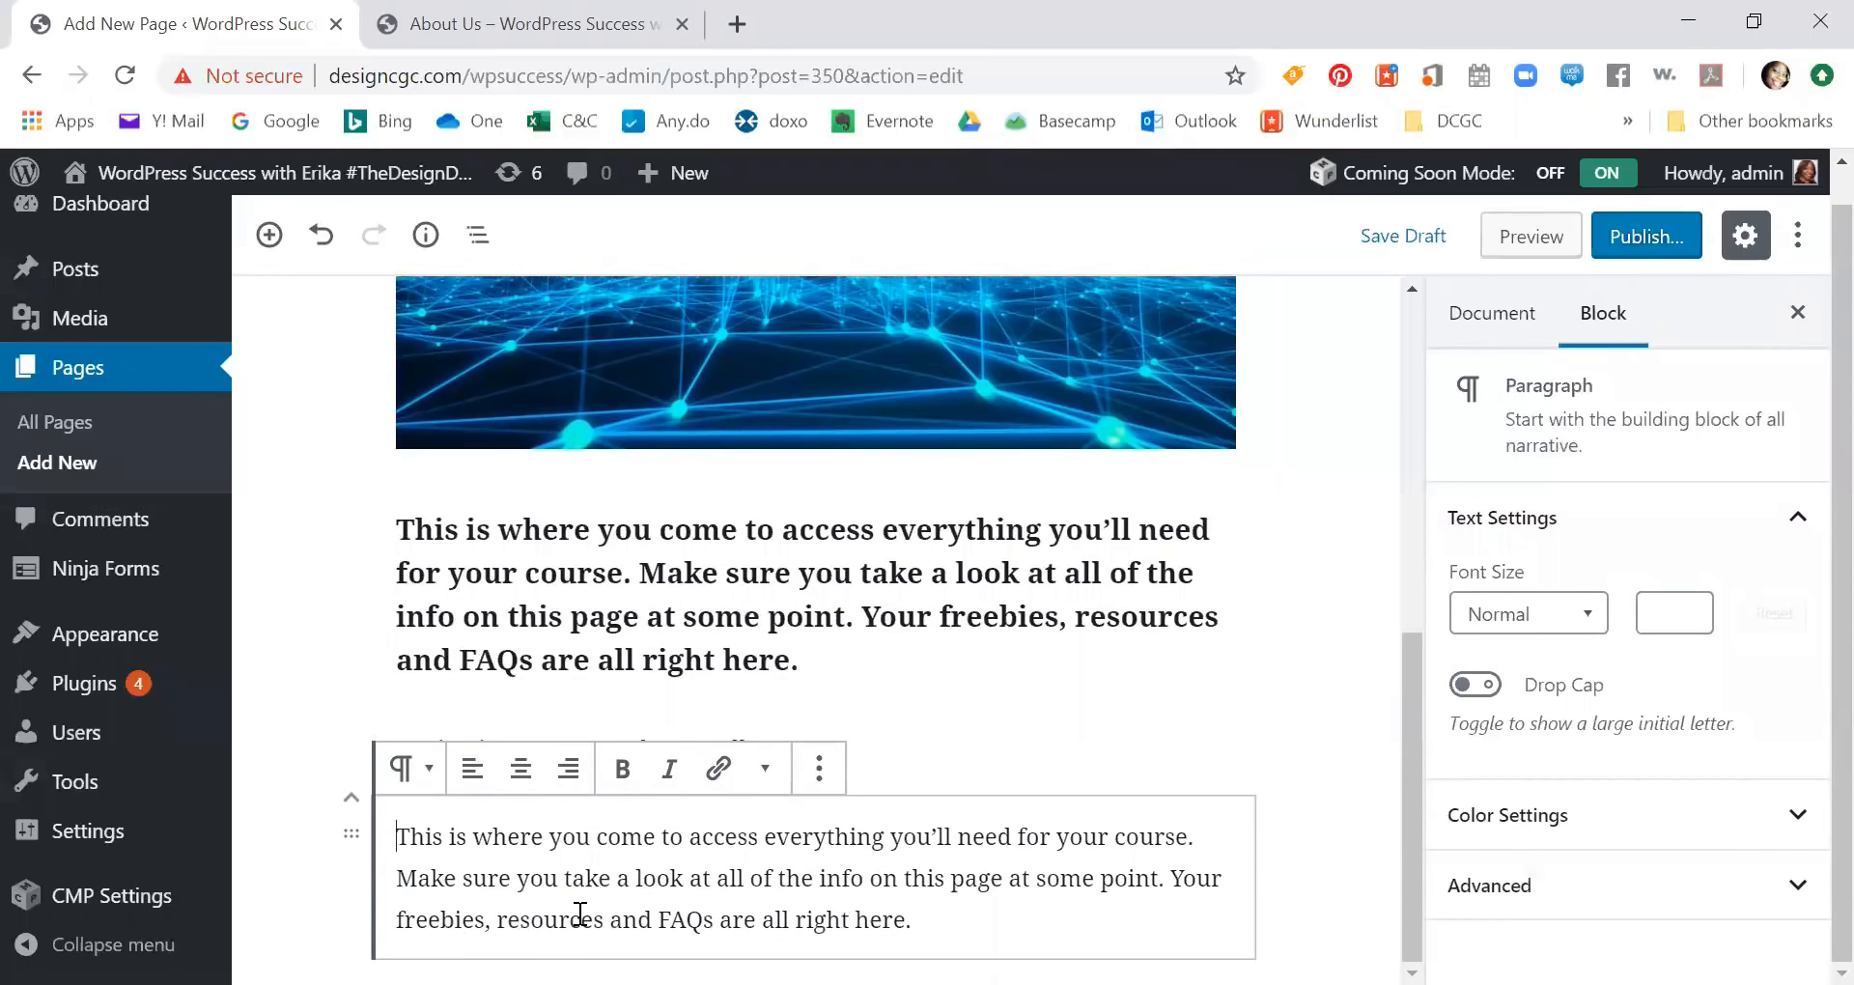
Step: Try heading levels 2, 3 and 5 on the heading block below the image, and return it to Heading 4
left_click(681, 622)
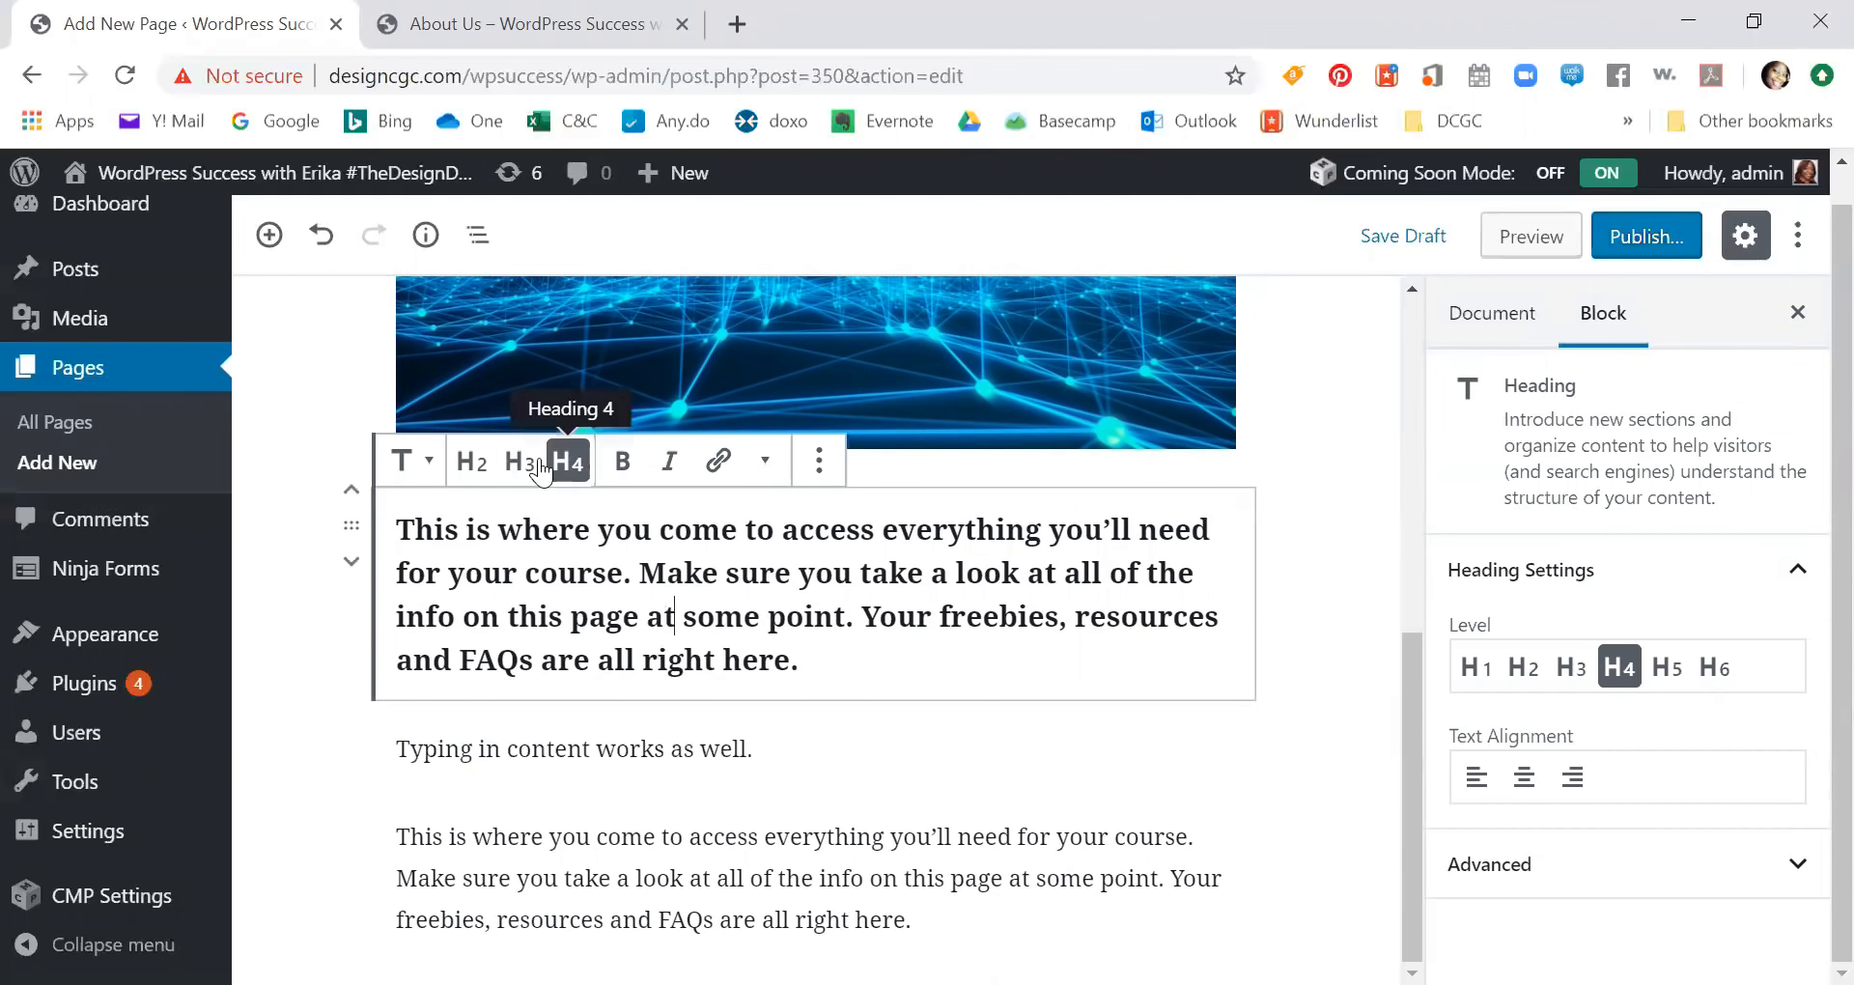
left_click(474, 471)
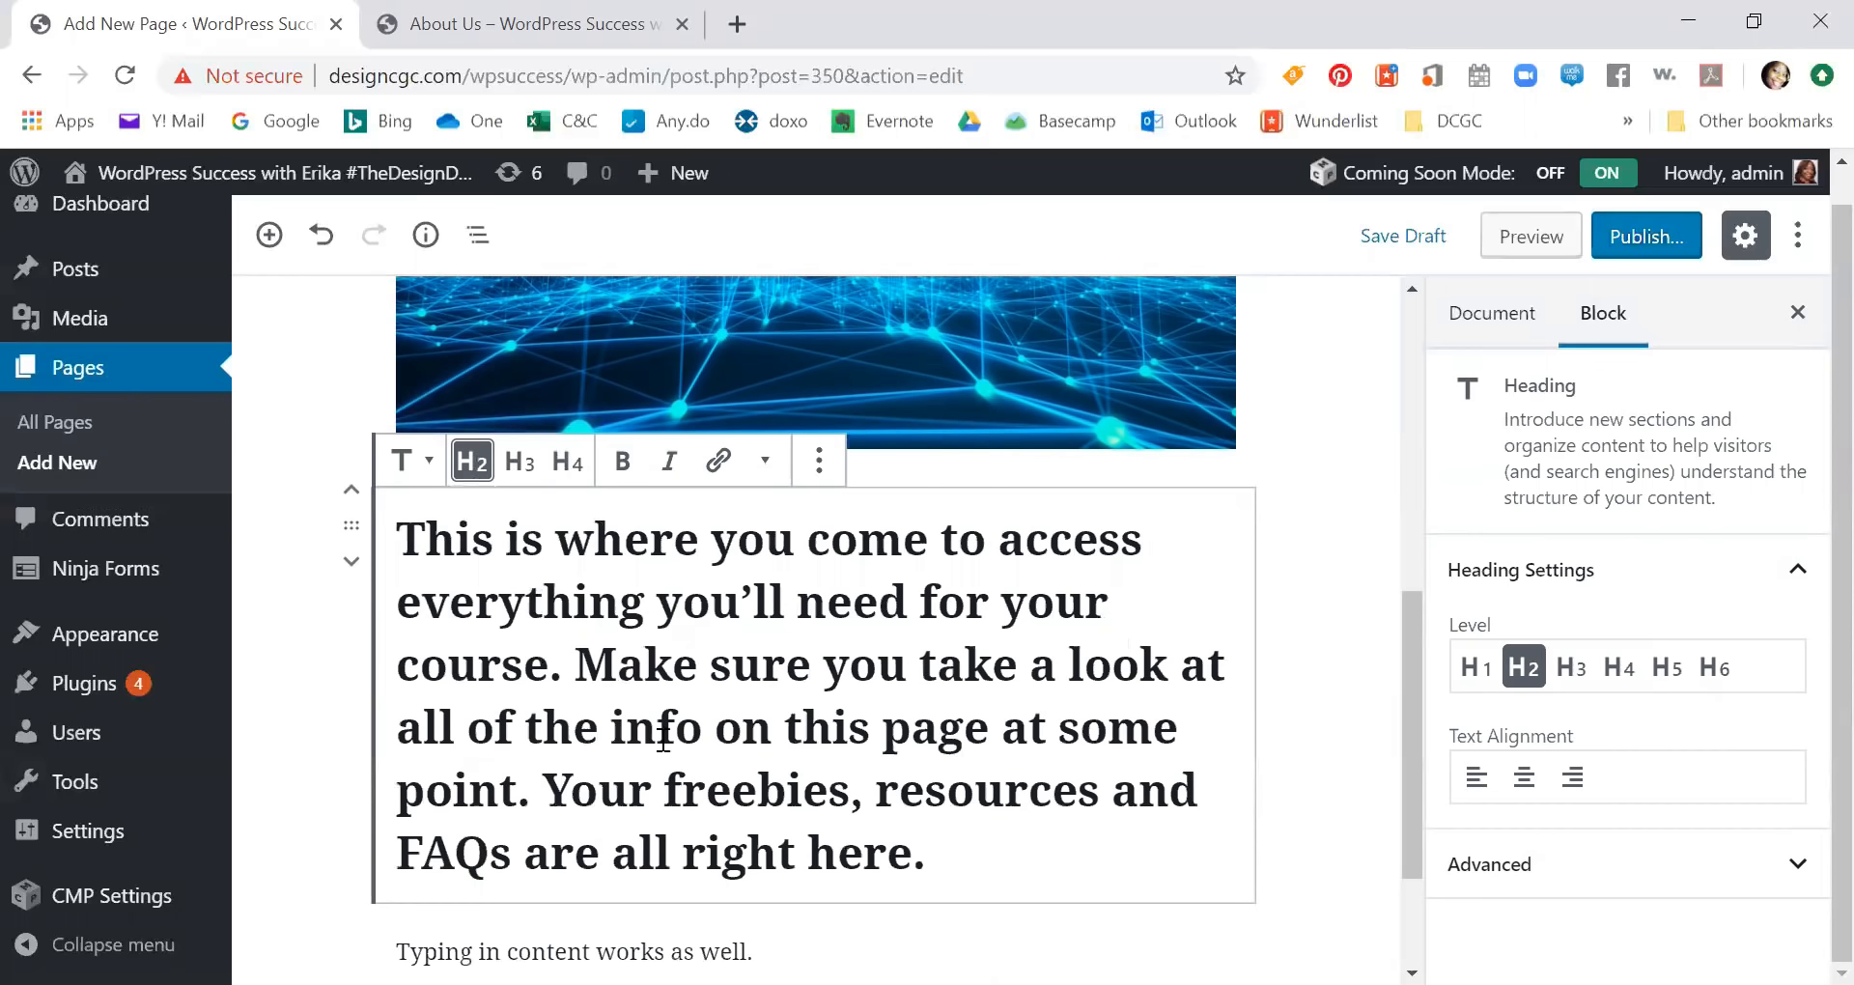
left_click(521, 473)
left_click(571, 465)
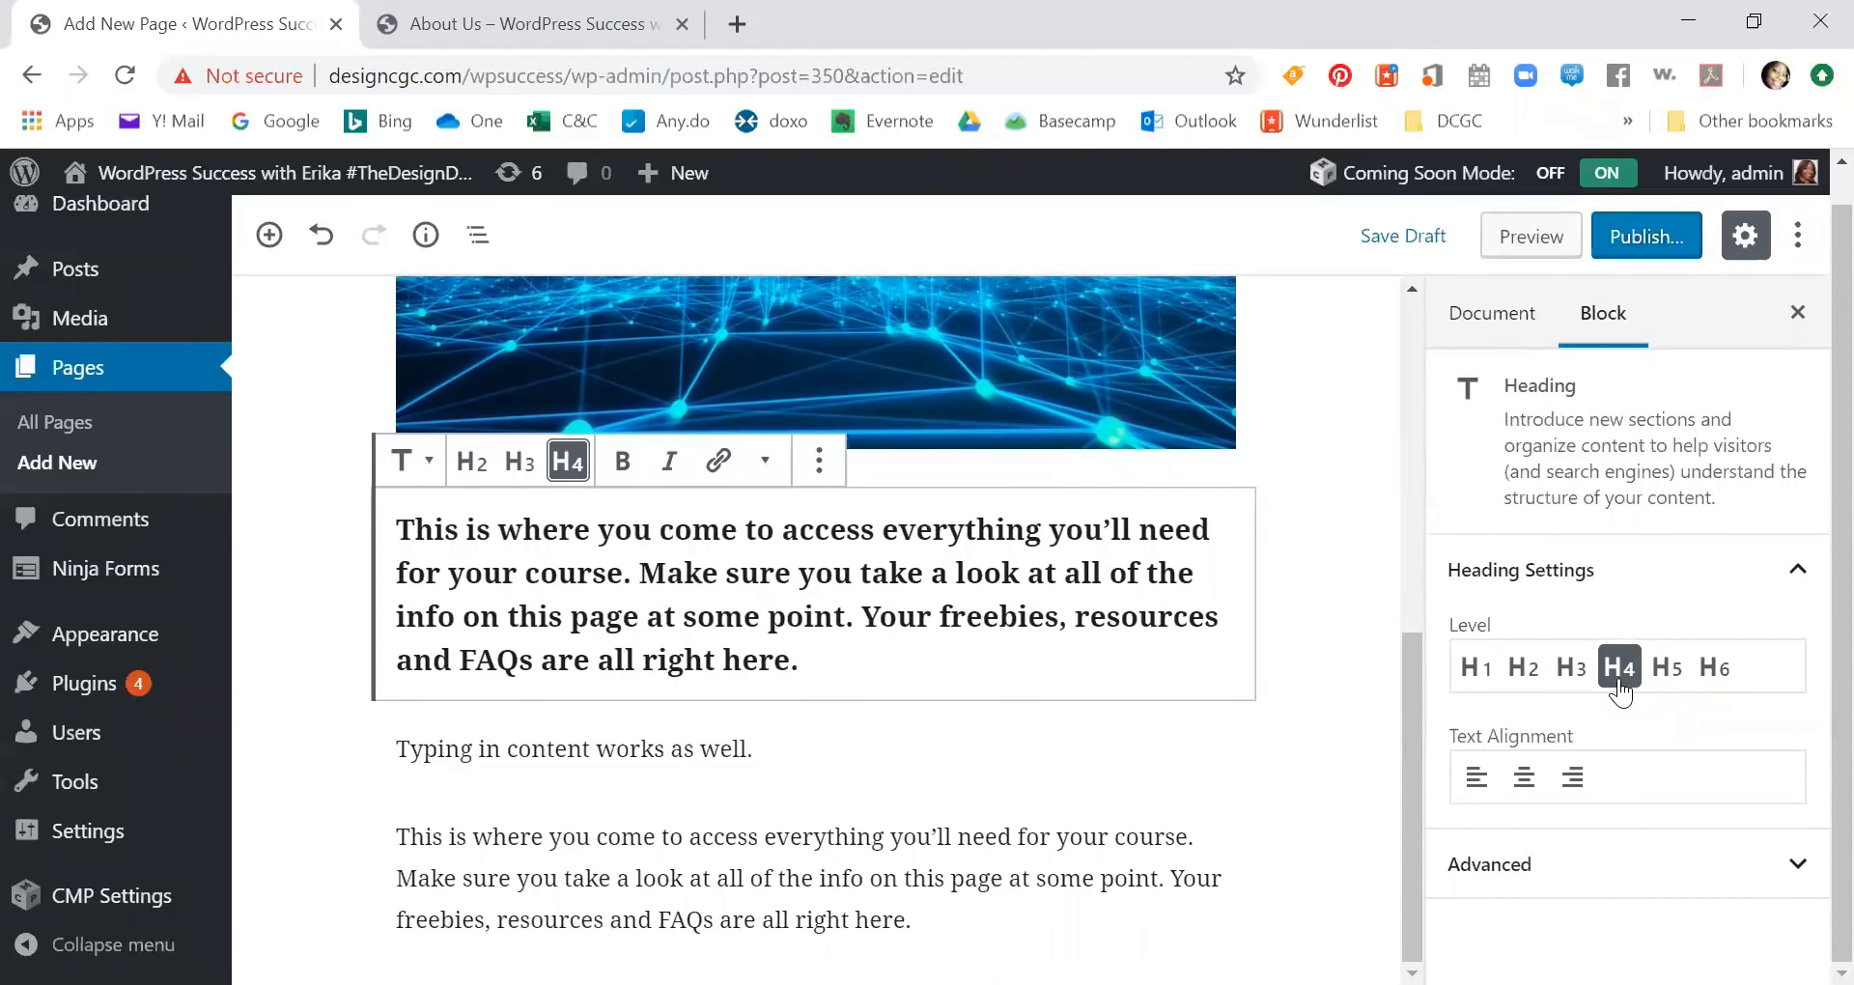
left_click(1710, 686)
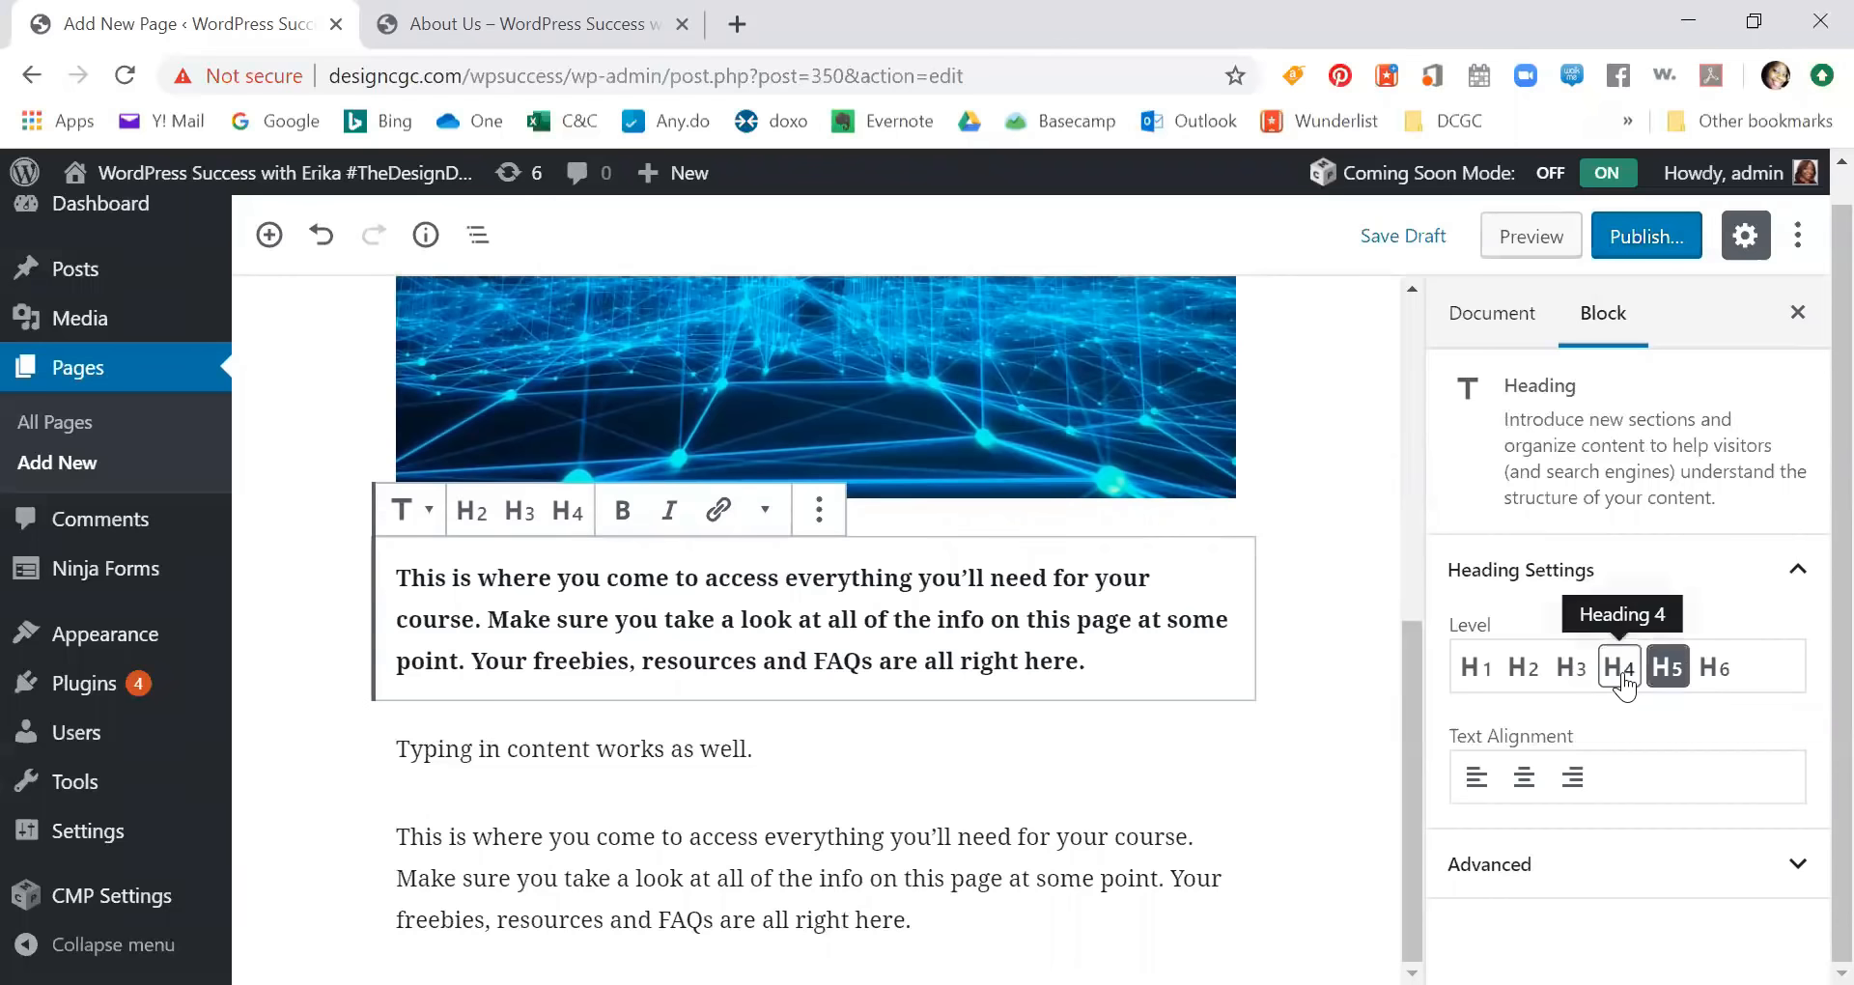
left_click(1622, 679)
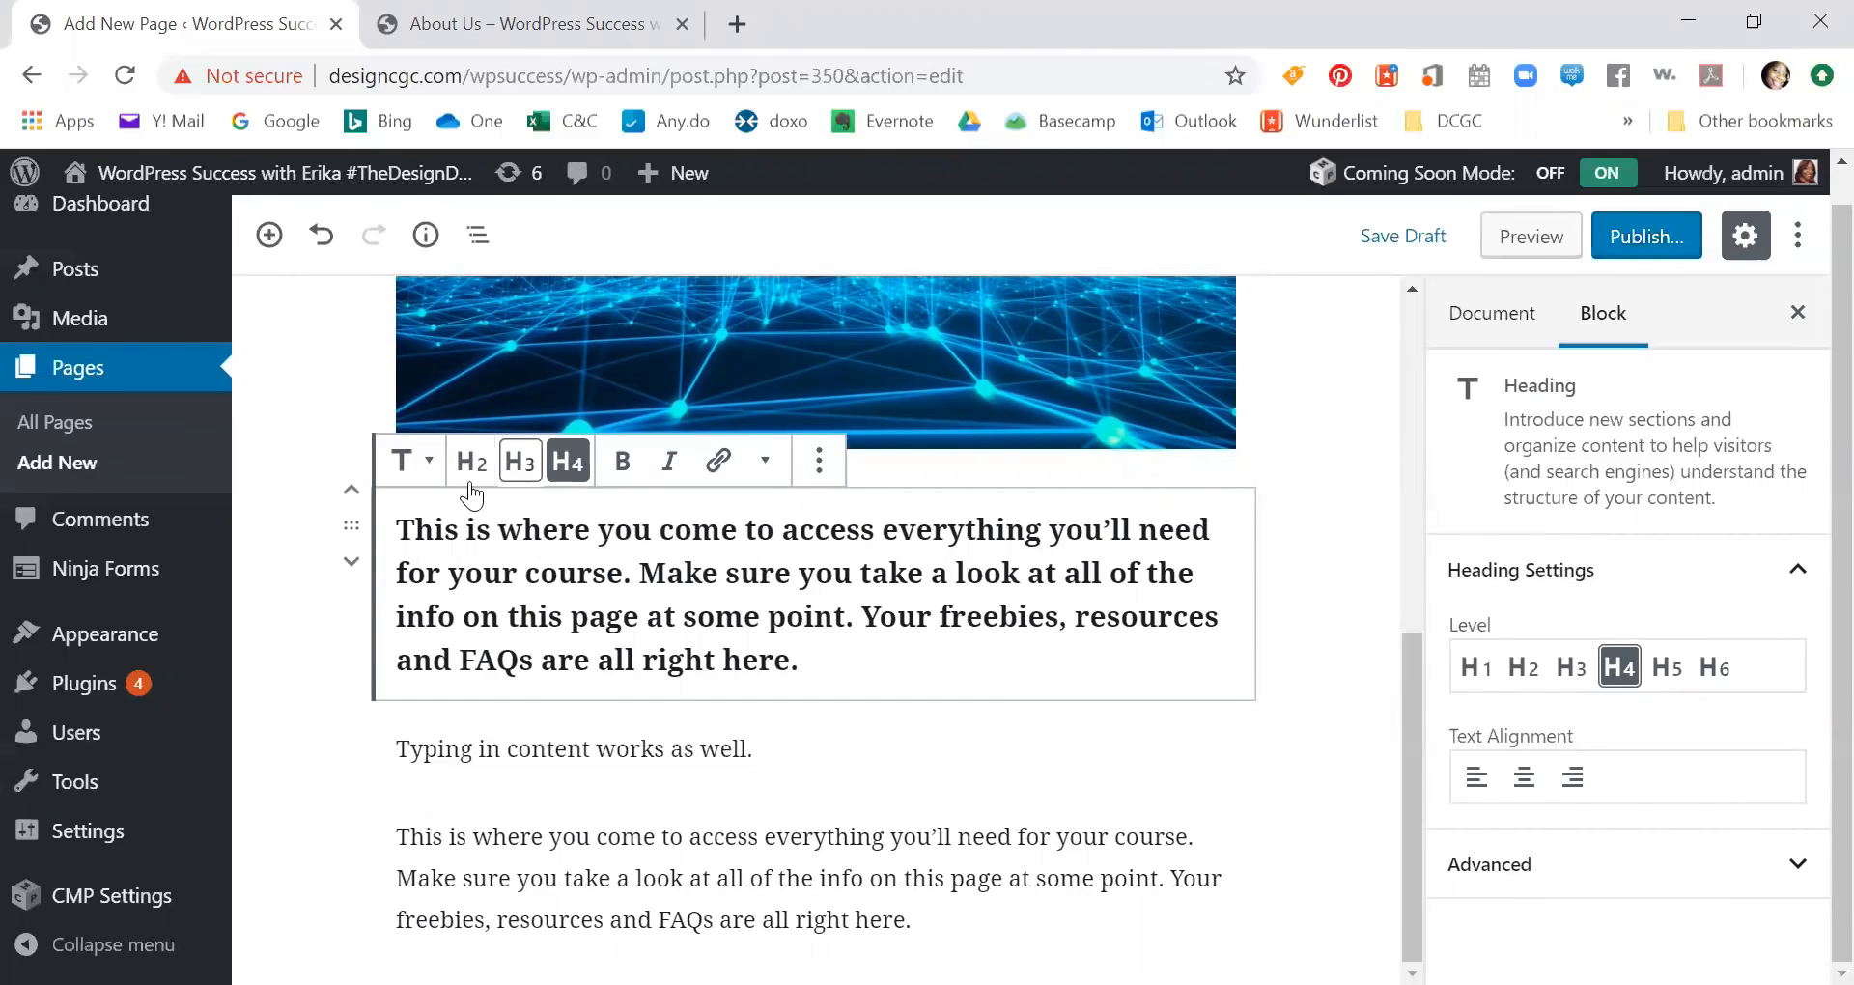
Step: Make the words "Your freebies" bold in the heading block below the image
left_click(718, 572)
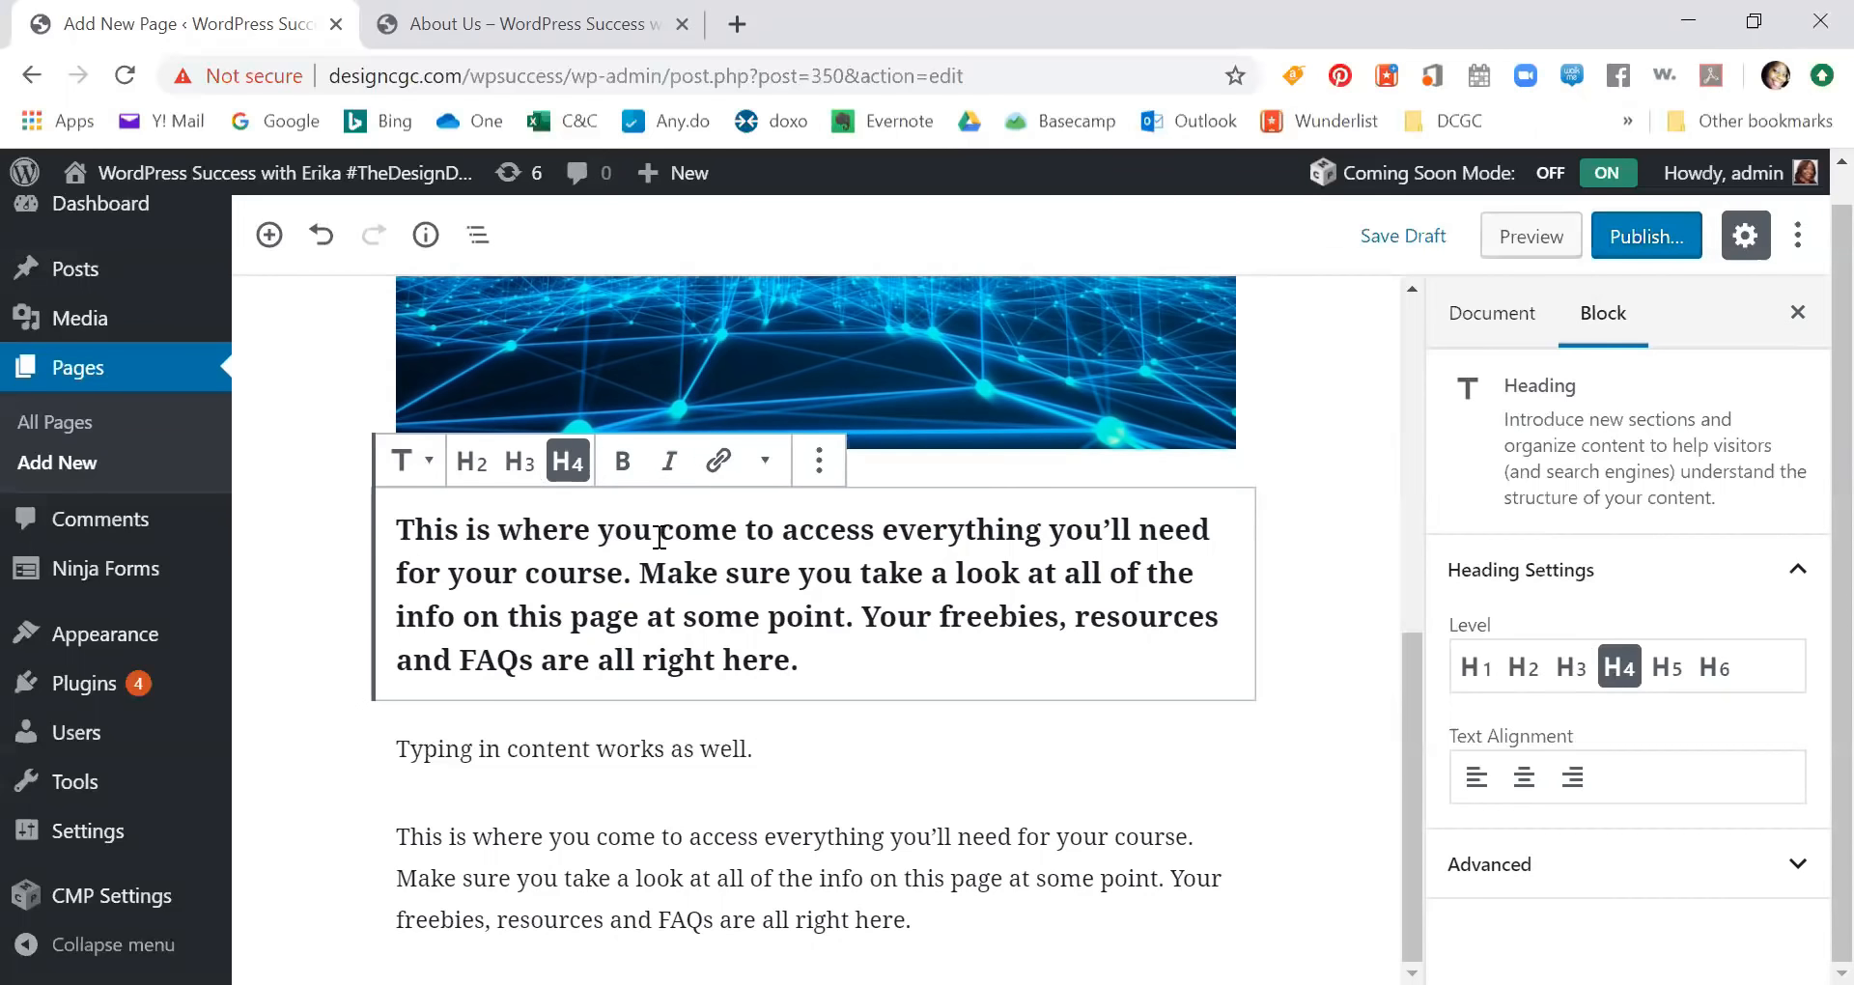
left_click(872, 615)
left_click_drag(875, 615, 1063, 613)
left_click(622, 461)
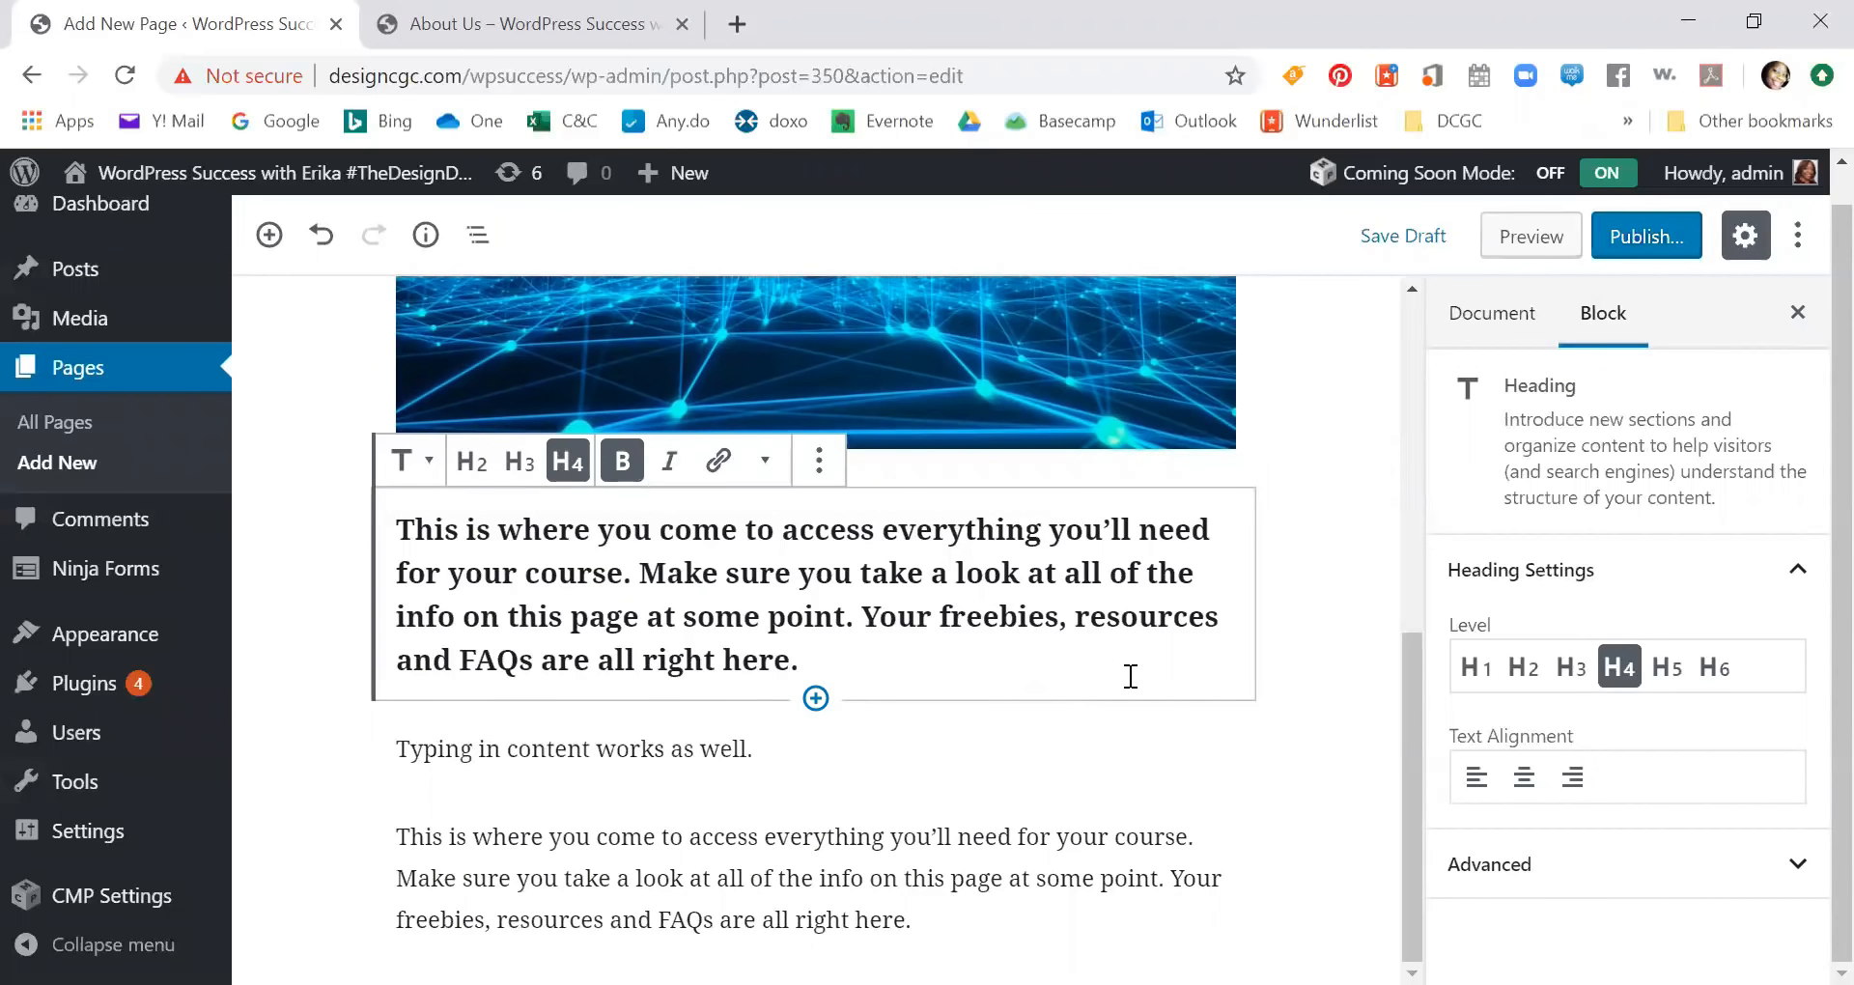
Step: Review the page in the editor from its title through the image to the text blocks
scroll(1120, 687, "up", 6)
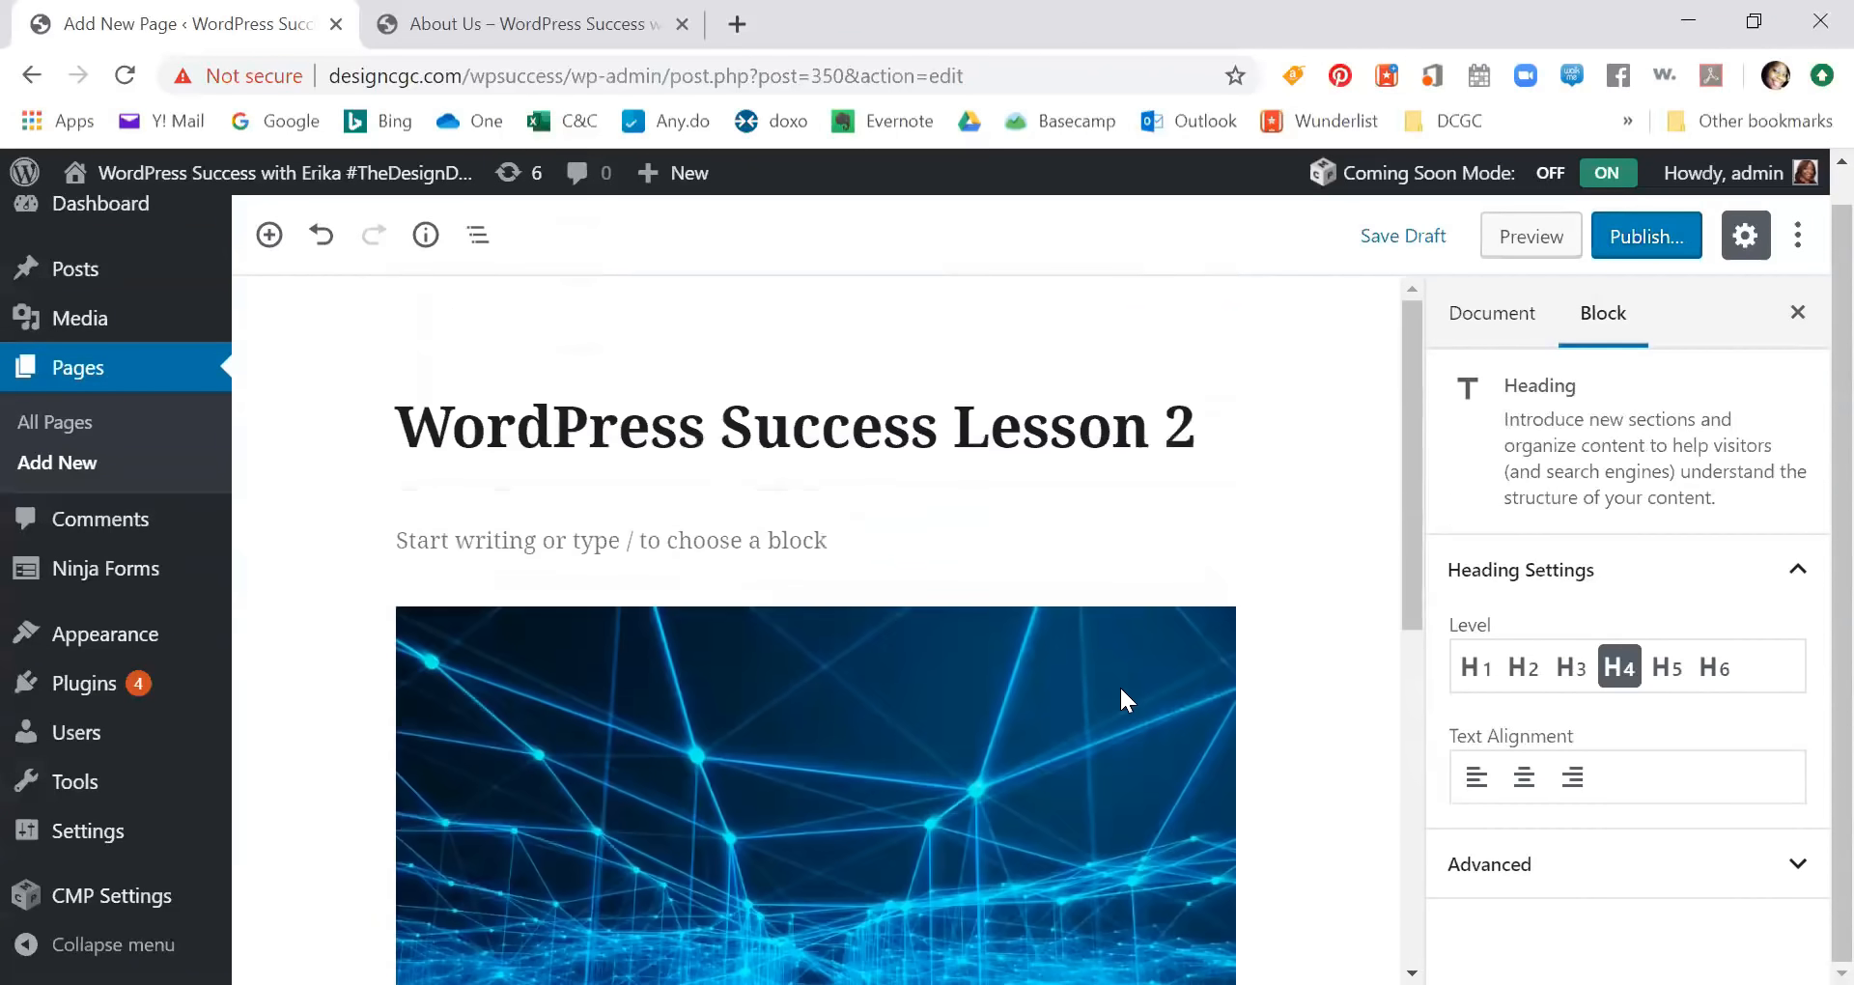
scroll(1120, 686, "down", 6)
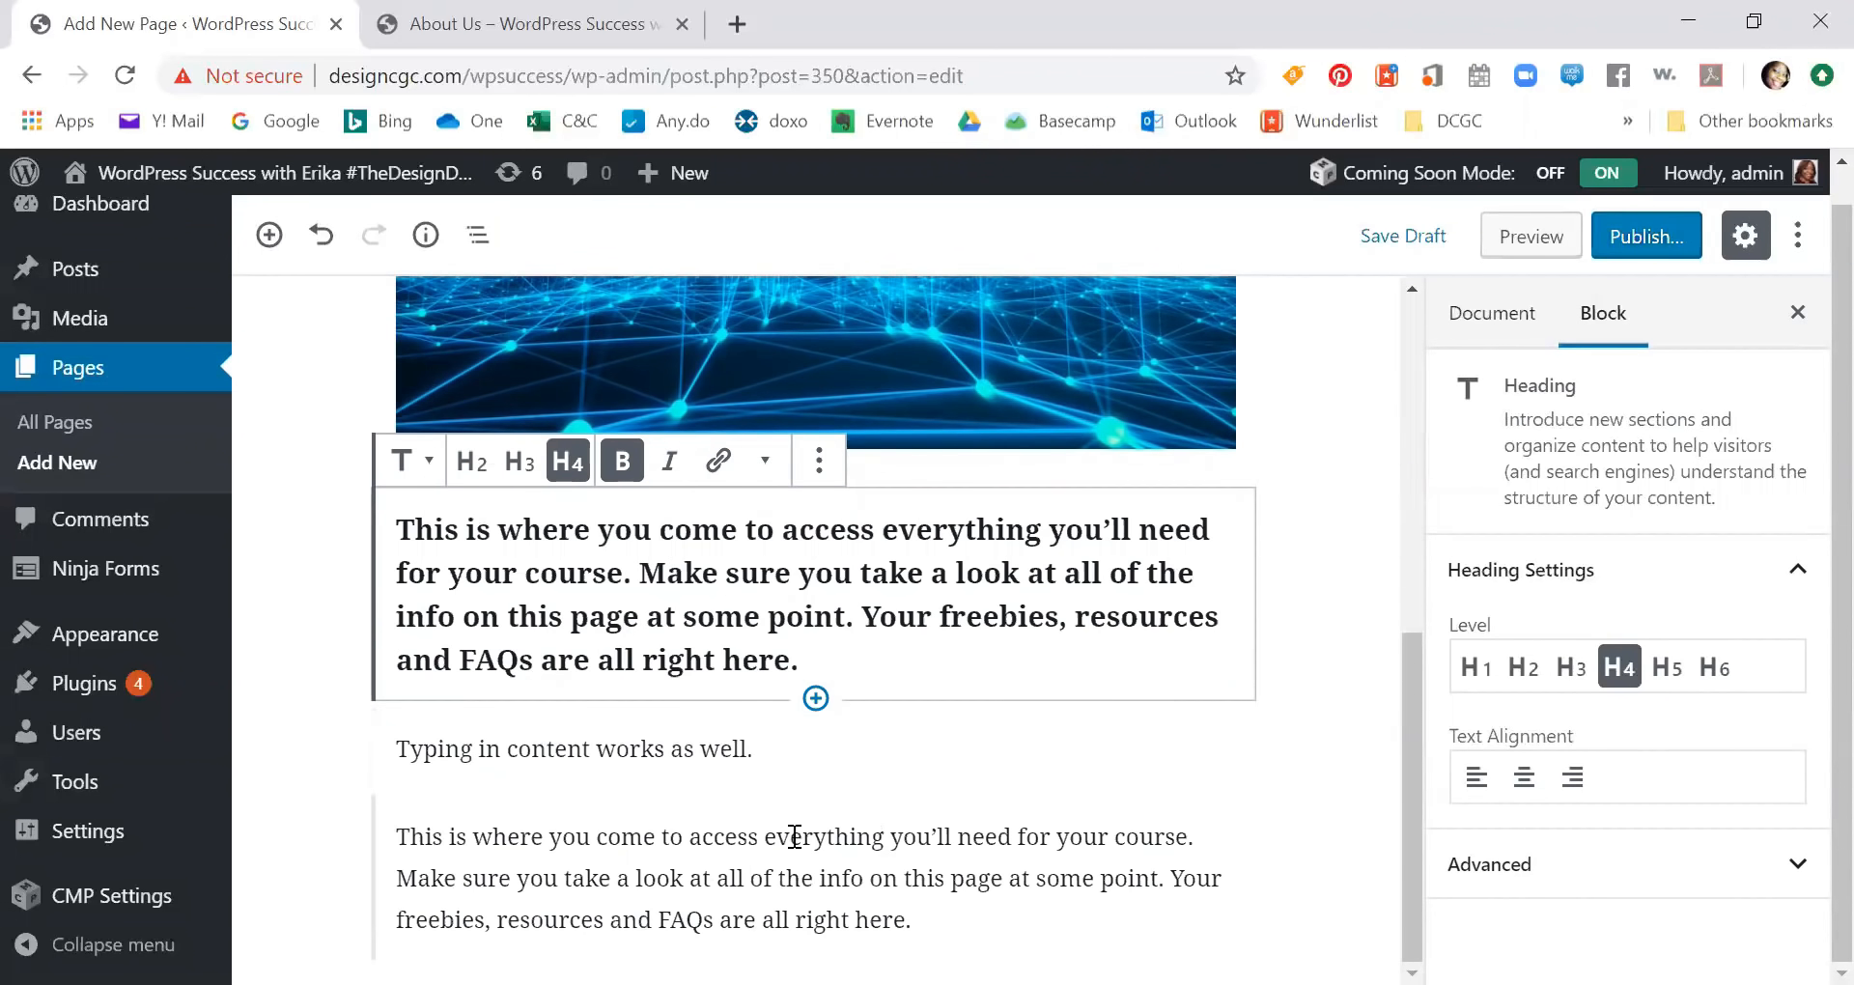
scroll(1076, 639, "up", 5)
scroll(1086, 642, "up", 2)
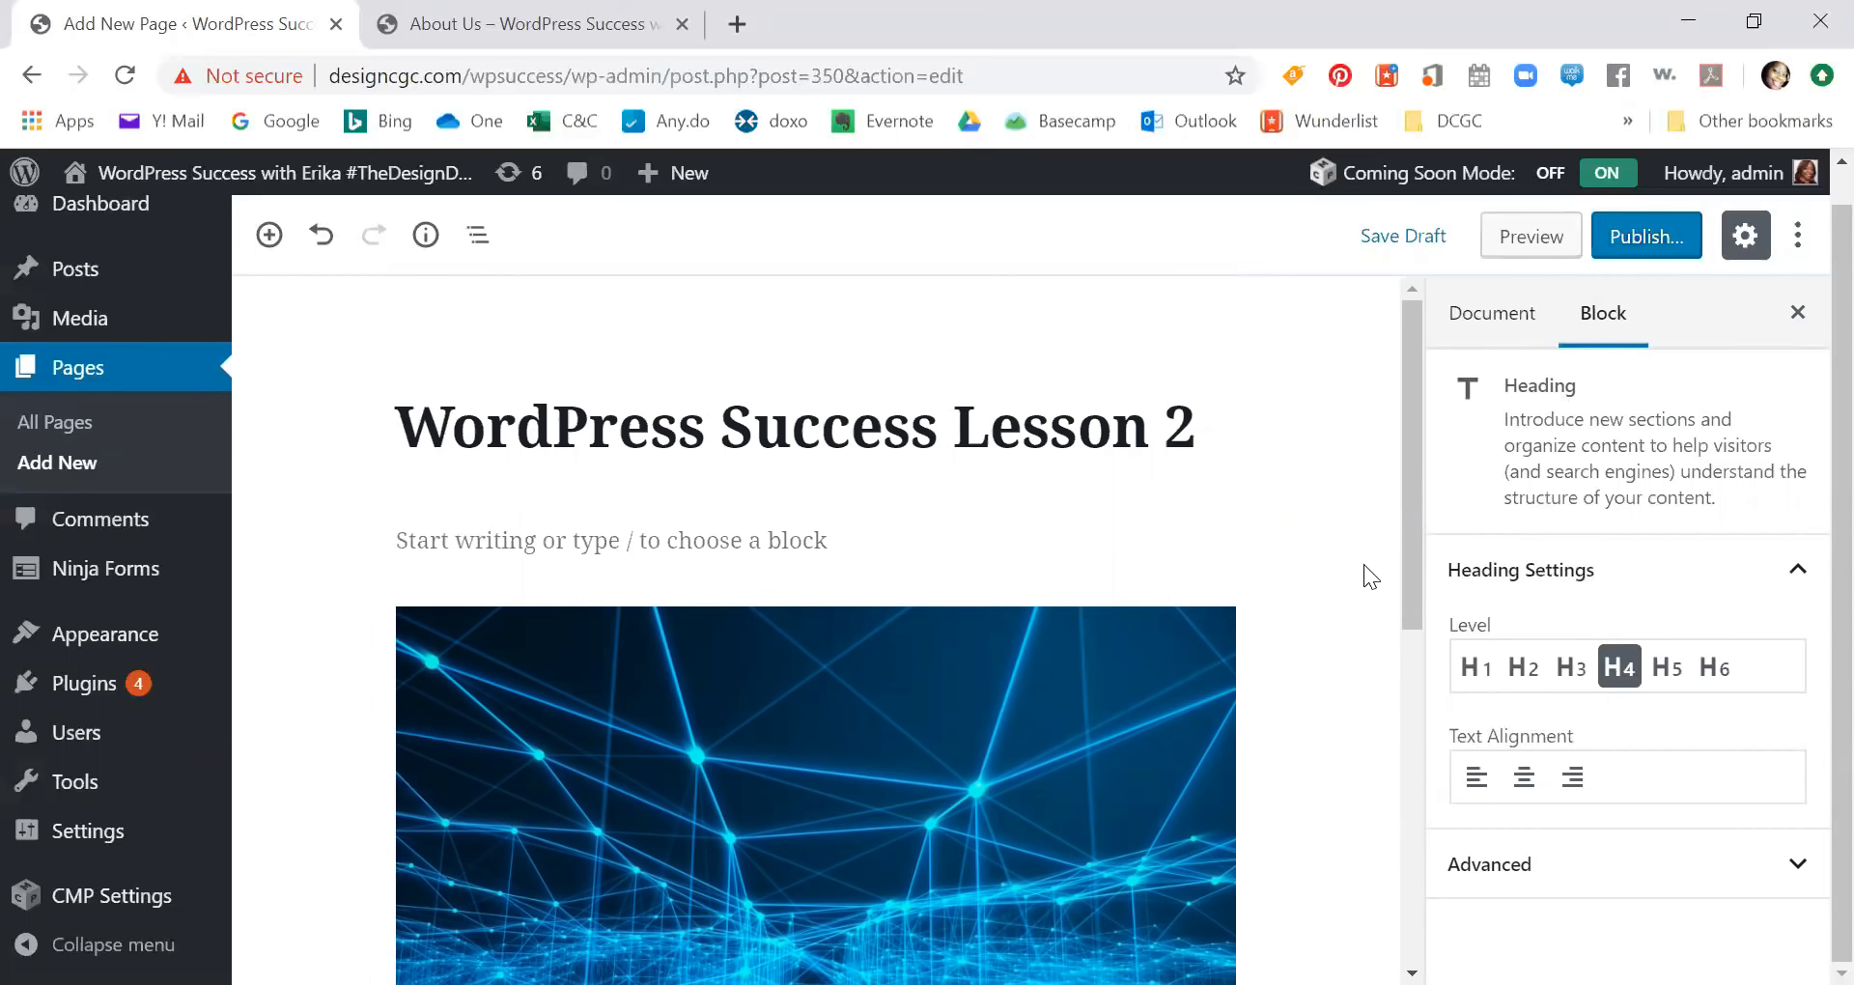
scroll(1363, 564, "down", 3)
mouse_move(1456, 200)
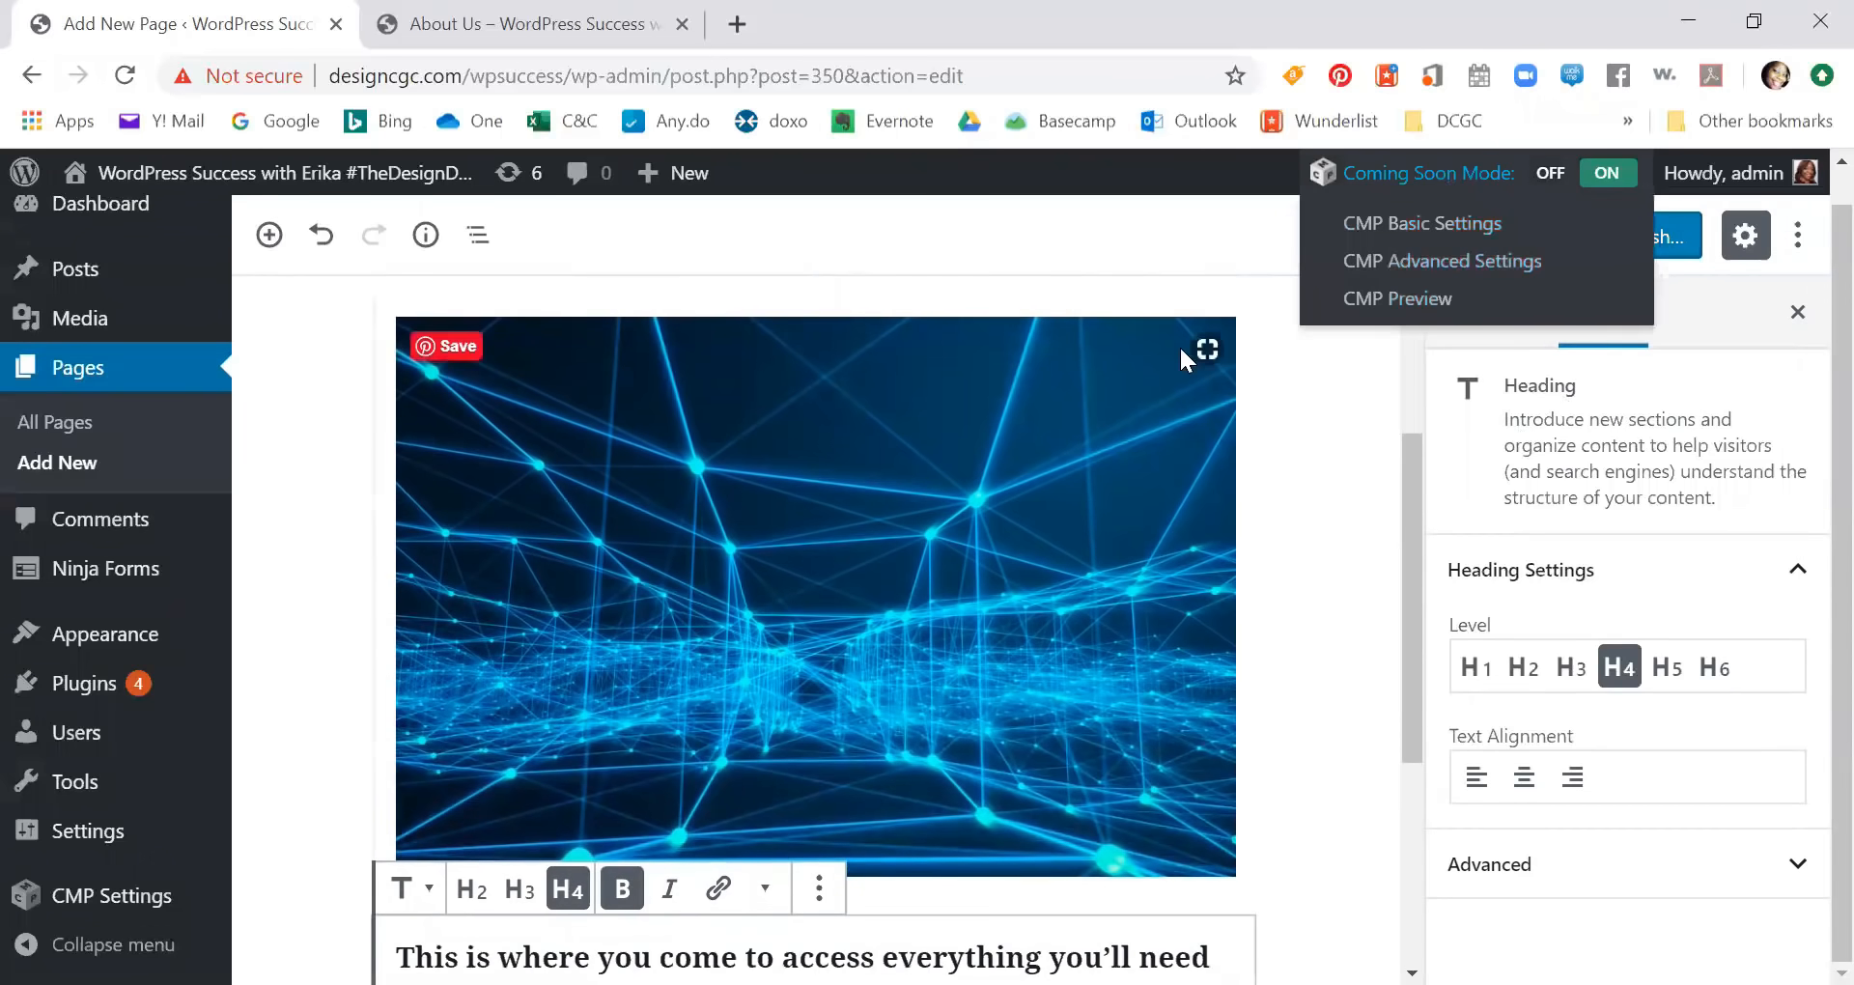
scroll(1309, 373, "up", 3)
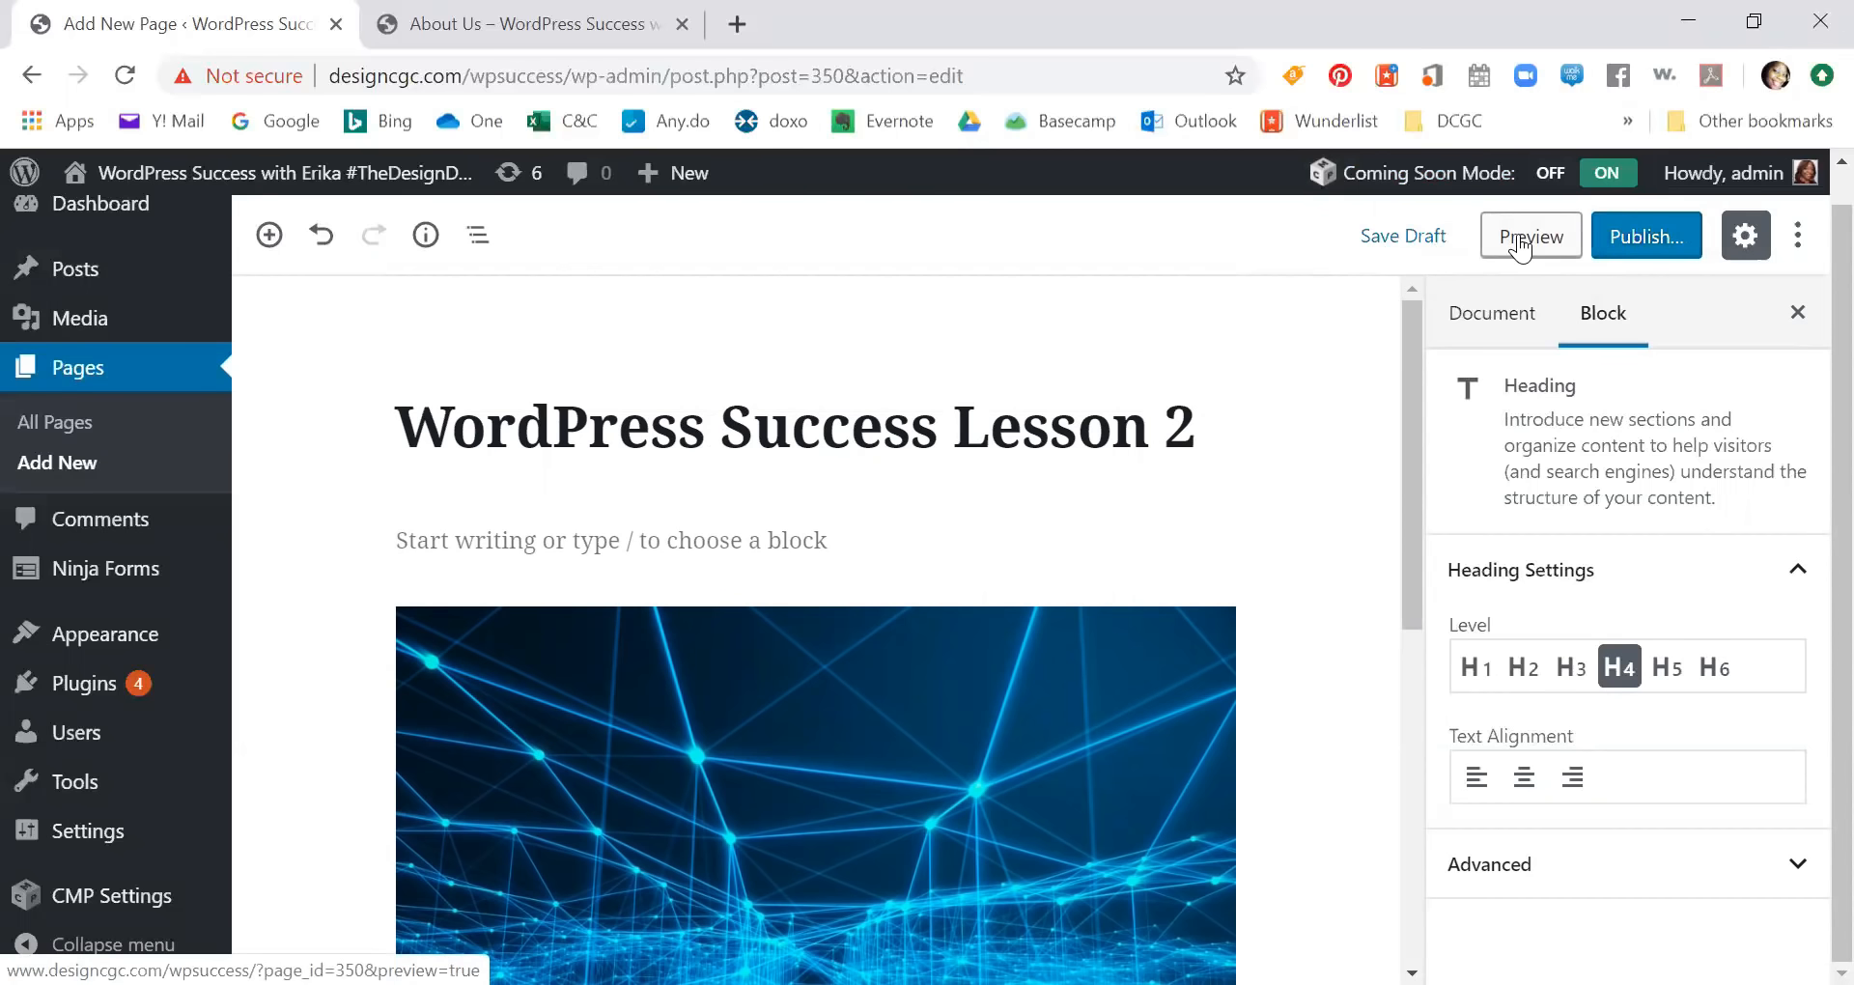
Step: Open a preview of the draft page and look through it from the title banner to the text below the image
left_click(1427, 236)
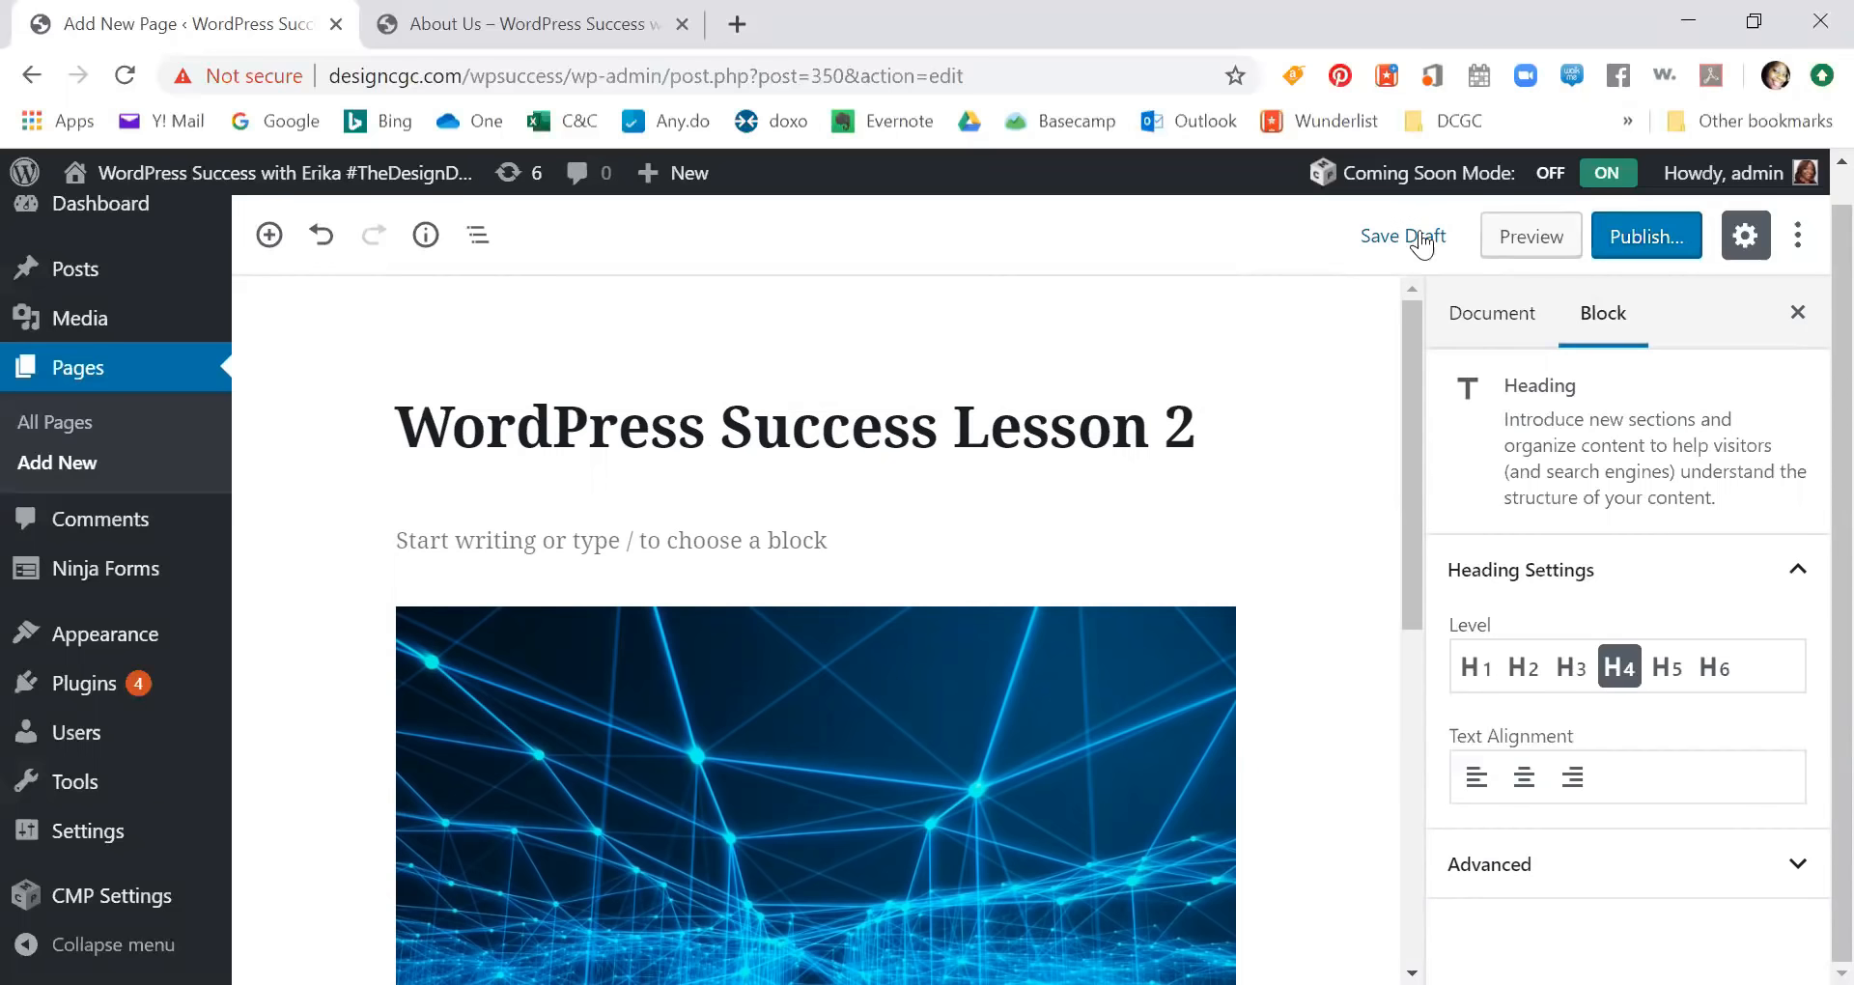
left_click(1522, 253)
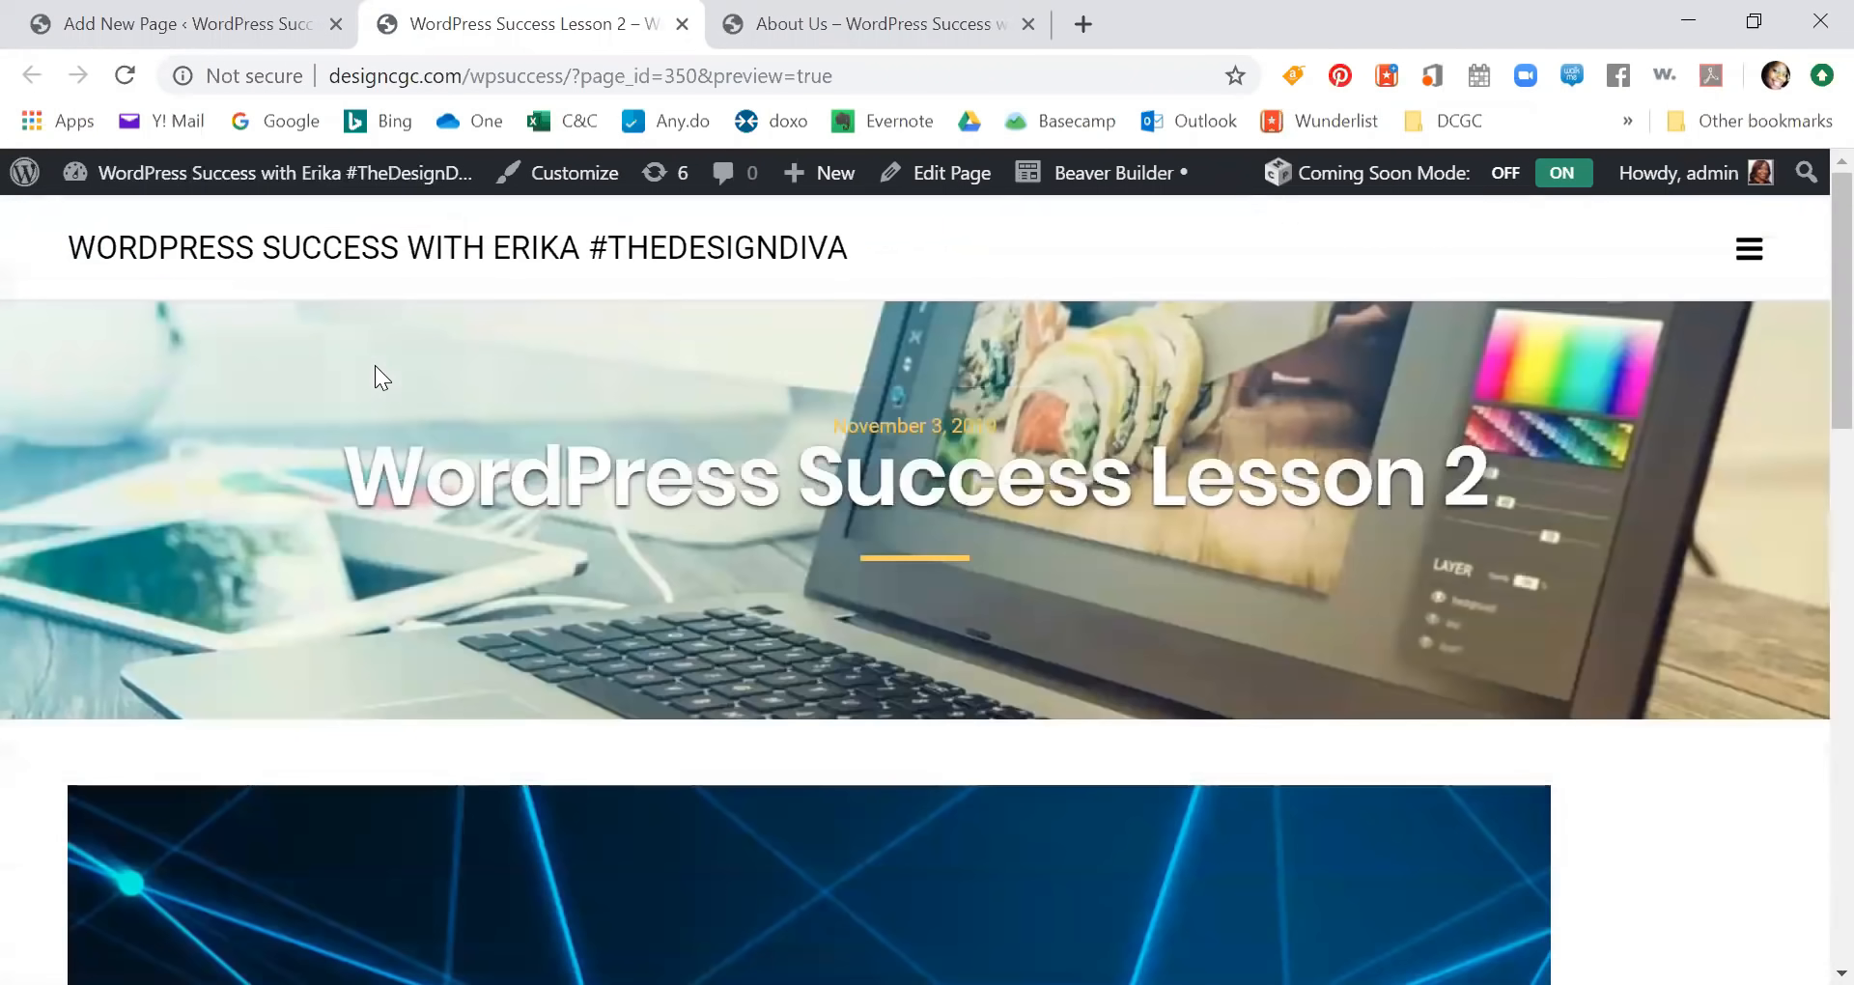
scroll(375, 365, "down", 4)
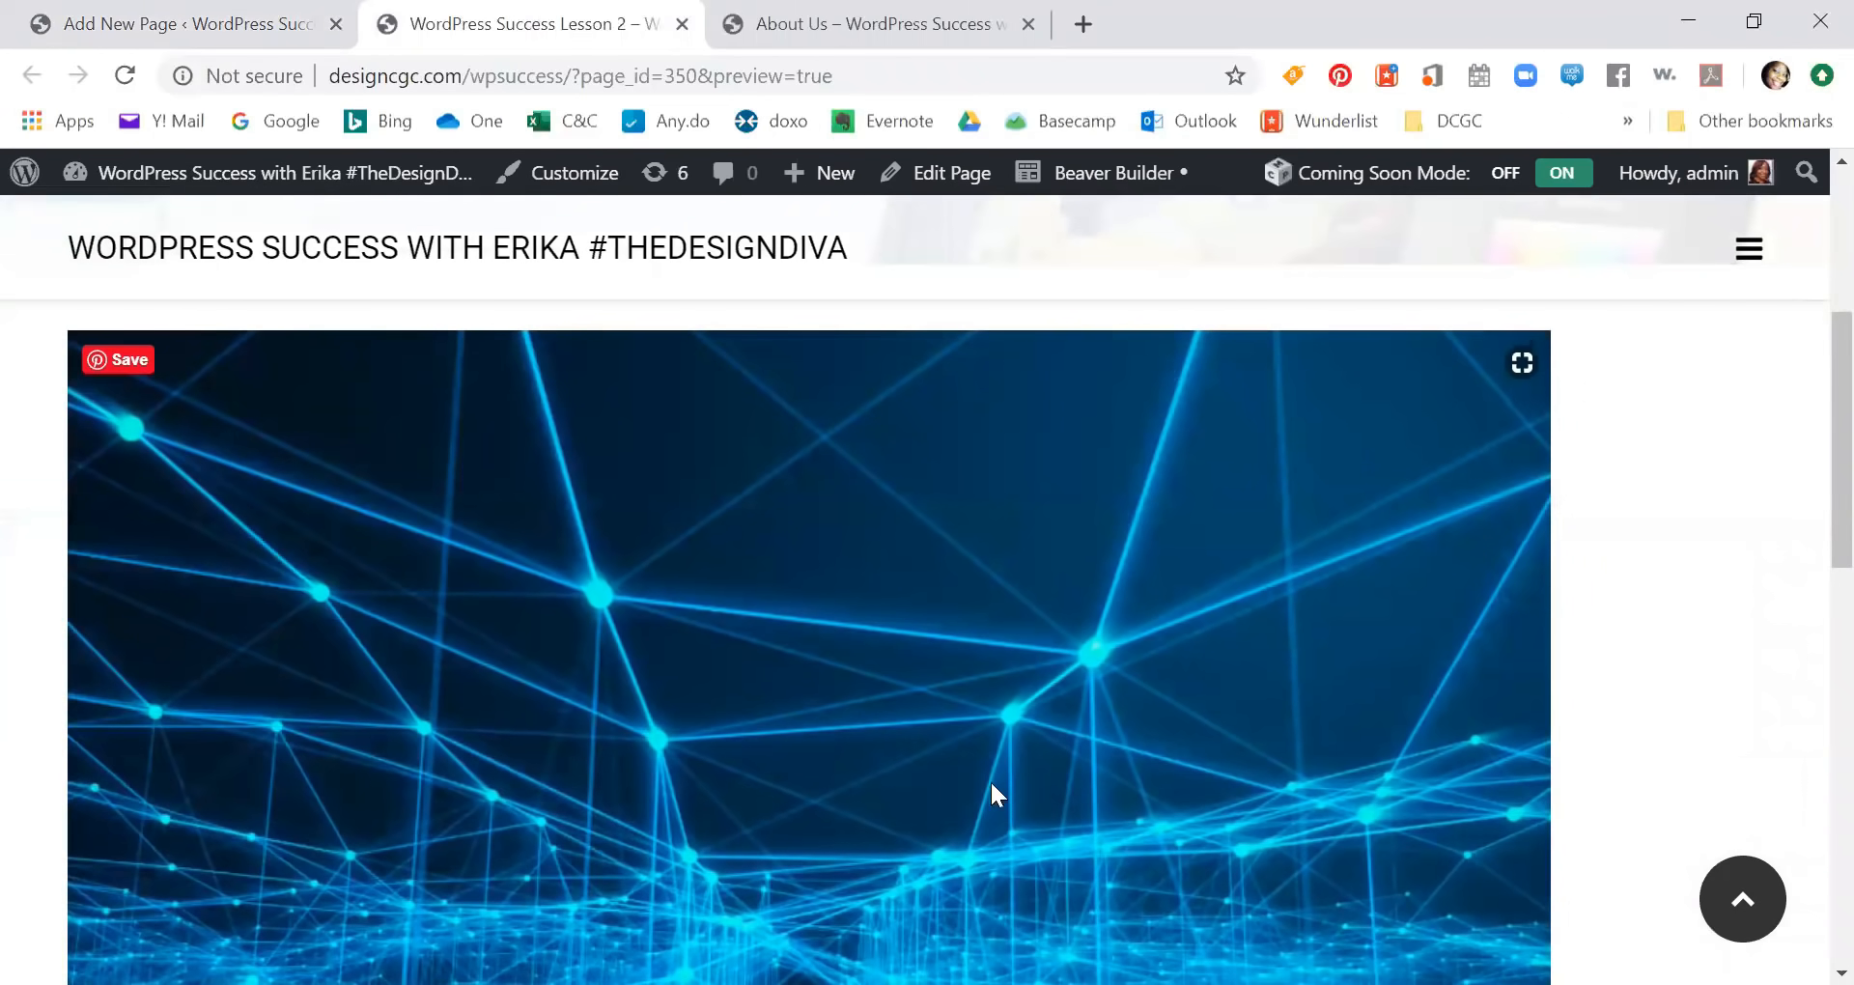
scroll(966, 743, "down", 3)
scroll(1376, 591, "down", 5)
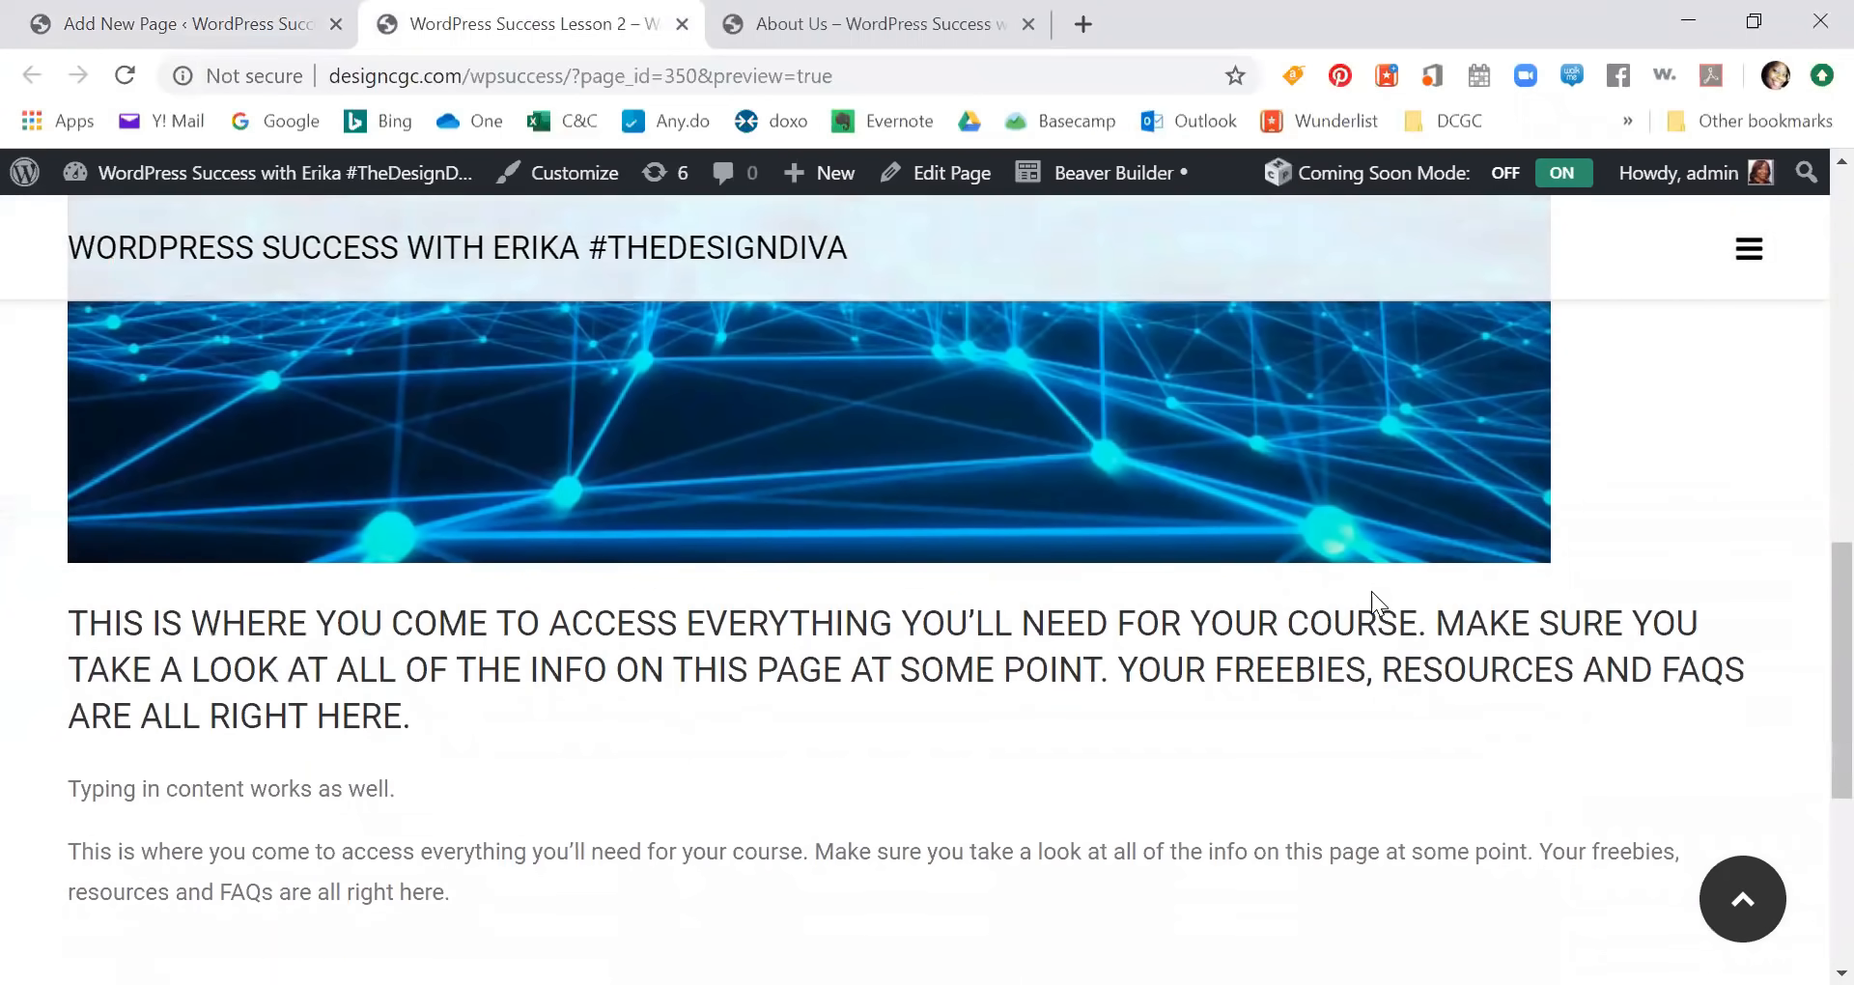
Step: Compare the styling of the heading text with the plain-text paragraphs in the page preview
left_click_drag(71, 618, 492, 712)
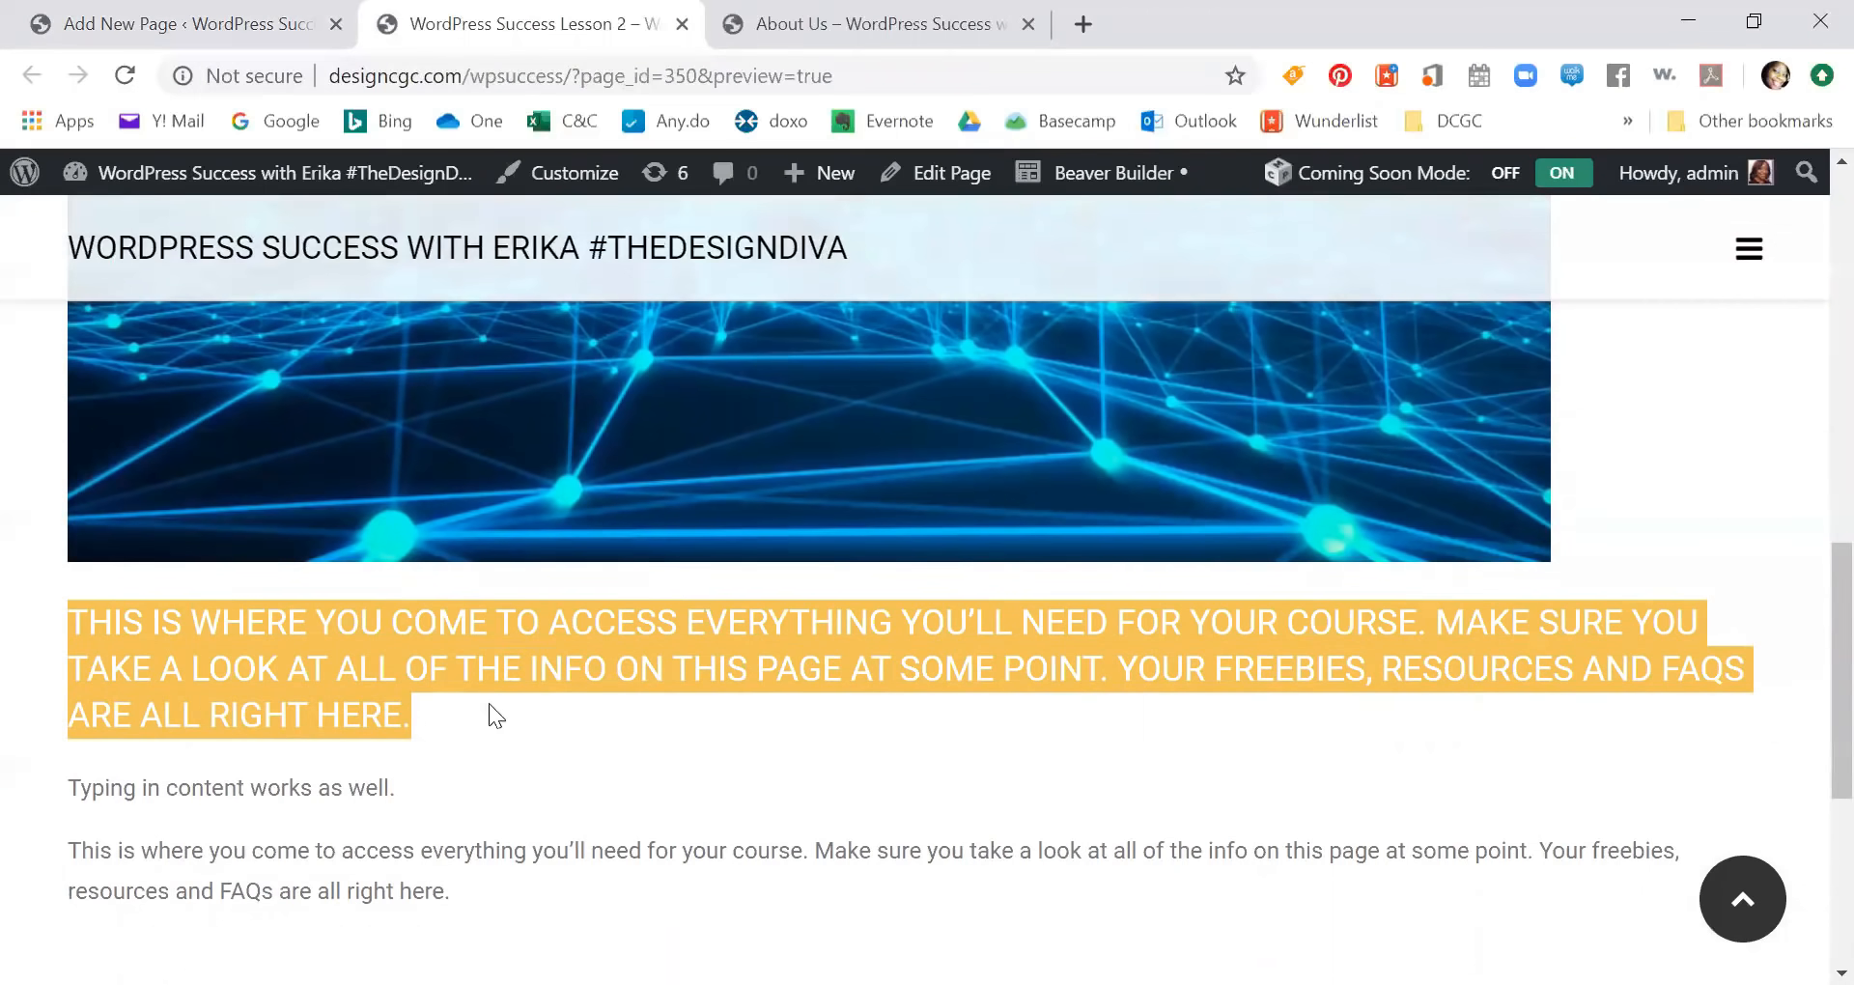
left_click(707, 732)
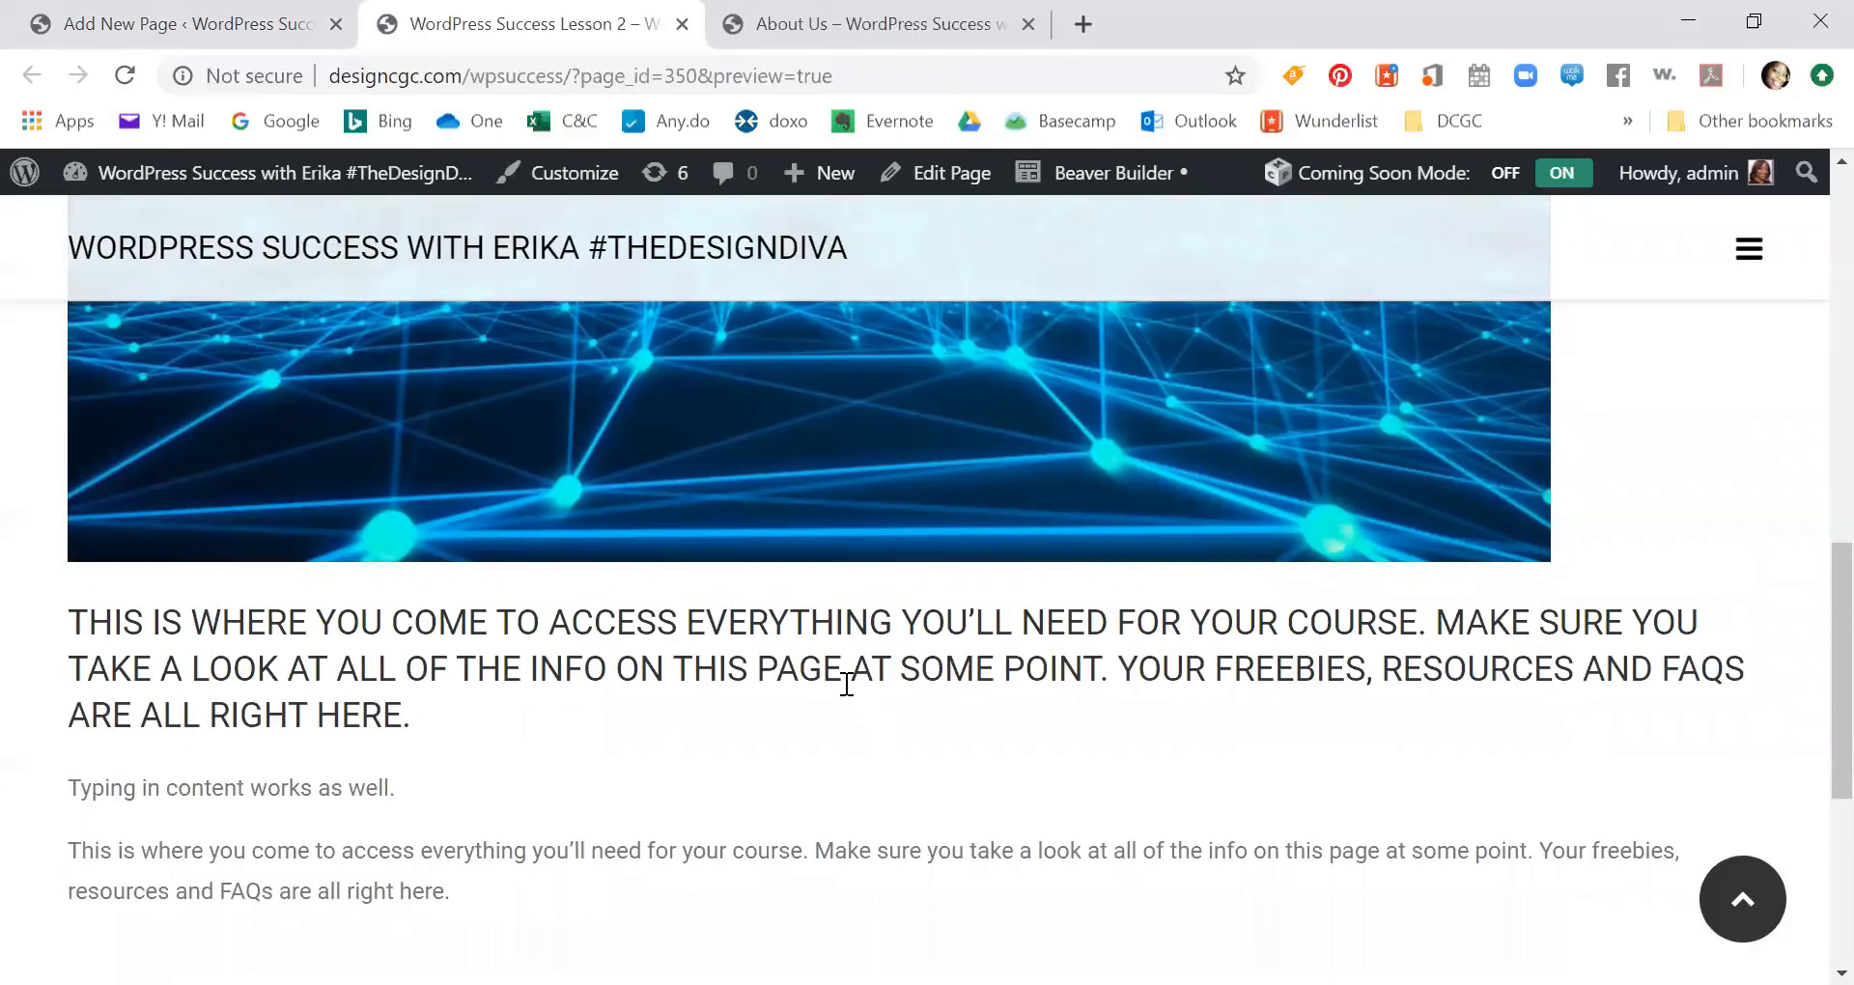
scroll(846, 683, "down", 2)
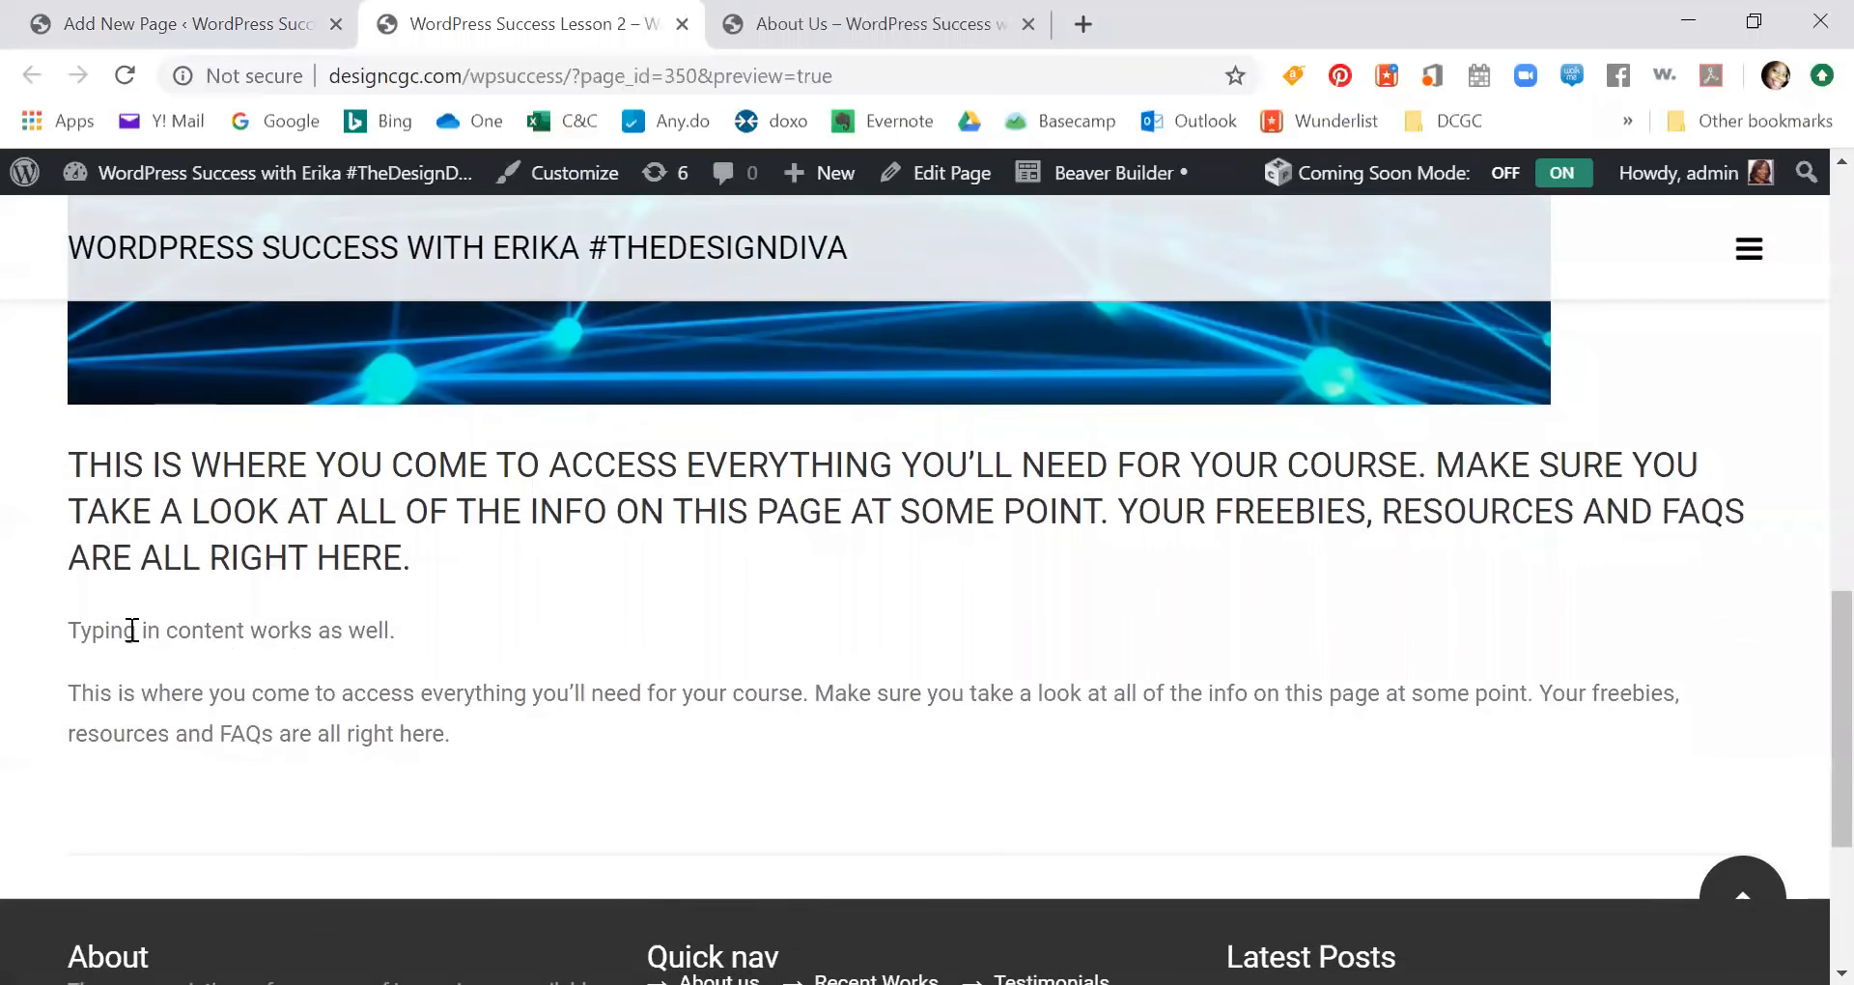
triple_click(332, 707)
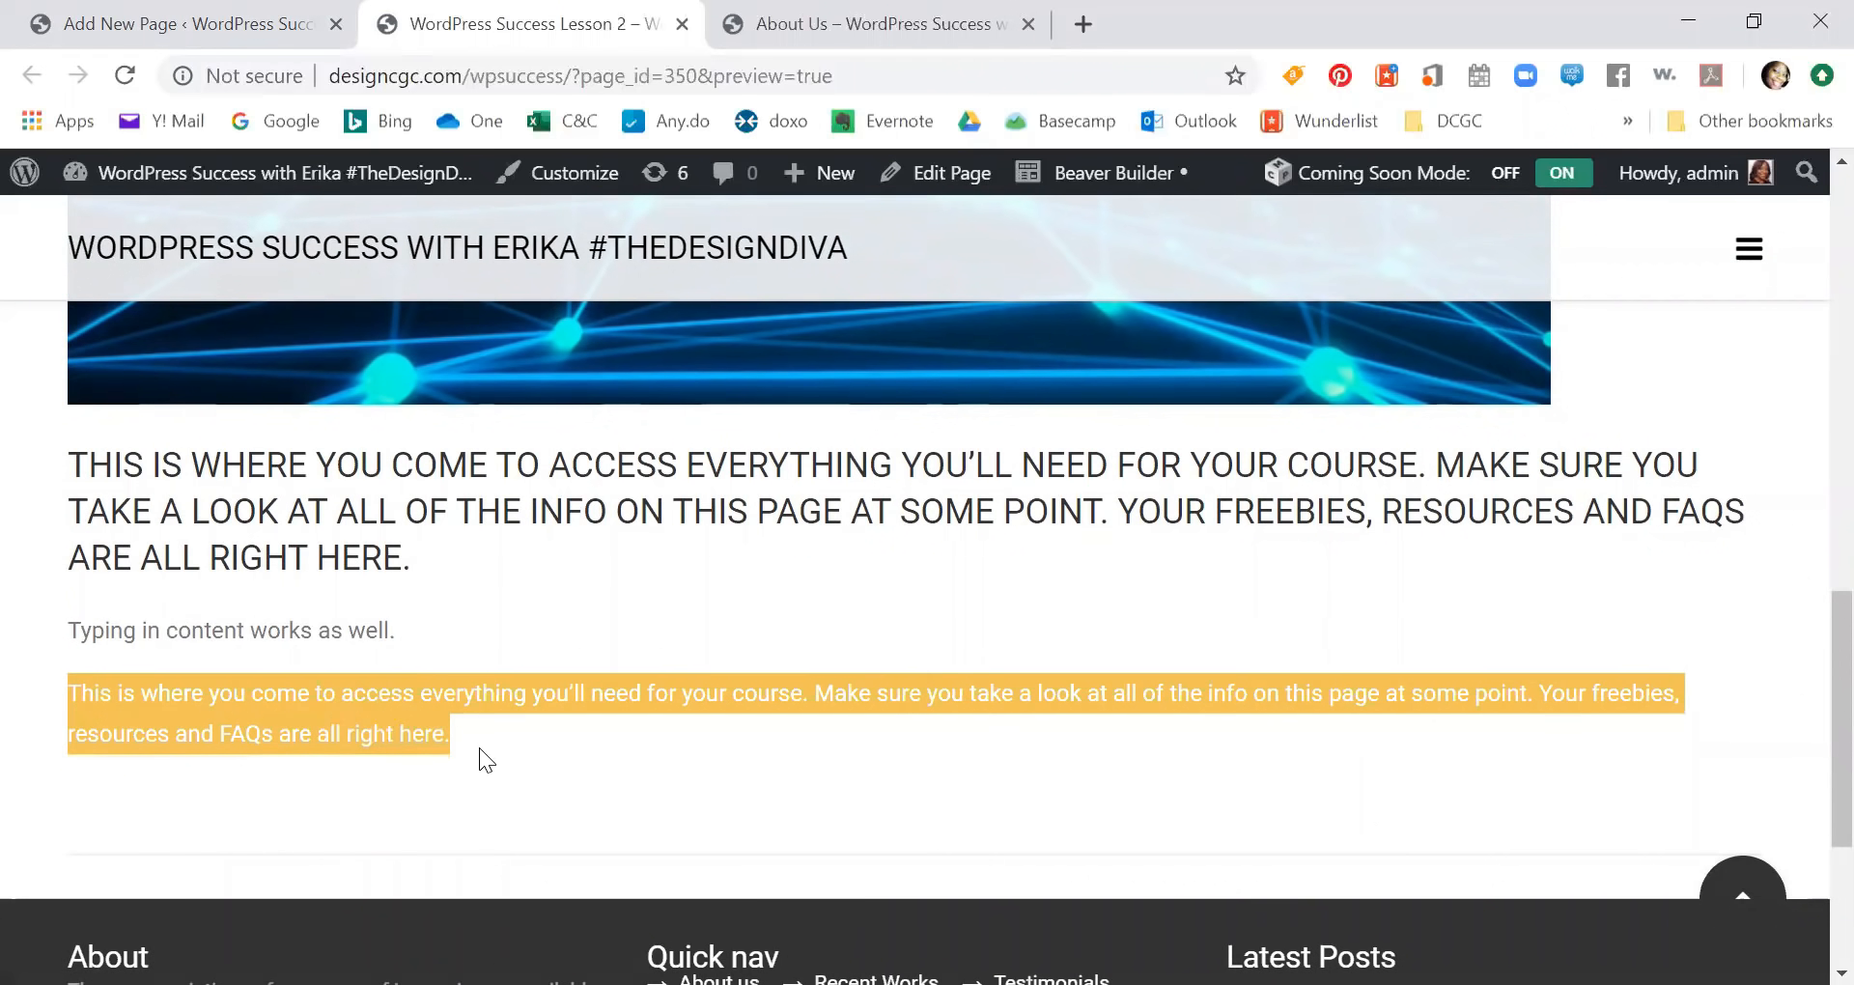
left_click(479, 747)
Step: Examine the title banner and the full-size image in the page preview
scroll(1041, 763, "up", 8)
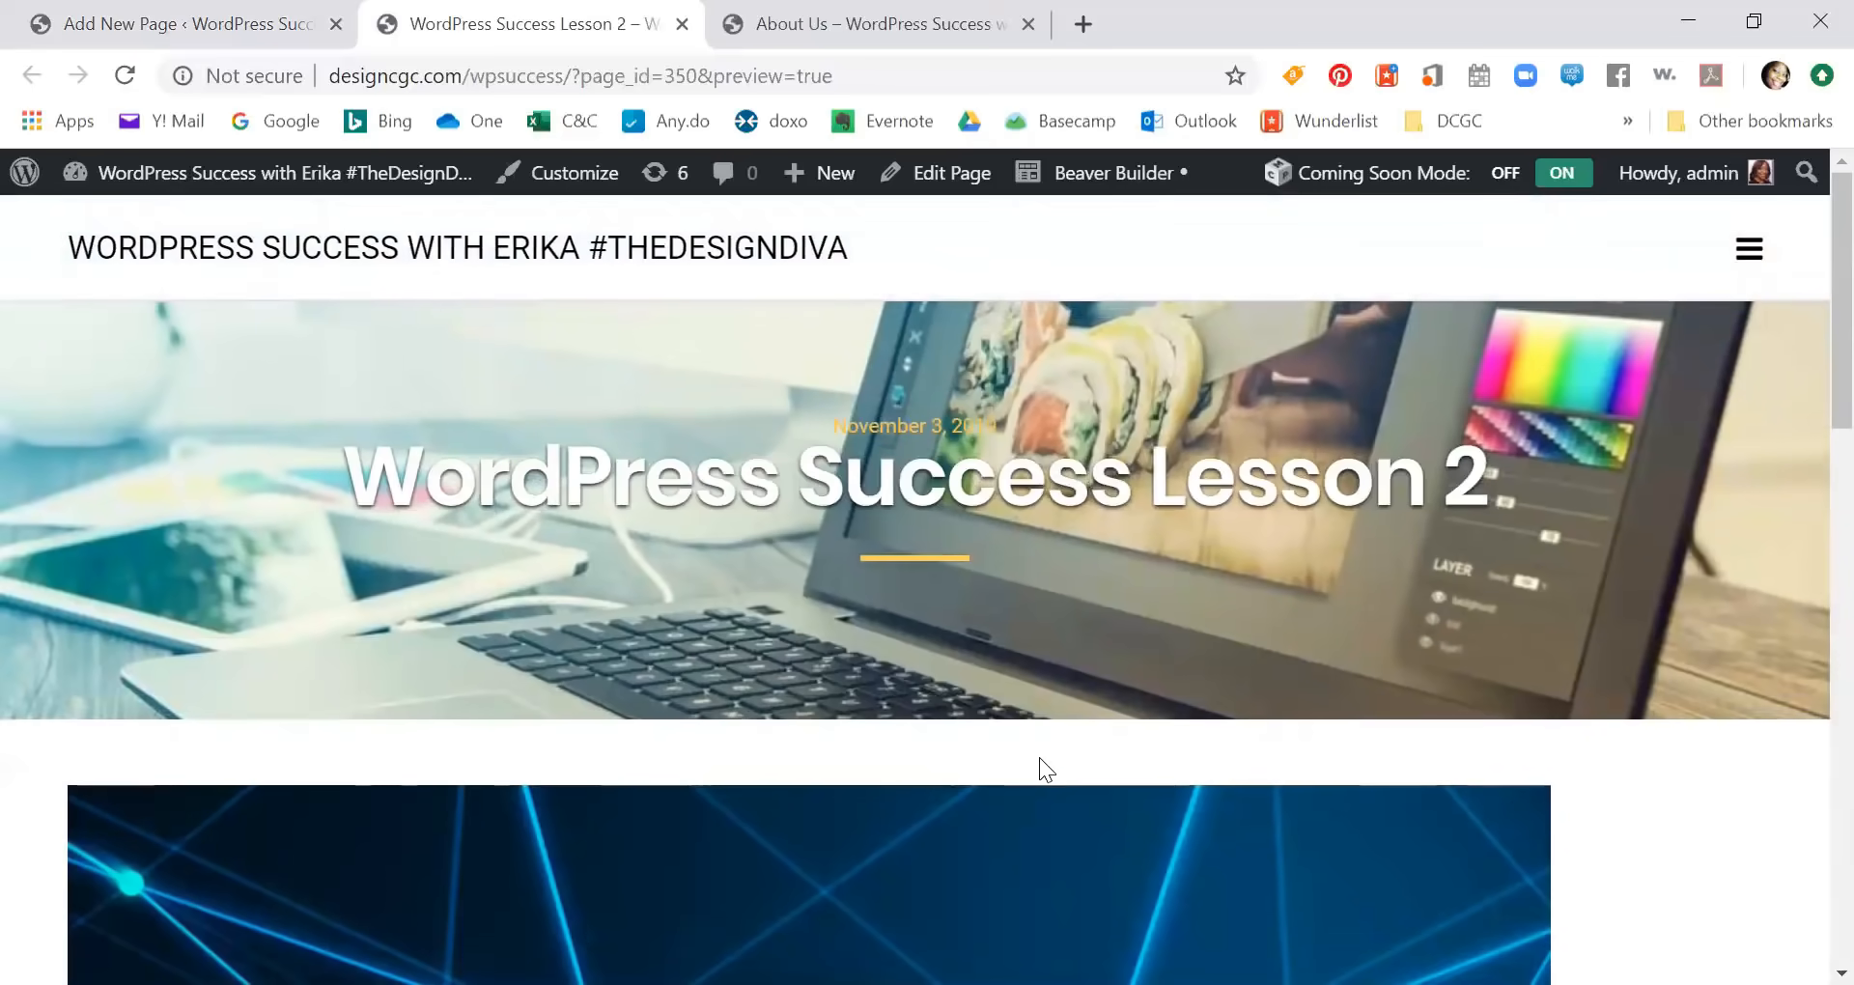
scroll(1035, 748, "down", 9)
scroll(1022, 739, "up", 8)
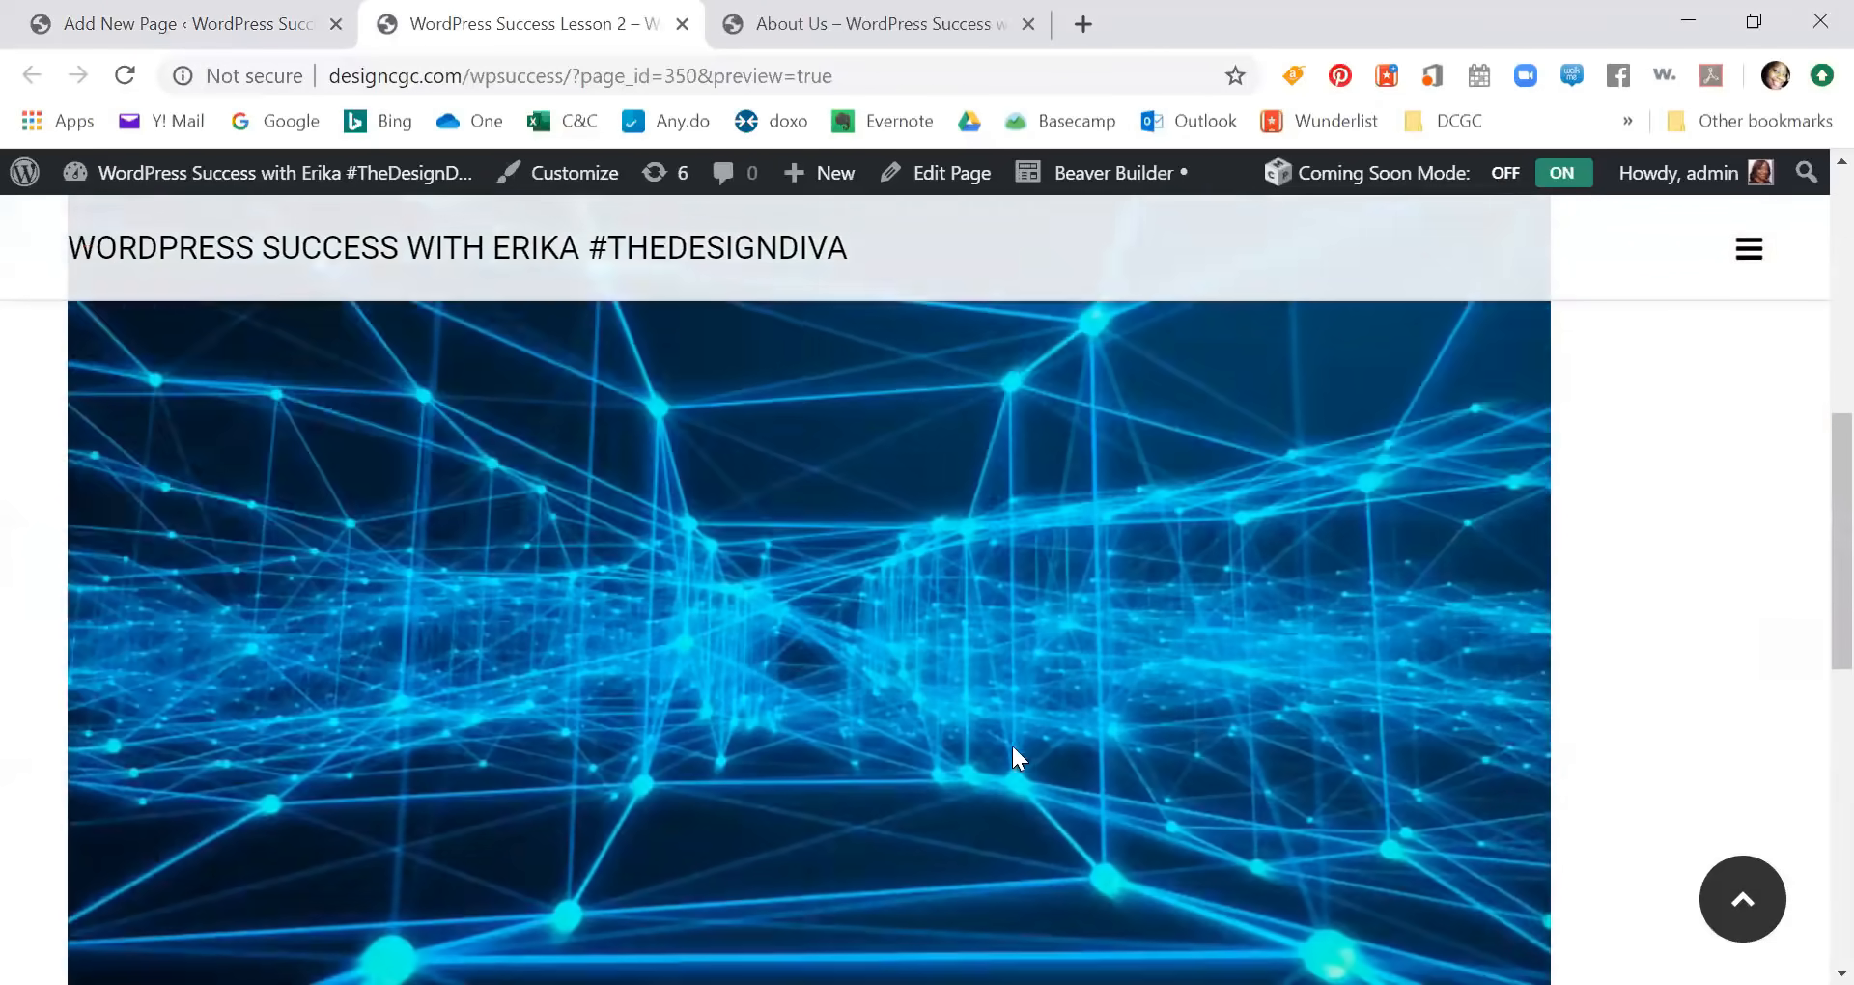
scroll(969, 735, "down", 6)
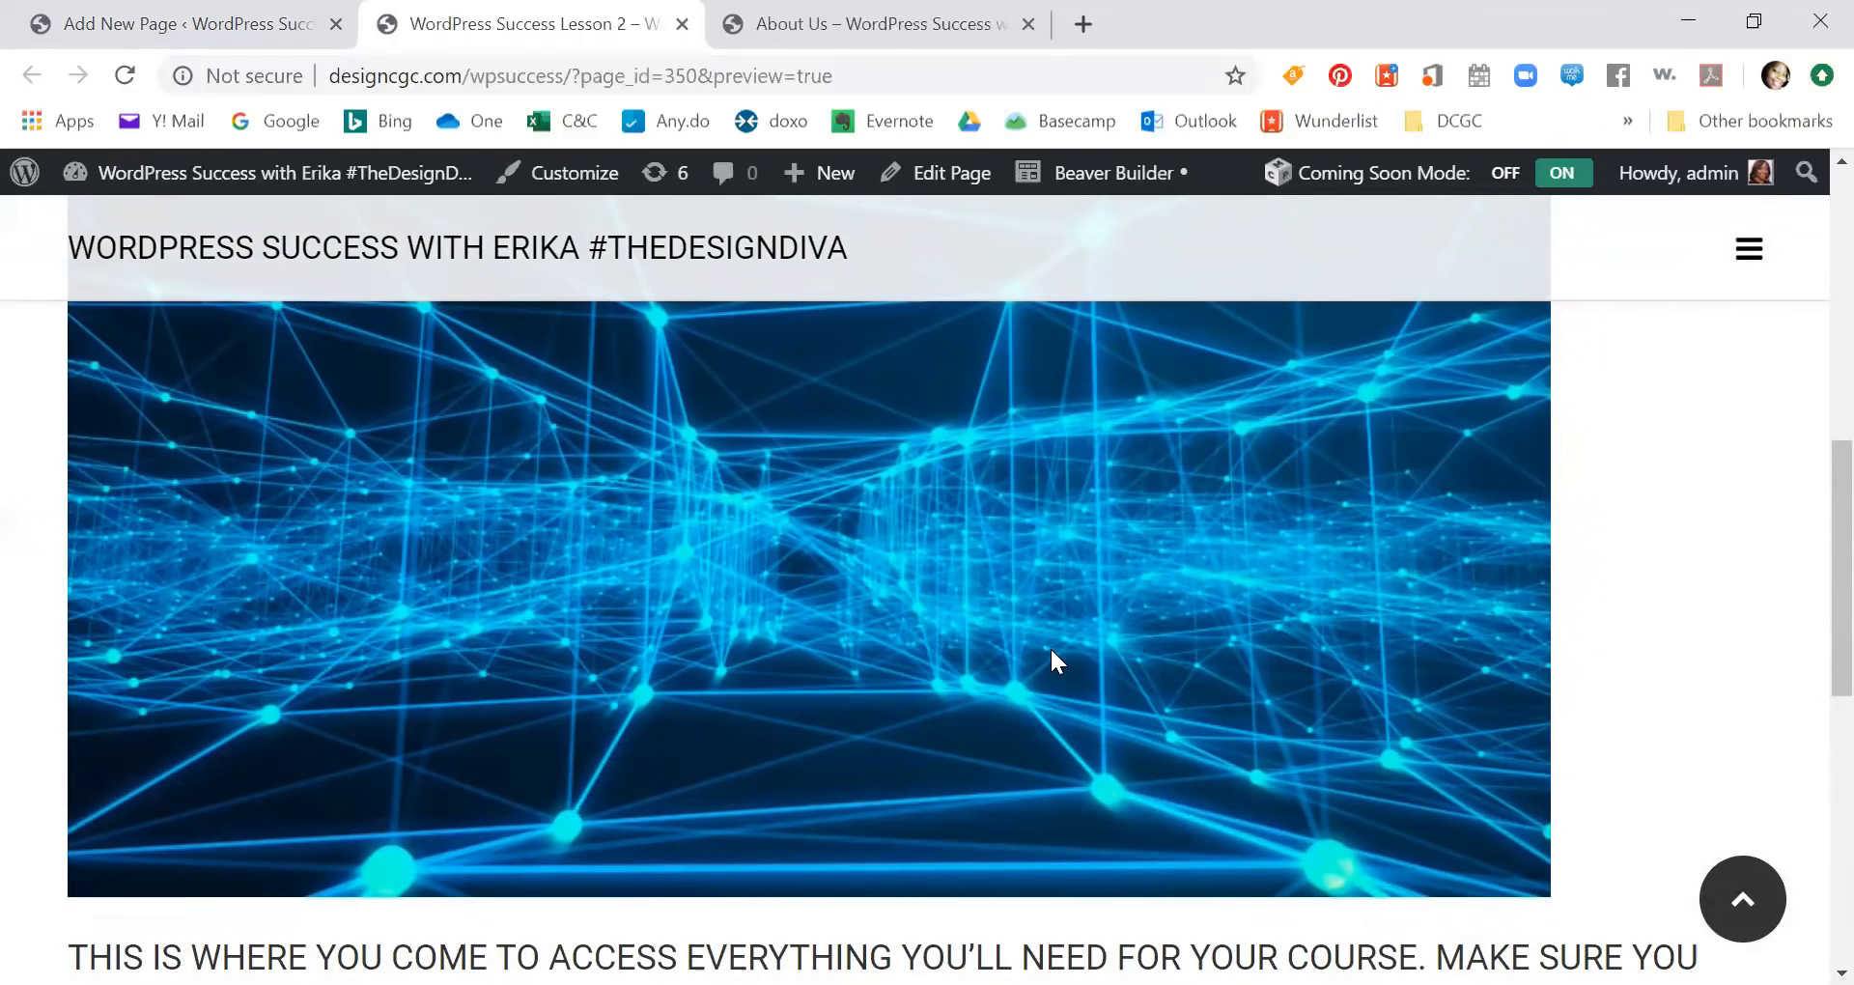
scroll(1051, 660, "up", 6)
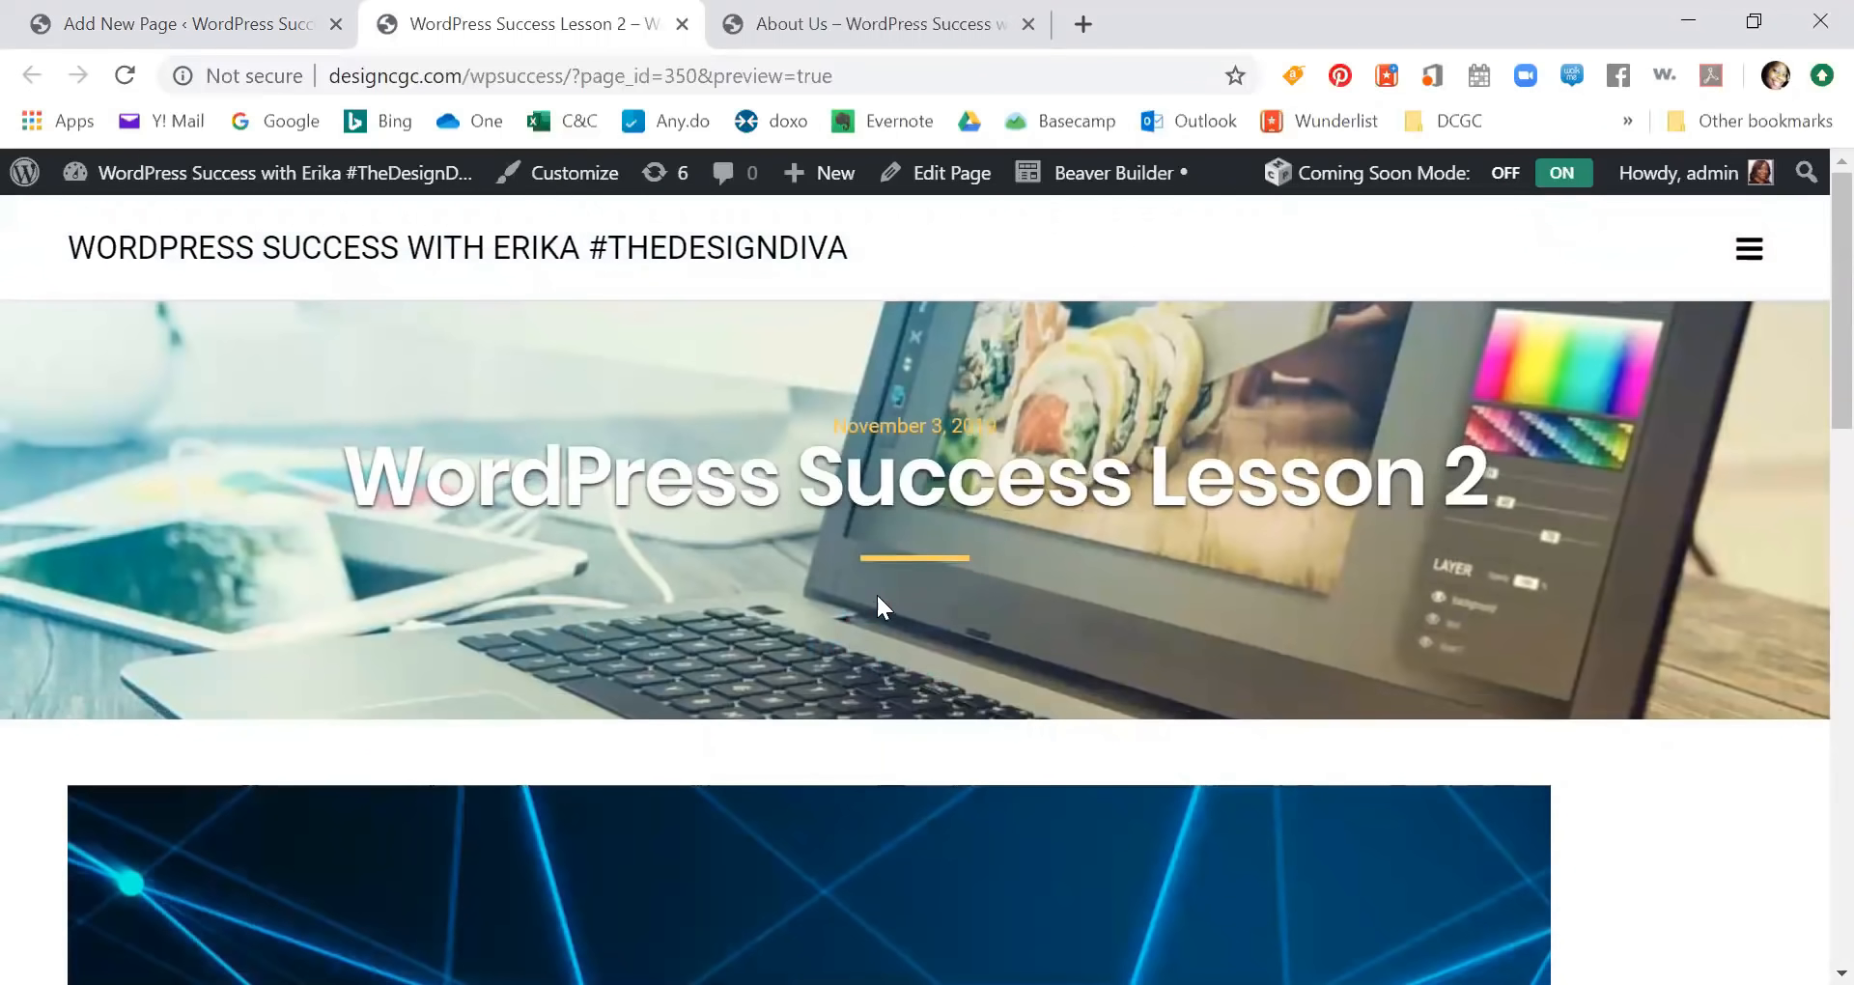
scroll(708, 603, "down", 5)
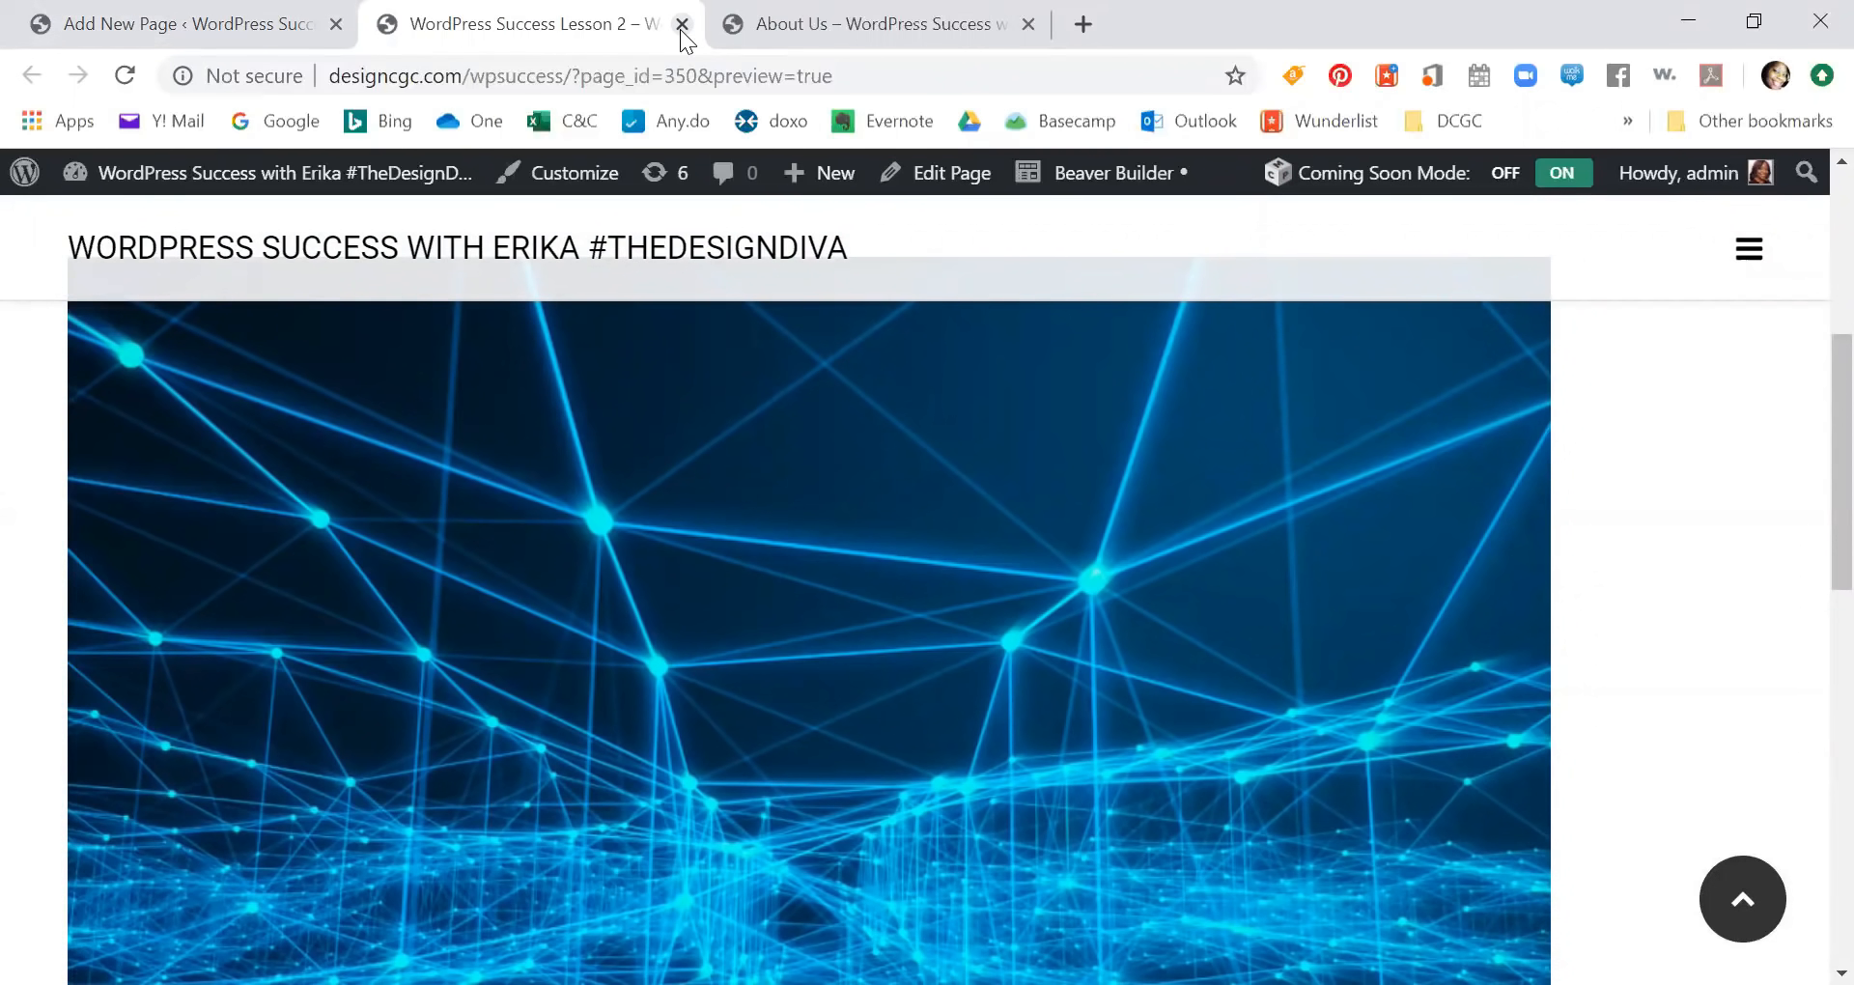
Step: Close the page preview and examine the order and move handles of the image and heading blocks in the editor
left_click(680, 24)
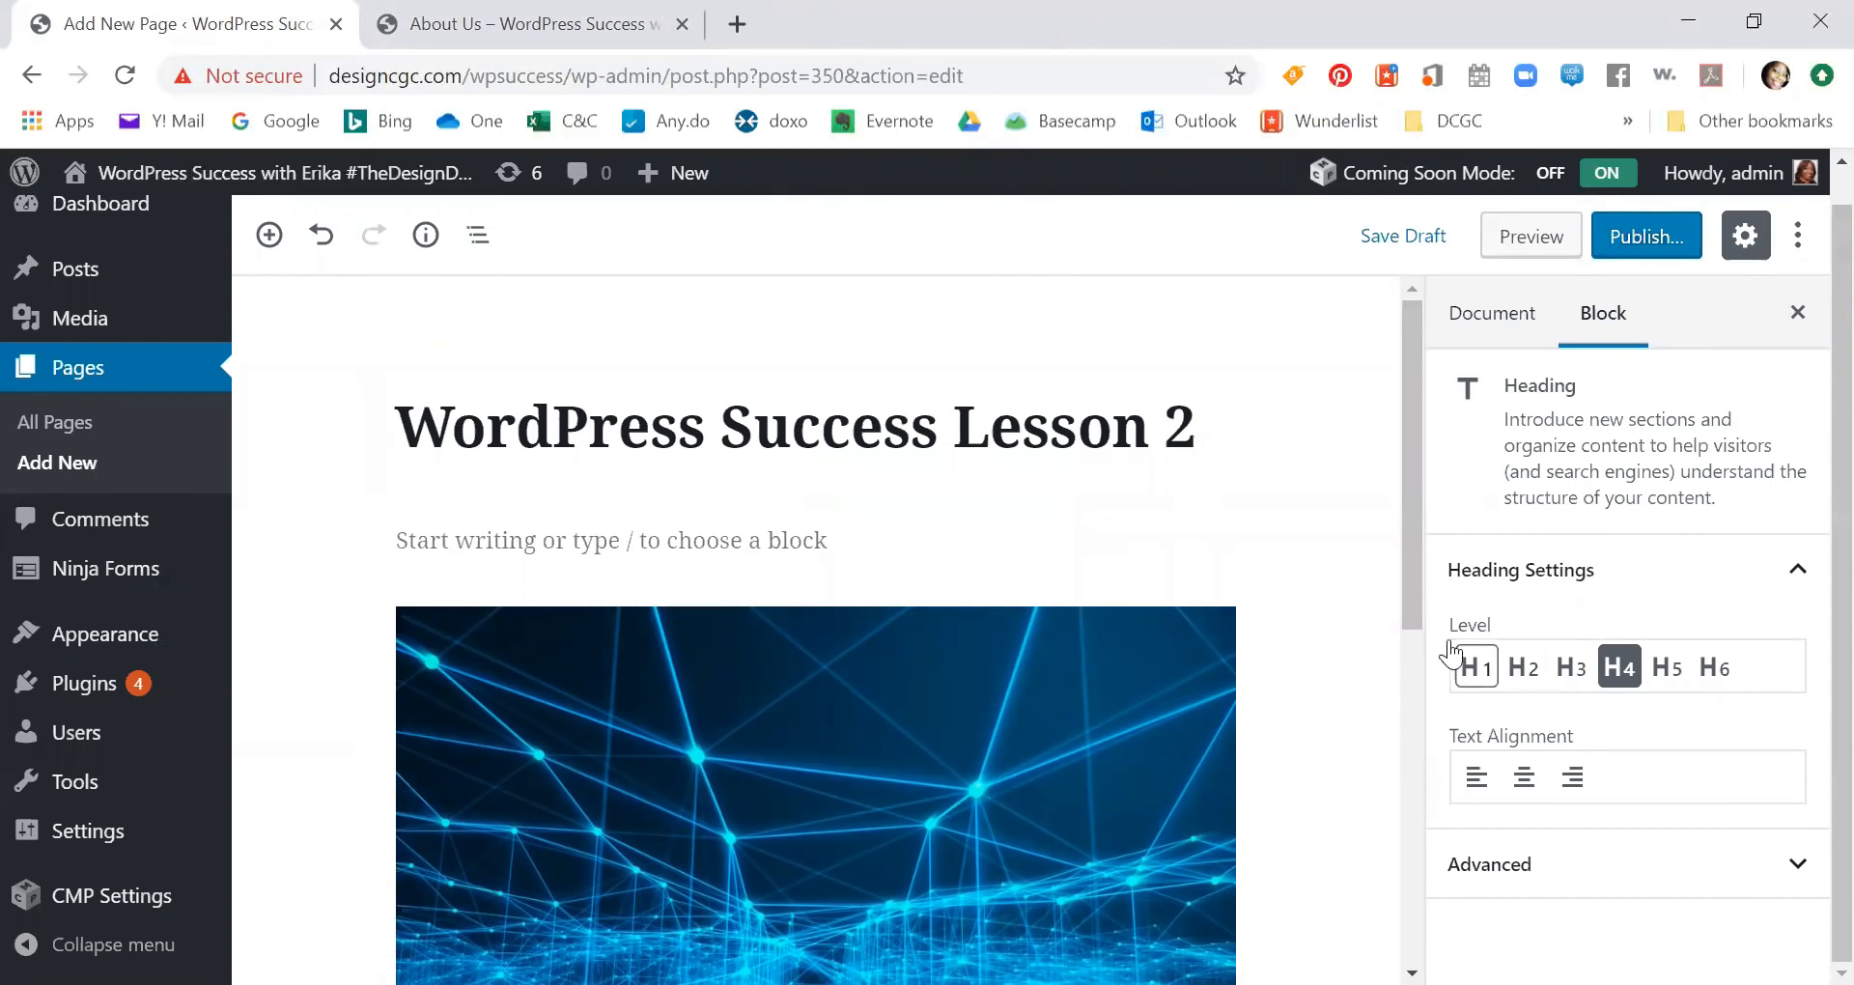
scroll(1056, 558, "down", 5)
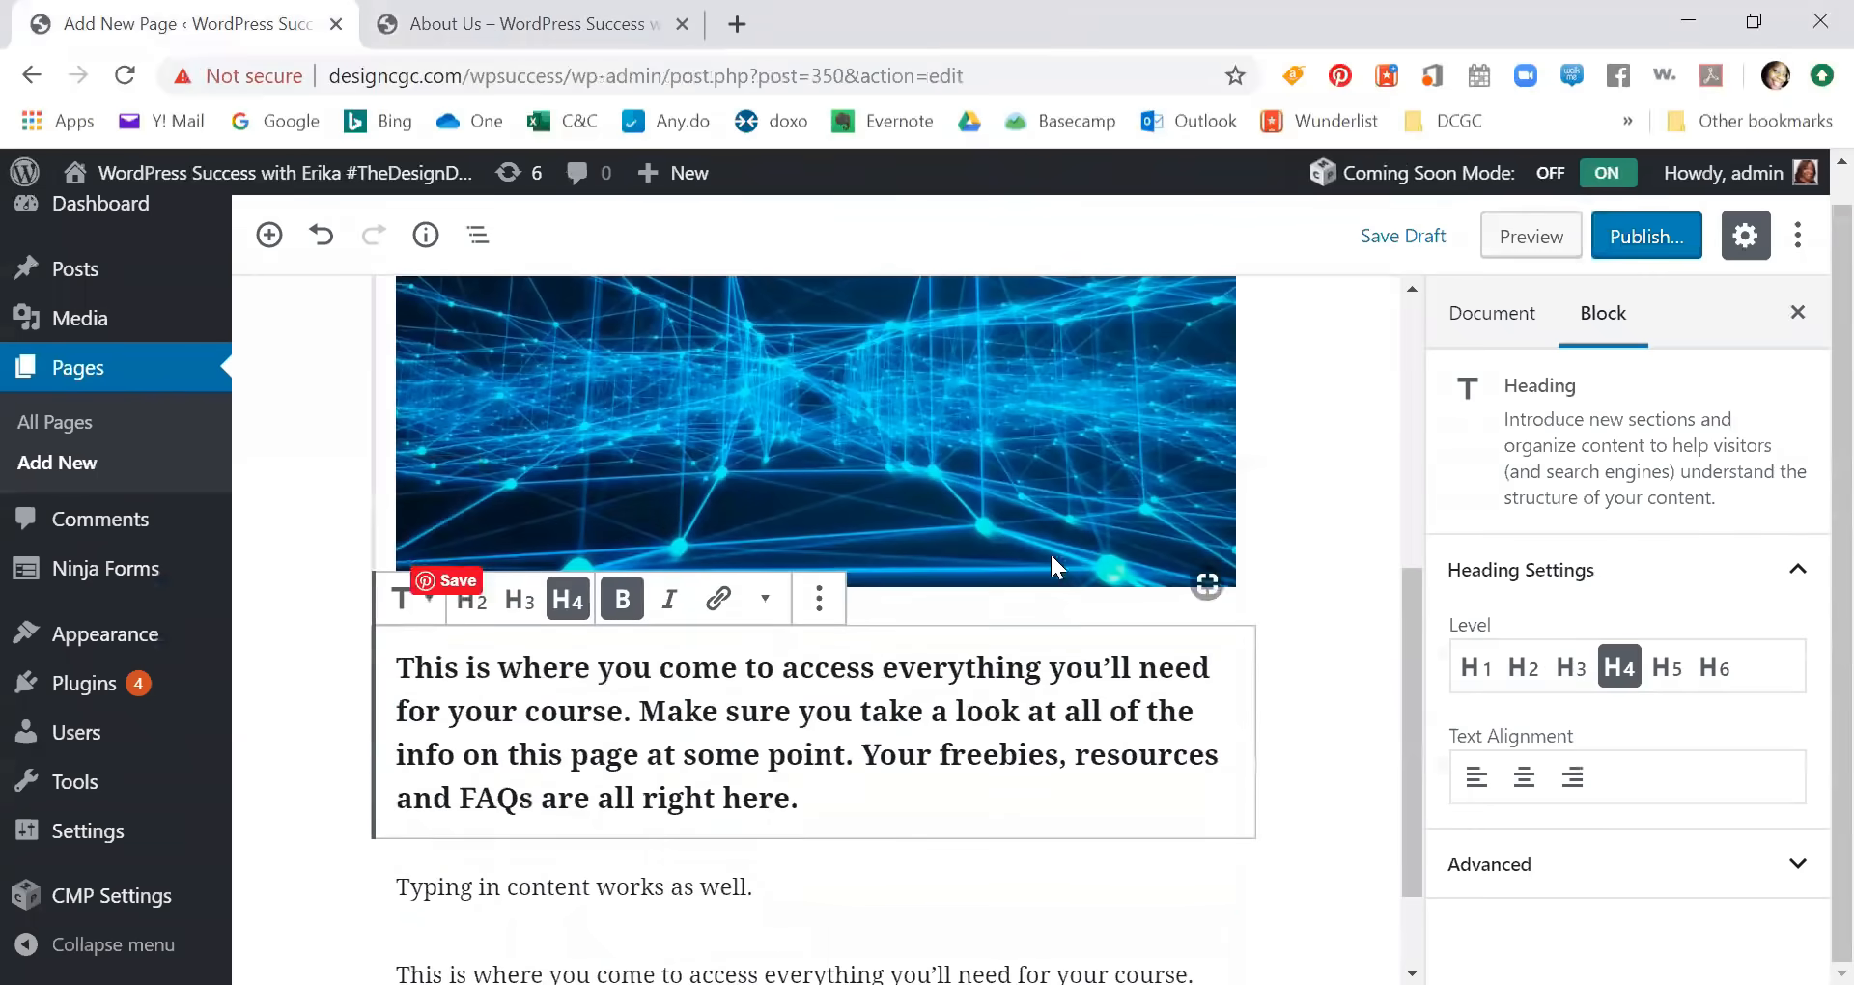
scroll(525, 687, "up", 2)
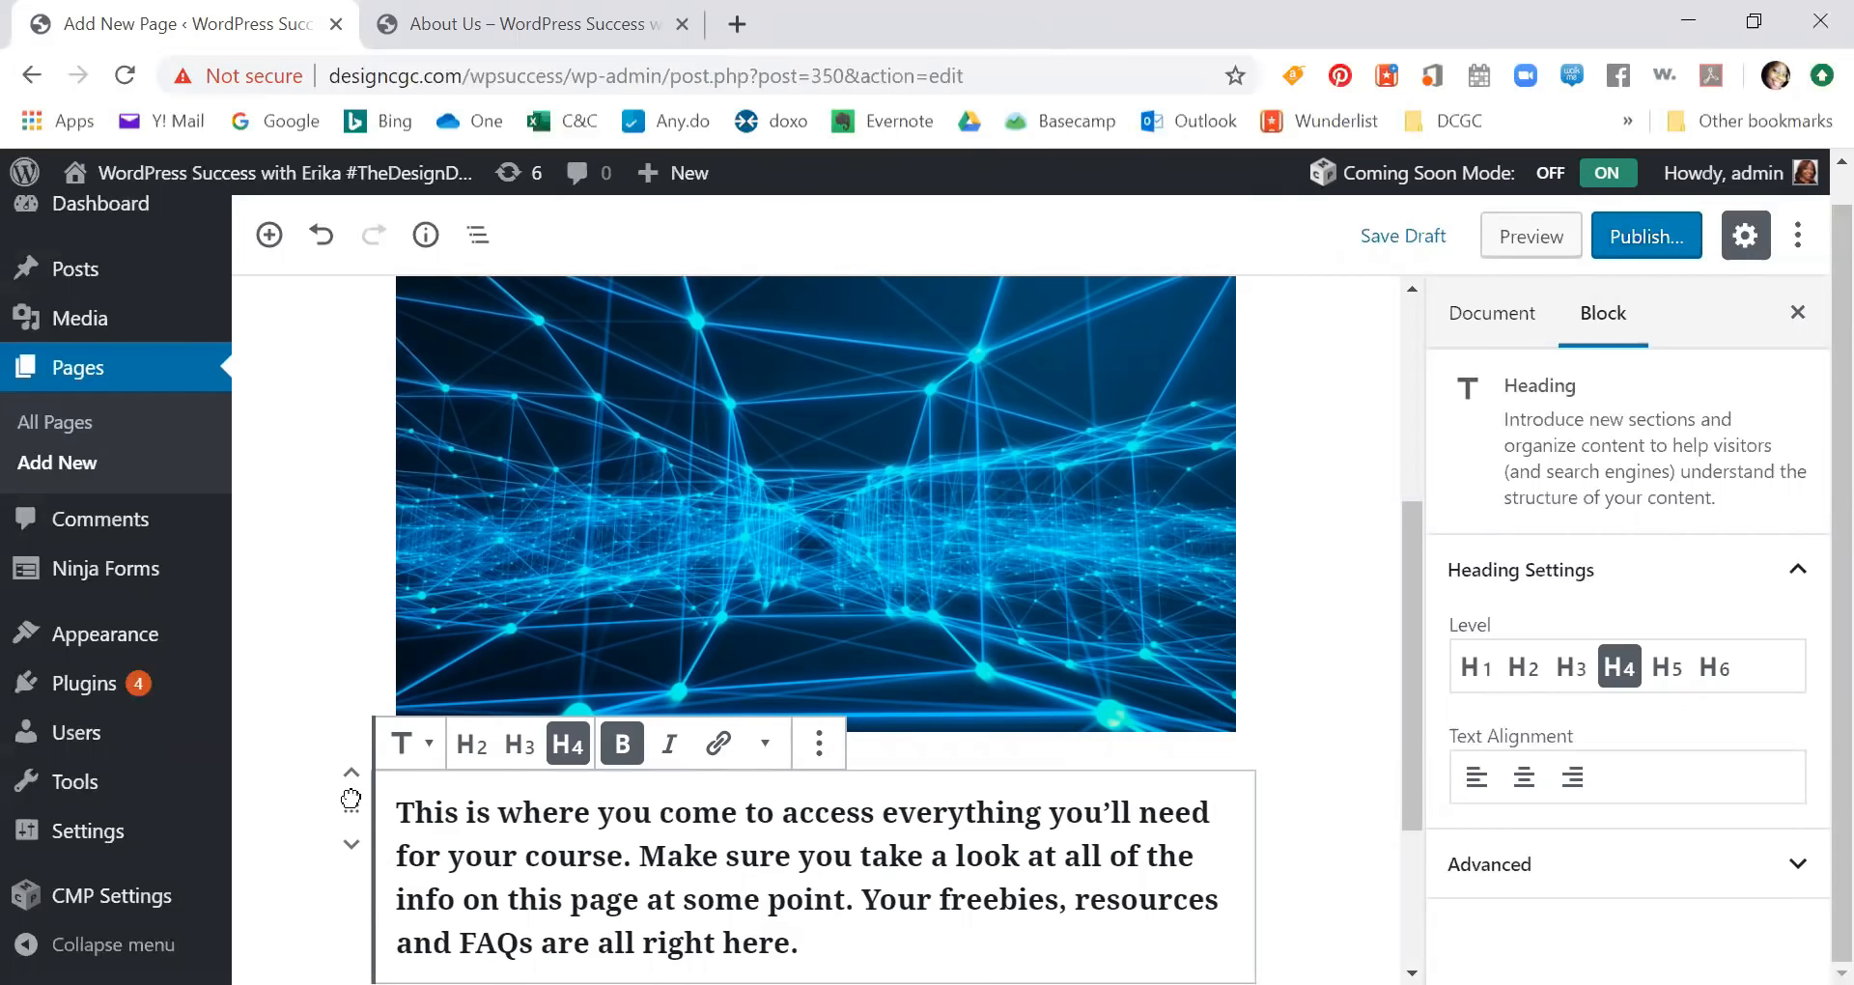
scroll(370, 593, "up", 4)
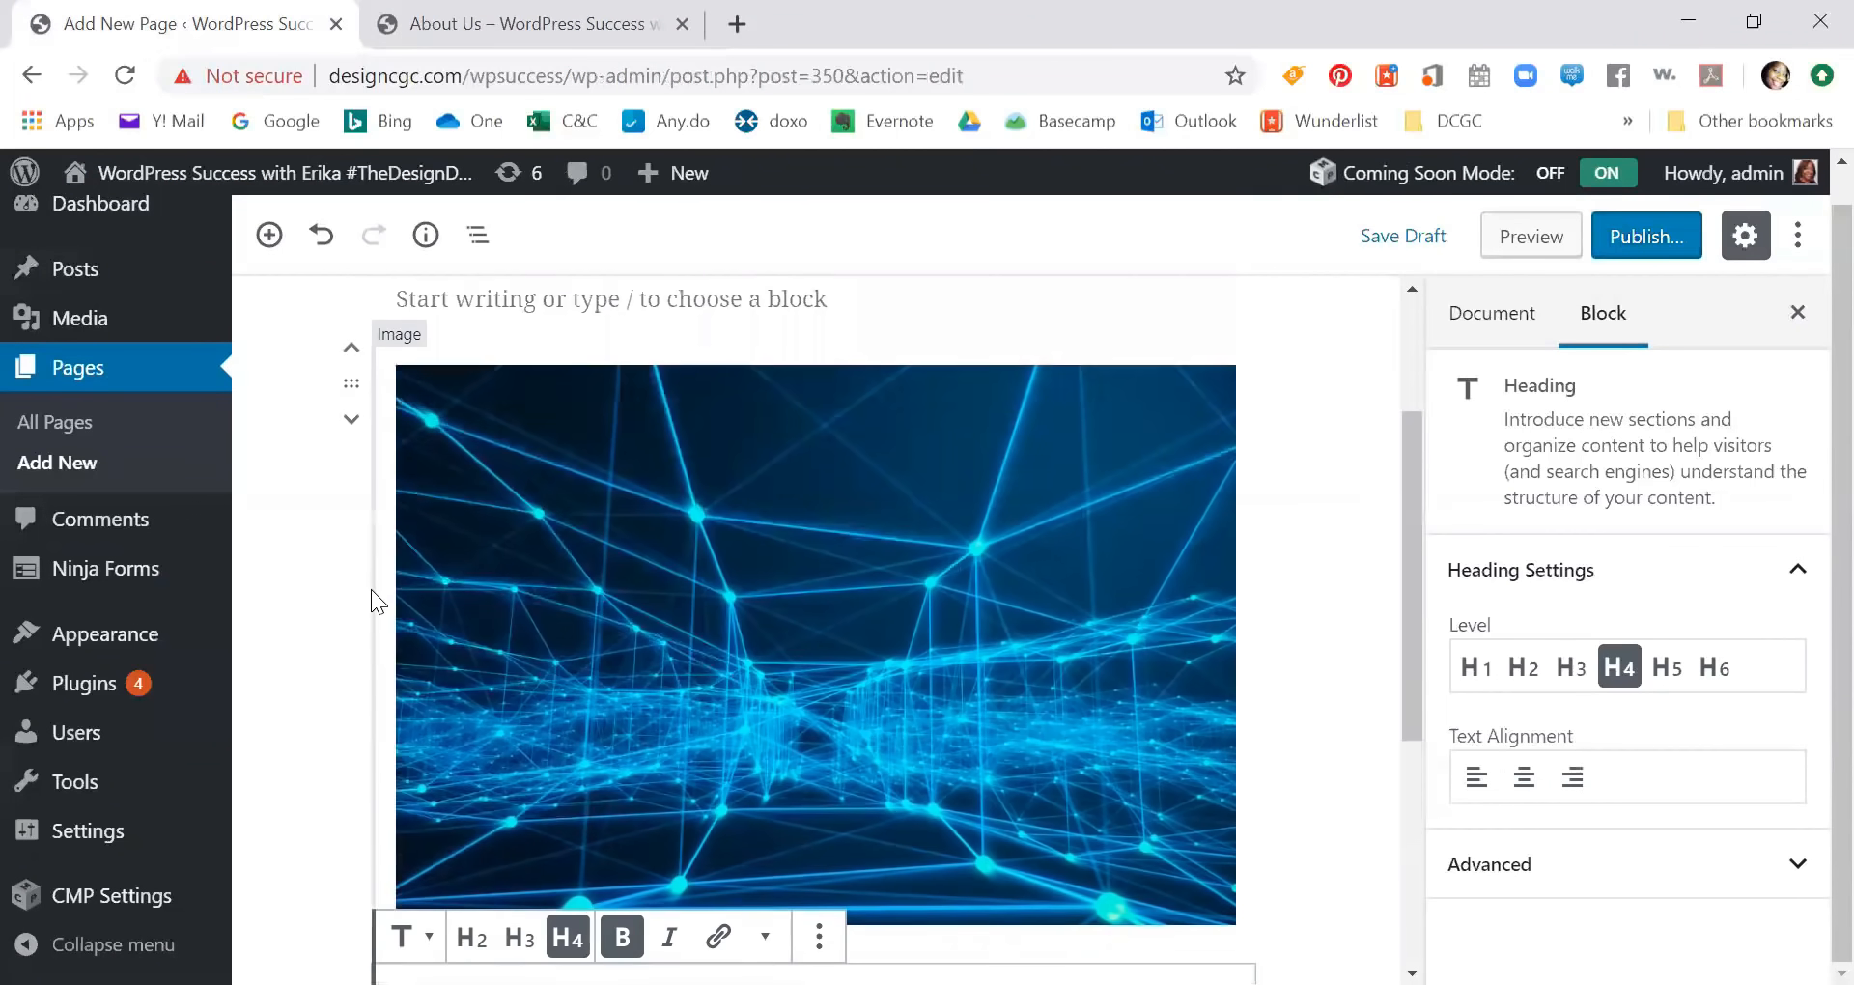
scroll(404, 666, "down", 4)
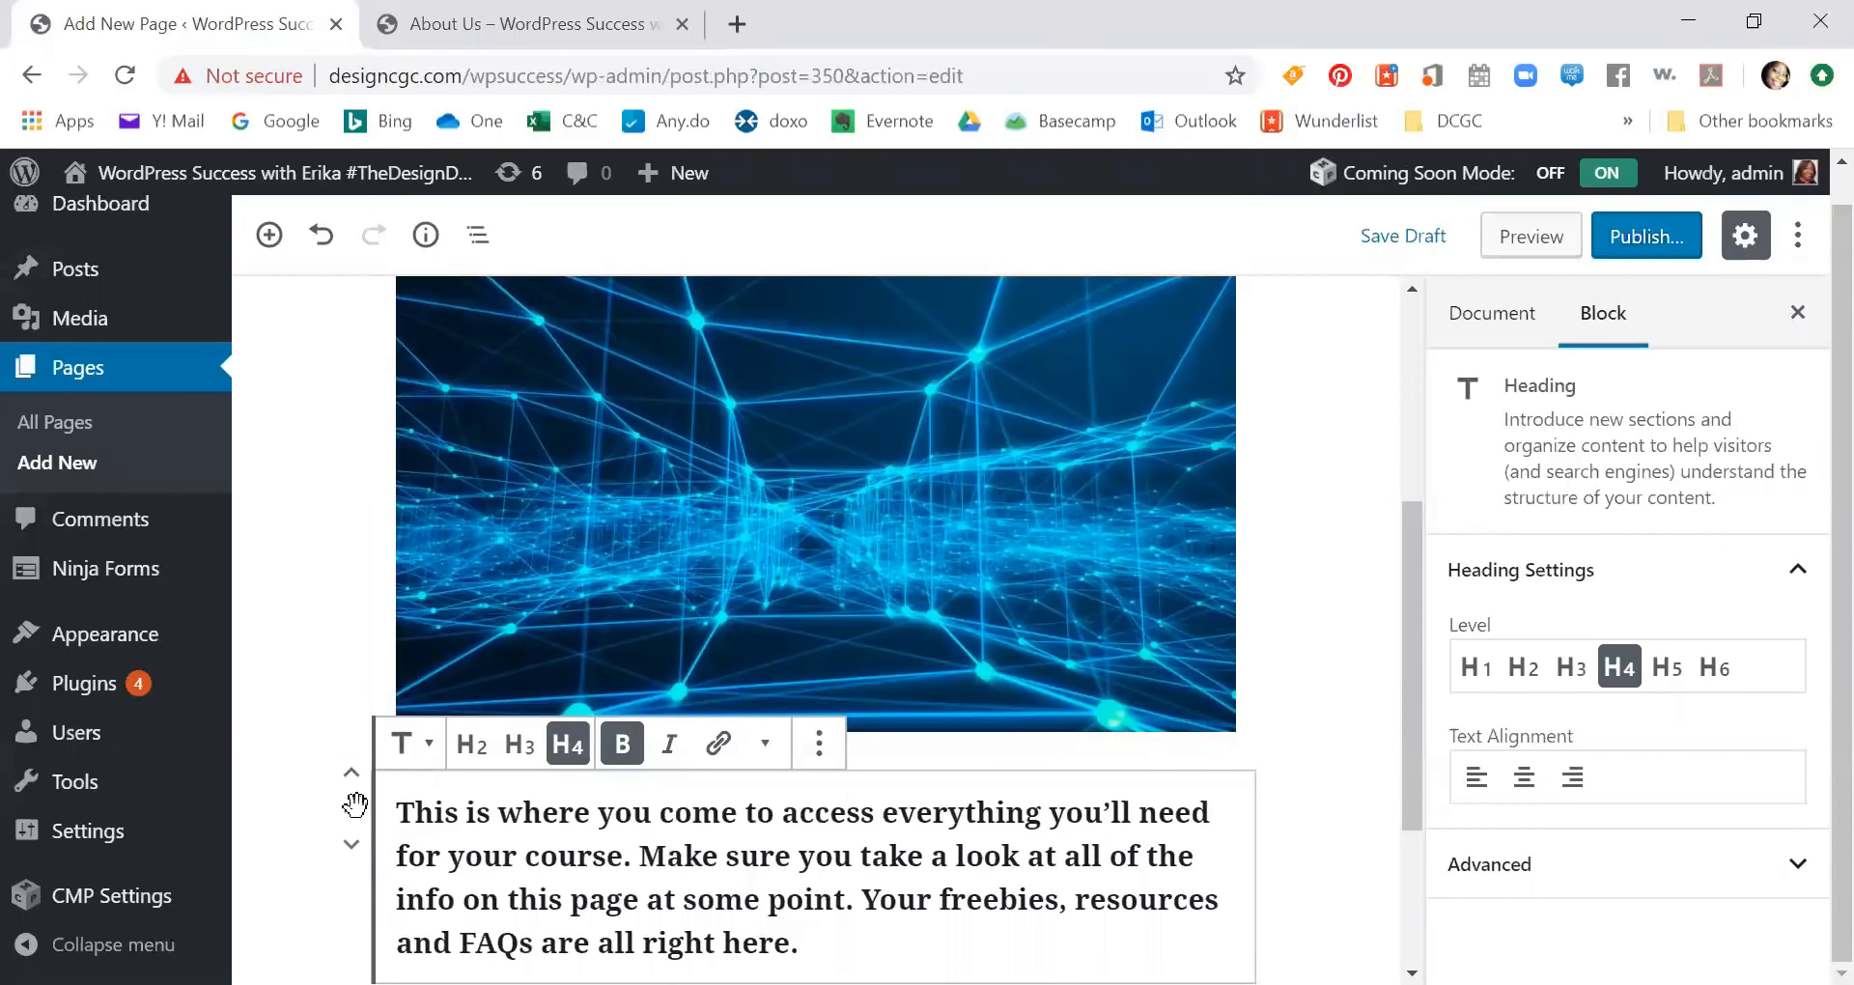
scroll(357, 799, "up", 2)
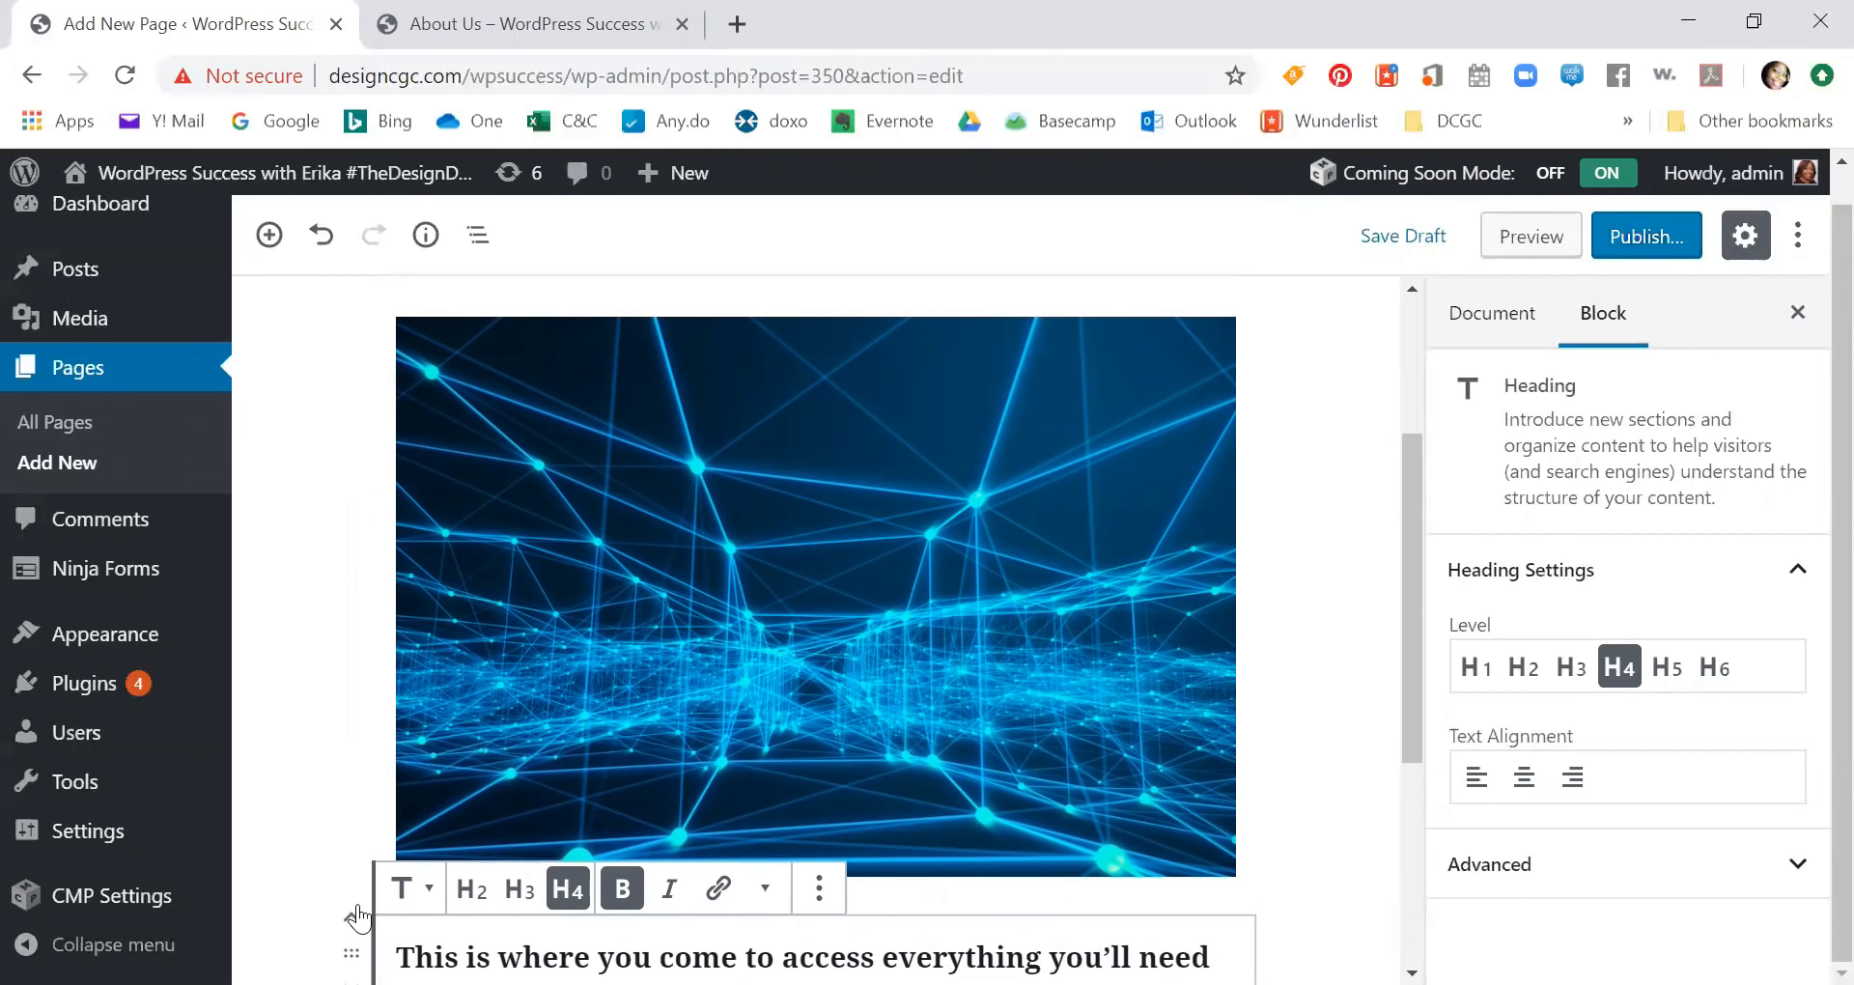
scroll(346, 481, "up", 4)
scroll(404, 680, "down", 10)
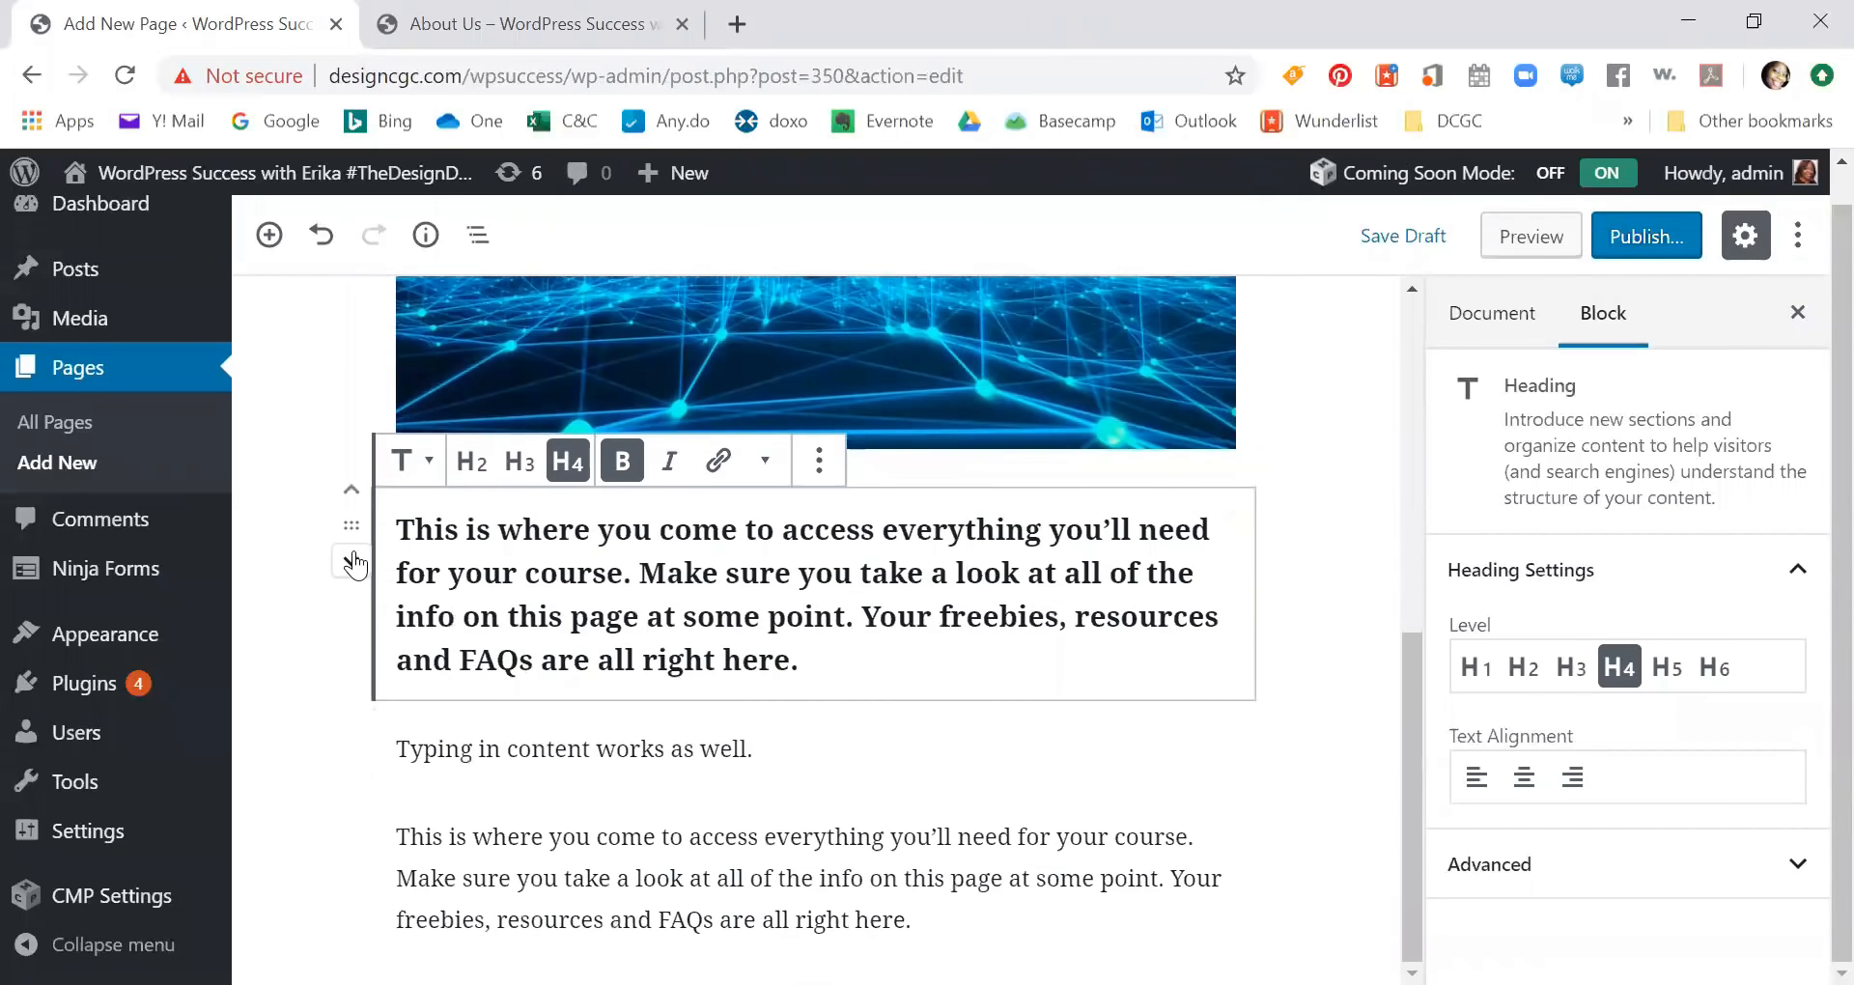
scroll(351, 565, "up", 2)
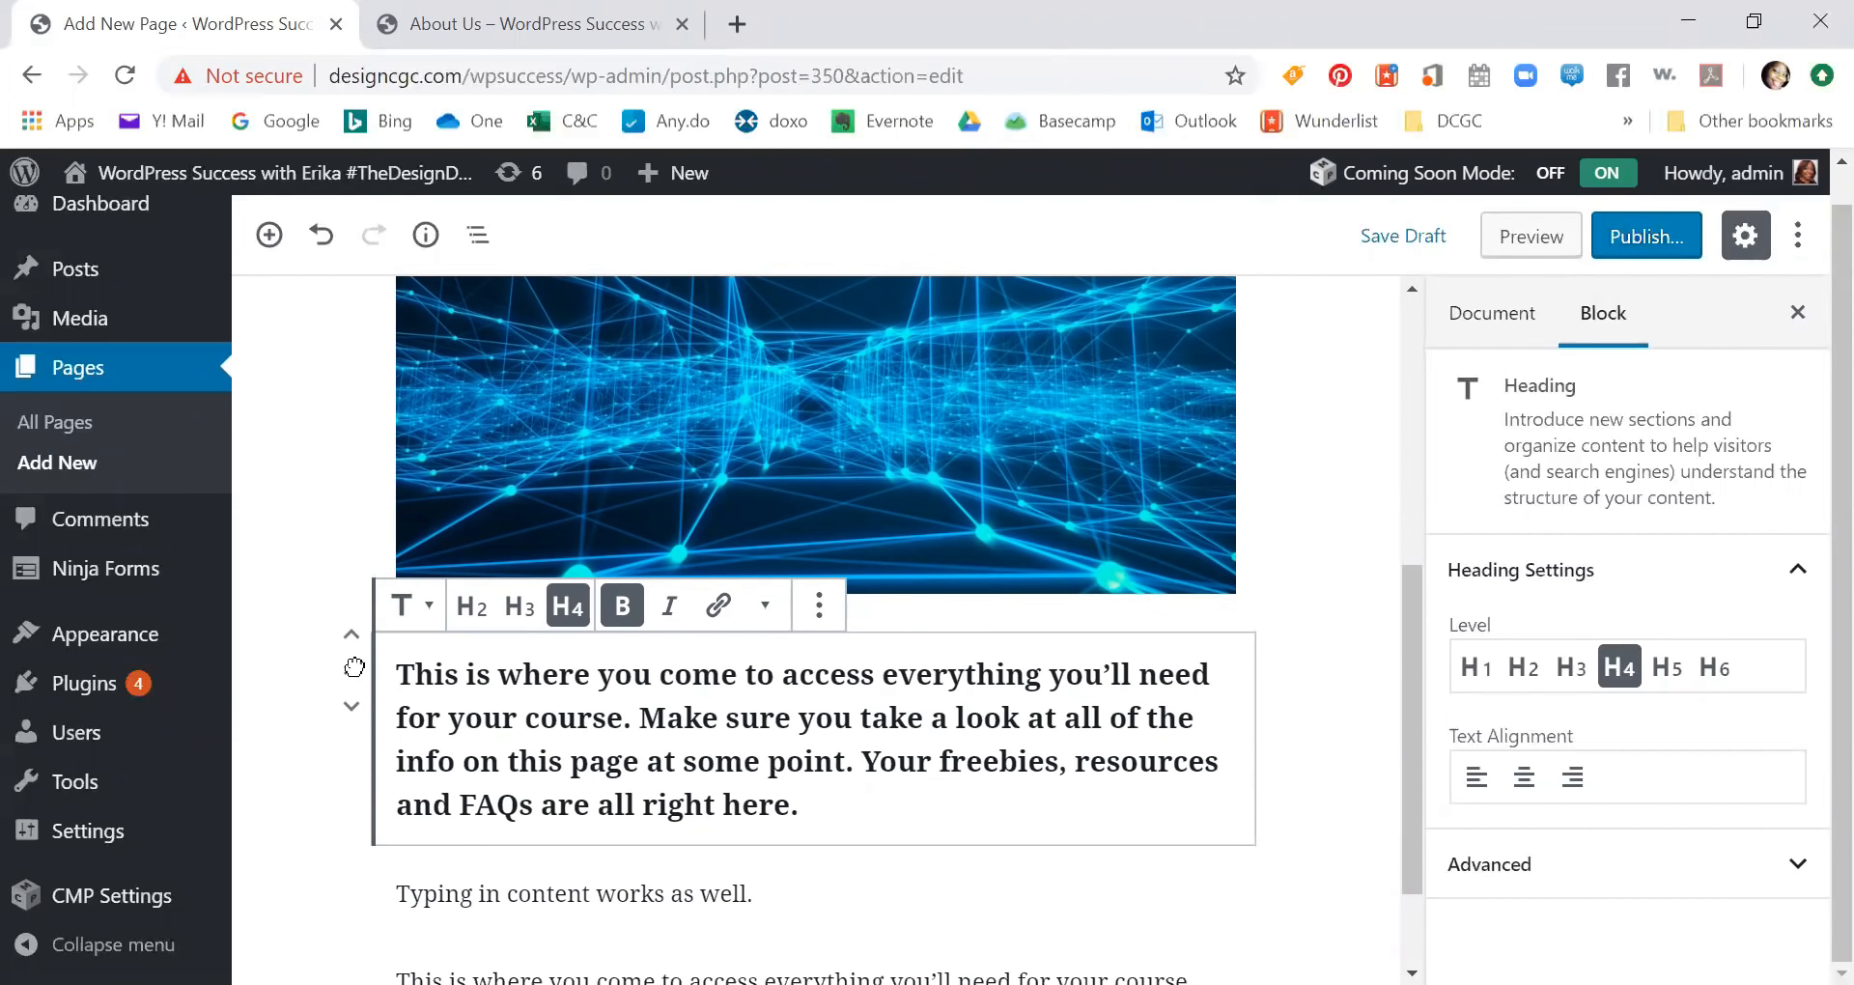
scroll(348, 654, "up", 5)
scroll(340, 642, "down", 5)
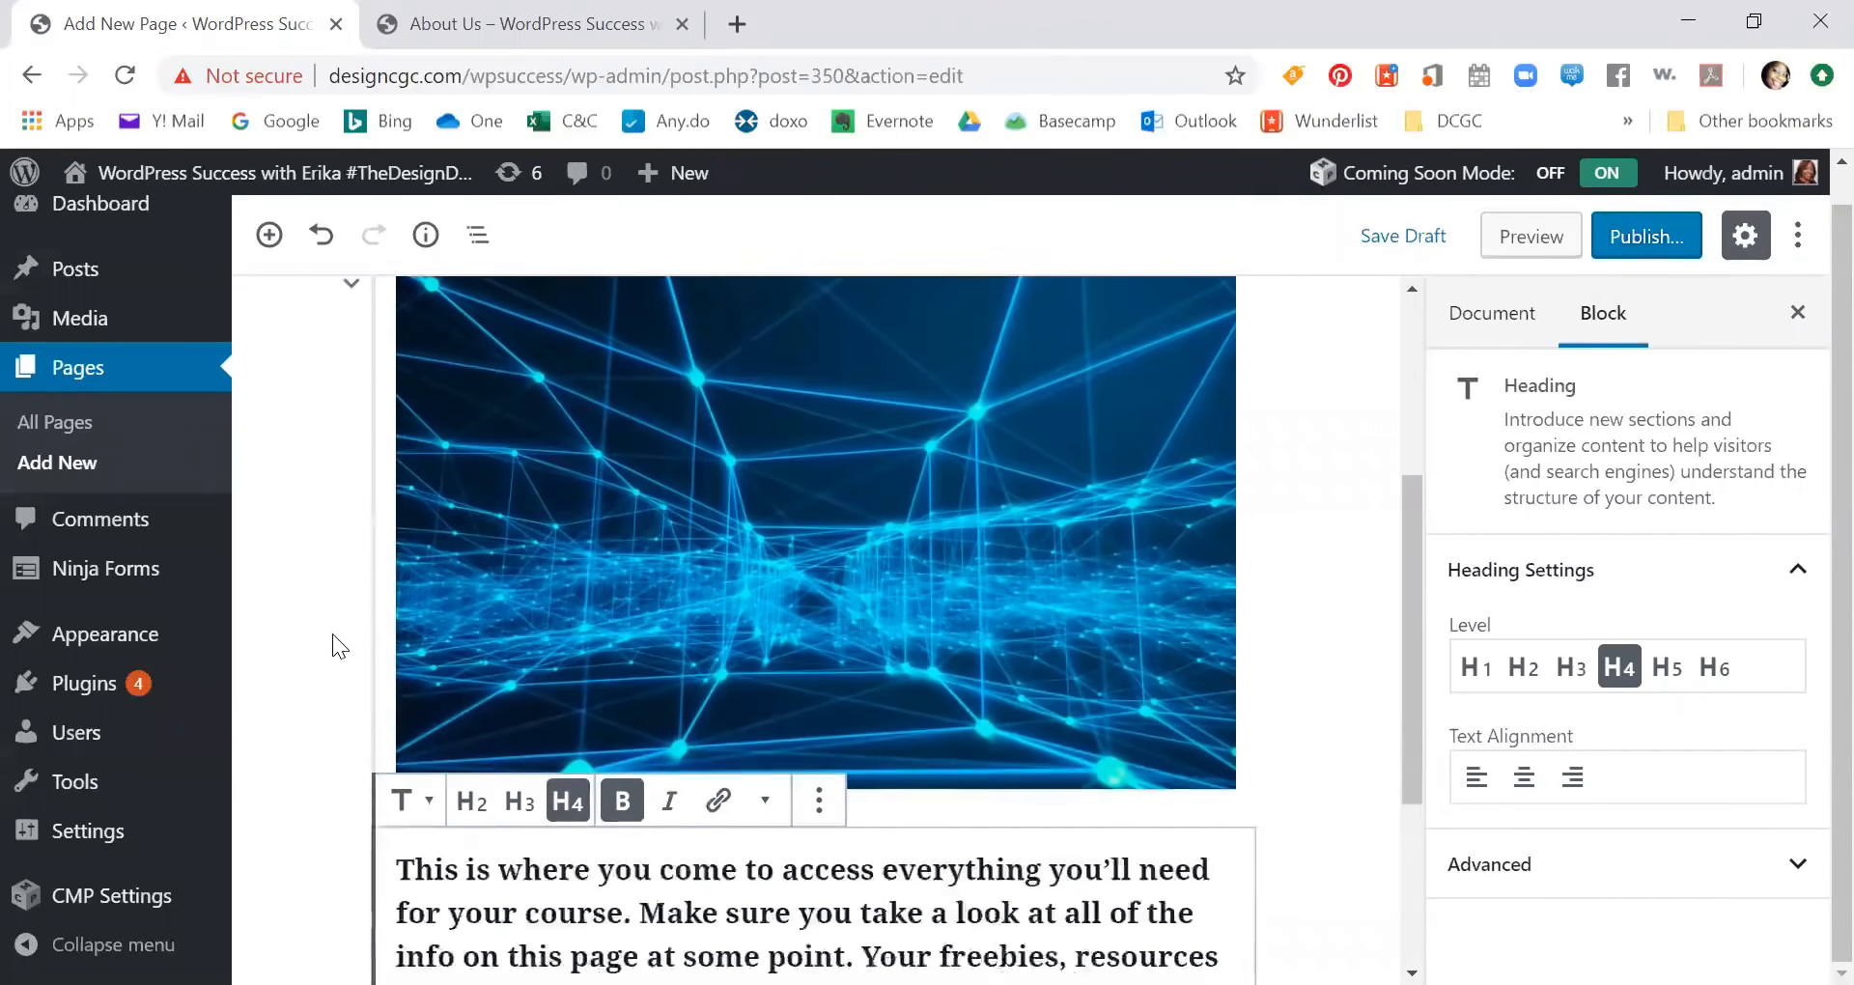
scroll(360, 647, "up", 5)
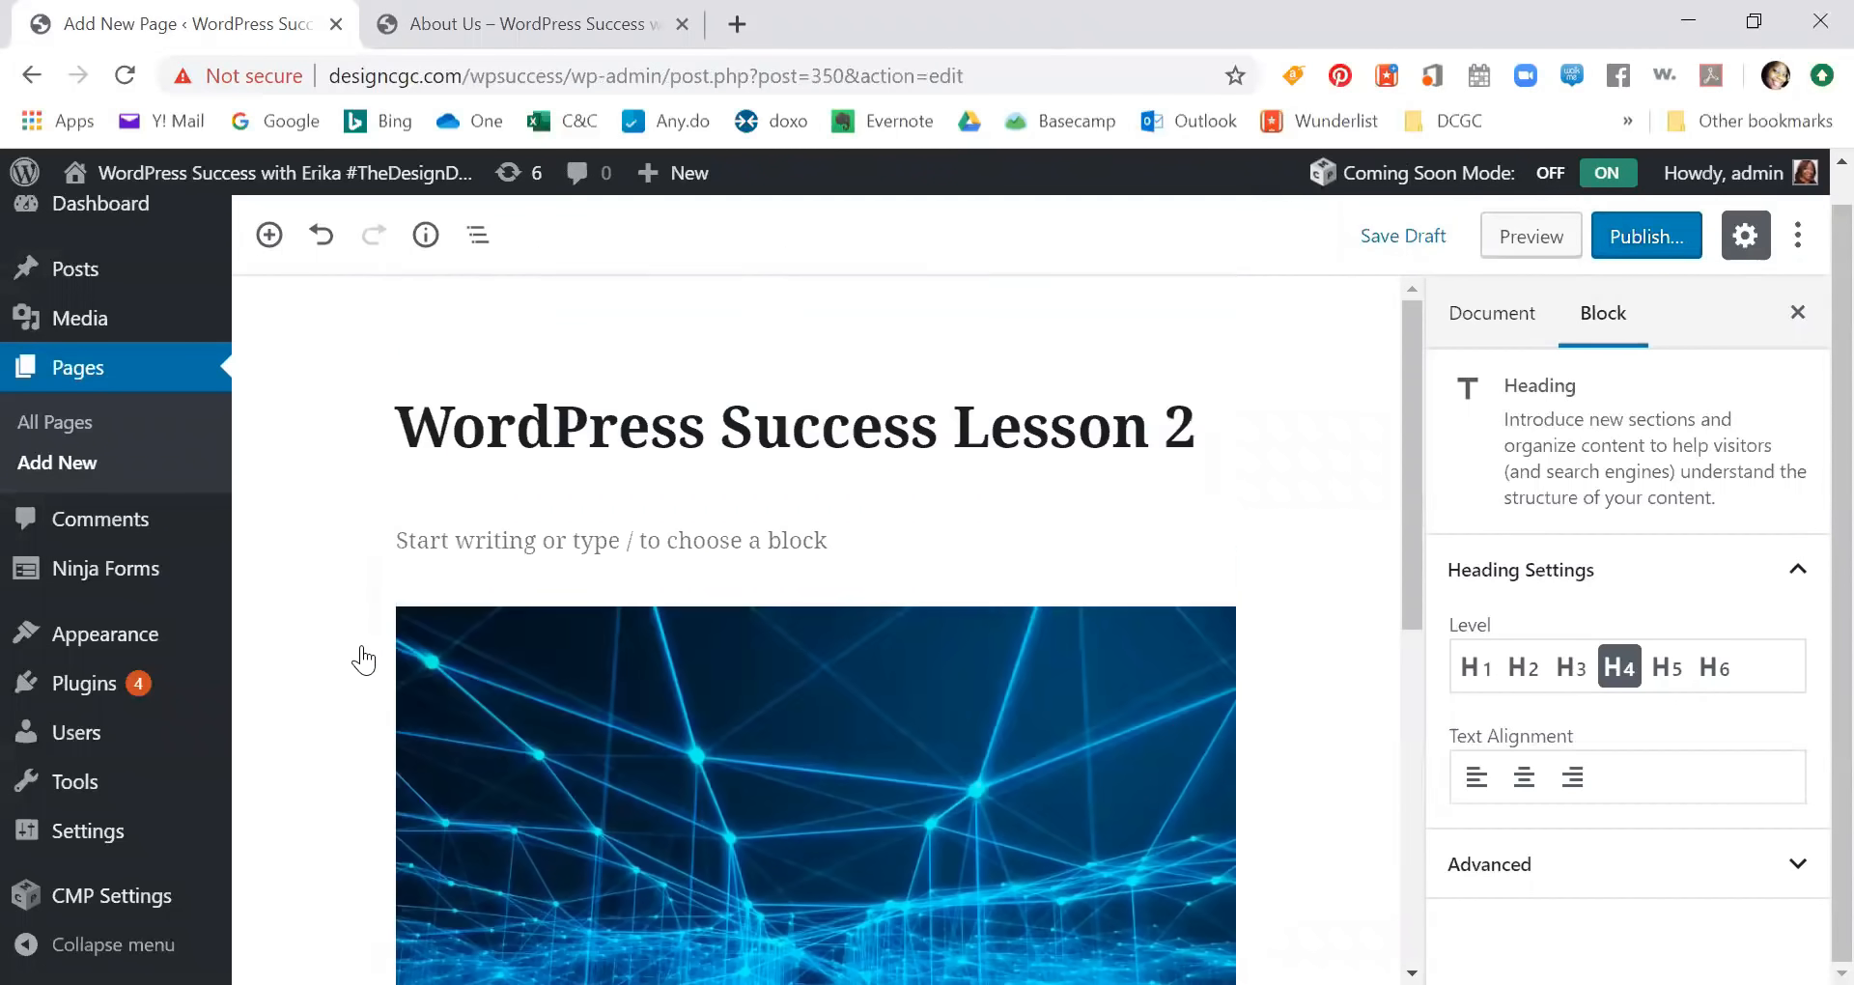
scroll(357, 579, "down", 4)
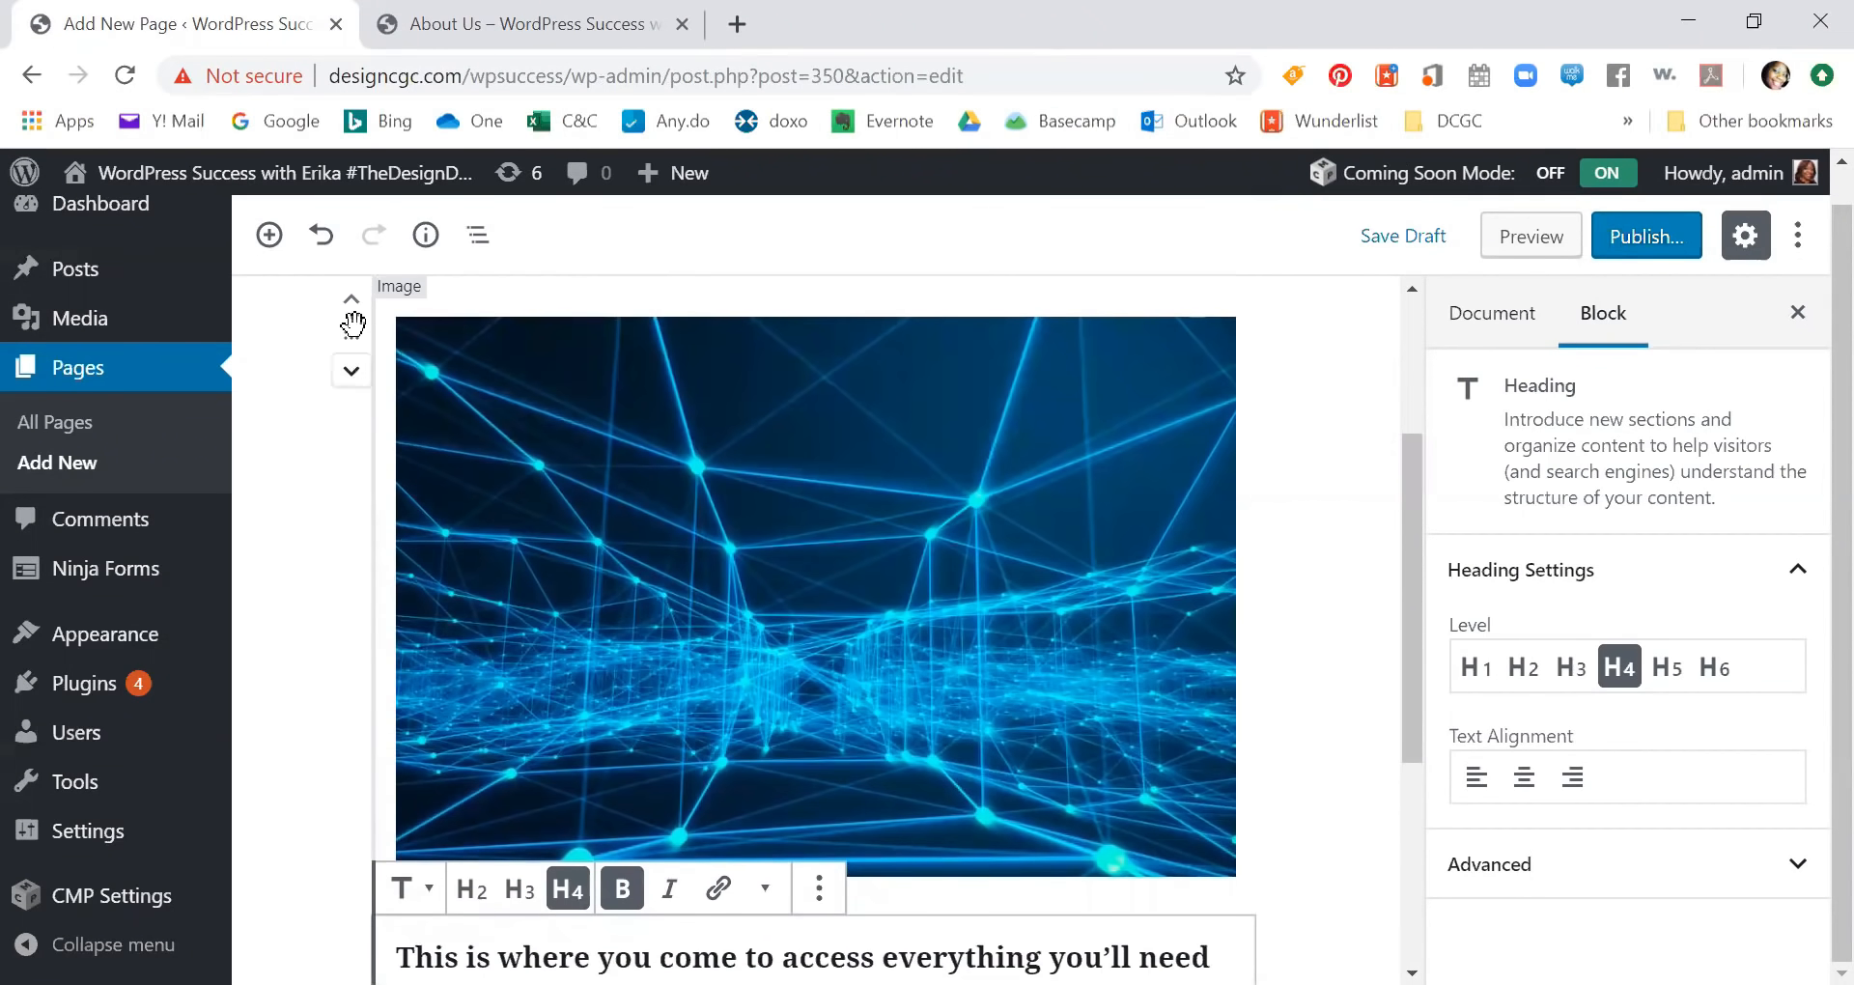
Step: Move the image block below the heading text and the "Typing in content works as well." paragraph
left_click(363, 425)
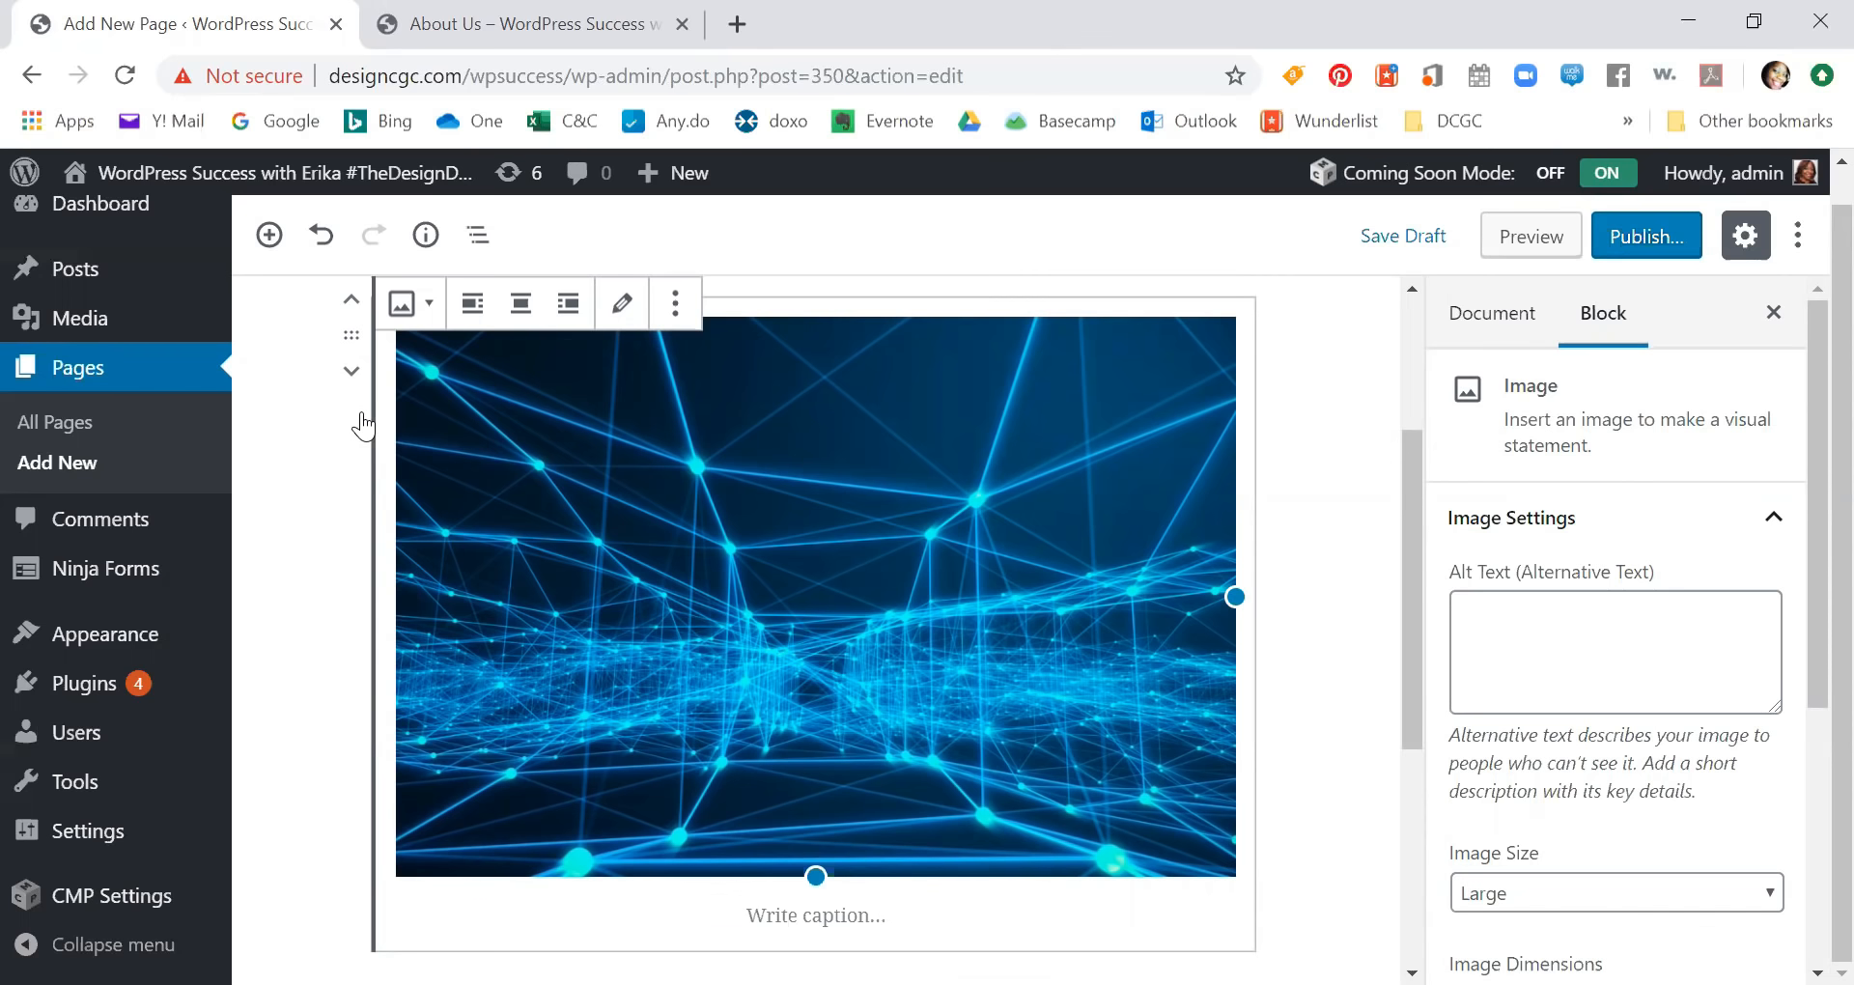
scroll(363, 424, "down", 5)
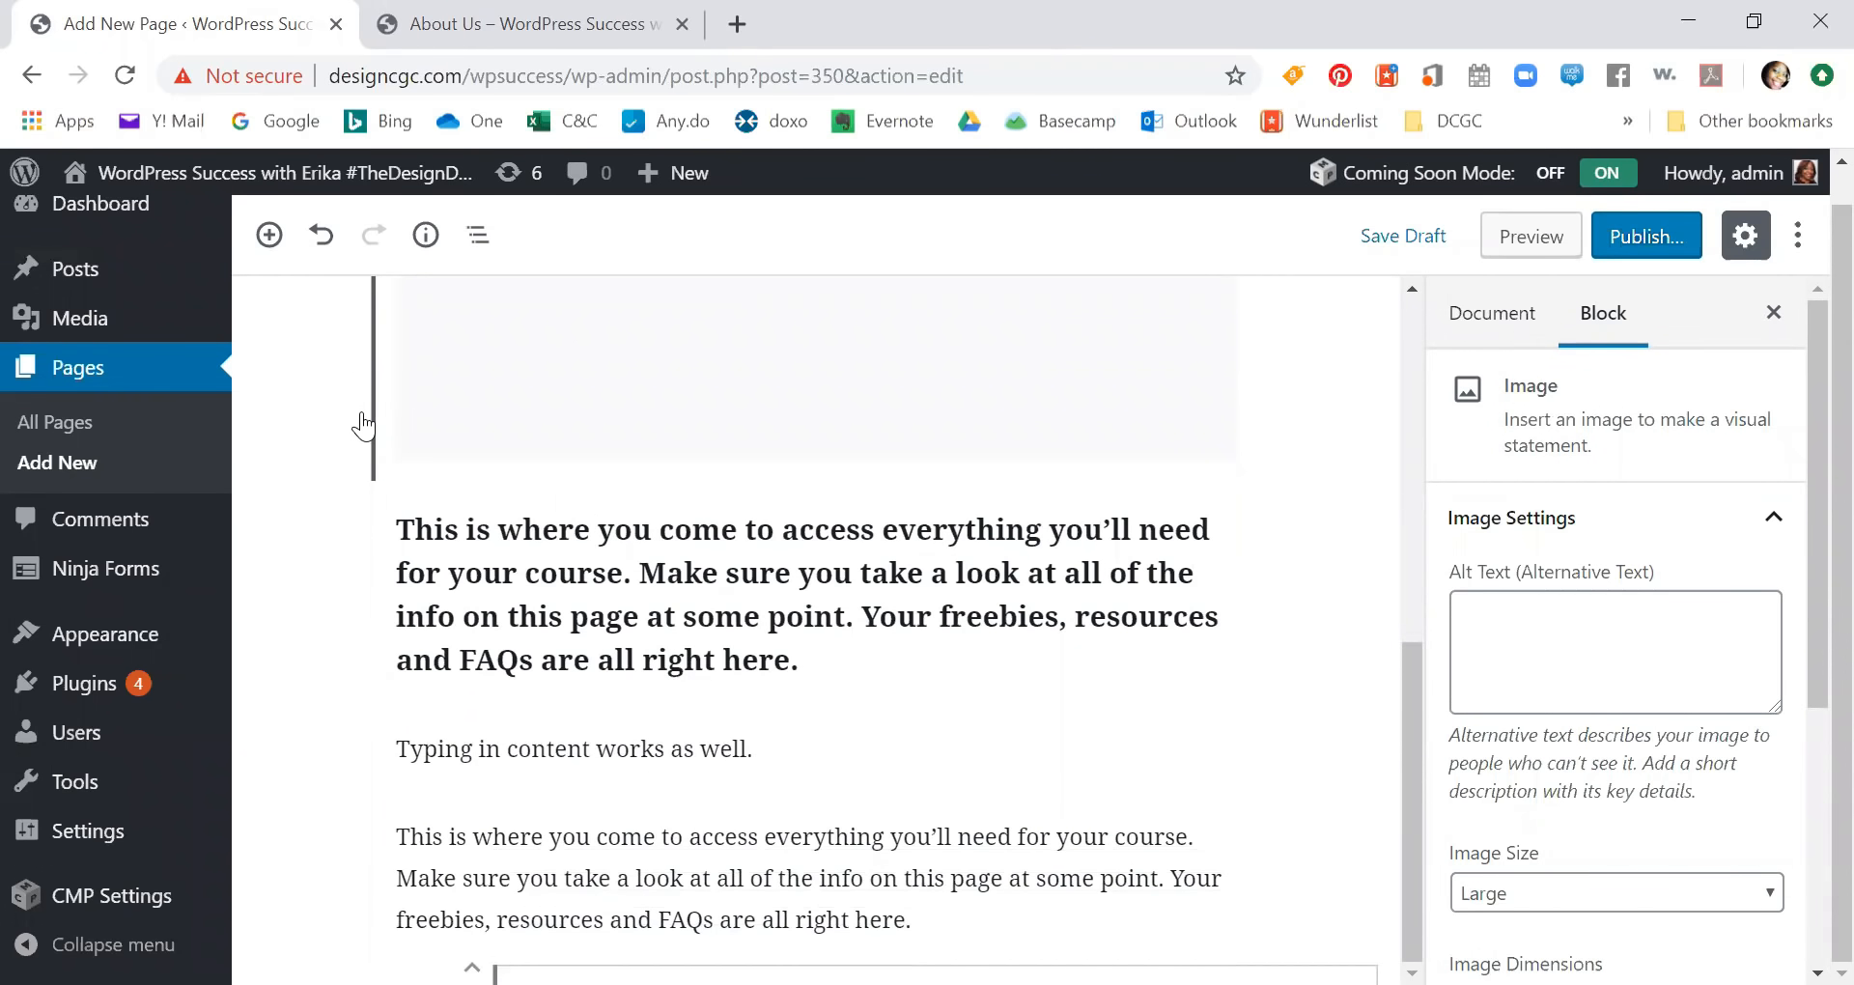
left_click_drag(363, 424, 429, 749)
scroll(502, 676, "up", 6)
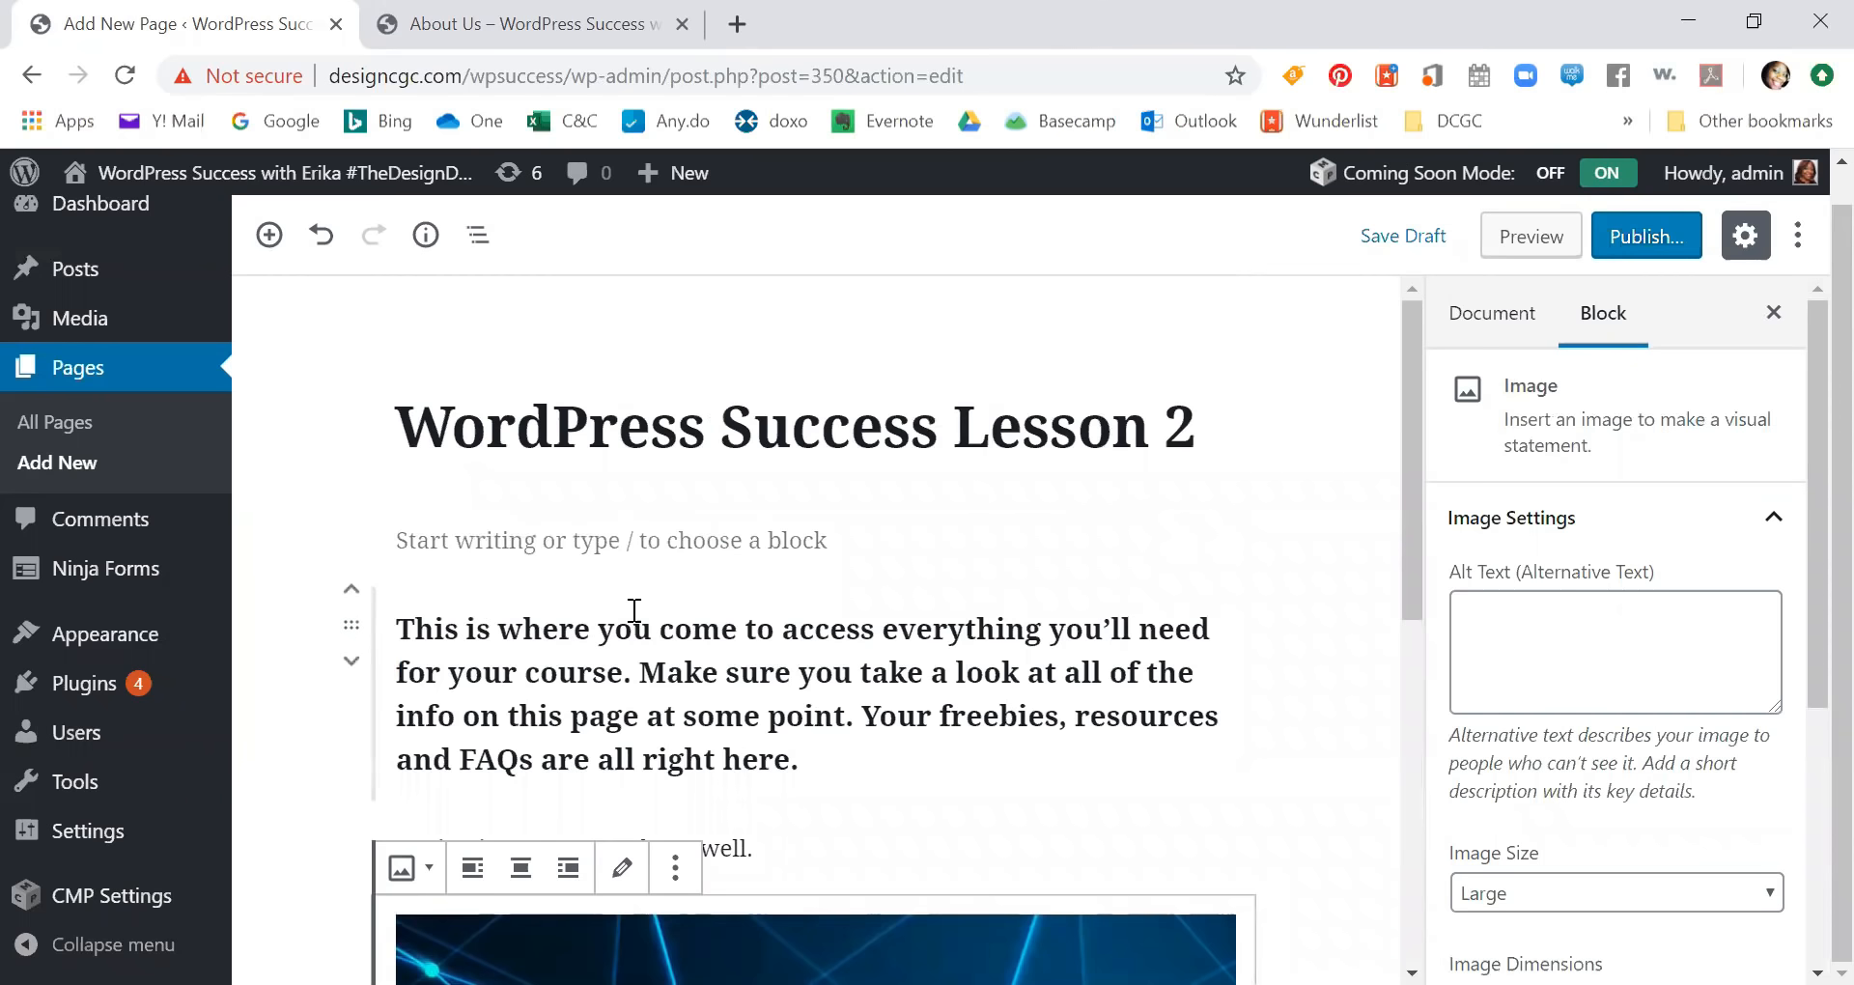
scroll(683, 685, "down", 6)
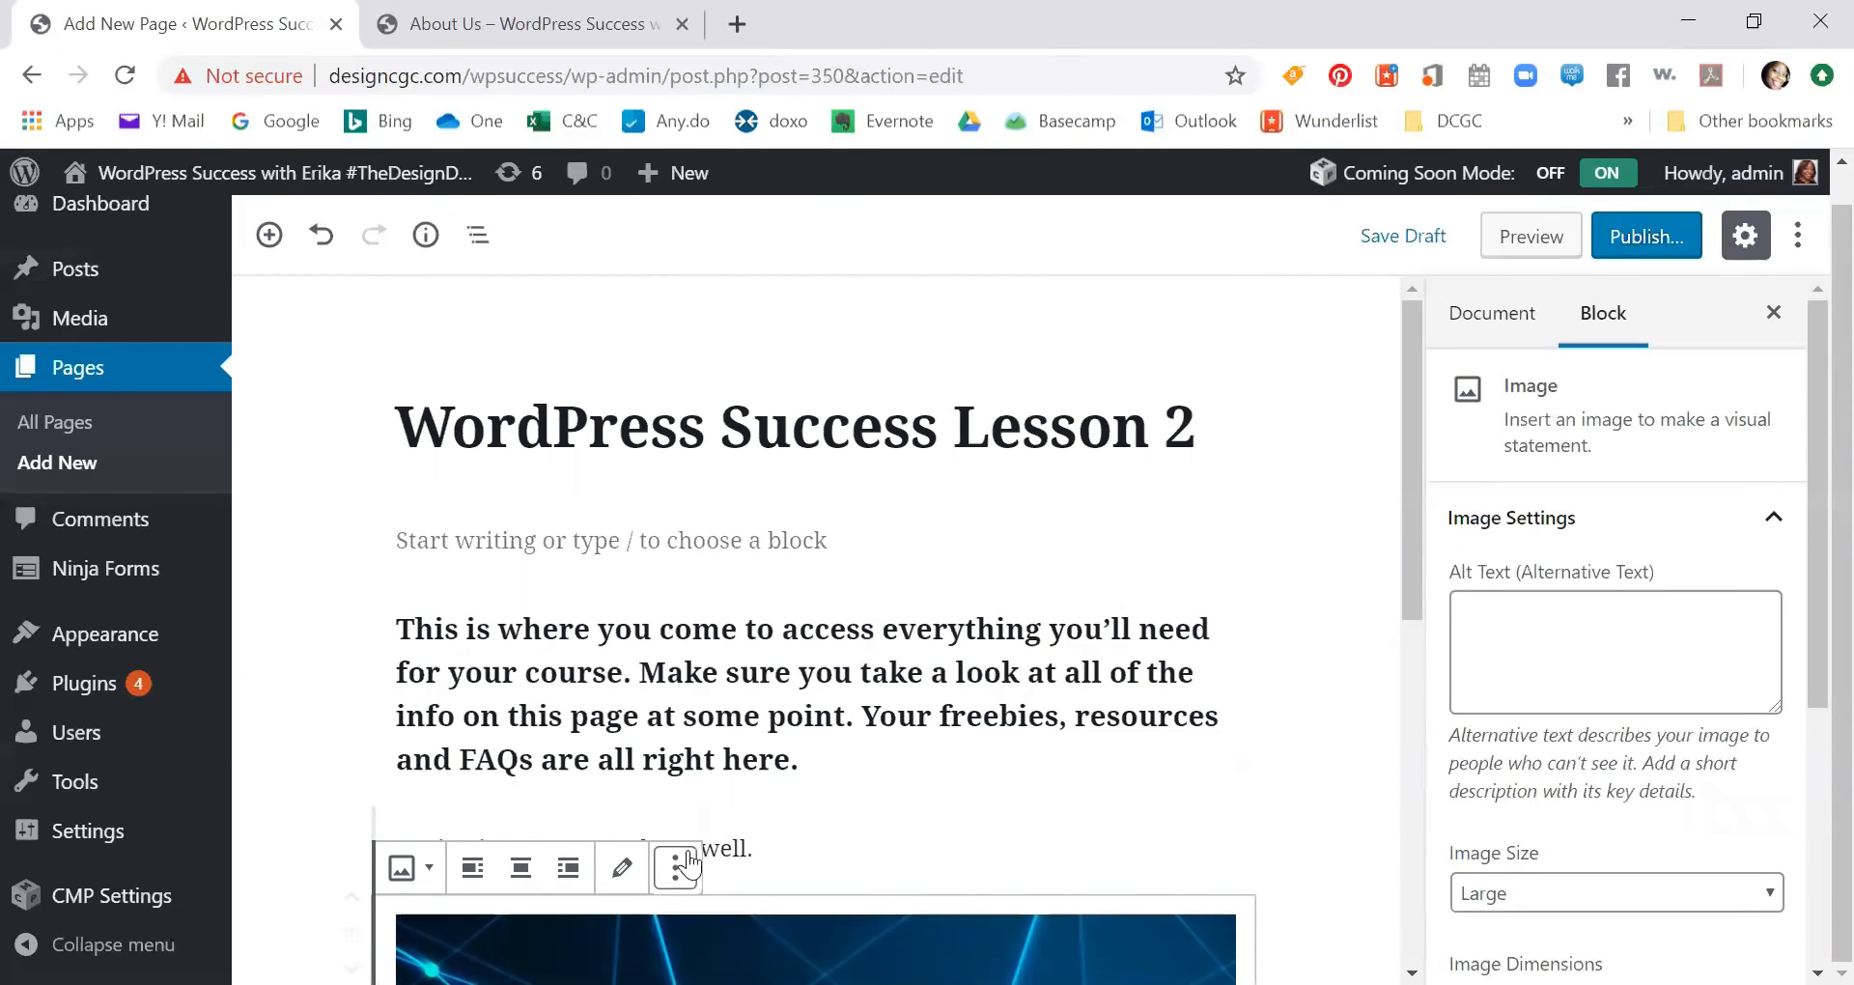
Step: Move the "Typing in content works as well." paragraph down one place, below the image, and check the block order
scroll(801, 813, "down", 2)
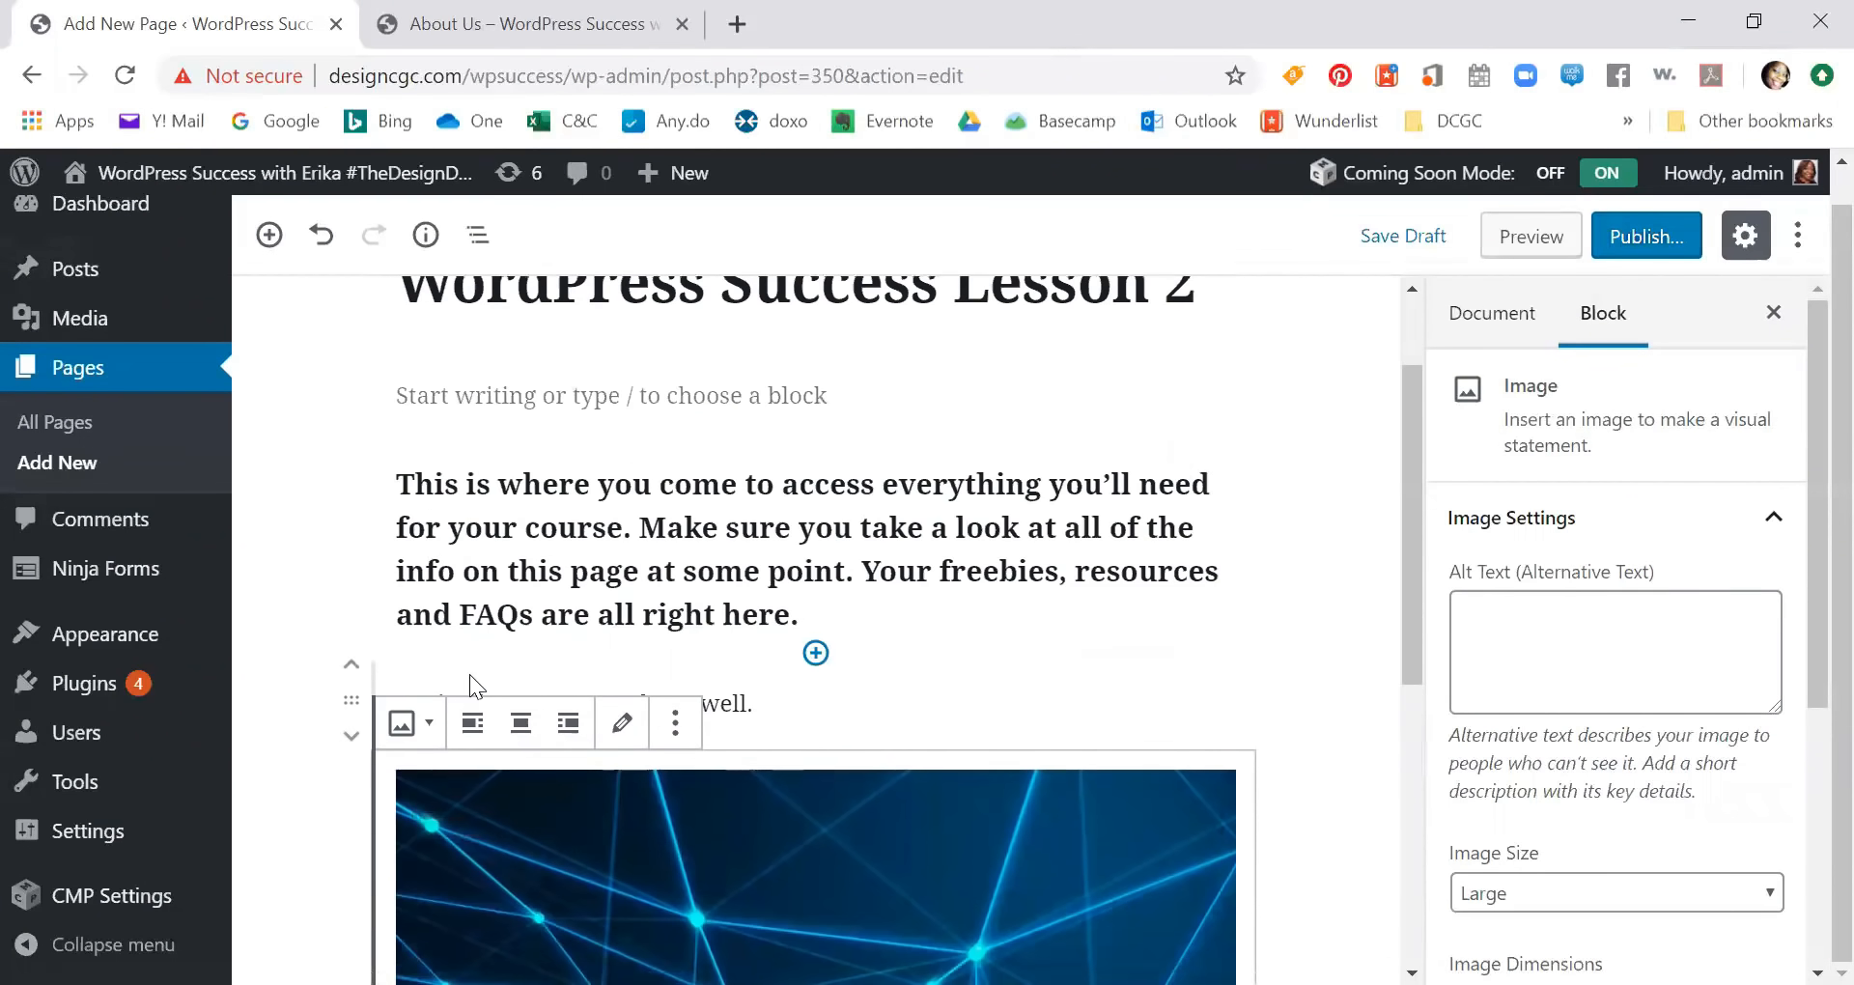
left_click(784, 701)
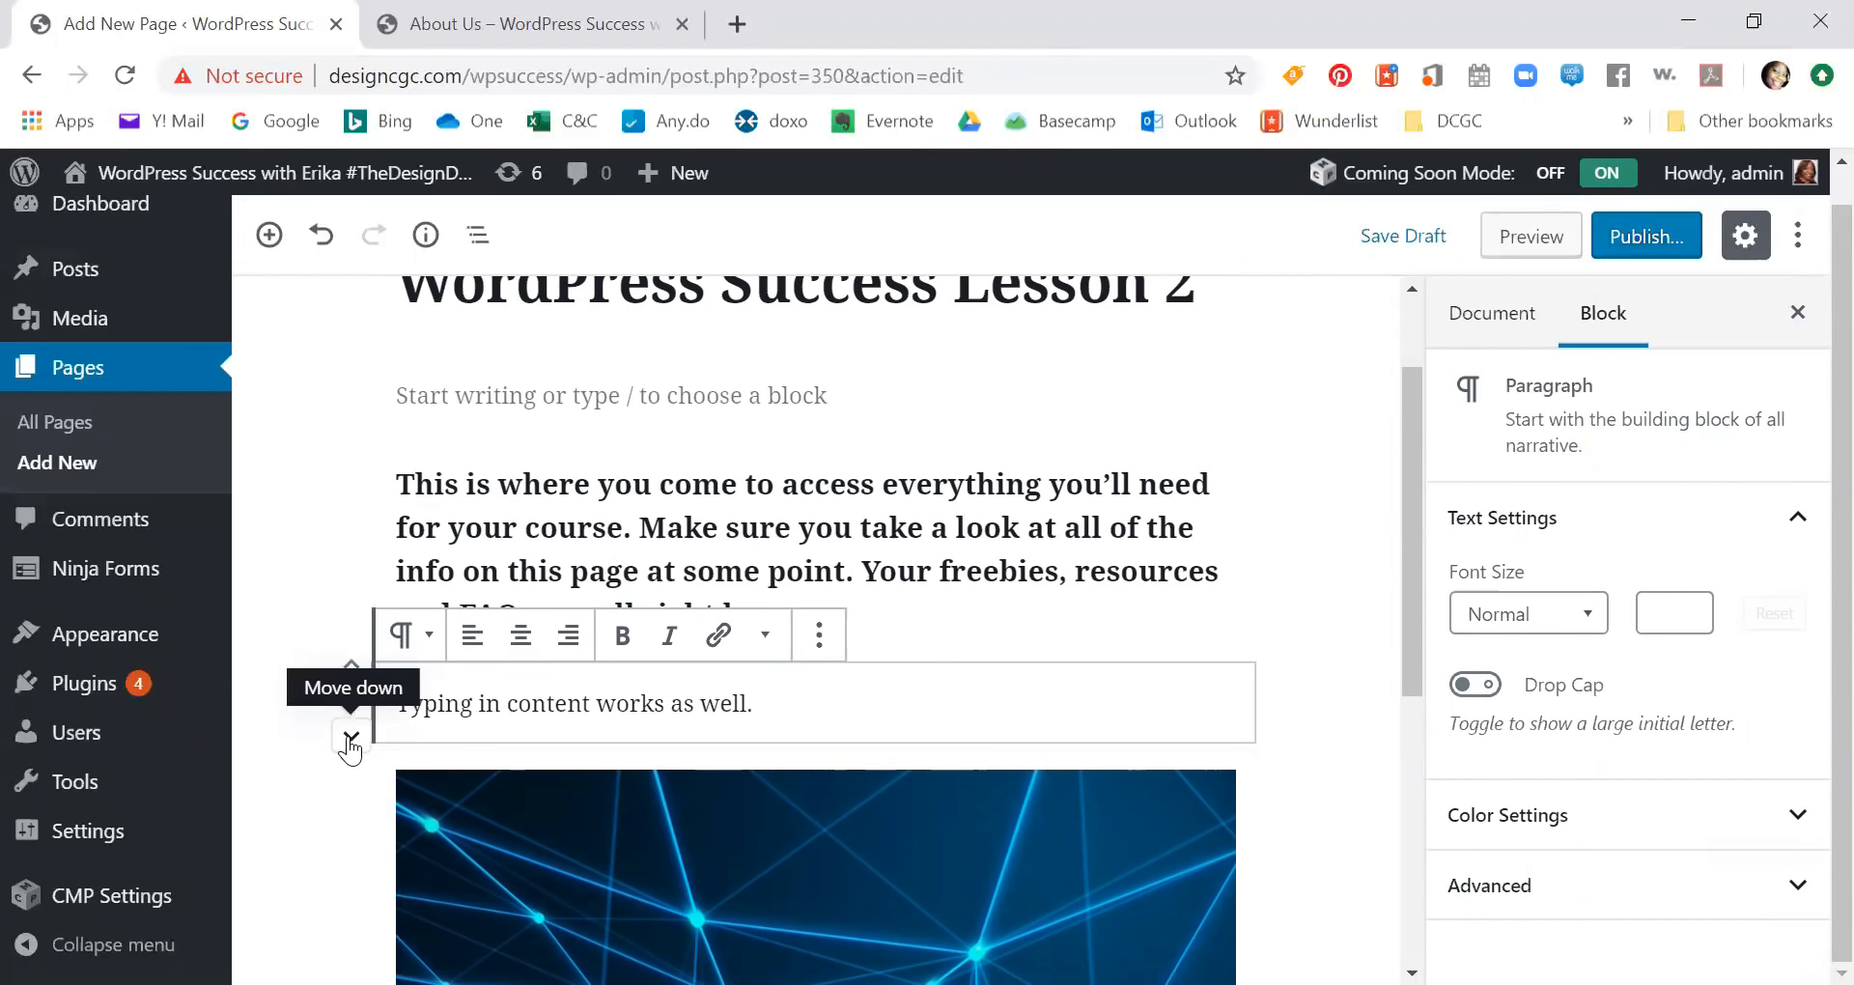
left_click(350, 739)
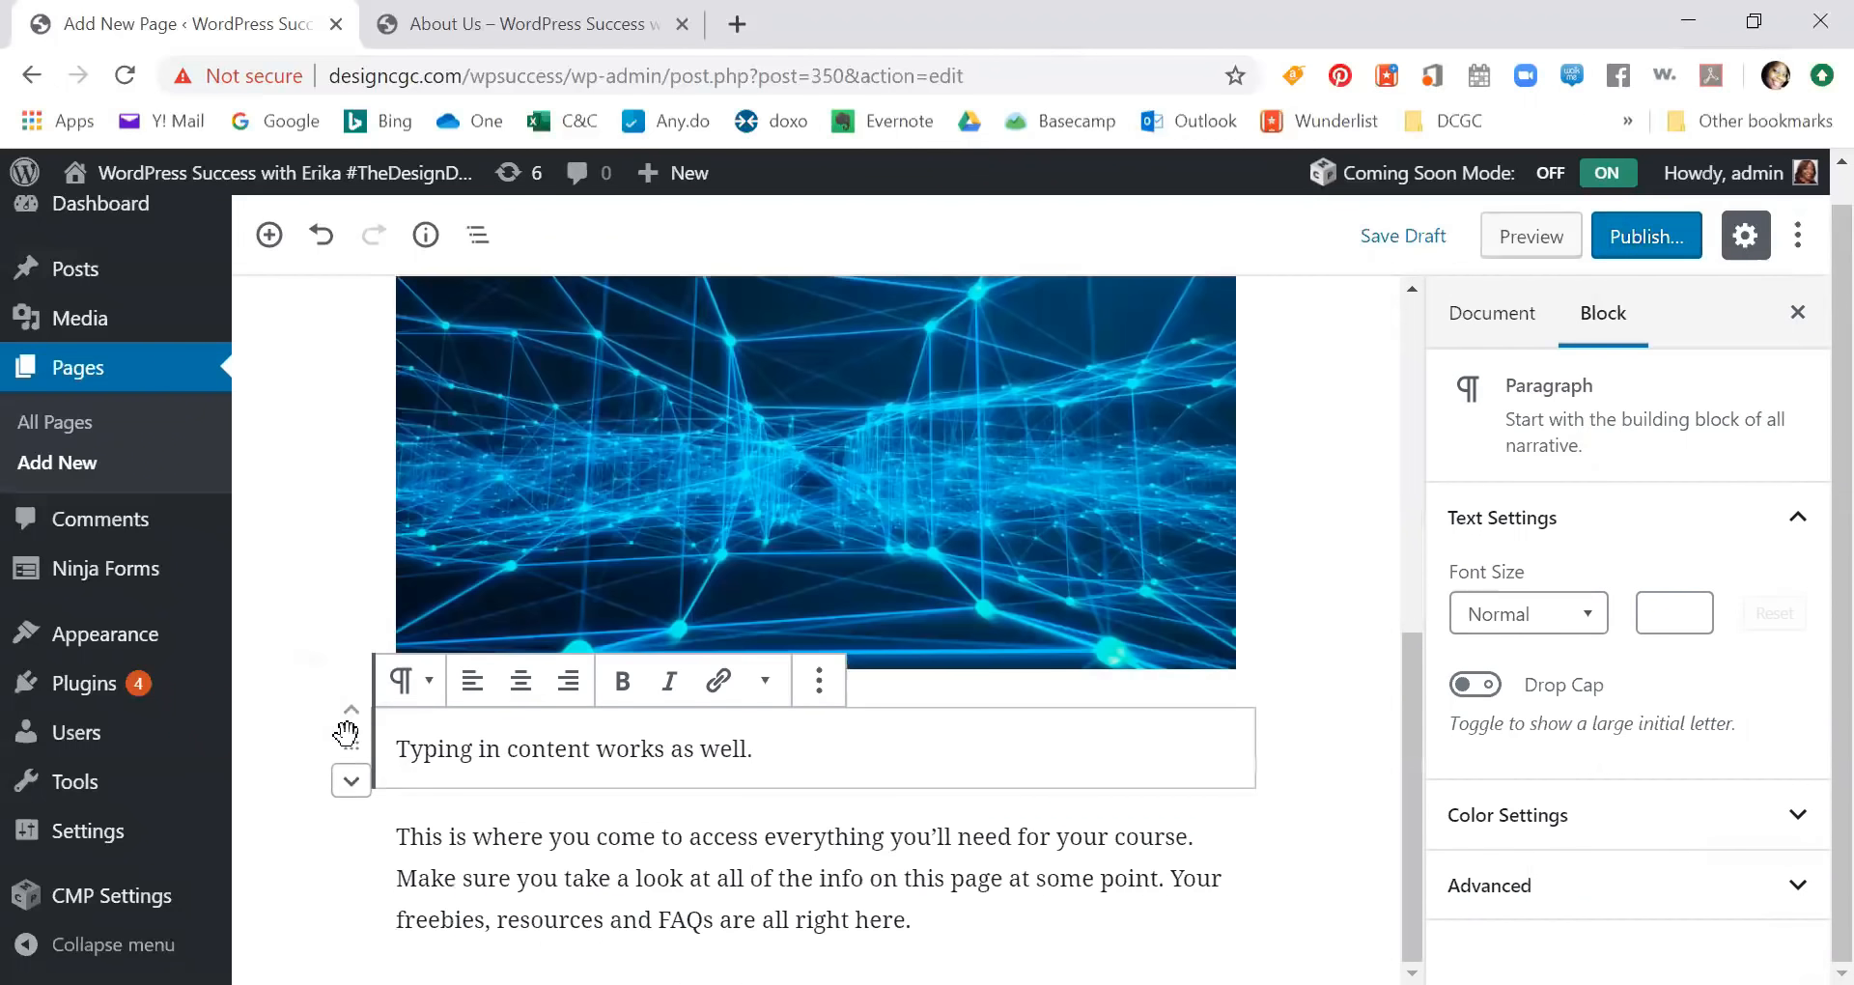
left_click(1365, 742)
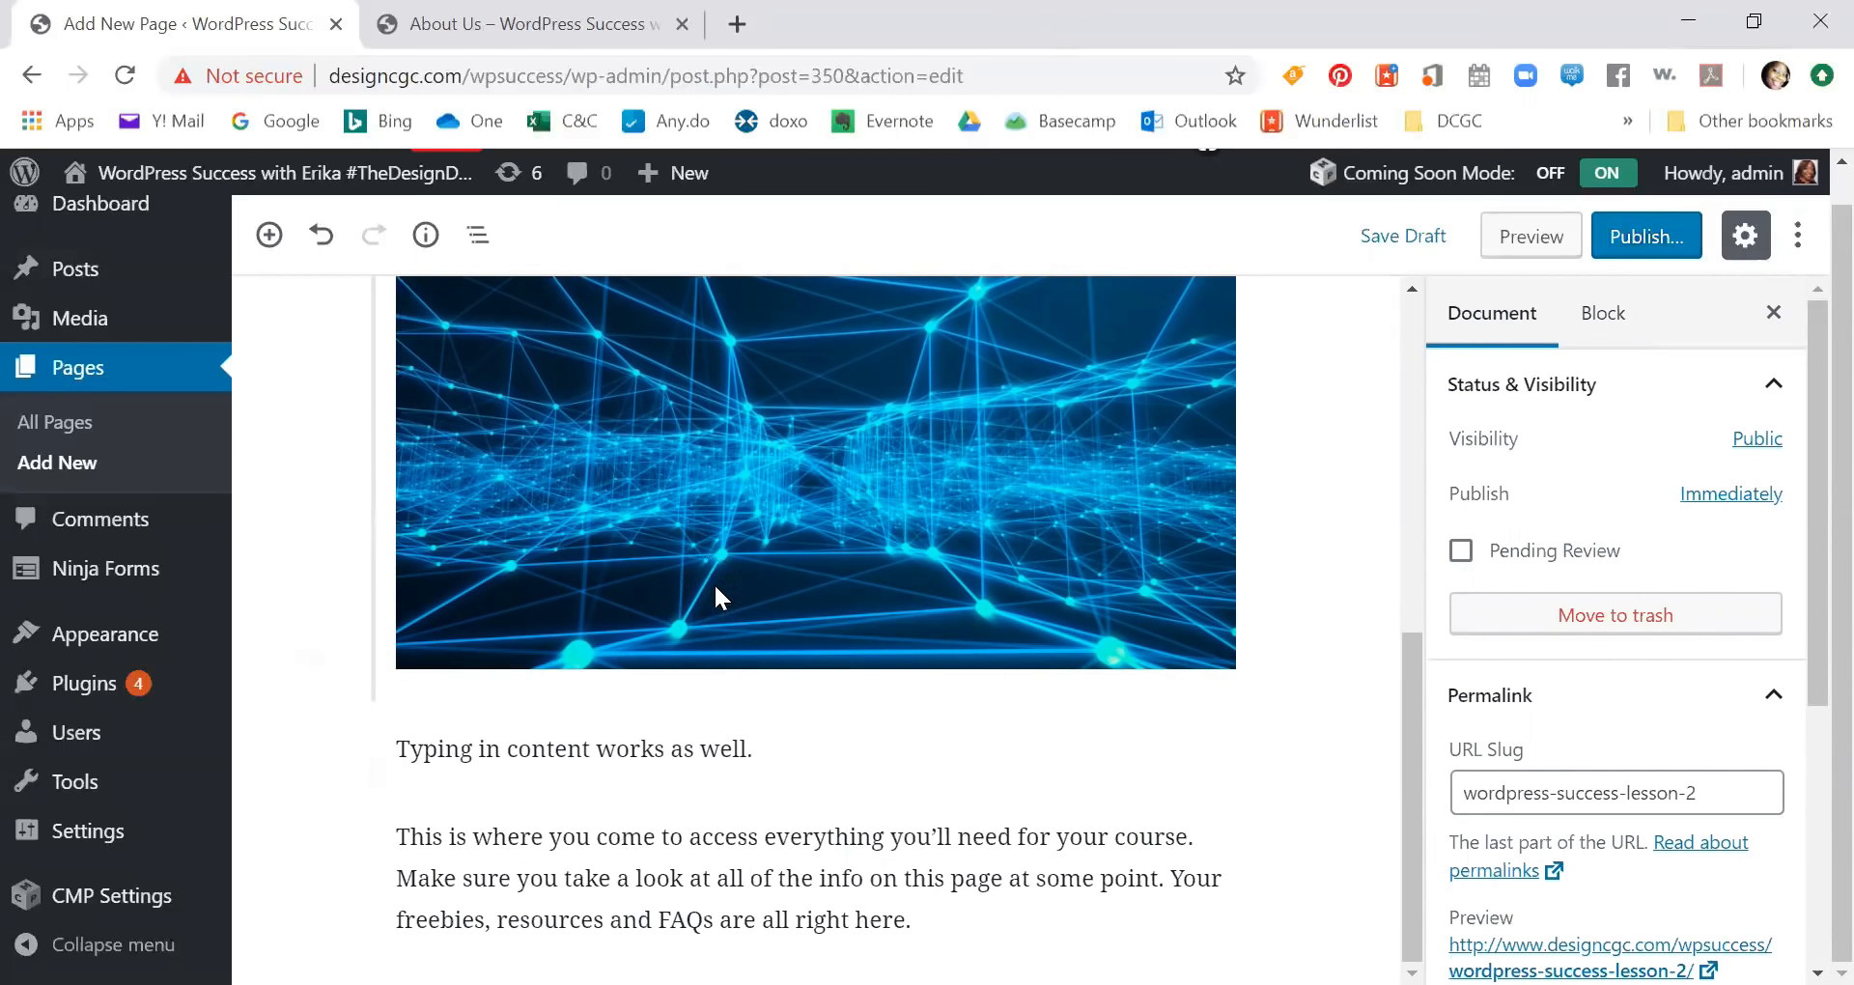
scroll(711, 582, "up", 8)
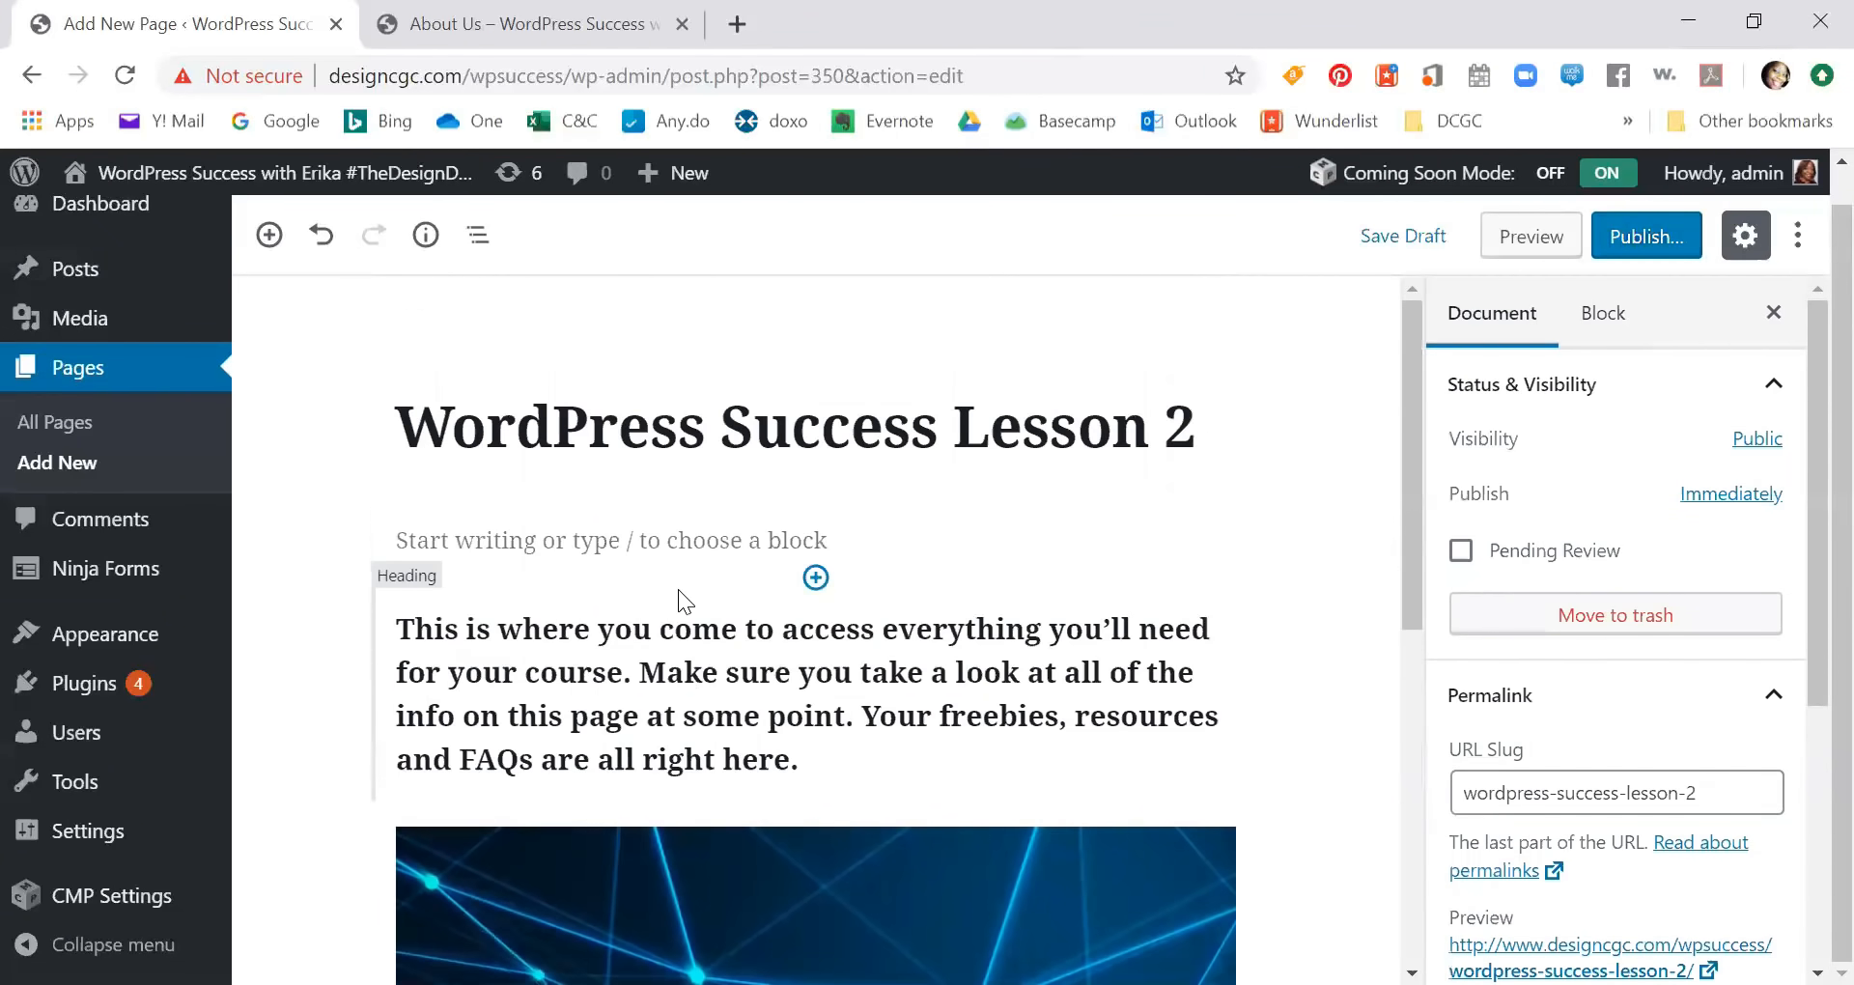
scroll(656, 583, "down", 6)
scroll(651, 582, "up", 5)
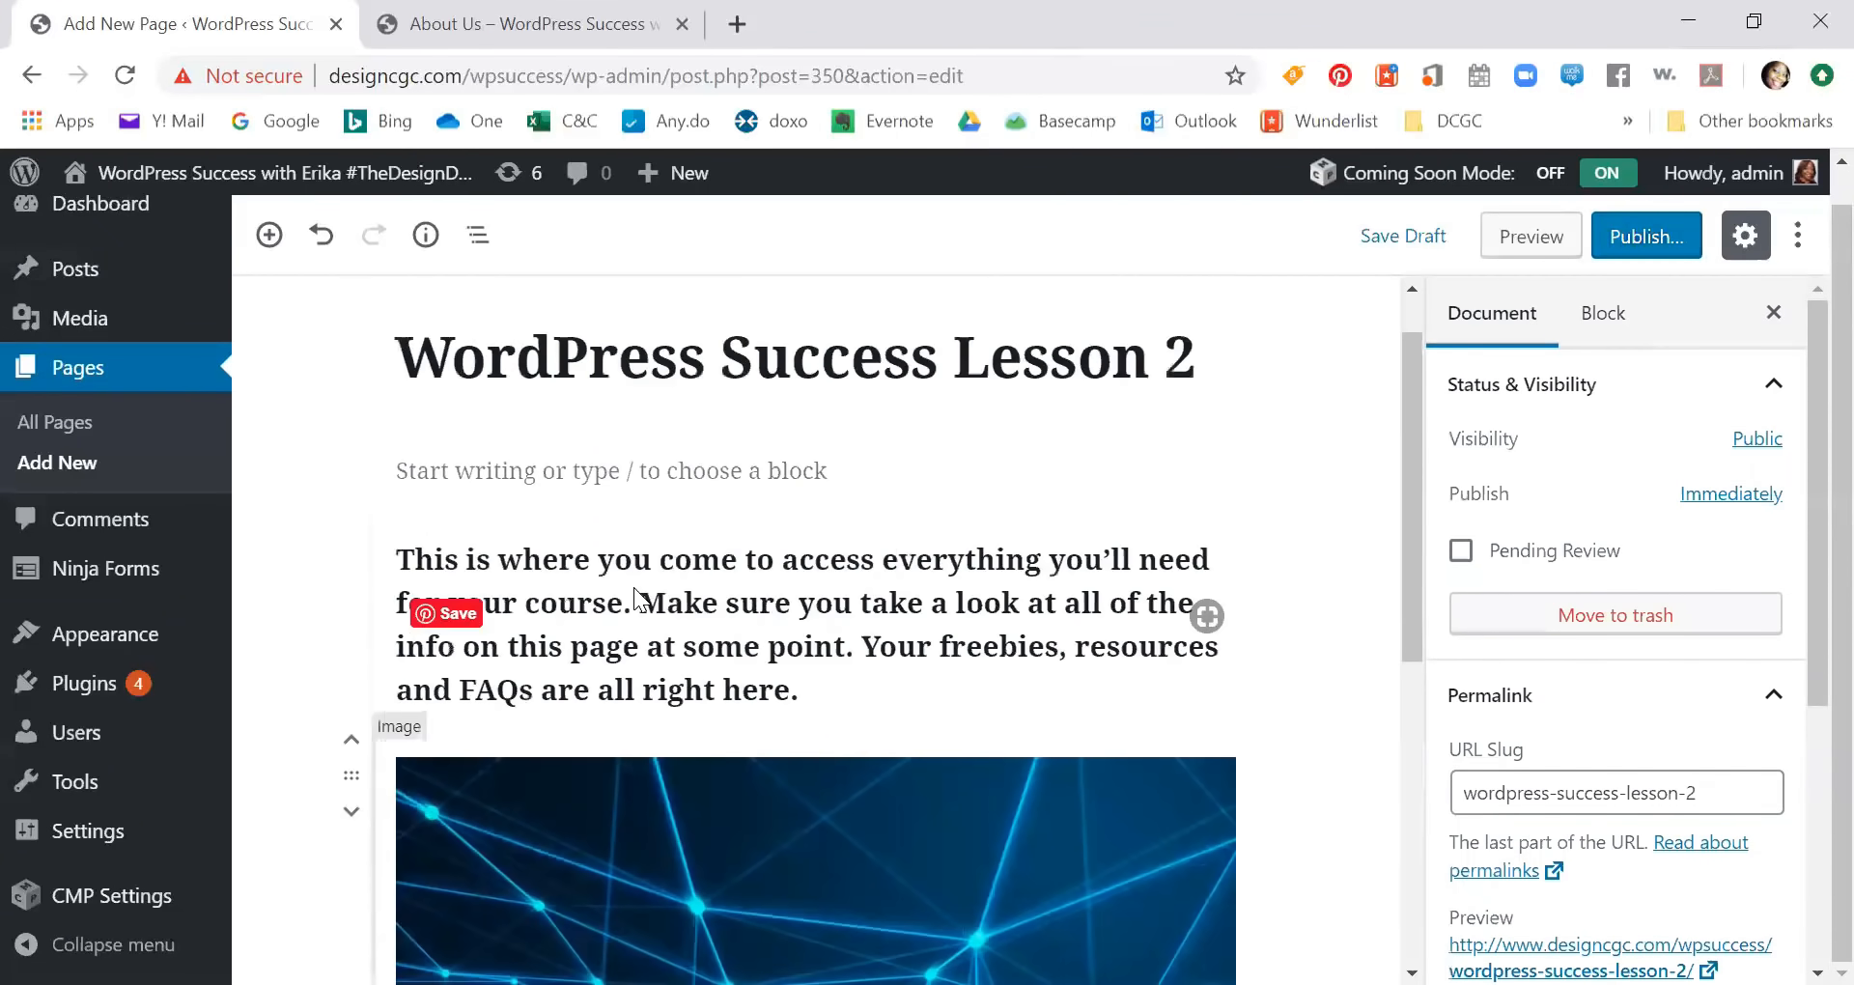
Step: Preview the draft page, check the heading above the image and the paragraphs below it, and close the preview
left_click(1551, 247)
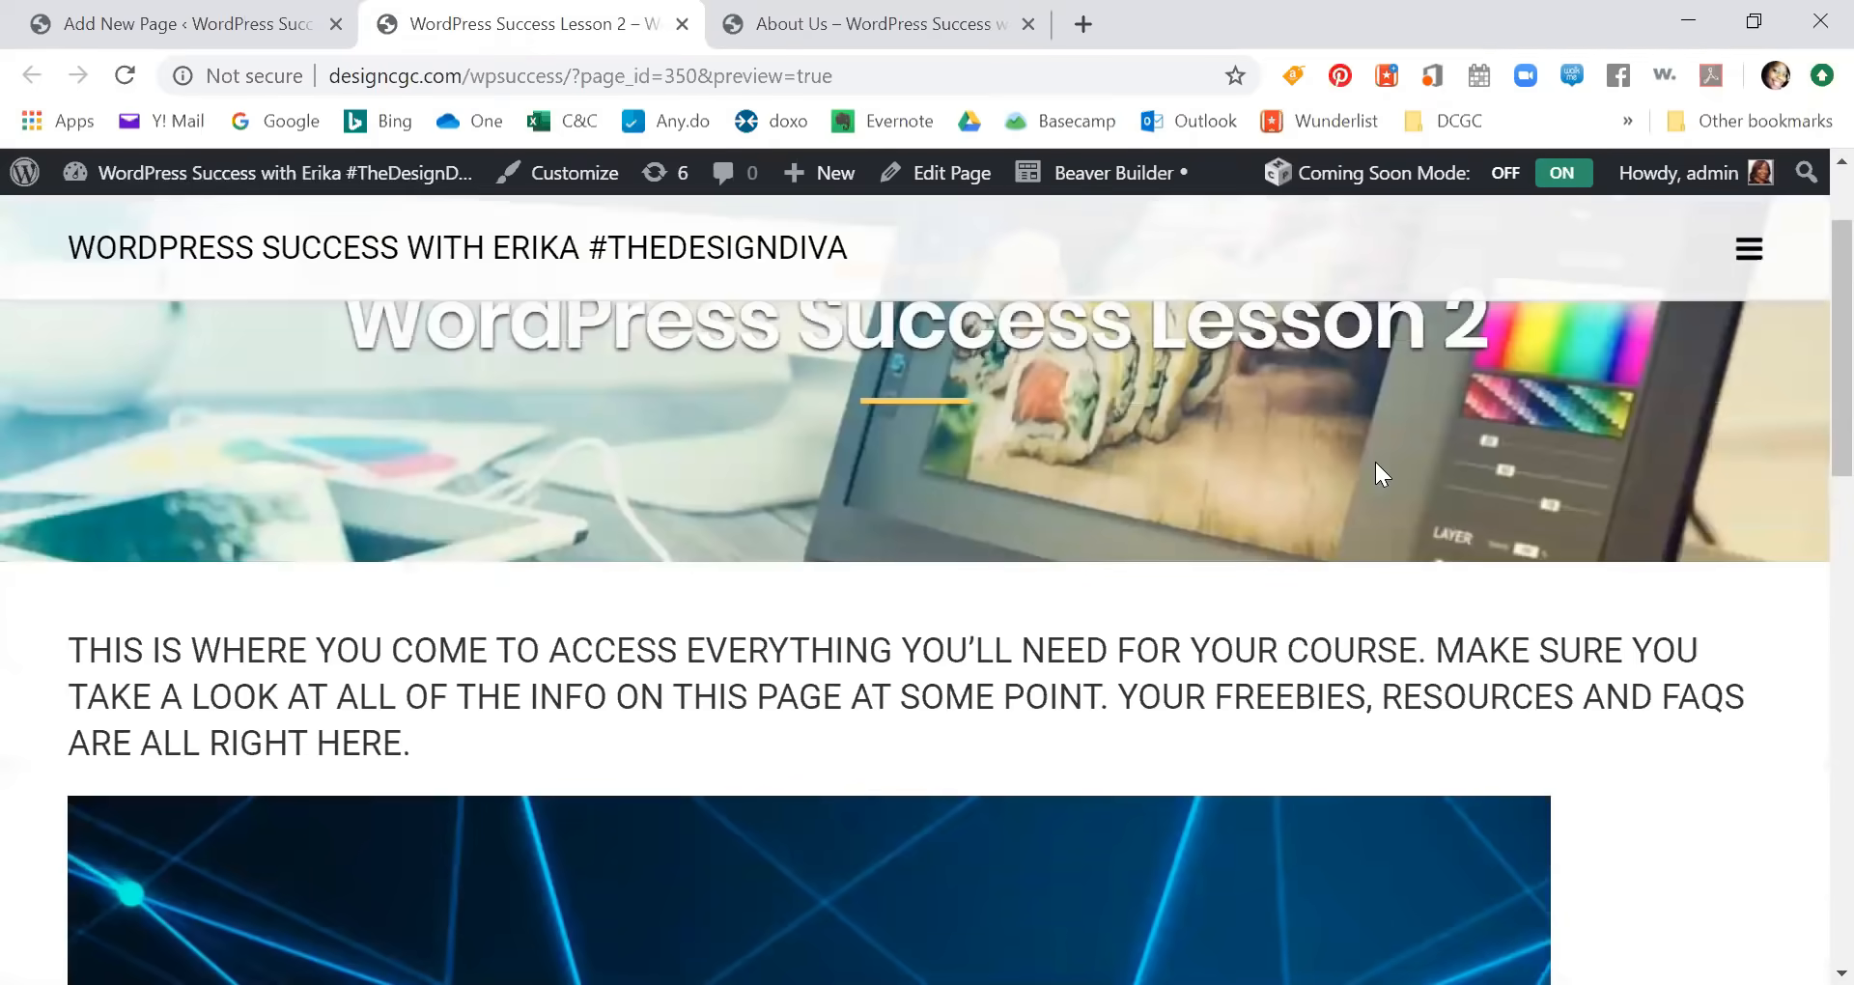
scroll(1284, 463, "down", 3)
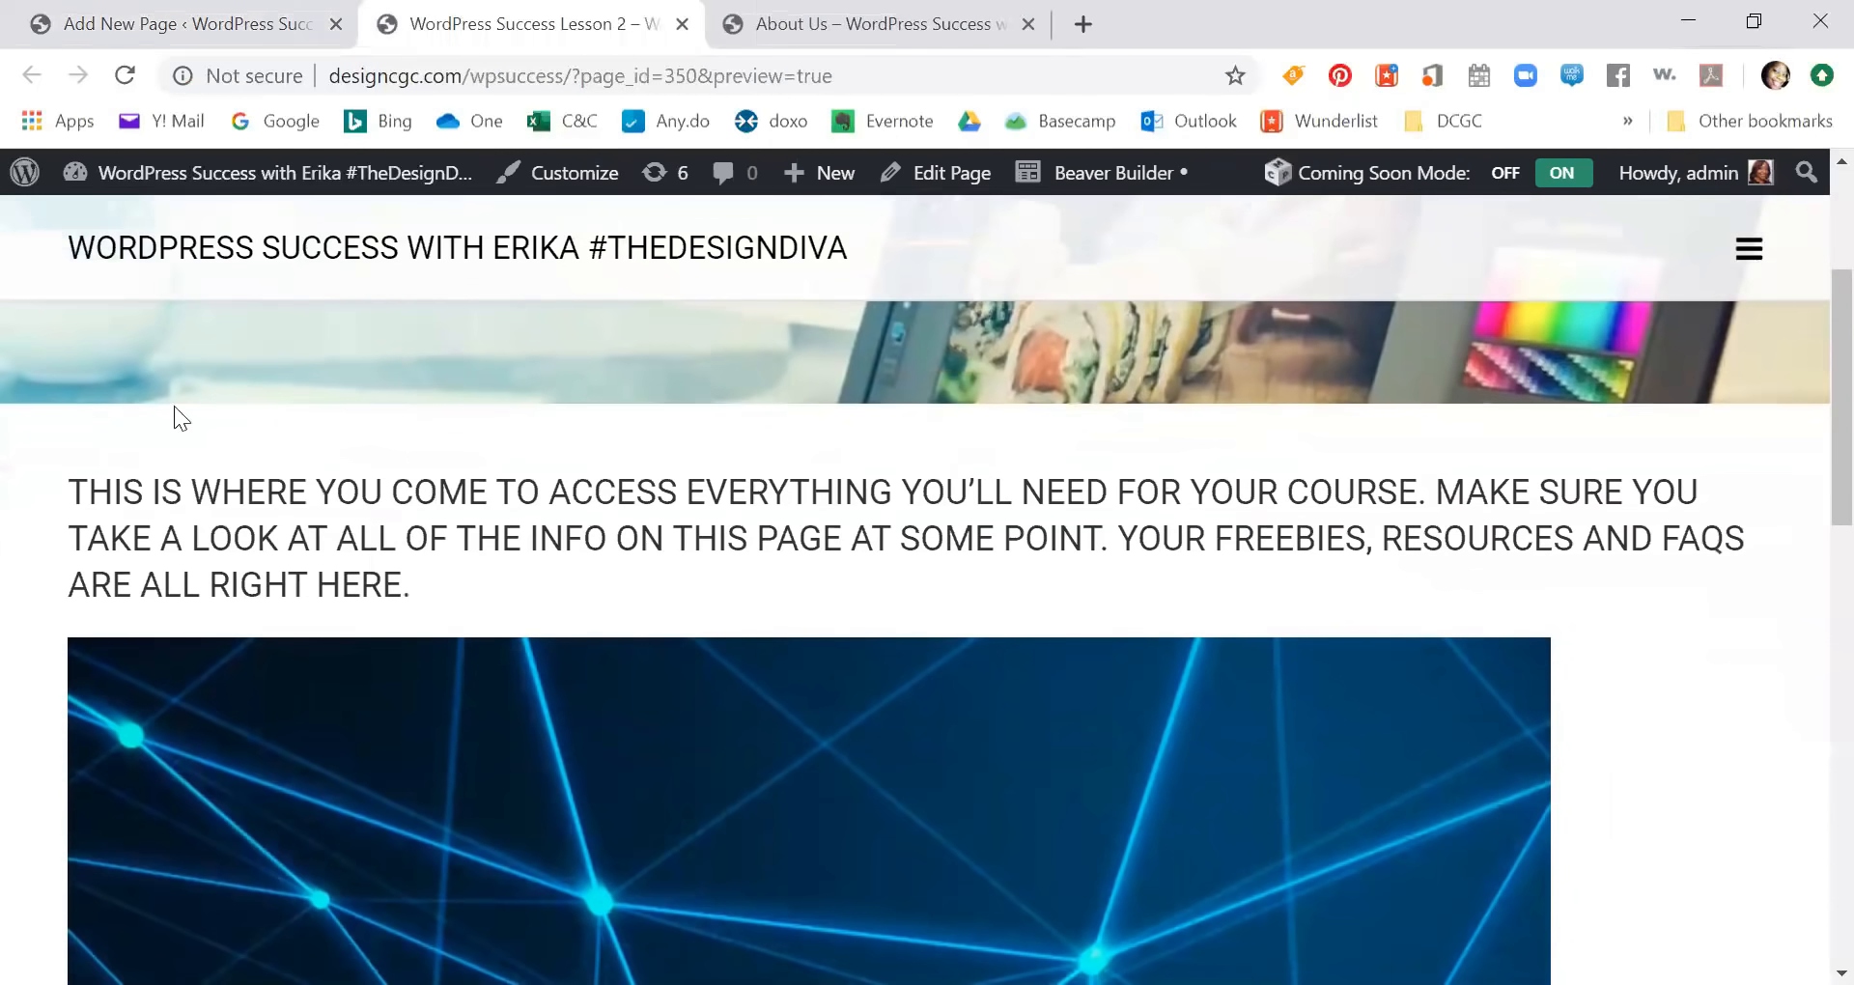
scroll(787, 465, "up", 3)
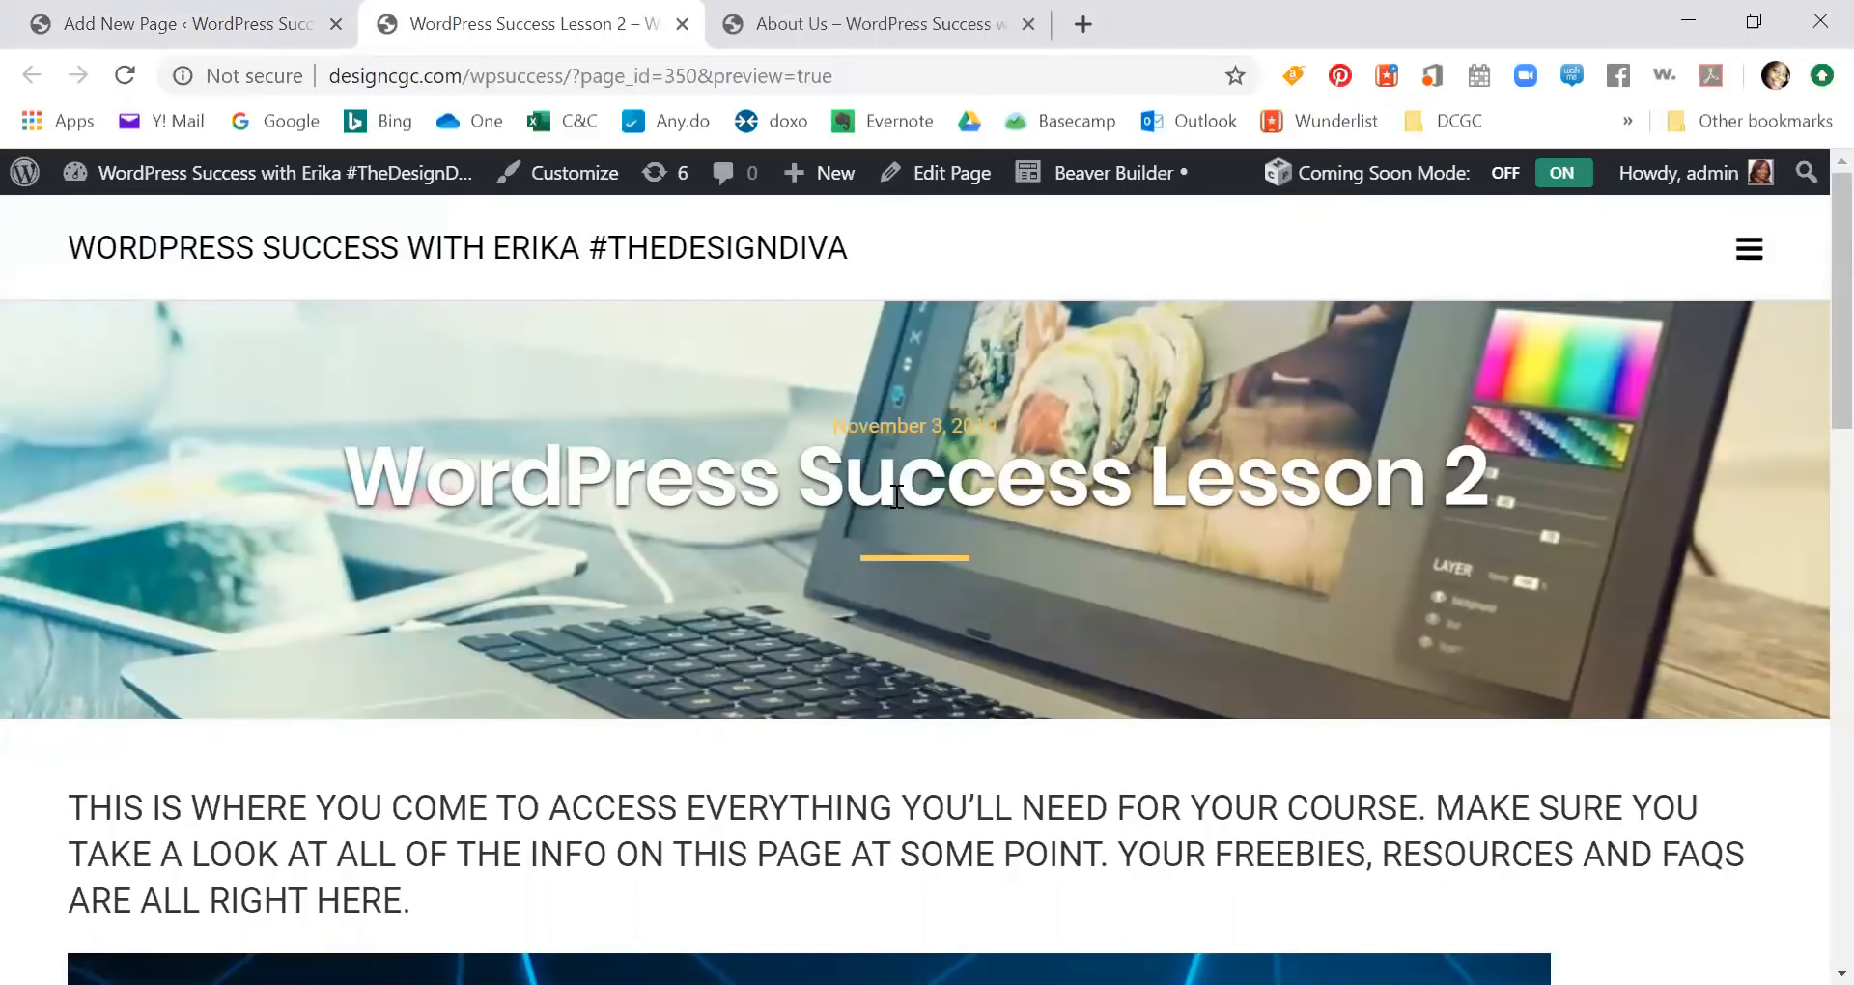
scroll(993, 473, "down", 4)
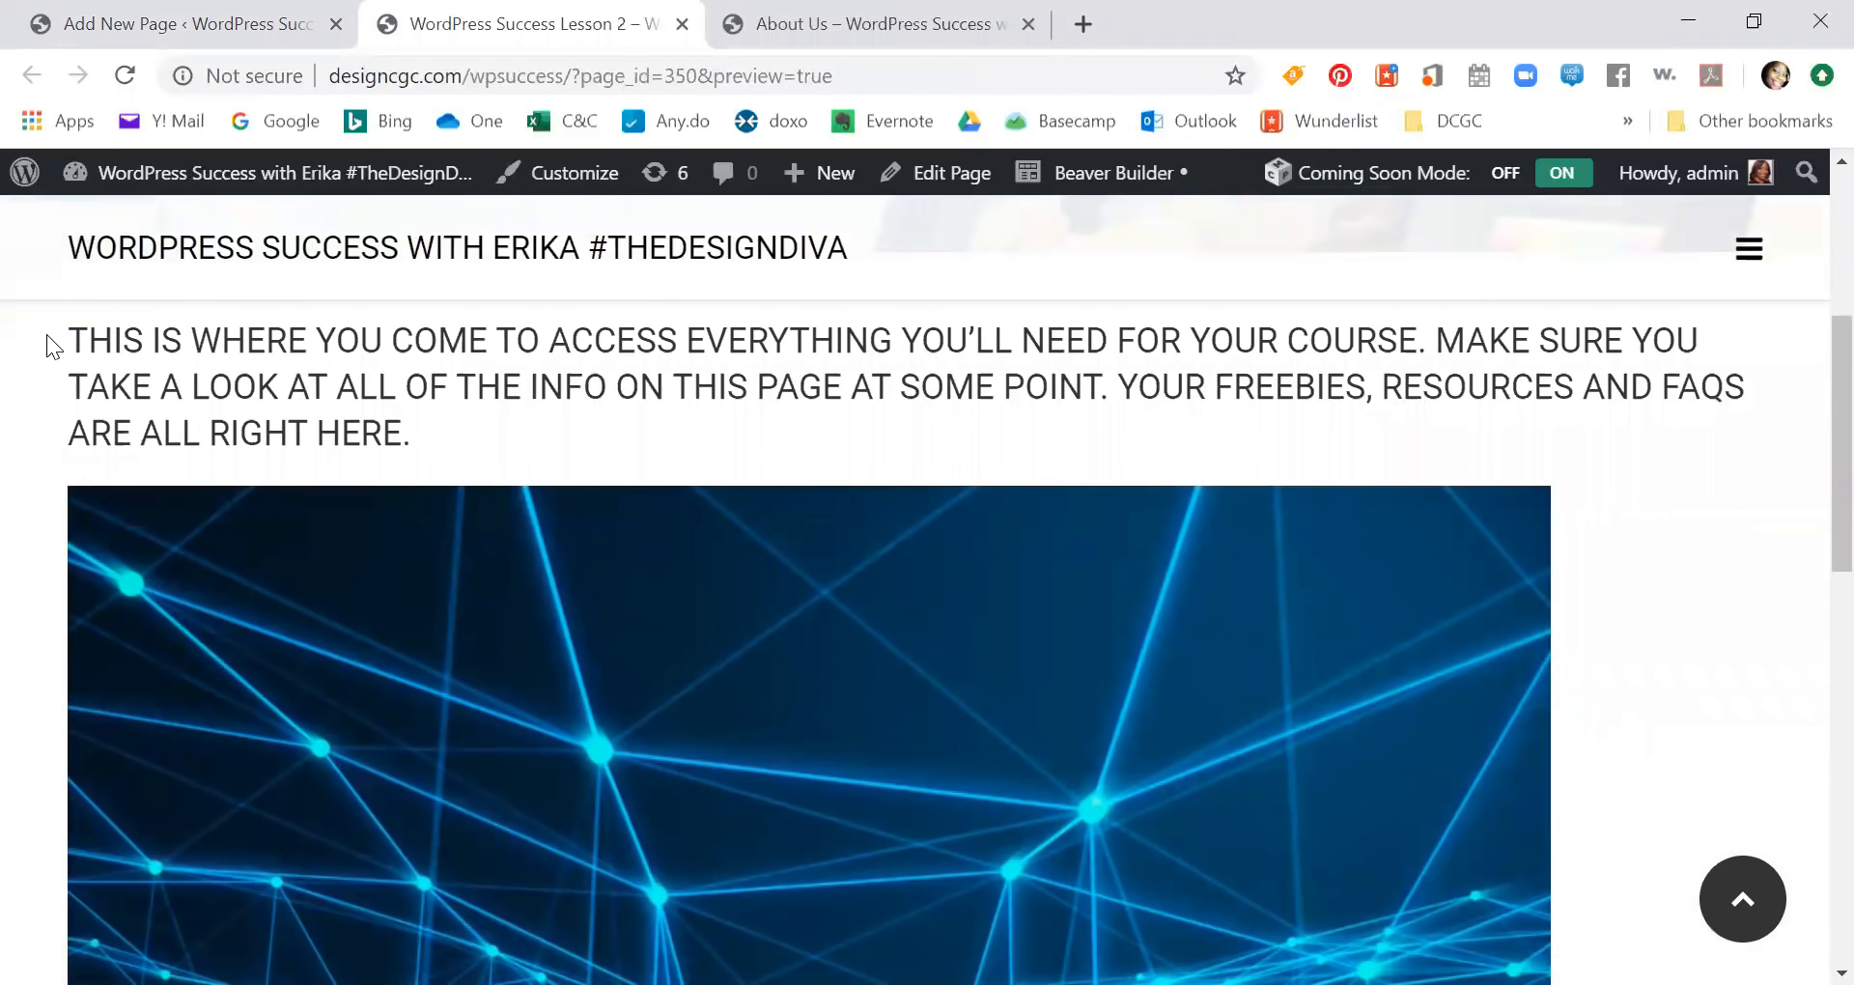
left_click_drag(67, 350, 504, 454)
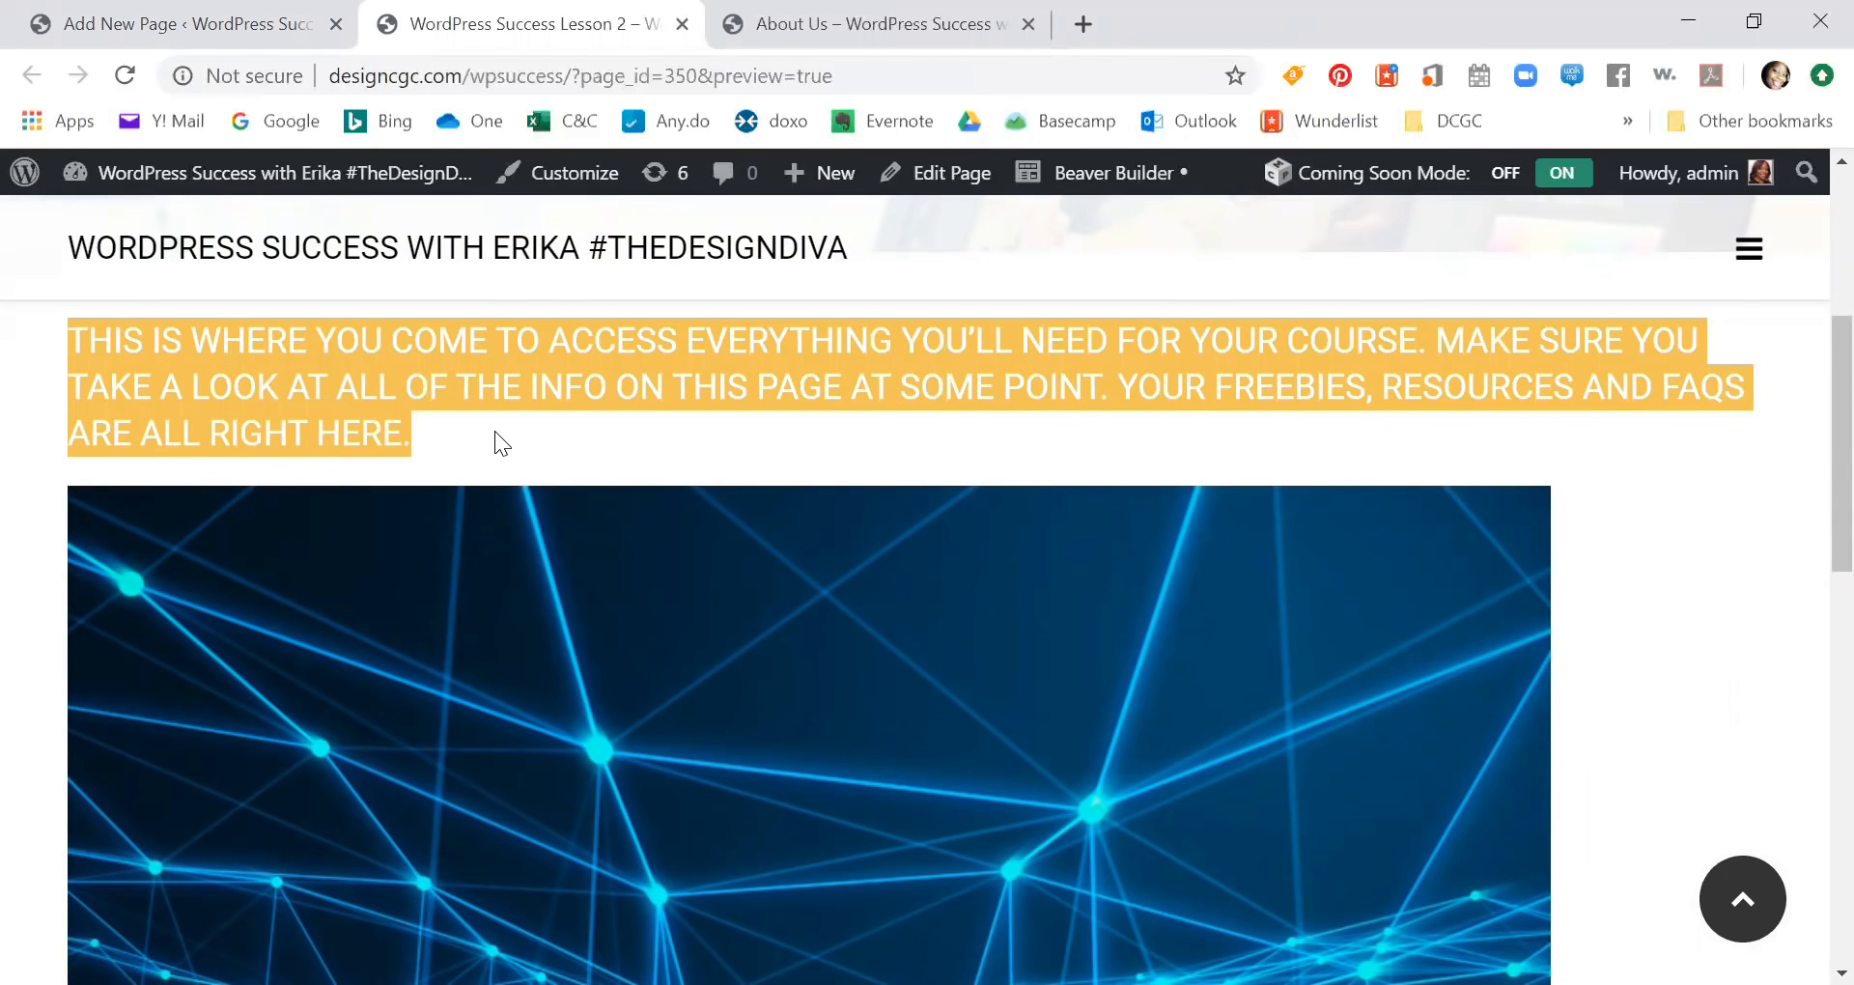
scroll(761, 577, "down", 7)
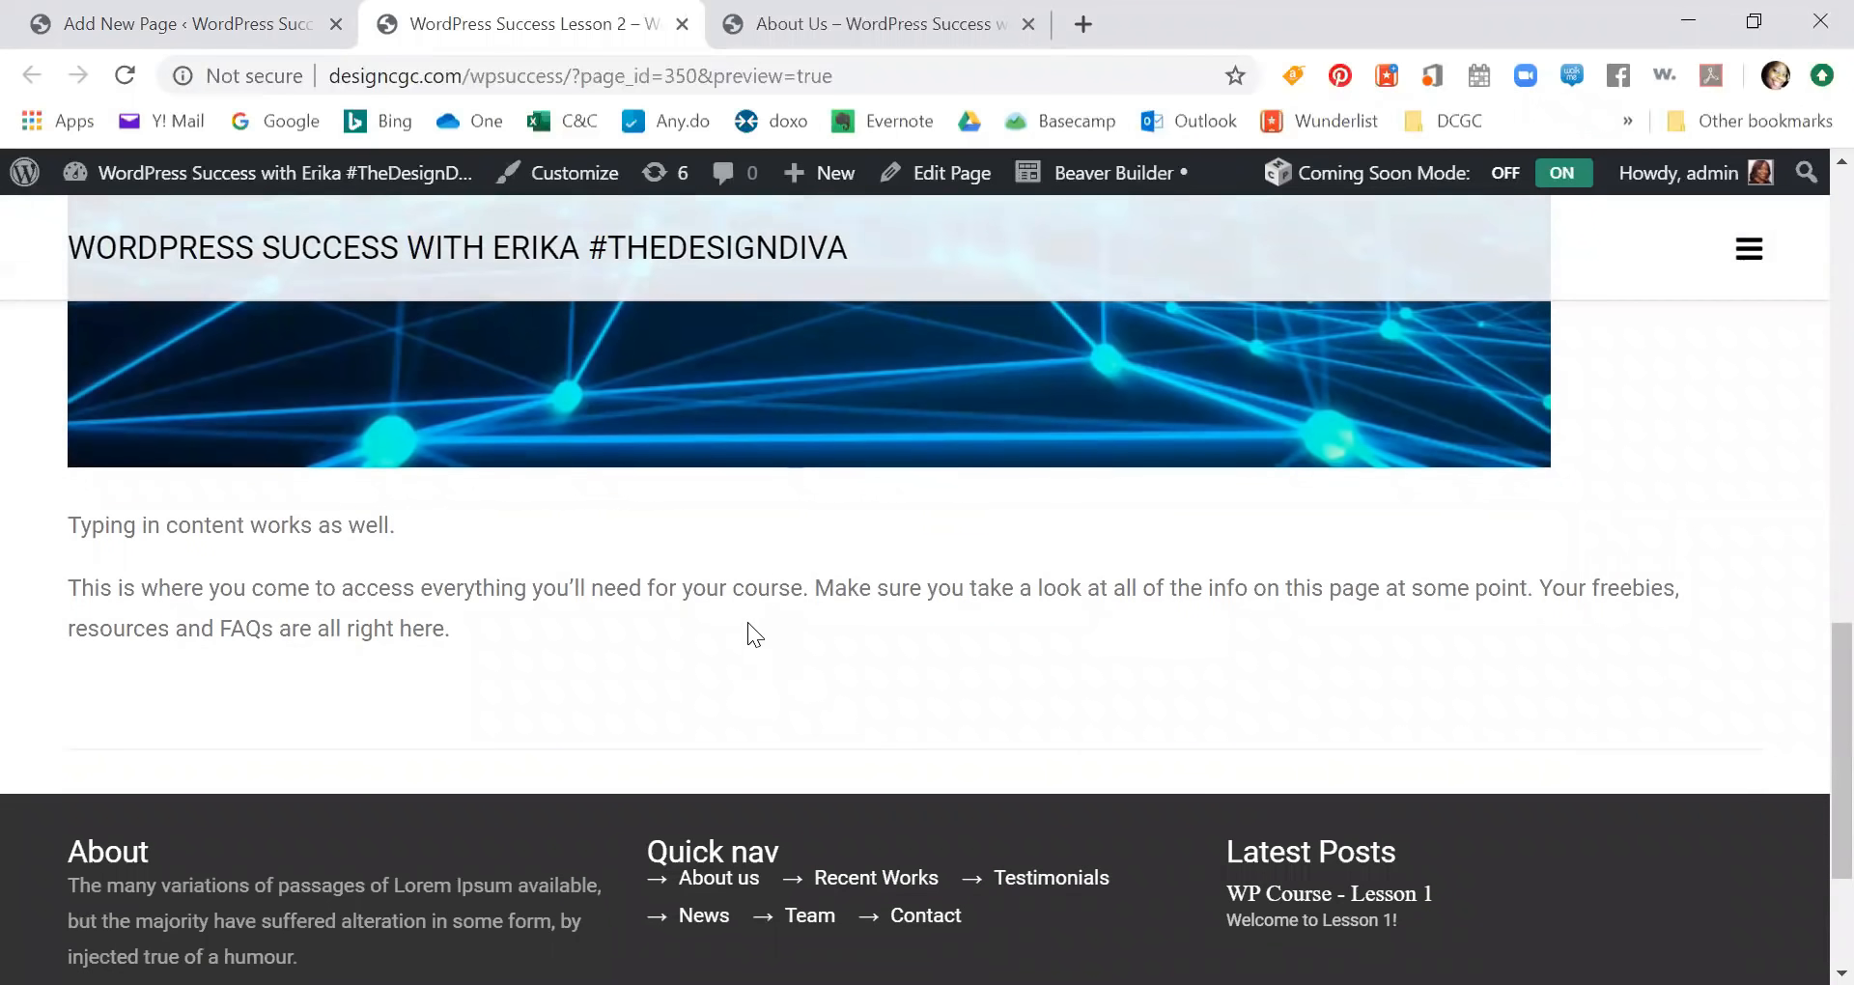
scroll(747, 624, "up", 11)
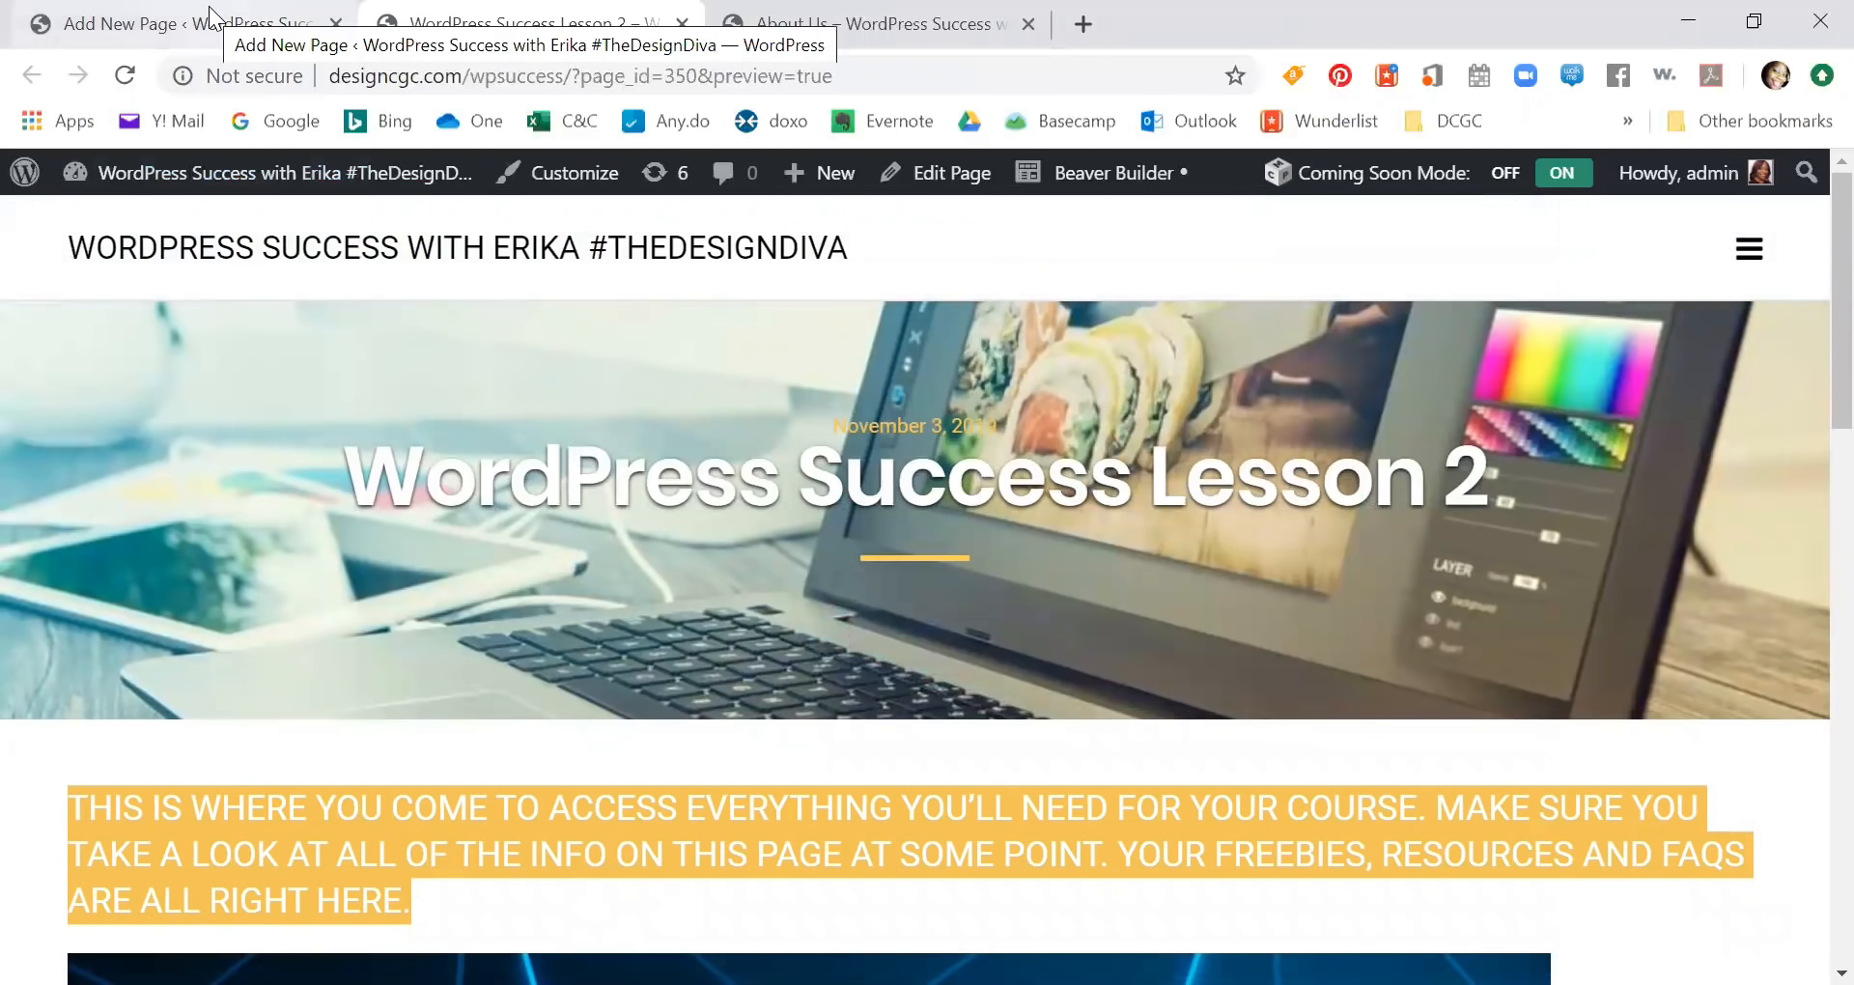
left_click(682, 25)
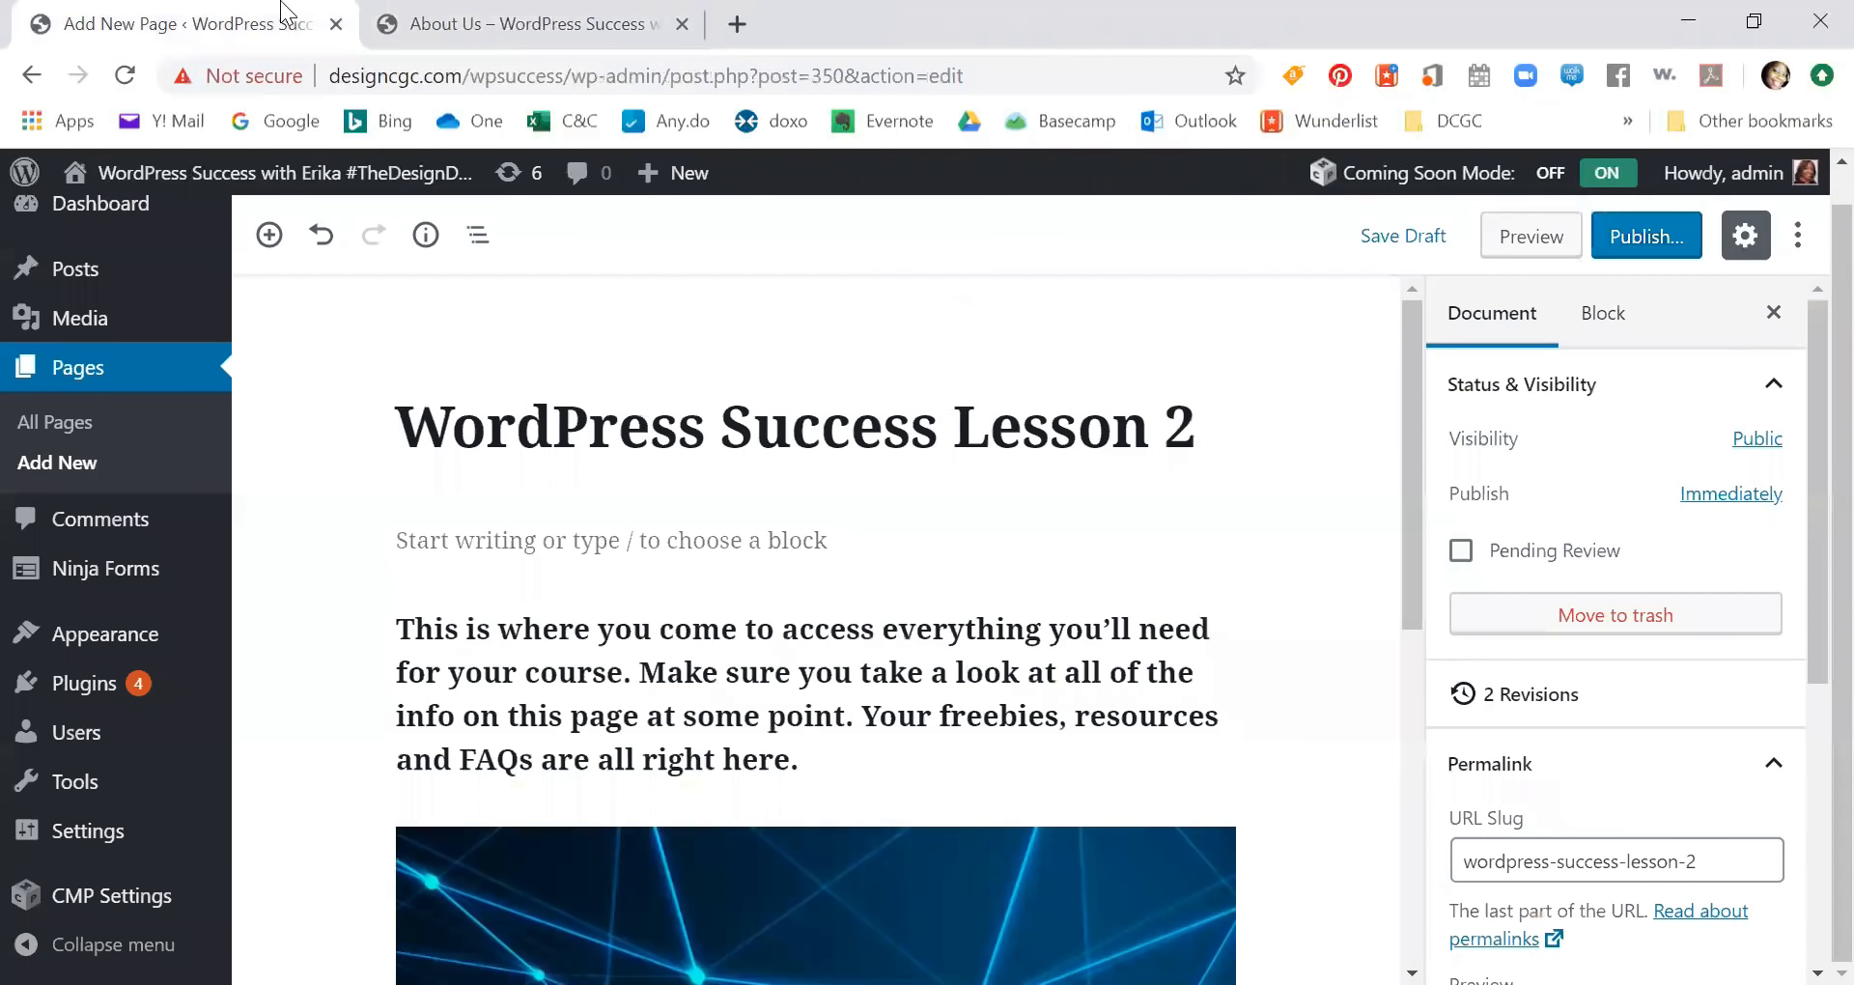
Step: Add a Quote block at the end of the page with the text "Pop on Paper & Shine Online!"
scroll(758, 714, "down", 6)
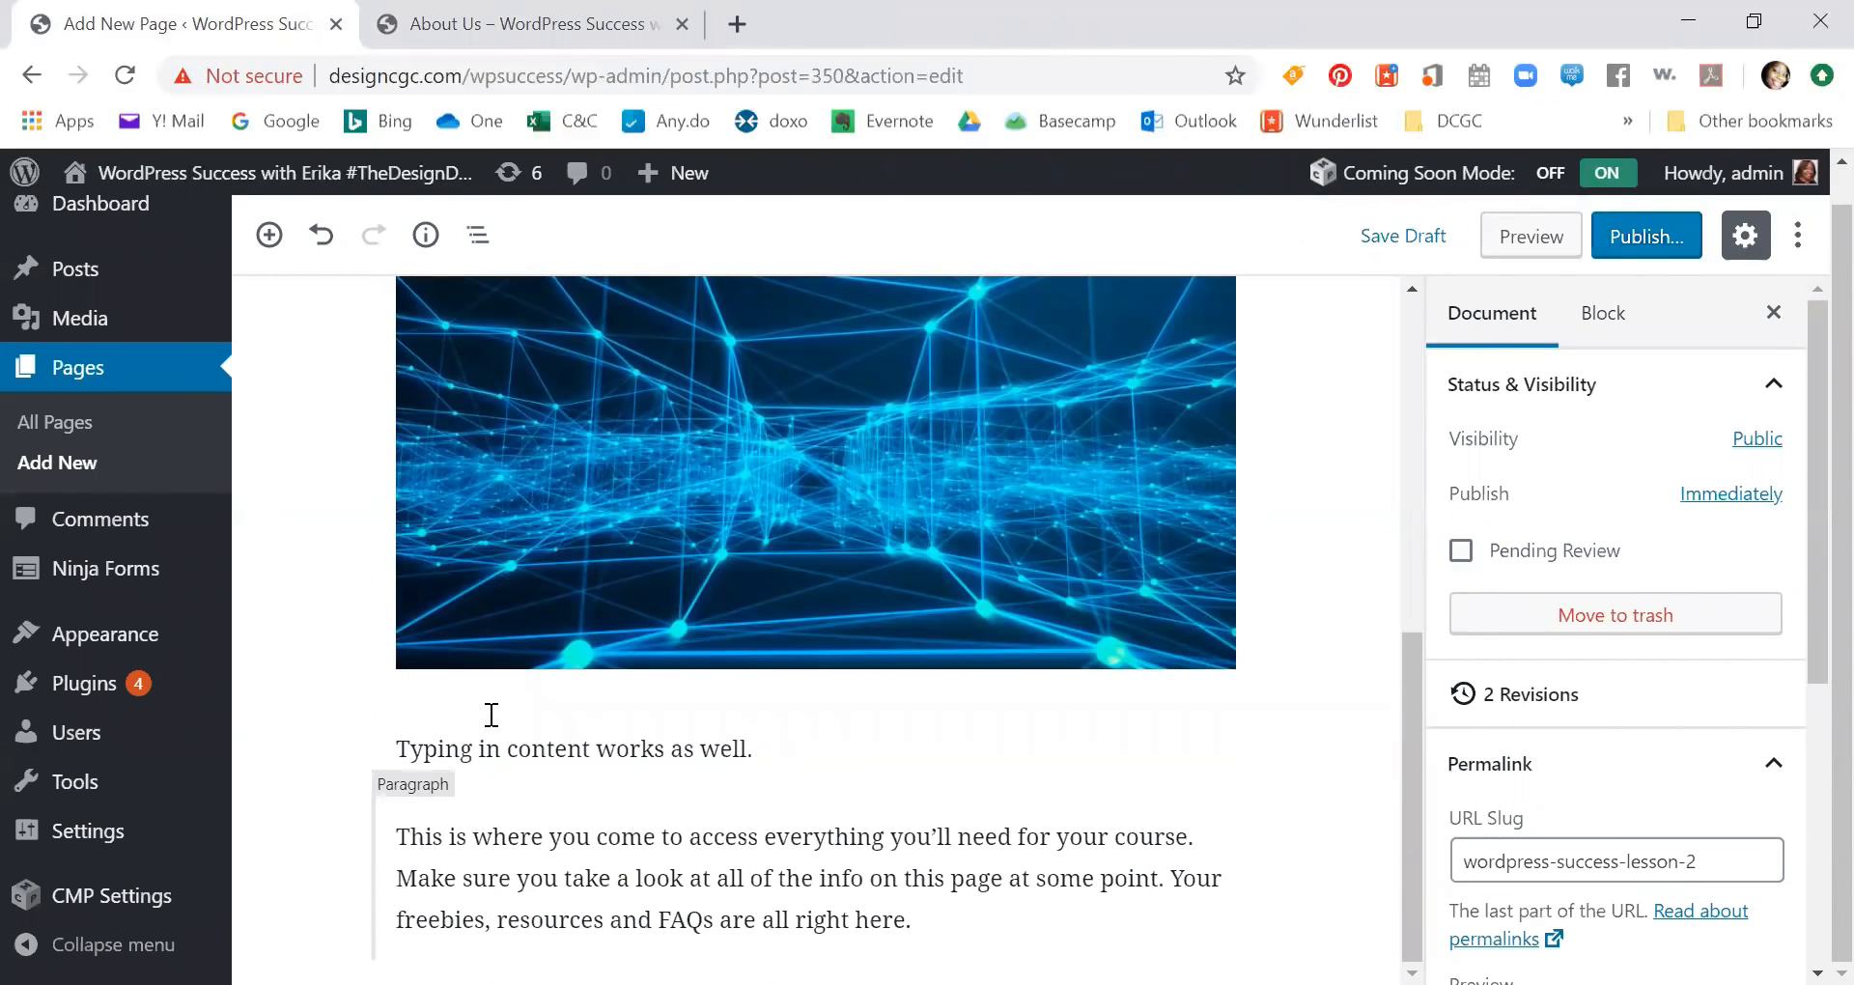
left_click(270, 235)
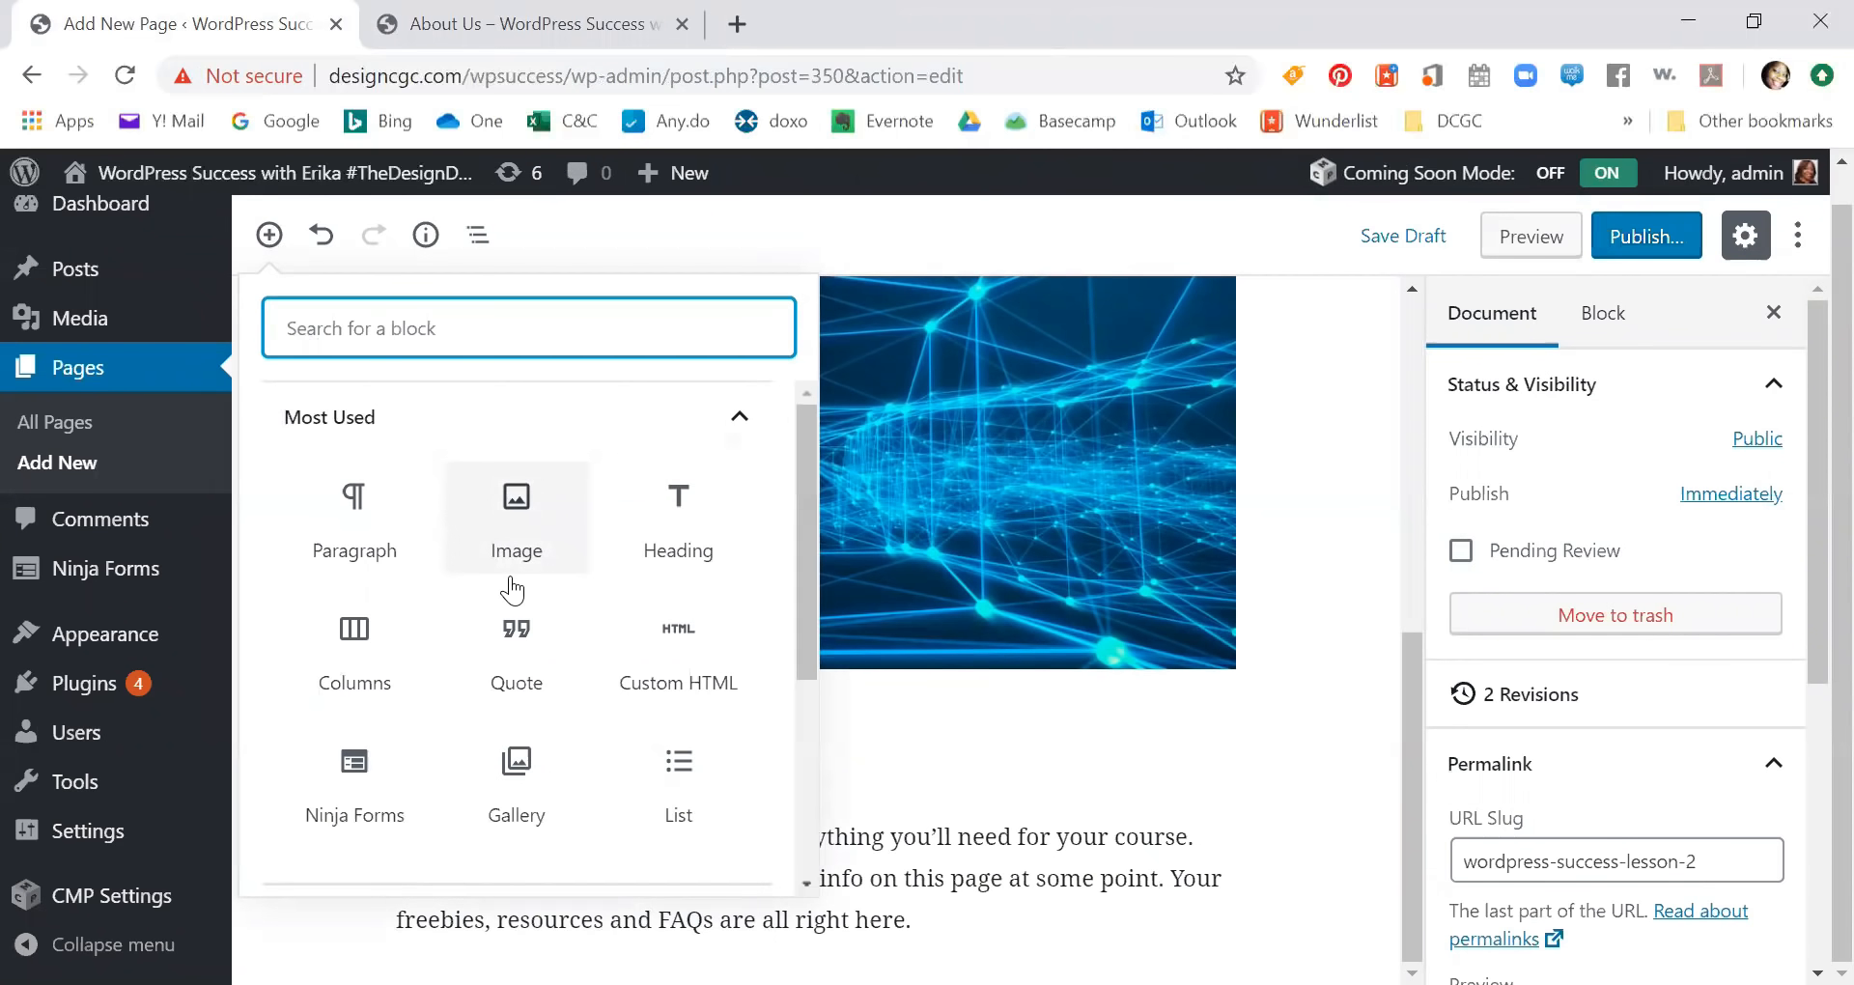
left_click(518, 654)
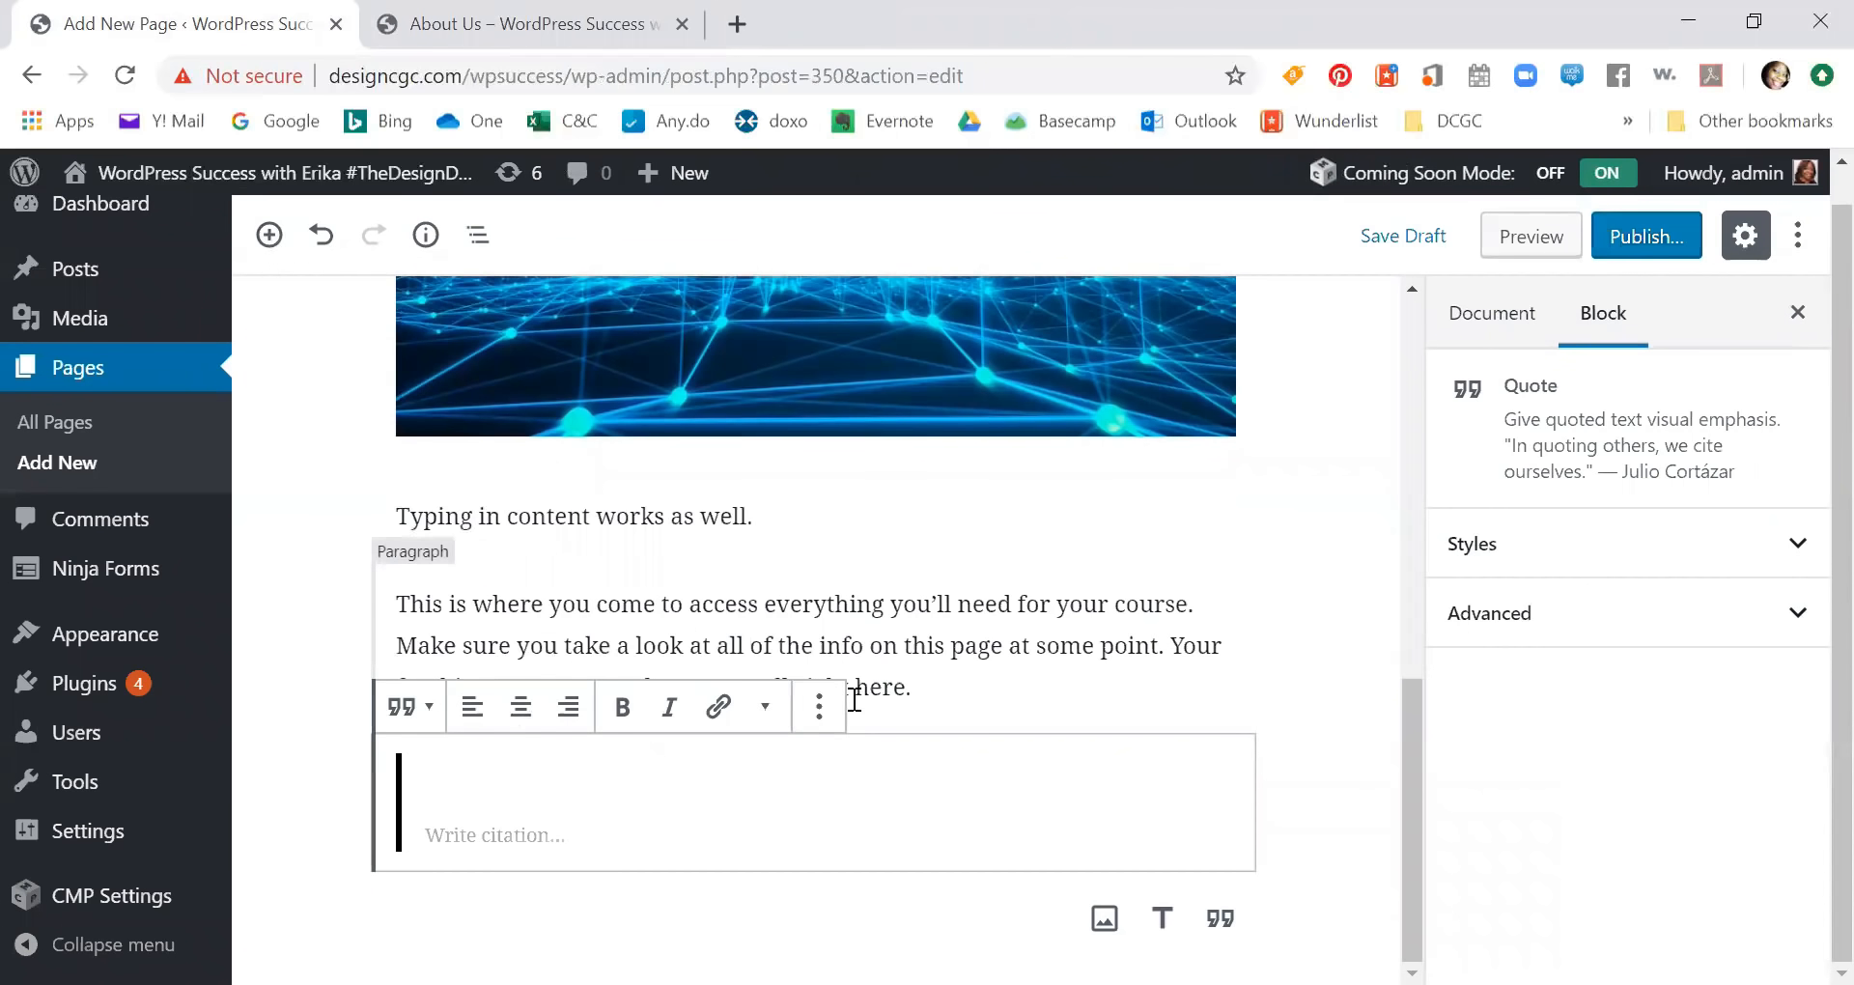
type("Po")
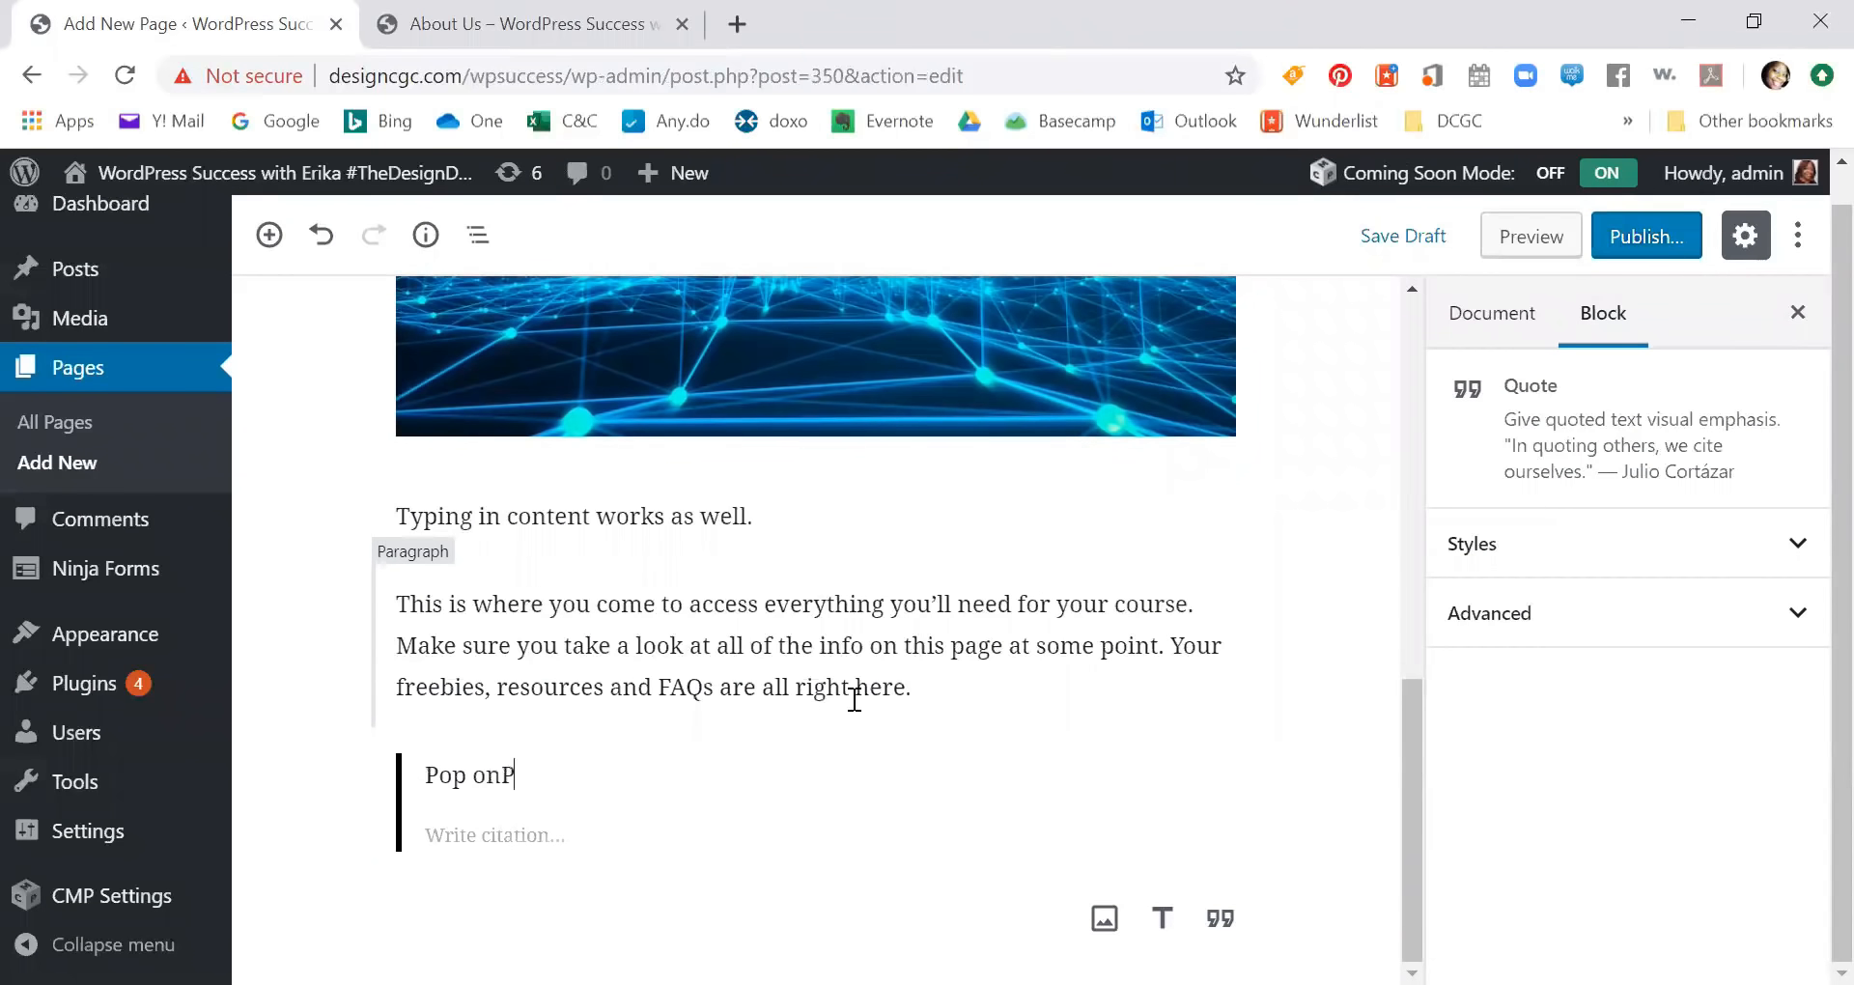
type("p on Paer")
key("BackSpace")
key("BackSpace")
type("er  & Shine Online!")
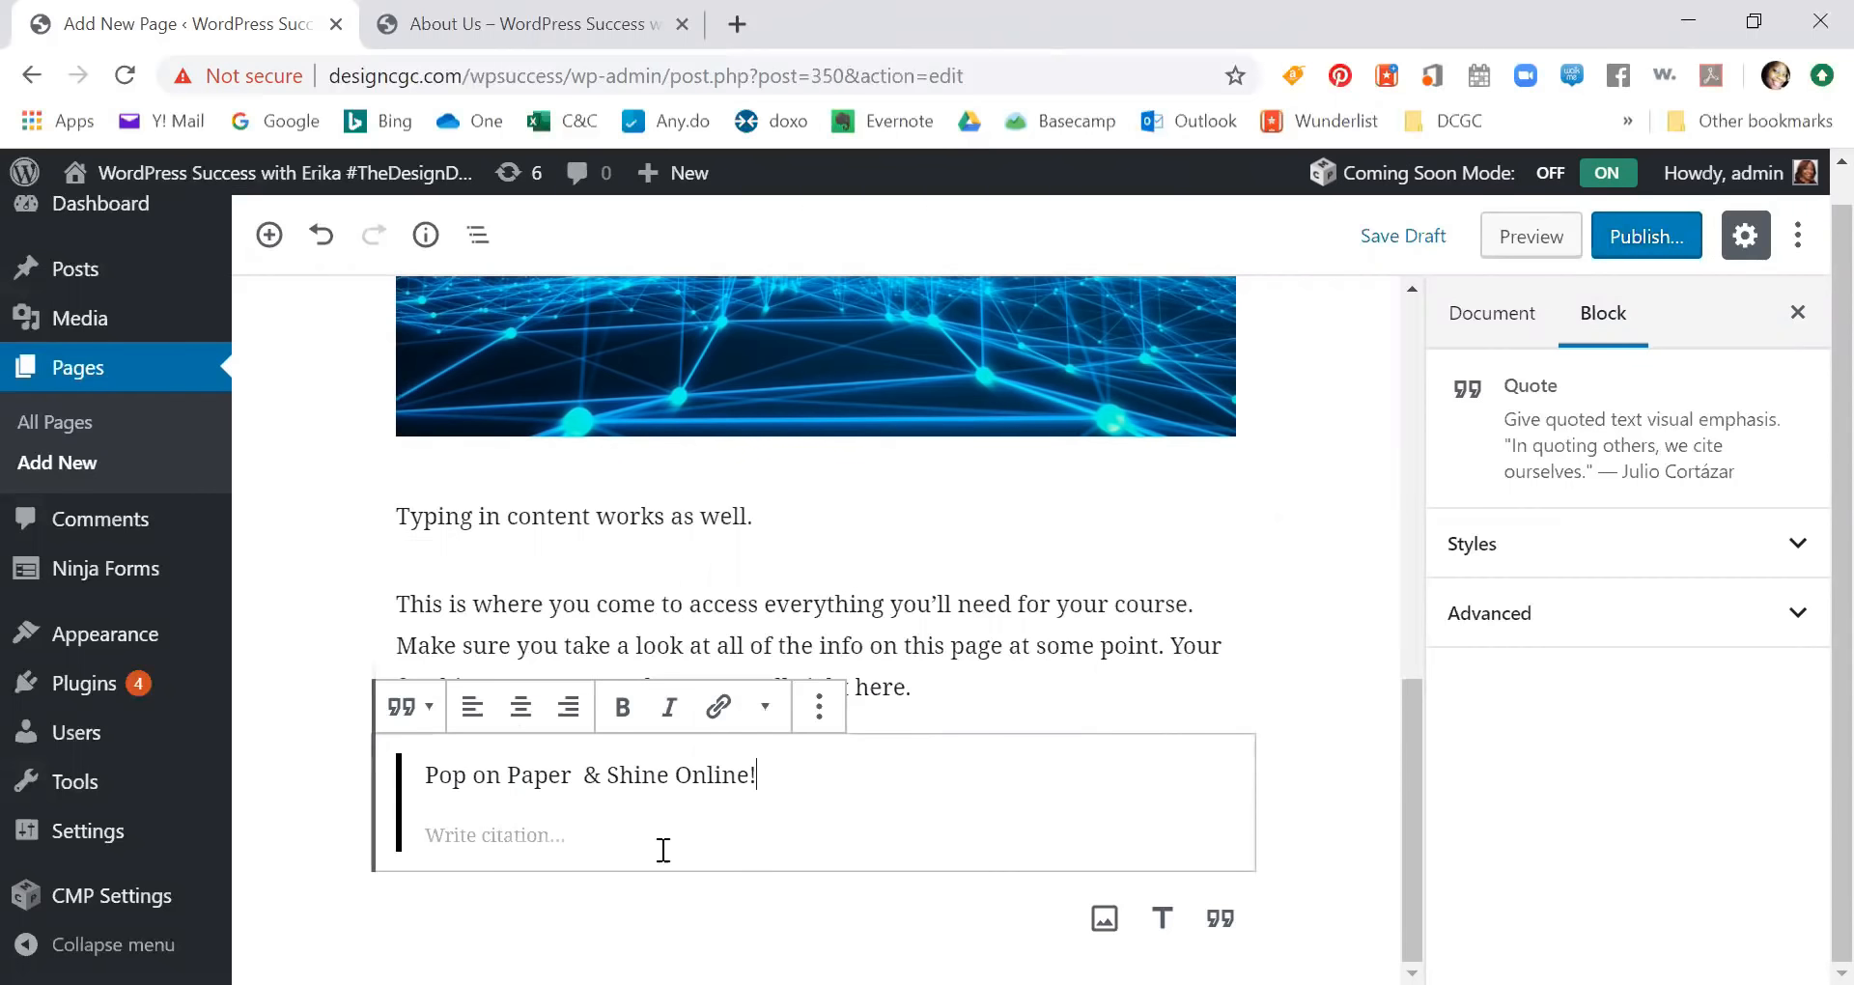
Step: Fill in the quote's citation with a dash, the author's first name and "#TheDesignDiva"
left_click(557, 836)
type("-")
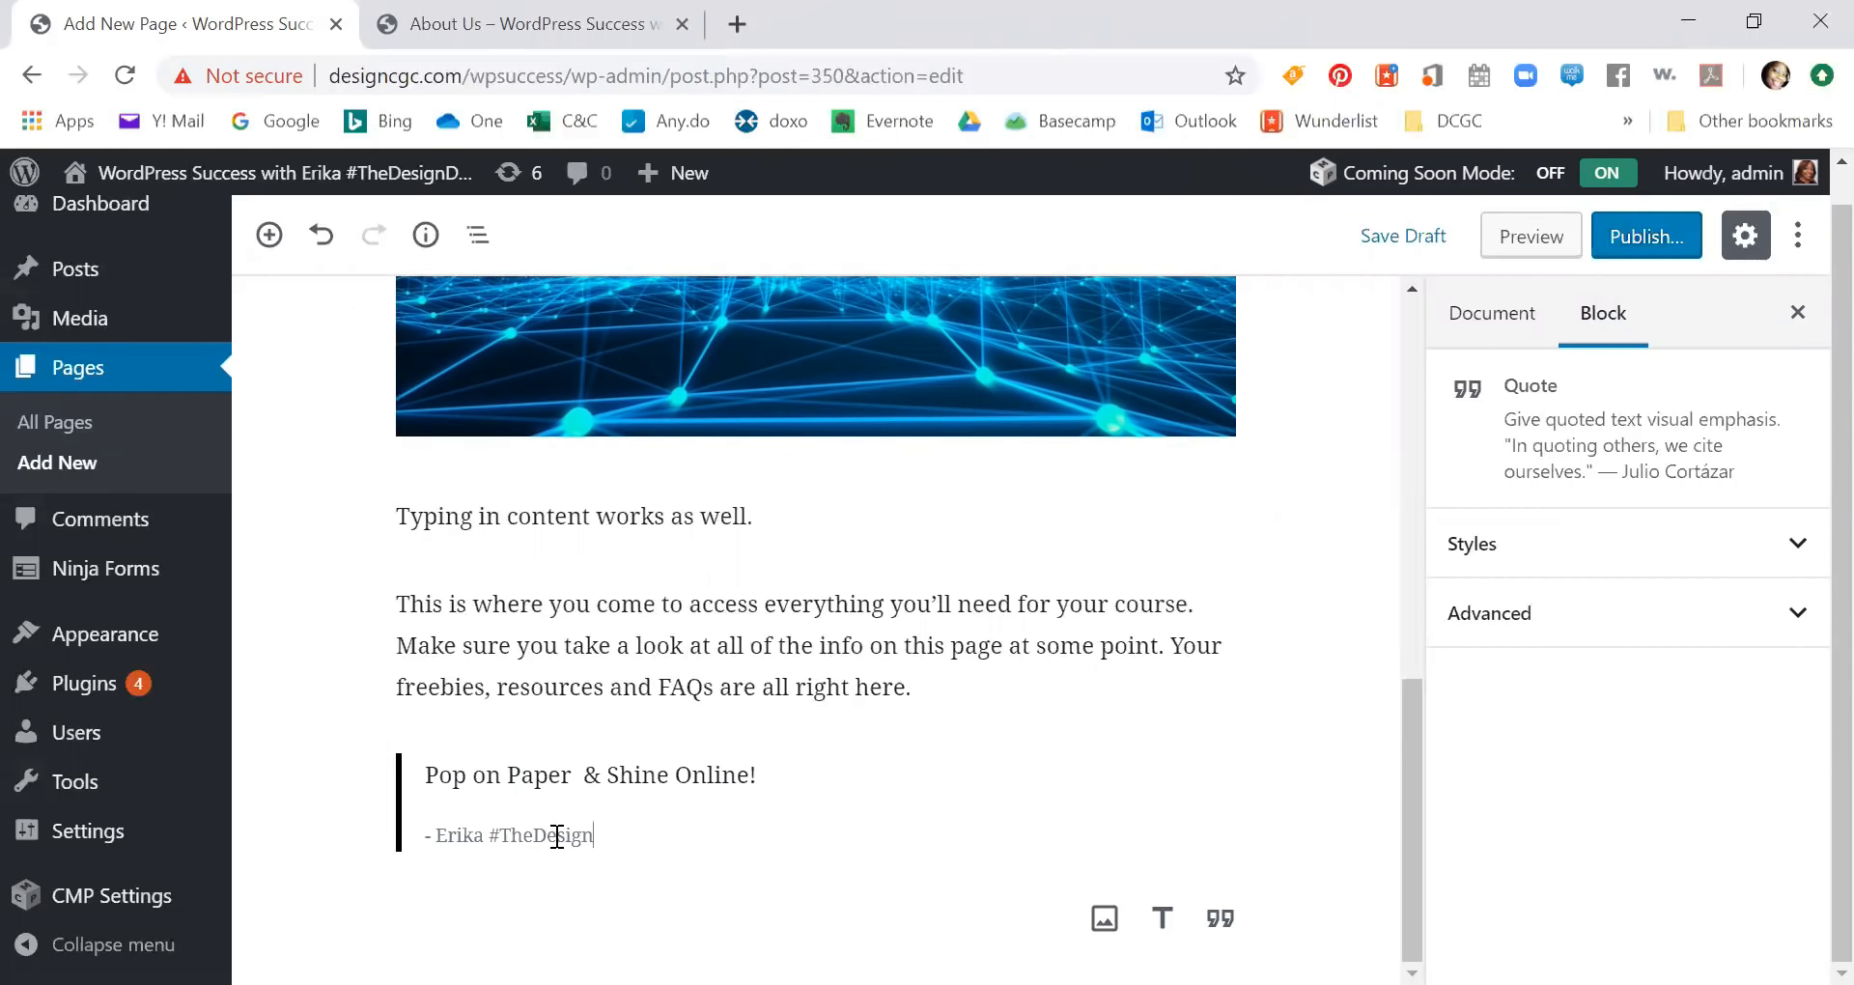
type("Erika #TheDesignDiava")
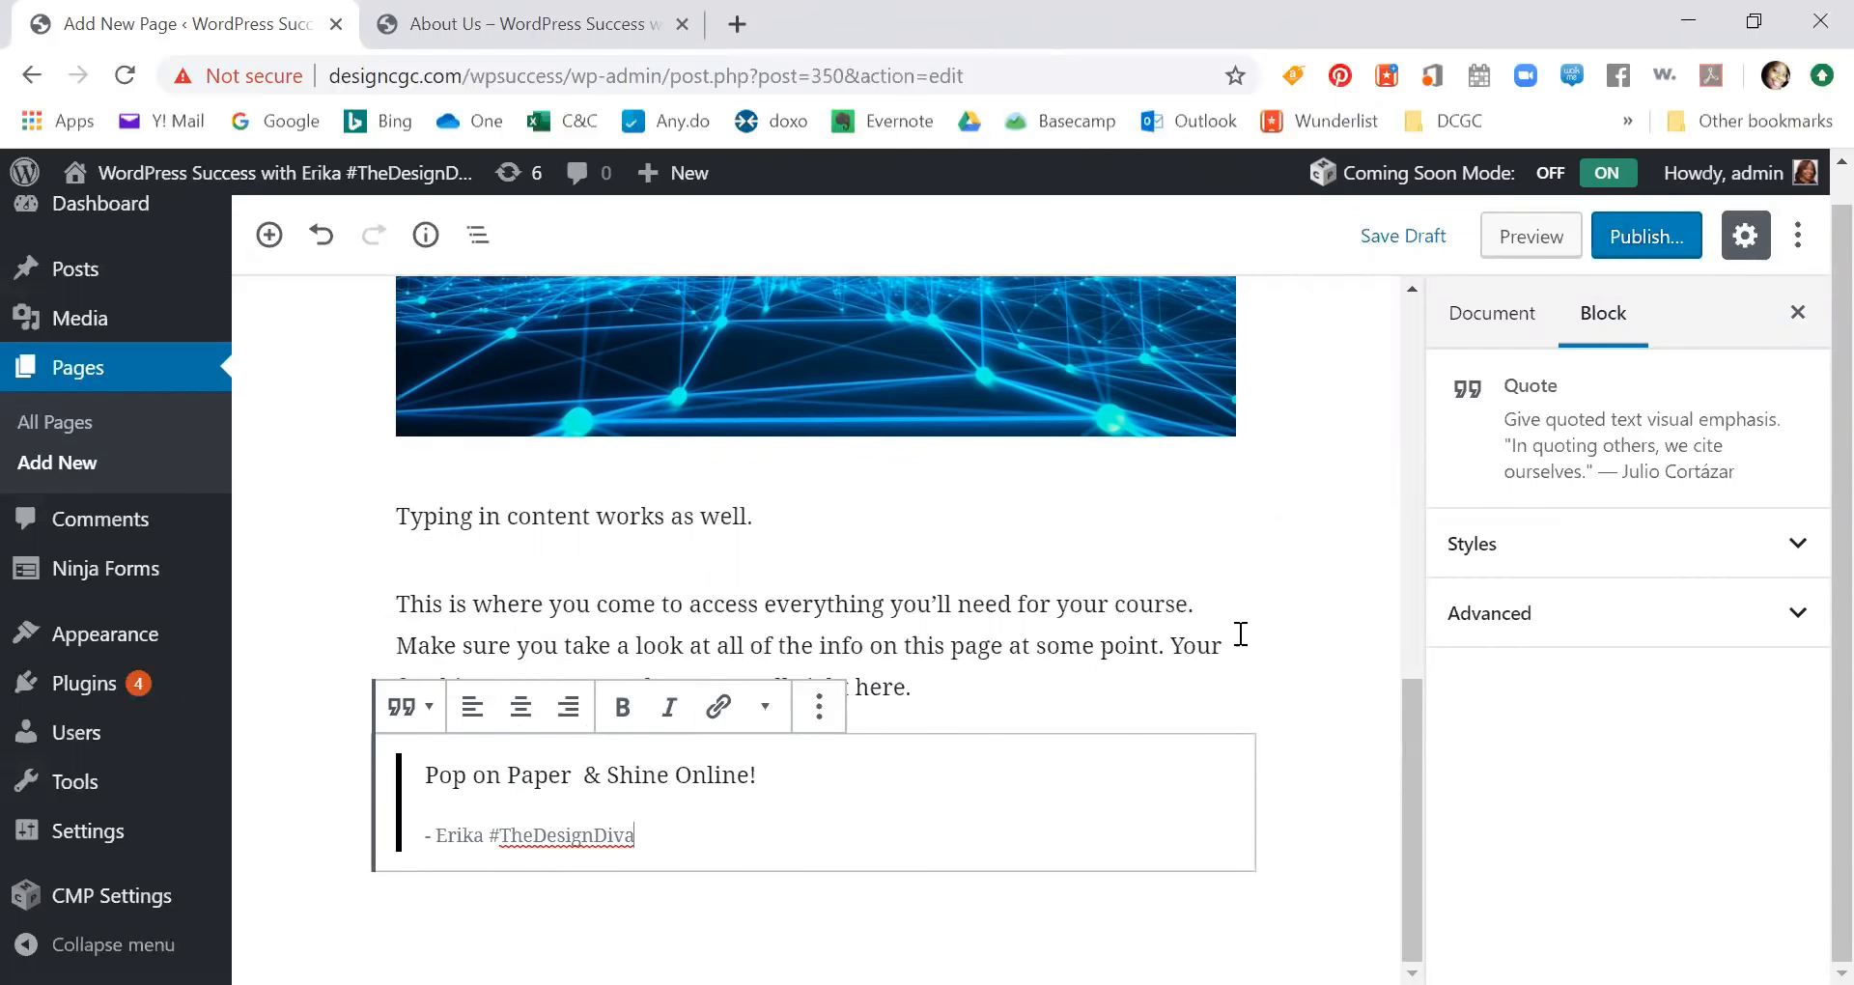
Step: Preview the page and check how the quote and its citation look above the footer
left_click(1535, 241)
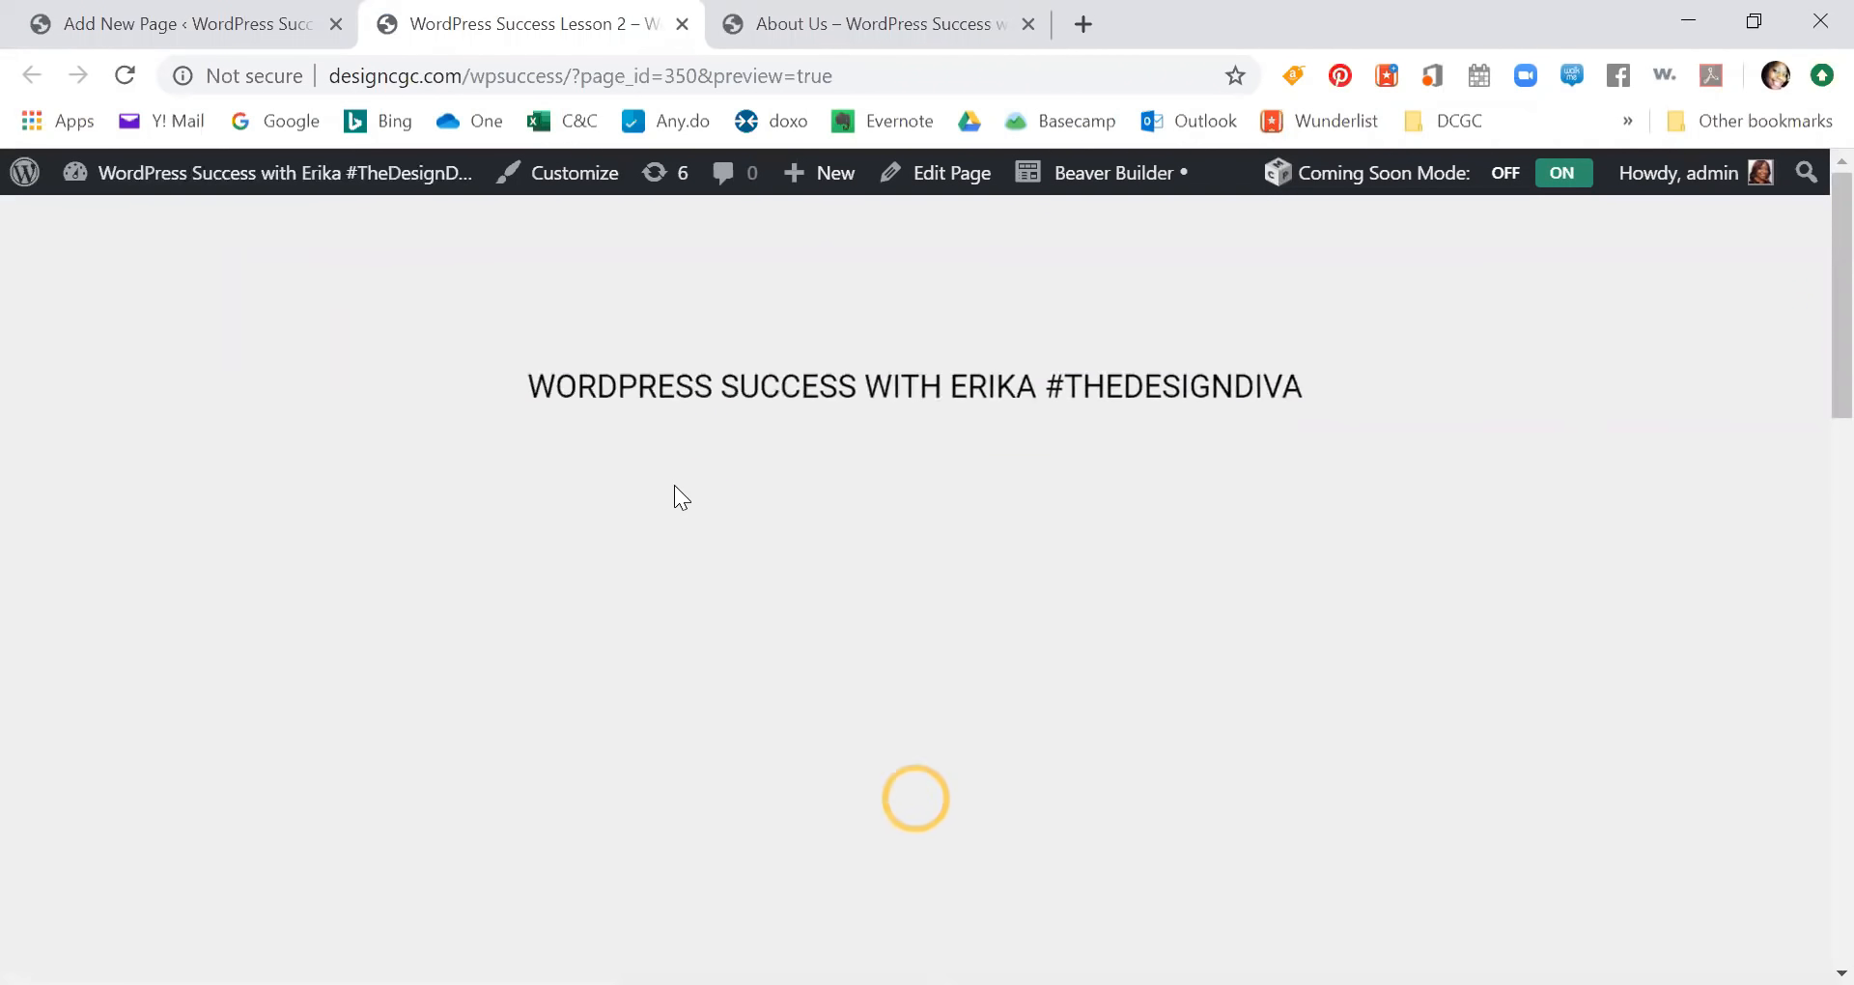
scroll(656, 486, "down", 10)
scroll(625, 502, "down", 7)
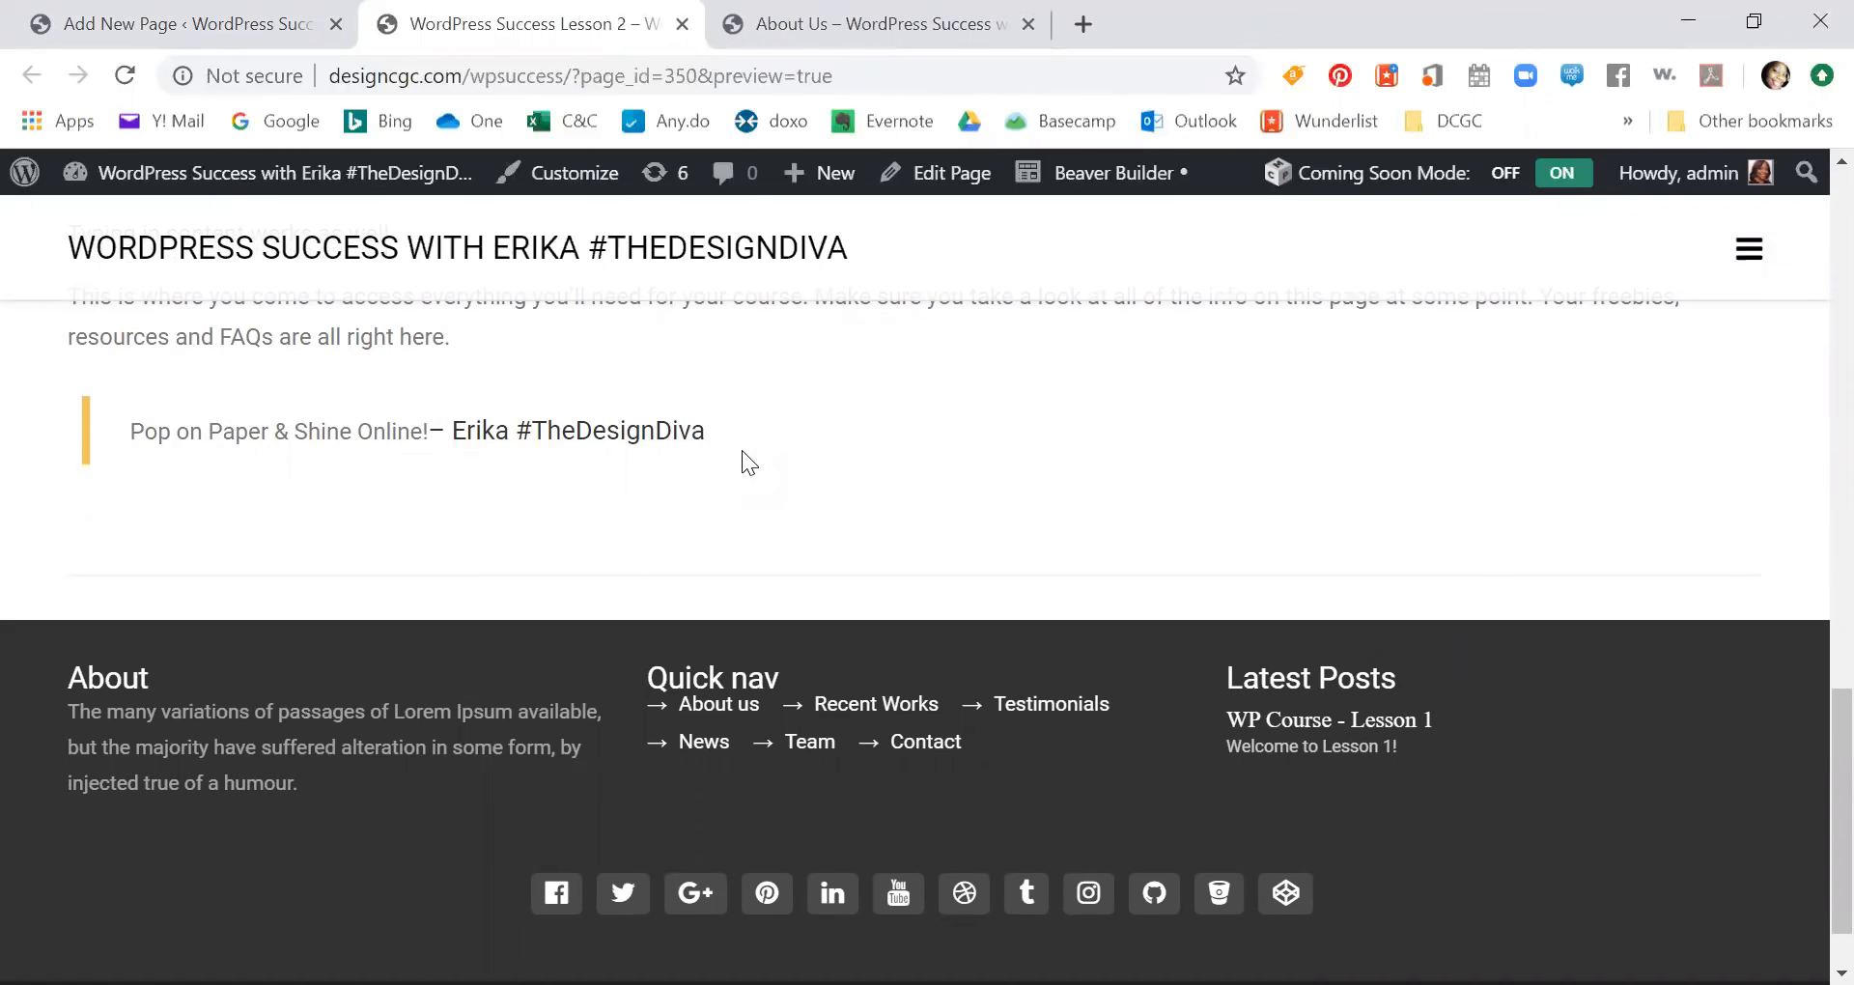
Step: Return to the page editor, make the quote text bold and apply the Large style to the quote block
left_click(203, 17)
double_click(515, 767)
left_click(515, 767)
left_click_drag(763, 775, 424, 787)
left_click(621, 709)
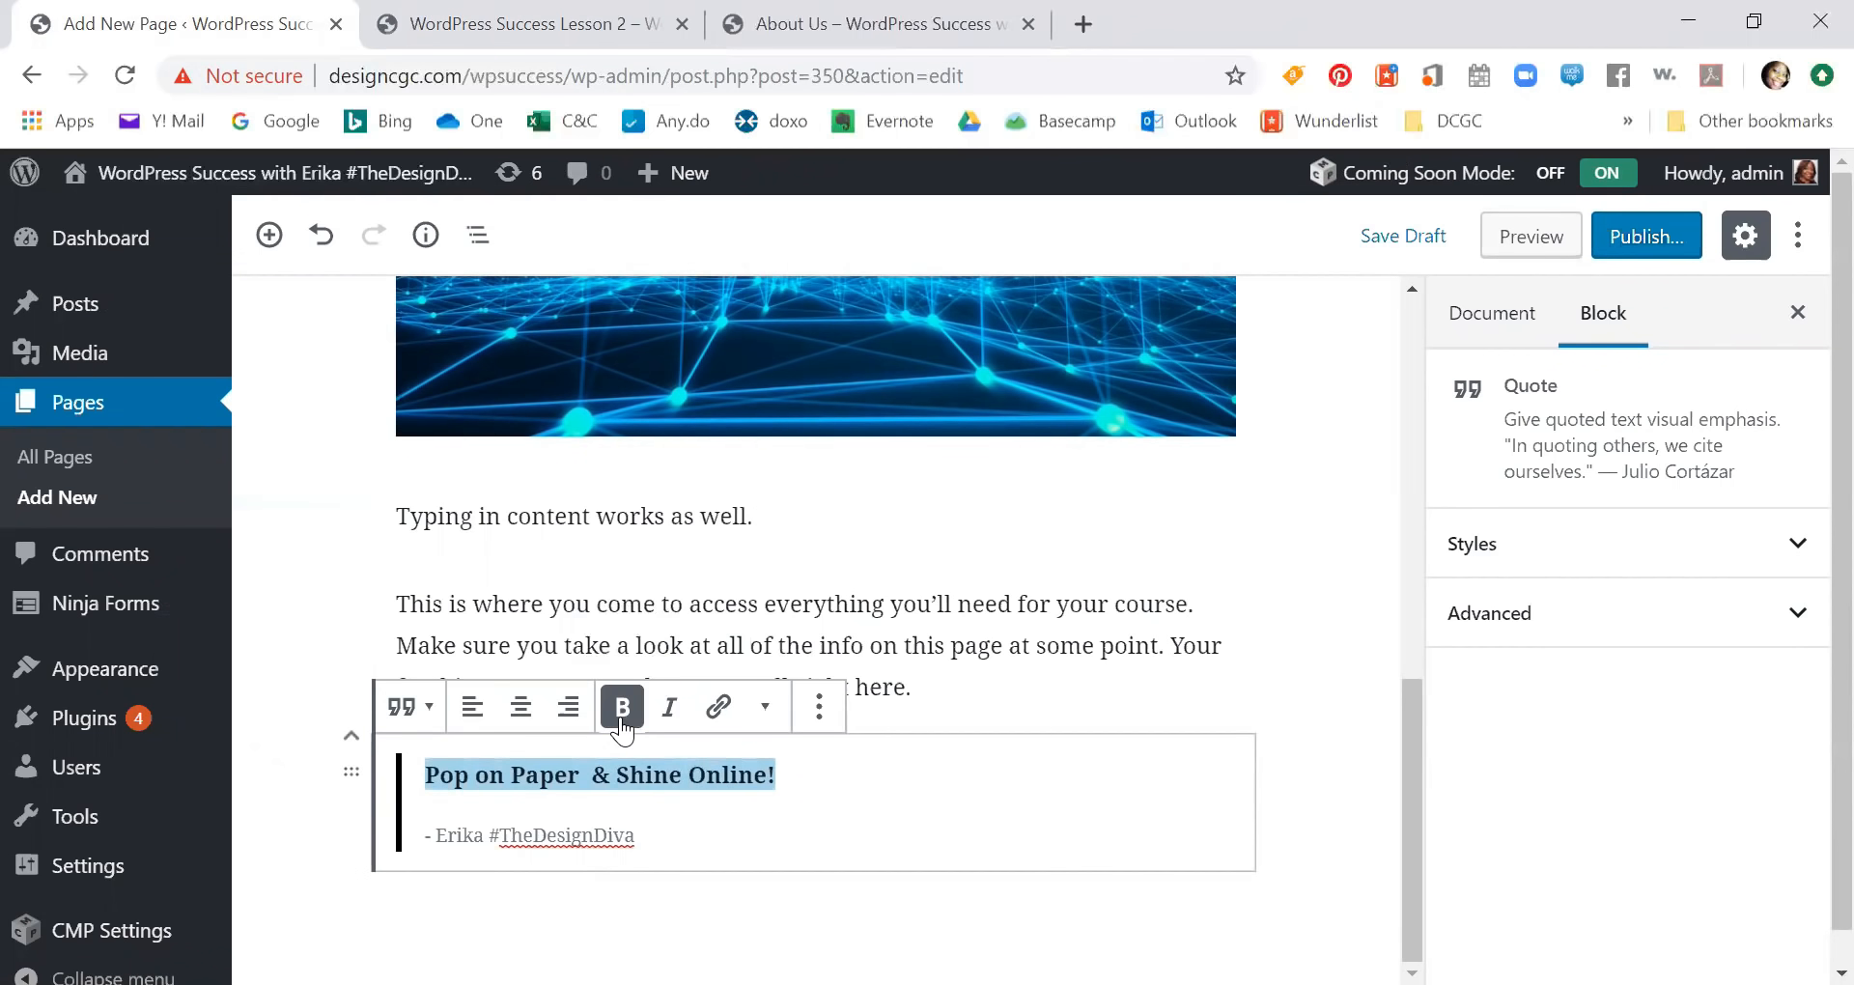
left_click(1796, 542)
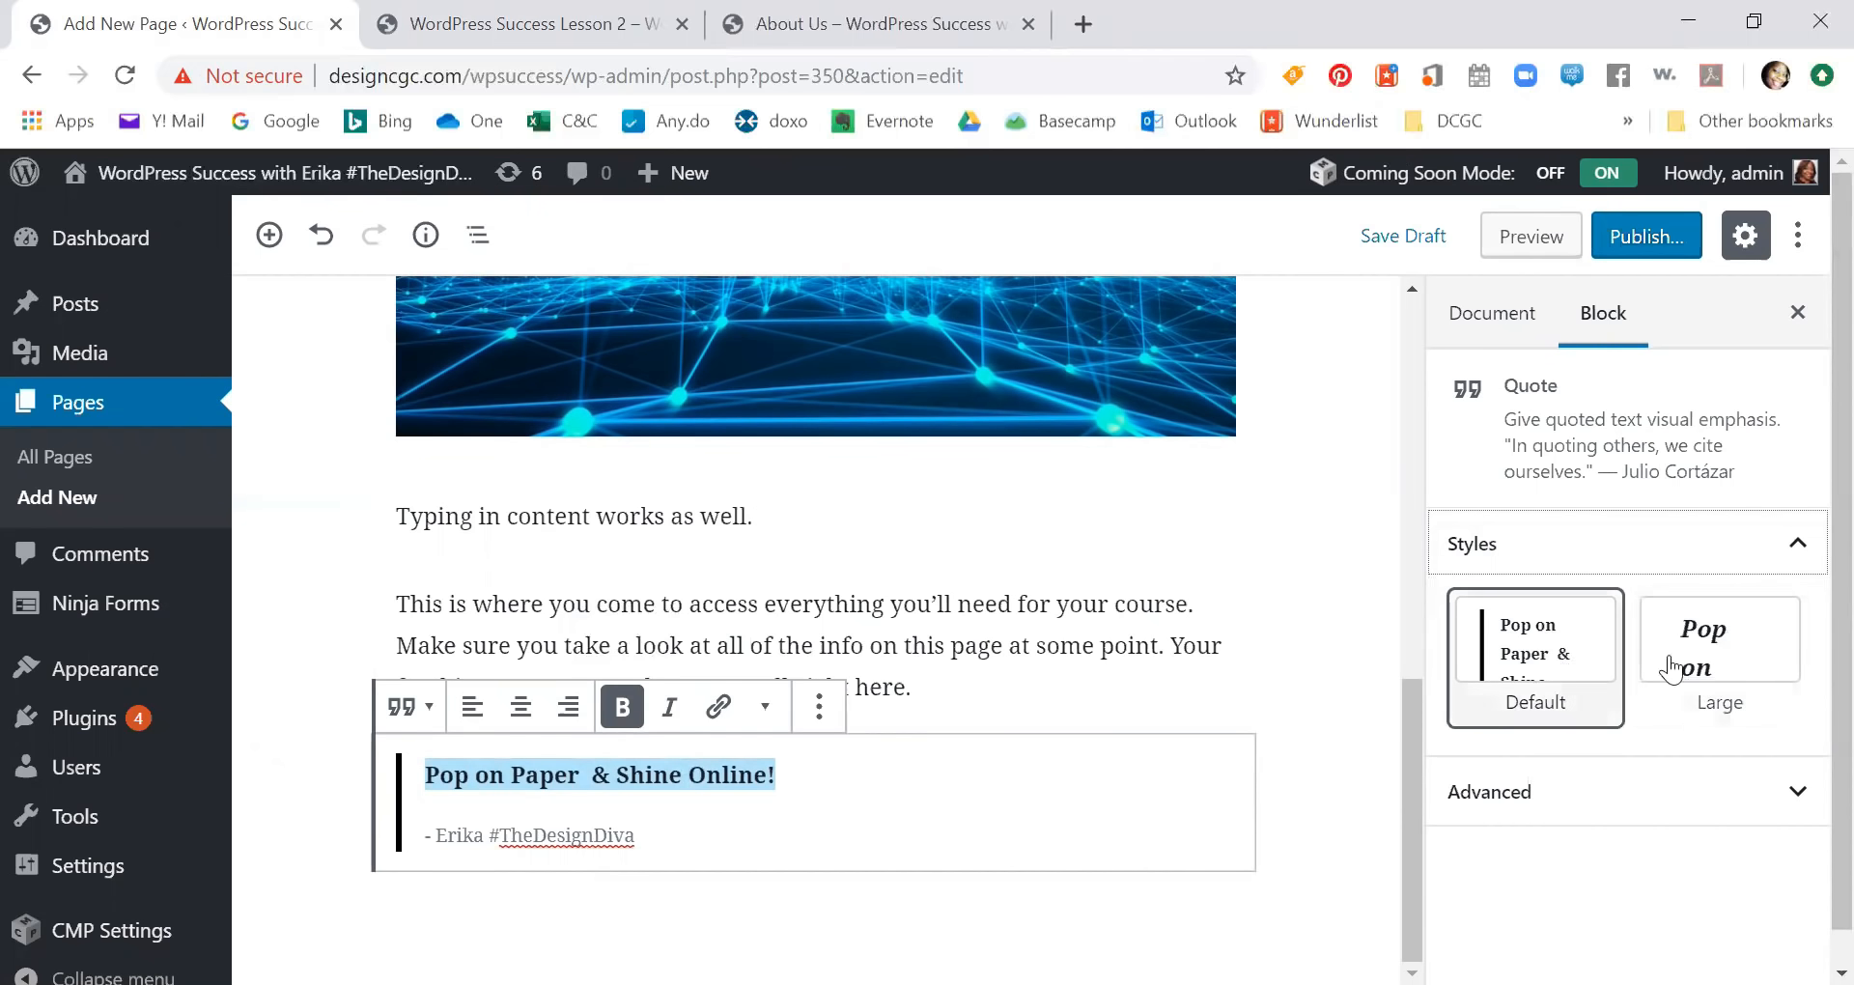
left_click(1701, 656)
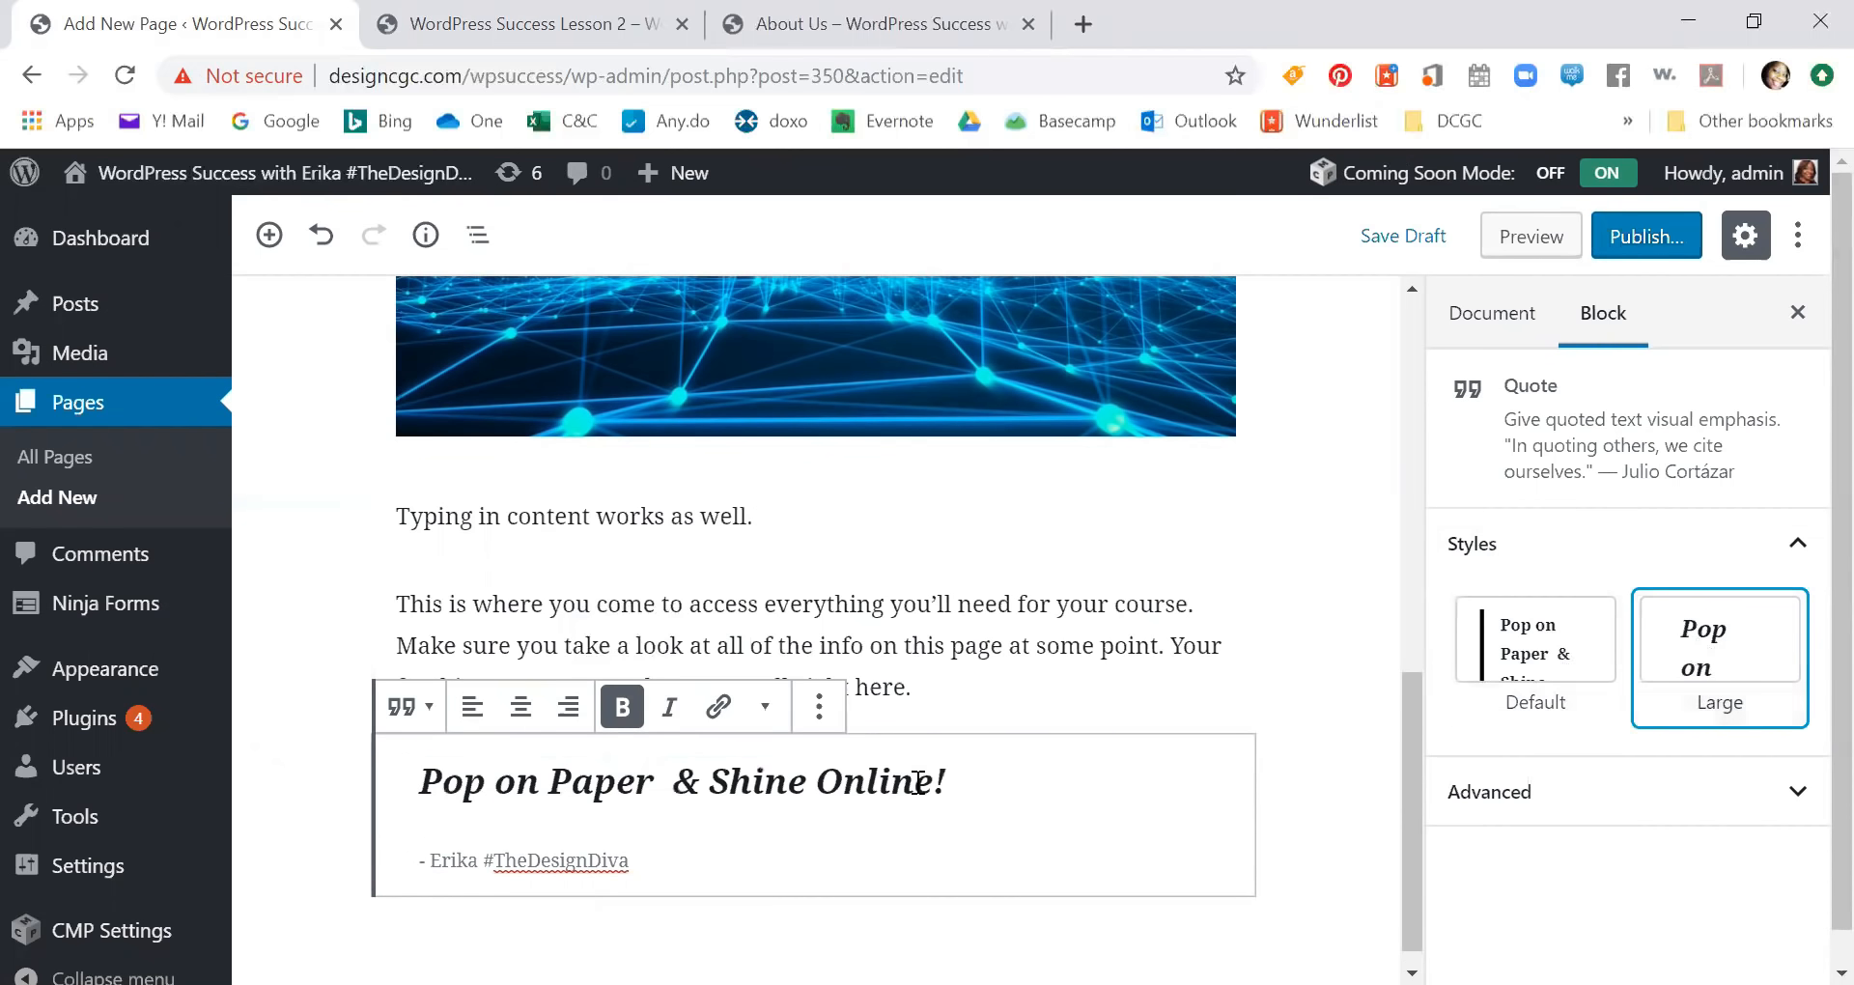
Step: Preview the page again, check the restyled quote and overall layout against the editor, and close the preview
left_click(1515, 242)
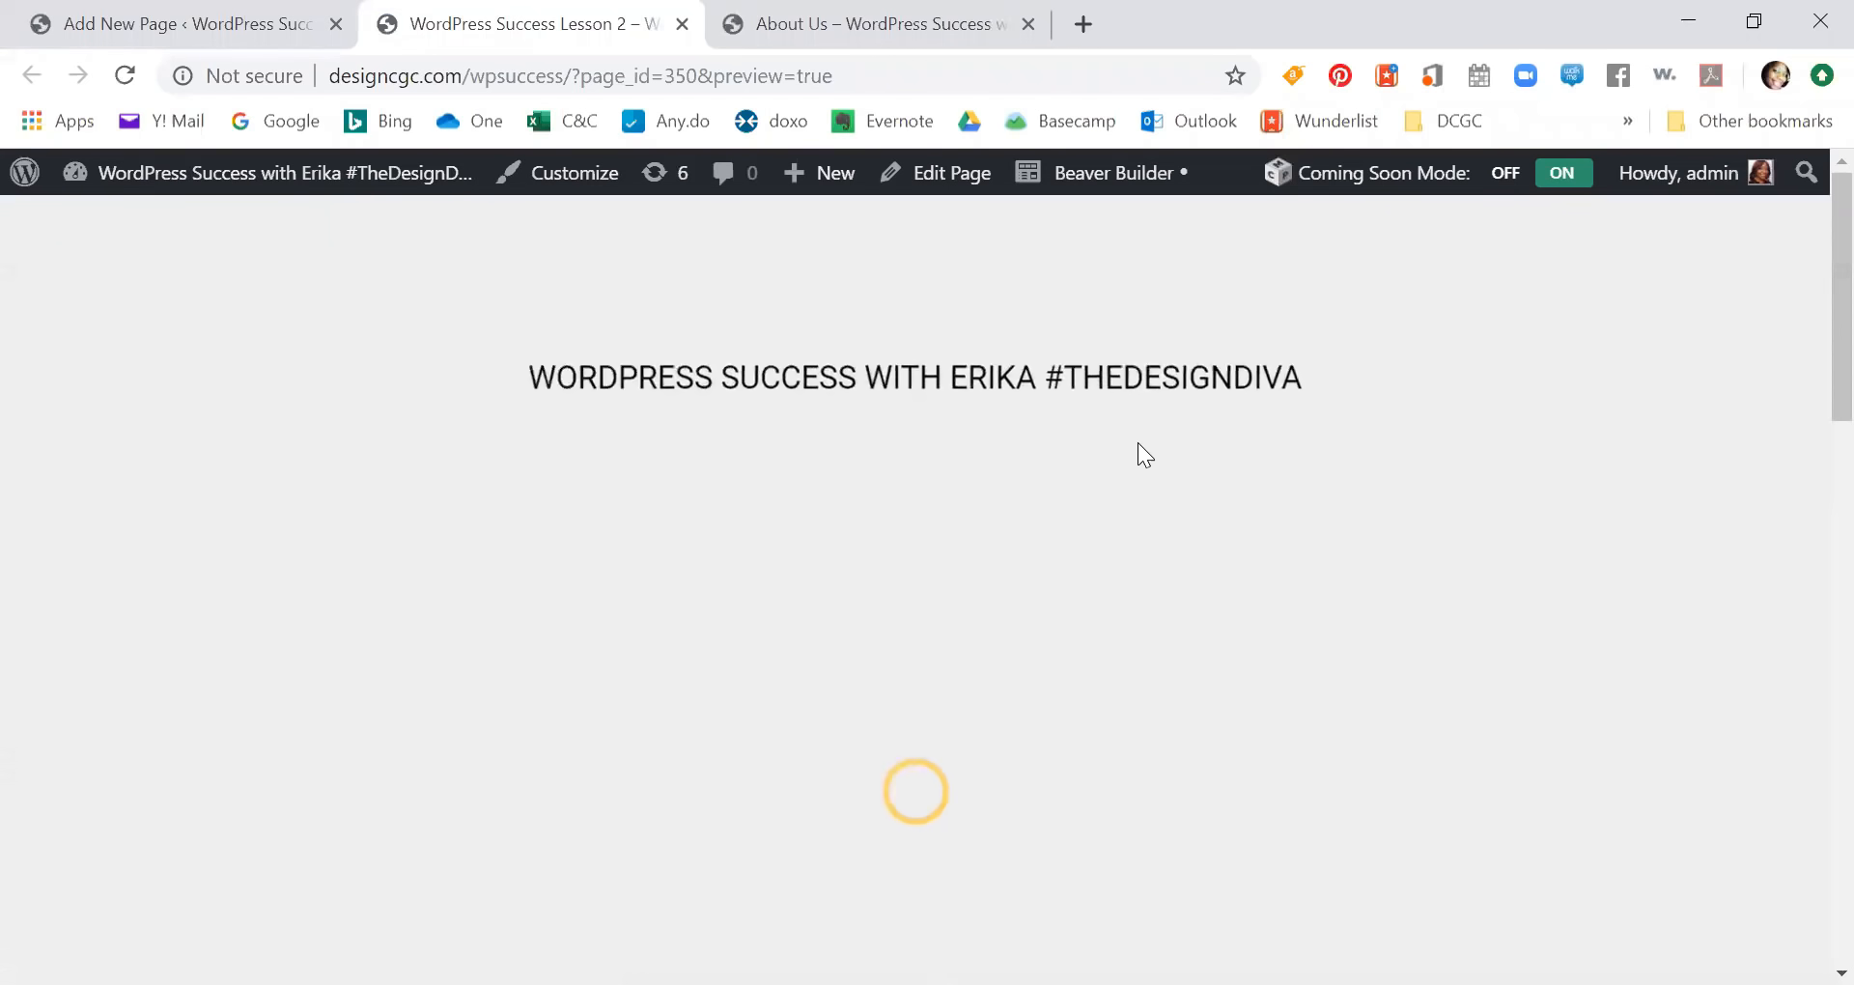
scroll(1138, 450, "down", 10)
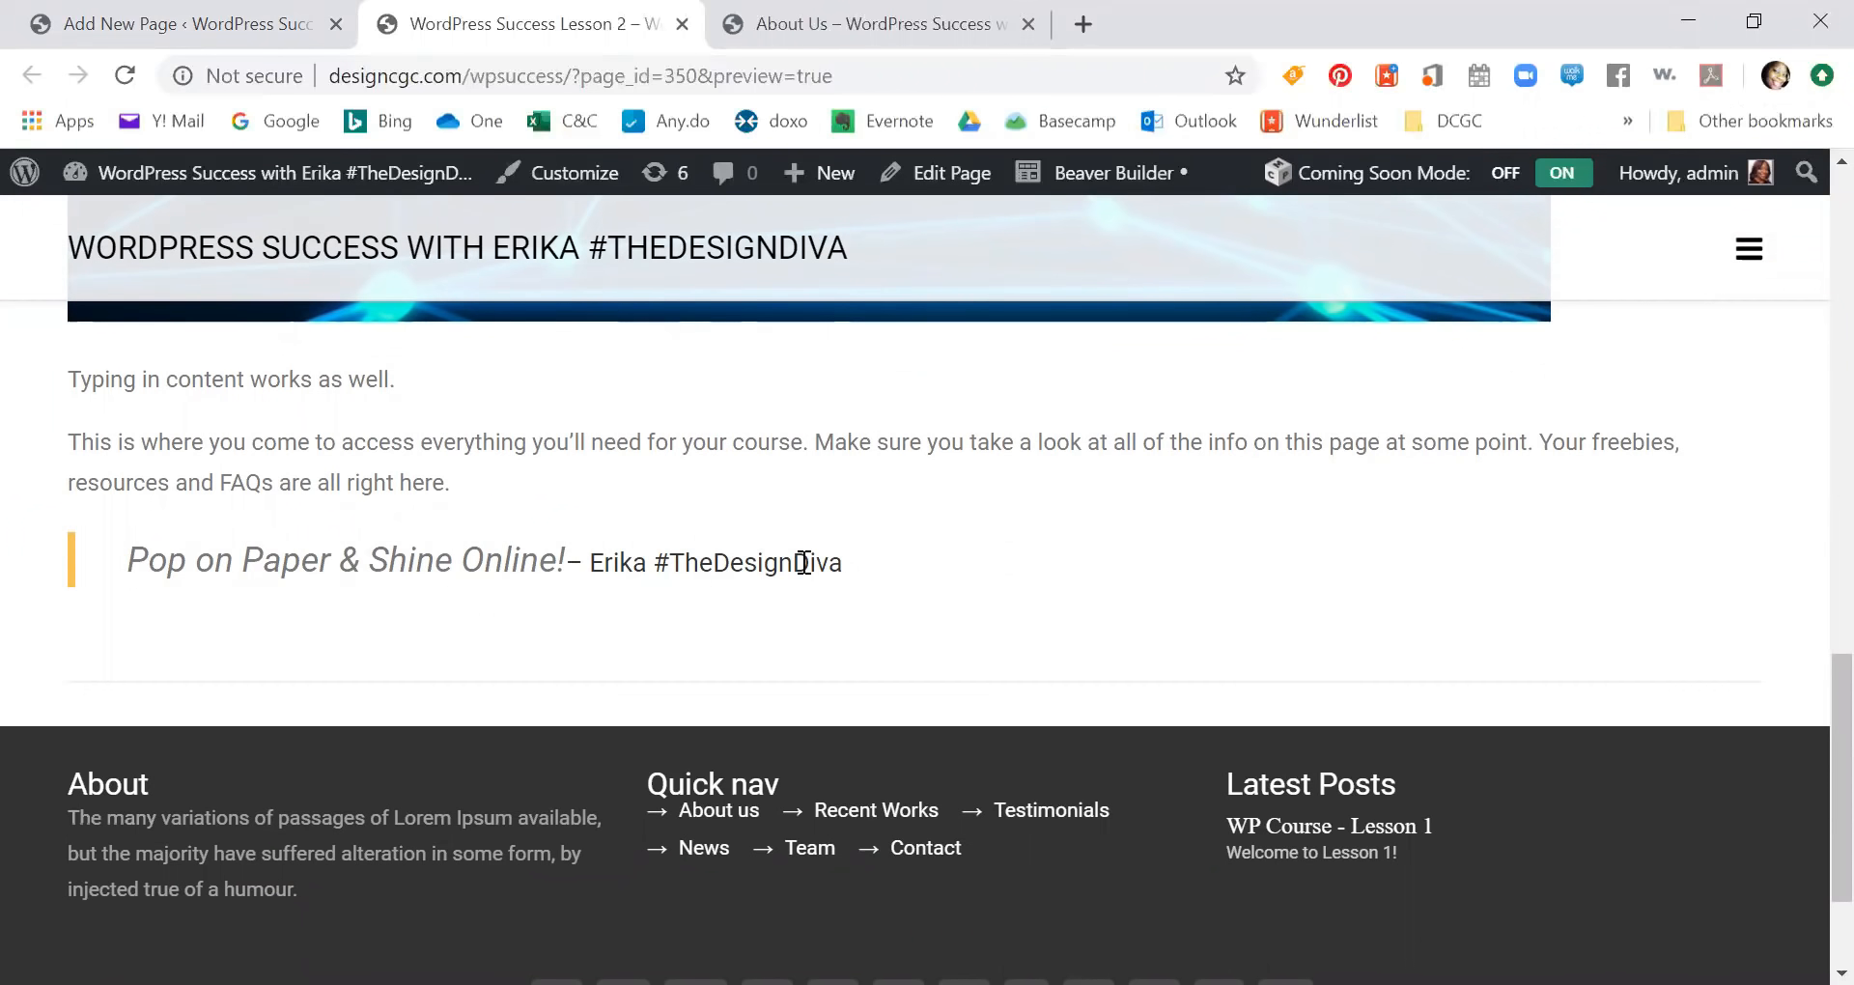
scroll(801, 562, "up", 5)
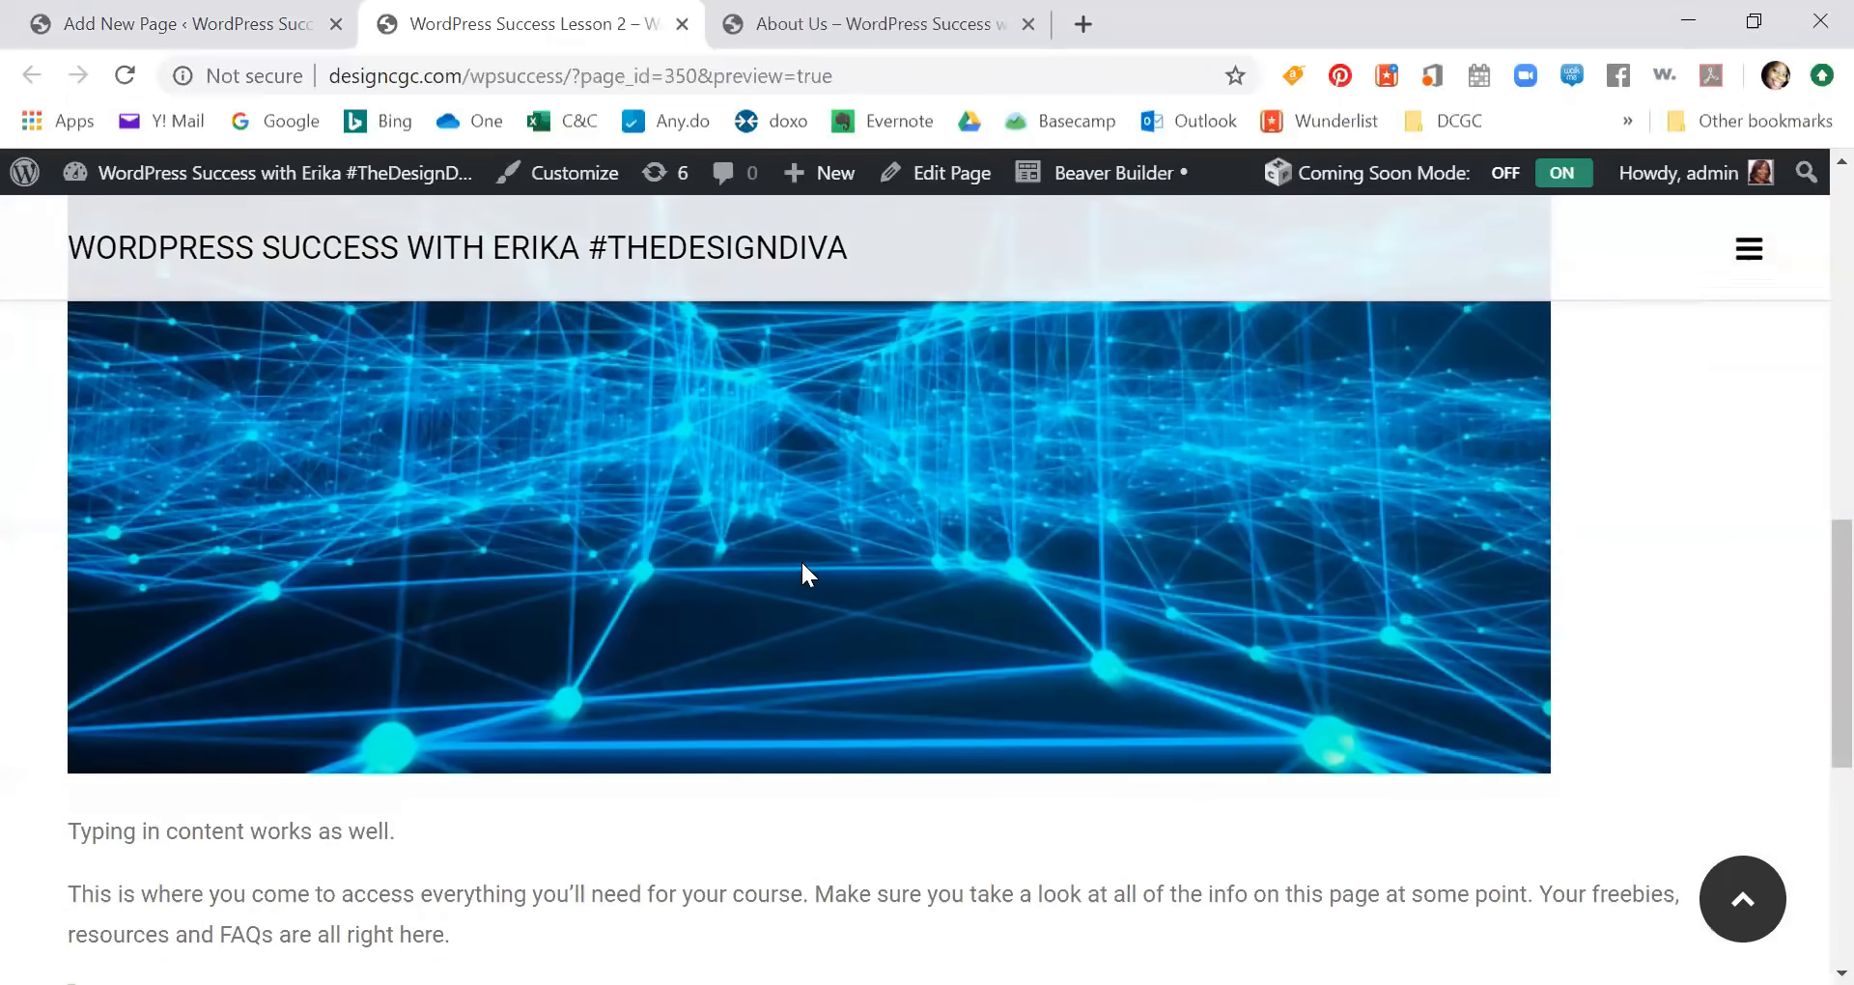
scroll(801, 560, "down", 6)
scroll(797, 562, "up", 10)
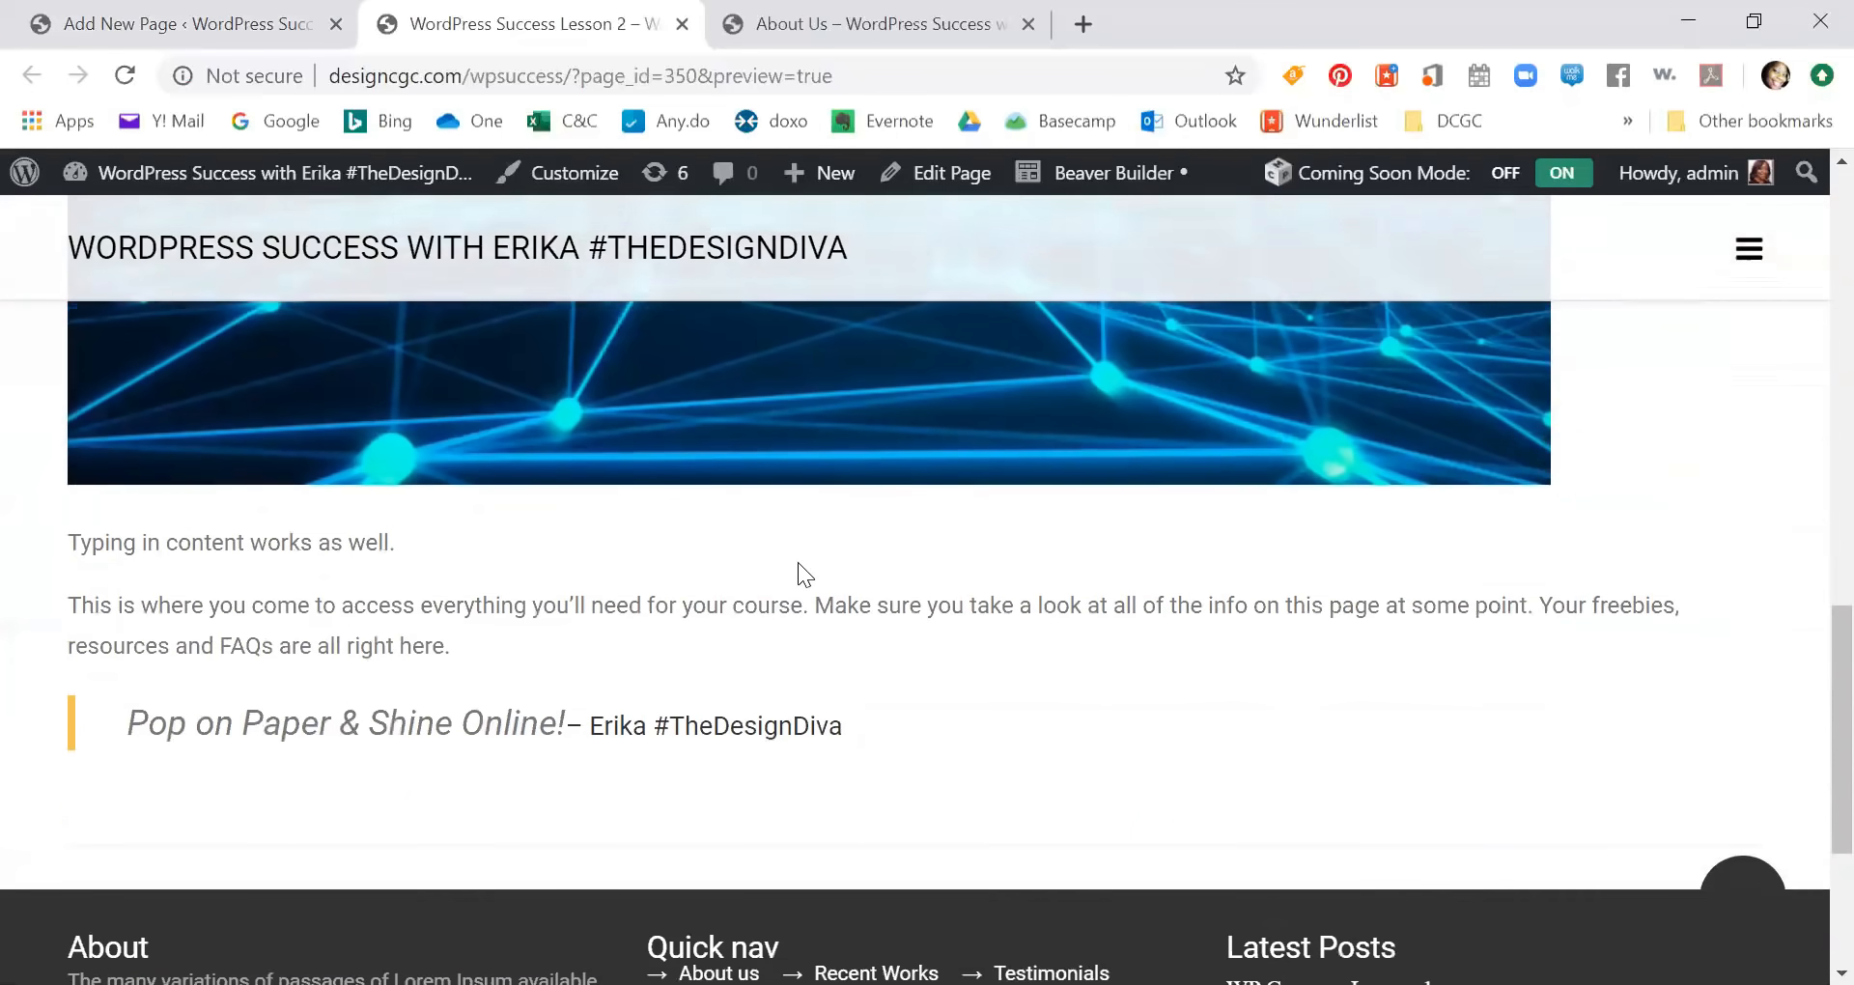
scroll(798, 562, "up", 6)
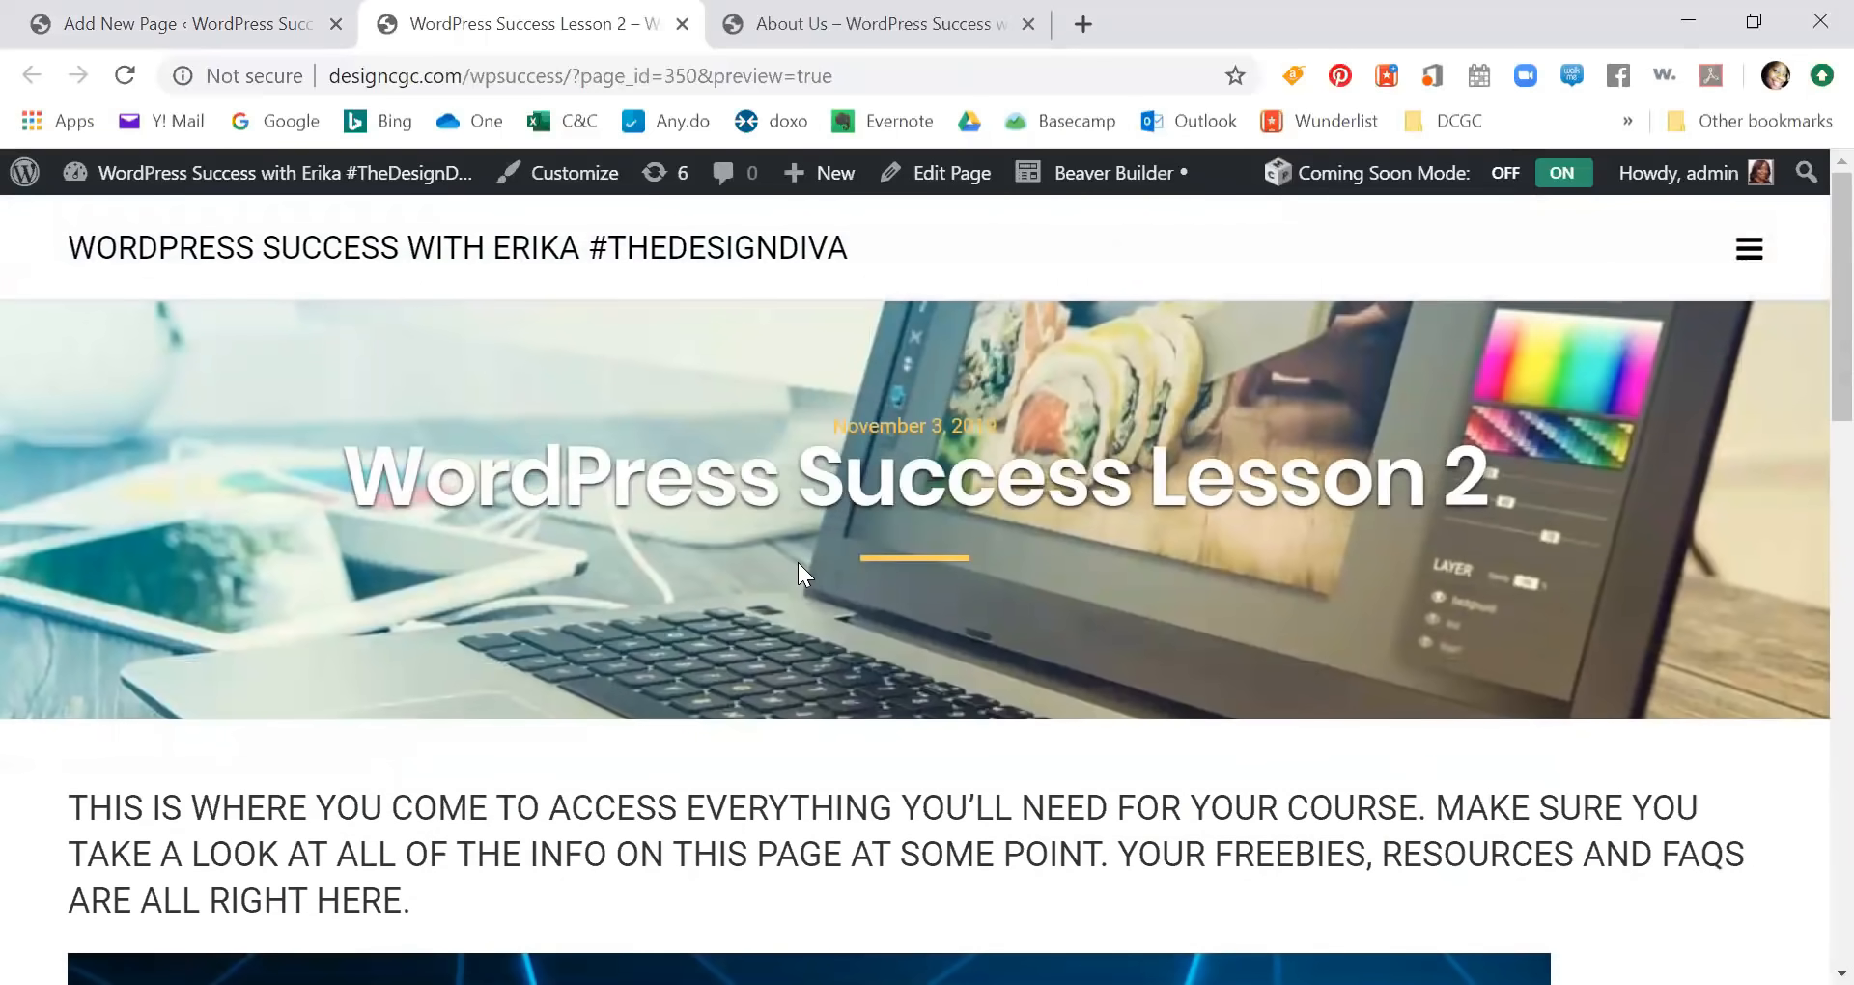
scroll(792, 561, "down", 14)
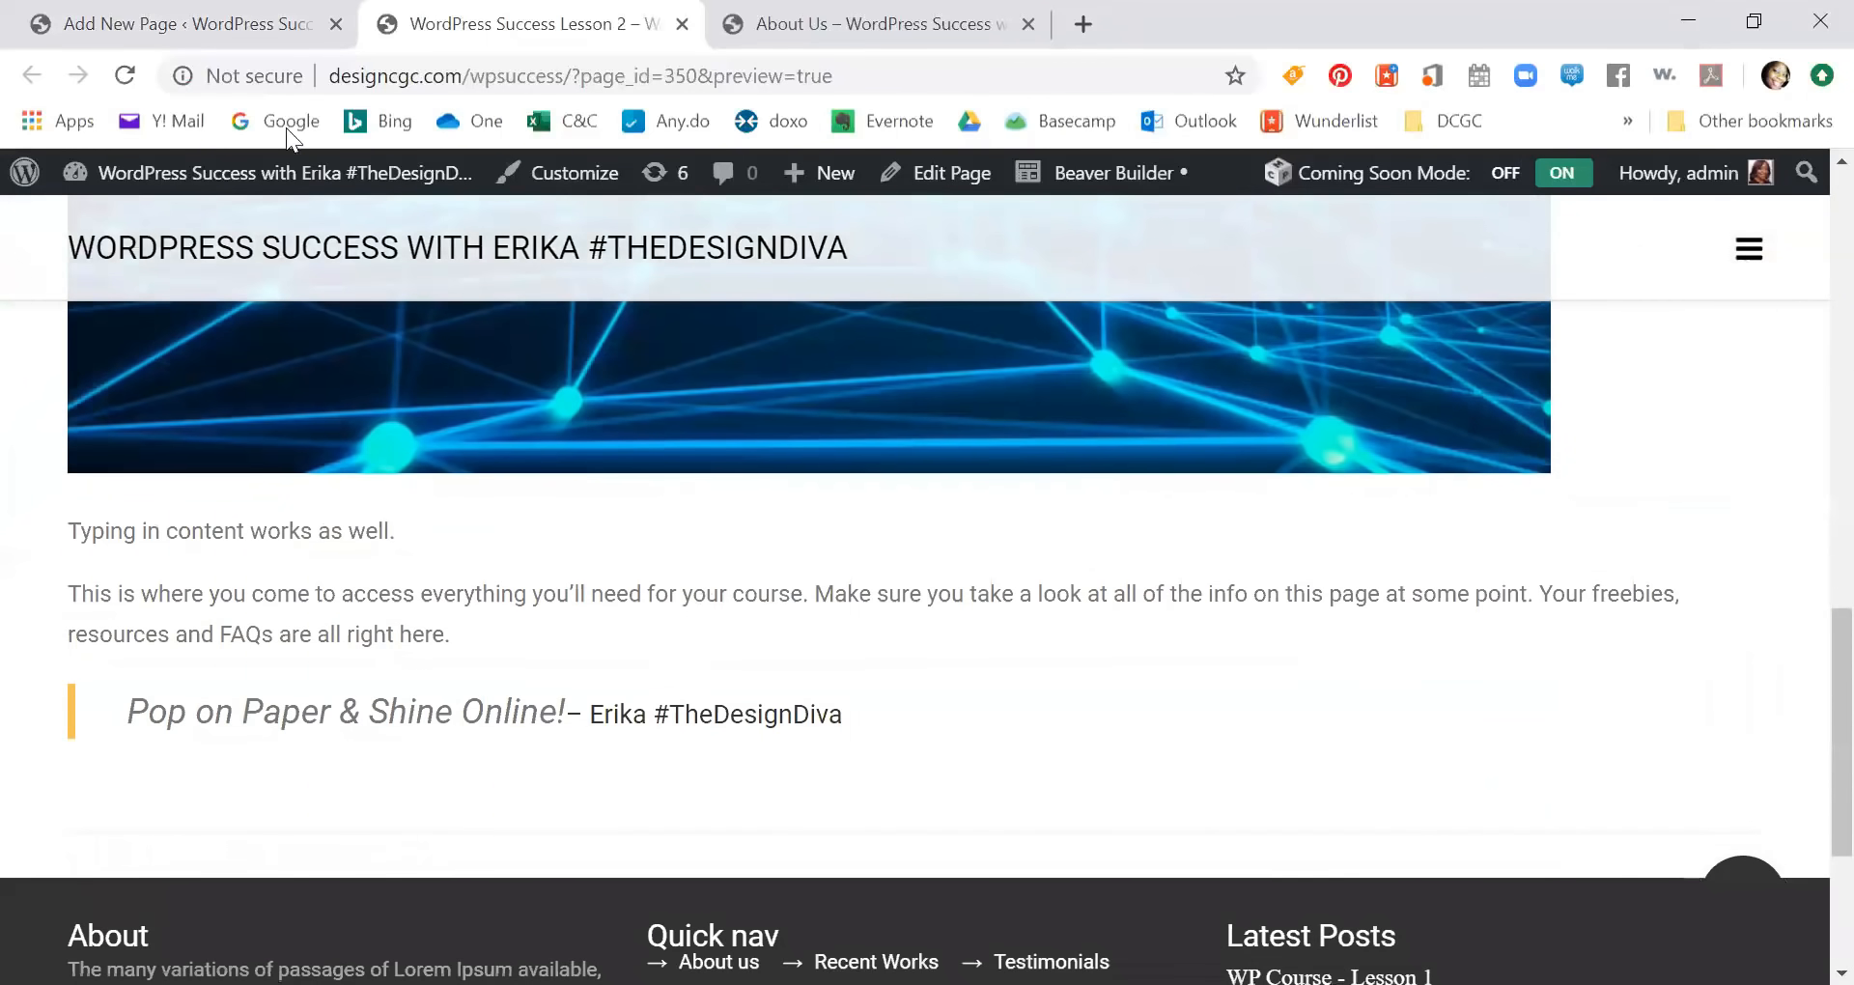
left_click(253, 23)
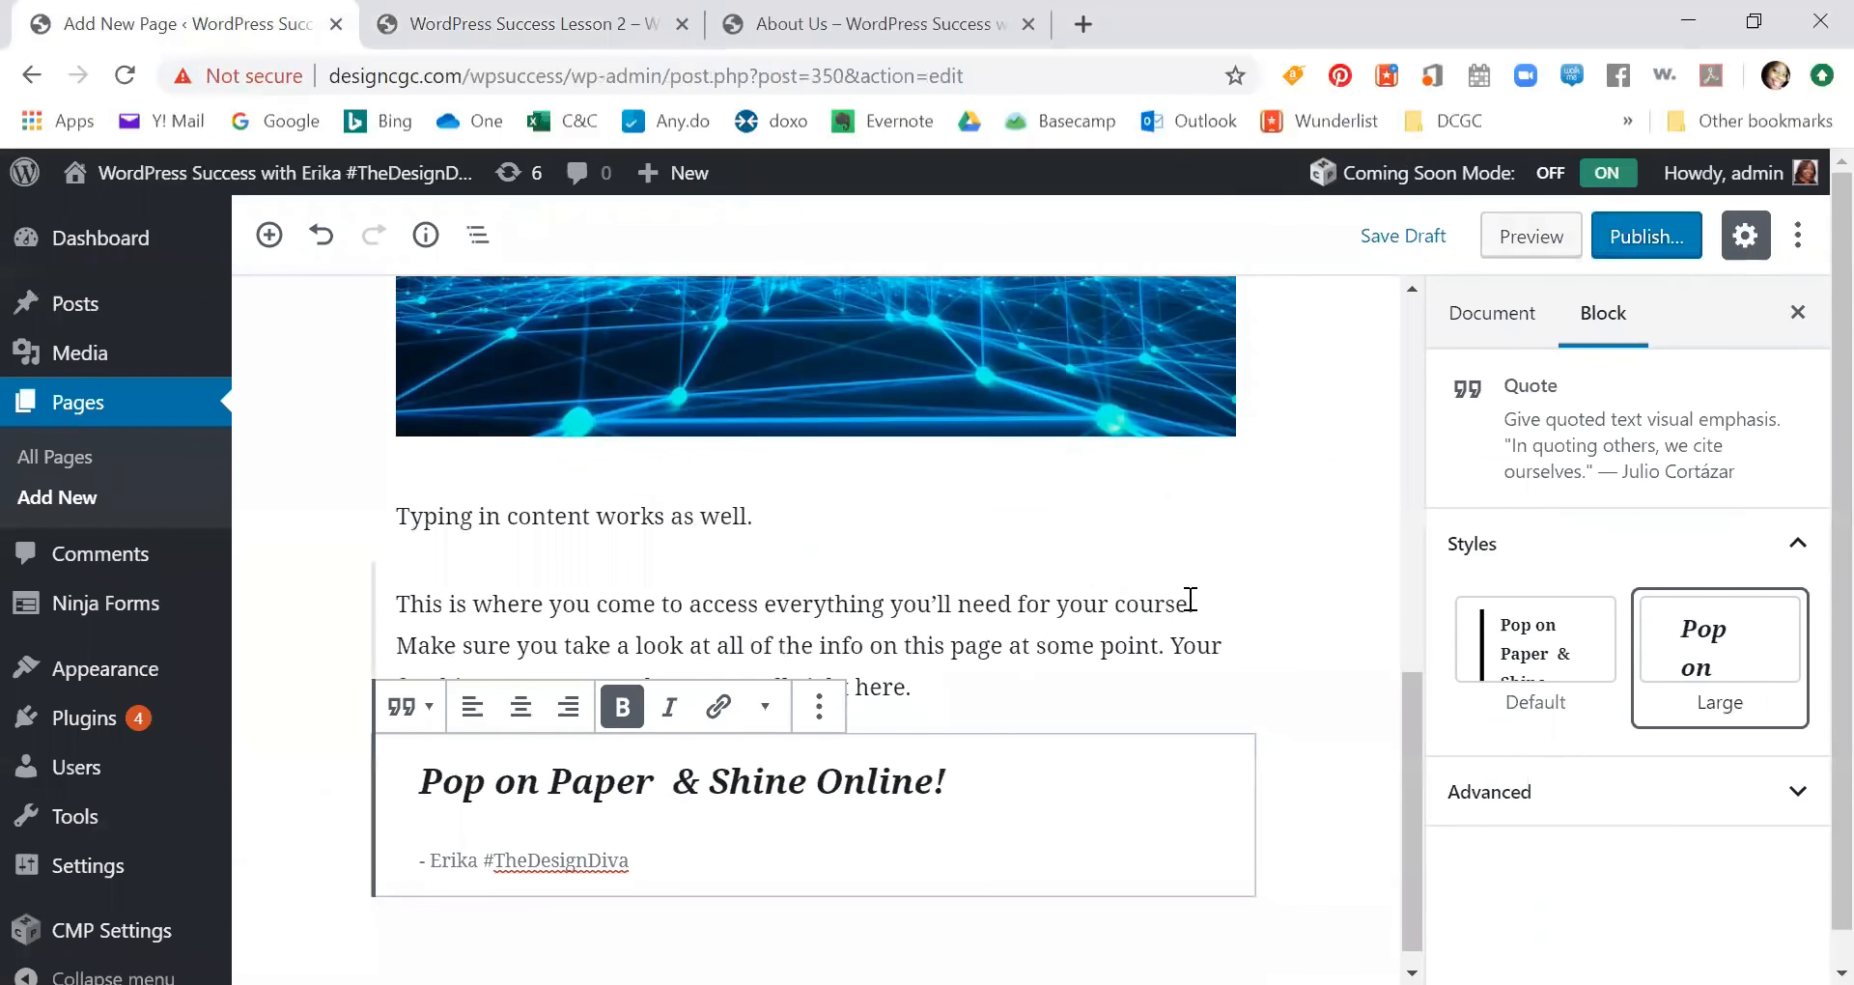
scroll(1190, 598, "up", 8)
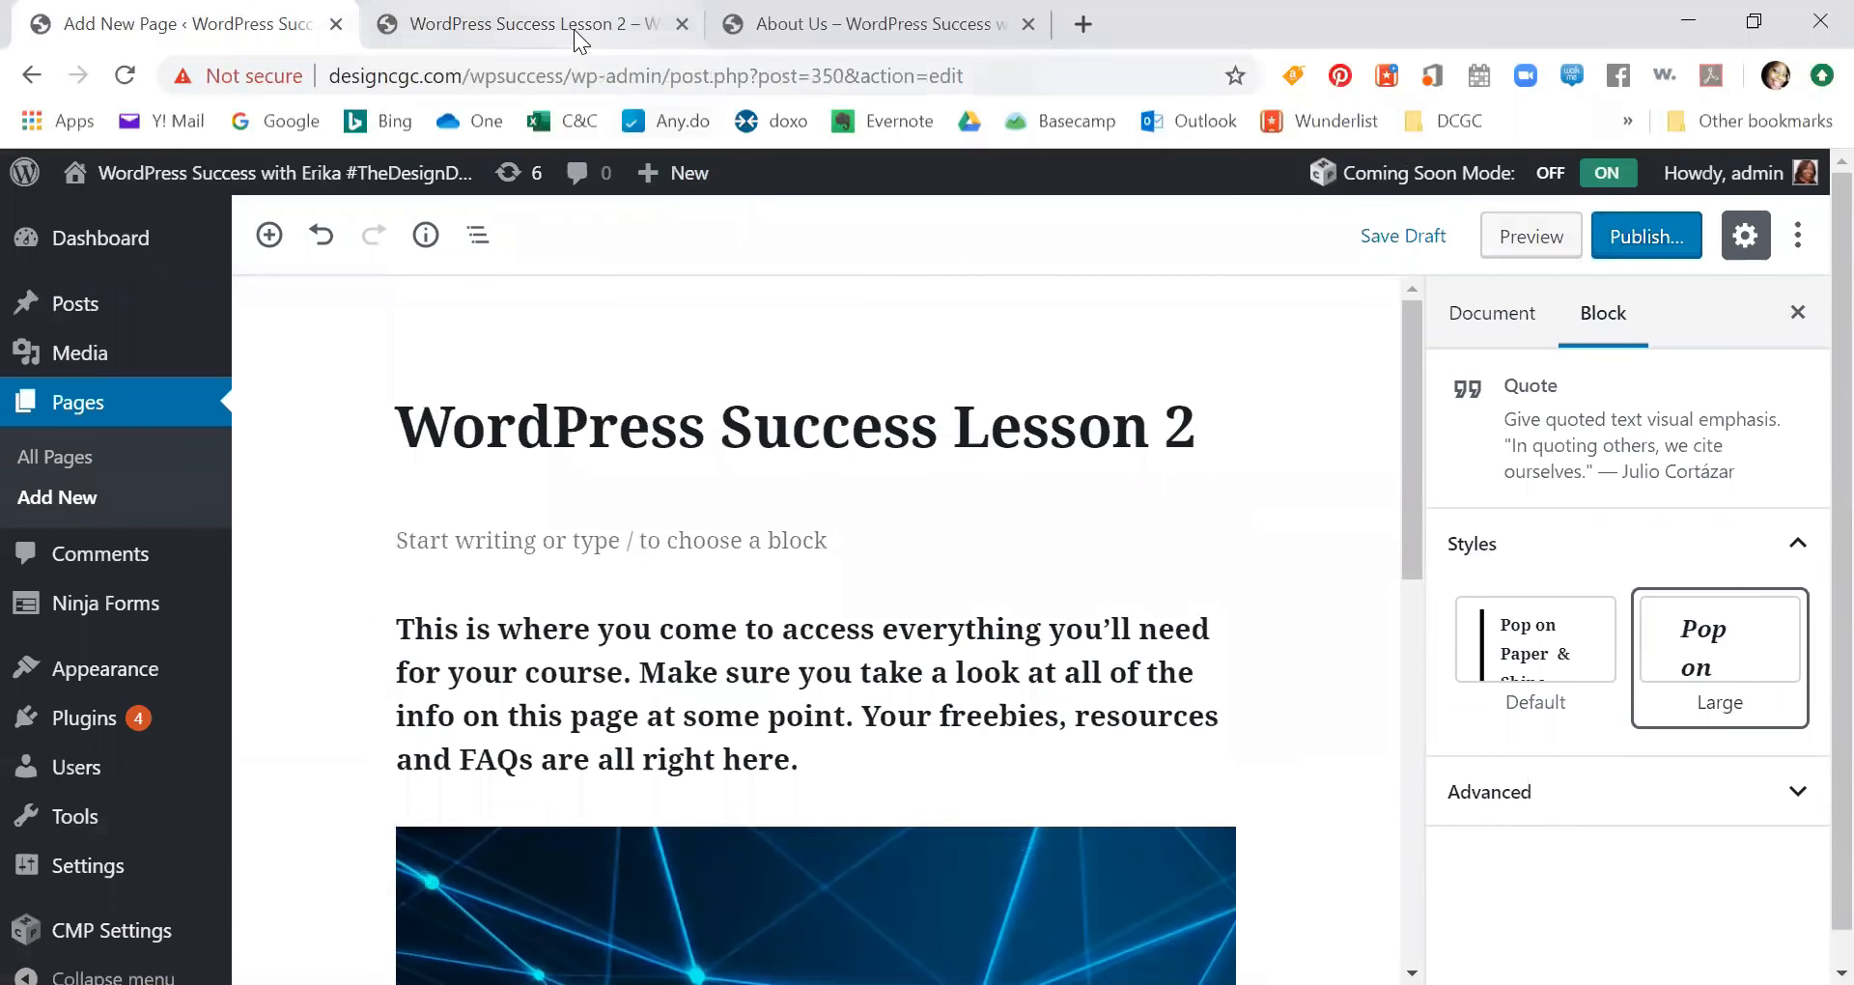
left_click(574, 29)
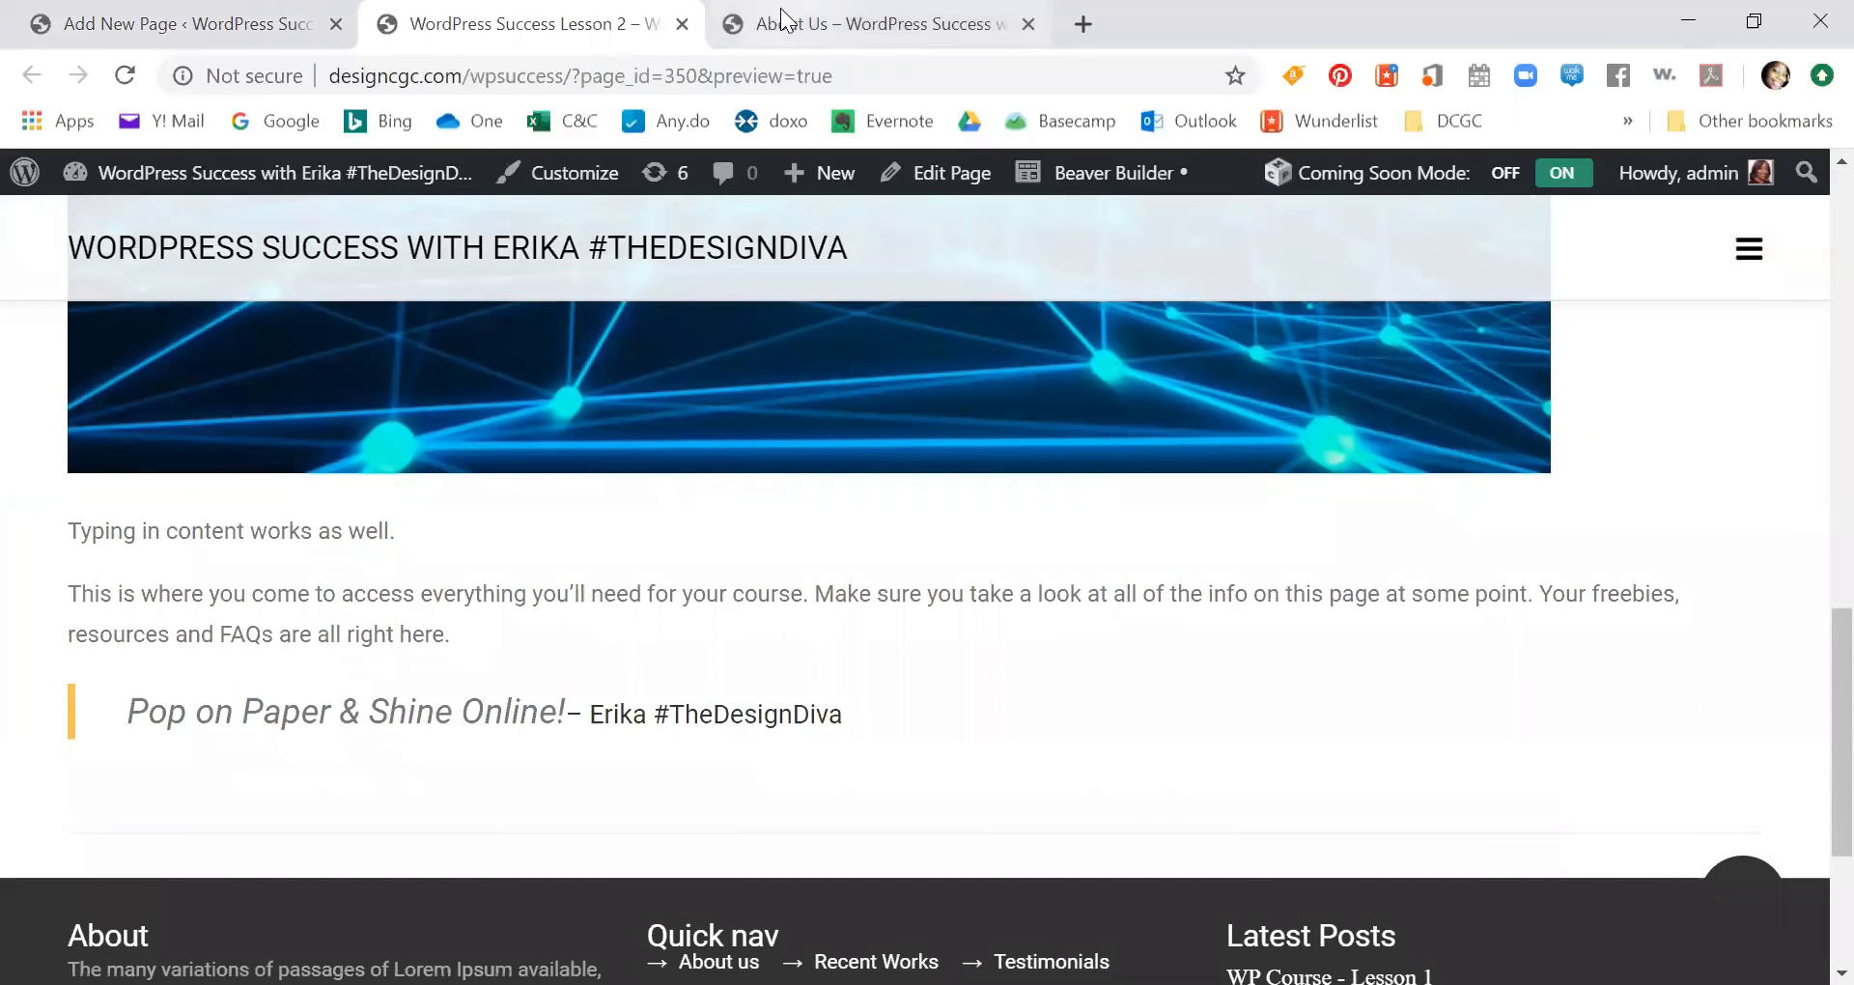
left_click(681, 24)
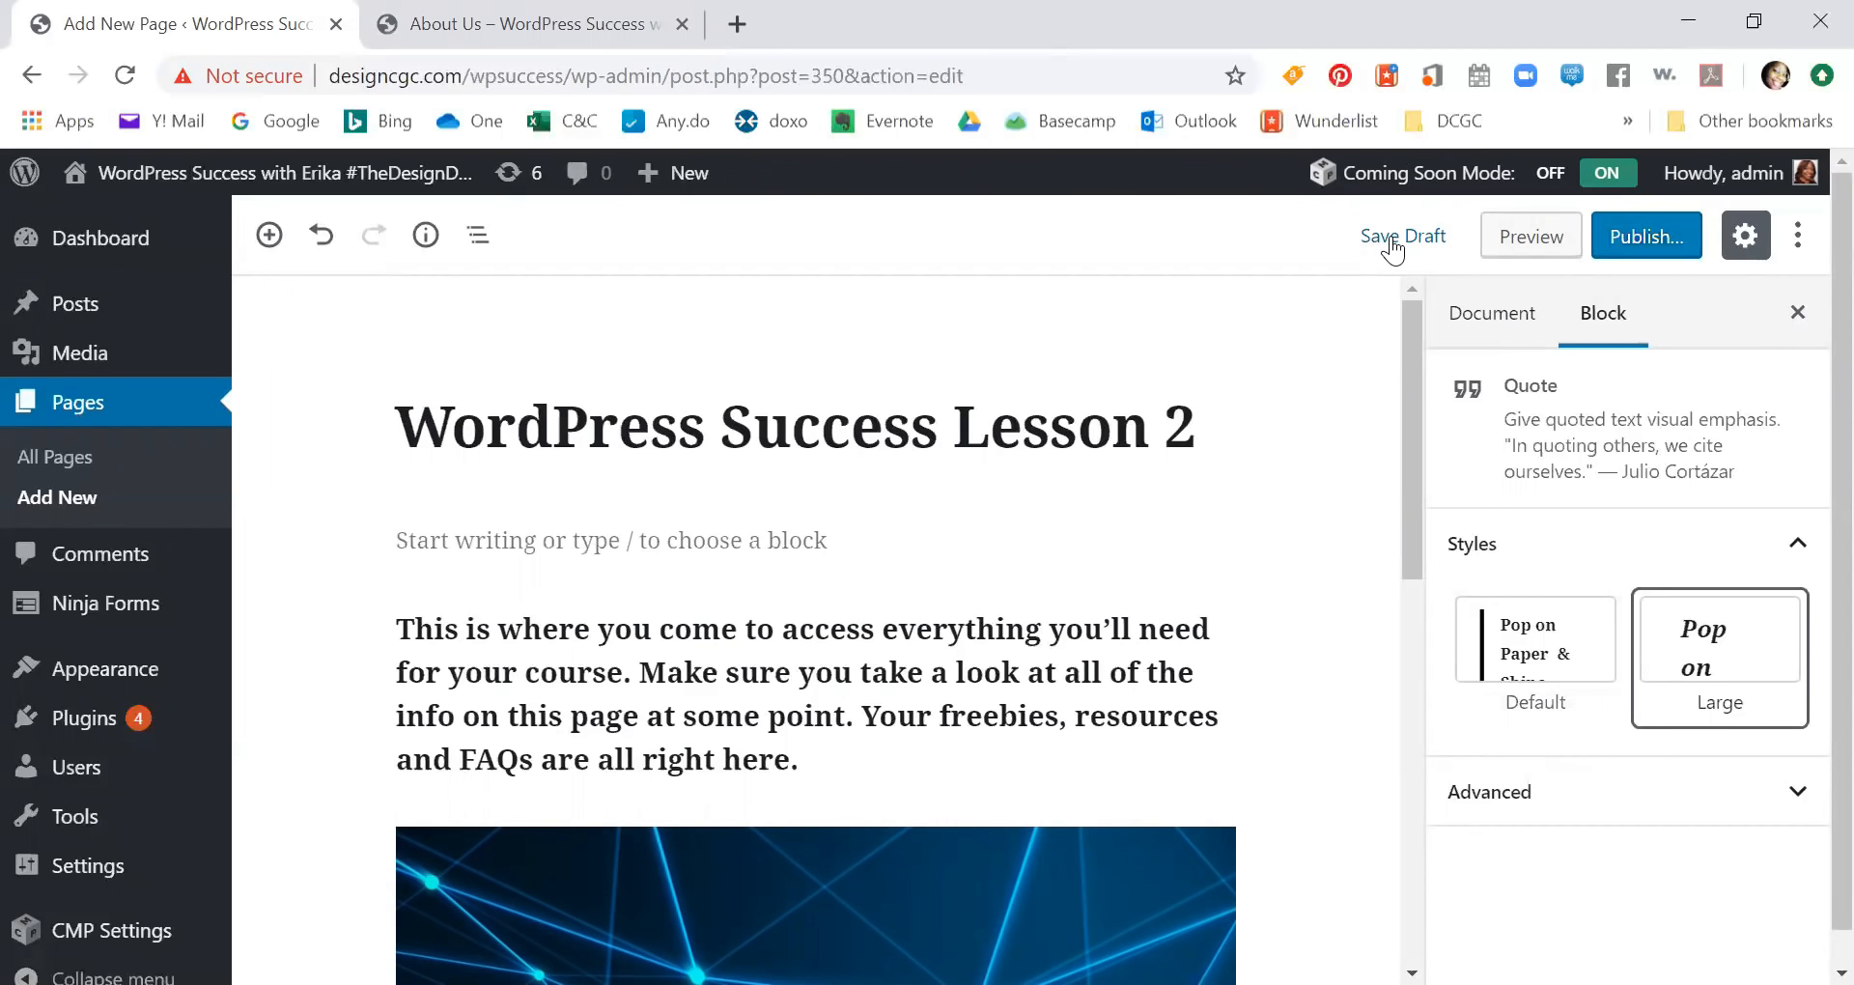
Step: Review the publish date and visibility options in the pre-publish checks and publish the page publicly and immediately
left_click(1651, 249)
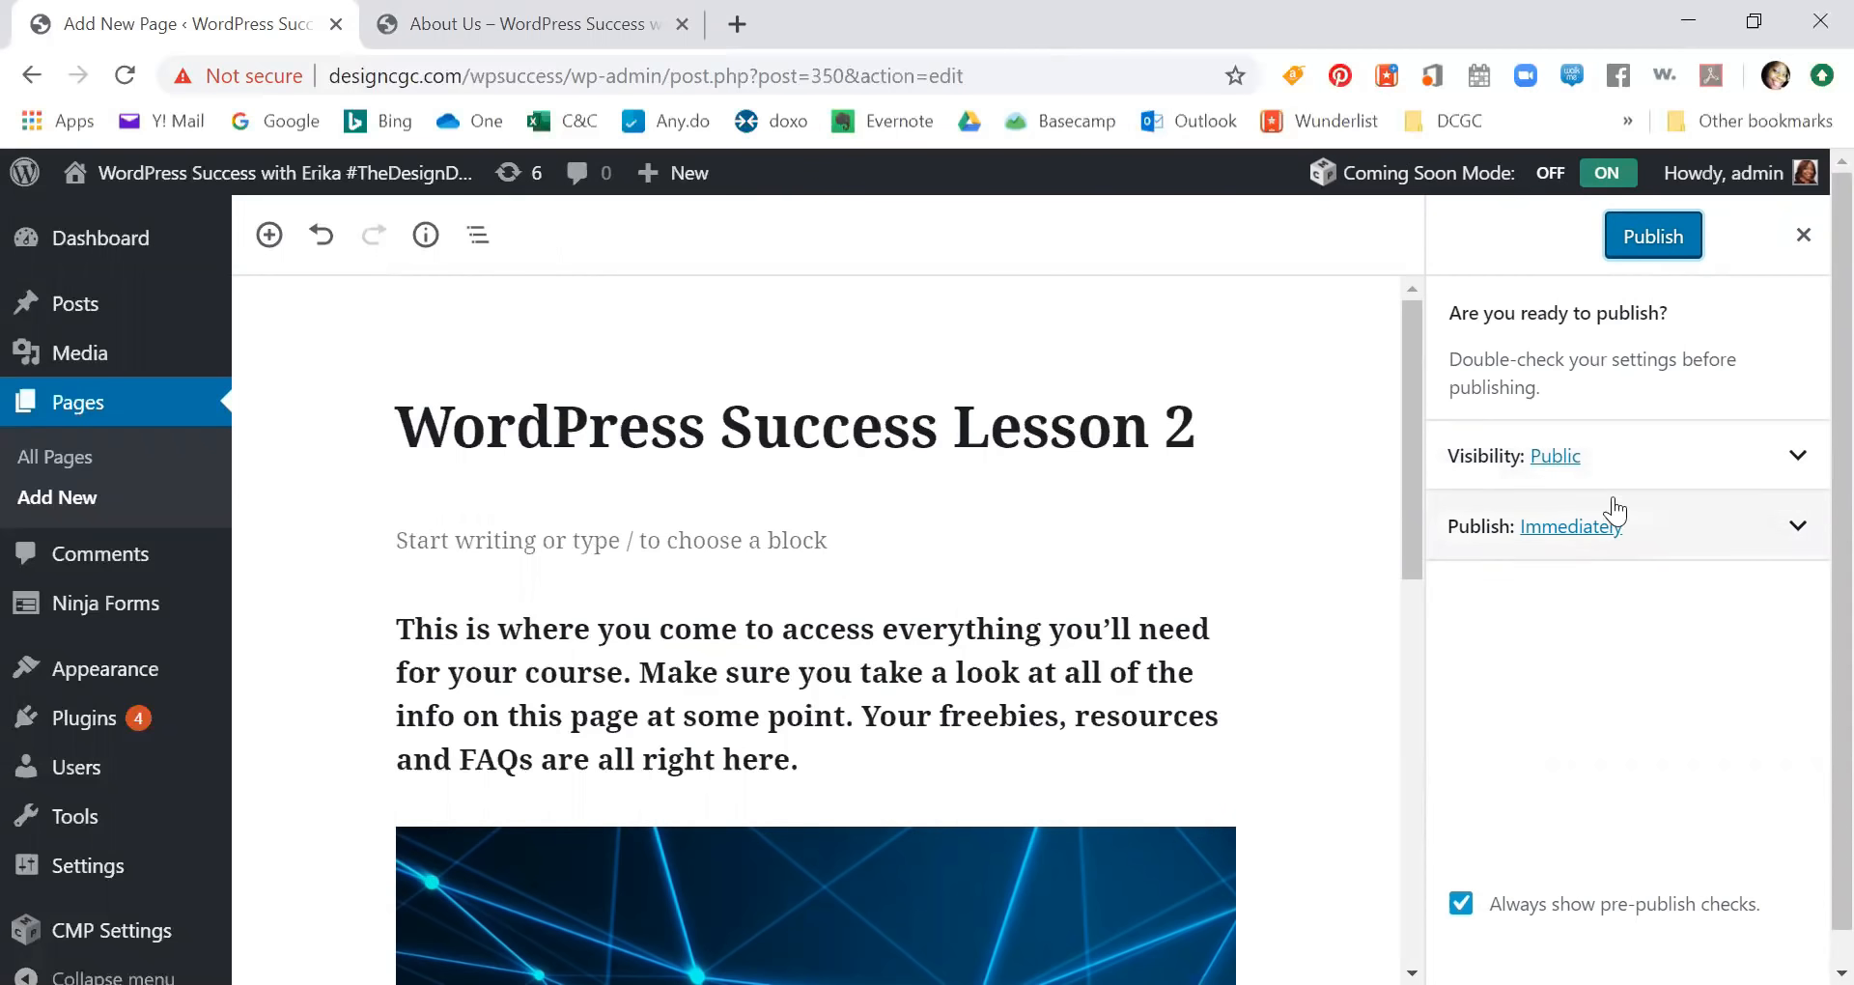
left_click(1802, 547)
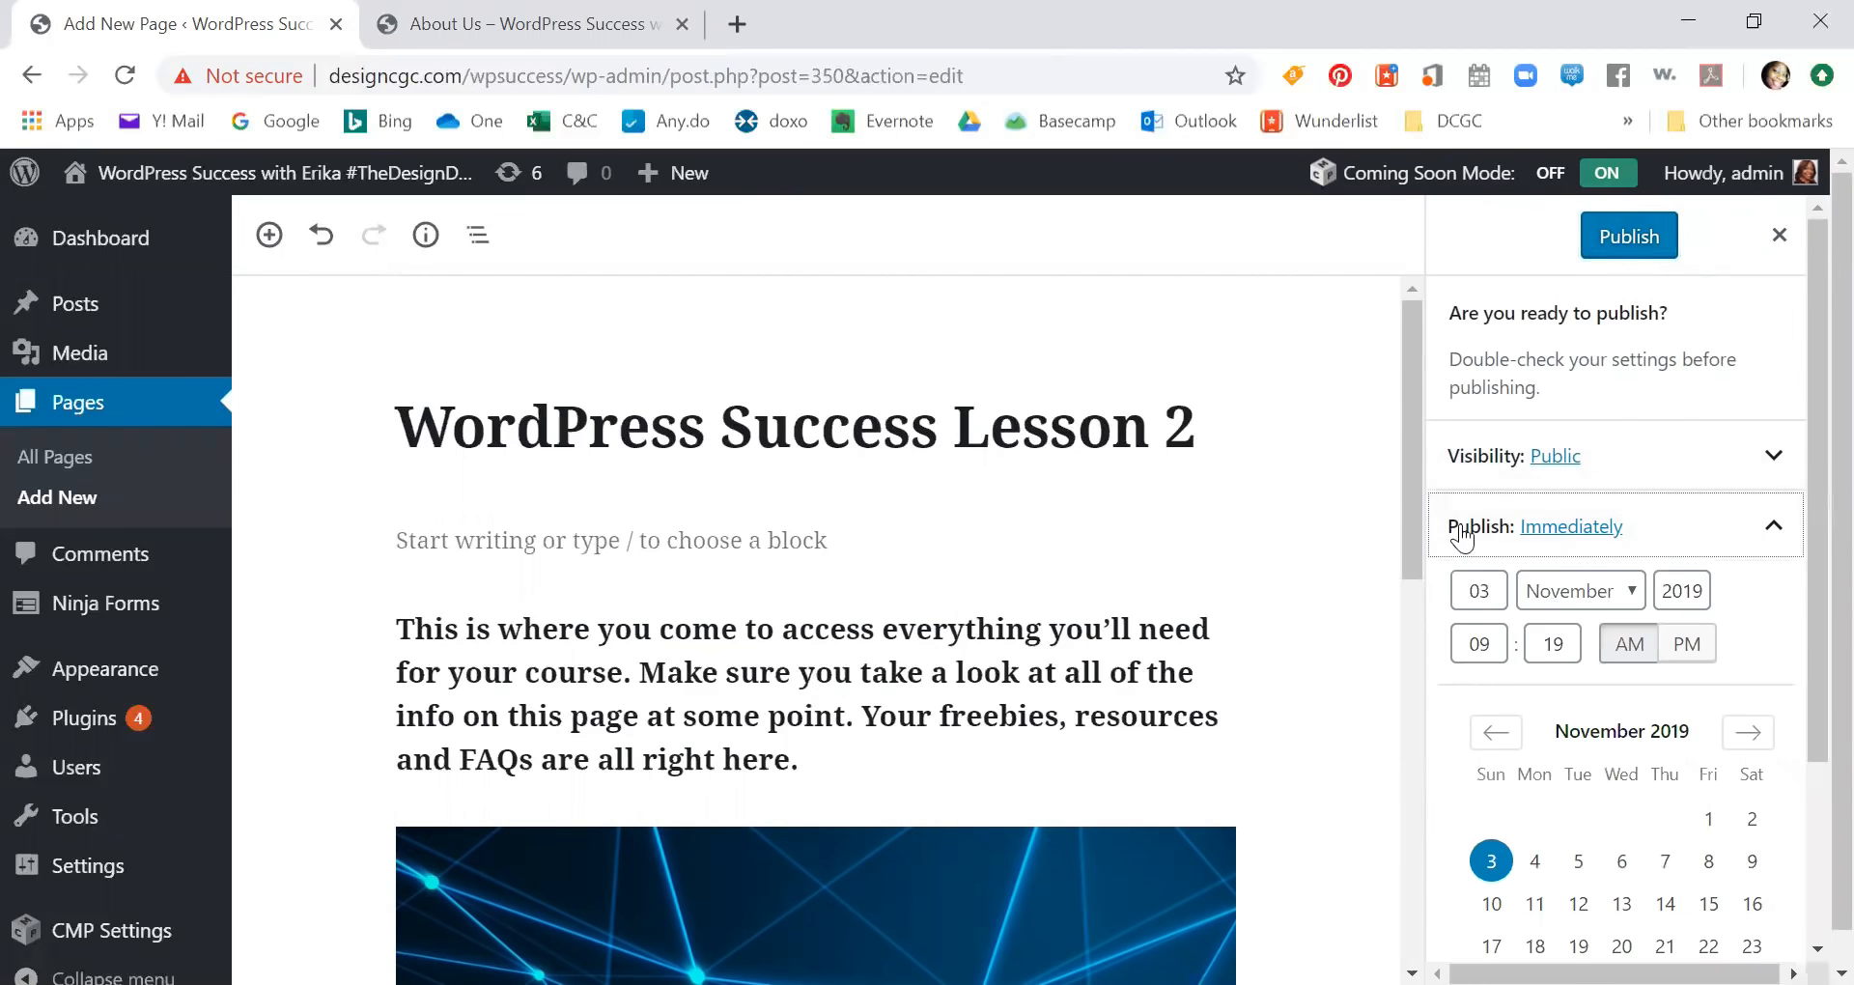
left_click(1778, 533)
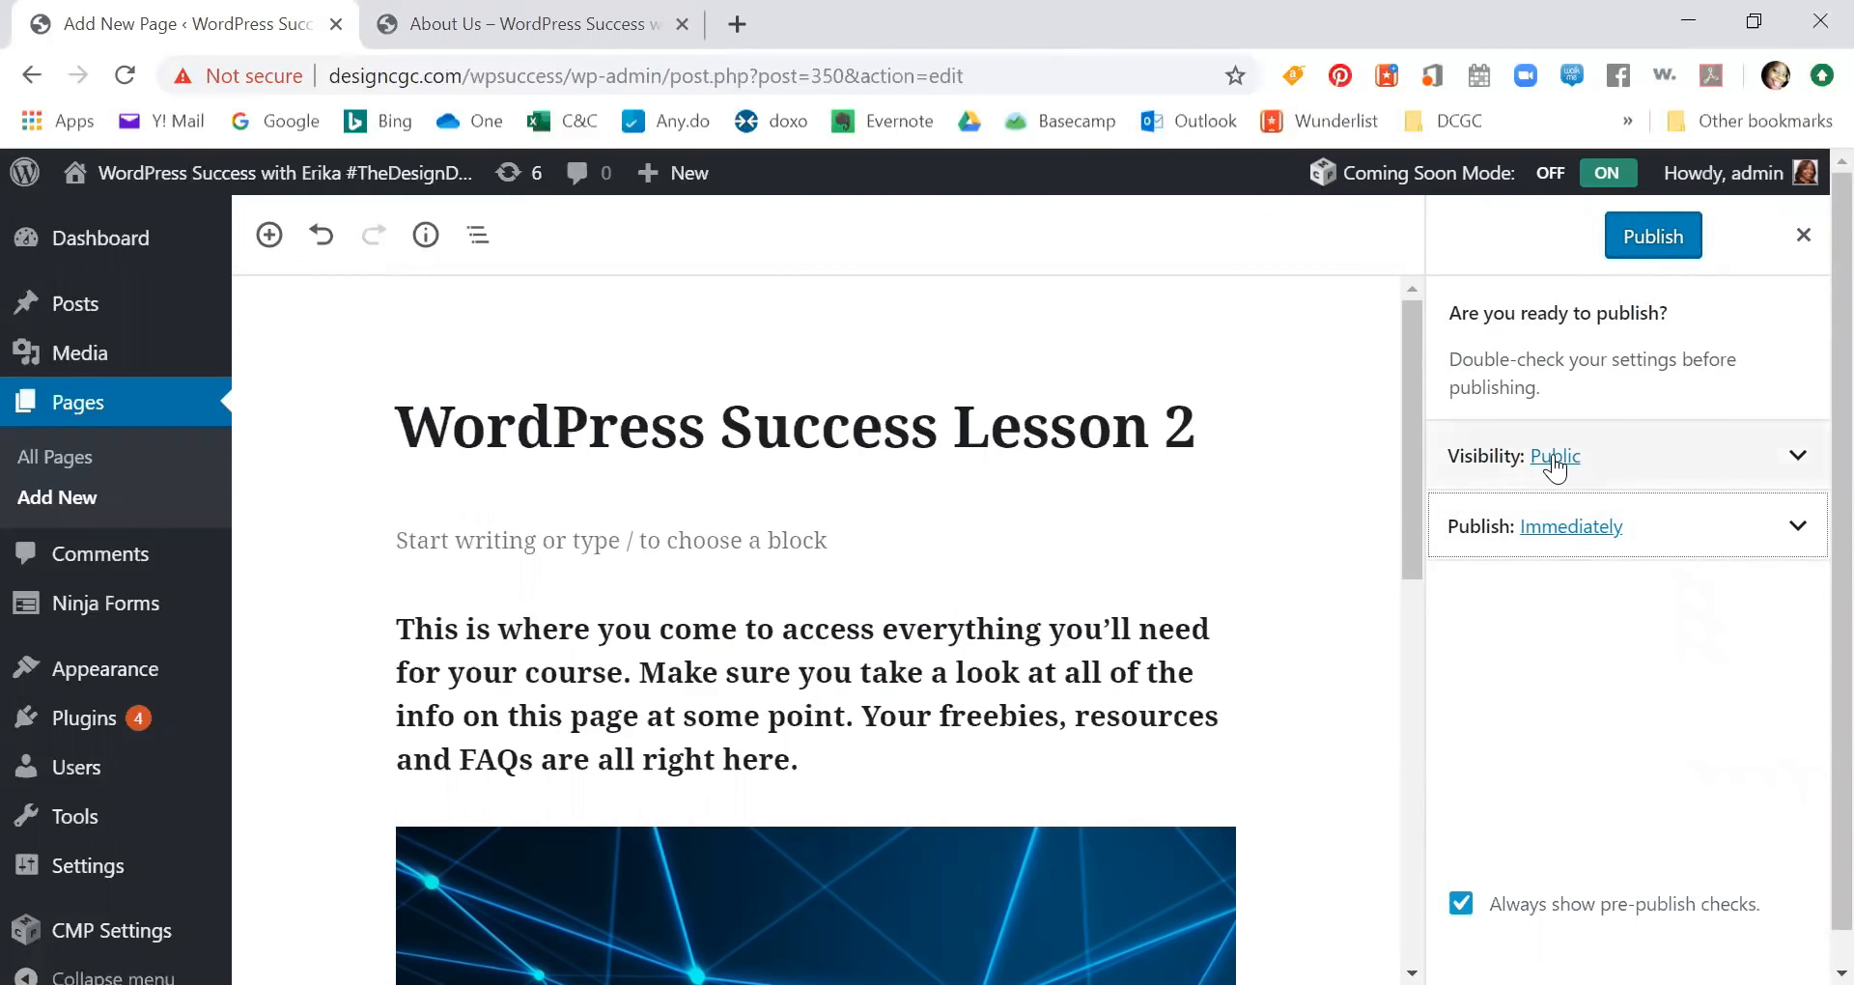
left_click(1800, 465)
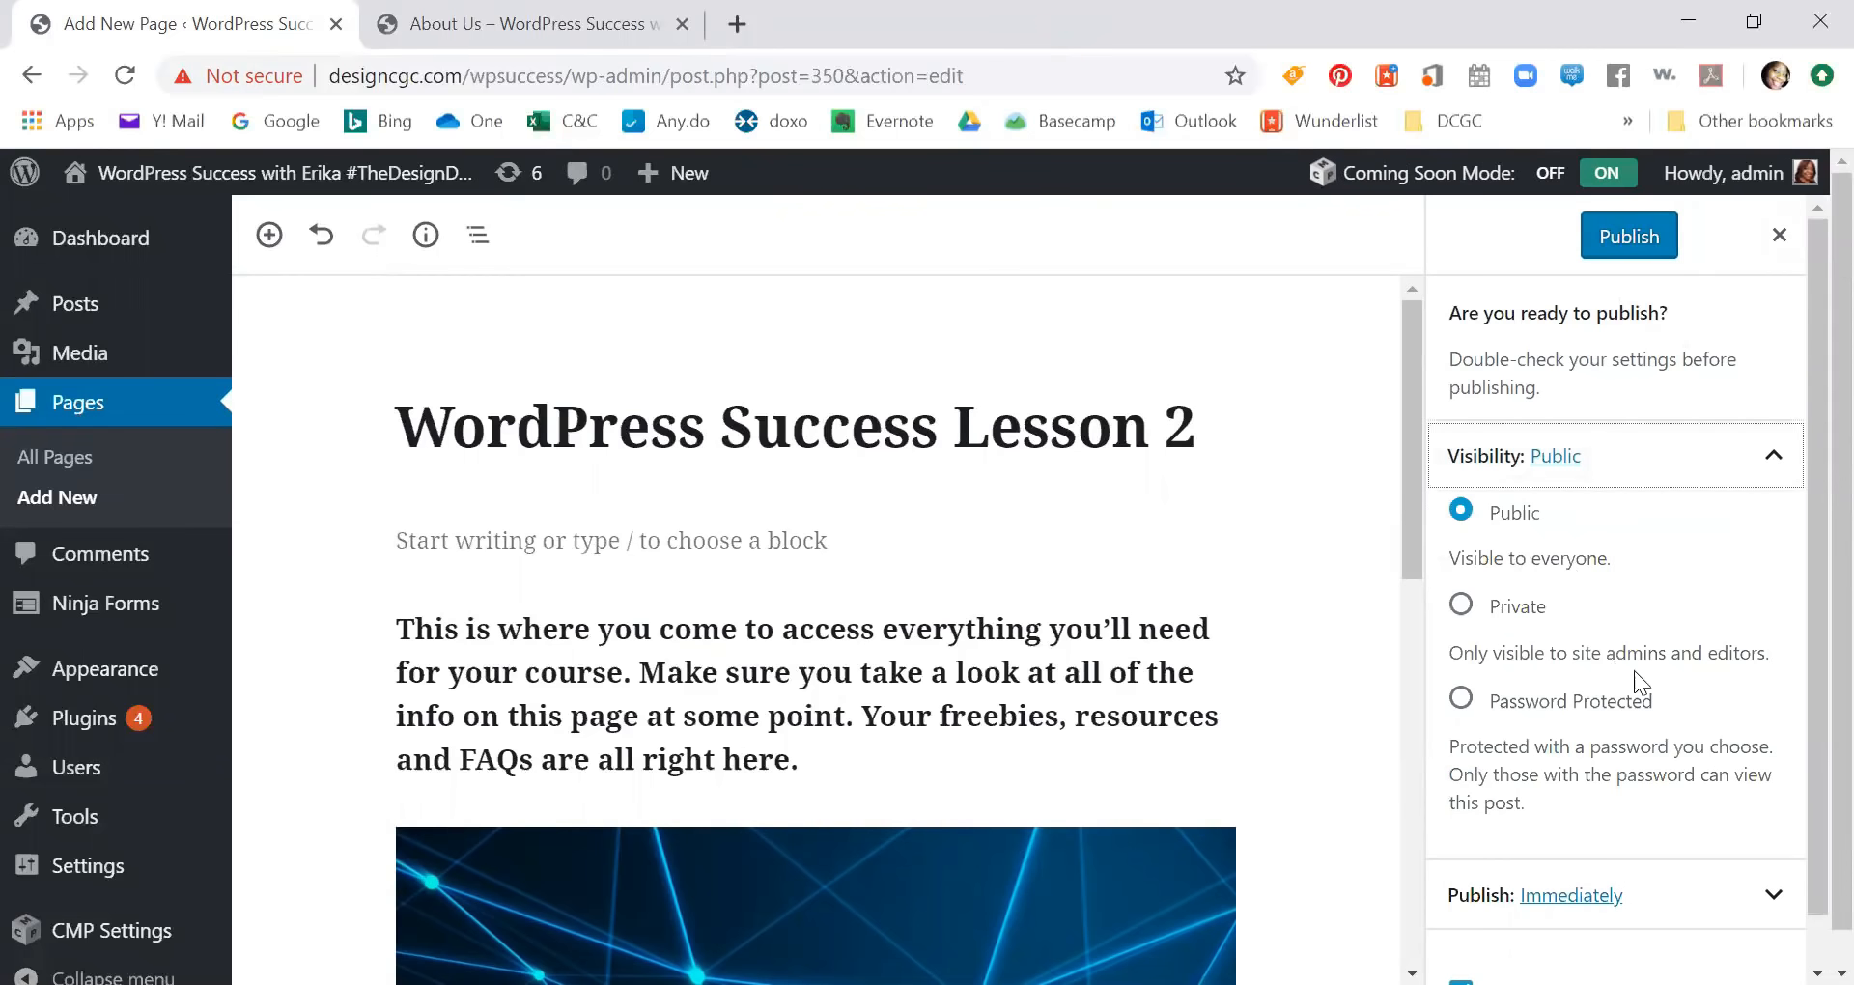
left_click(1771, 463)
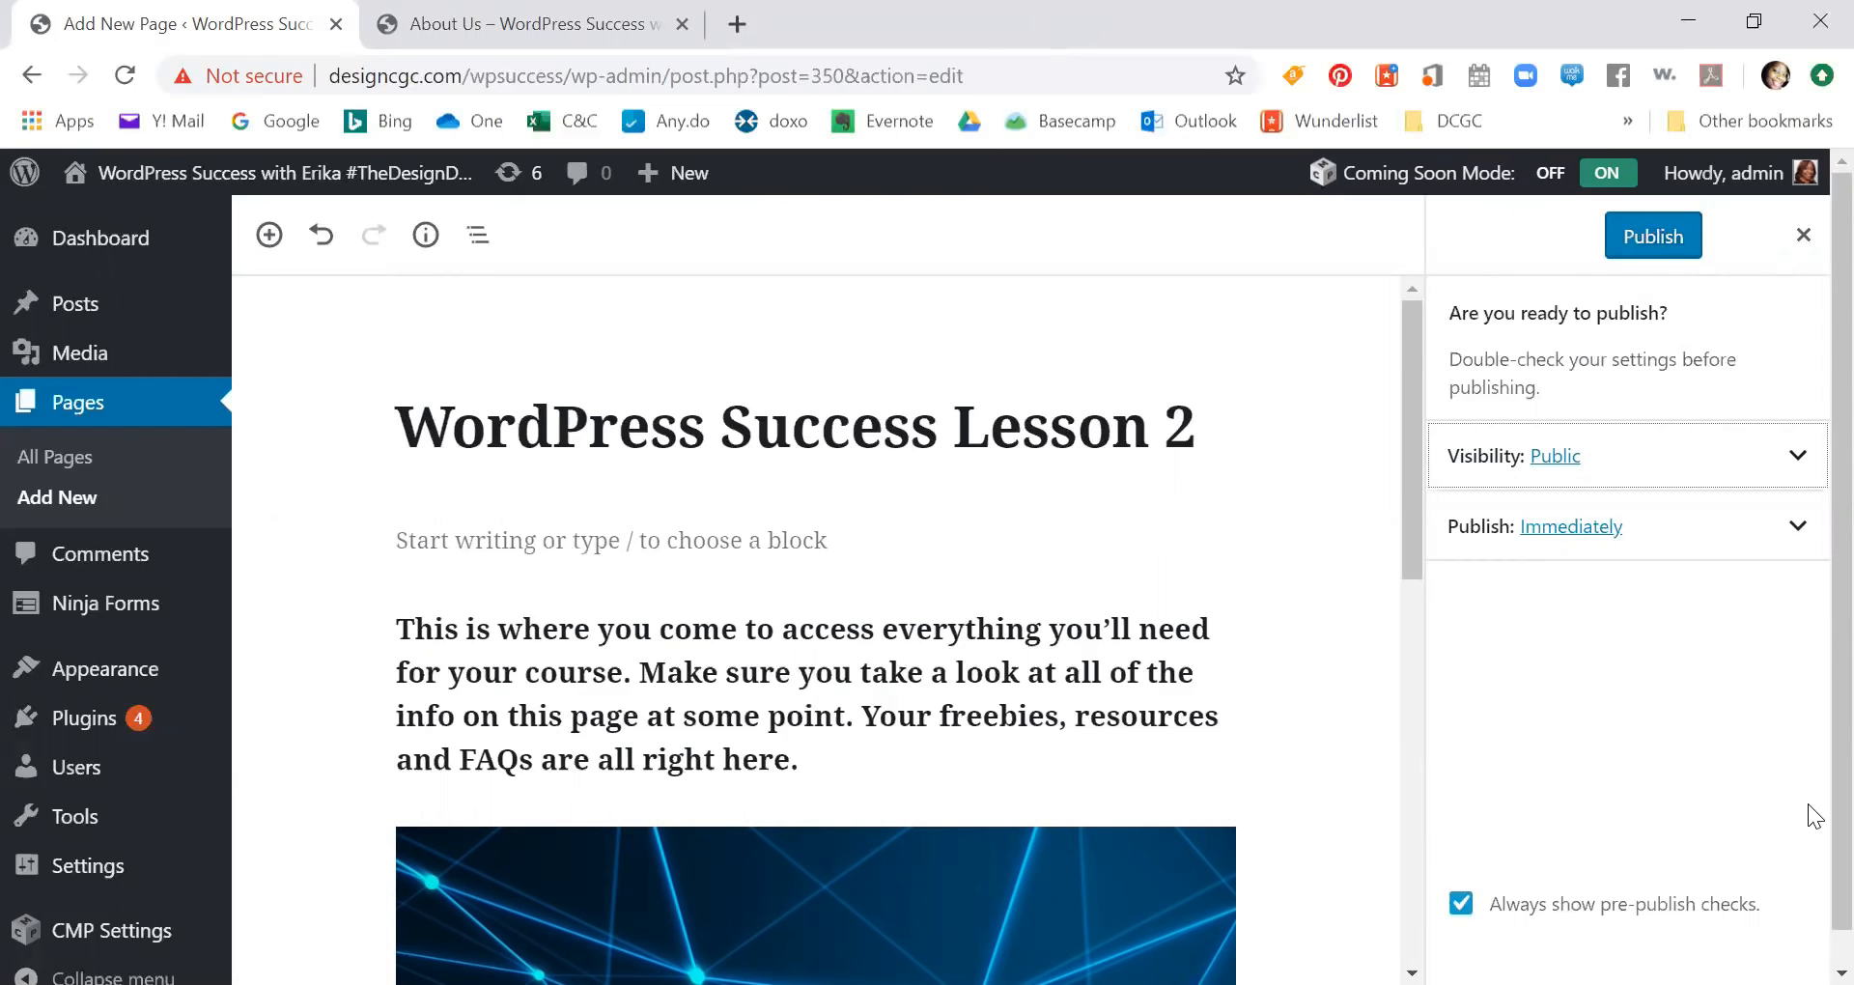
left_click(1653, 237)
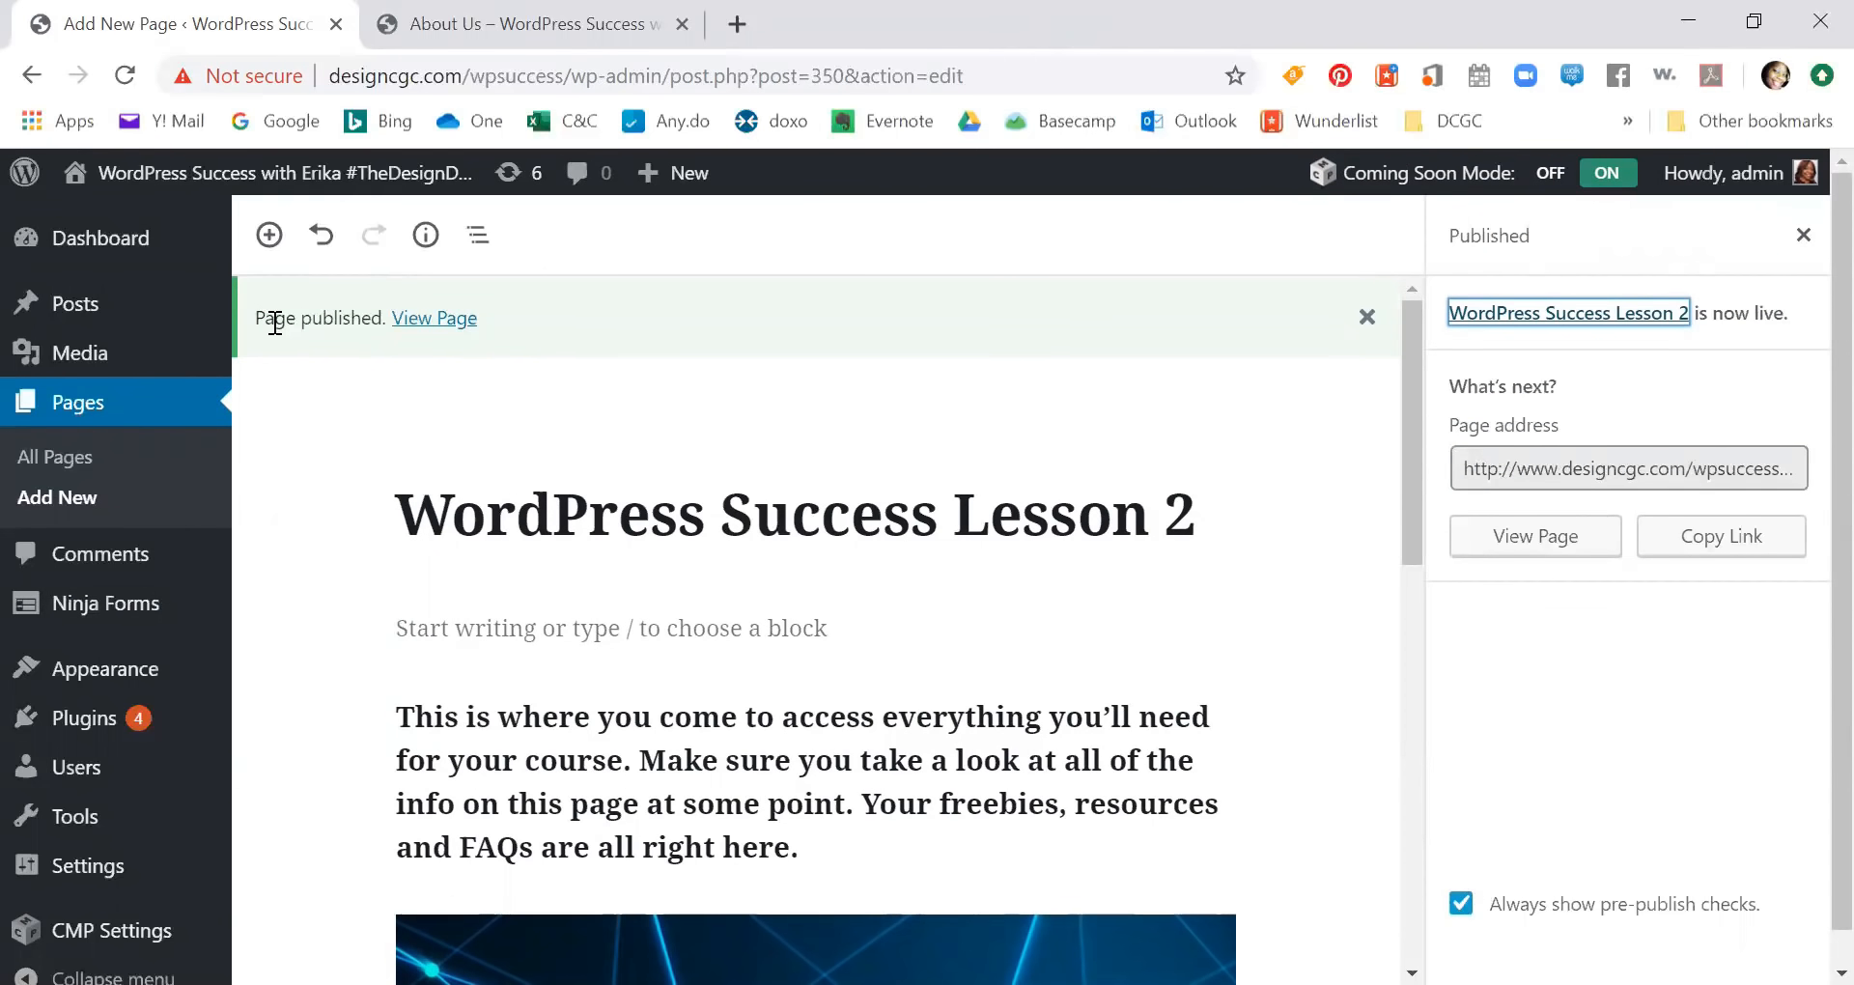
Step: Highlight the publication notice and the page address to examine them
left_click_drag(258, 320, 577, 331)
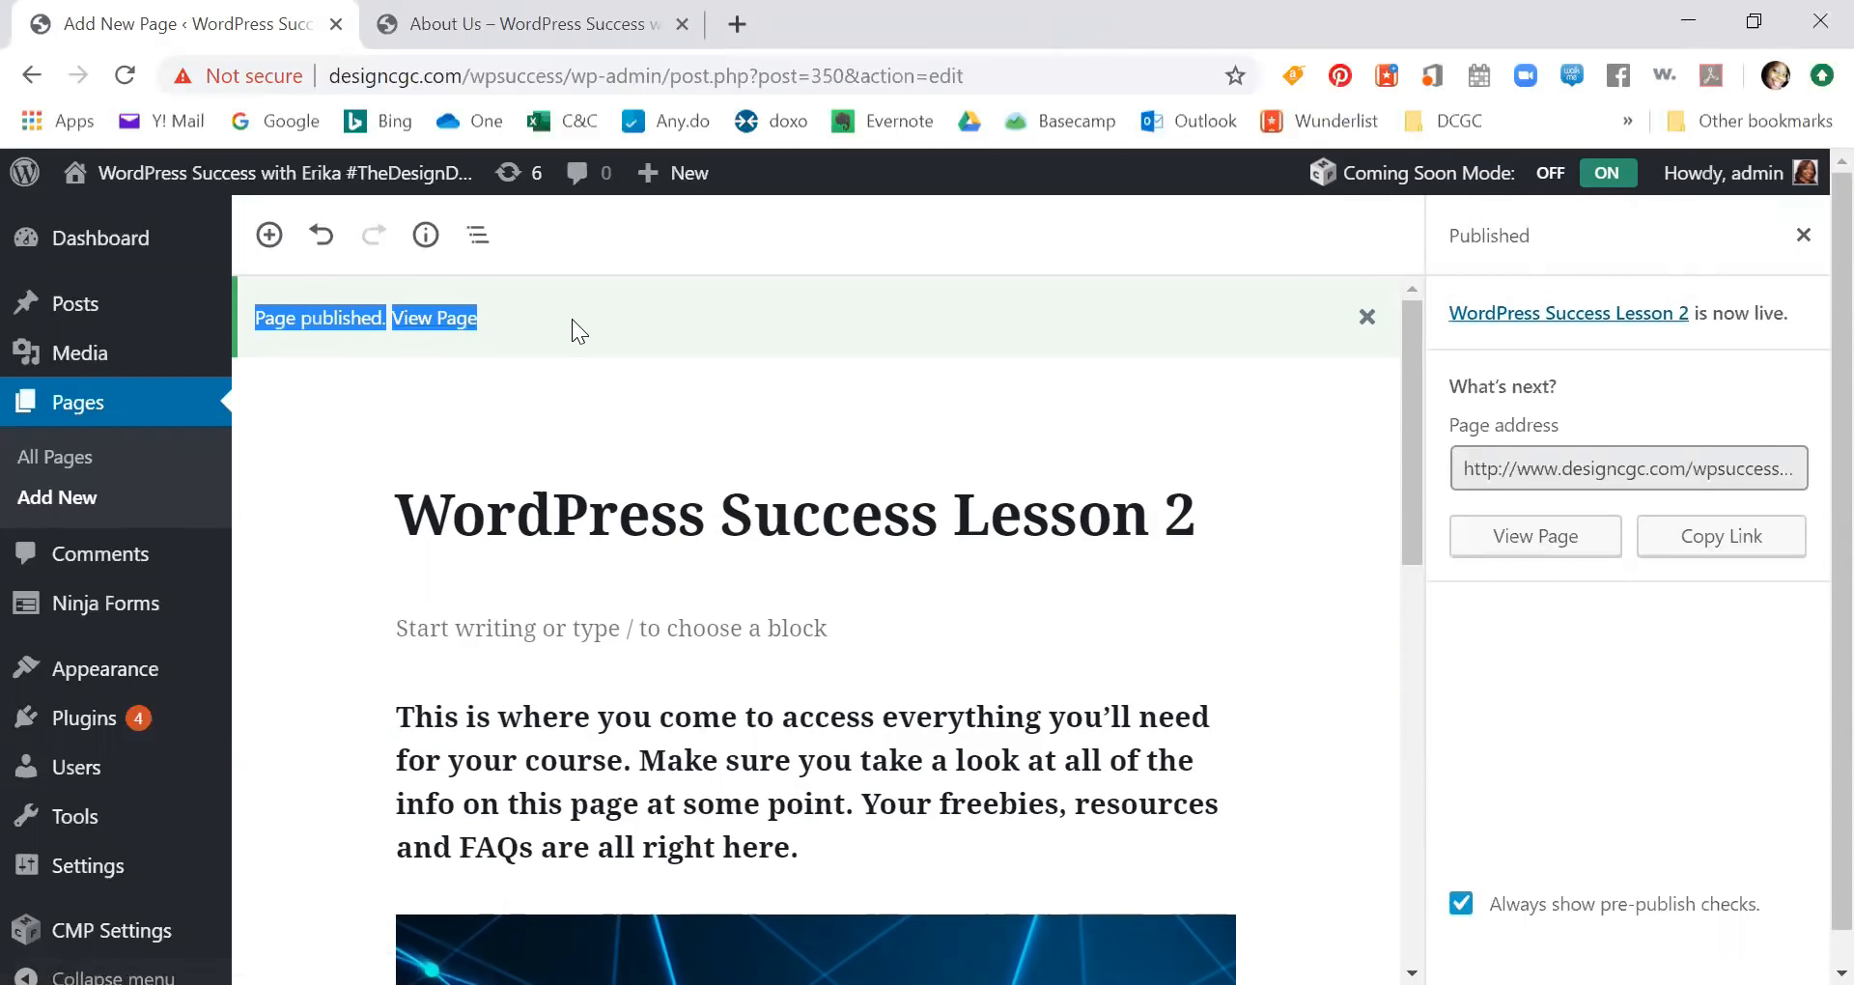
left_click(577, 331)
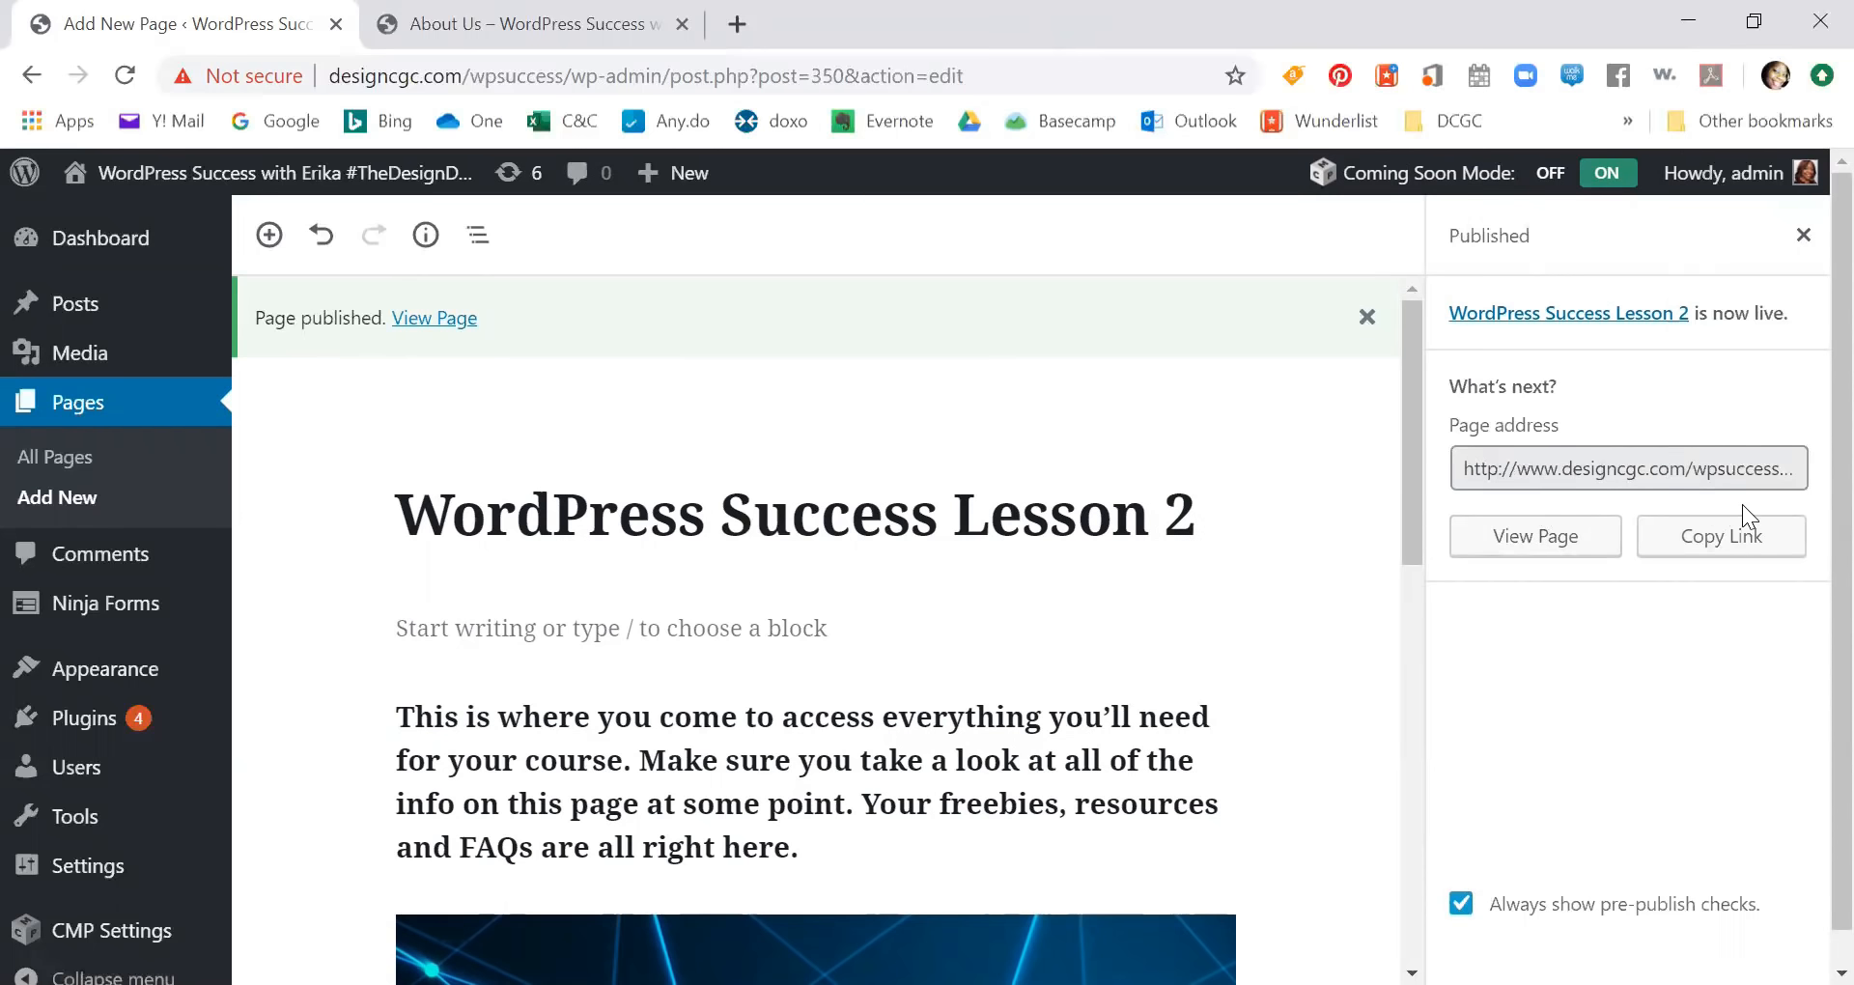
left_click(1698, 465)
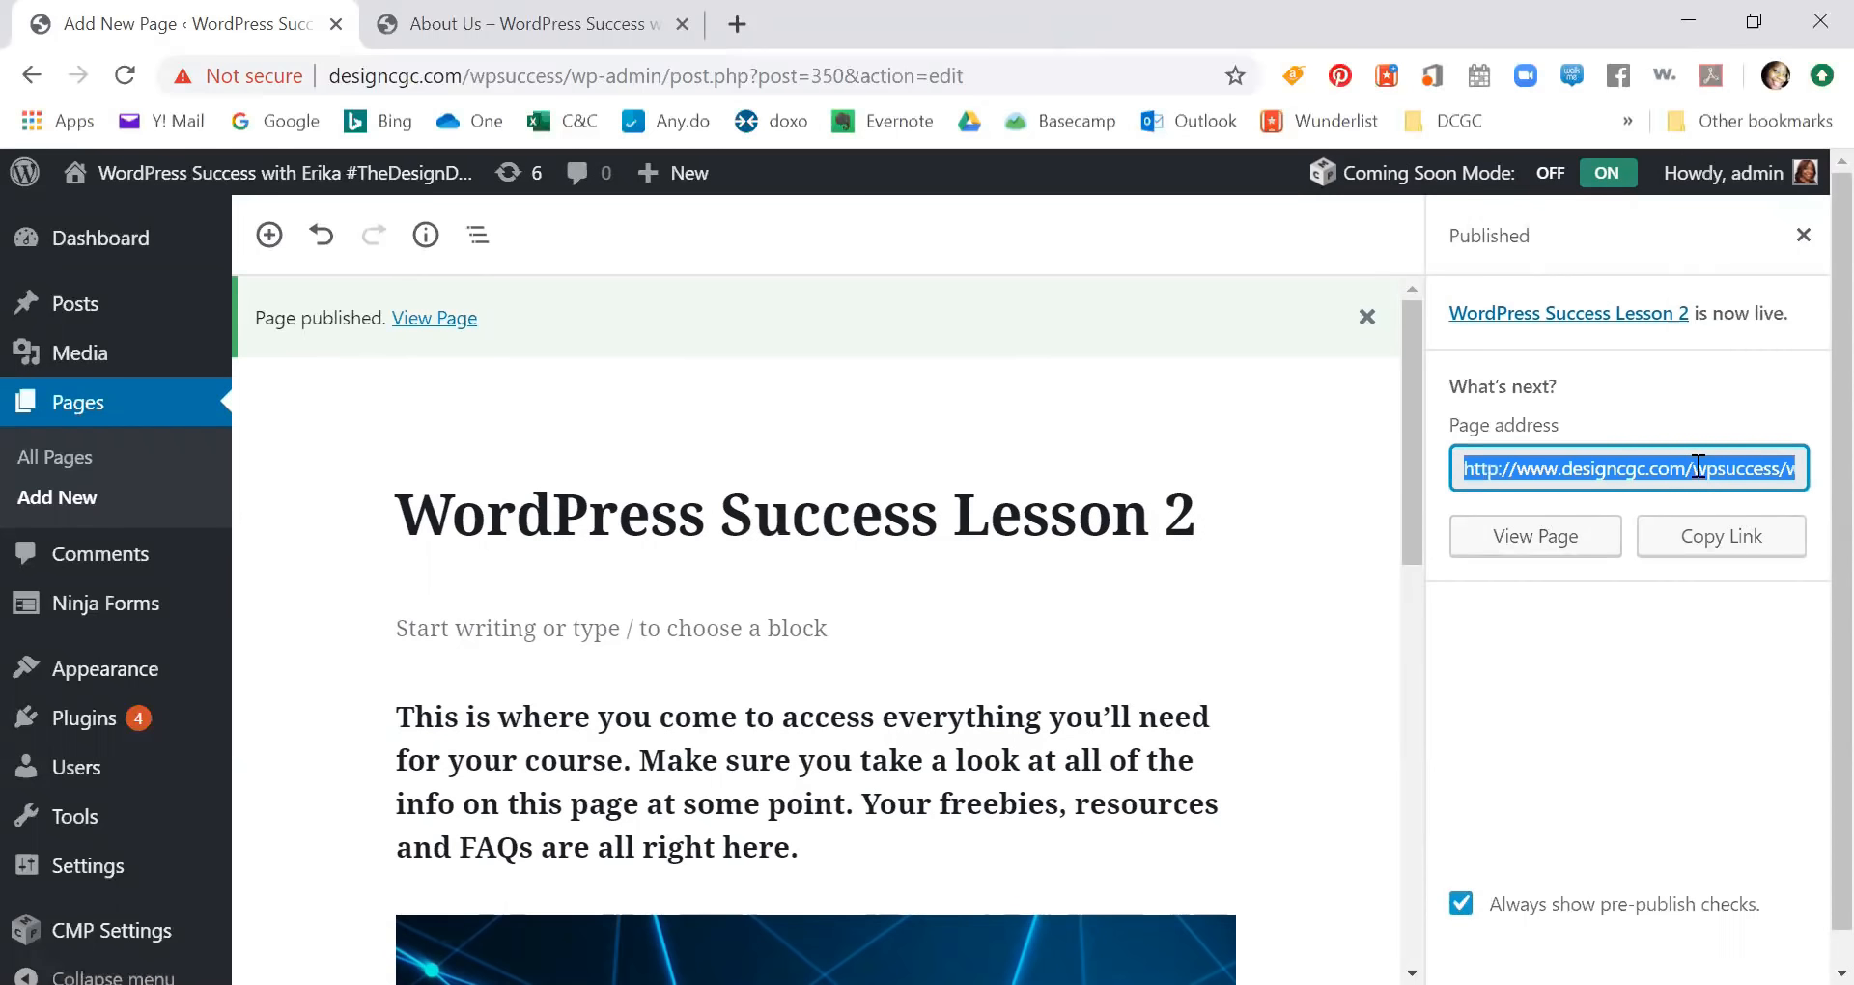
left_click(1469, 461)
left_click_drag(1463, 460, 1700, 437)
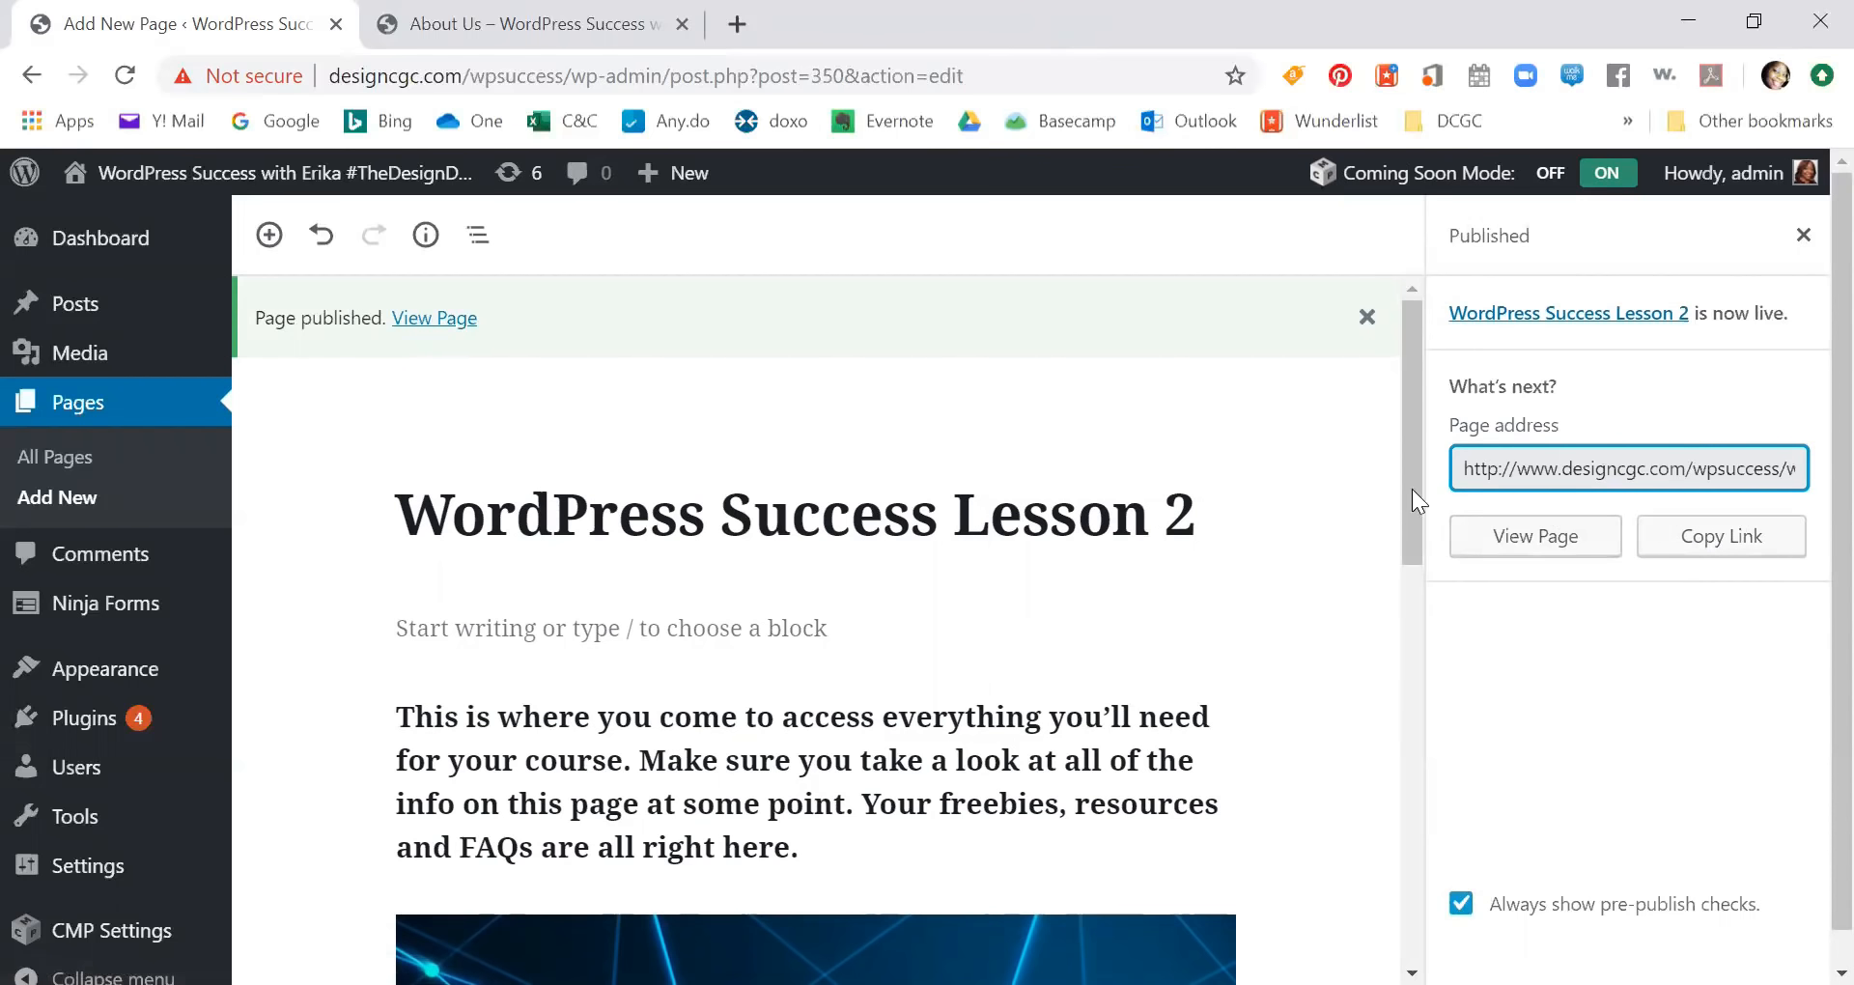
Step: View the published page and look through its heading, image, paragraphs and quote
left_click(1542, 537)
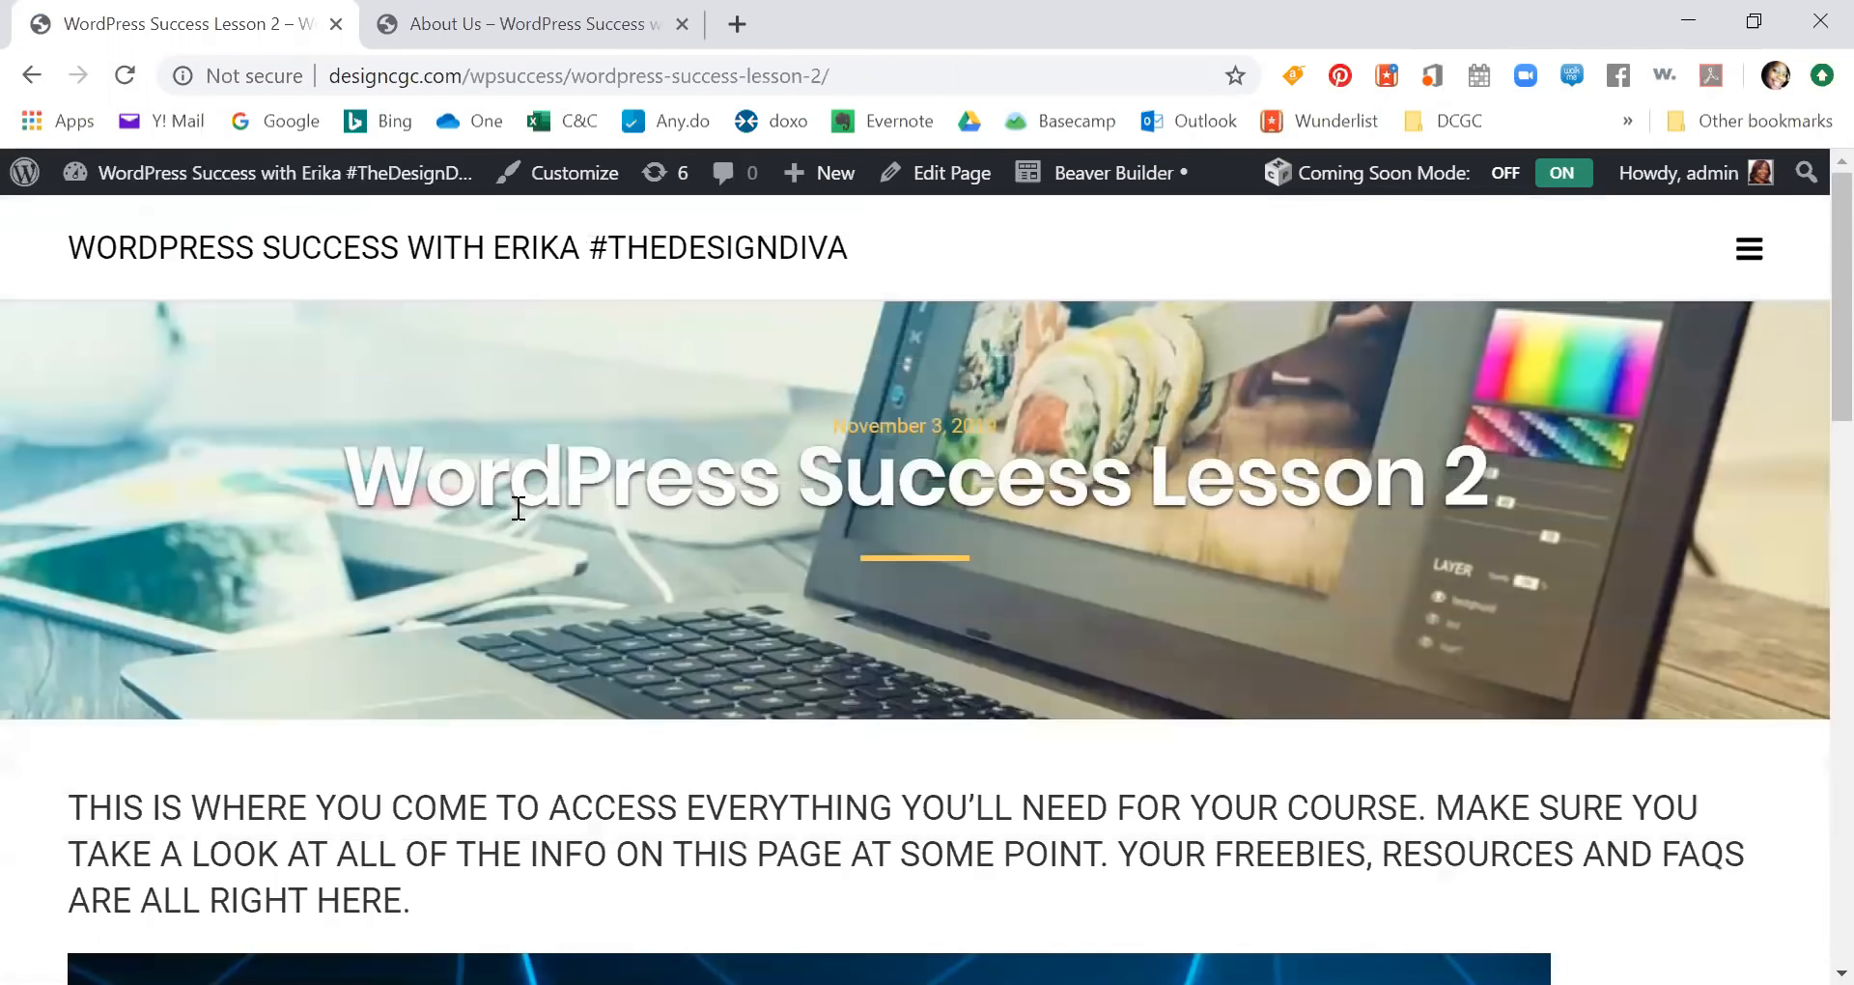
scroll(530, 502, "down", 10)
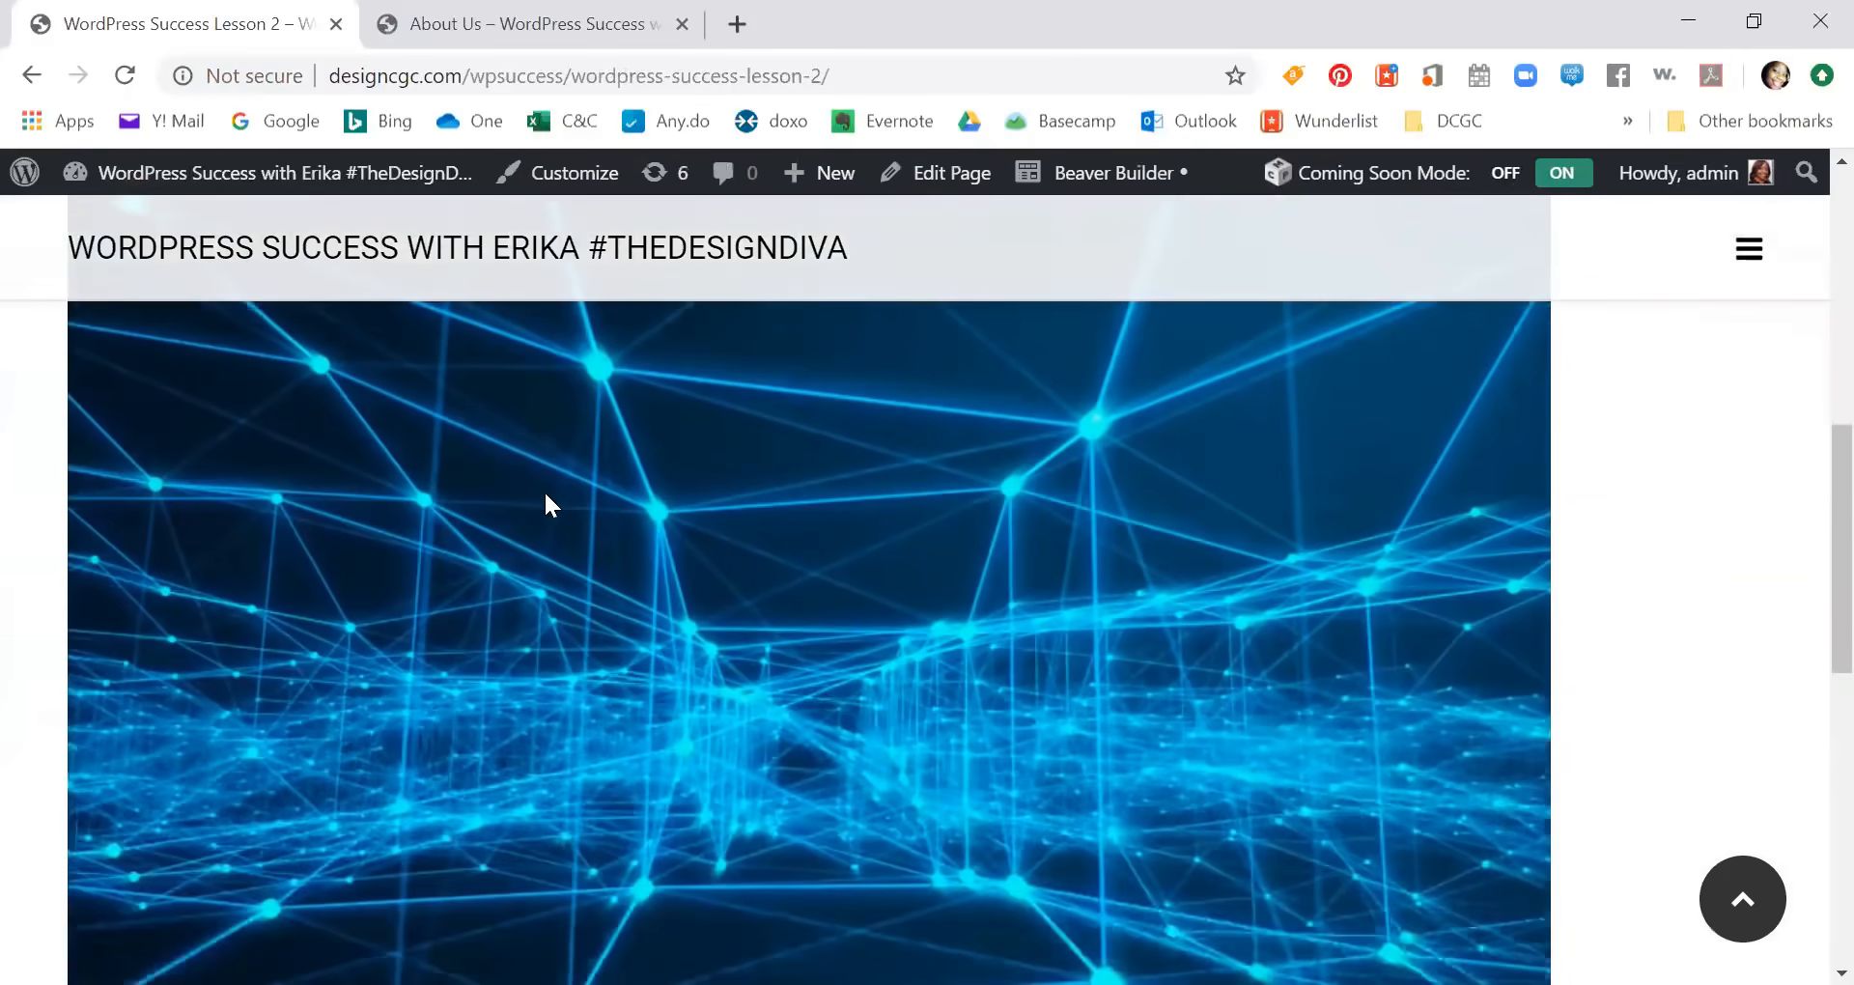
scroll(551, 490, "down", 3)
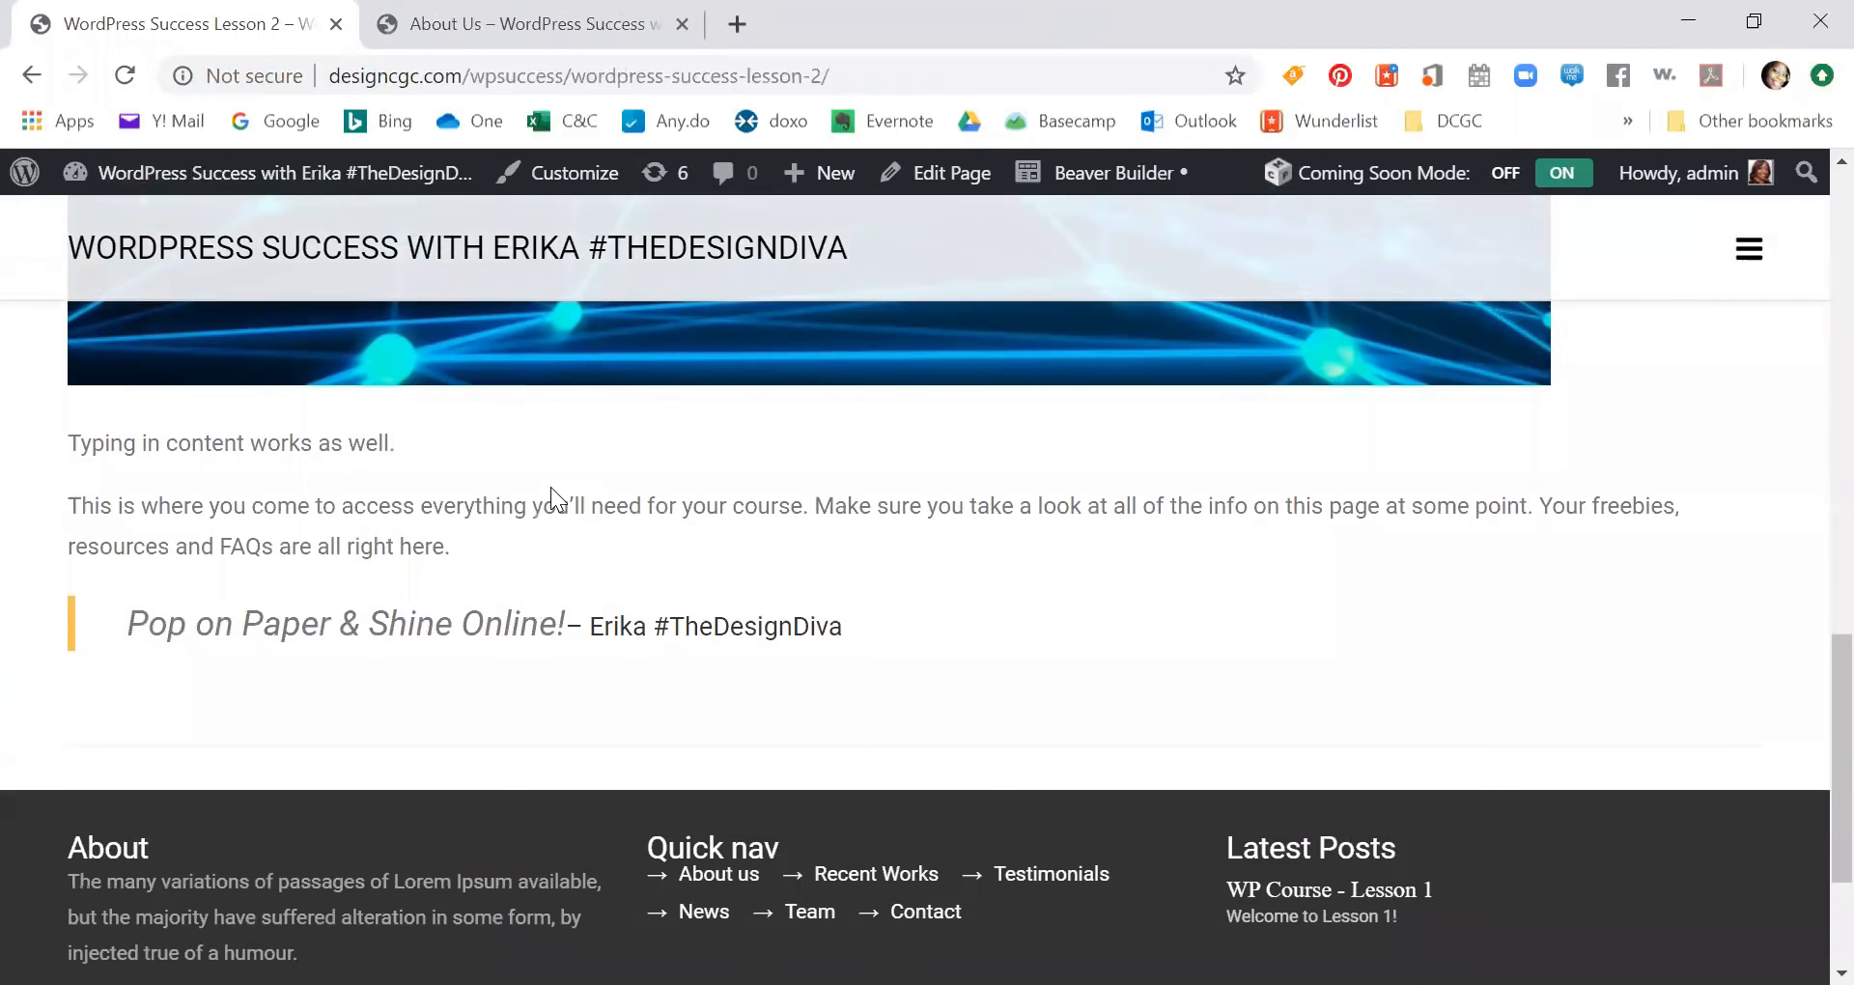
Step: Look over the published page once more, from its header and image through to the closing quote
scroll(579, 502, "up", 5)
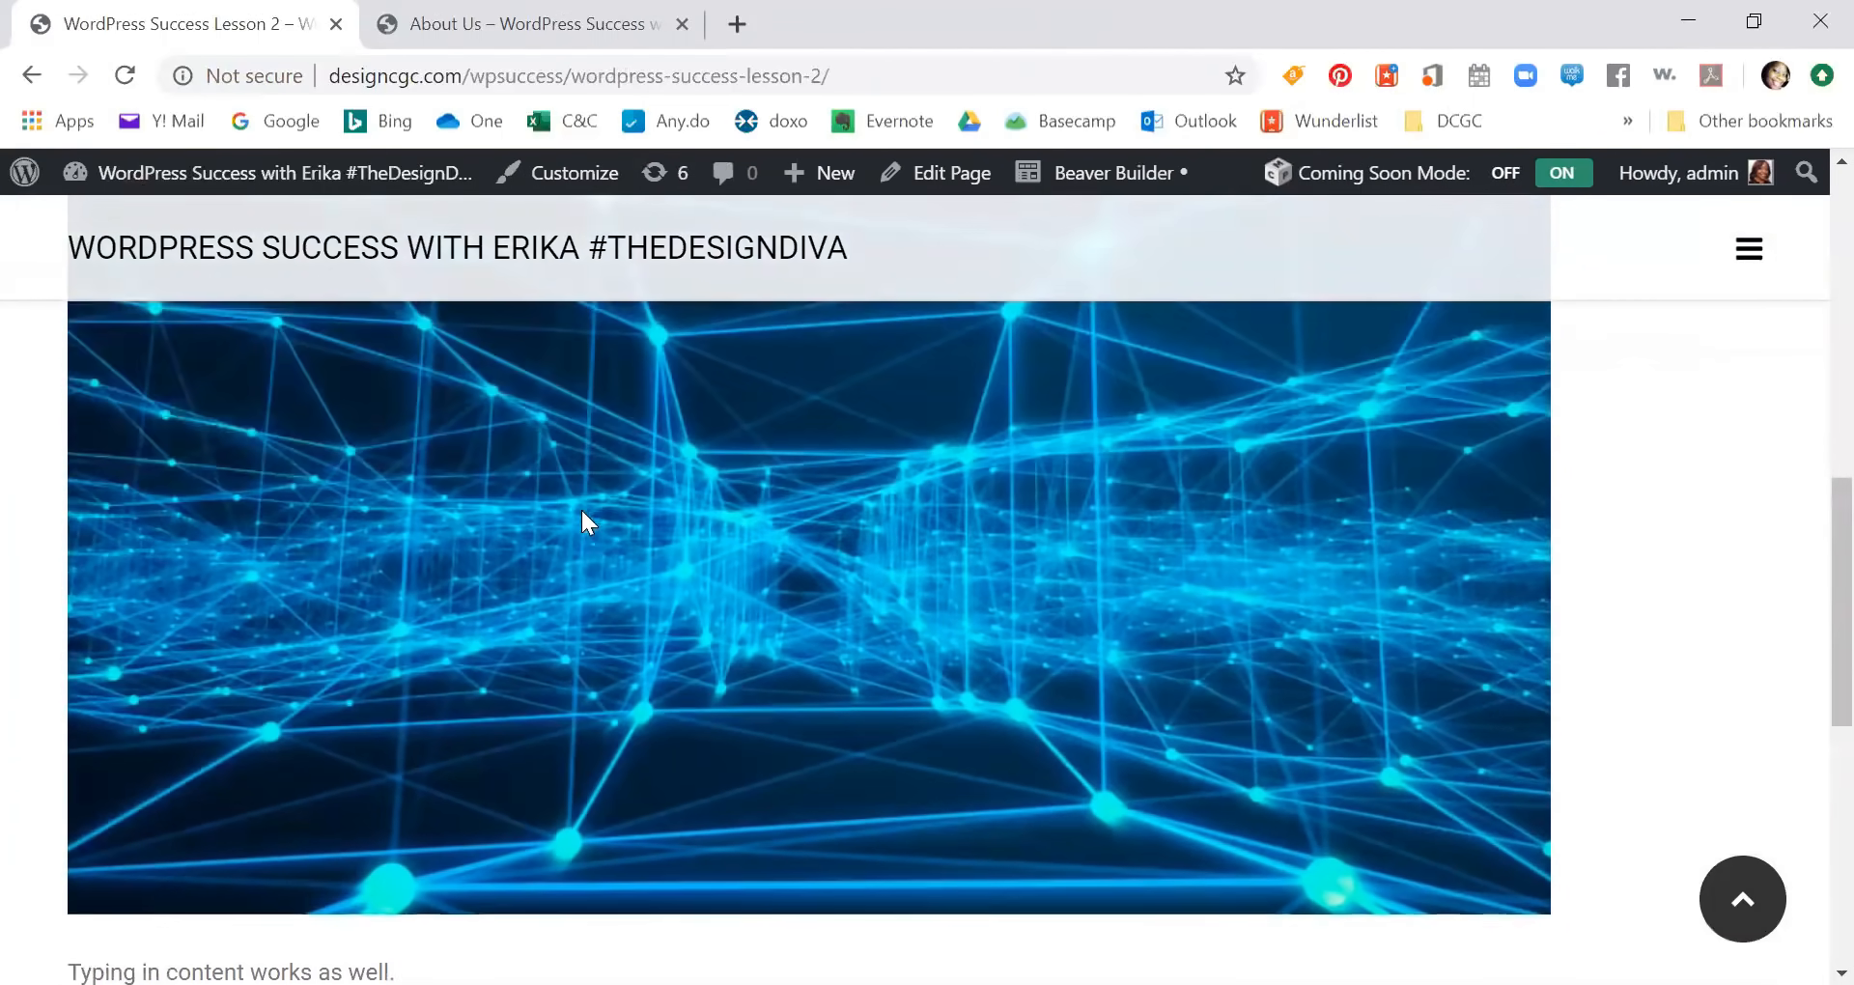
scroll(581, 507, "up", 7)
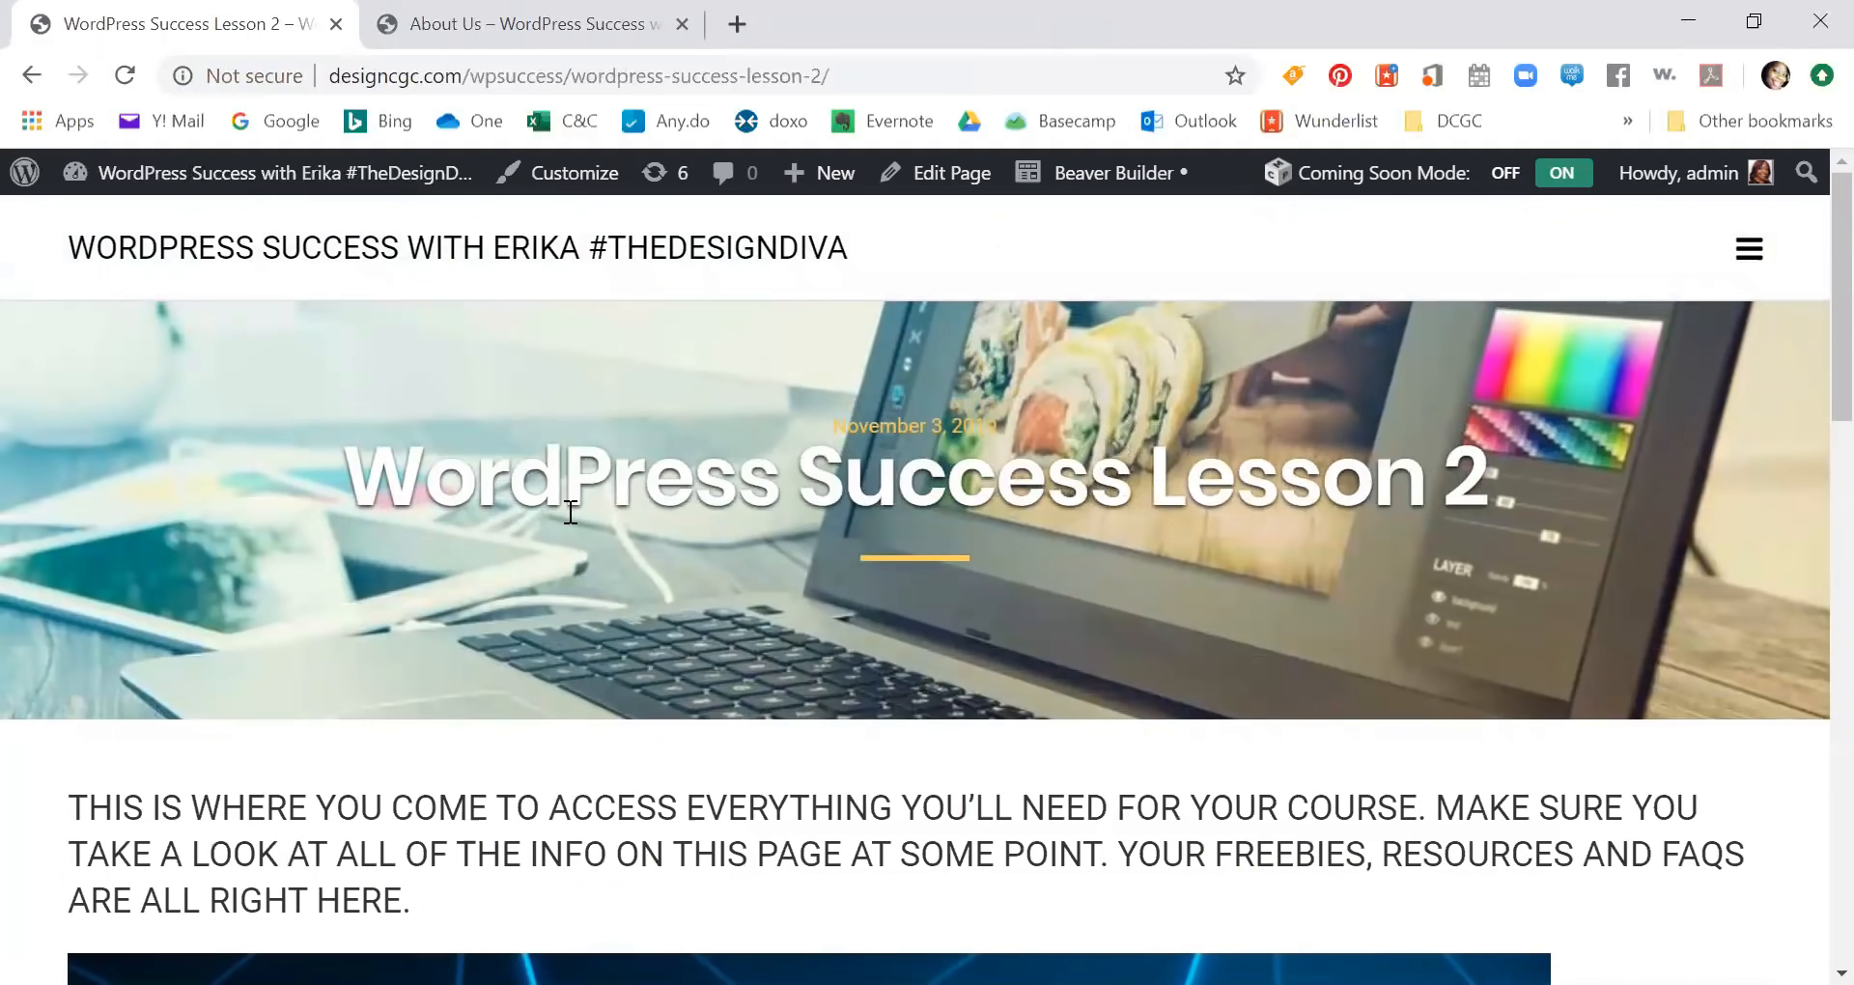
scroll(749, 589, "down", 10)
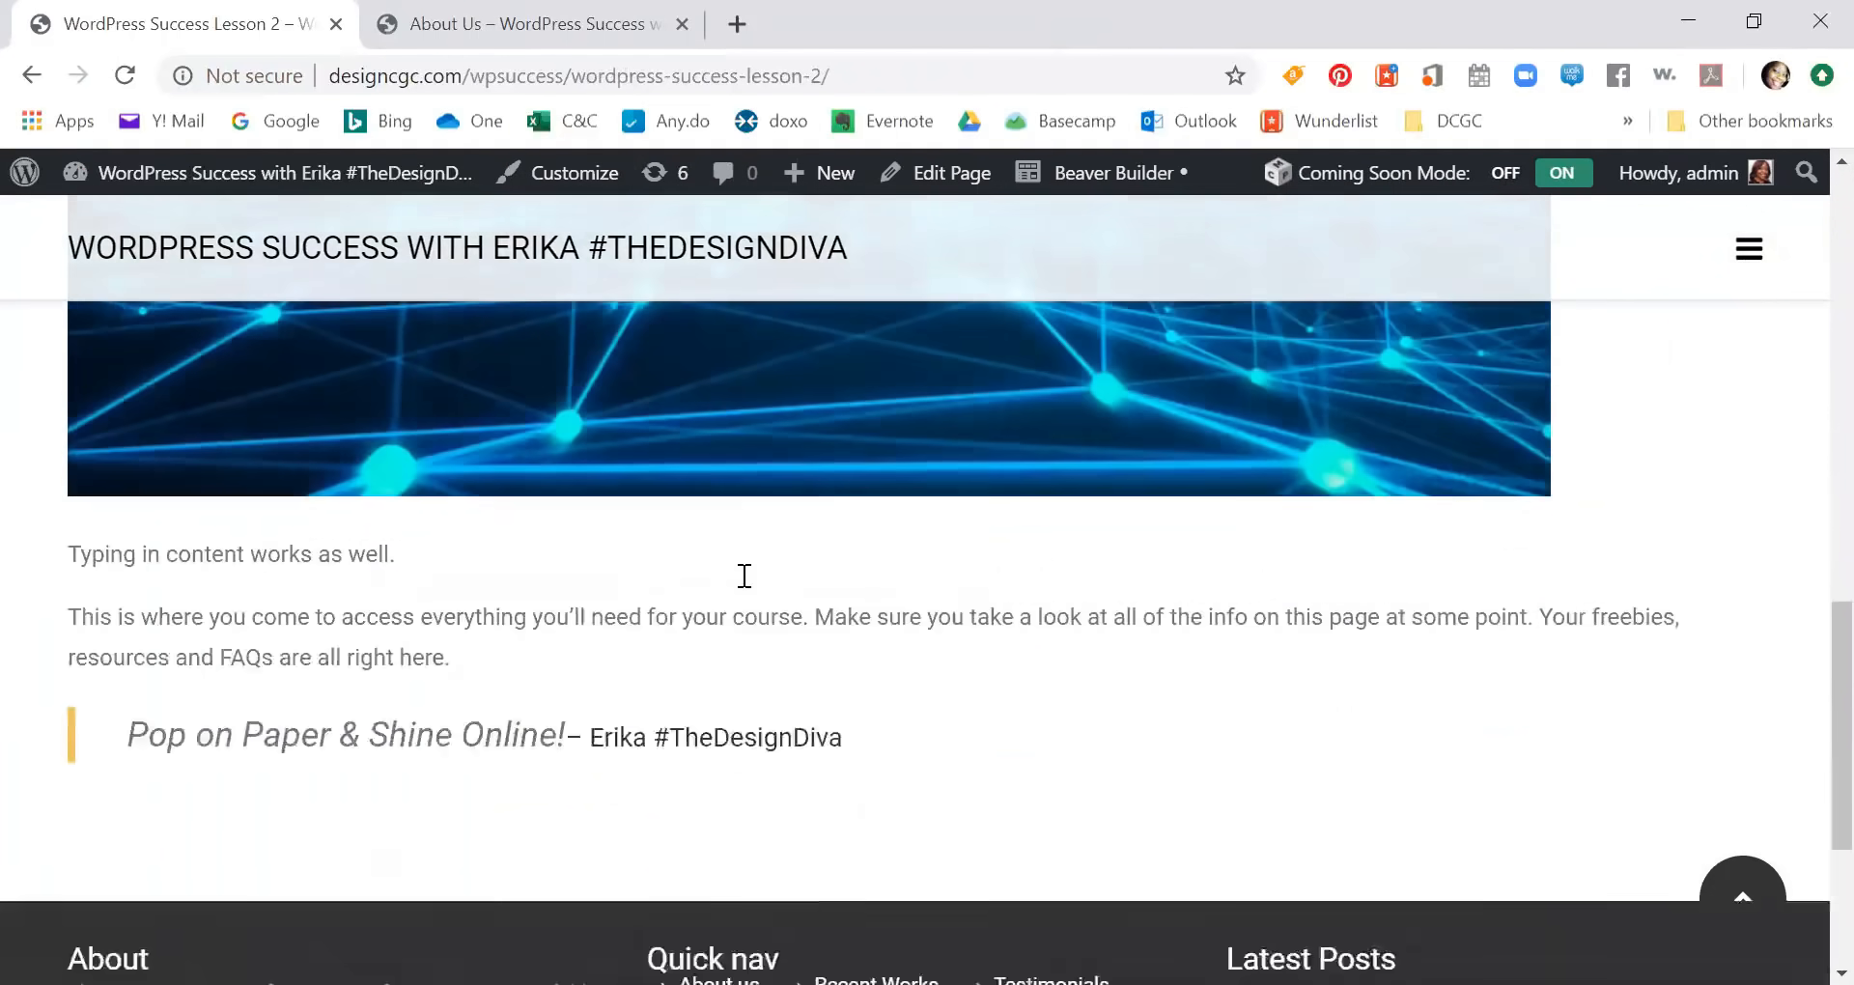
scroll(740, 573, "up", 10)
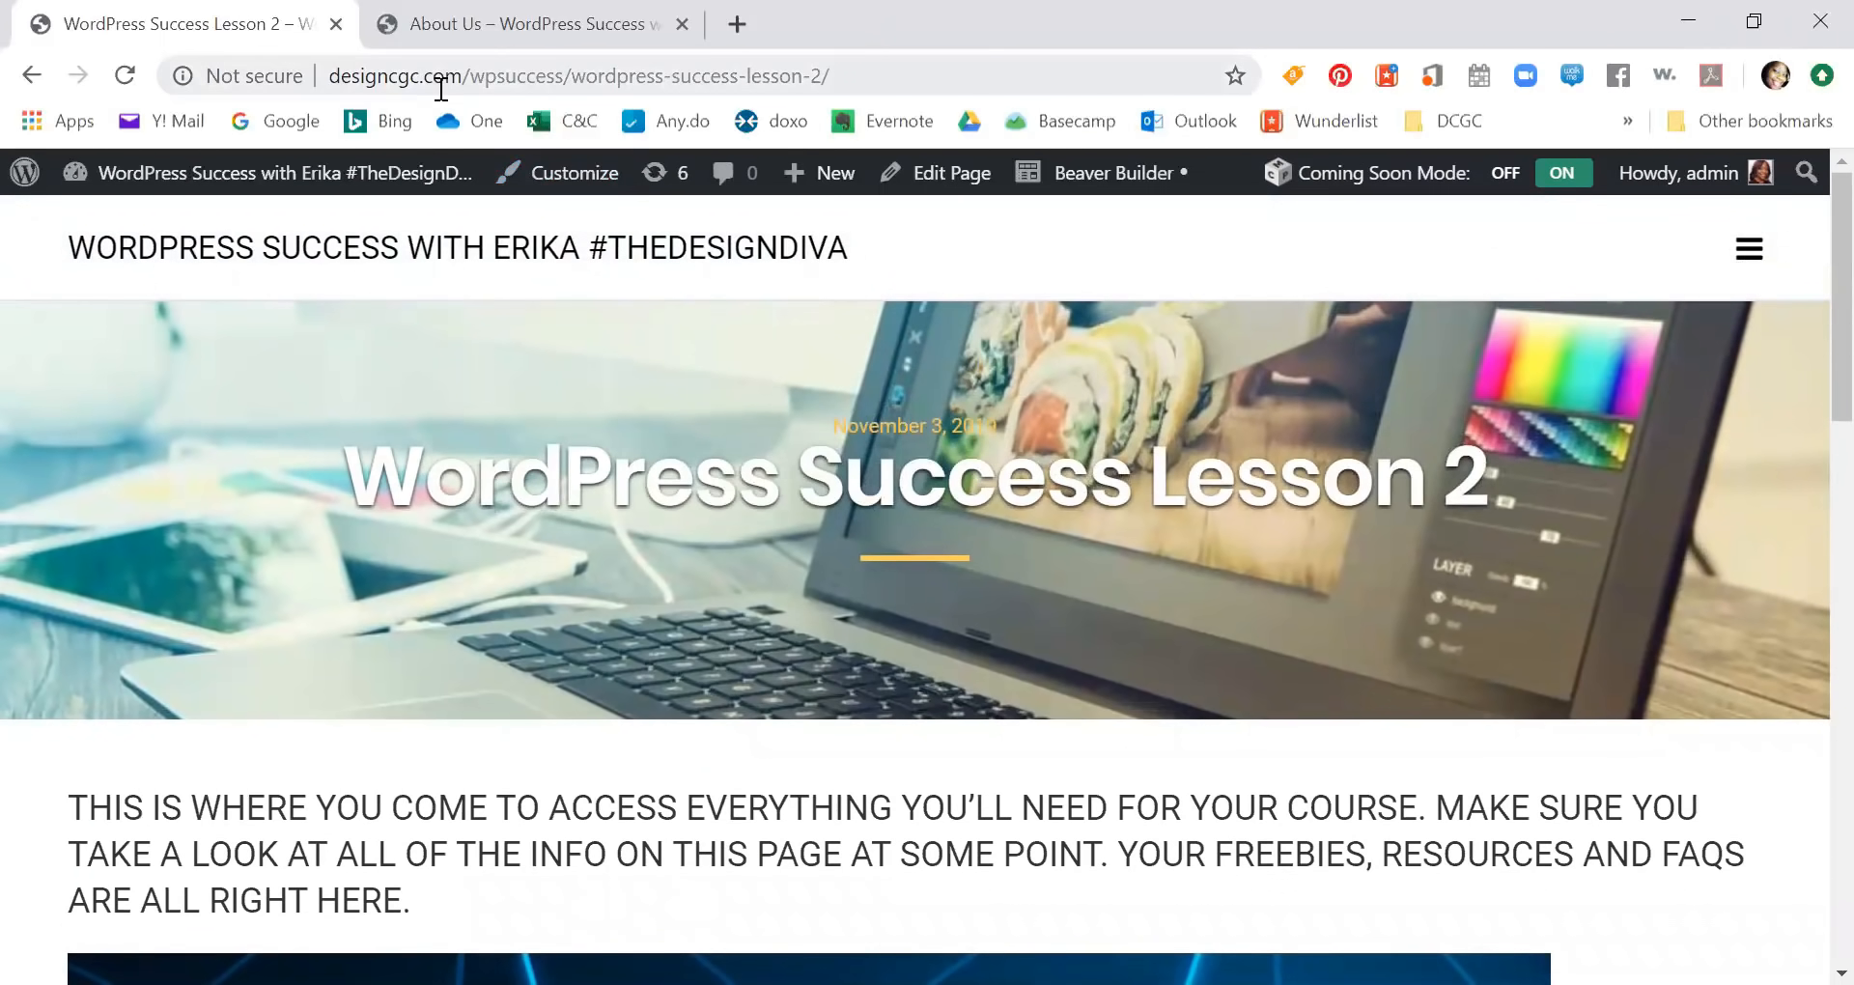
Step: Highlight the published page's full web address, bring up the copy option for it, and dismiss the options
left_click(864, 77)
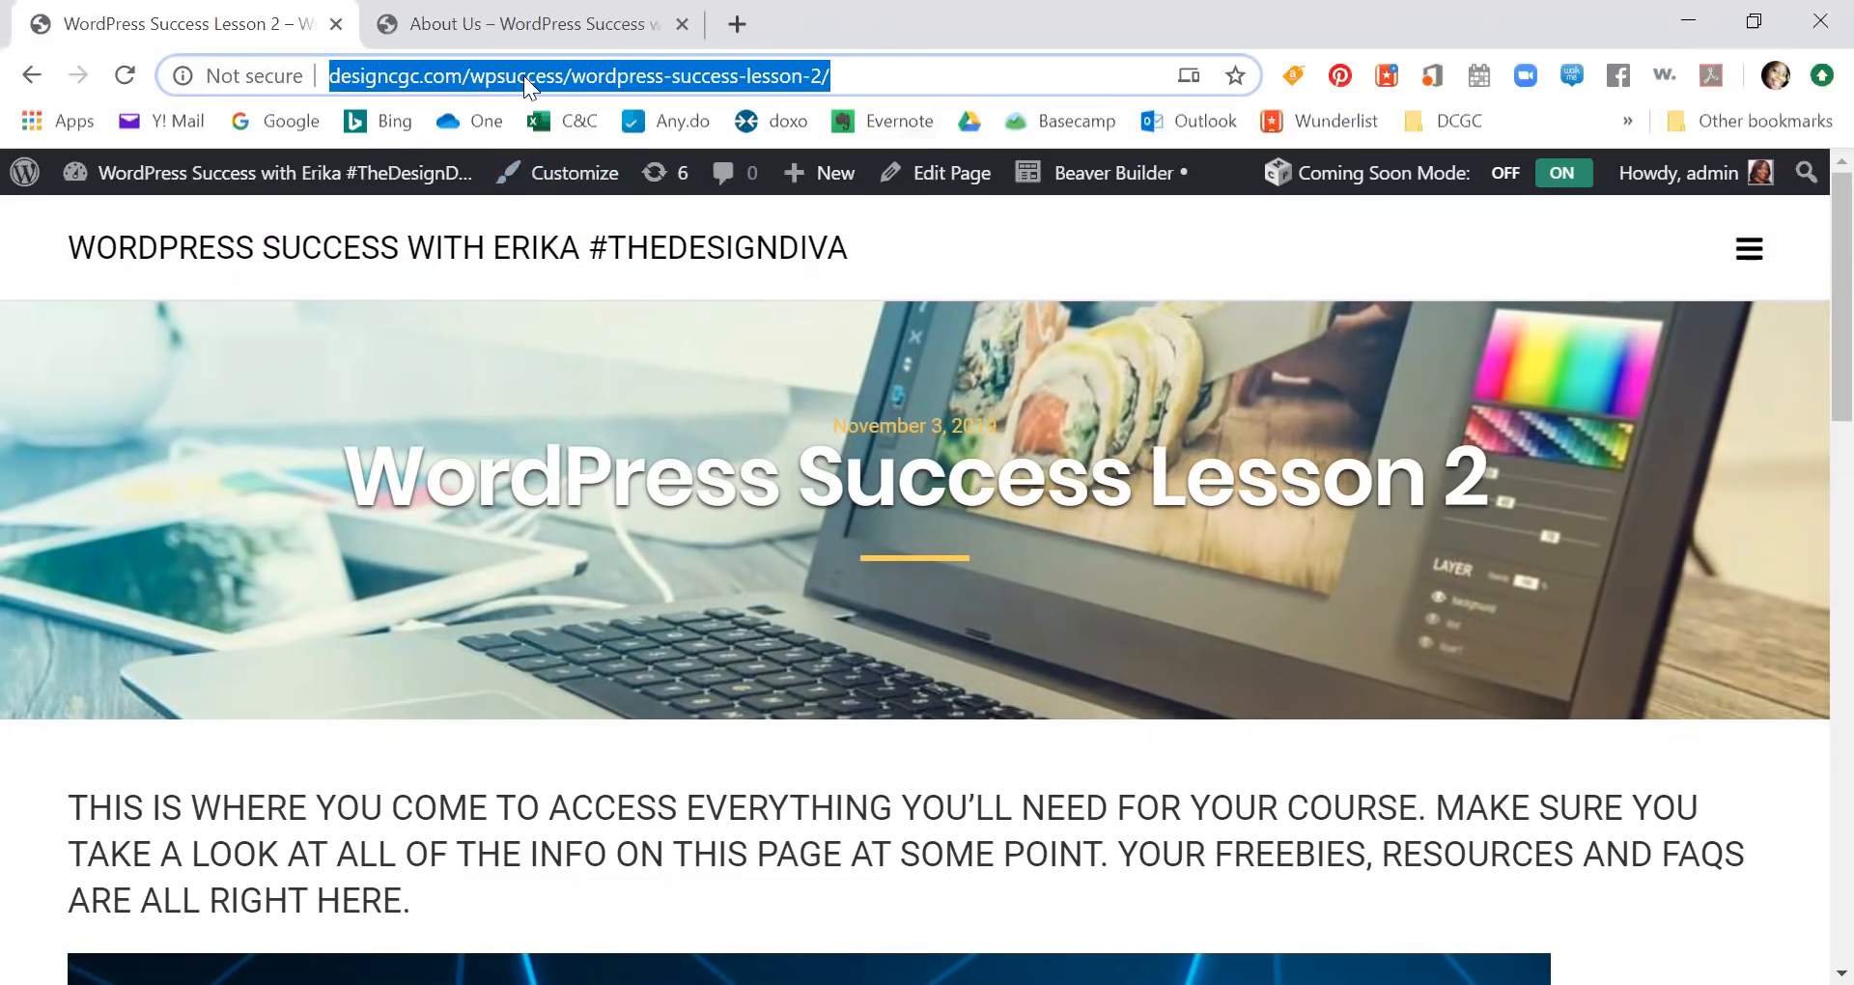
triple_click(600, 73)
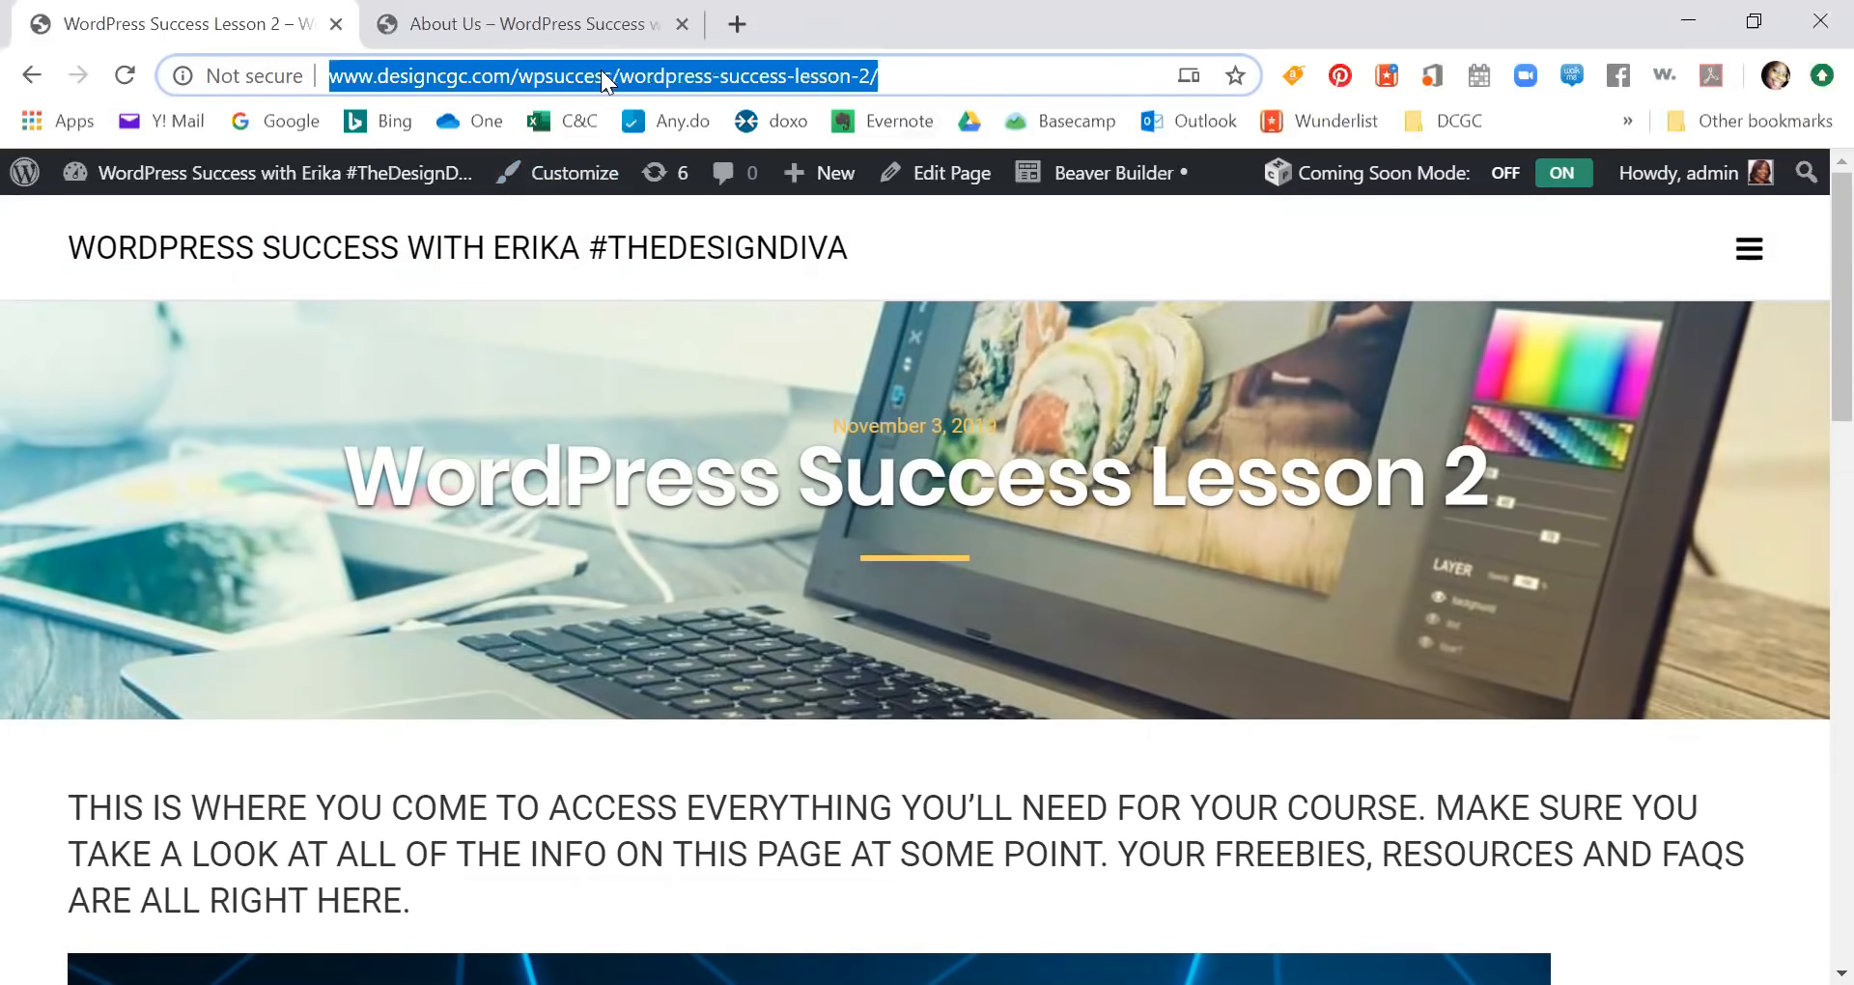
right_click(418, 70)
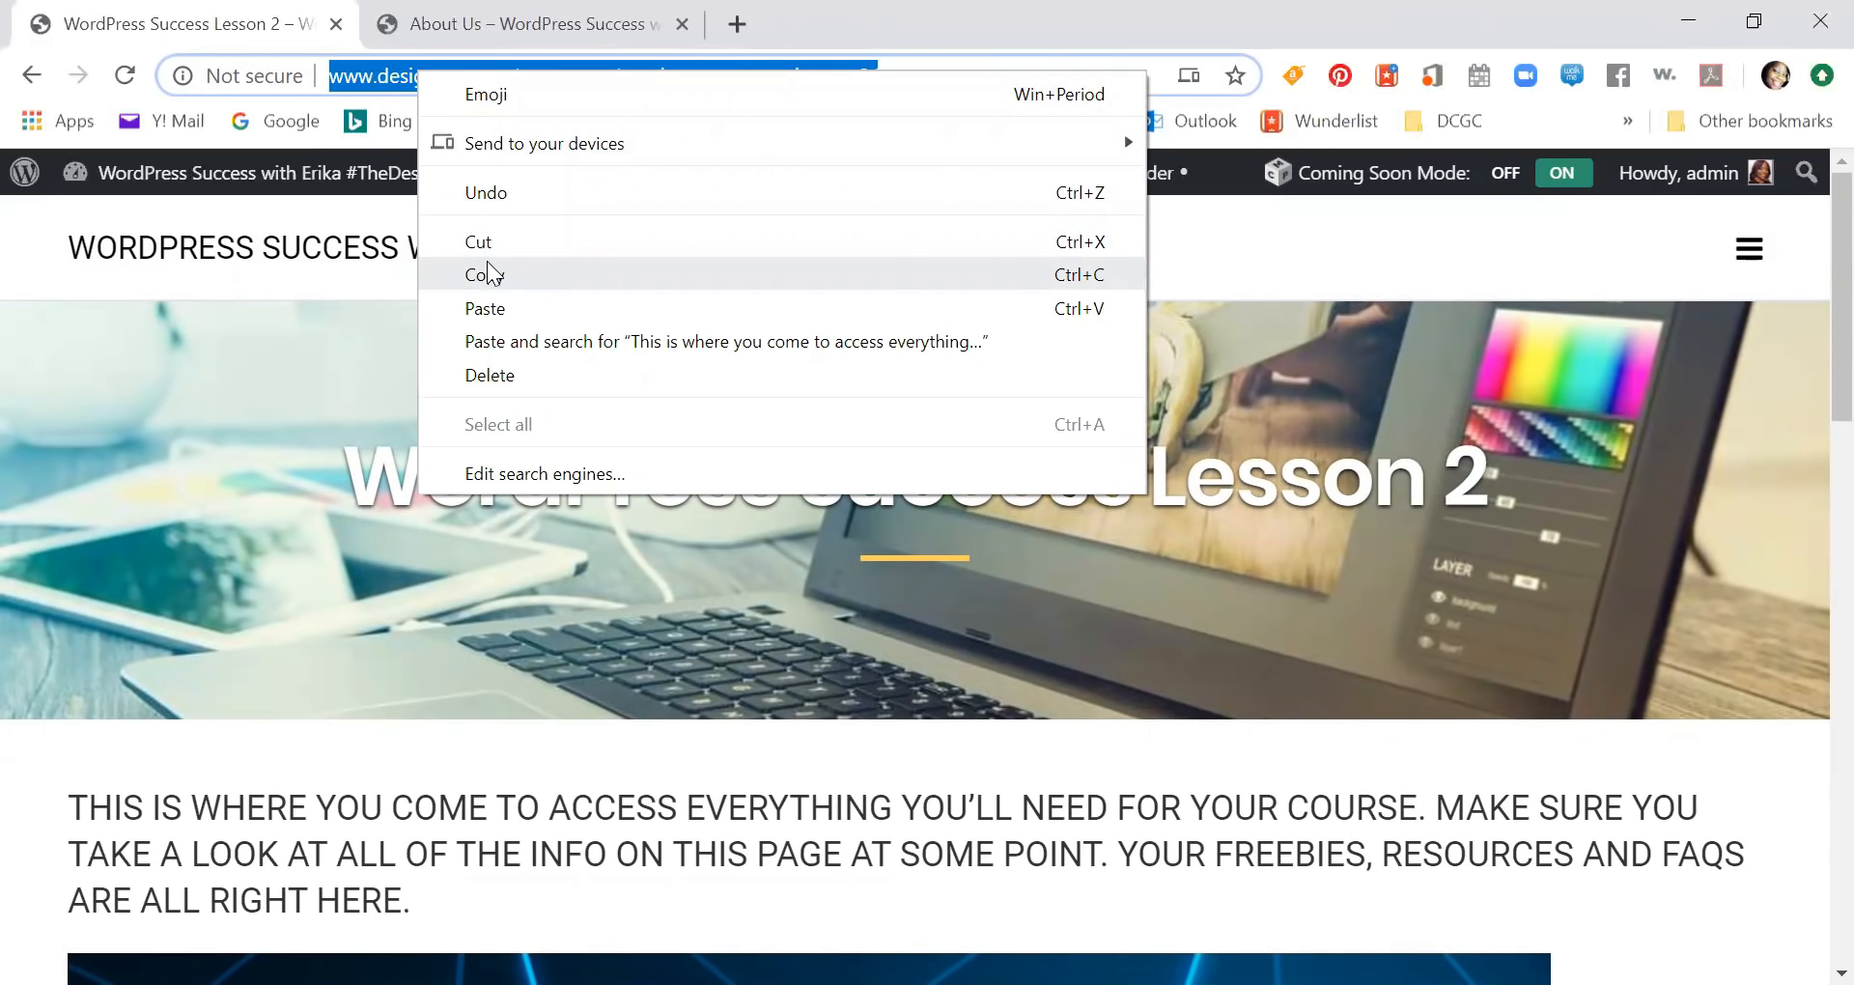
left_click(1066, 3)
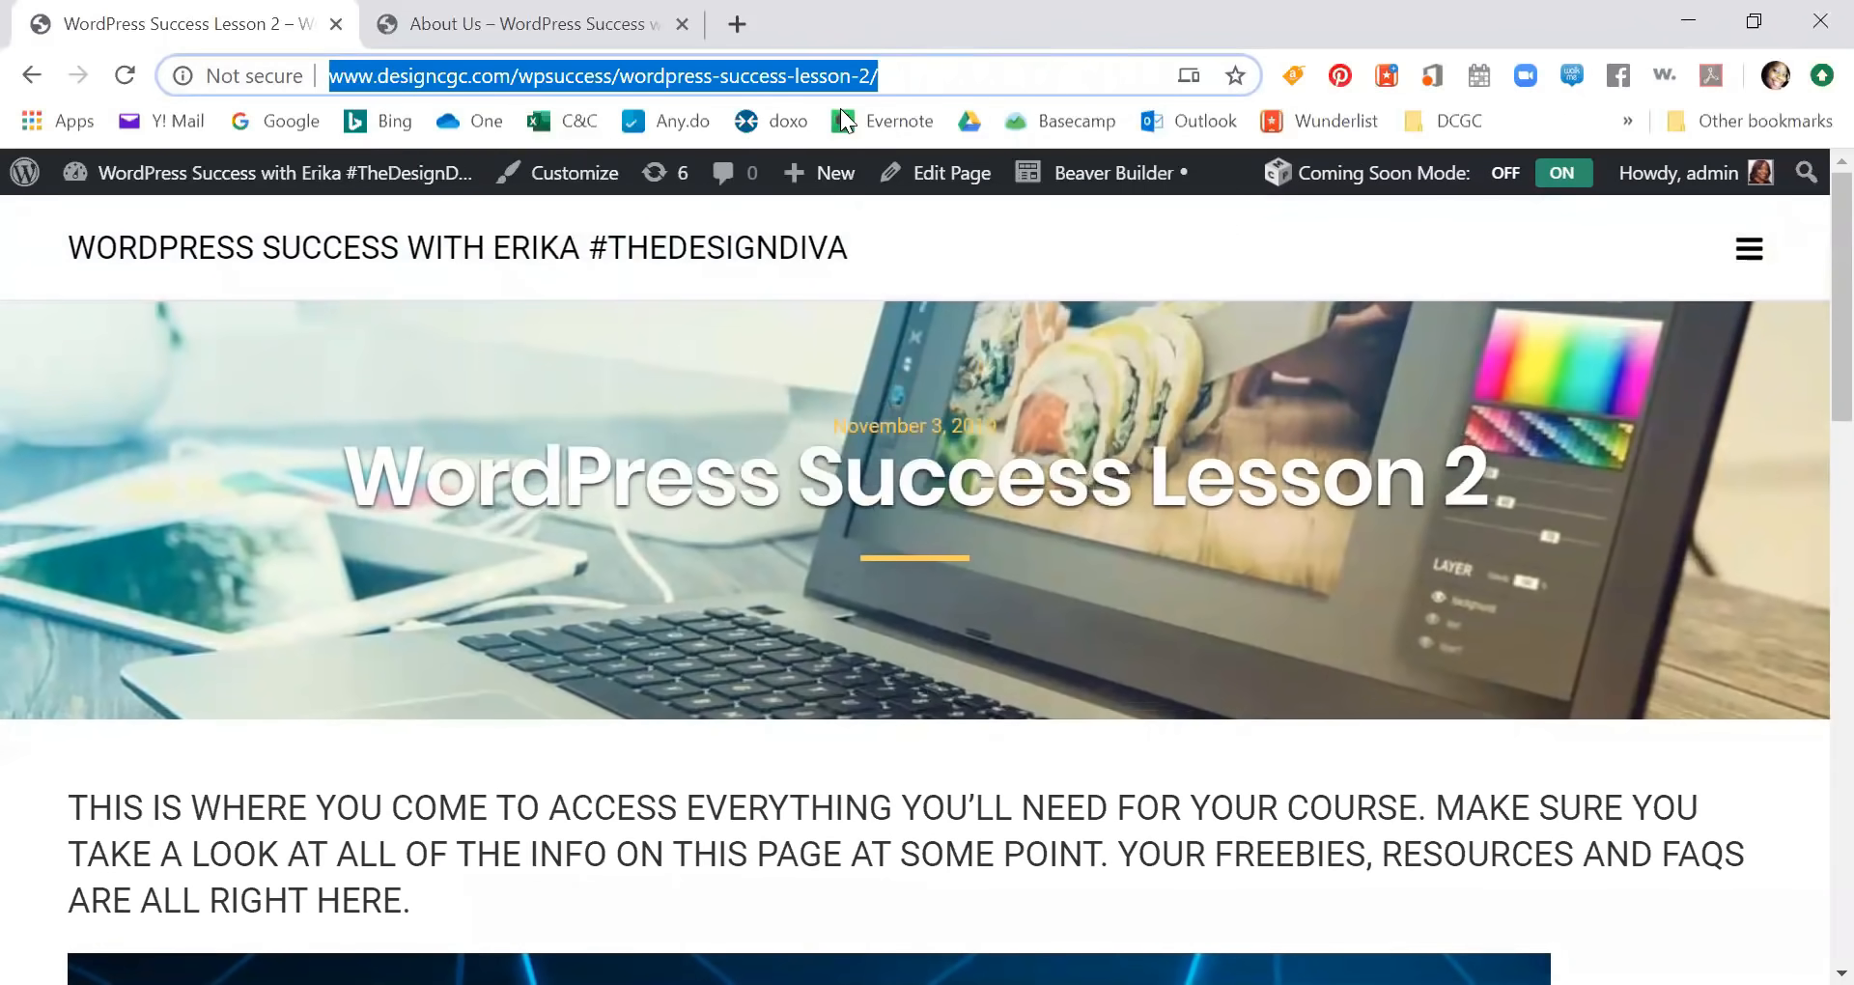
left_click(512, 85)
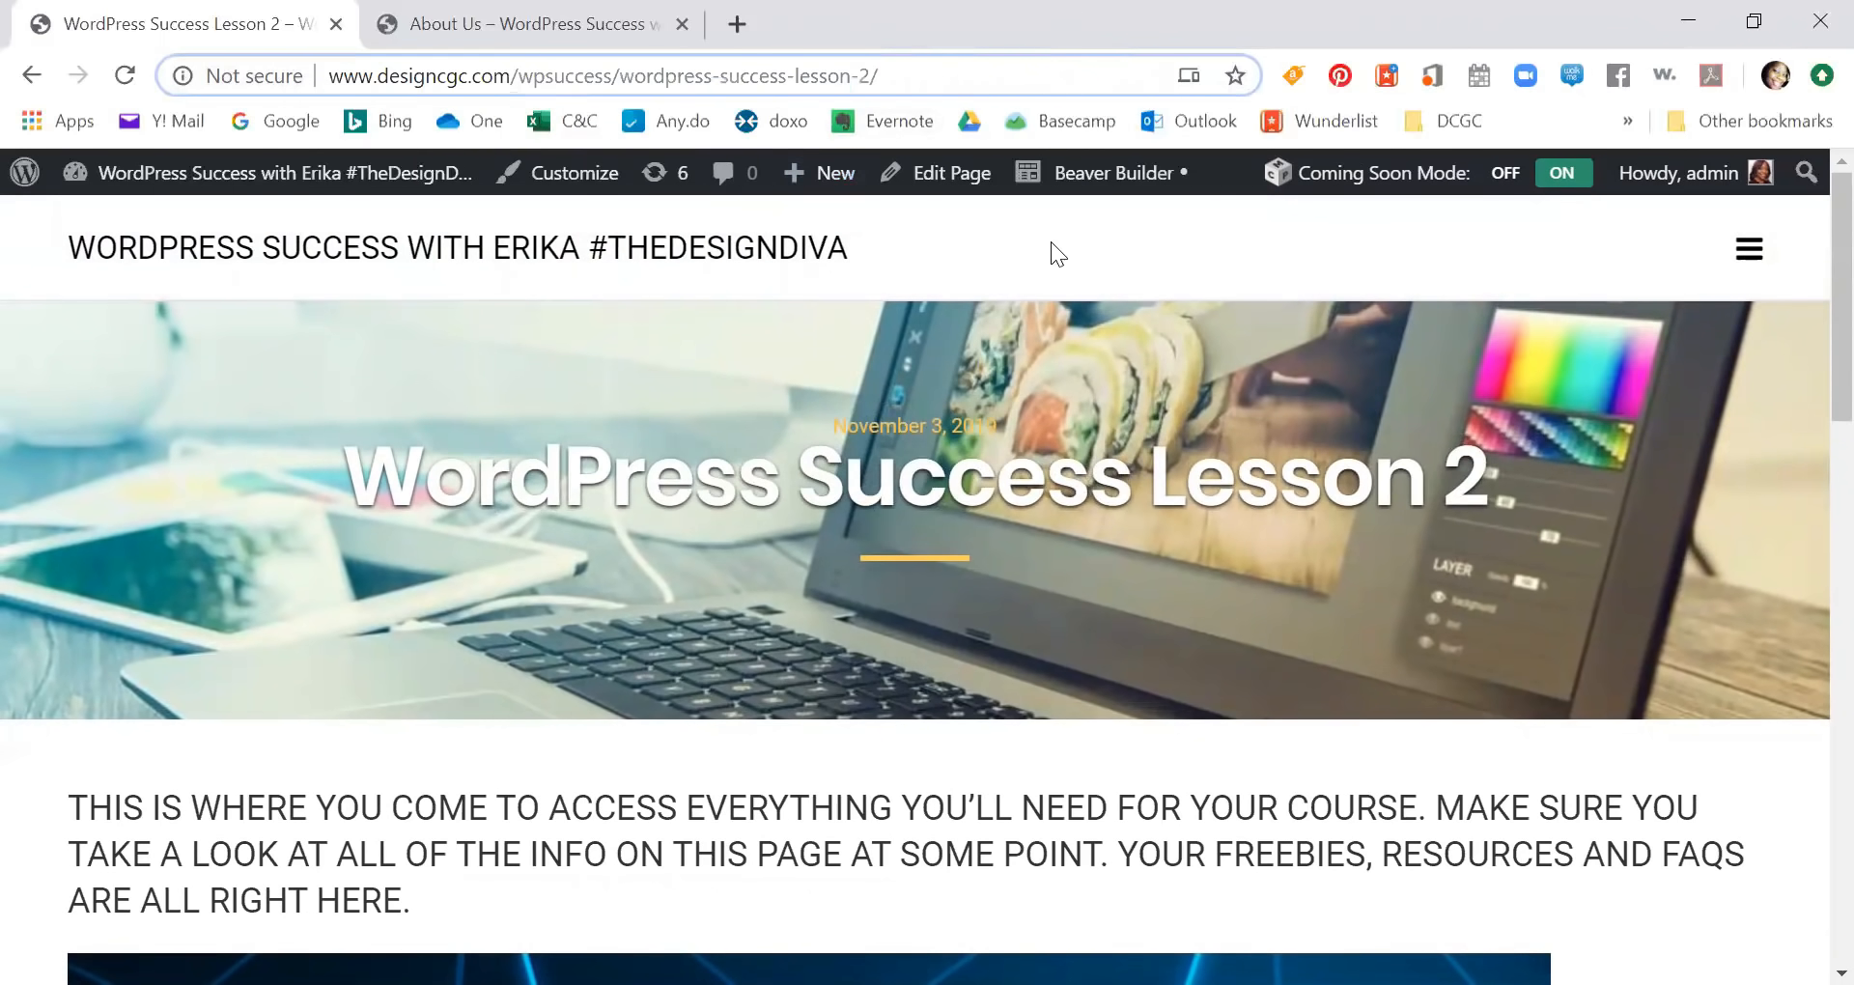
Step: Return to the site's dashboard and open the list of all posts
mouse_move(194, 179)
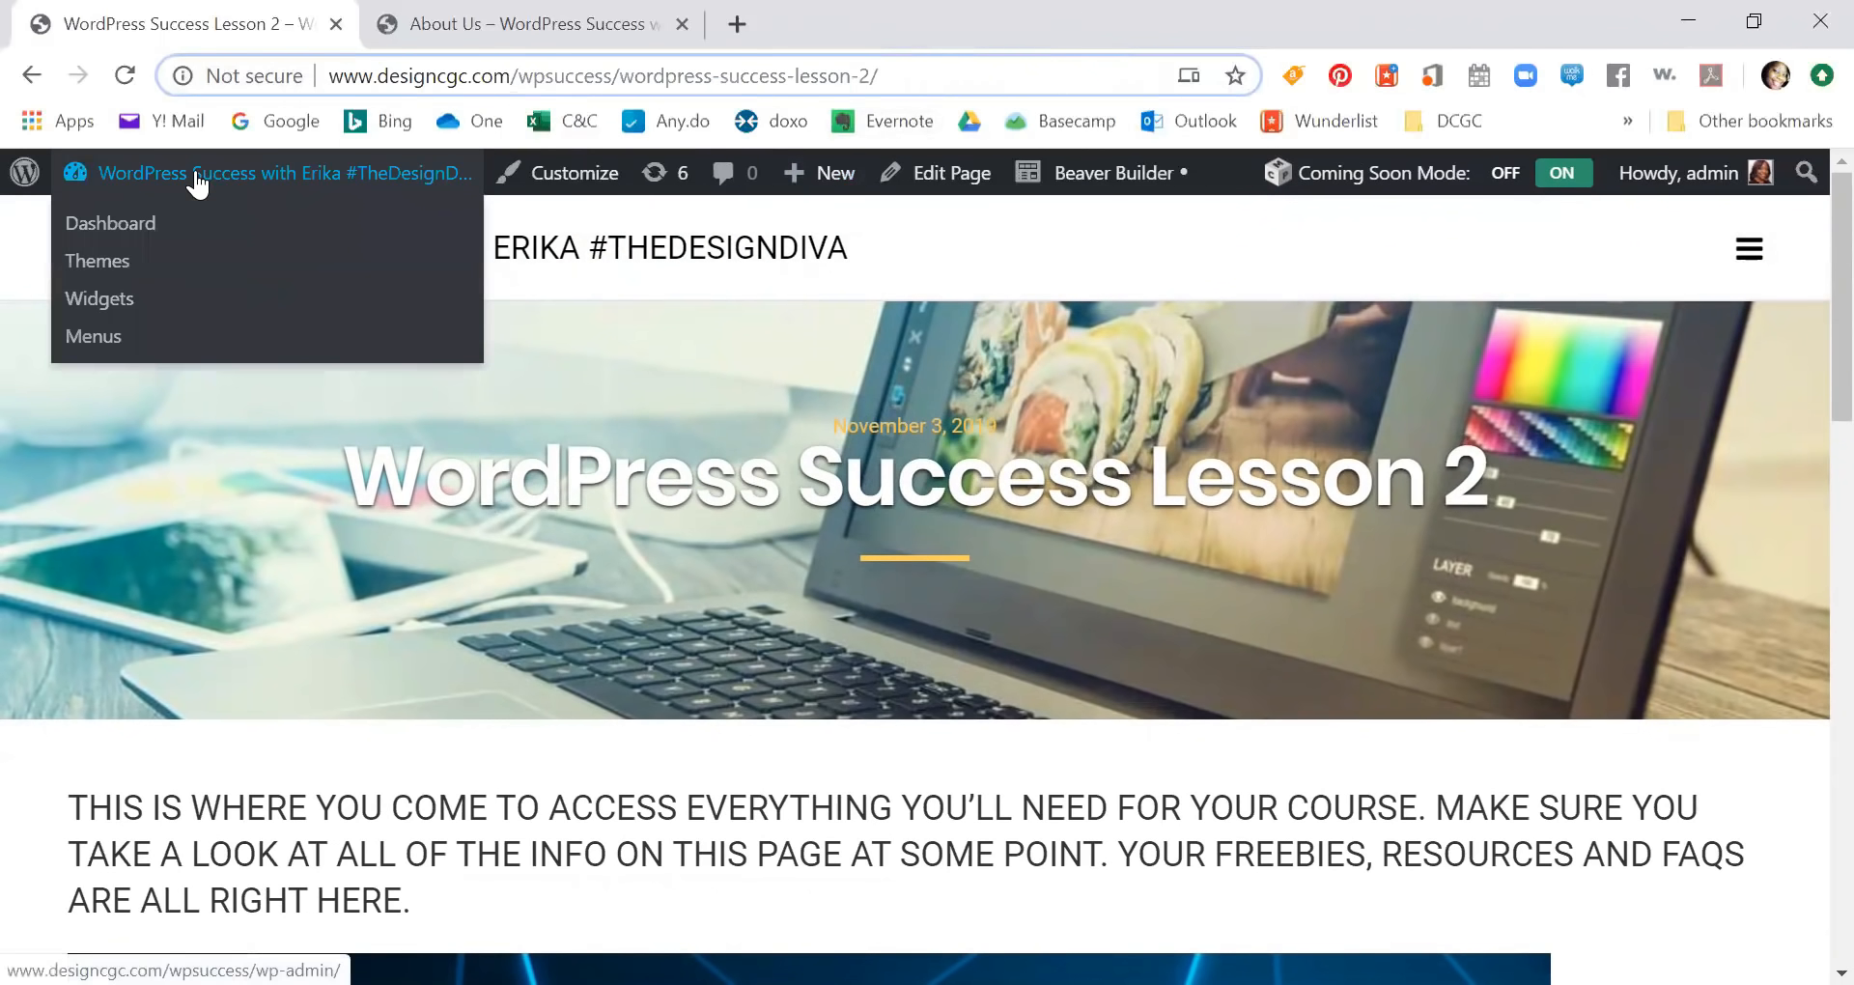
left_click(131, 226)
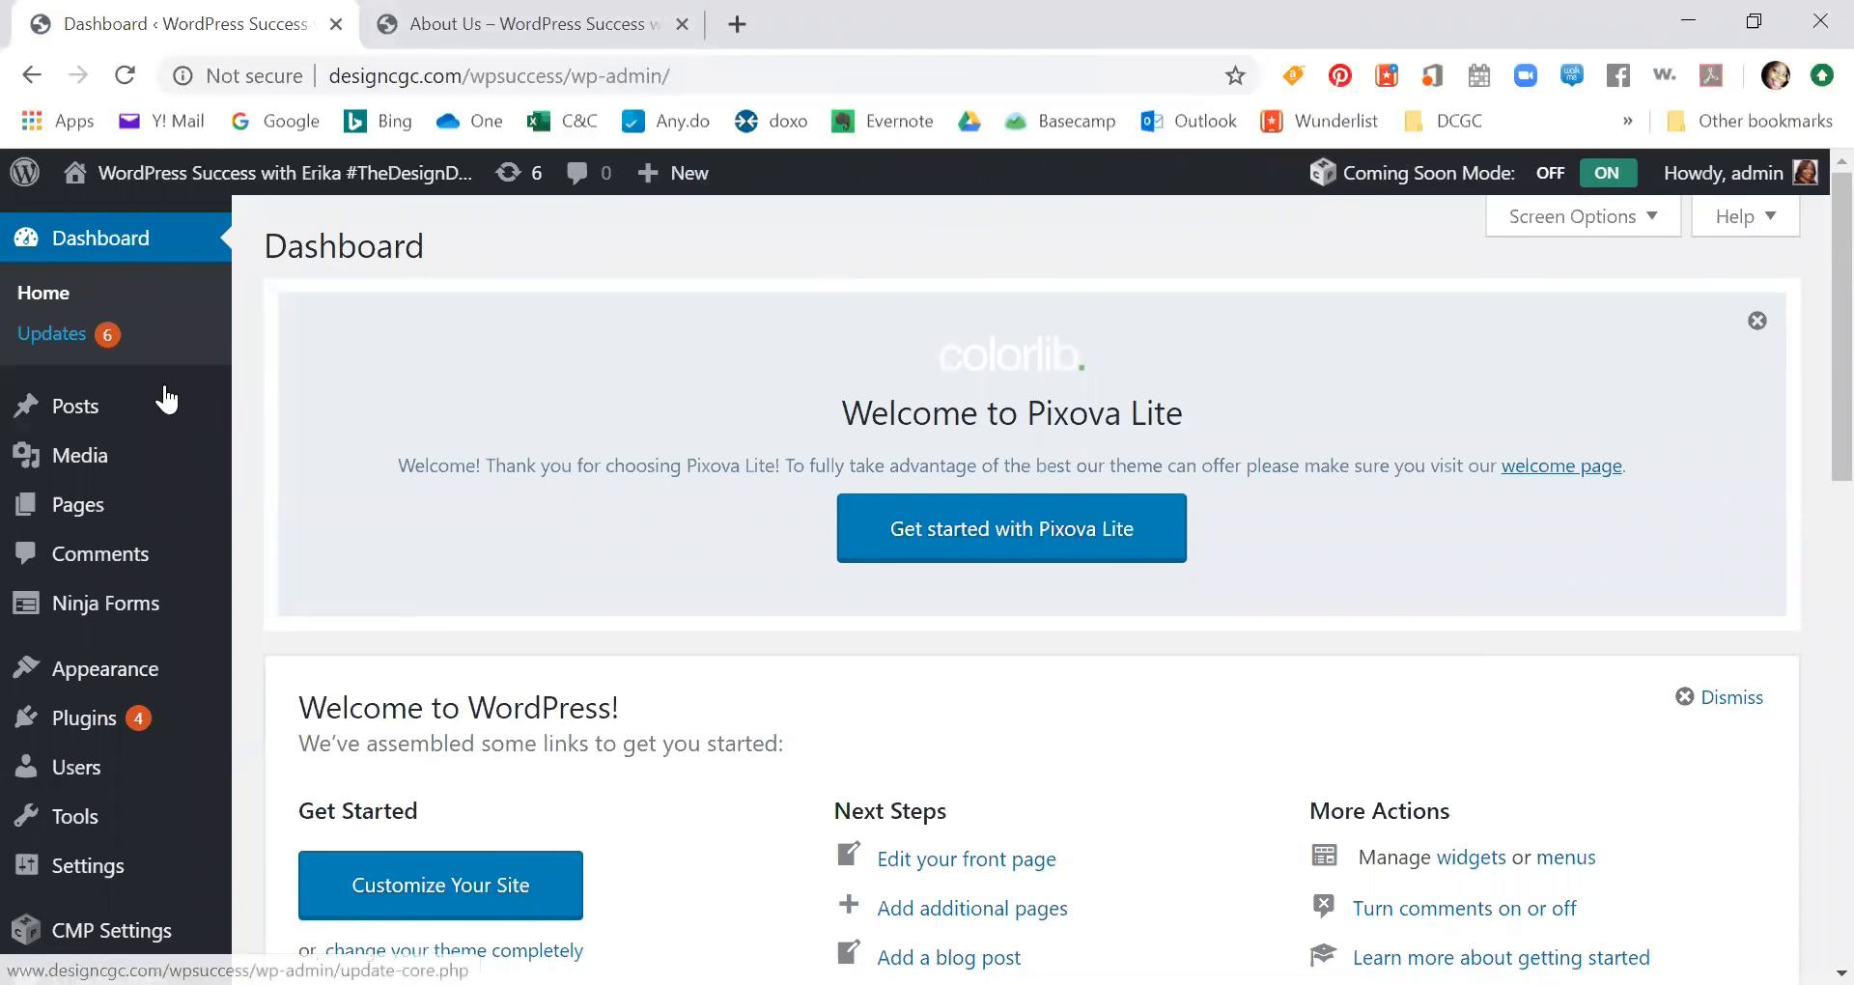
mouse_move(119, 415)
left_click(98, 417)
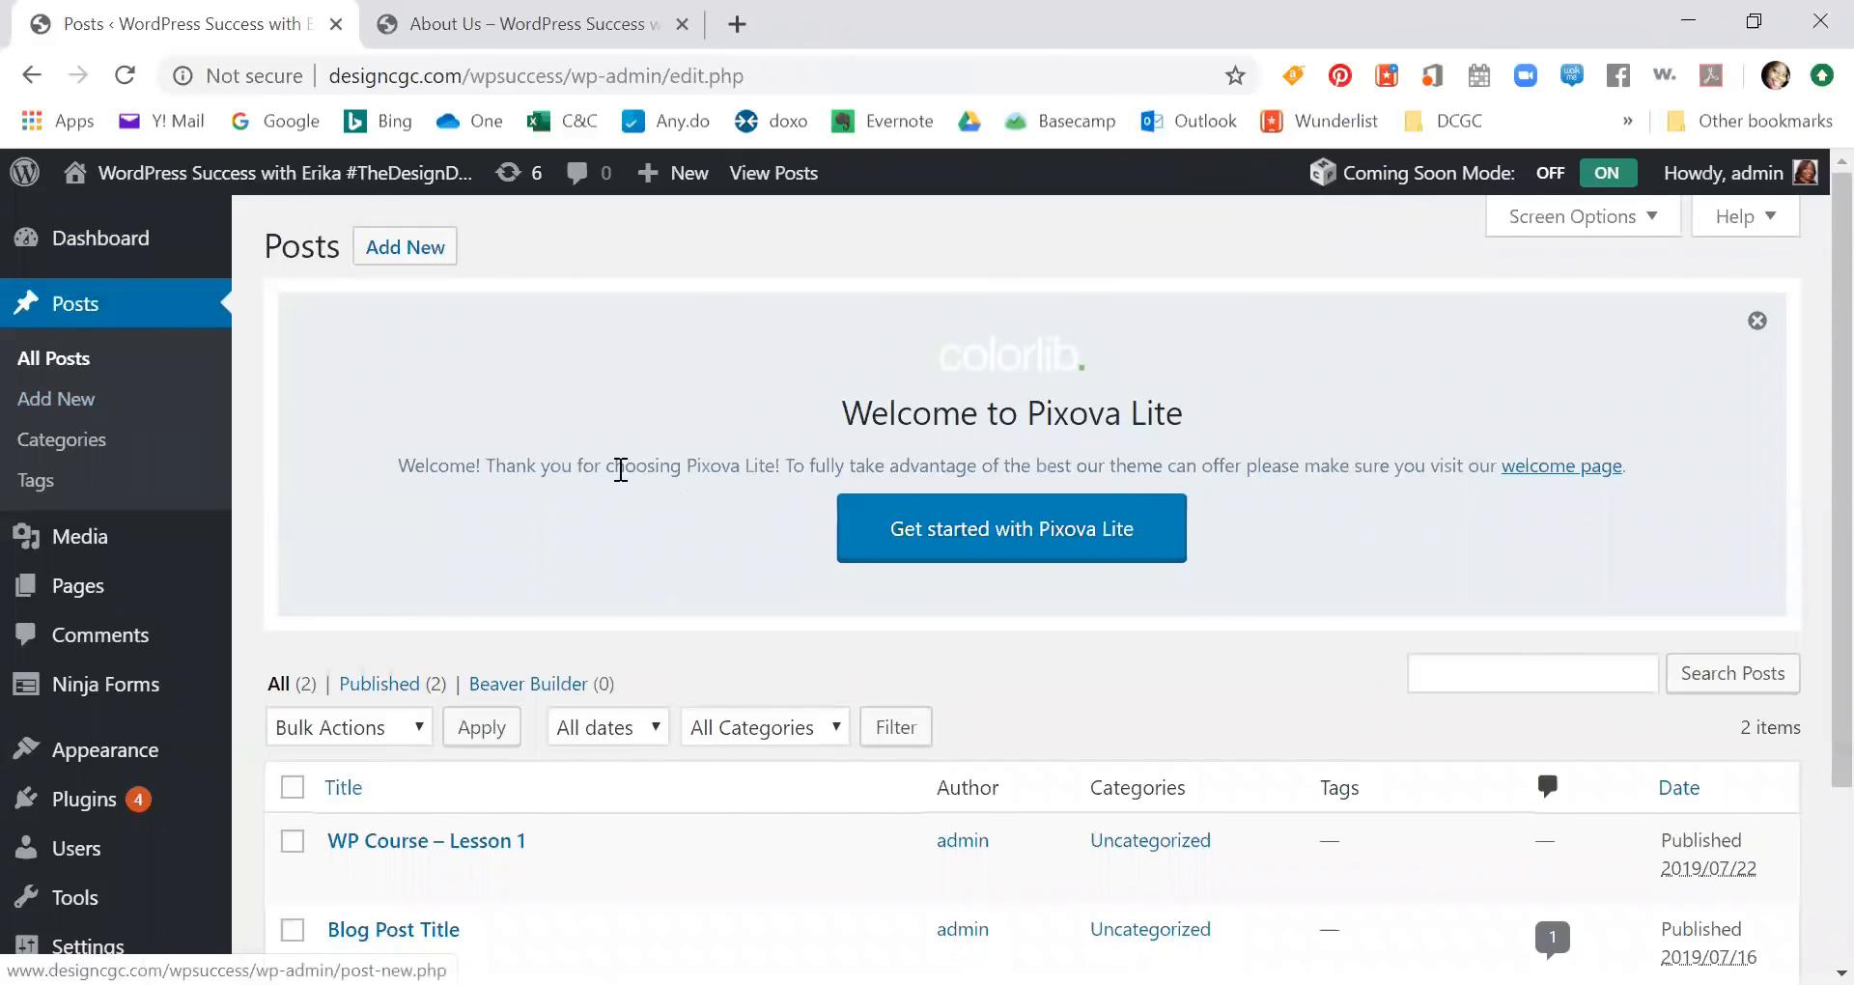
Step: Open the live view of the "WP Course – Lesson 1" post in a new browser tab and switch to it
scroll(903, 536, "down", 3)
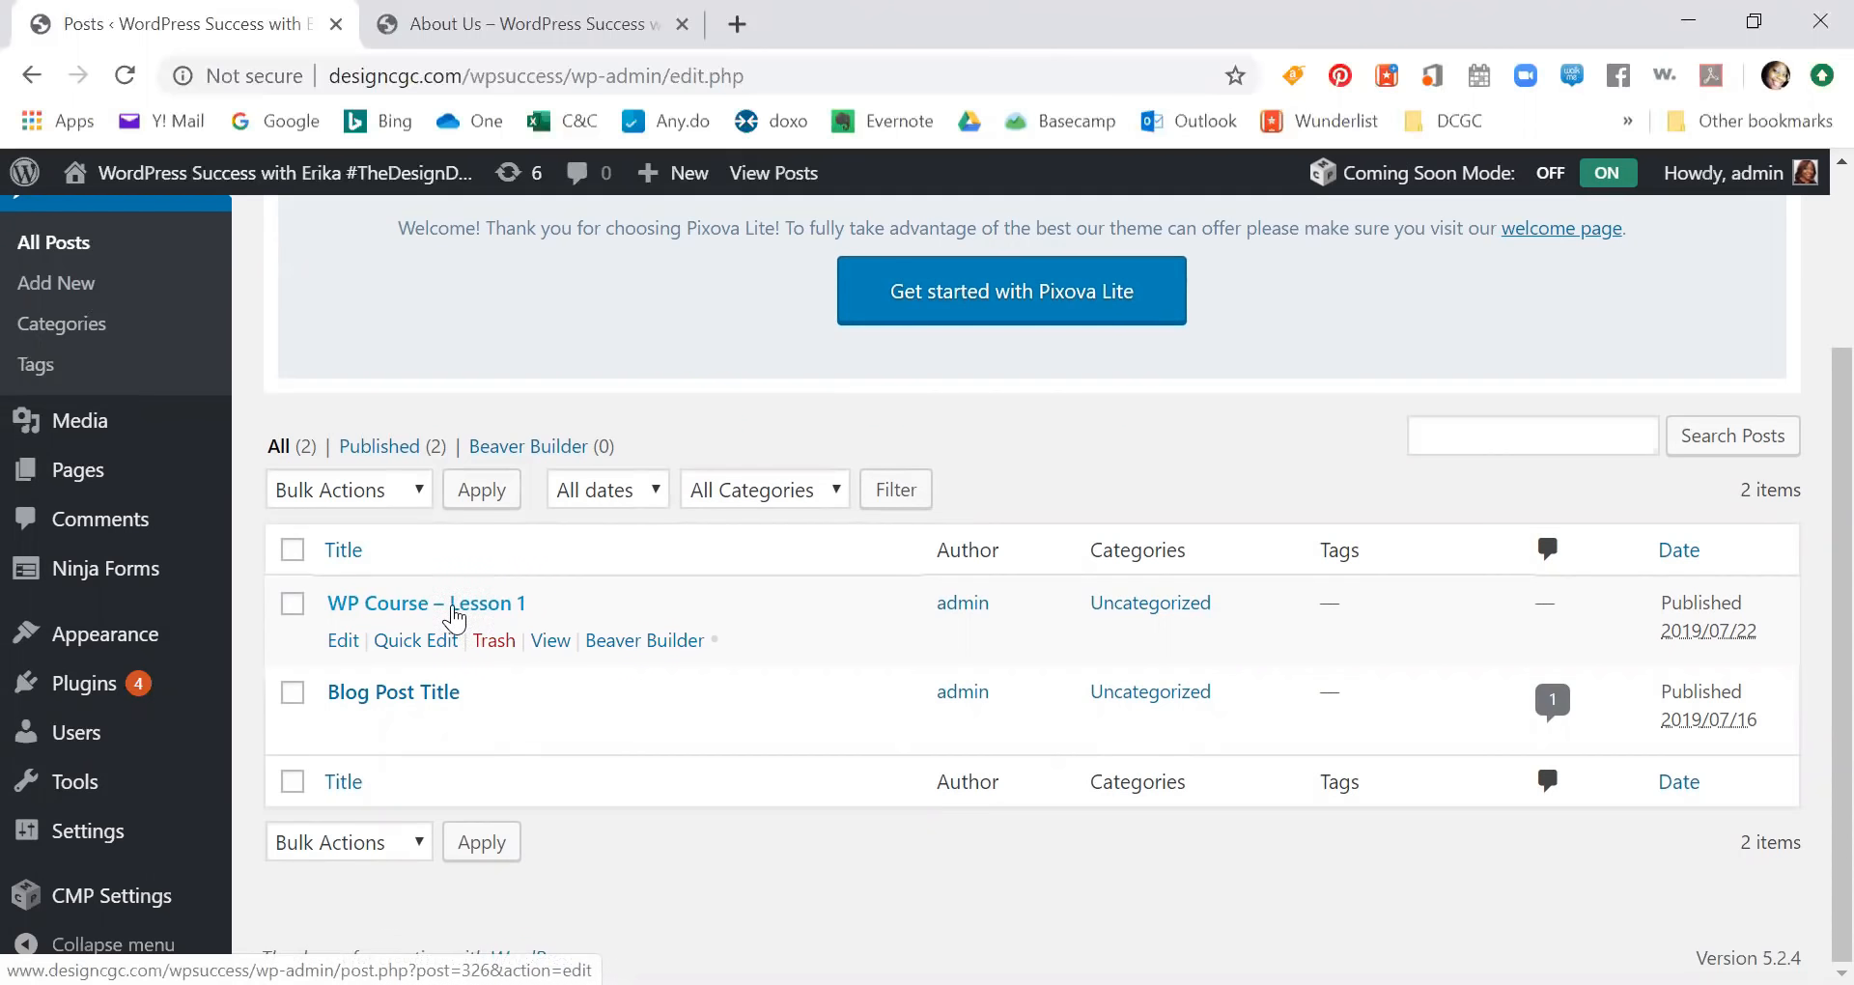
right_click(551, 643)
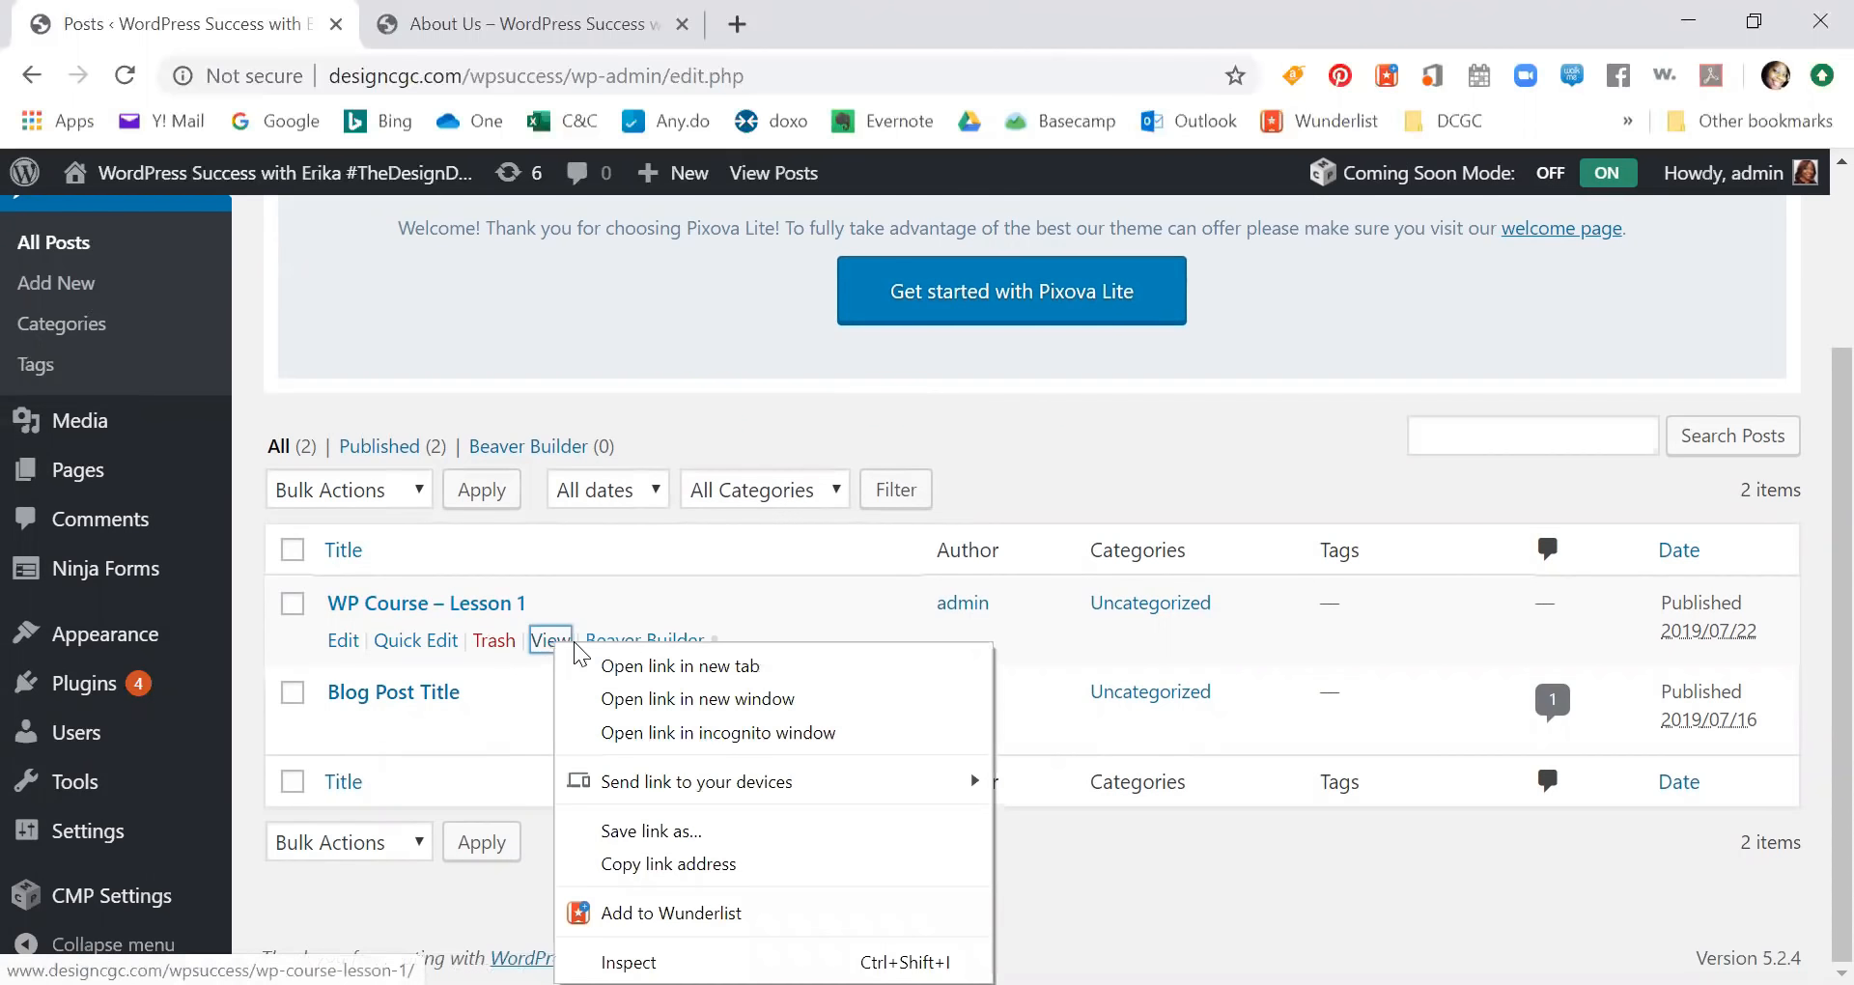
left_click(665, 676)
left_click(552, 31)
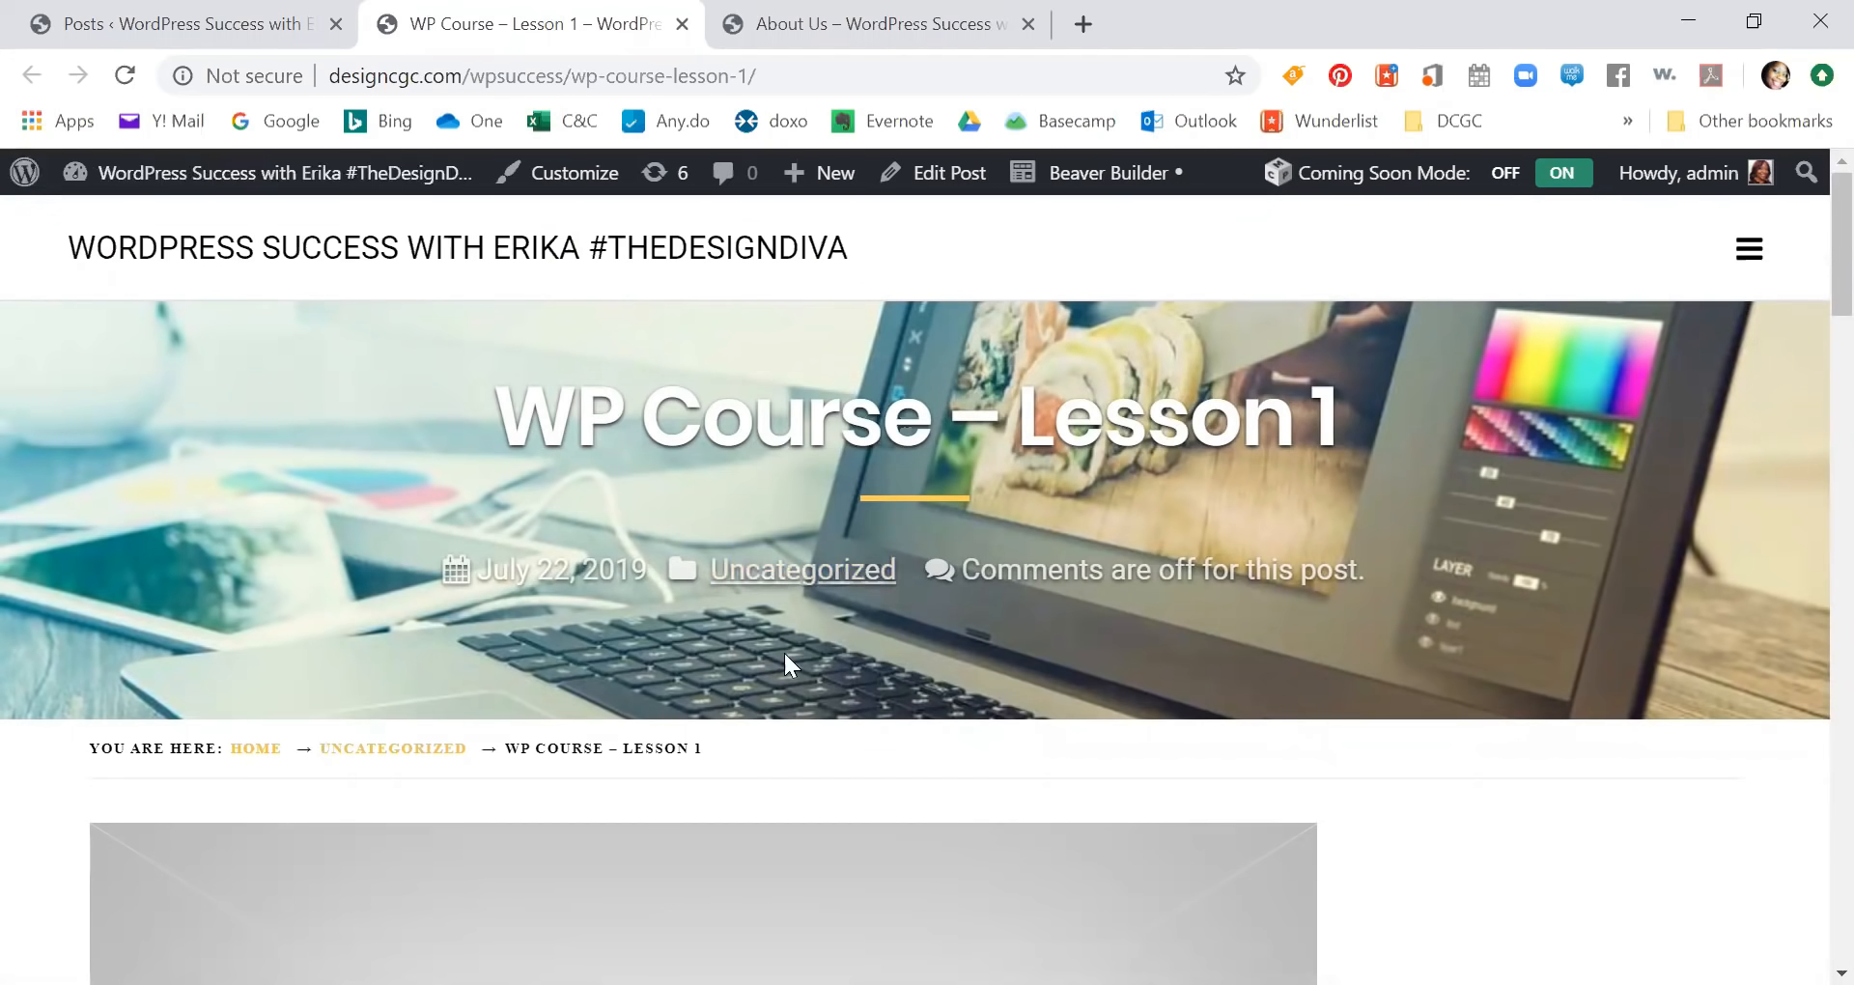
Step: Examine the layout of the Lesson 1 post, including its header, featured image area, post details and content images
scroll(156, 549, "down", 8)
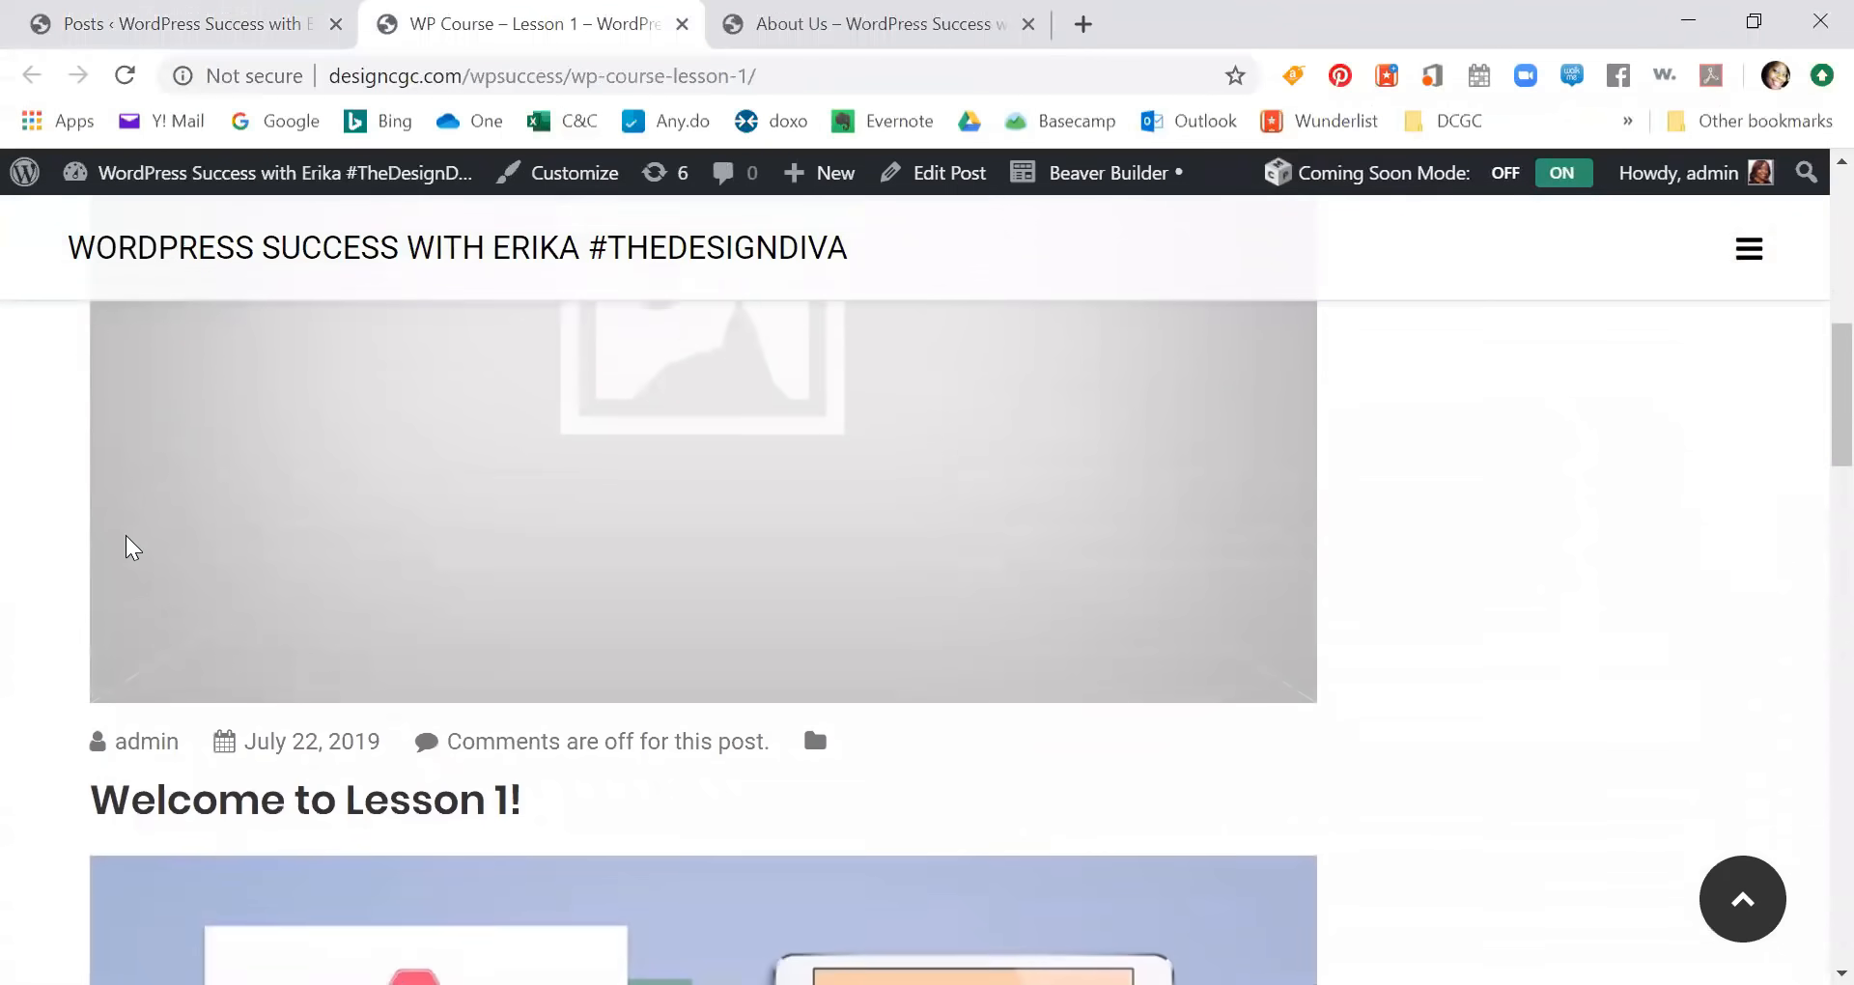
scroll(93, 517, "down", 2)
scroll(82, 516, "down", 7)
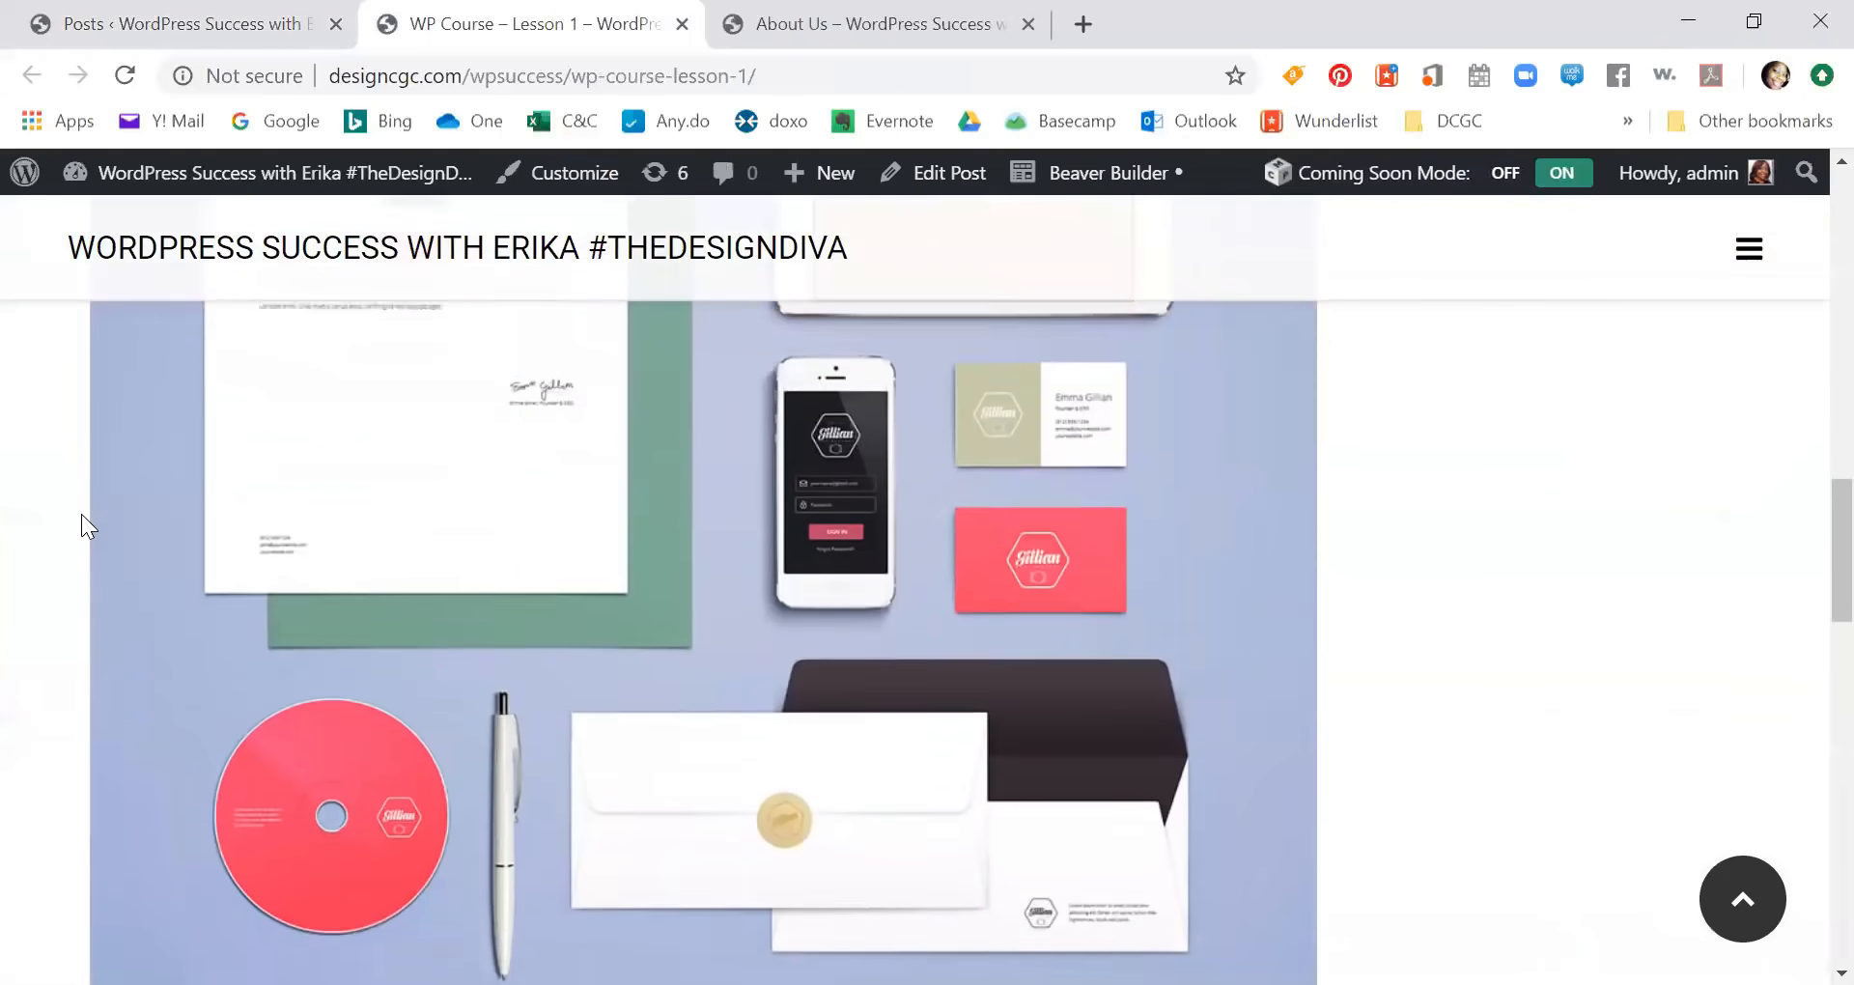
scroll(81, 513, "down", 12)
scroll(82, 512, "down", 3)
scroll(73, 510, "up", 12)
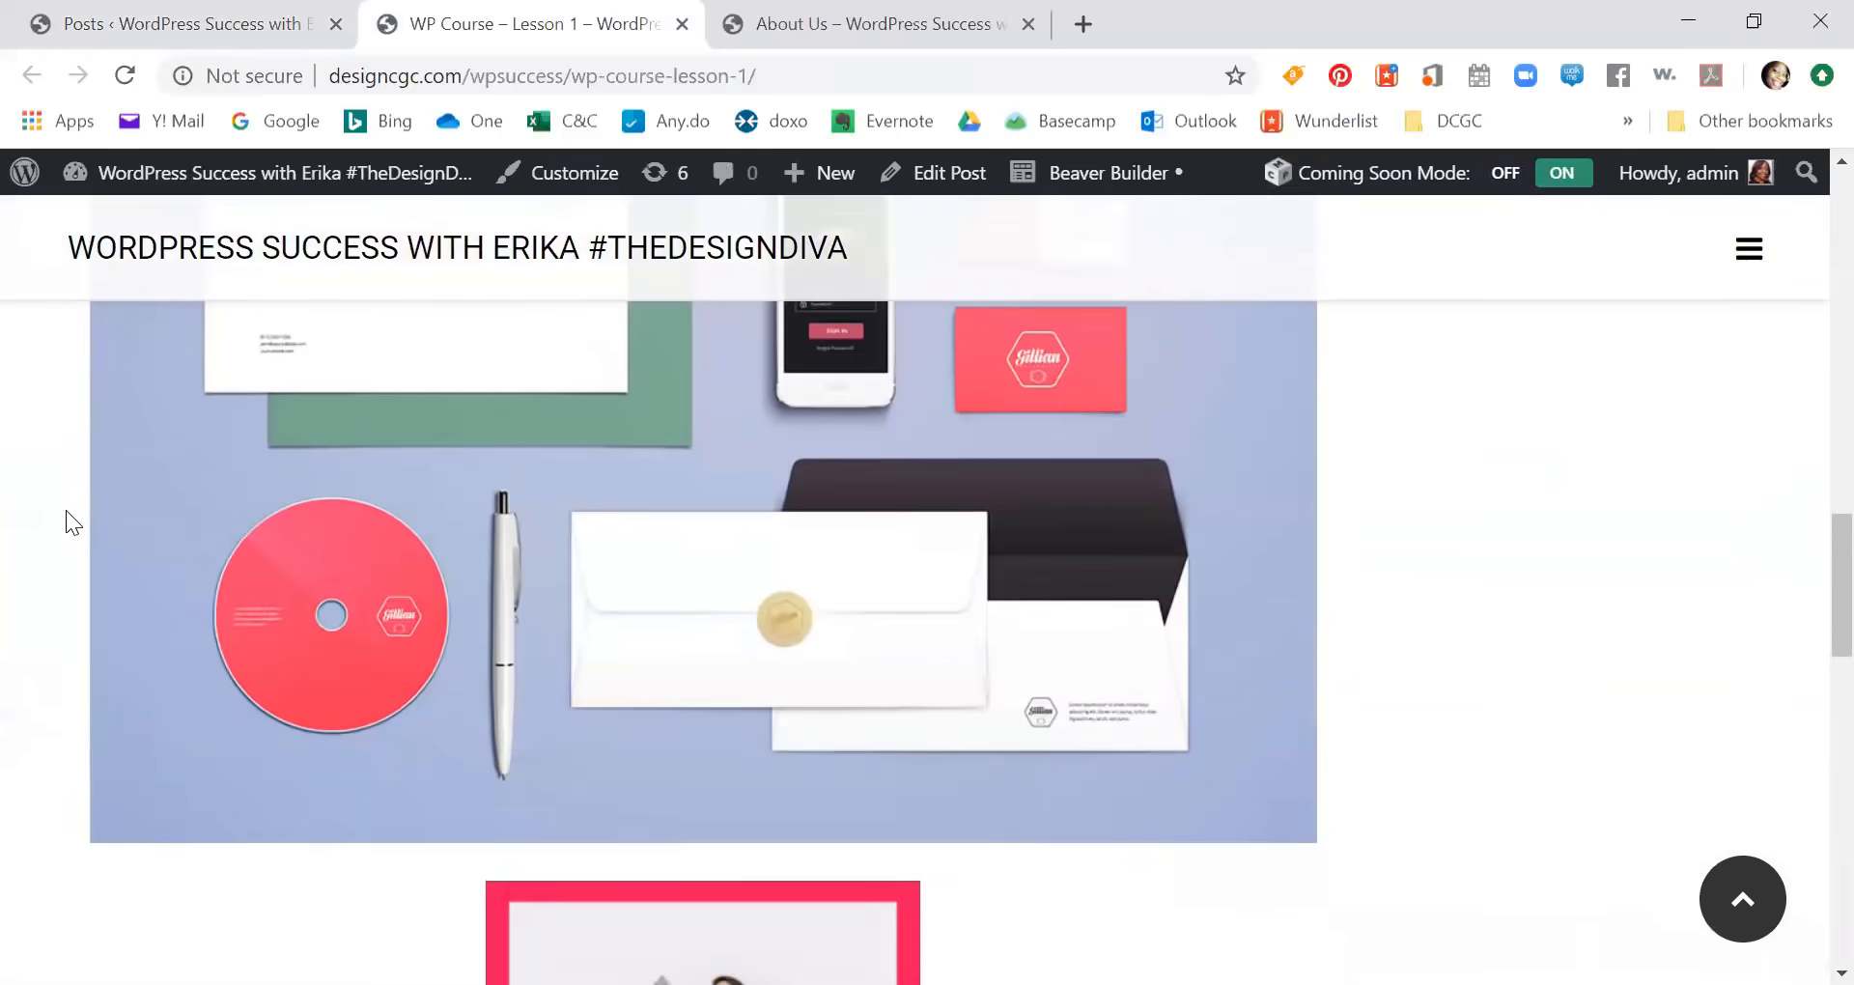
scroll(58, 512, "up", 10)
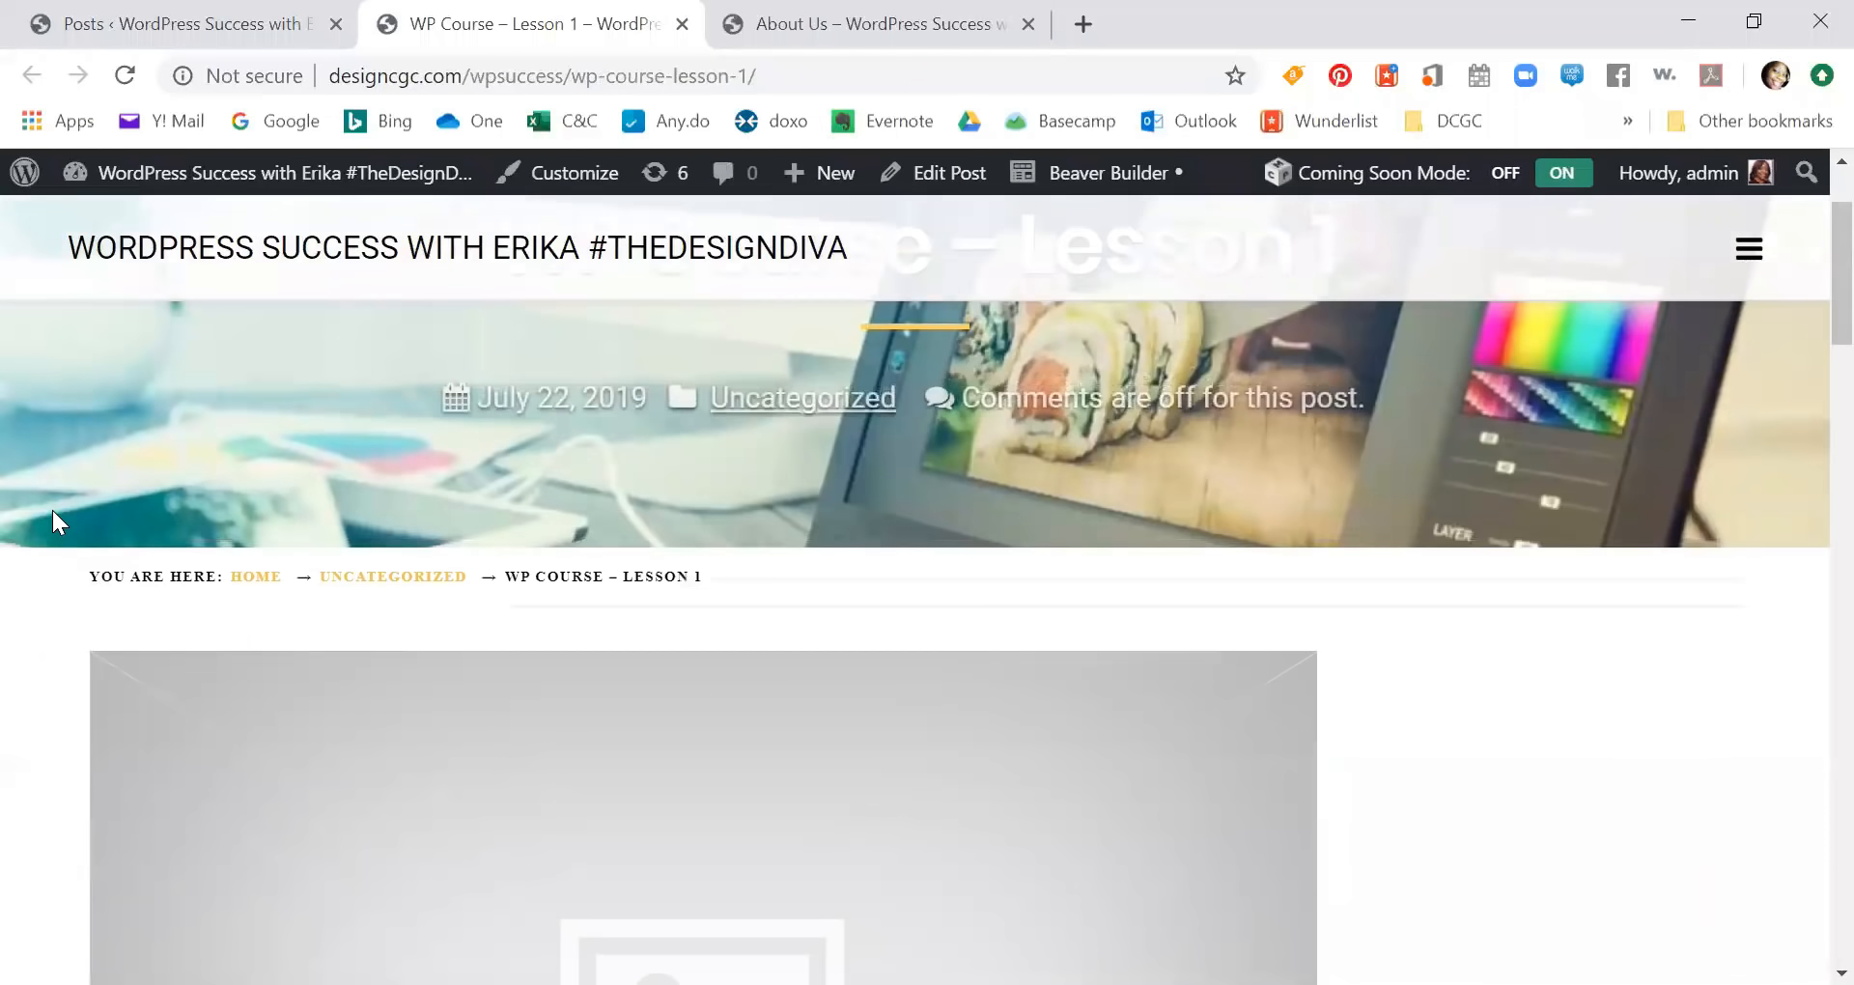
scroll(52, 510, "down", 10)
scroll(42, 507, "down", 4)
scroll(42, 508, "up", 6)
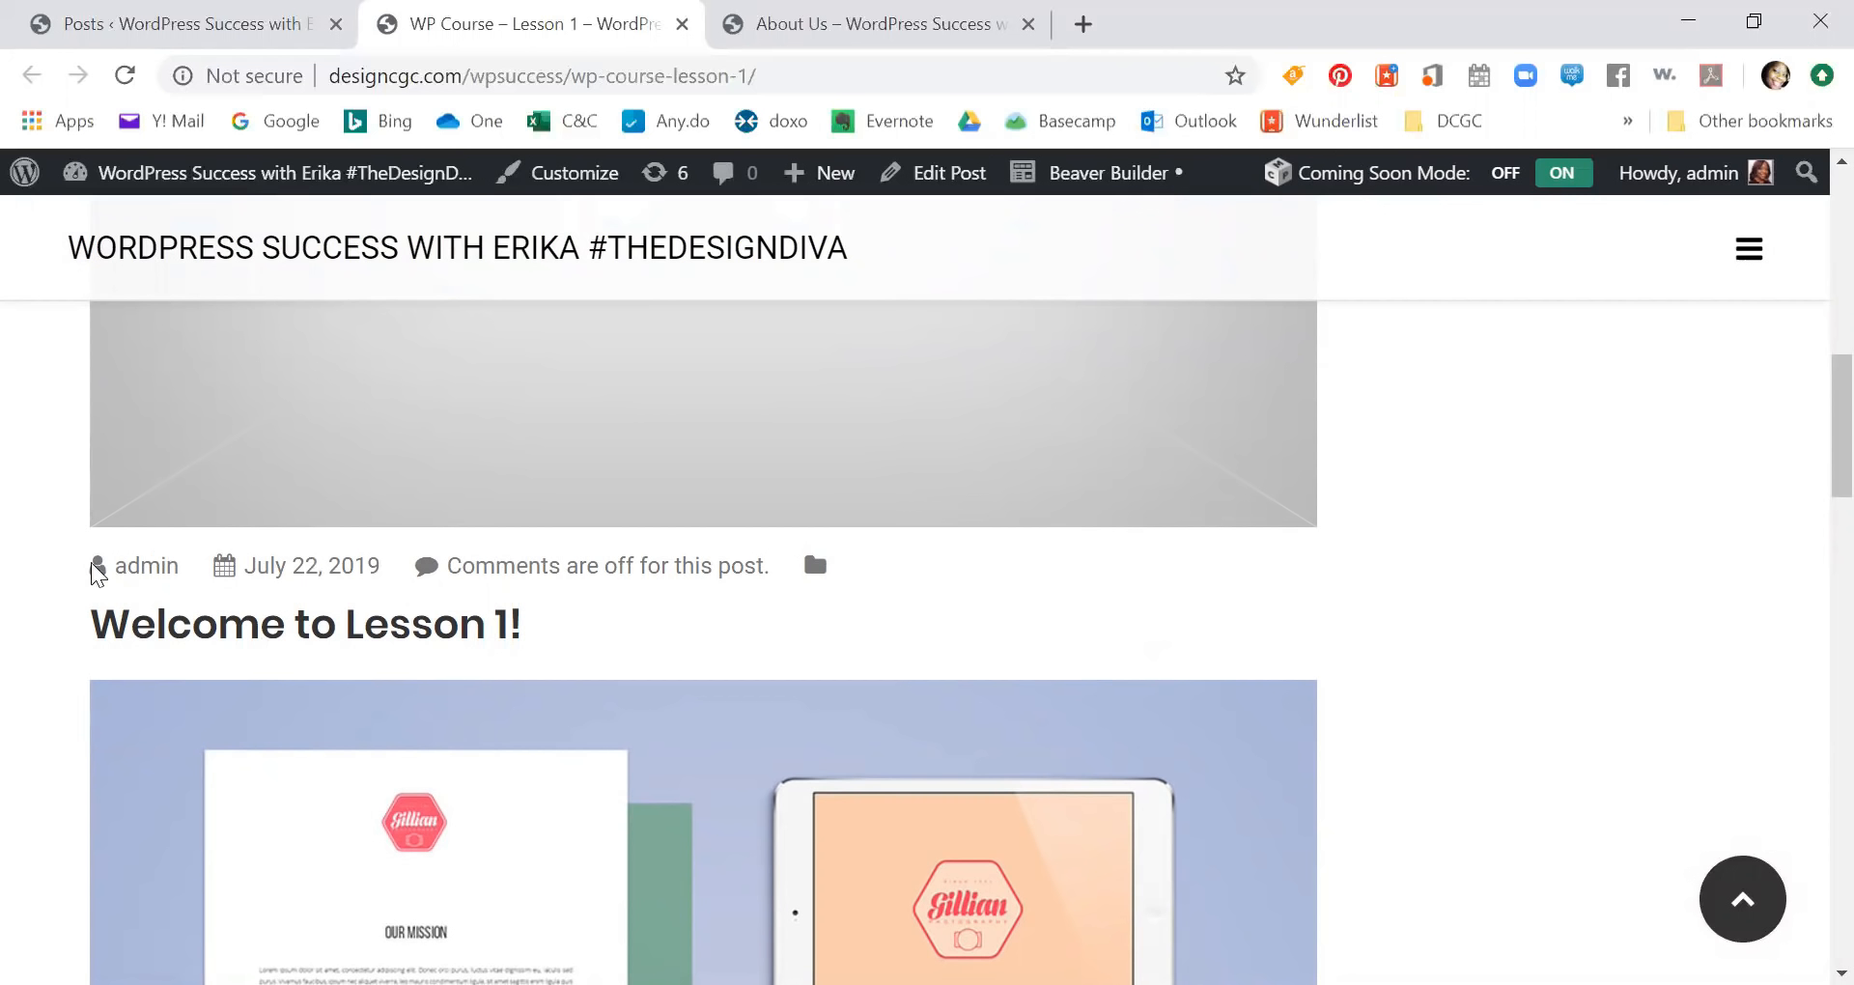
Step: Highlight the author, publication date and comments status above the post's welcome heading to examine each detail
left_click_drag(187, 578, 104, 583)
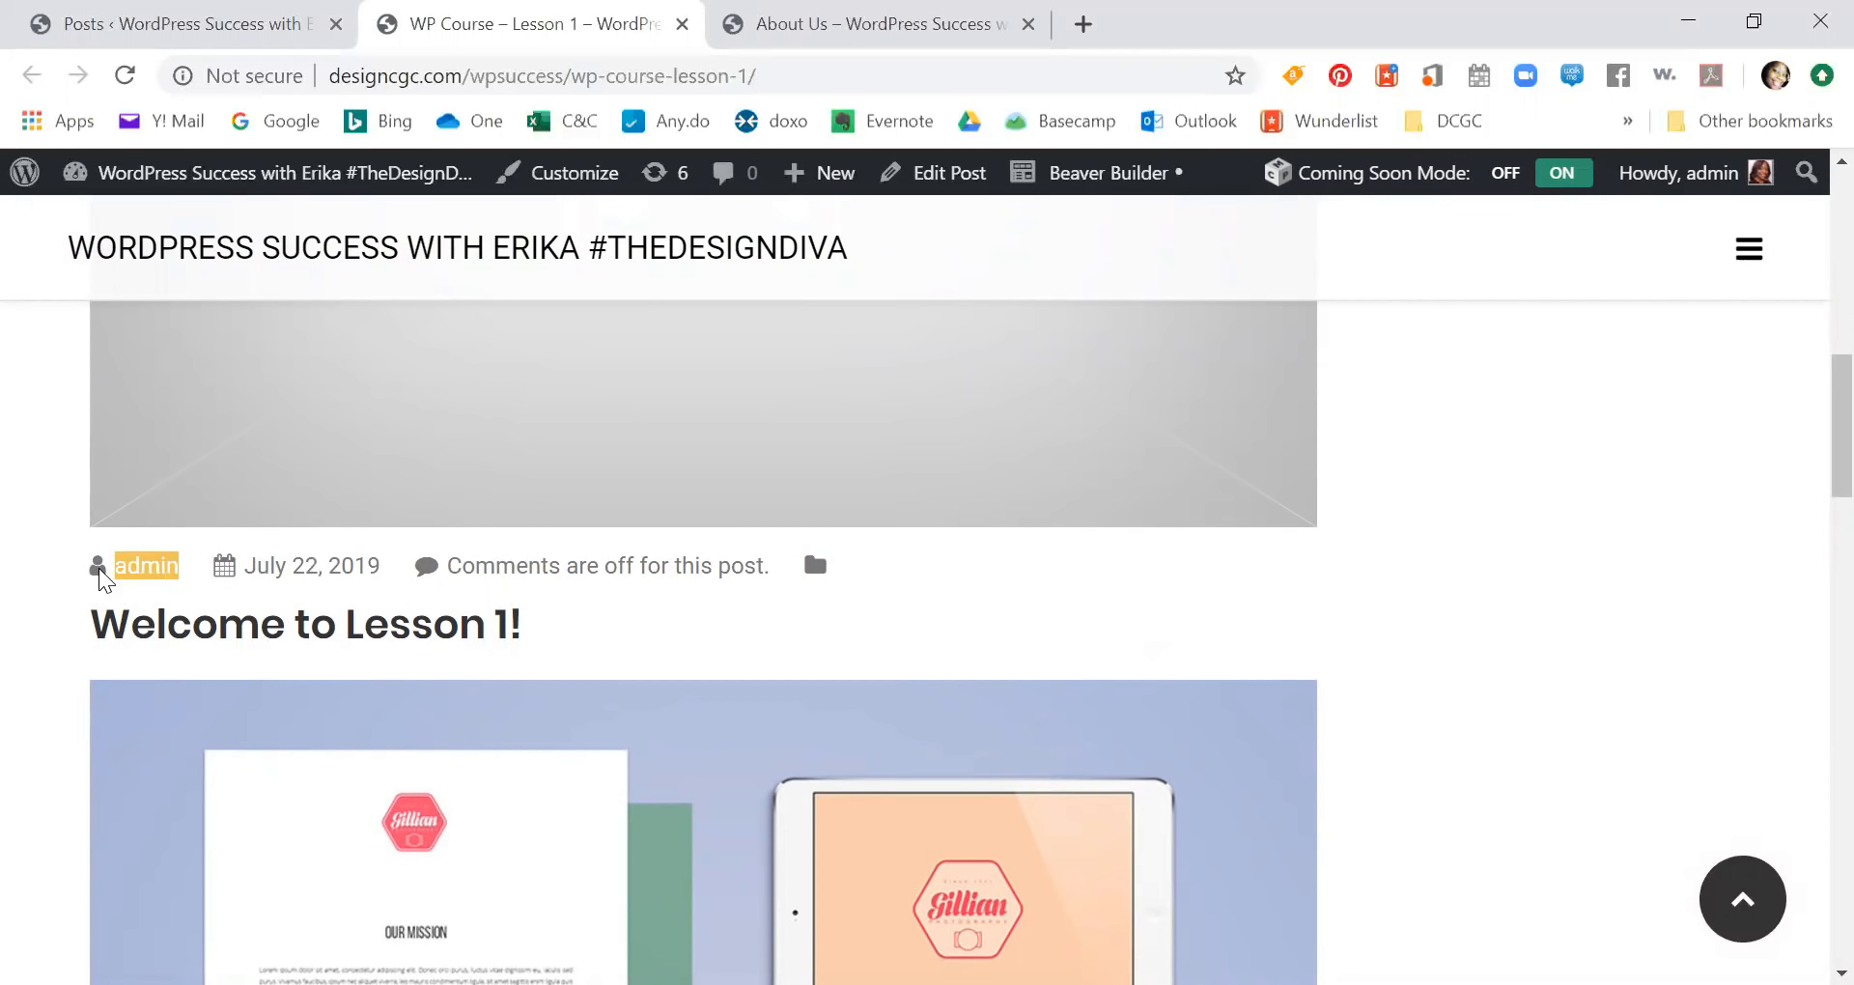
left_click_drag(379, 568, 244, 565)
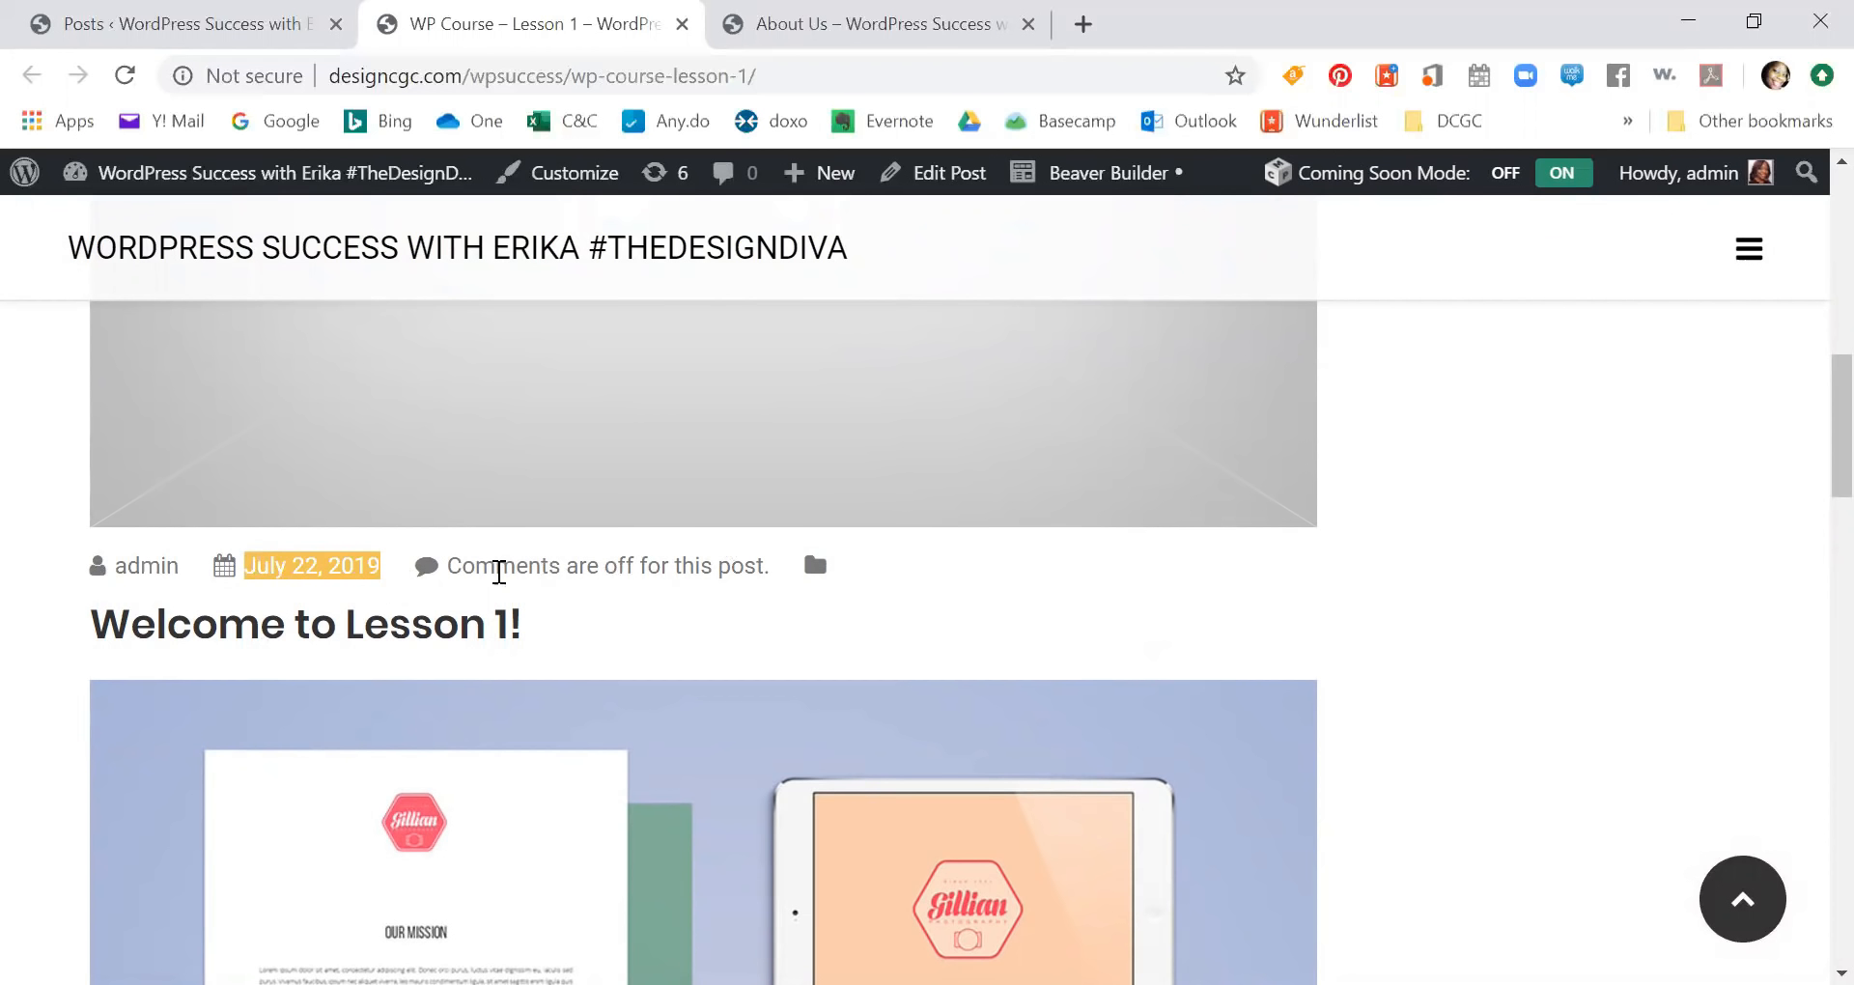
left_click(448, 558)
left_click_drag(693, 557, 765, 566)
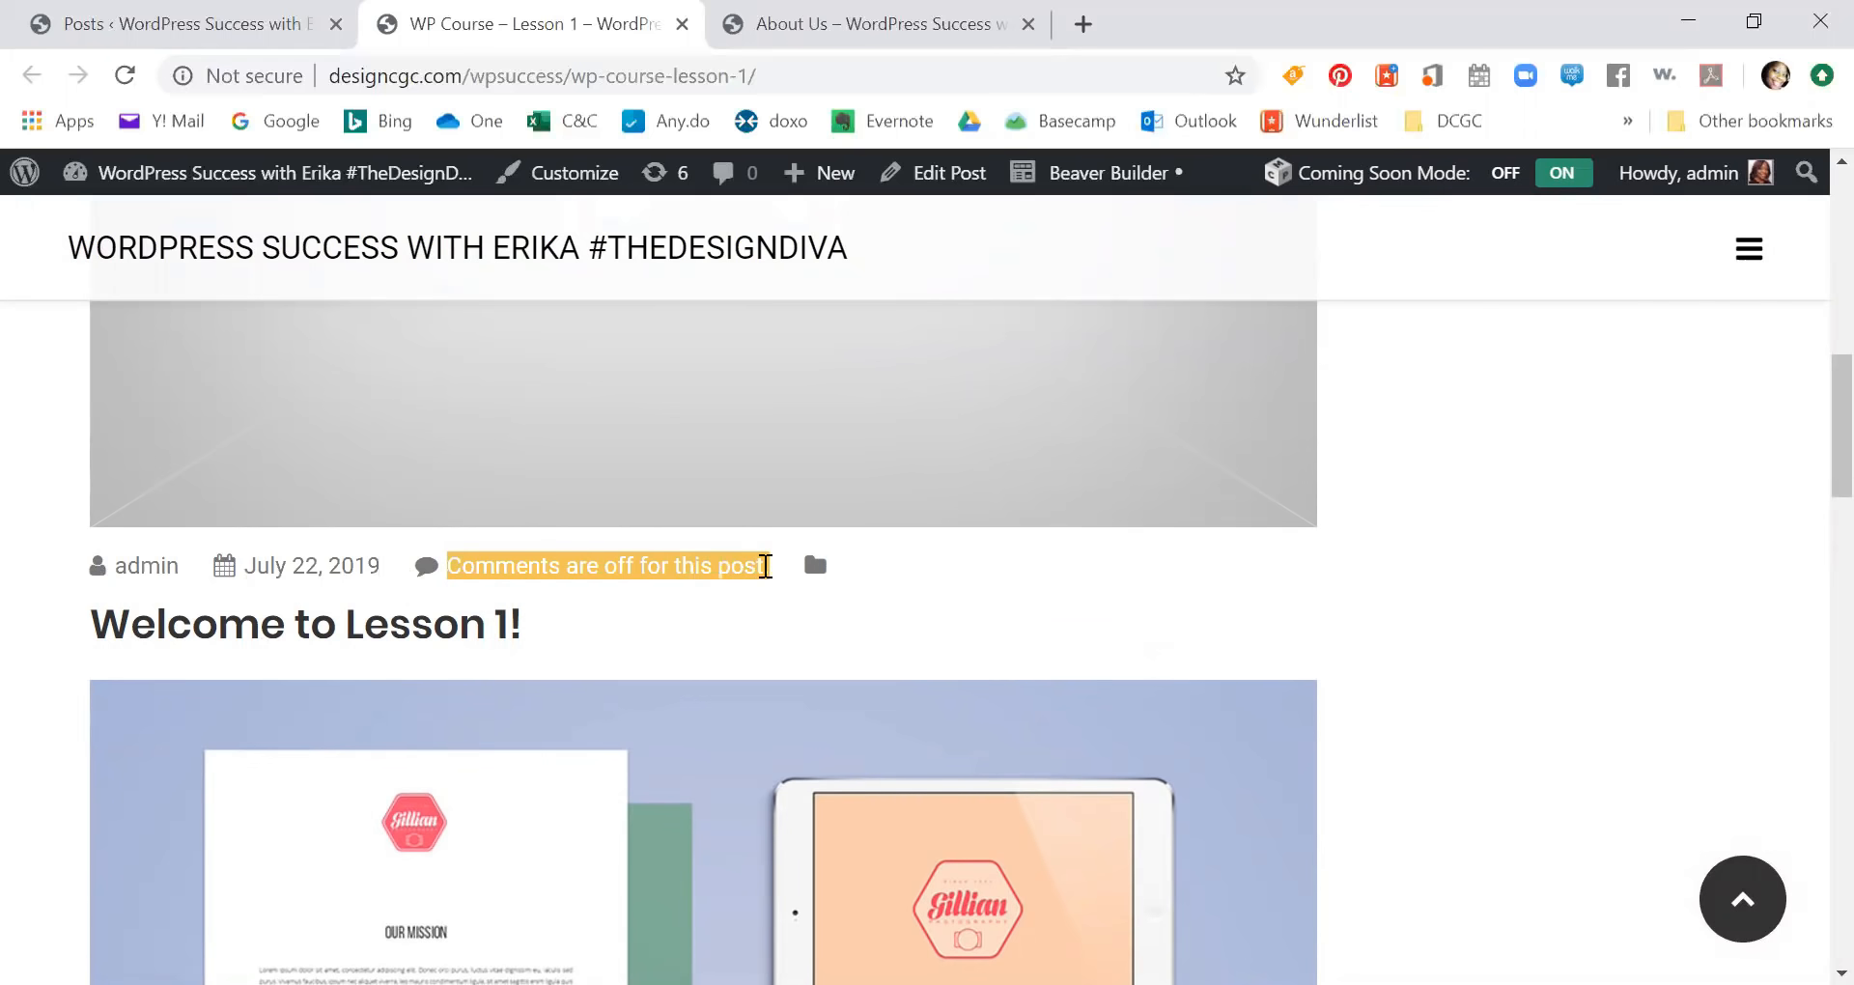
Step: Examine the post's header area and highlight the start of its breadcrumb trail, then clear the selection
scroll(1069, 544, "up", 3)
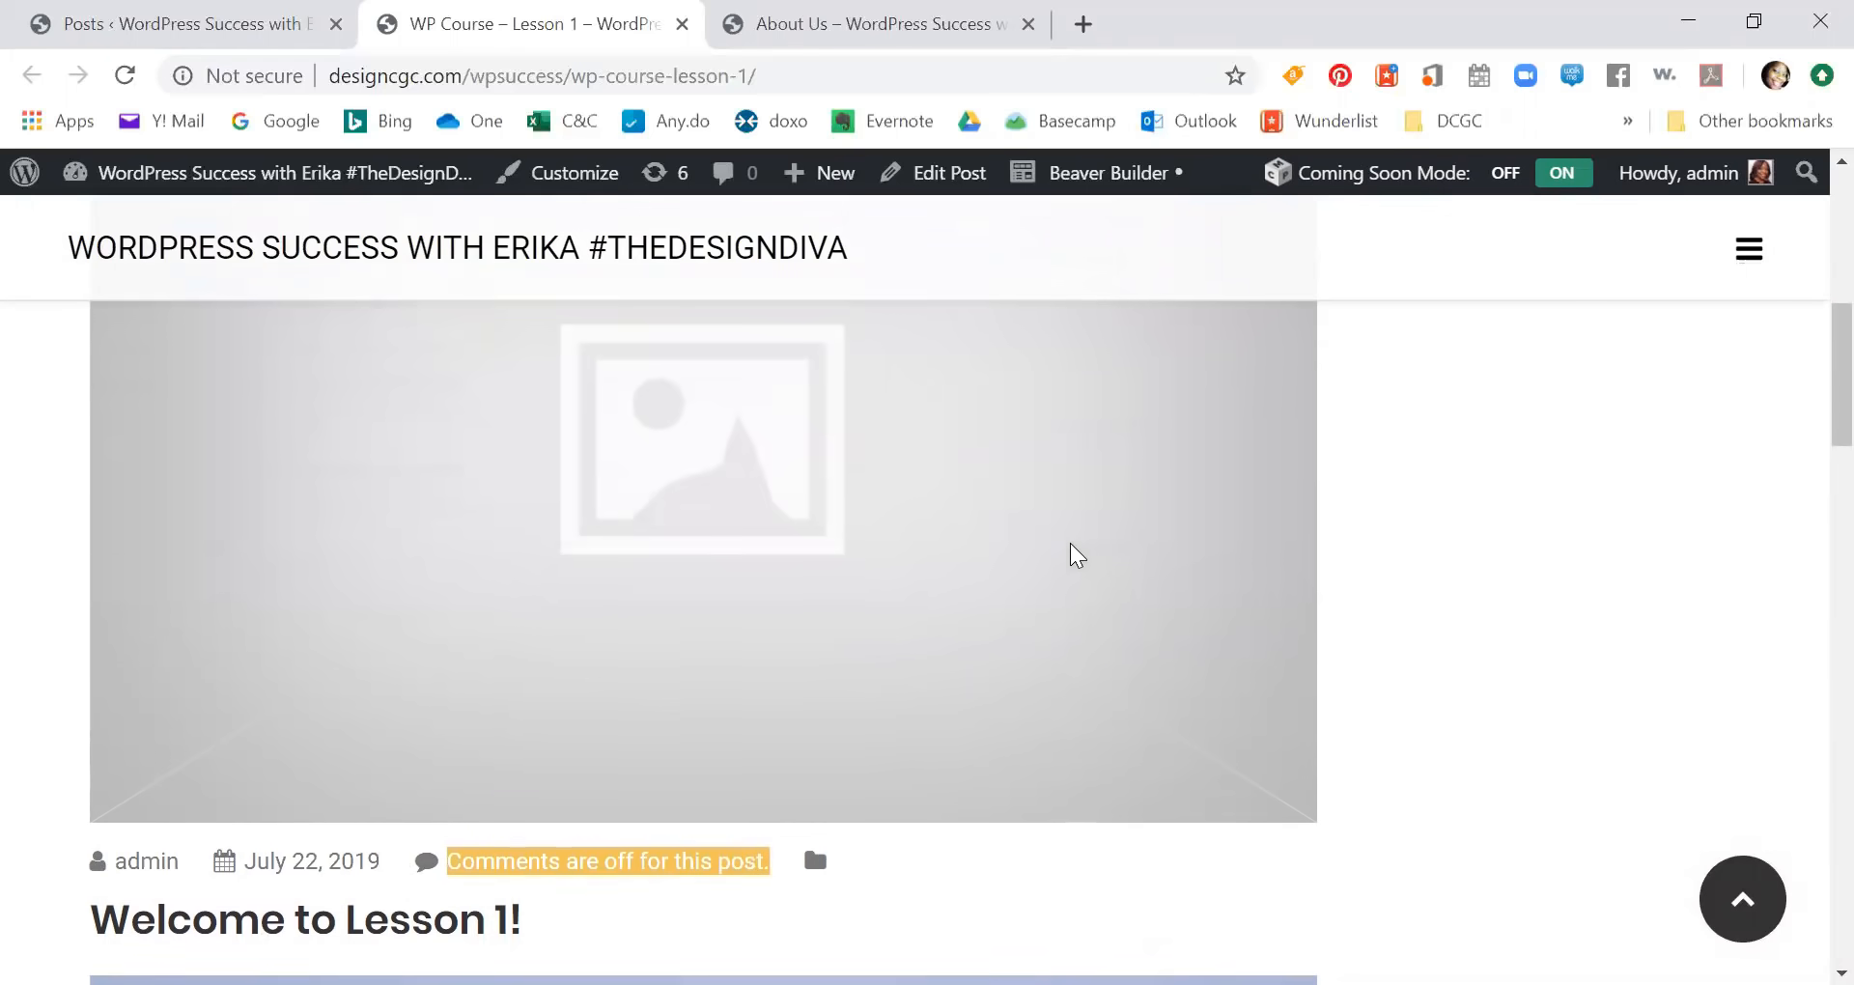
scroll(1070, 542, "up", 5)
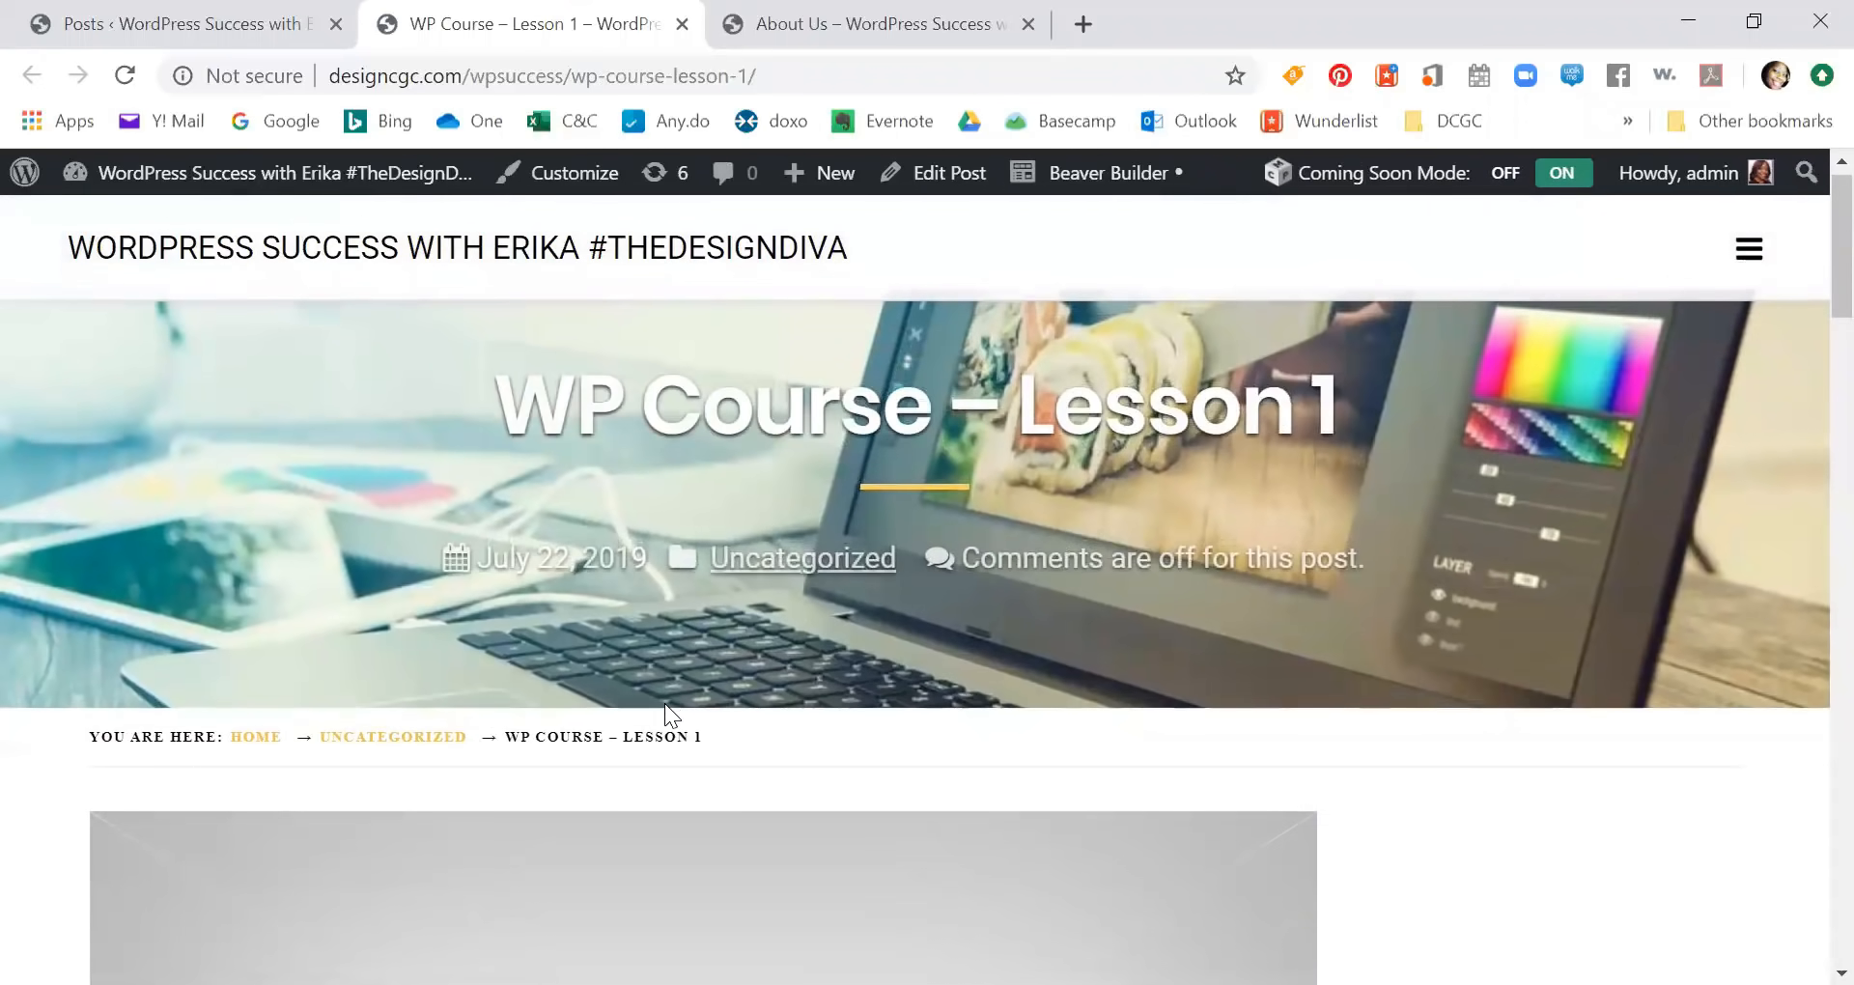
scroll(664, 703, "down", 5)
scroll(660, 676, "up", 5)
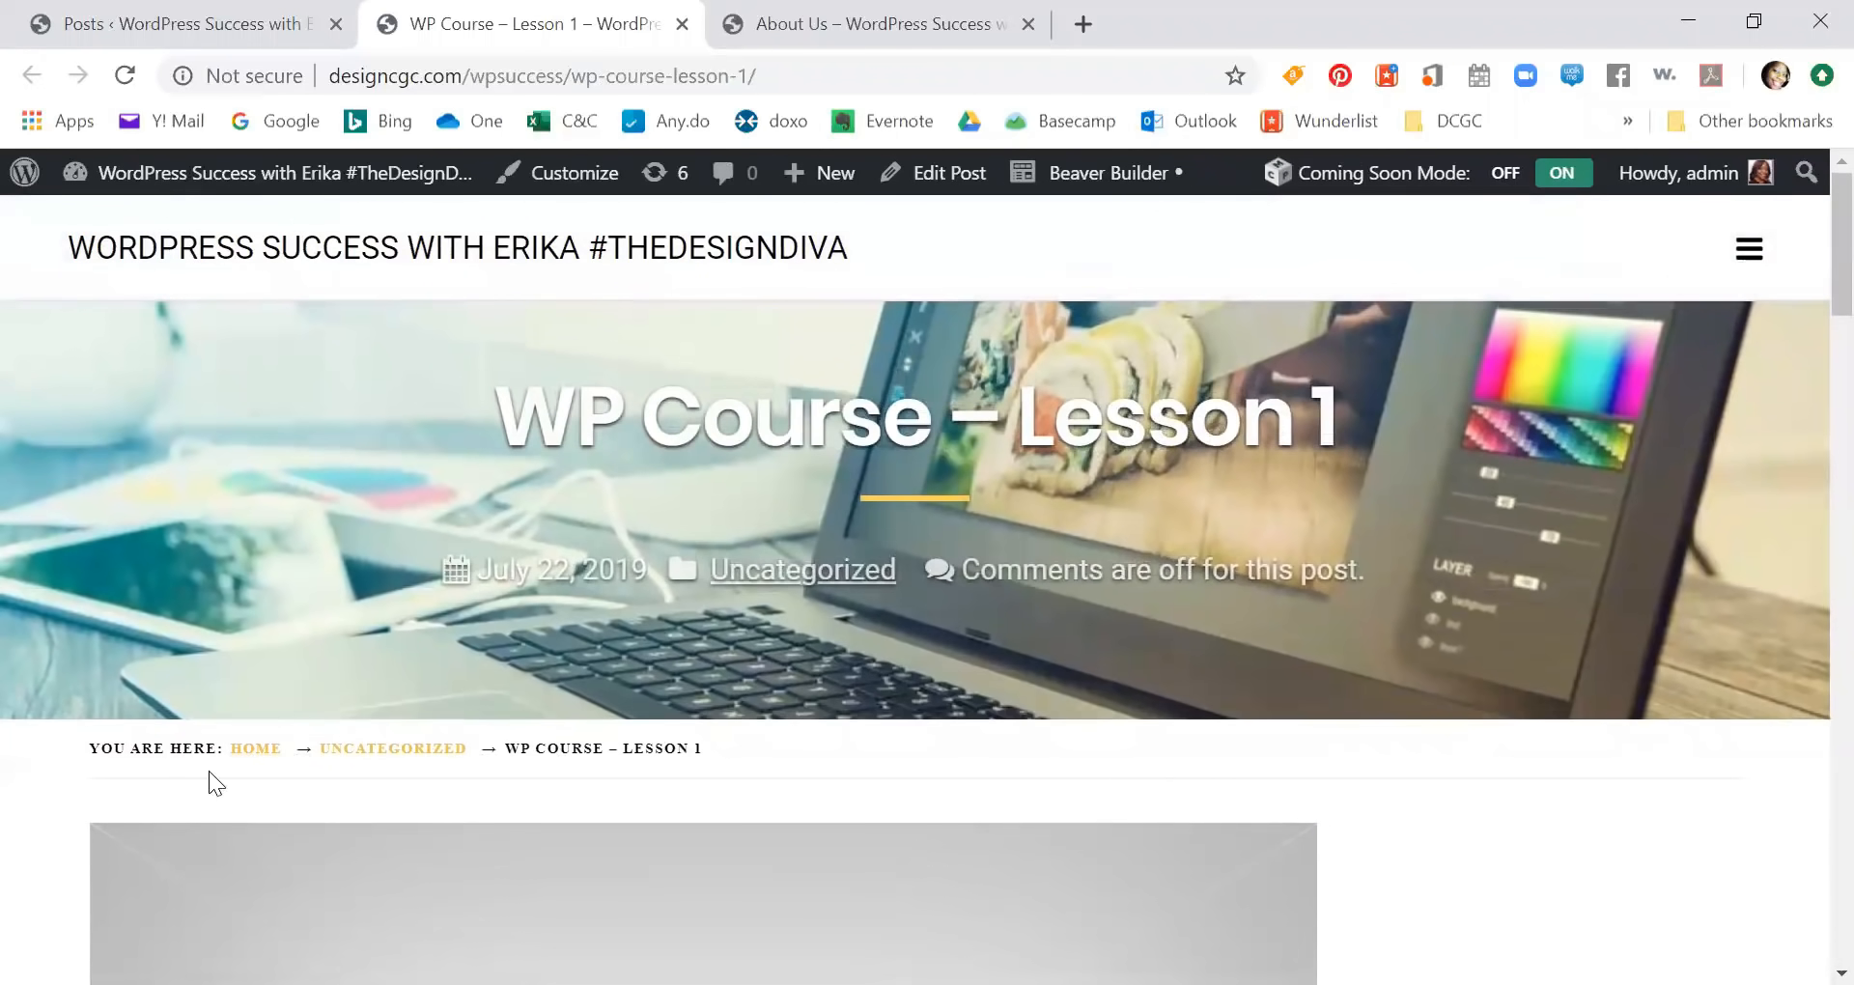
left_click_drag(83, 739, 324, 749)
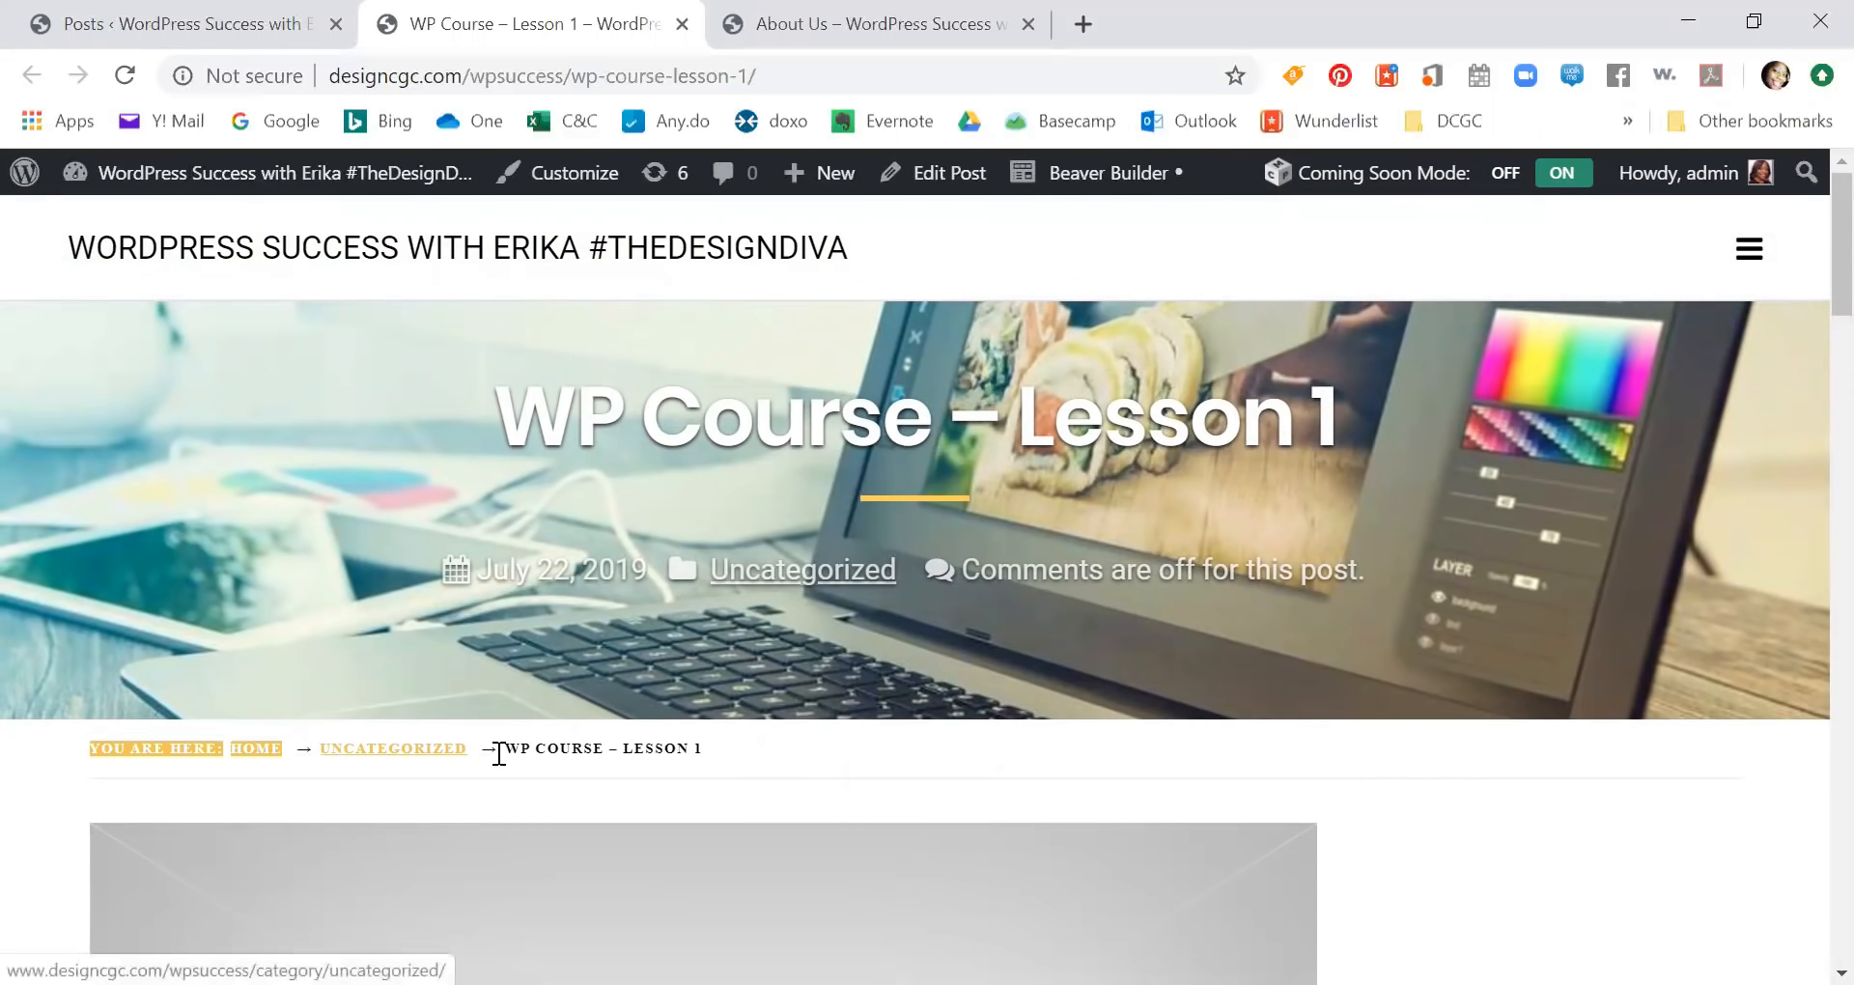
left_click(763, 739)
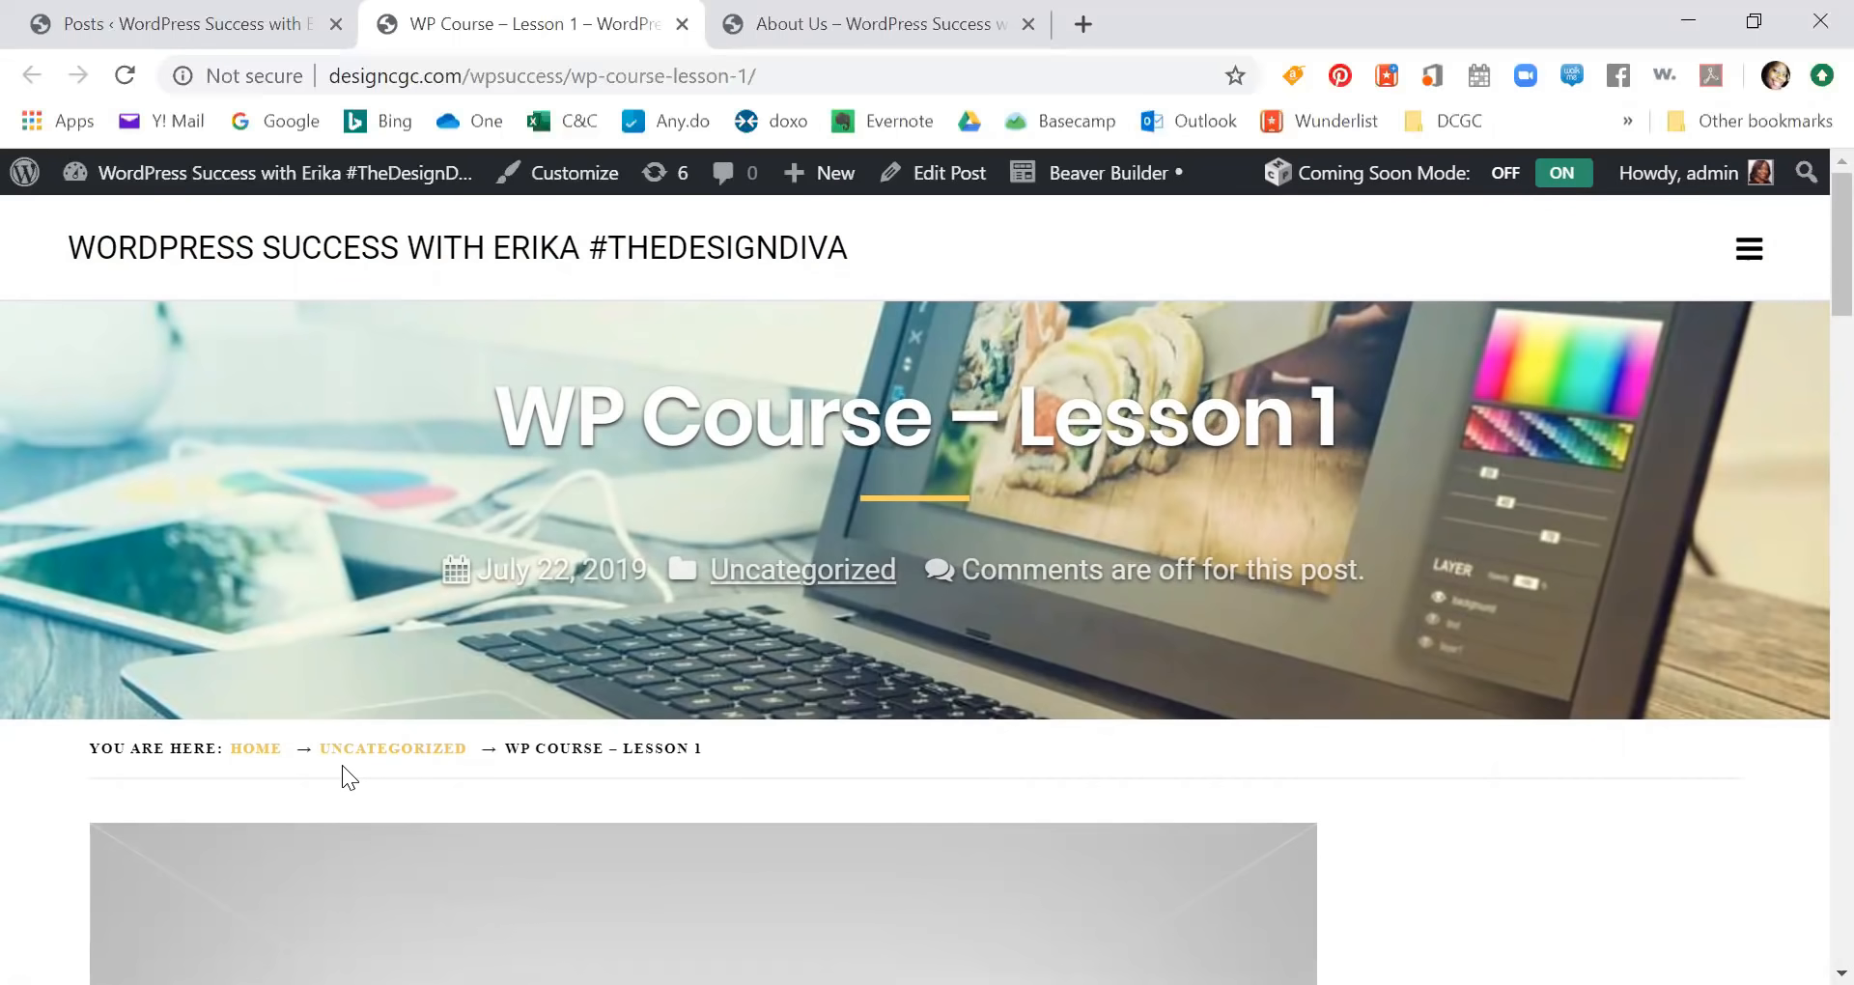
Step: Review the Lesson 1 post once more, close its browser tab and return to the posts list
scroll(341, 765, "down", 10)
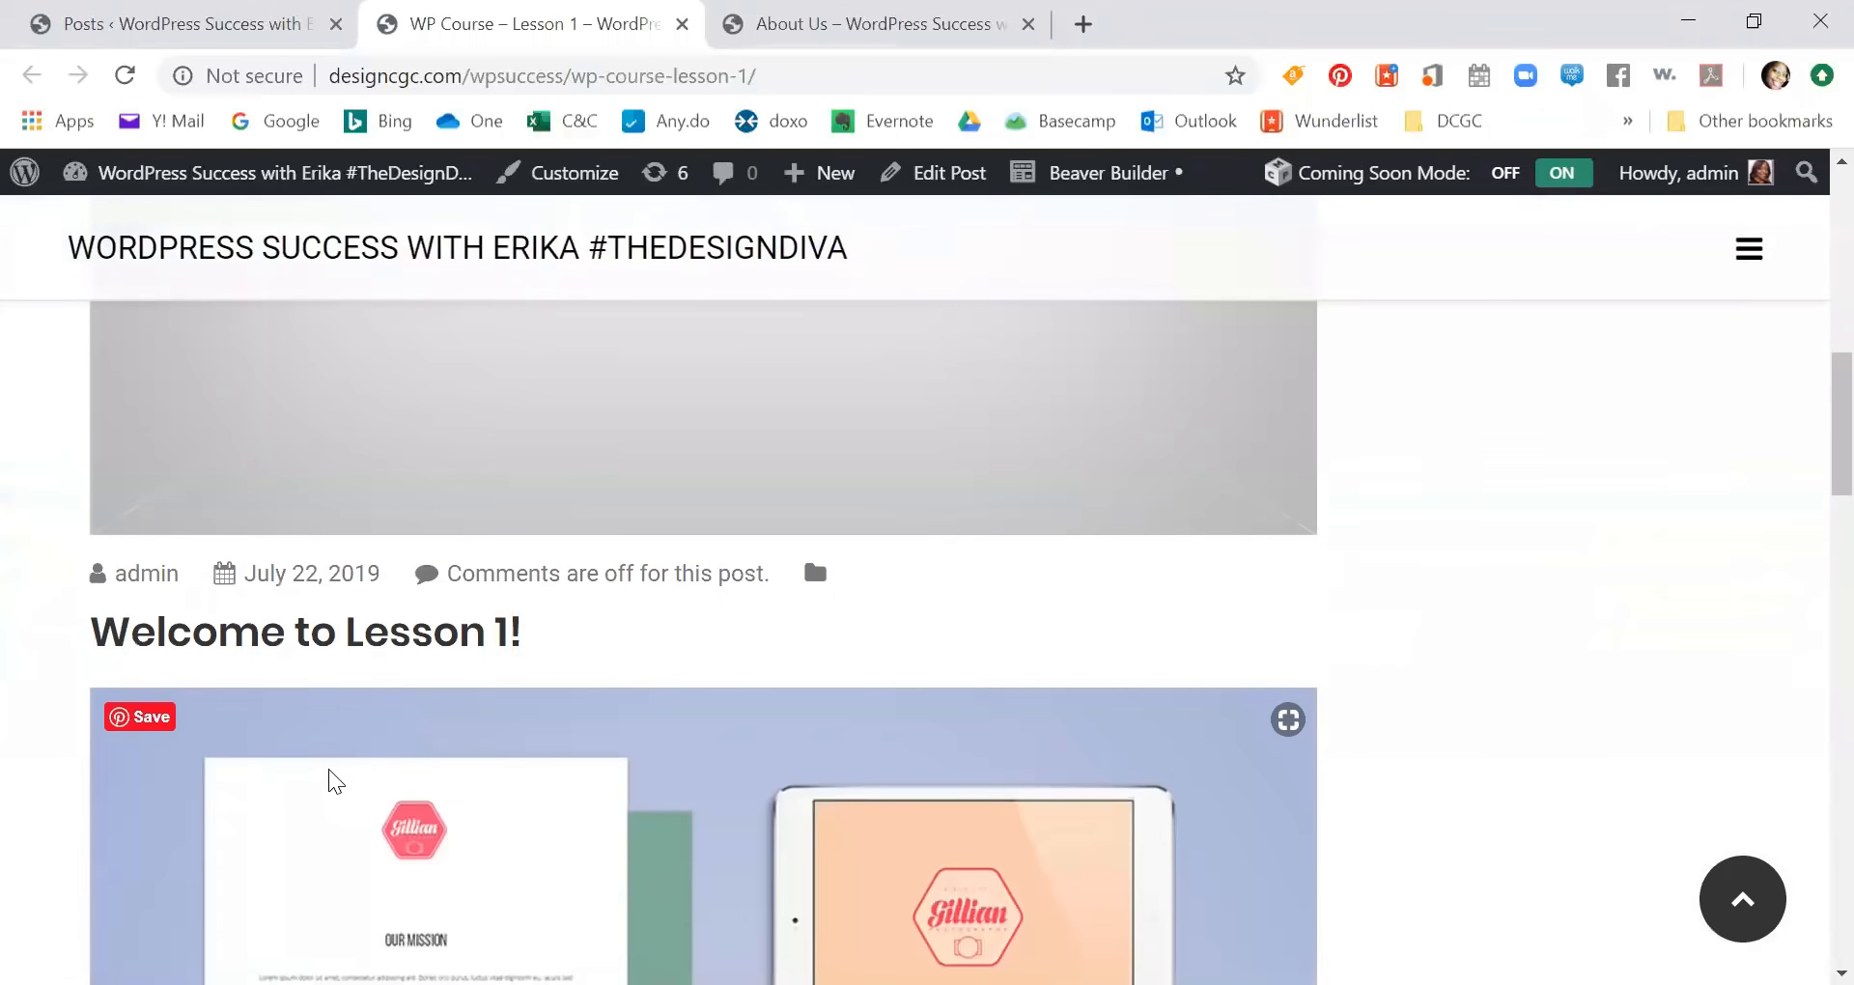
scroll(309, 765, "up", 10)
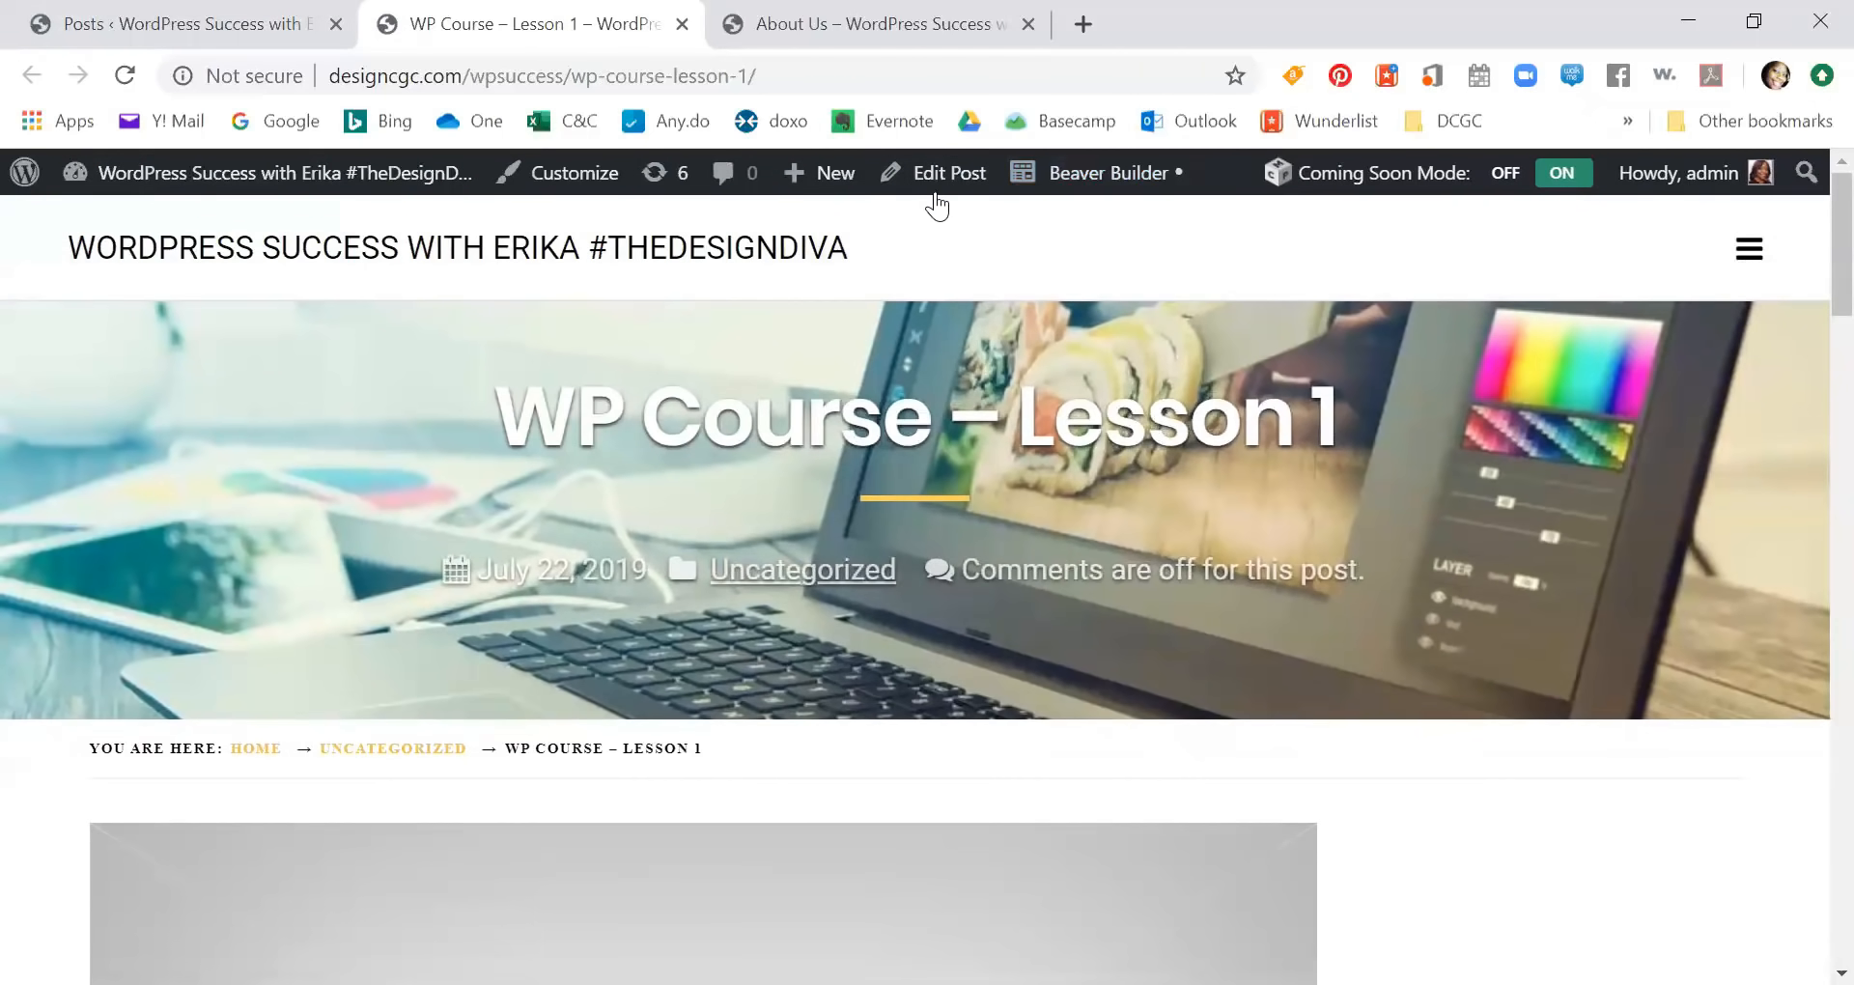
left_click(145, 23)
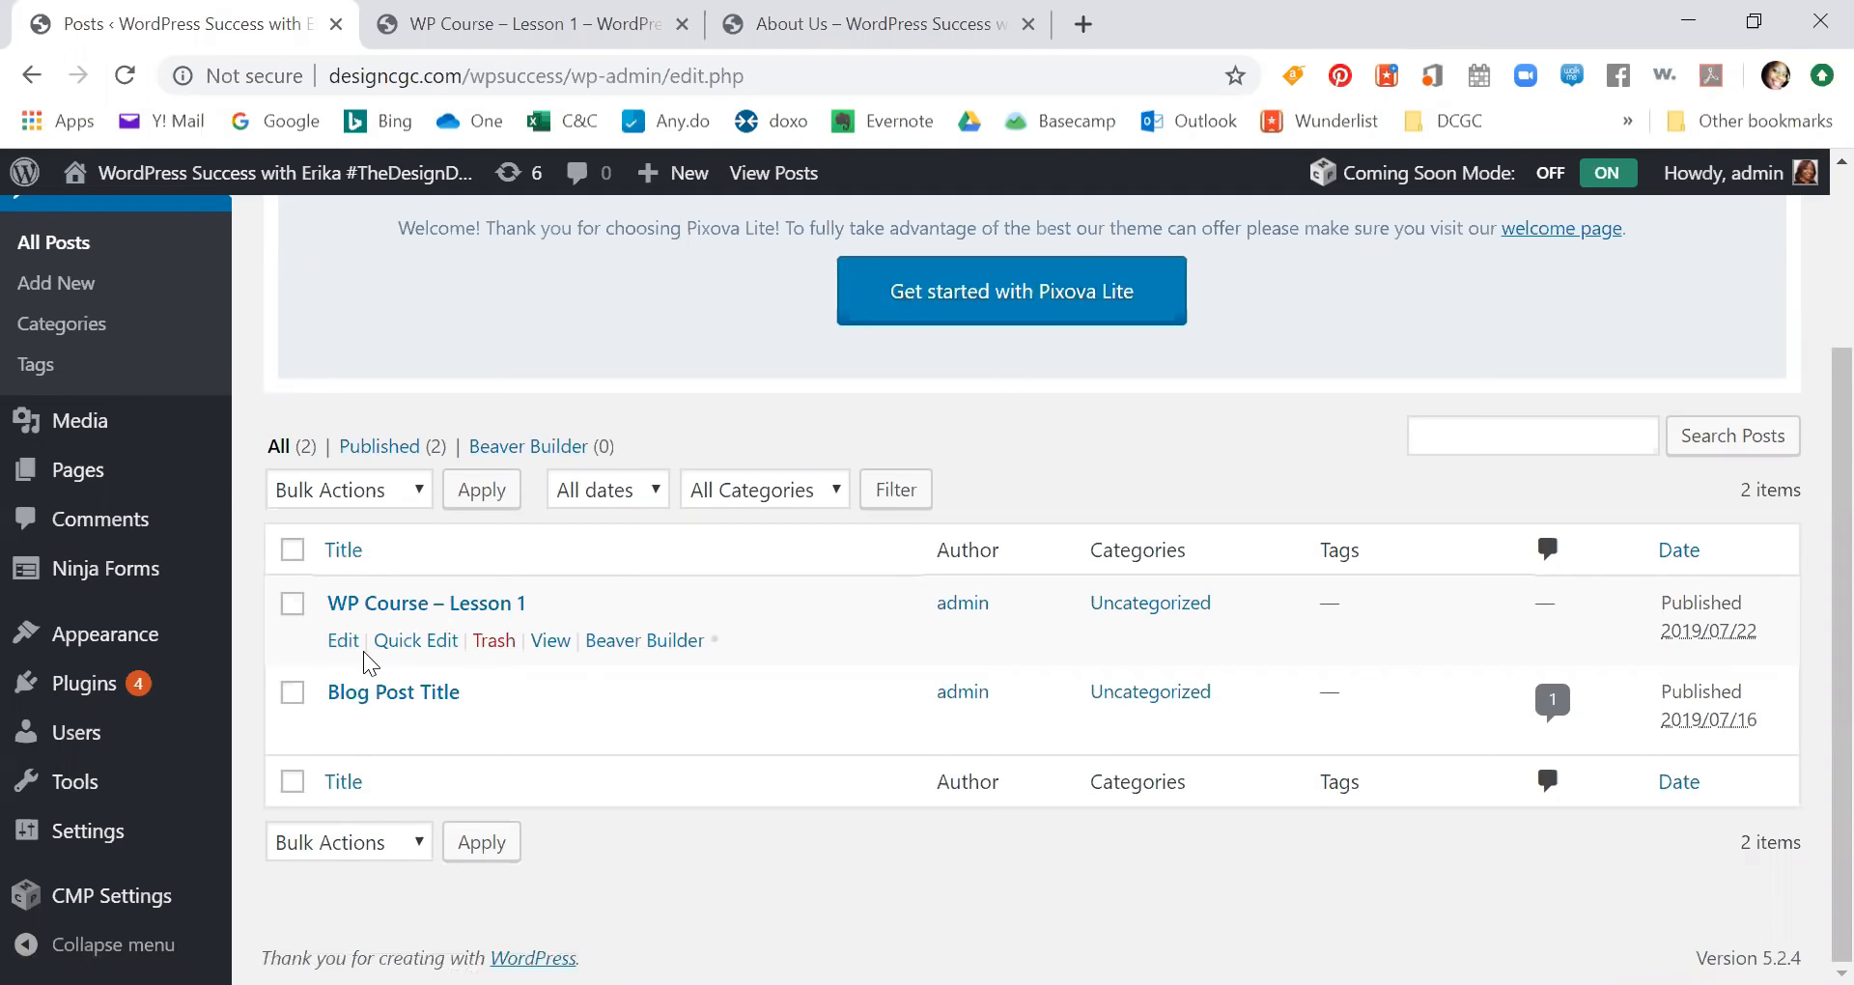
left_click(575, 18)
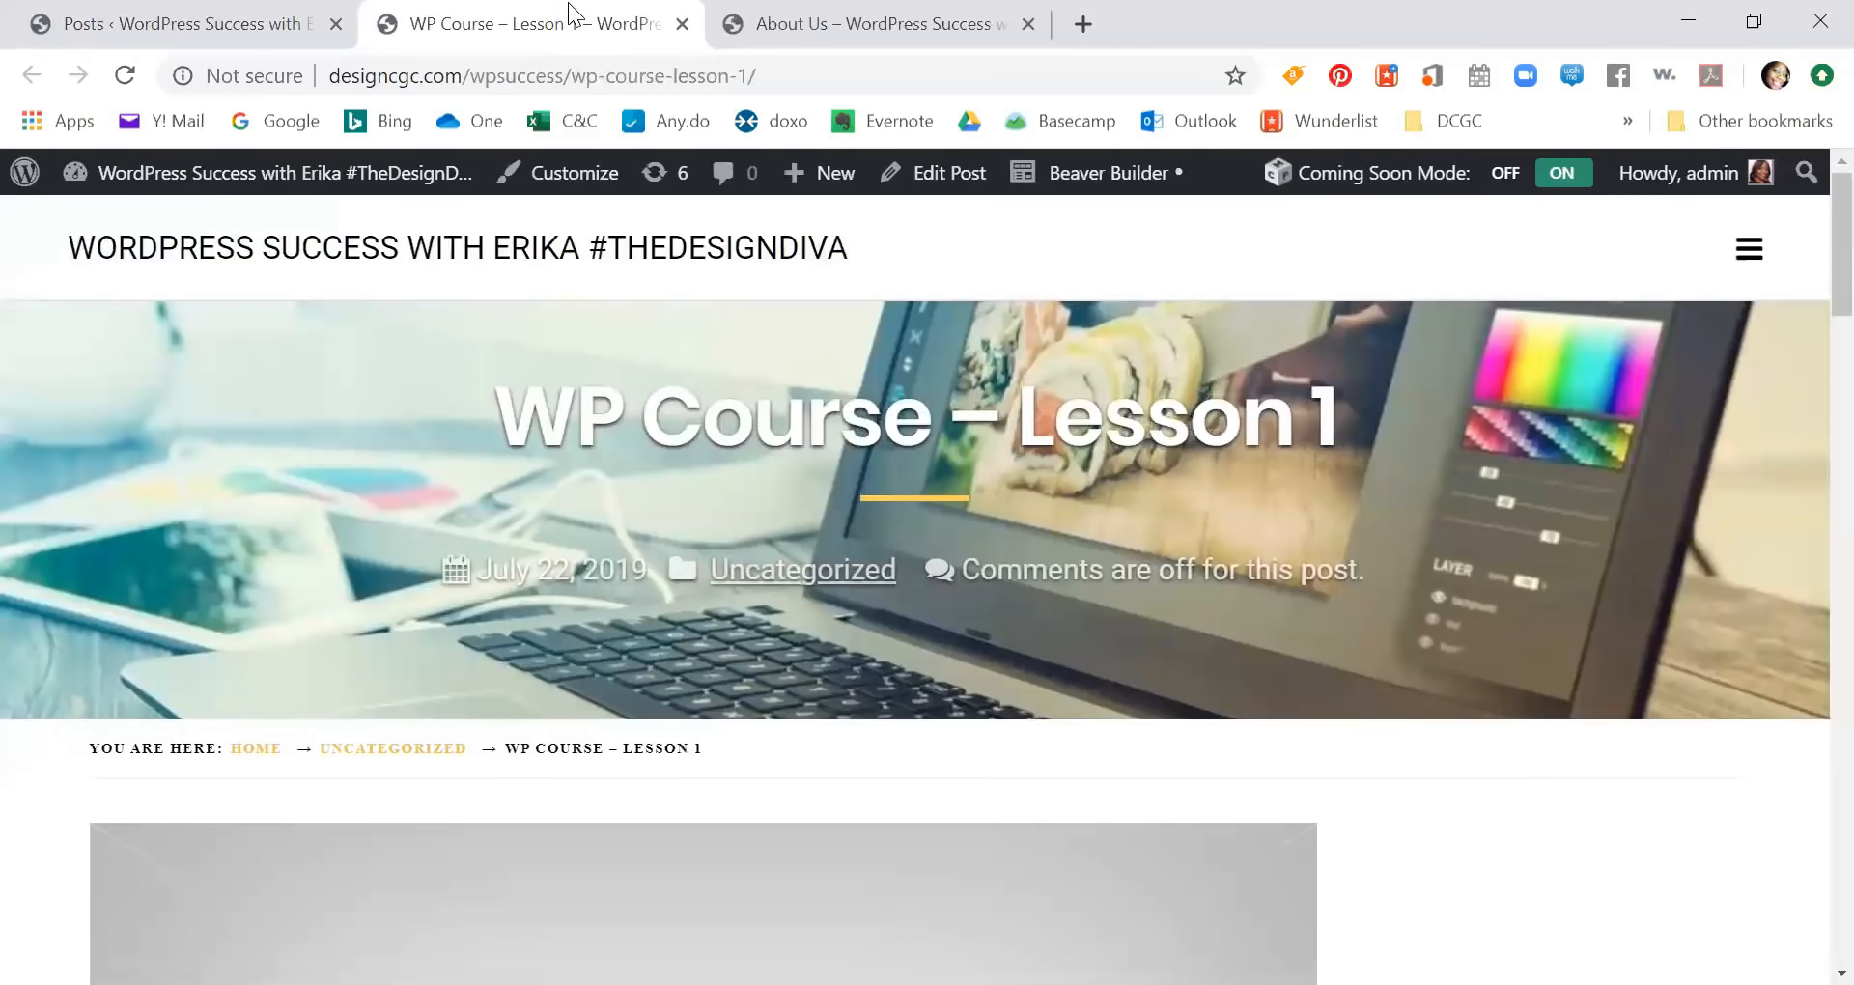
left_click(681, 24)
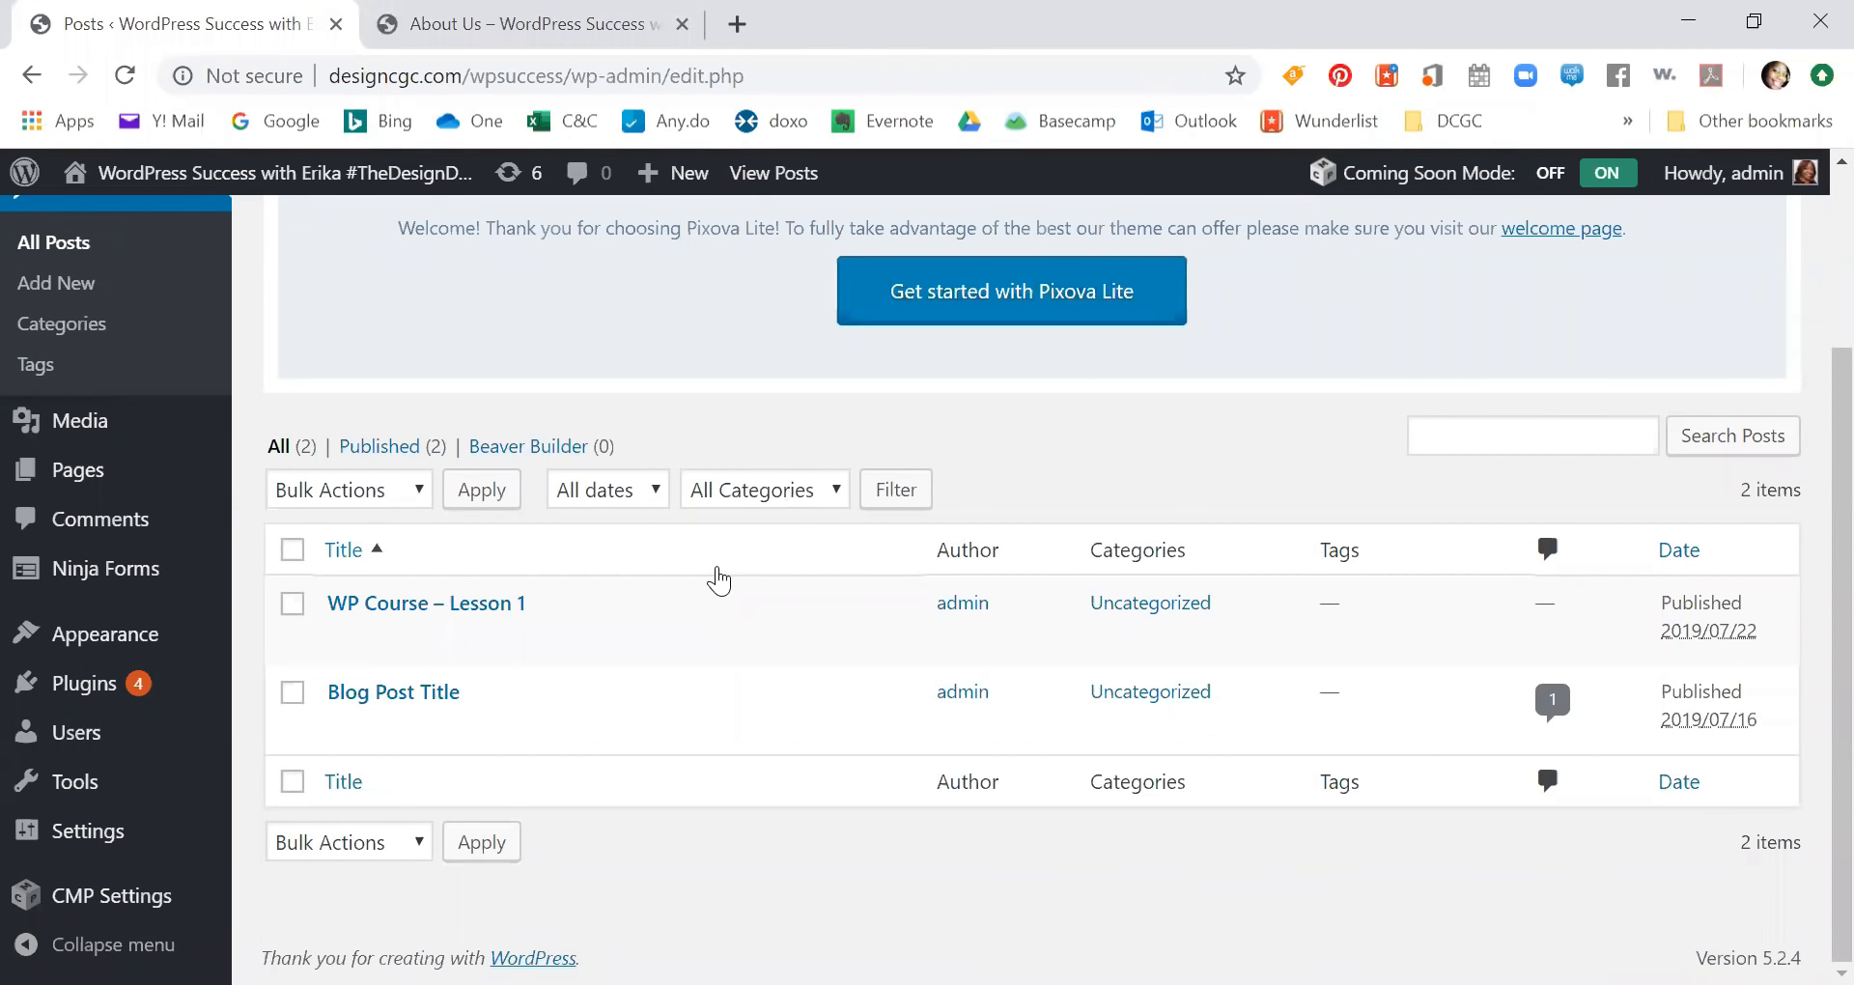
scroll(712, 570, "up", 3)
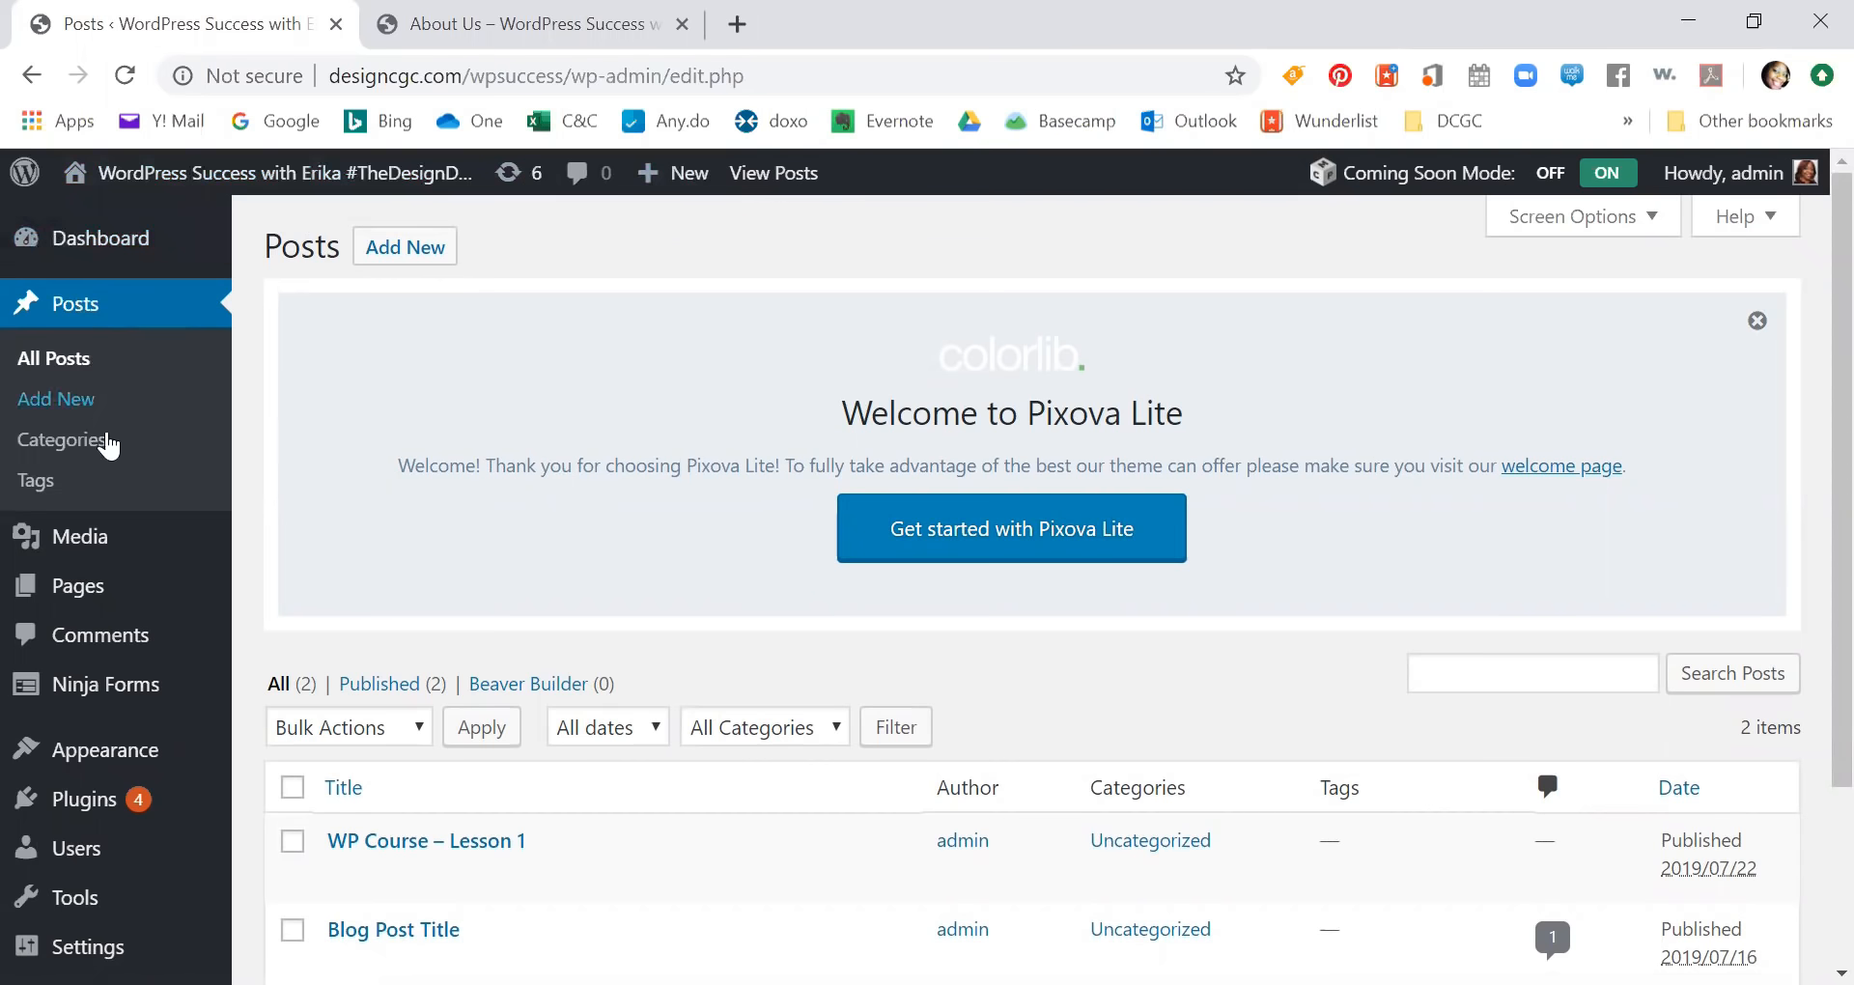
Step: Open the Media Library and look through its stored images and video files
mouse_move(77, 537)
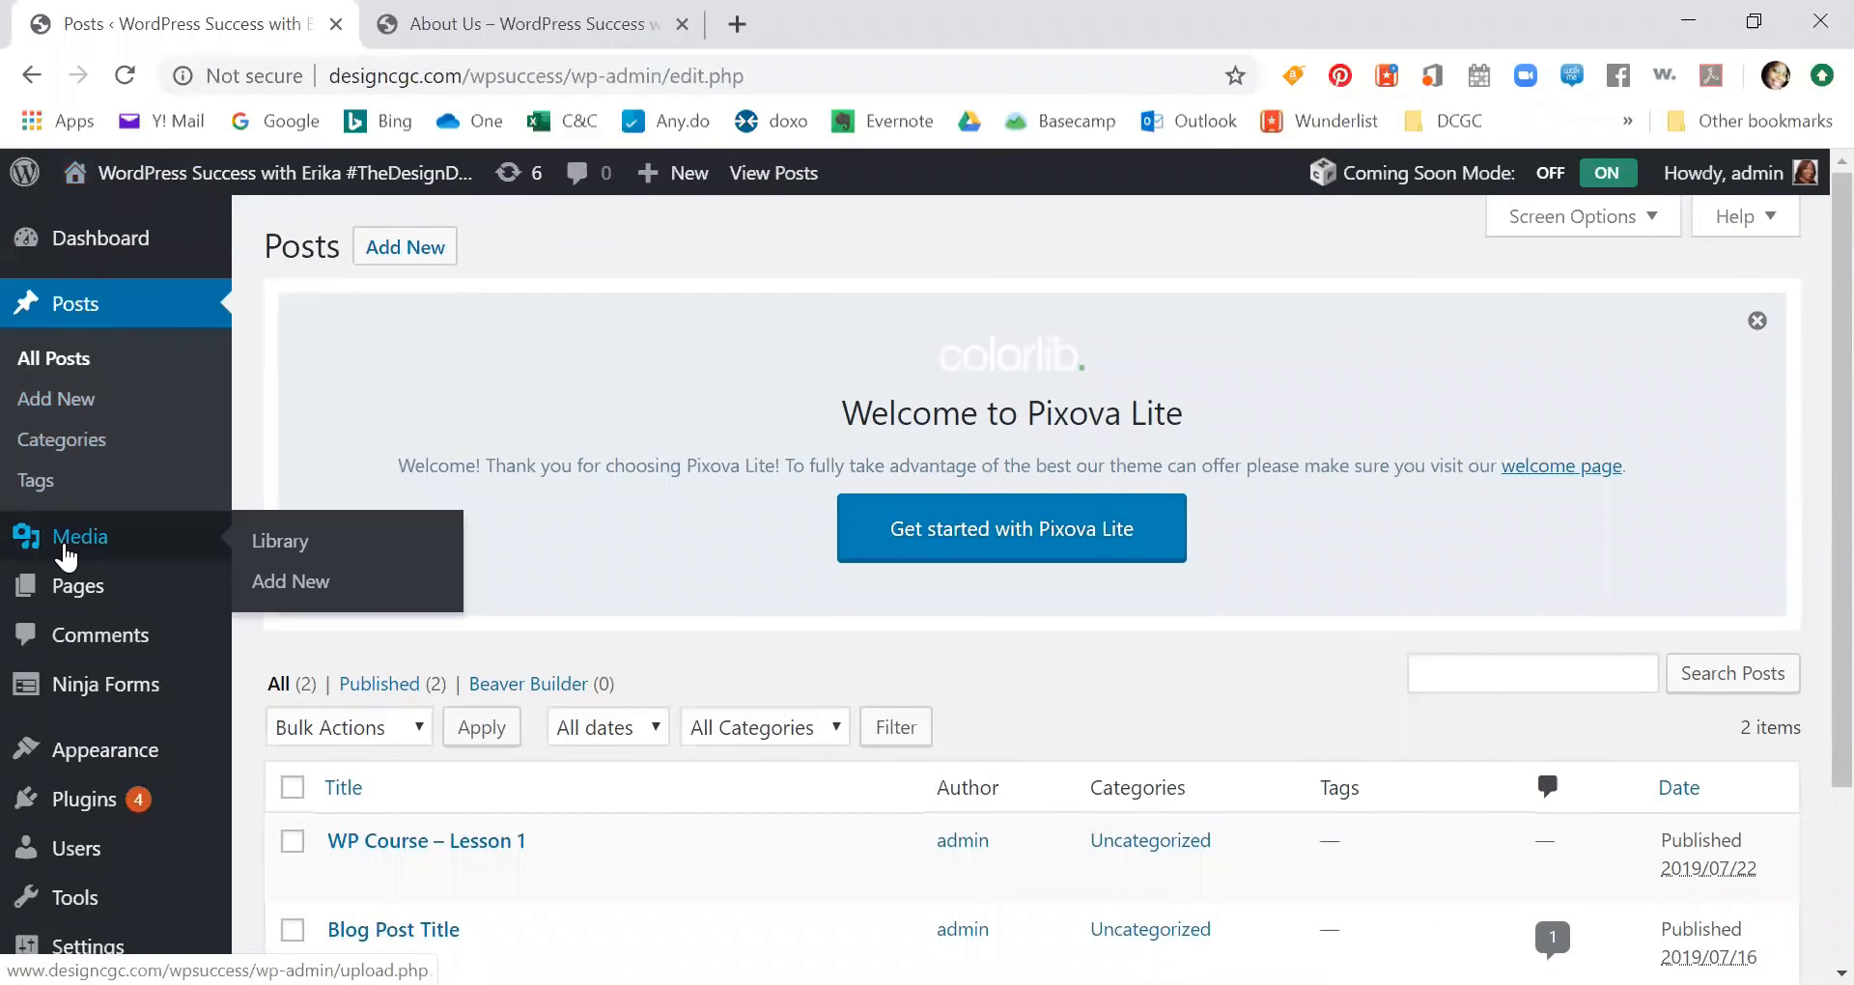
left_click(97, 538)
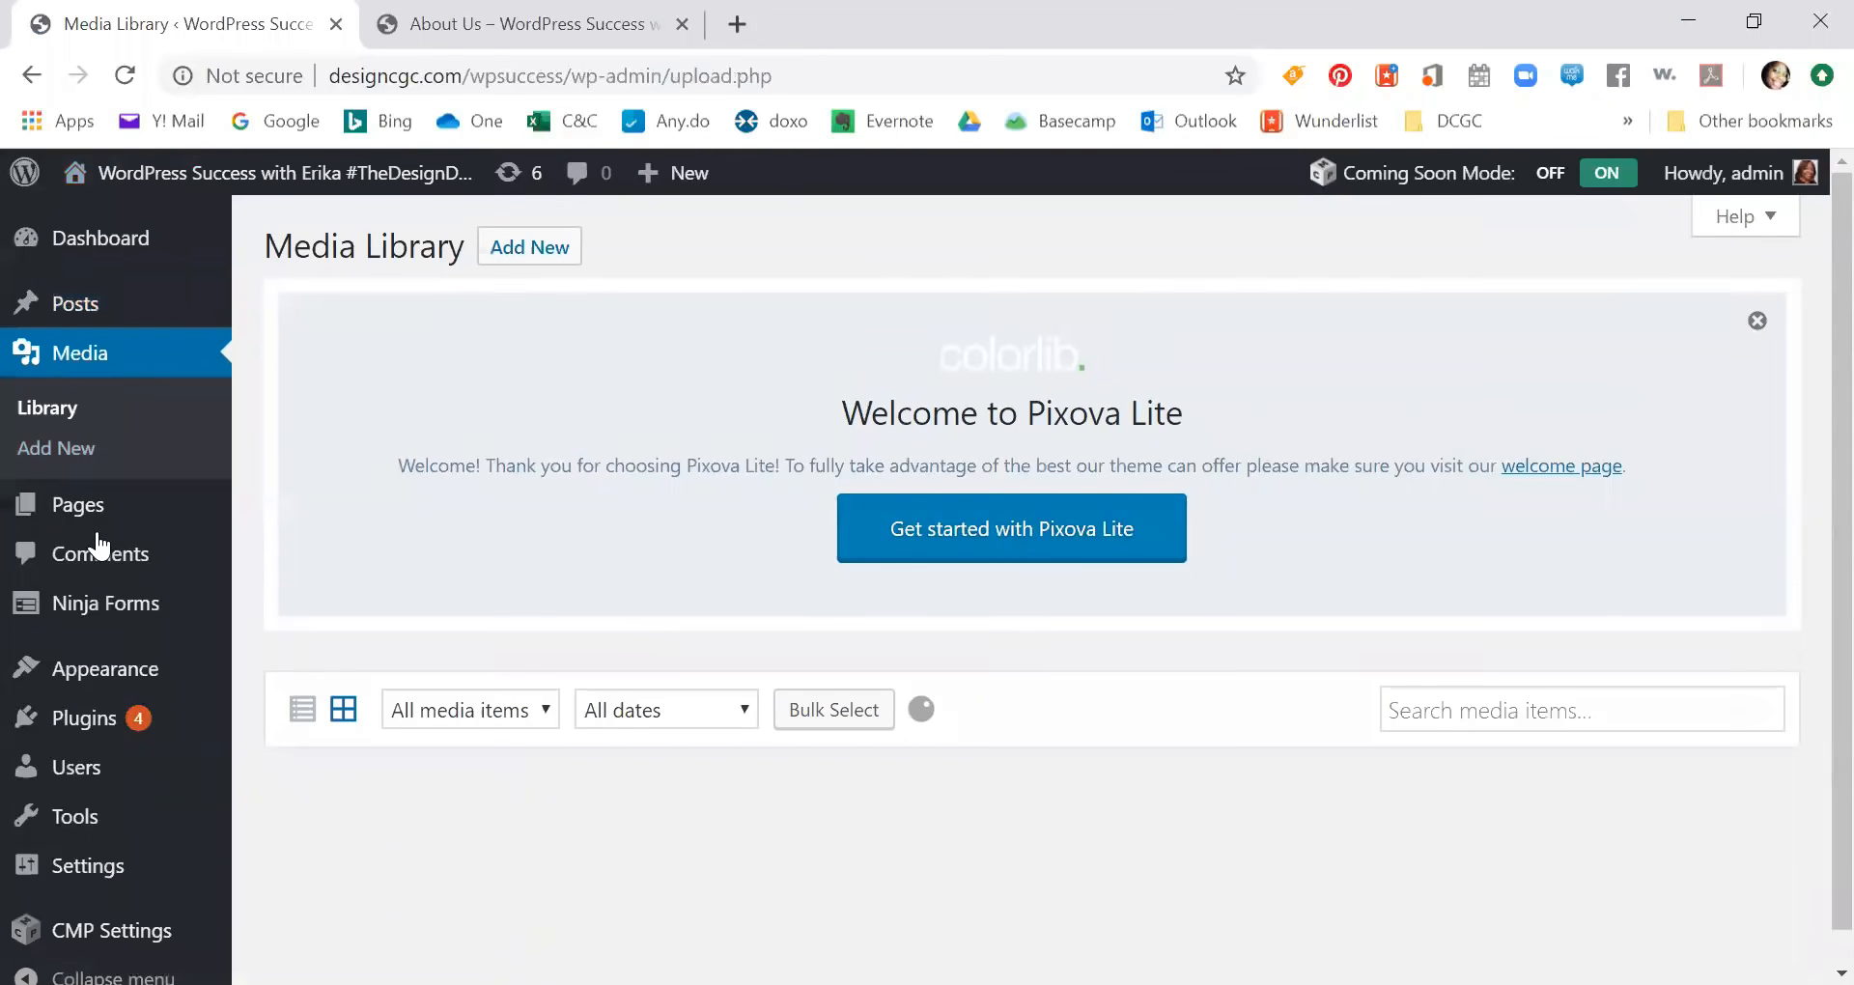
scroll(1261, 429, "down", 5)
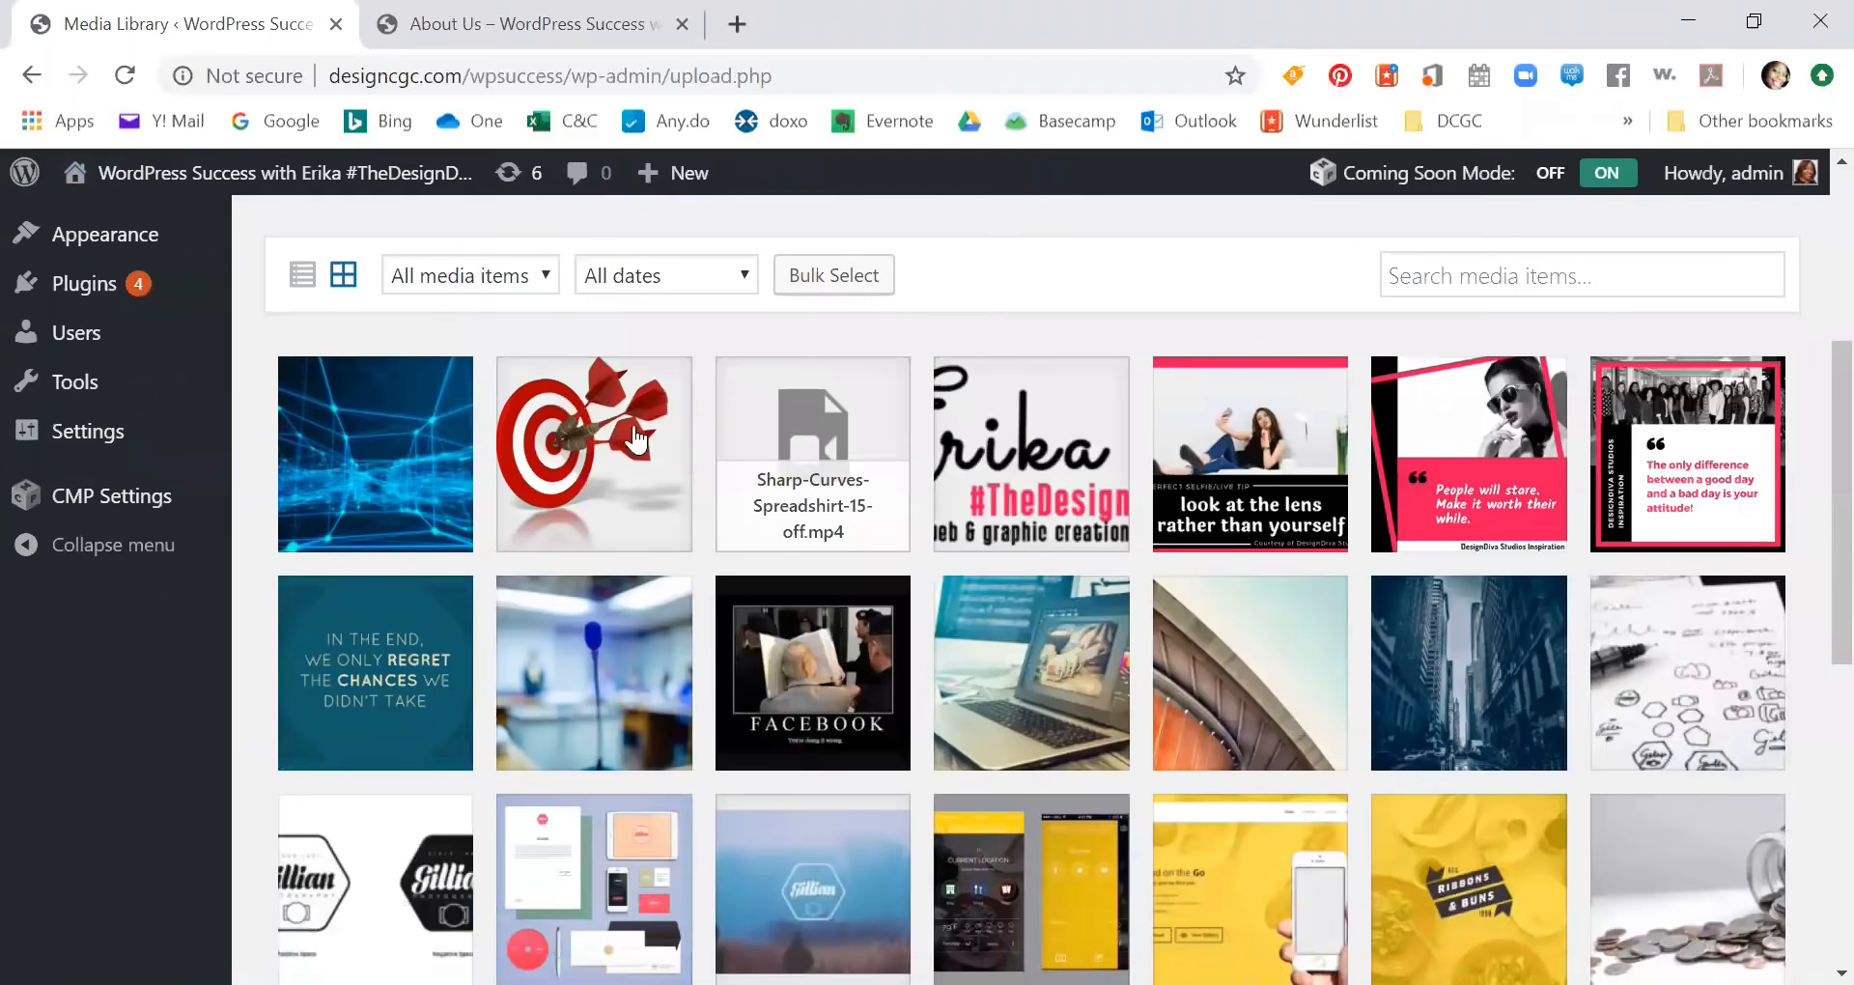
scroll(1465, 558, "down", 8)
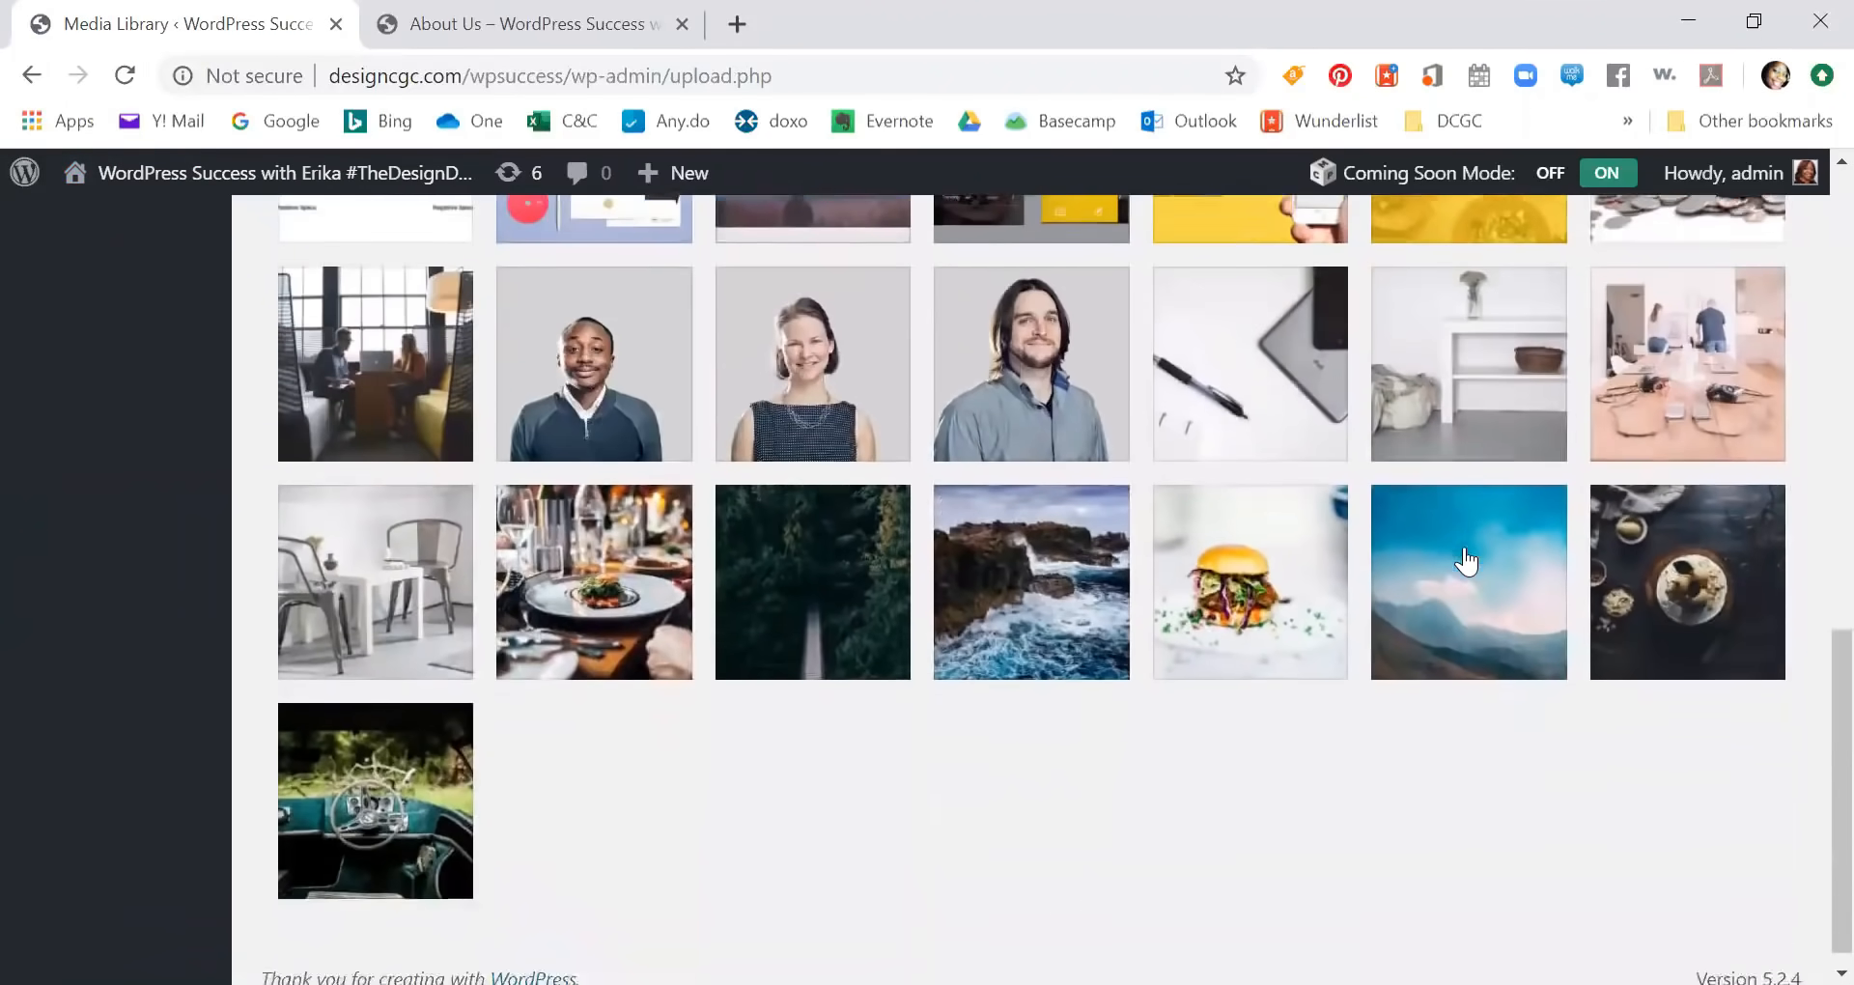
scroll(1466, 560, "up", 12)
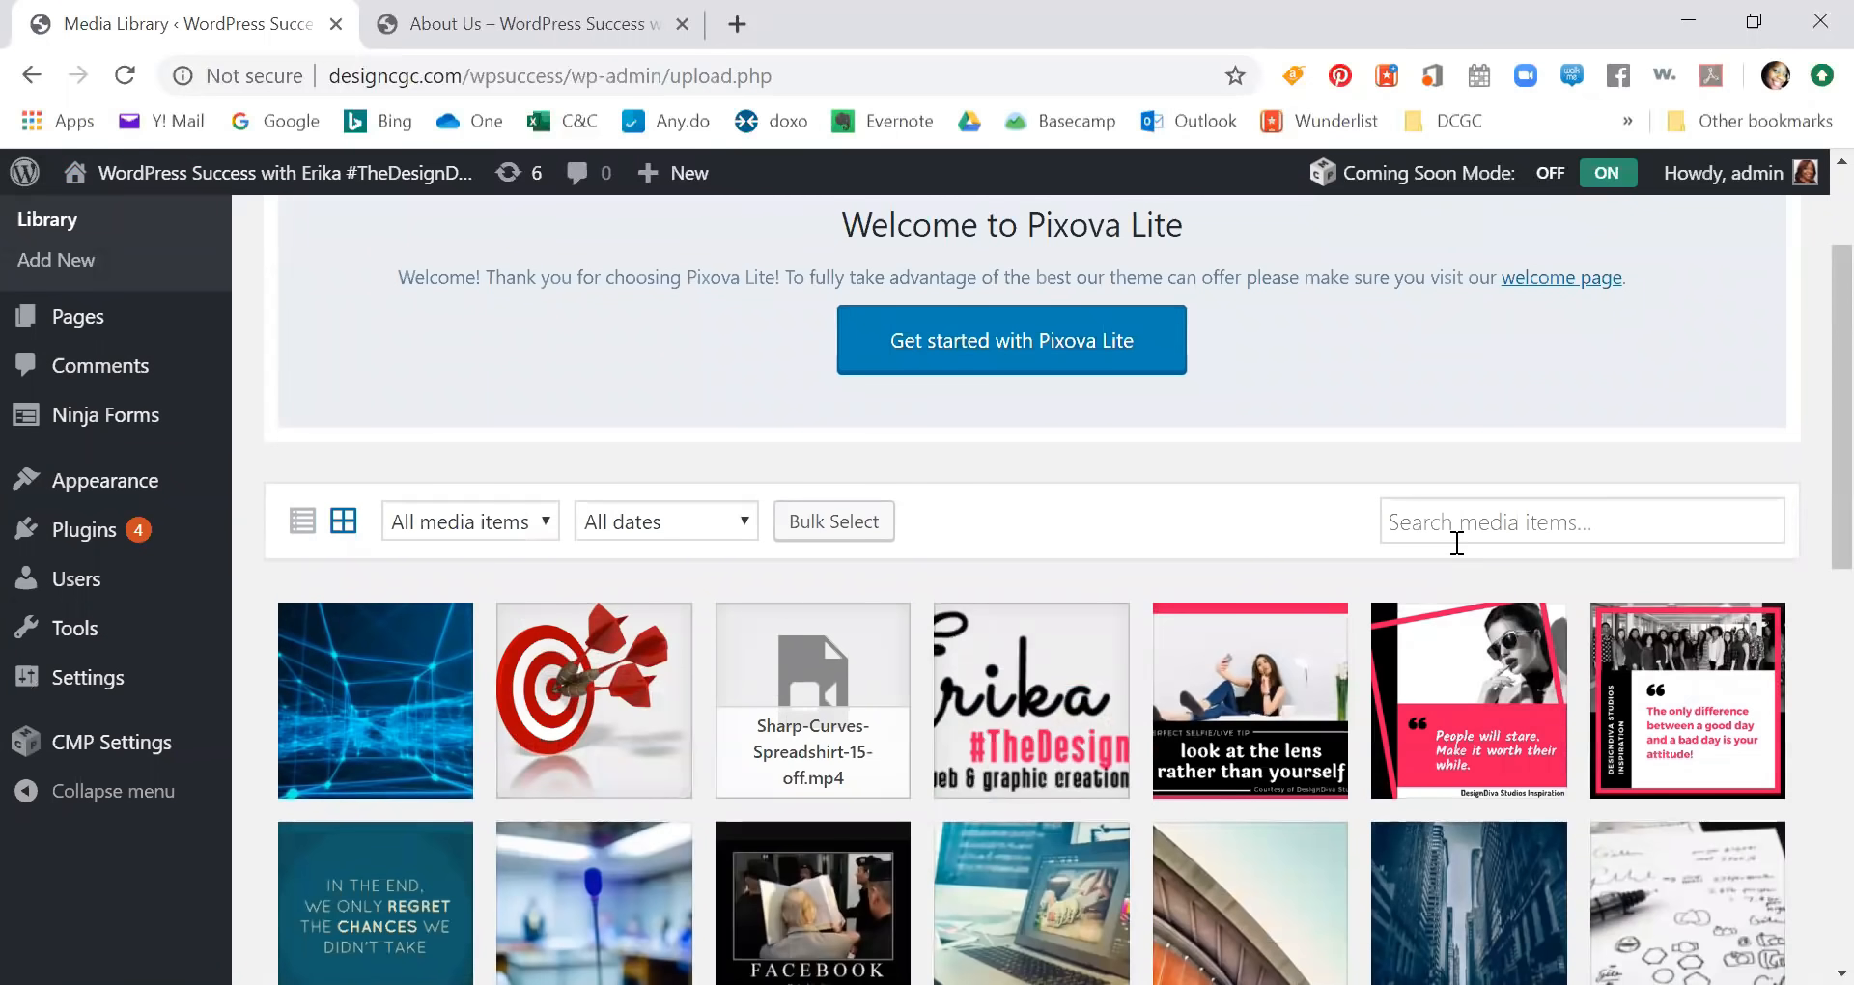
scroll(1063, 656, "down", 3)
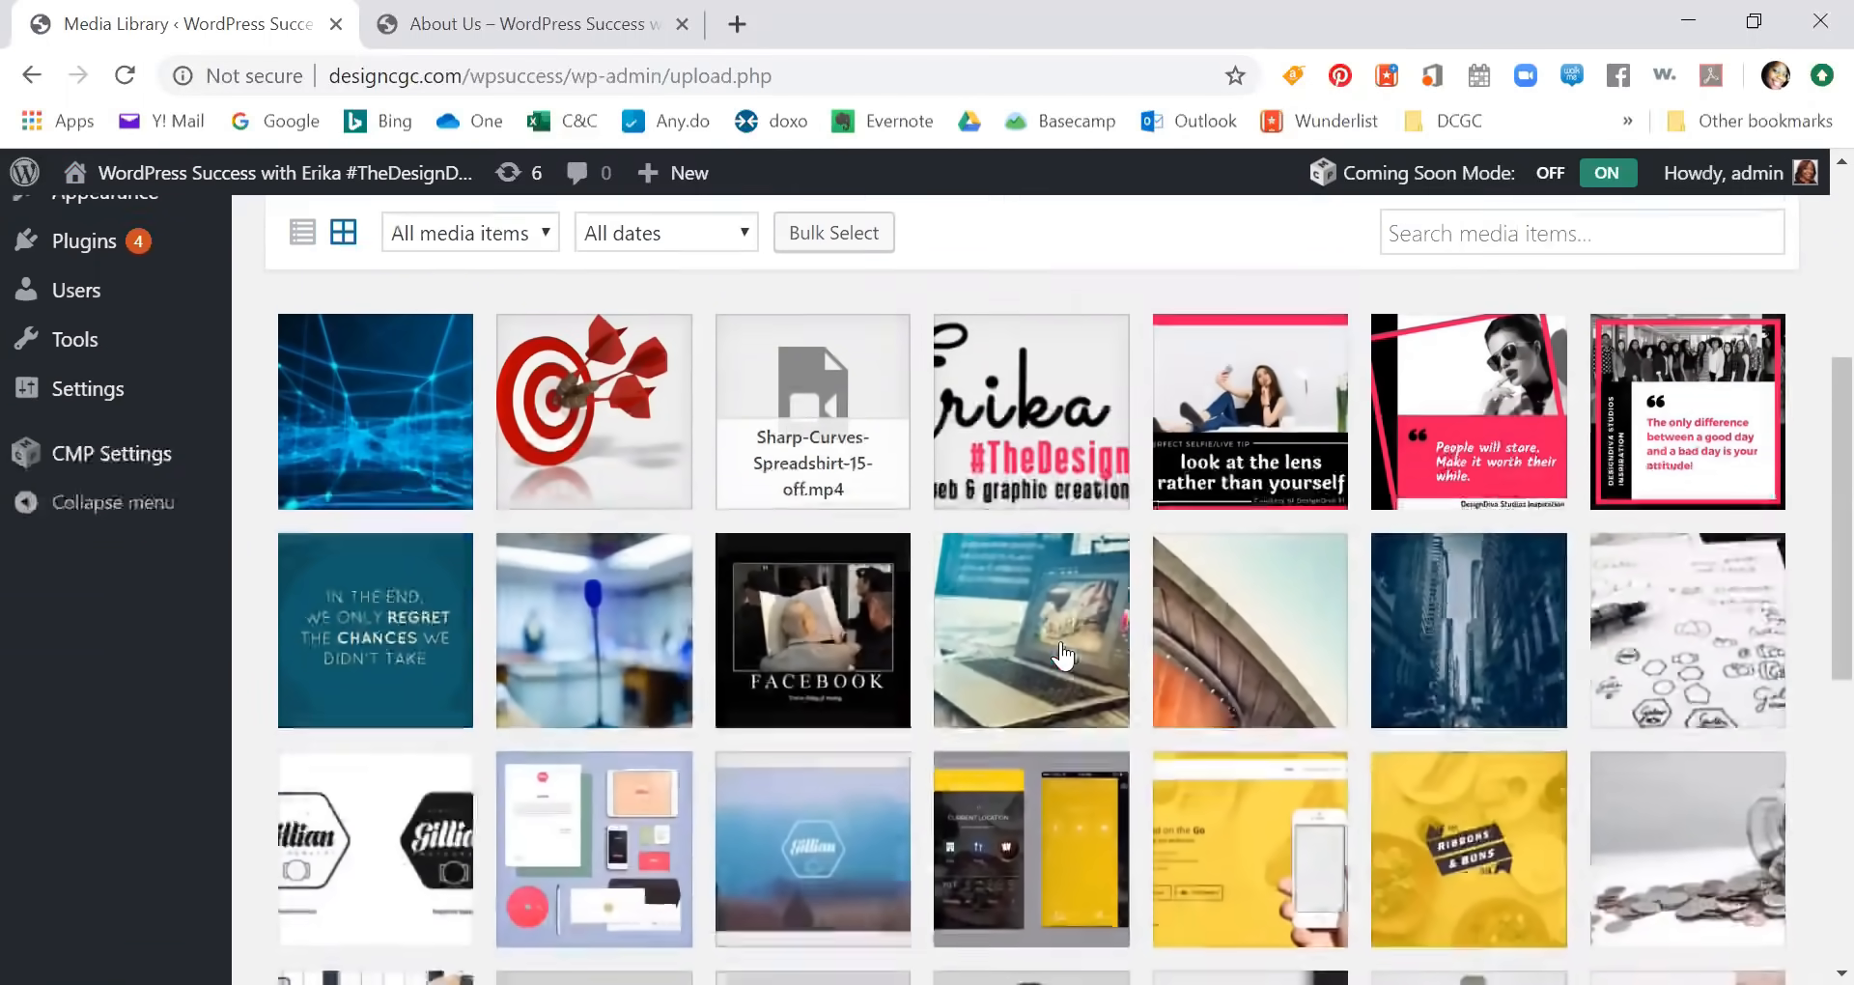
scroll(1063, 657, "down", 6)
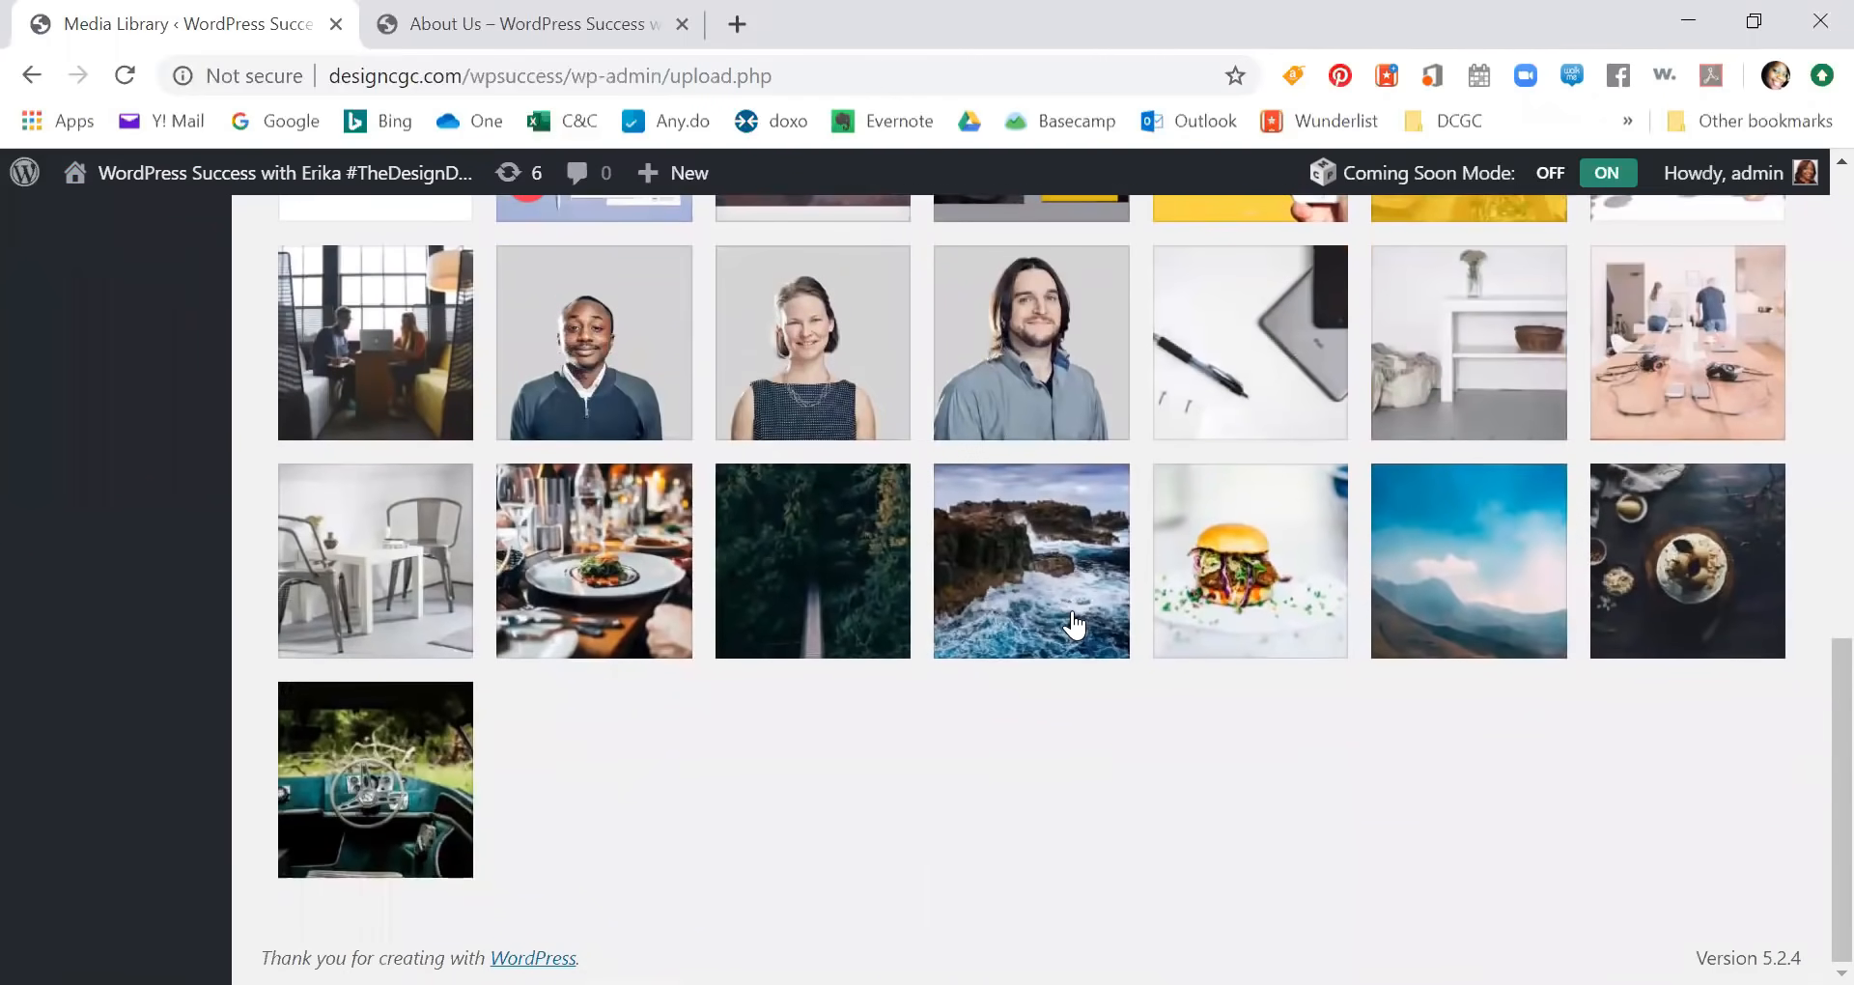
scroll(1074, 626, "up", 10)
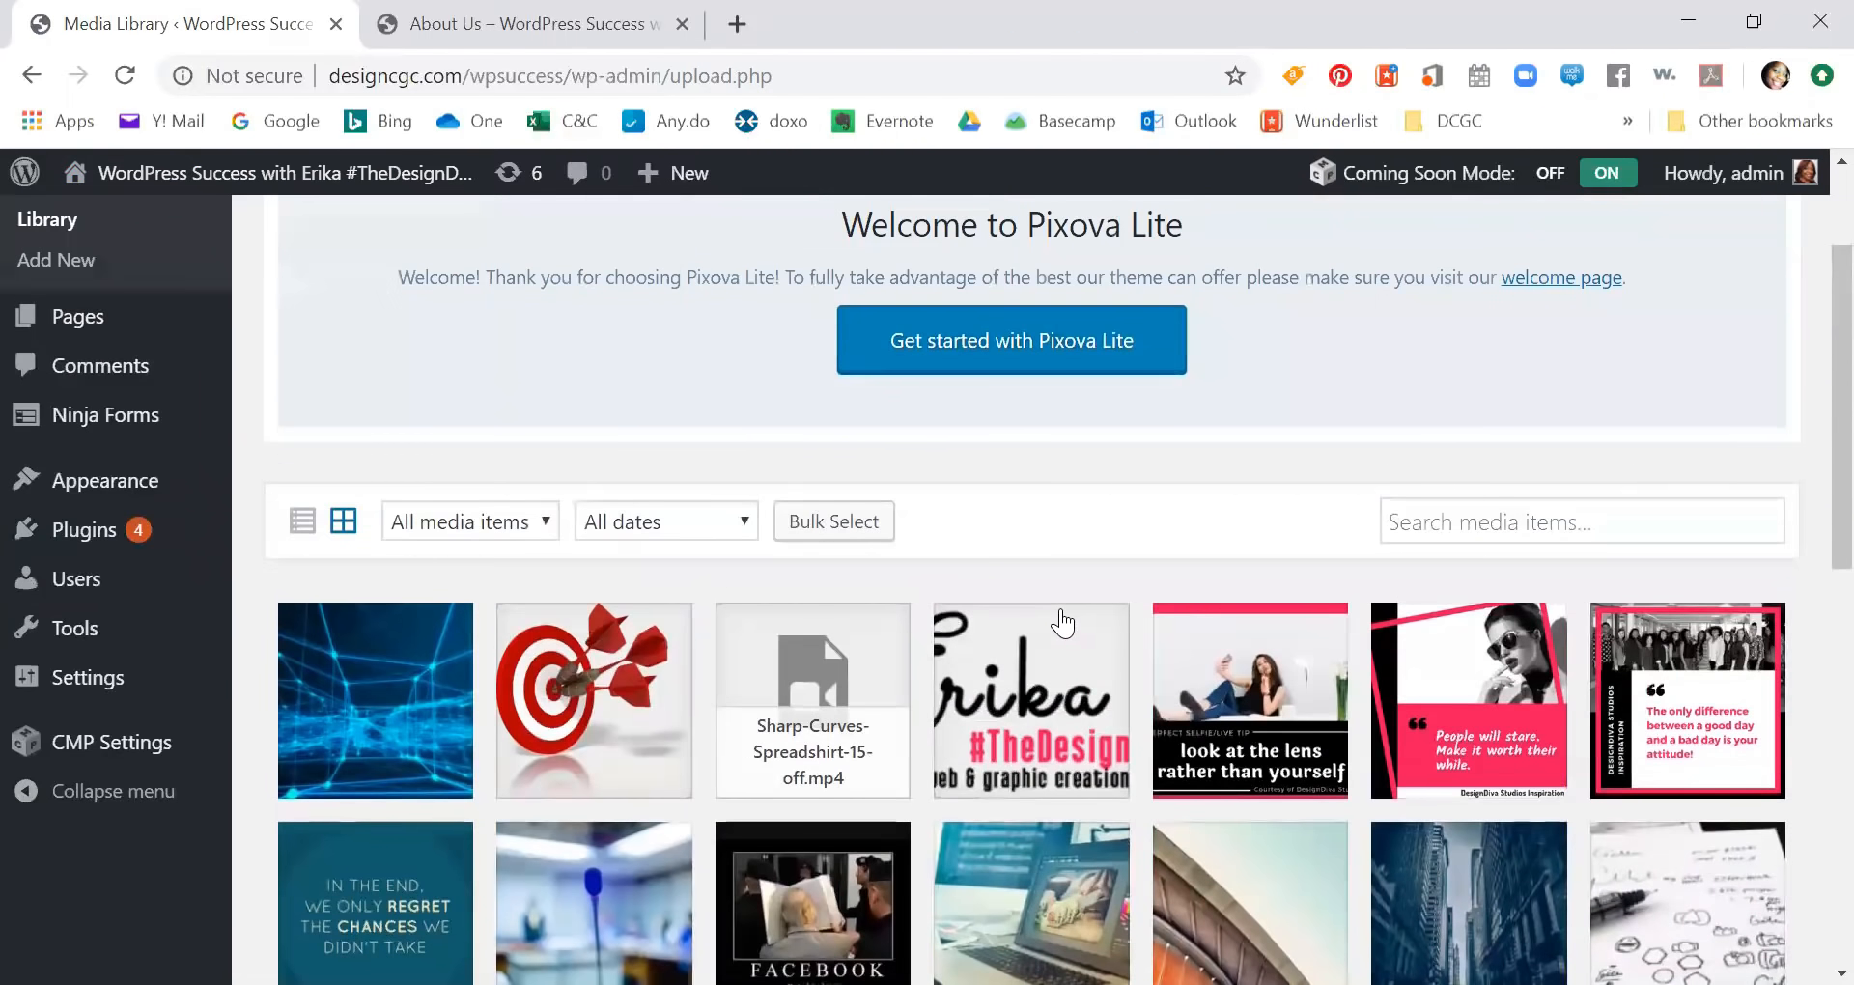
scroll(1063, 623, "down", 3)
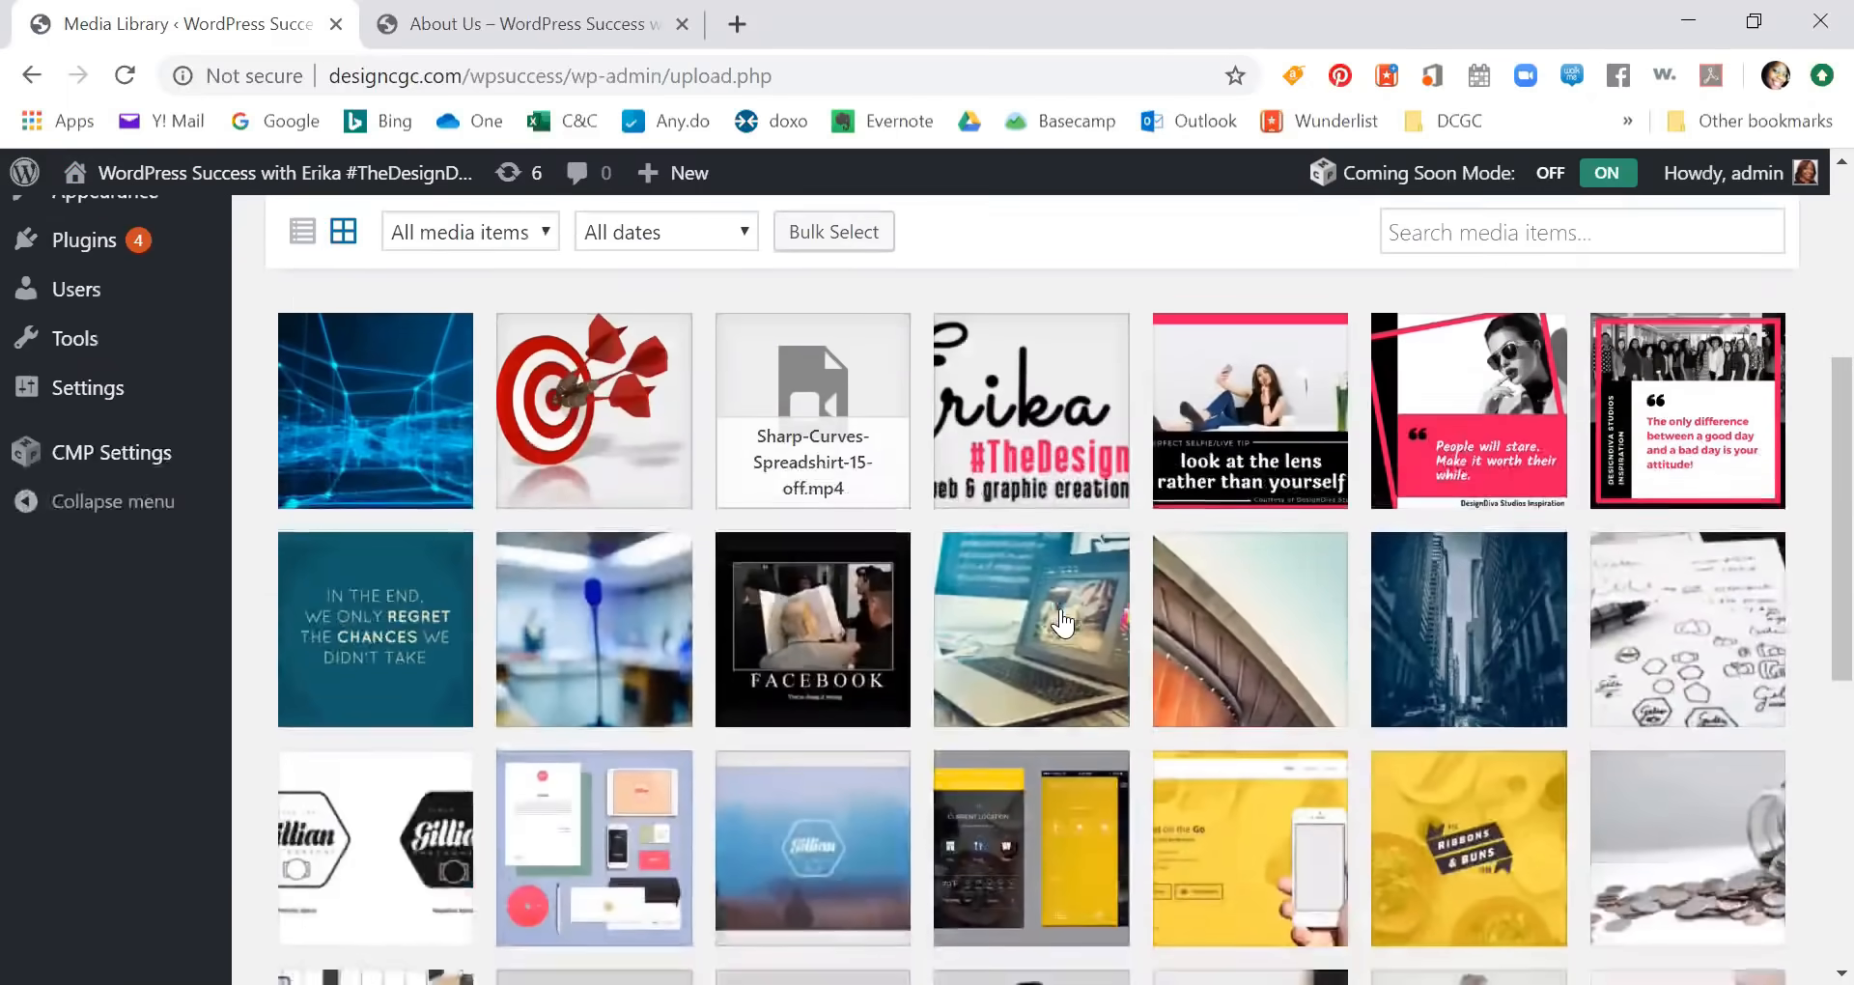
scroll(1061, 623, "up", 3)
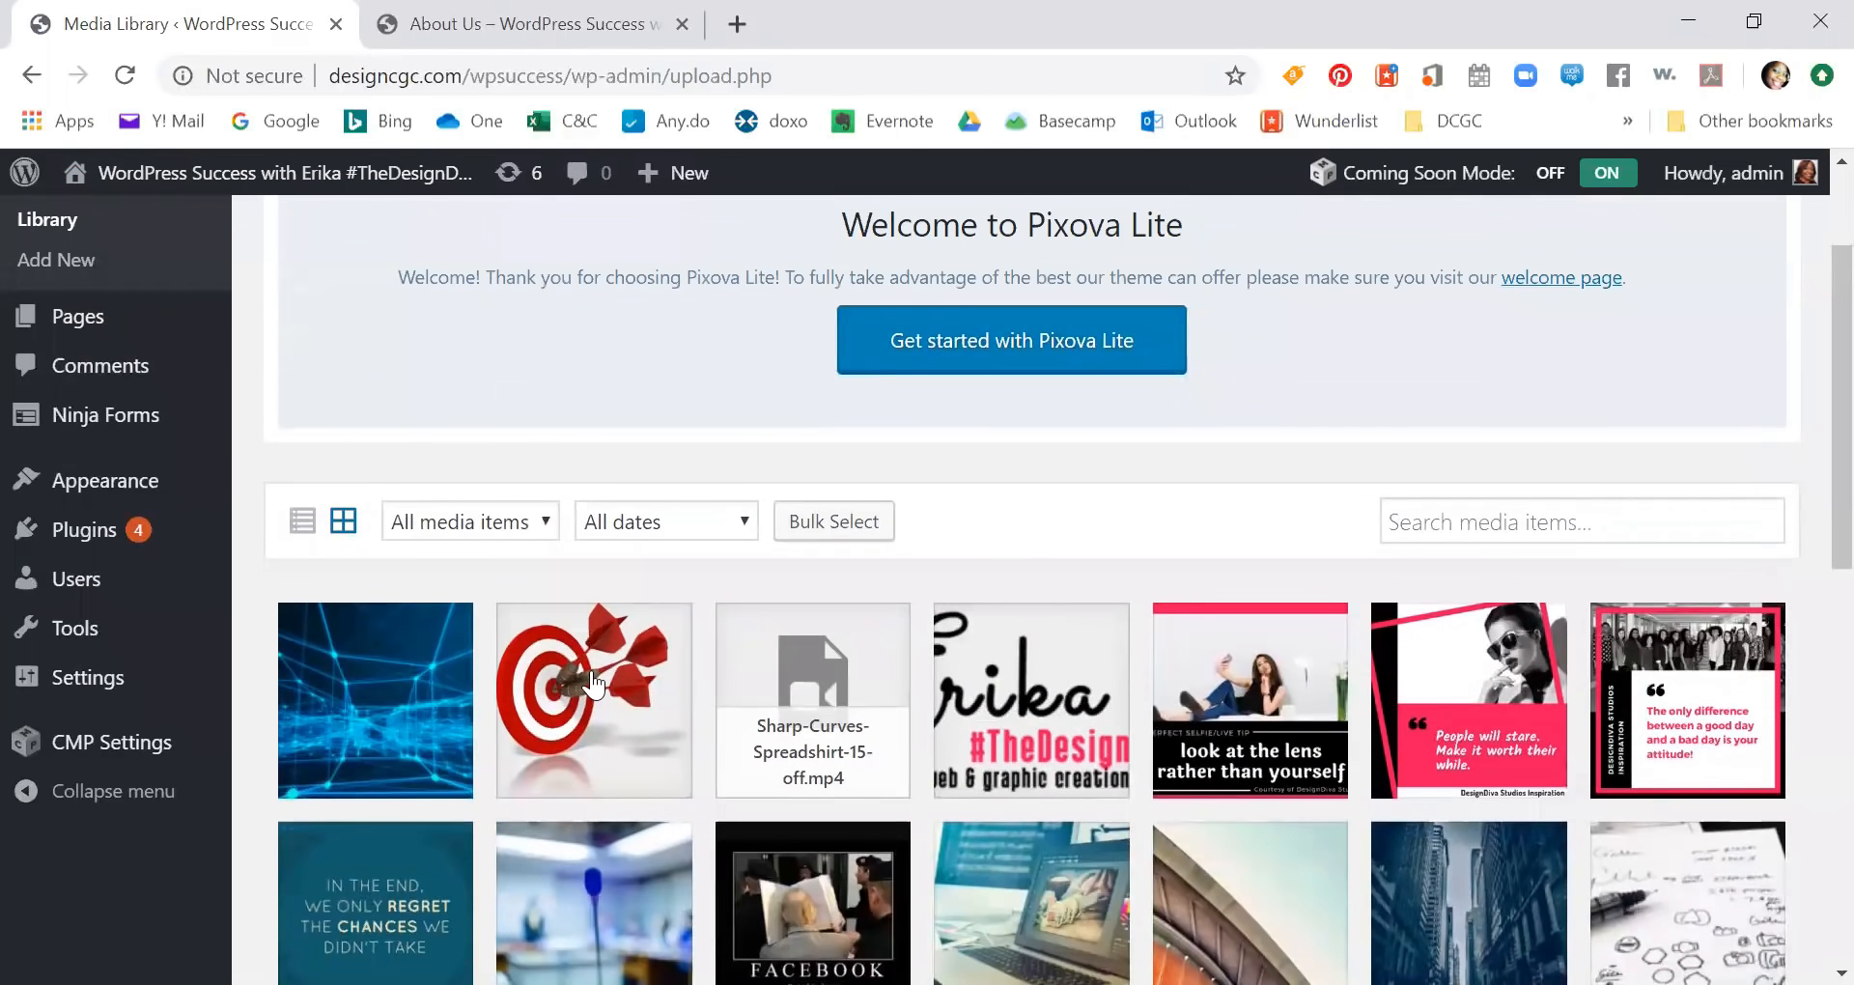
scroll(594, 683, "up", 2)
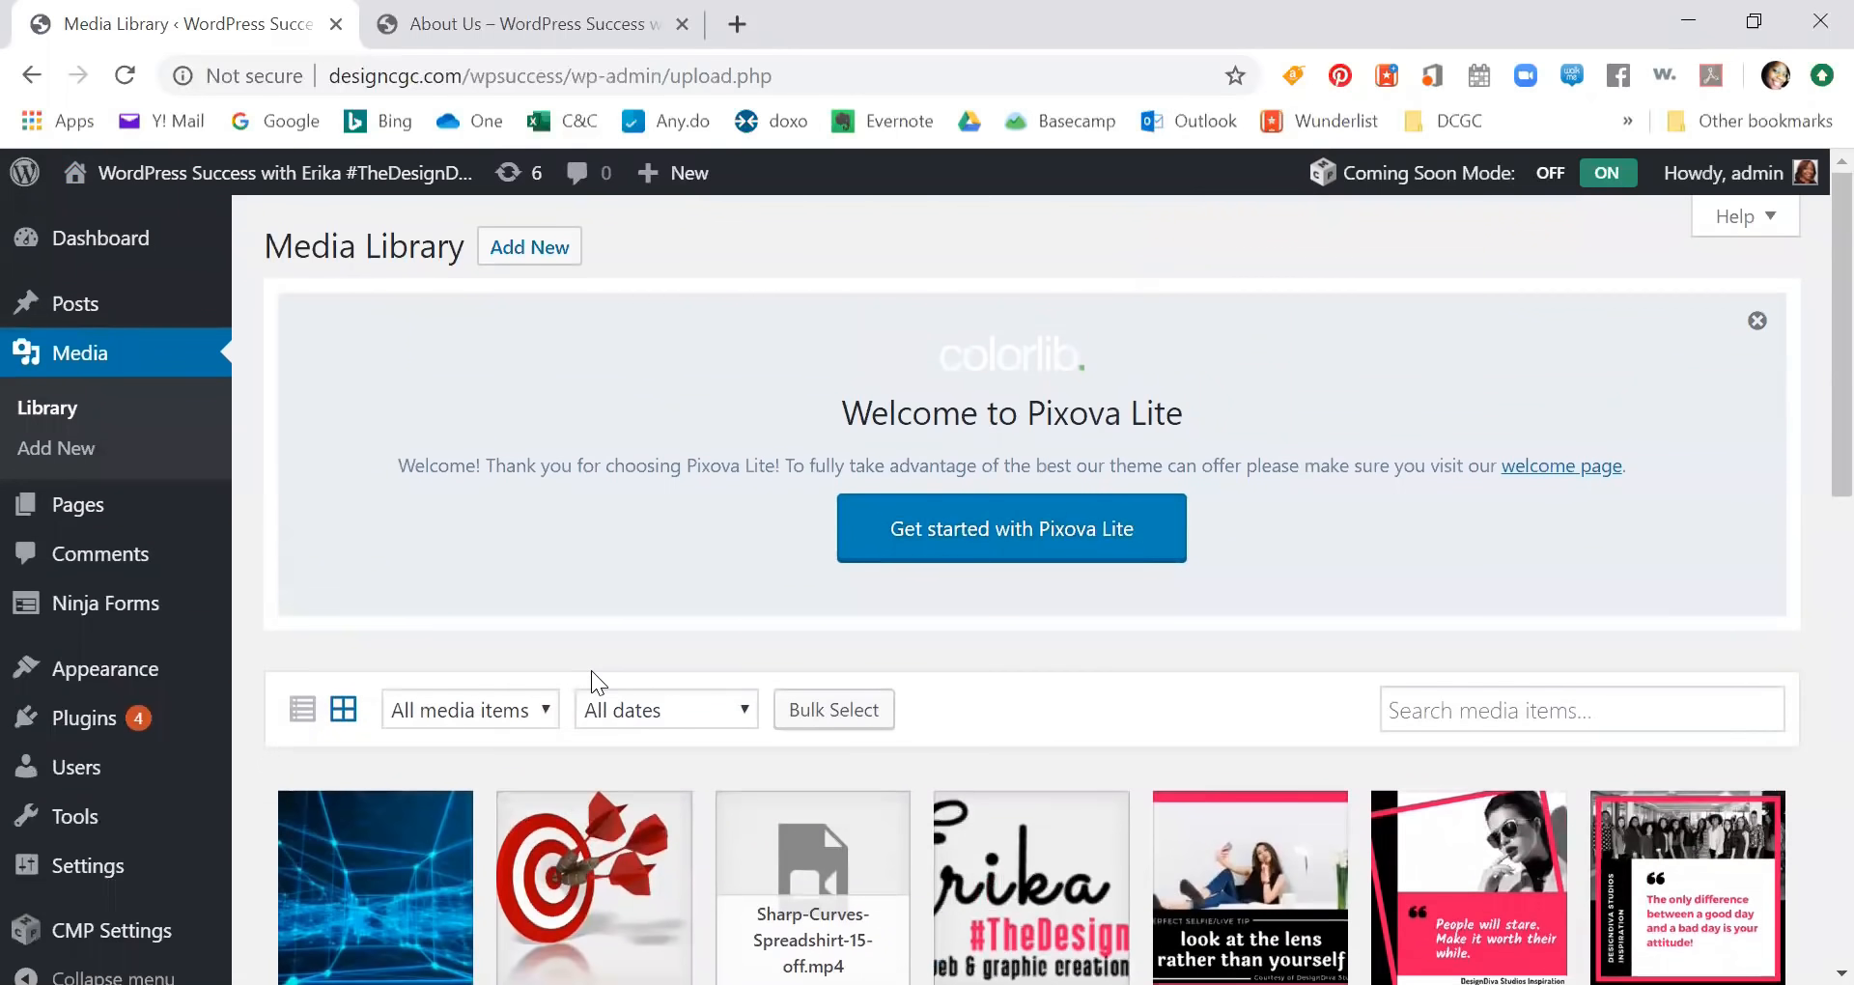
scroll(590, 675, "down", 2)
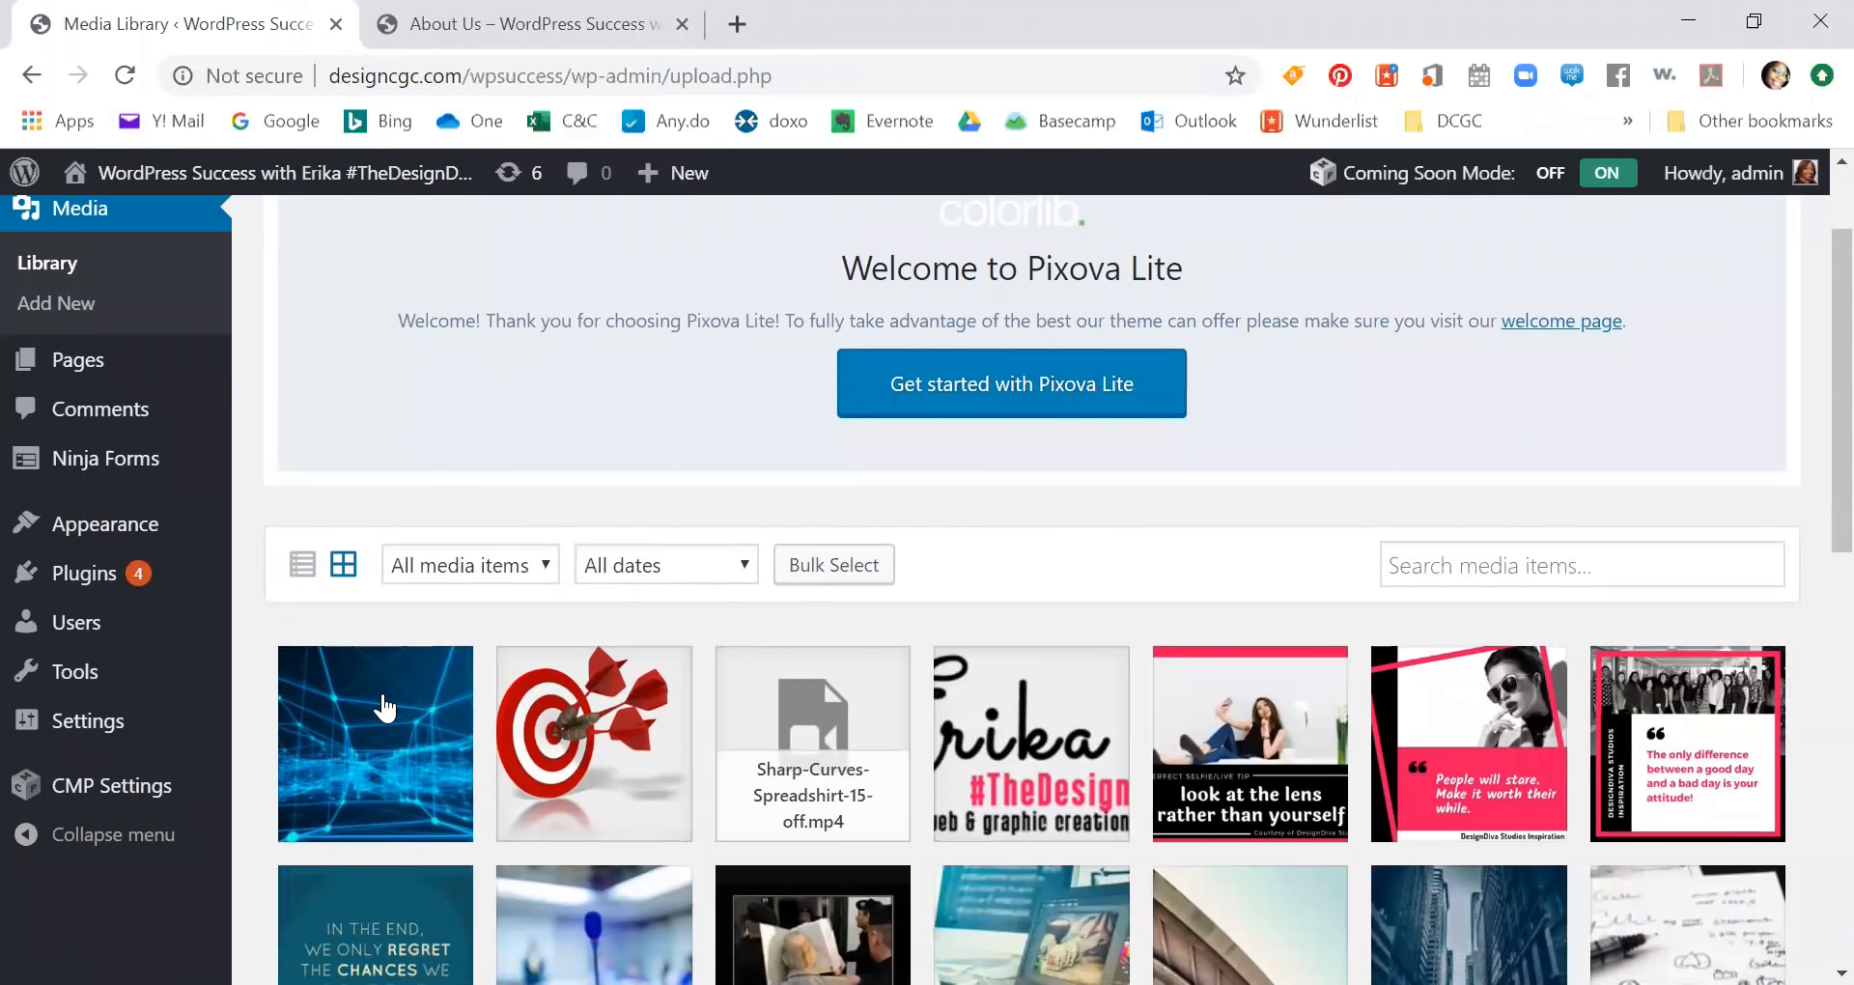
scroll(897, 682, "up", 2)
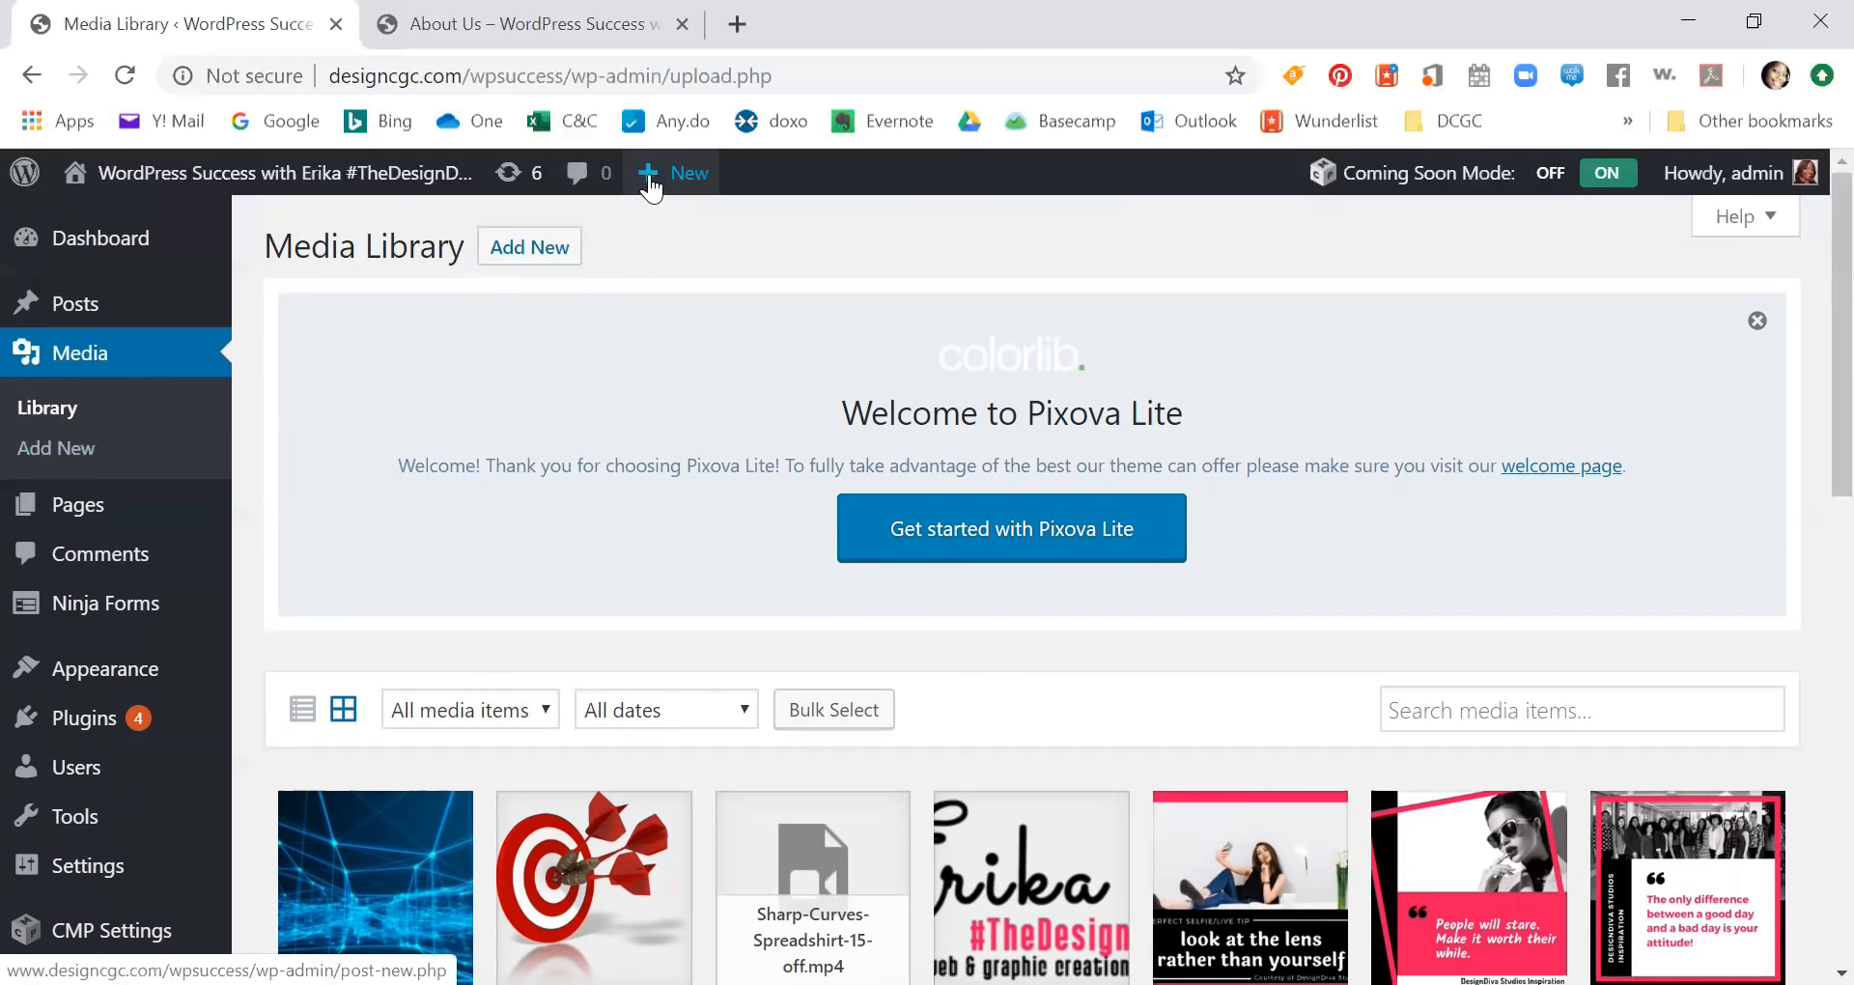
Step: Upload the laptopsbackground image as new media and highlight its name in the upload list
mouse_move(655, 184)
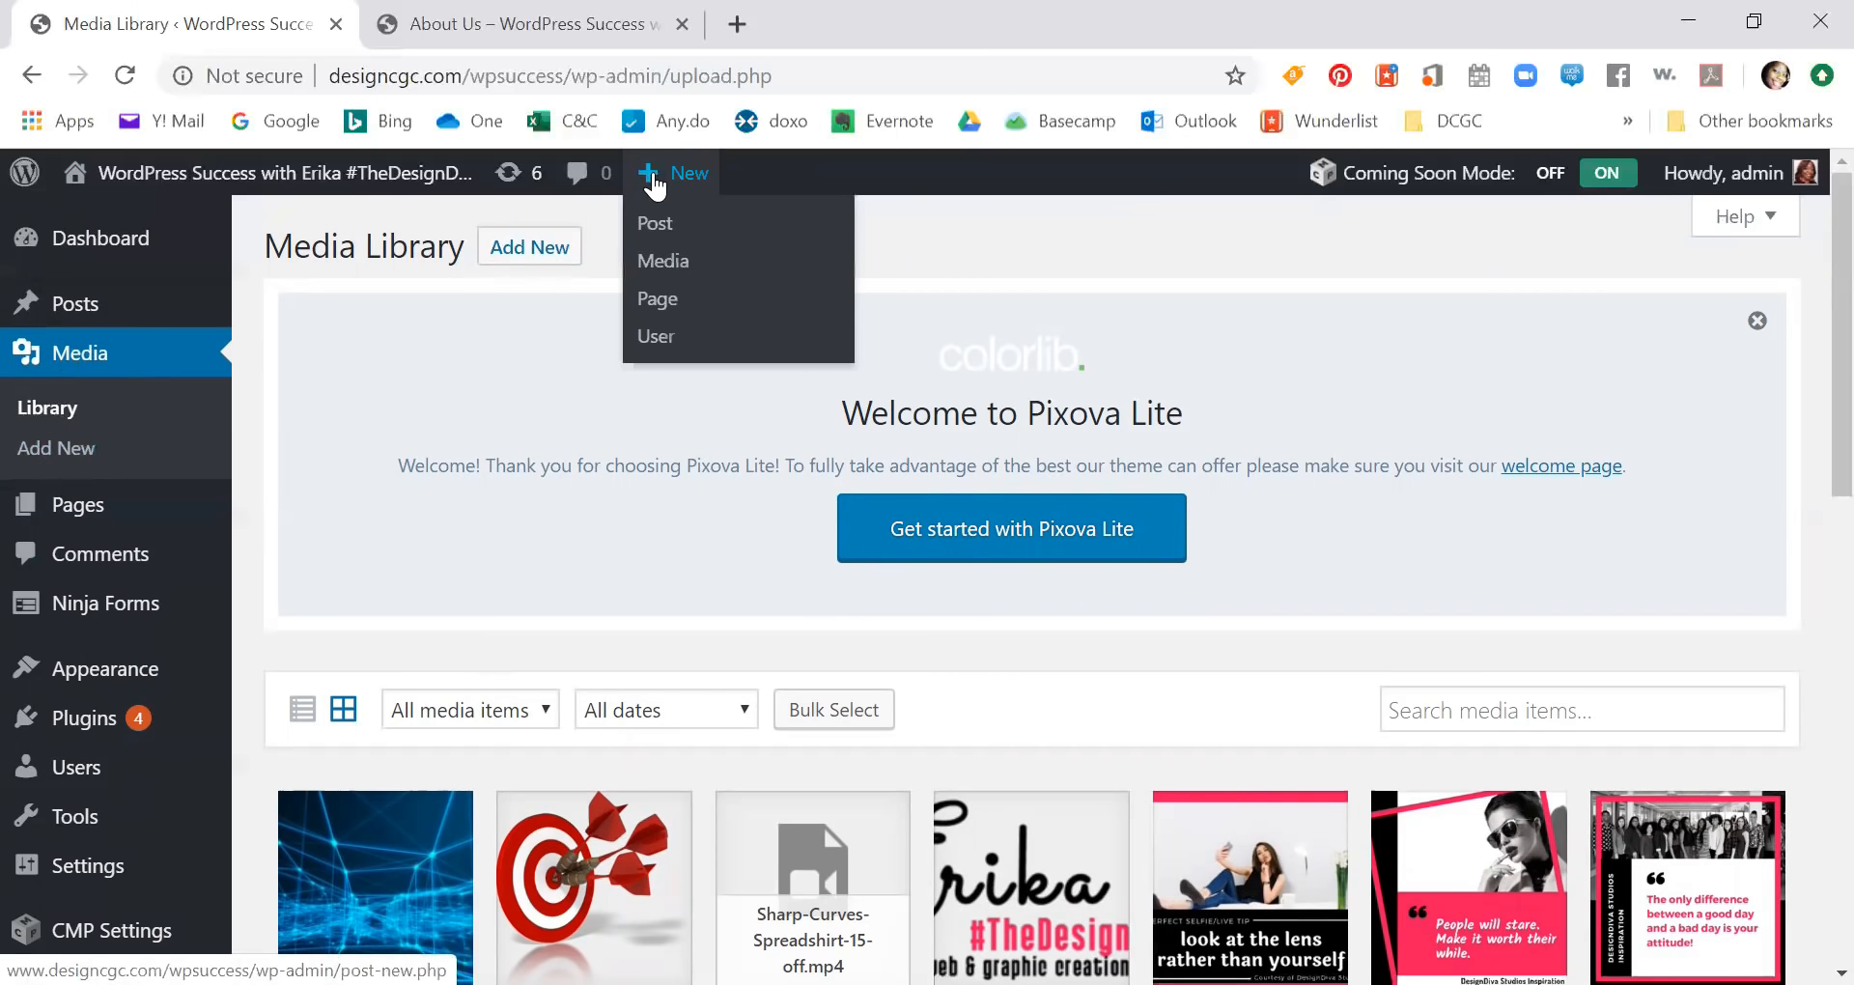
left_click(672, 278)
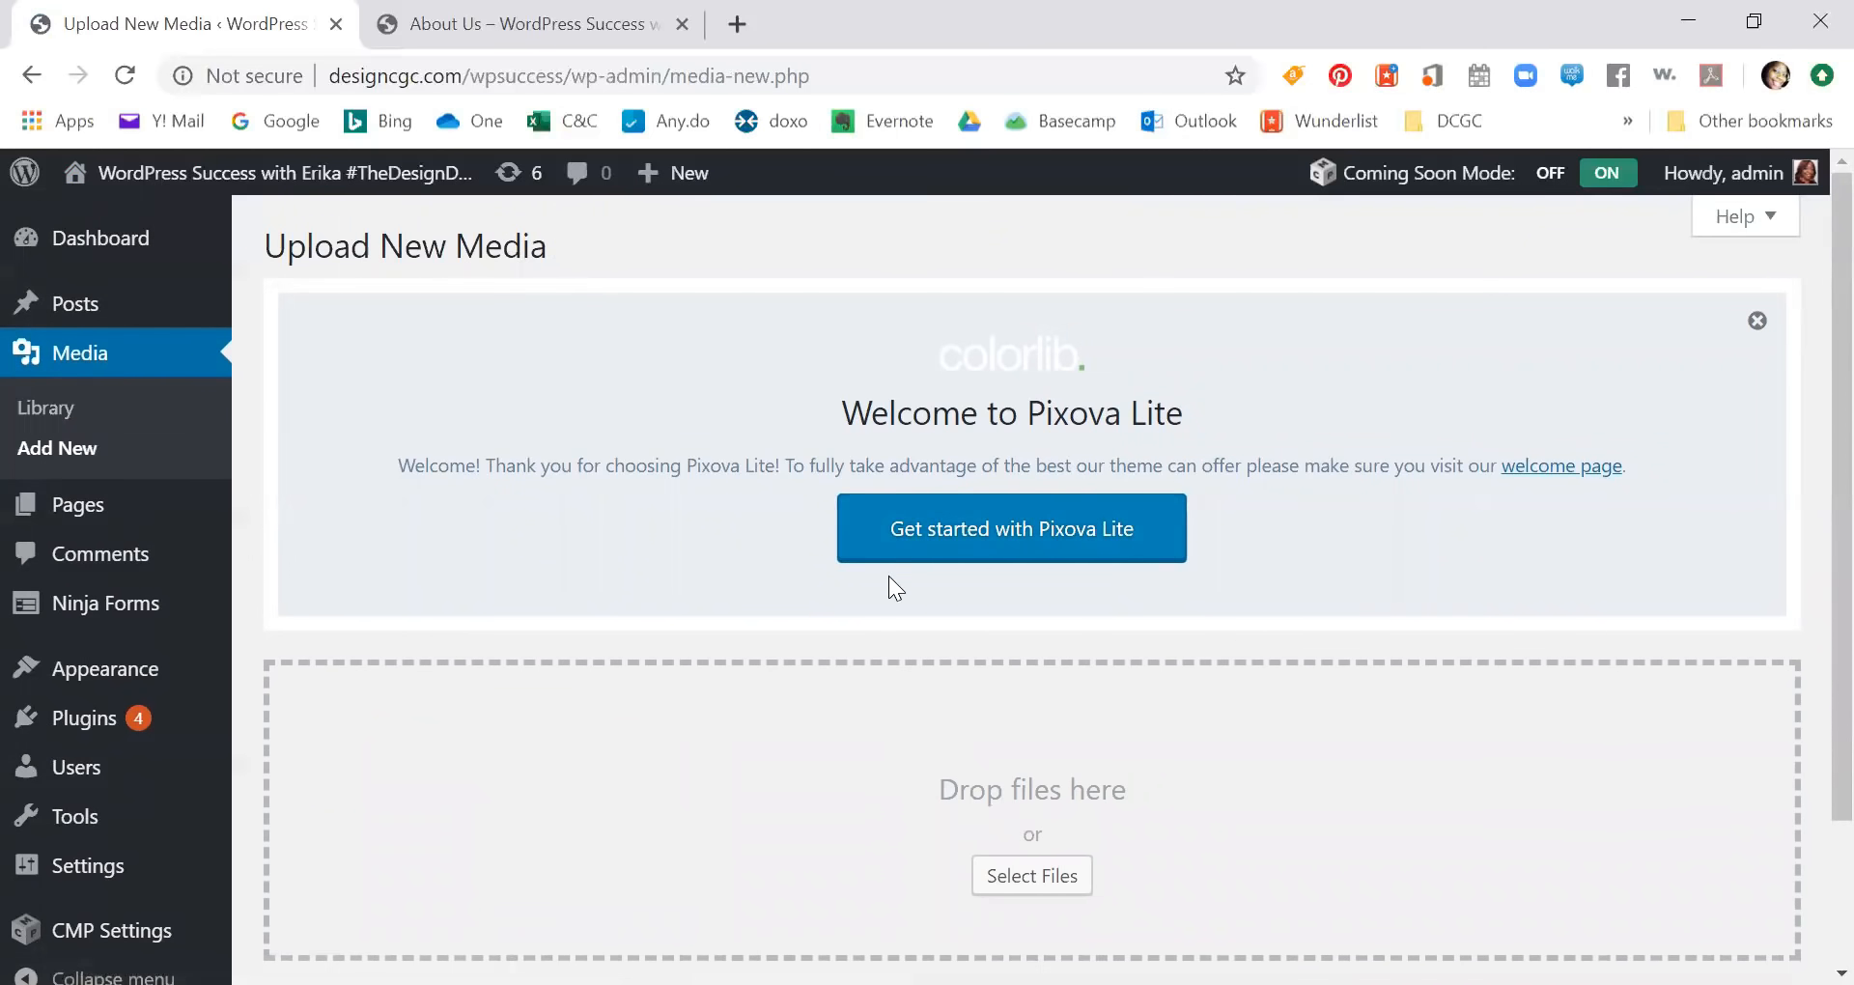
scroll(561, 446, "down", 2)
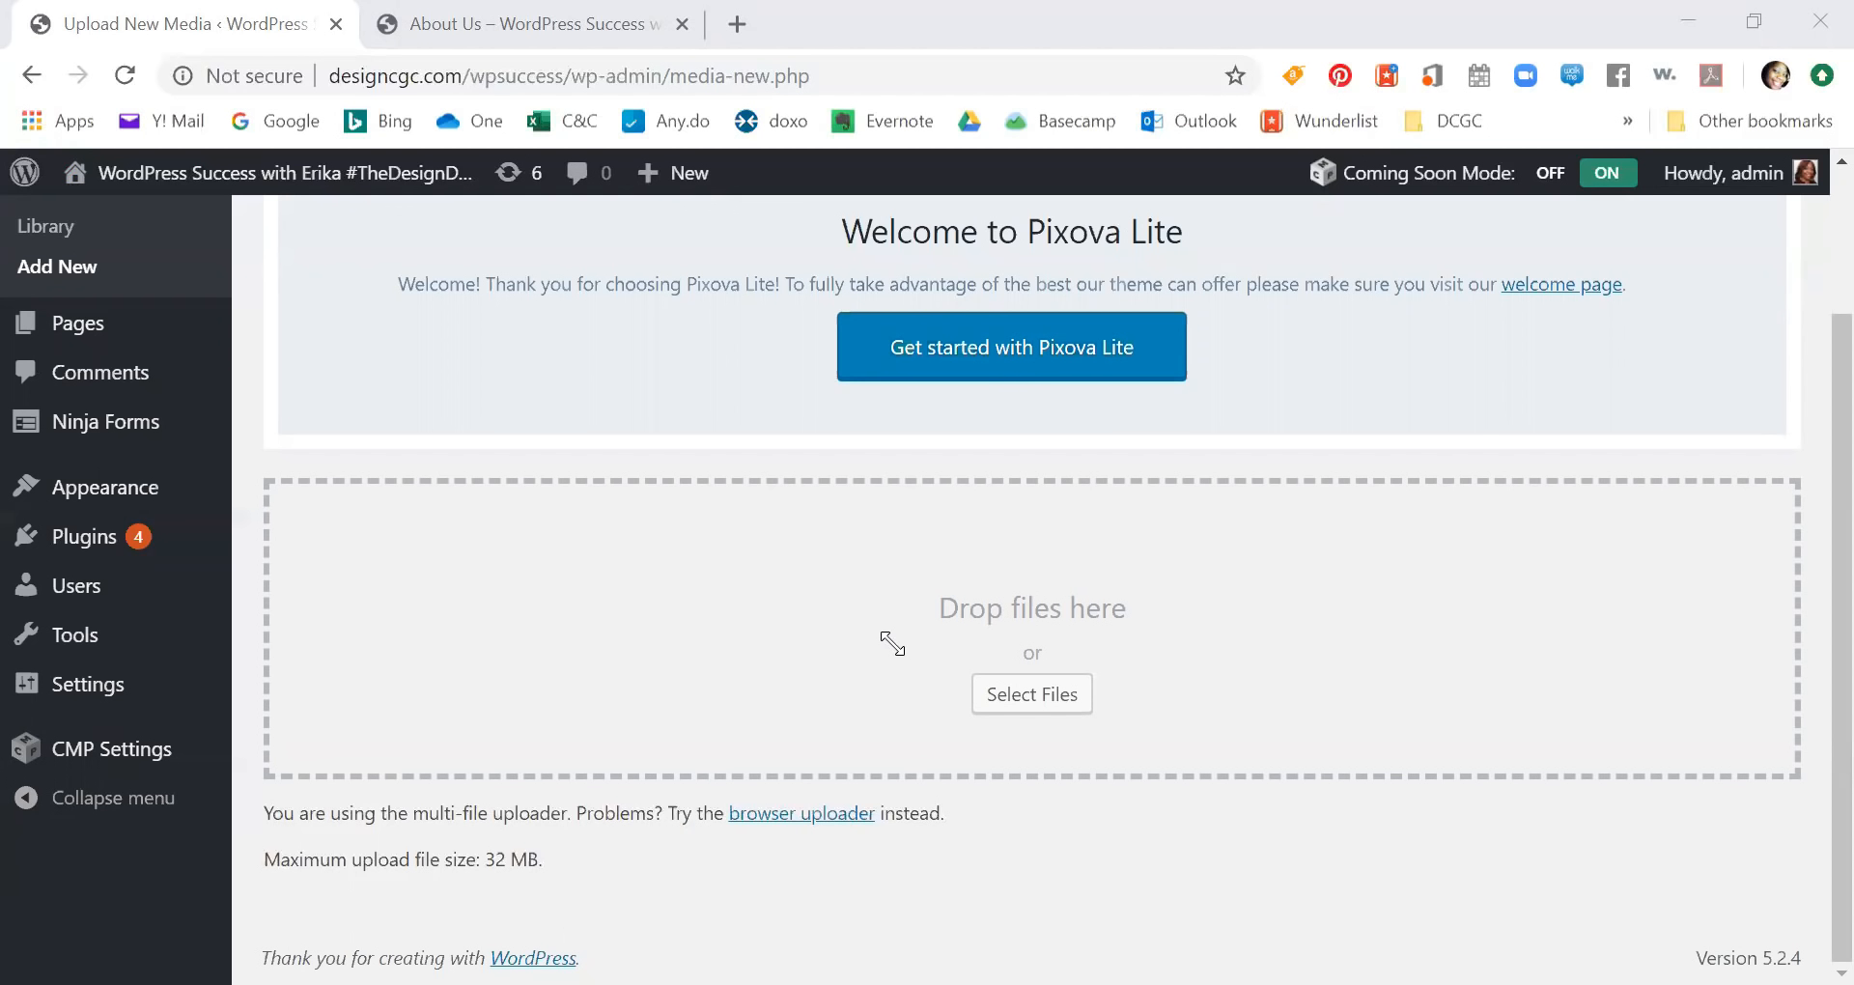
scroll(693, 633, "down", 1)
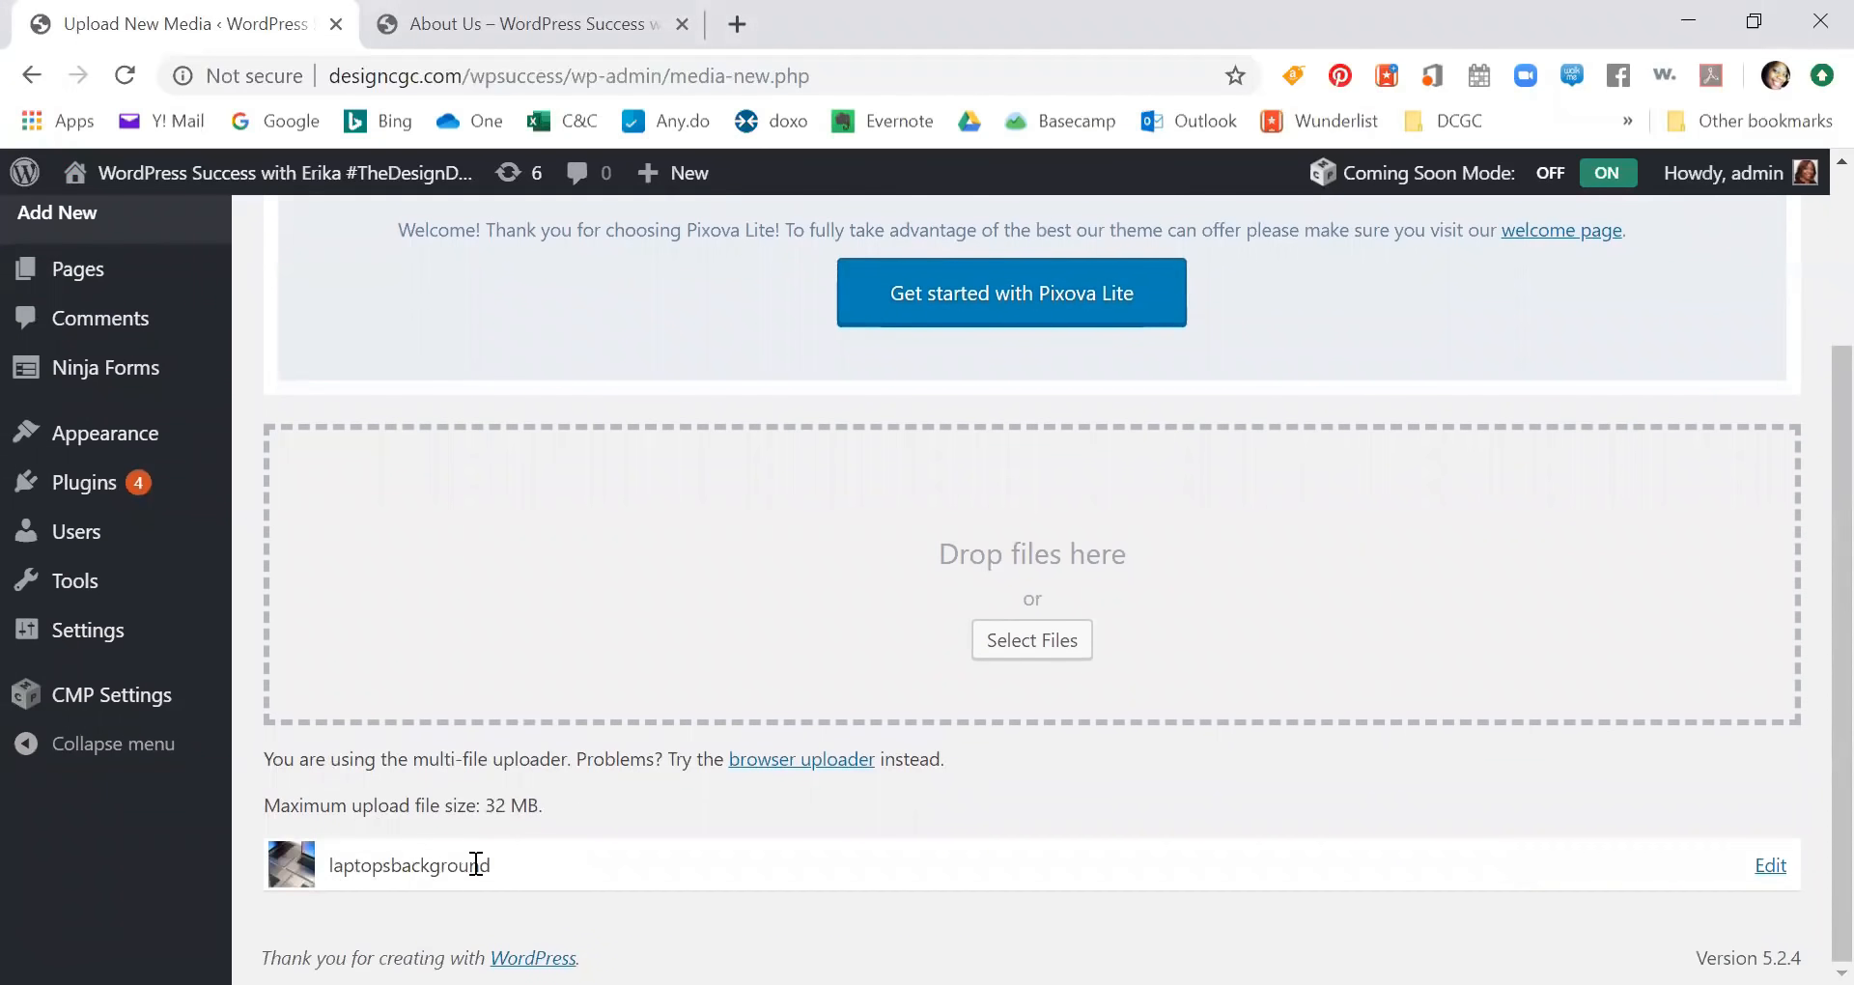
left_click_drag(515, 856, 326, 867)
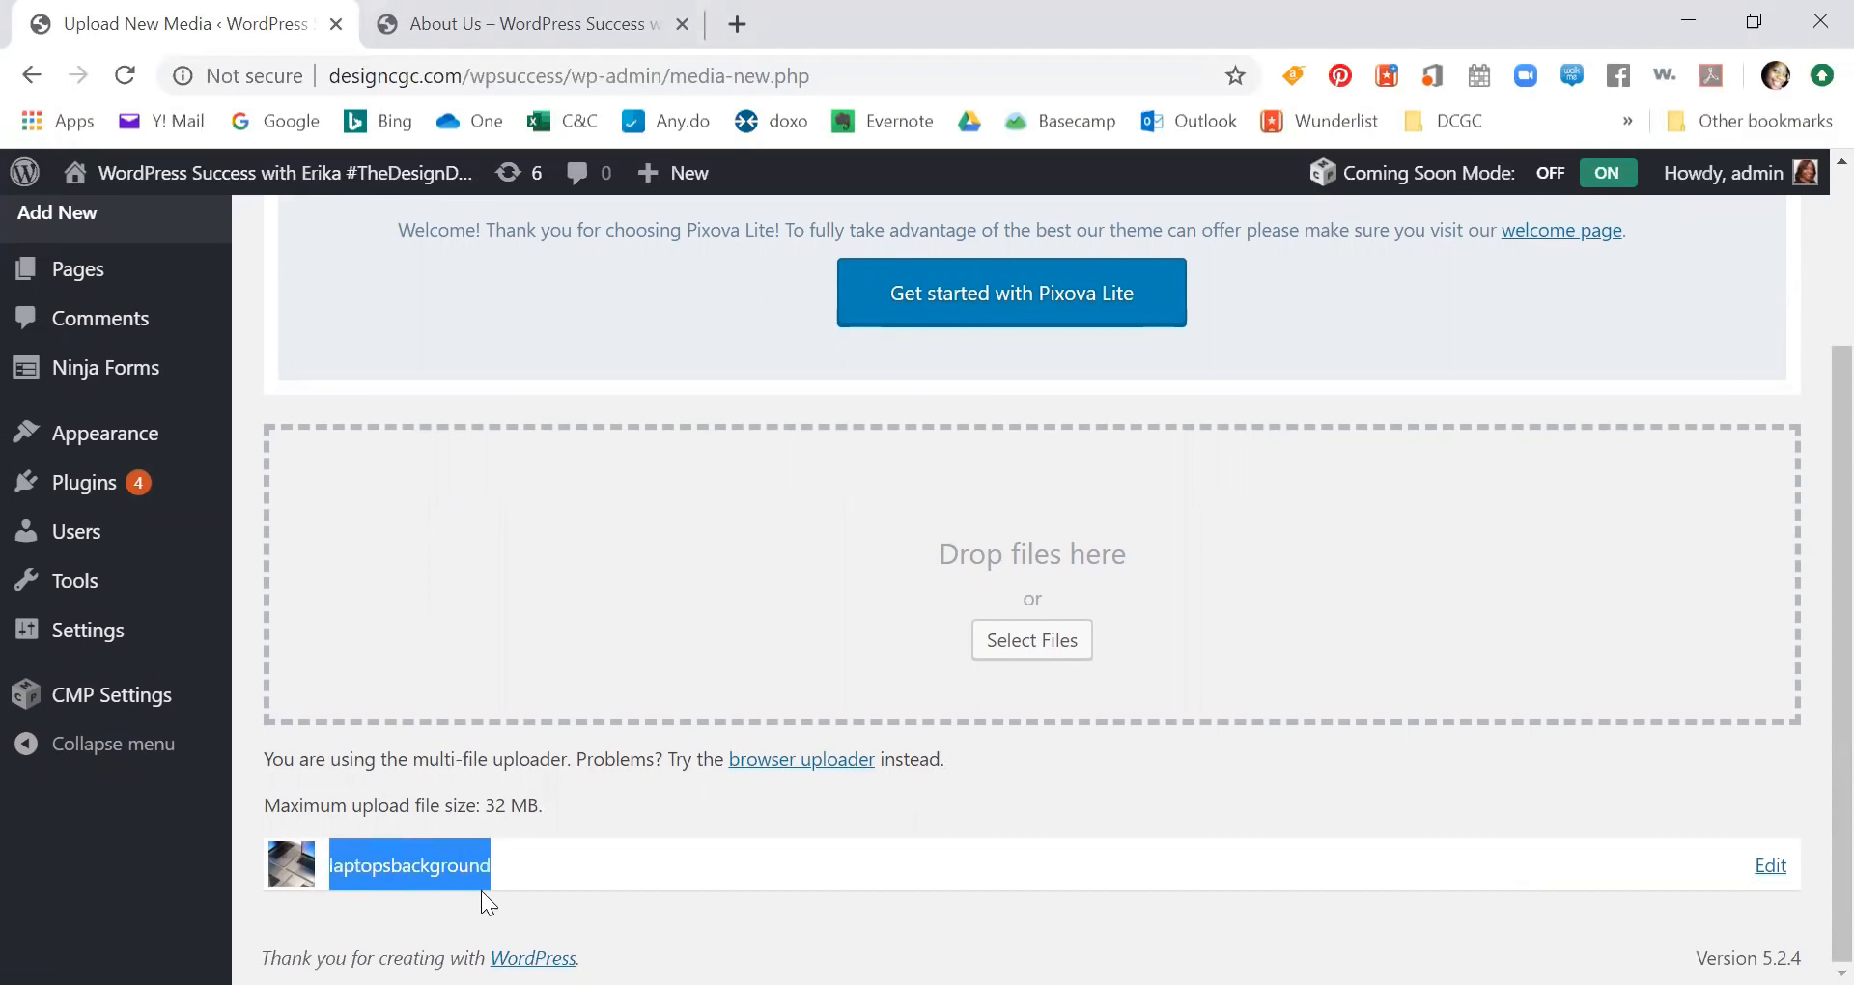
left_click(570, 833)
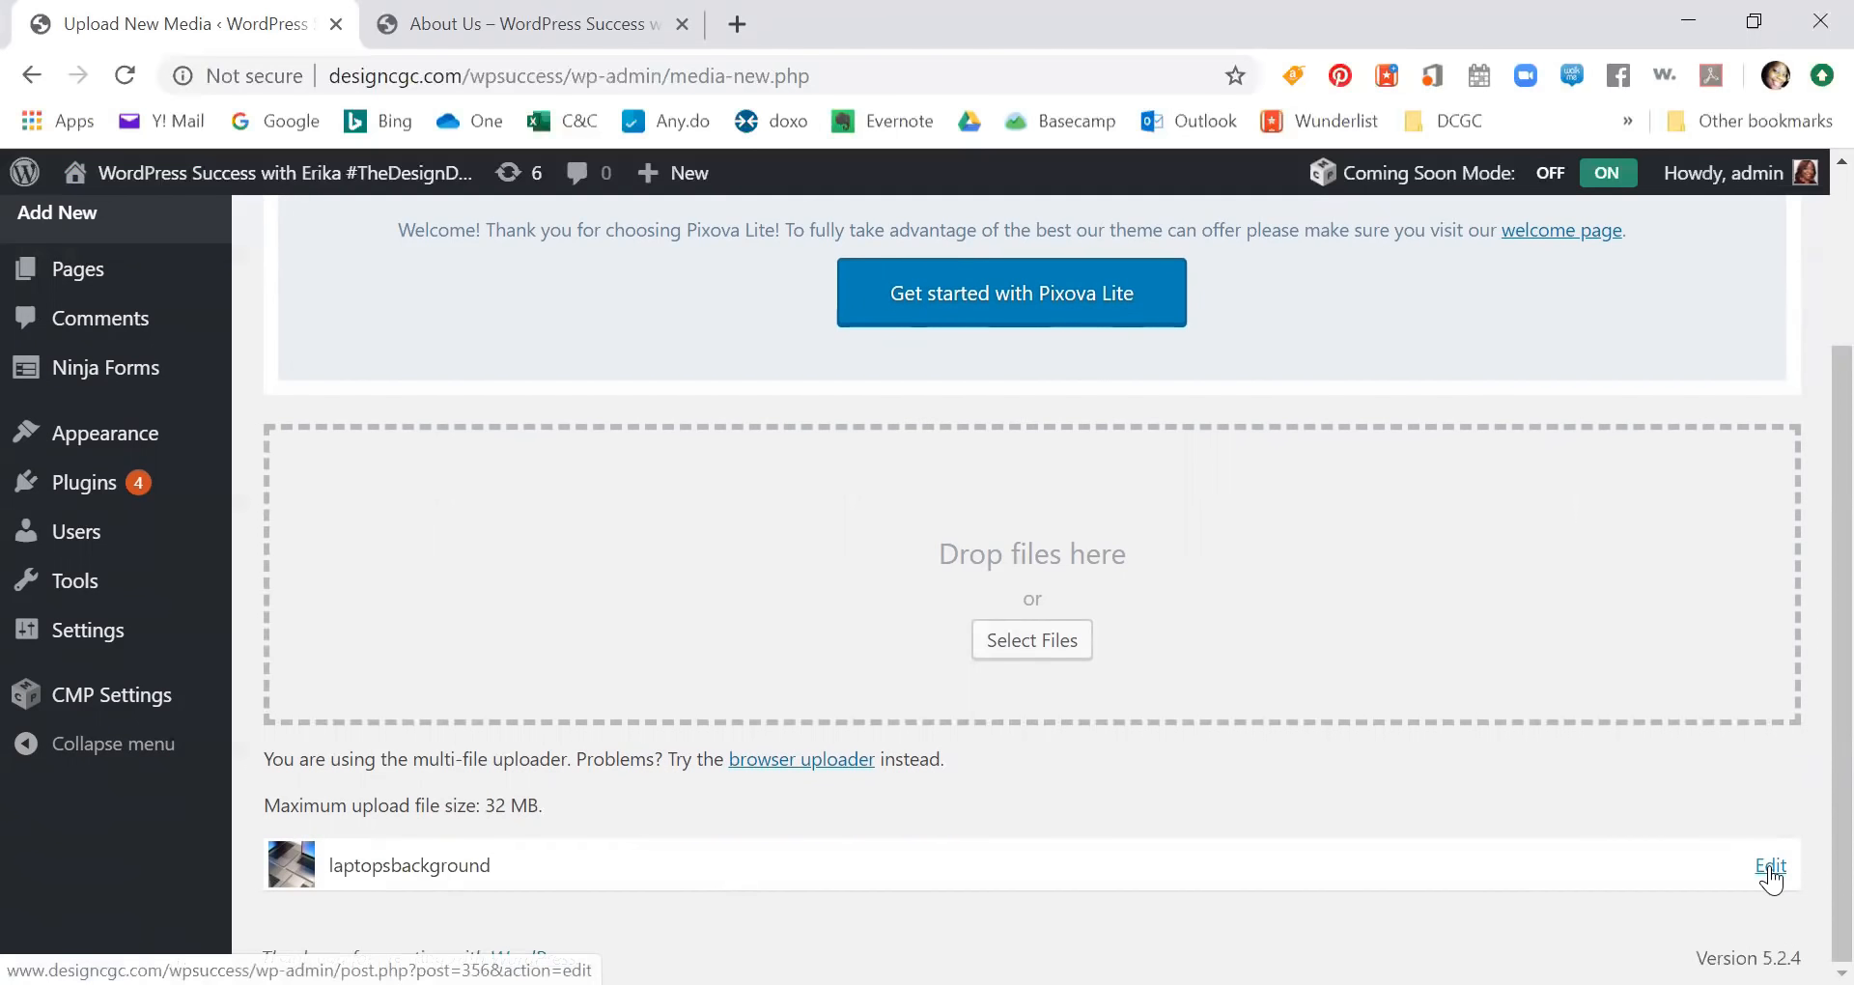
Step: Return to the Media Library, view the attachment details of the laptopsbackground image and close them
scroll(848, 730, "up", 3)
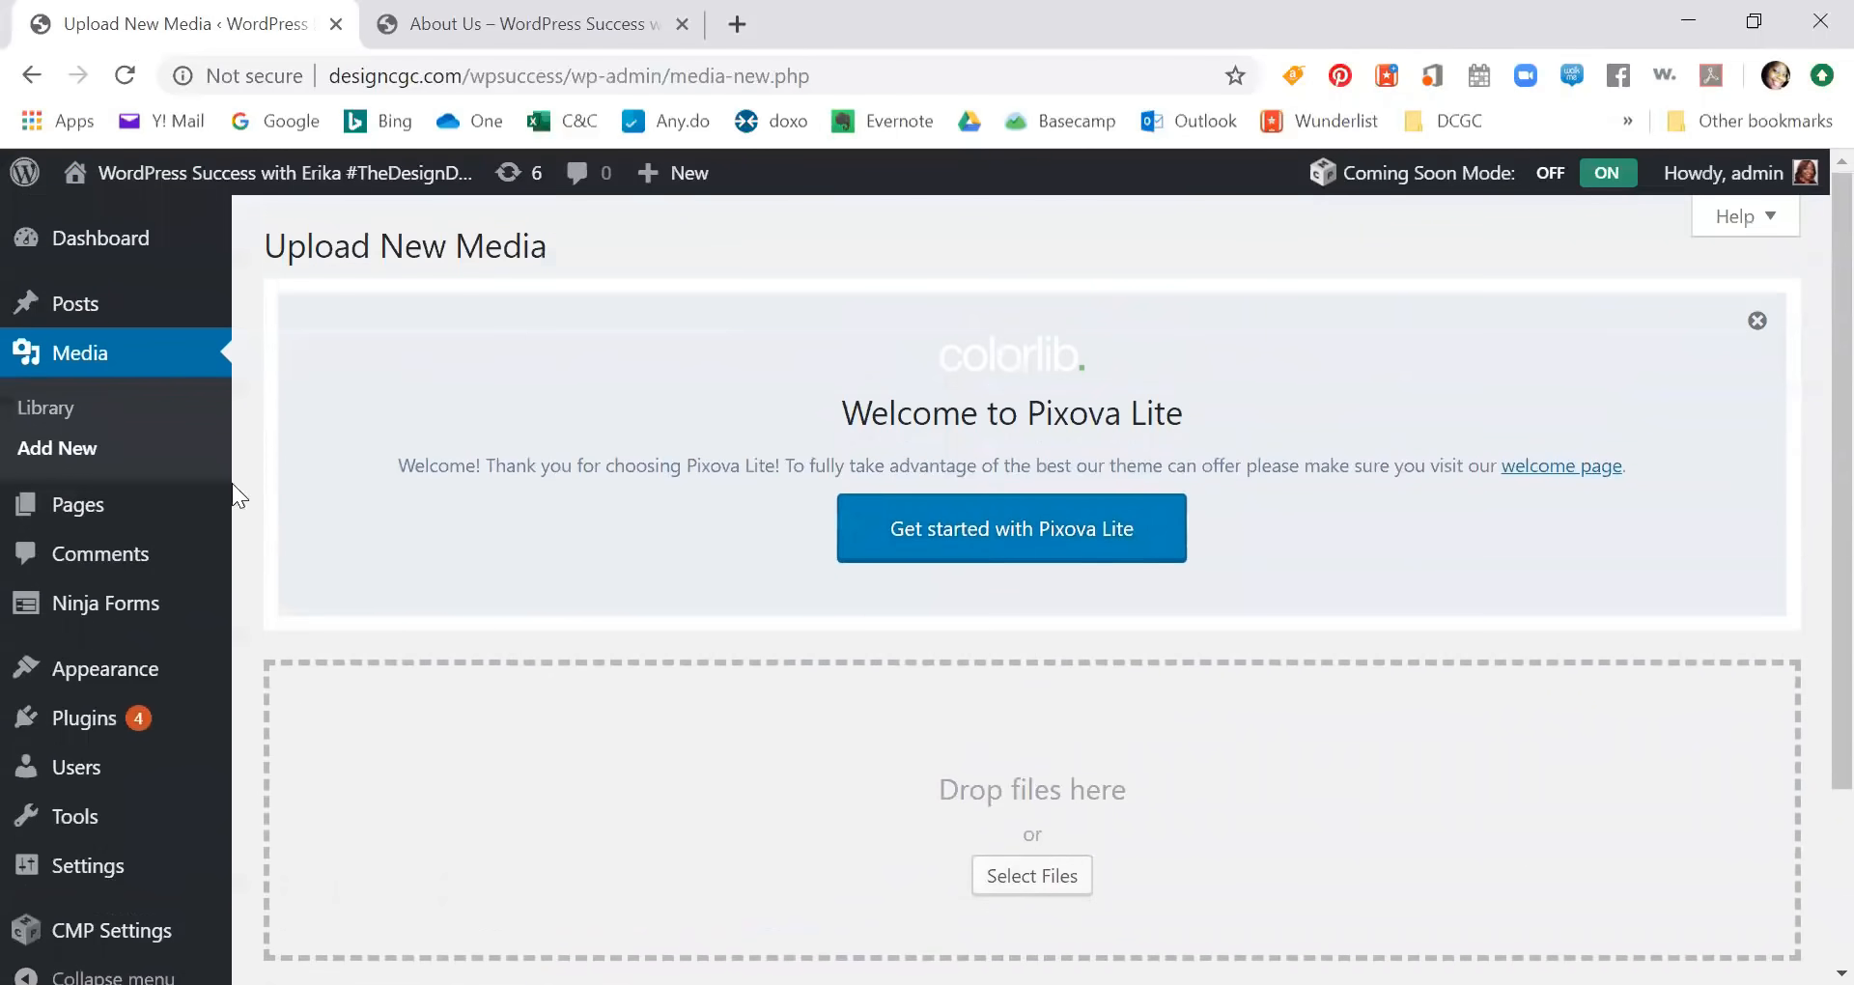
left_click(60, 408)
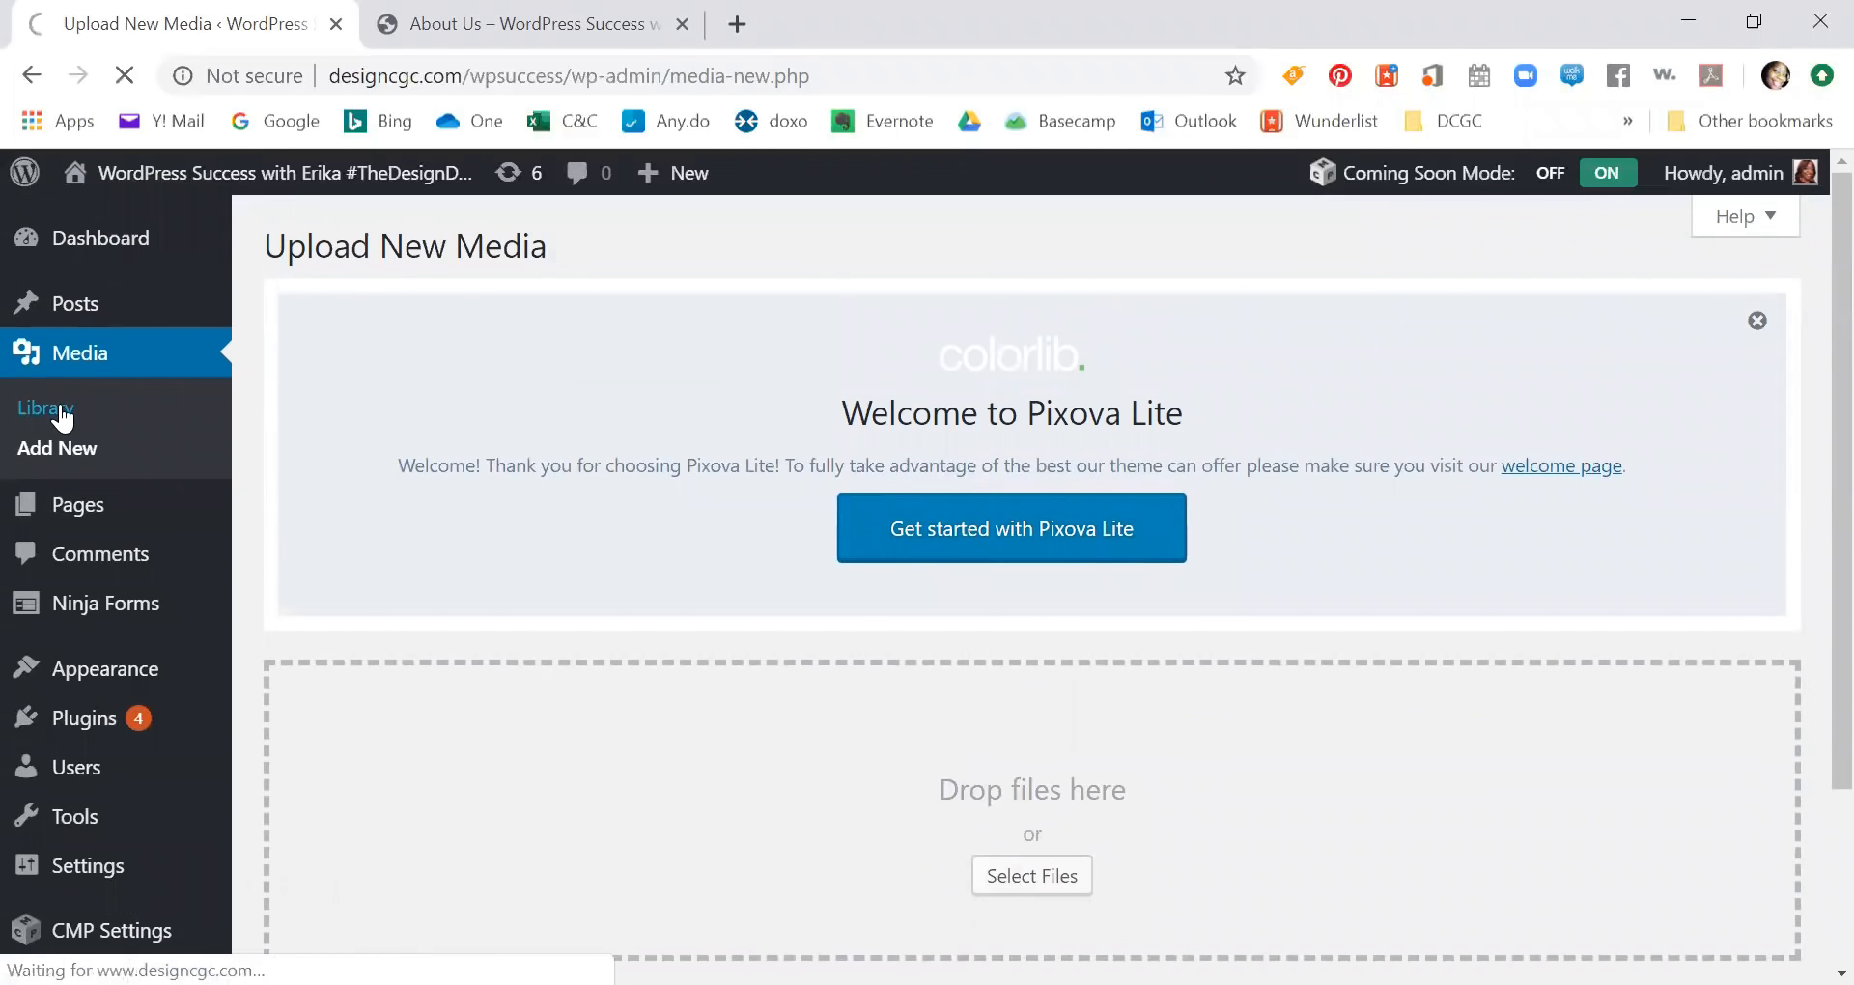
scroll(1216, 473, "down", 5)
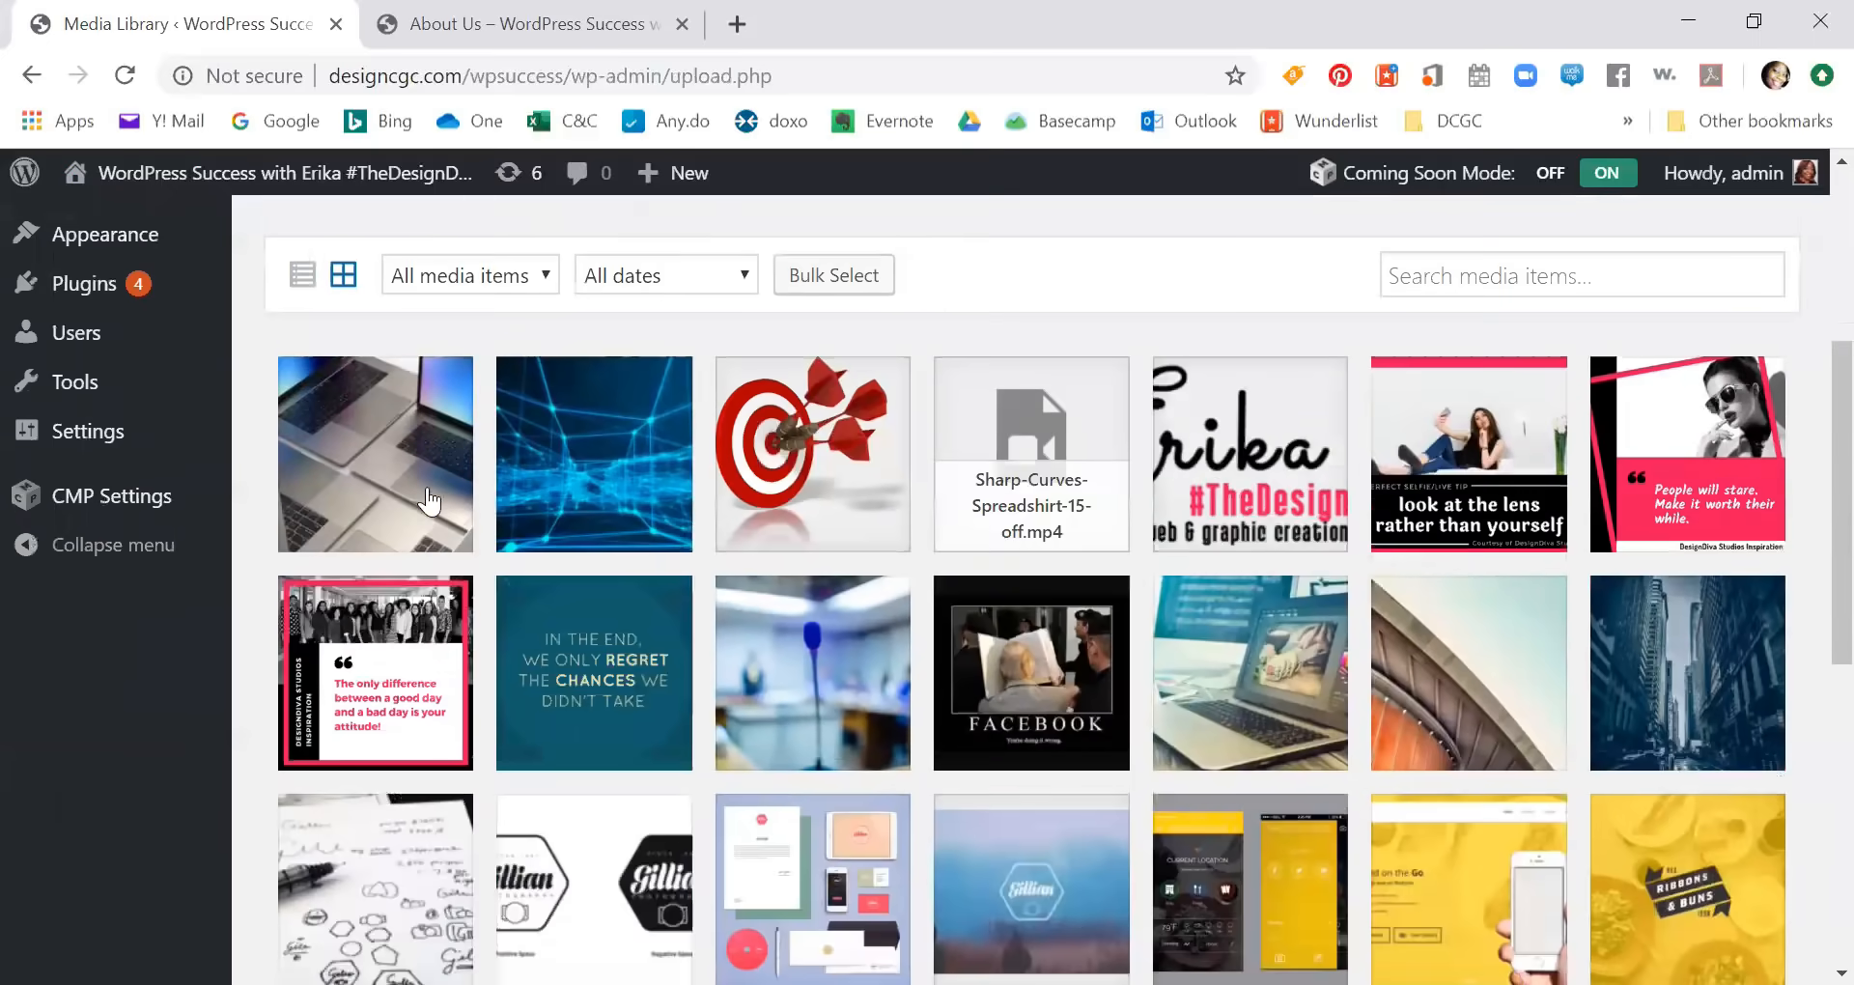
scroll(319, 497, "up", 3)
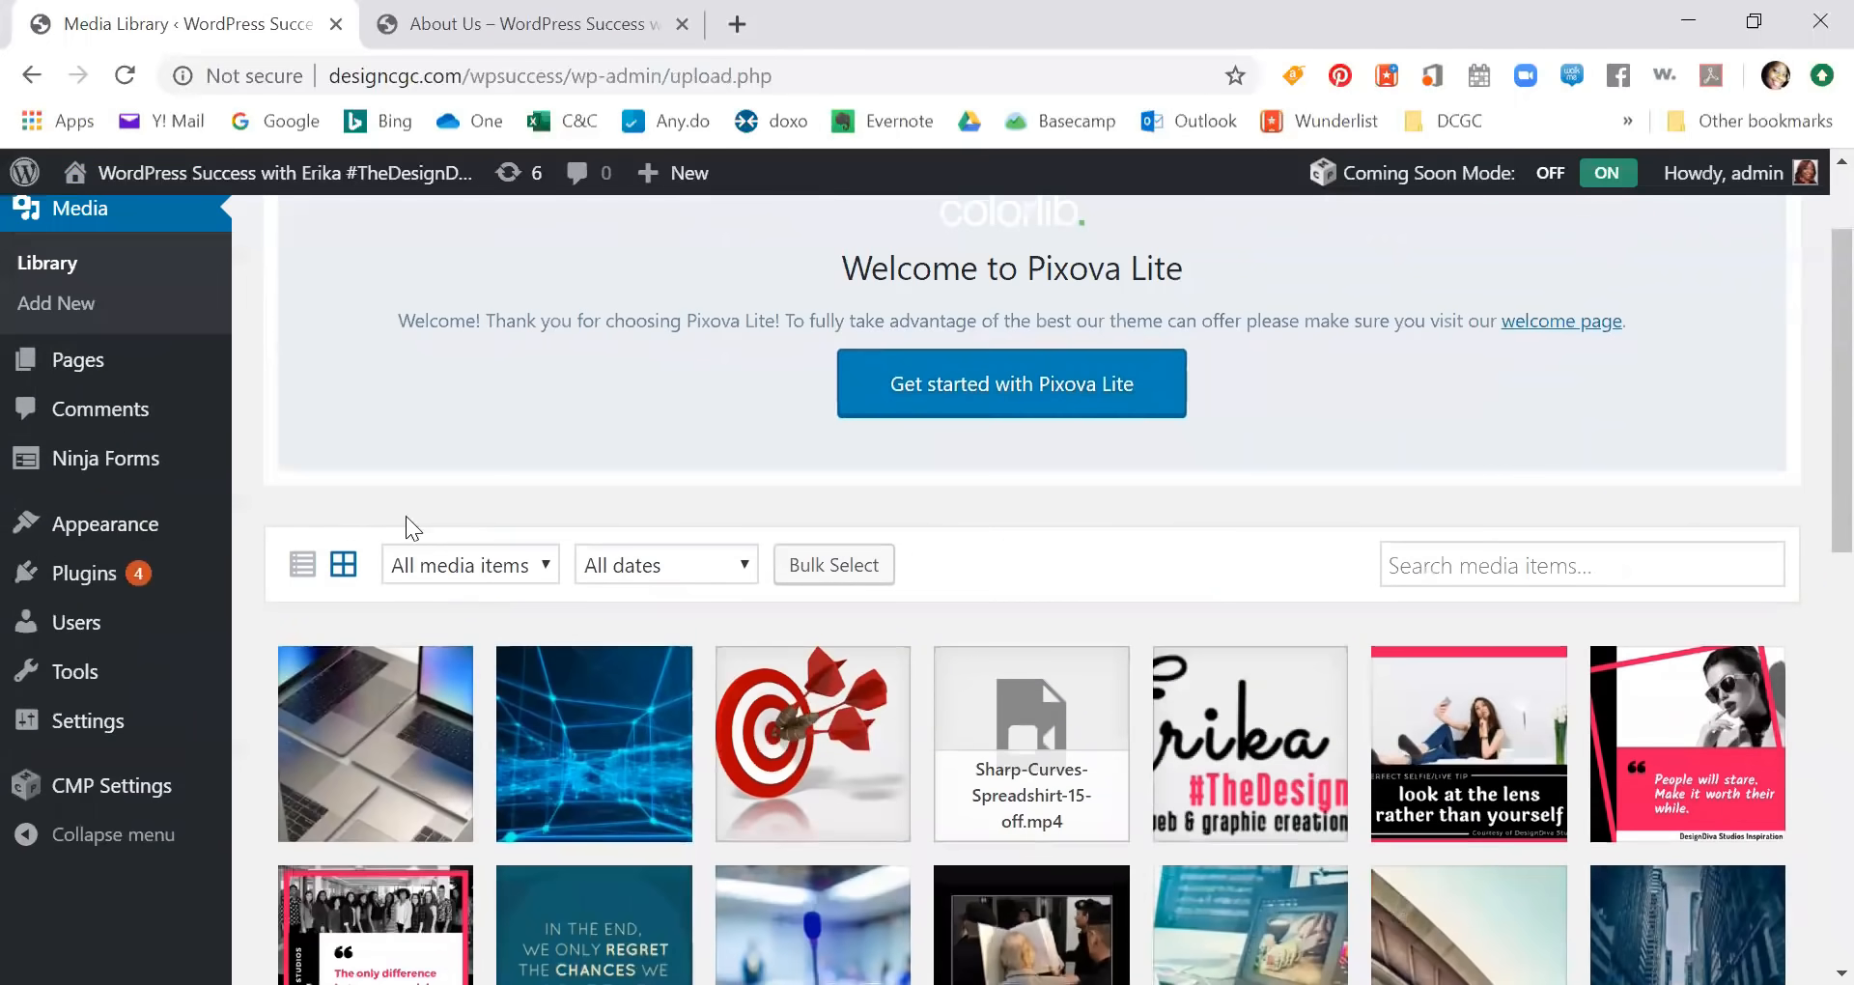
left_click(404, 753)
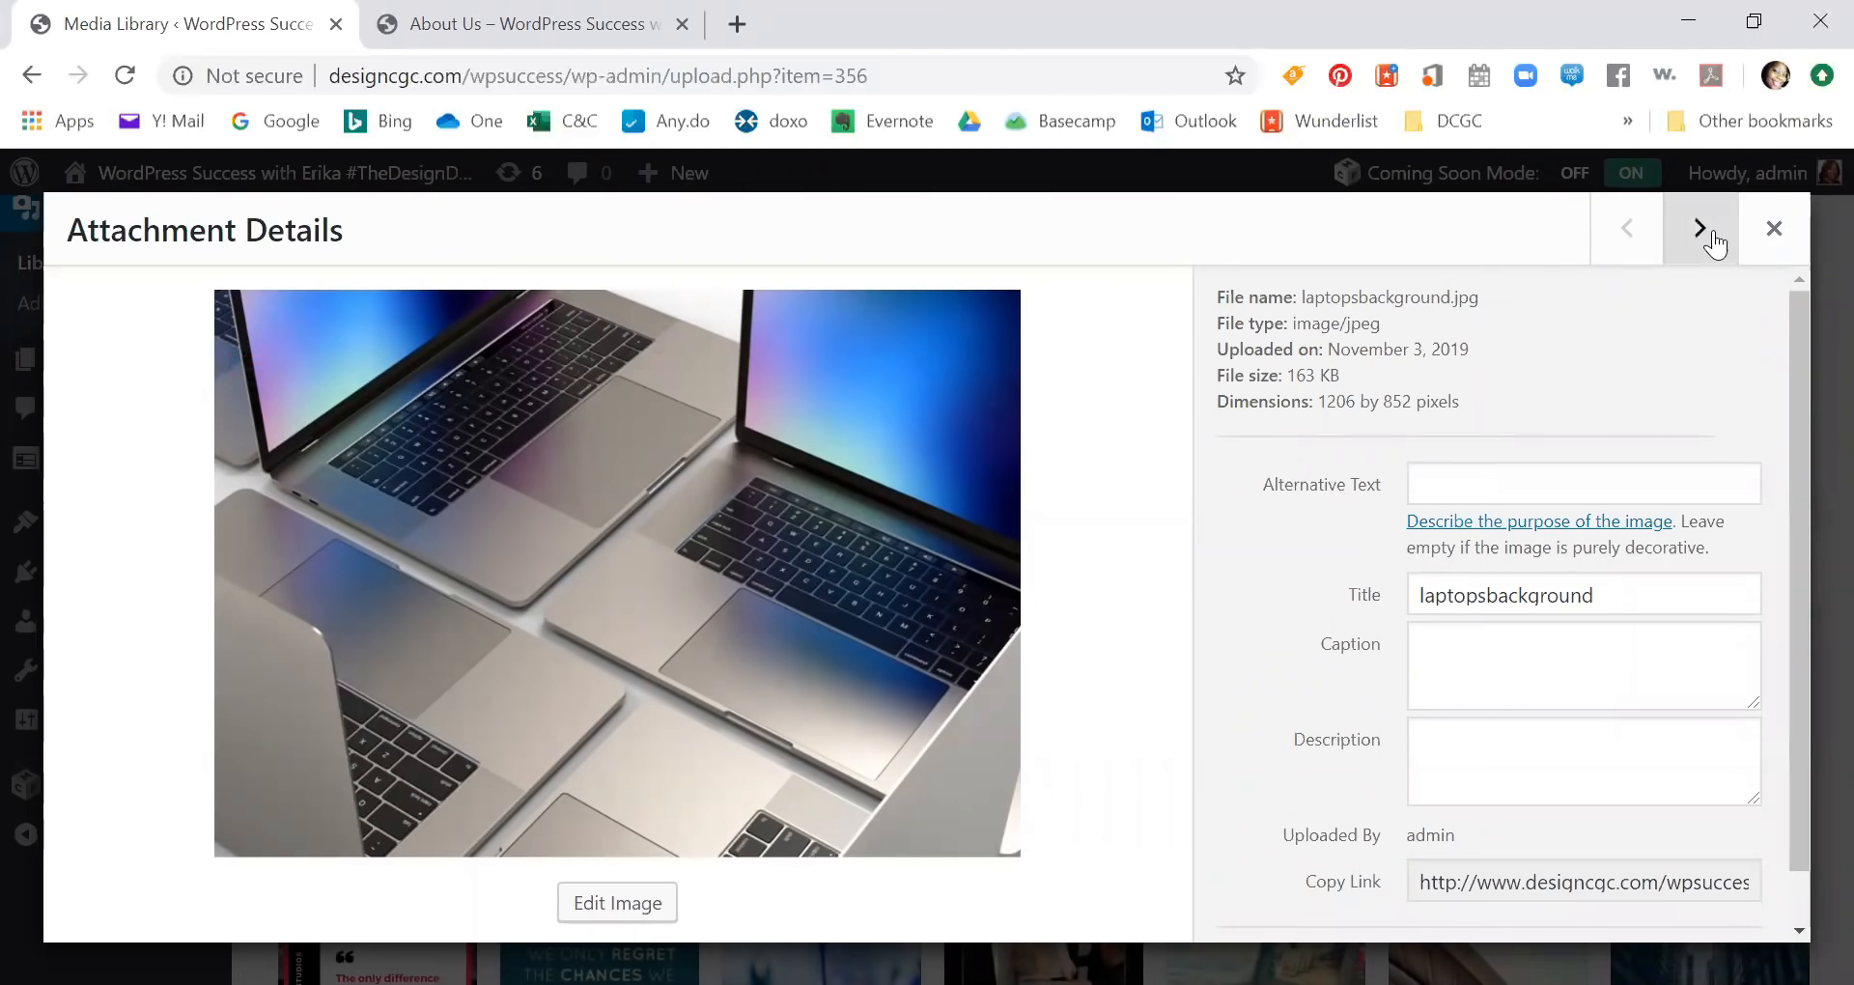
left_click(1774, 230)
scroll(531, 618, "down", 3)
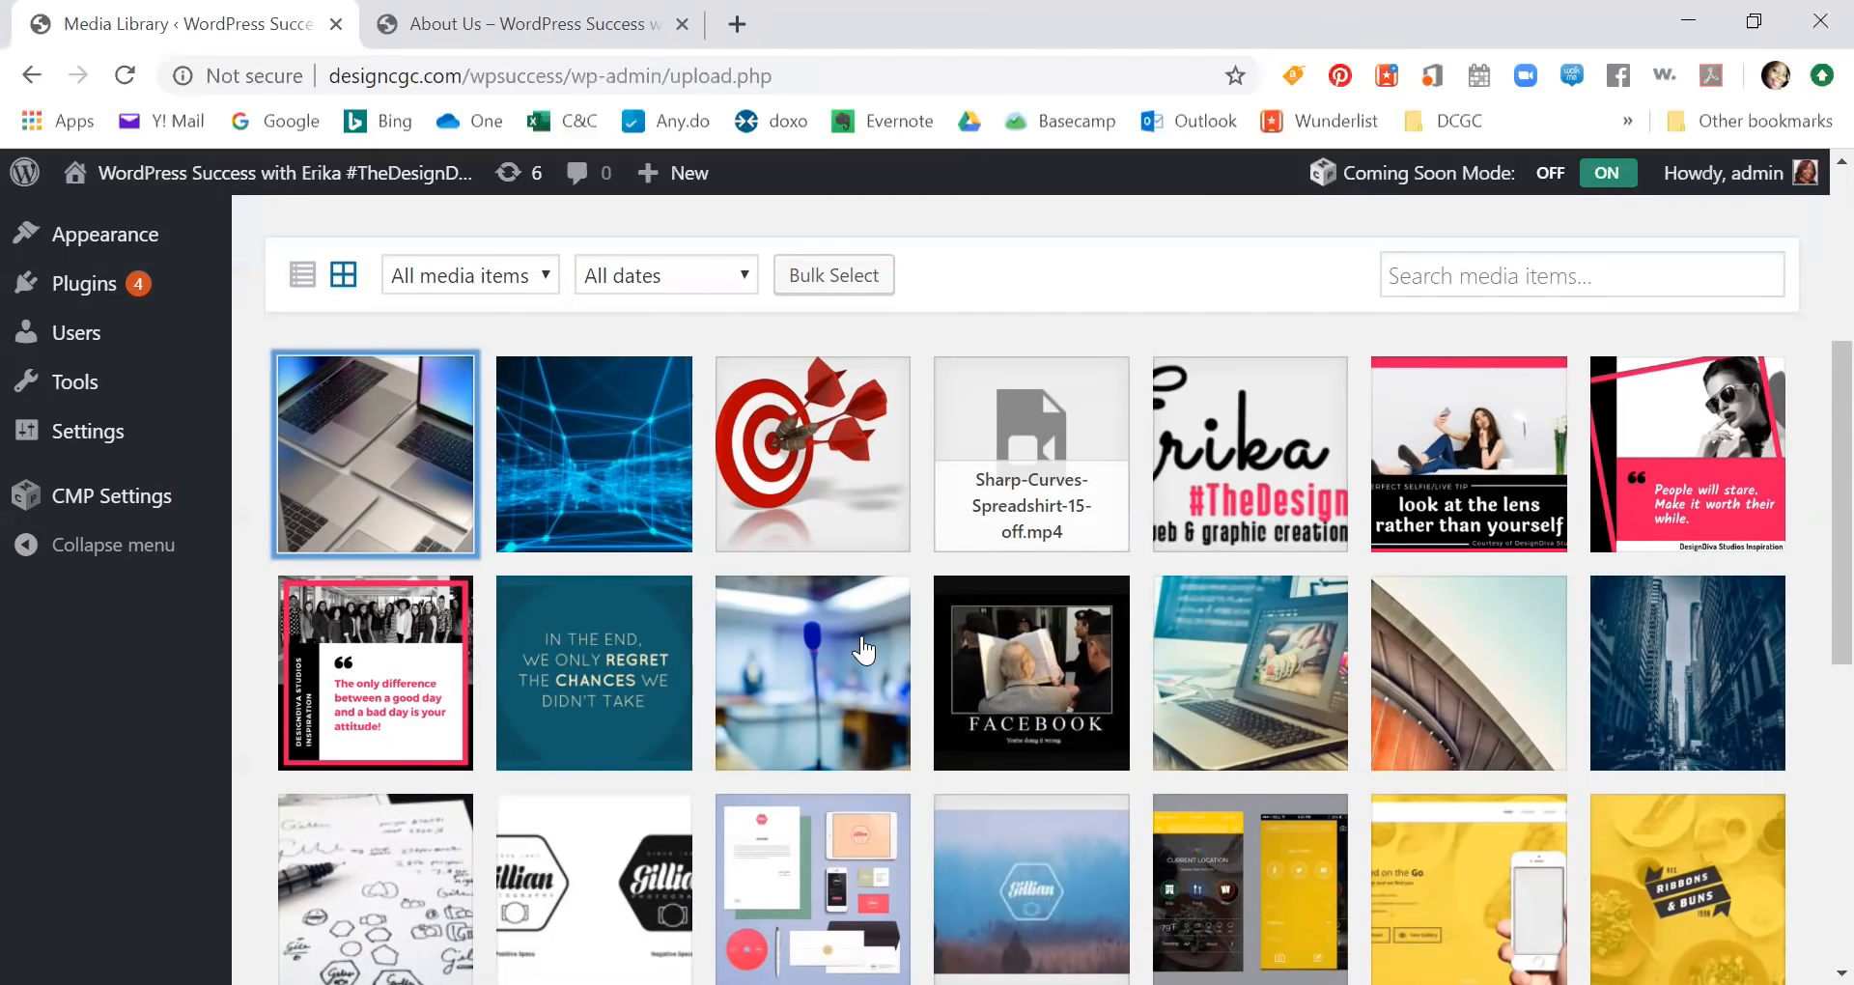
scroll(676, 604, "up", 5)
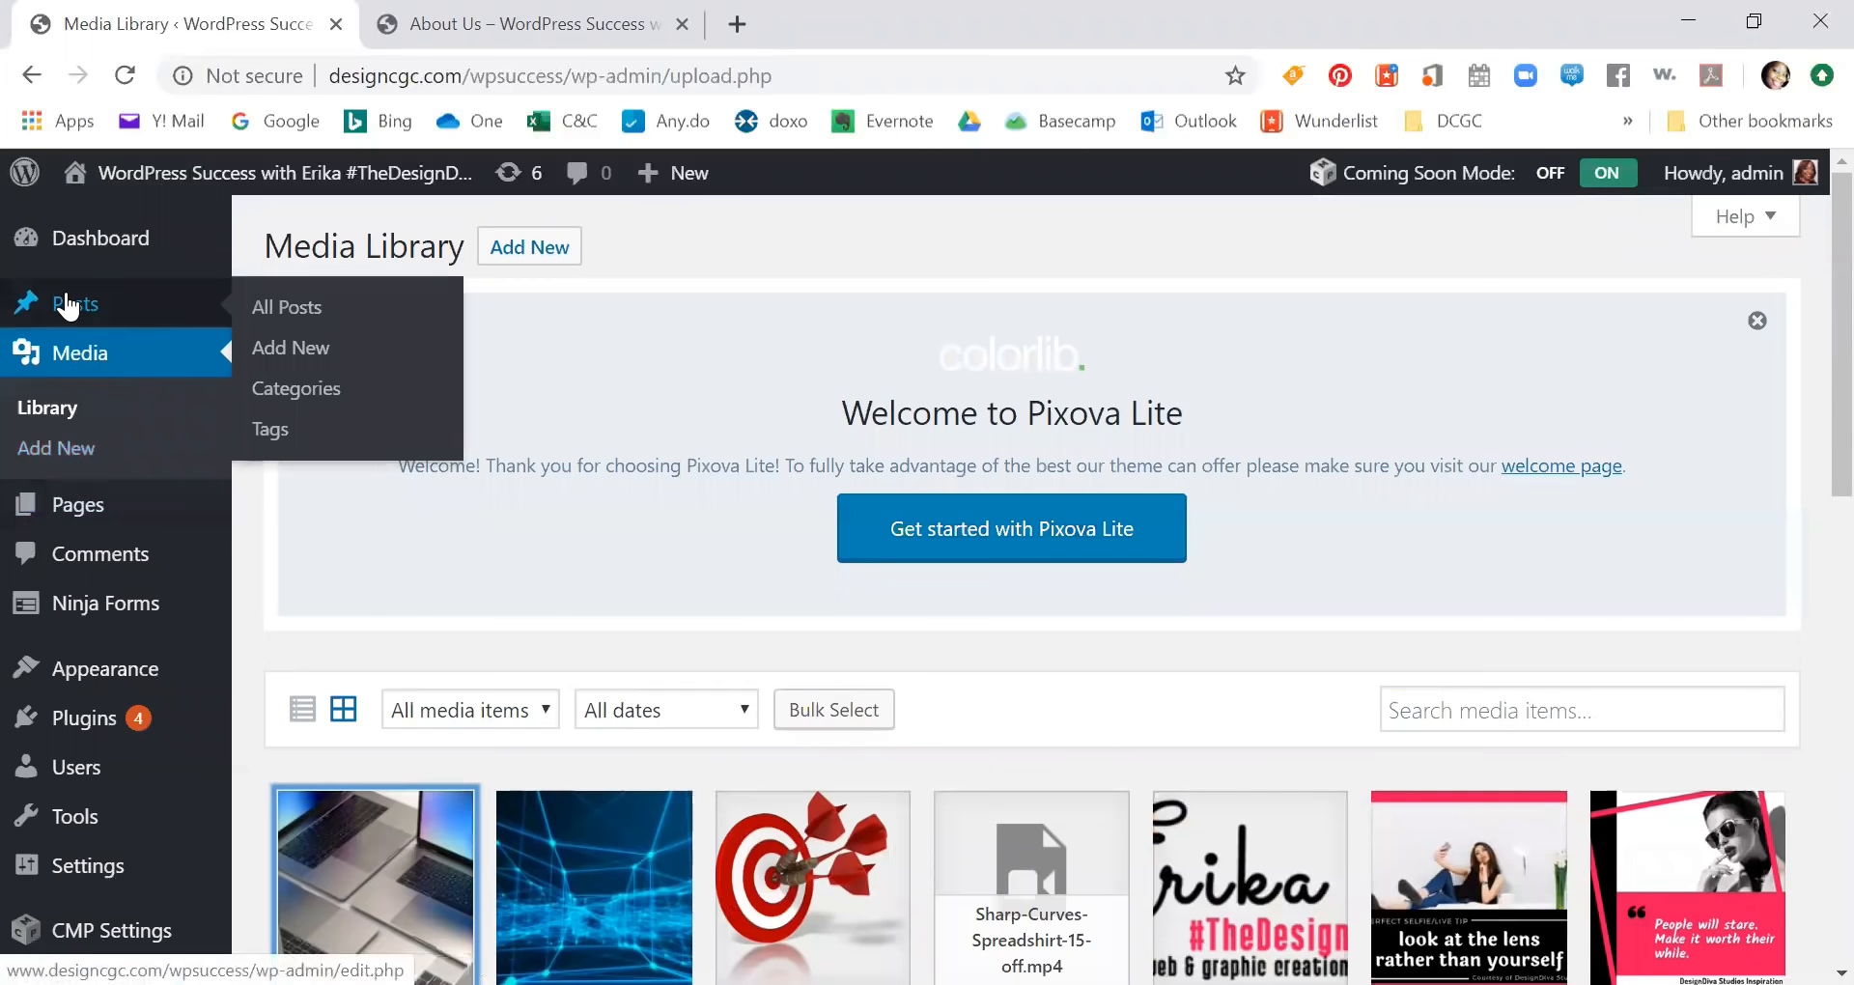
Step: Add a new post and title it "WP Success Lesson 2"
left_click(67, 307)
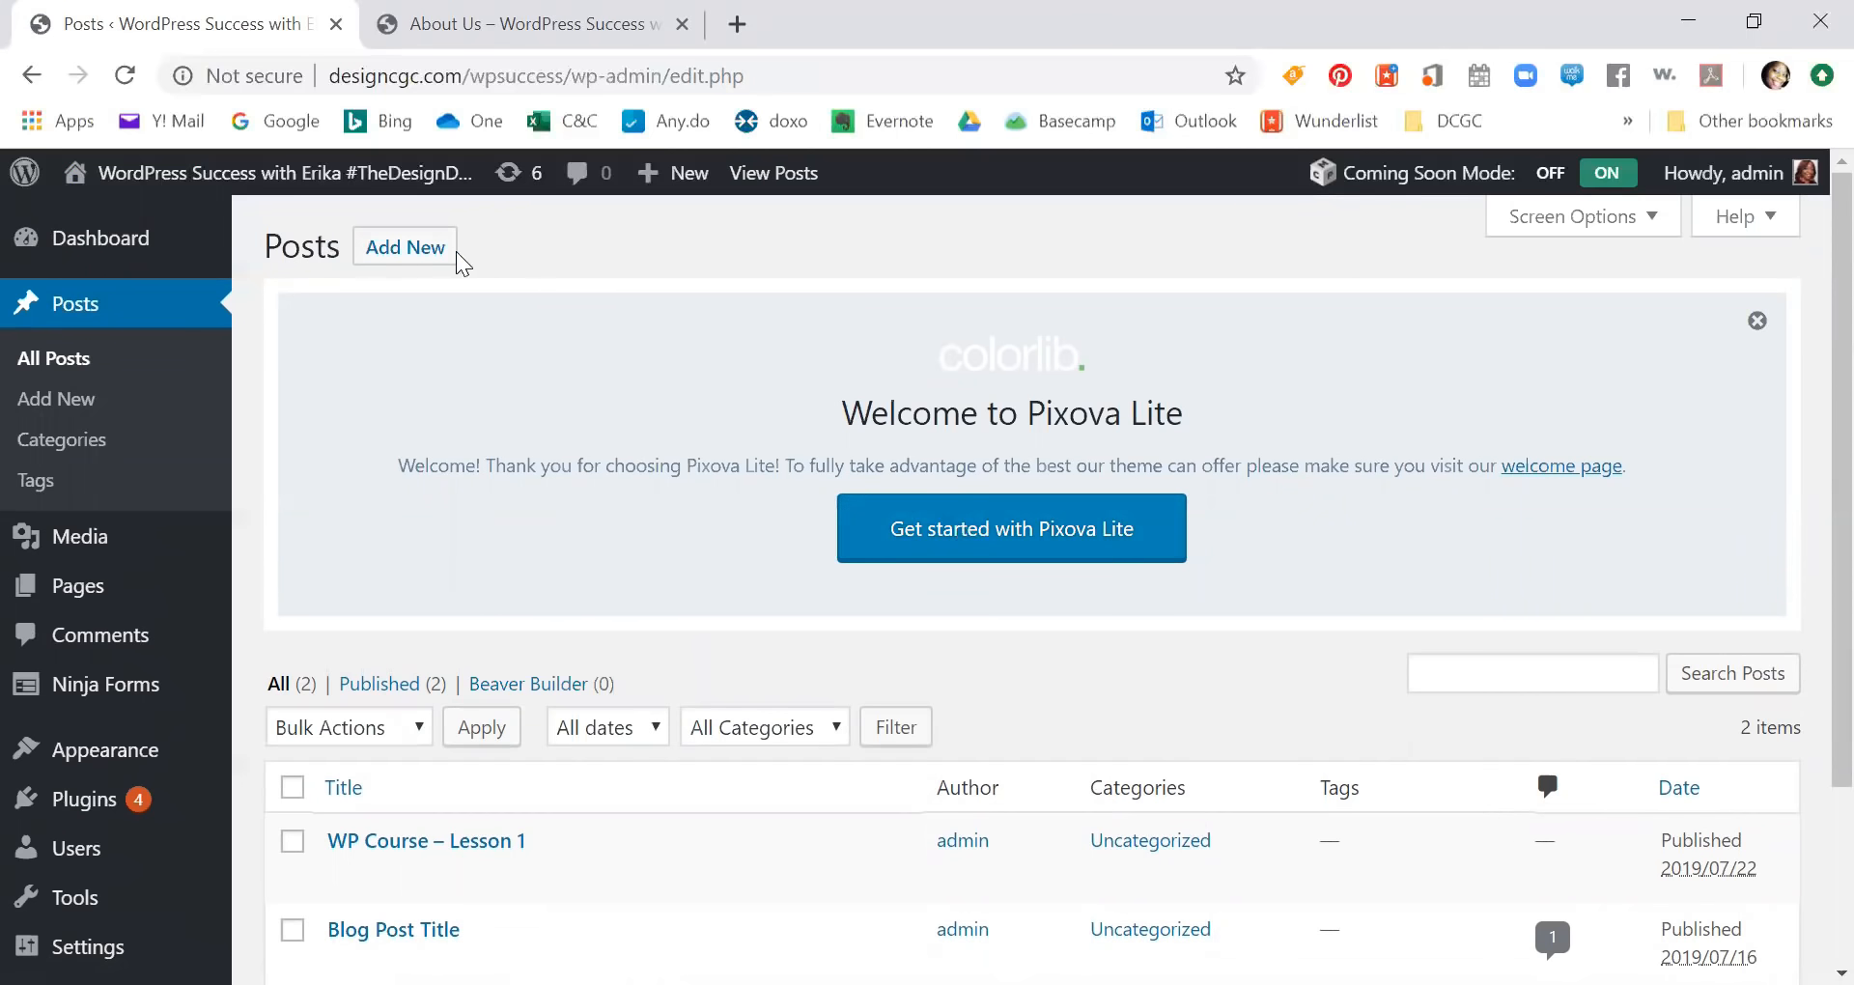
left_click(417, 249)
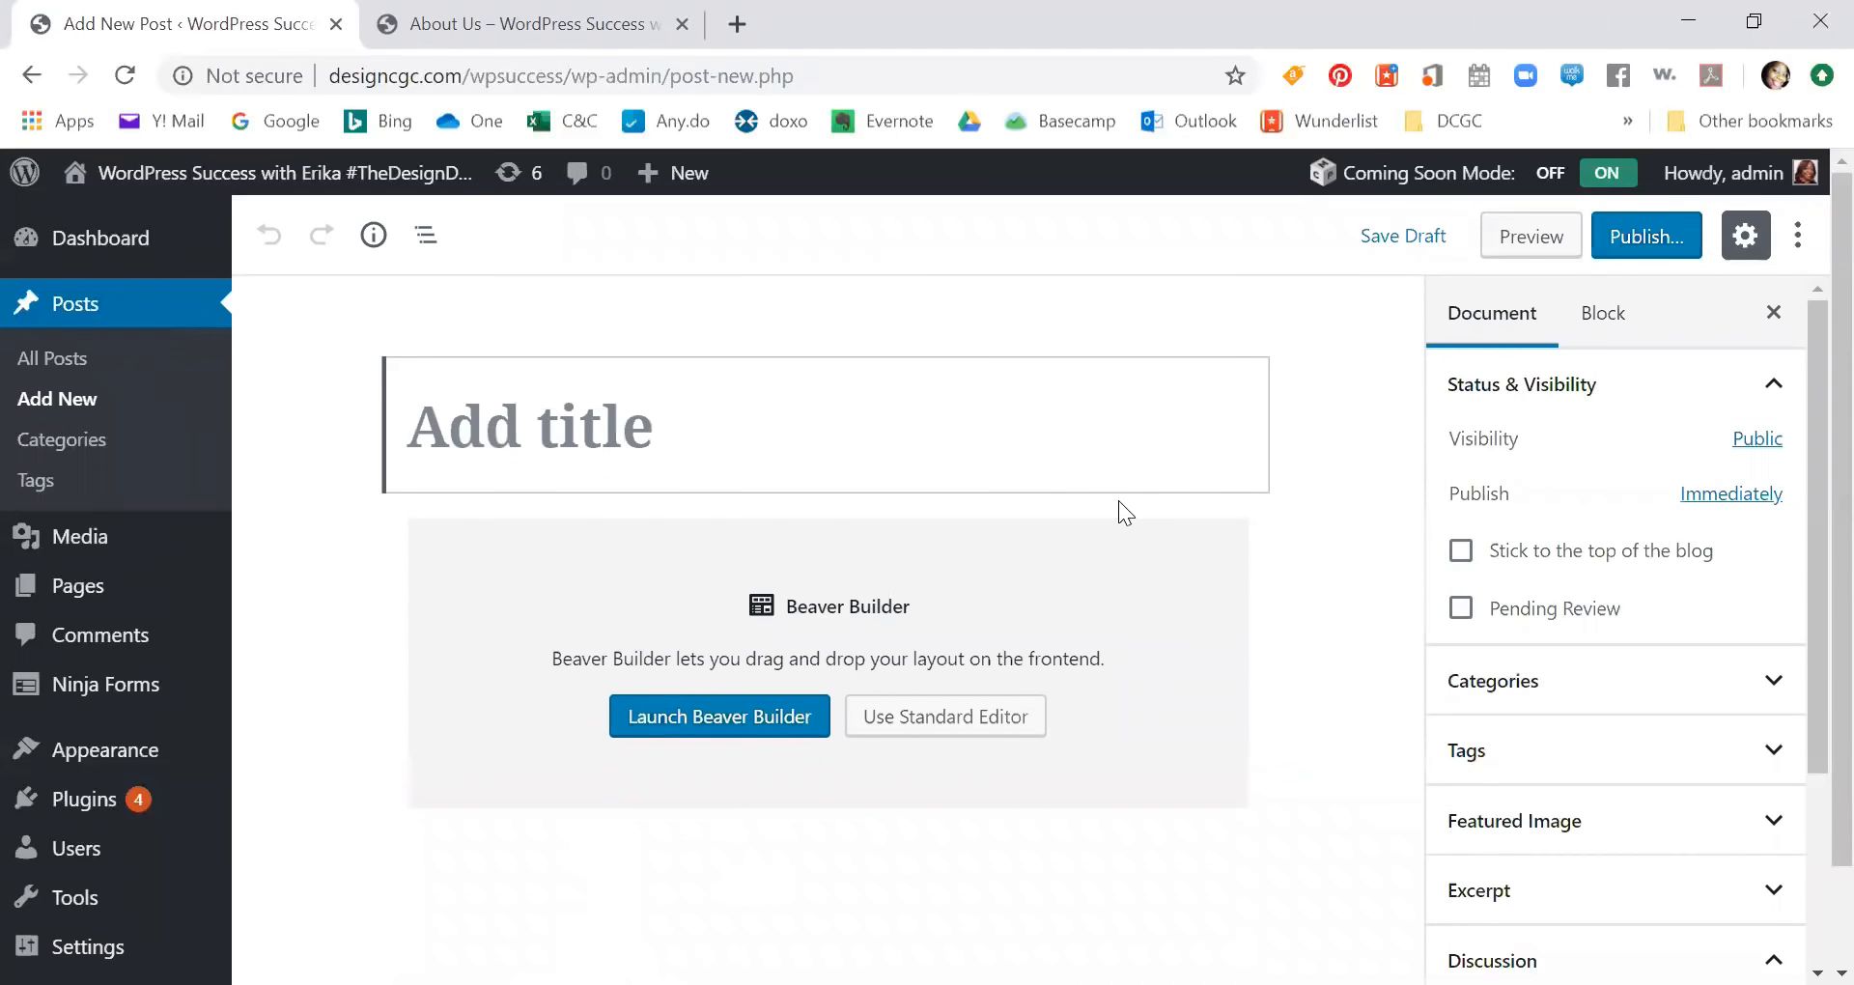
type("WP Suce")
key("BackSpace")
type("e")
key("BackSpace")
type("cess :e")
key("BackSpace")
key("BackSpace")
type("Less")
type("p")
key("BackSpace")
type("on2")
key("BackSpace")
type("2")
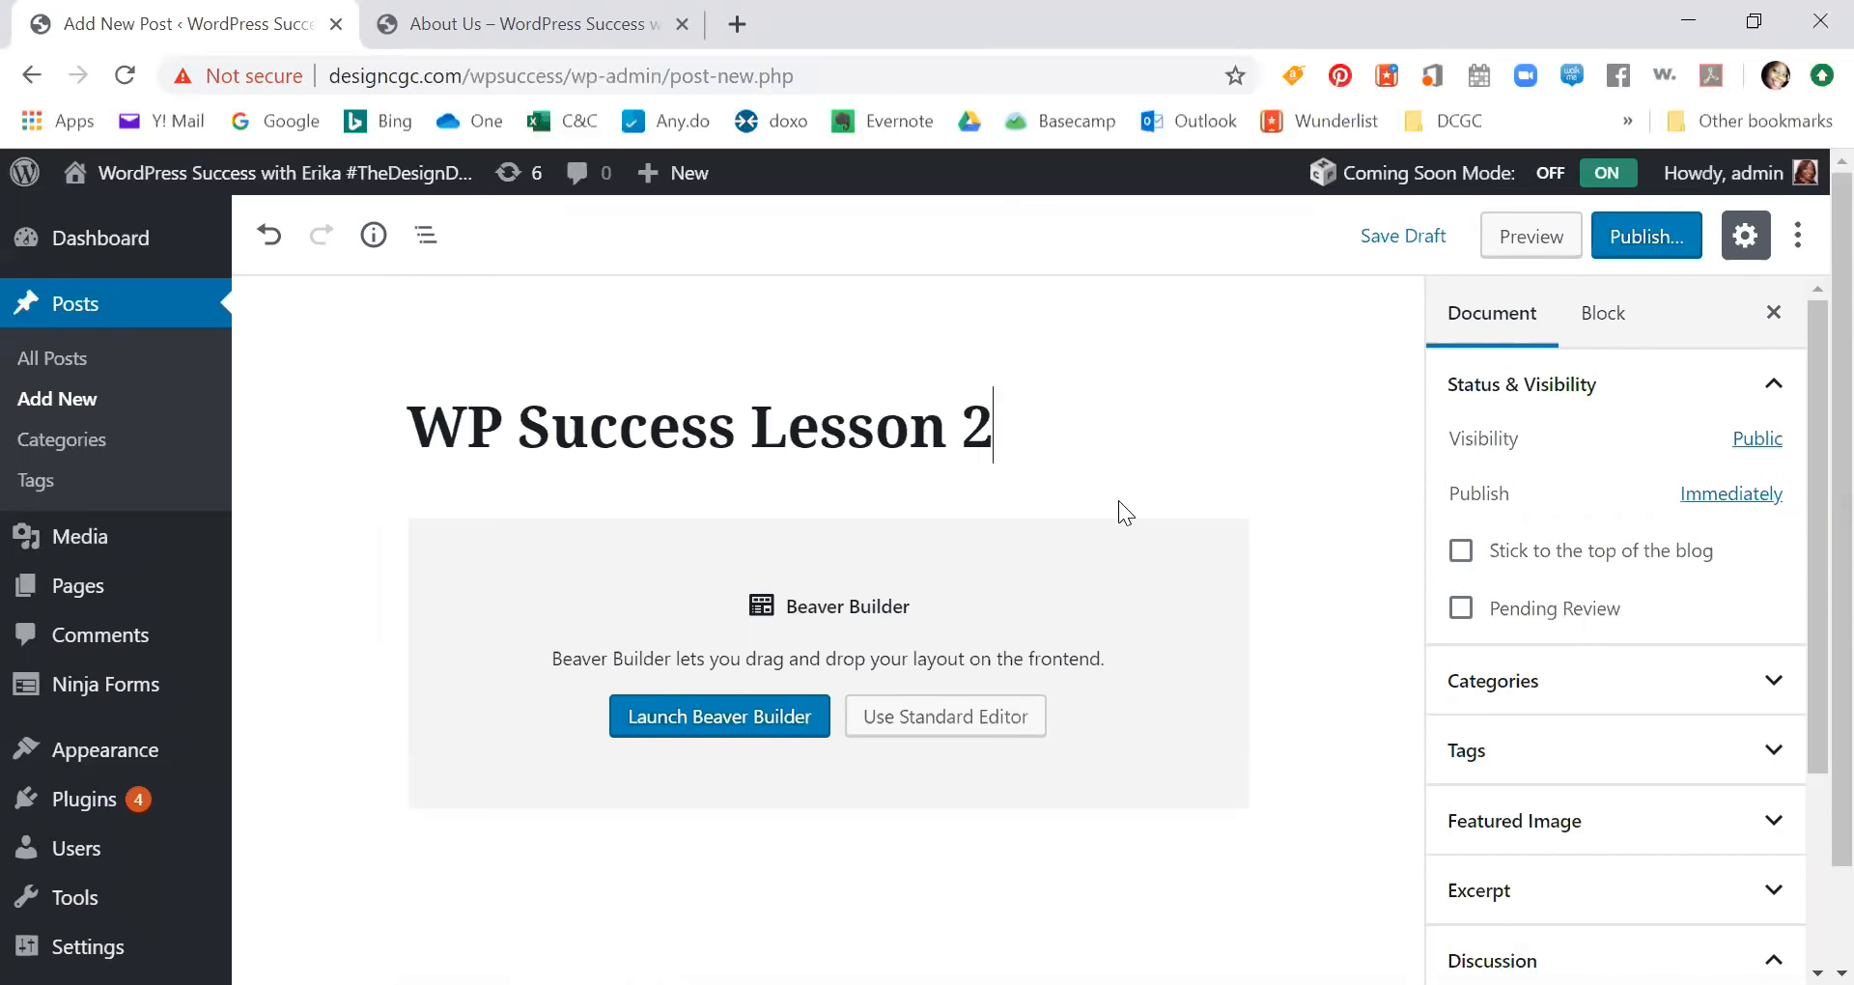
Step: Switch the post to the standard editor and insert a two-column Columns block below the title
left_click(945, 716)
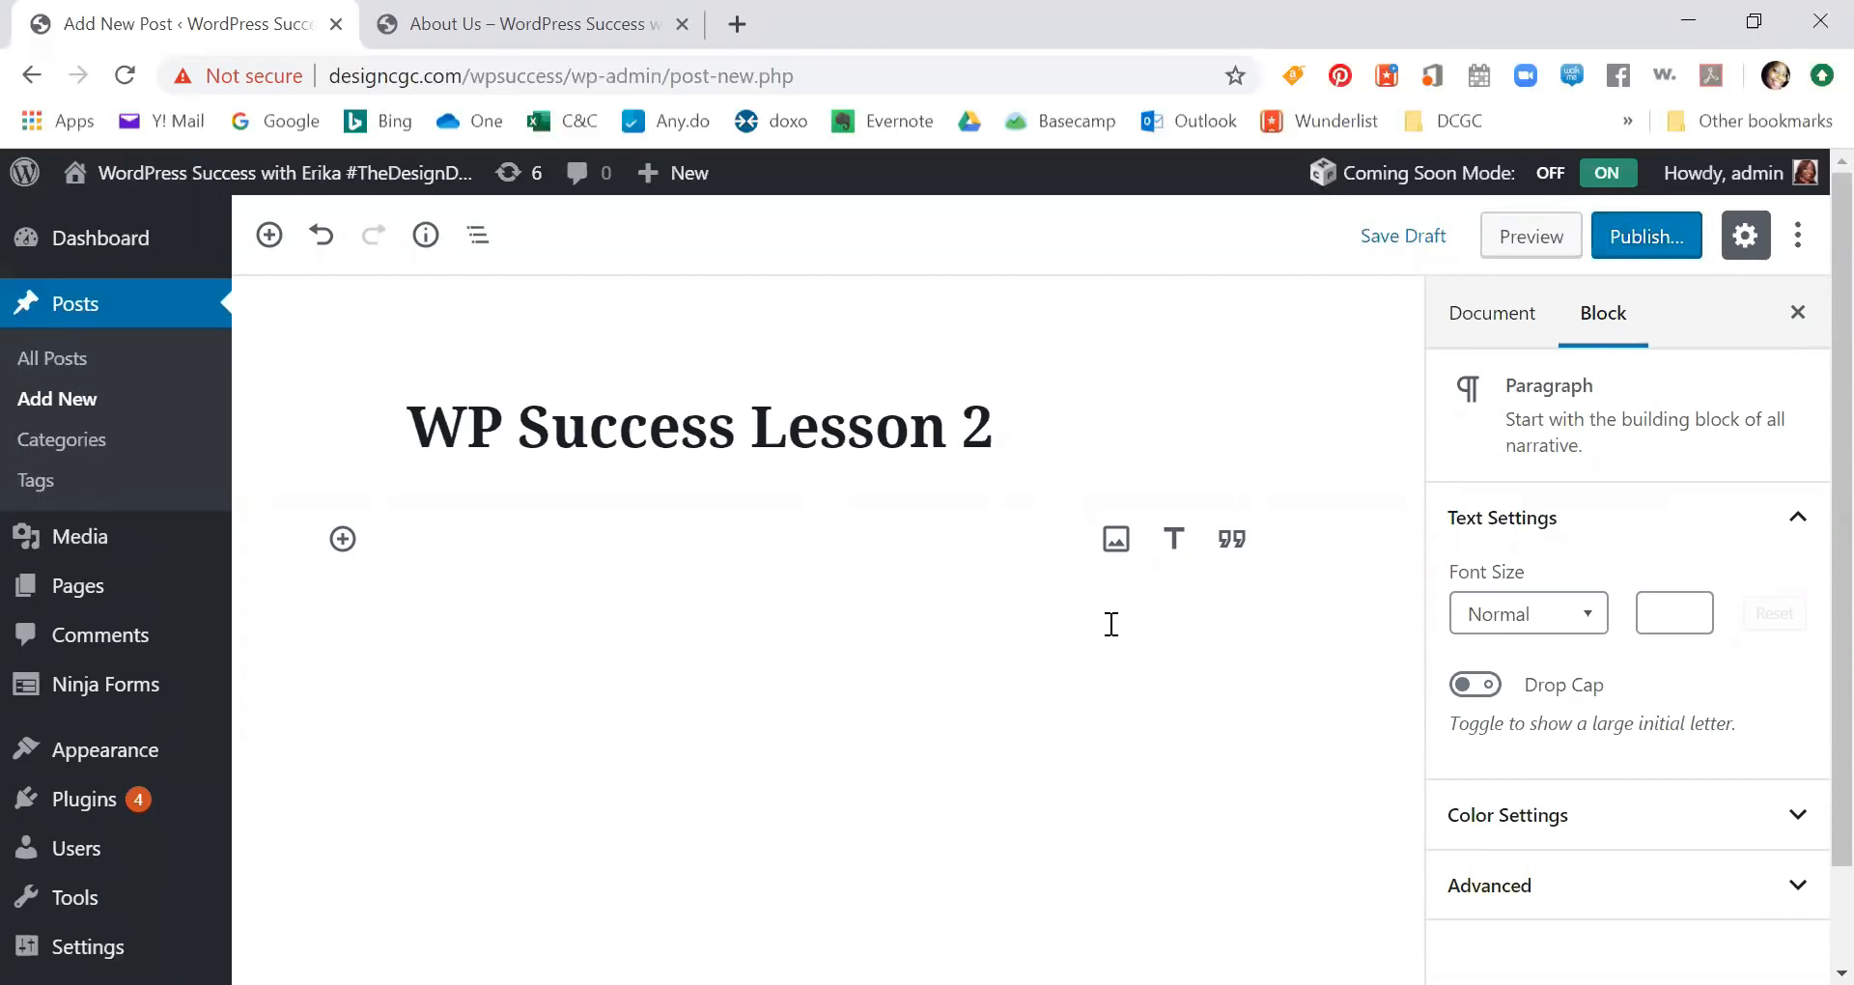
key("alt+Tab")
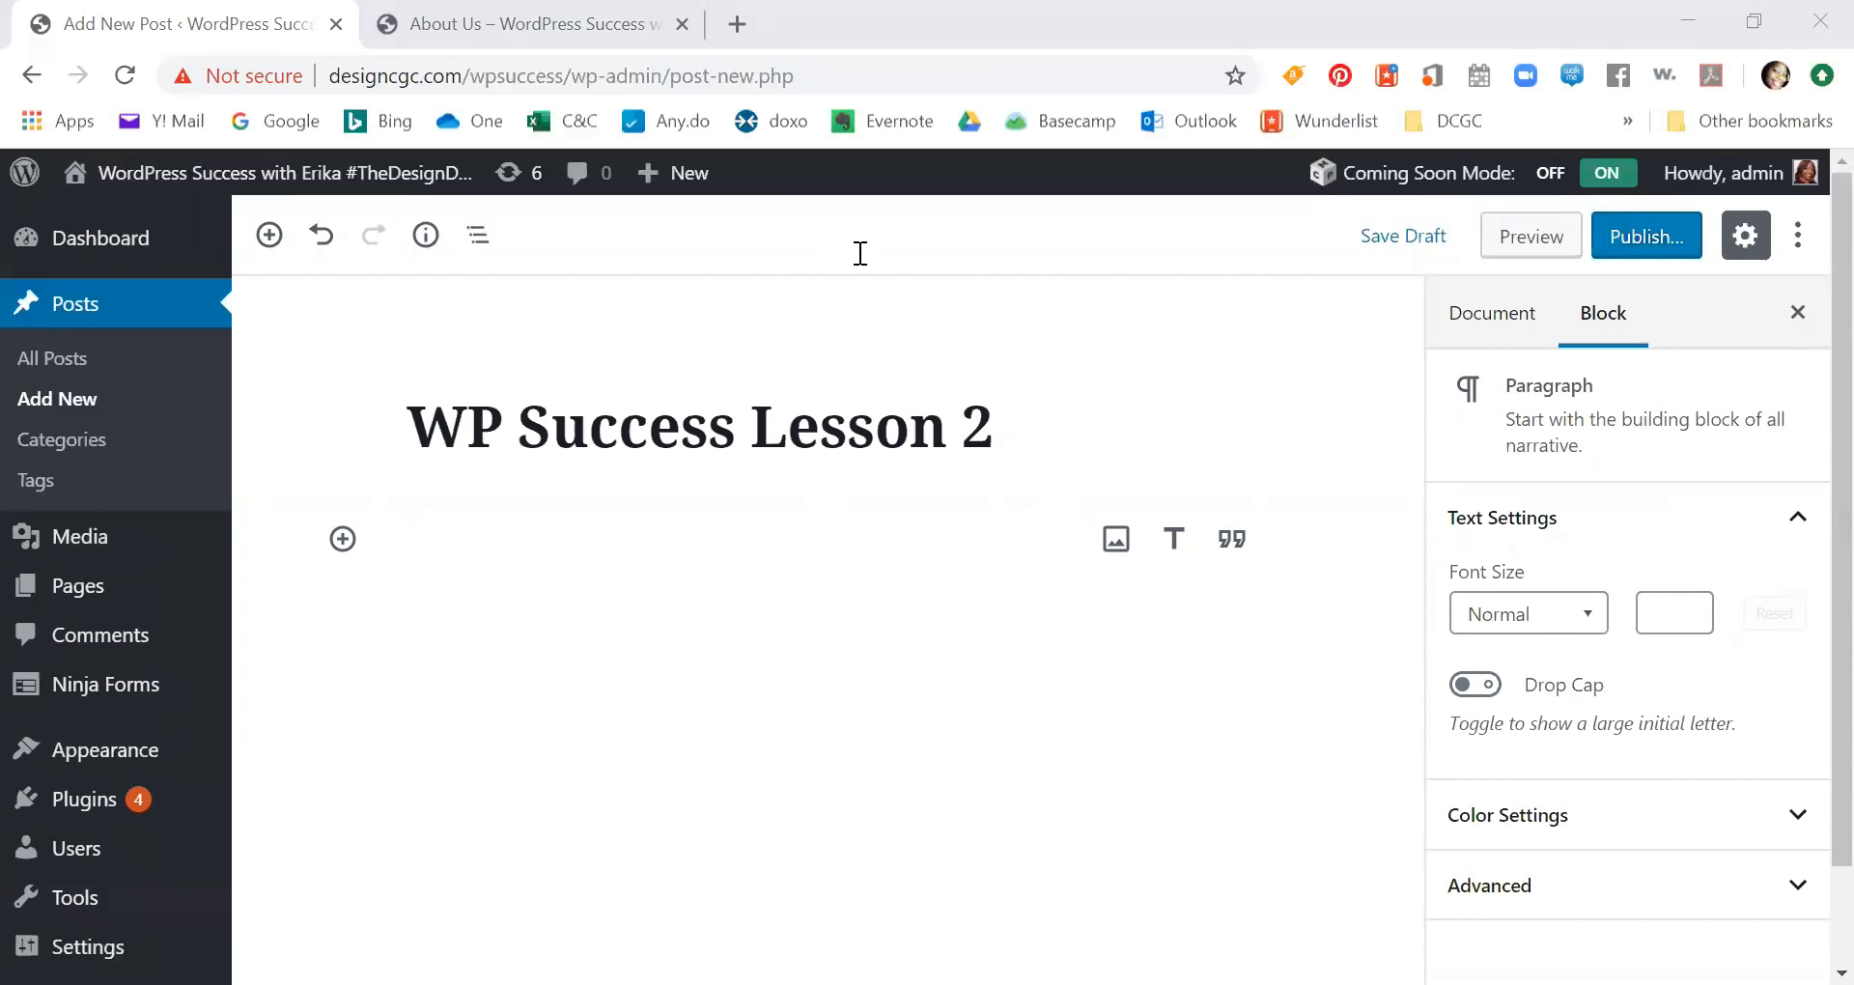
left_click(631, 514)
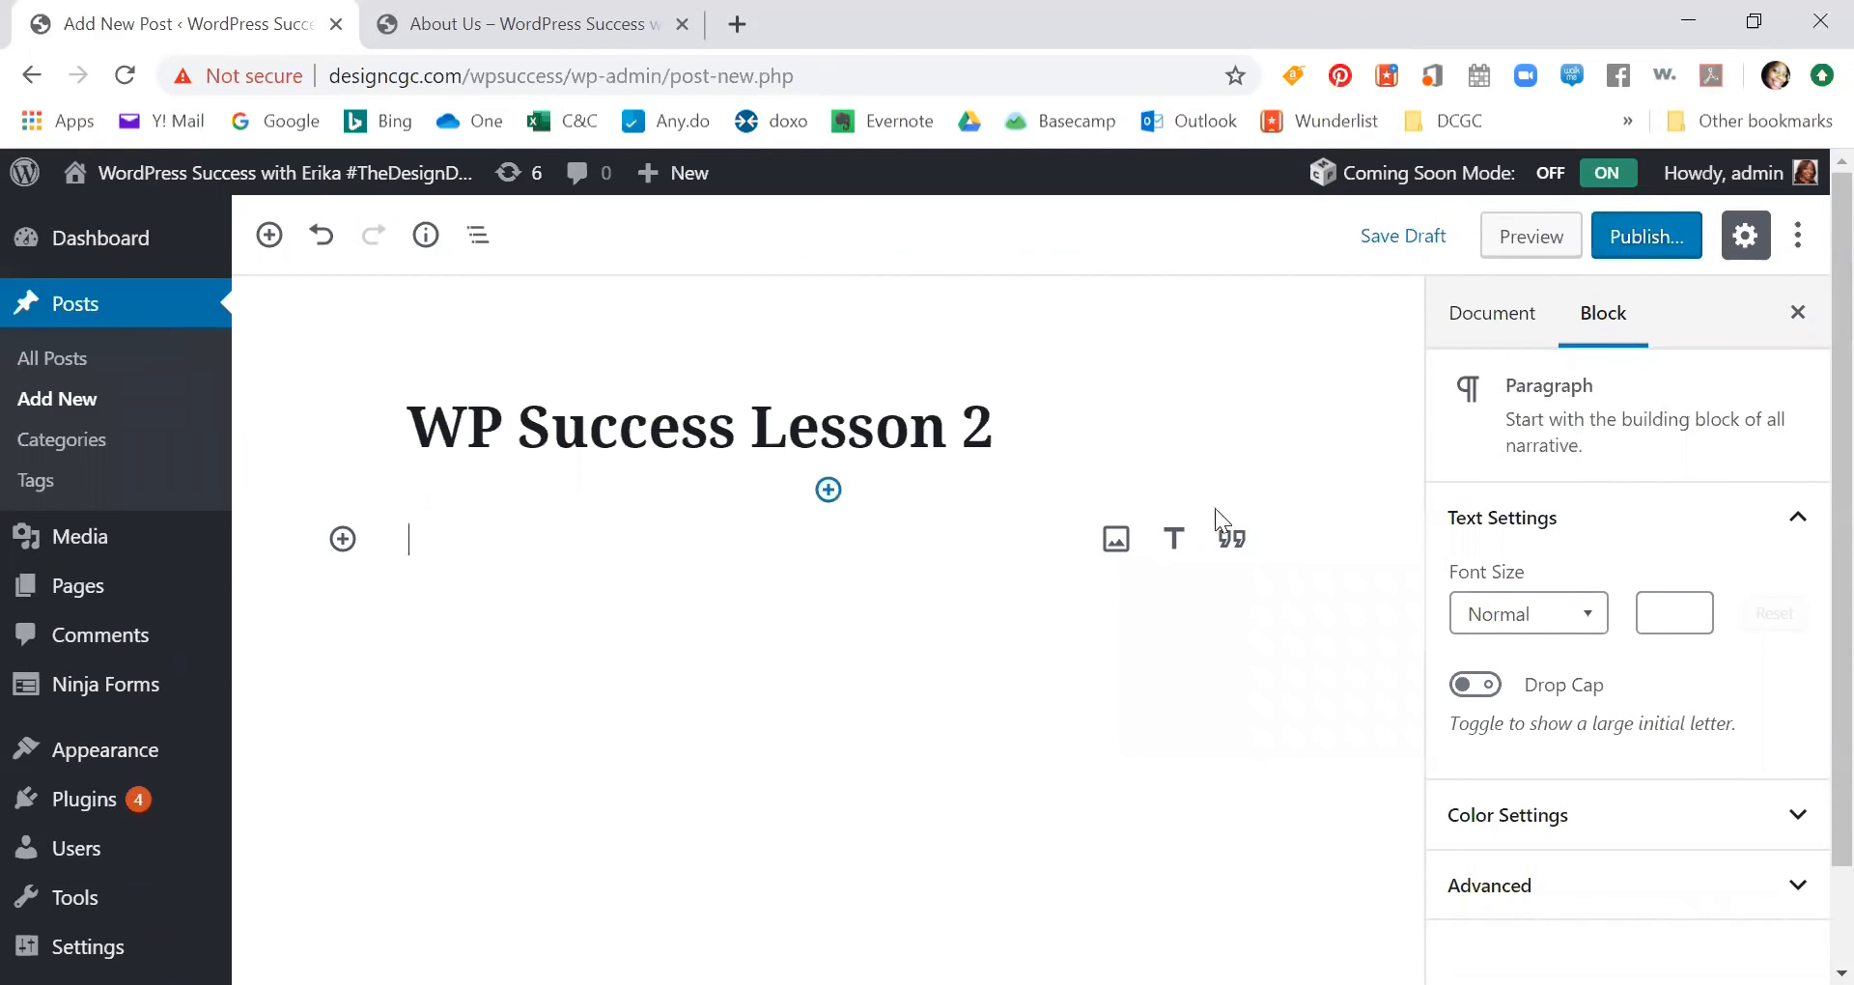
left_click(343, 541)
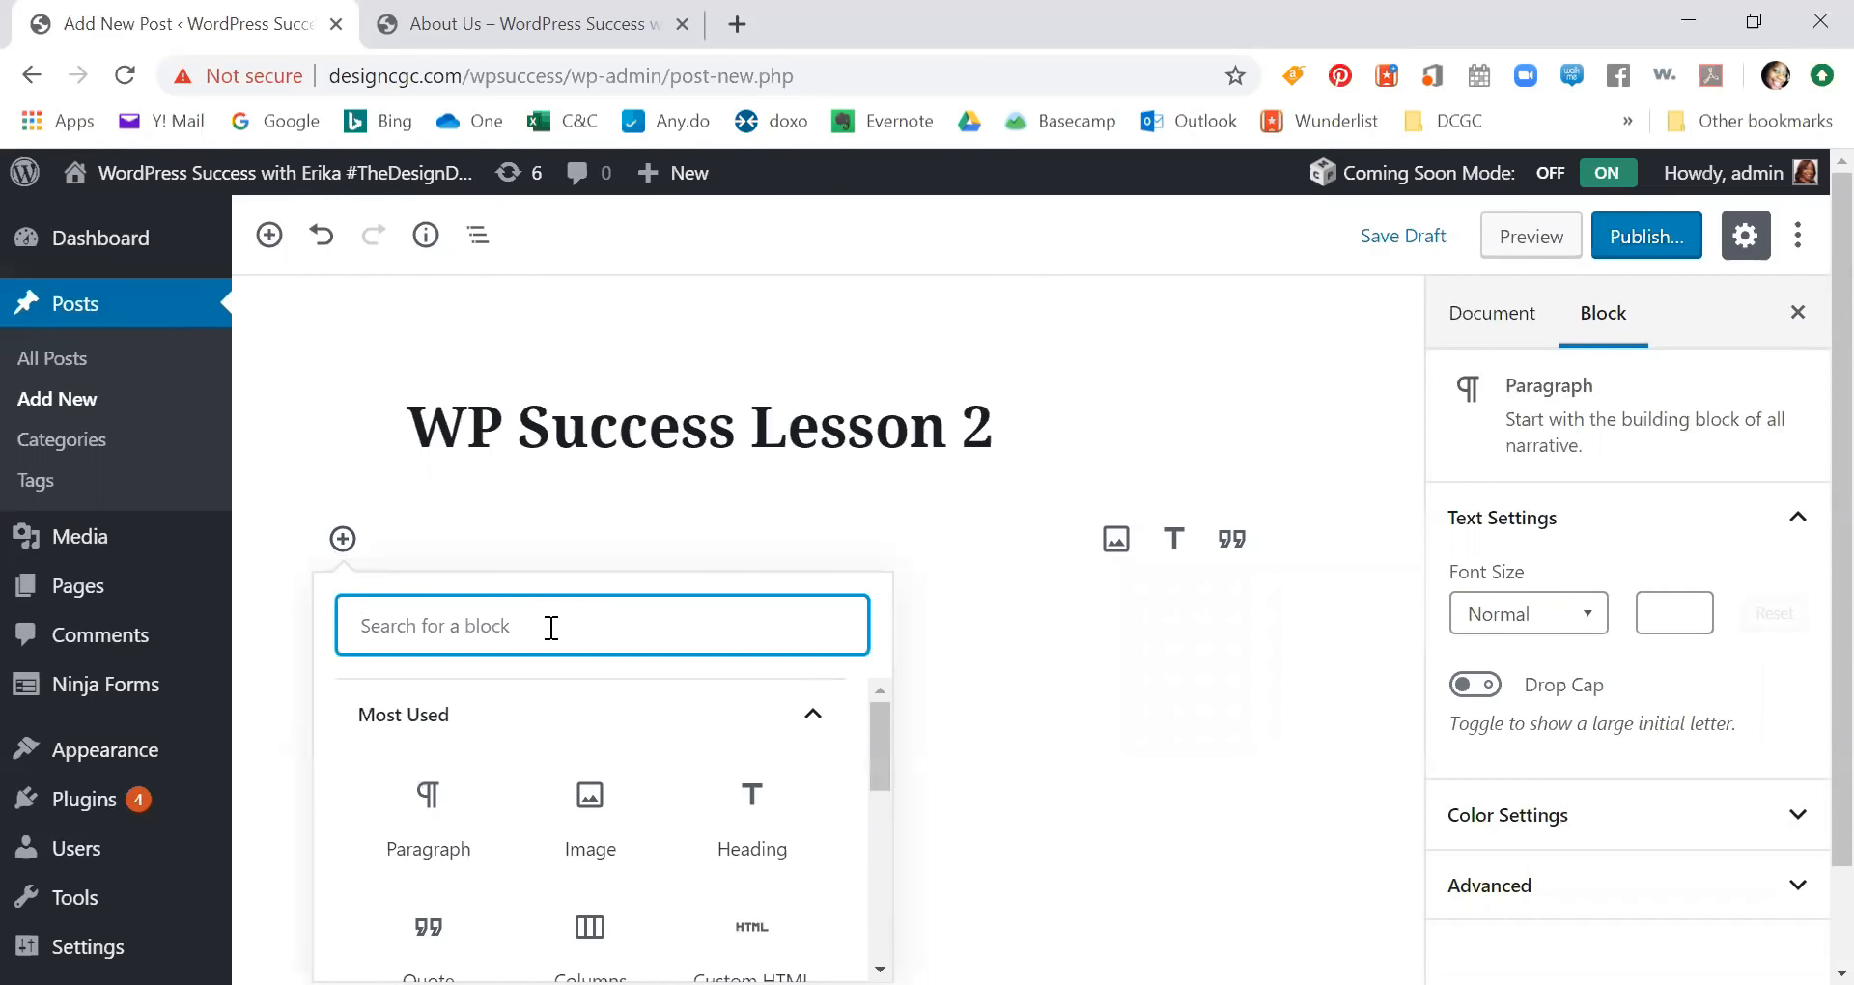
scroll(560, 627, "down", 2)
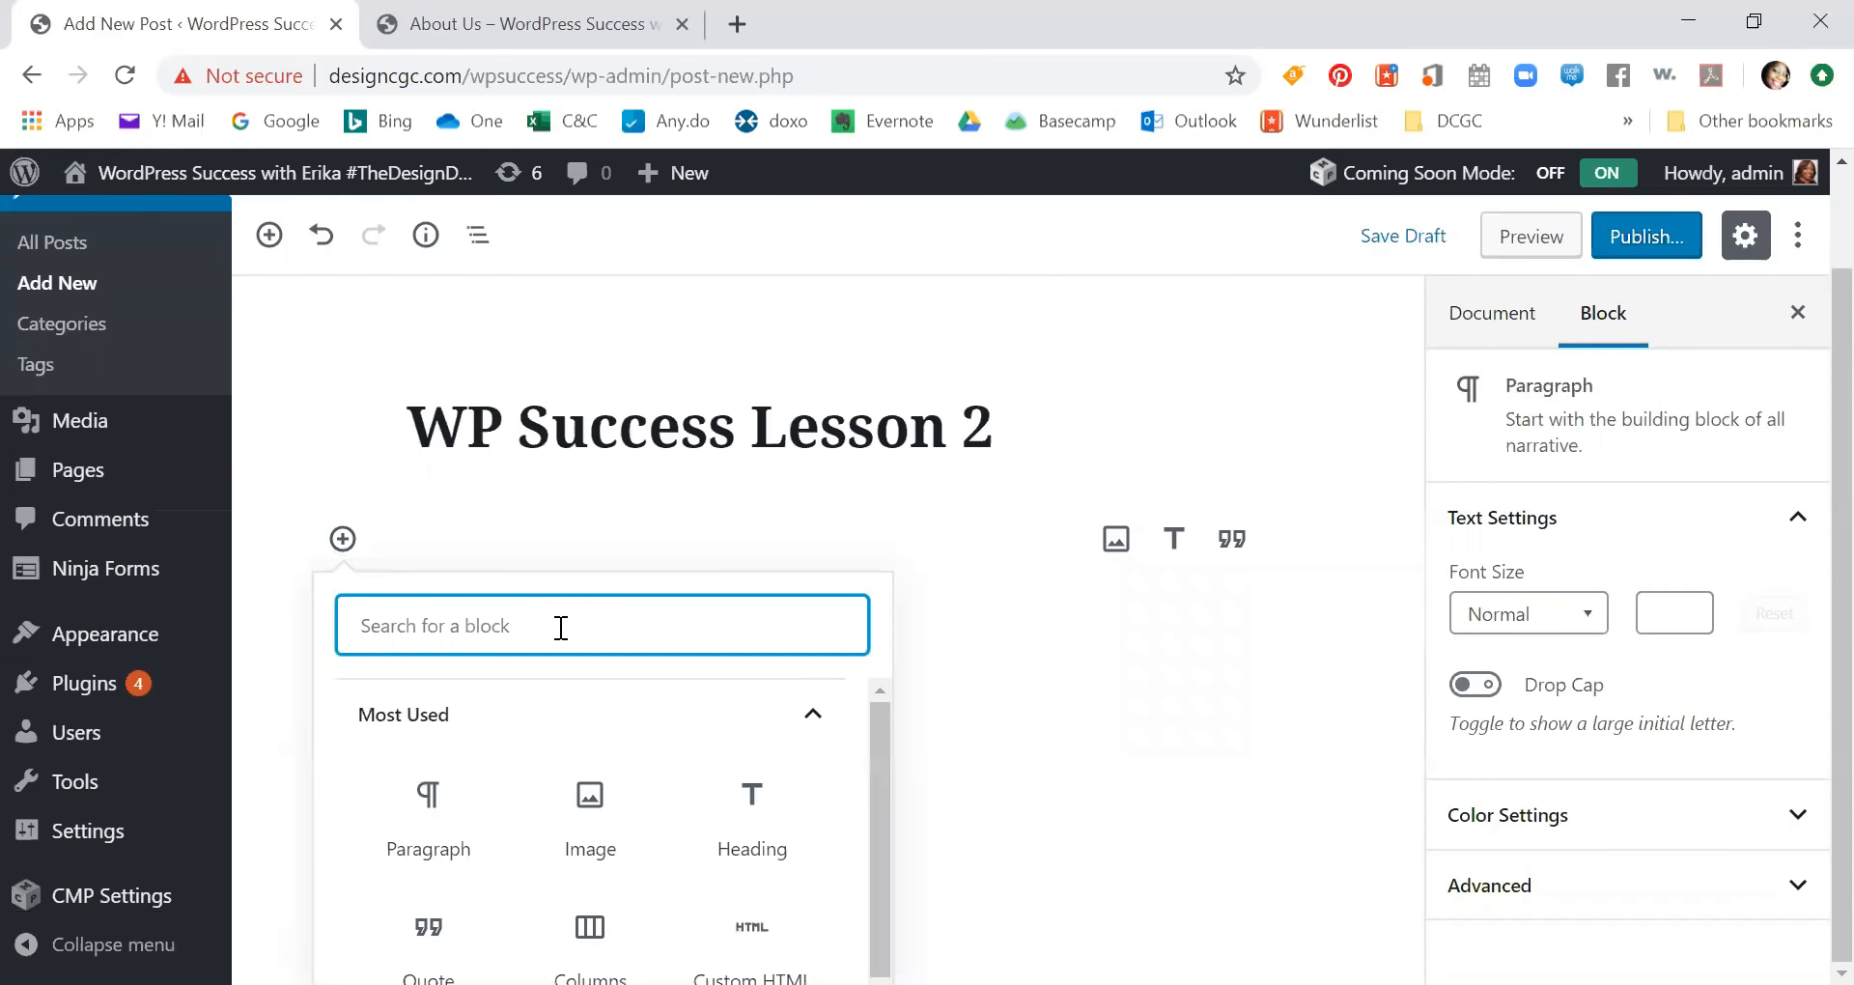
left_click(591, 929)
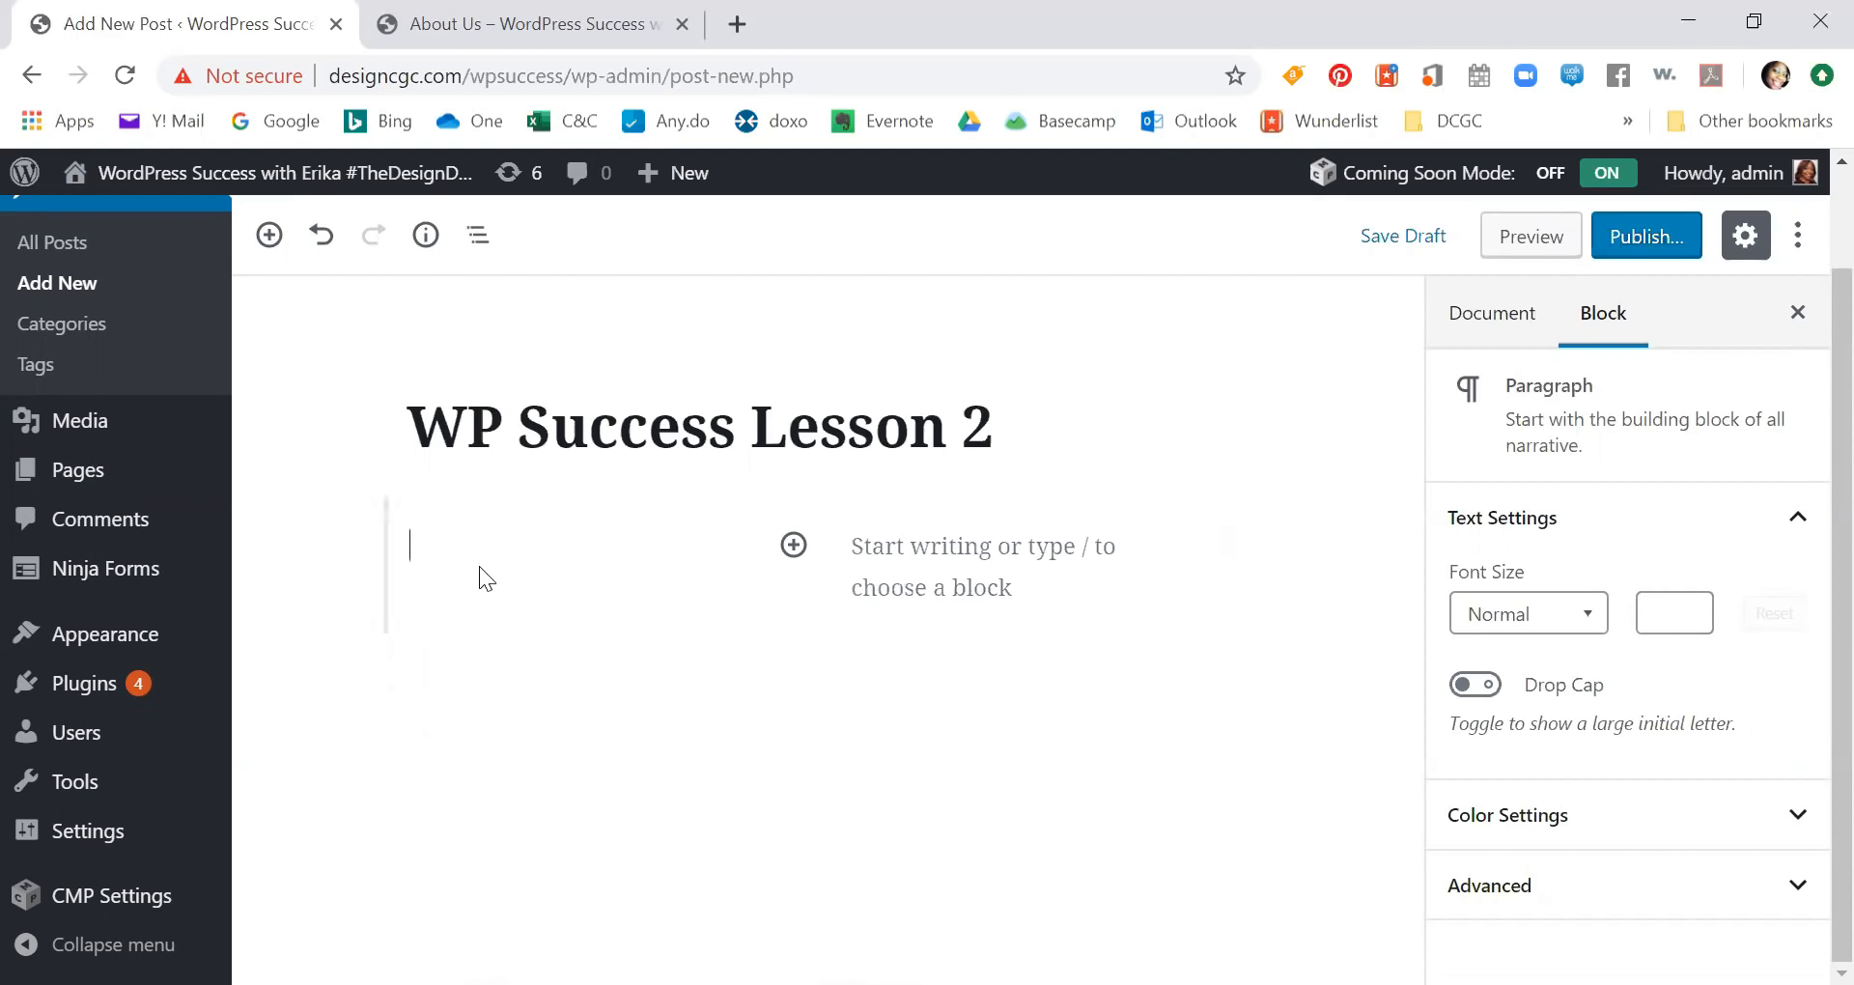
Step: Add an Image block to the first column and fill it with laptopsbackground.jpg from the Media Library
left_click(447, 542)
left_click(607, 496)
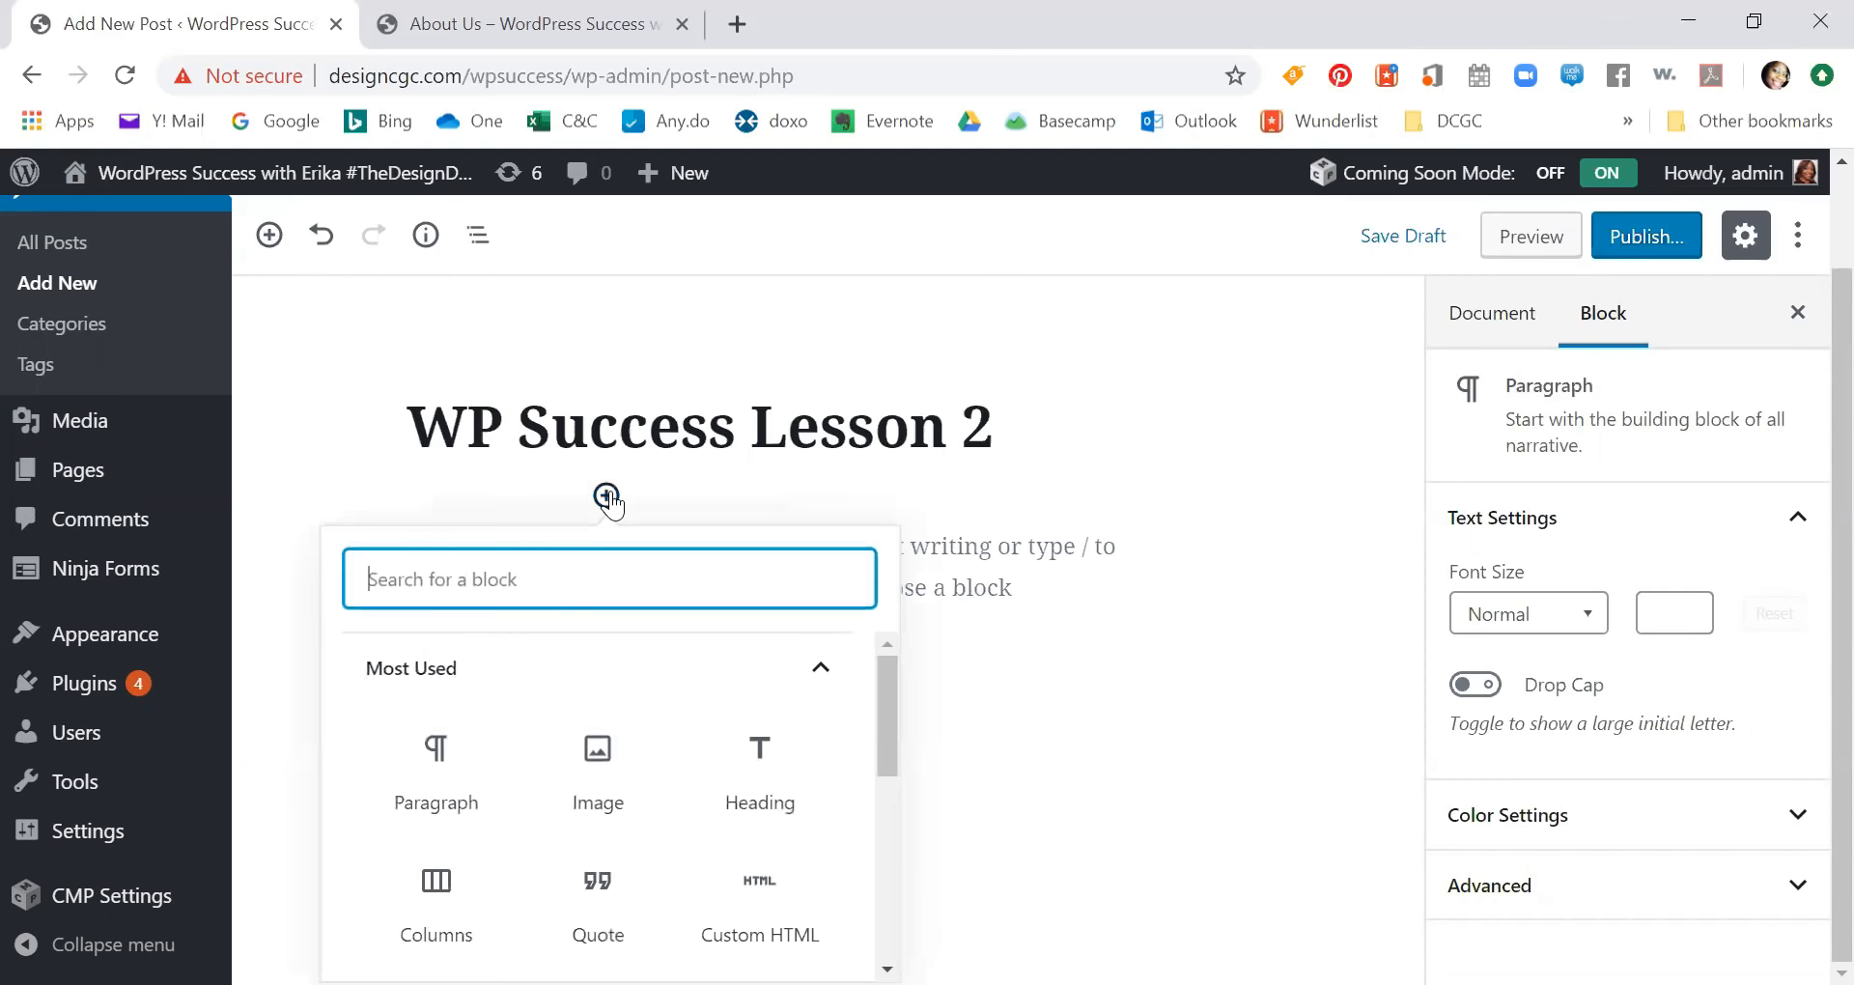
left_click(615, 791)
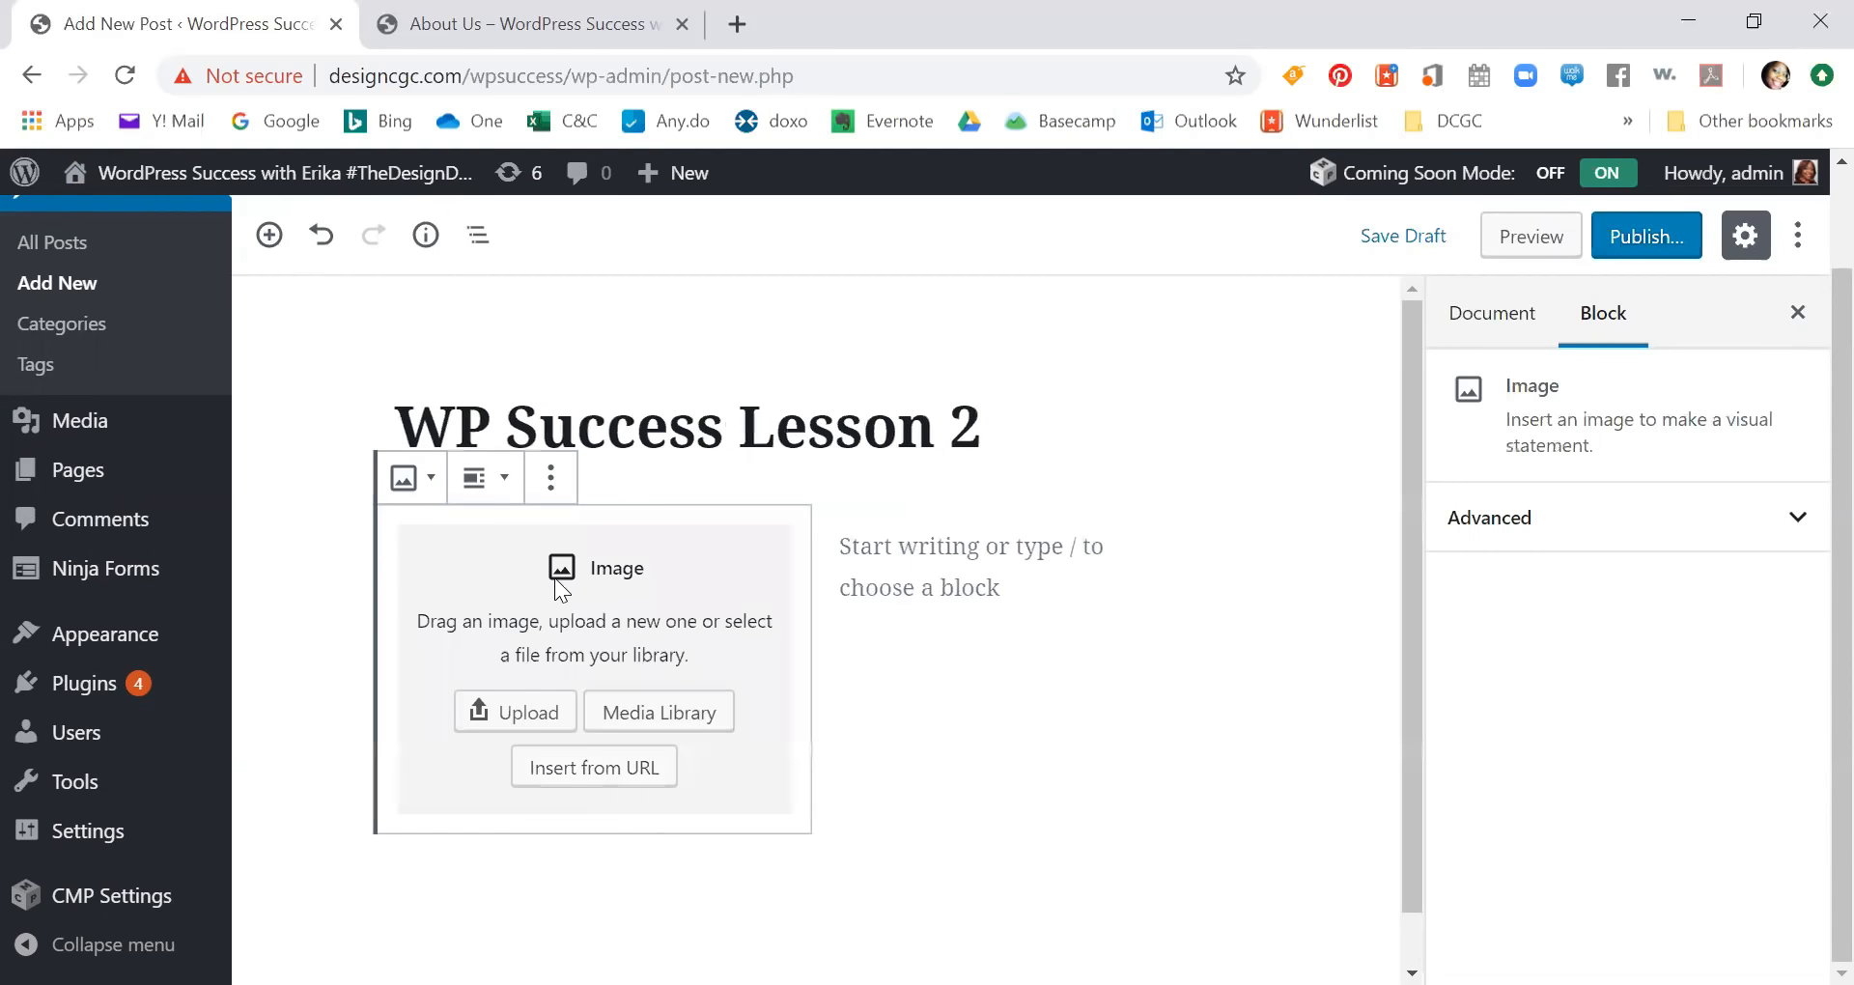
left_click(631, 711)
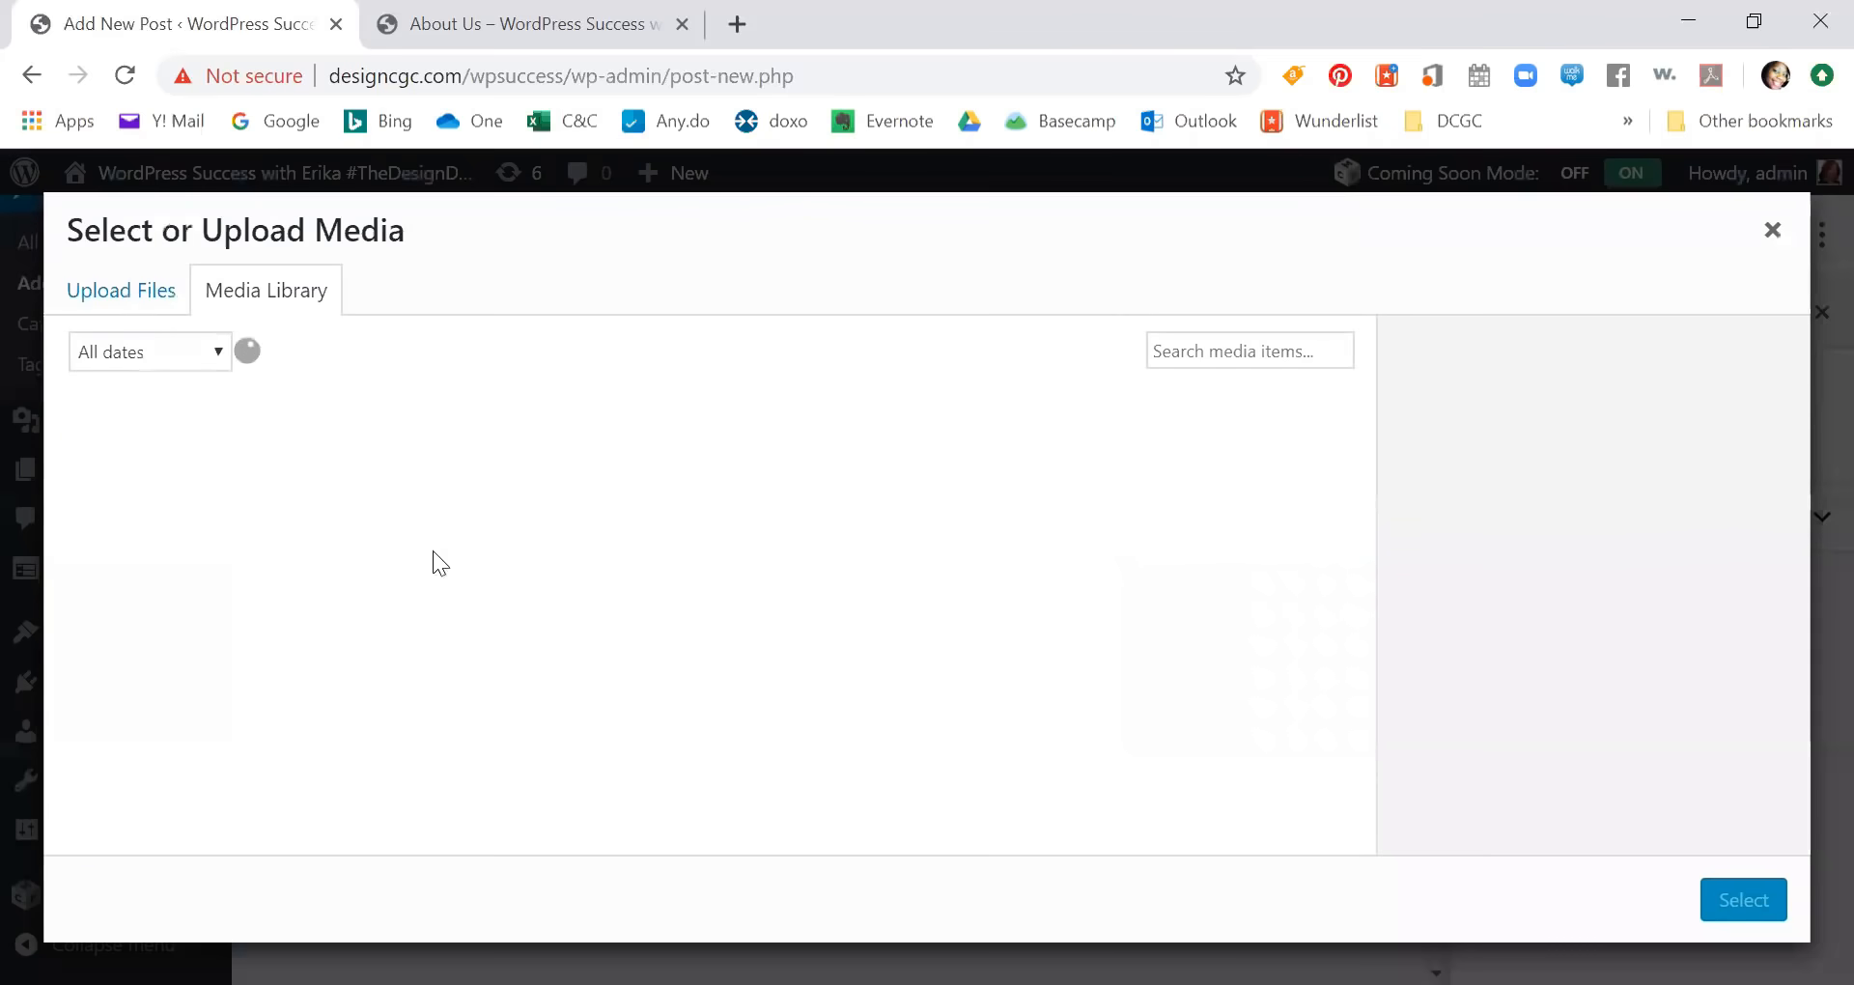
left_click(208, 519)
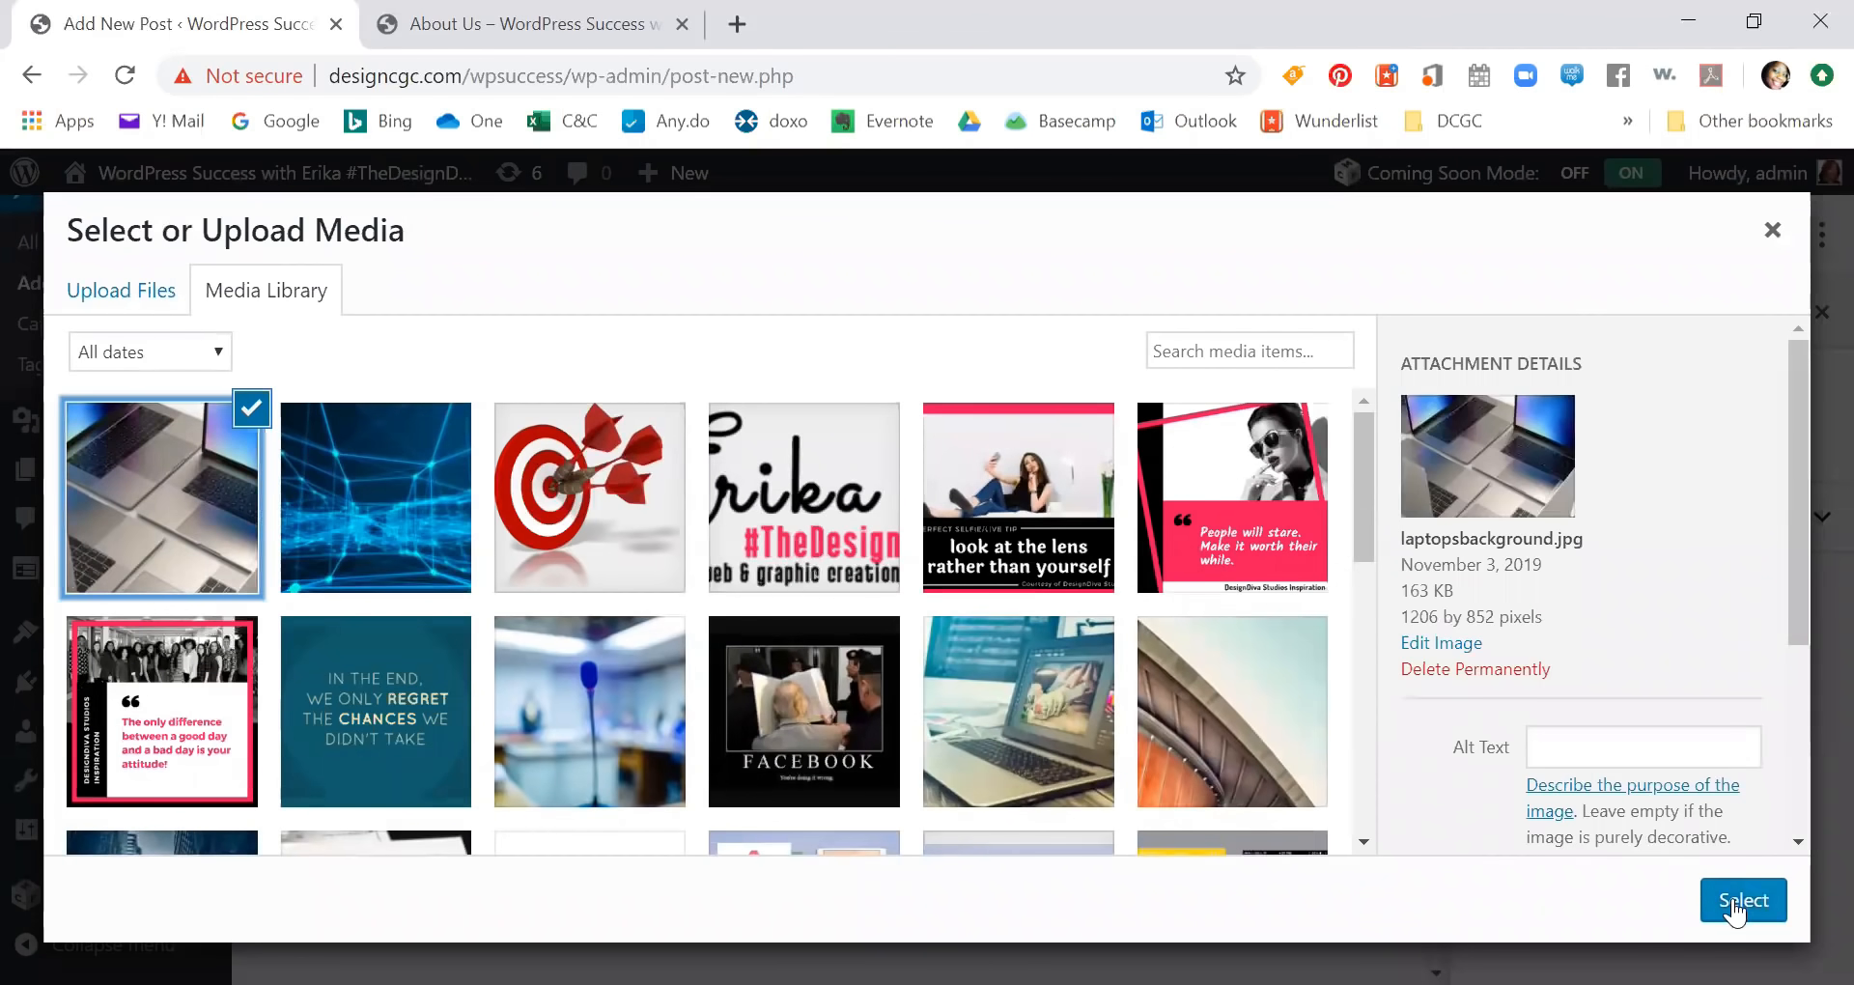
left_click(1729, 901)
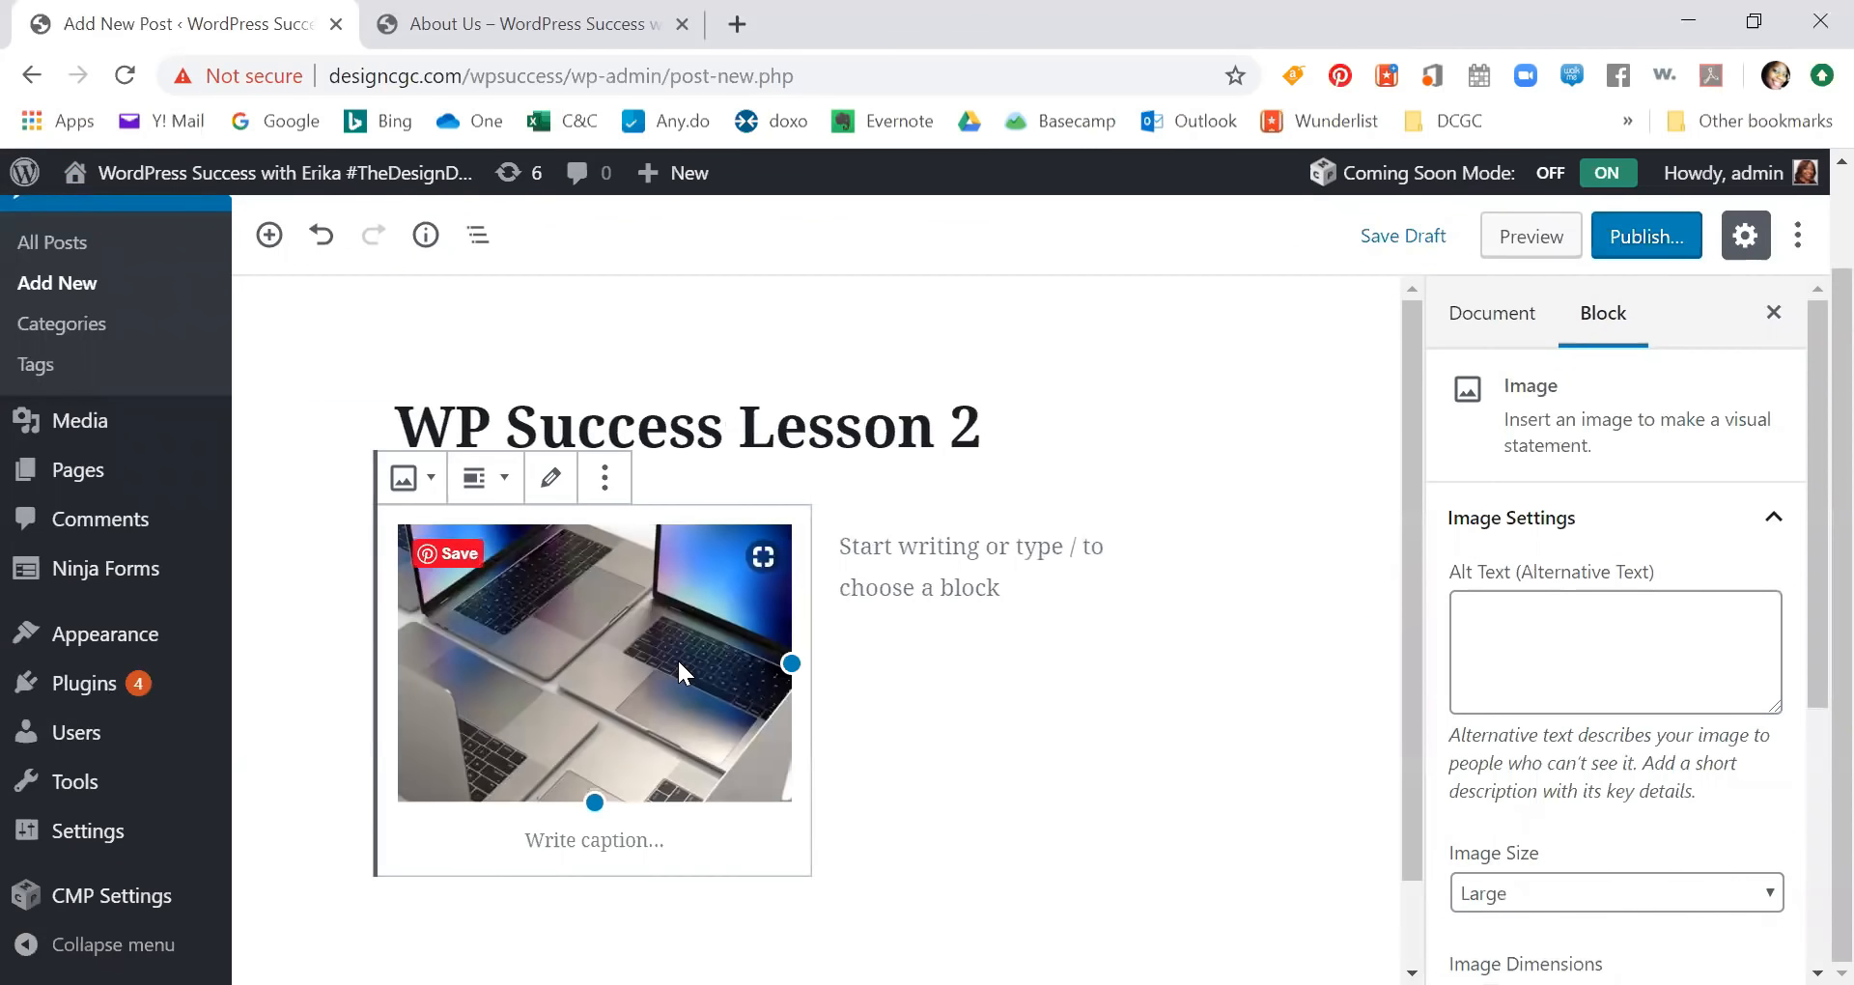
Step: Paste the copied text starting with "My purpose is to make you pop on paper and shine online!" into the second column
left_click(975, 572)
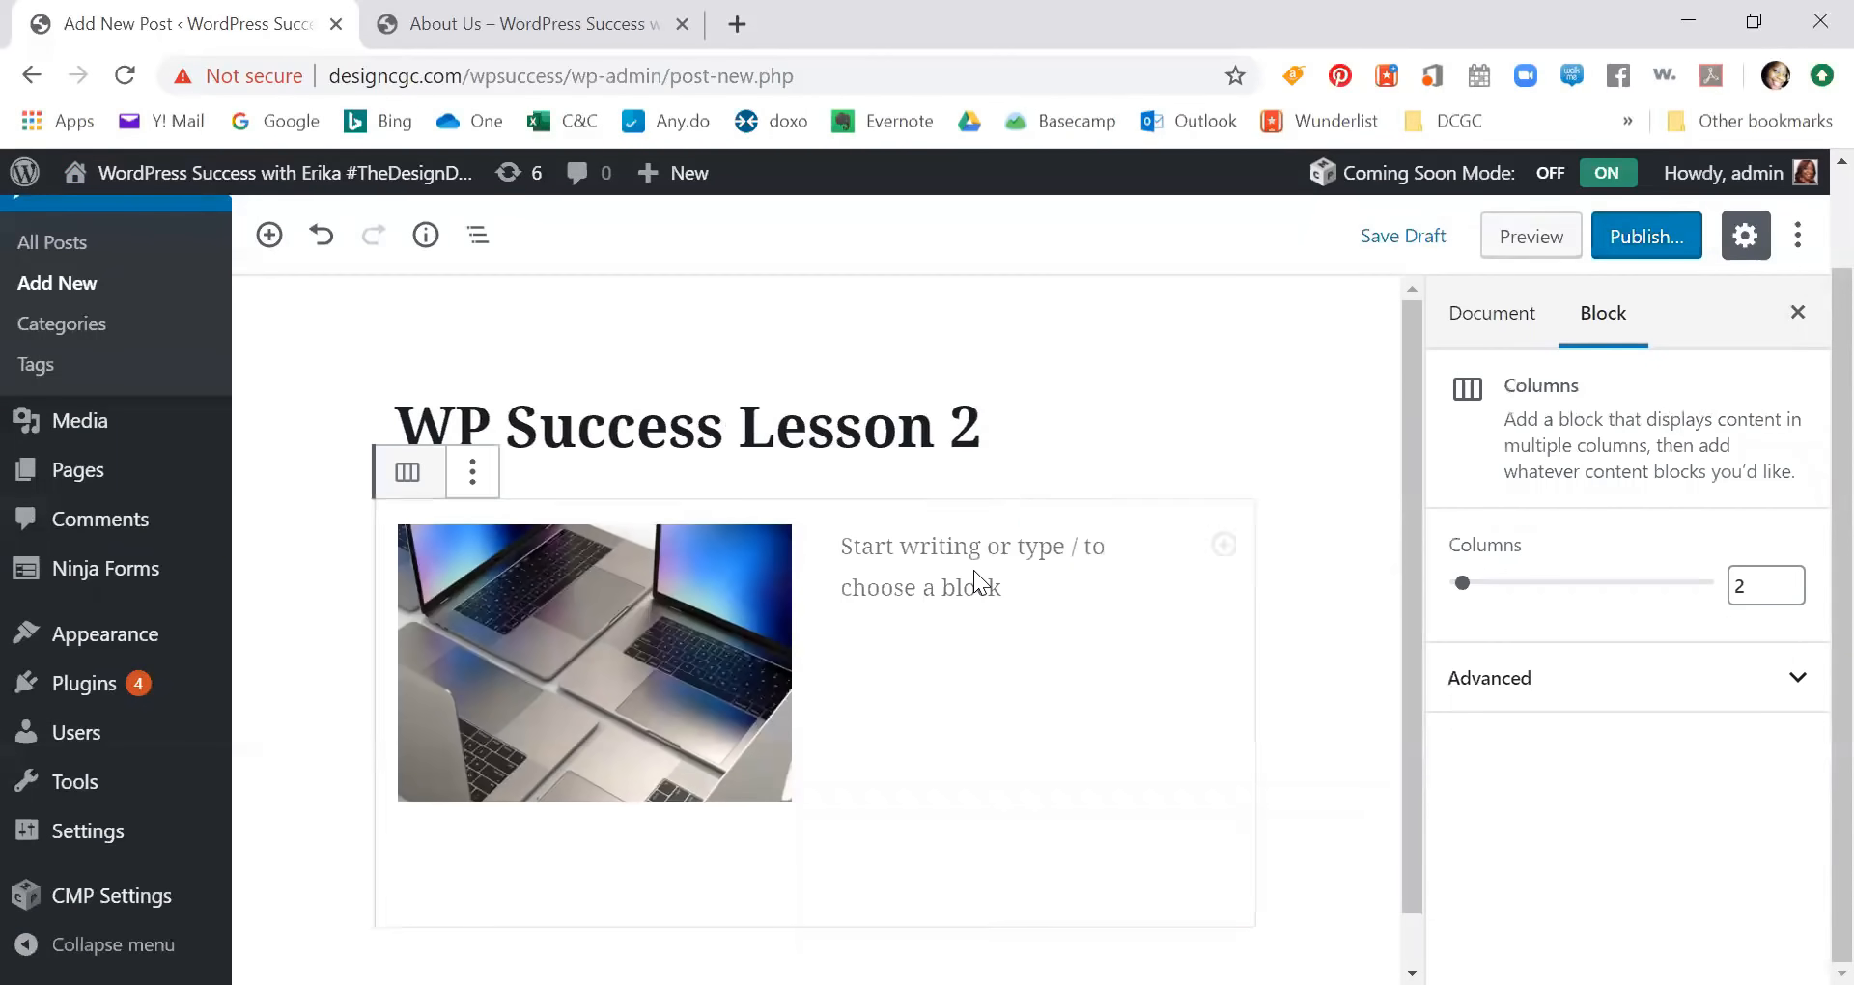
right_click(973, 569)
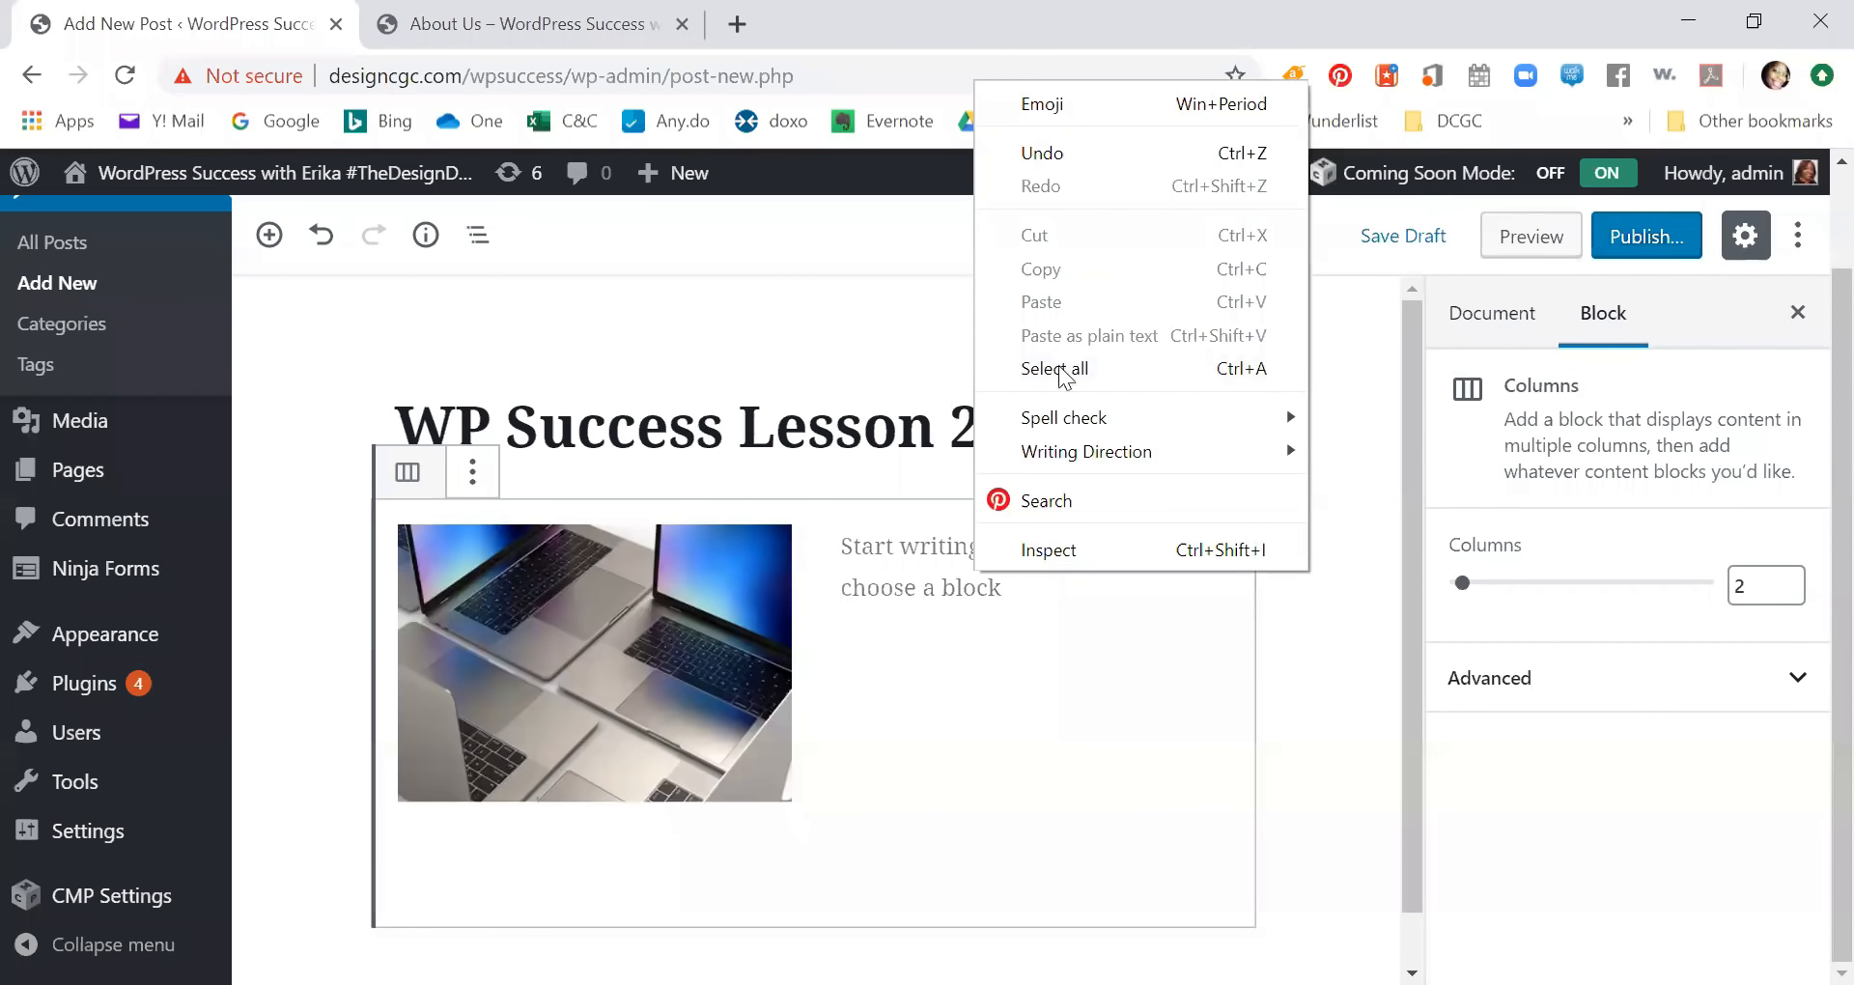
left_click(990, 600)
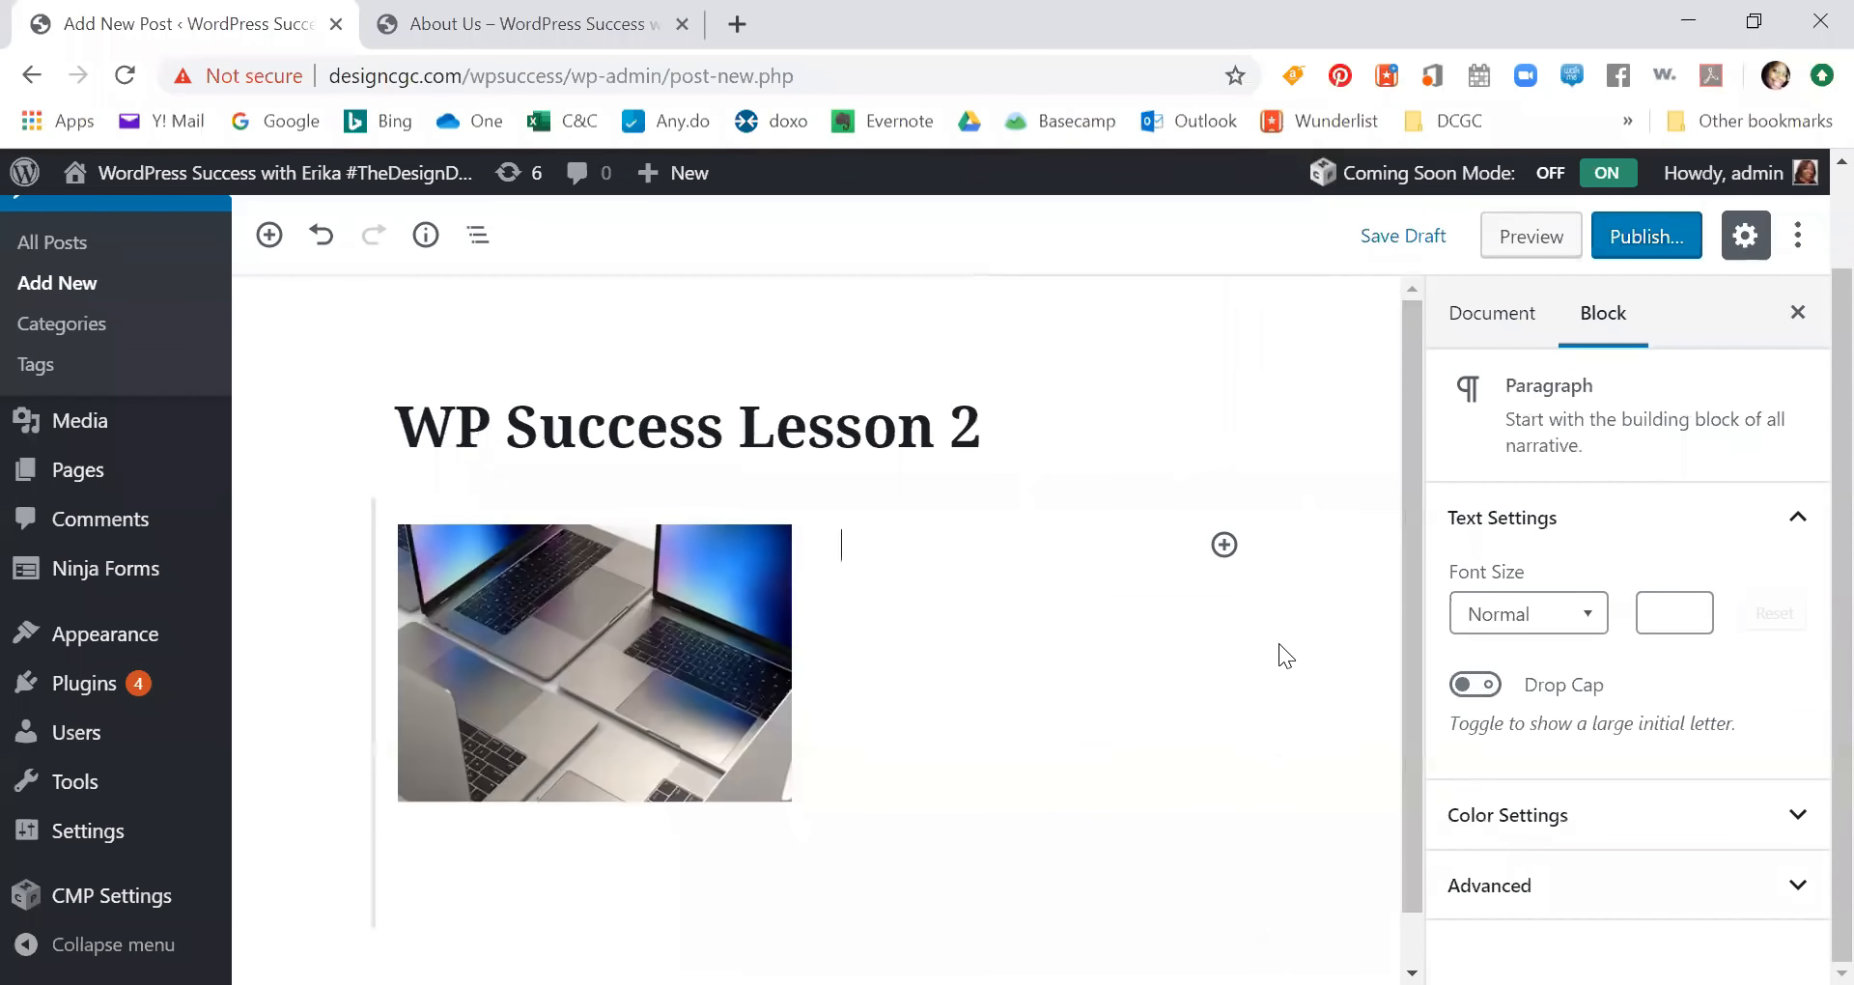
key("ctrl+v")
scroll(1168, 632, "up", 3)
scroll(1161, 634, "up", 3)
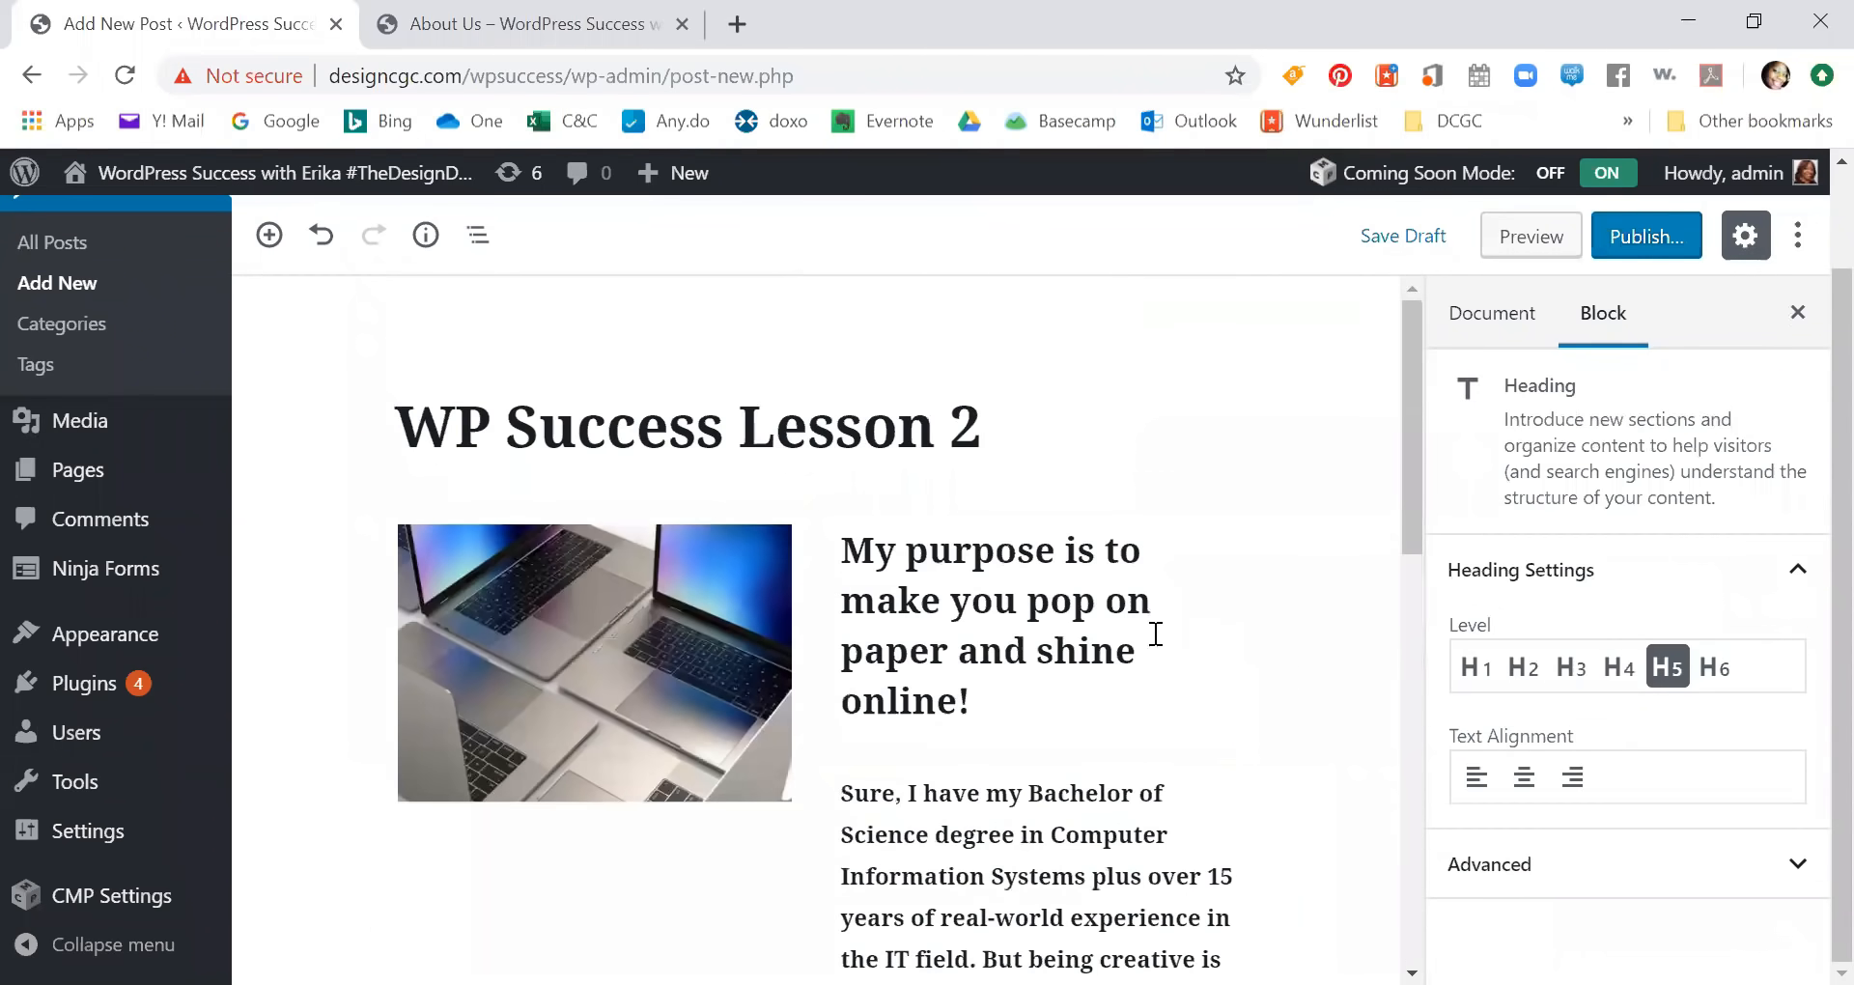
Step: Review the pasted text blocks and set the heading "My purpose is to make you pop on paper and shine online!" to level H4
scroll(1143, 733, "down", 2)
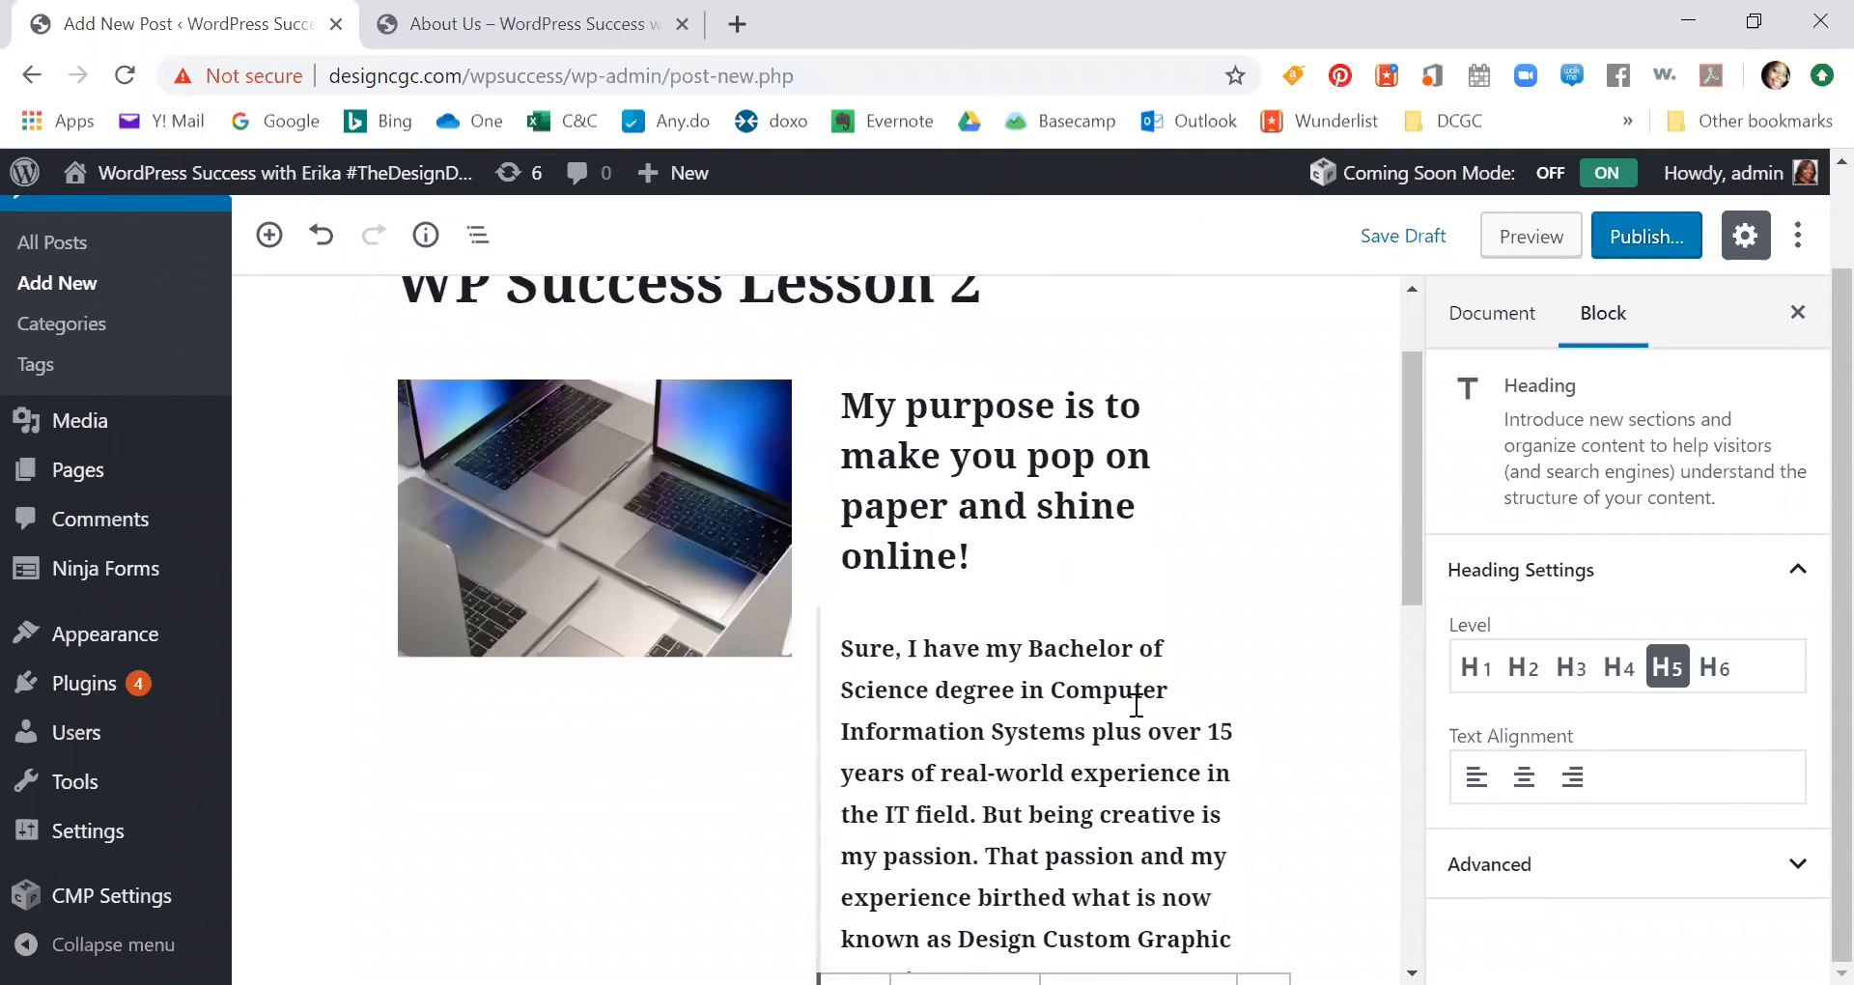
left_click(1024, 719)
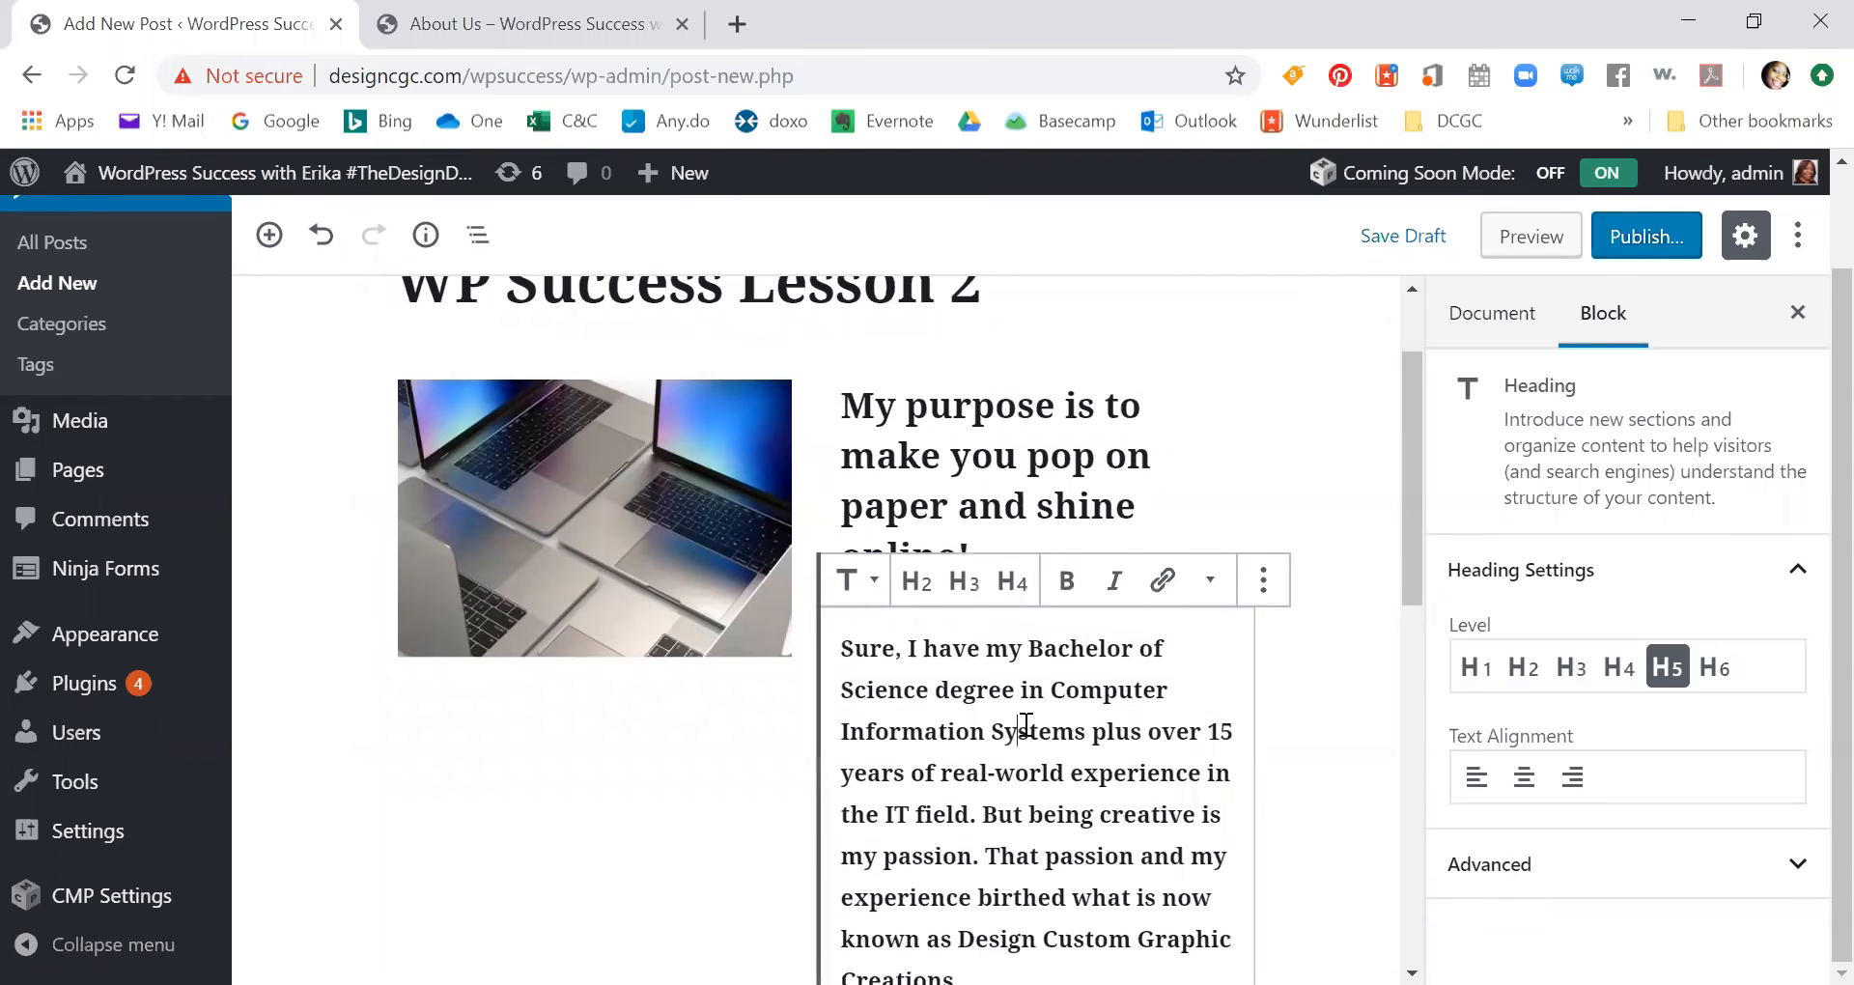
triple_click(973, 455)
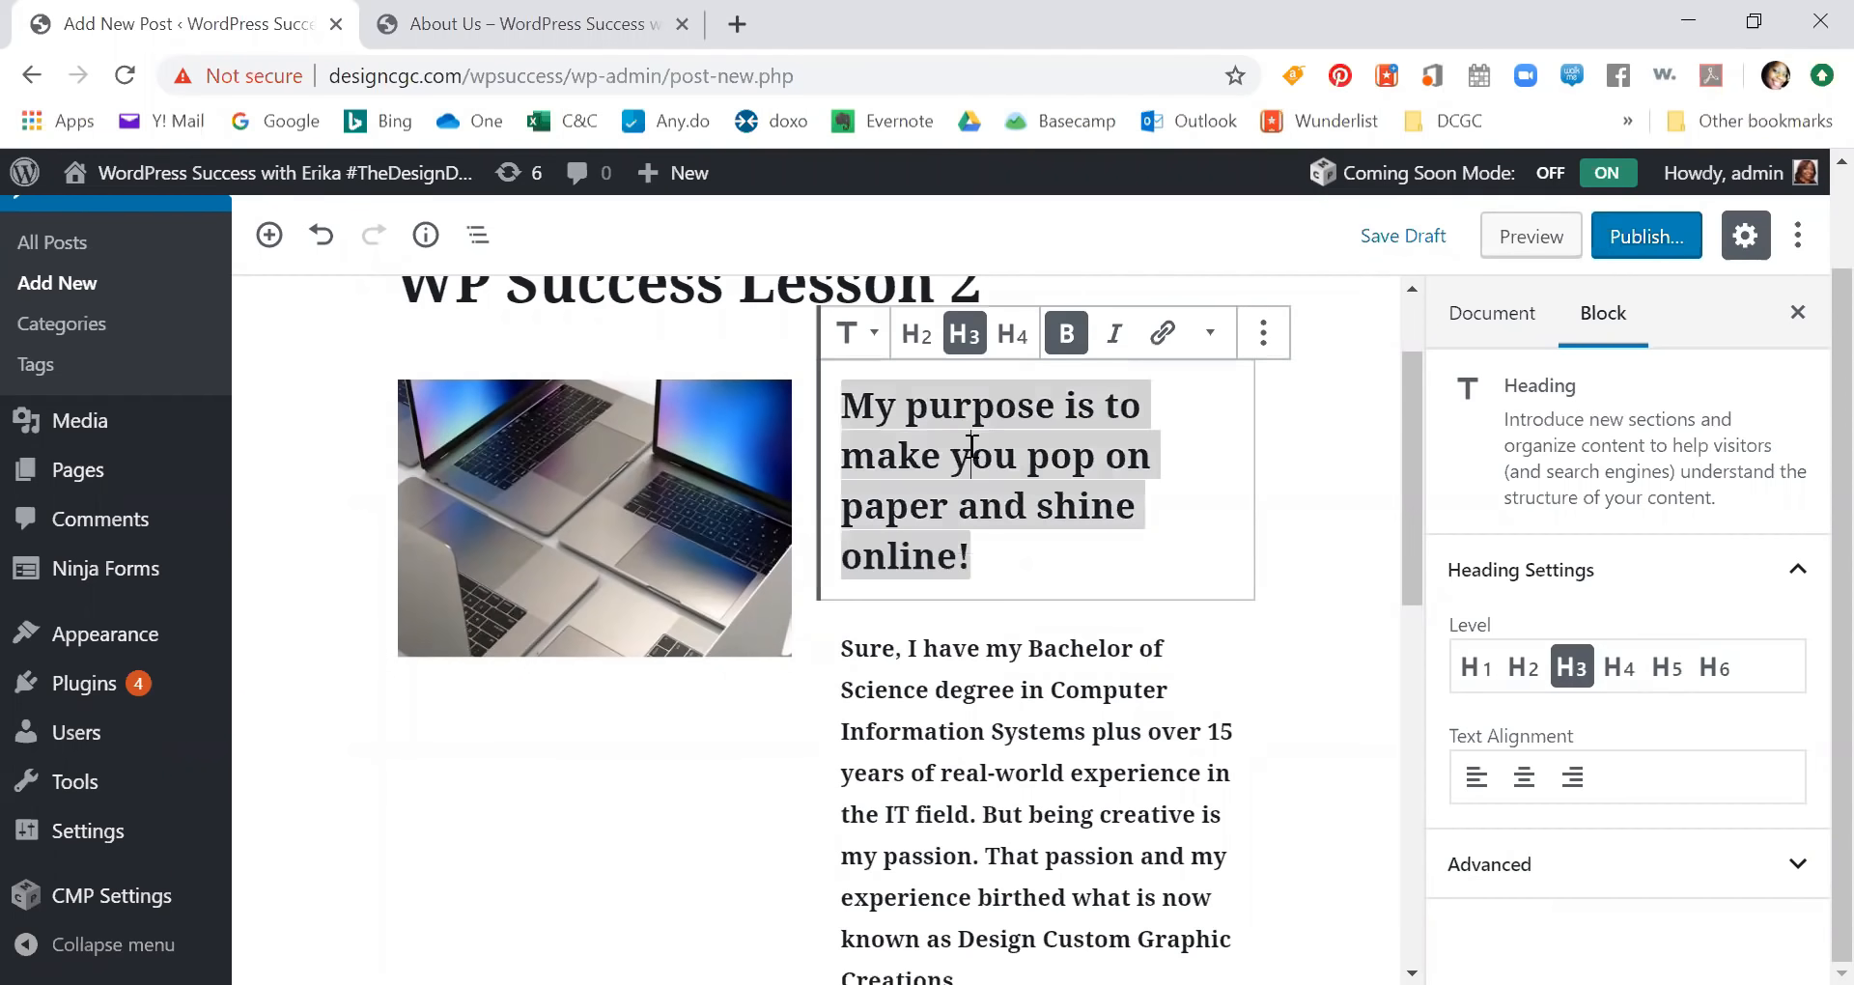
left_click(1038, 744)
scroll(1035, 734, "down", 6)
left_click(1032, 695)
scroll(1013, 753, "down", 5)
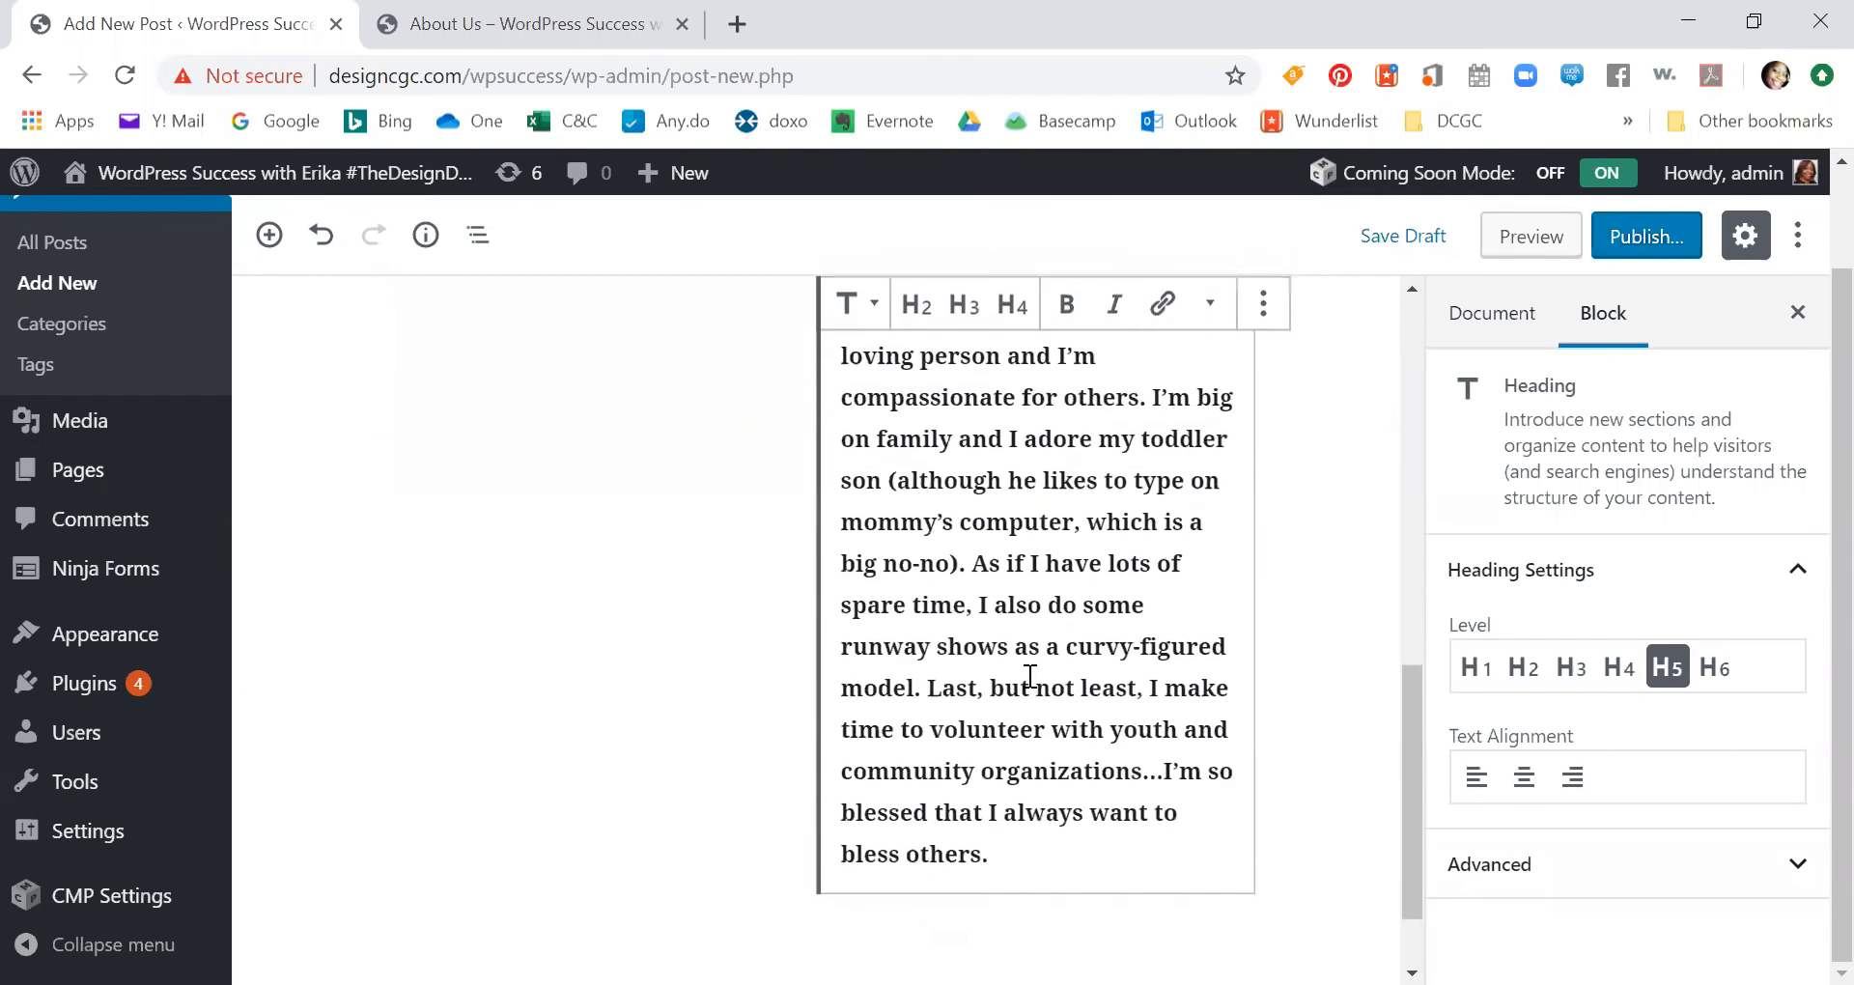
scroll(1013, 687, "up", 11)
triple_click(985, 623)
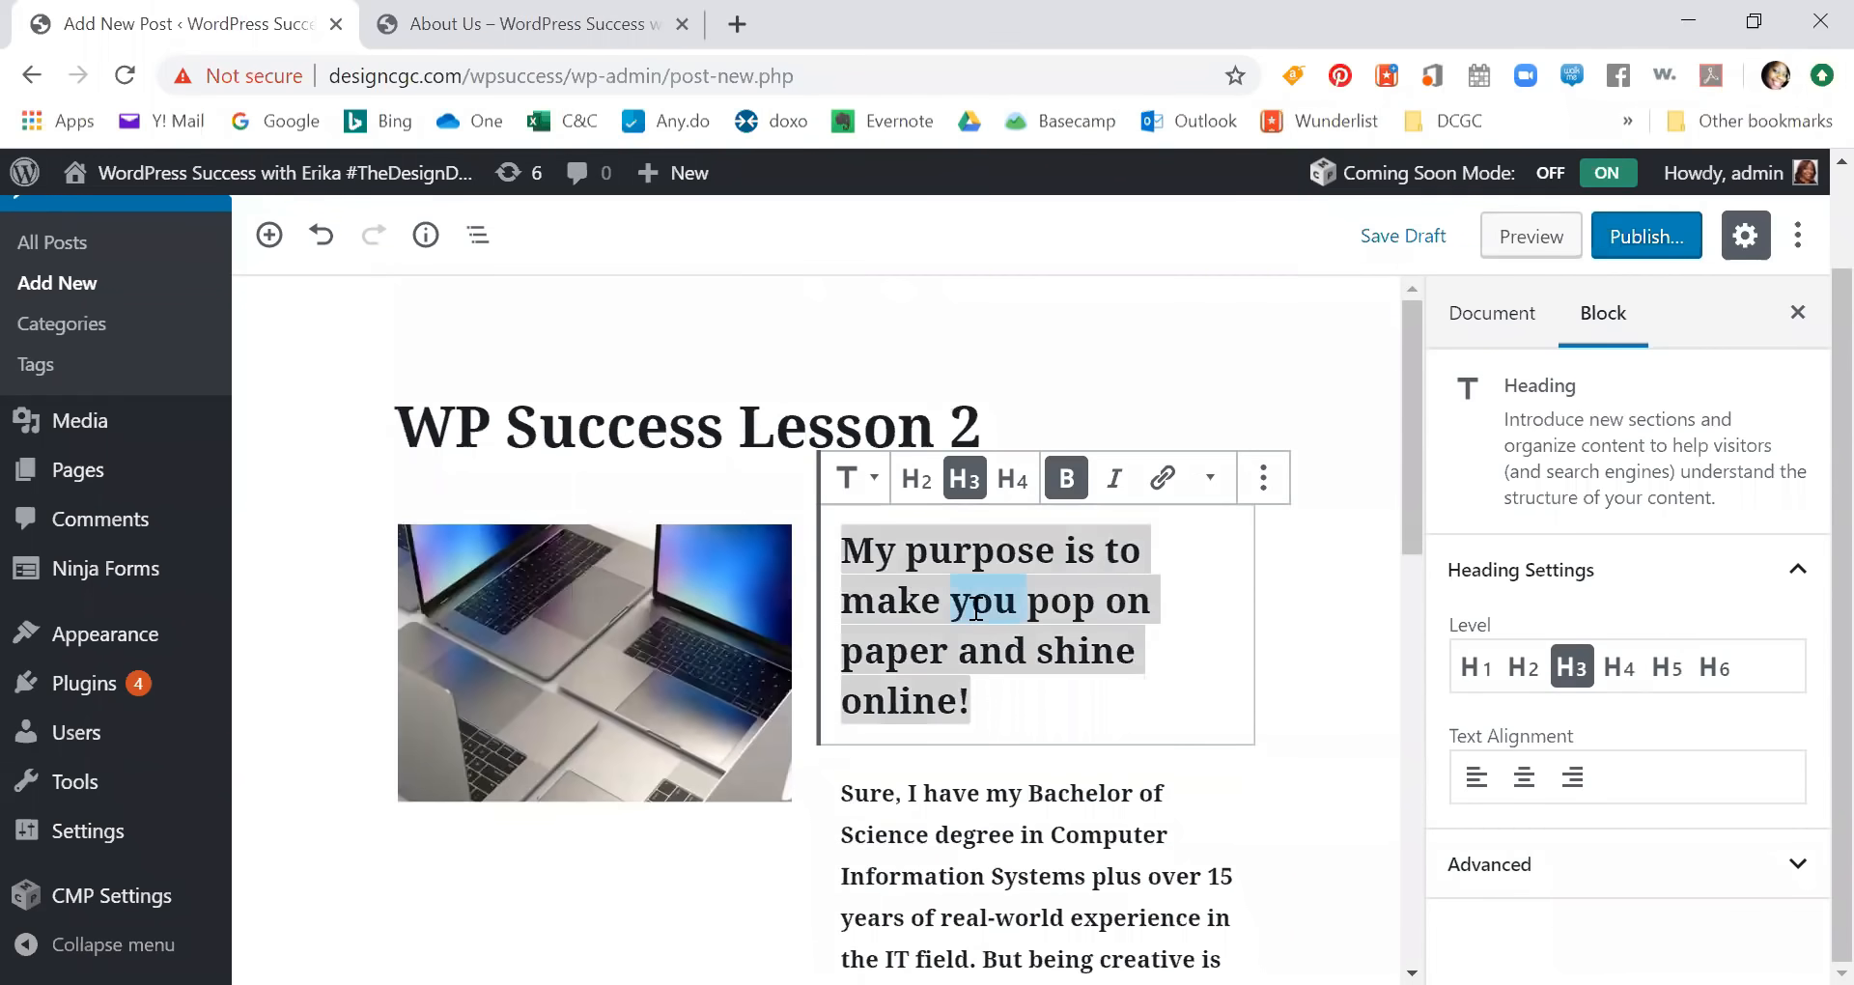
left_click(1026, 632)
triple_click(1001, 574)
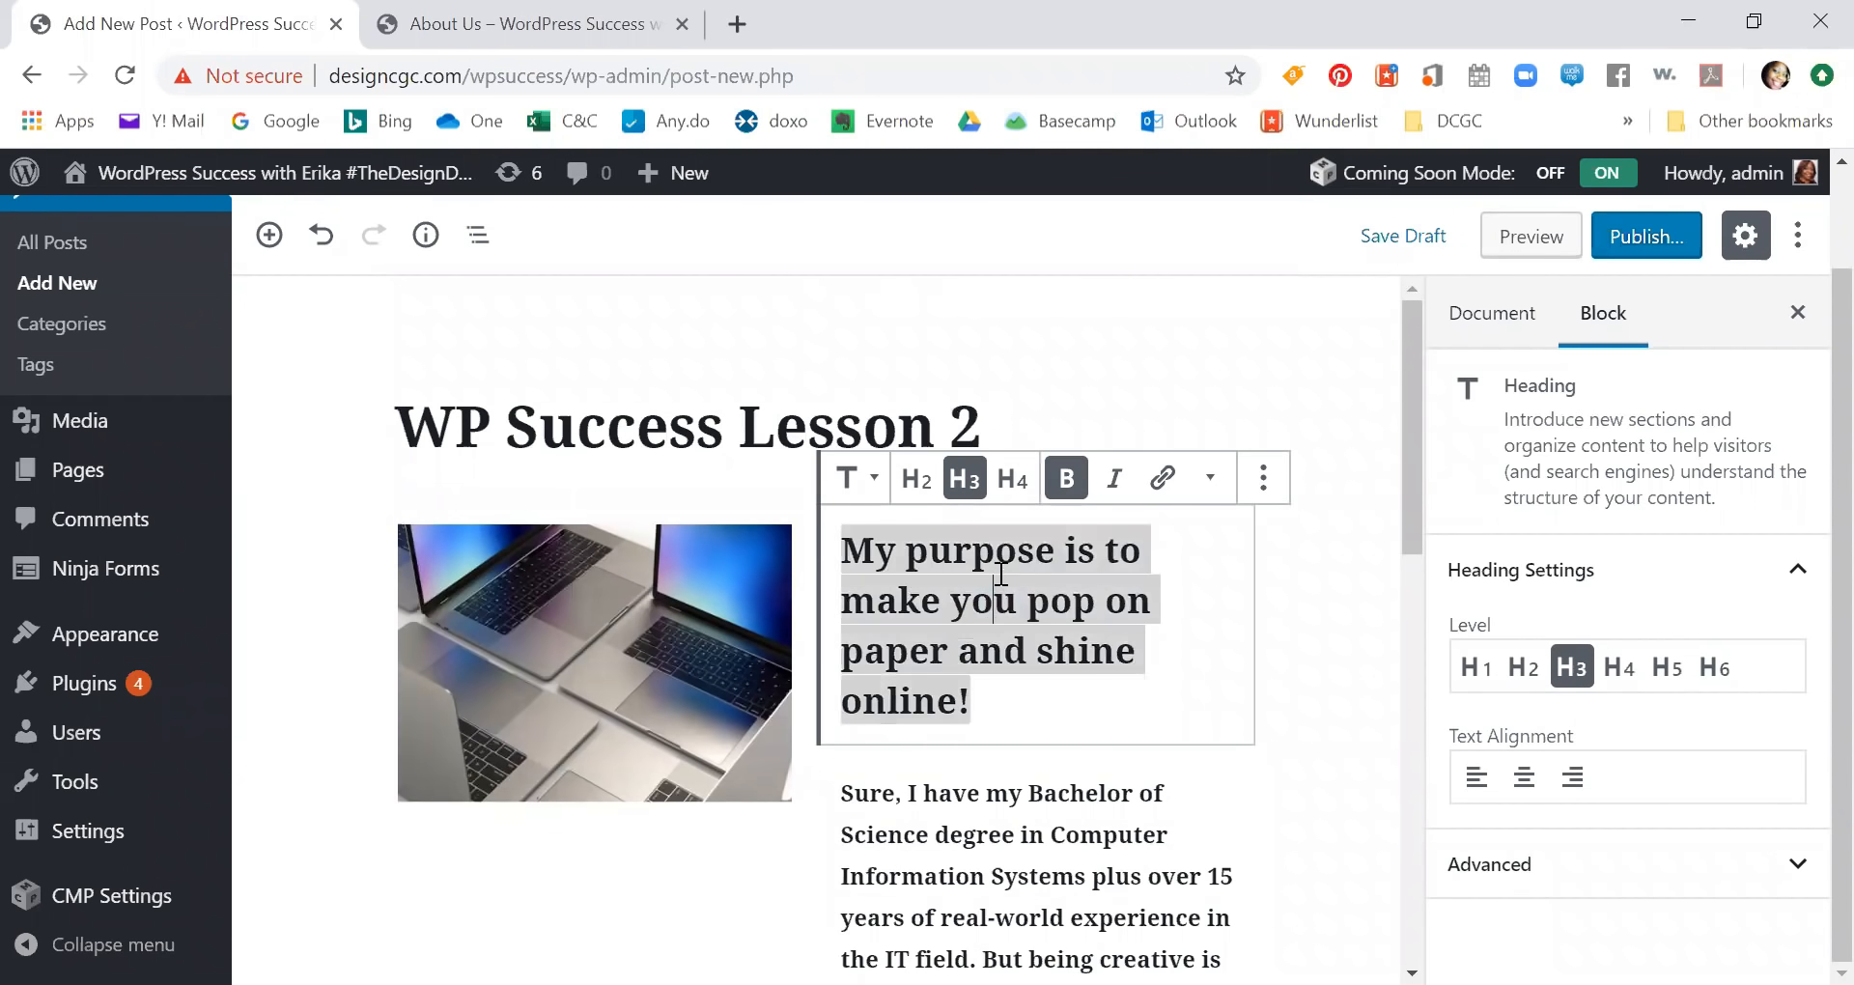
left_click(1012, 478)
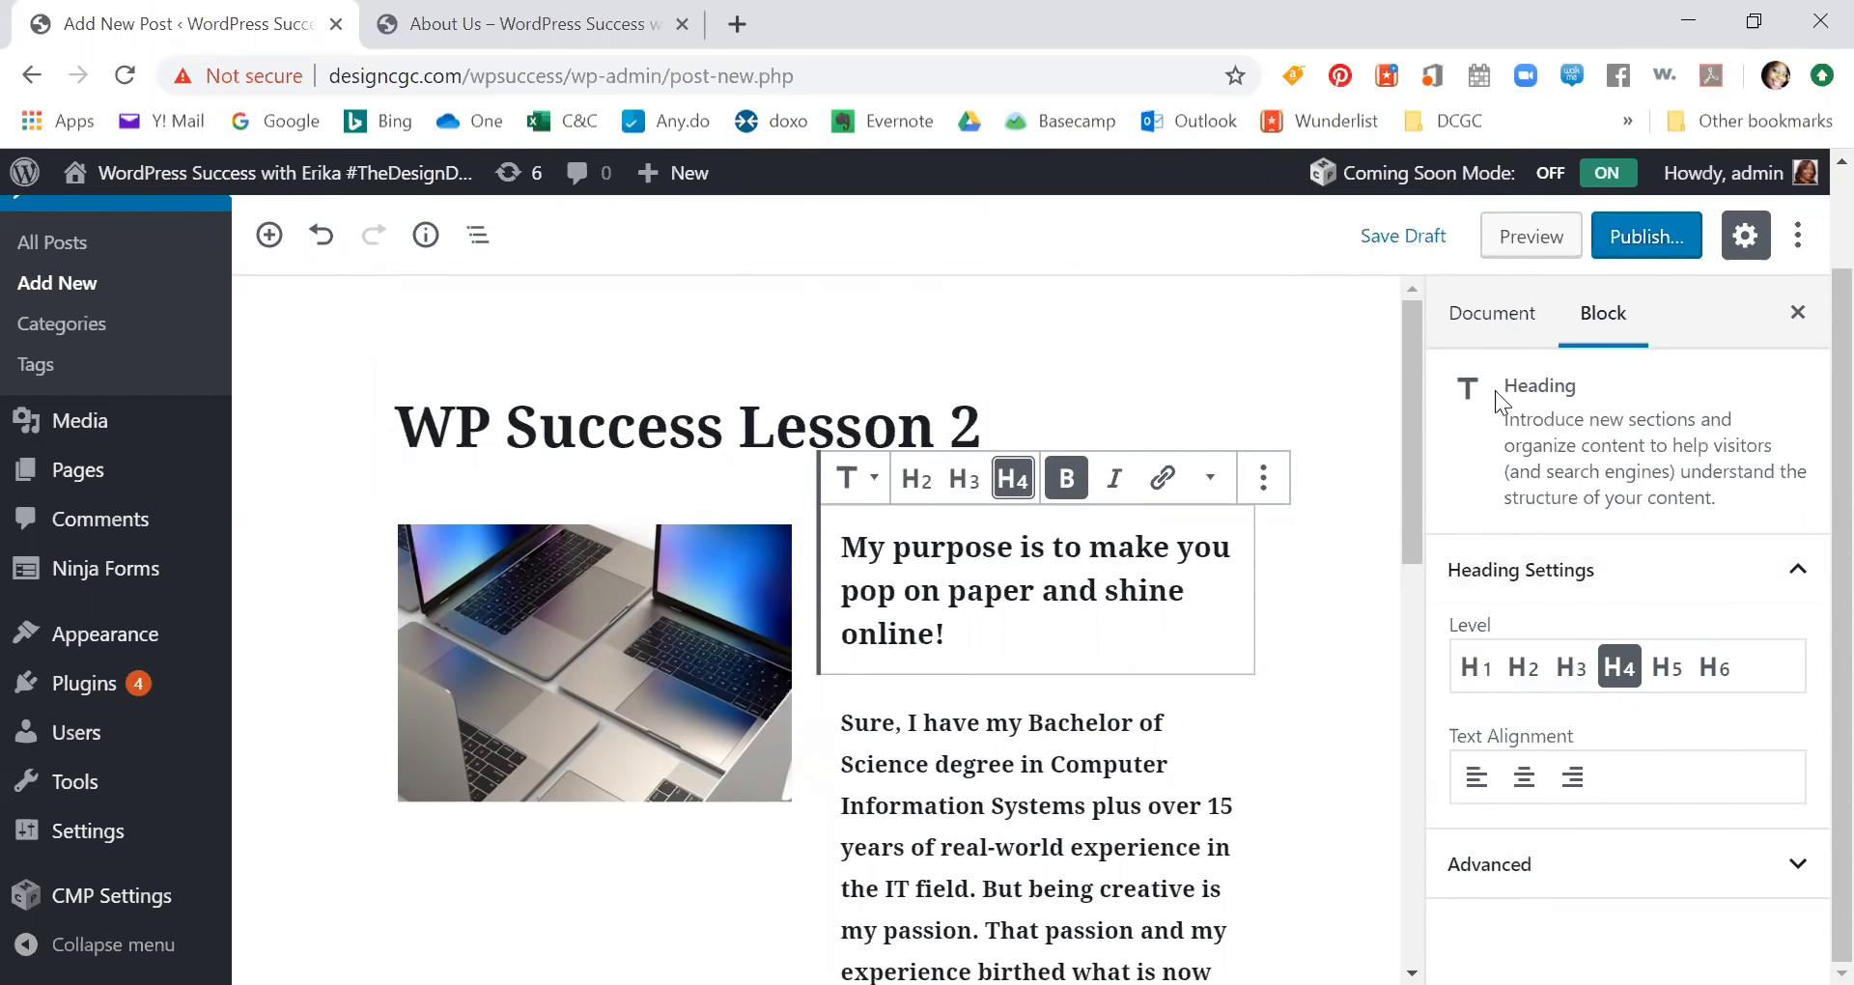
Step: Preview the post, look over its image and text columns on the site, and close the preview
scroll(1047, 617, "down", 1)
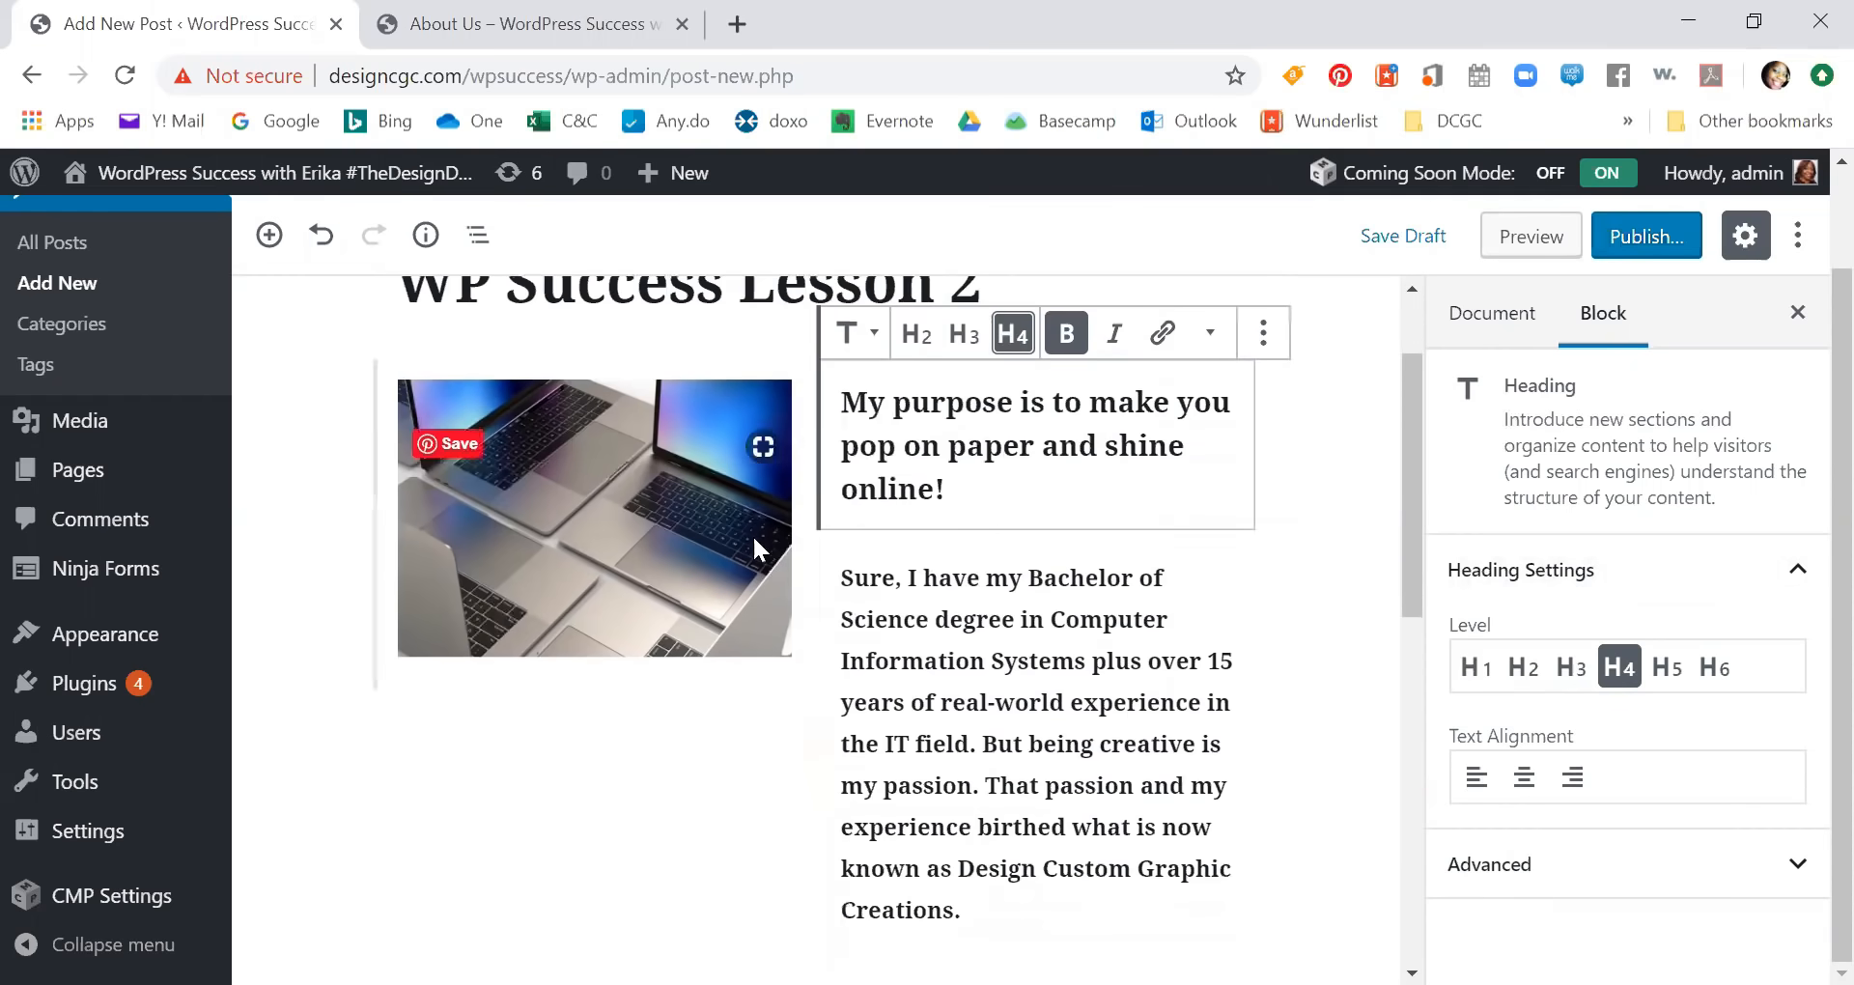
scroll(1442, 437, "up", 1)
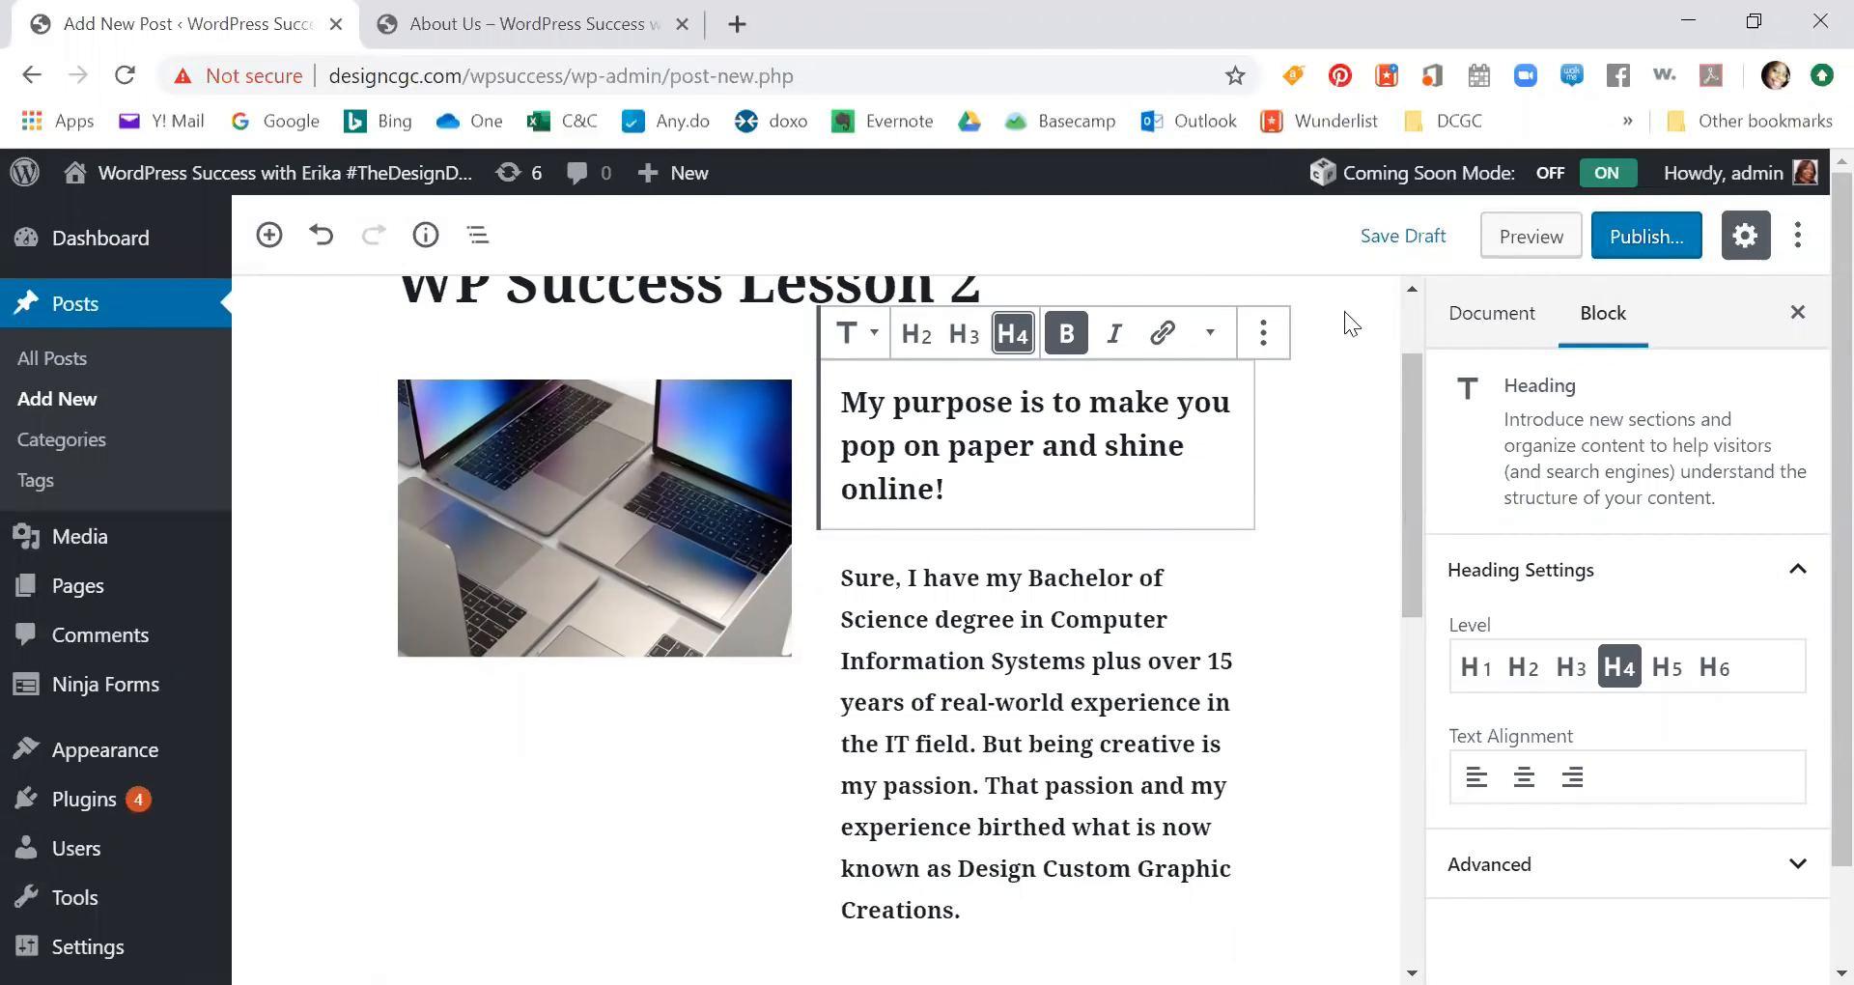
left_click(1531, 236)
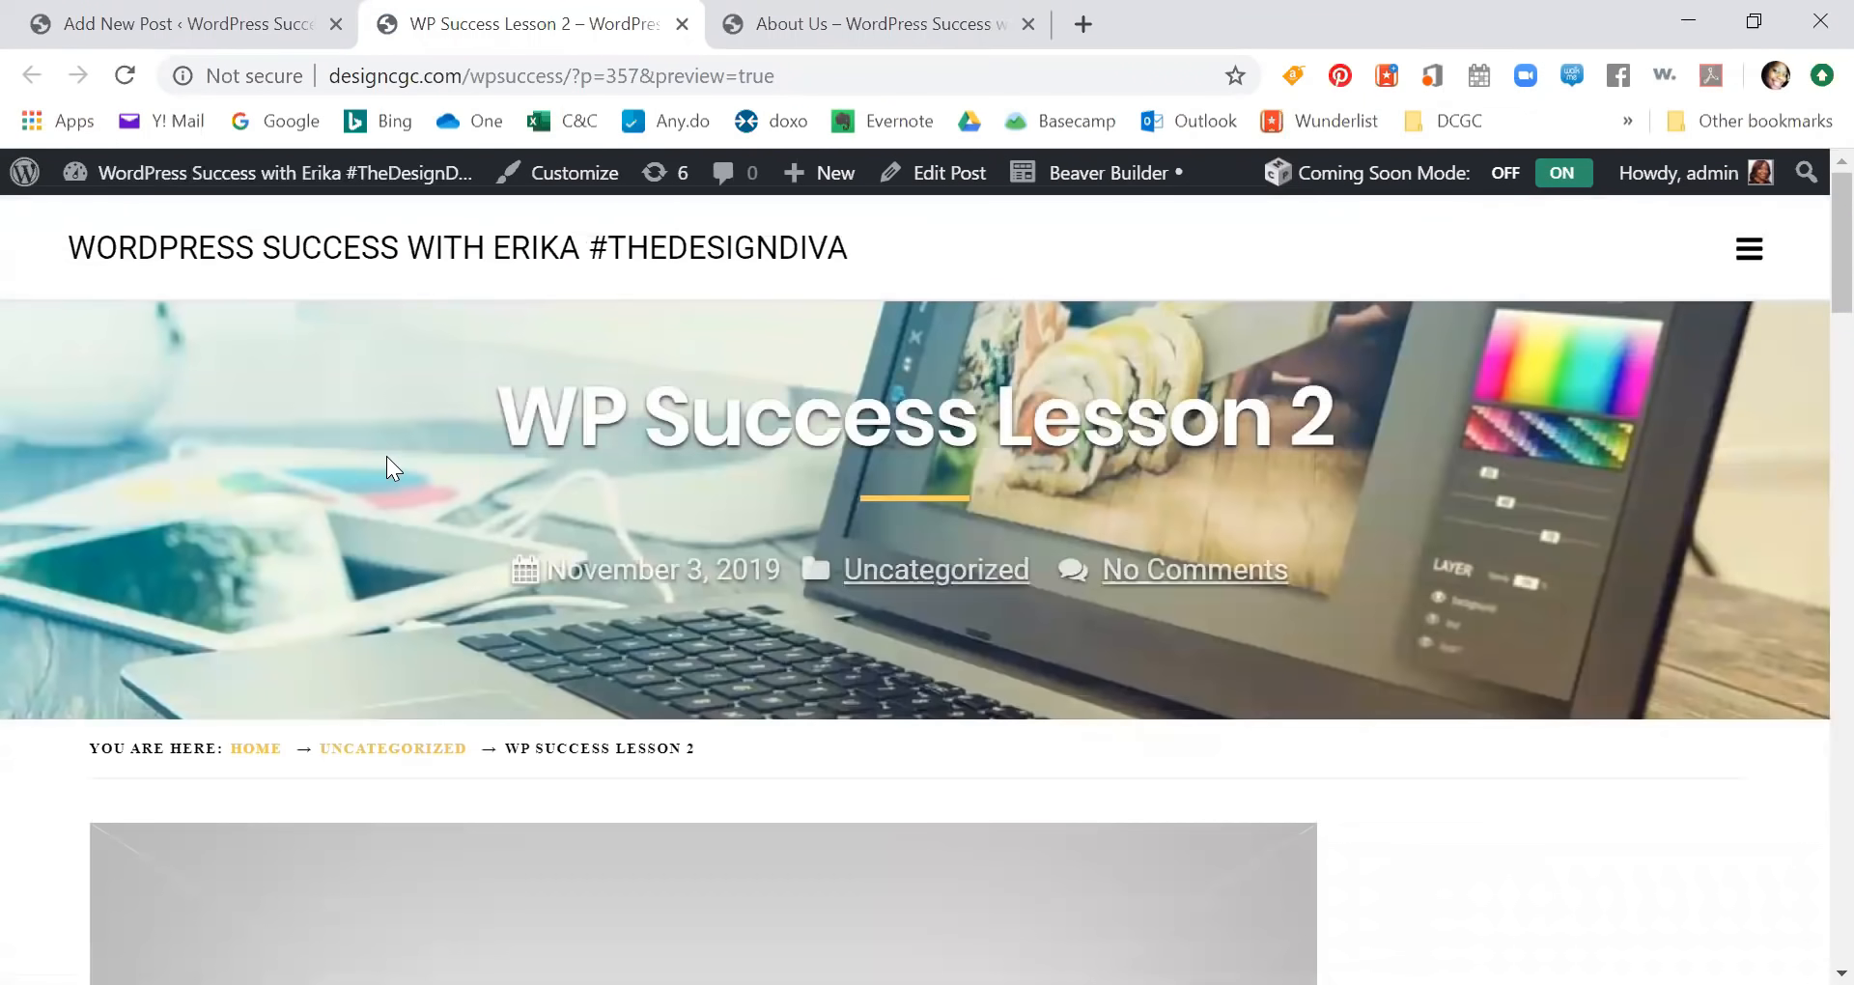
scroll(386, 456, "down", 10)
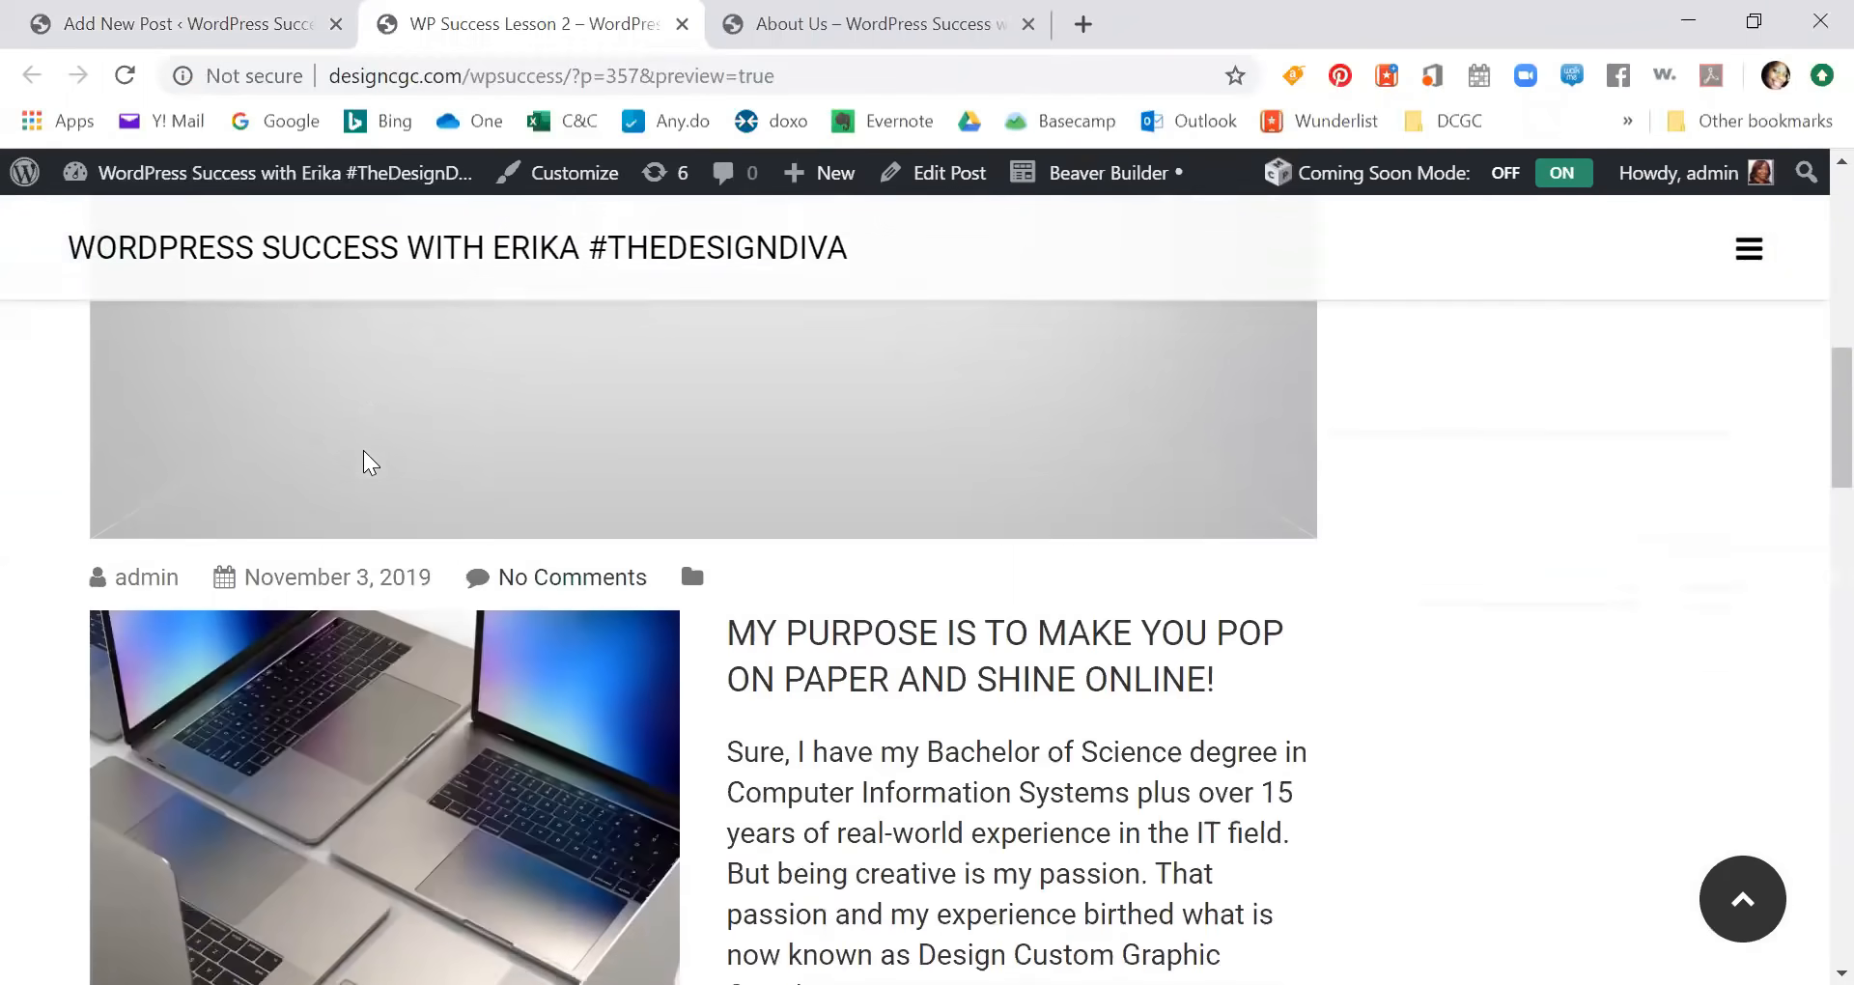
scroll(811, 699, "up", 2)
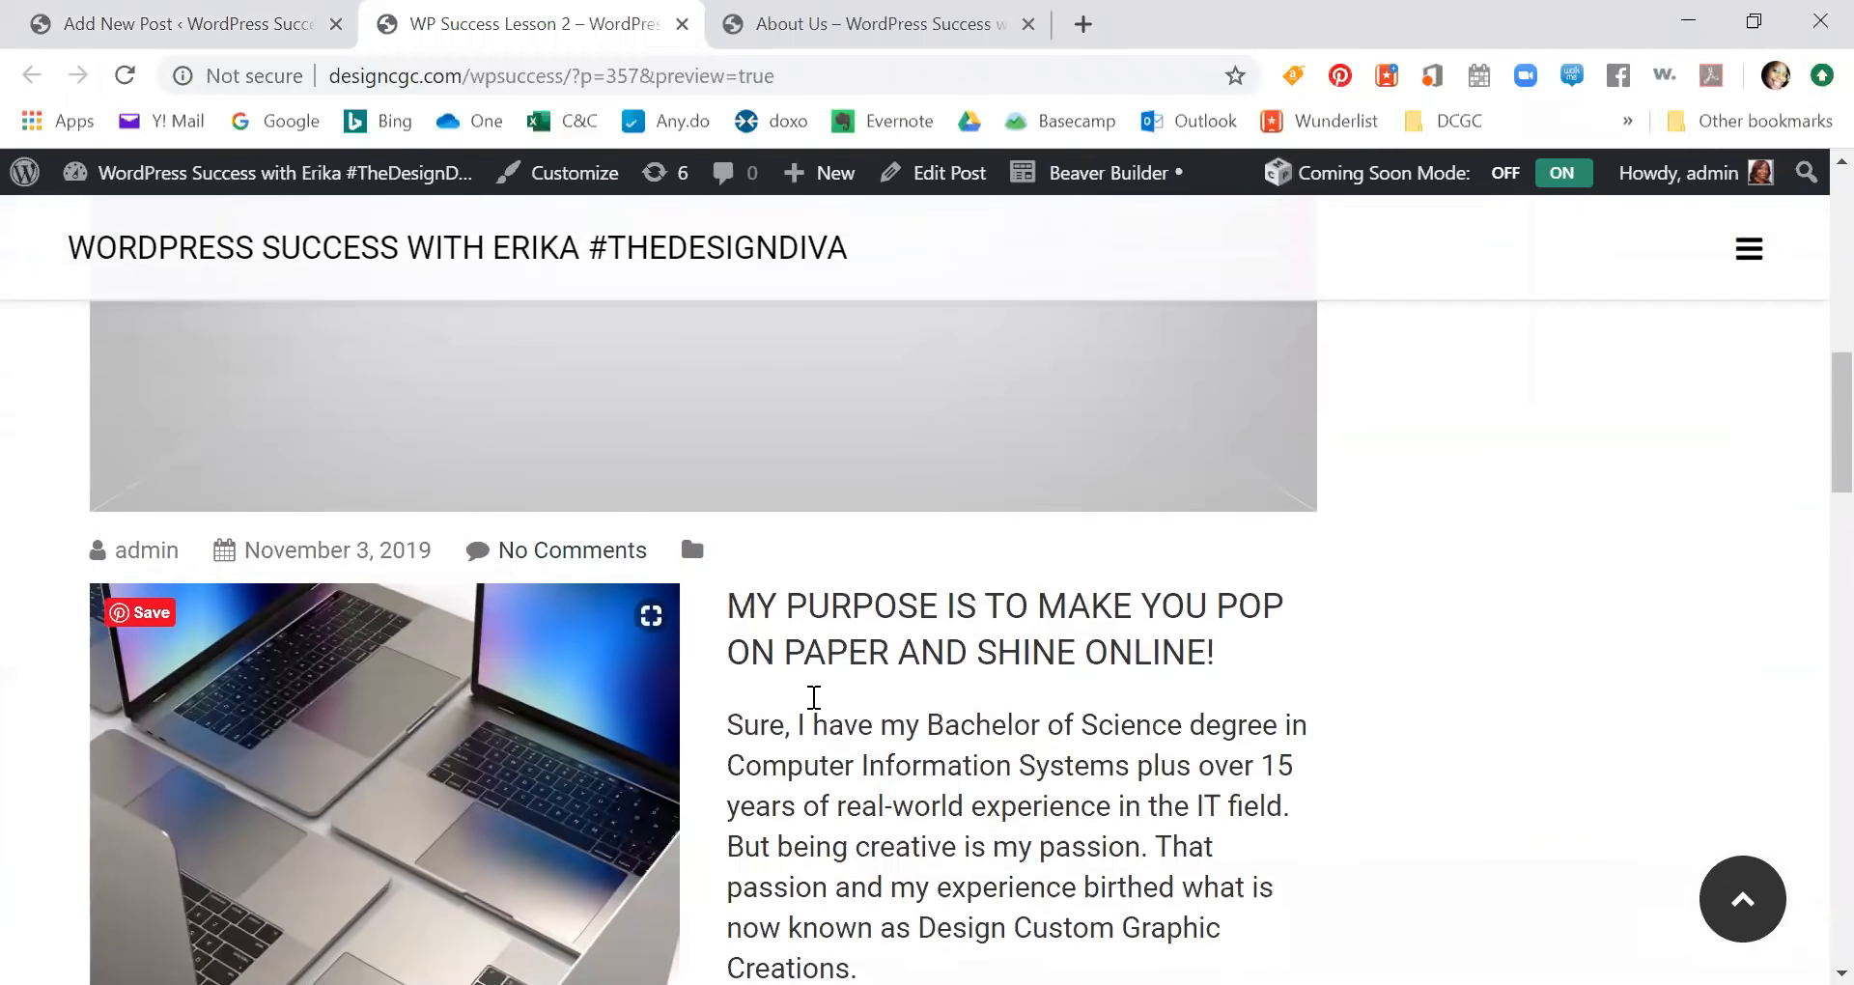
scroll(1221, 606, "down", 8)
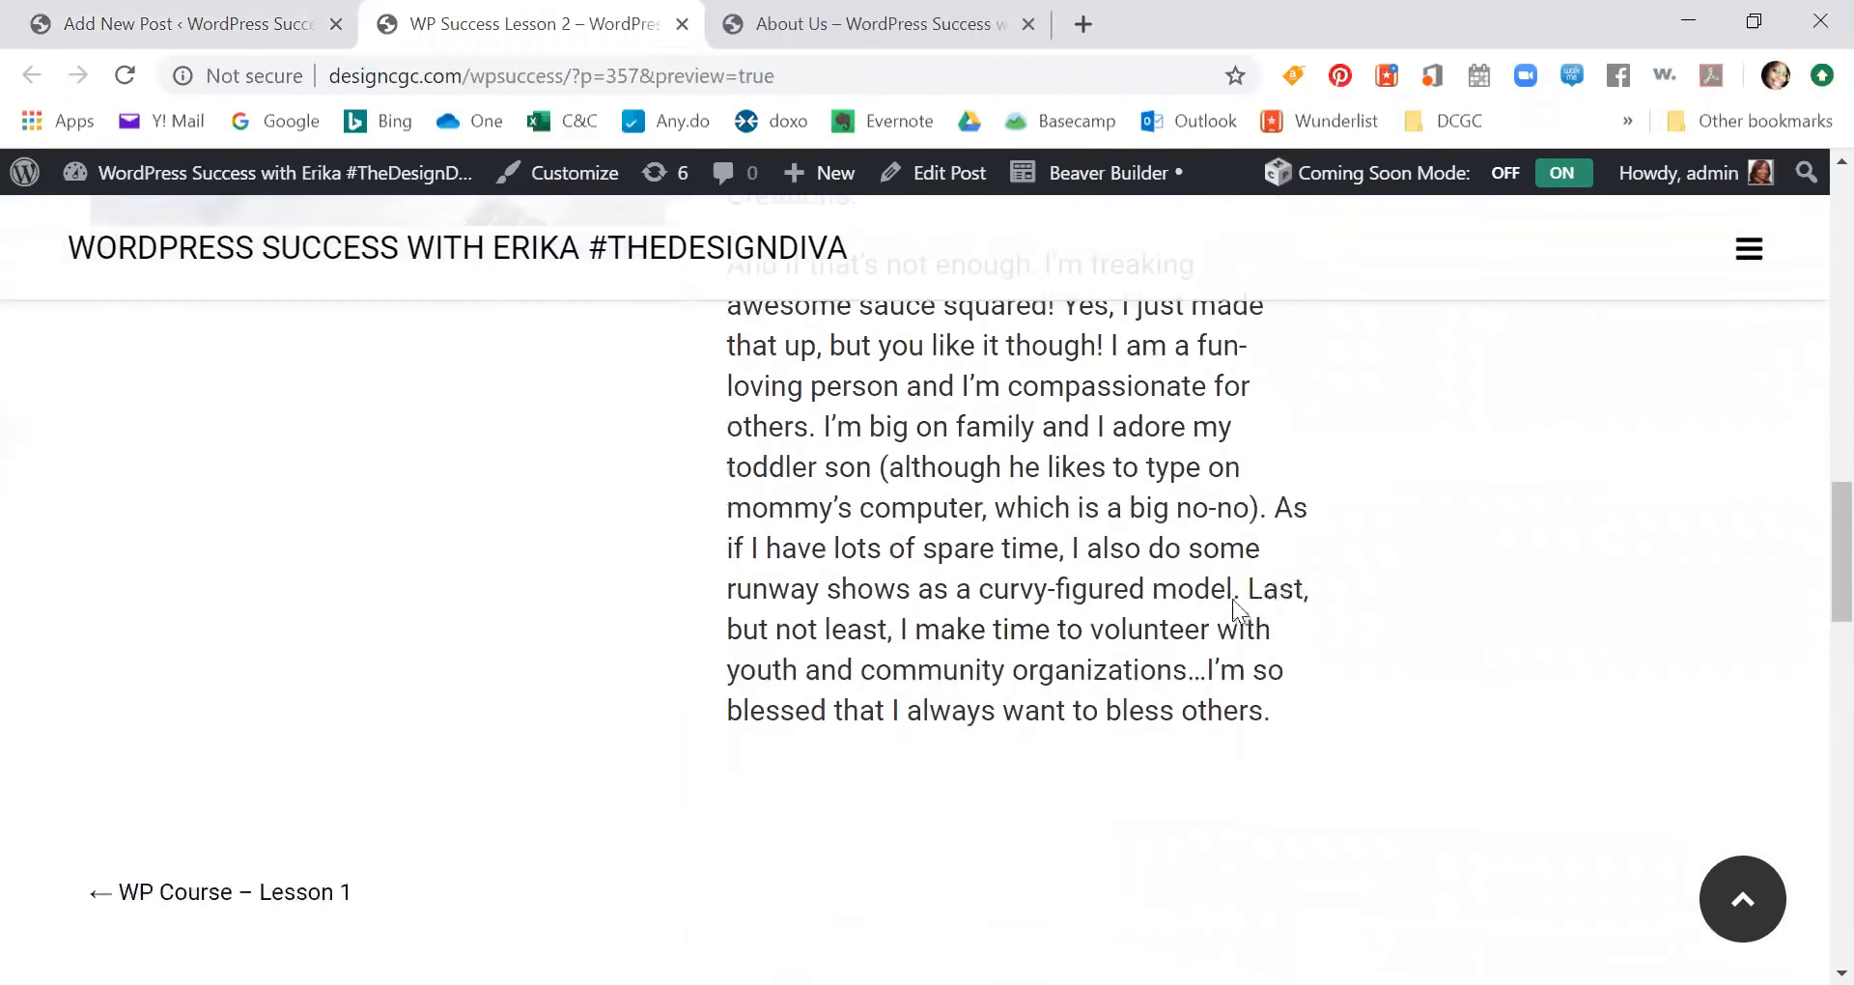
scroll(1232, 597, "up", 8)
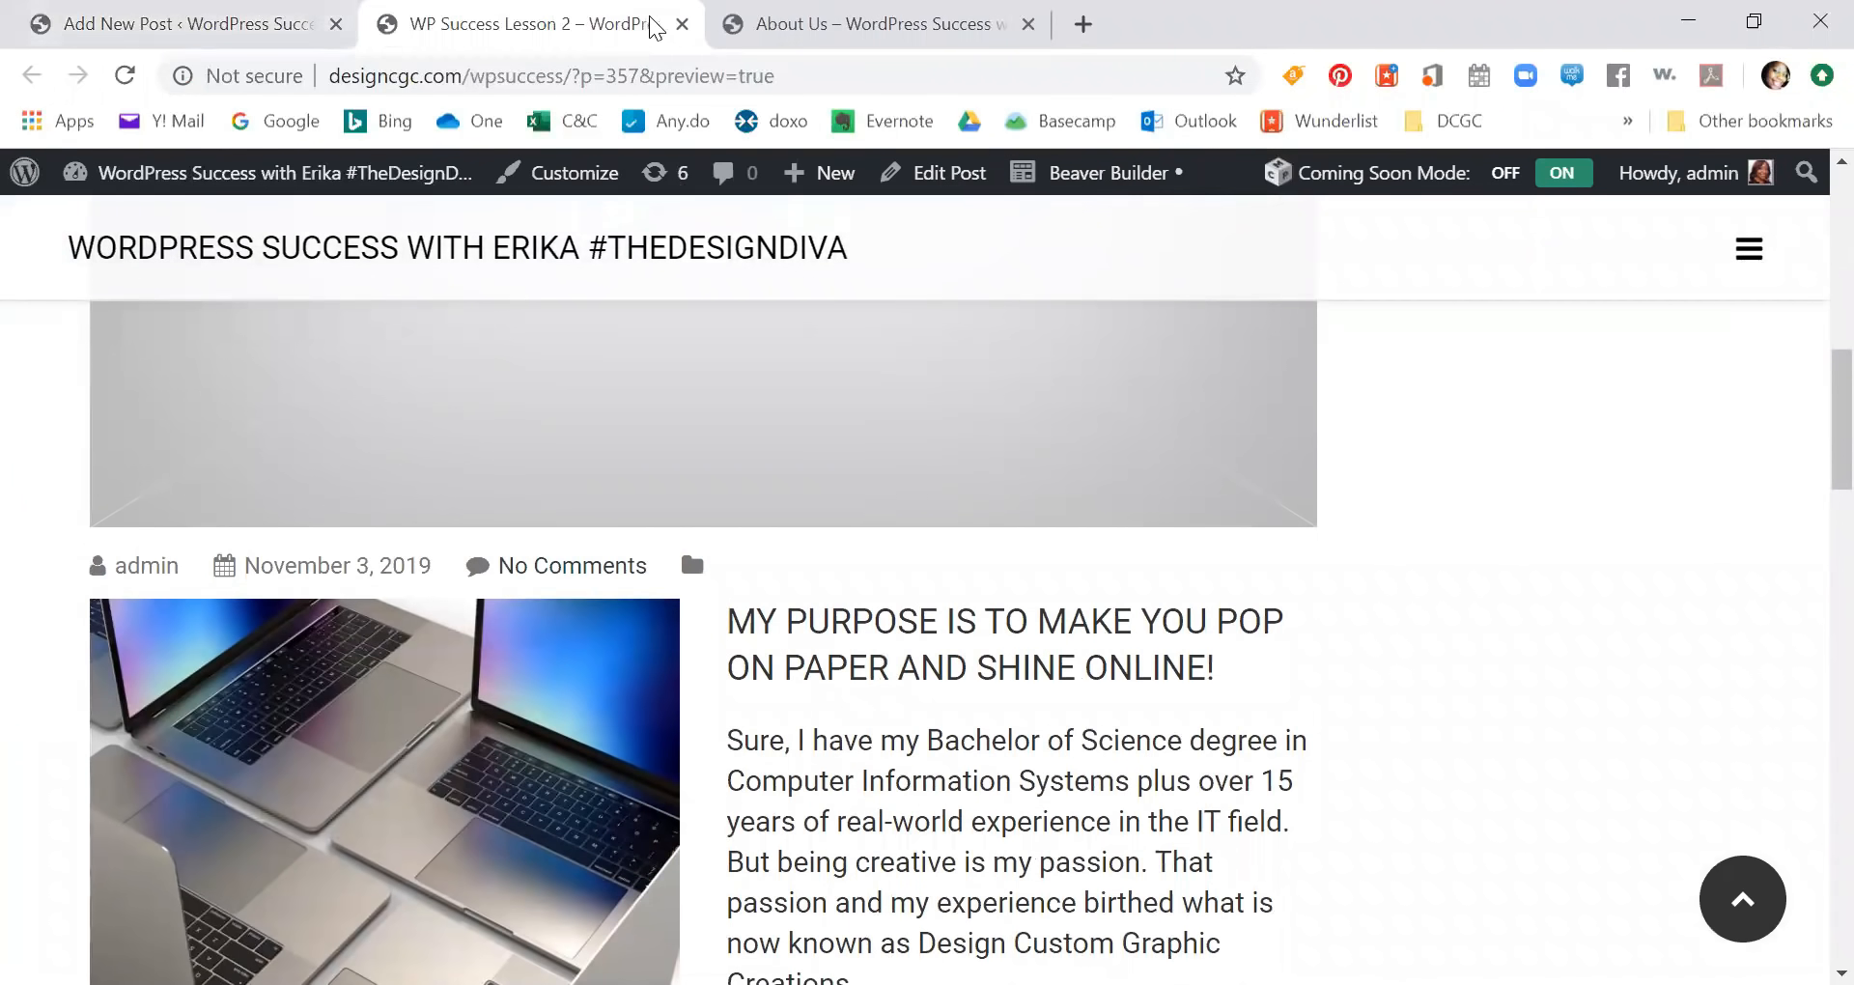
left_click(682, 26)
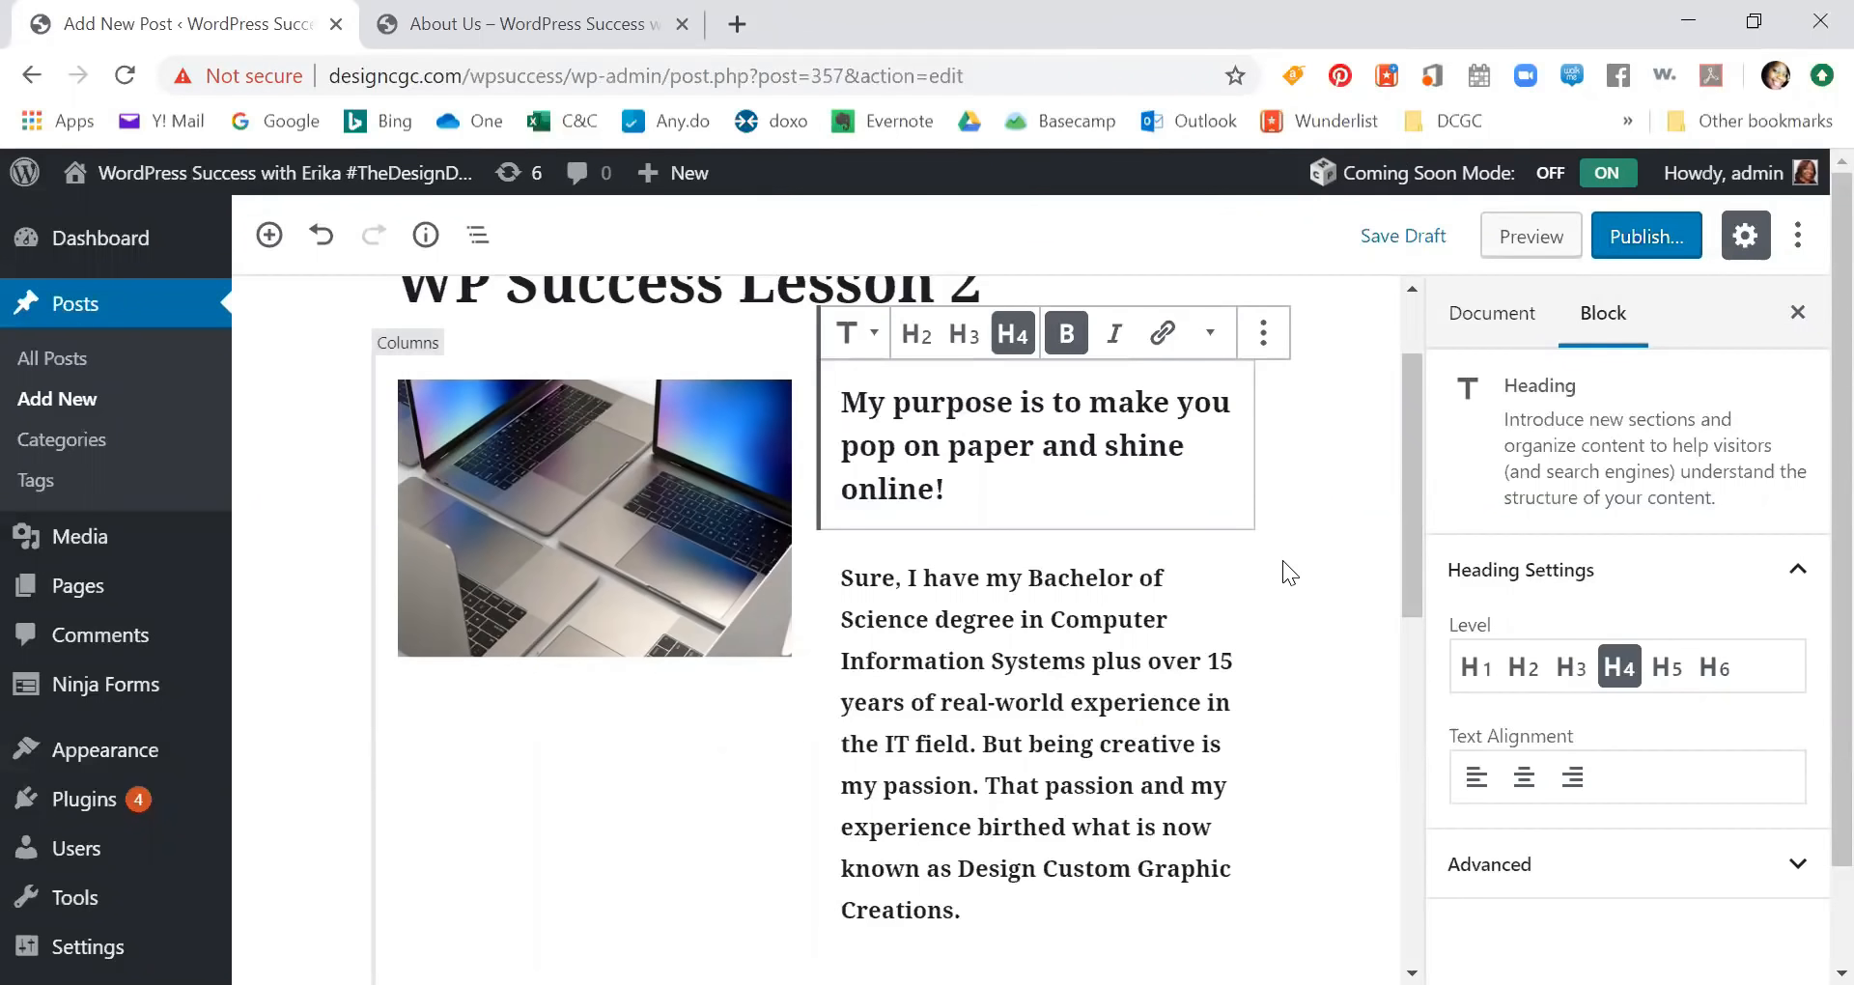
Step: Review the post's columns and its document settings for status, visibility and permalink
scroll(1289, 558, "down", 9)
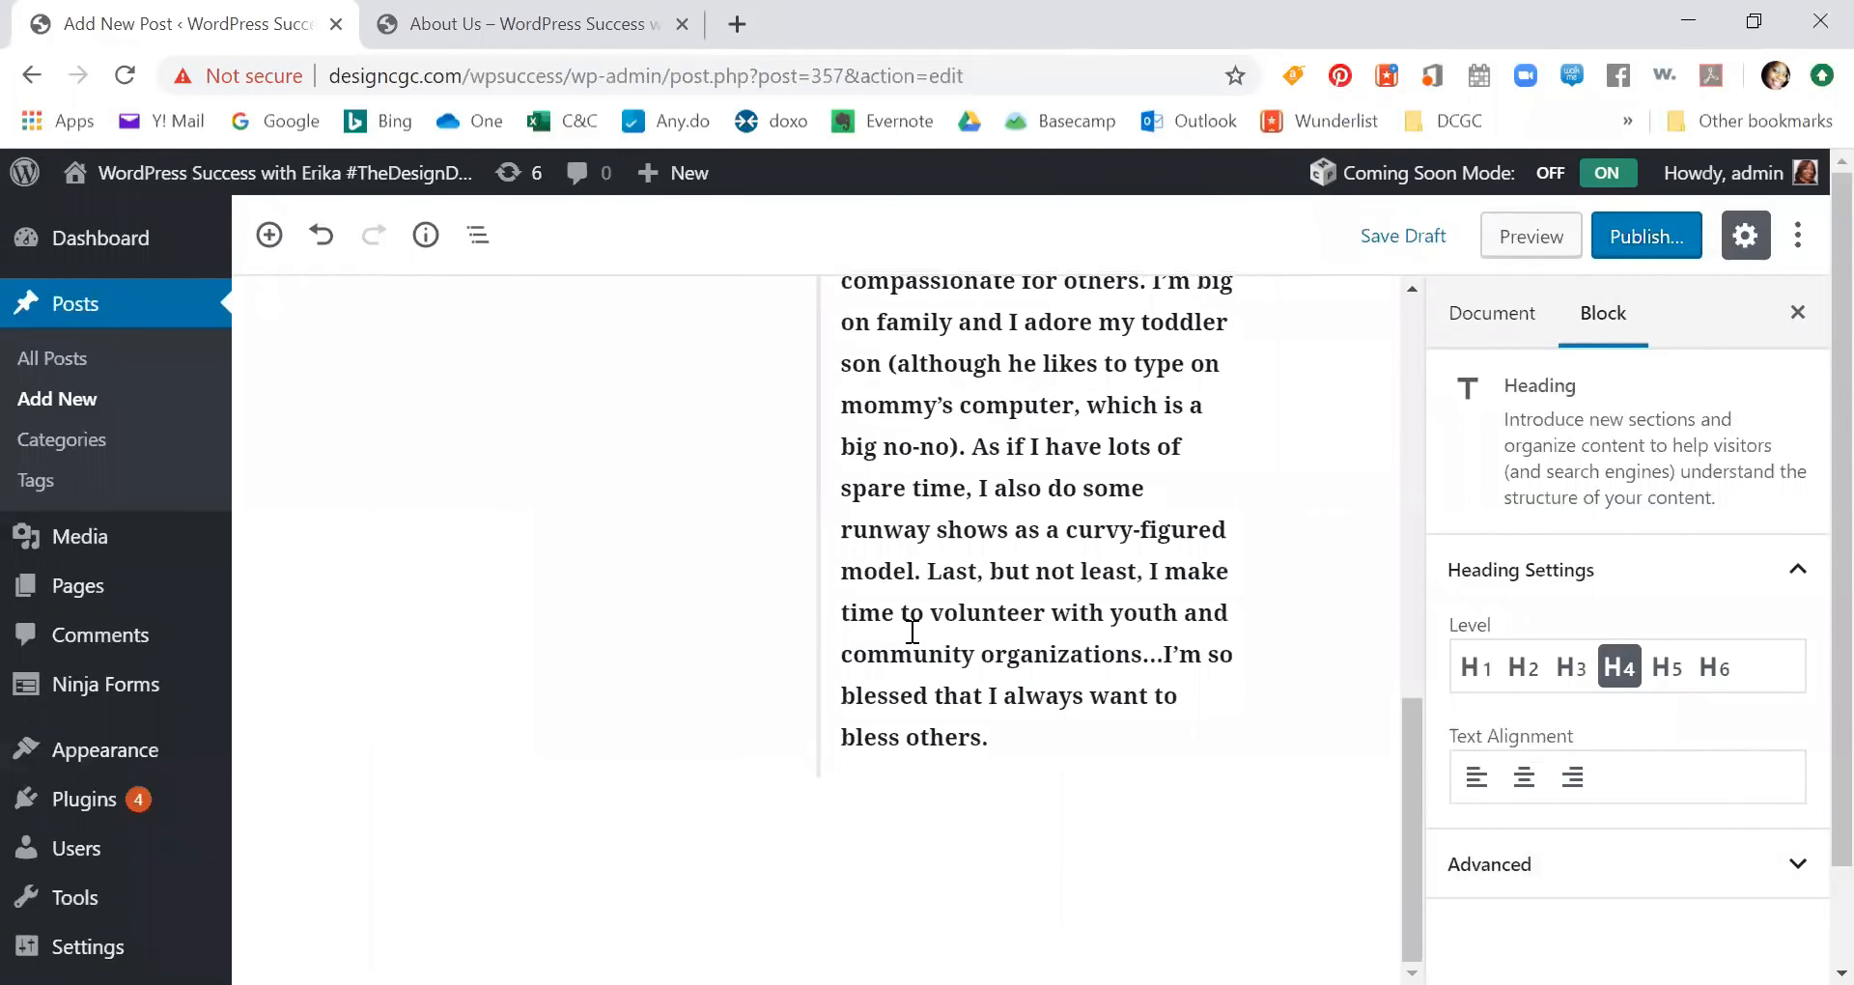
scroll(926, 599, "up", 9)
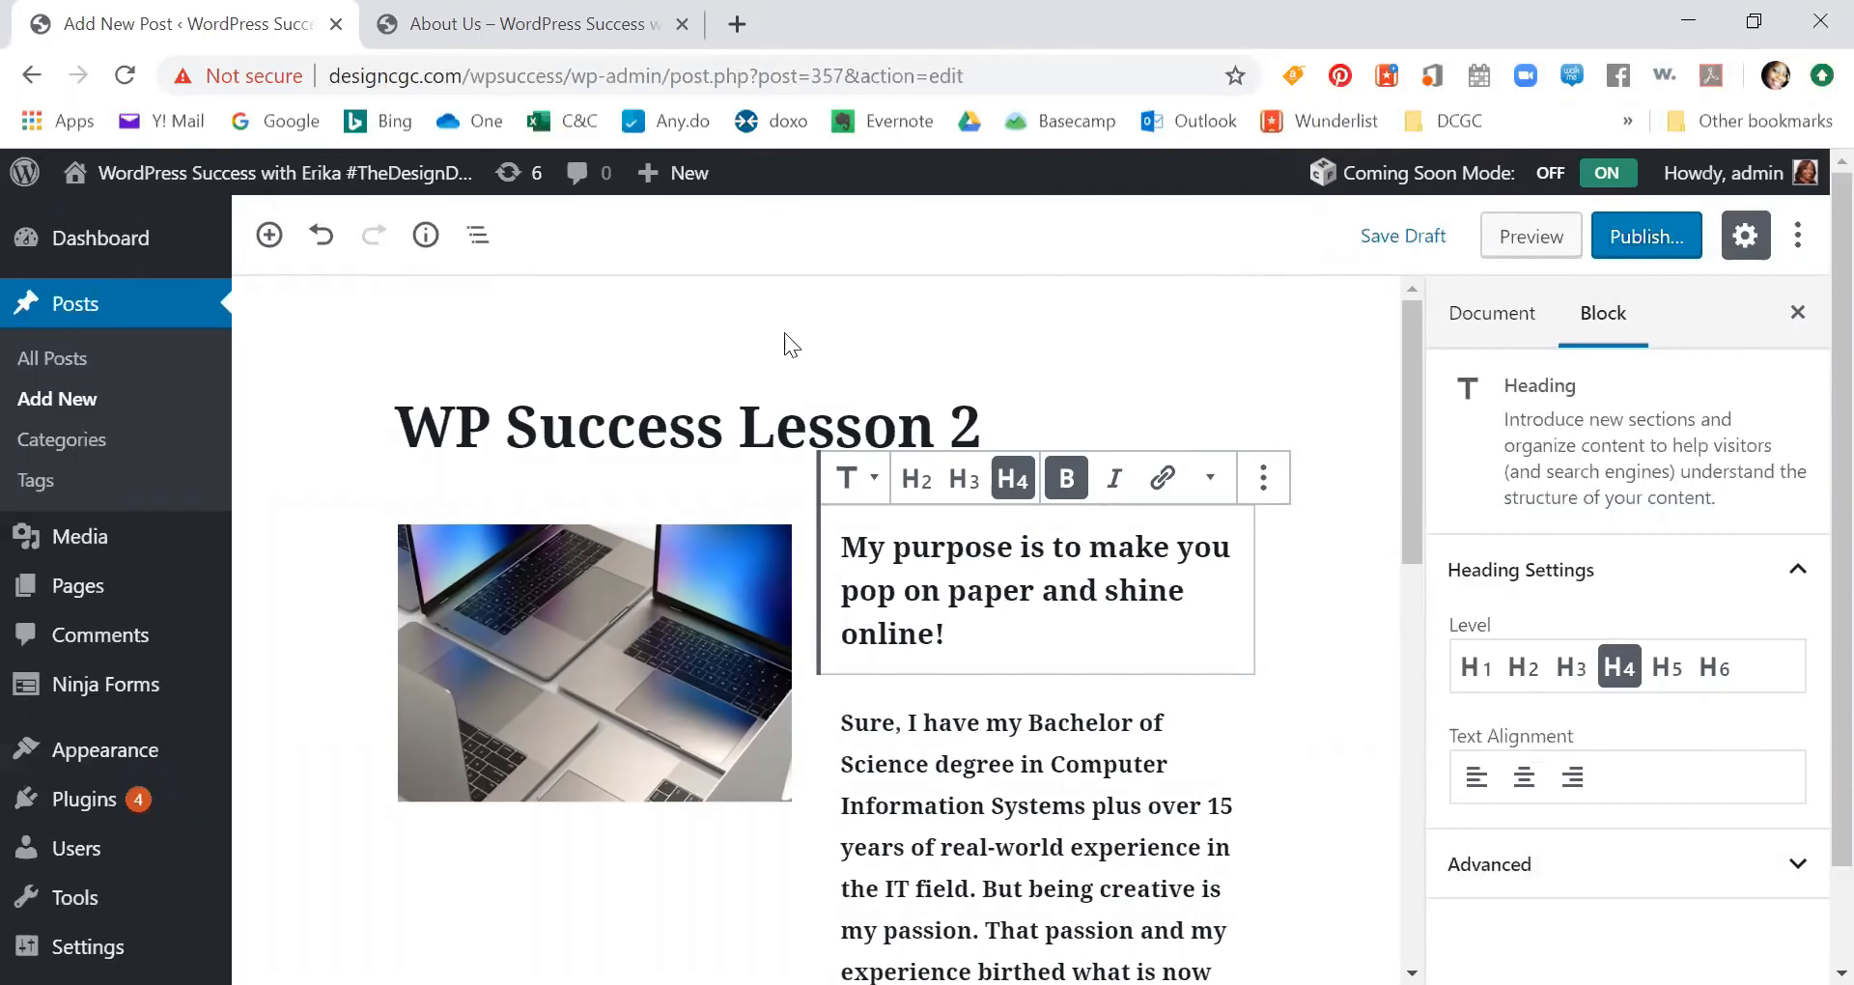
left_click(1489, 324)
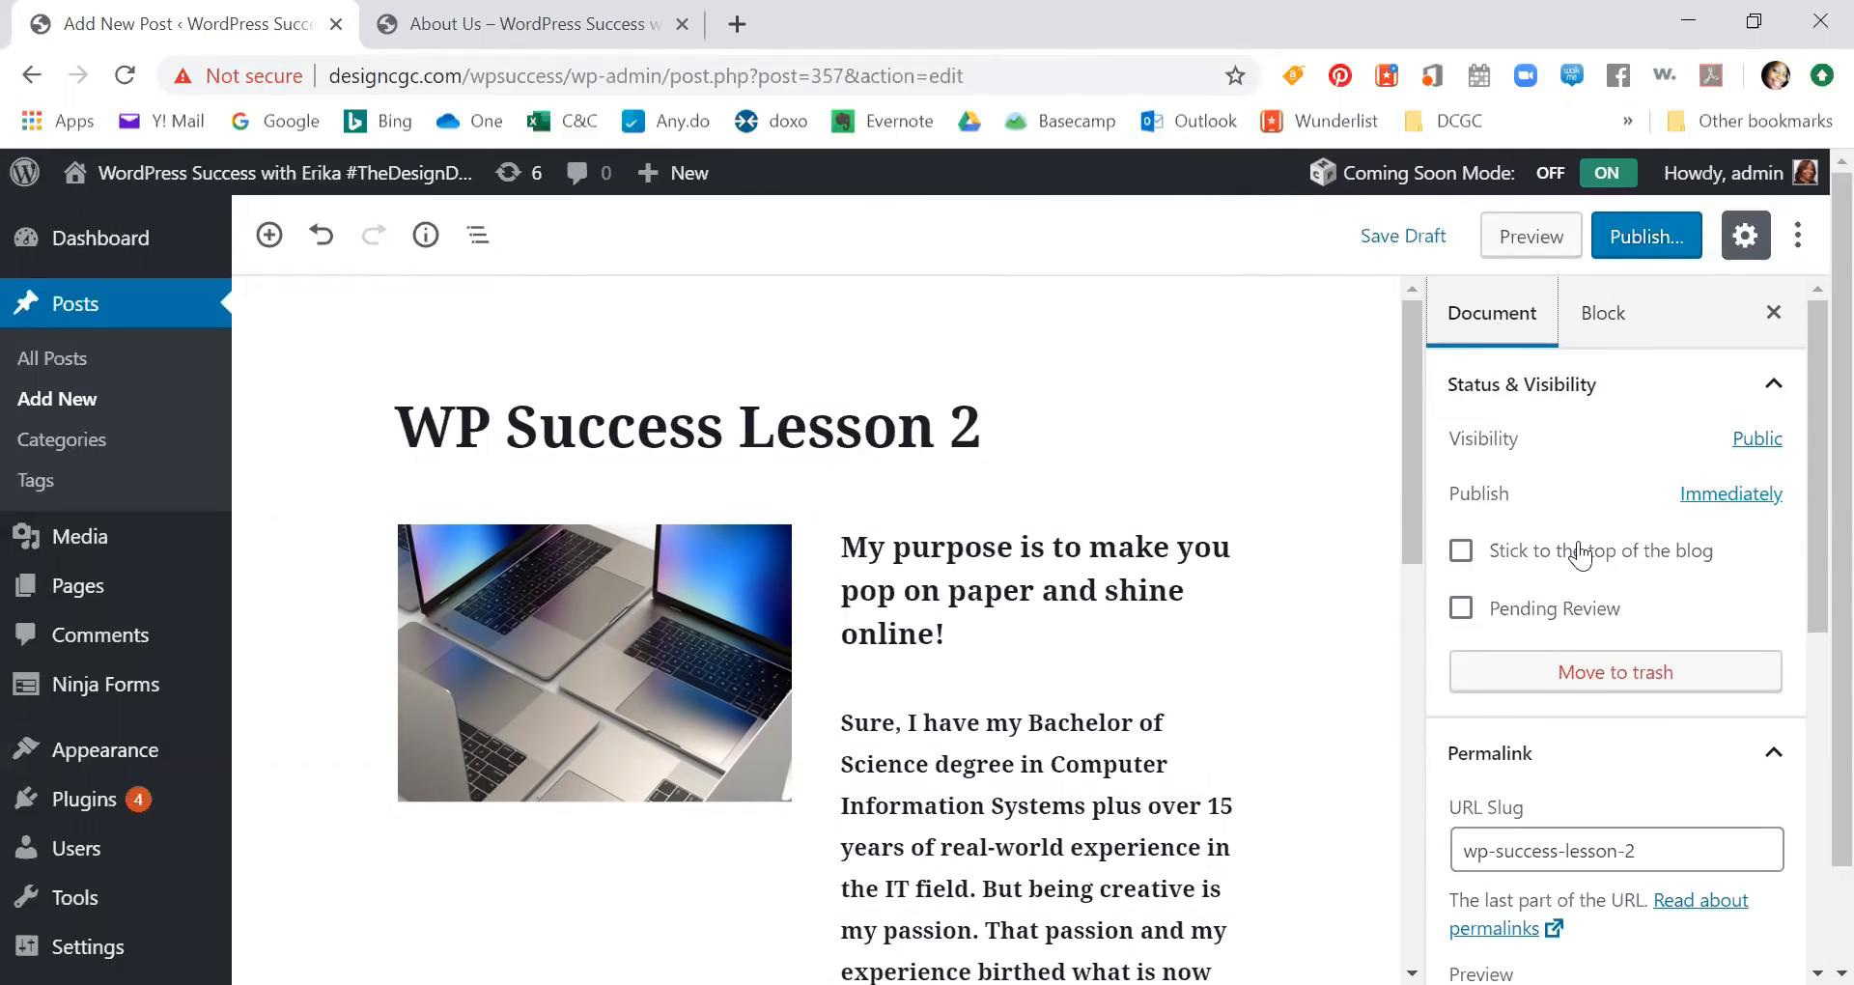
scroll(1514, 527, "down", 2)
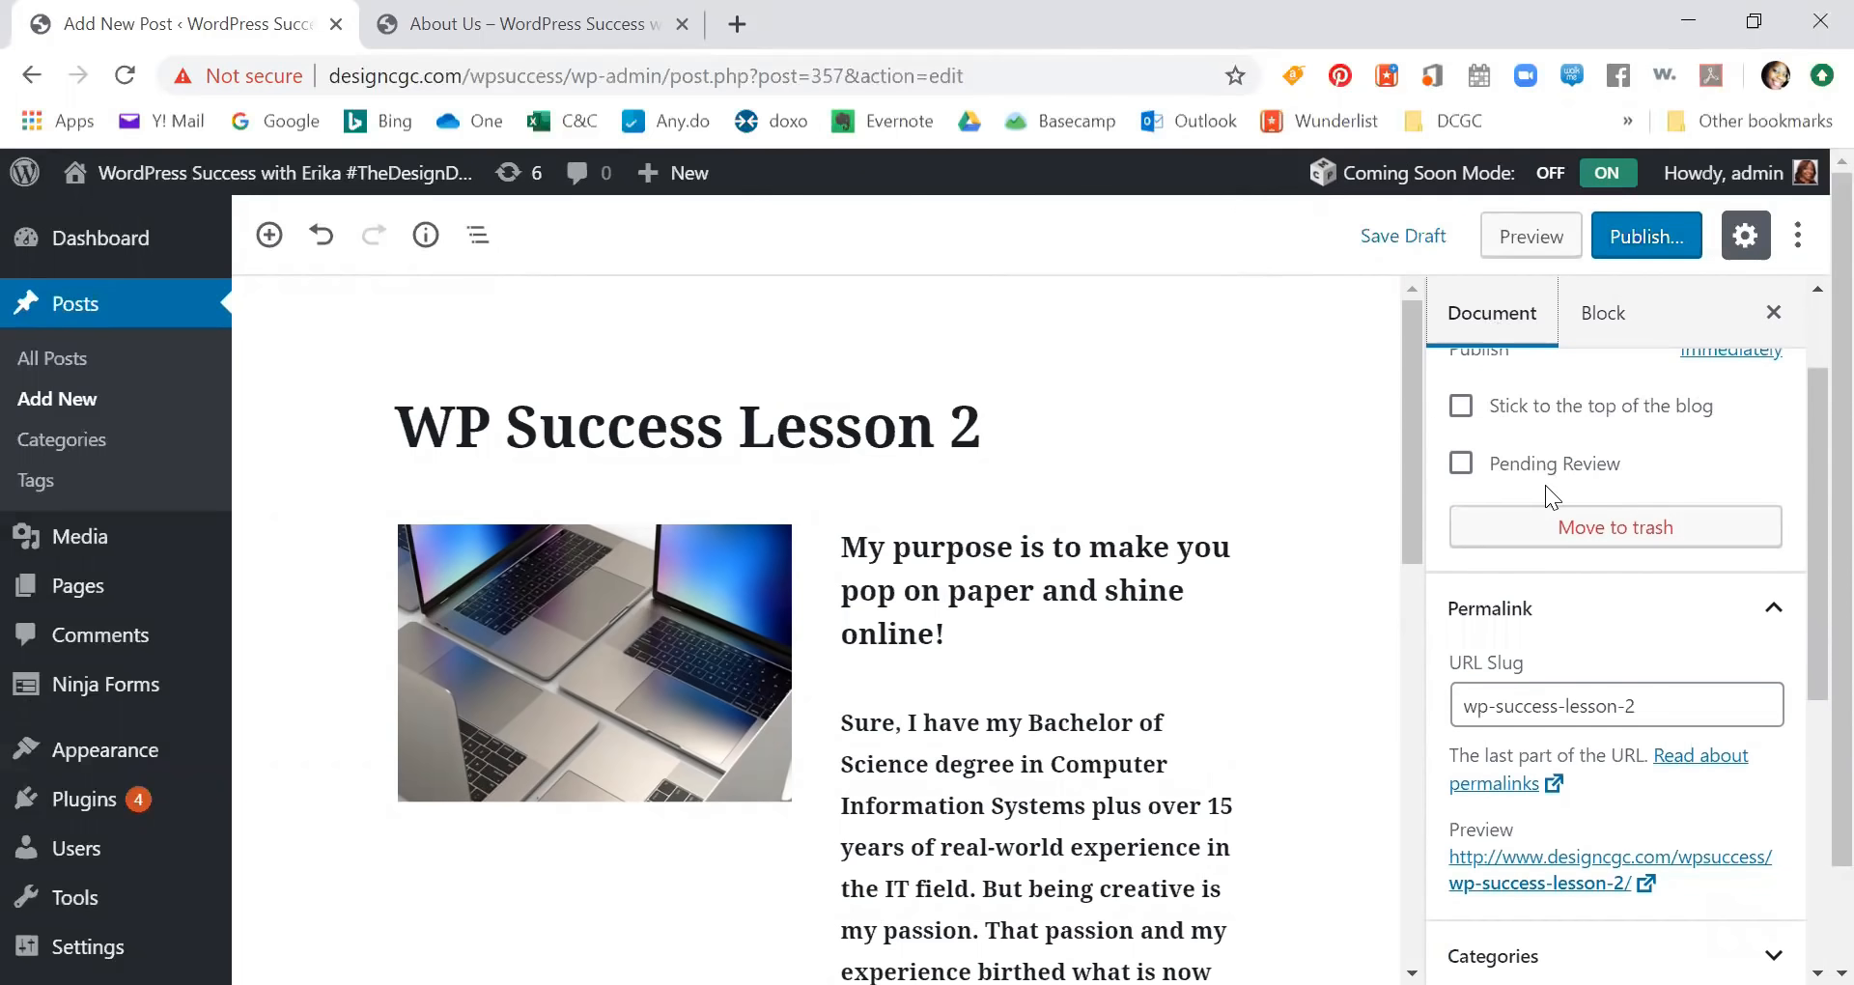
scroll(1539, 490, "down", 2)
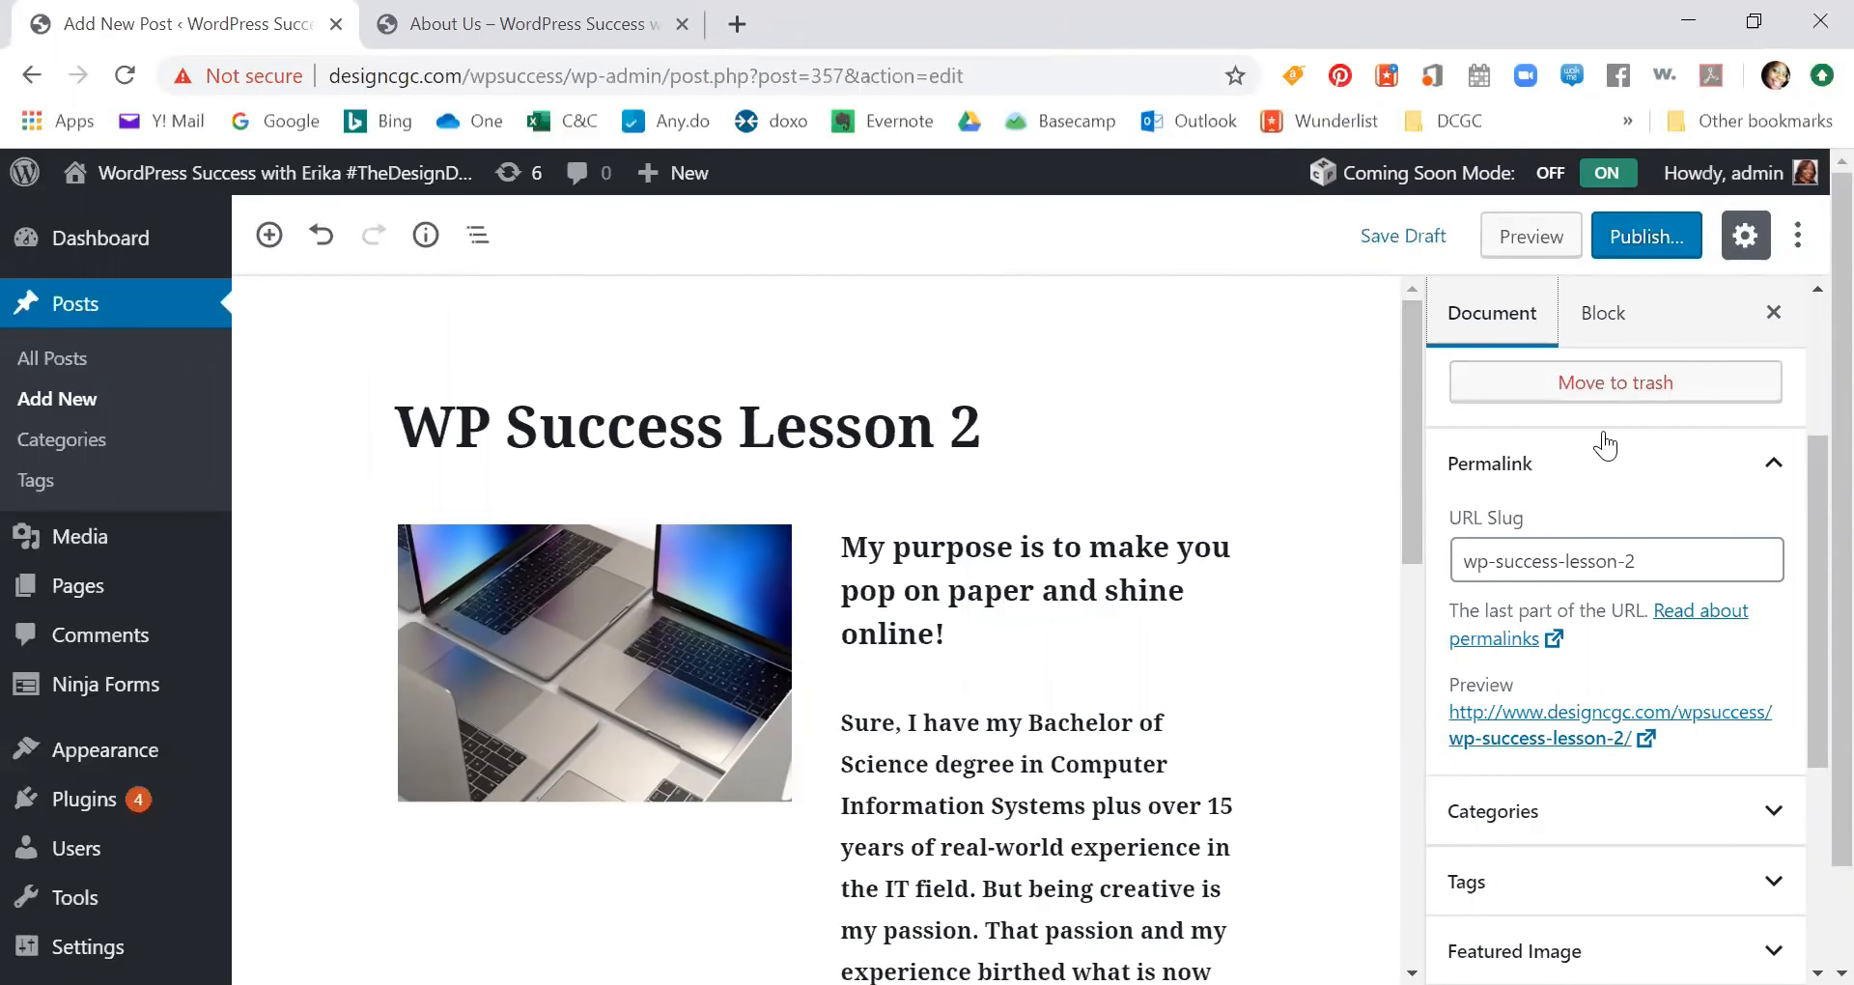
scroll(1588, 509, "up", 2)
scroll(1607, 681, "down", 3)
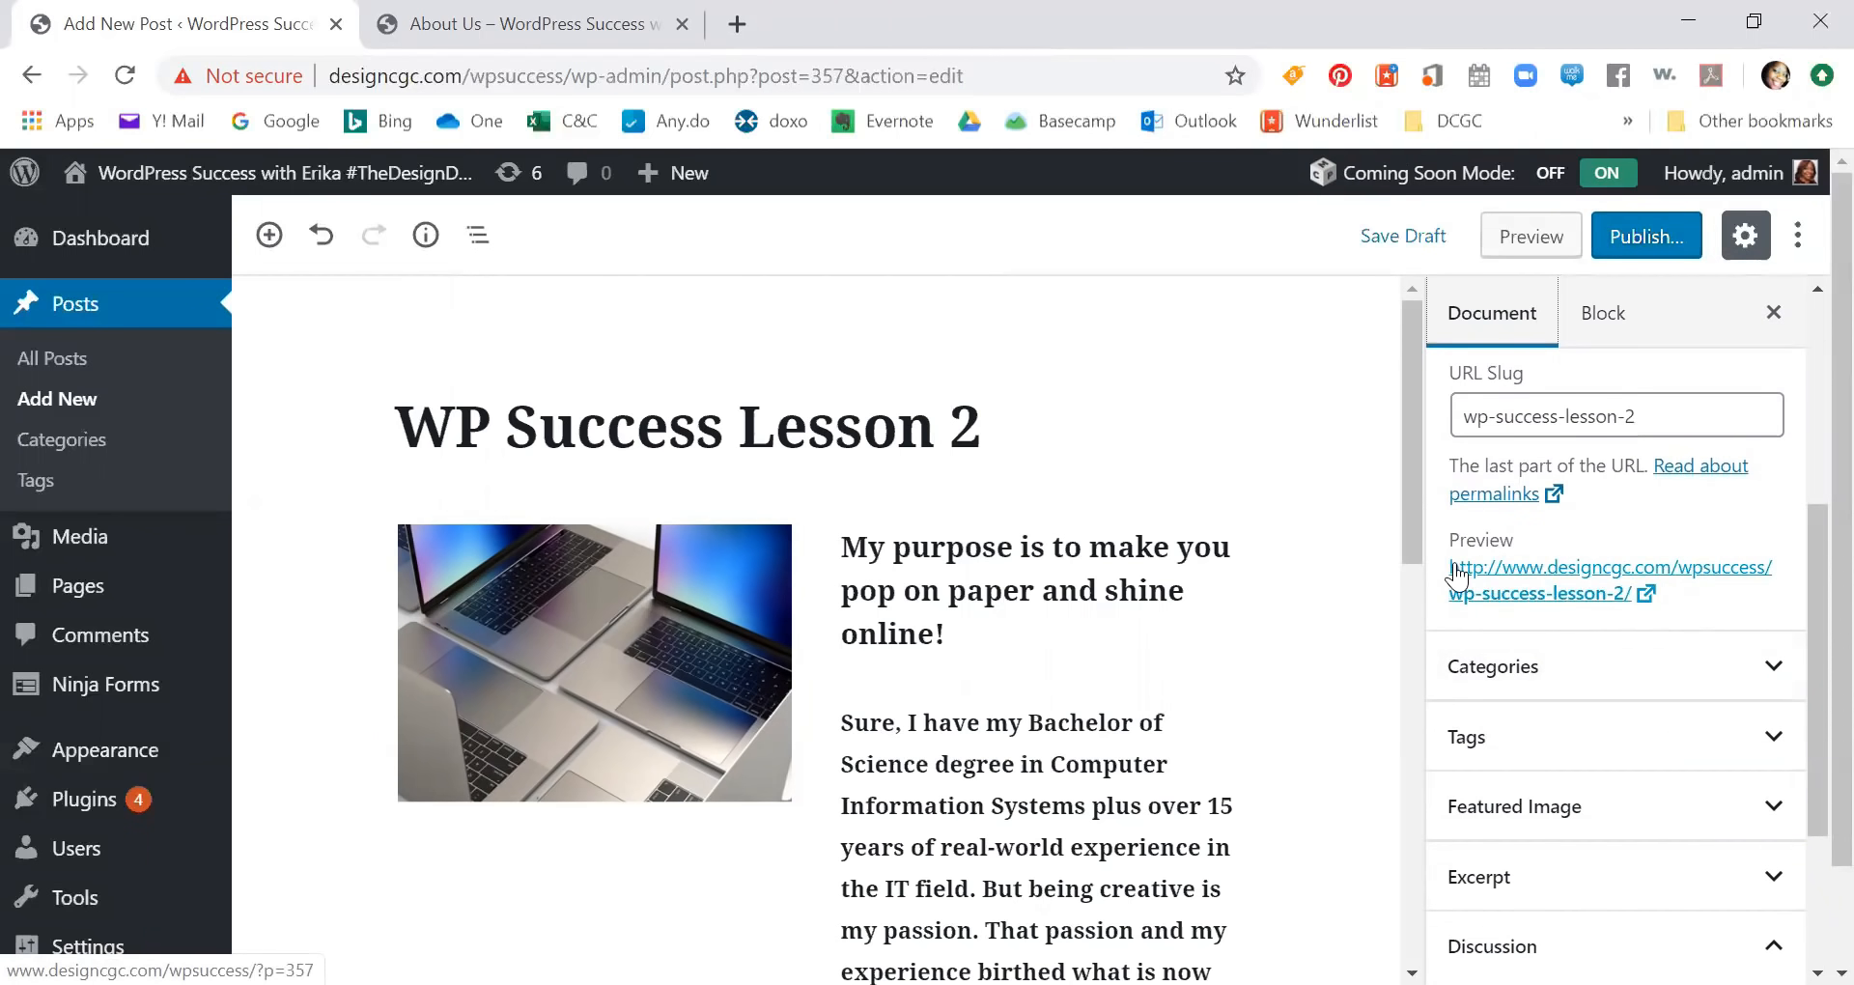
Step: Replace the post's URL slug with wpslesson2
left_click_drag(1669, 591, 1439, 565)
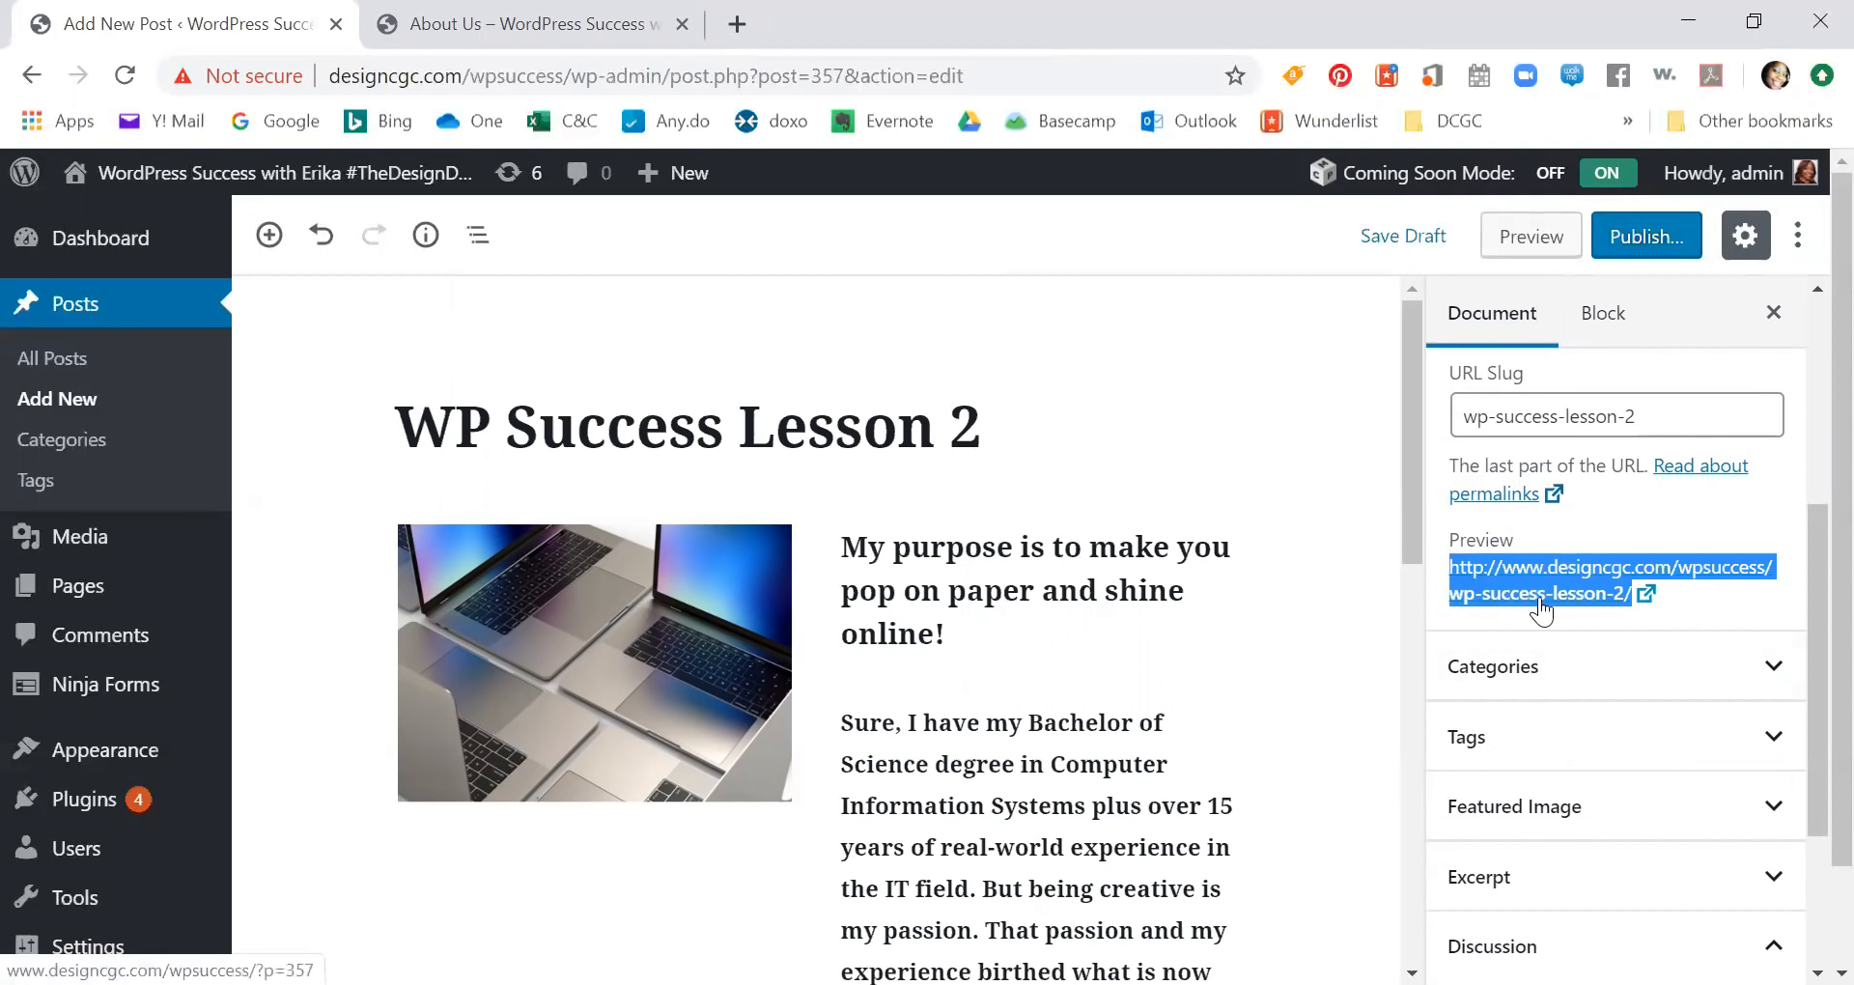
left_click(1618, 423)
key("ctrl+a")
type("wp")
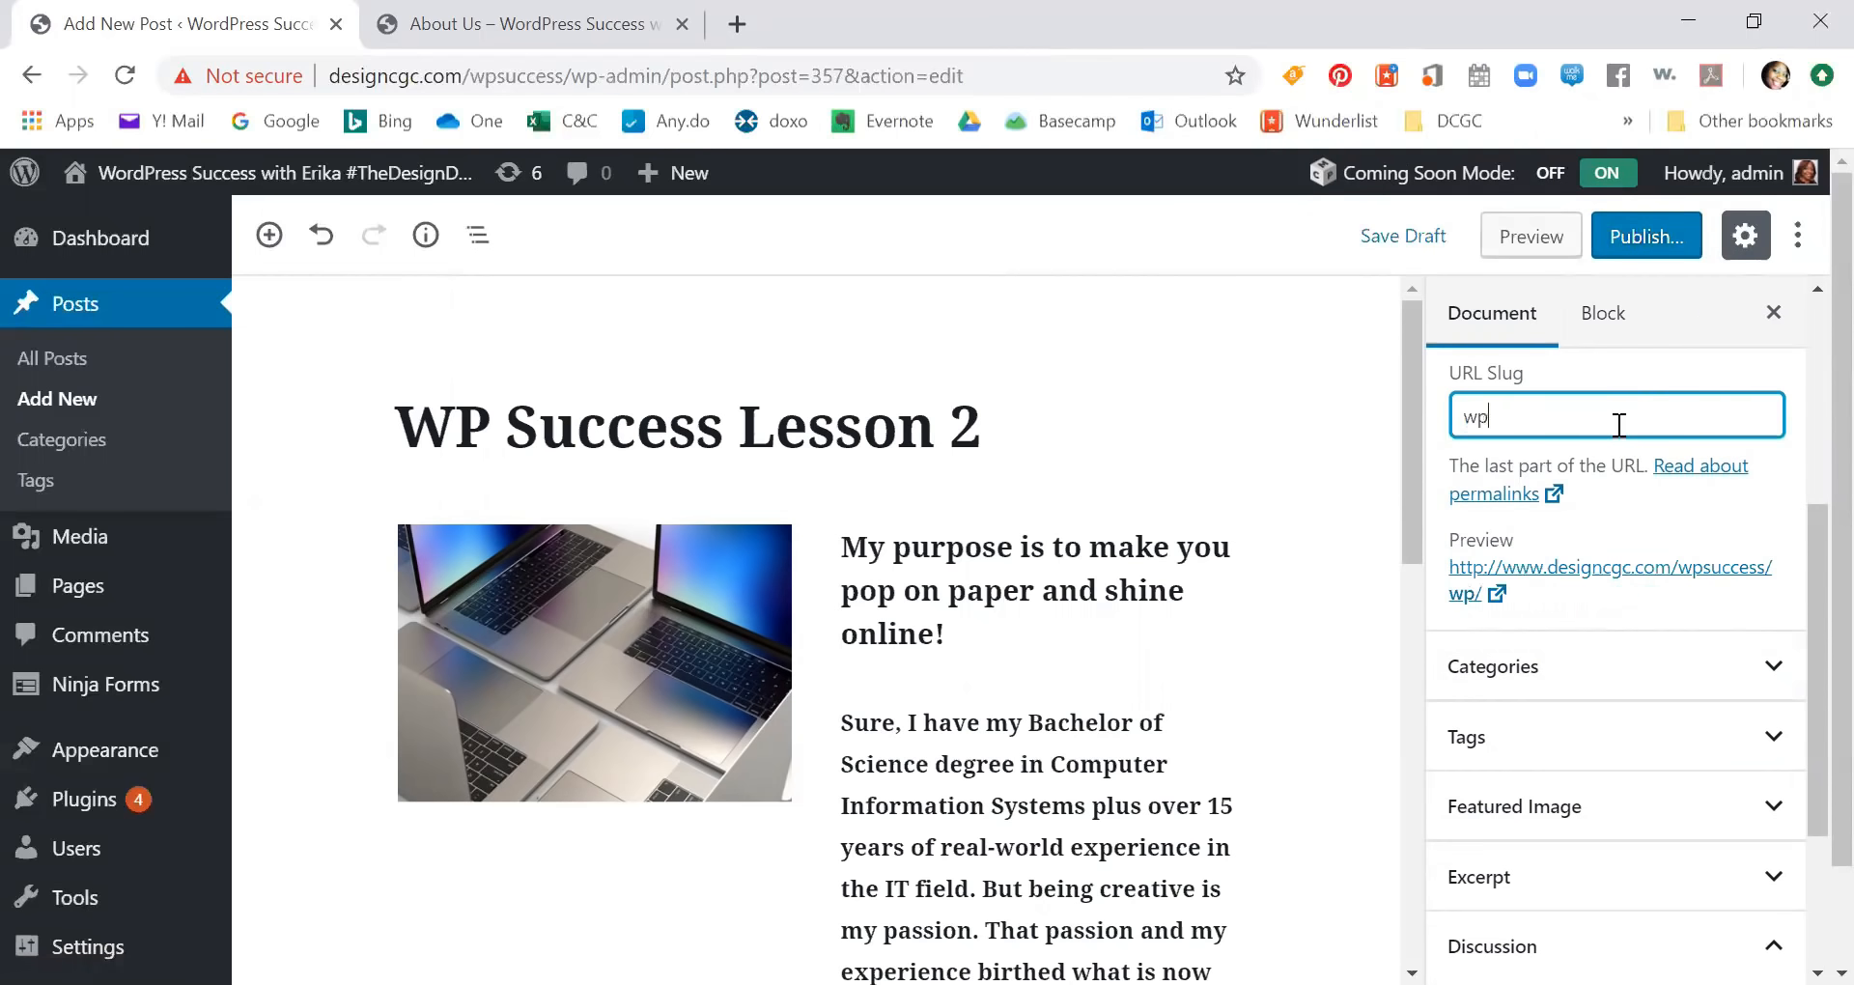
type("slesson2")
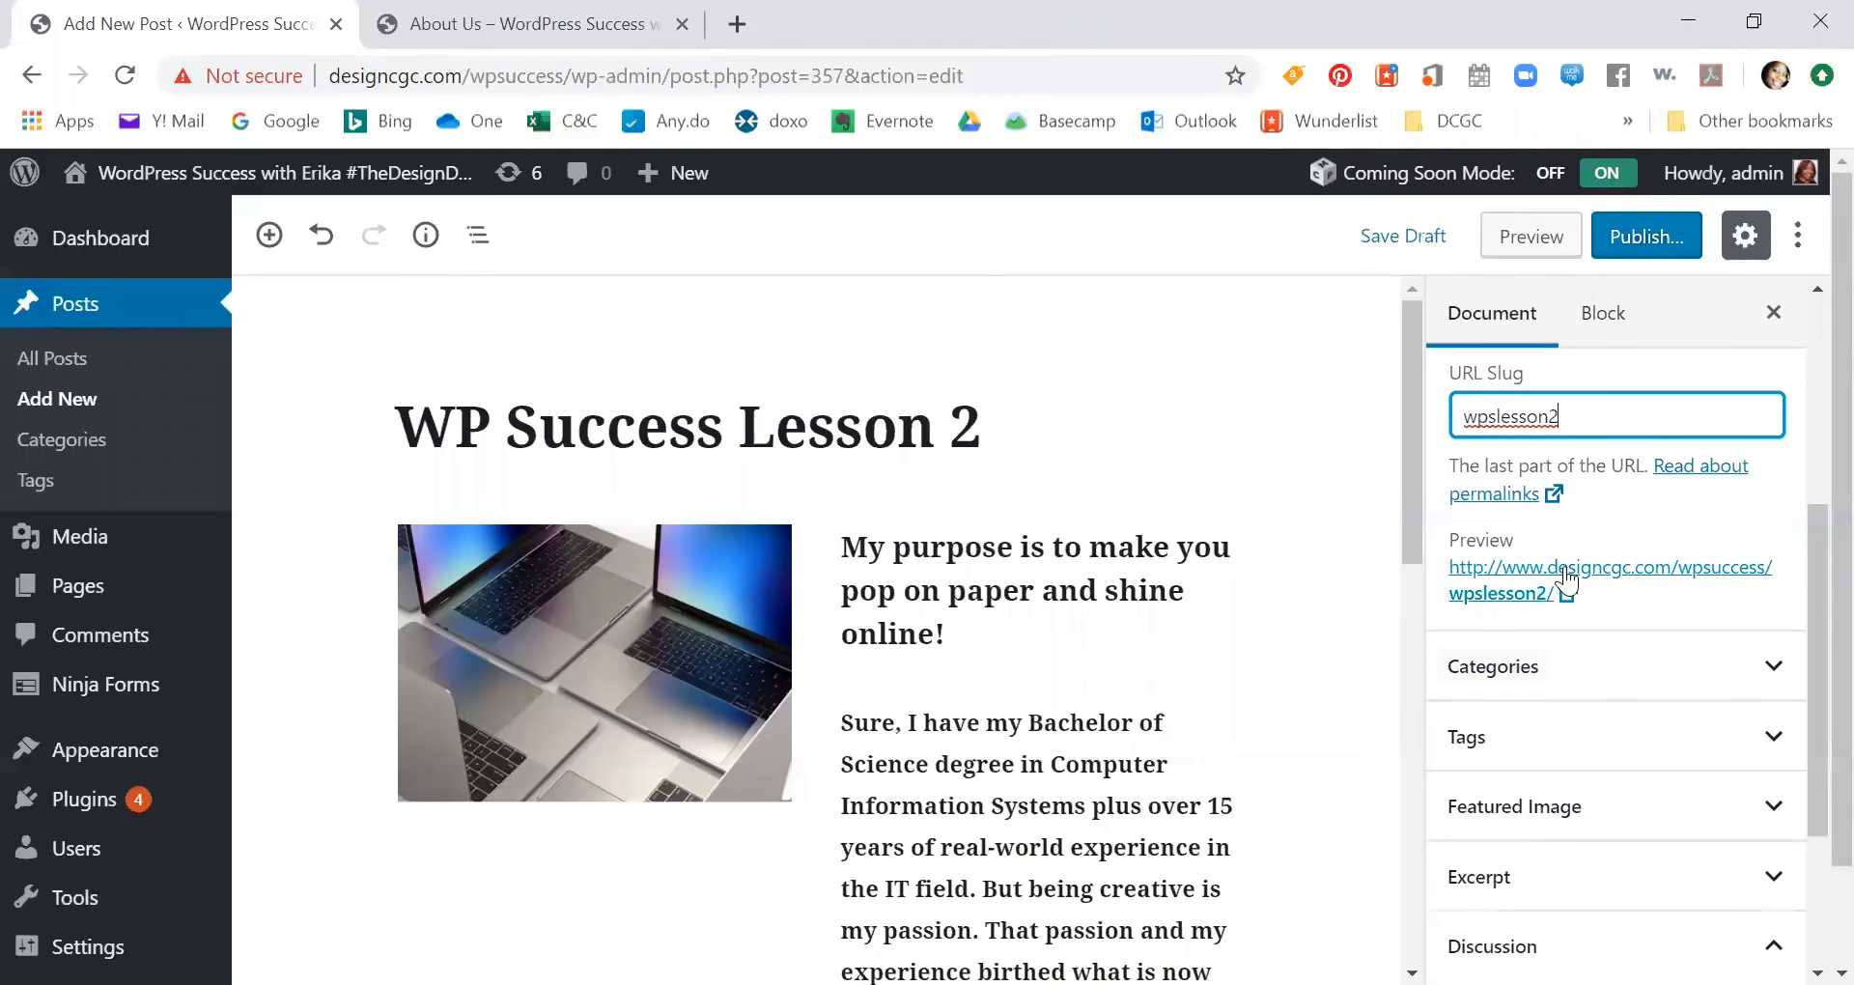
Step: Assign the post to the WordPress category and remove it from Uncategorized
scroll(1560, 567, "down", 3)
scroll(1560, 560, "up", 3)
scroll(1583, 599, "down", 2)
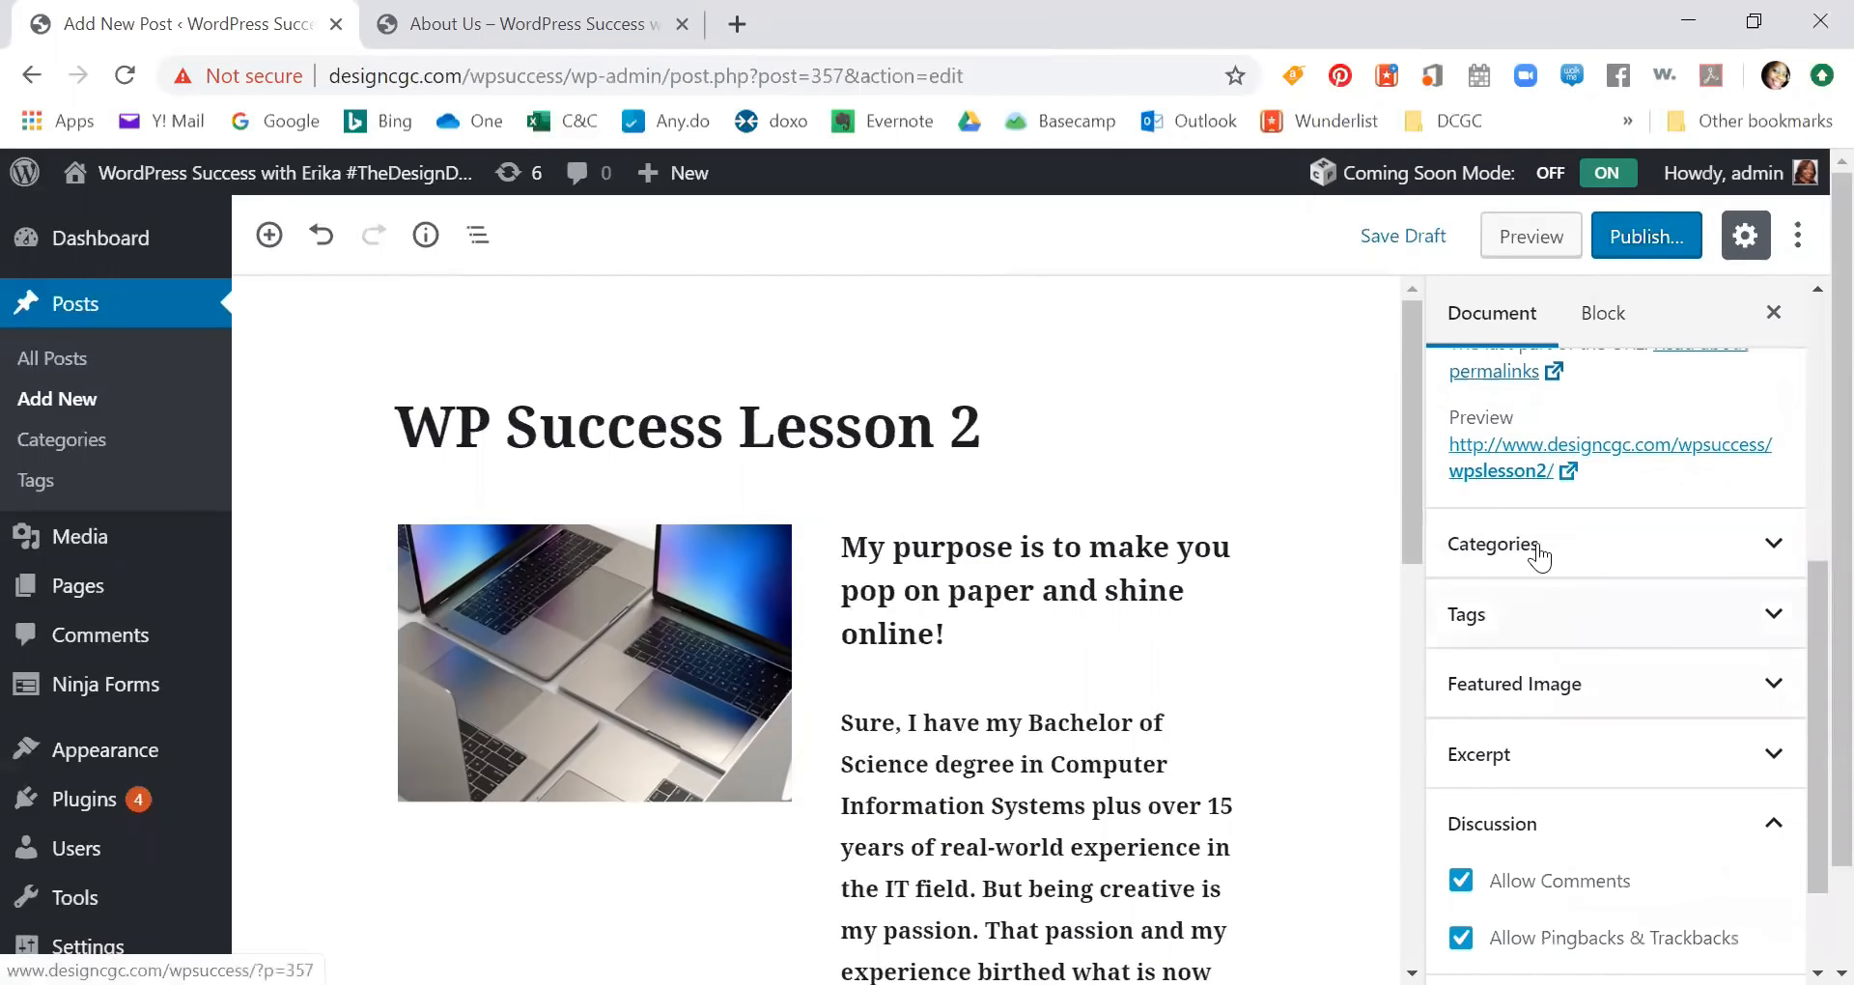
left_click(1653, 564)
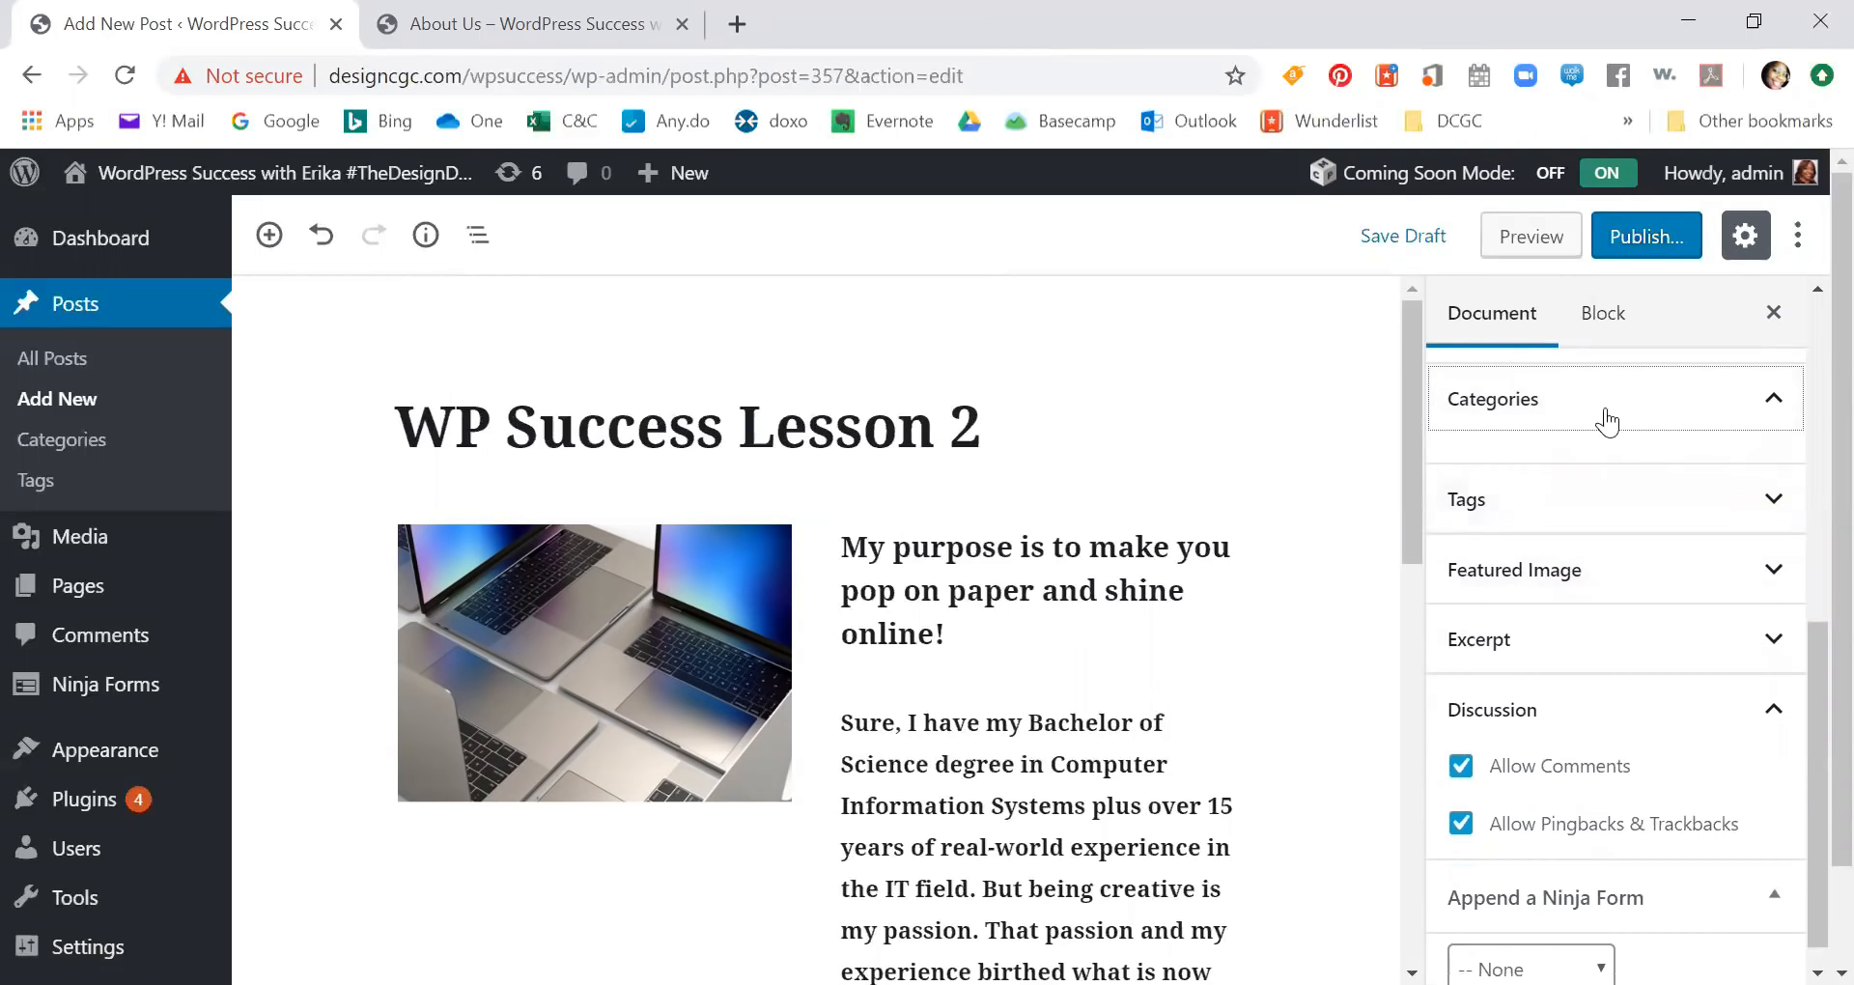
left_click(1777, 410)
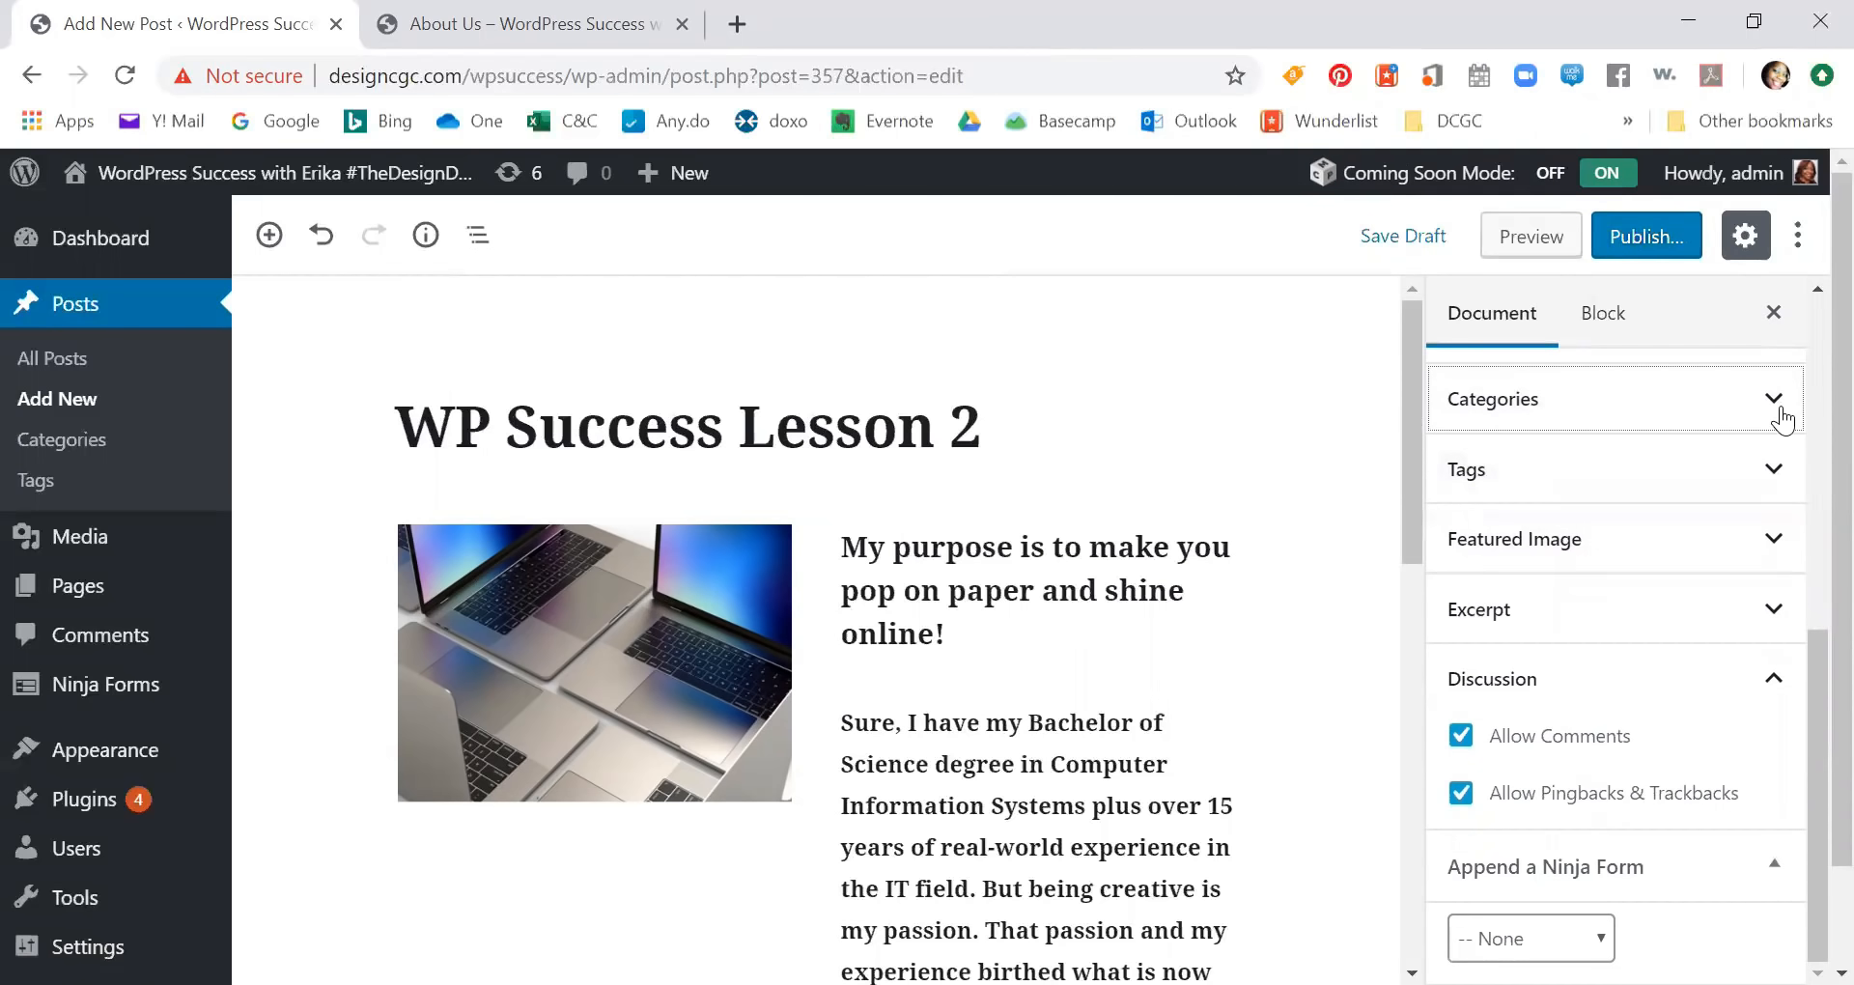
left_click(1733, 427)
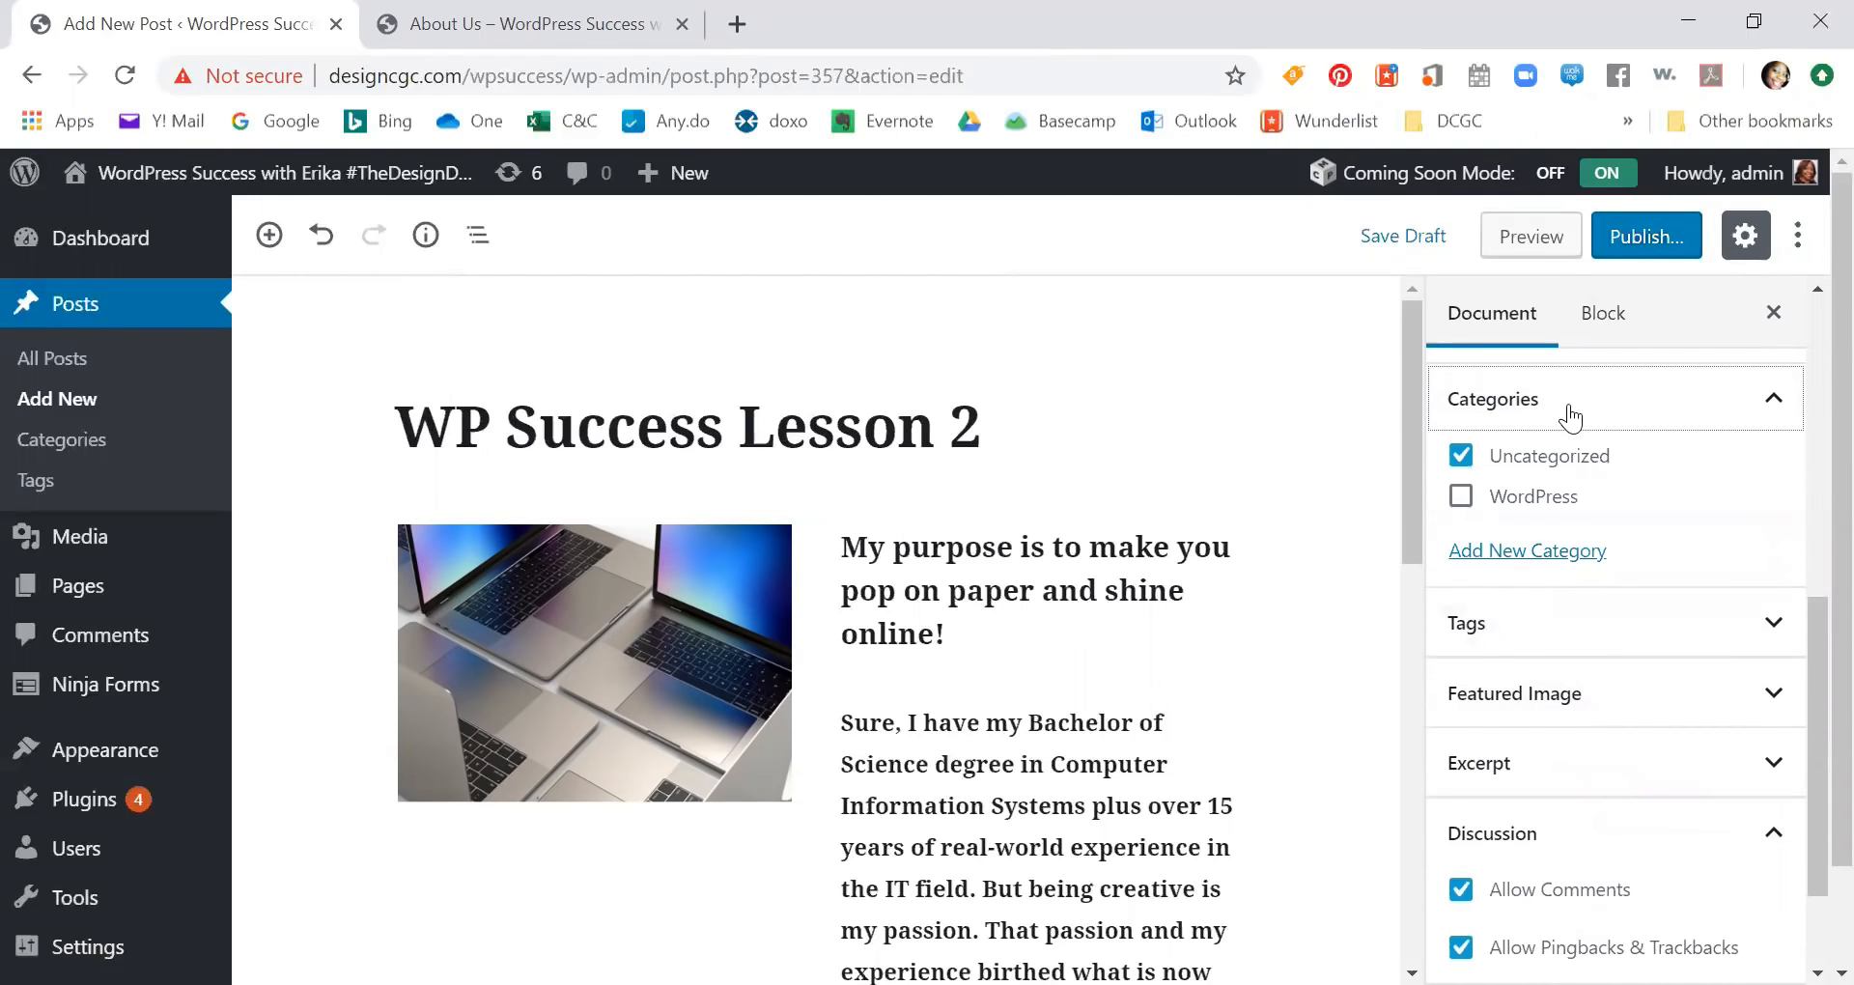
left_click(1462, 456)
left_click(1460, 498)
Step: Open the Featured Image settings, preview the post to examine its header and featured image area, and return to the editor
scroll(1564, 526, "down", 2)
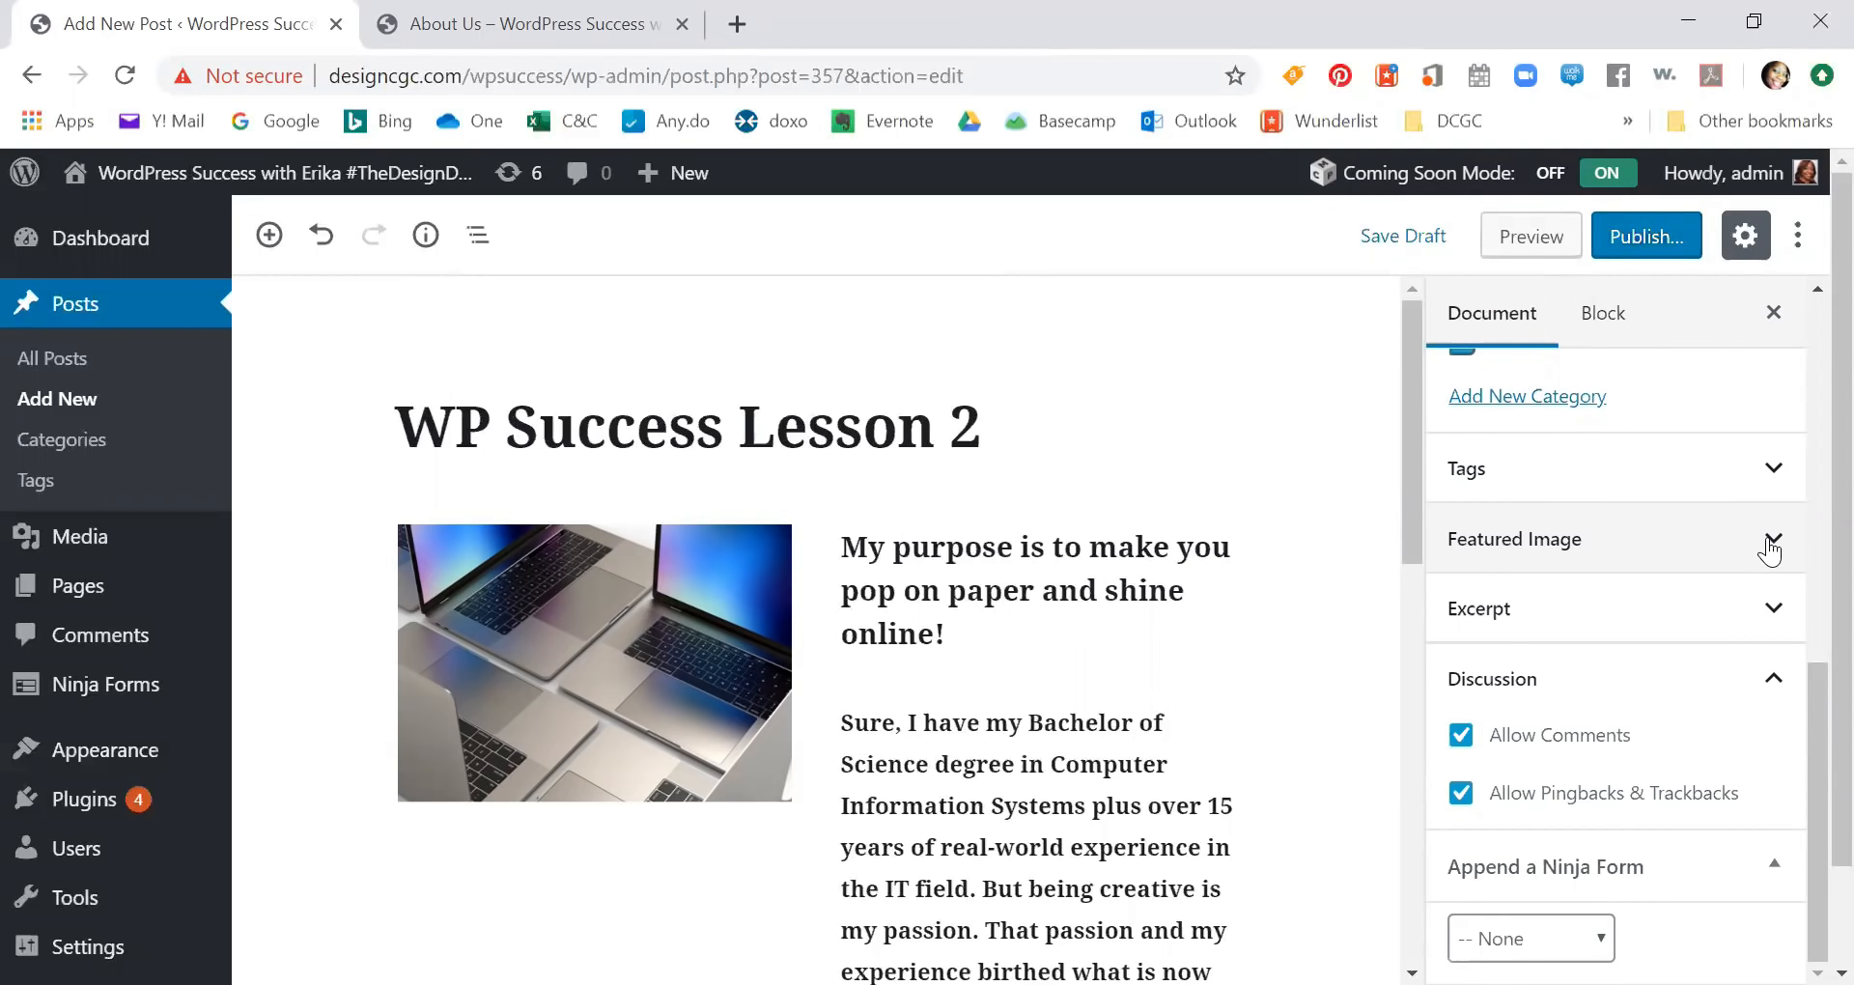
left_click(1768, 554)
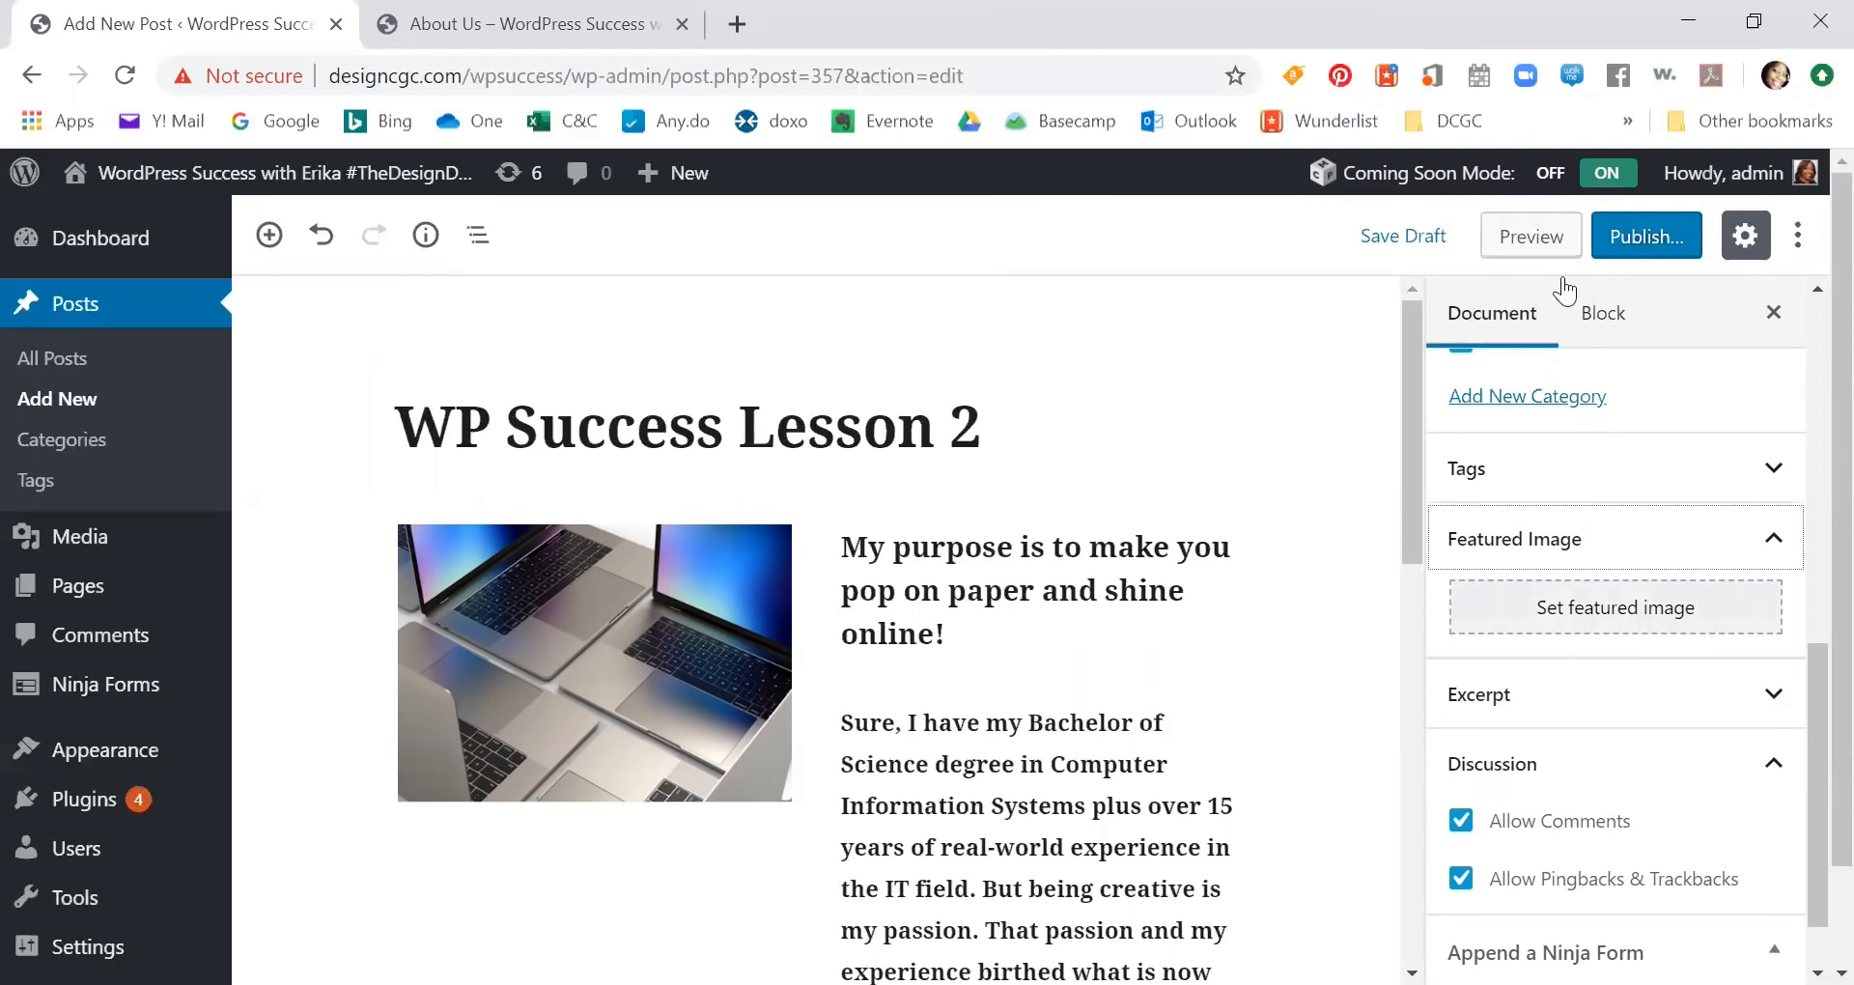
left_click(1515, 239)
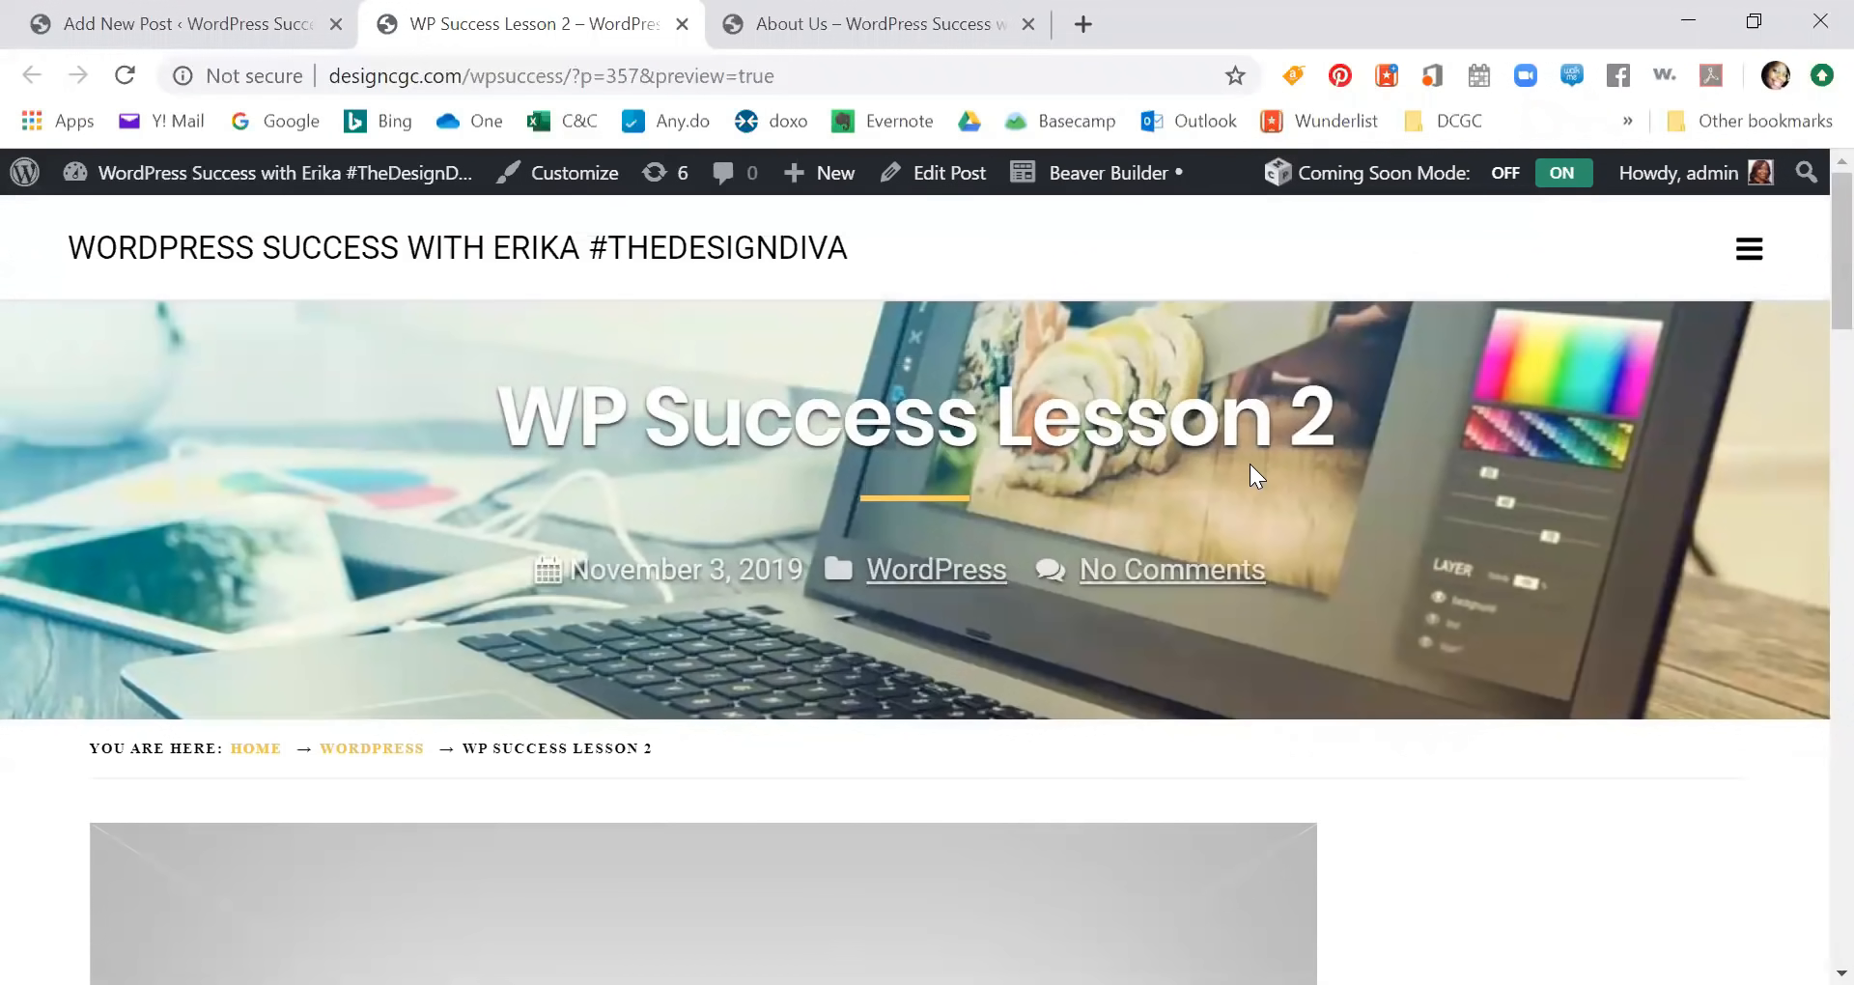
scroll(1250, 466, "down", 6)
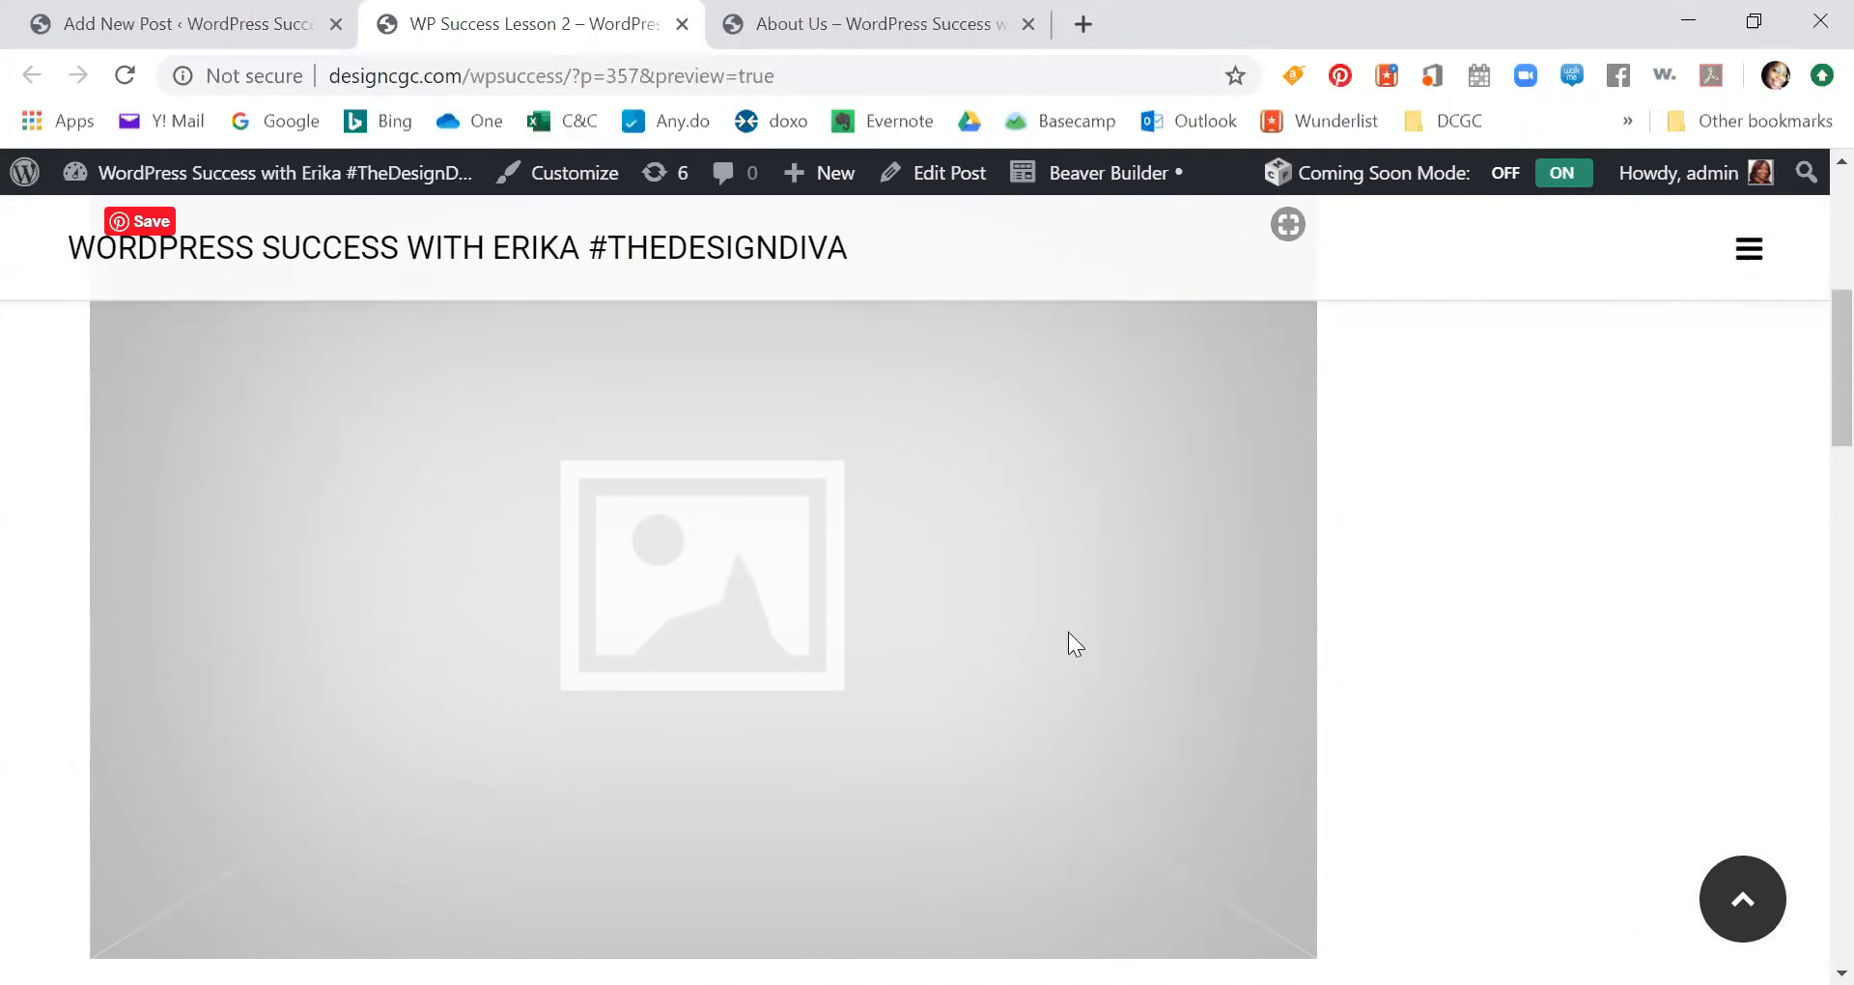
scroll(1139, 540, "down", 3)
scroll(712, 621, "up", 6)
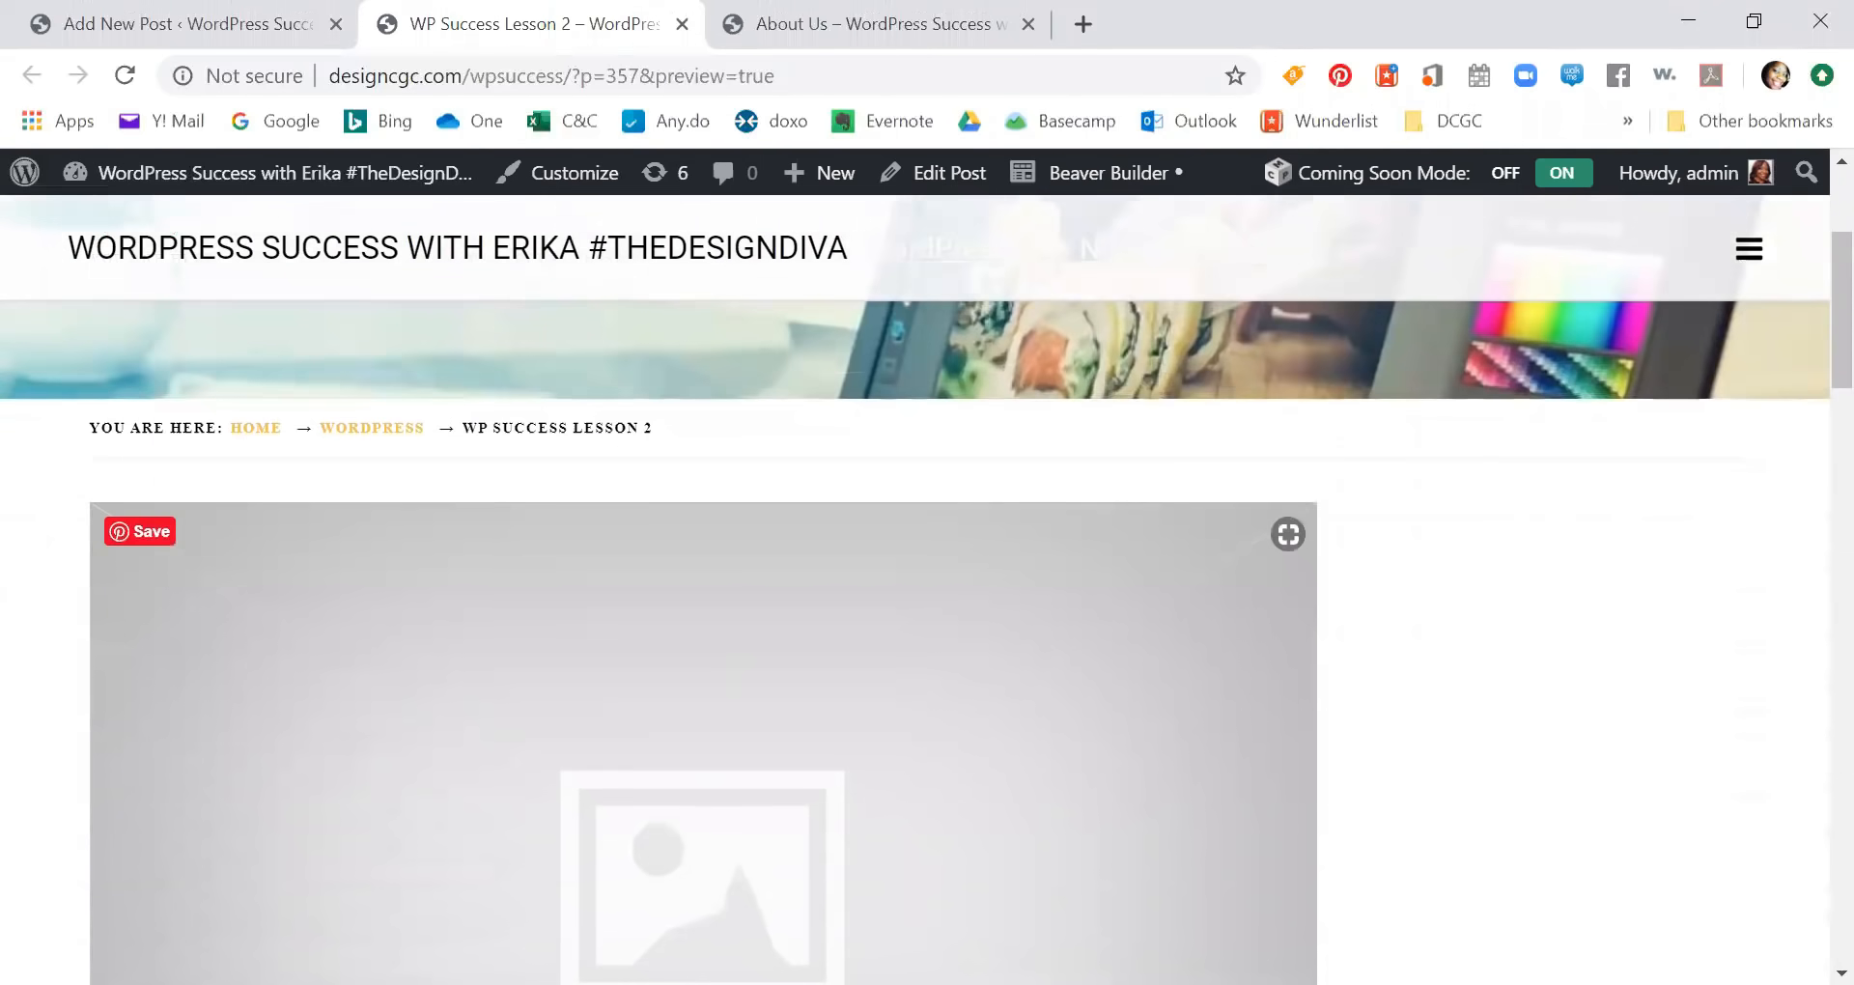
scroll(747, 563, "down", 3)
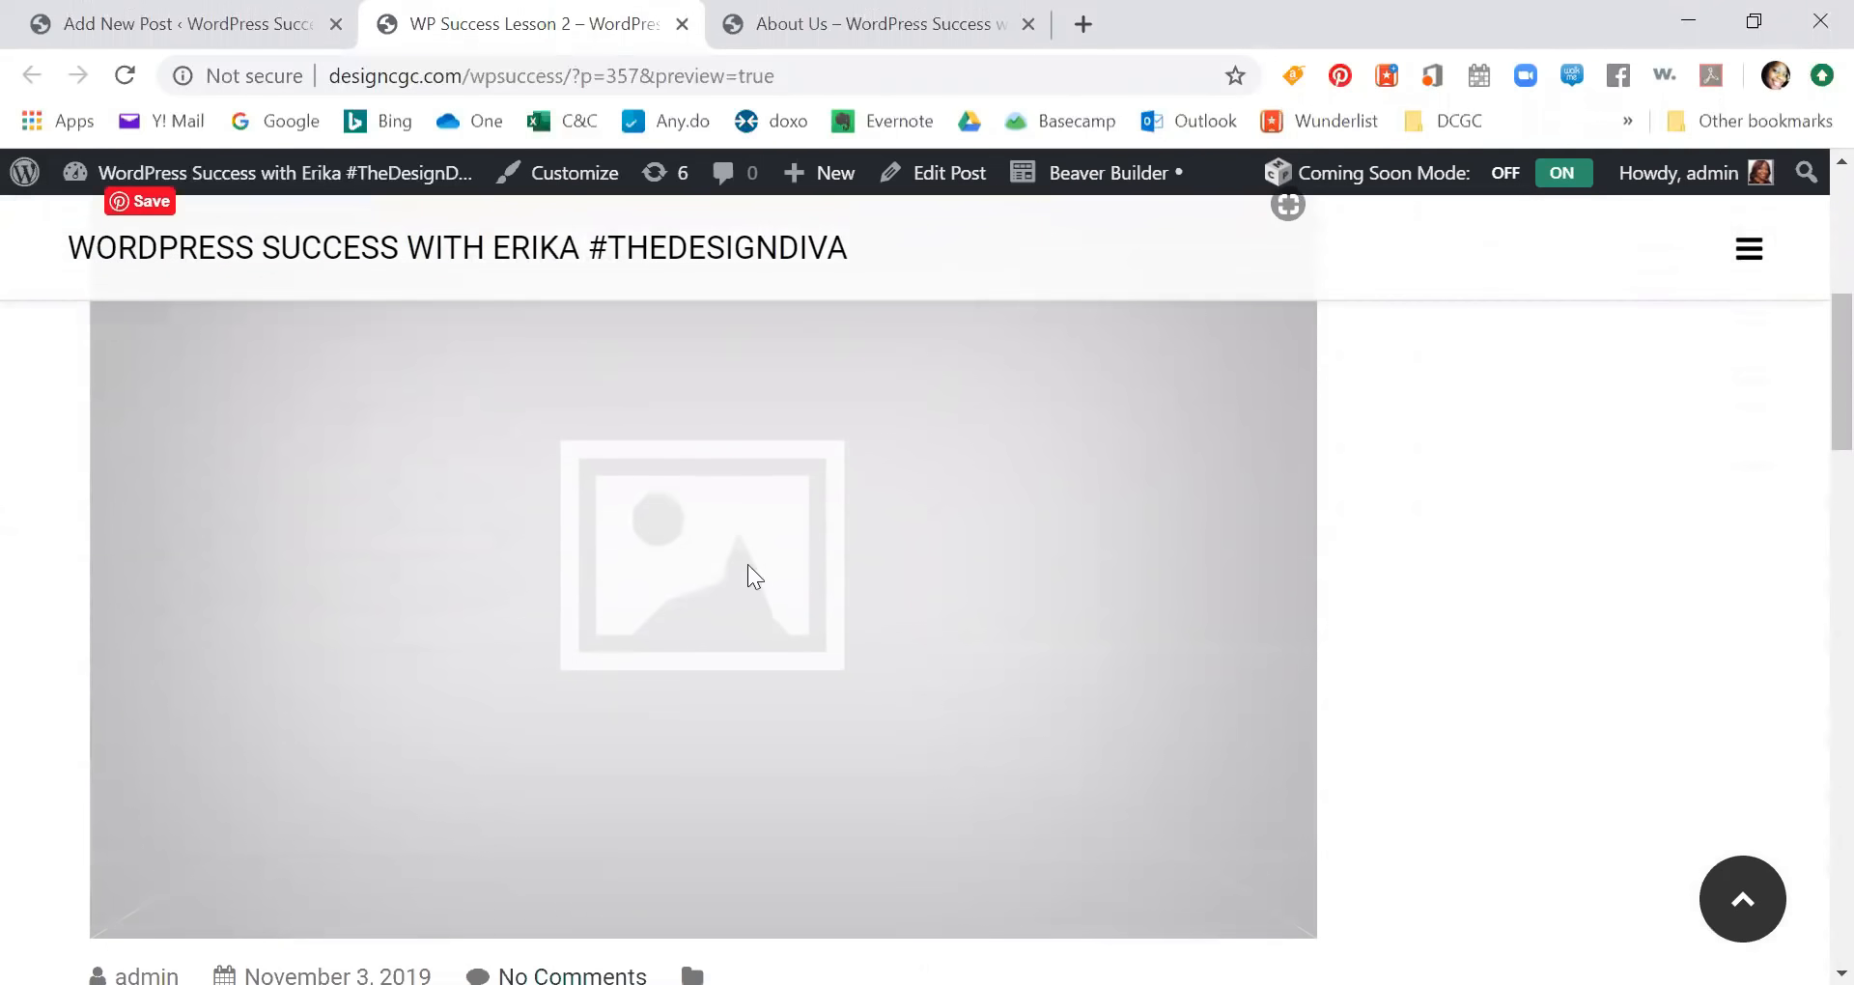
left_click(162, 6)
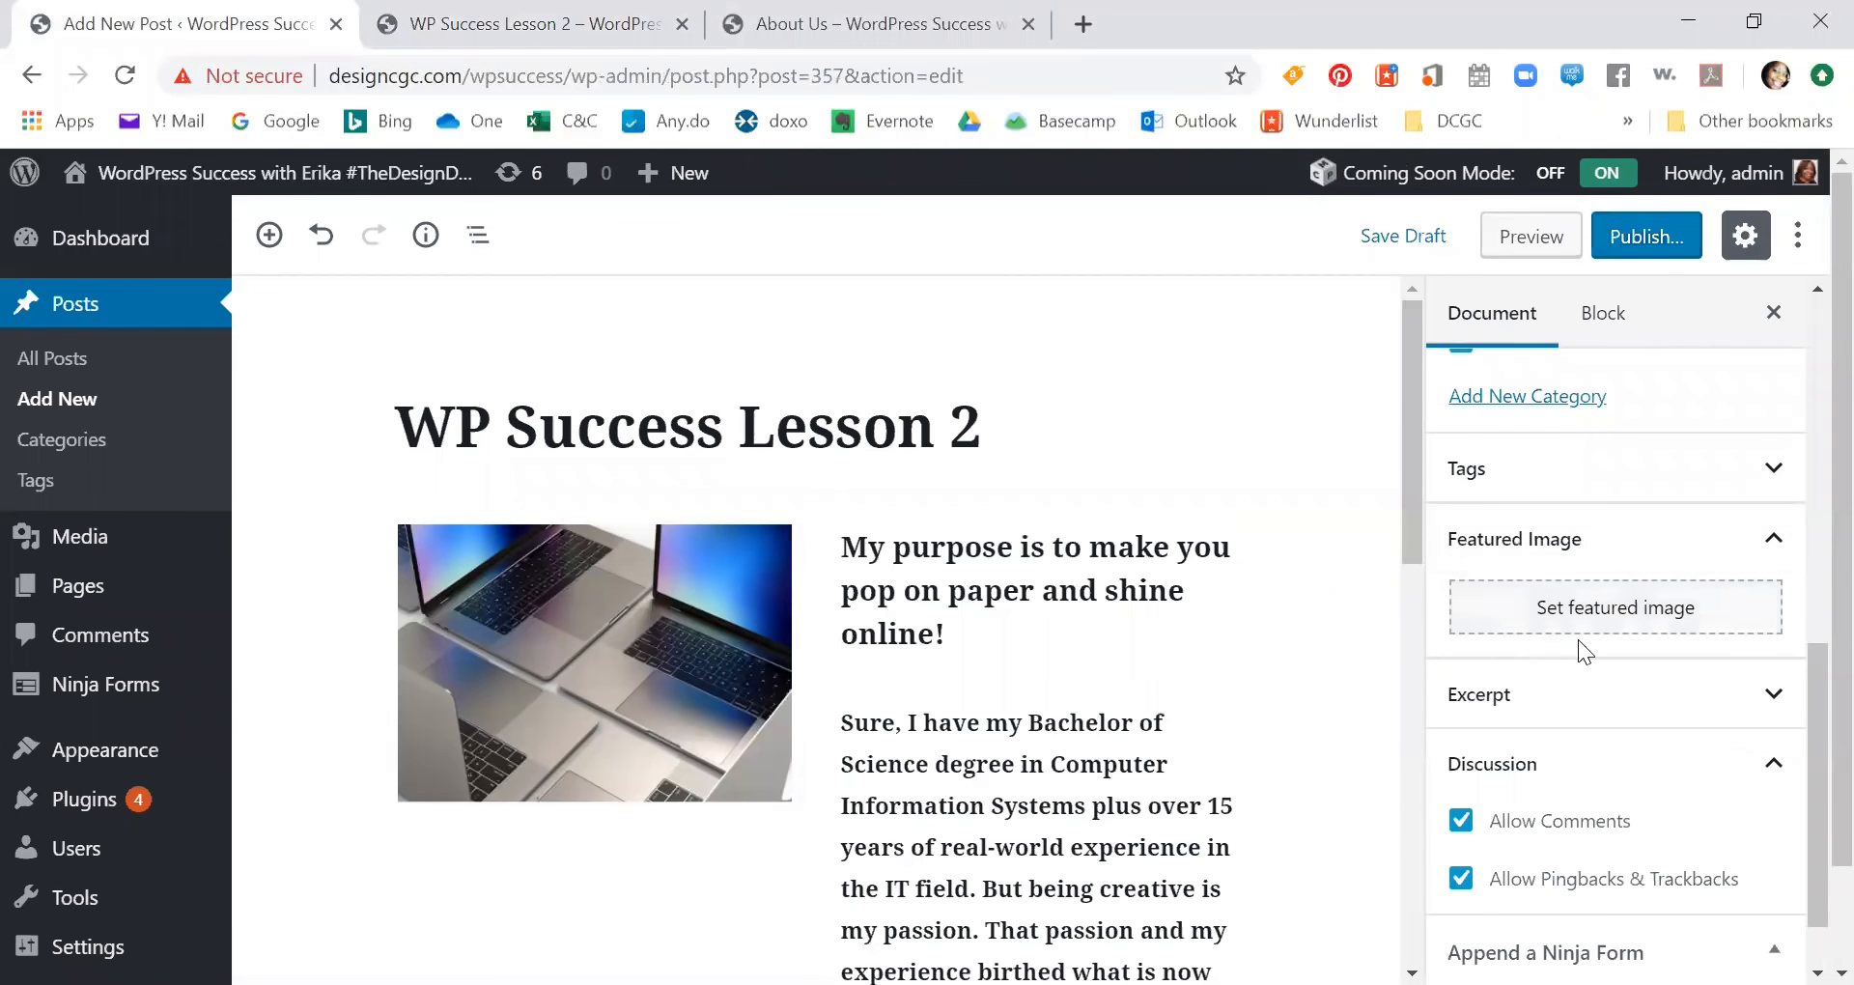
Step: Set the microphone photo dreamstime_l_147829698.jpg from the Media Library as the post's featured image
left_click(1609, 628)
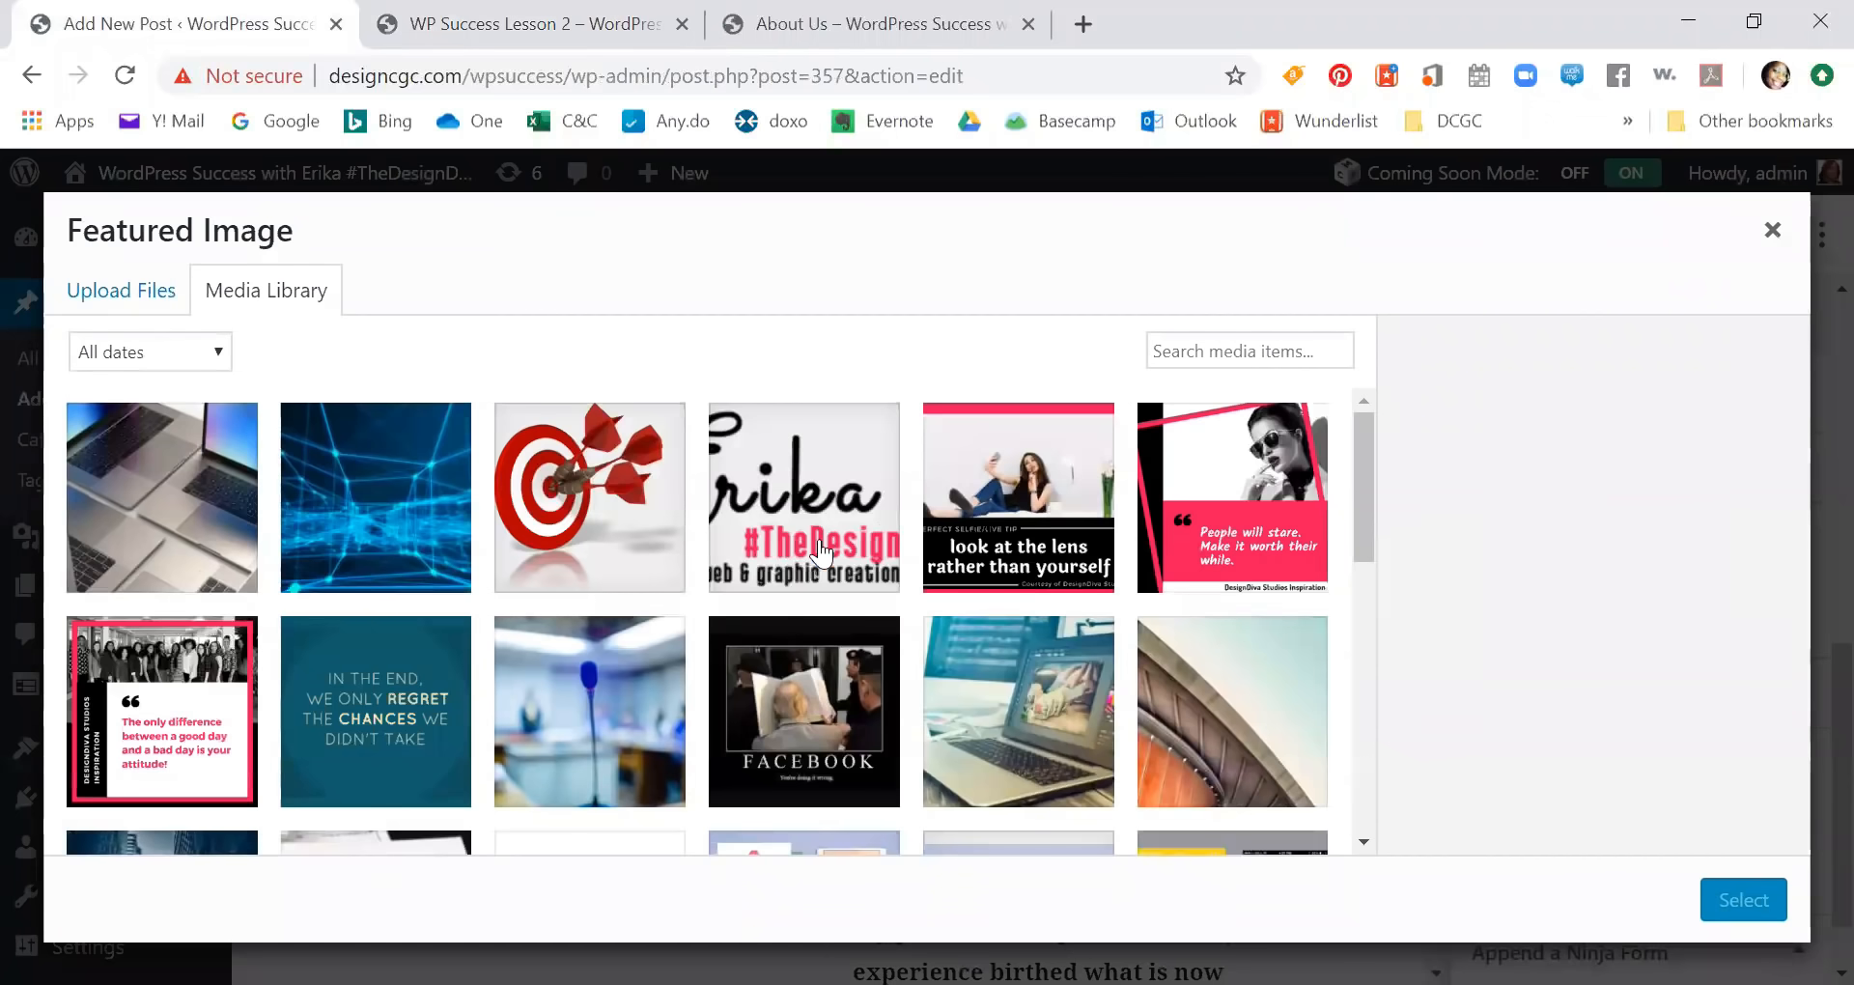
scroll(816, 550, "down", 3)
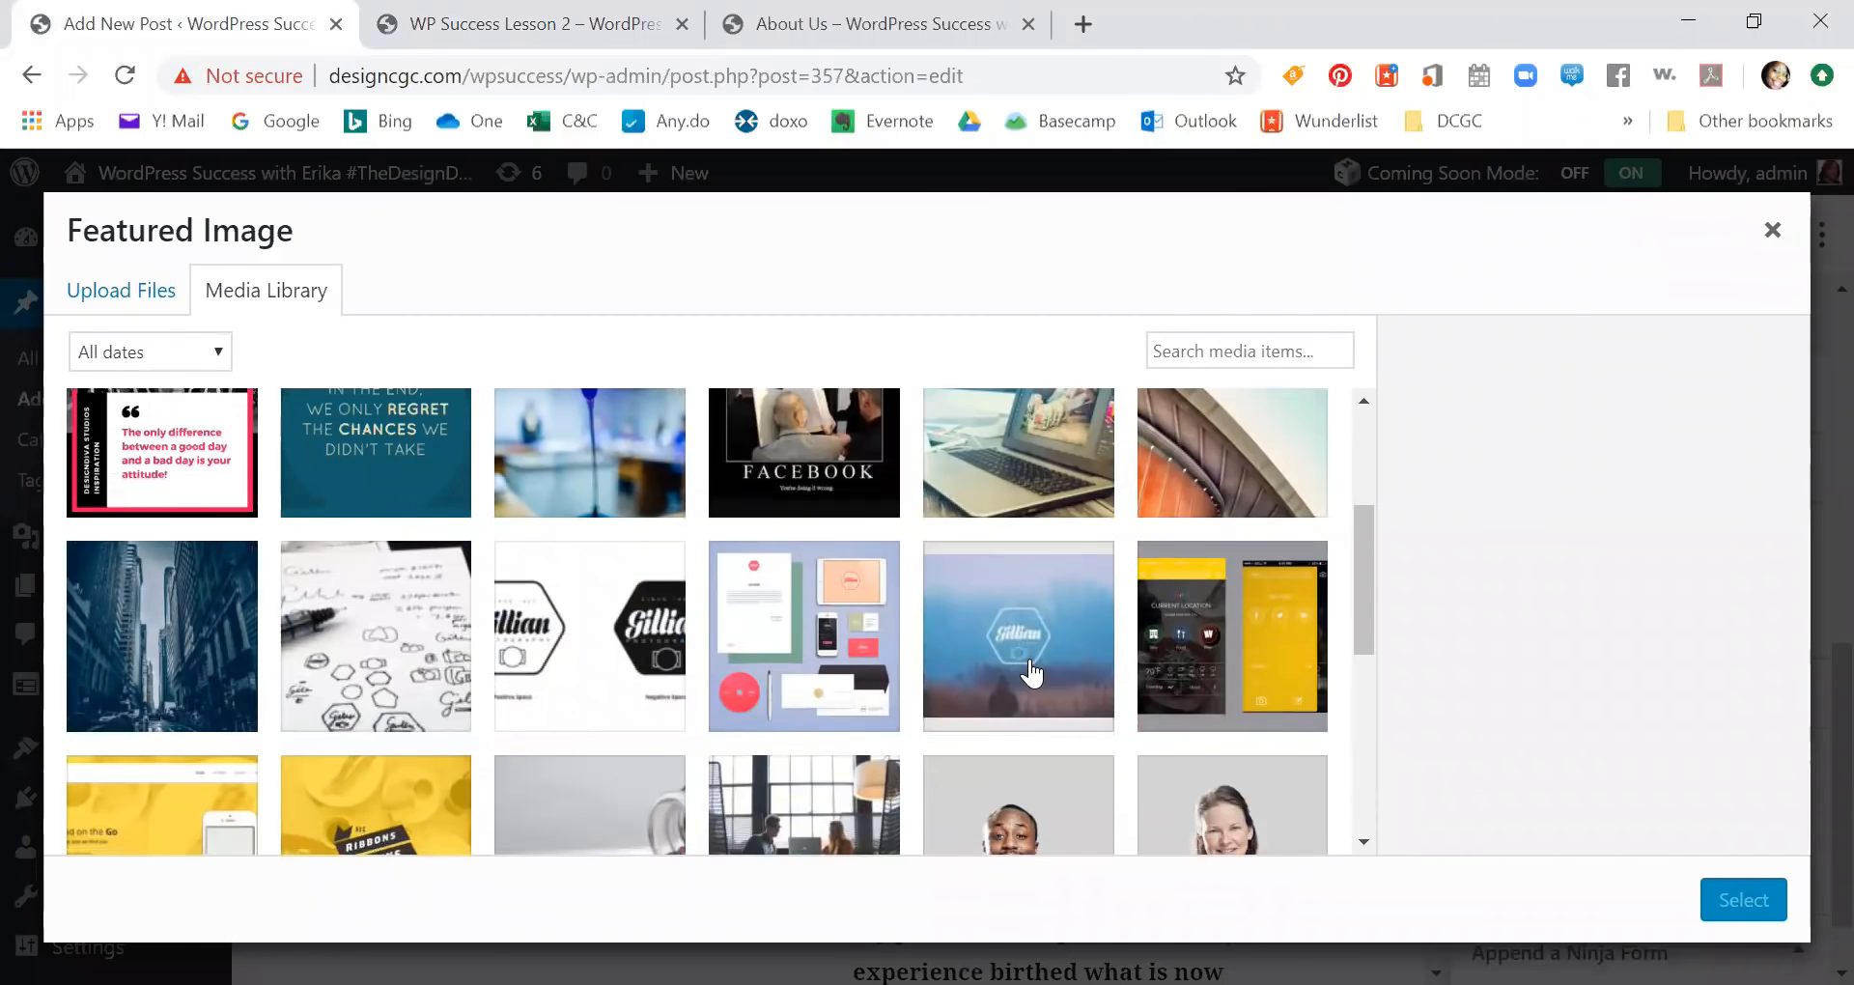
scroll(1031, 673, "down", 6)
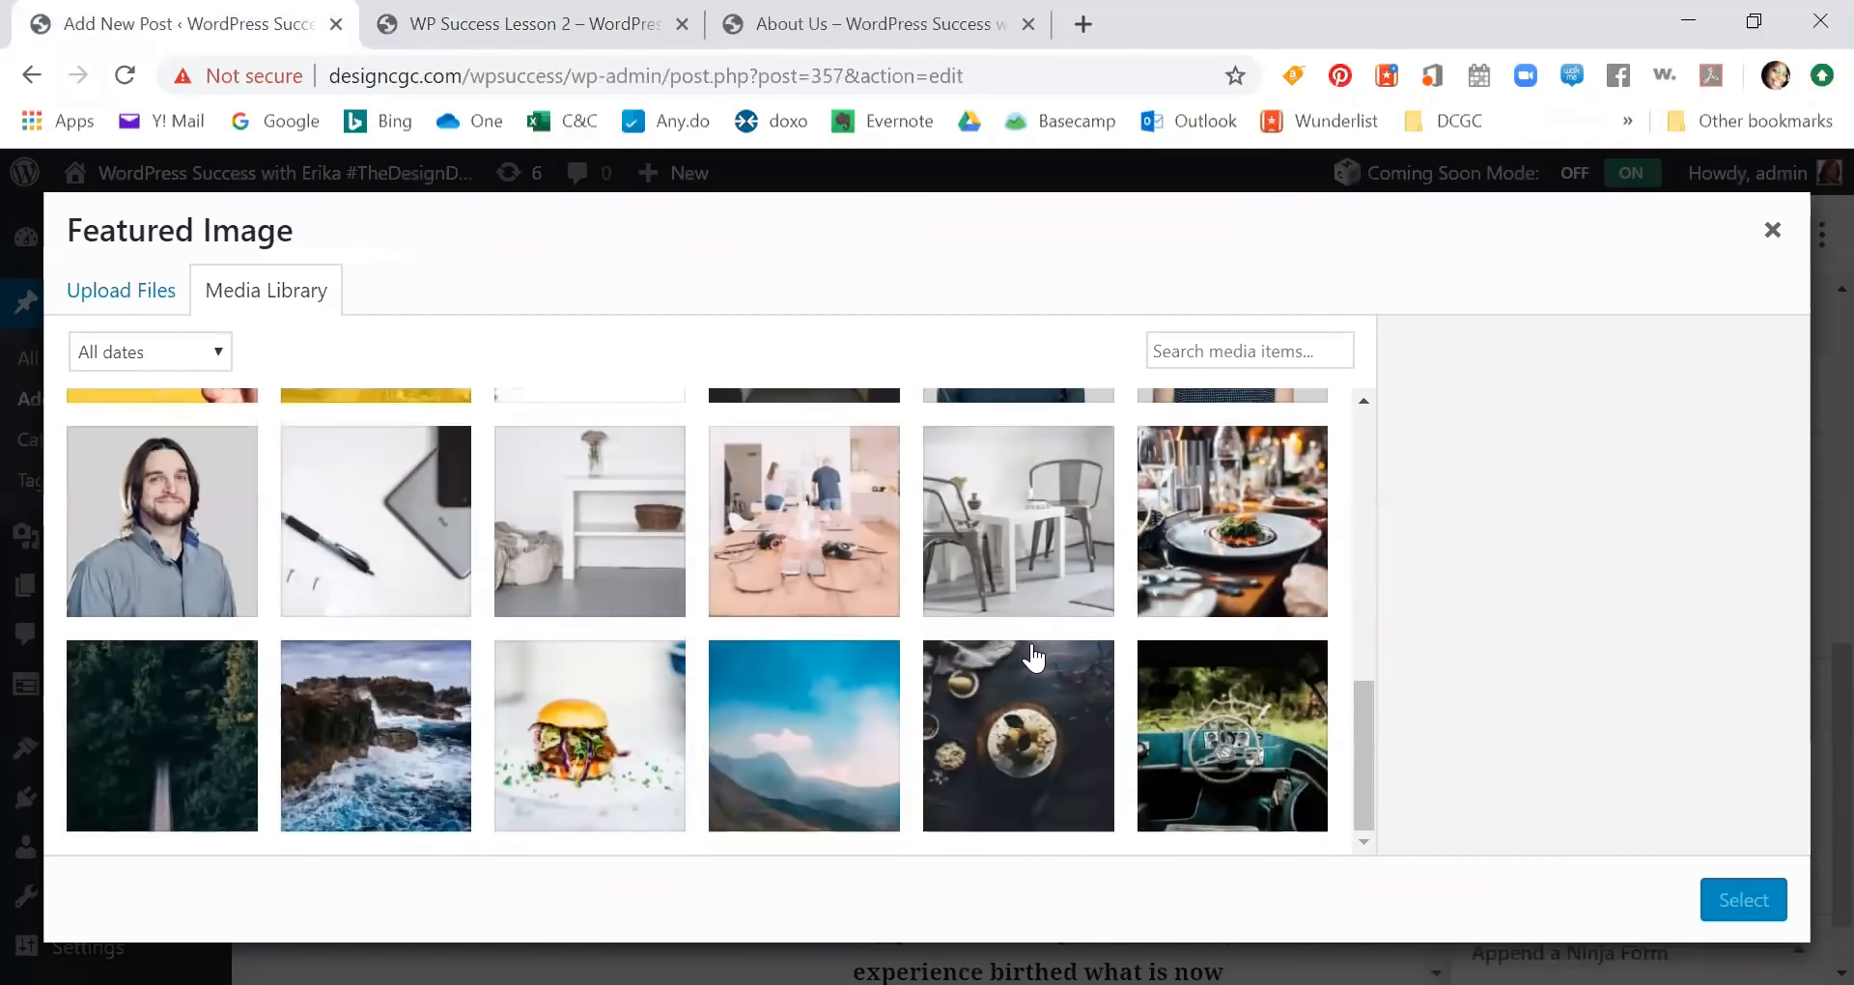
scroll(970, 695, "up", 10)
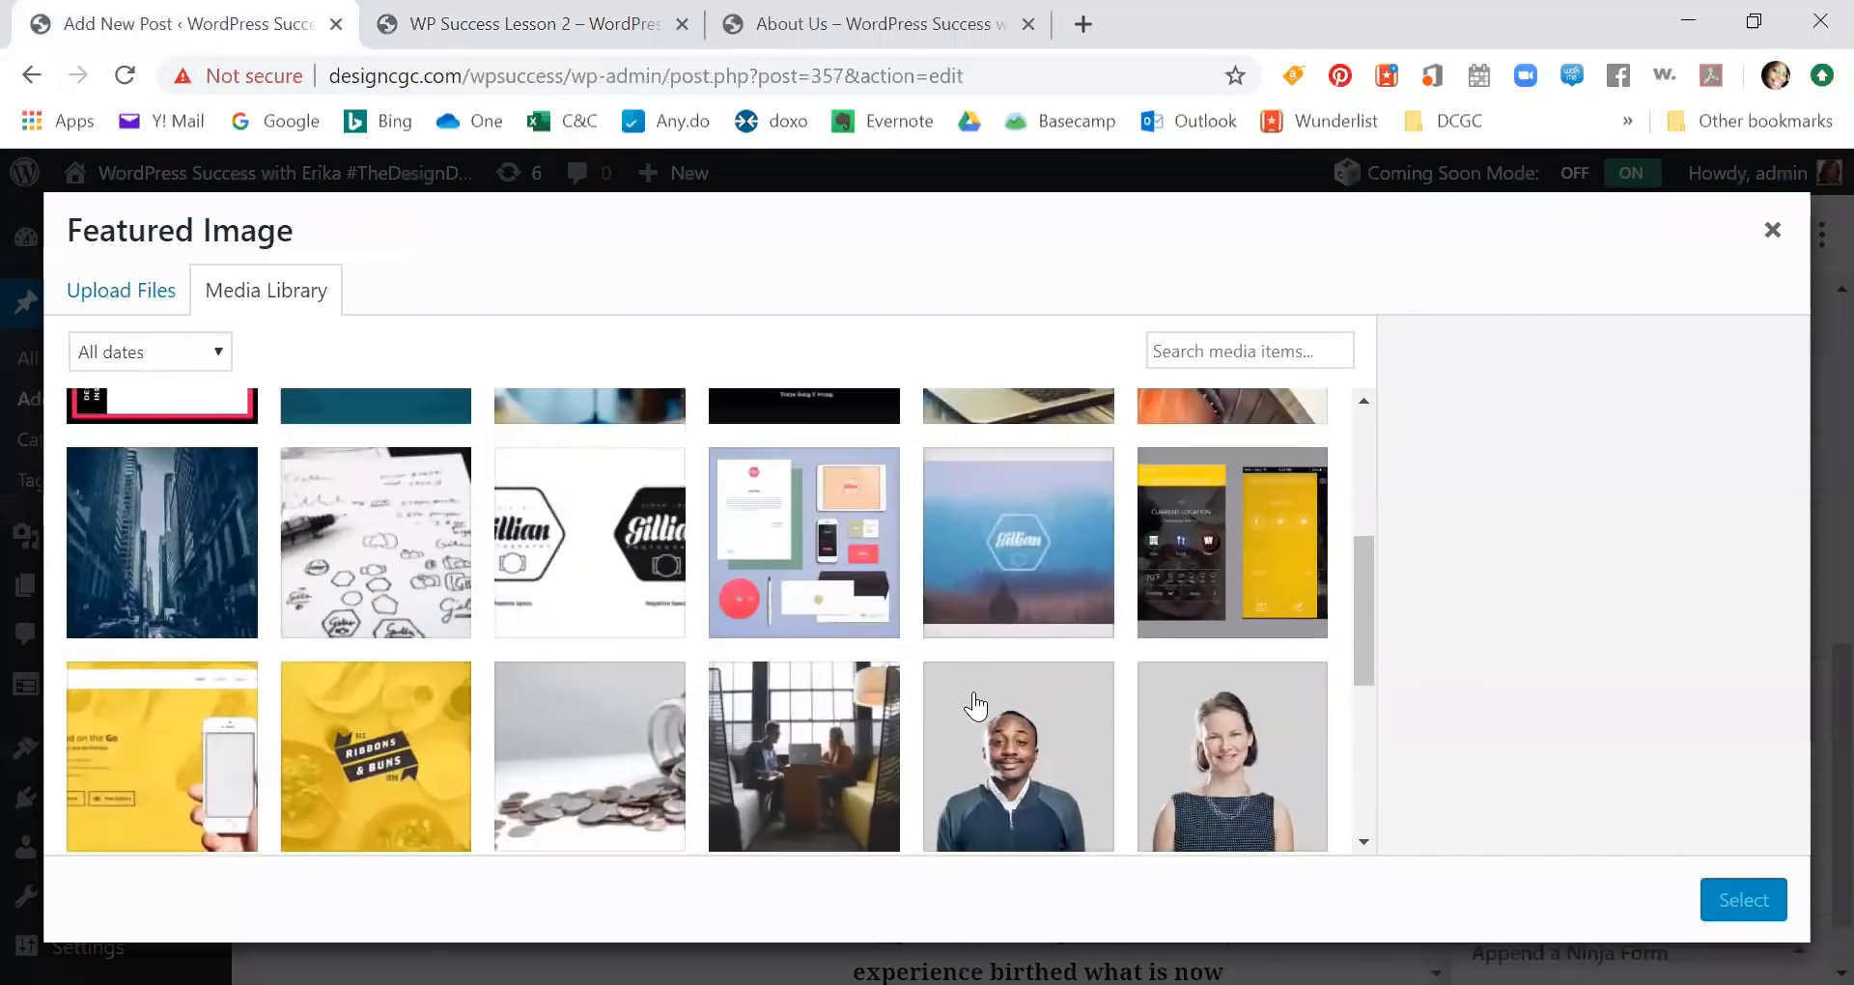
left_click(975, 706)
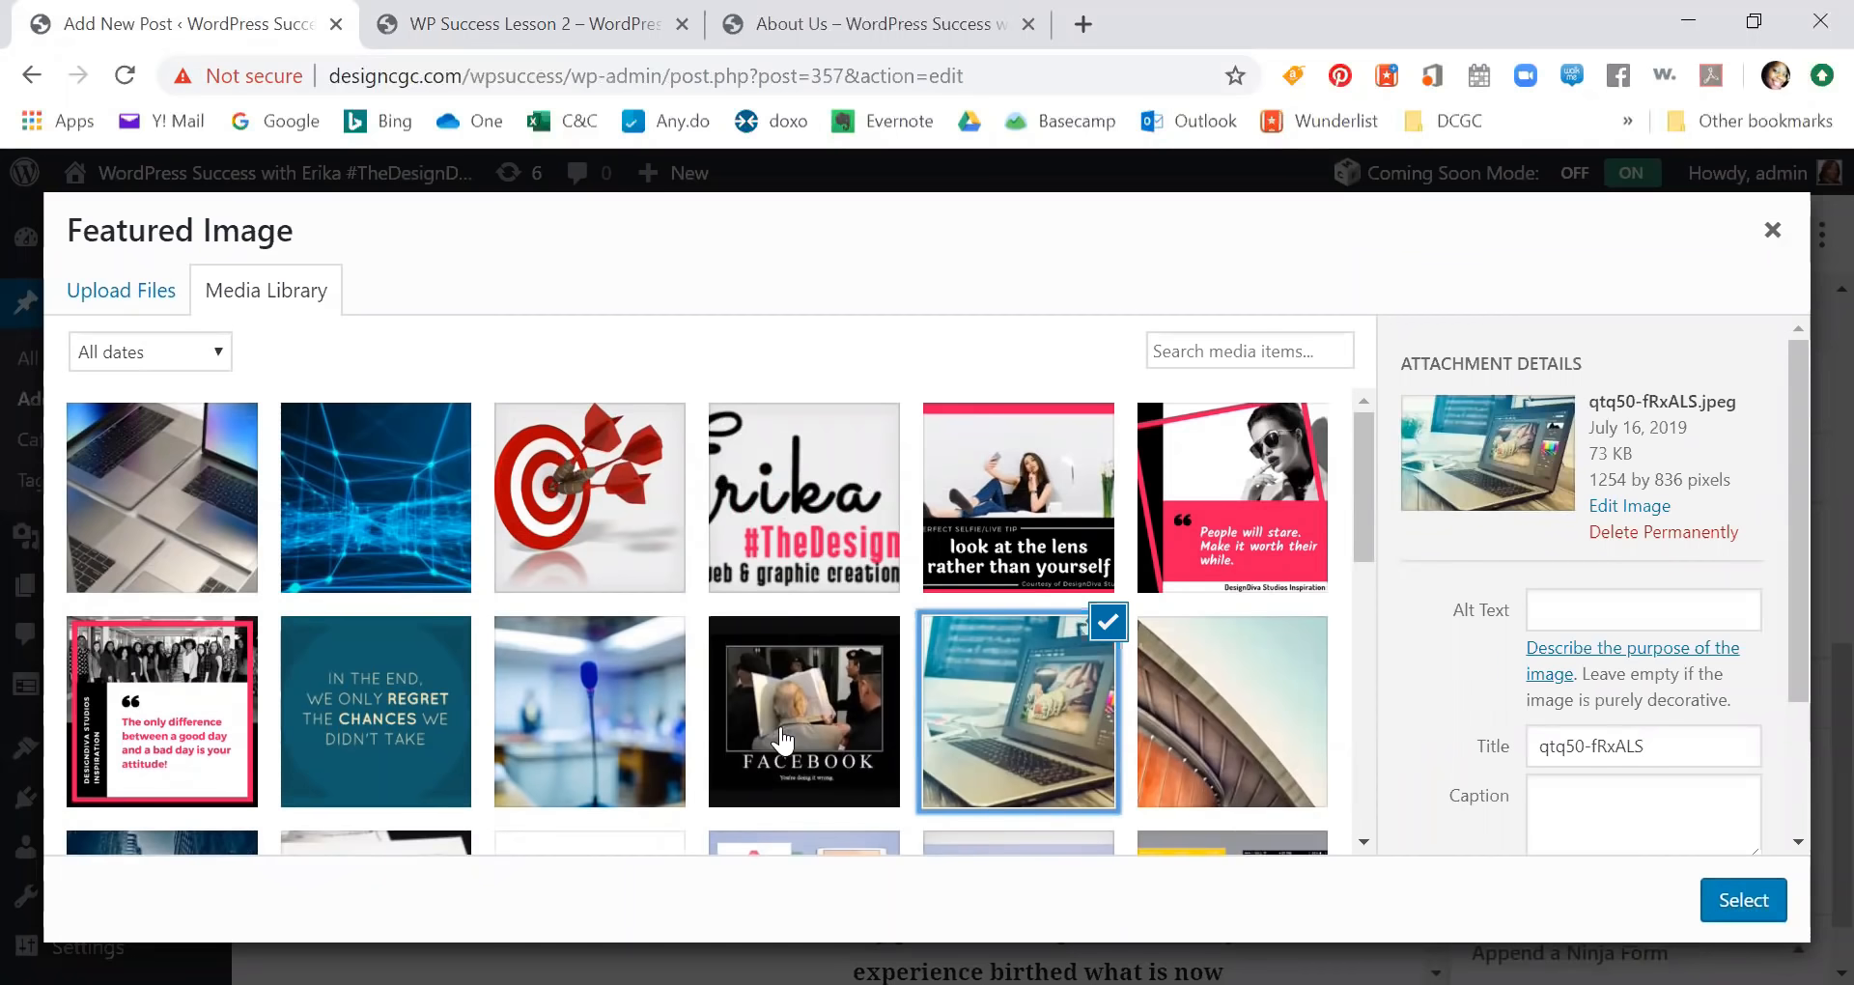
left_click(615, 737)
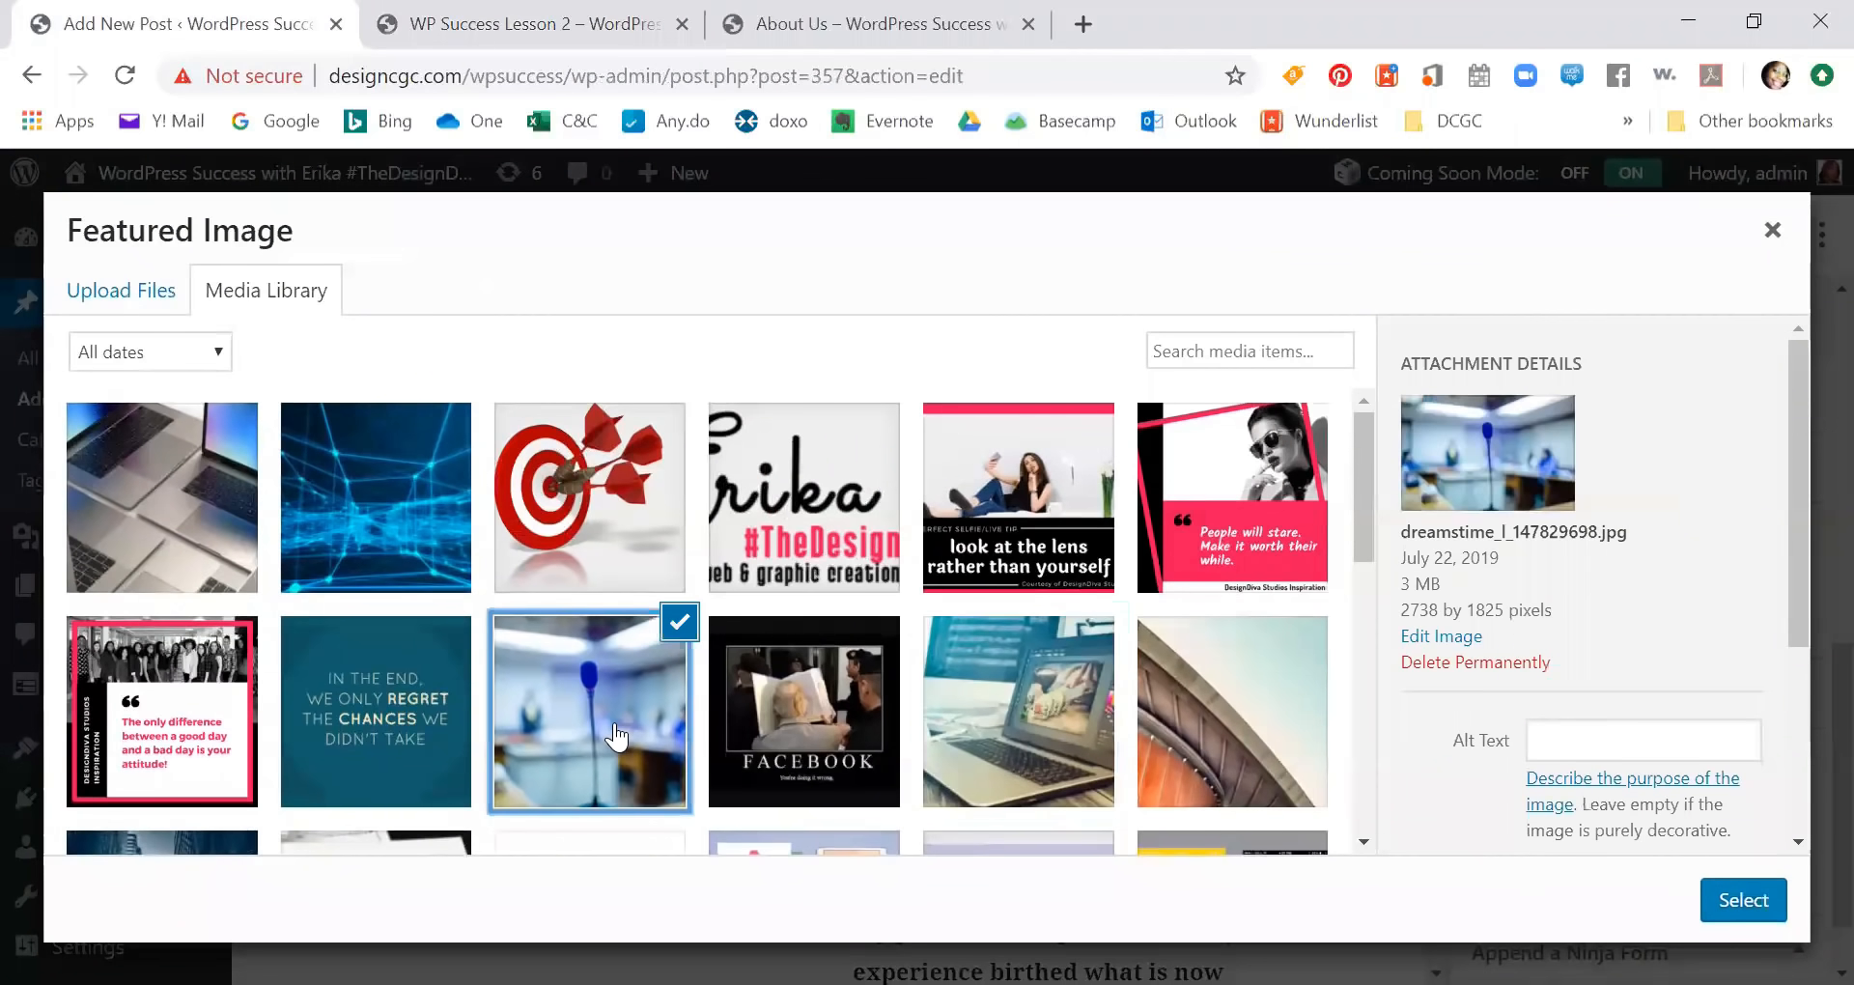
left_click(1733, 904)
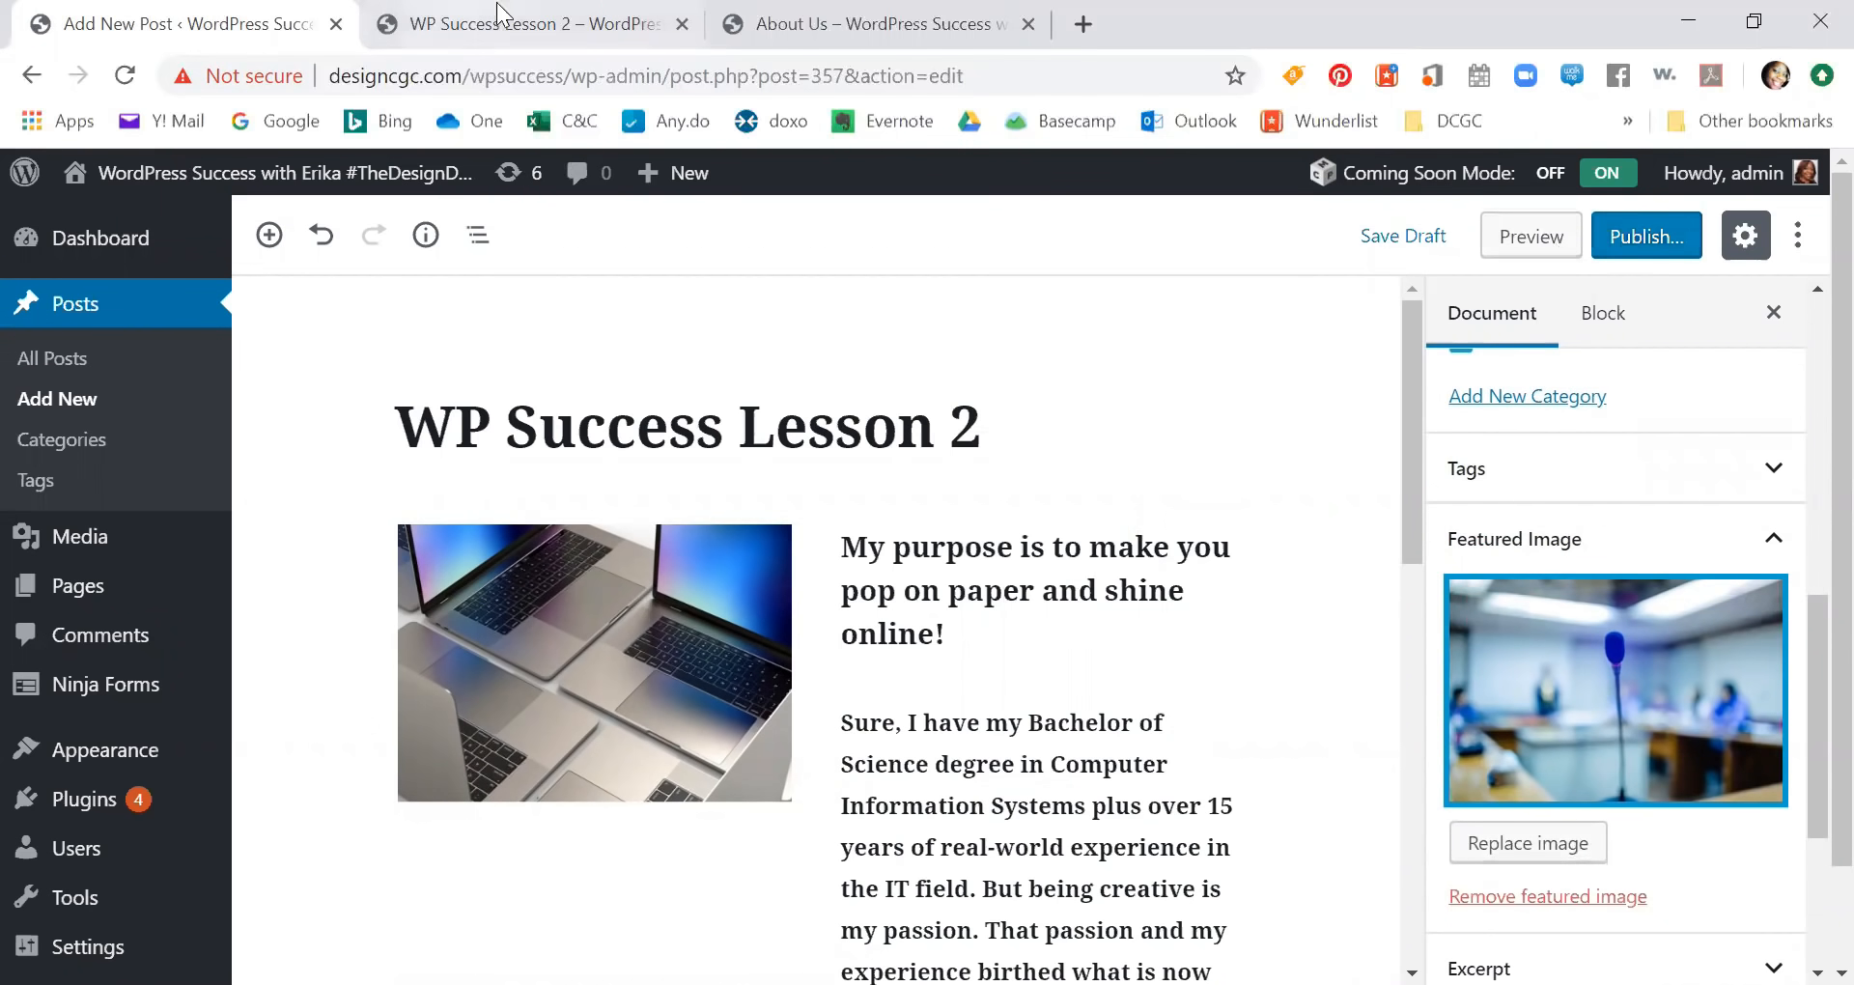
Step: Preview the post again, check the featured image above the columns, and go back to the editor
left_click(1530, 236)
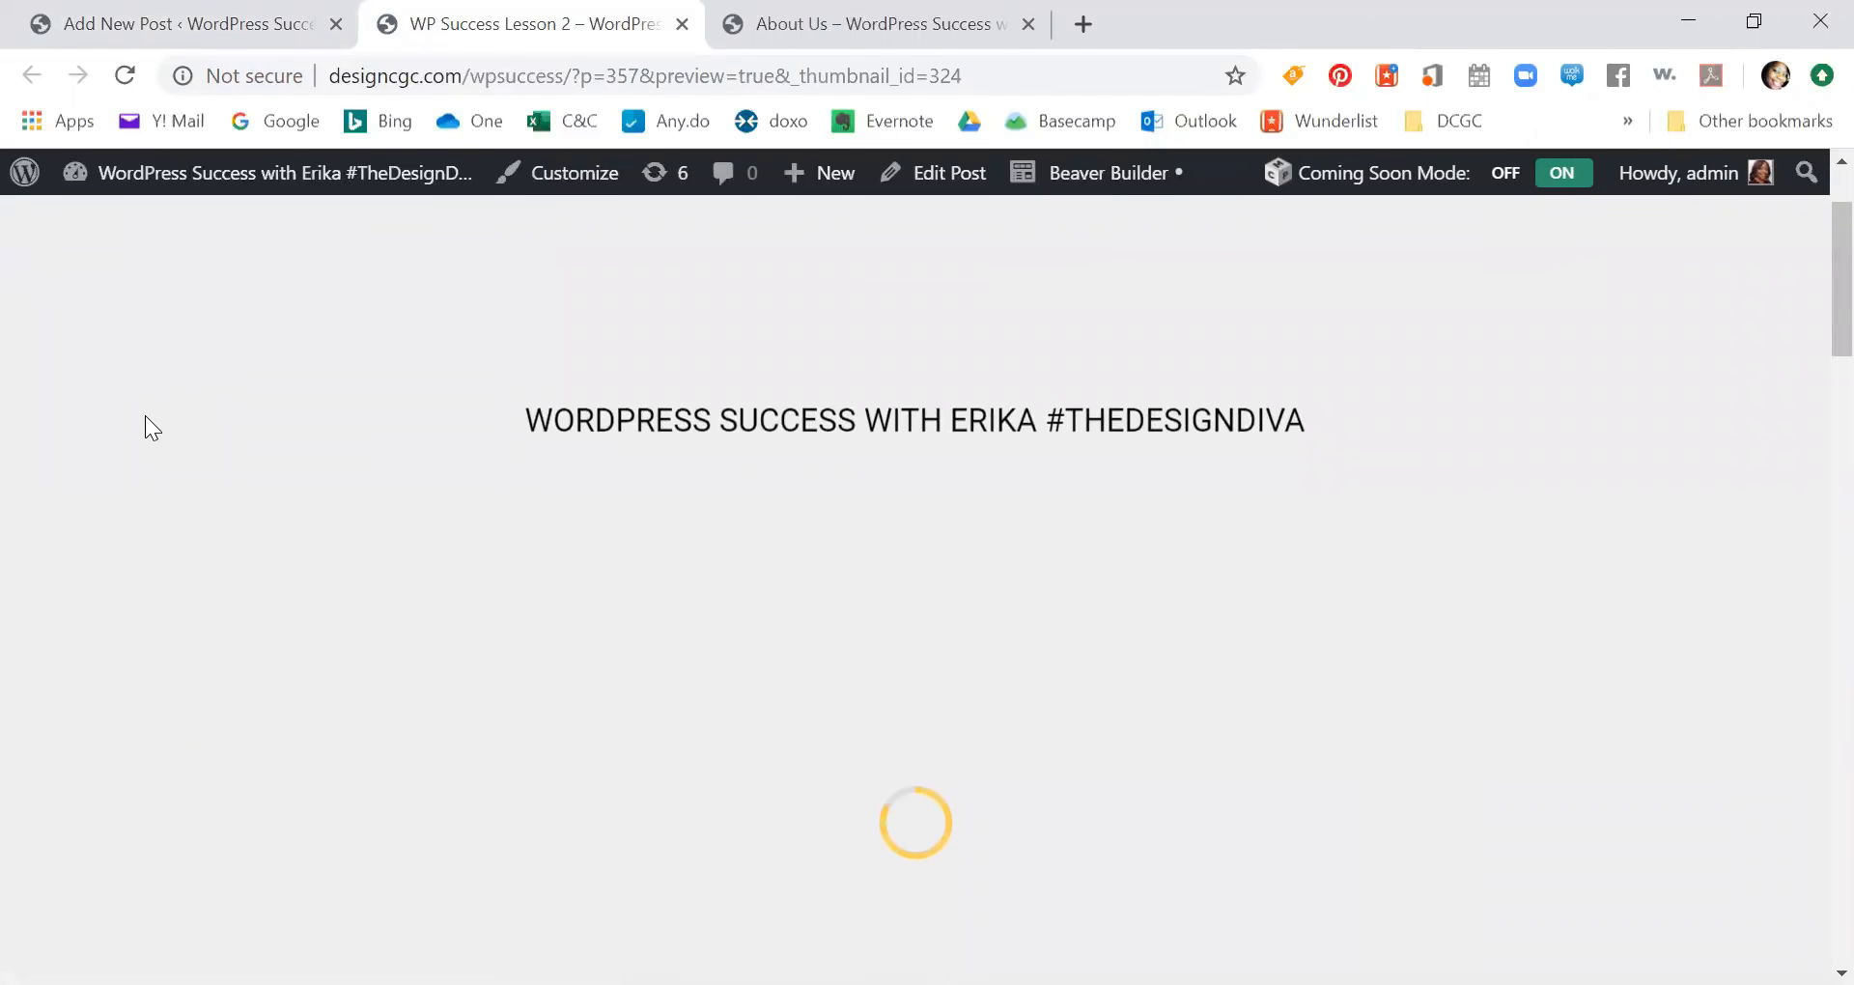
scroll(143, 417, "down", 3)
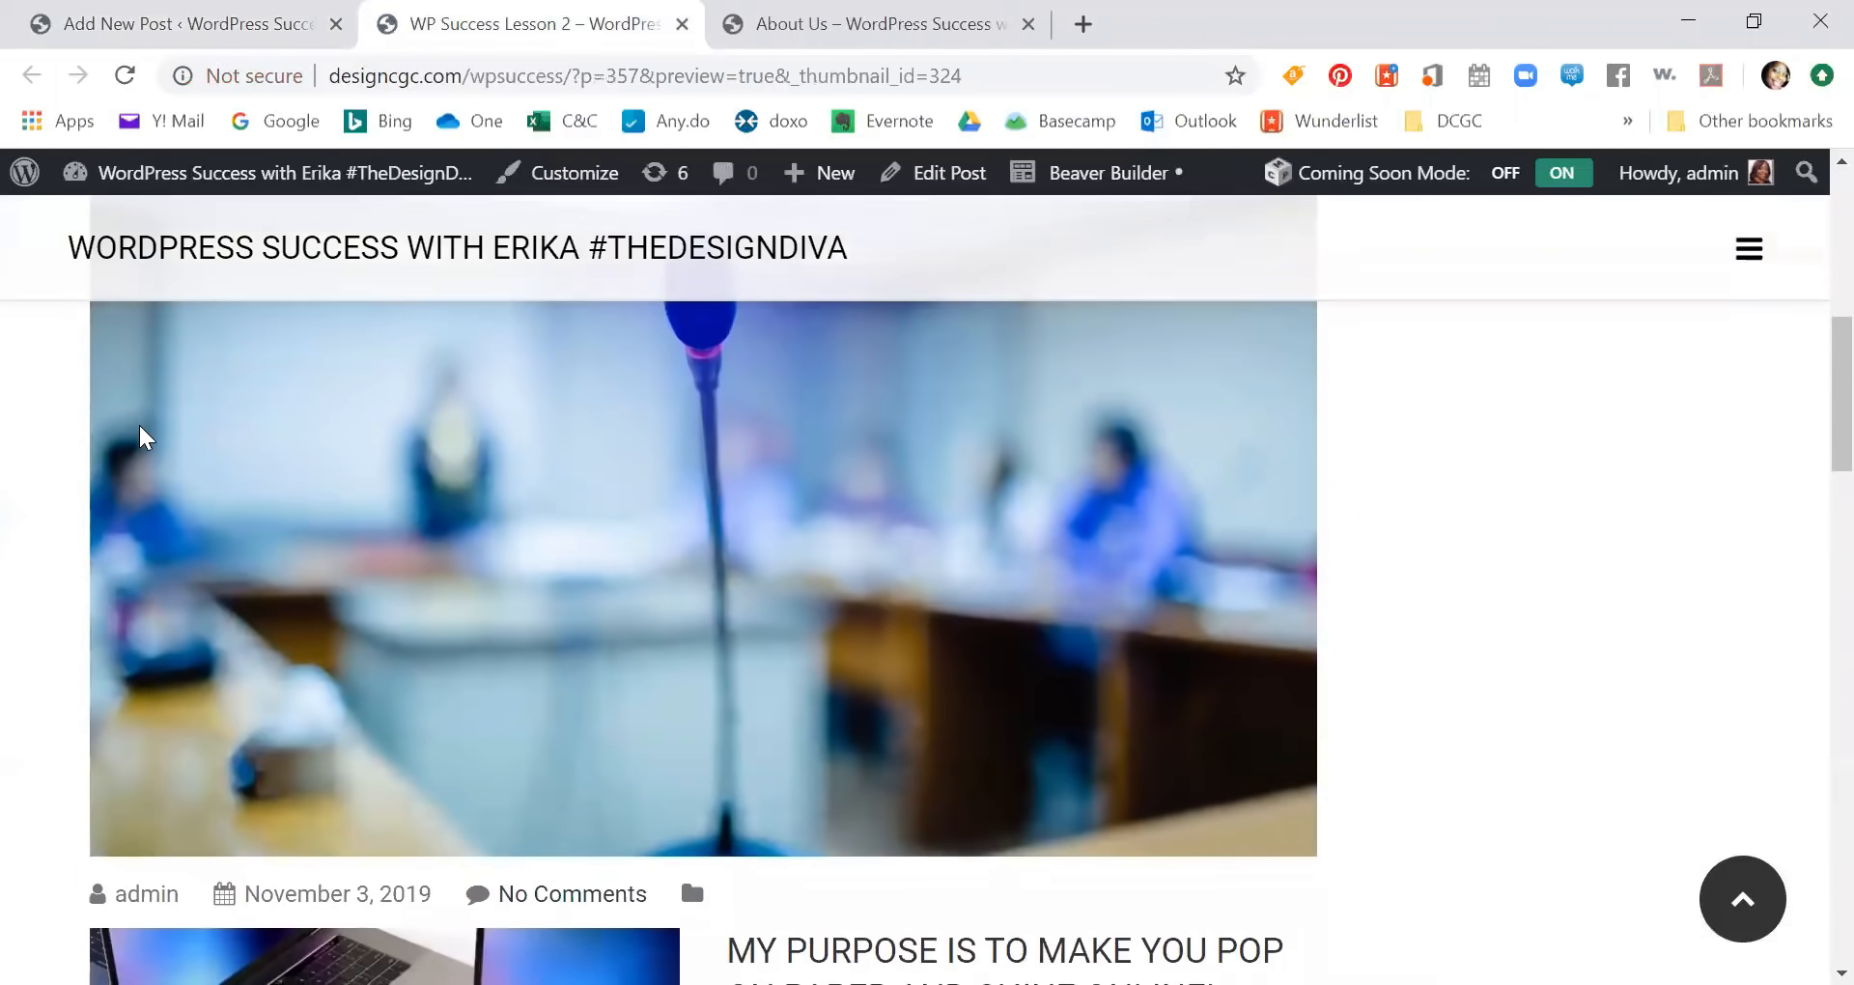
scroll(140, 436, "up", 2)
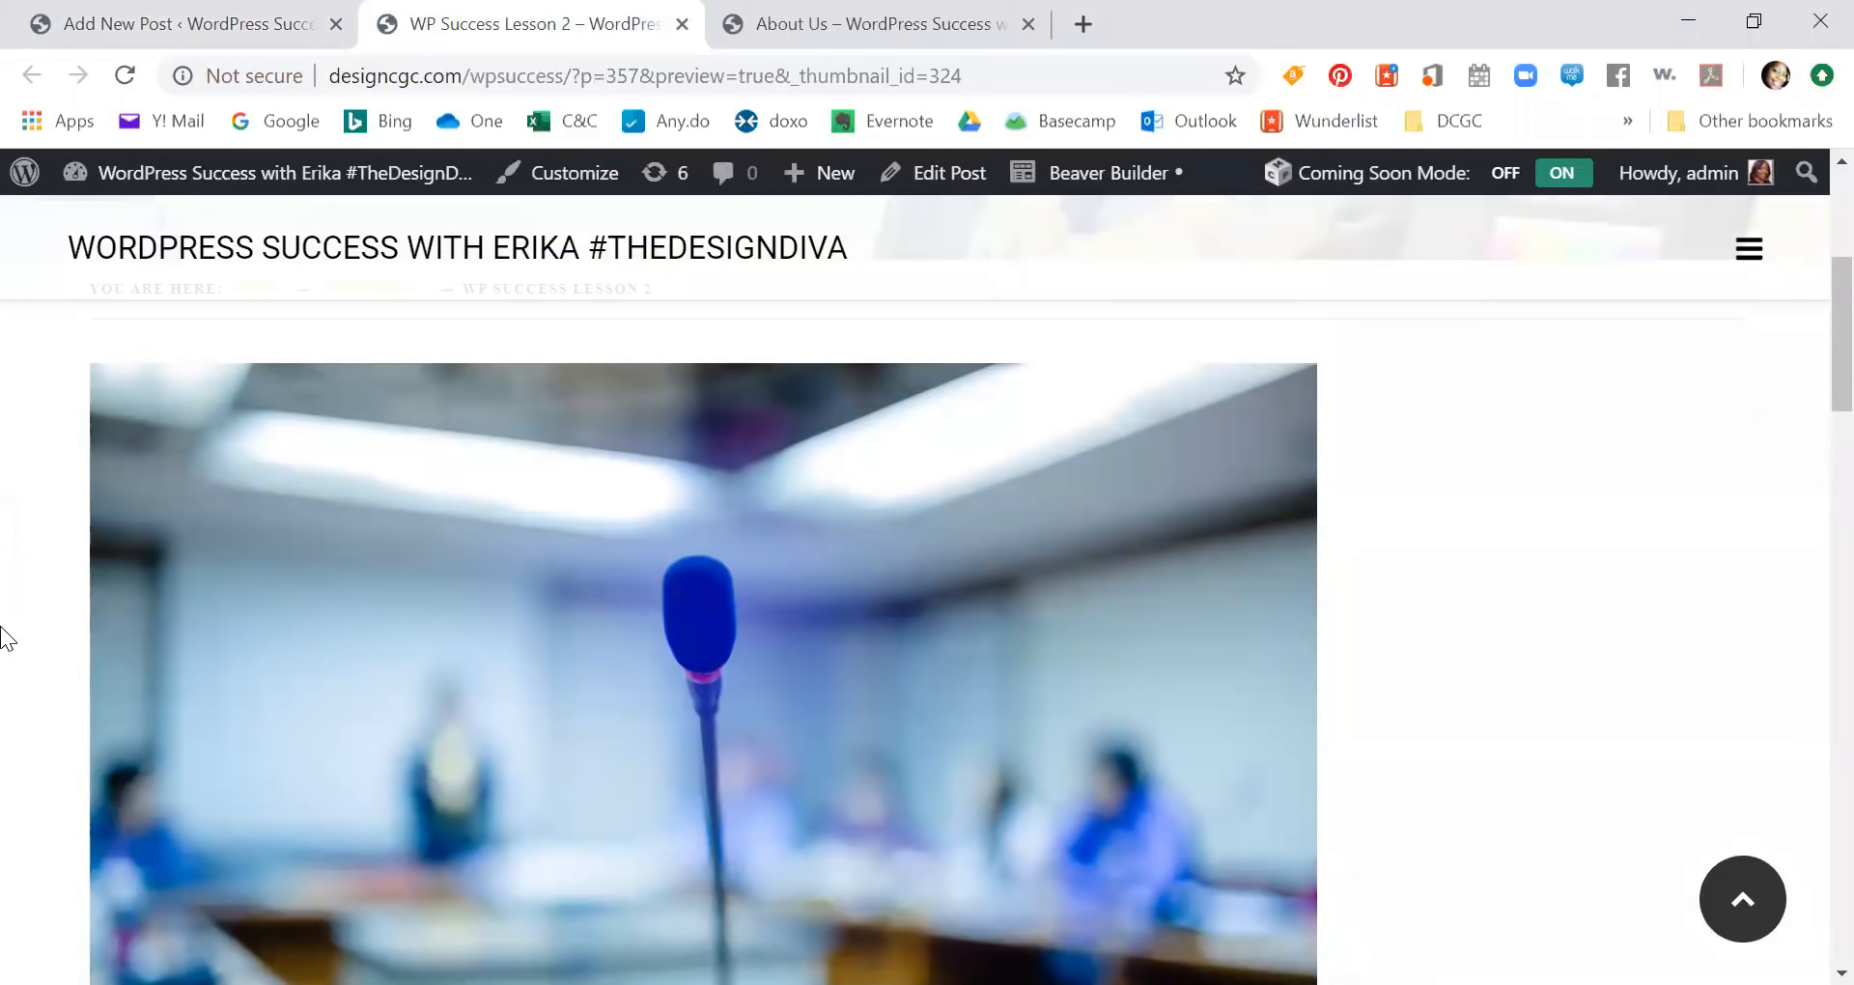
scroll(280, 583, "down", 5)
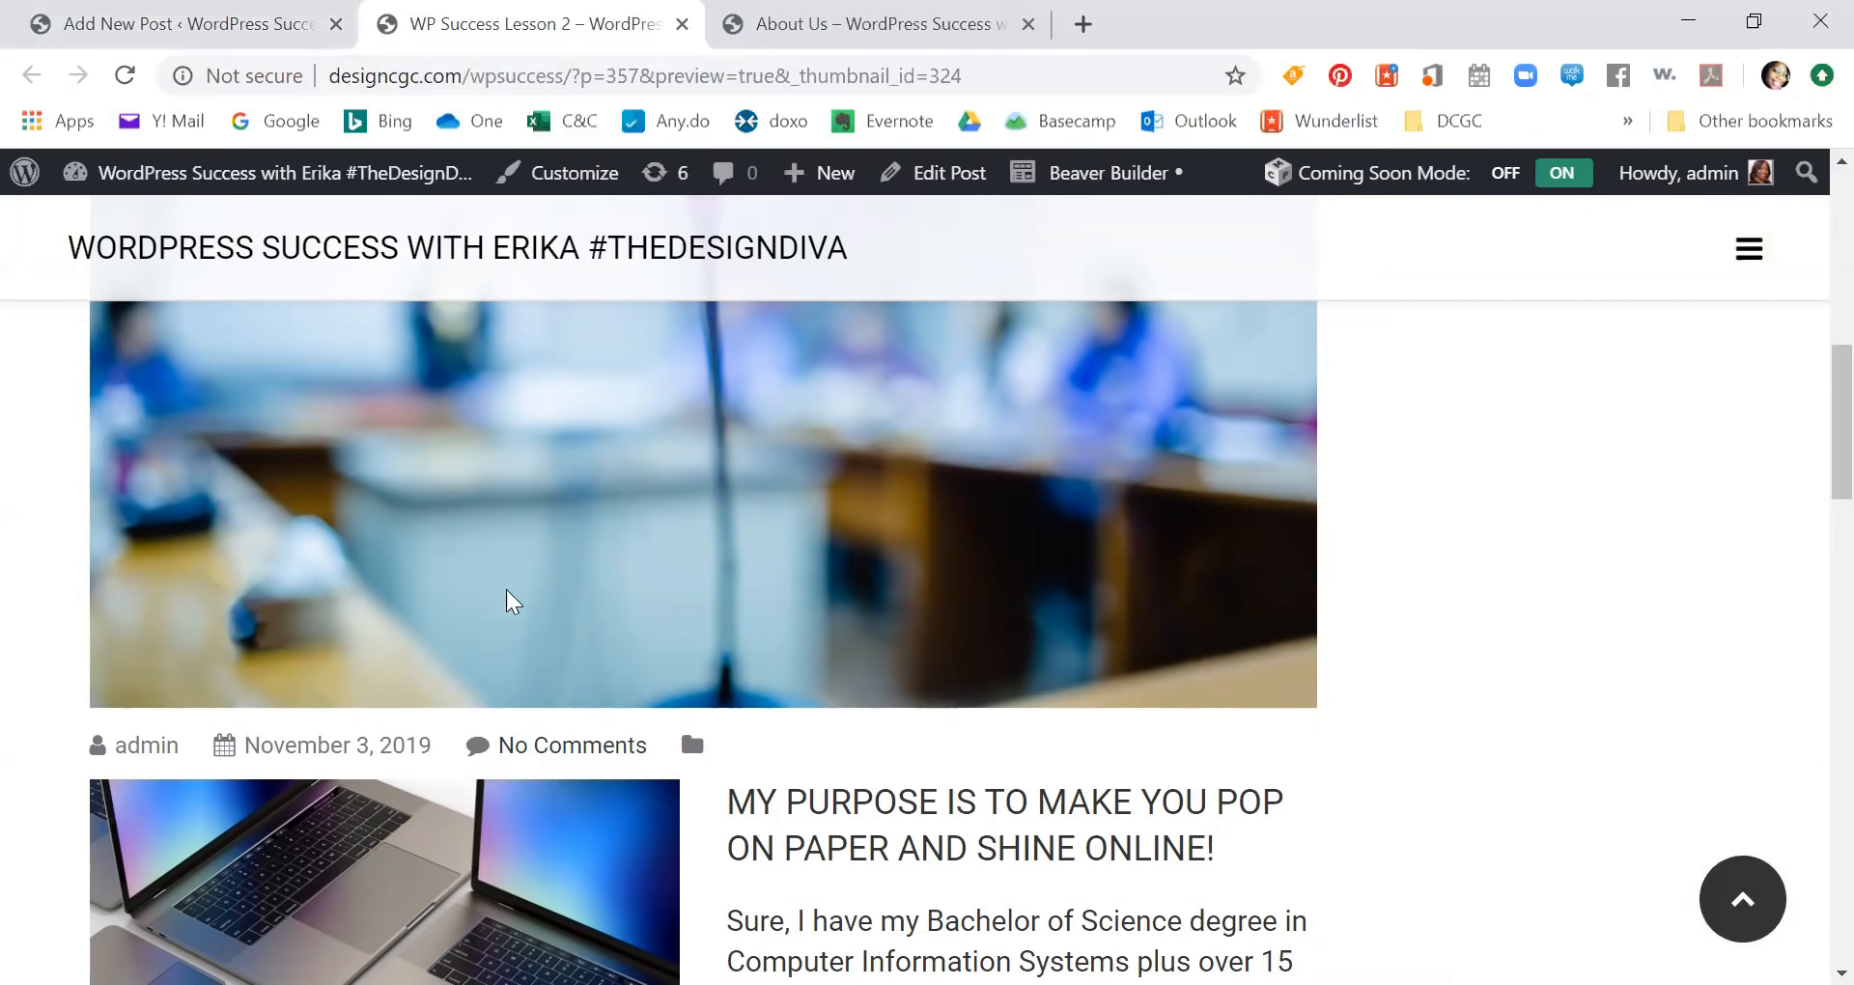
scroll(622, 730, "up", 8)
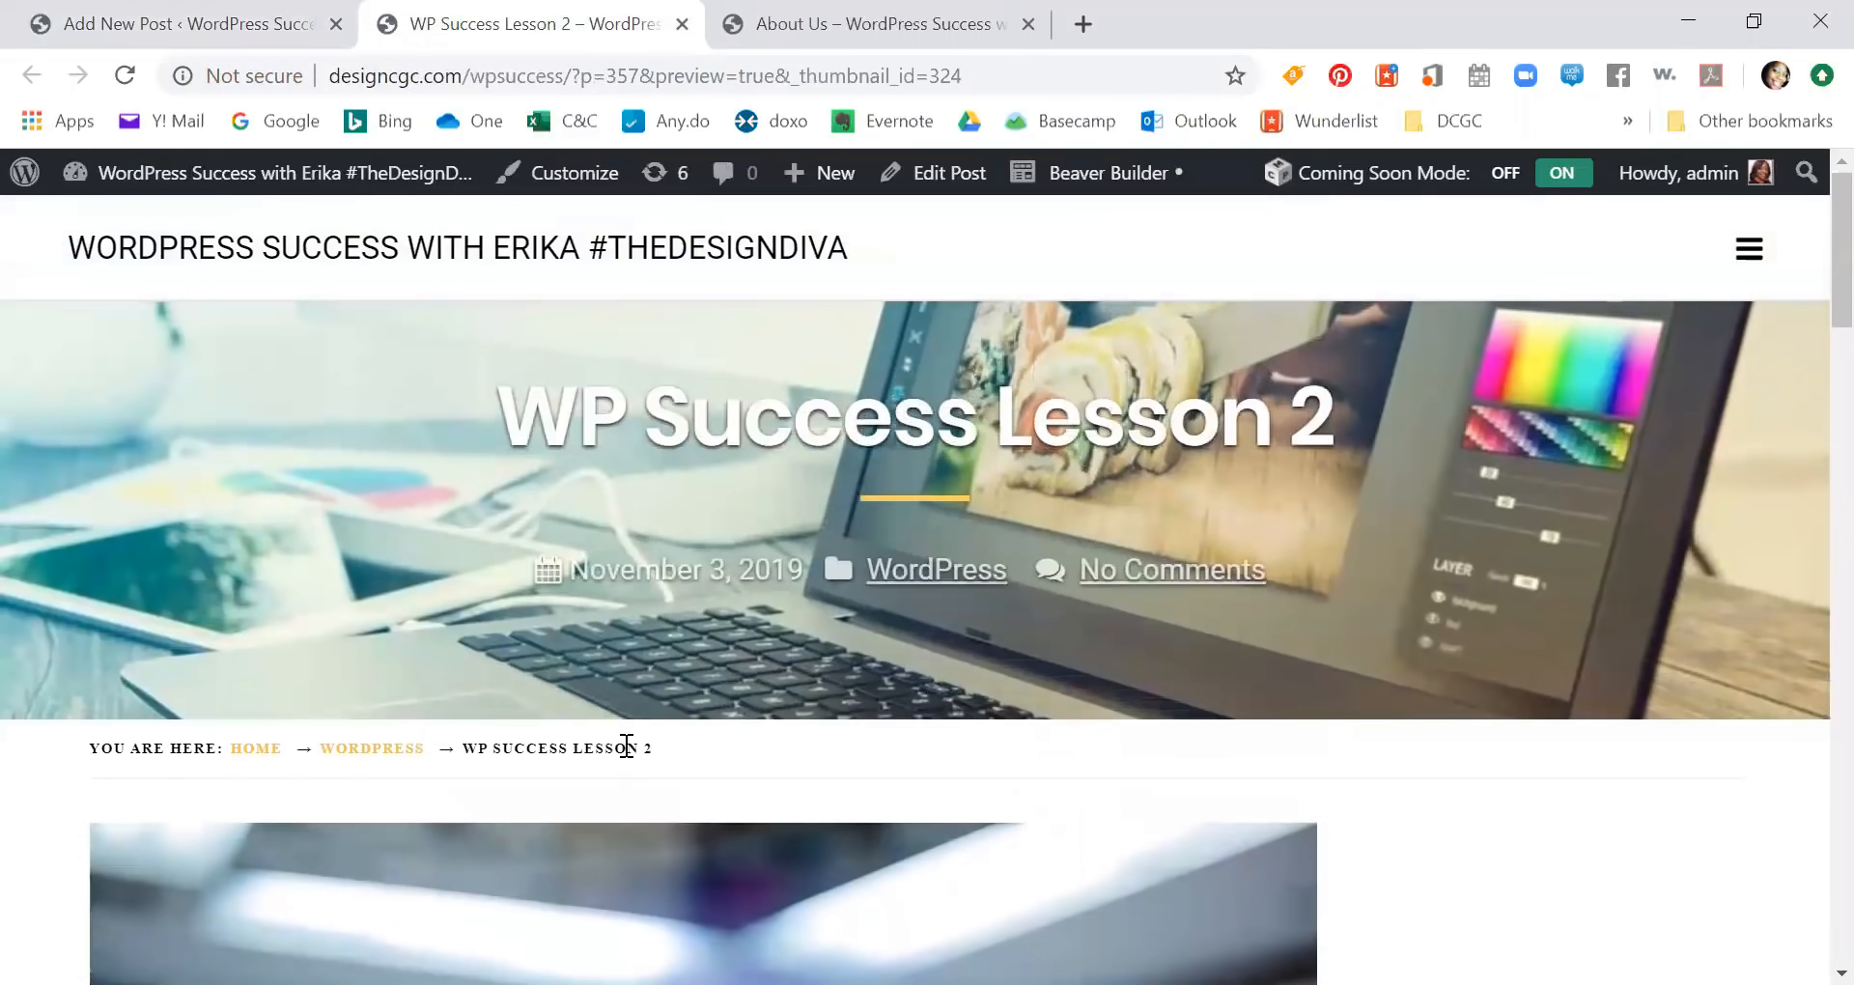
left_click(253, 20)
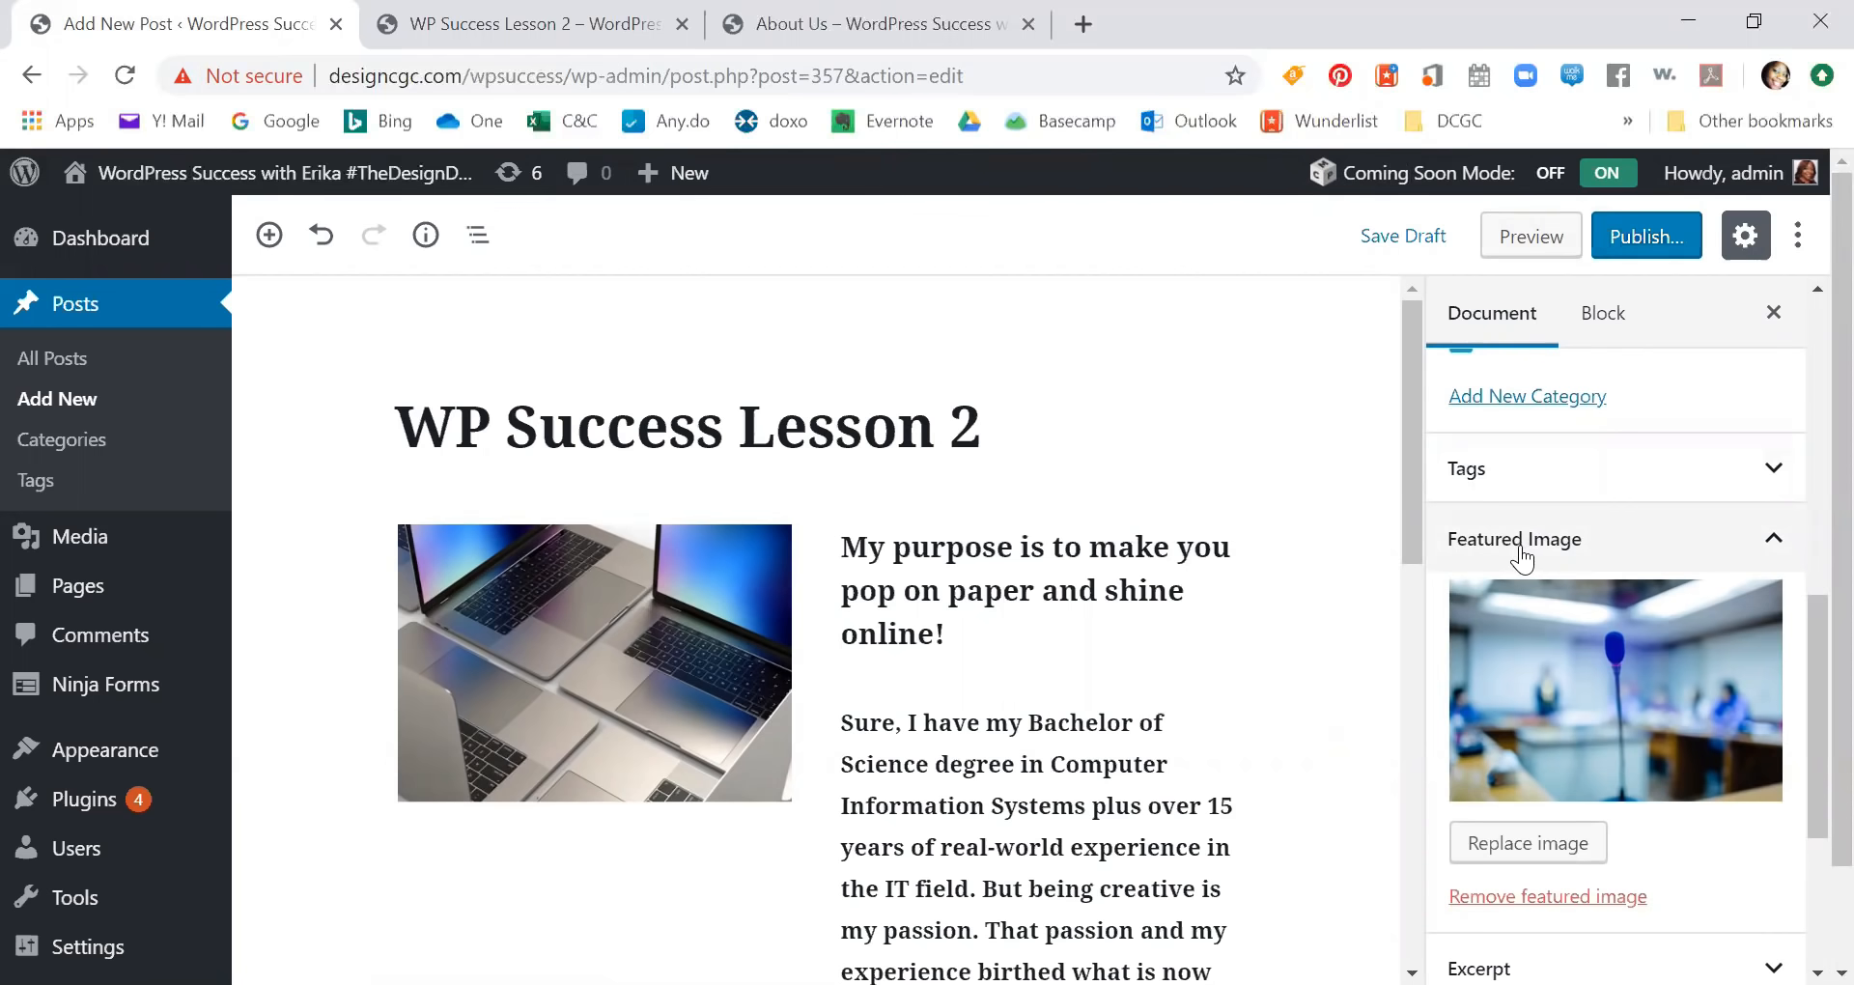
Step: Publish the post "WP Success Lesson 2" with public visibility and view it on the site
scroll(1521, 558, "up", 8)
left_click(1633, 247)
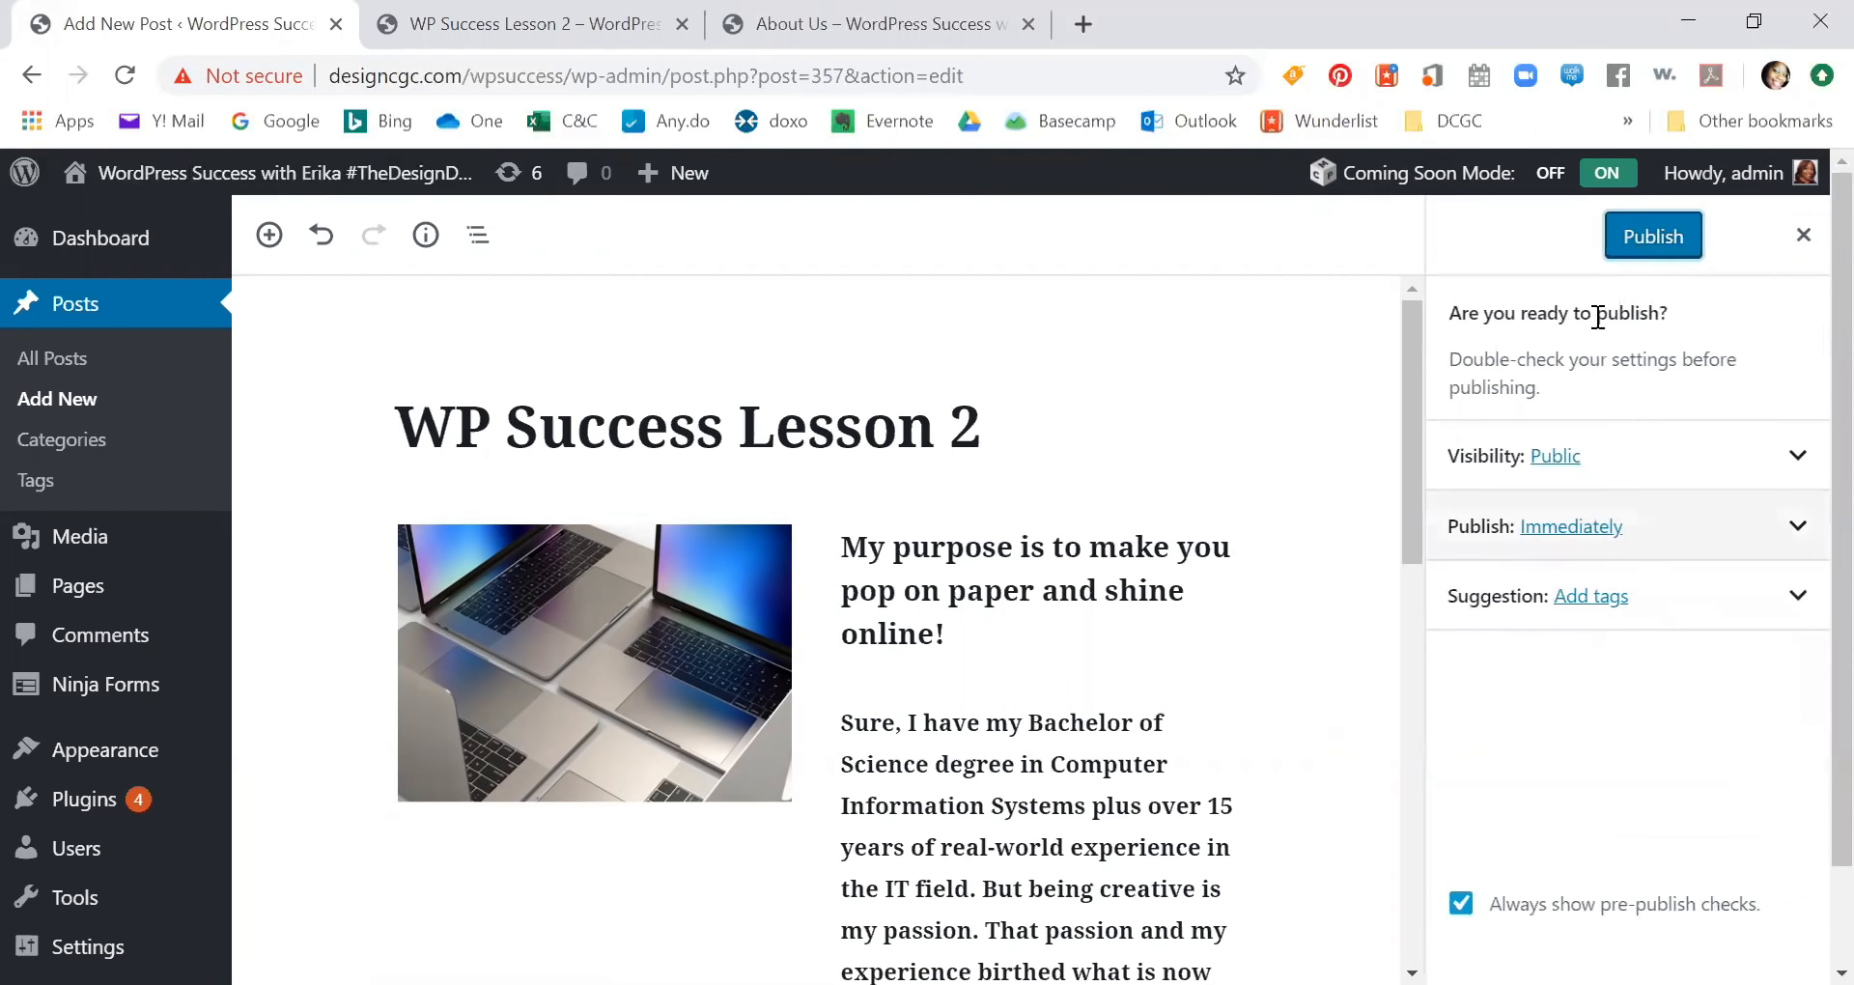
left_click(1651, 242)
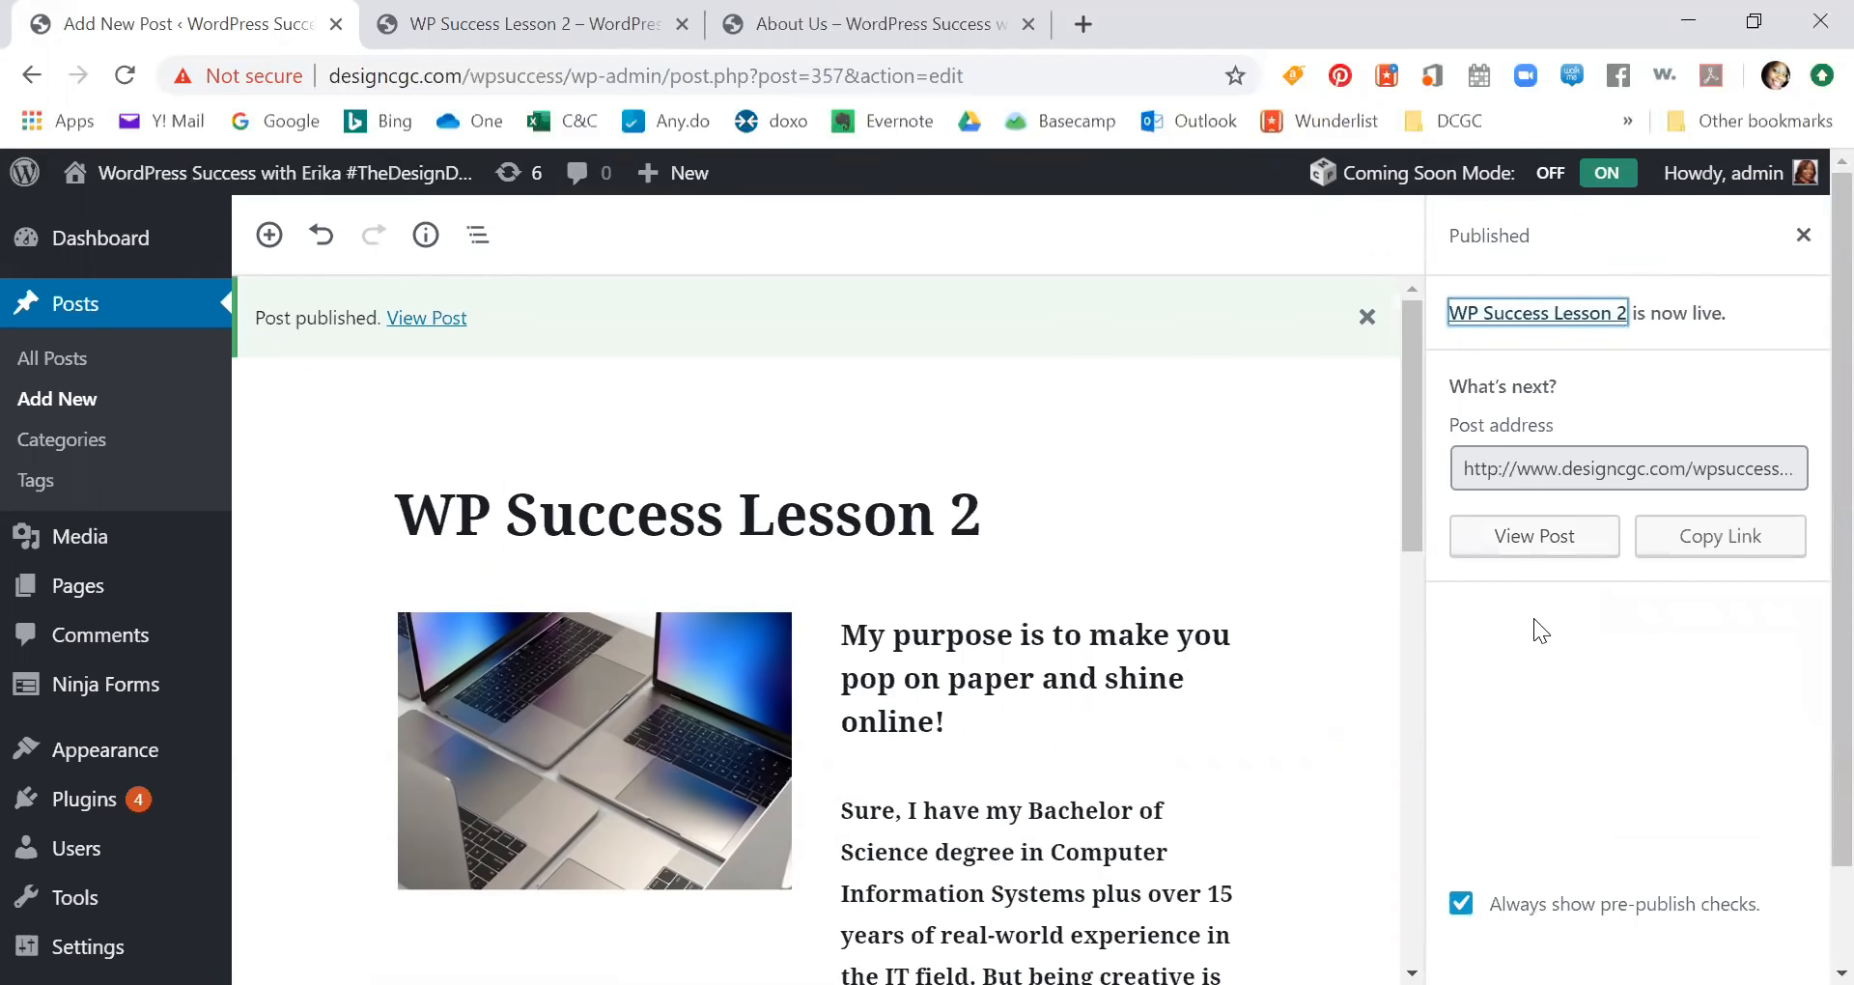
left_click(426, 318)
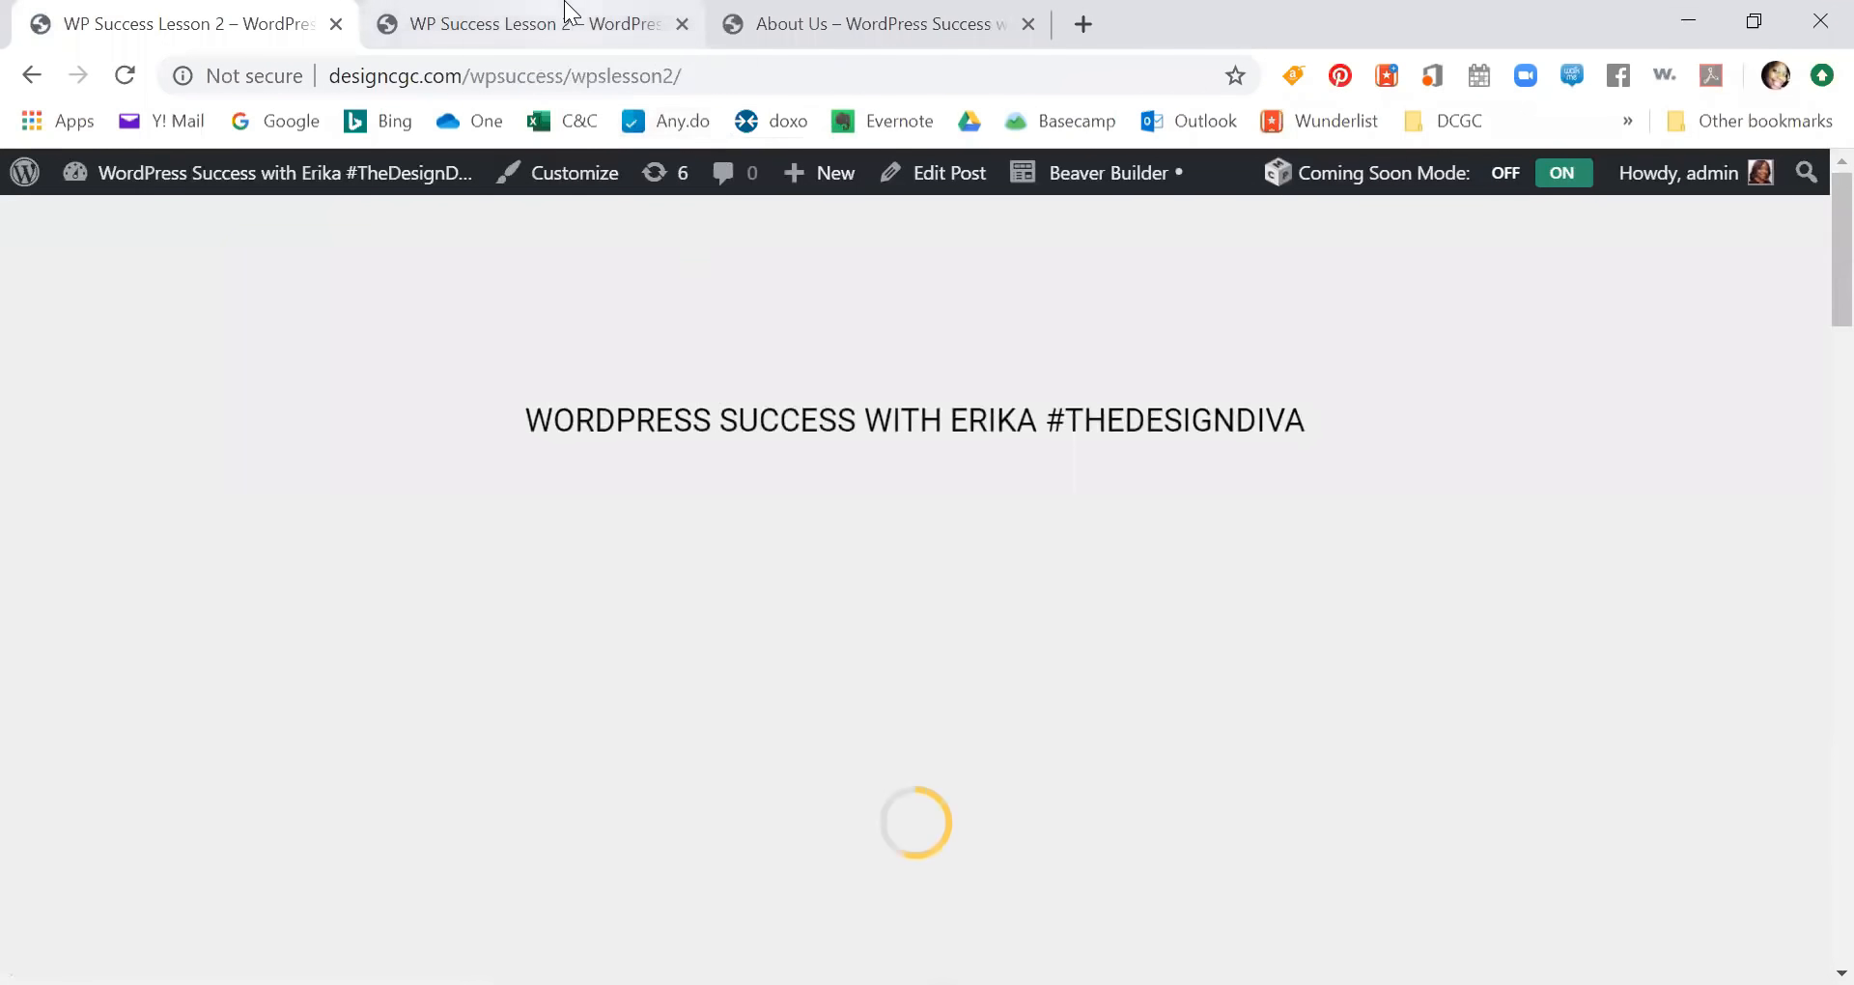
Step: Close the leftover preview of the post and examine the published post's header, featured image and column content
left_click(682, 23)
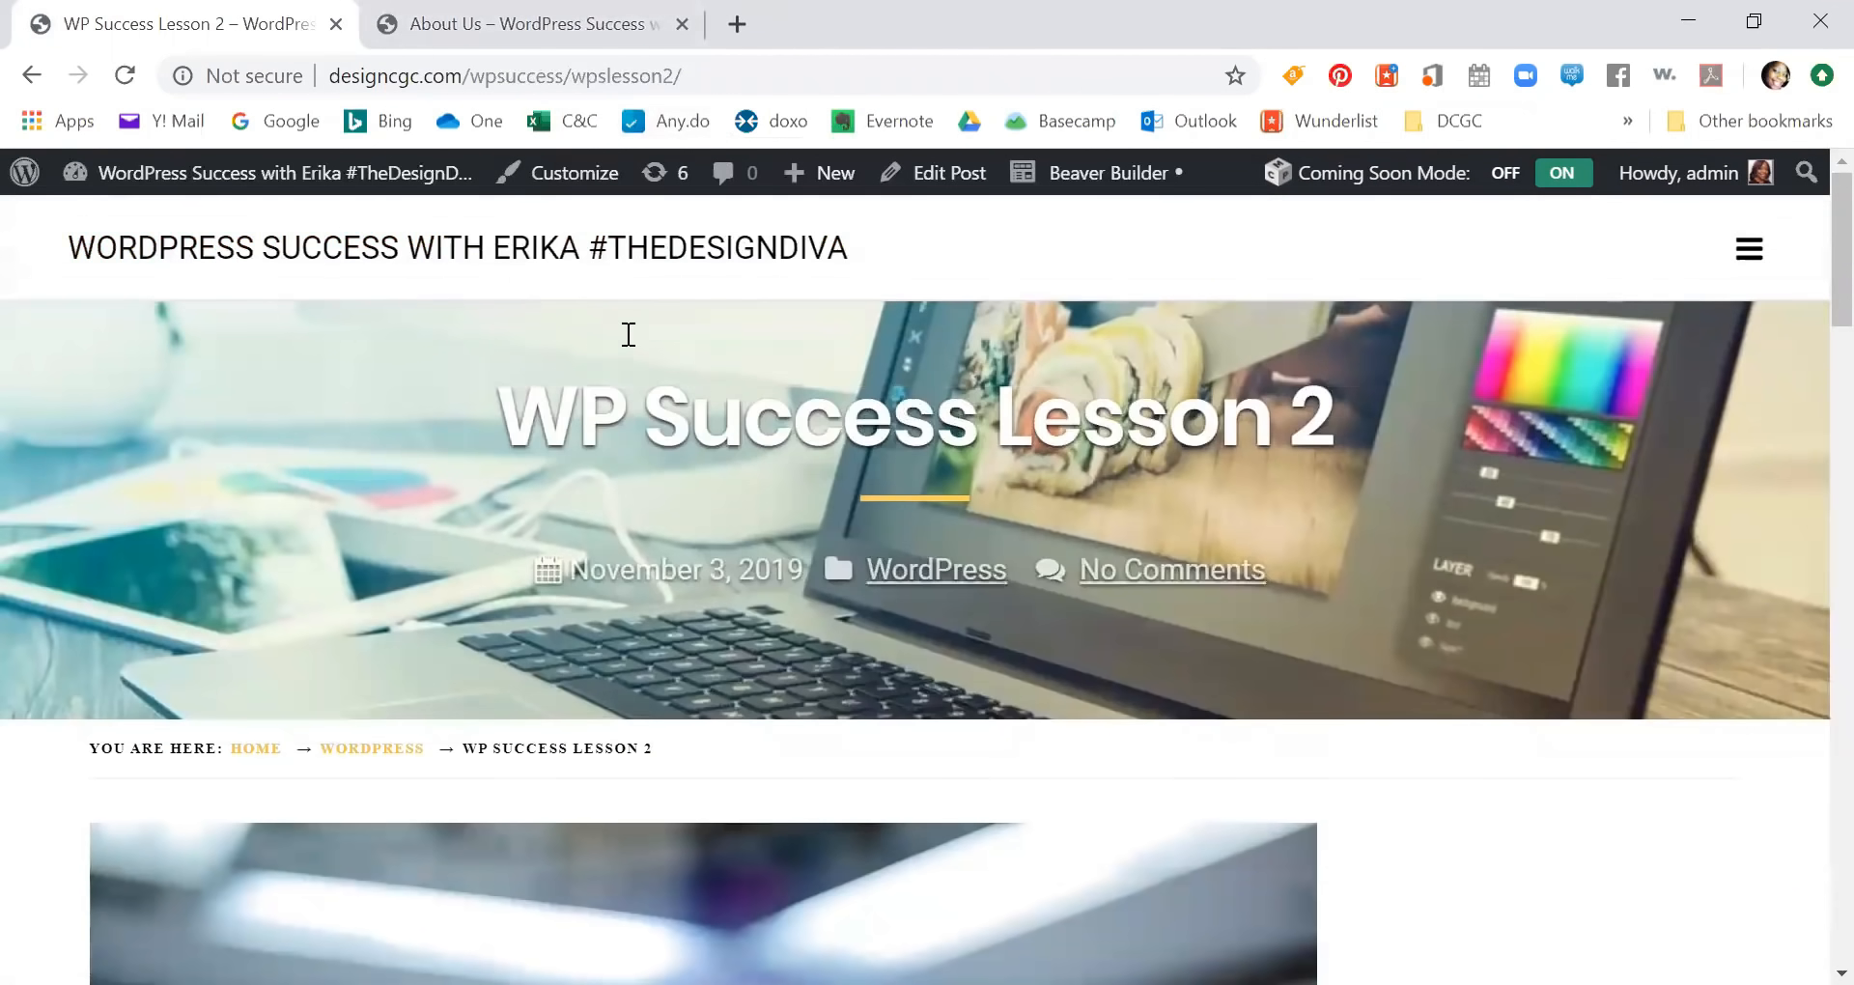
scroll(628, 334, "down", 10)
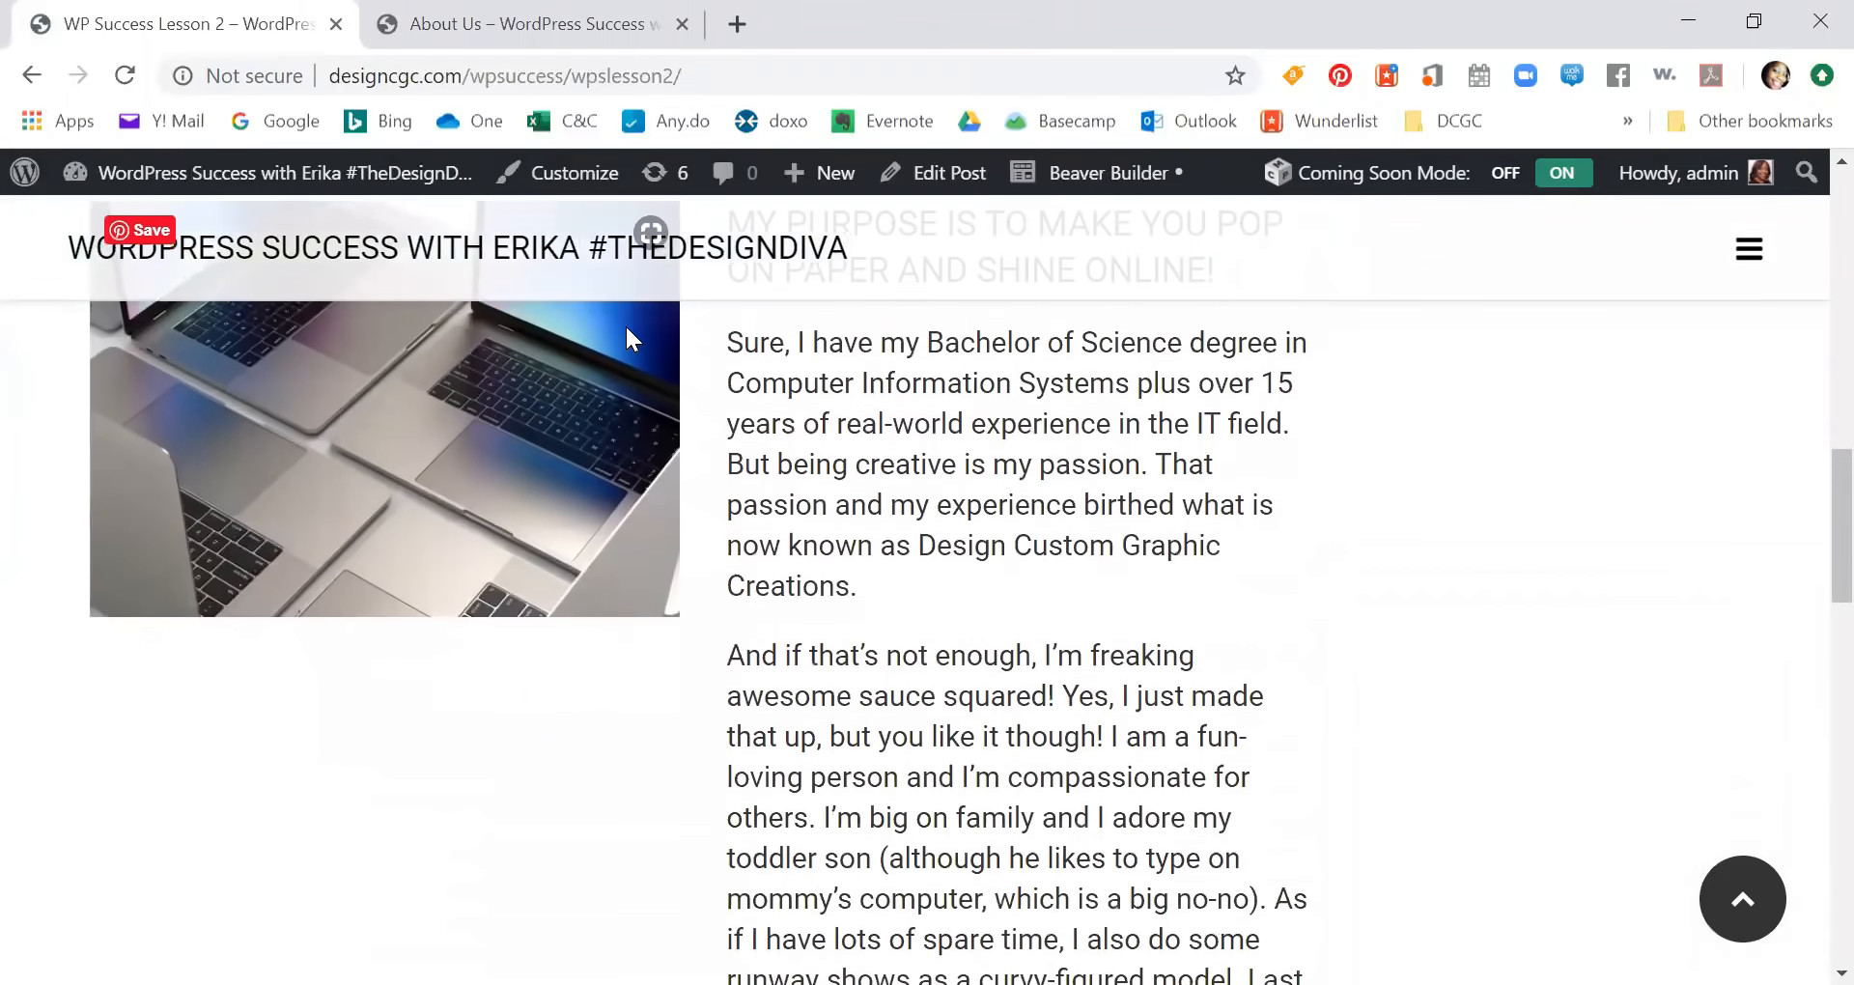
scroll(627, 333, "down", 5)
scroll(619, 307, "up", 15)
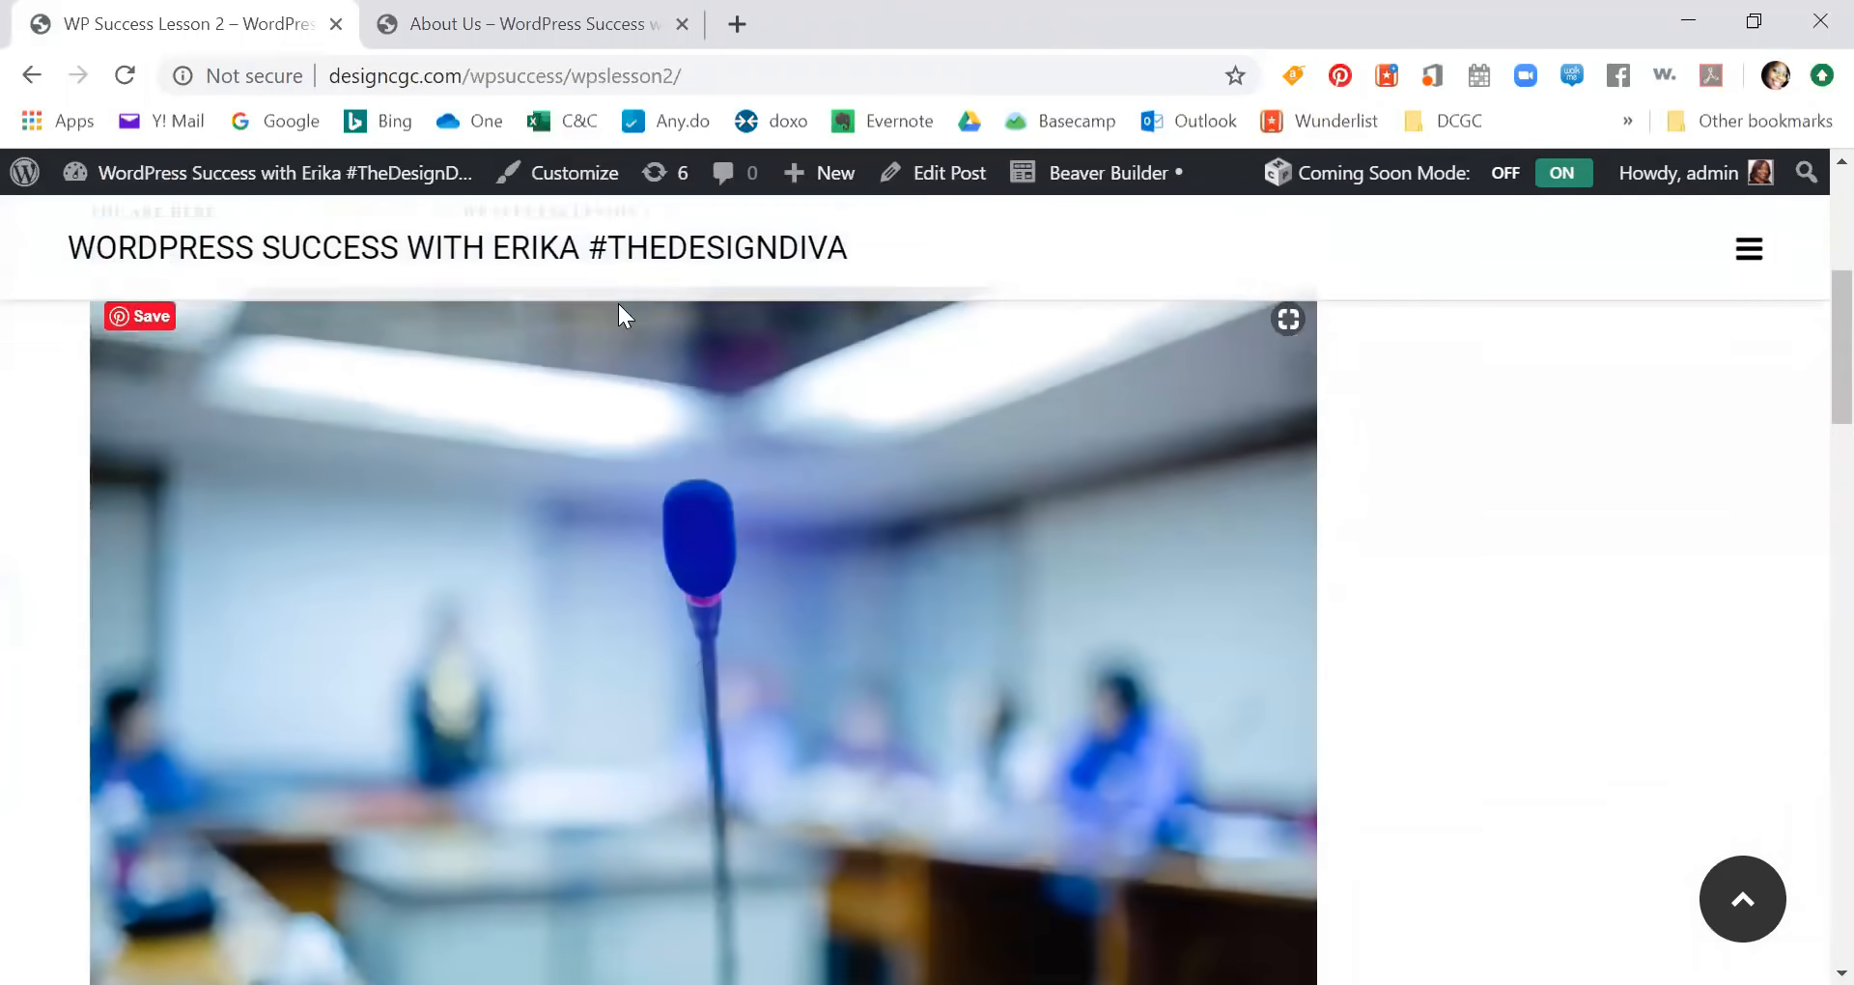
scroll(618, 304, "up", 5)
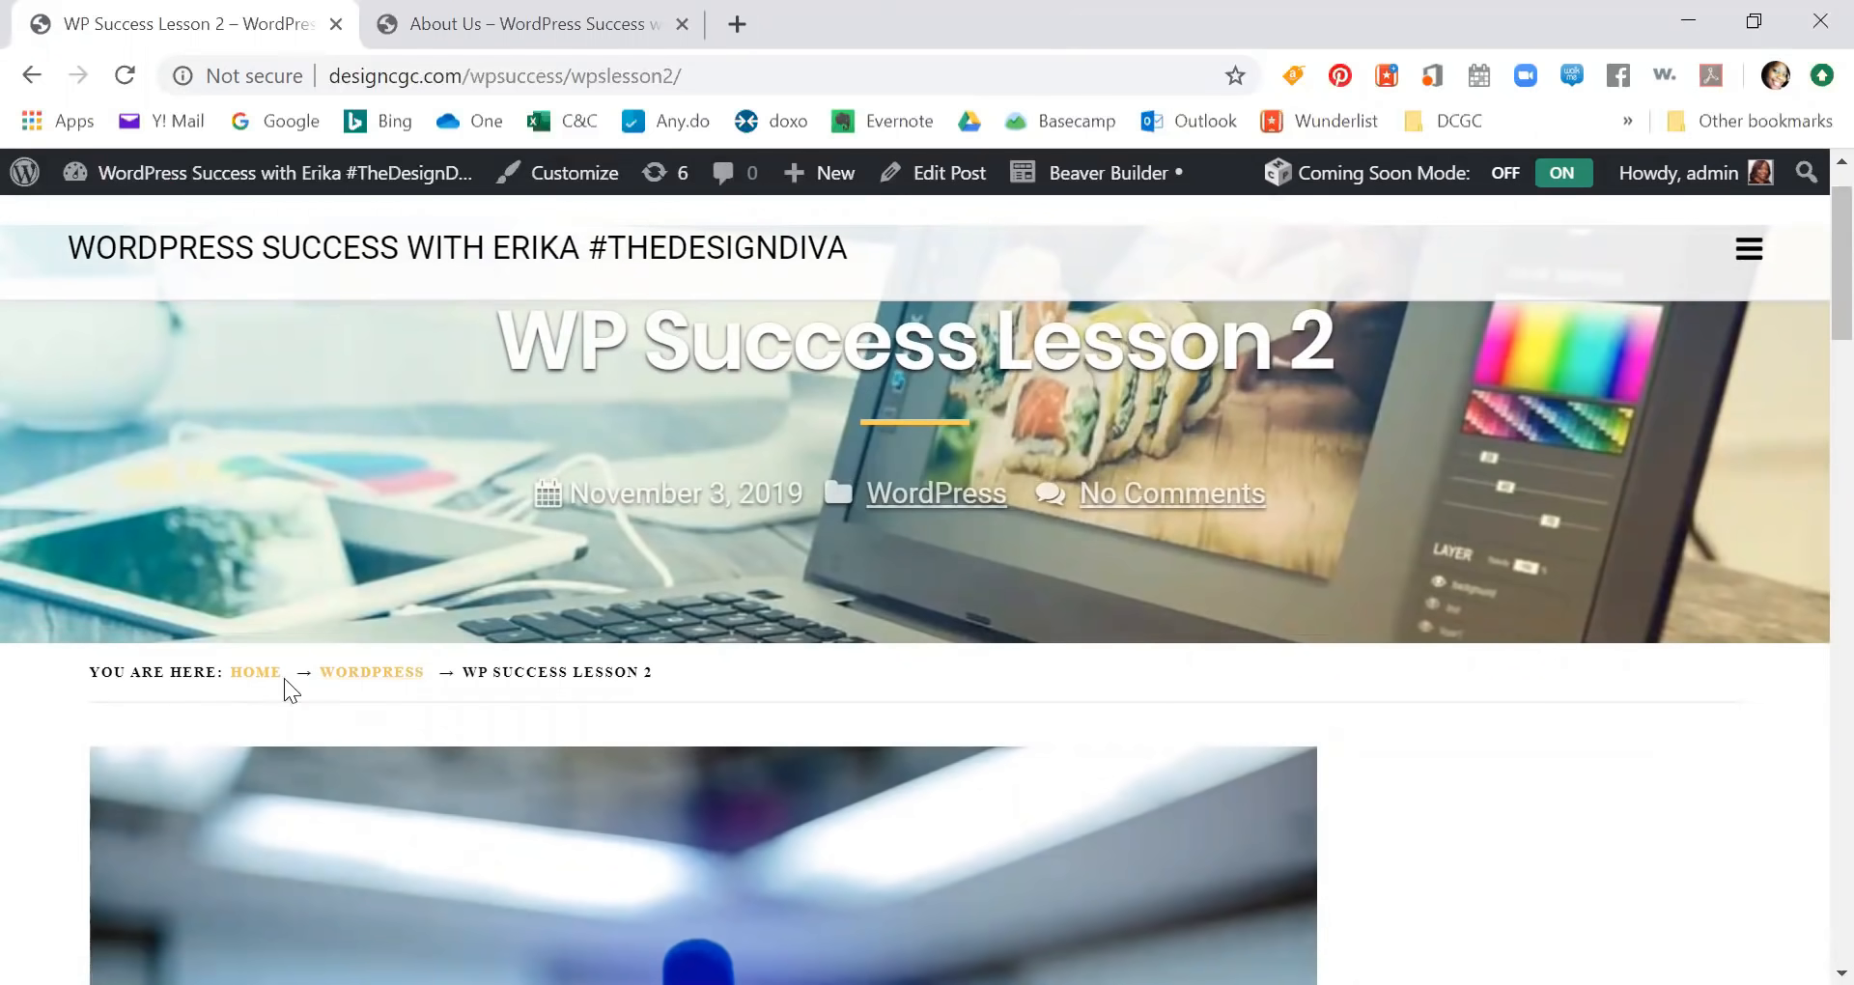
Step: View the WordPress category archive, examine how the post's featured image and excerpt are listed, and return to the admin dashboard
left_click(372, 674)
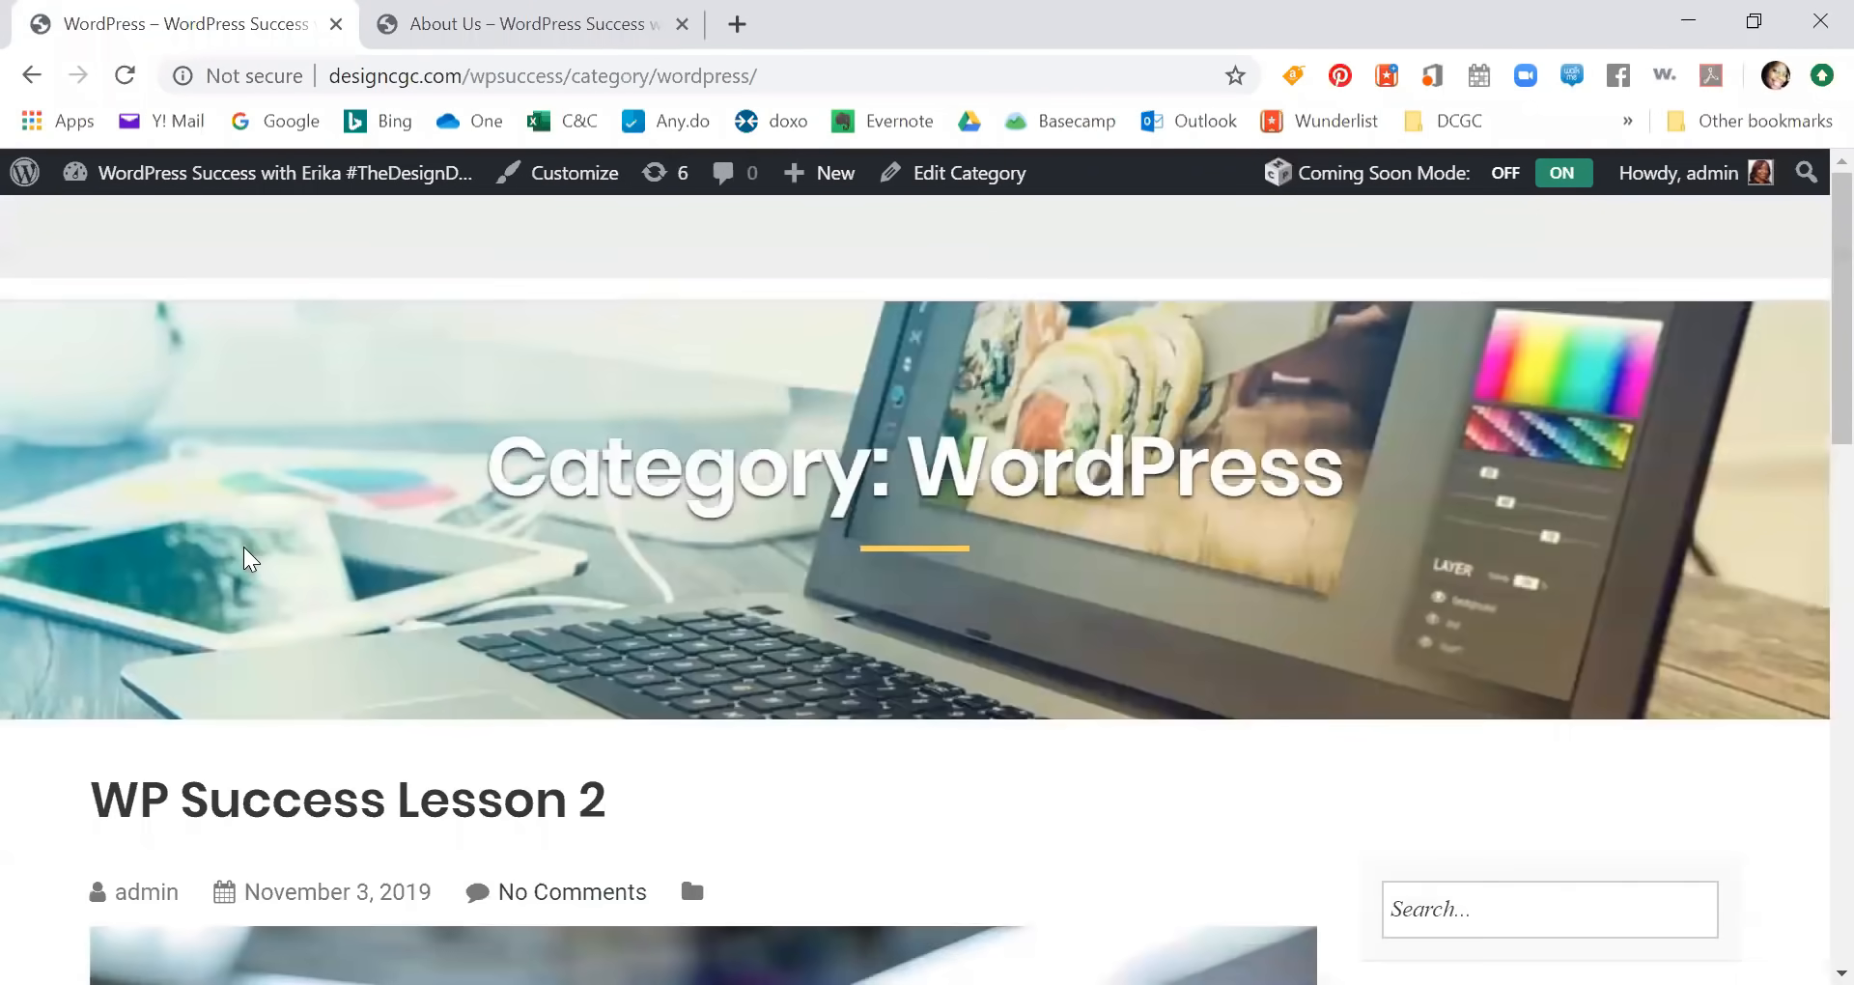
scroll(243, 546, "down", 1)
scroll(244, 546, "down", 8)
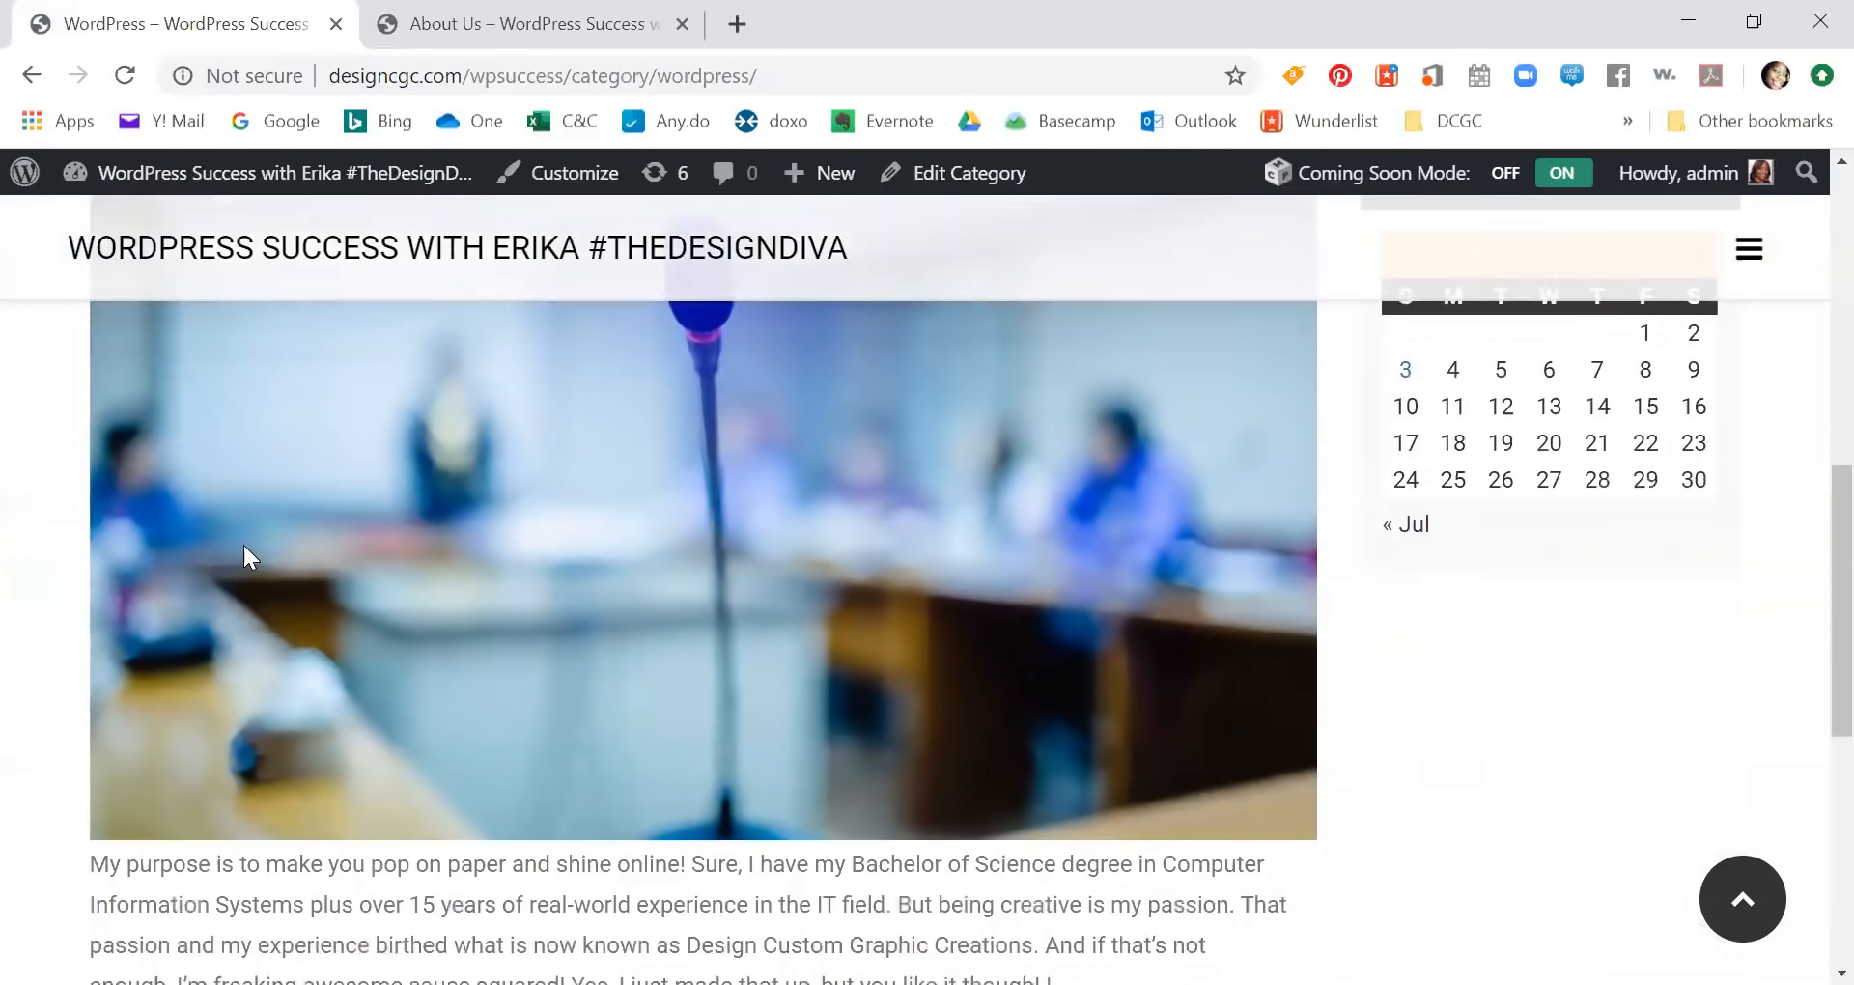
scroll(334, 686, "up", 4)
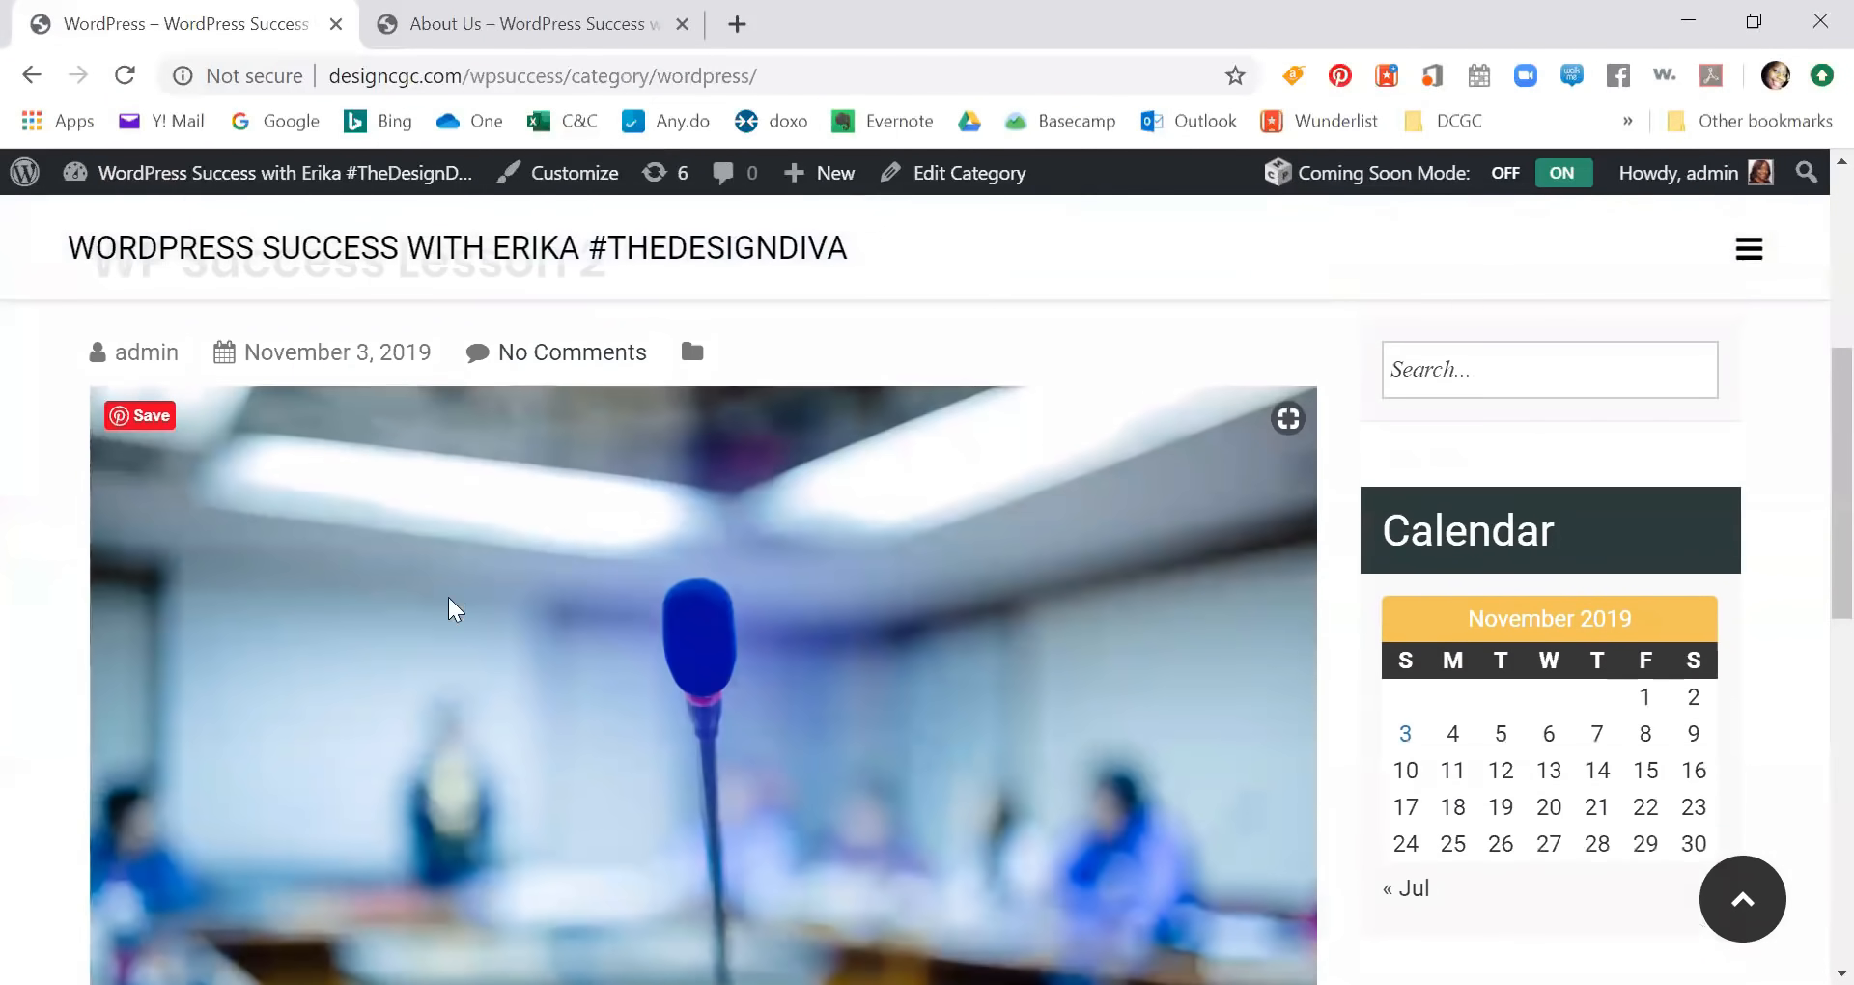
scroll(526, 546, "down", 3)
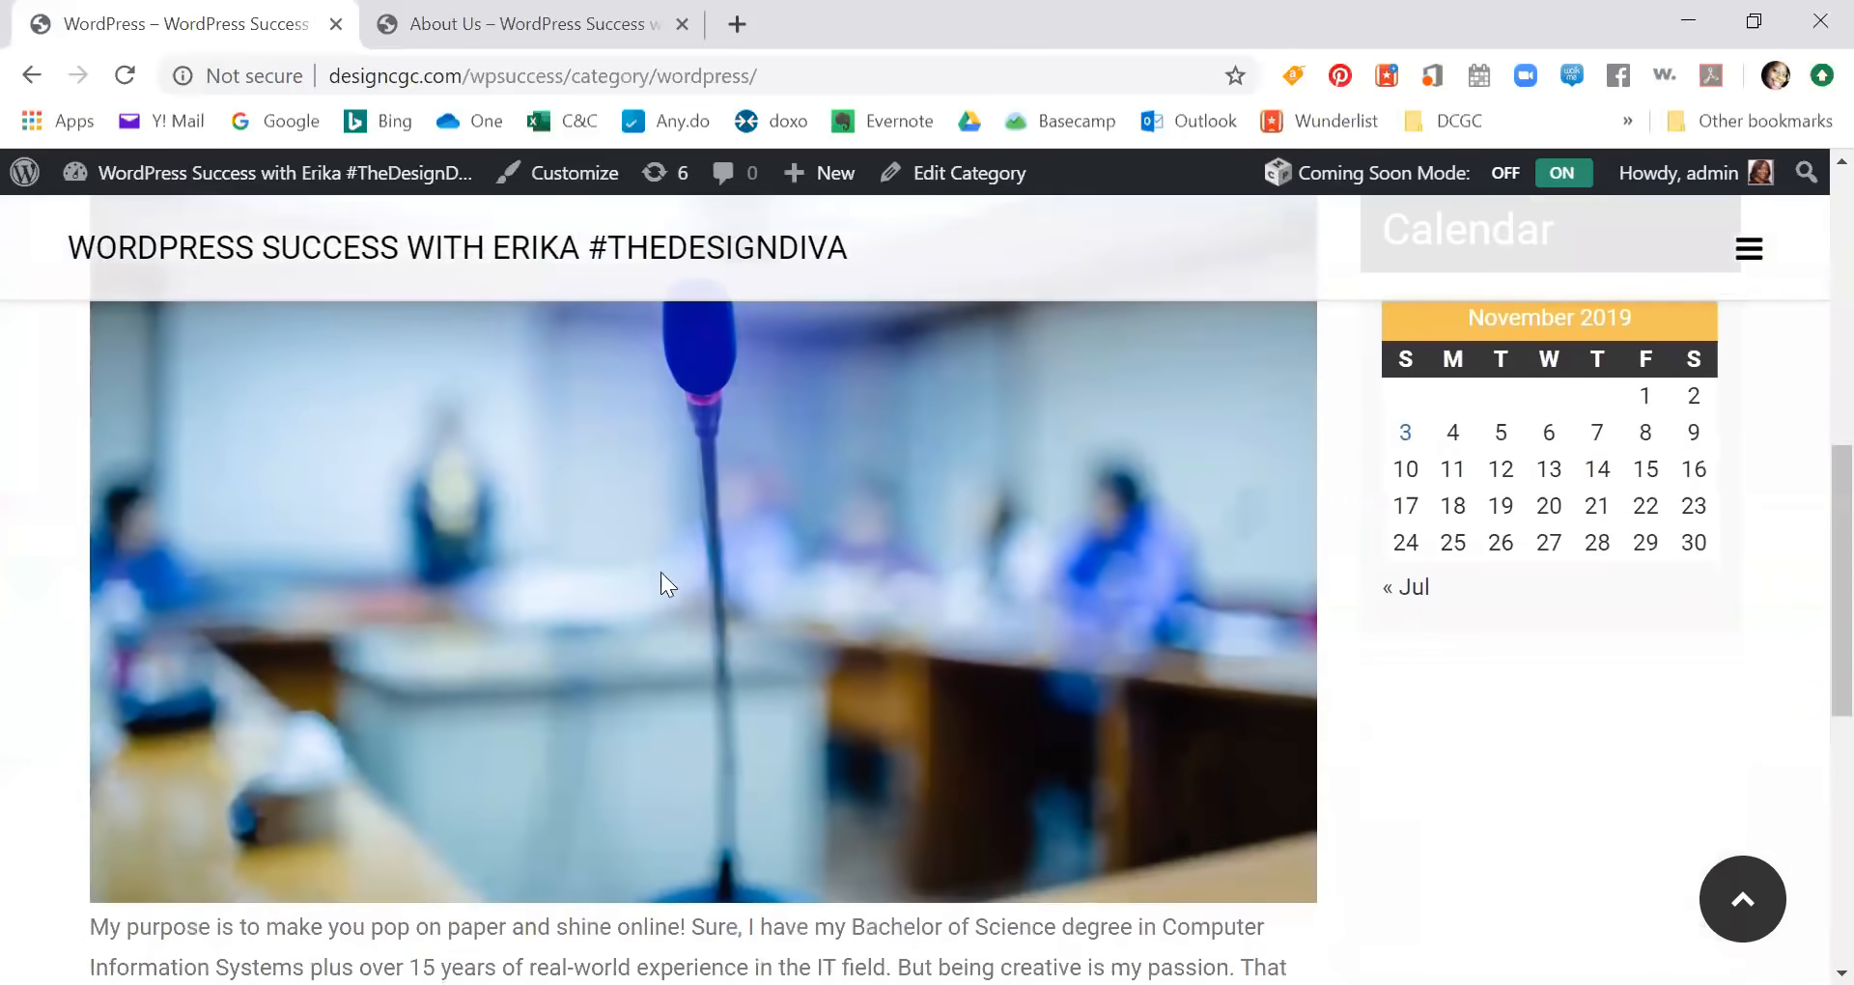
scroll(539, 618, "down", 3)
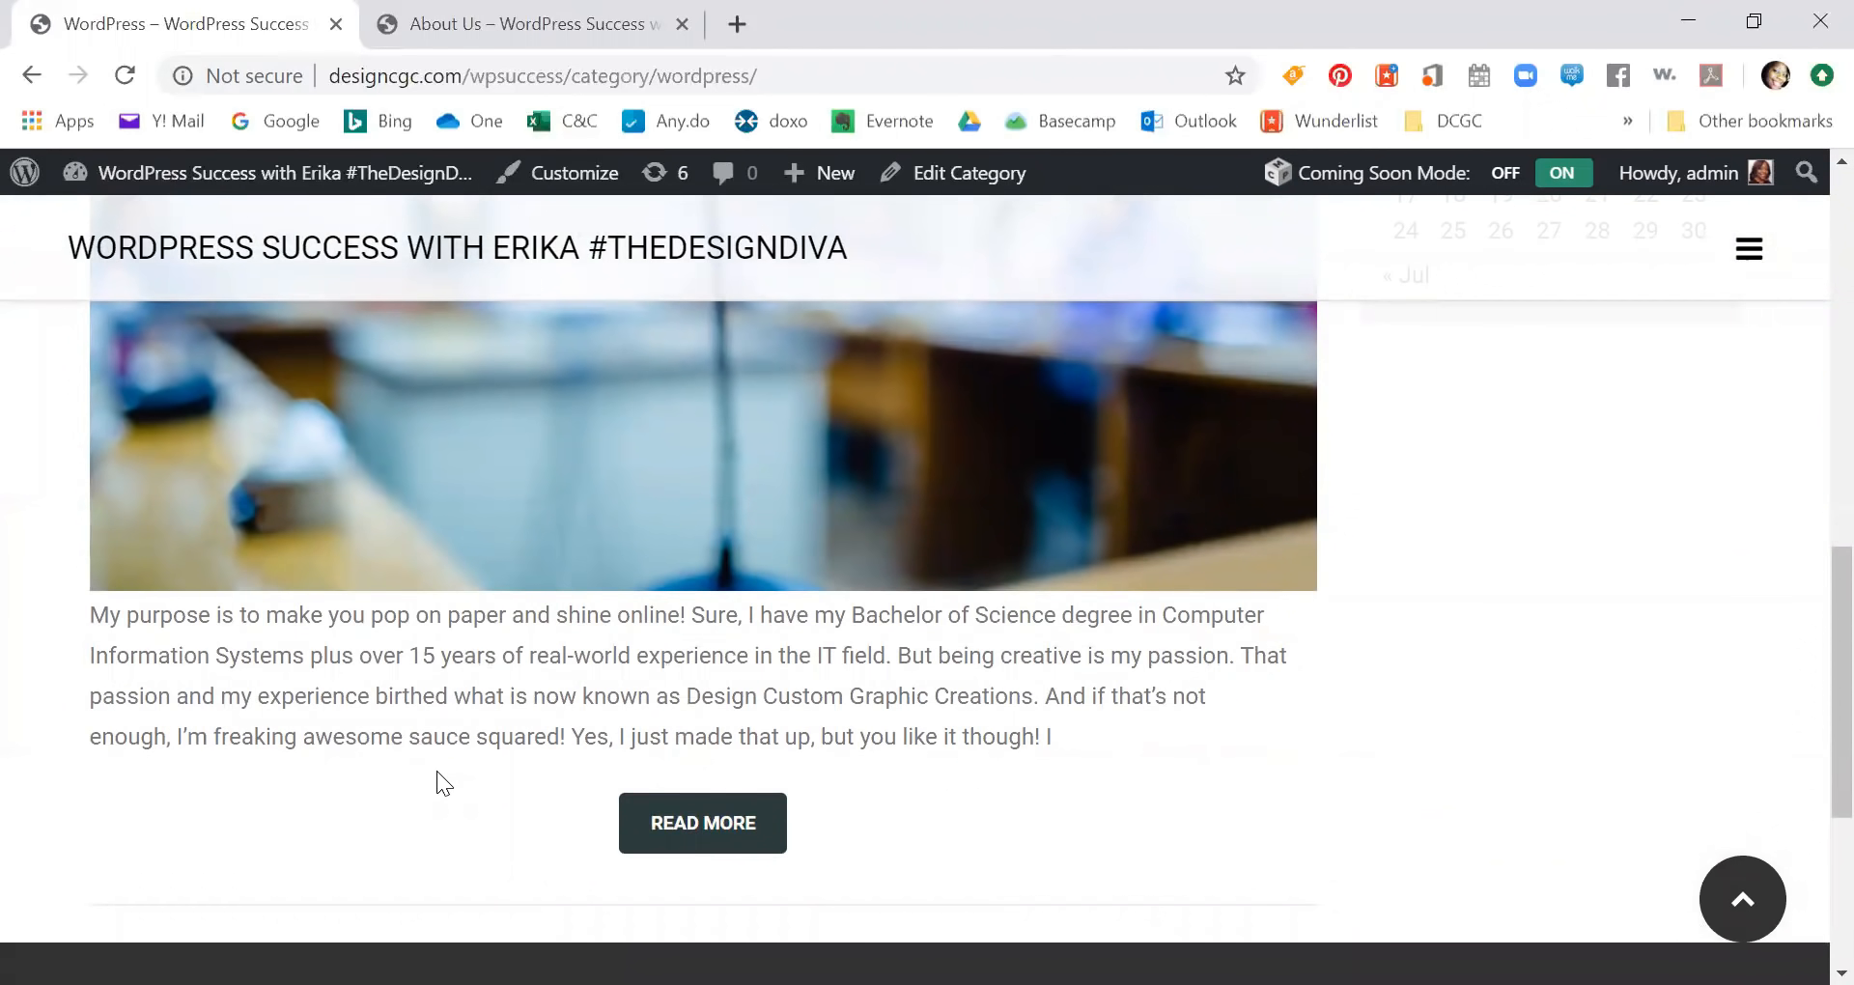
scroll(579, 753, "down", 1)
scroll(724, 731, "up", 7)
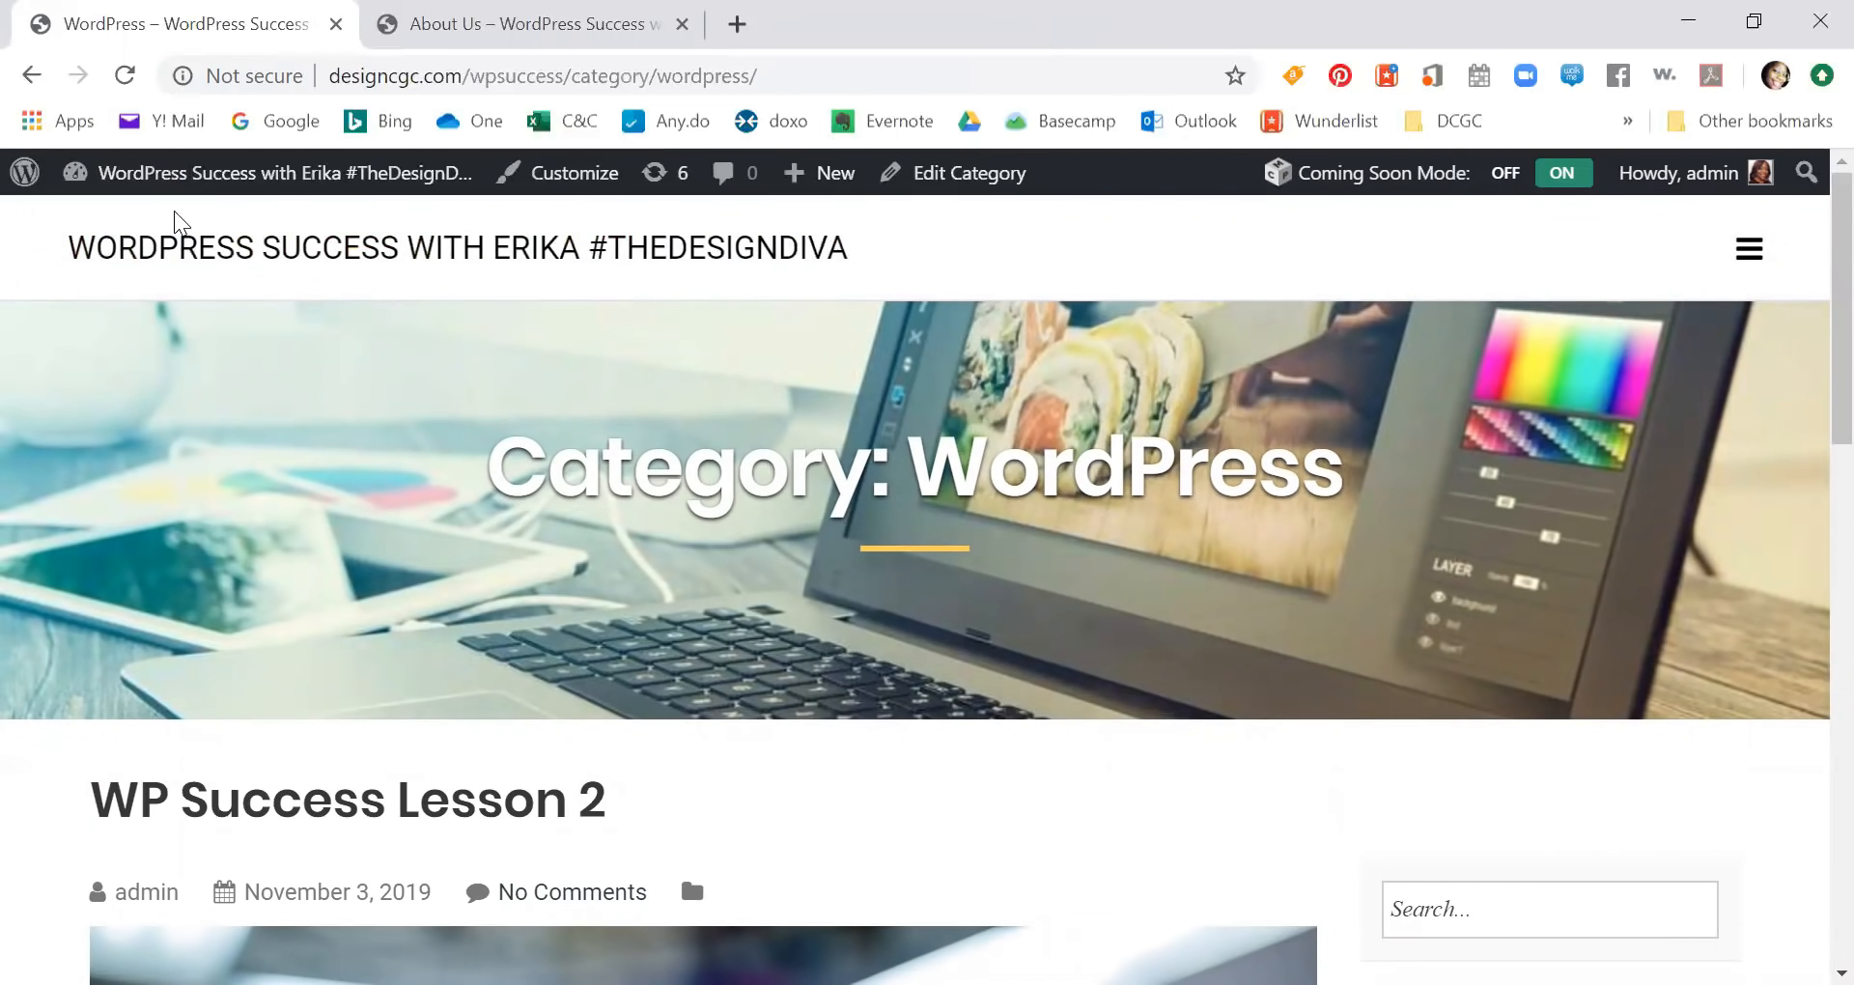
mouse_move(156, 186)
left_click(125, 224)
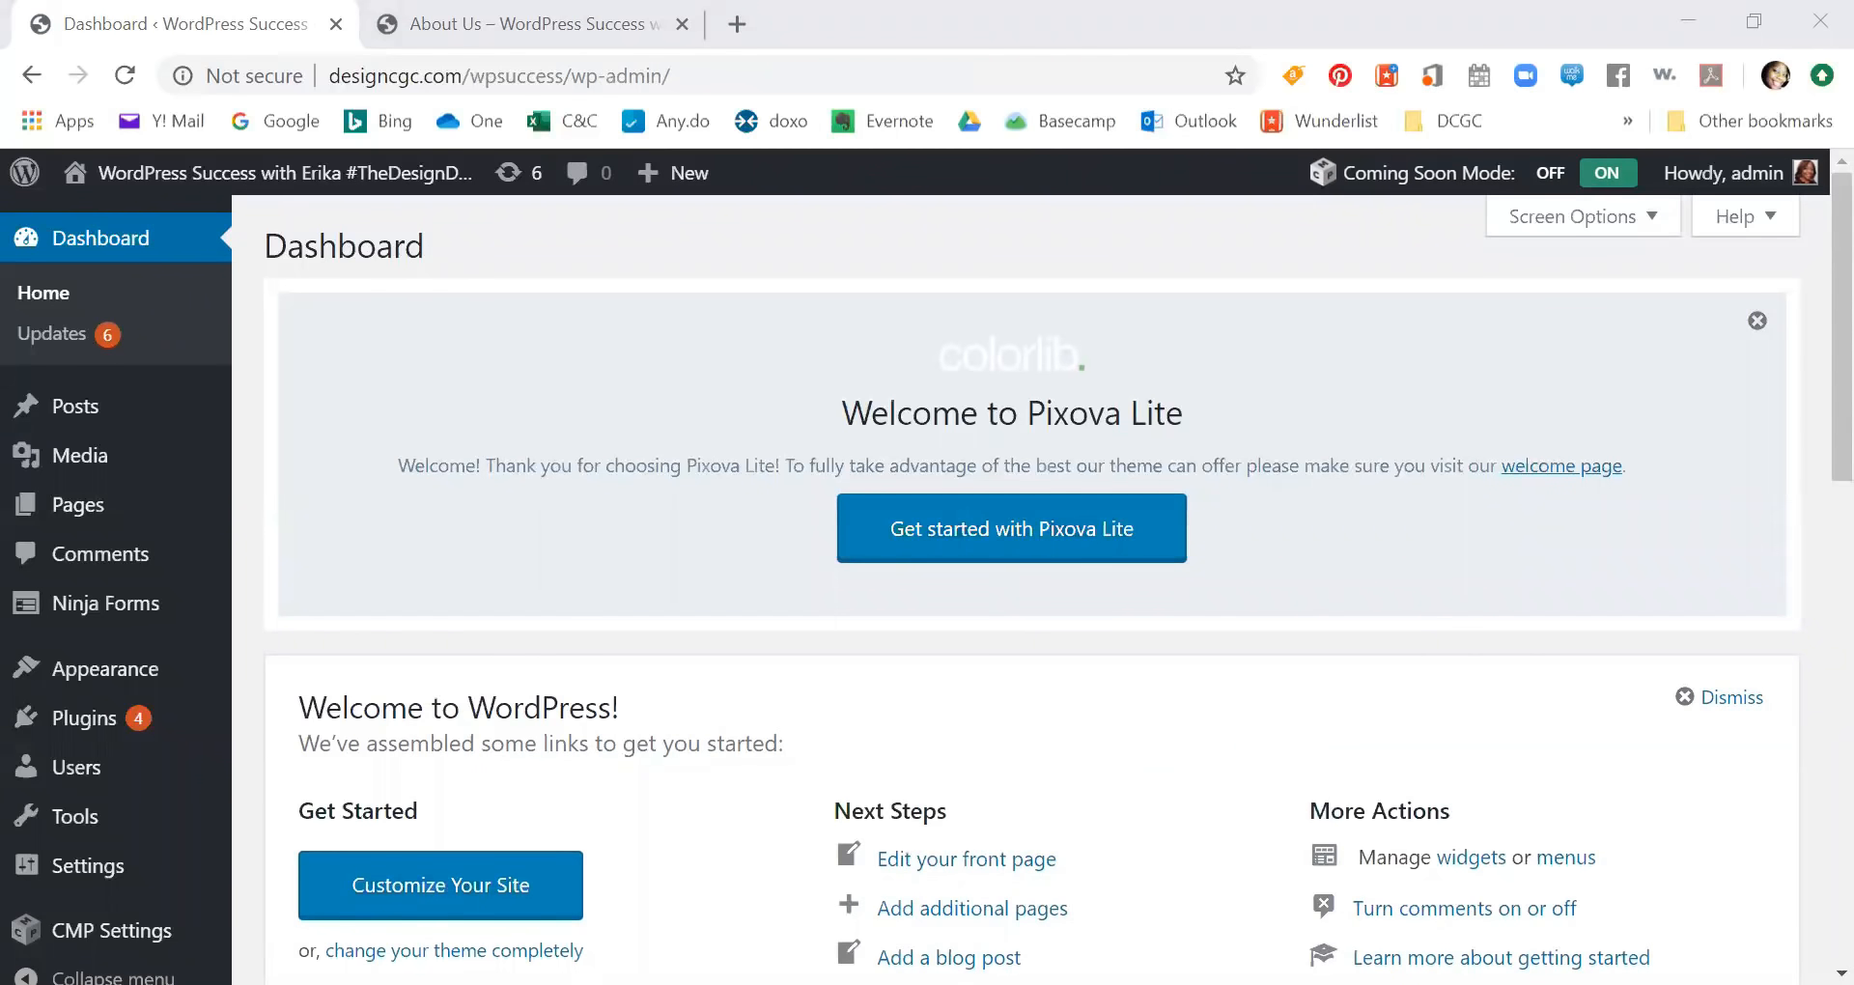
left_click(1361, 869)
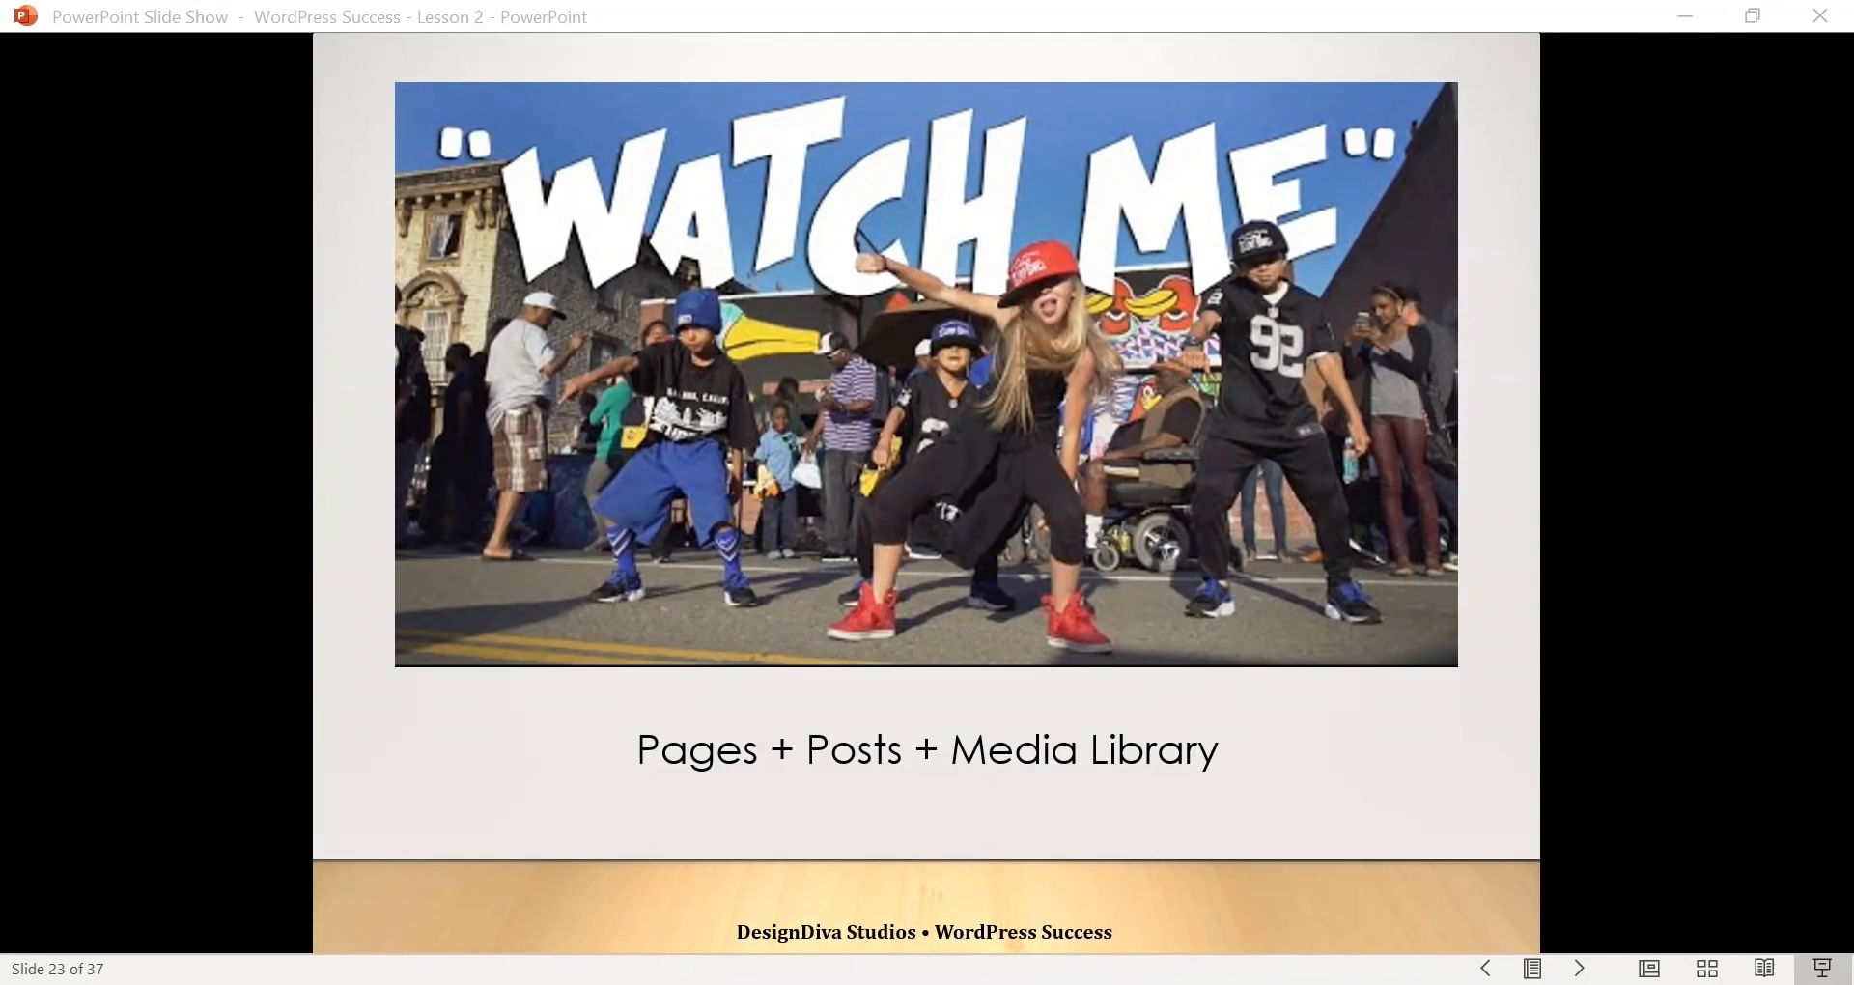
left_click(1714, 554)
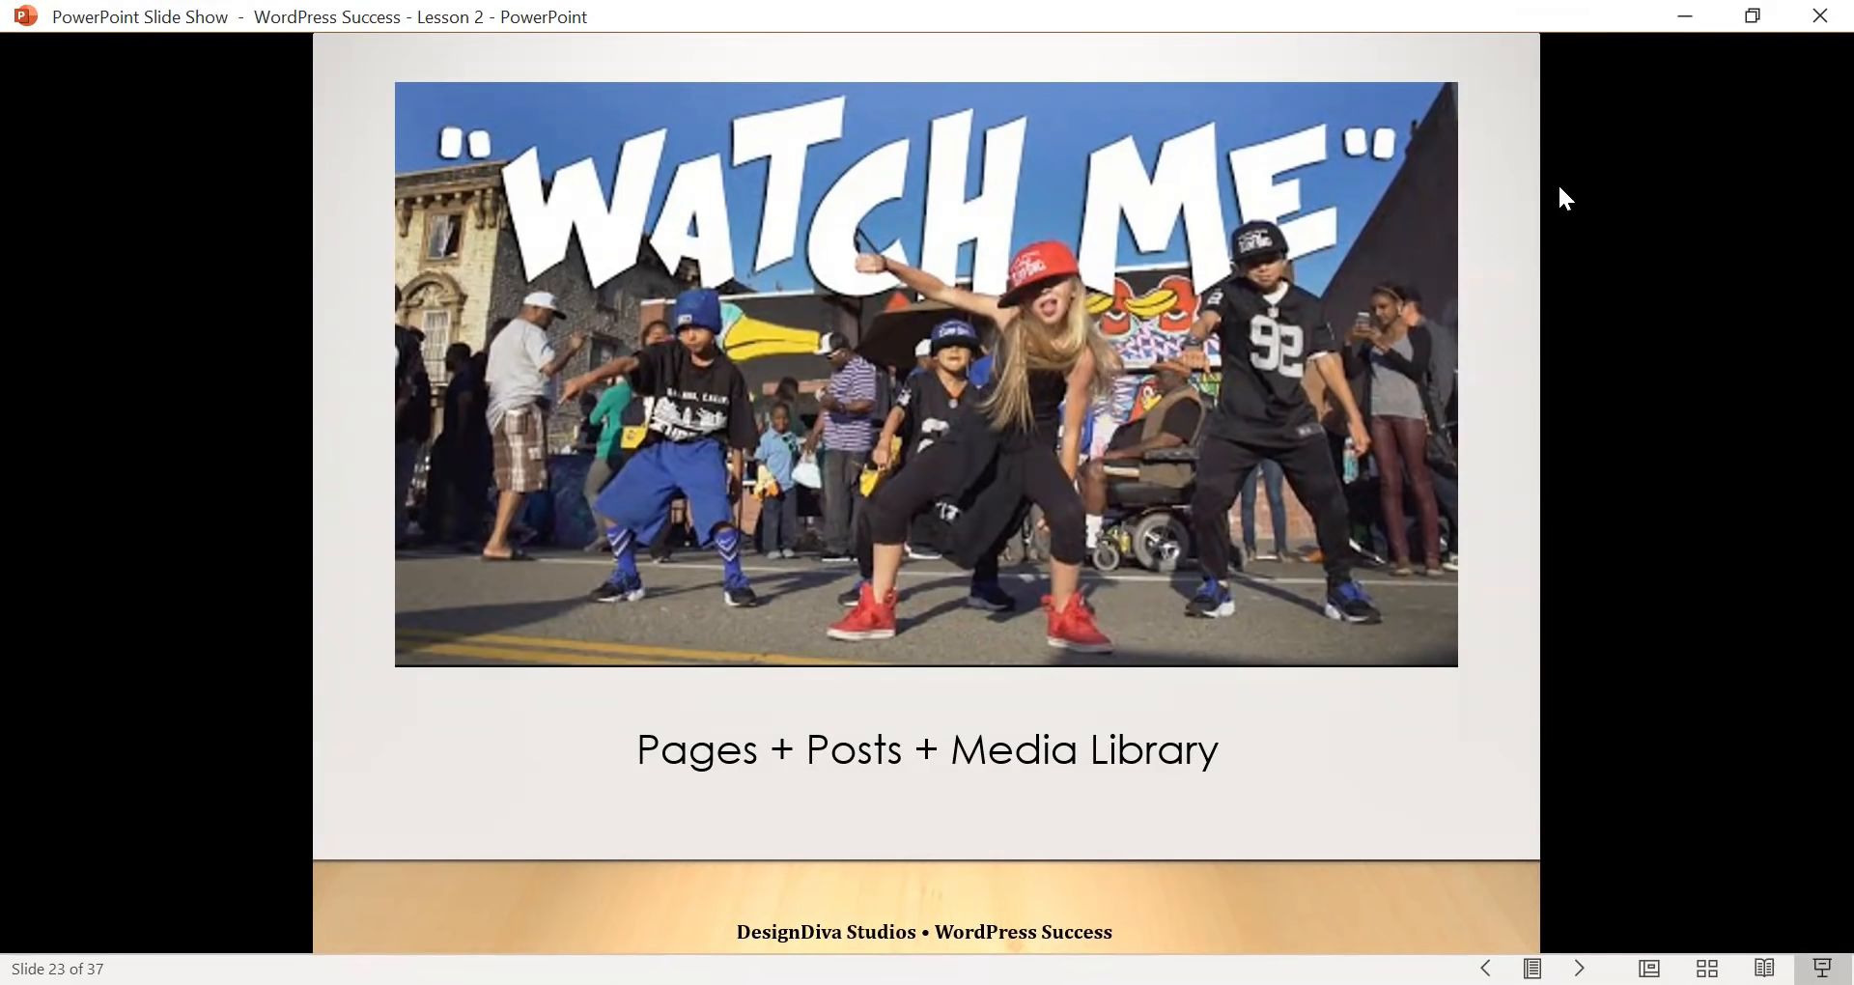
left_click(1482, 246)
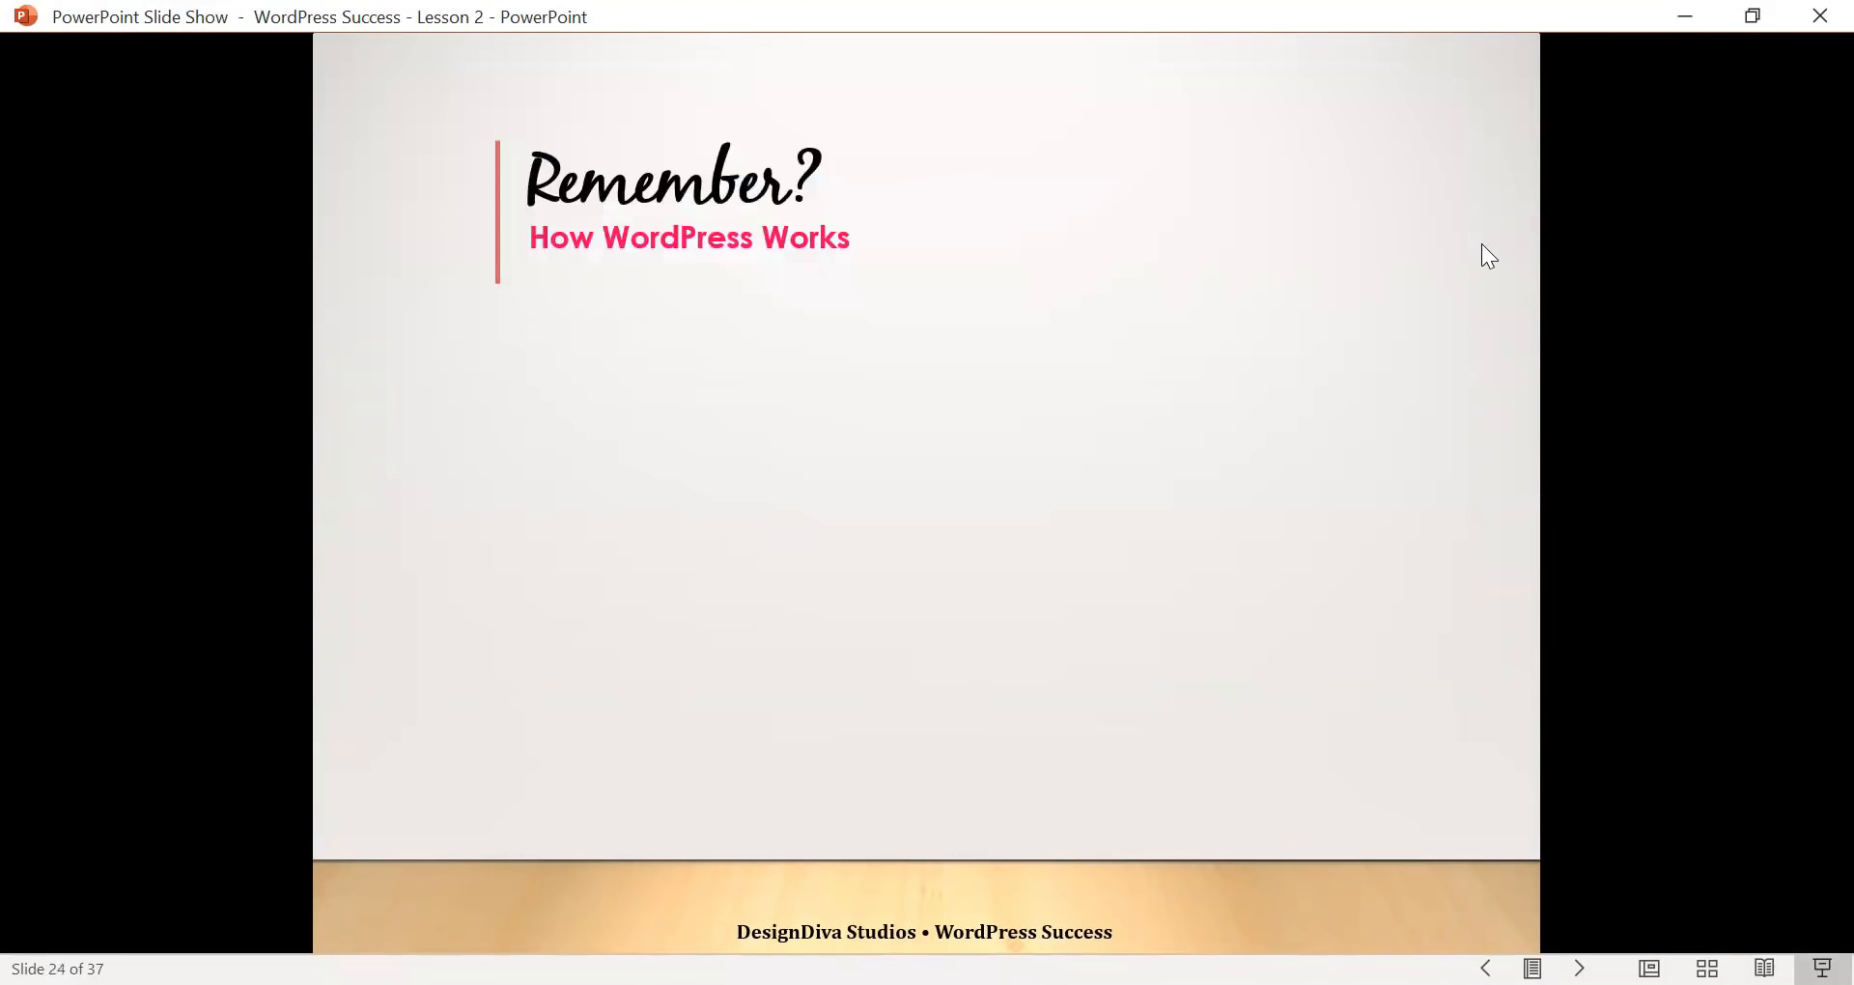
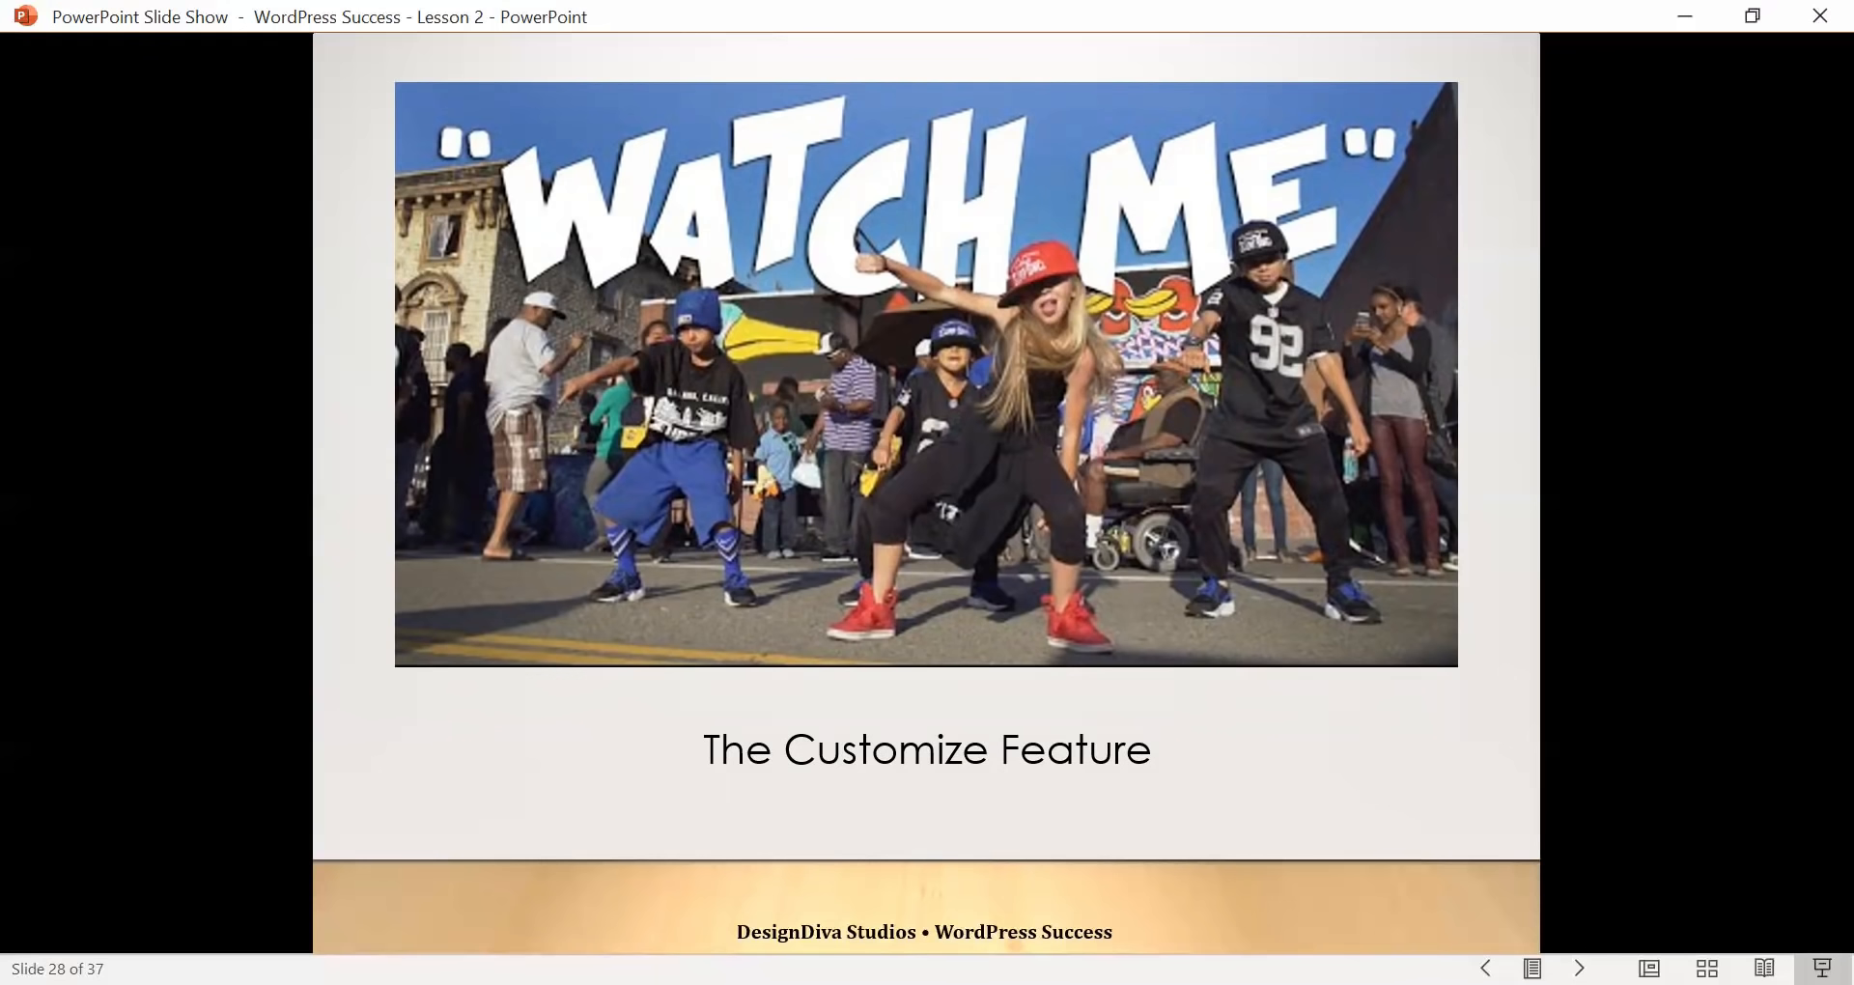
Step: Switch from the slide show to the WordPress dashboard in the browser and close the leftover About Us page
key("alt+Tab")
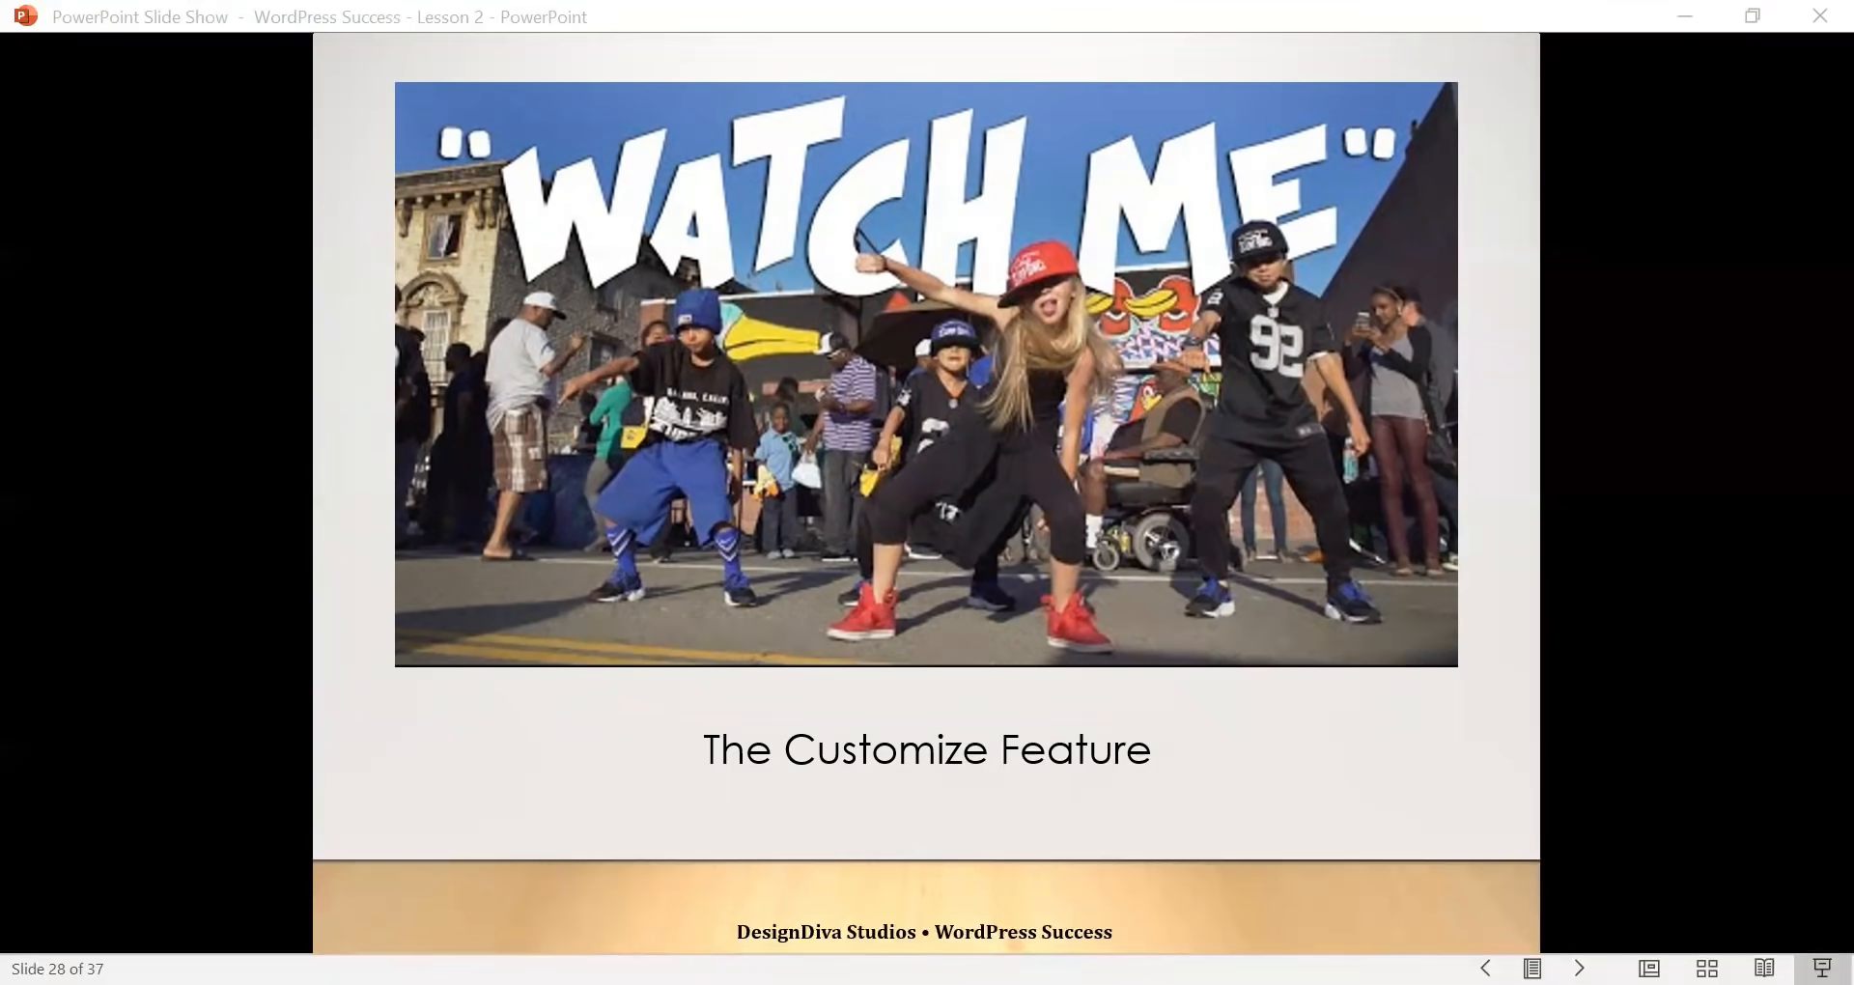
key("alt+Tab")
mouse_move(229, 176)
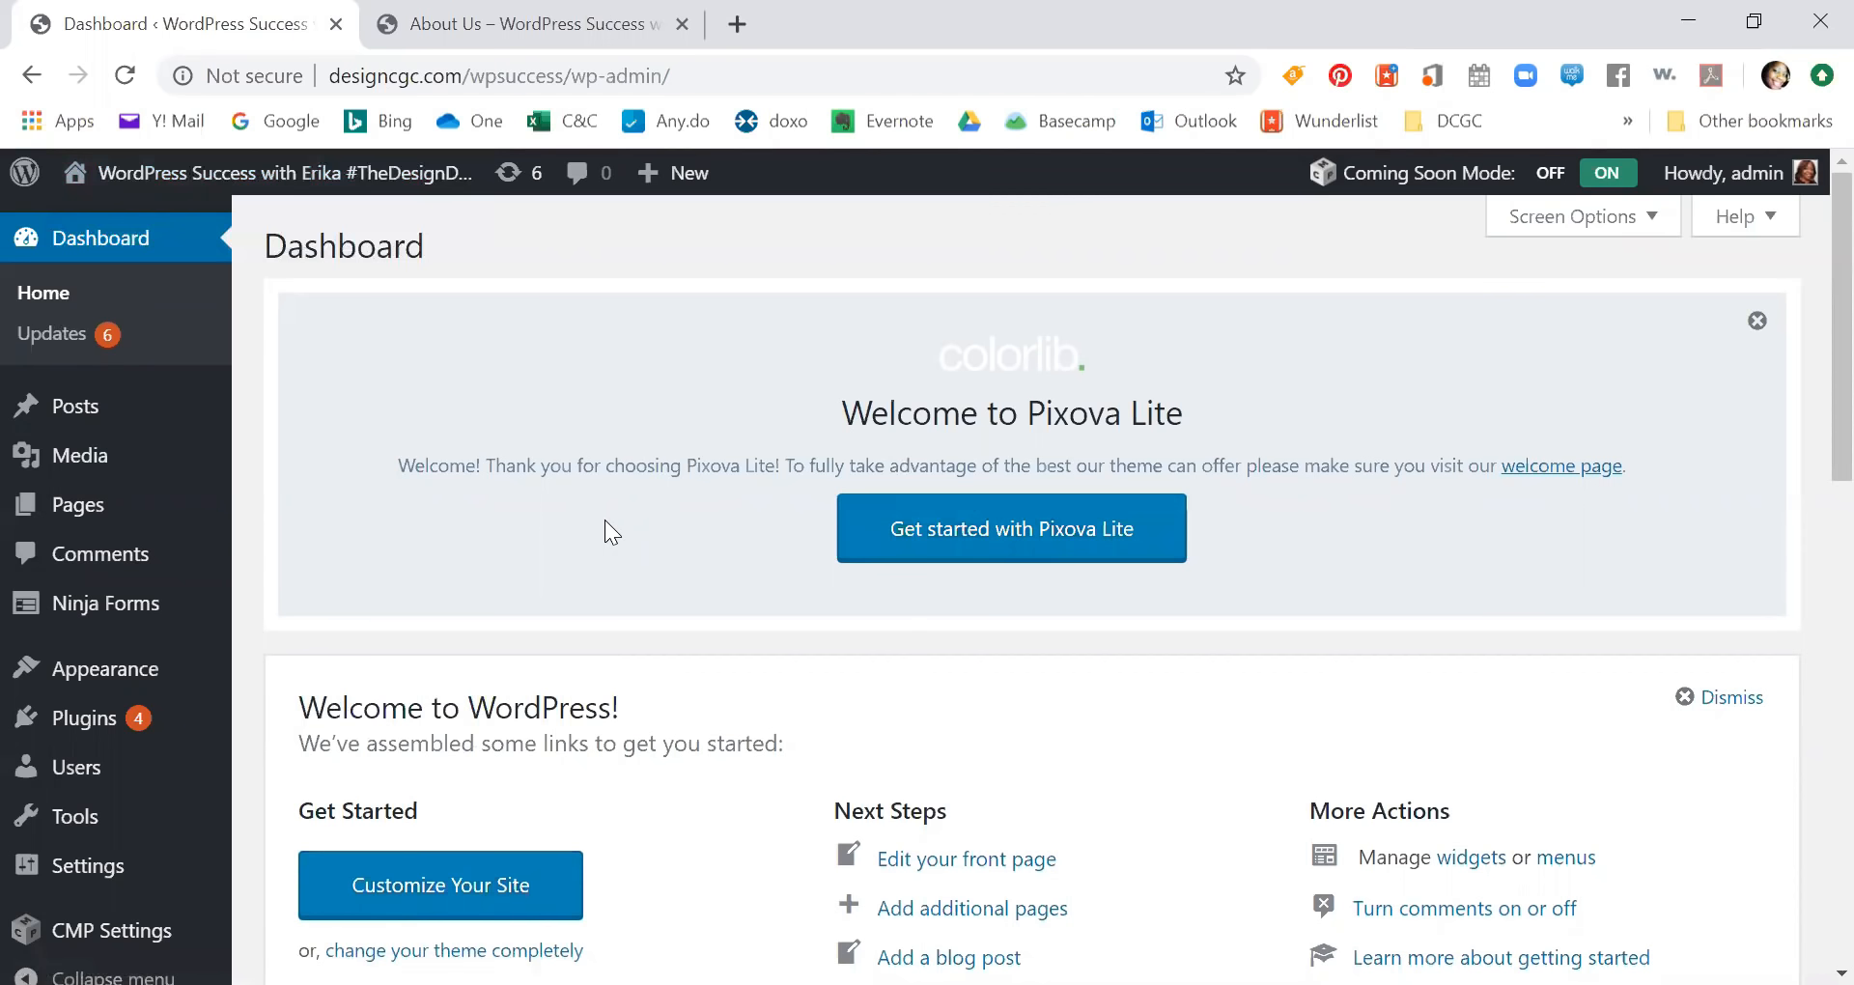
left_click(682, 24)
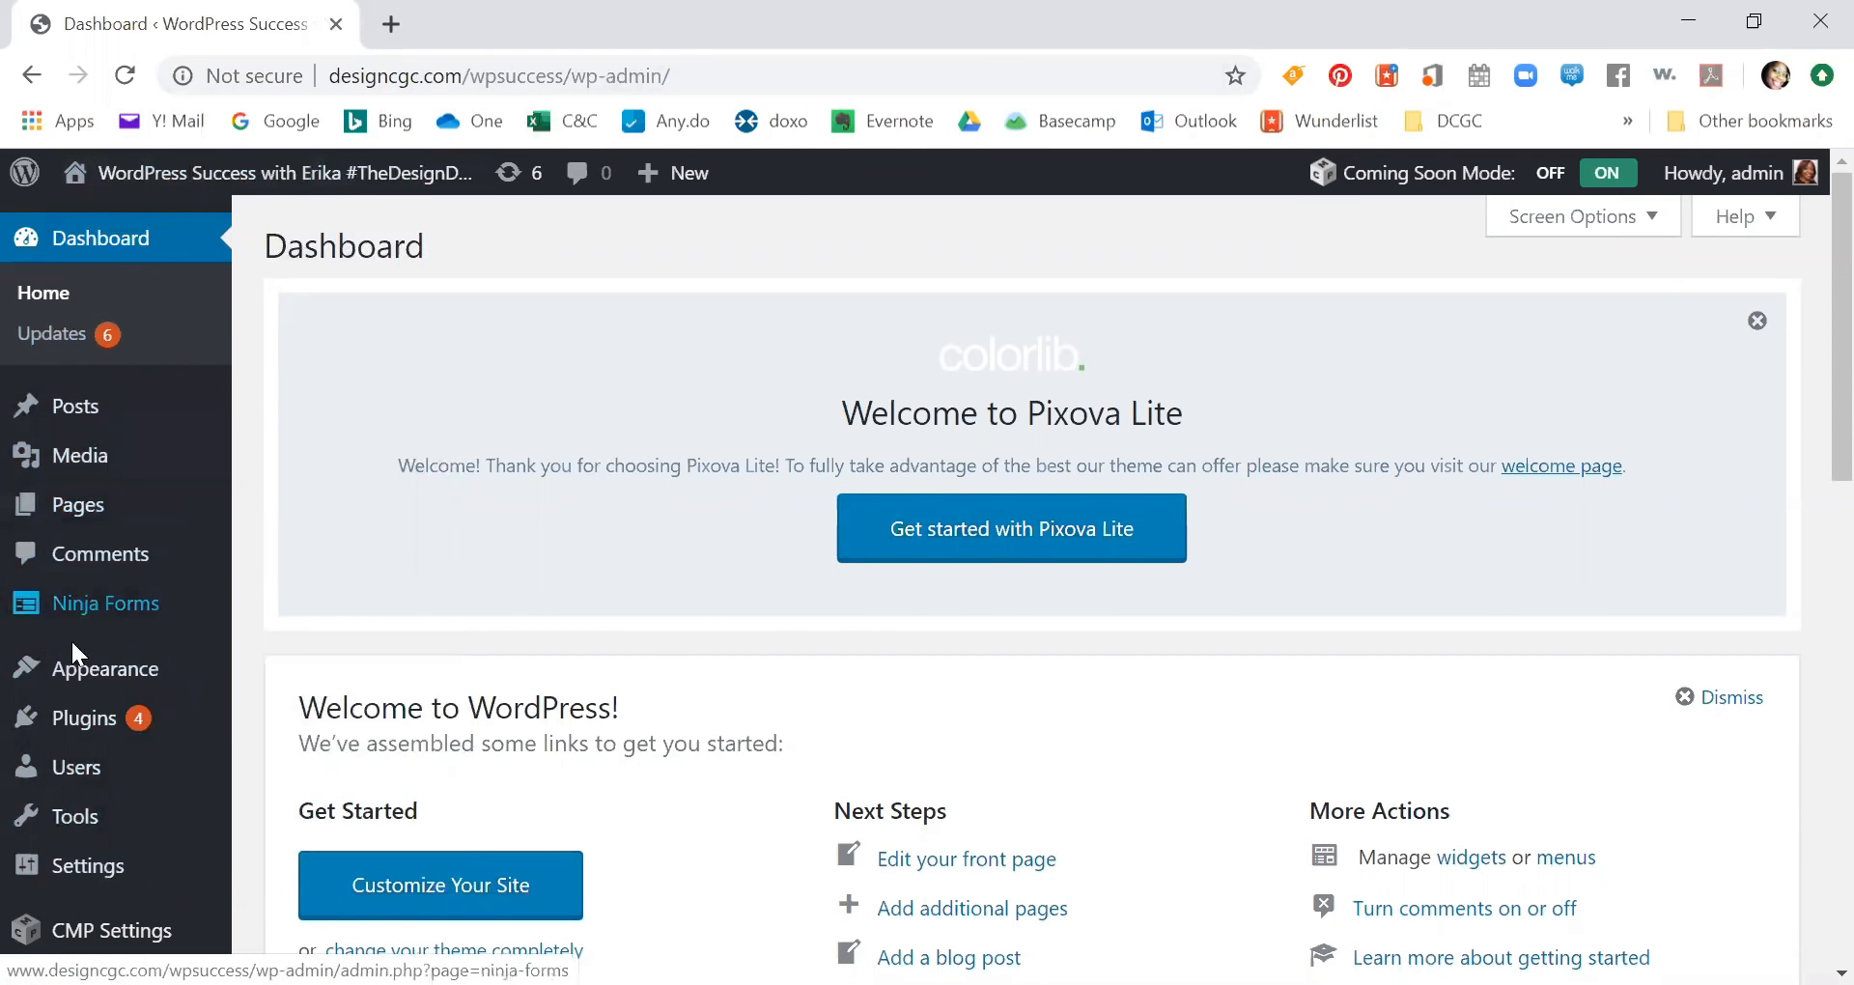
Step: Visit the site's front page from the dashboard and open it in the Customizer
mouse_move(29, 691)
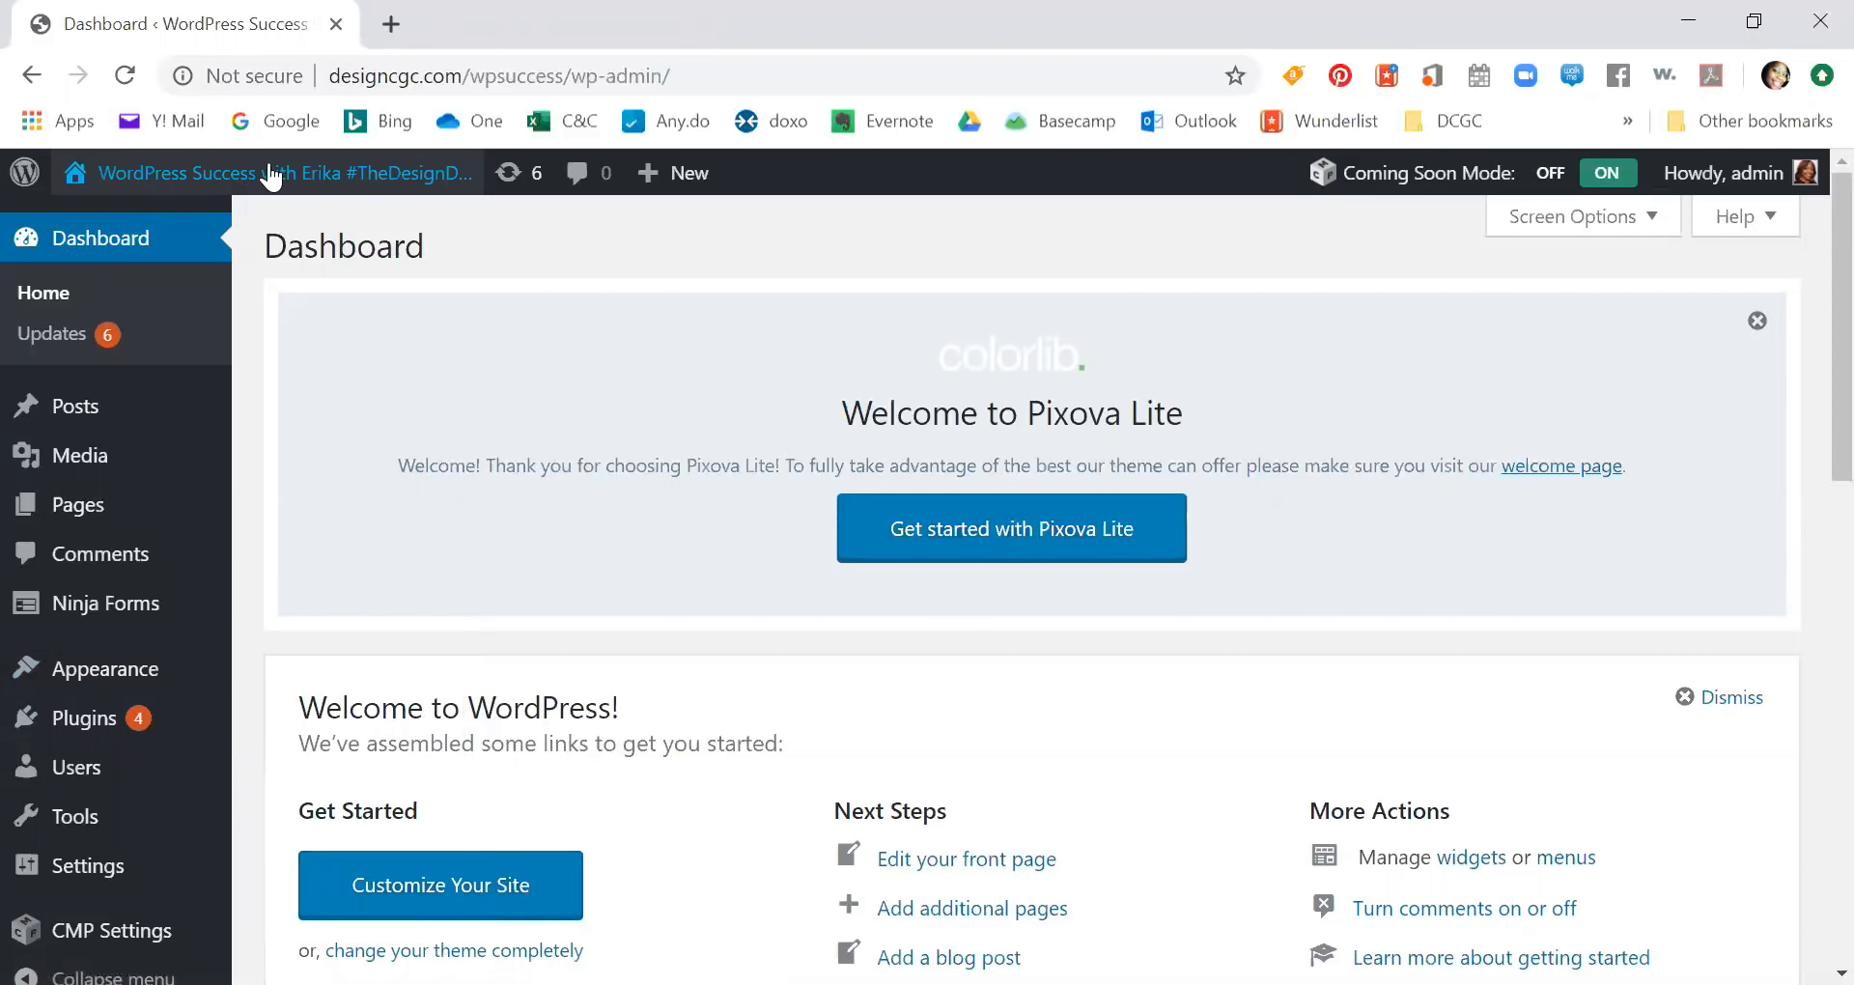
left_click(301, 174)
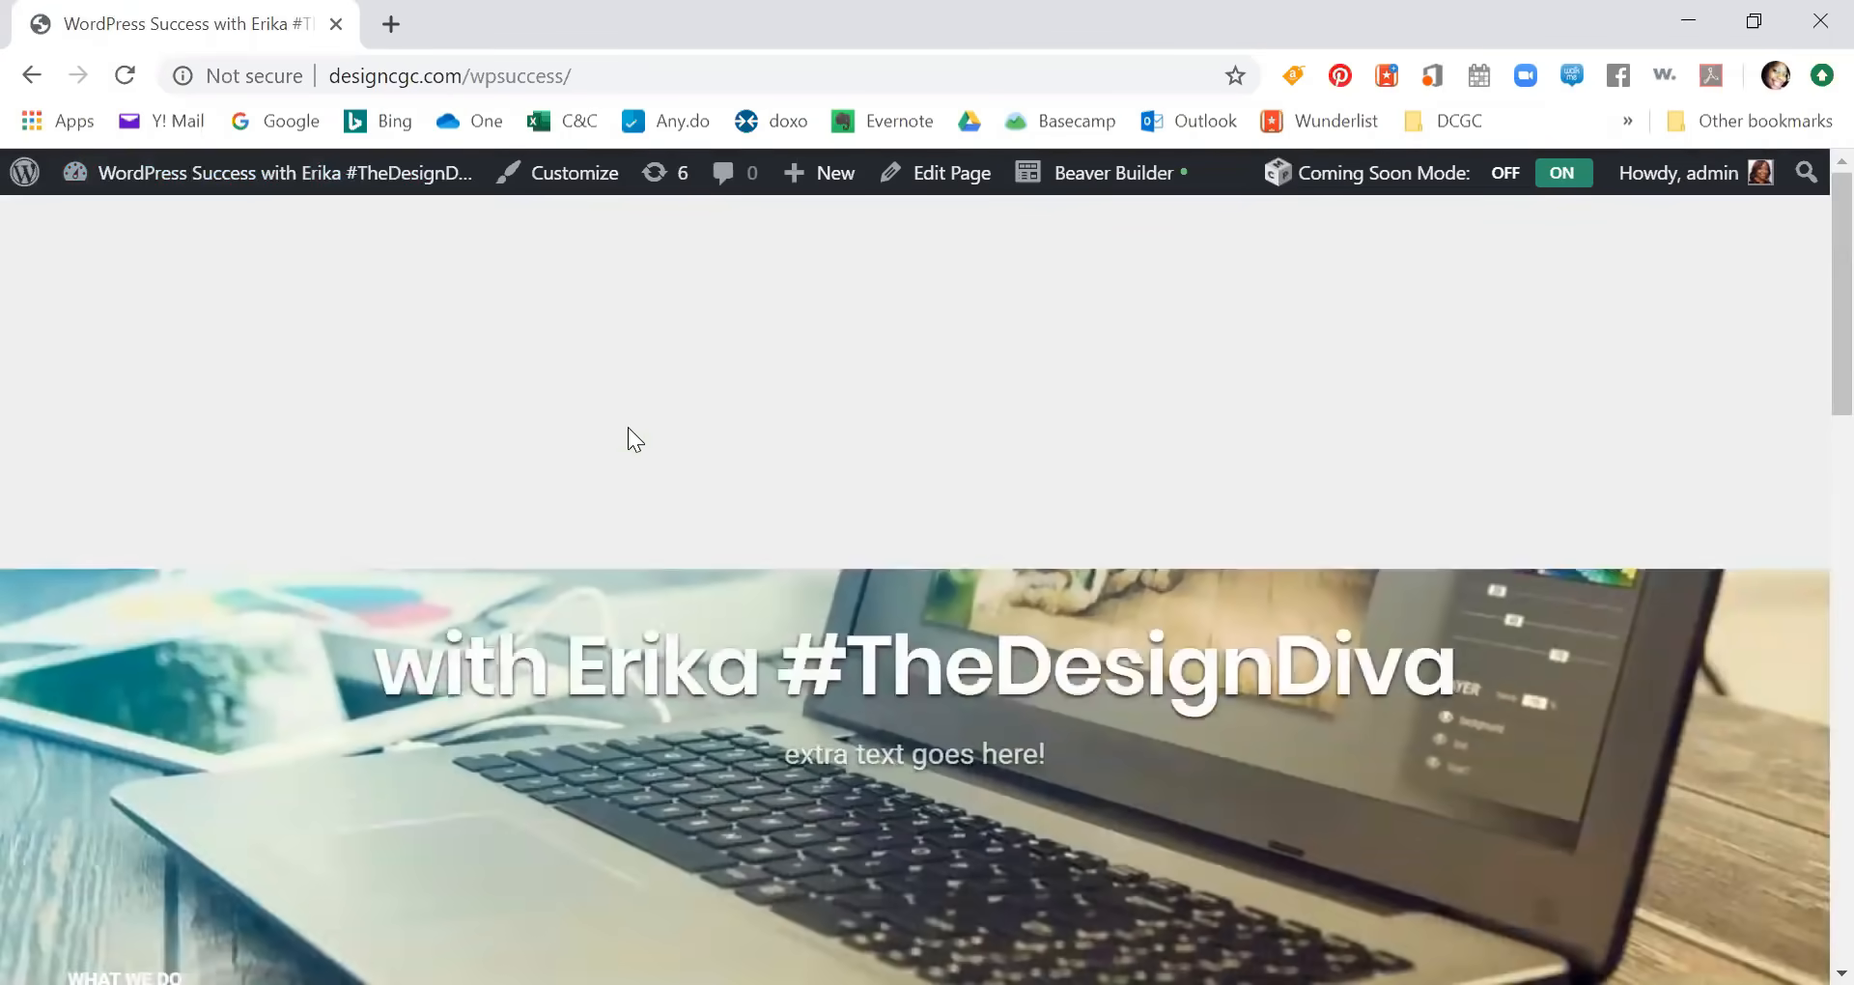
scroll(628, 427, "down", 10)
scroll(637, 439, "up", 10)
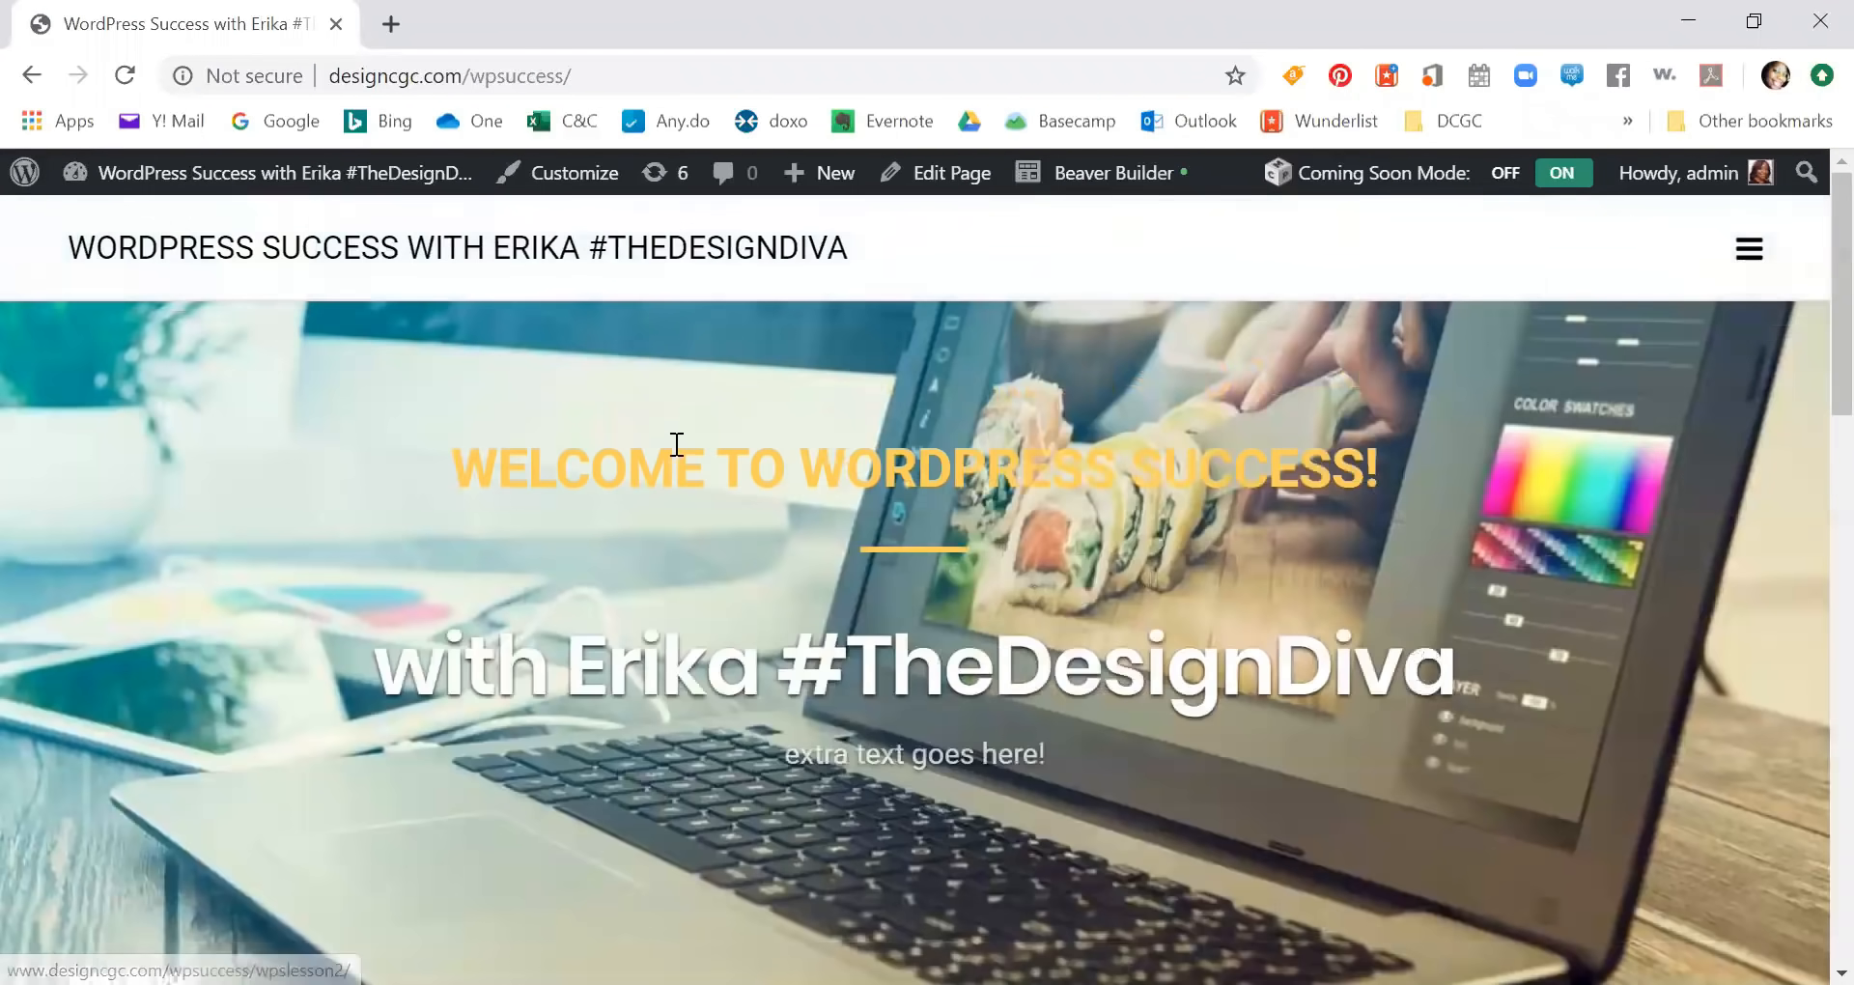
left_click(557, 178)
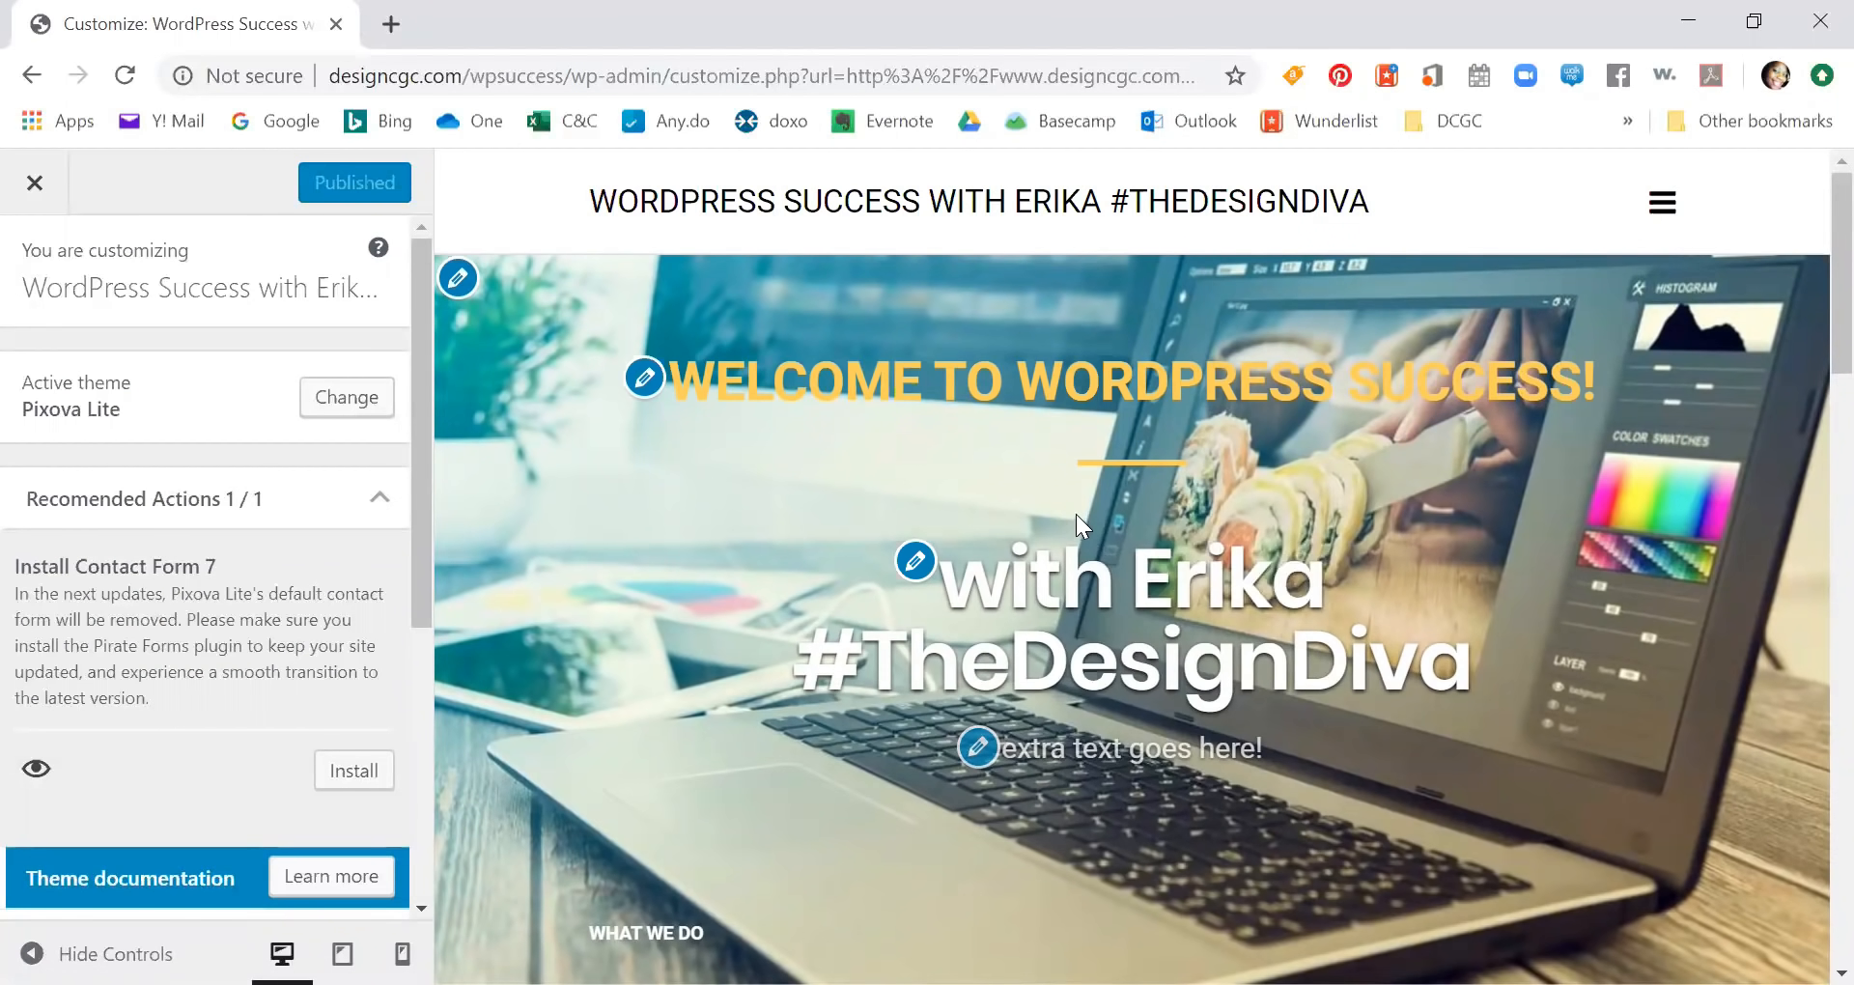
Step: Look over the front page's live preview, from the header image to the blog post columns, and open the Theme options
scroll(1068, 502, "down", 6)
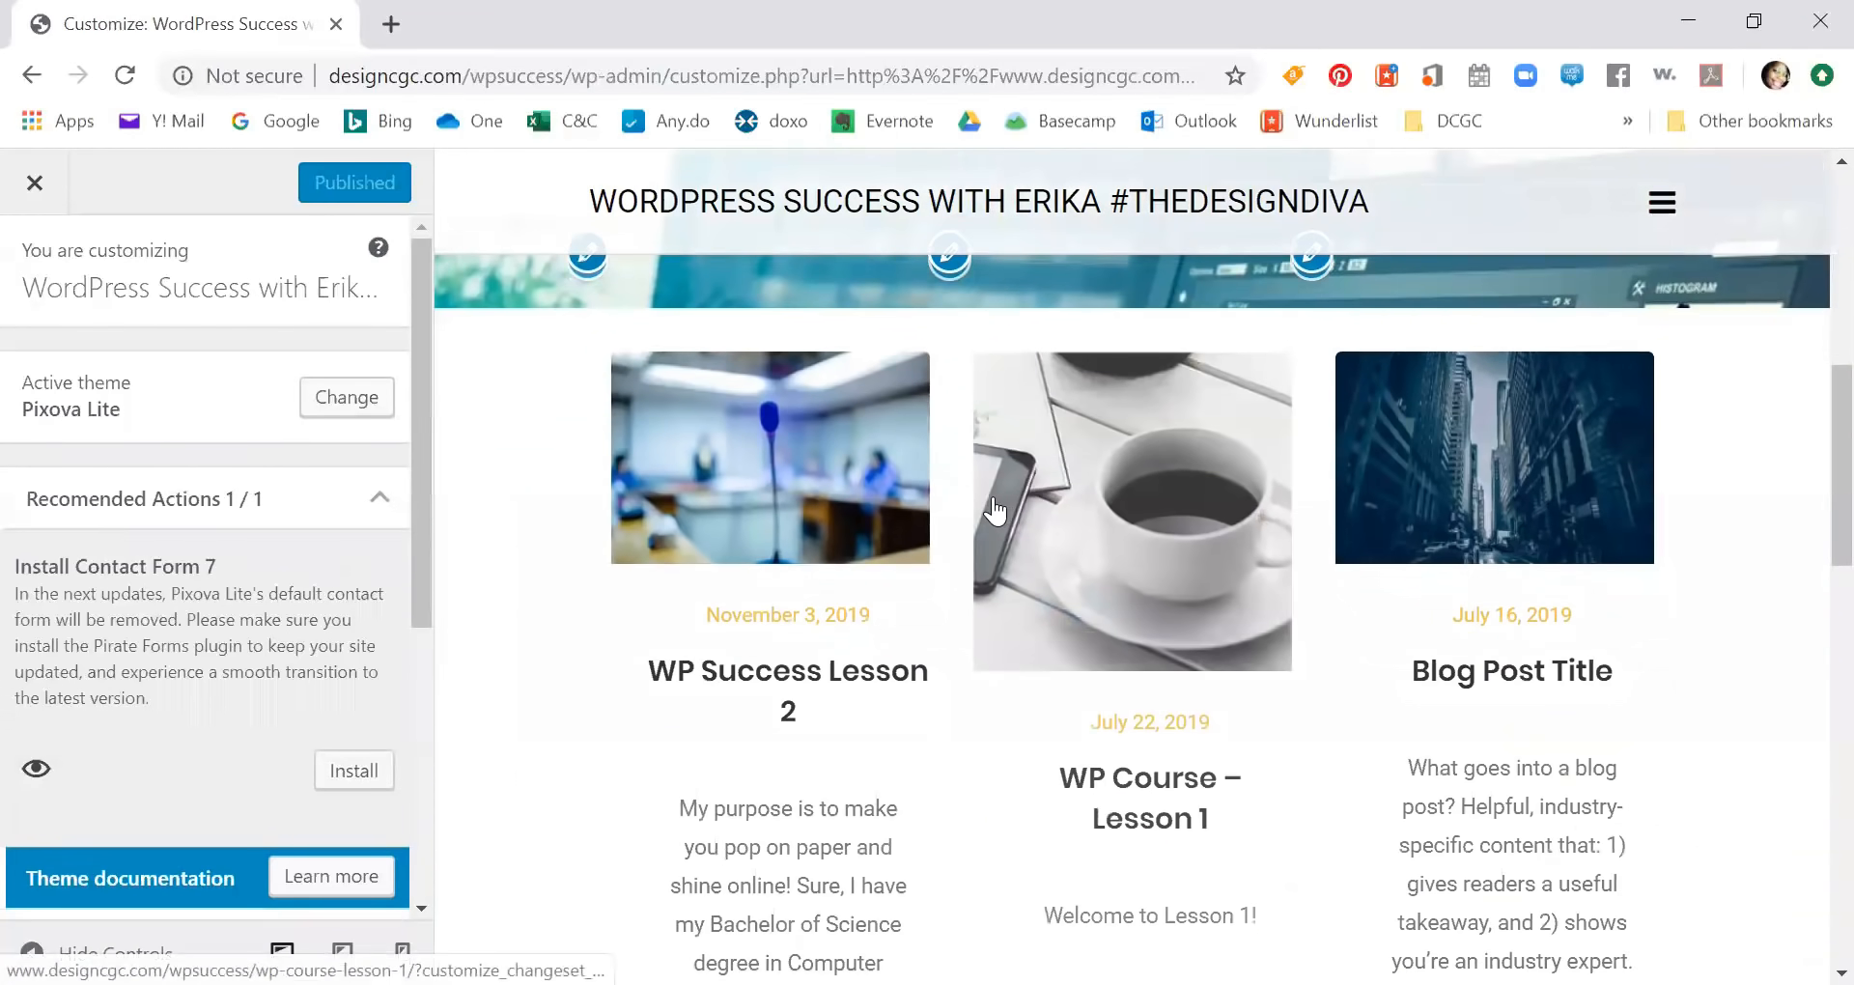
scroll(979, 494, "up", 7)
scroll(979, 494, "down", 6)
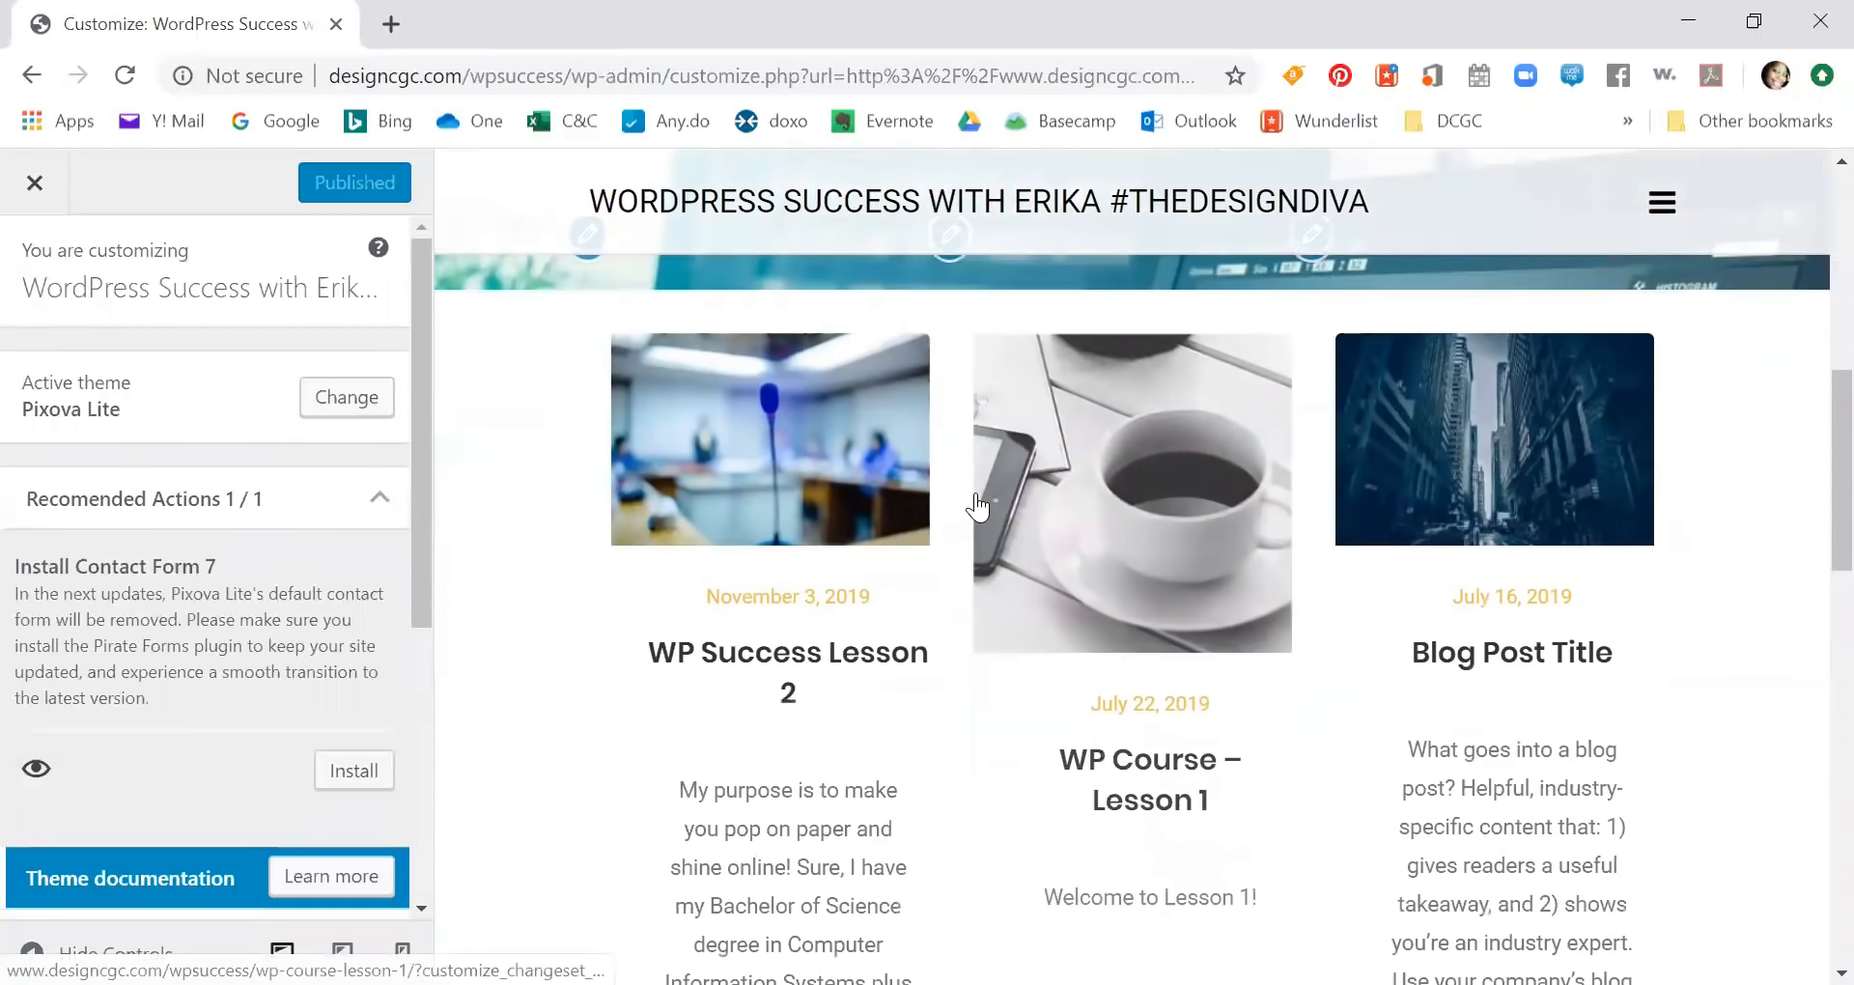
scroll(1089, 570, "down", 7)
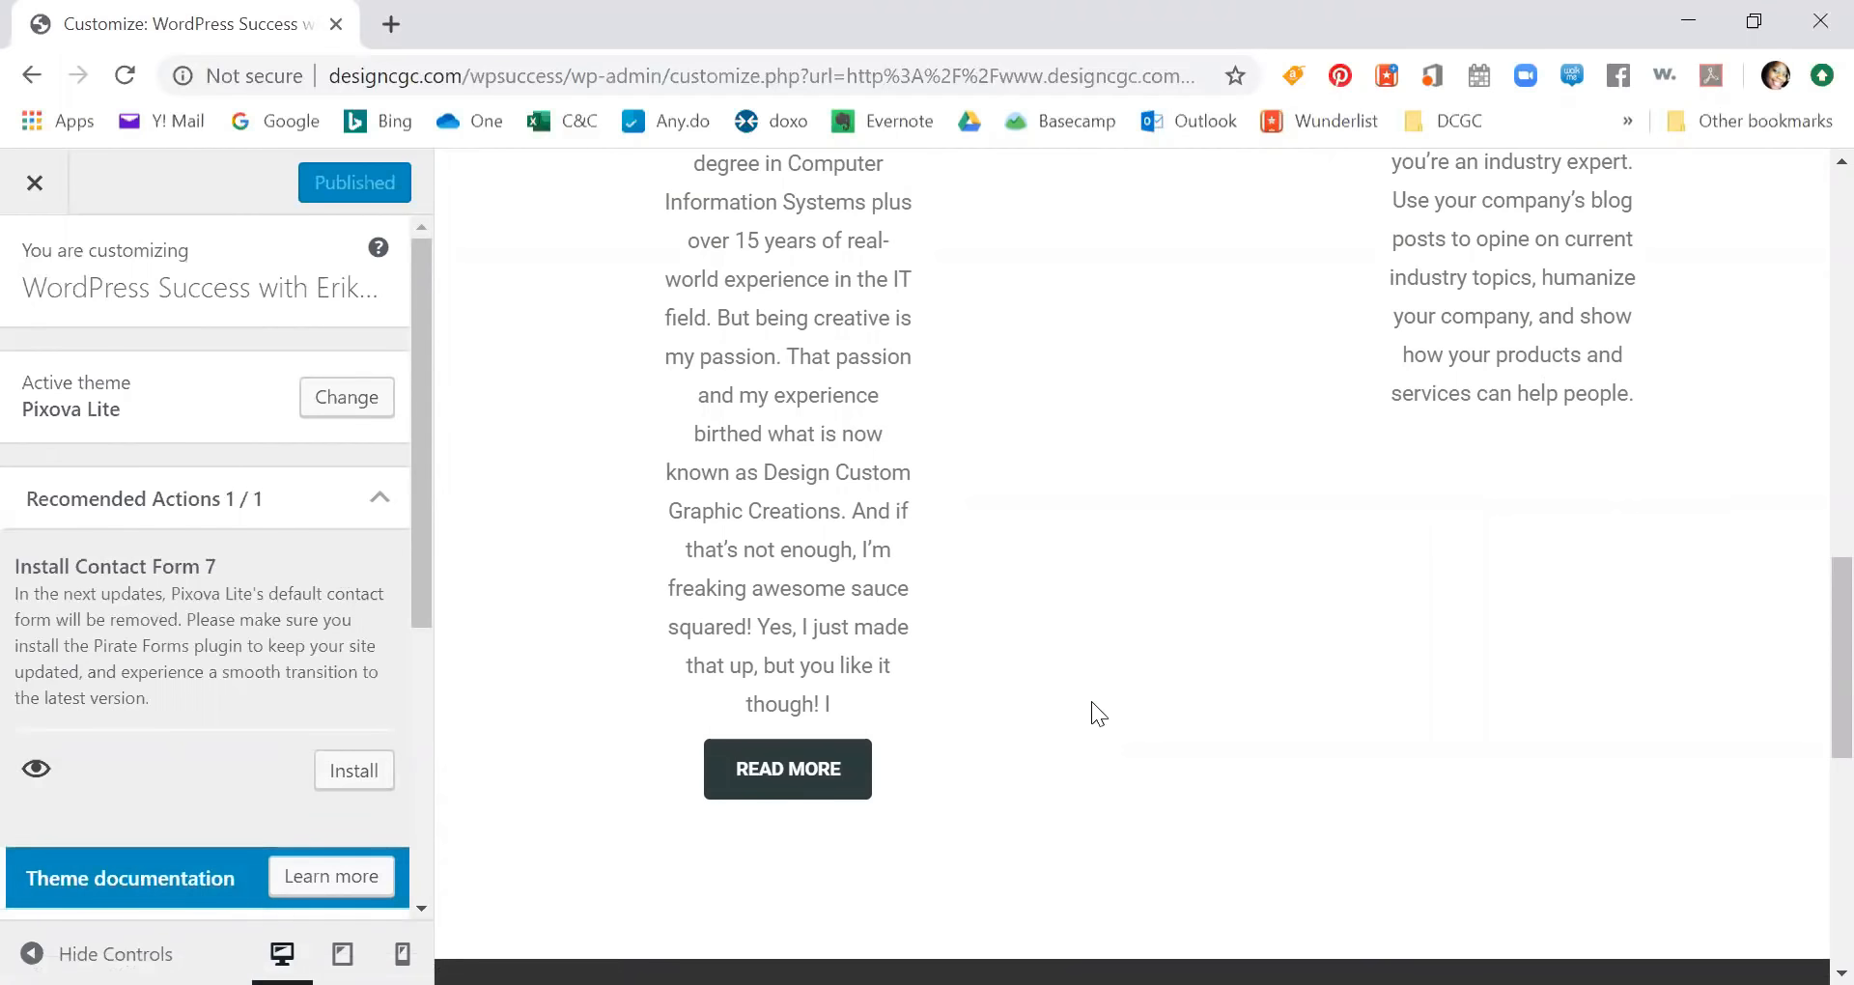
scroll(1091, 701, "up", 15)
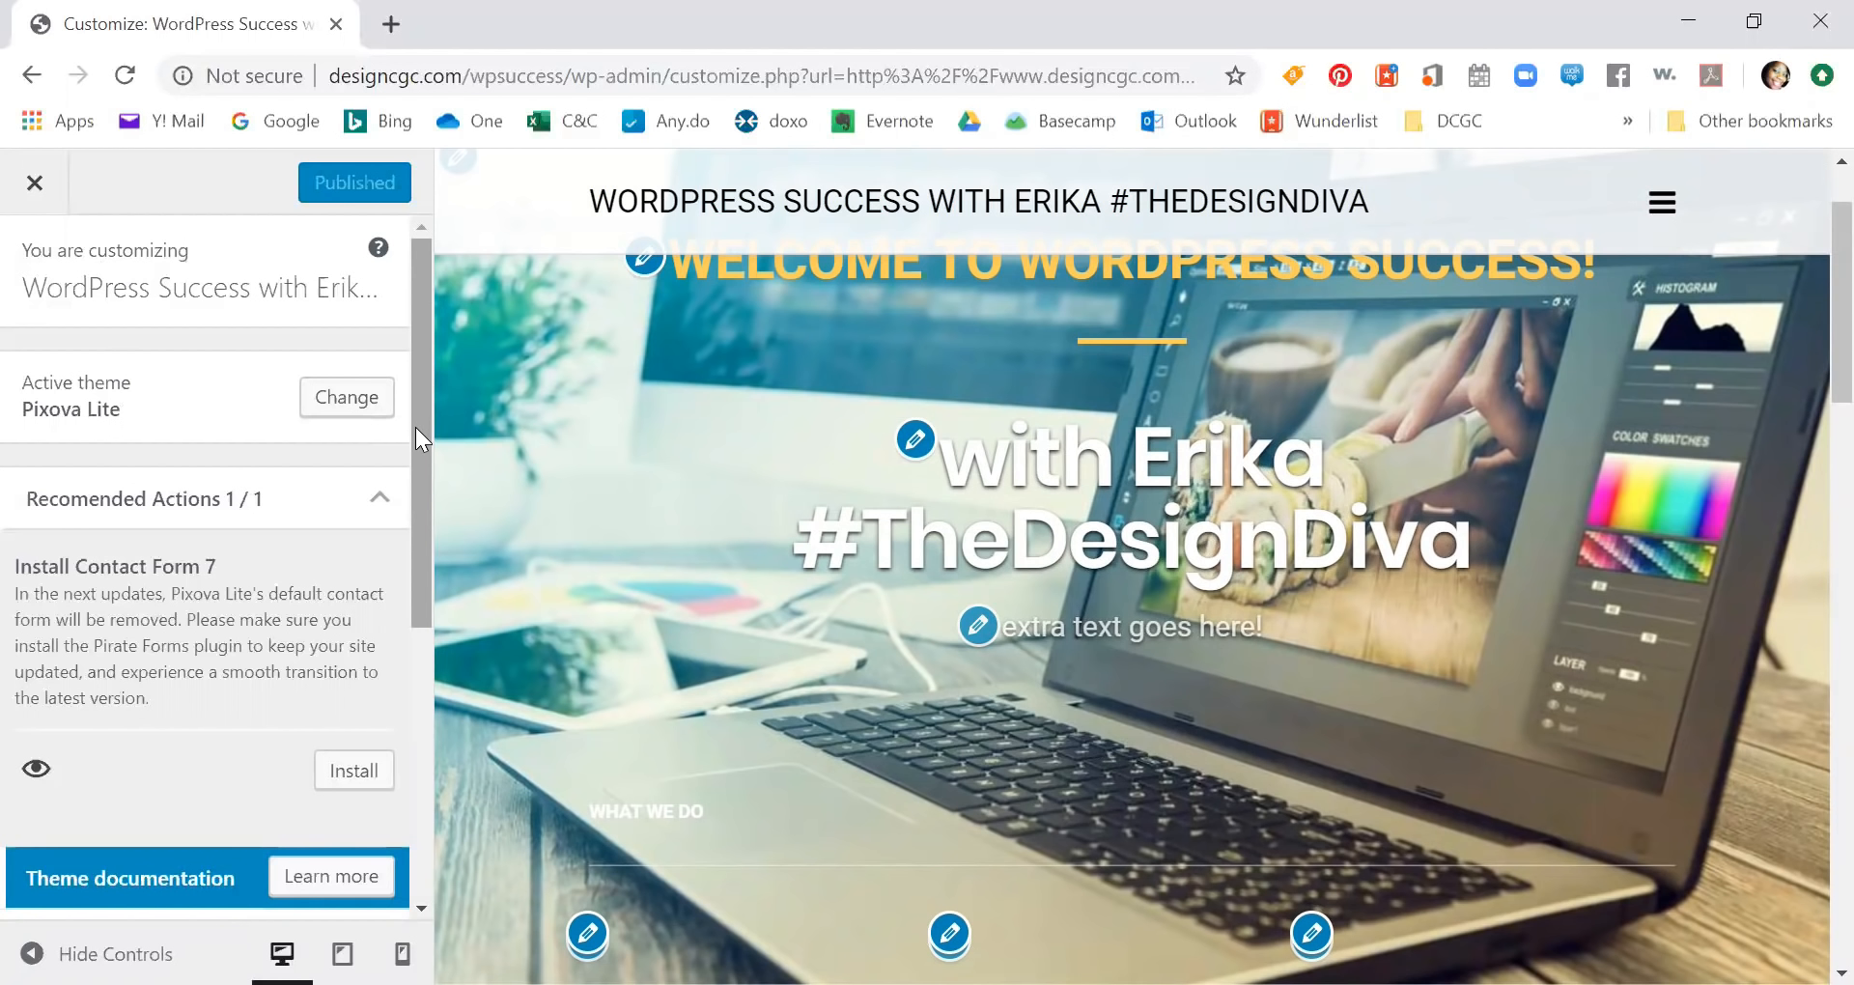
left_click_drag(415, 427, 412, 714)
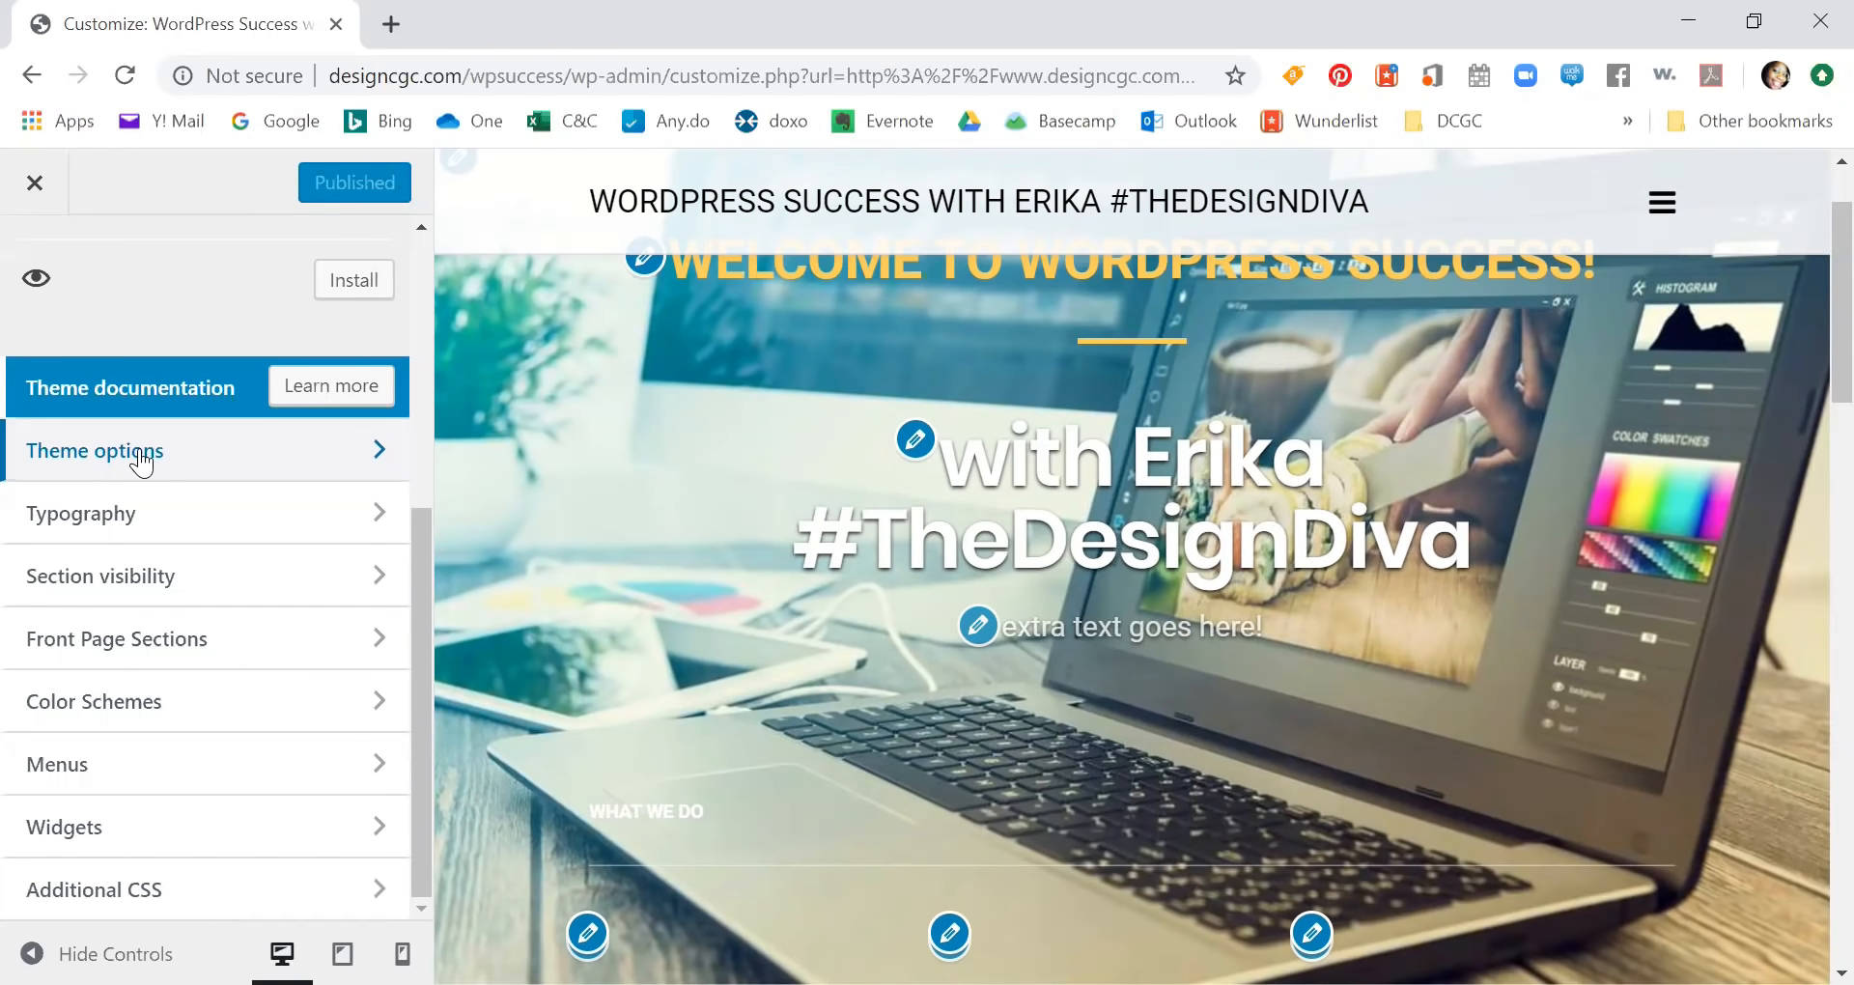
left_click(141, 463)
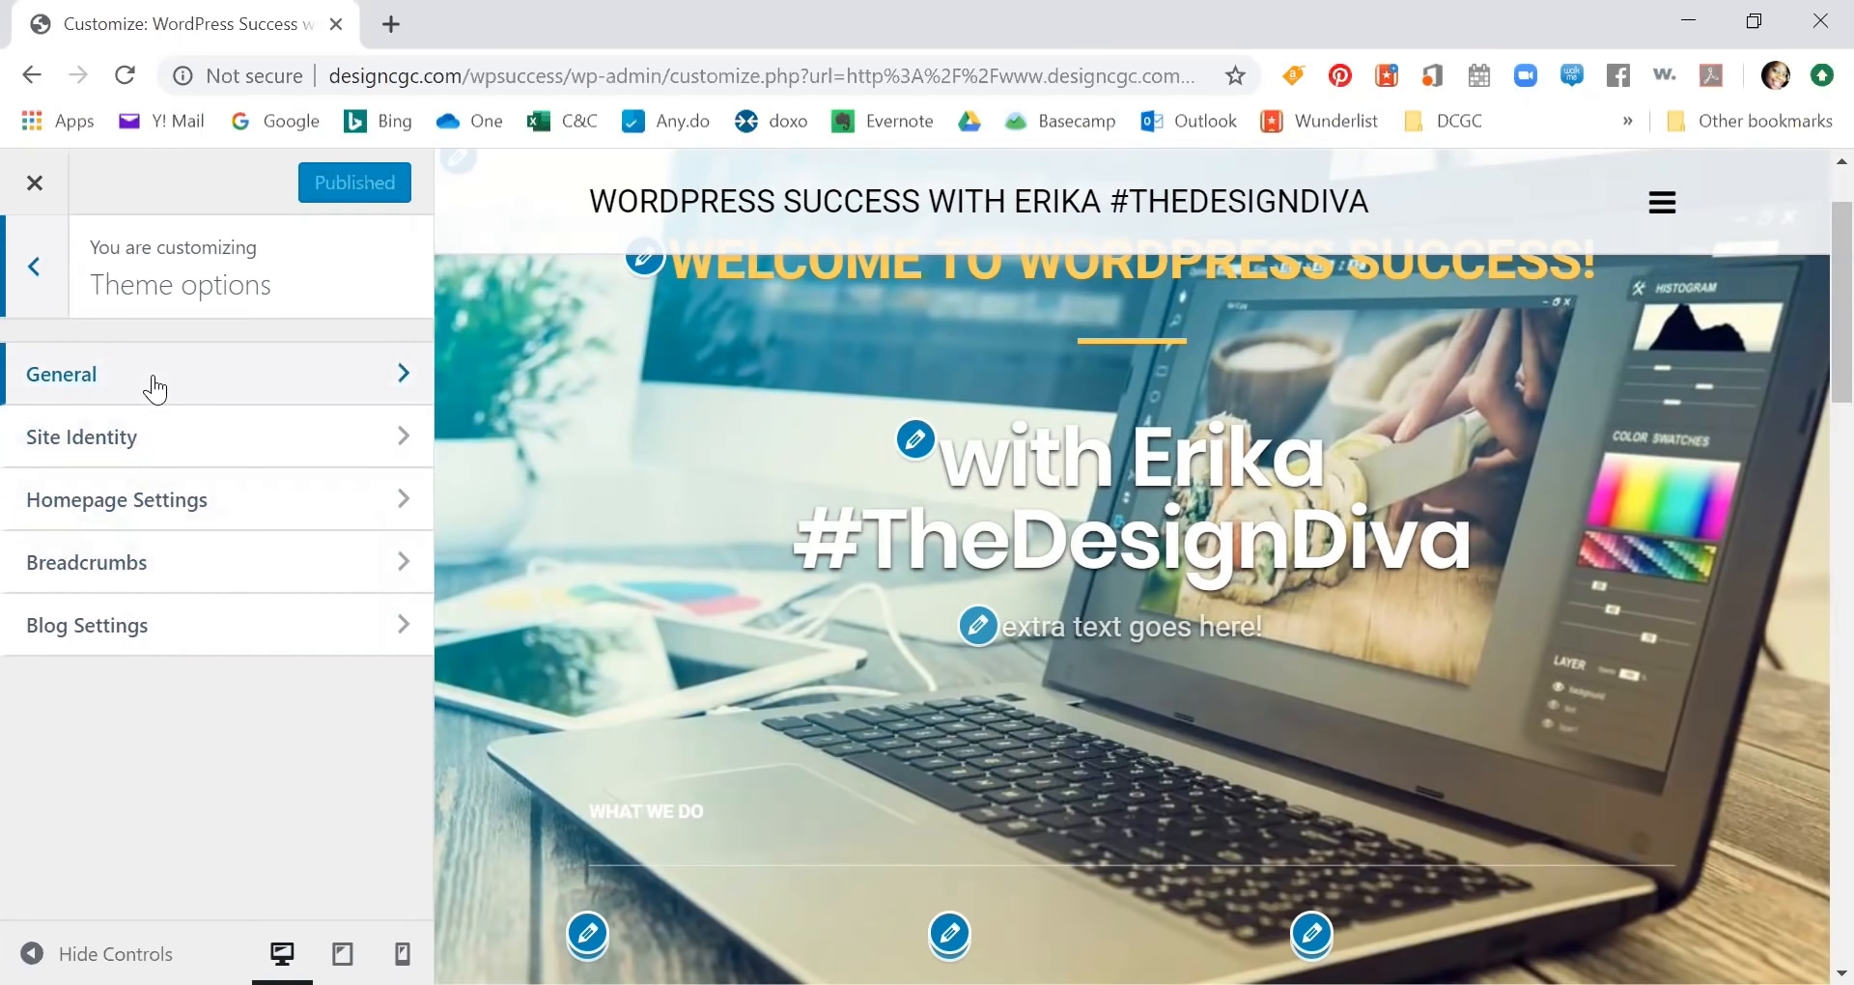
scroll(970, 533, "up", 1)
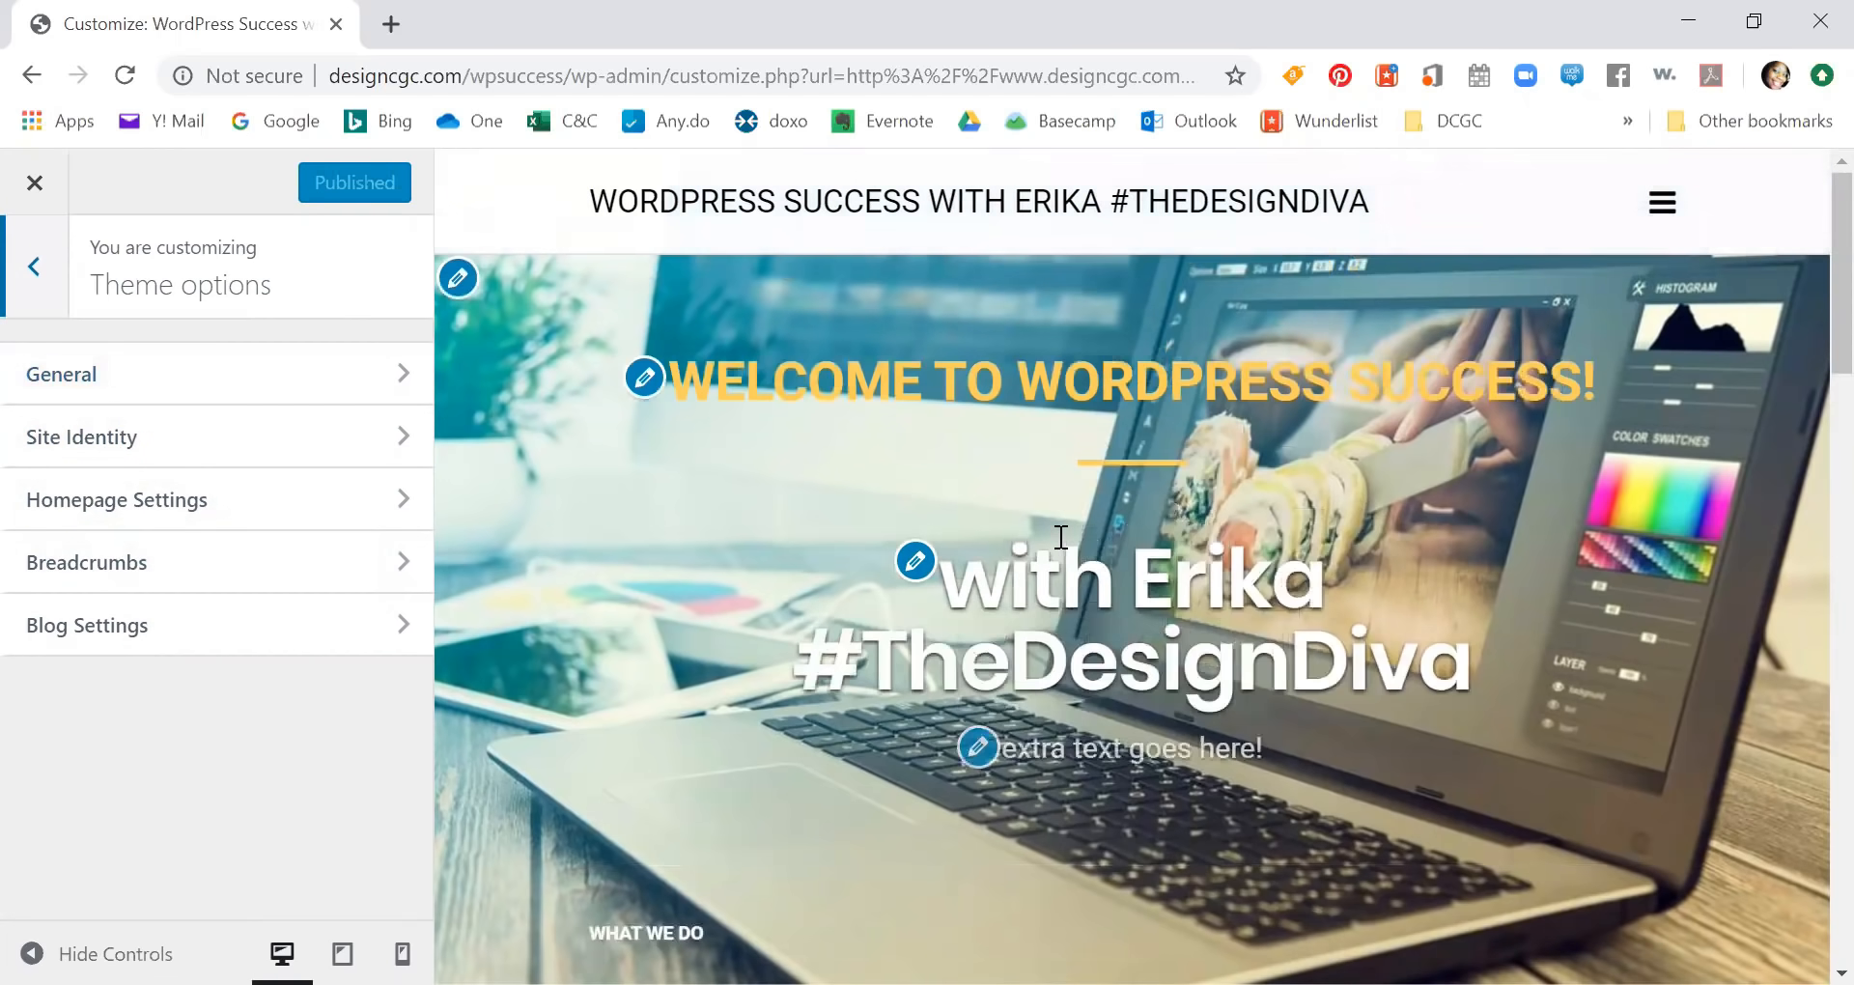
scroll(1055, 535, "down", 6)
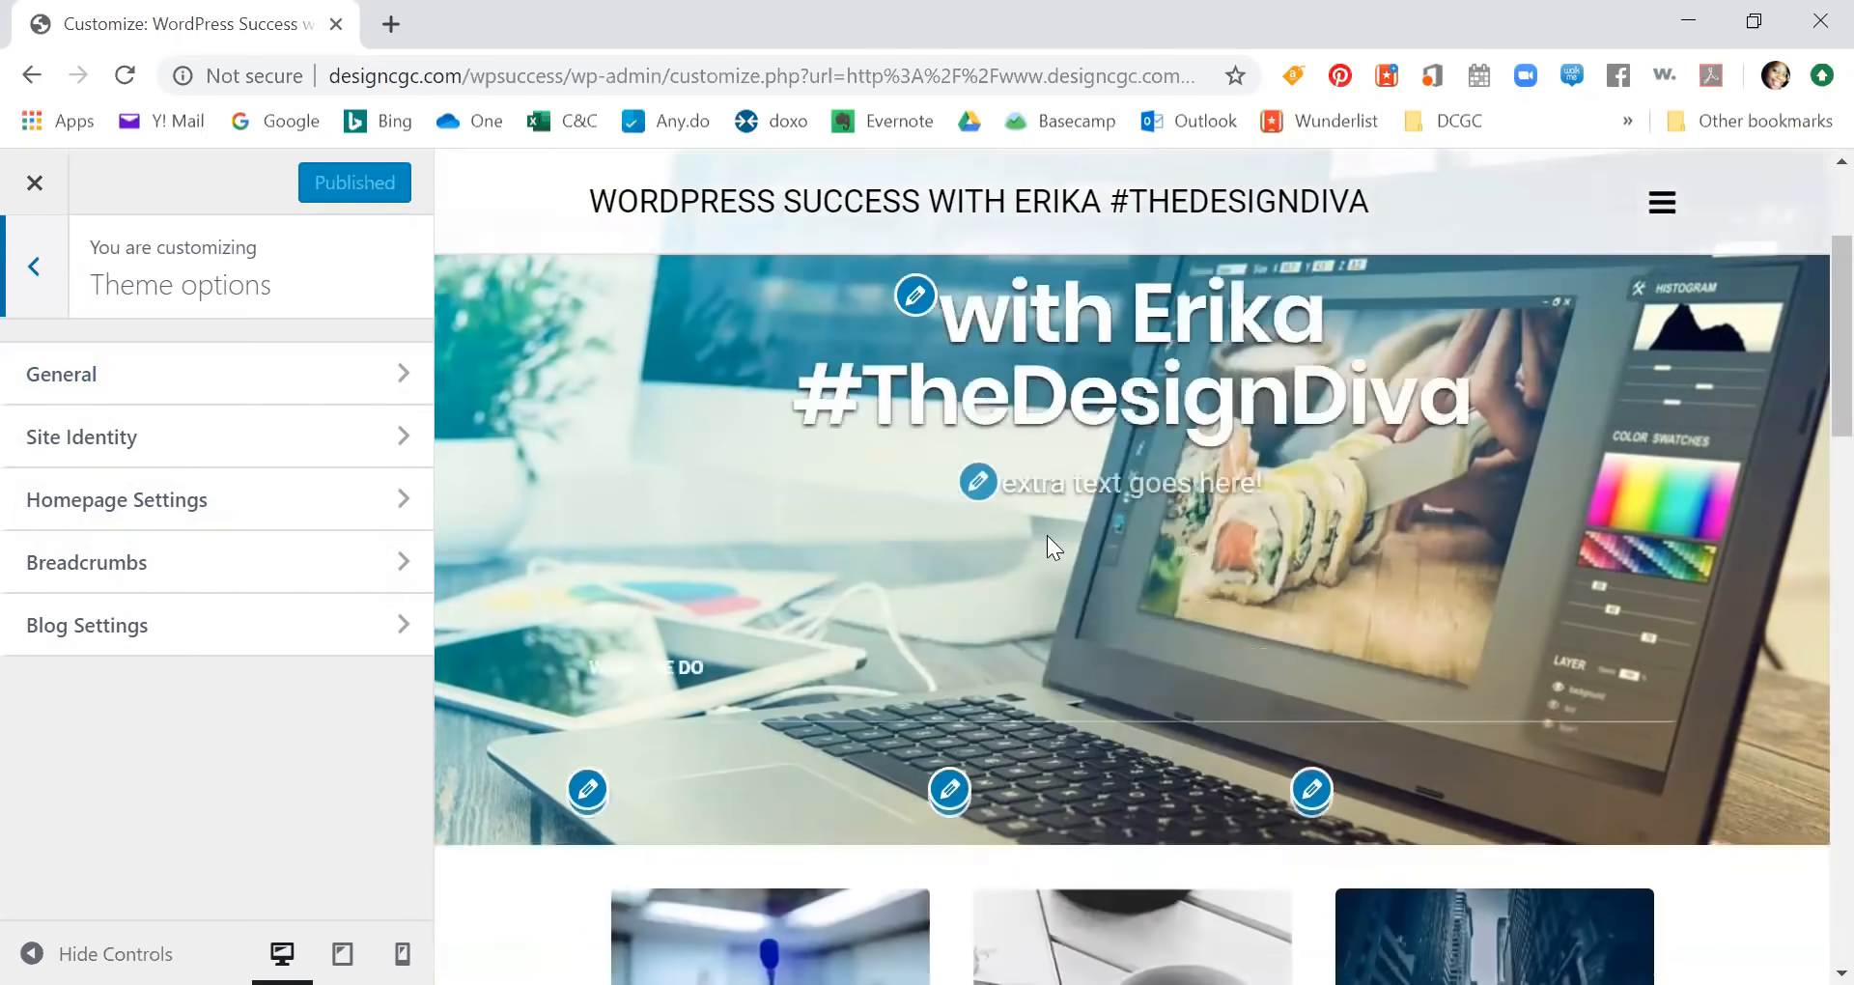
scroll(570, 439, "up", 5)
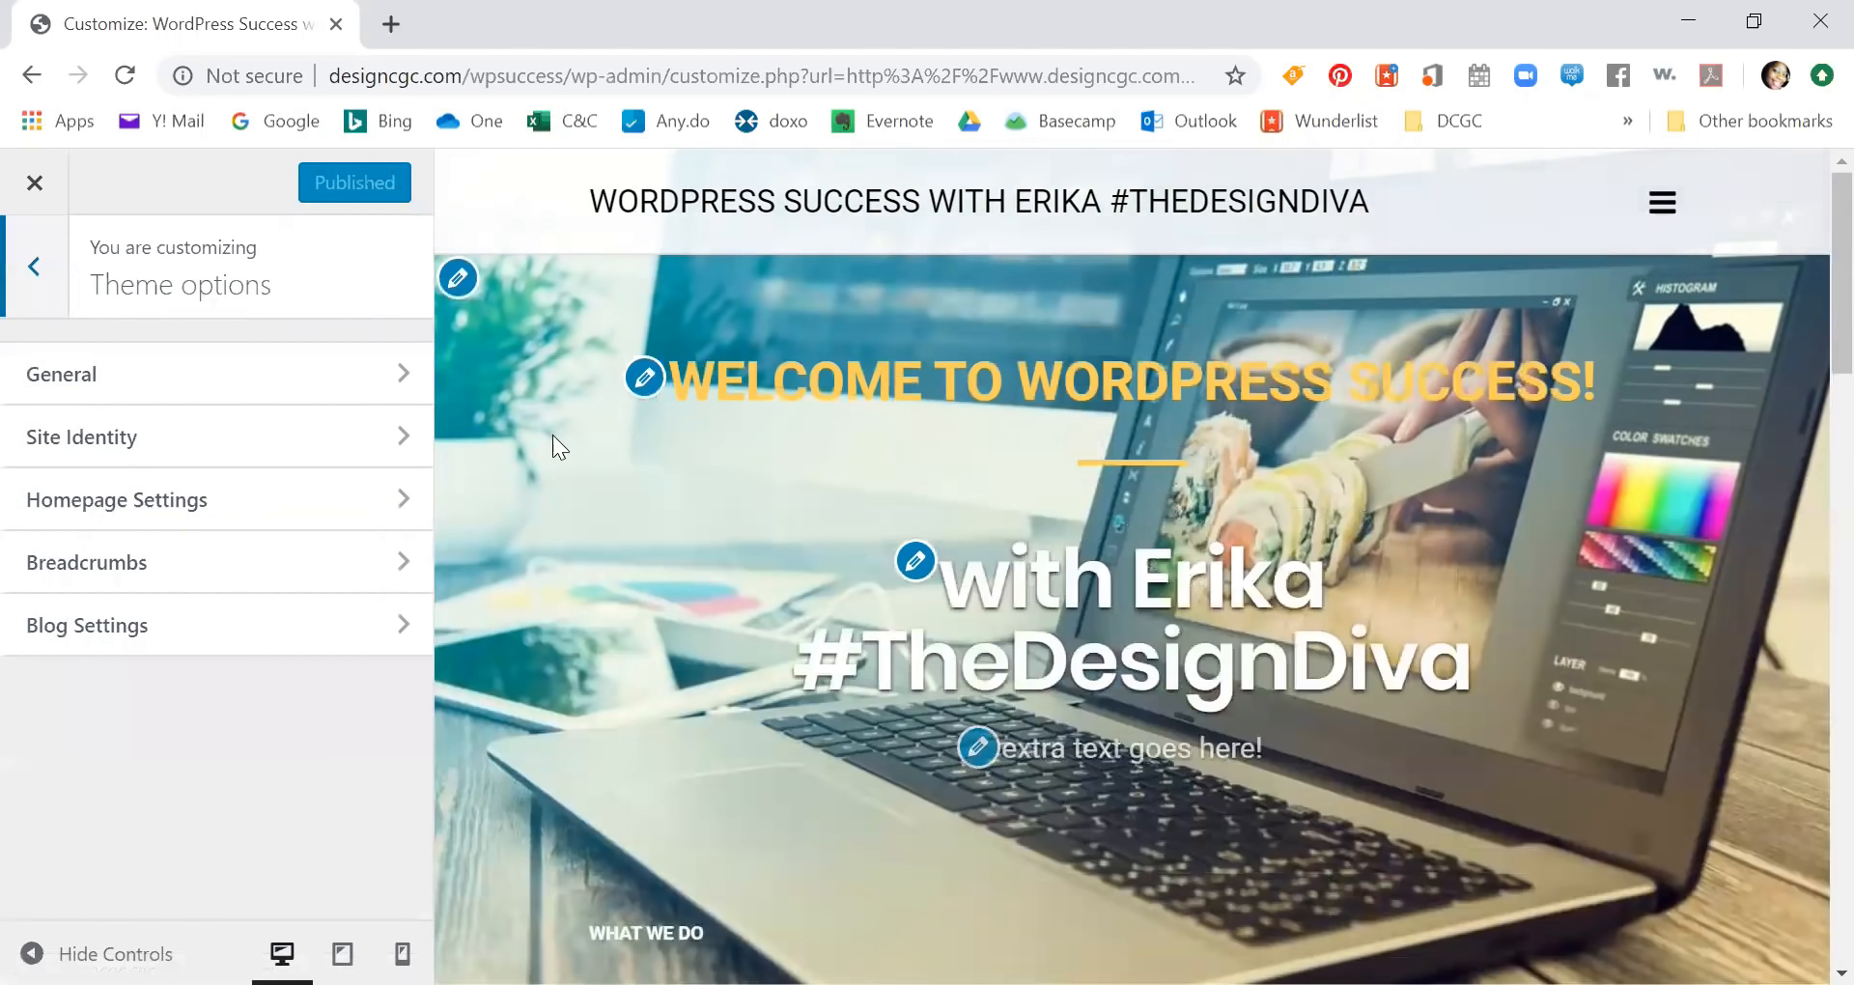
Step: Open the General theme options and change the word "with" to "by" in the site title
left_click(273, 403)
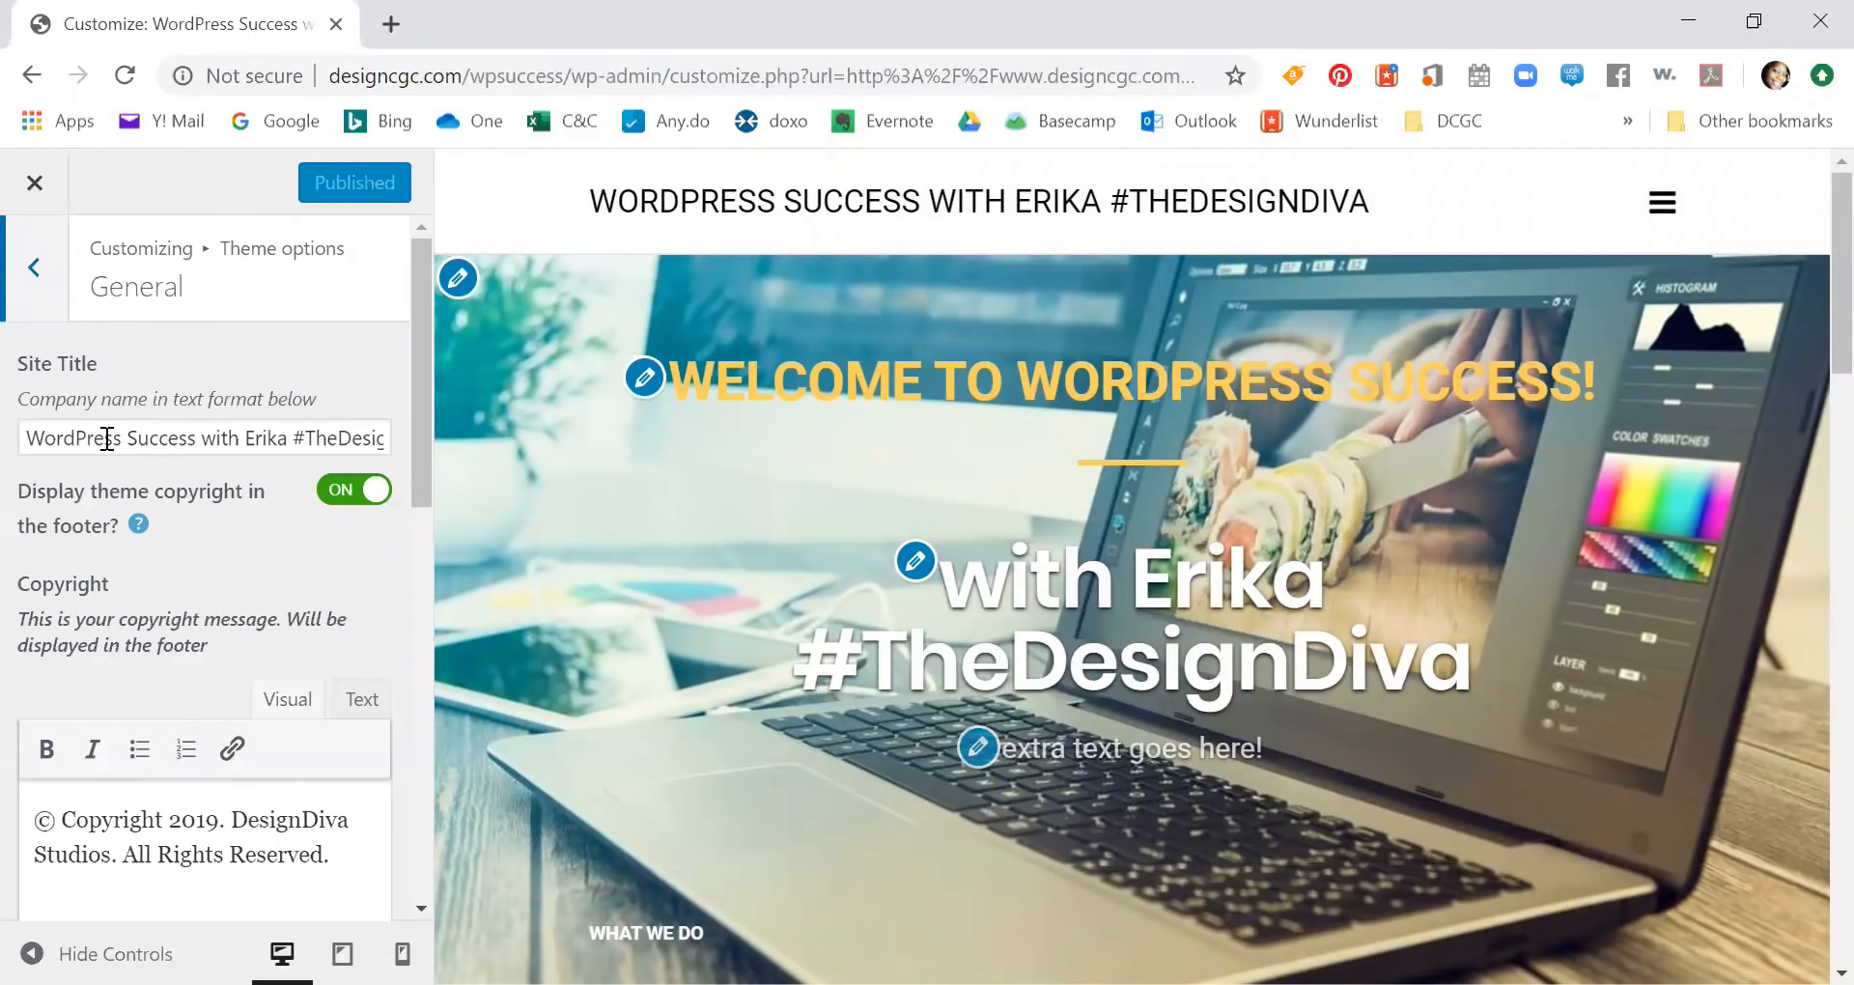
double_click(214, 439)
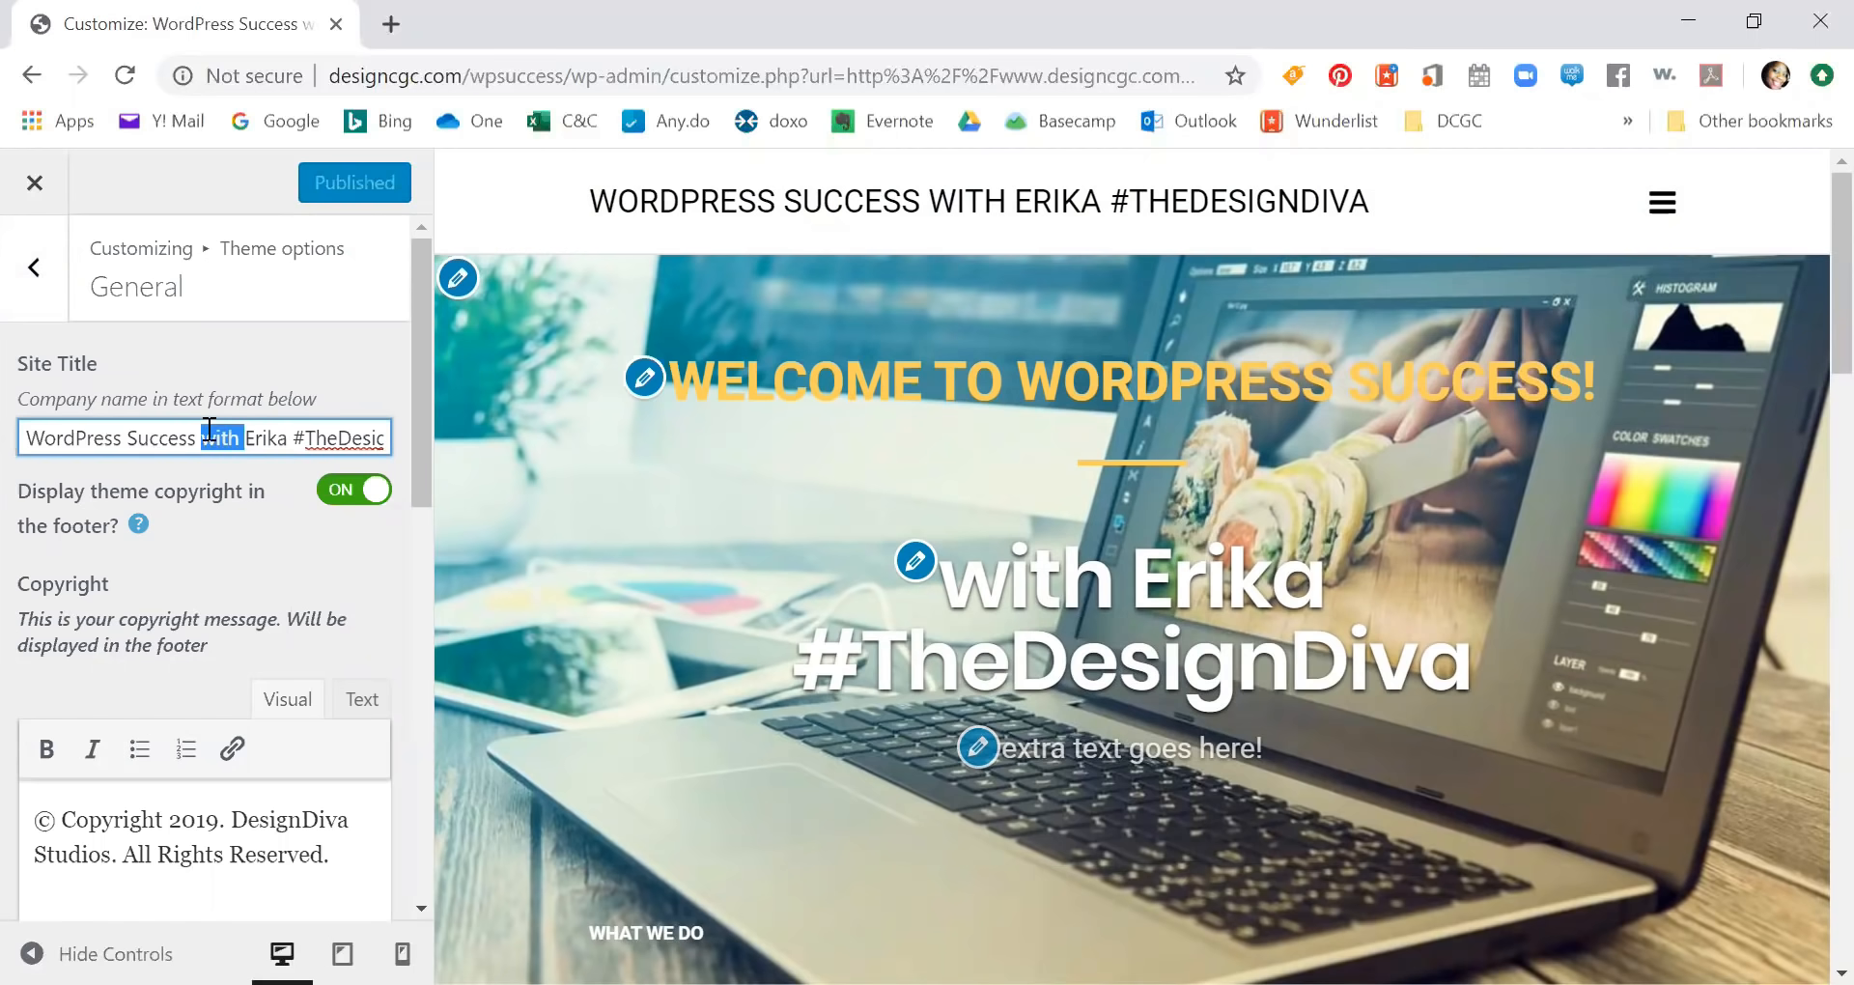
type("by")
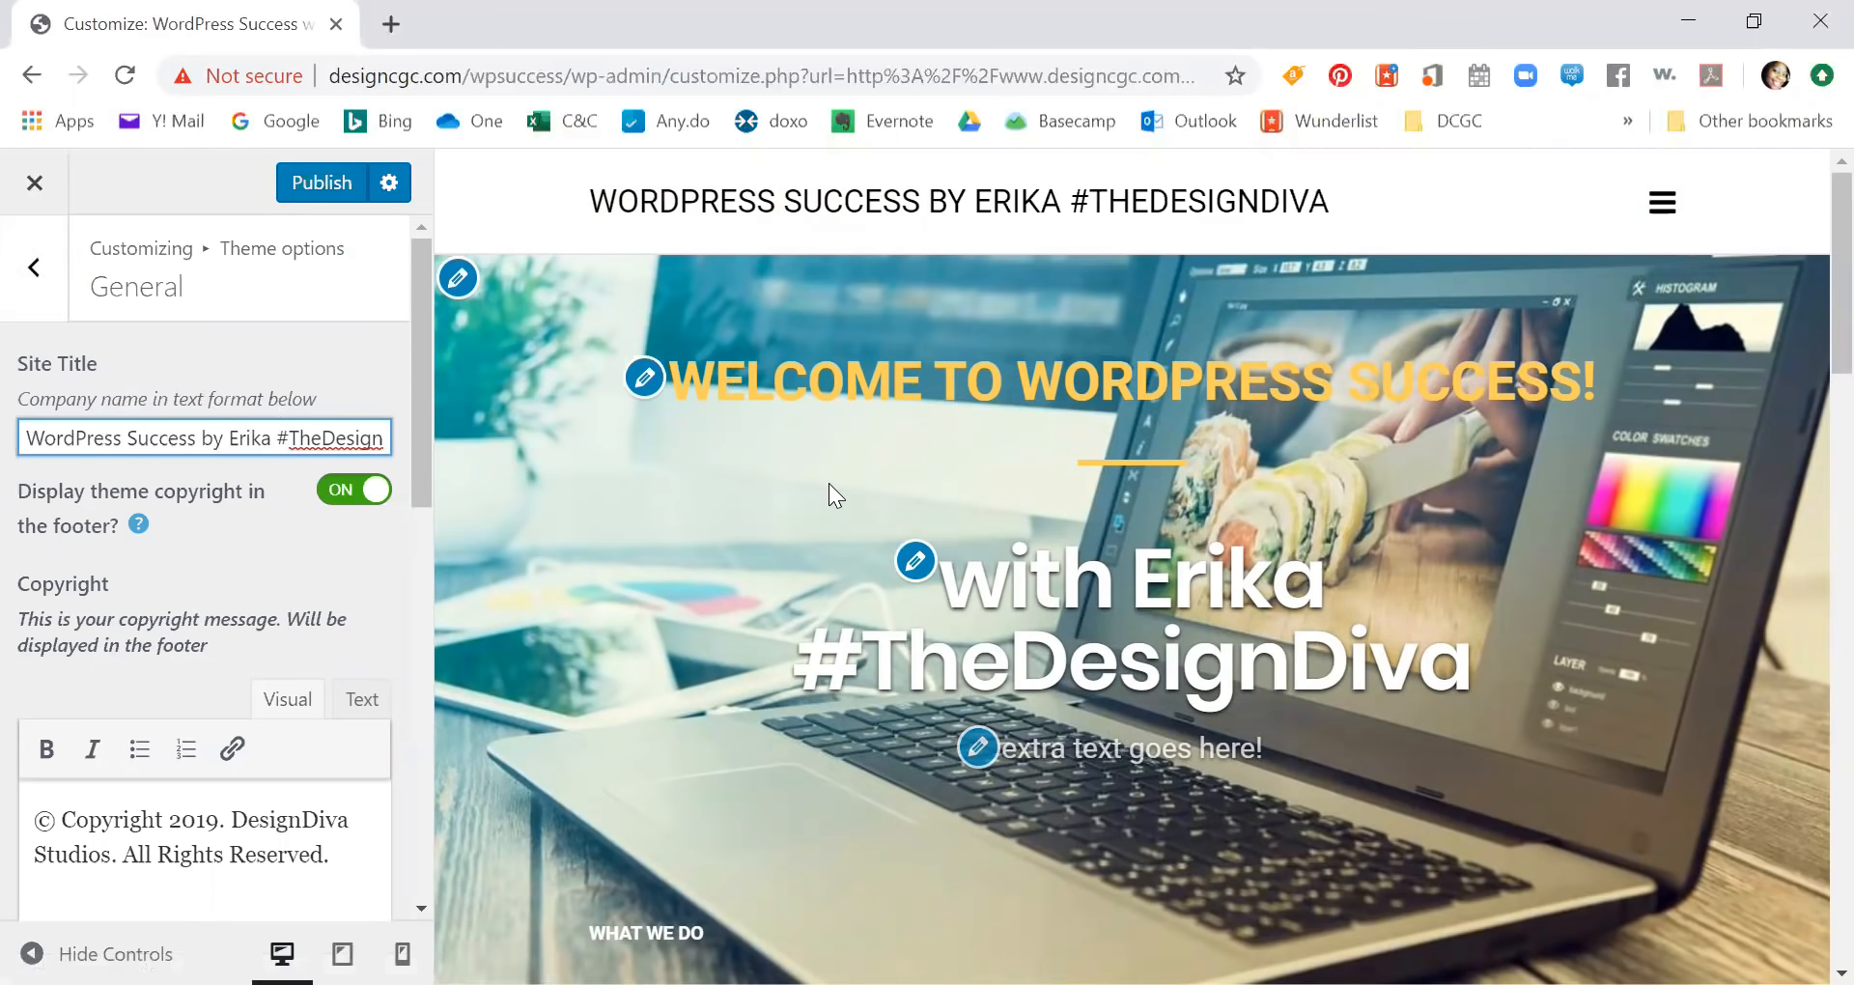
Step: Add "with" and the presenter's first name after "DesignDiva Studios" in the footer copyright message and check it in the preview
scroll(1118, 494, "down", 5)
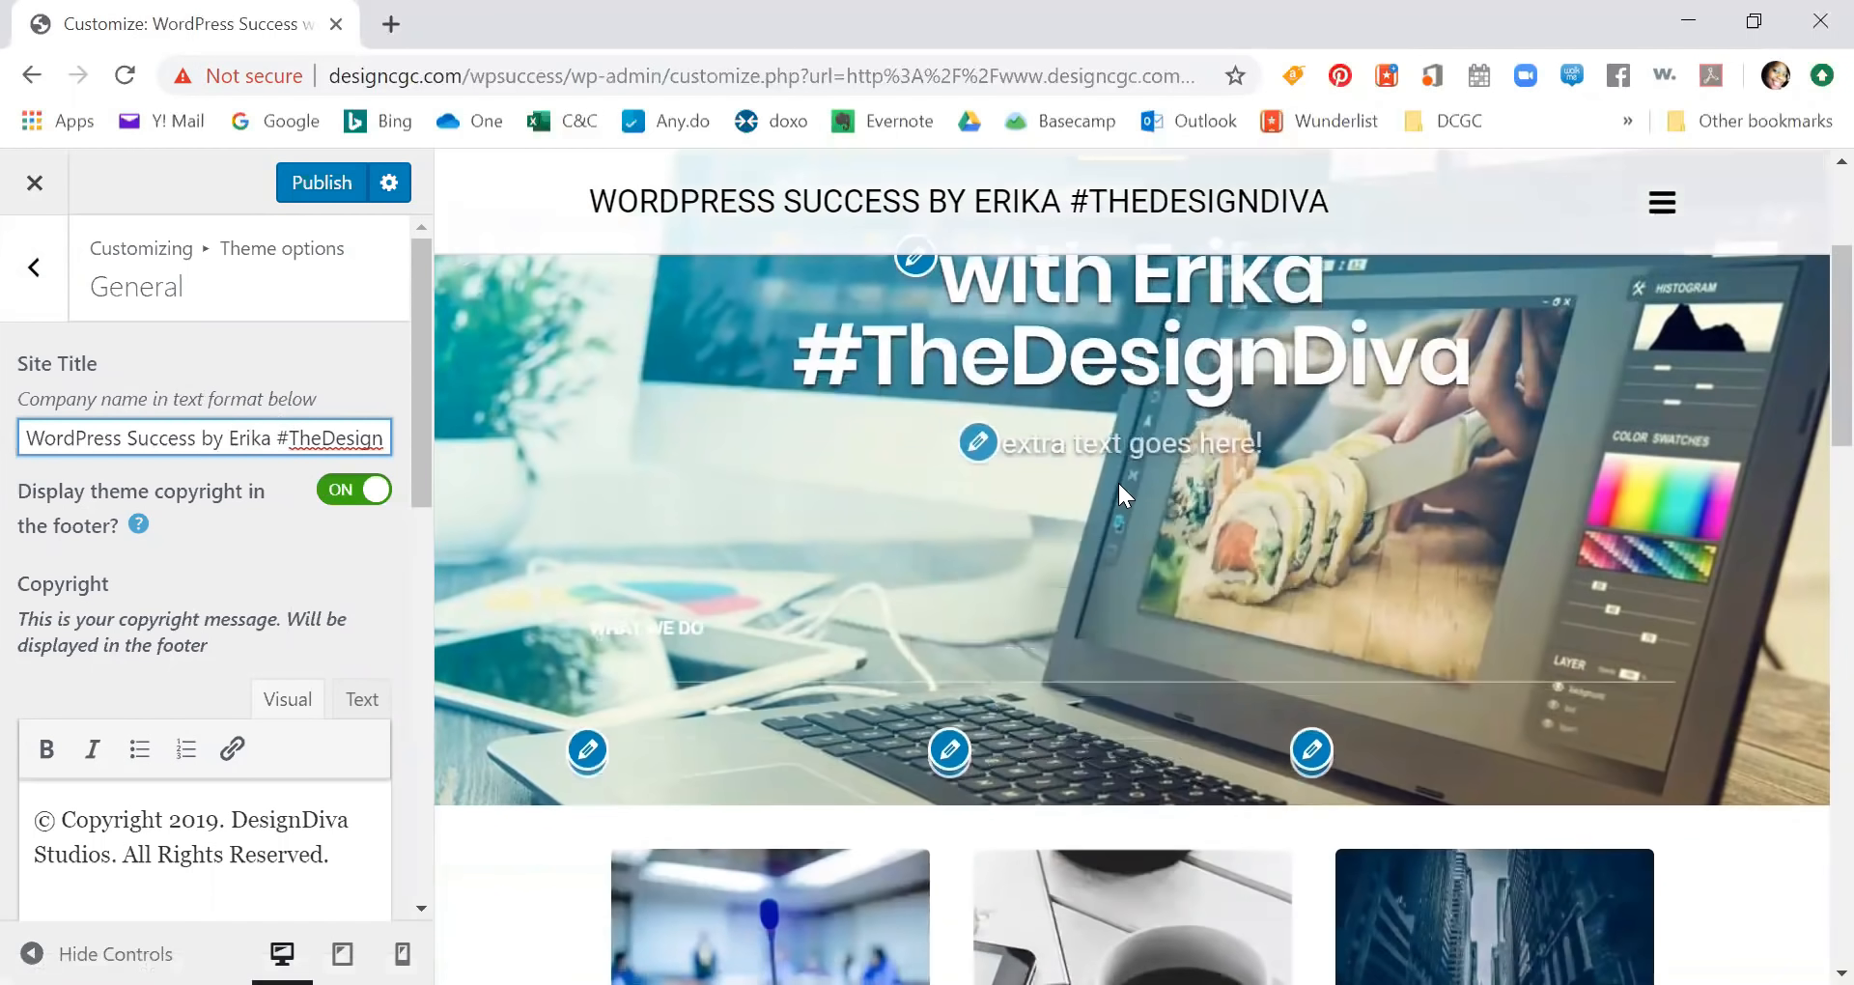
scroll(1118, 494, "down", 1)
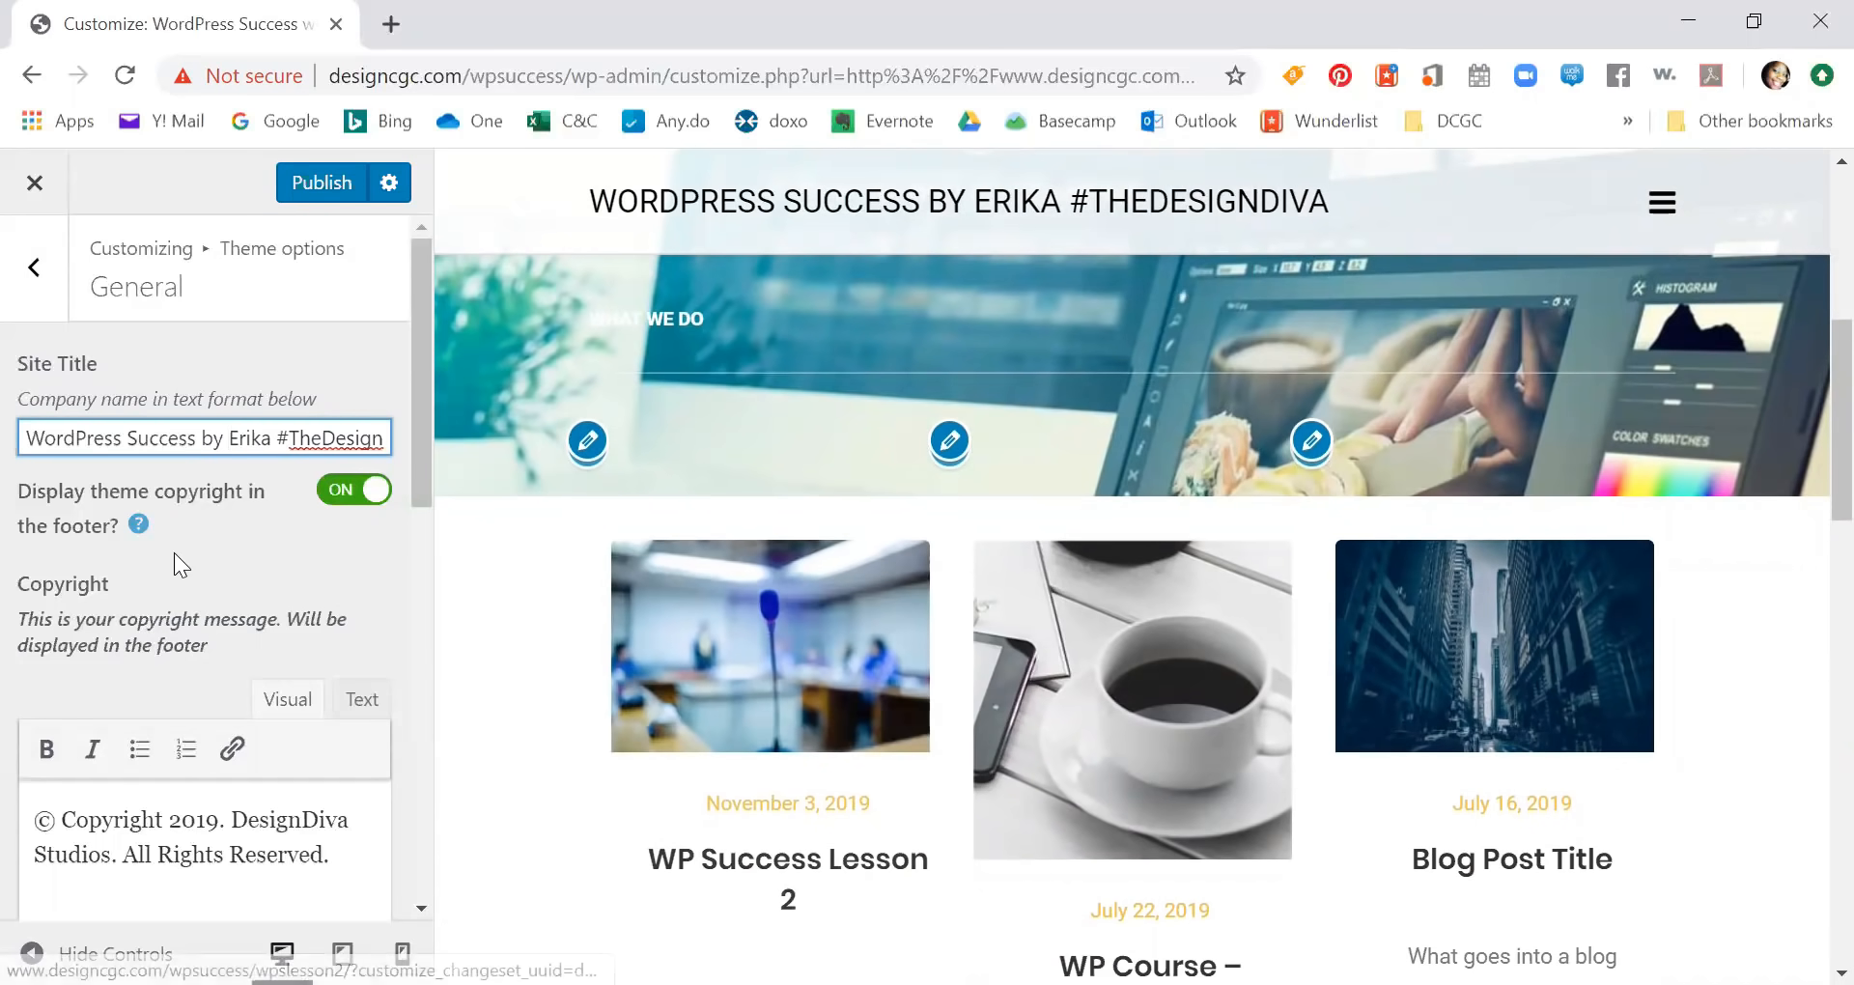
scroll(172, 540, "down", 2)
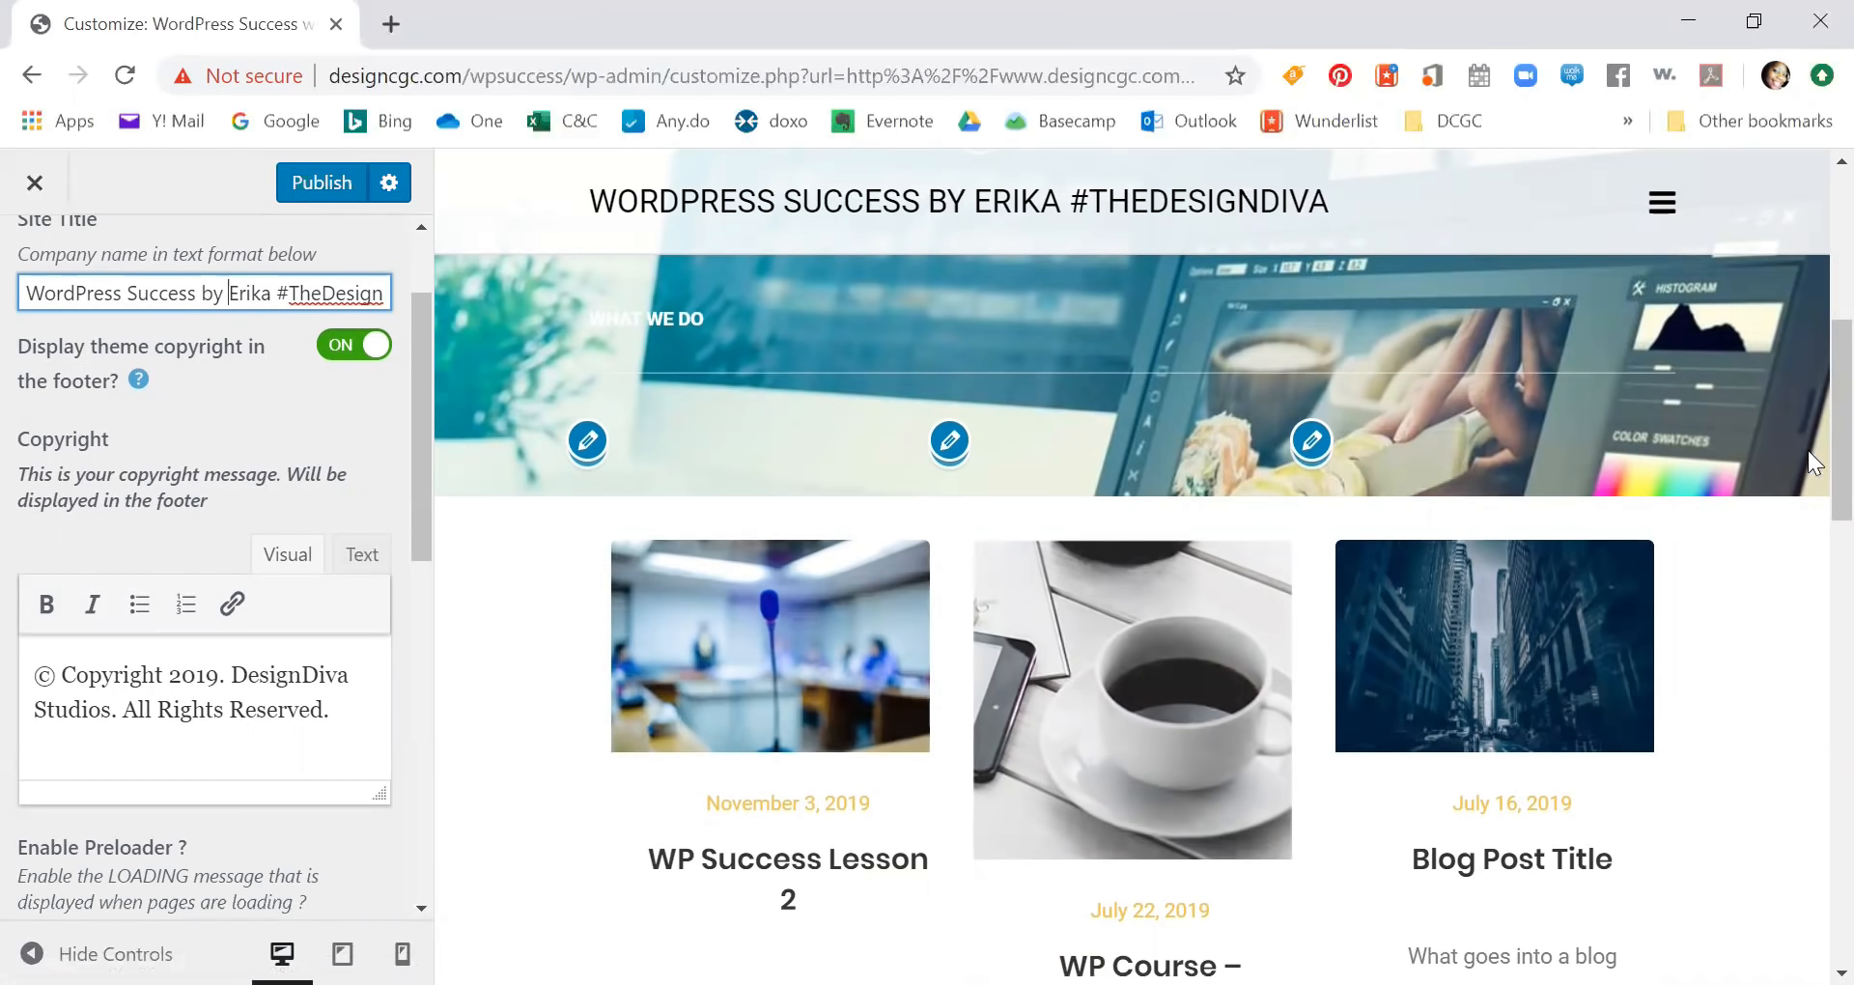
scroll(1807, 405, "down", 3)
scroll(1806, 743, "down", 15)
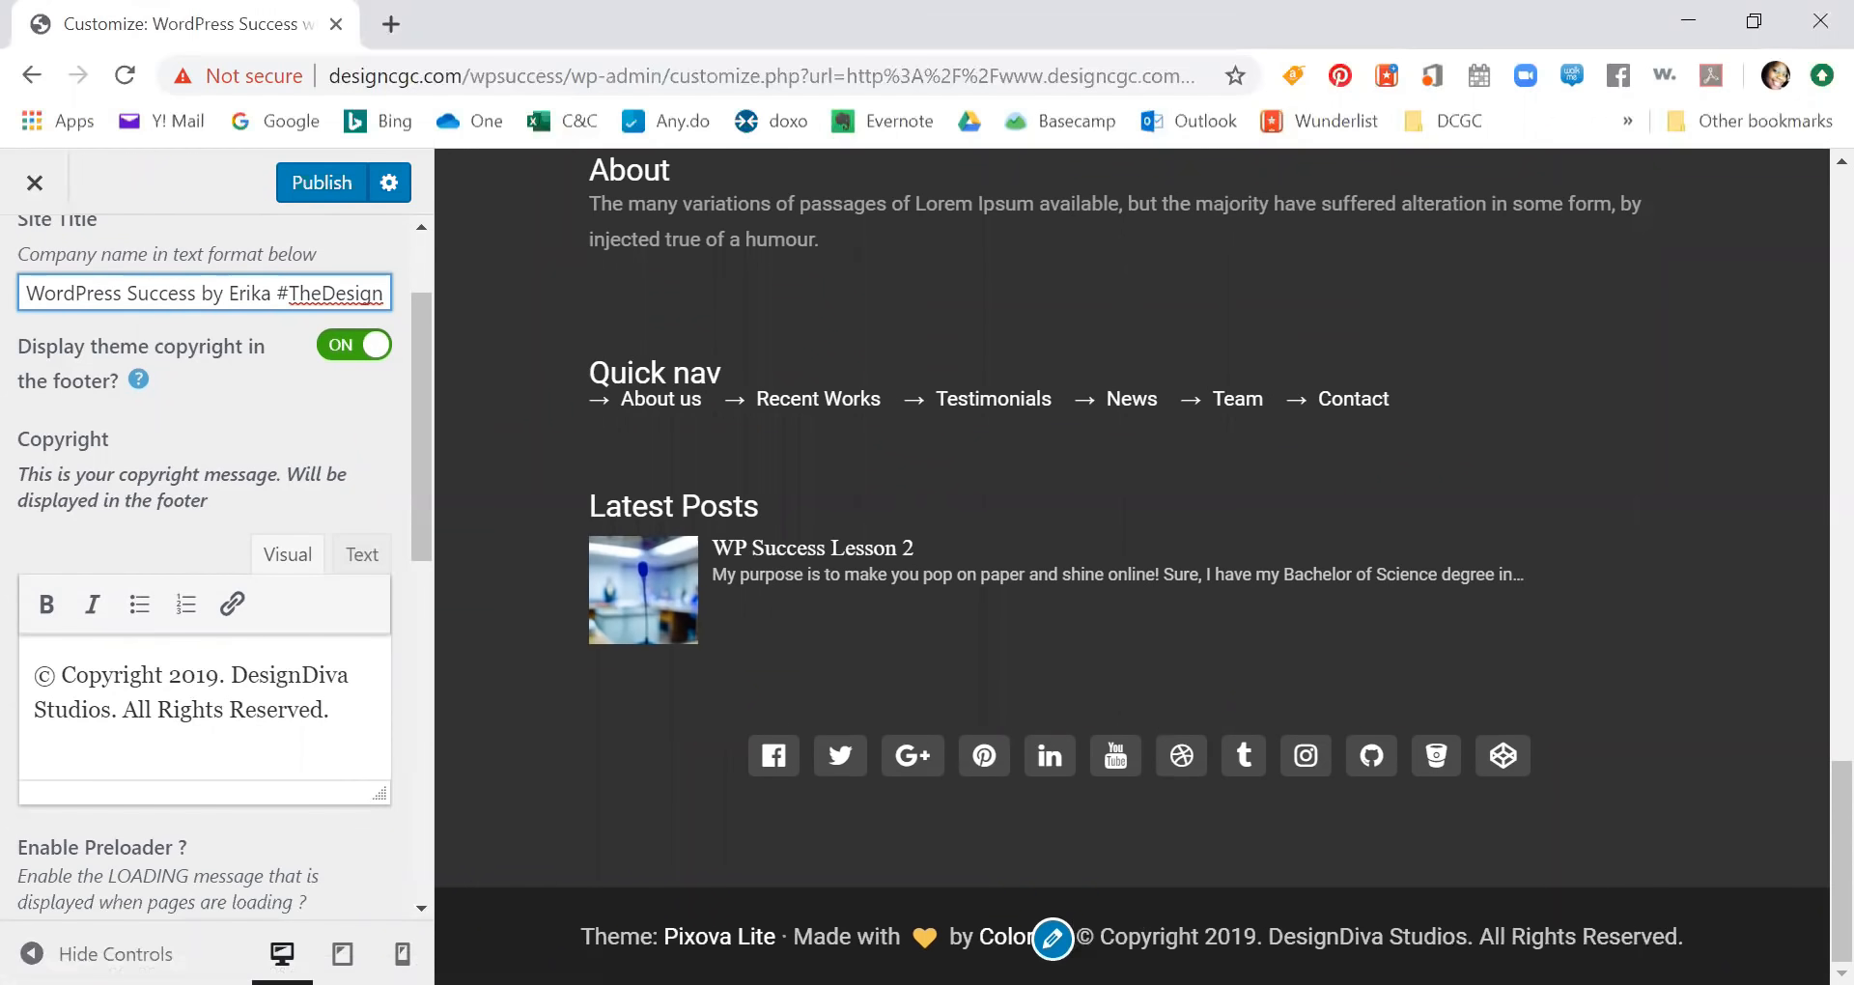
left_click_drag(1684, 938, 1077, 938)
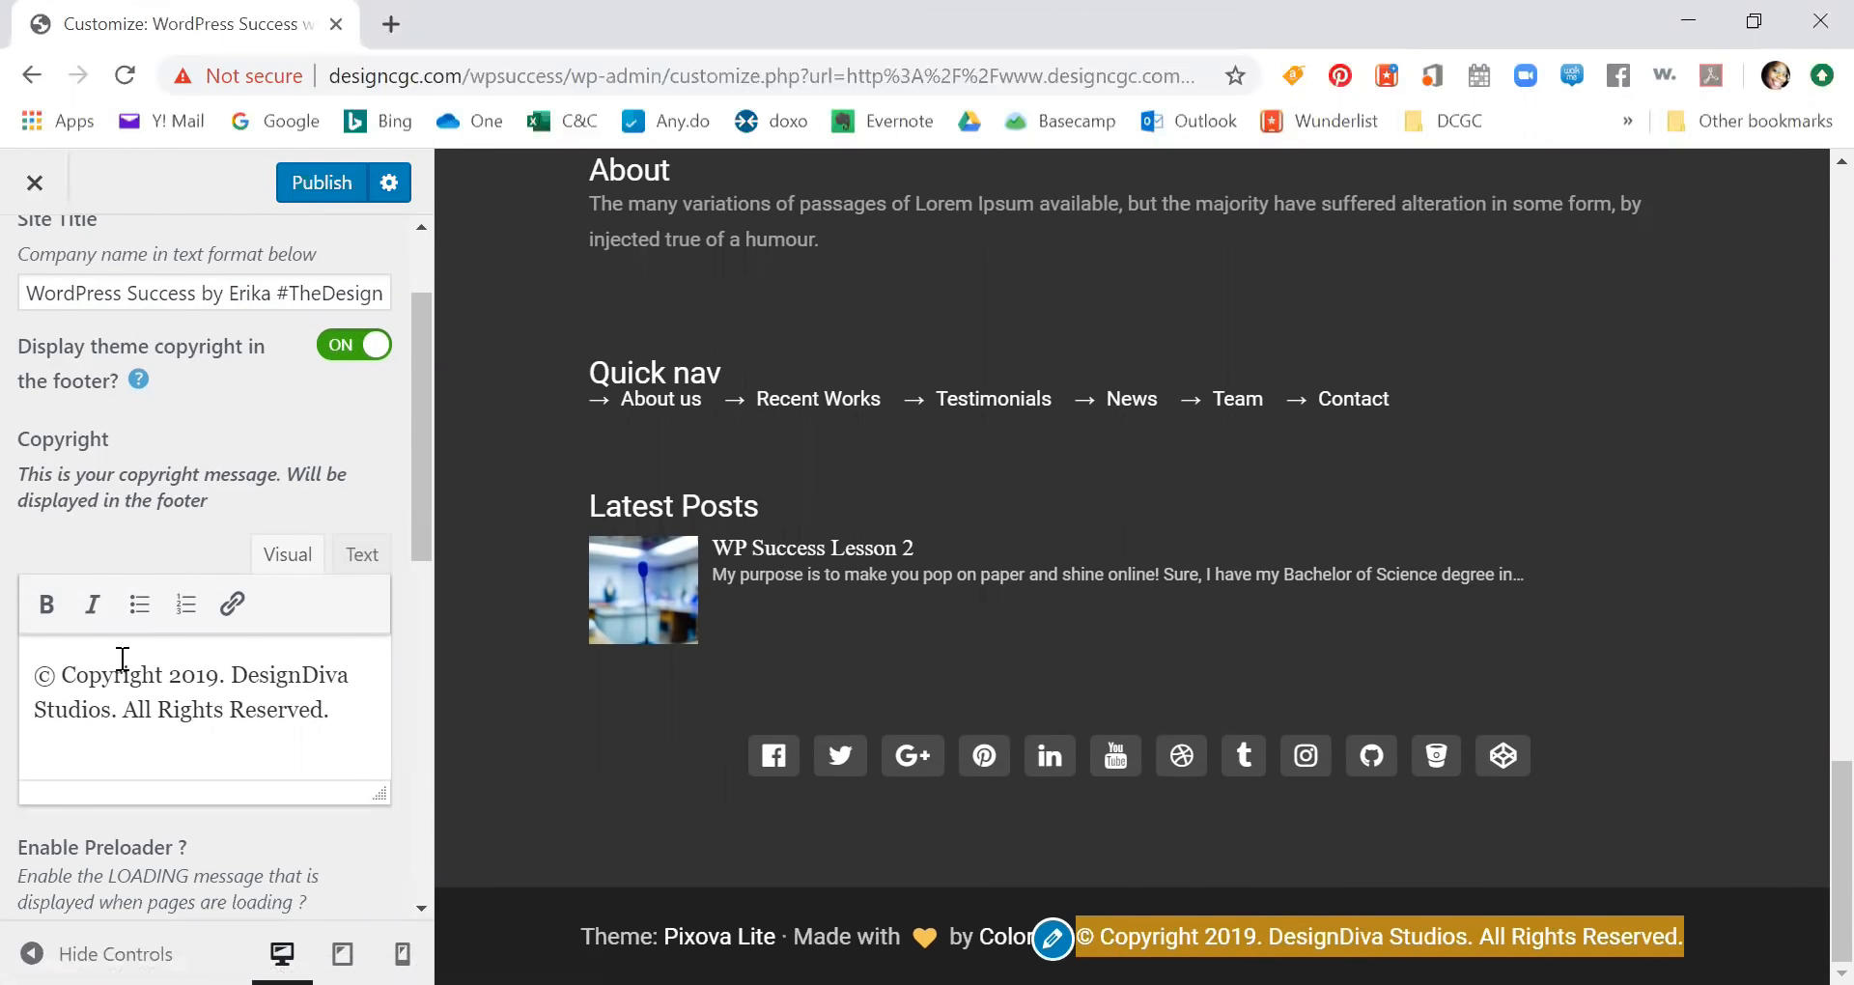
left_click(112, 710)
type("&")
key("BackSpace")
key("BackSpace")
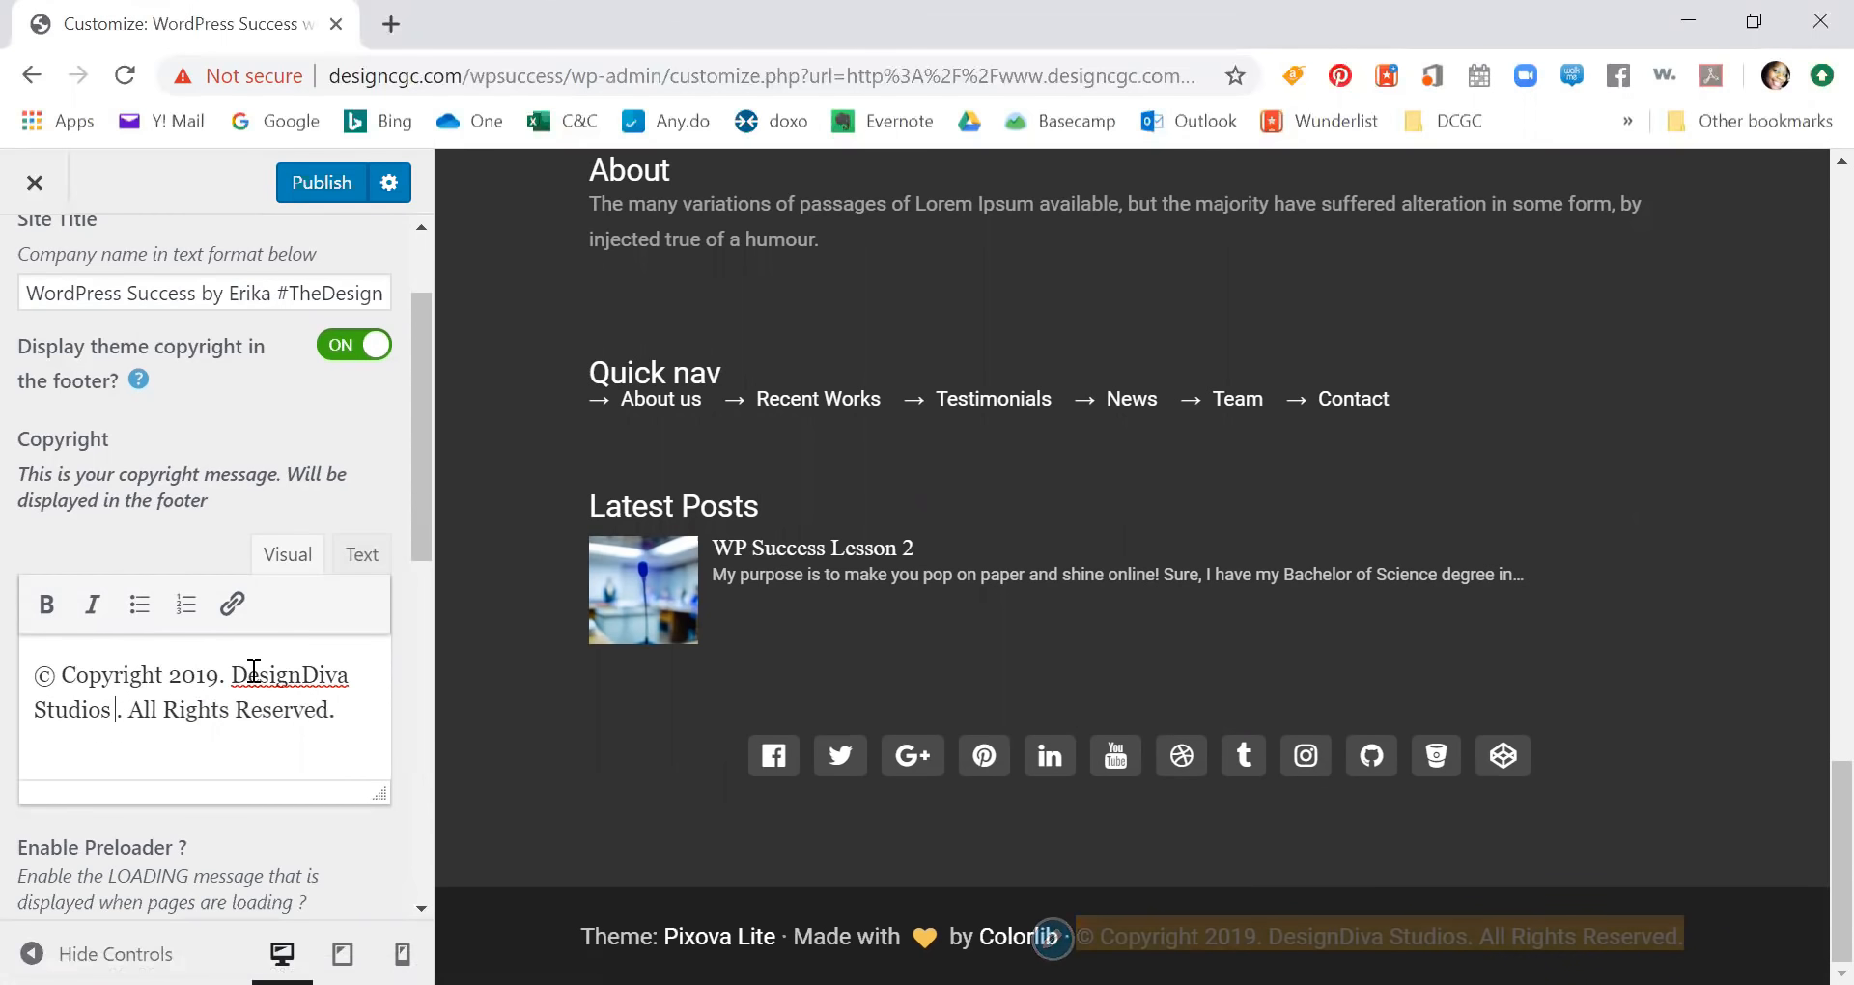
type("with Erika")
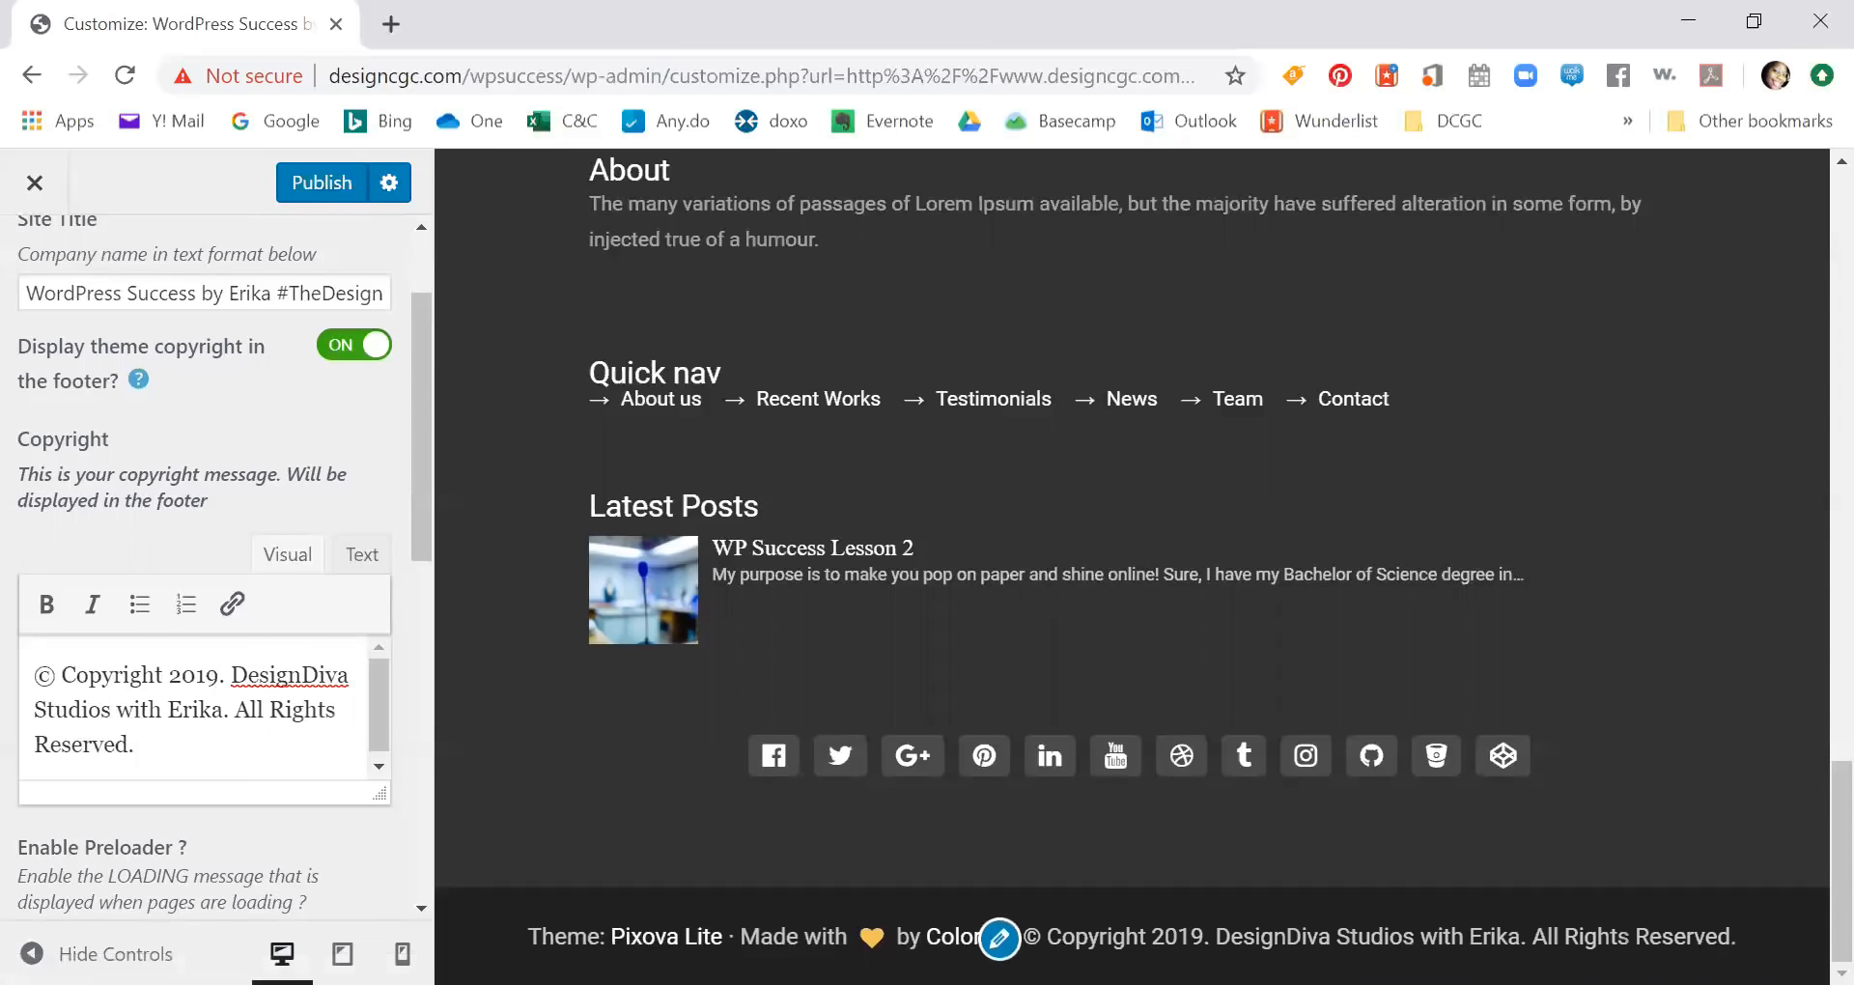
left_click_drag(1735, 936, 1402, 937)
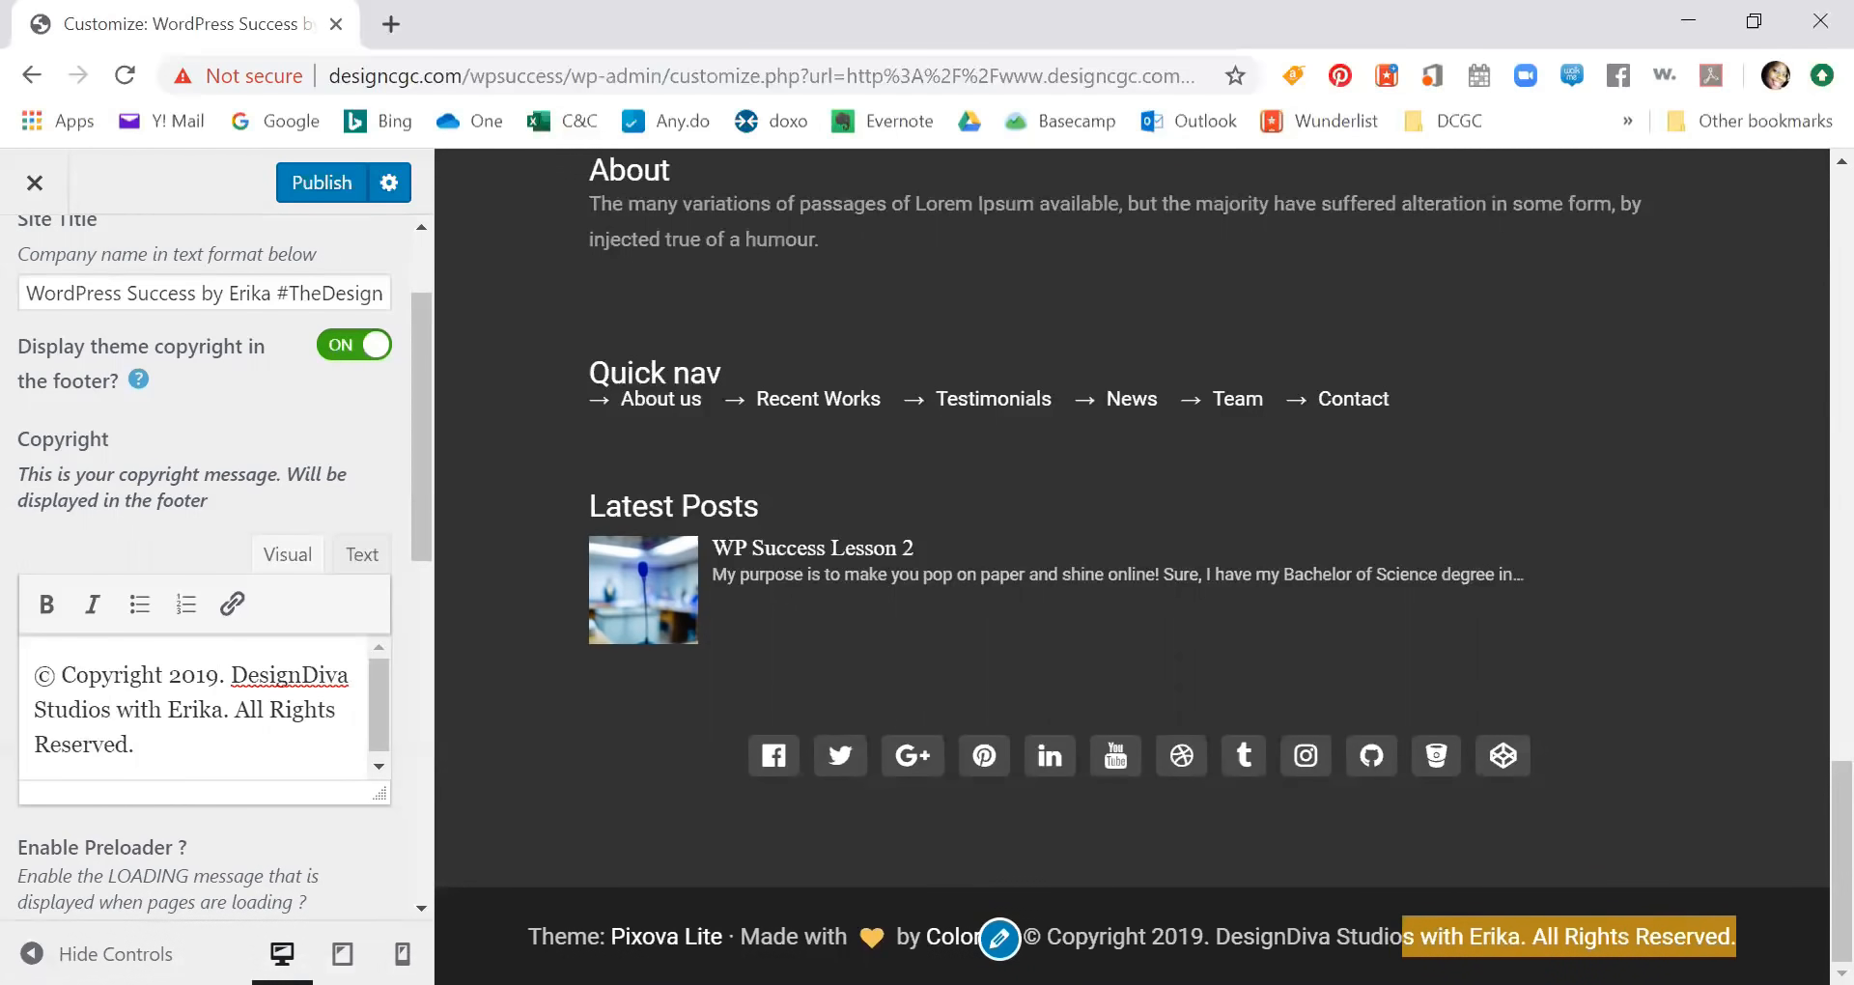
Step: Look through the remaining General options, return to the Theme options list and review the page down to the footer copyright
left_click_drag(417, 388, 388, 599)
scroll(371, 618, "down", 2)
scroll(357, 387, "up", 10)
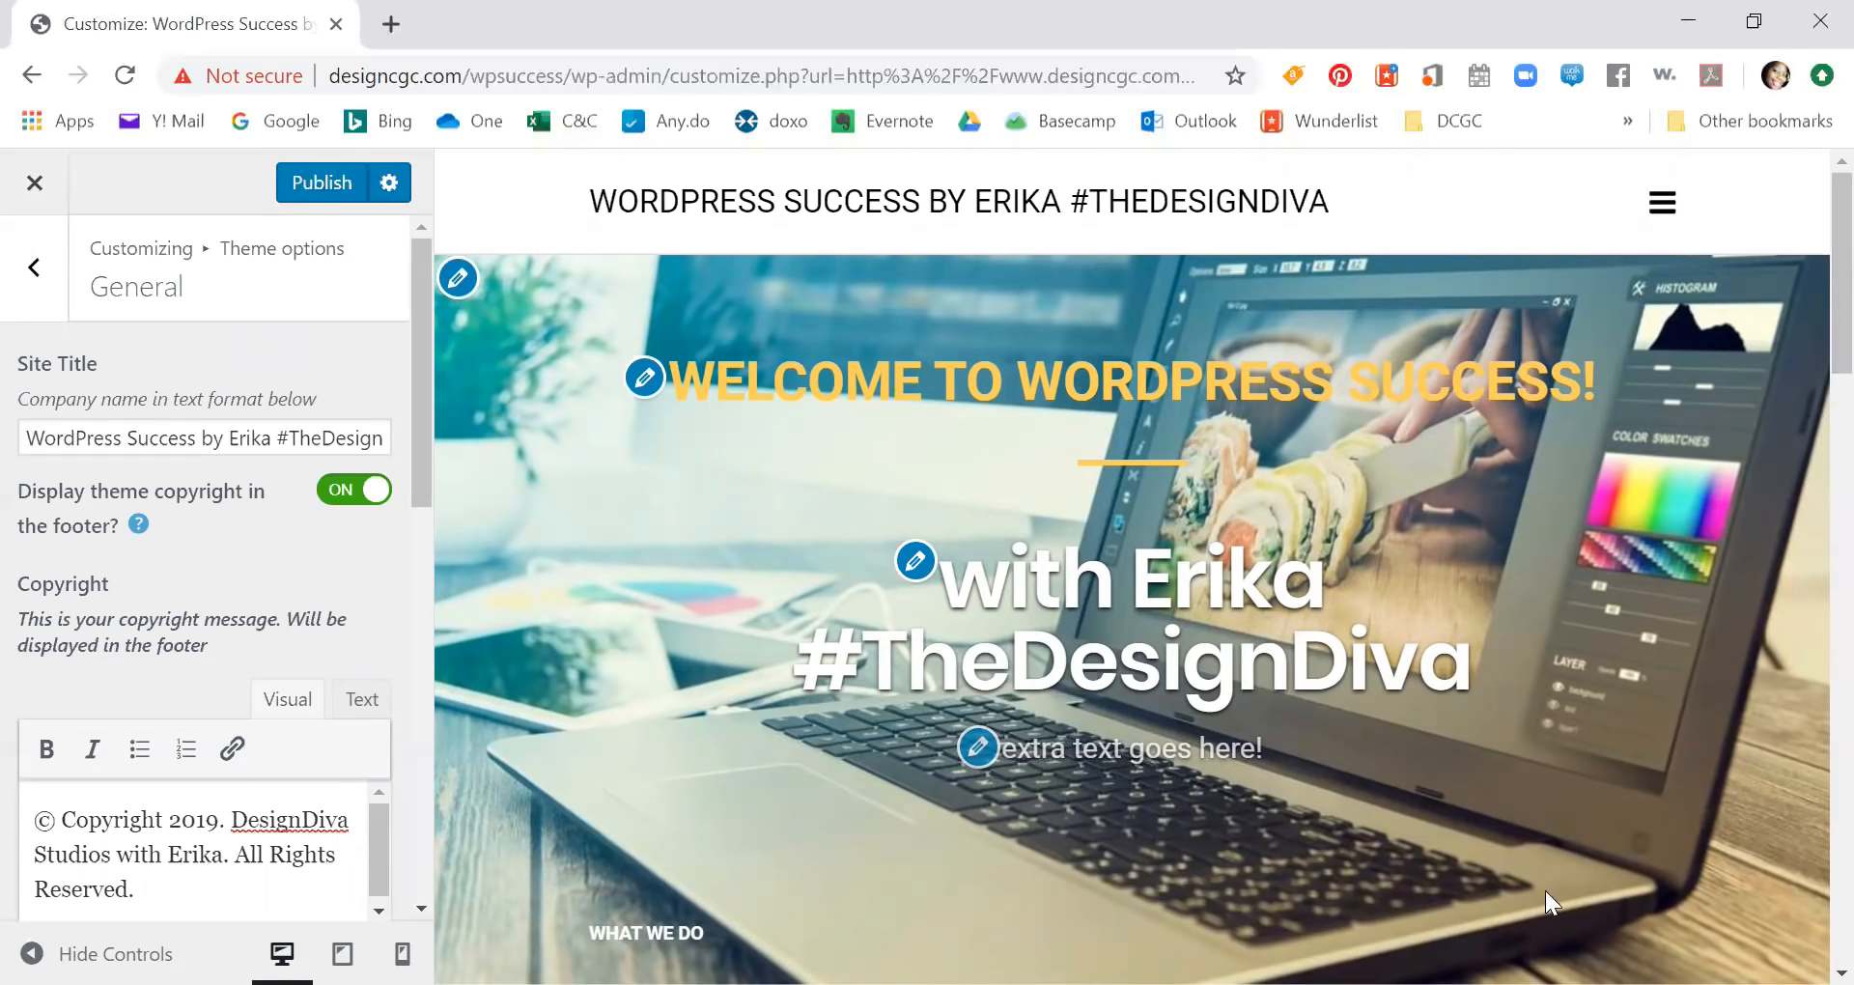
left_click(38, 280)
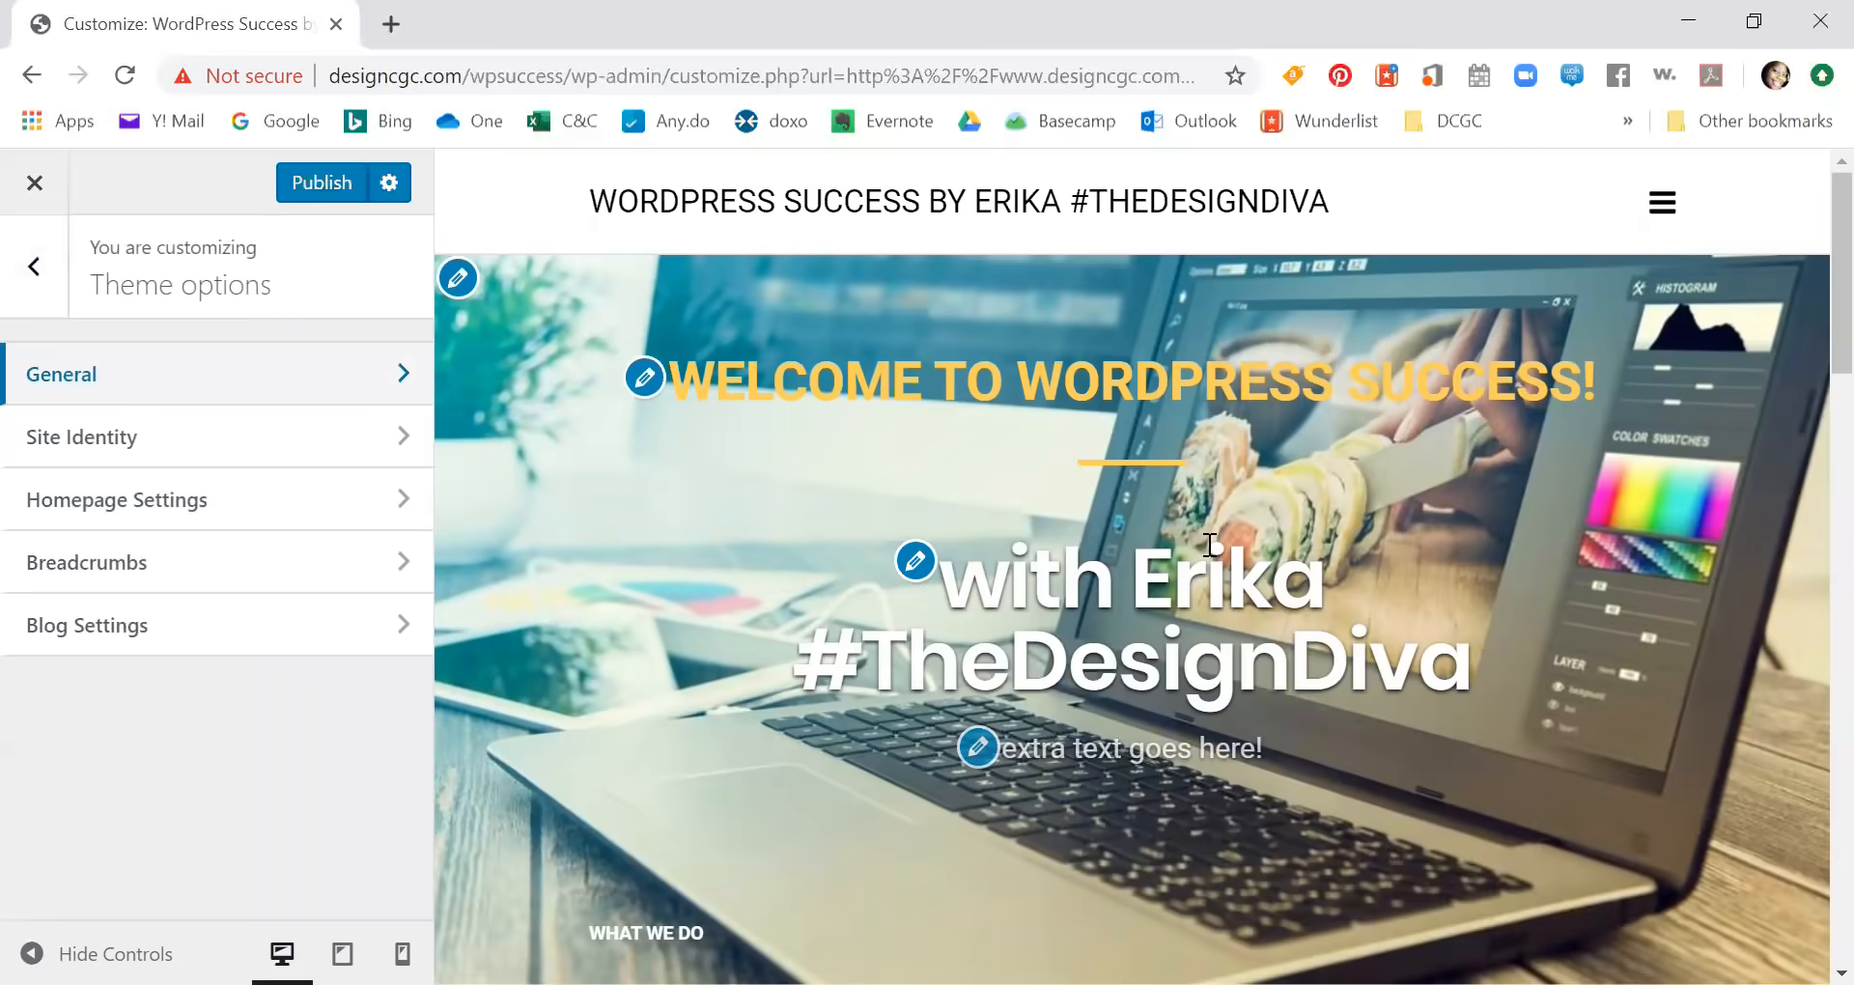
scroll(1209, 543, "down", 15)
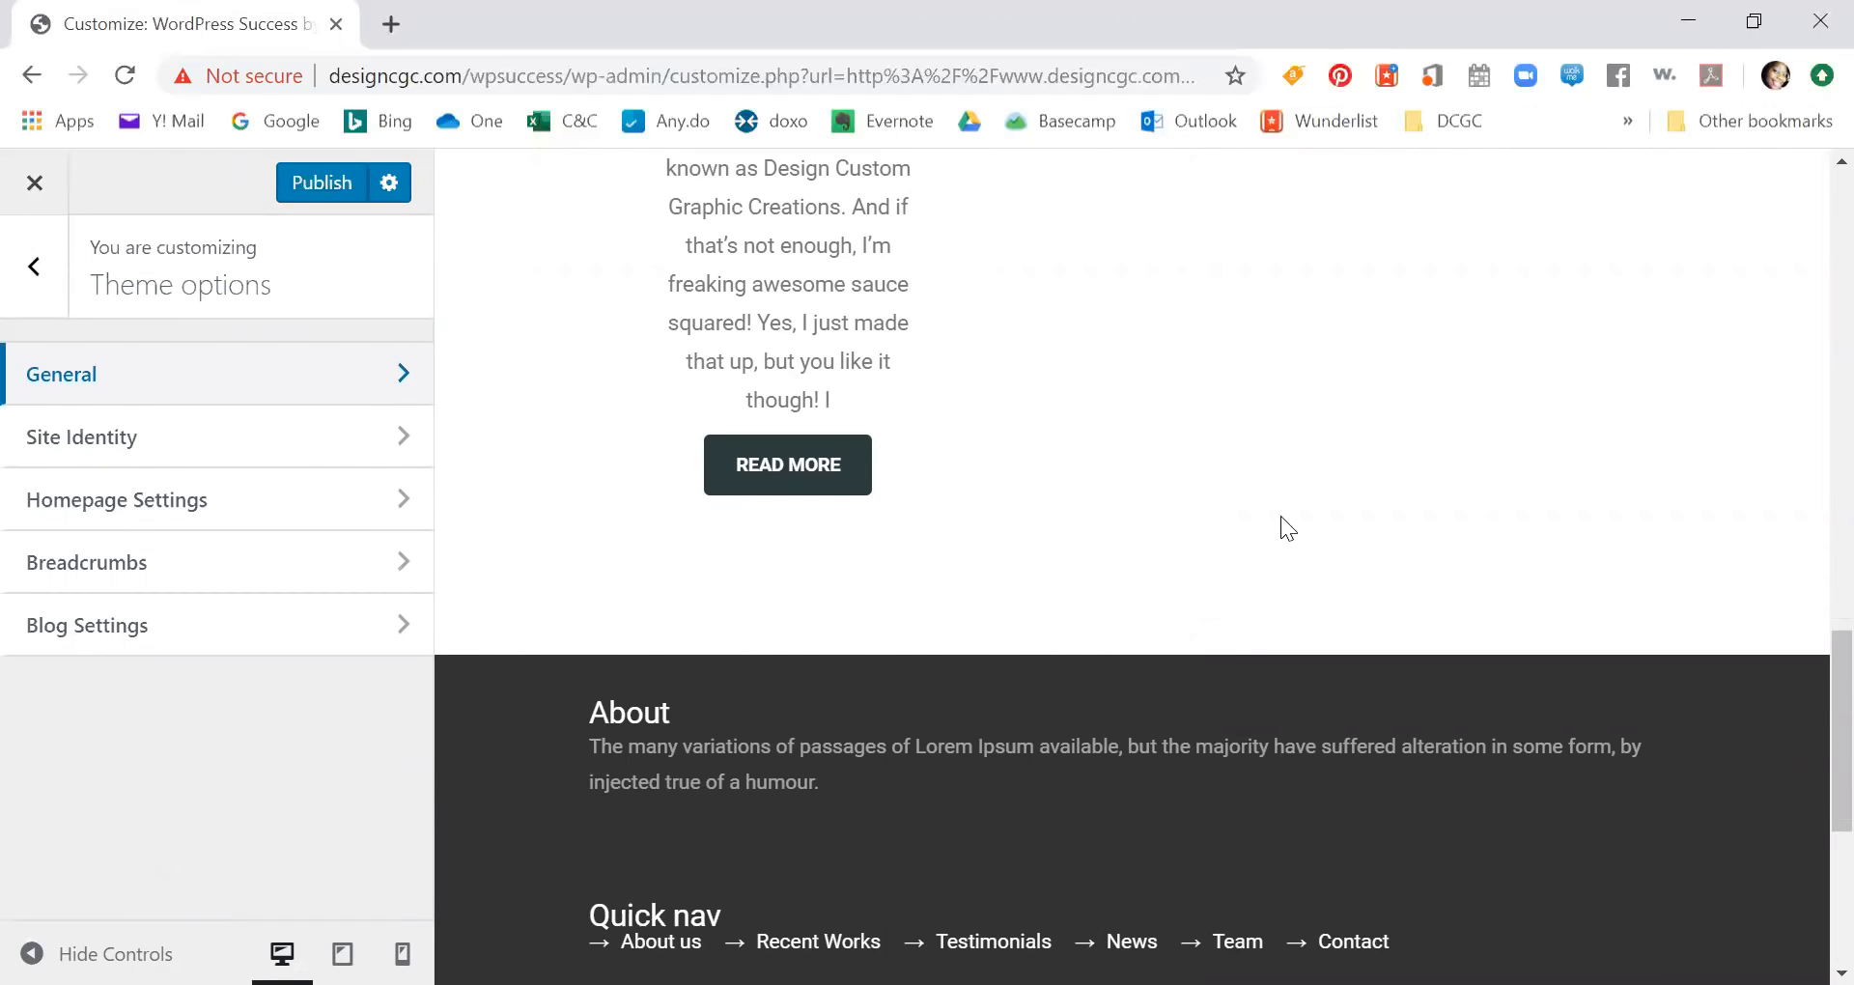
scroll(1280, 521, "down", 5)
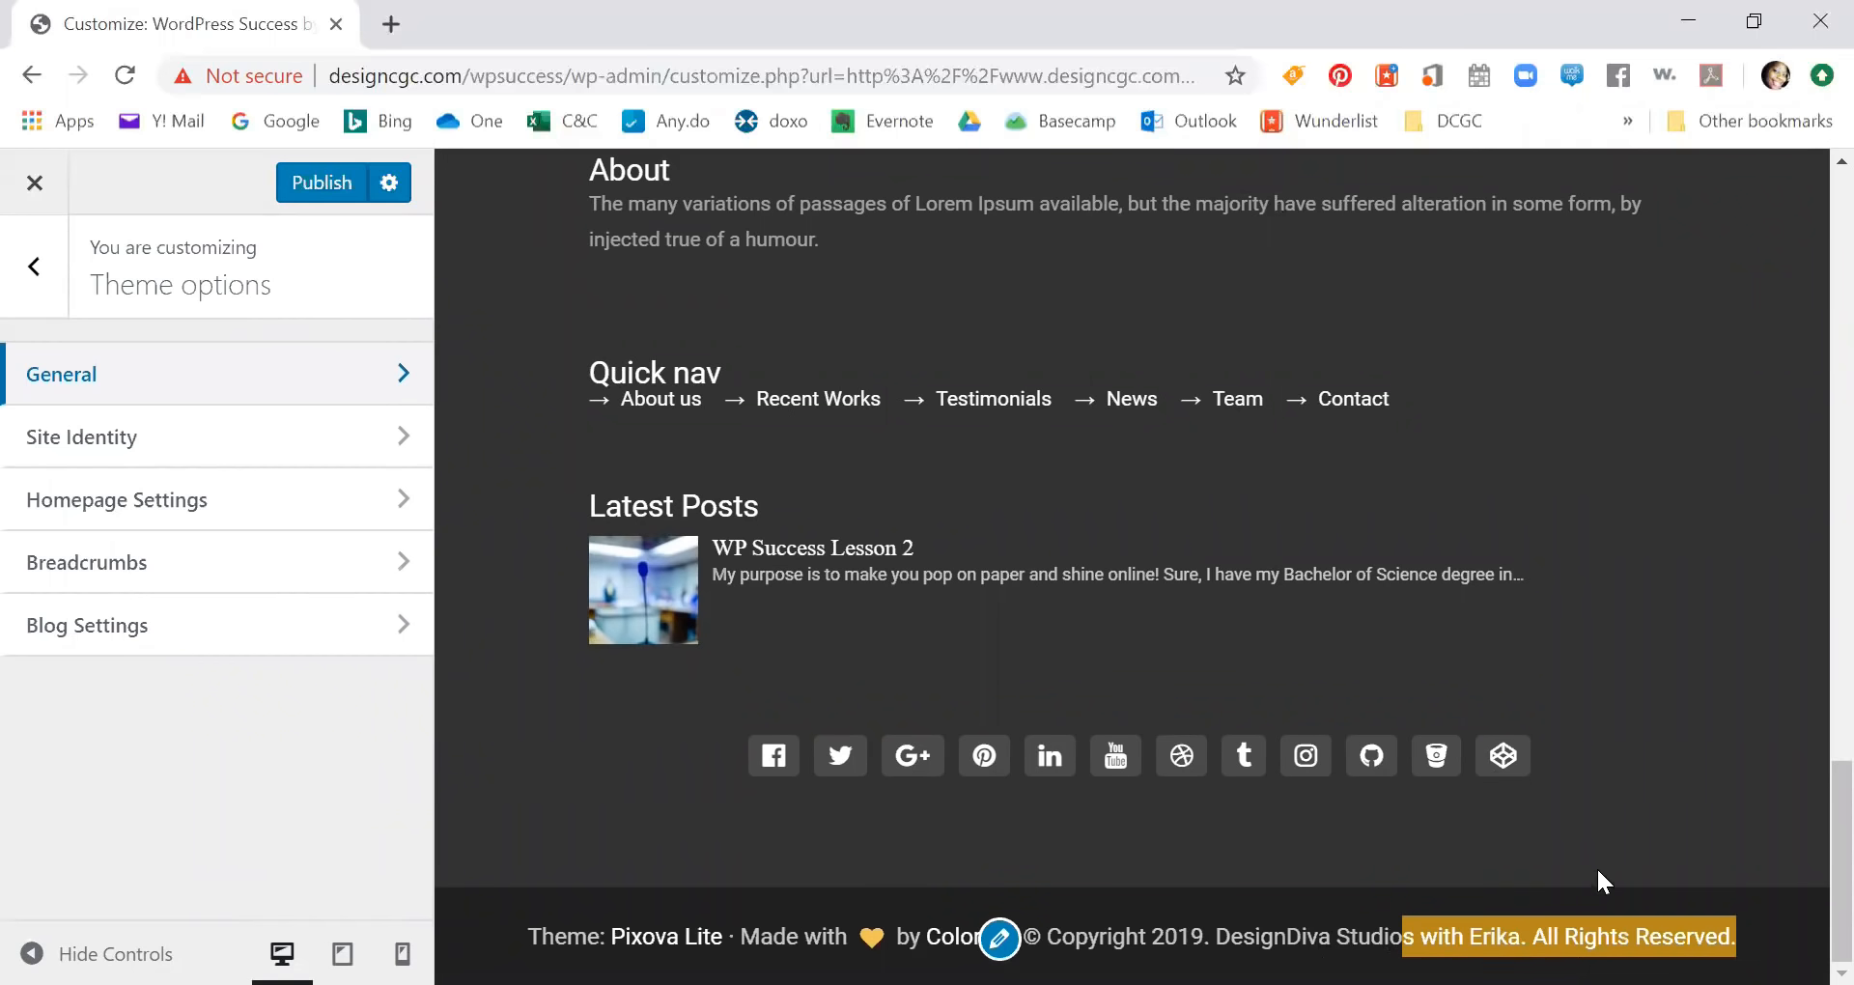
scroll(1596, 866, "up", 20)
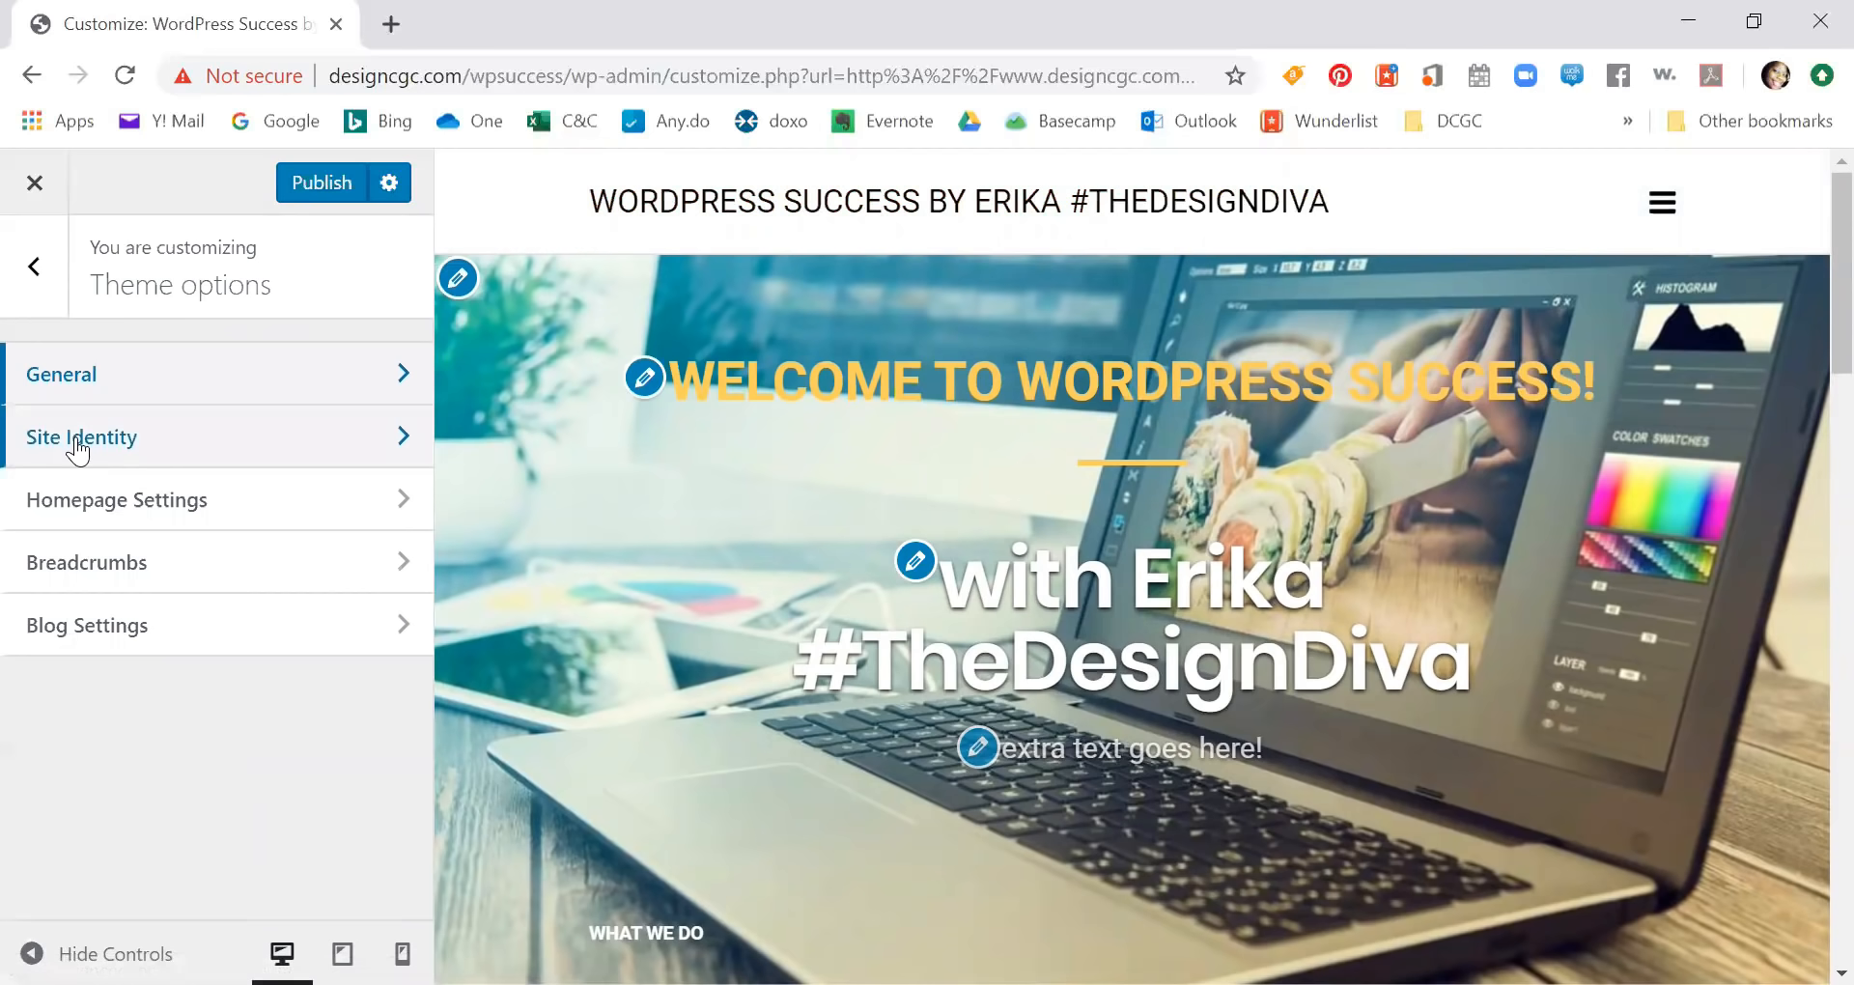
Step: Open the Site Identity options and examine the logo, tagline, title display and site icon settings
left_click(154, 452)
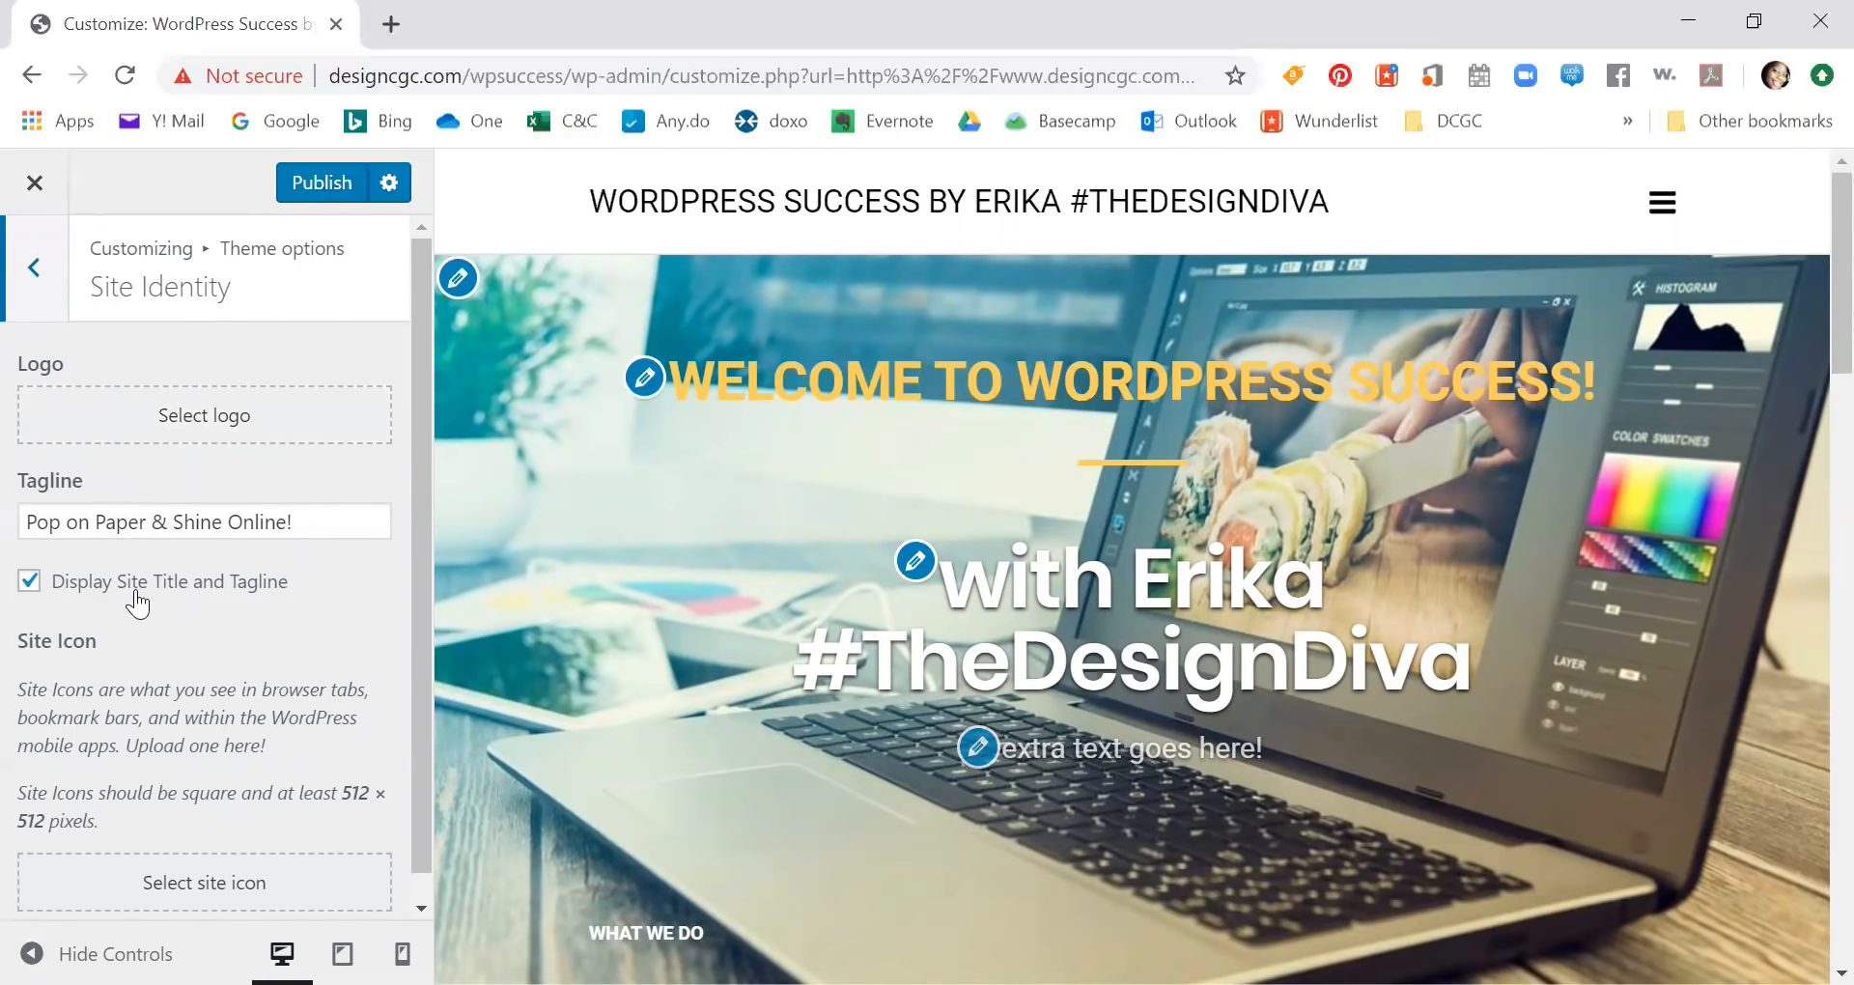
scroll(214, 622, "down", 1)
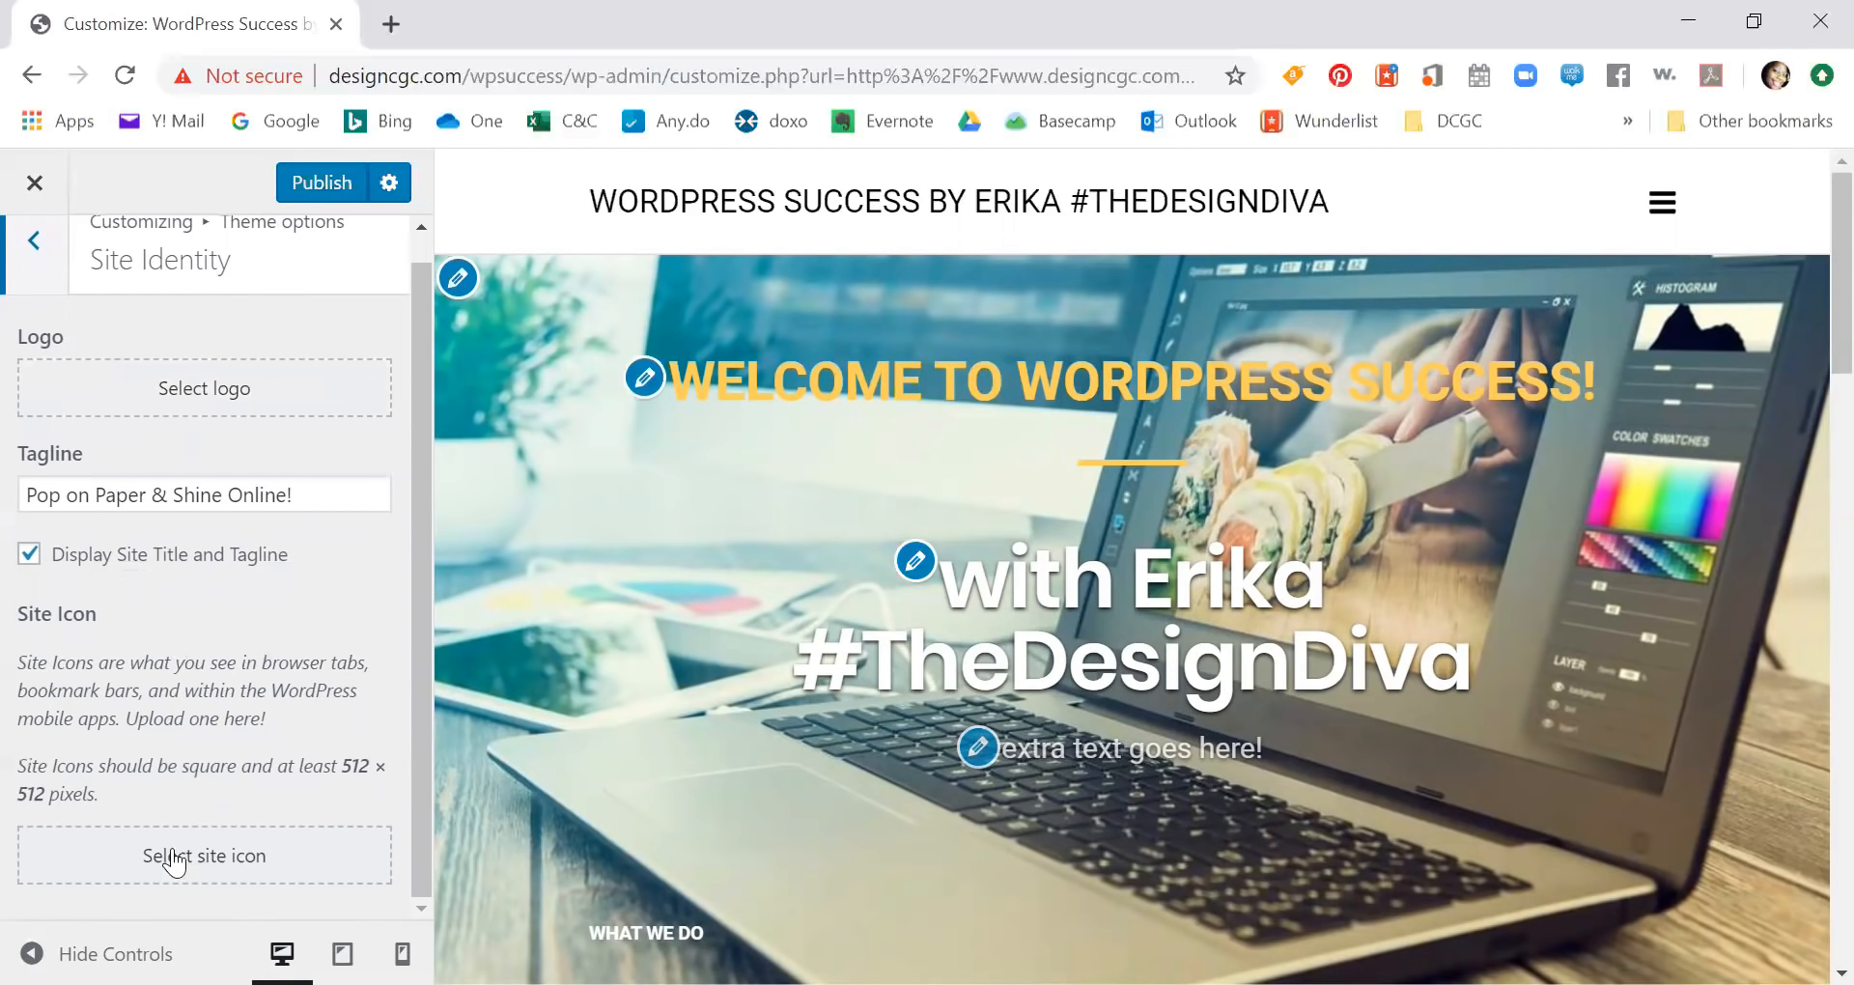
scroll(178, 564, "up", 1)
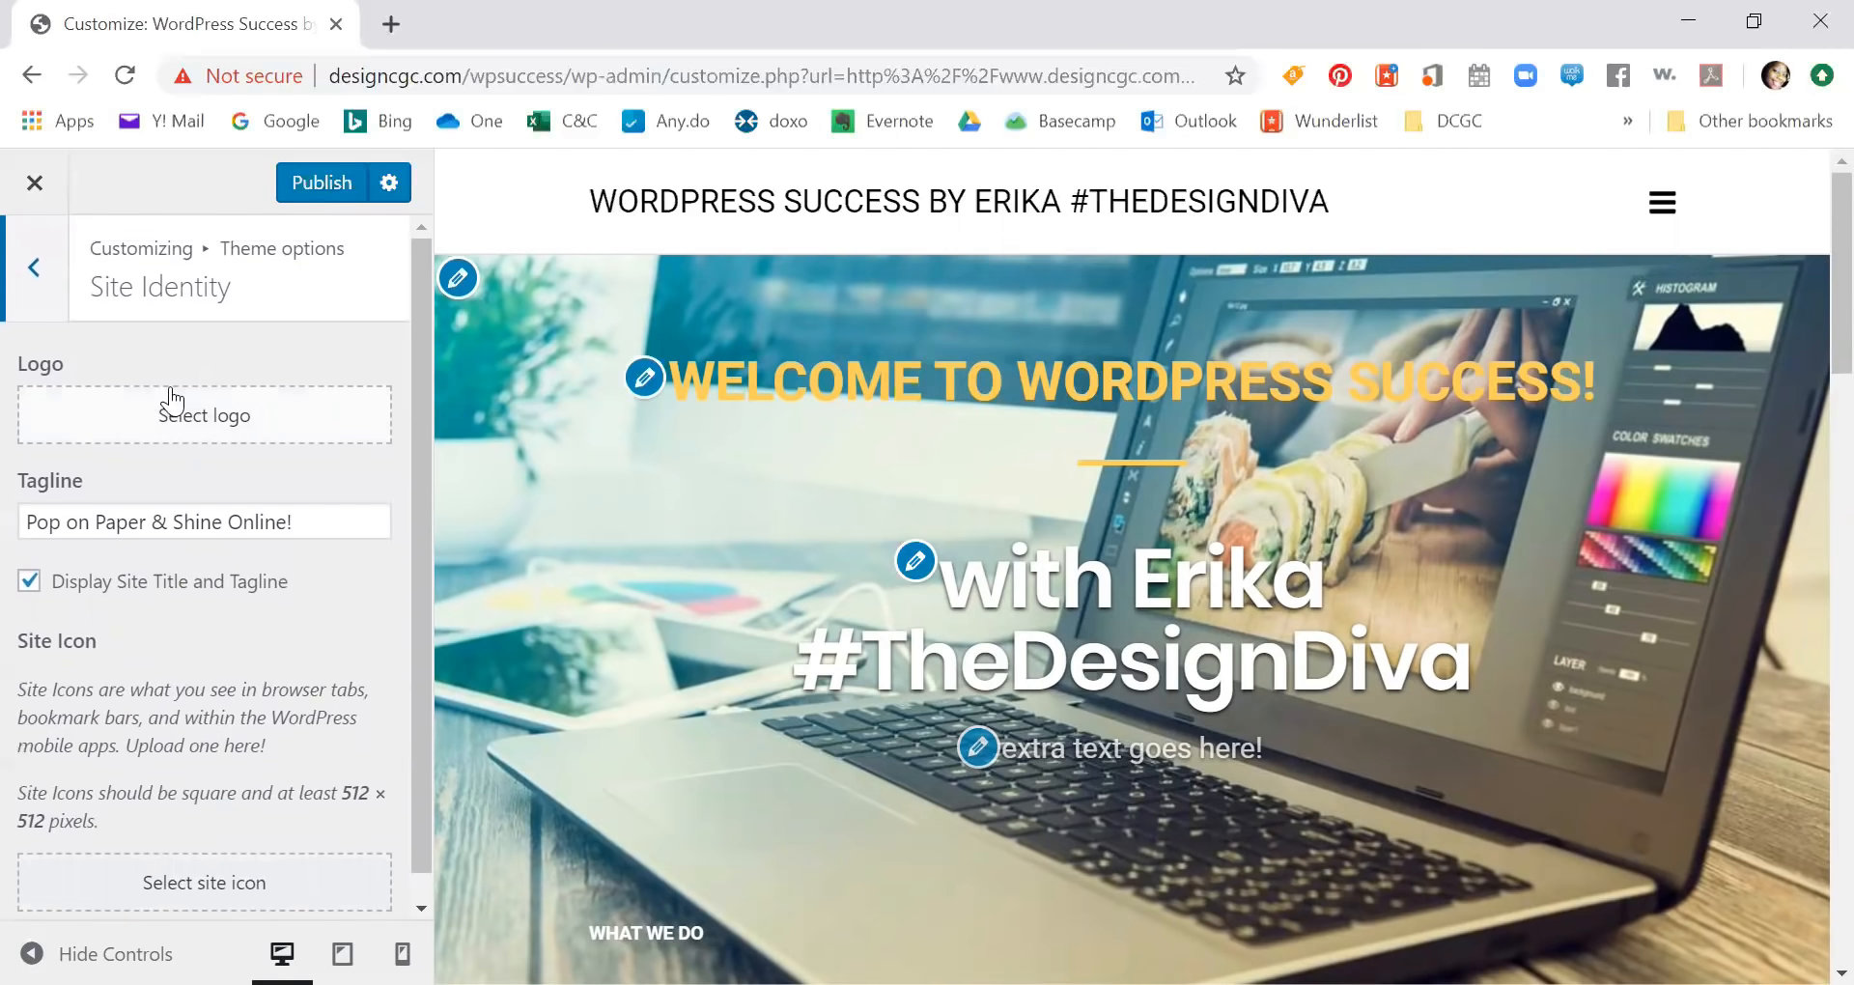
Step: Set the #TheDesignDiva image from the media library as the site logo without cropping it
left_click(243, 422)
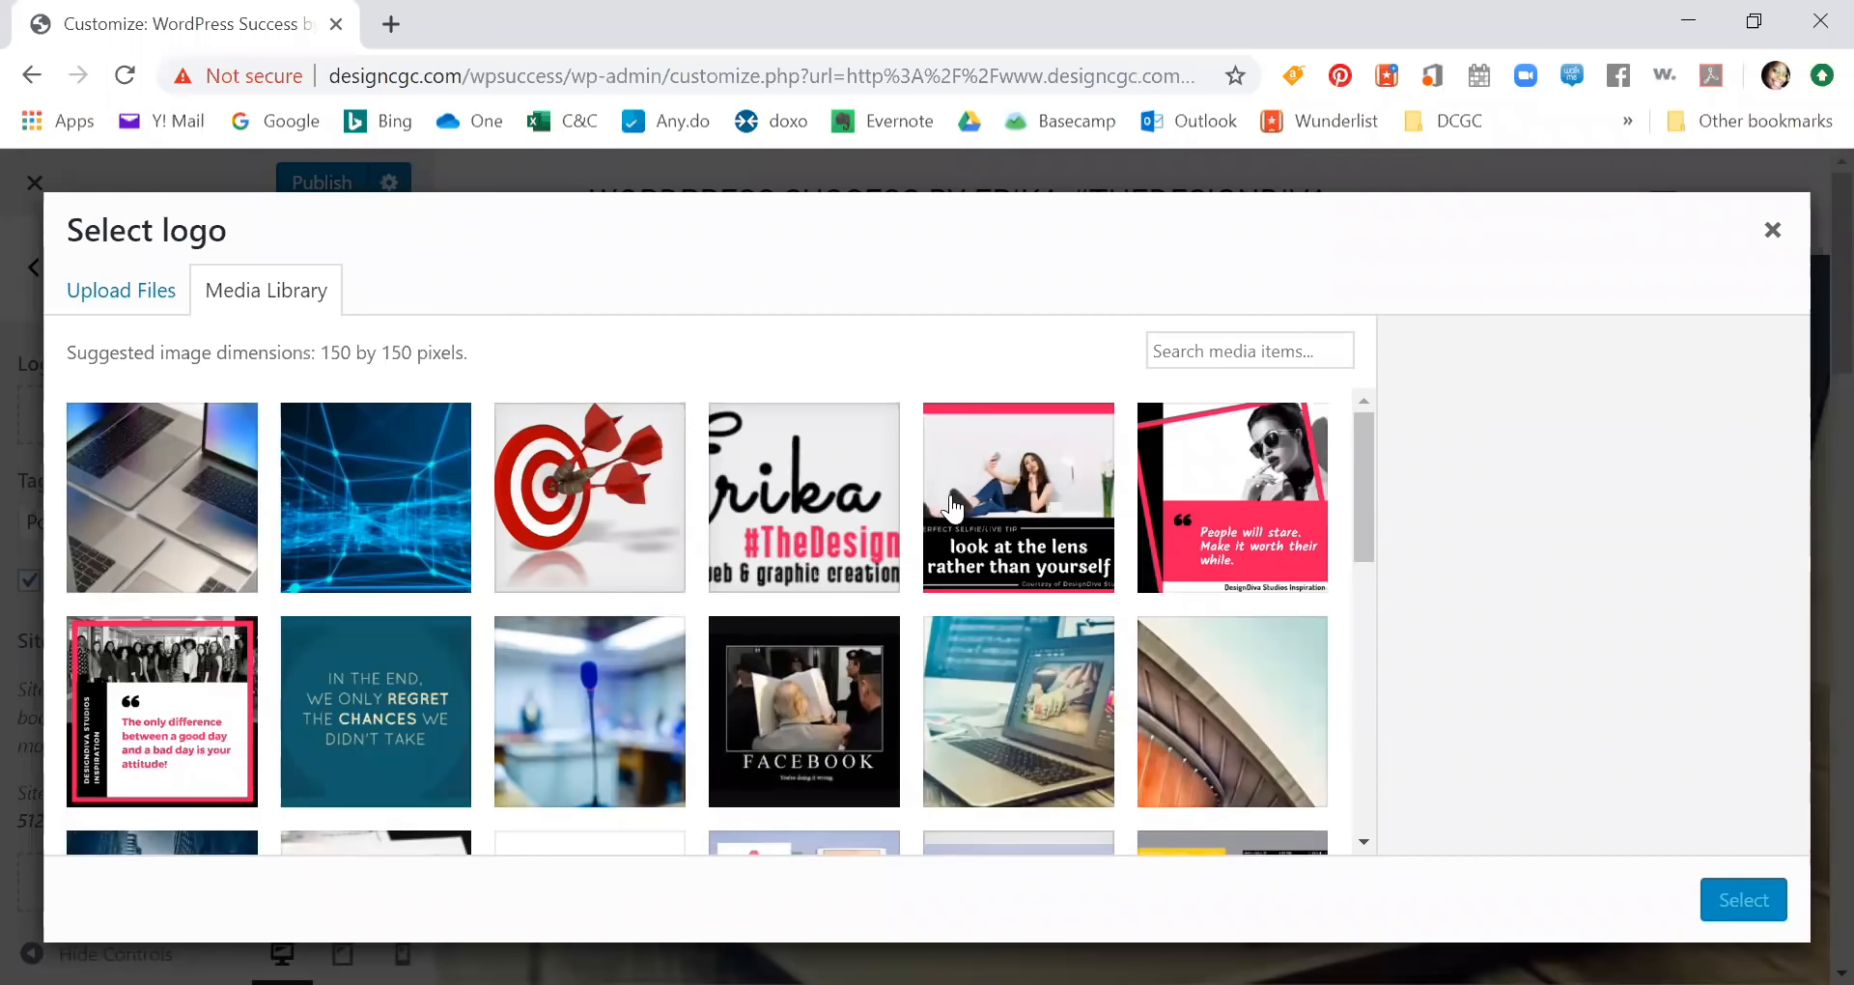
scroll(868, 497, "down", 8)
scroll(821, 502, "up", 10)
left_click(787, 507)
left_click(1728, 901)
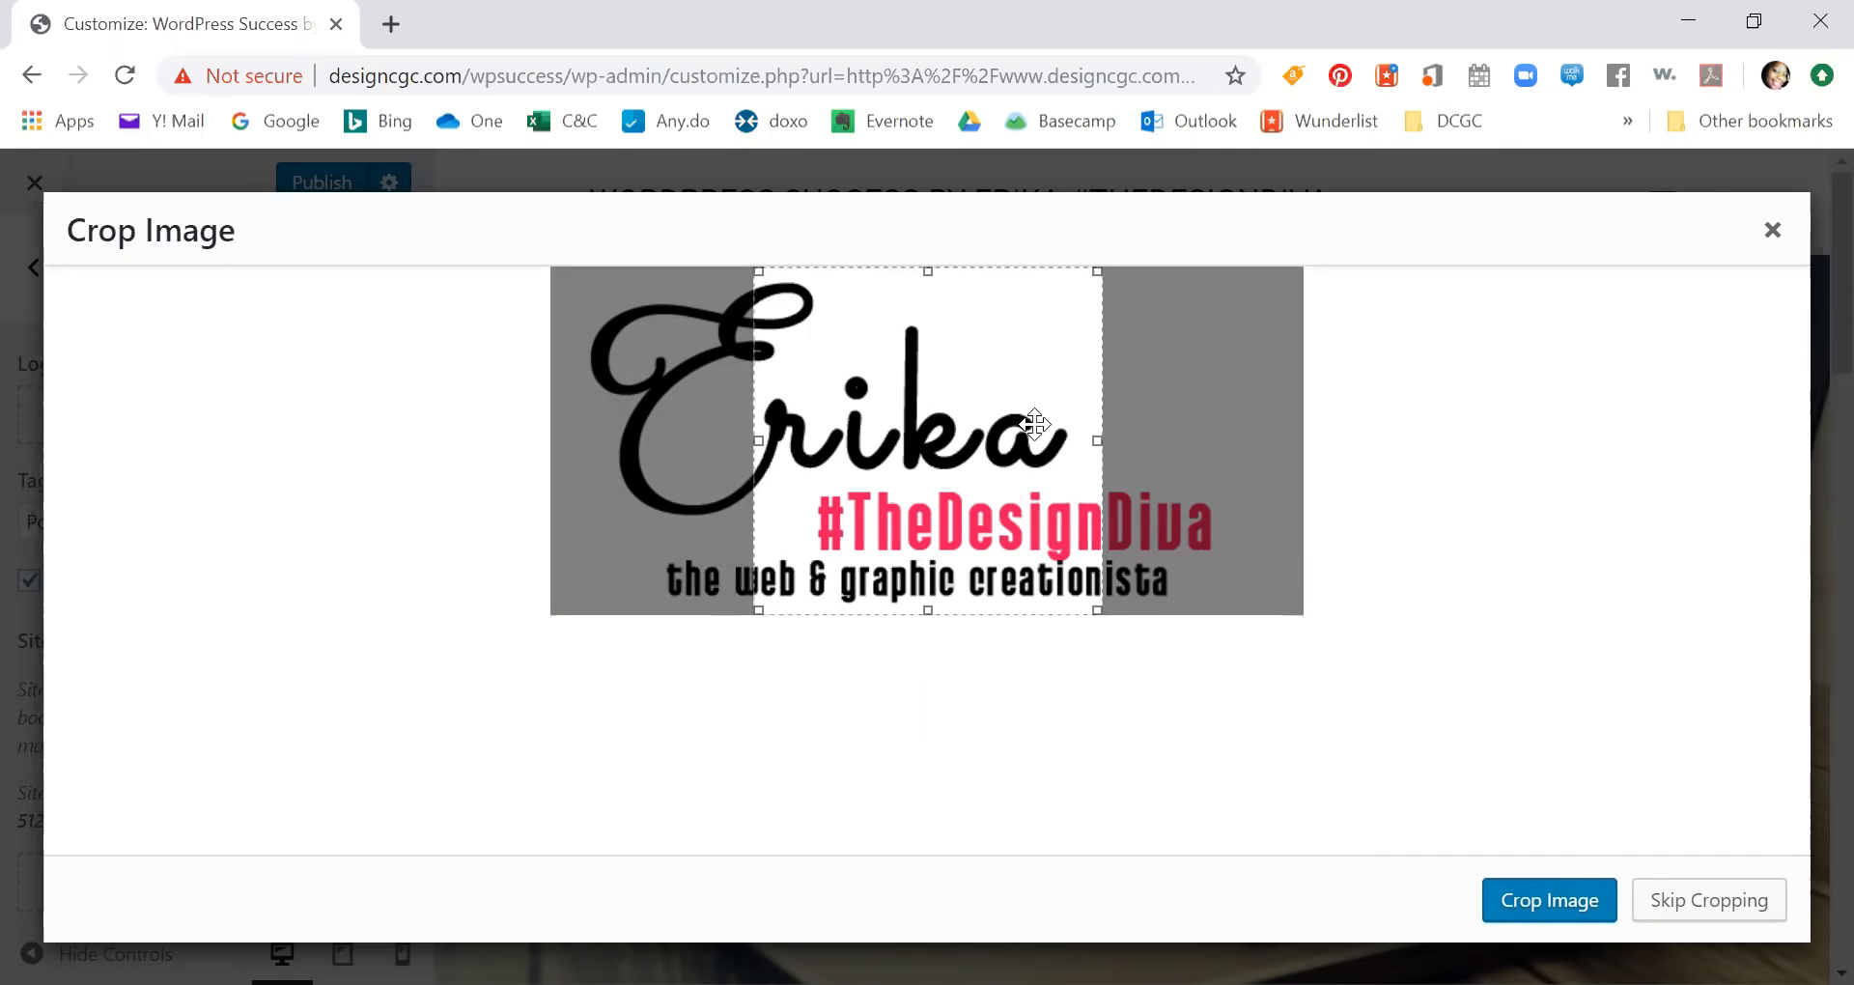
left_click(1735, 917)
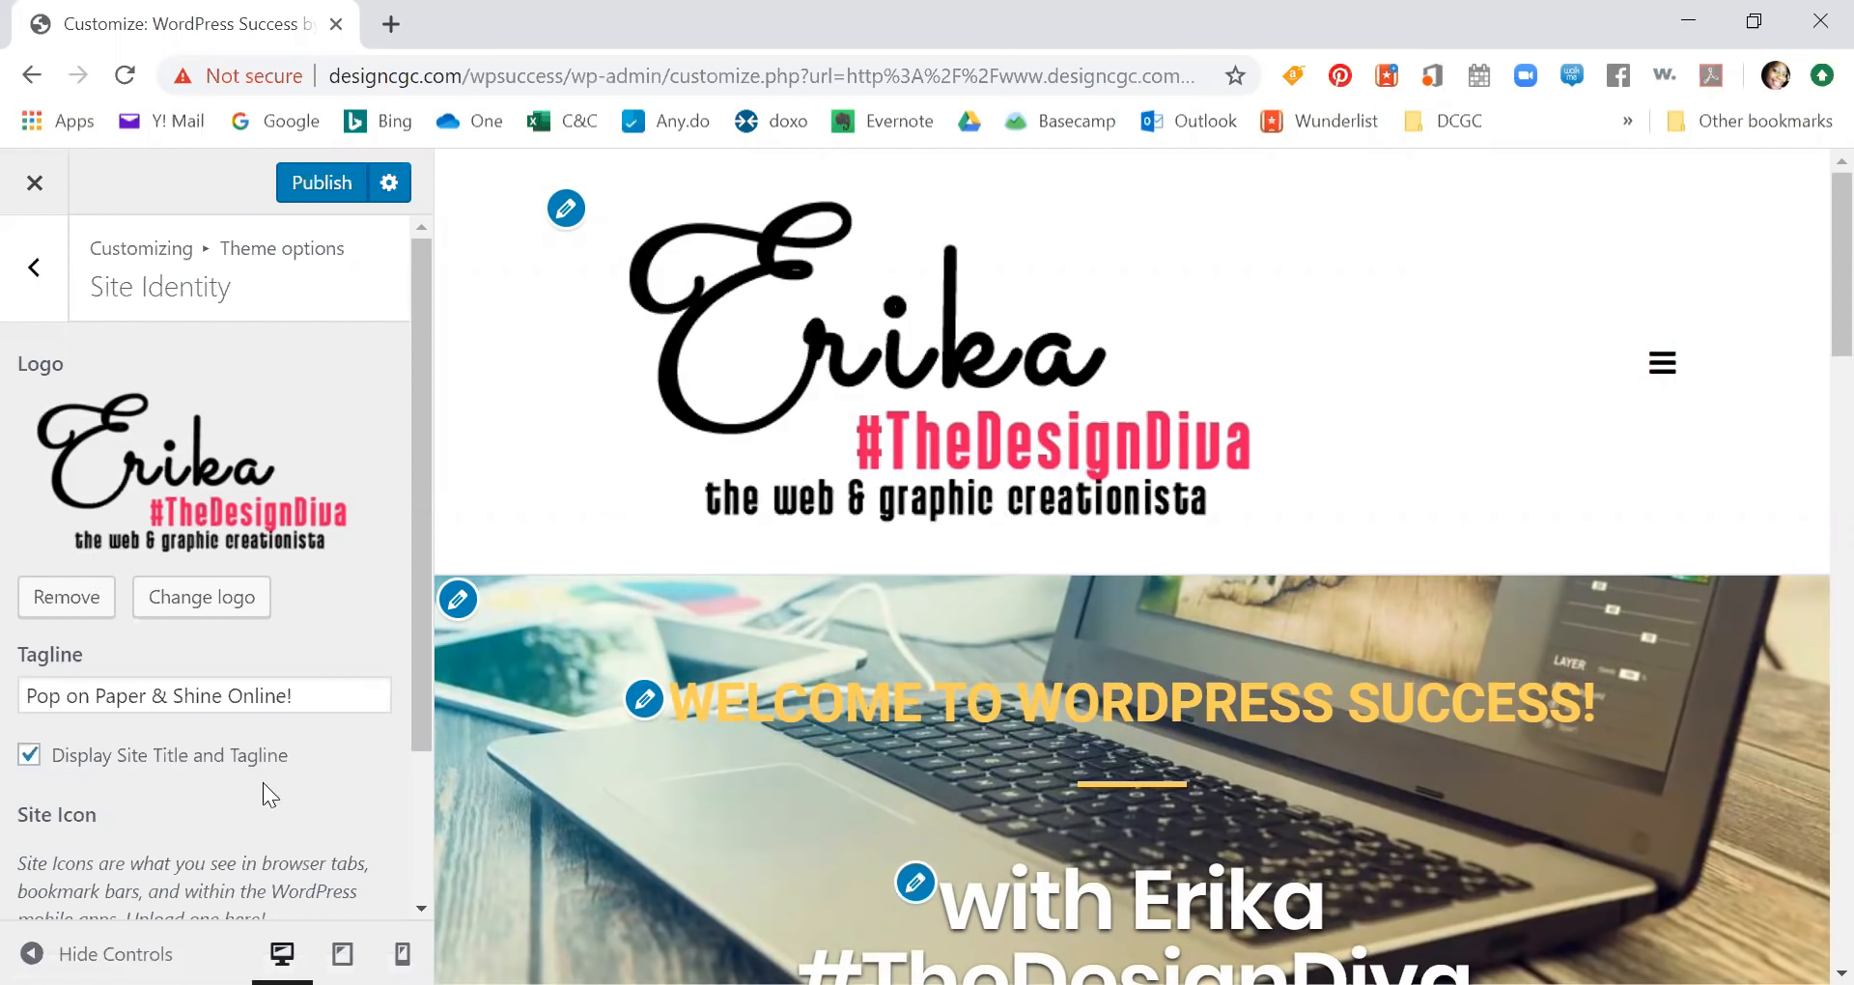
Step: Toggle the site title and tagline display off and on, and review the page with its new logo with the controls hidden
left_click(29, 754)
left_click(29, 755)
left_click(97, 954)
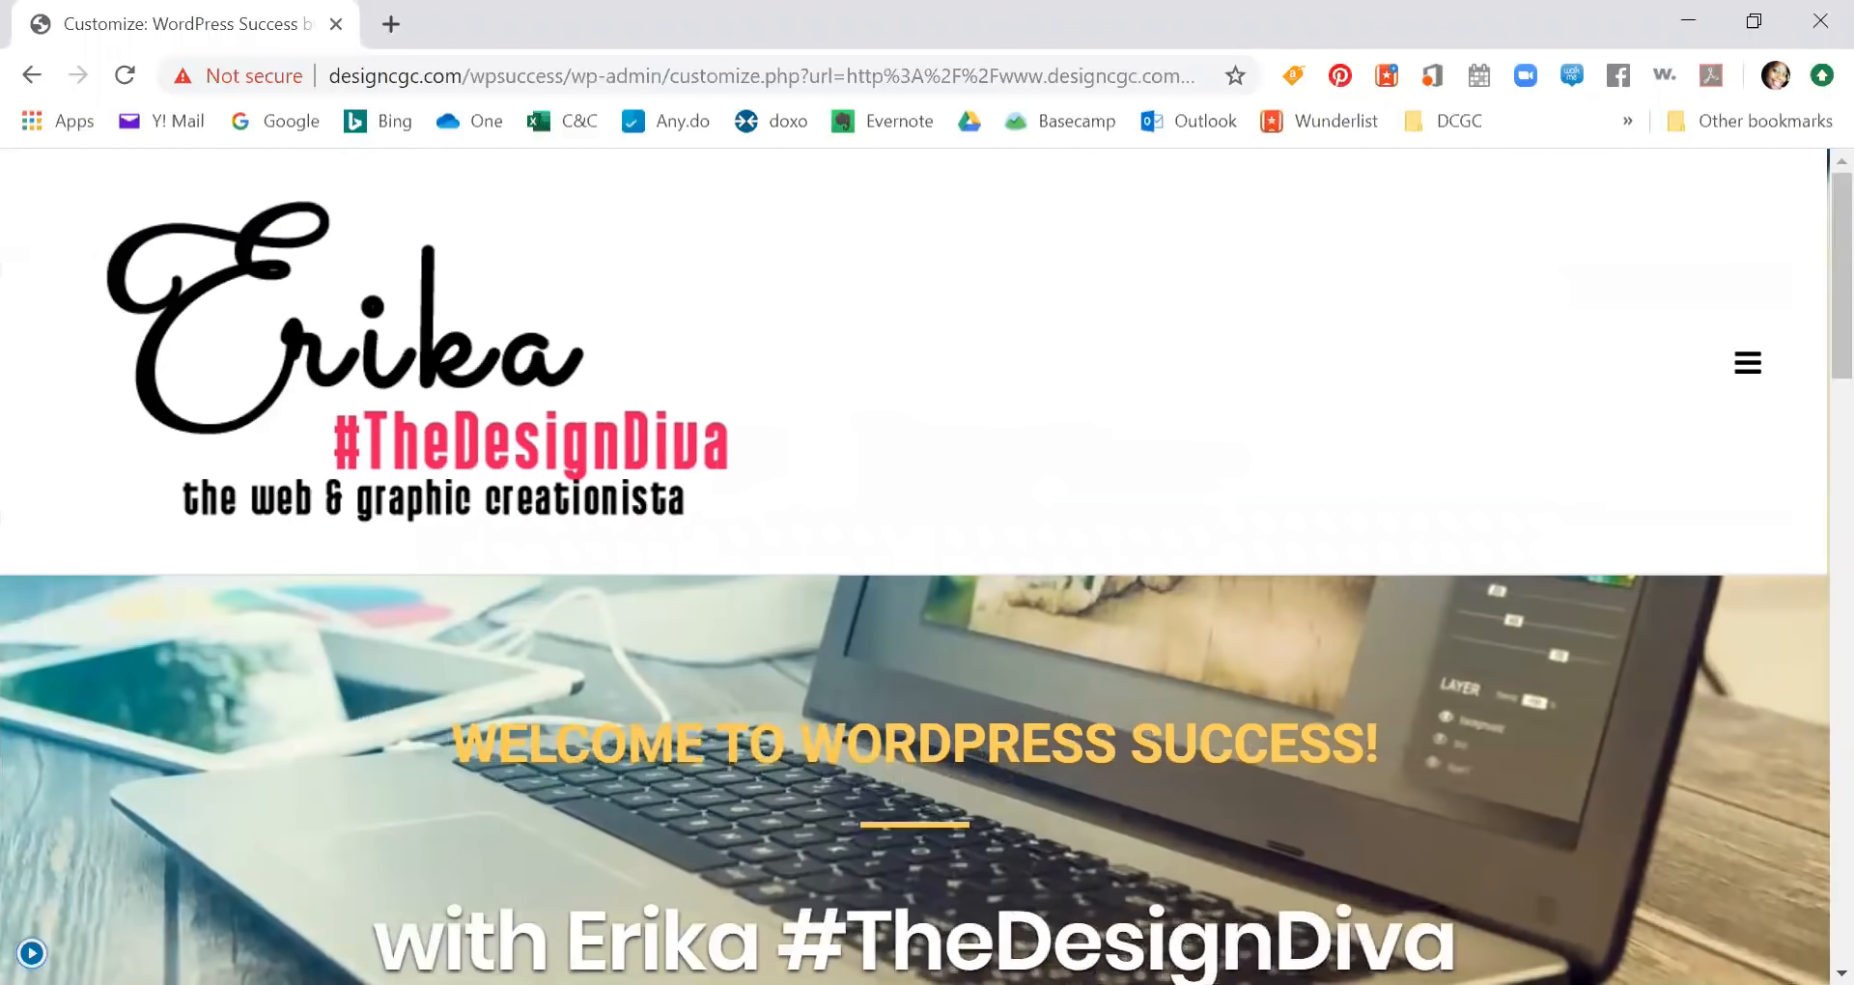
scroll(1629, 459, "down", 1)
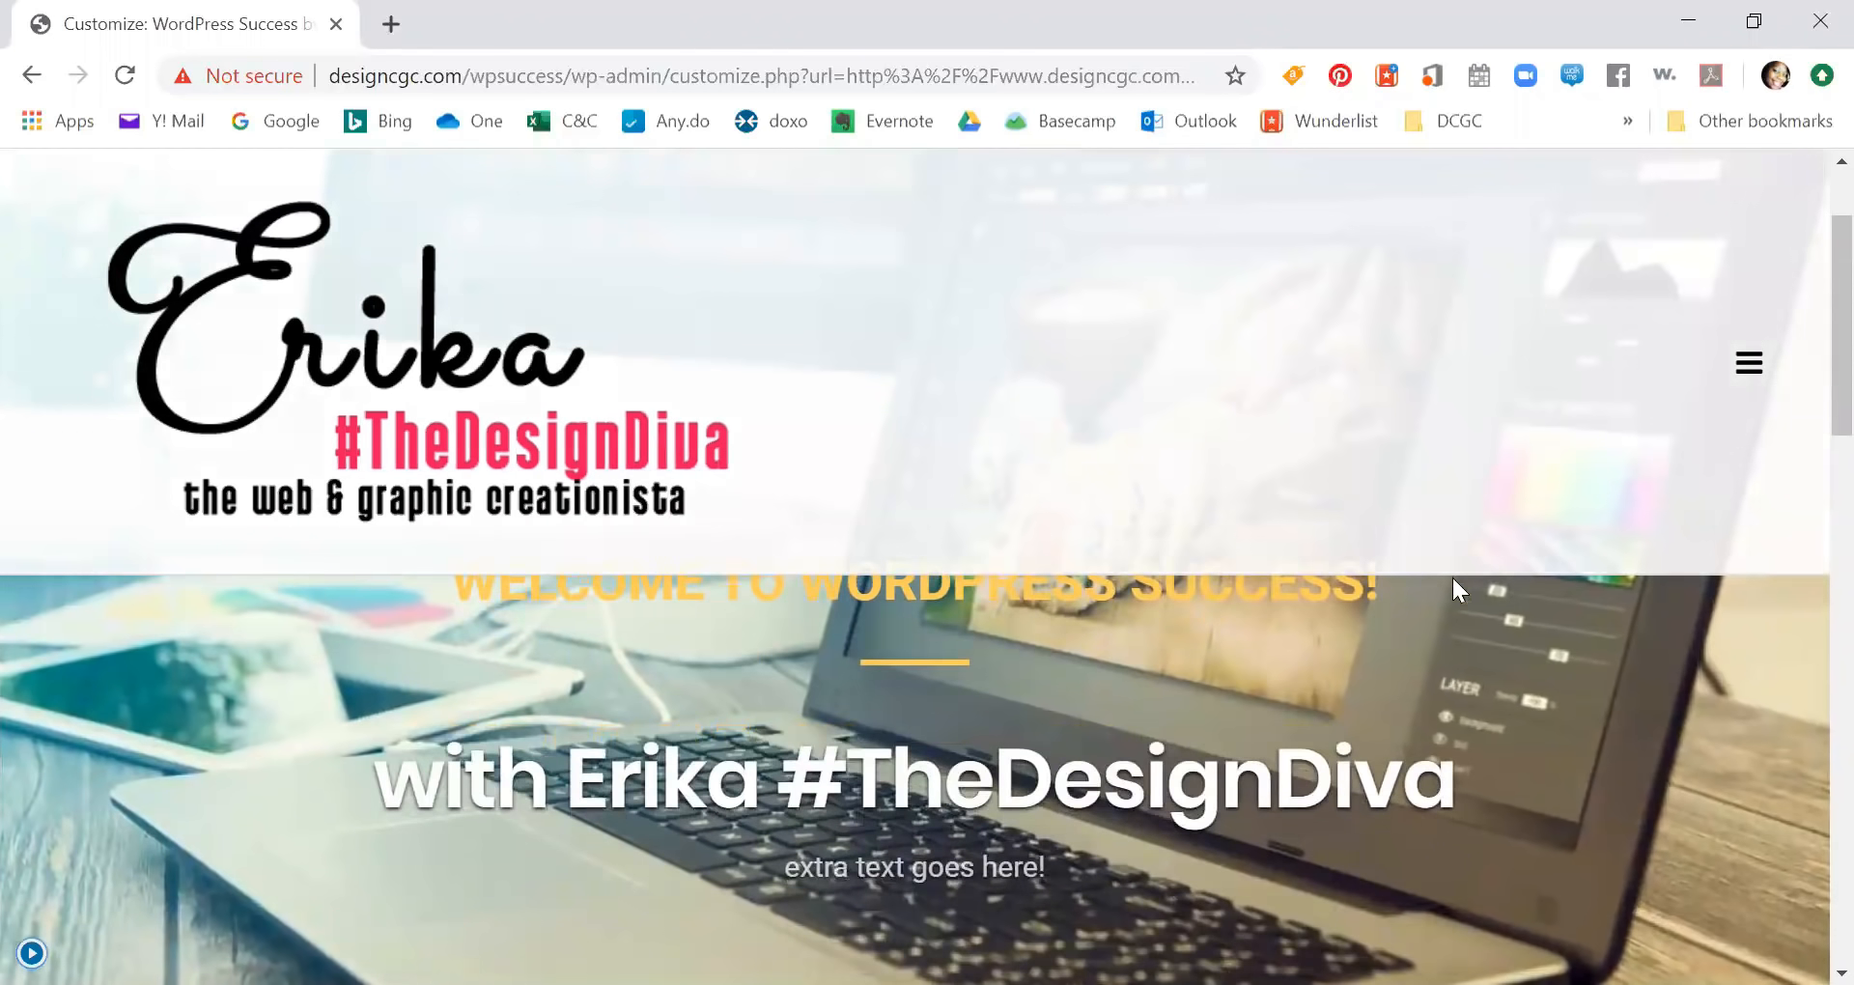
scroll(1498, 526, "up", 2)
scroll(1499, 525, "down", 12)
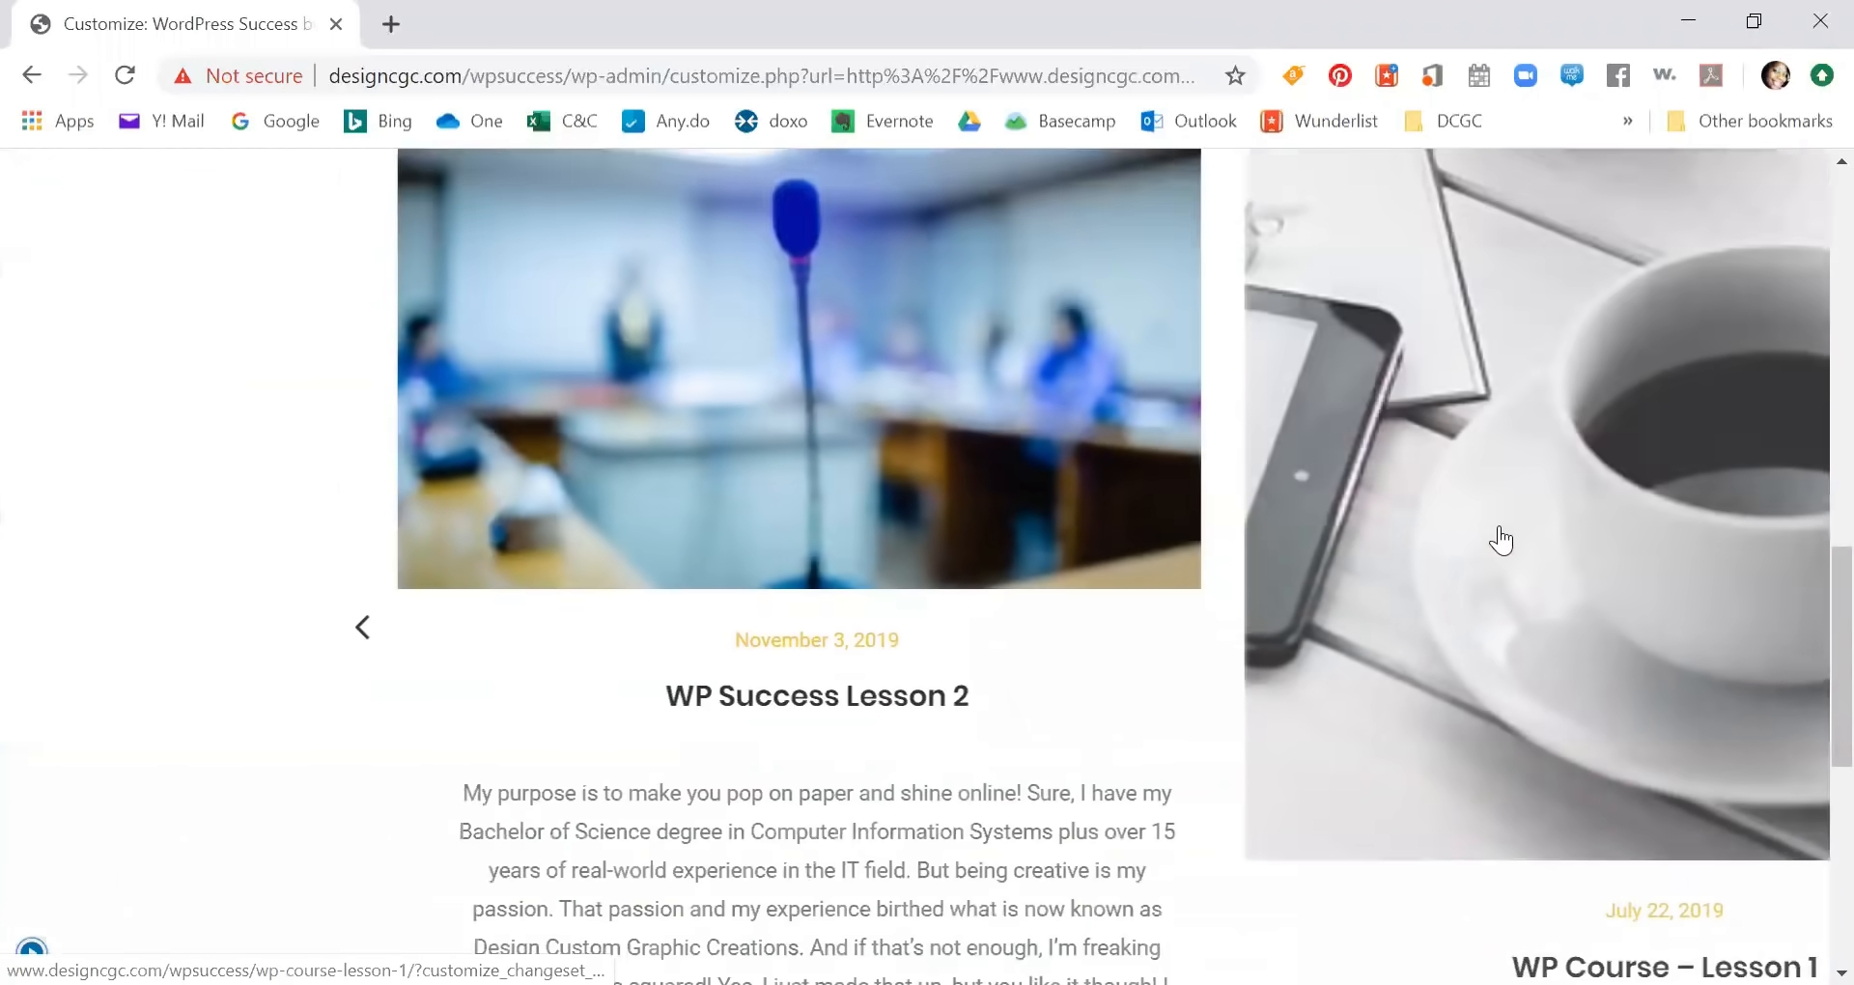
scroll(1498, 530, "down", 5)
scroll(1491, 536, "up", 10)
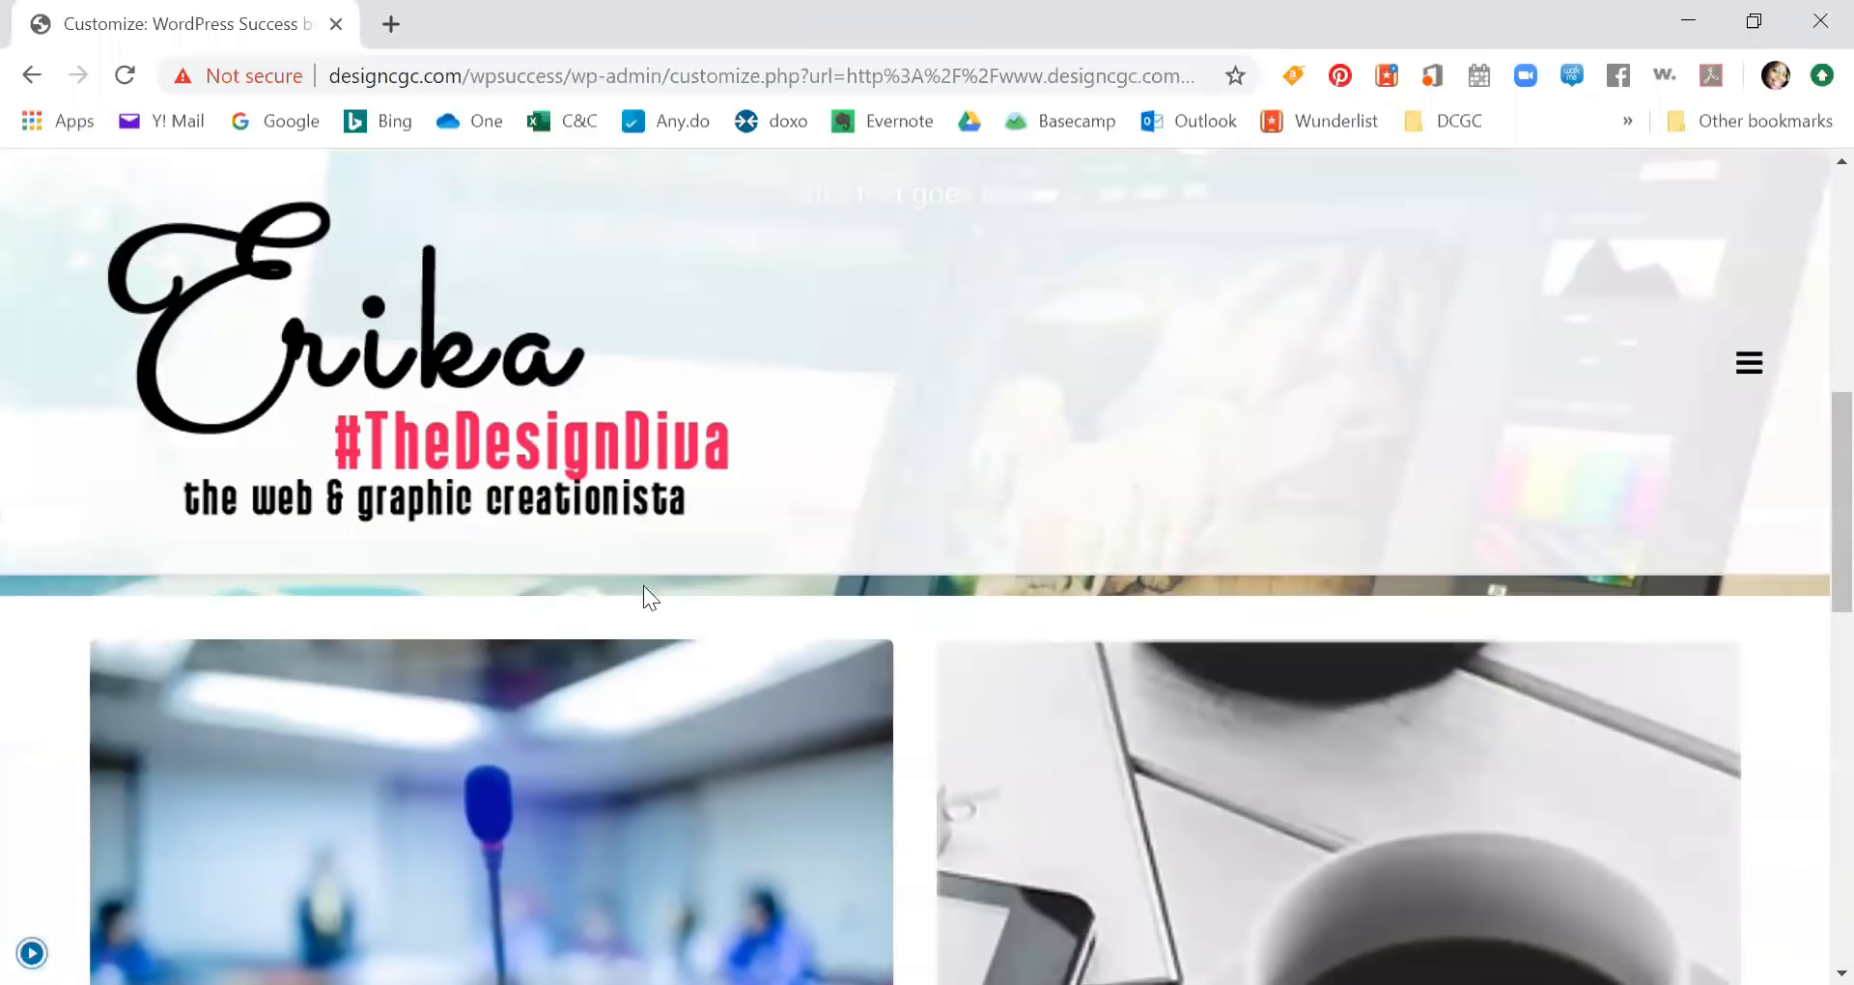
scroll(174, 633, "up", 8)
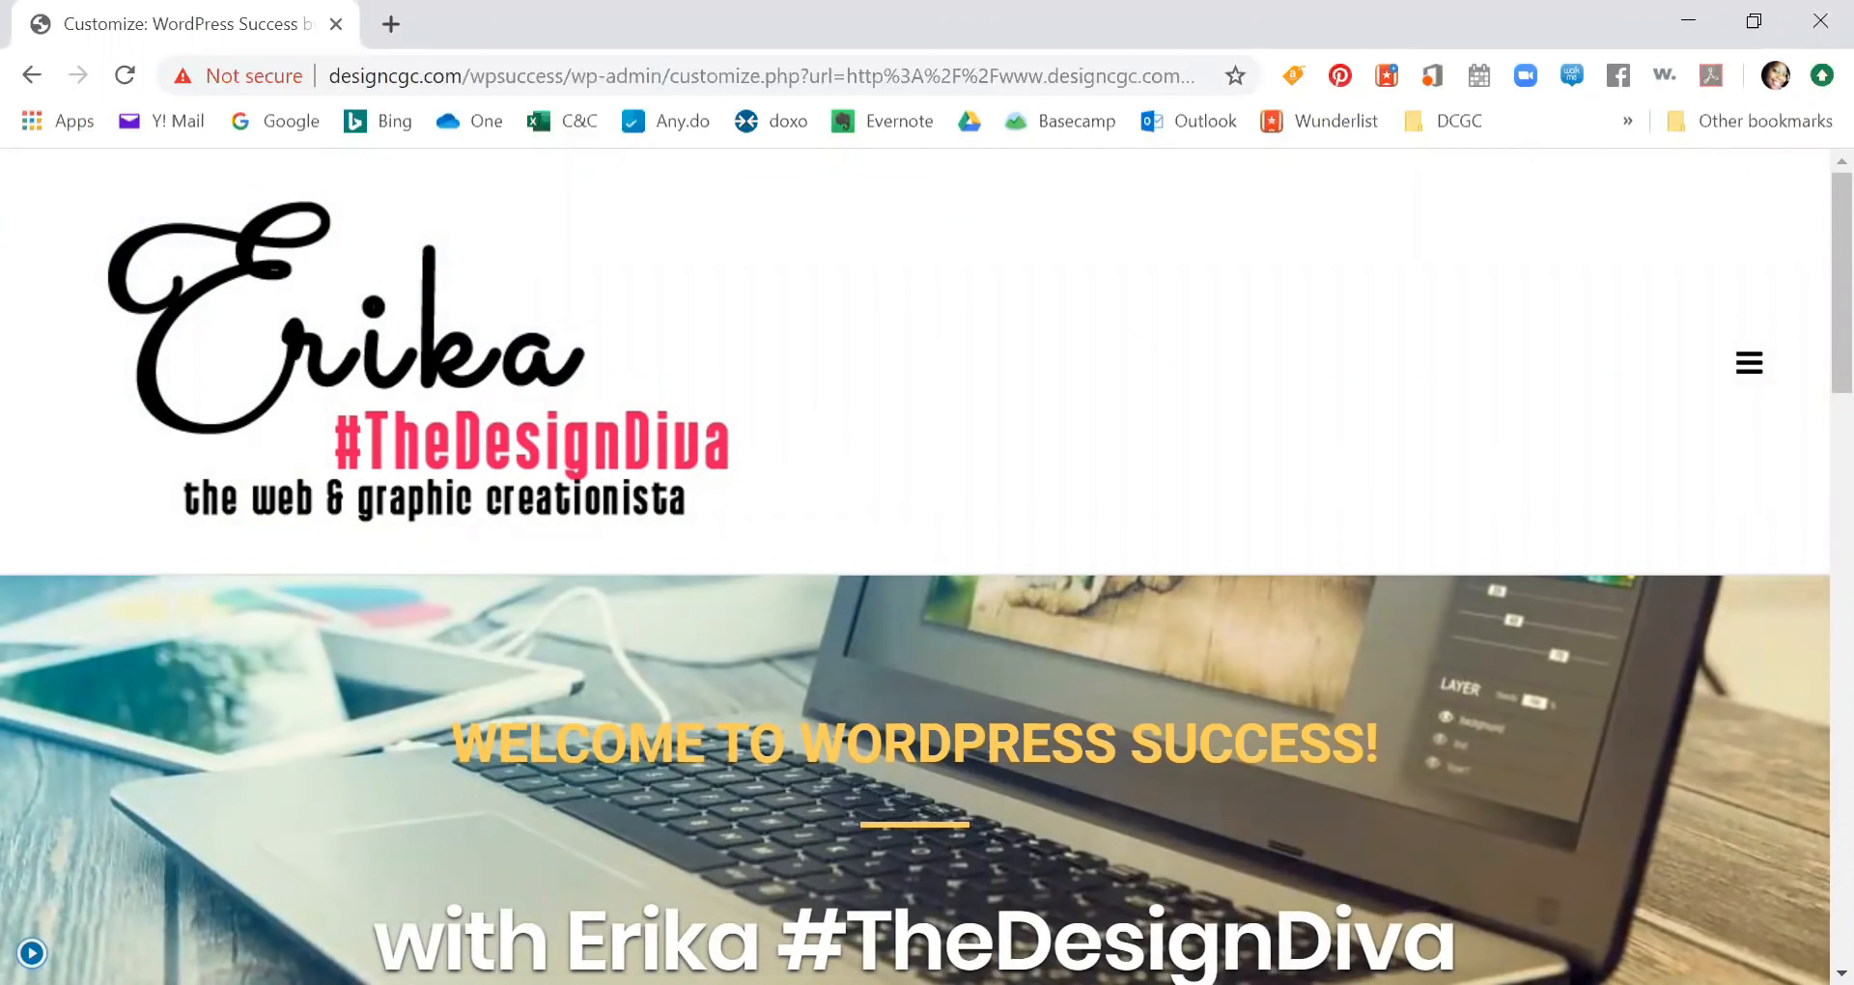
left_click(31, 953)
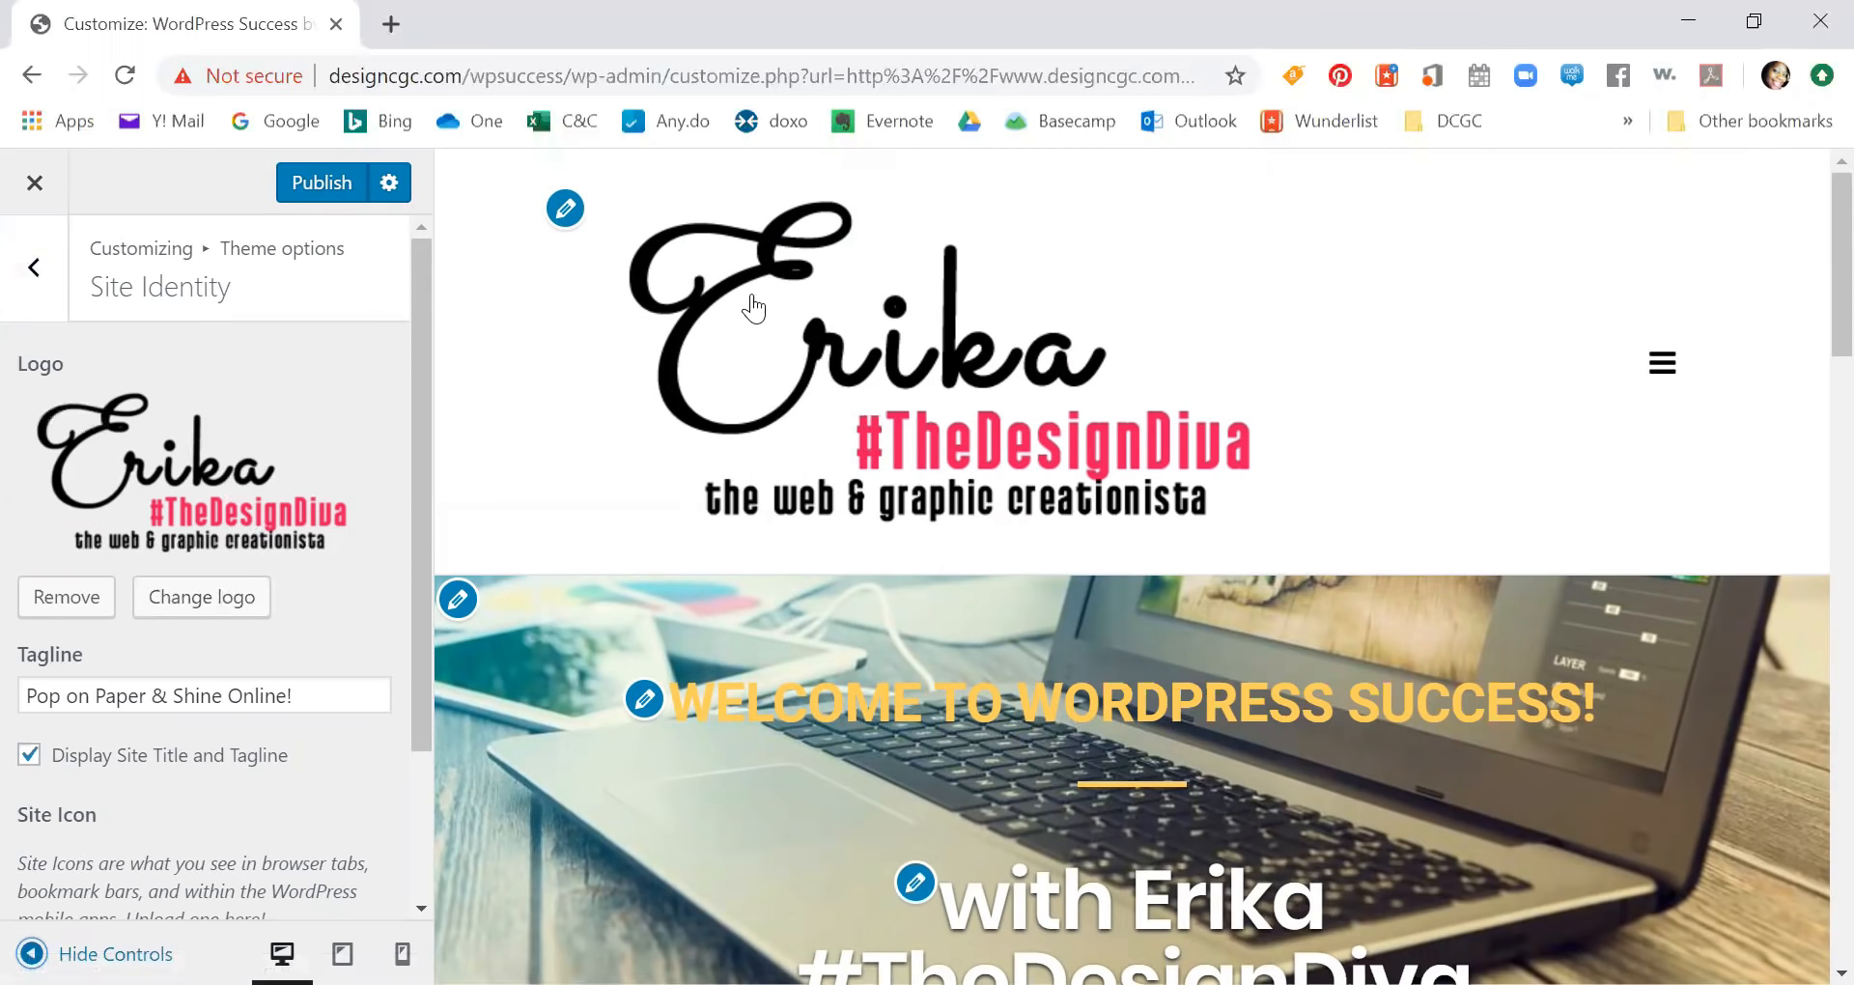
Step: Look at the image choices for changing the logo, close them without selecting one, and view the Site Icon settings
left_click(171, 606)
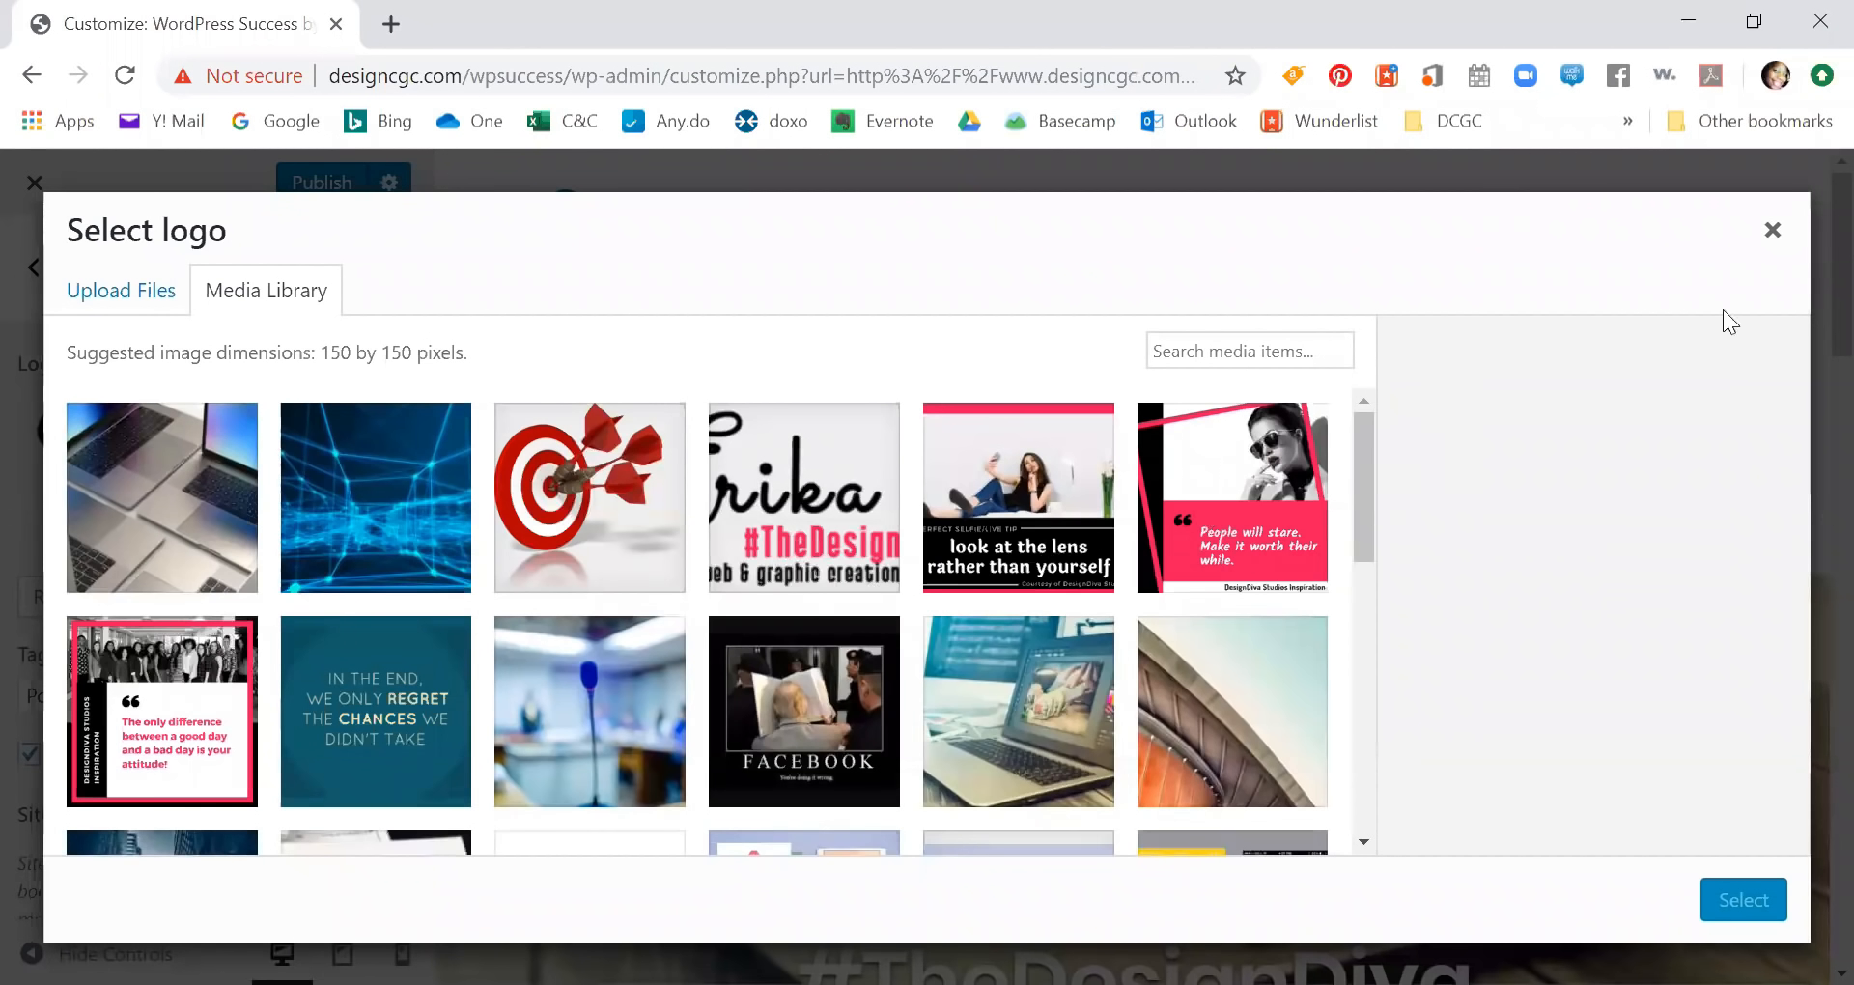
left_click(1786, 236)
scroll(186, 522, "down", 3)
scroll(96, 405, "up", 3)
scroll(76, 591, "down", 2)
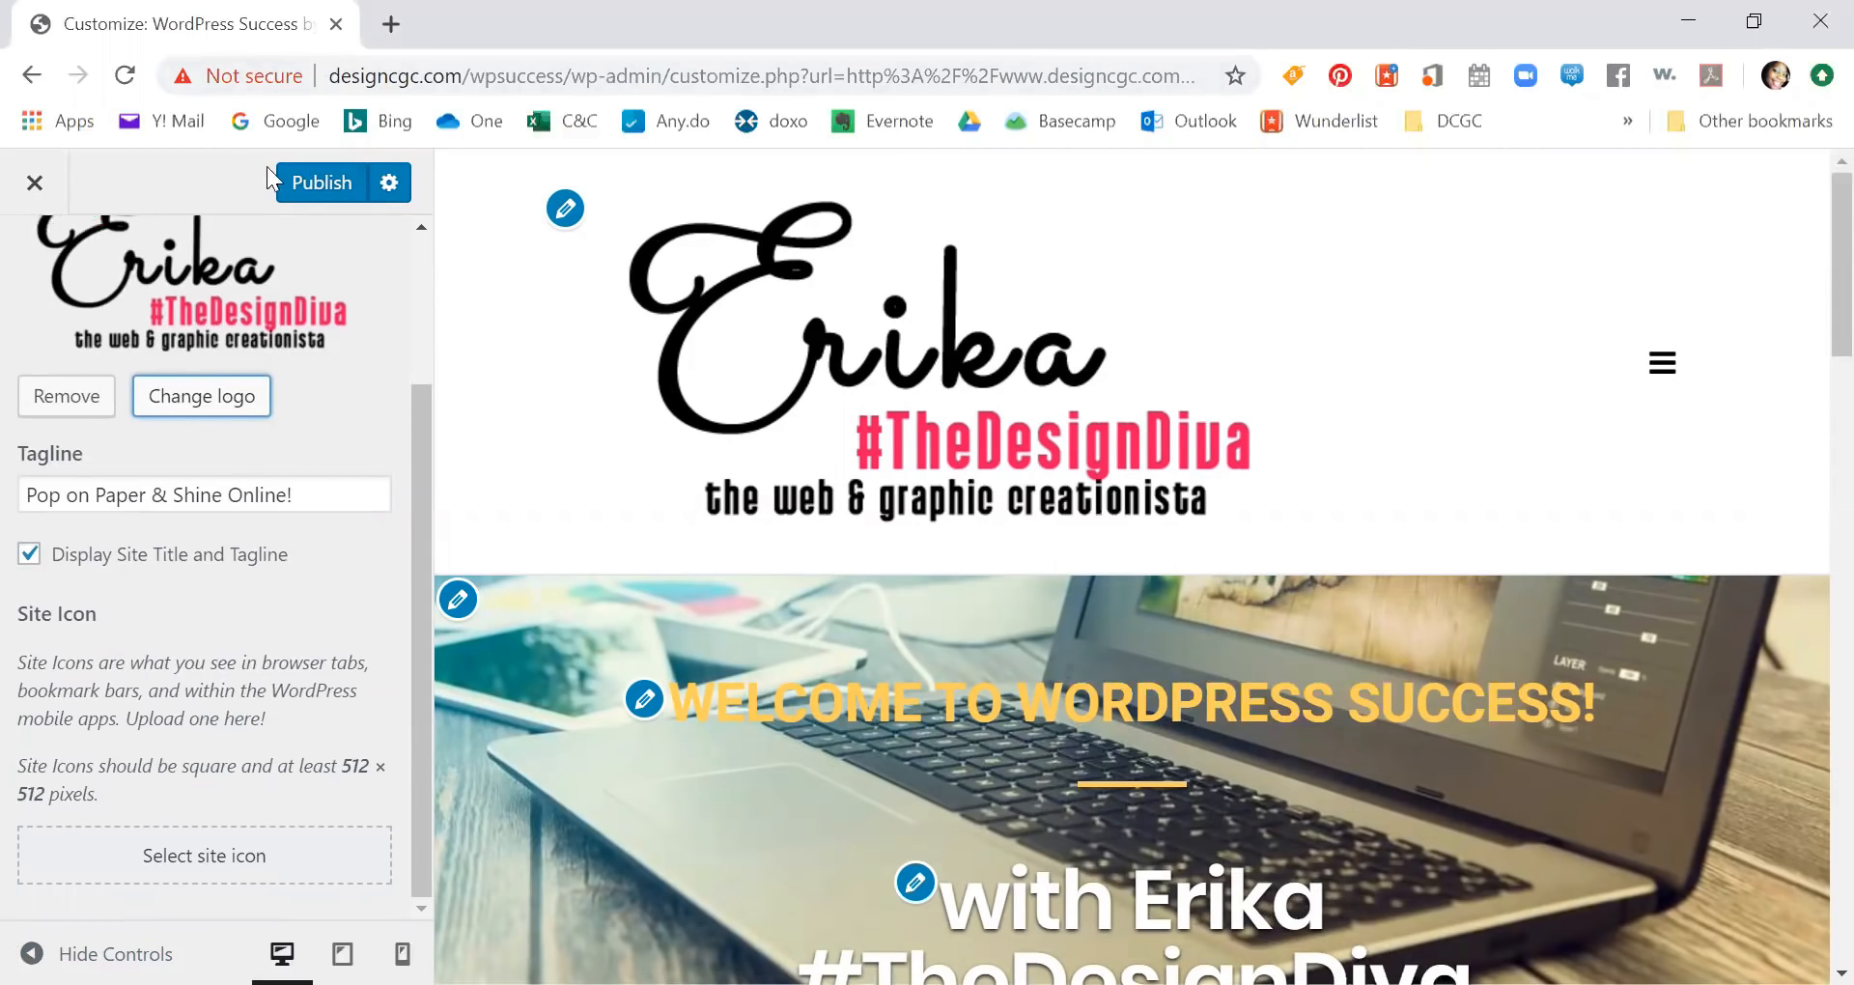
Step: Search for "apple" in a new browser tab, open the Apple website to examine its tab icon, and close the tab
left_click(391, 24)
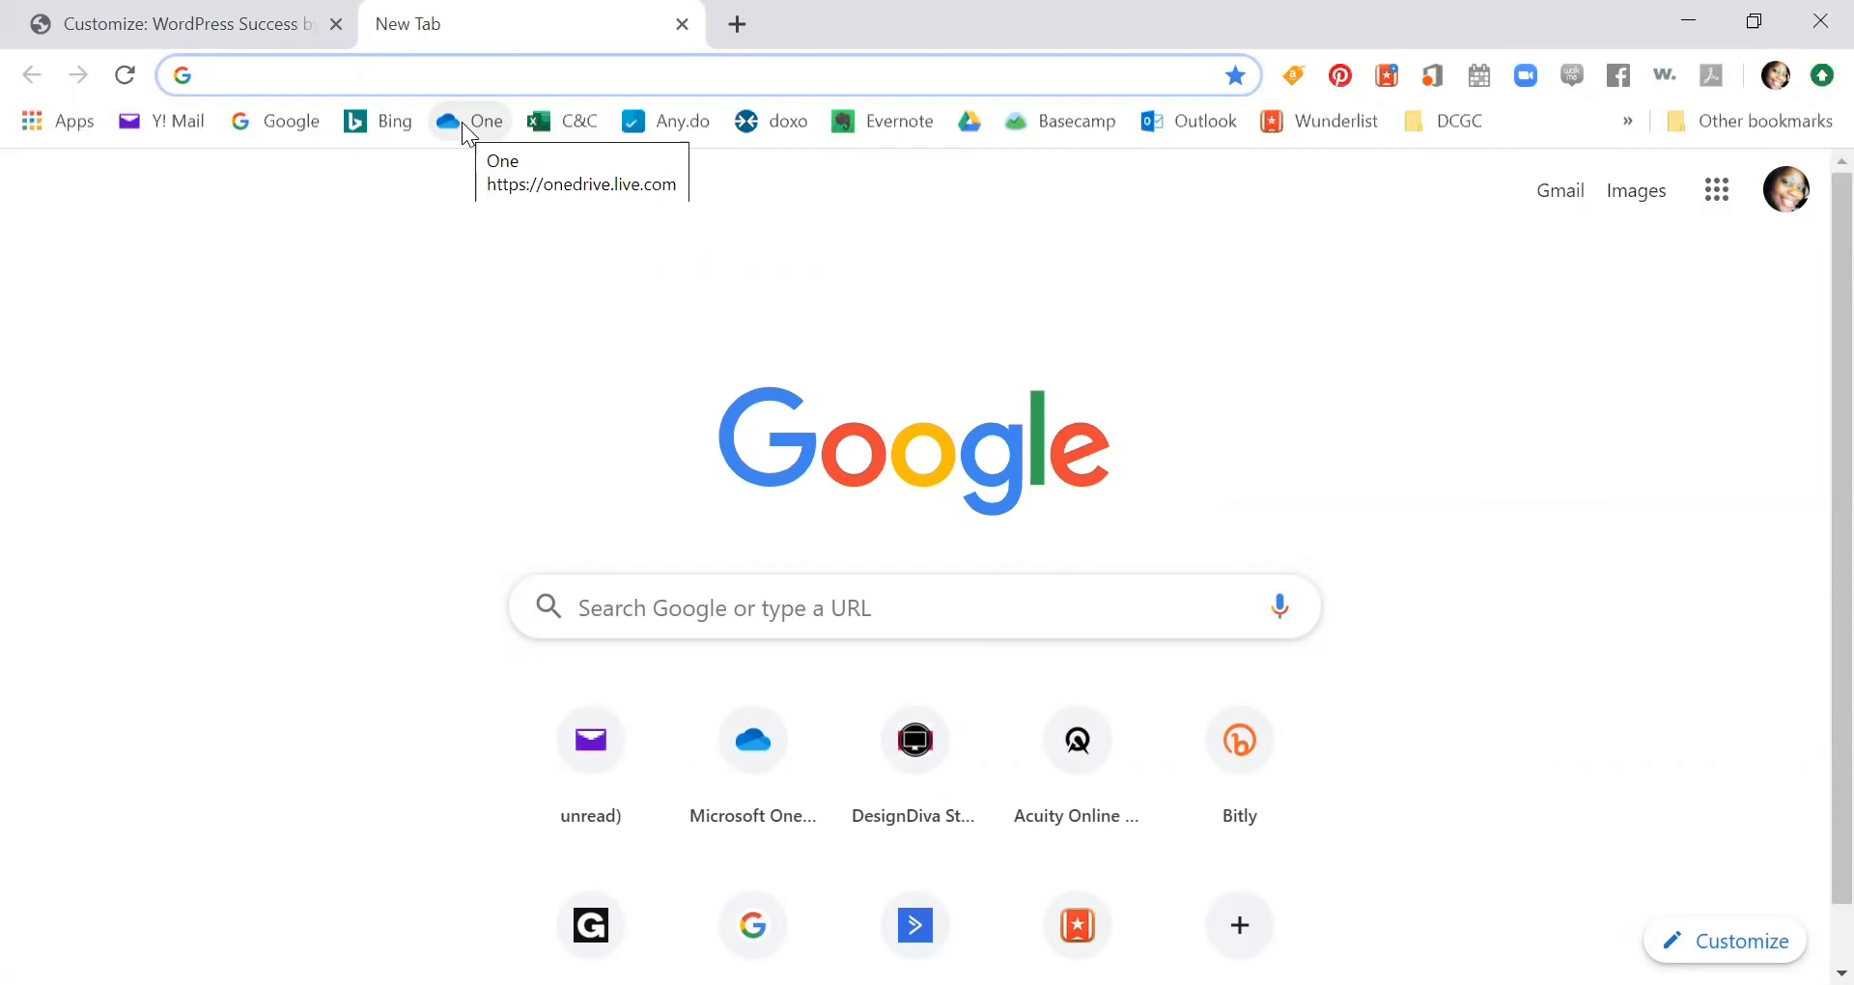
type("youar")
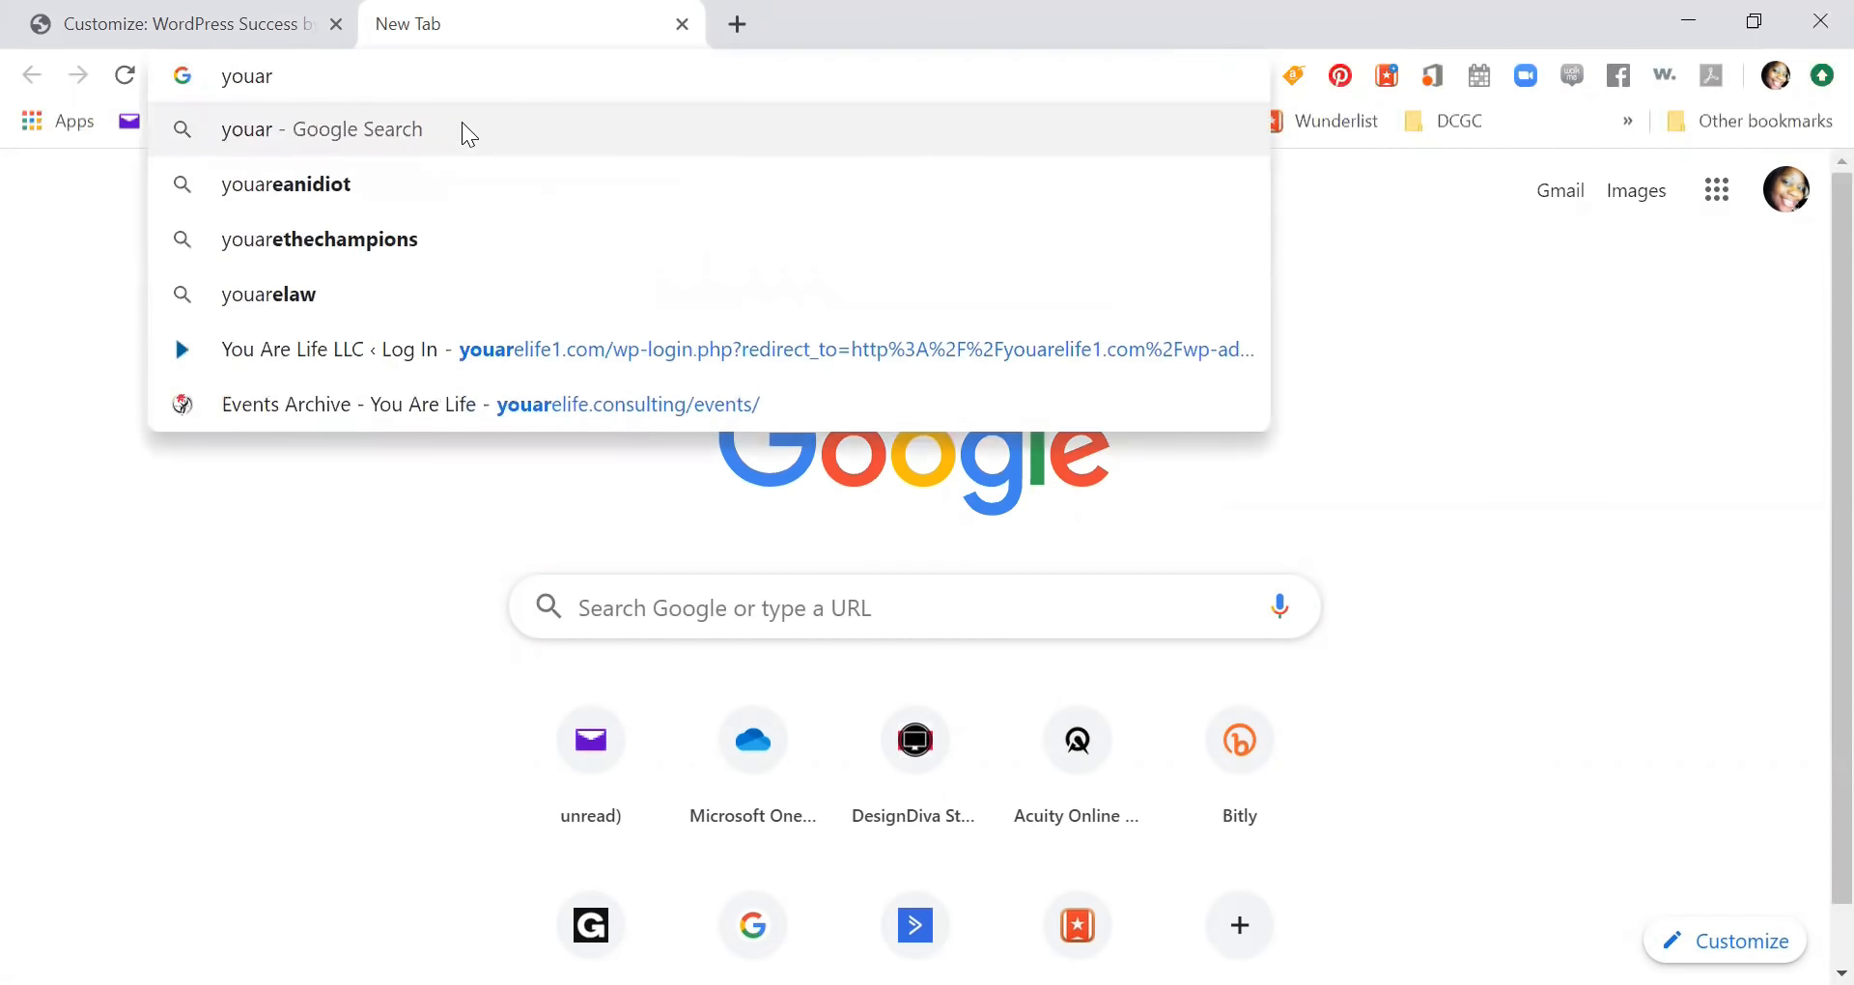
key("Escape")
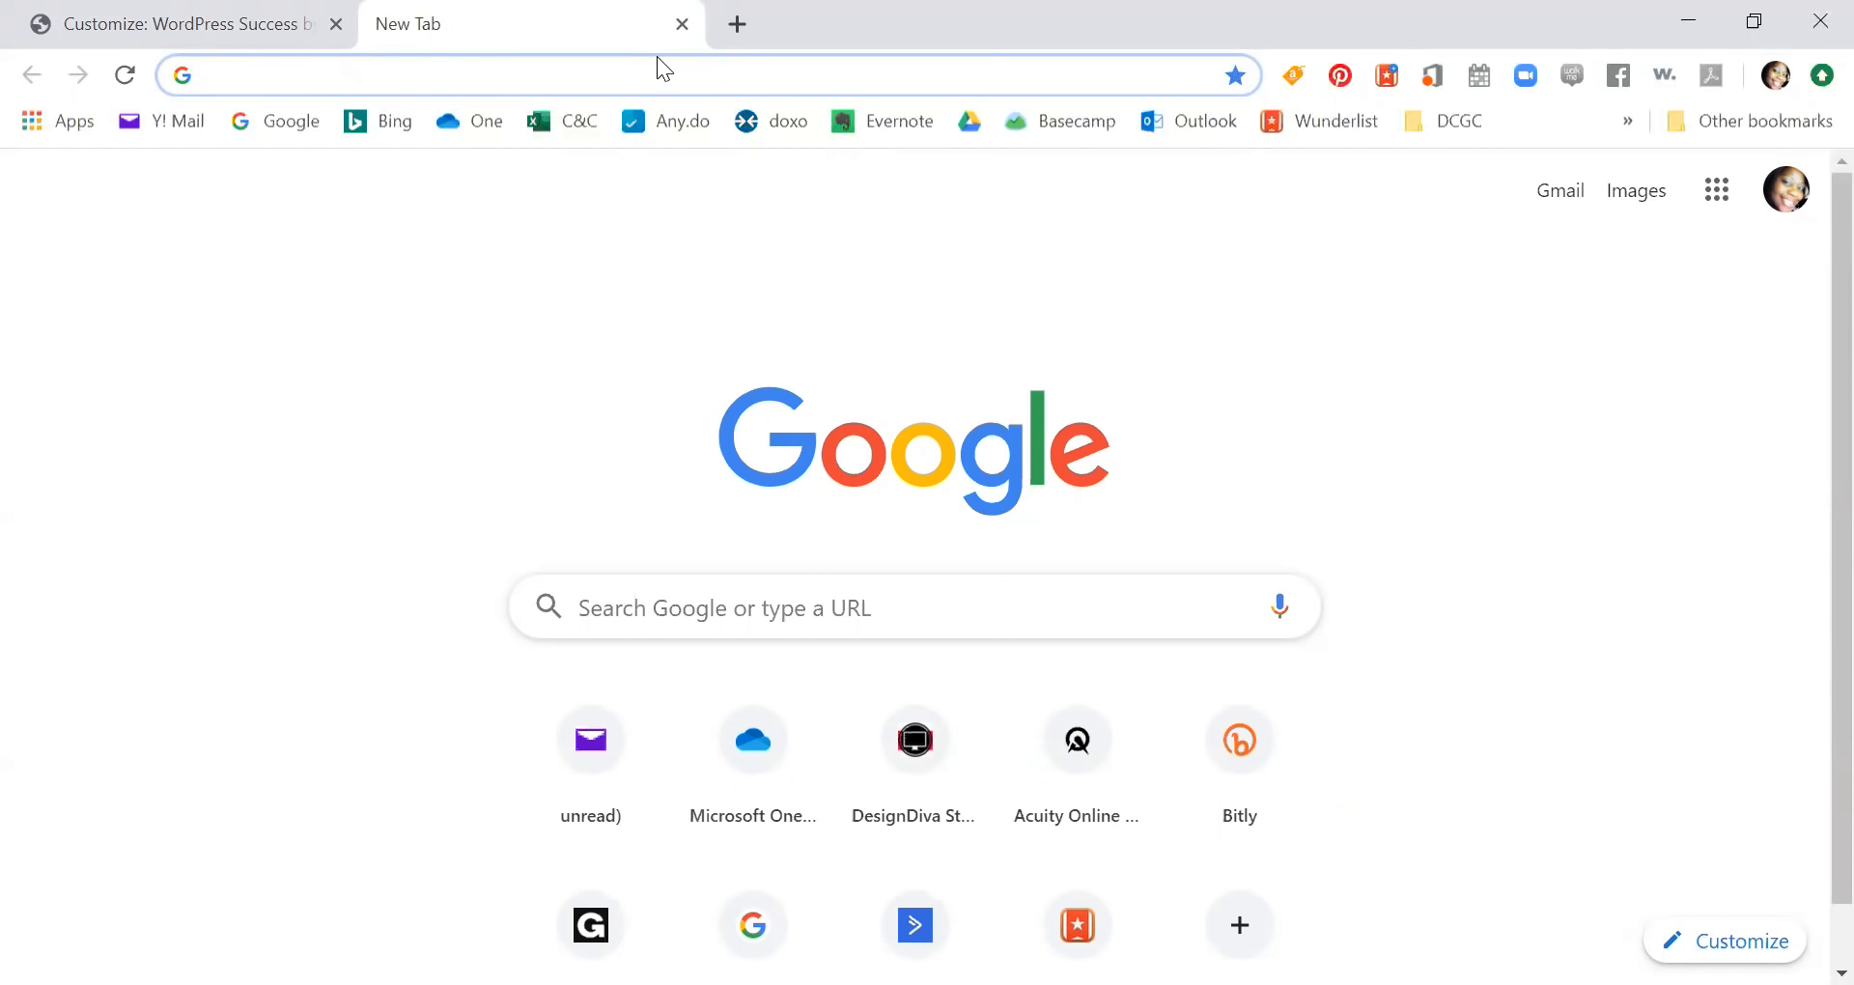
type("applie")
key("BackSpace")
key("BackSpace")
type("e")
key("Return")
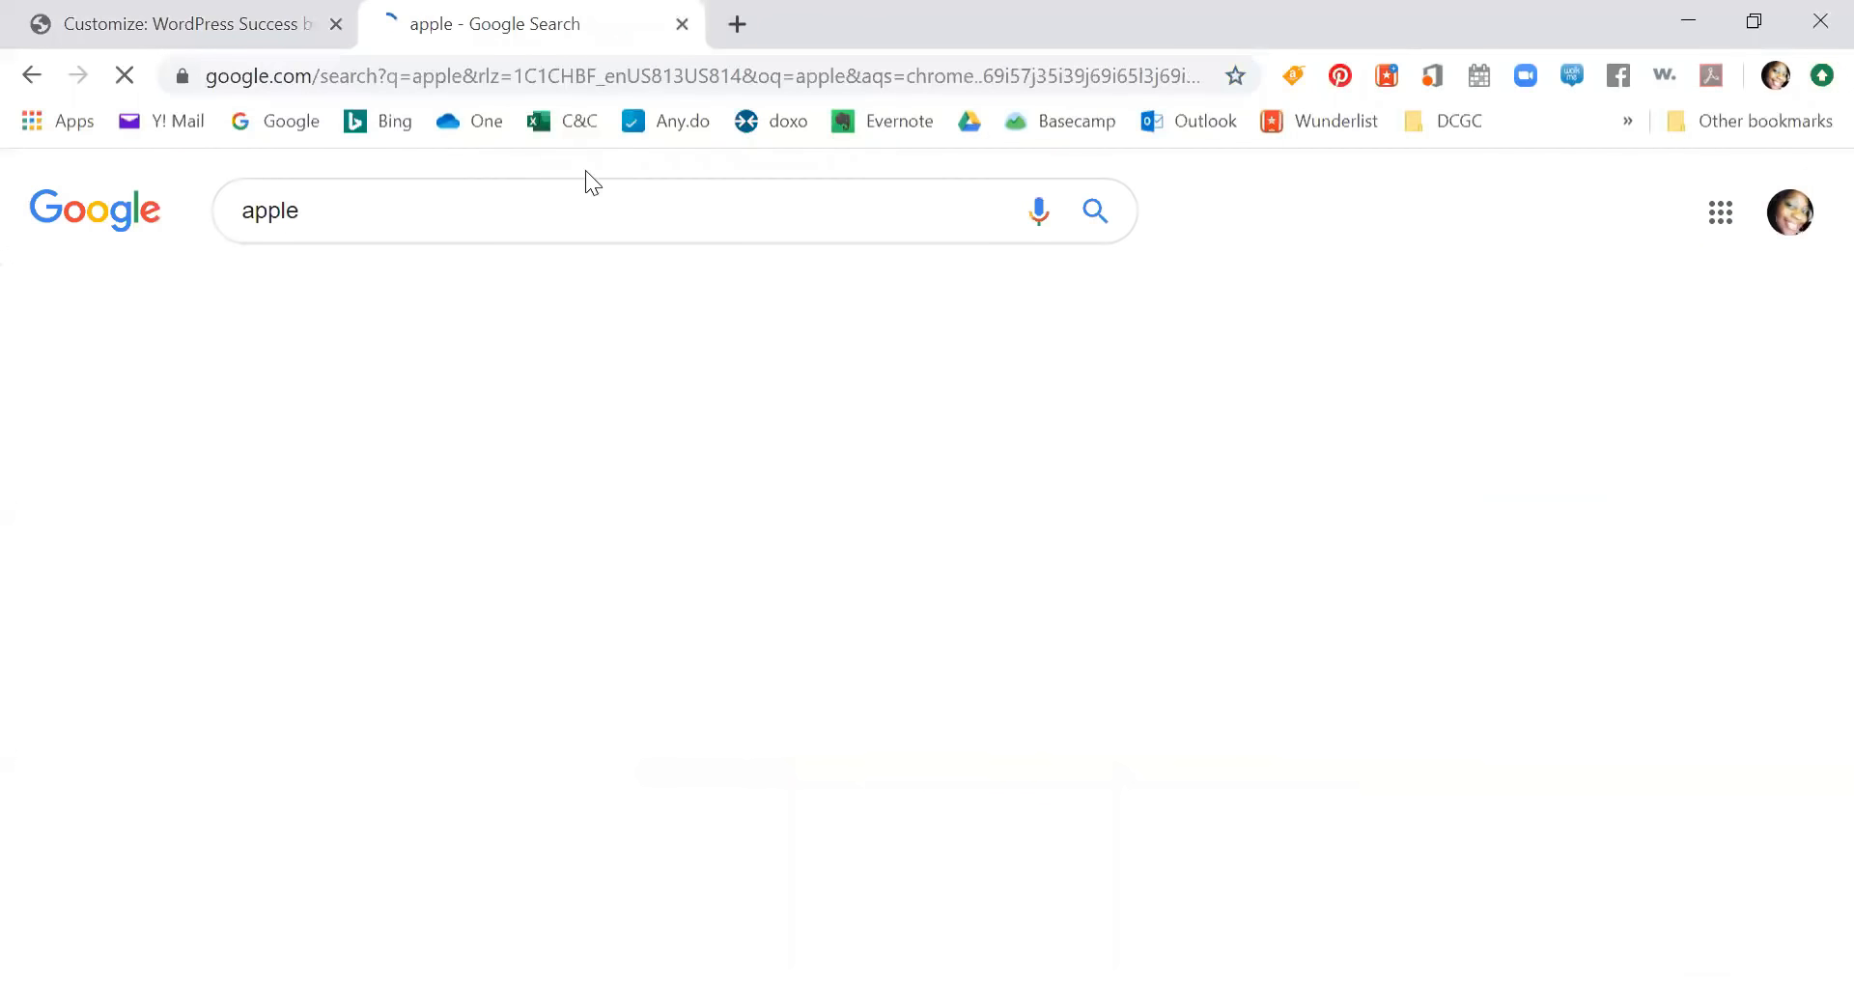
left_click(333, 492)
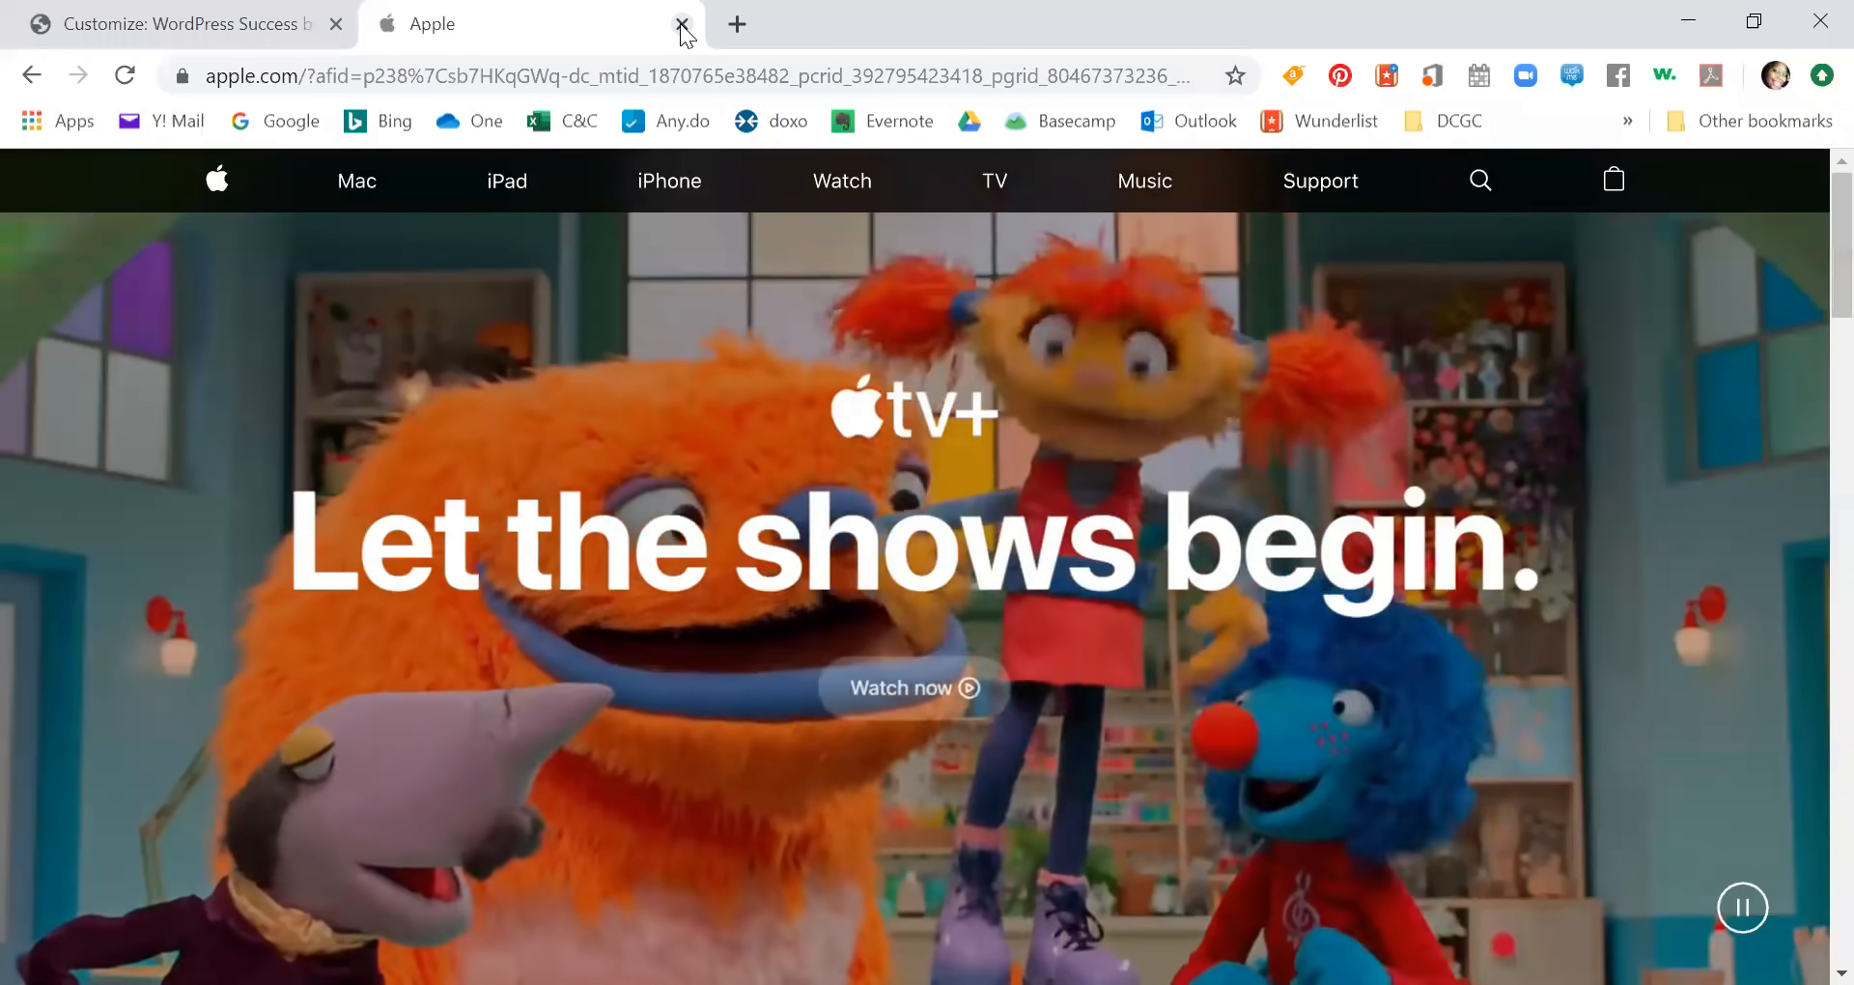
left_click(682, 24)
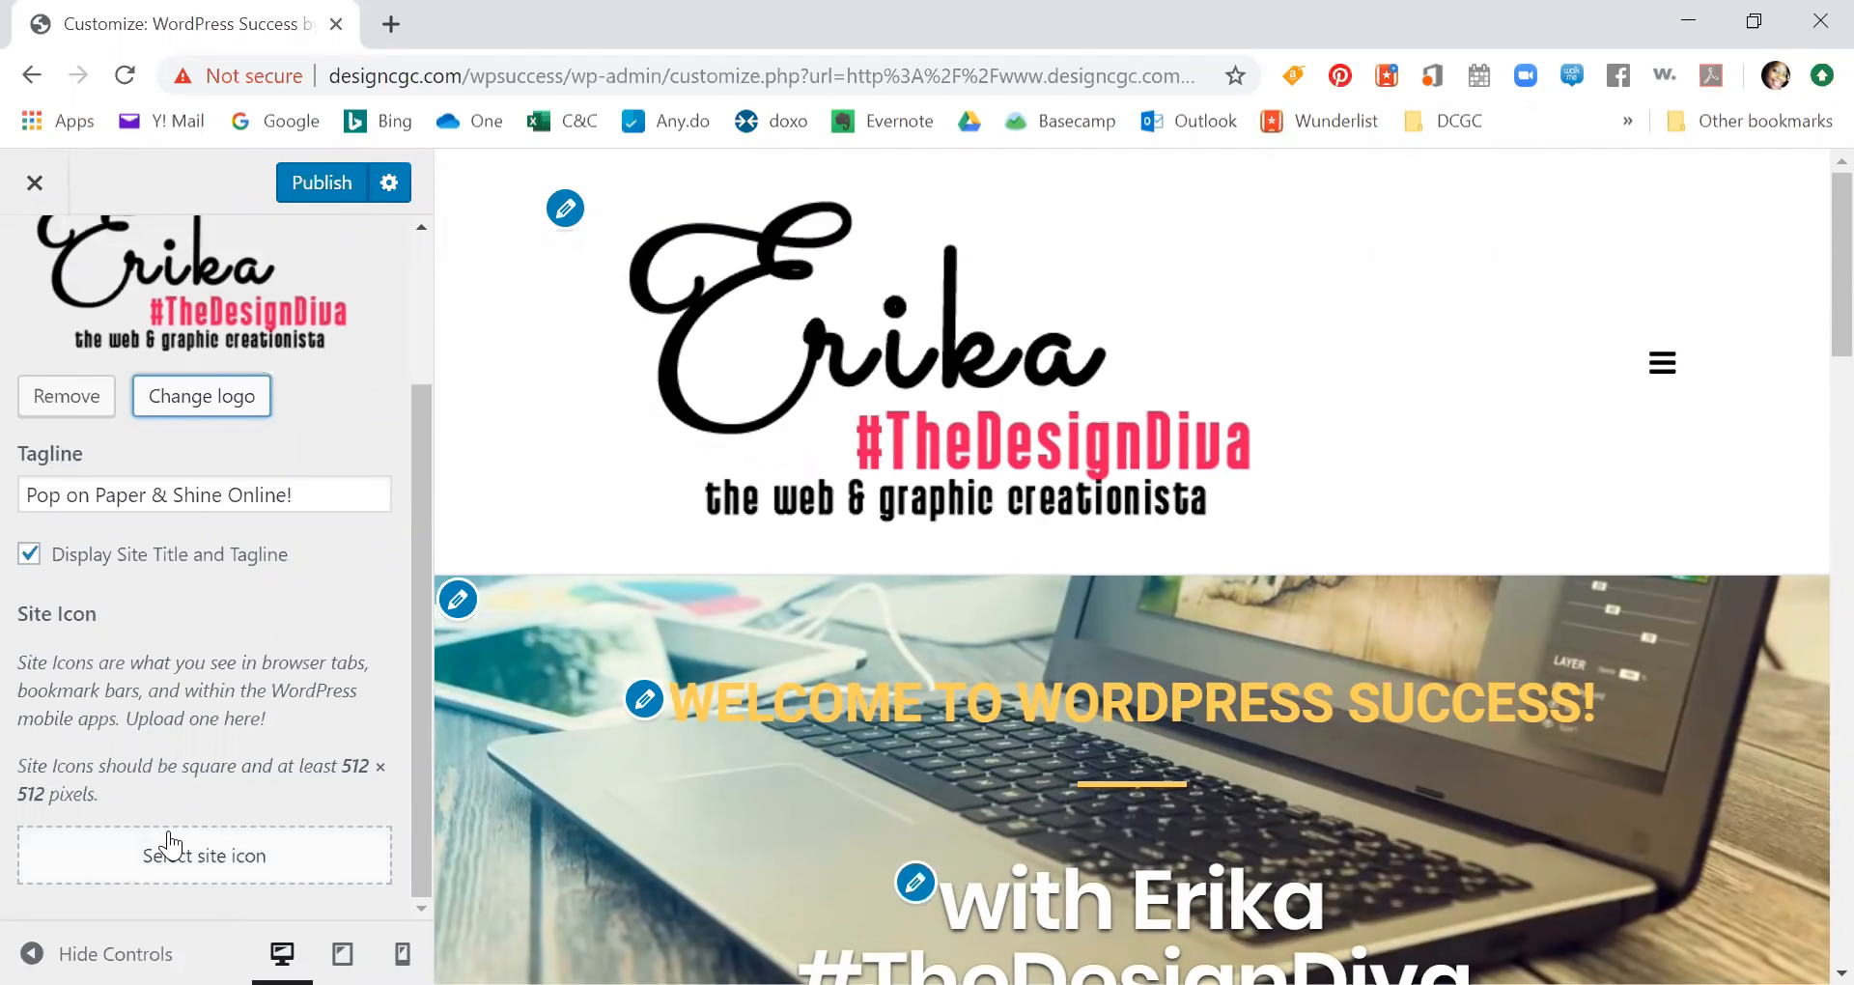
Step: Choose the burger image gallery-5.jpg from the media library as the site icon
left_click(211, 865)
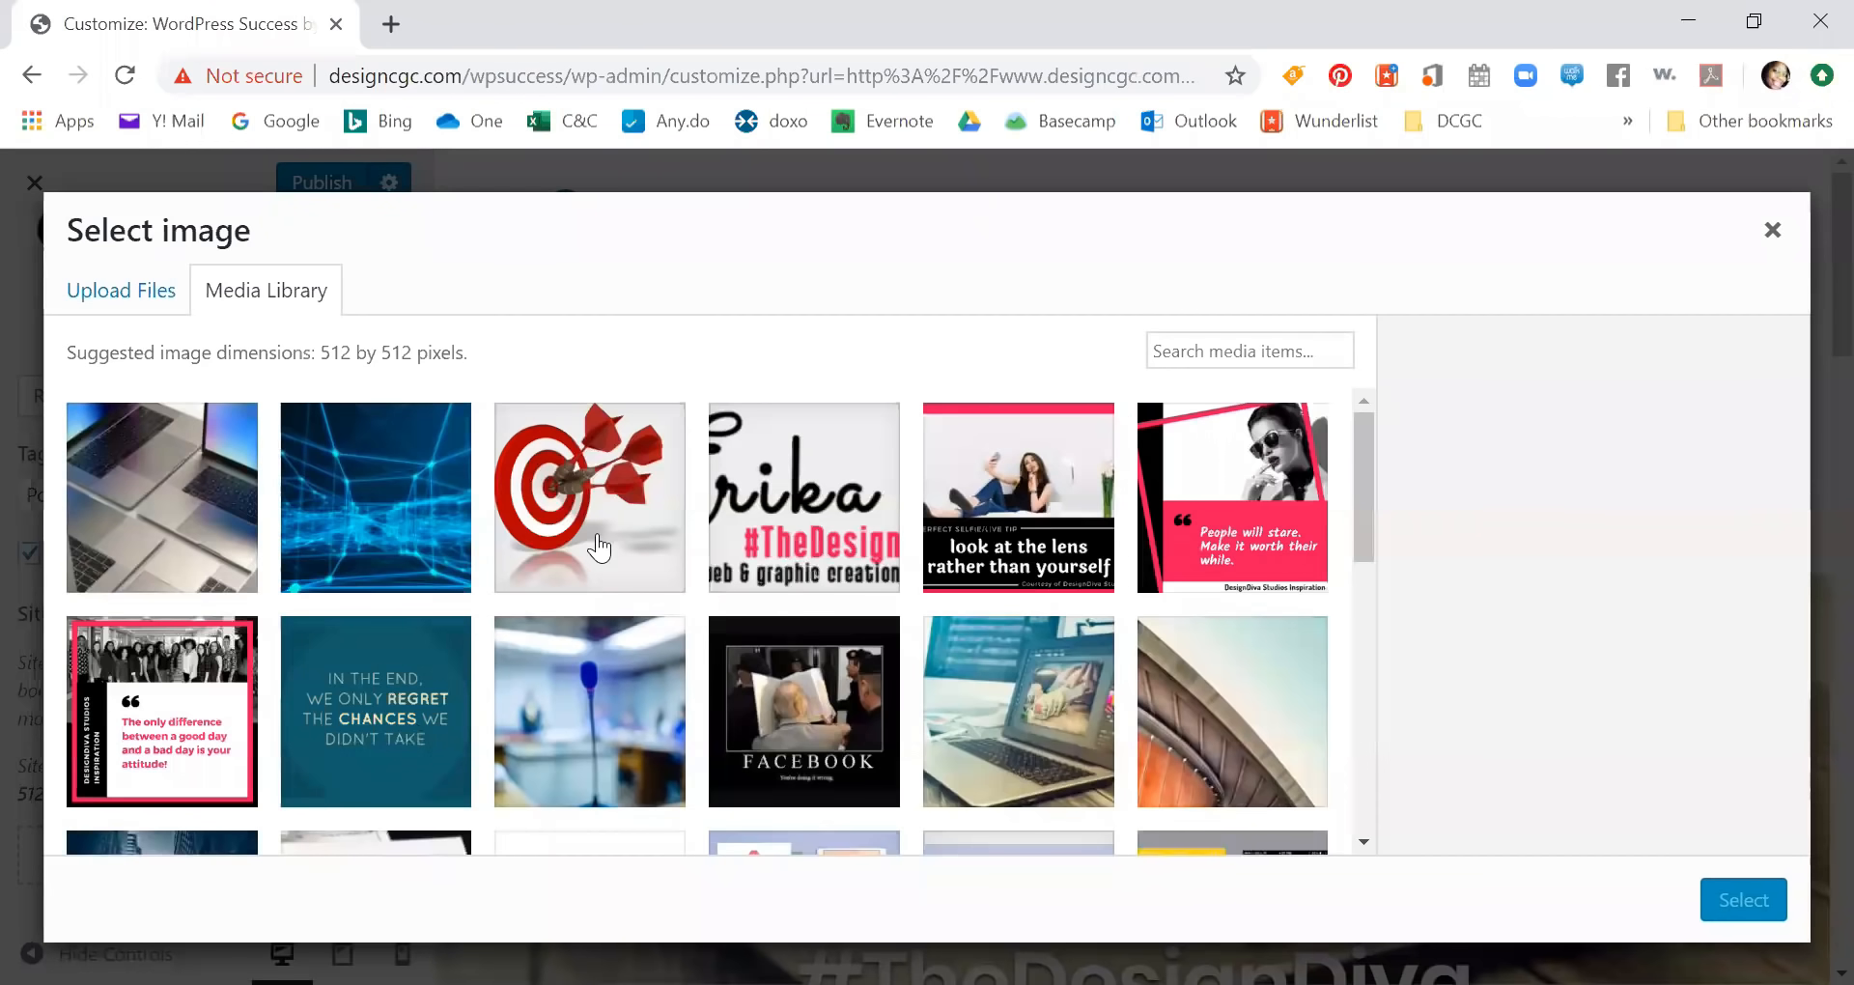
scroll(712, 580, "down", 10)
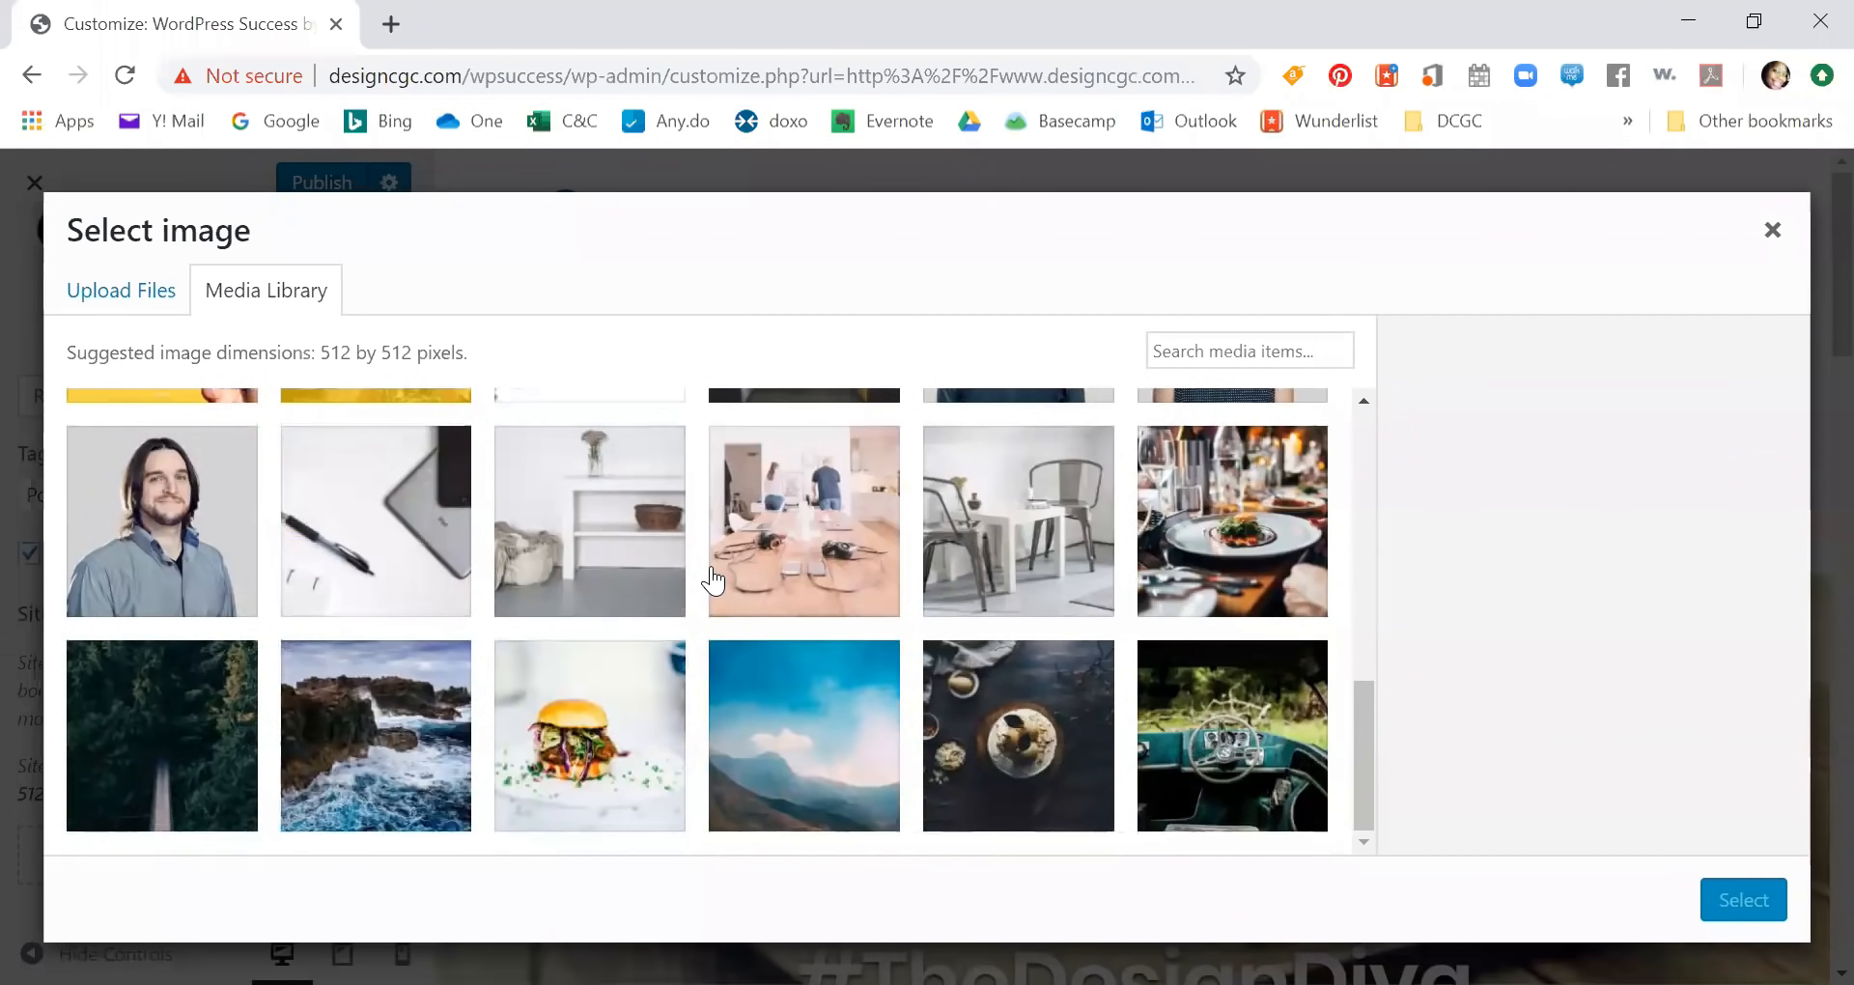
left_click(565, 796)
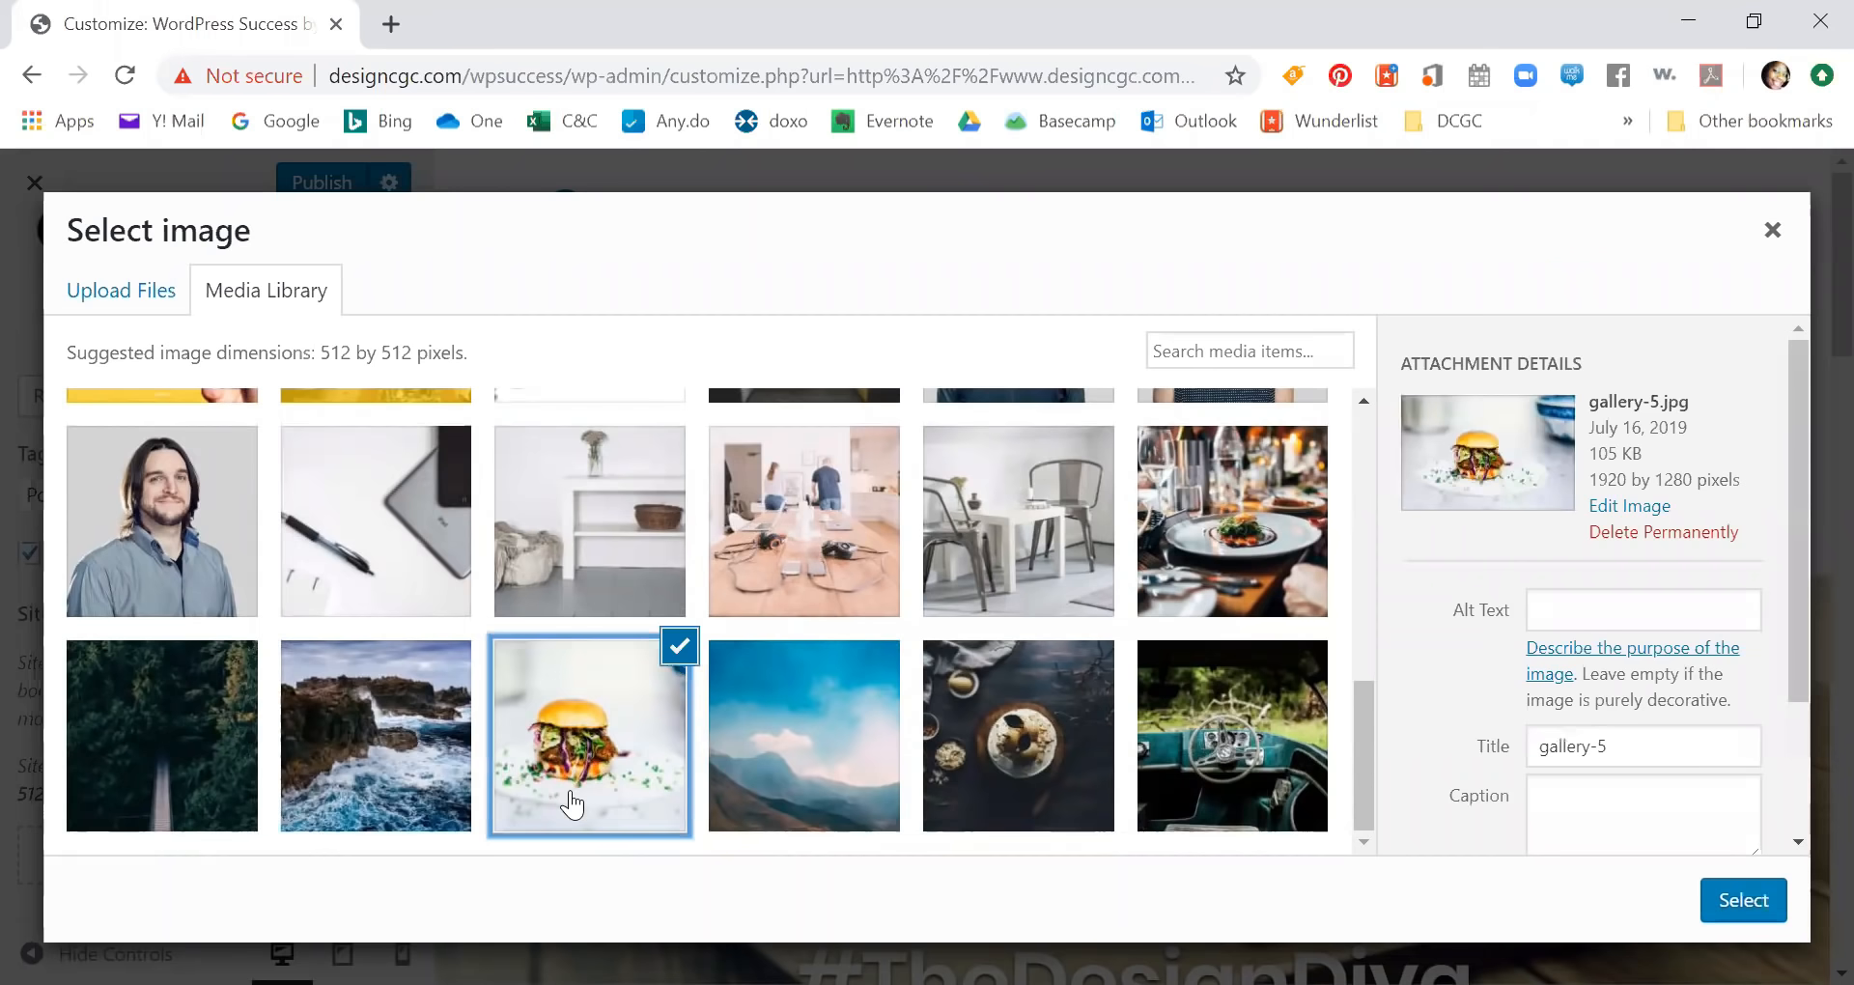
left_click(1755, 902)
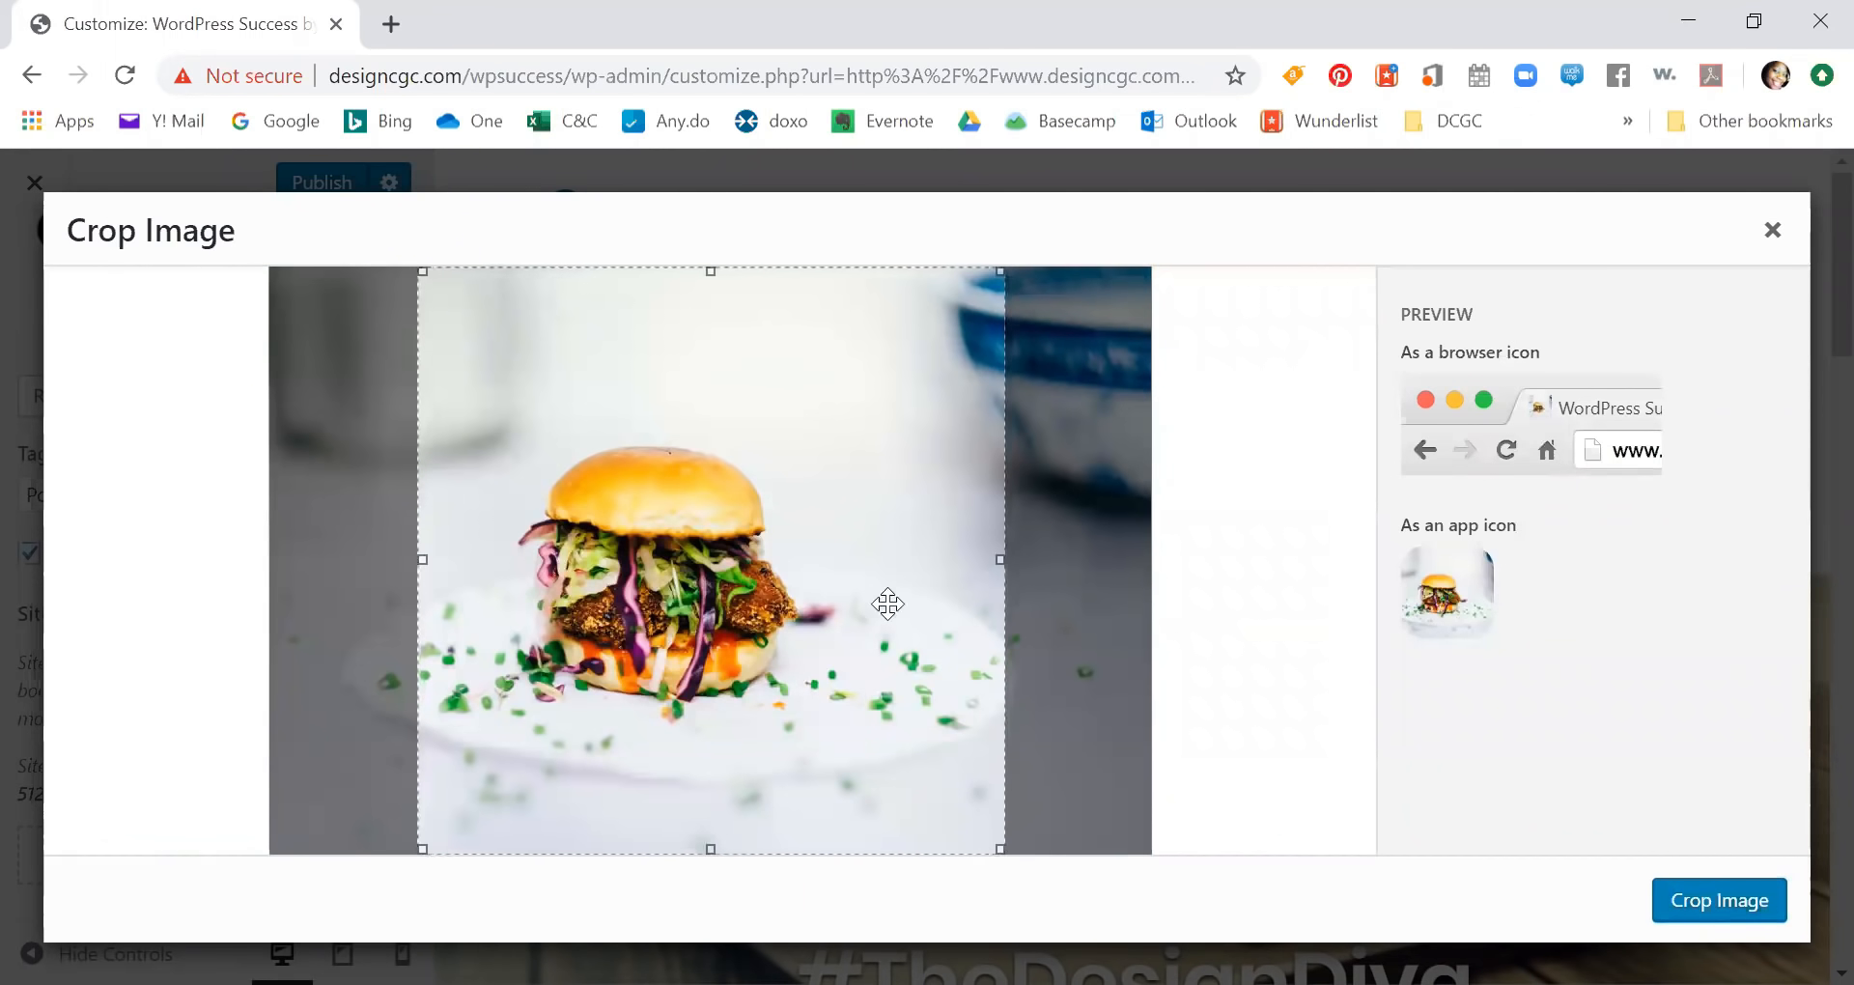
Step: Tighten the square crop around the burger and apply it as the site icon
left_click_drag(832, 536, 795, 536)
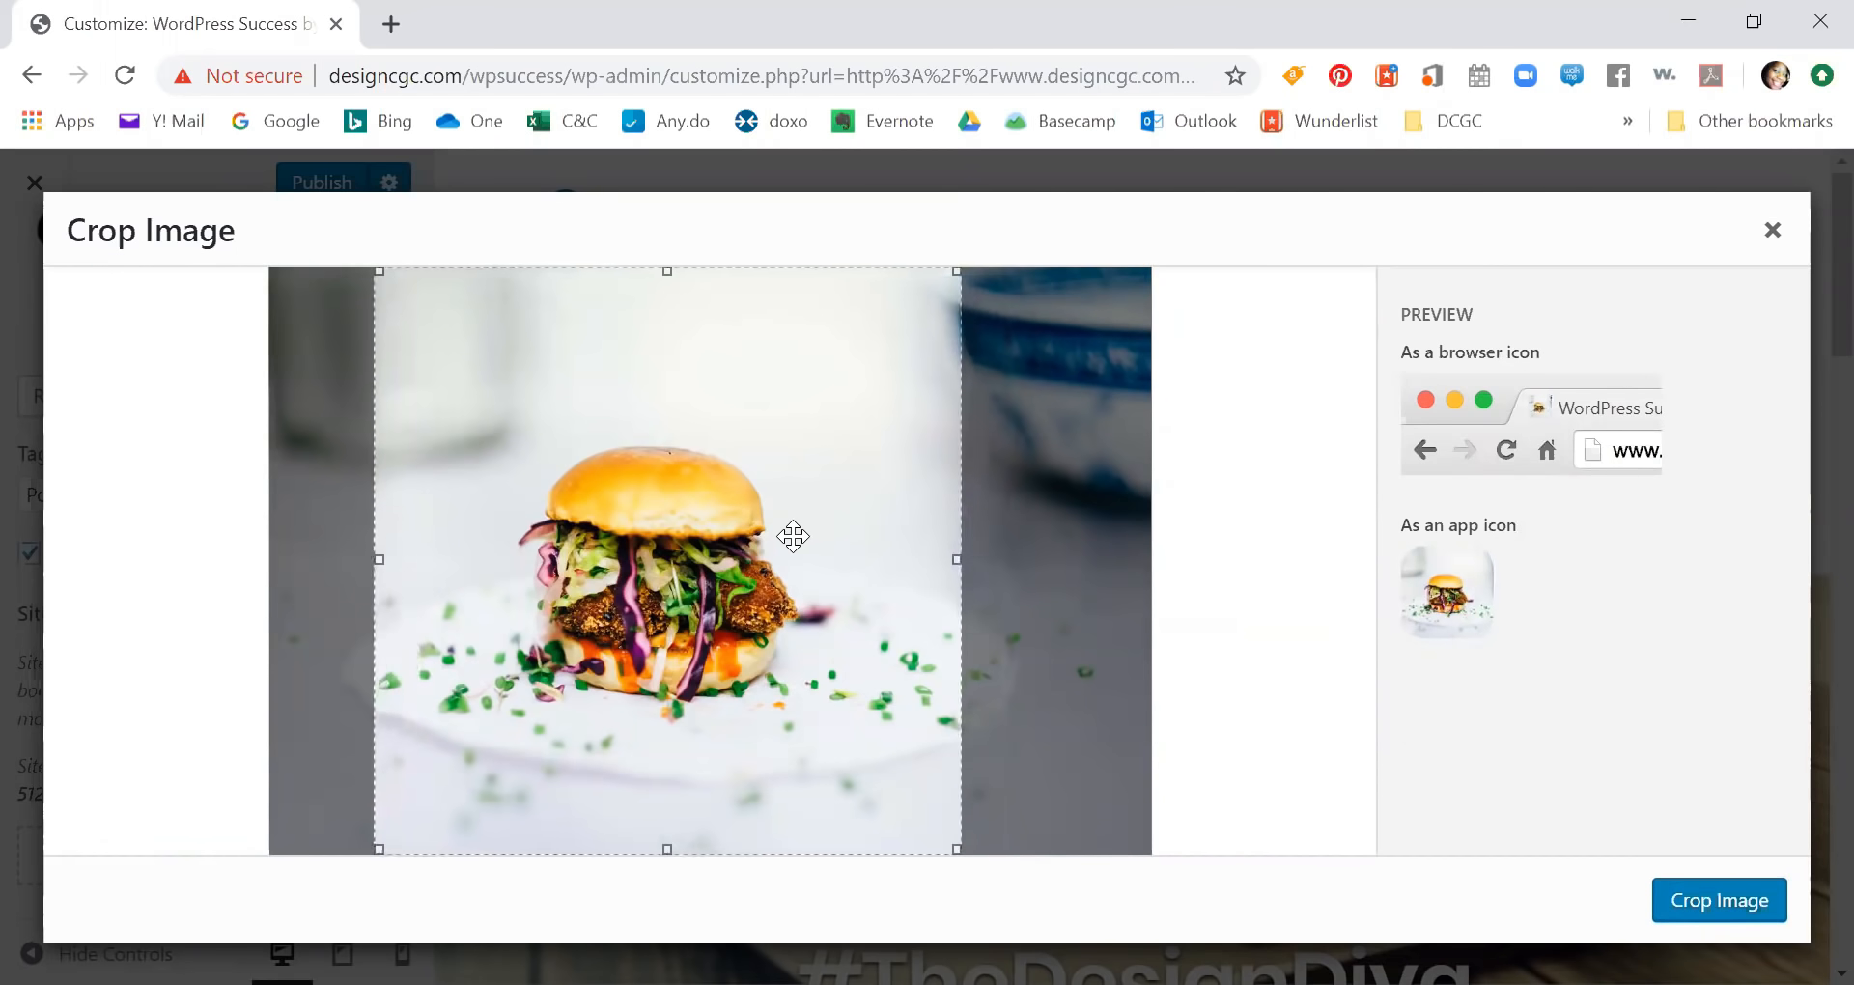
left_click_drag(956, 844, 841, 729)
left_click_drag(377, 273, 515, 407)
left_click_drag(844, 399, 820, 432)
left_click_drag(686, 570, 675, 558)
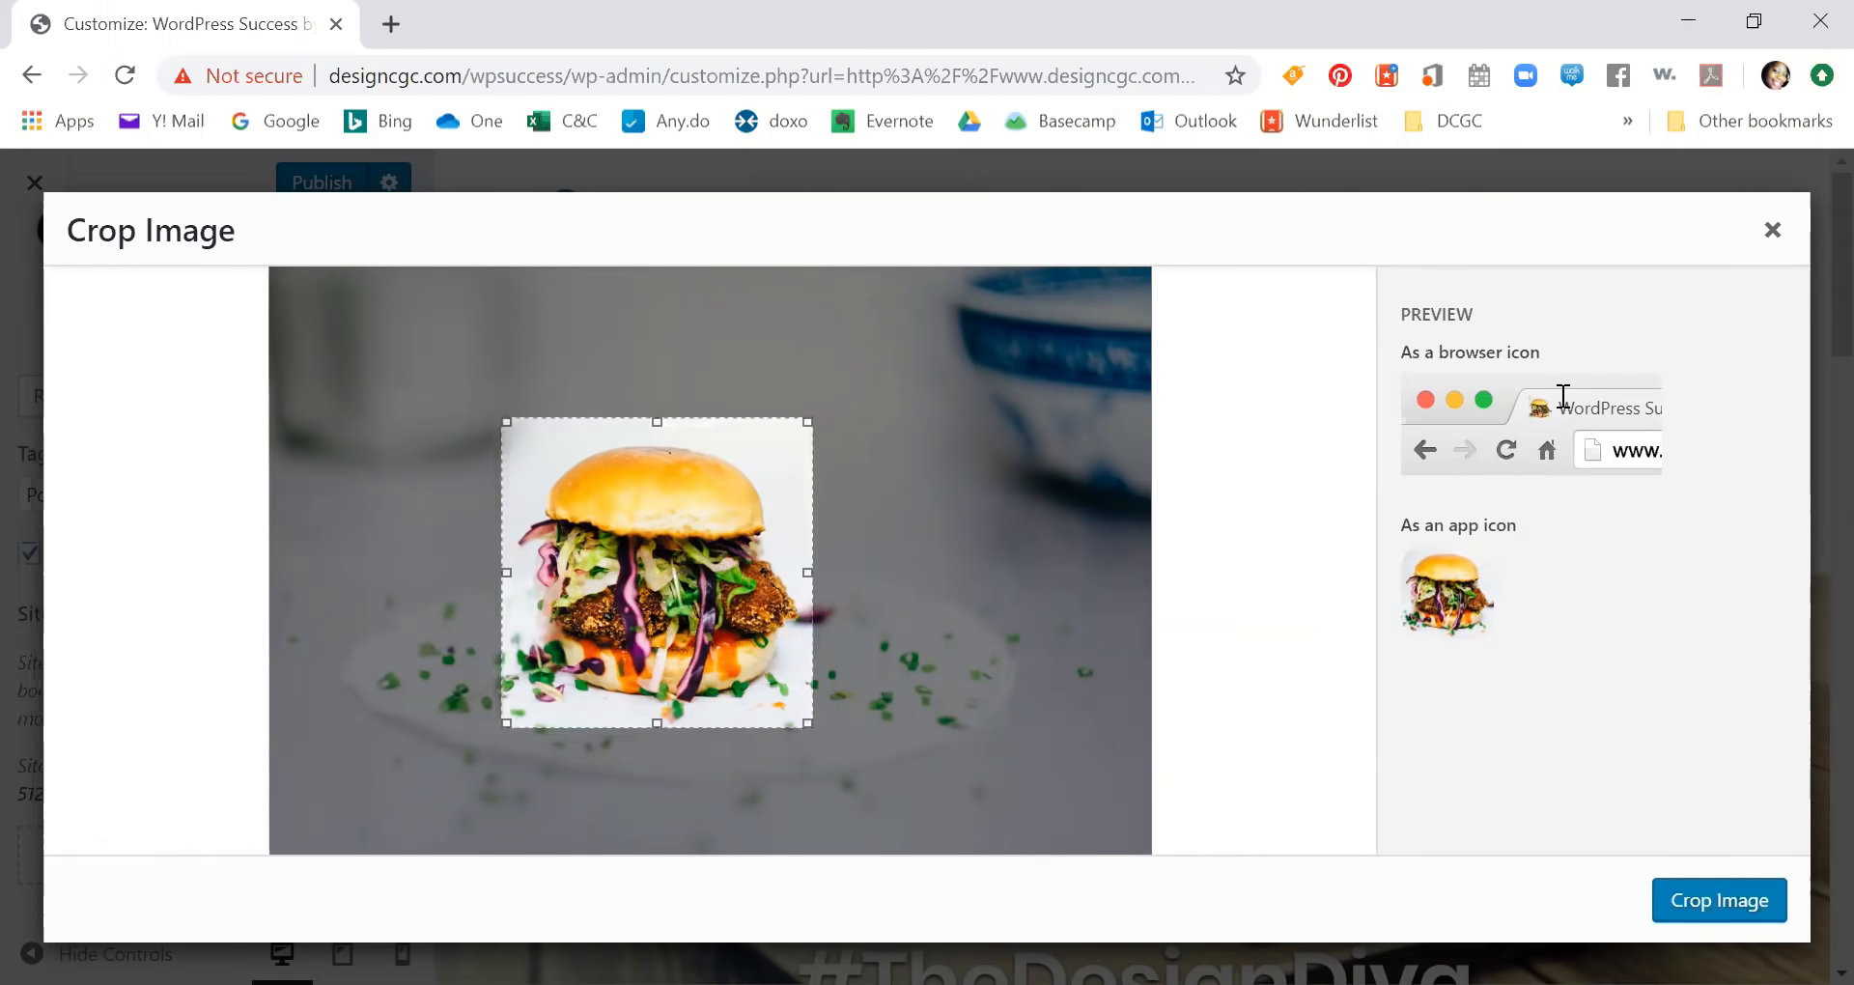
left_click(1718, 900)
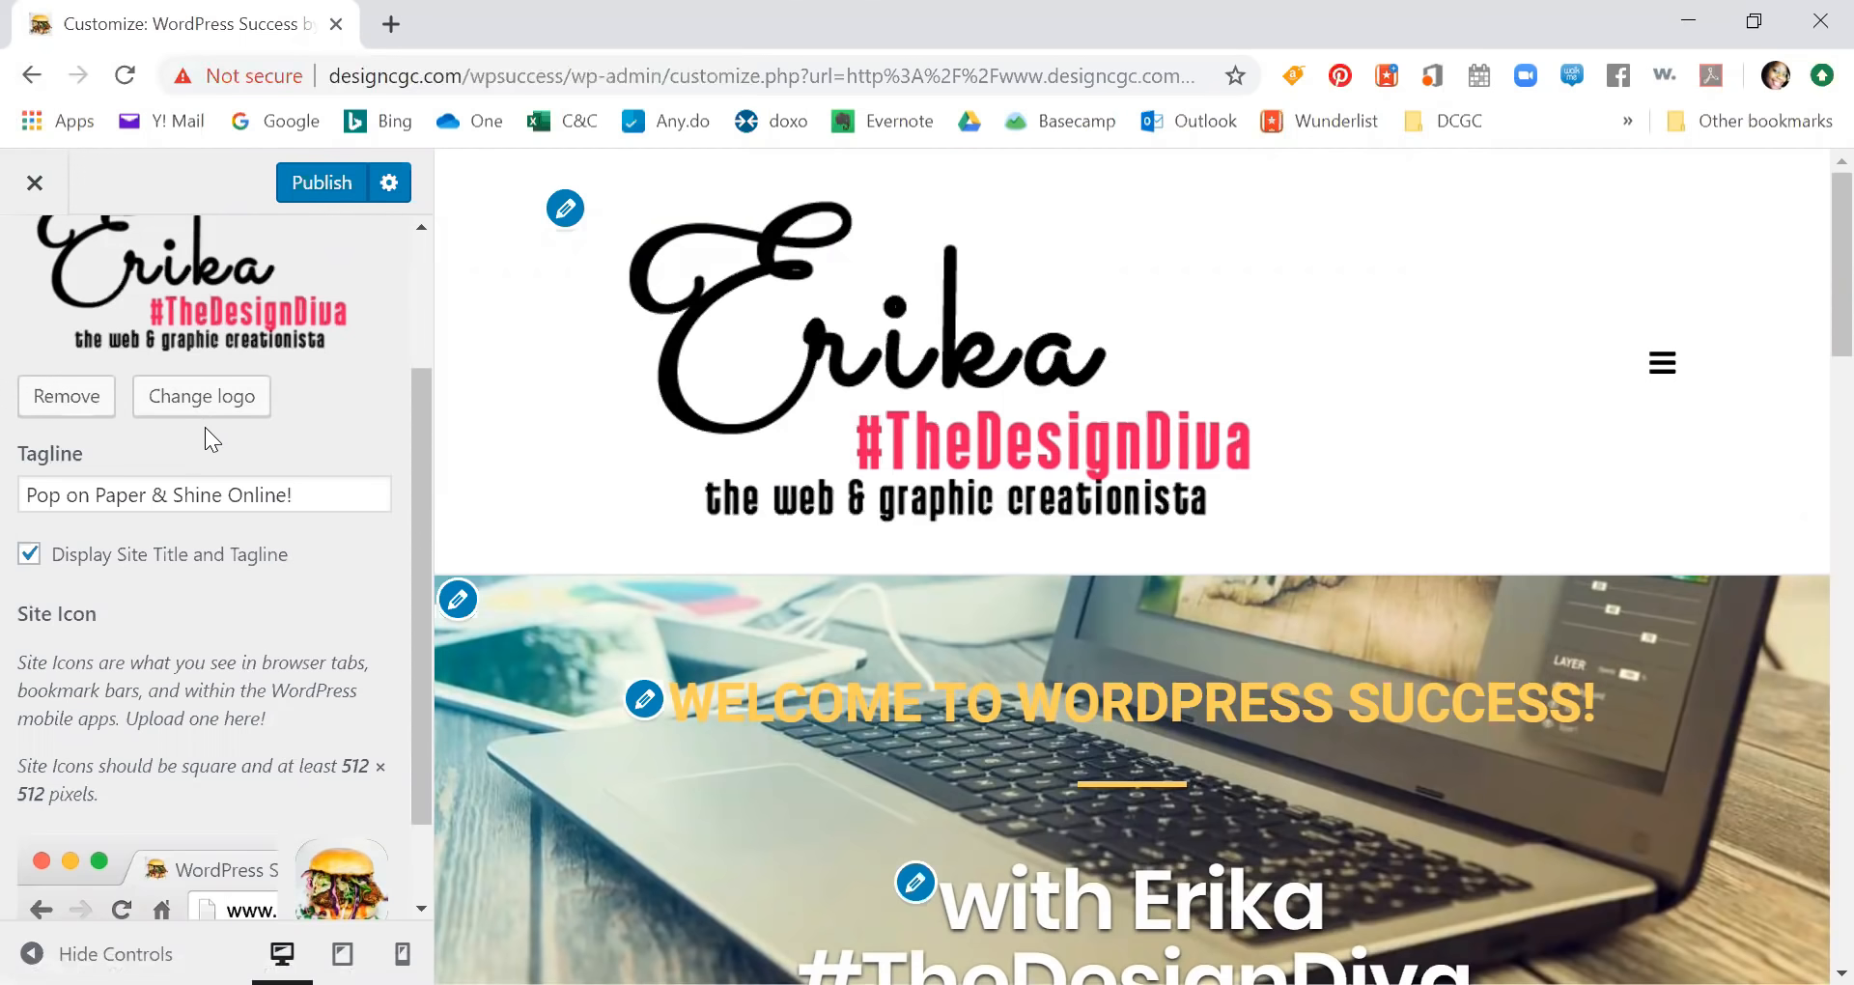
Step: Leave and reopen the Site Identity options to review the site icon, then return to the Theme options list
scroll(199, 425, "up", 3)
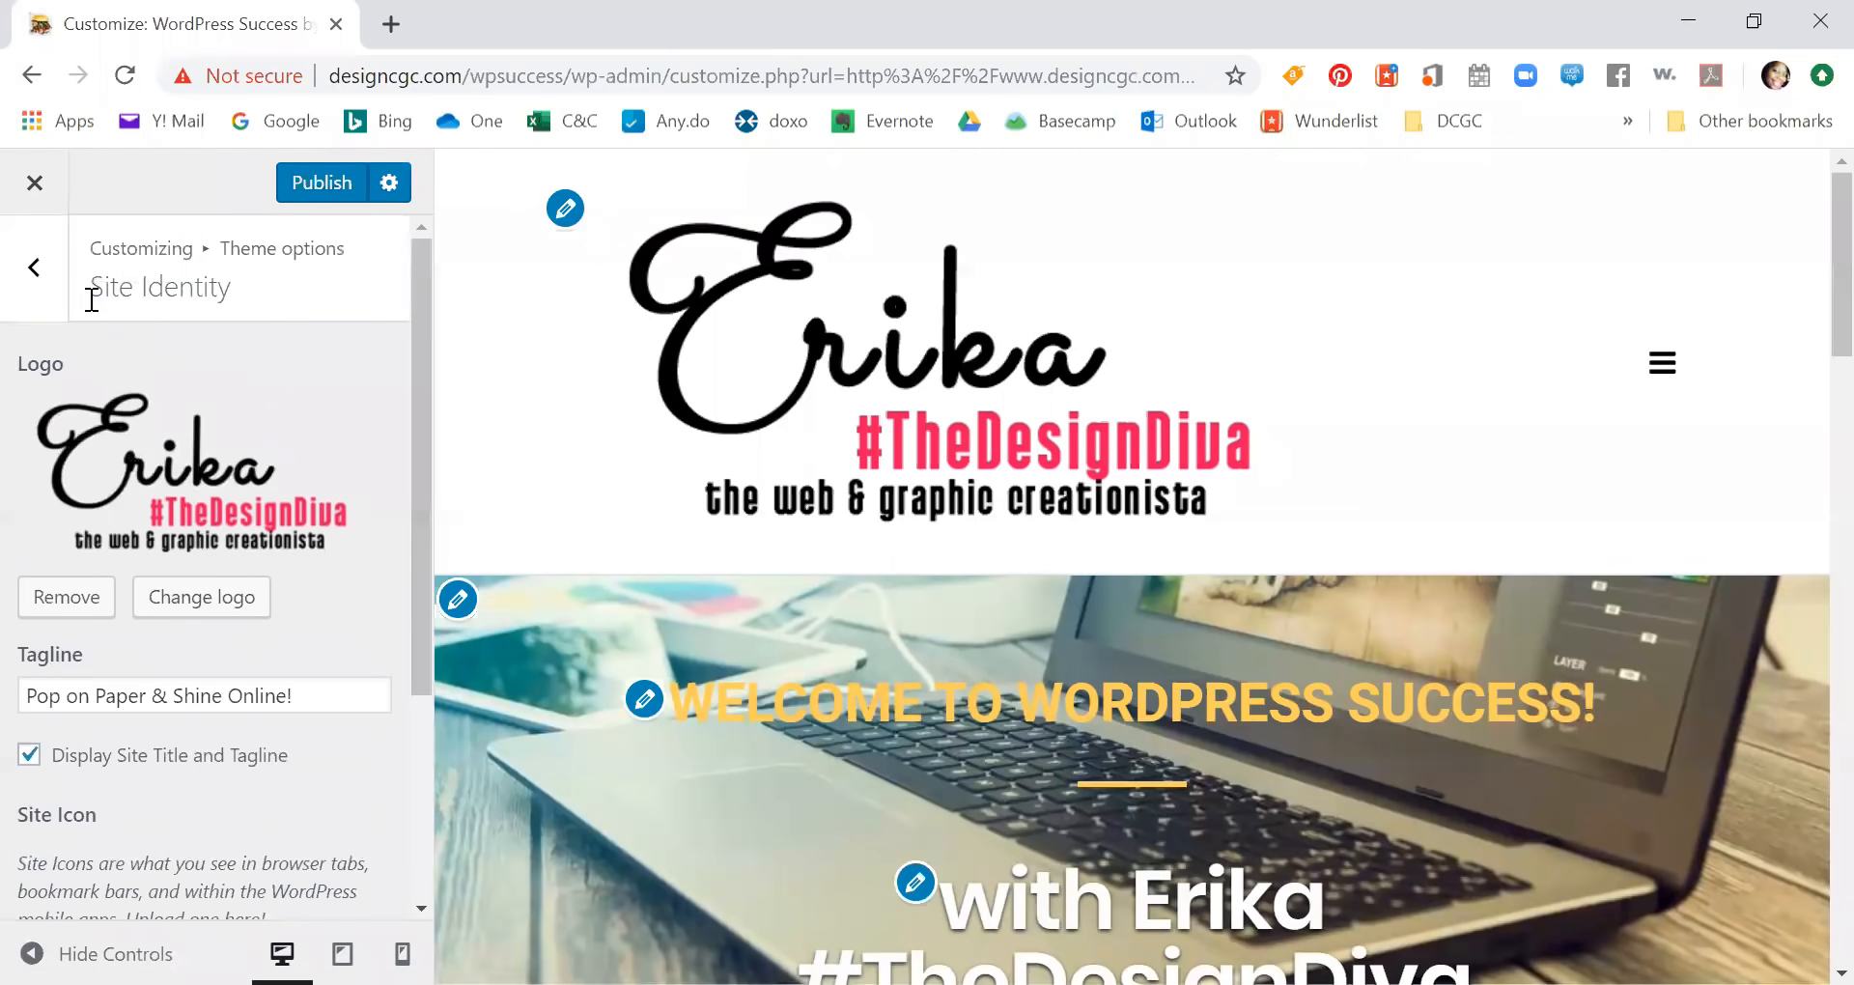
left_click(35, 267)
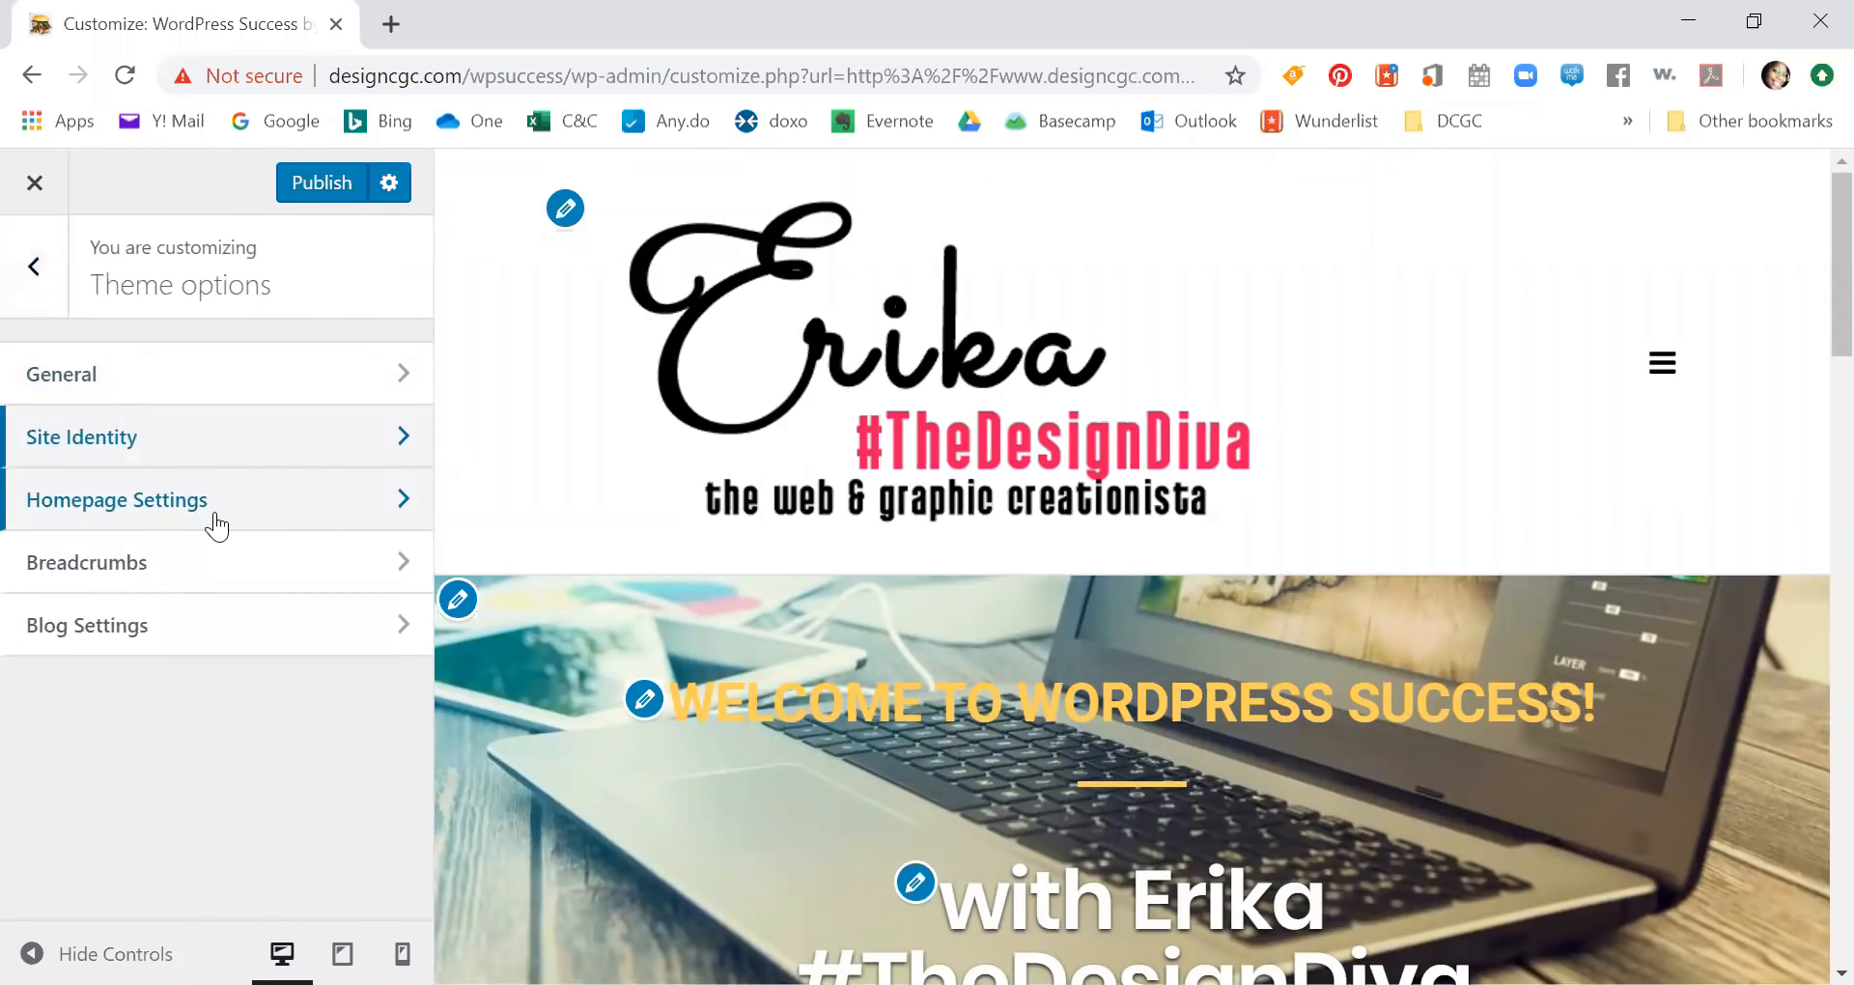
left_click(101, 437)
scroll(193, 657, "down", 3)
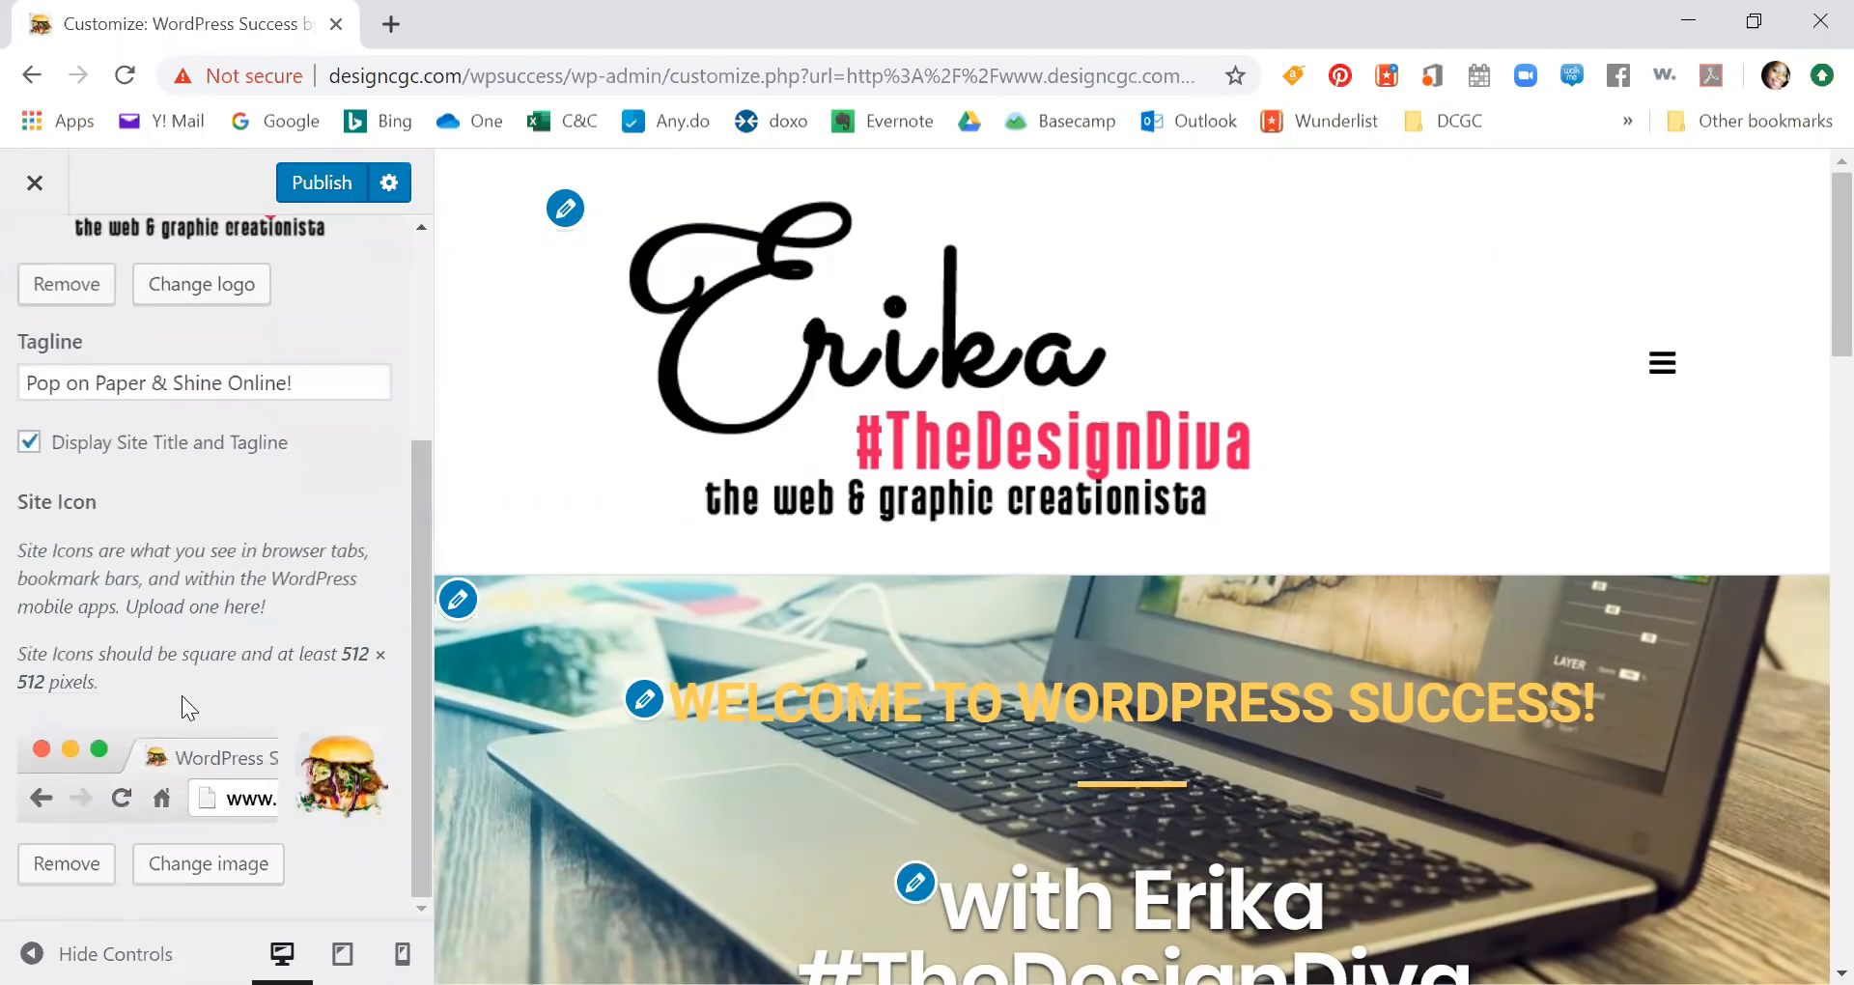
scroll(182, 695, "up", 5)
left_click(34, 268)
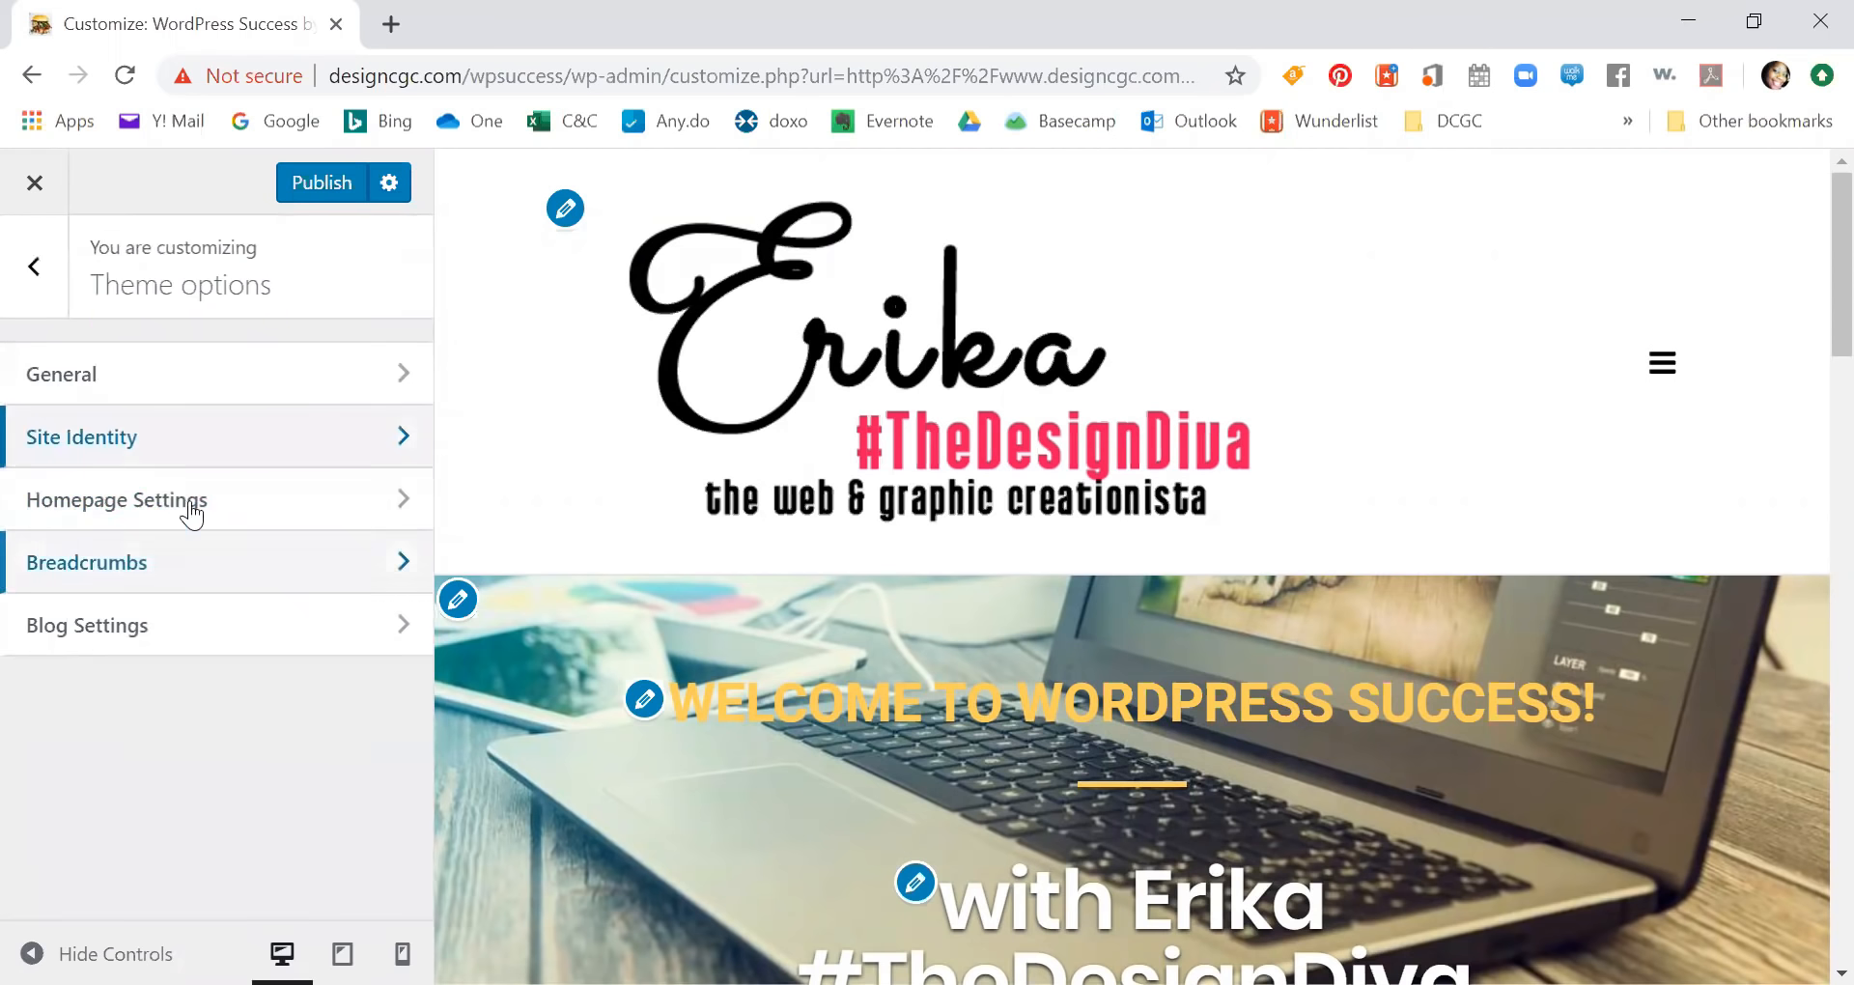
Step: Examine the Homepage Settings for the homepage display, homepage and posts page choices, and return to Theme options
left_click(172, 497)
scroll(157, 456, "down", 2)
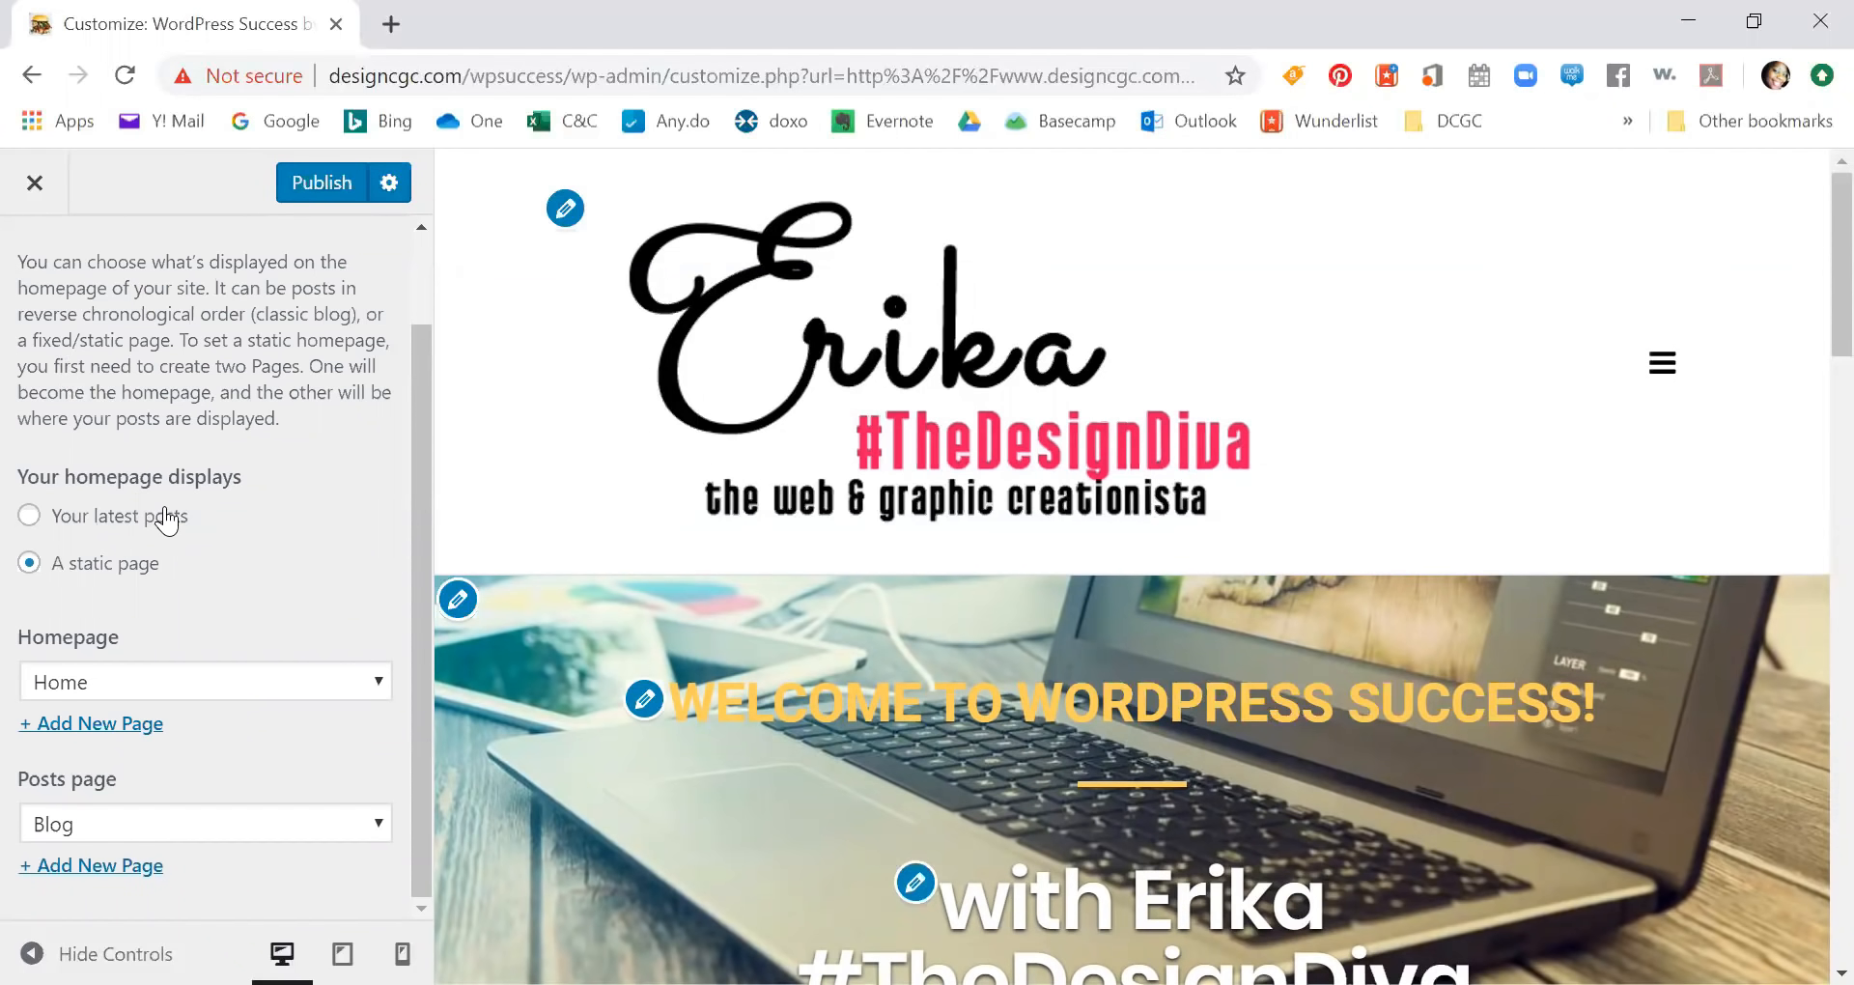
scroll(166, 518, "up", 2)
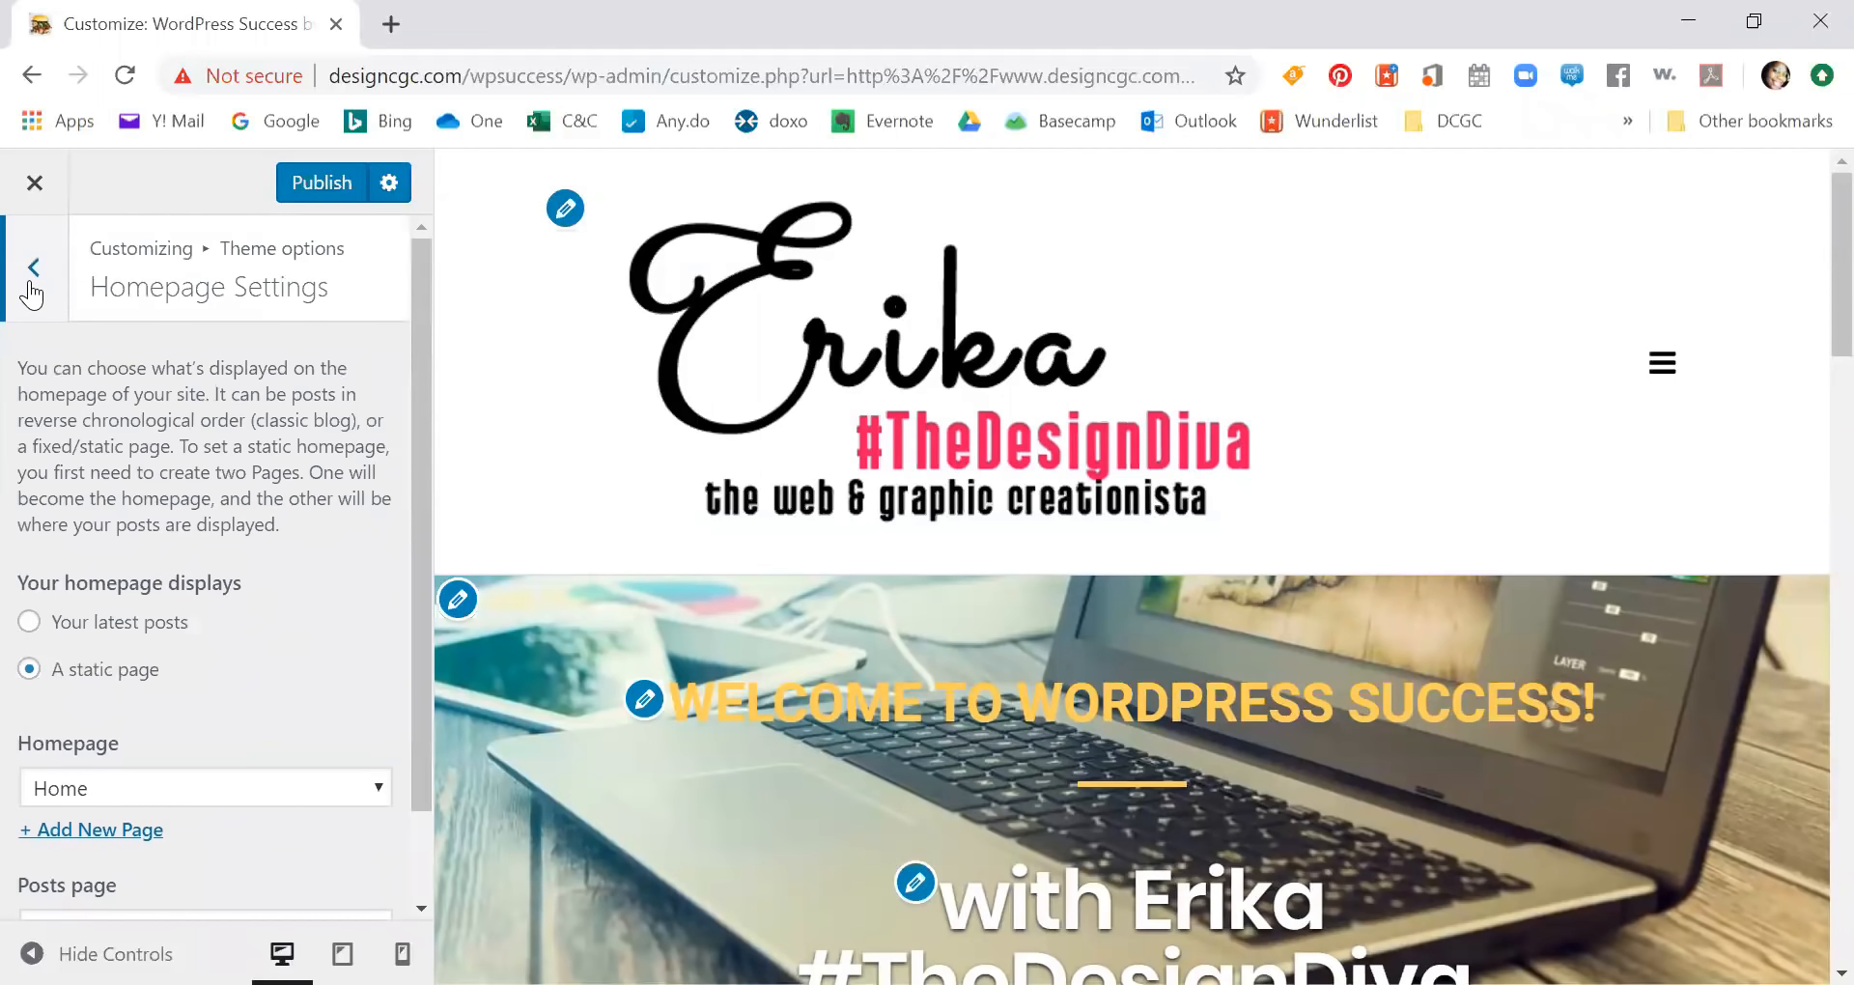
left_click(32, 294)
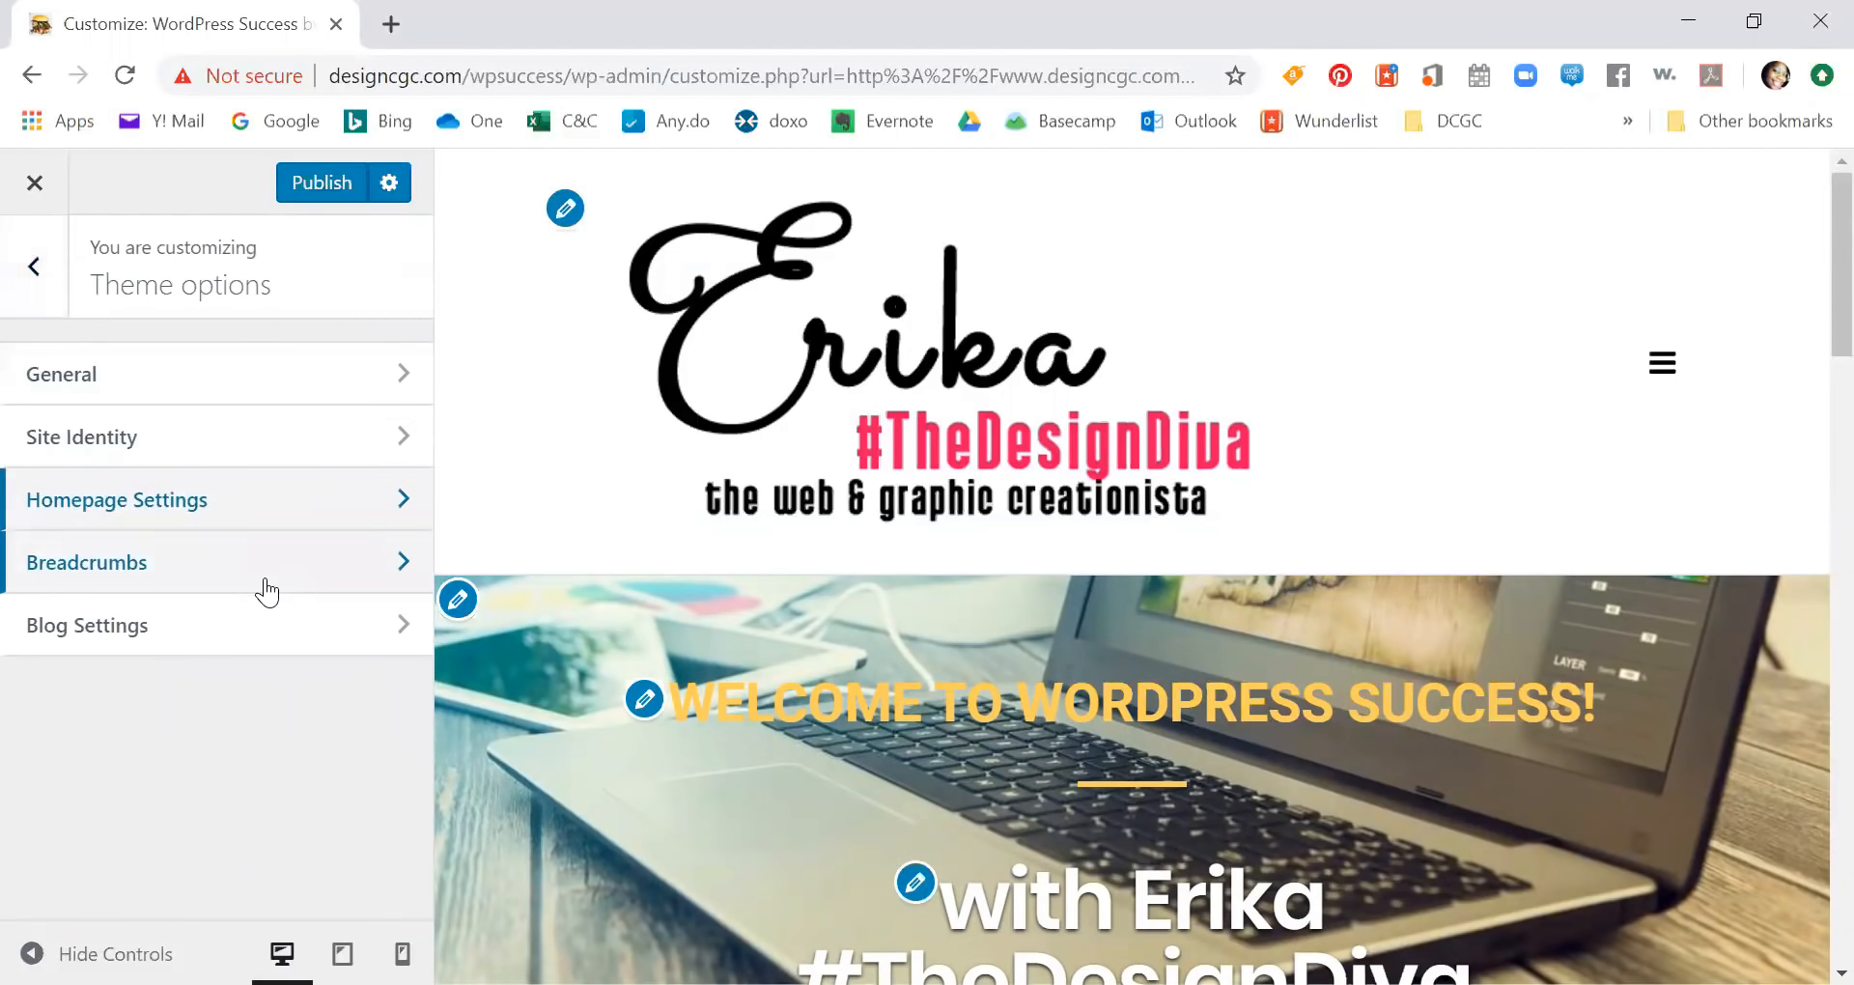
Step: Examine the Breadcrumbs options, including the available separators, without changing them, and return to Theme options
left_click(187, 572)
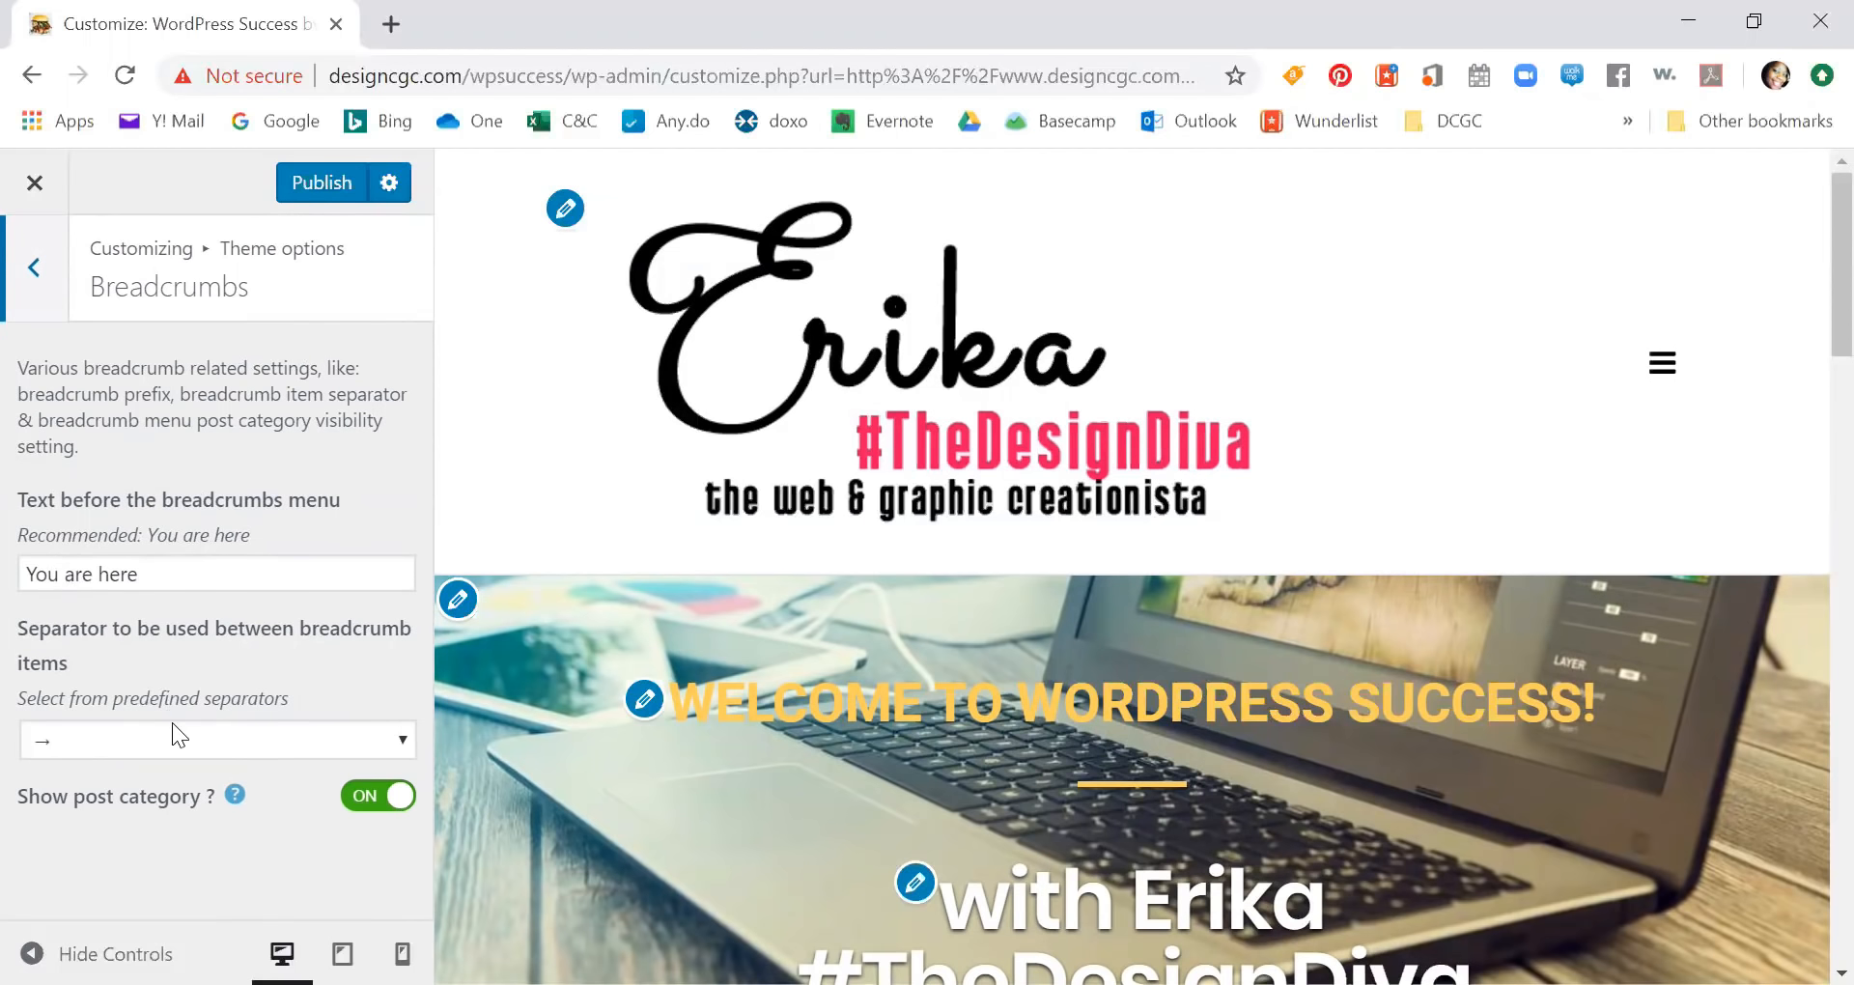
left_click(232, 745)
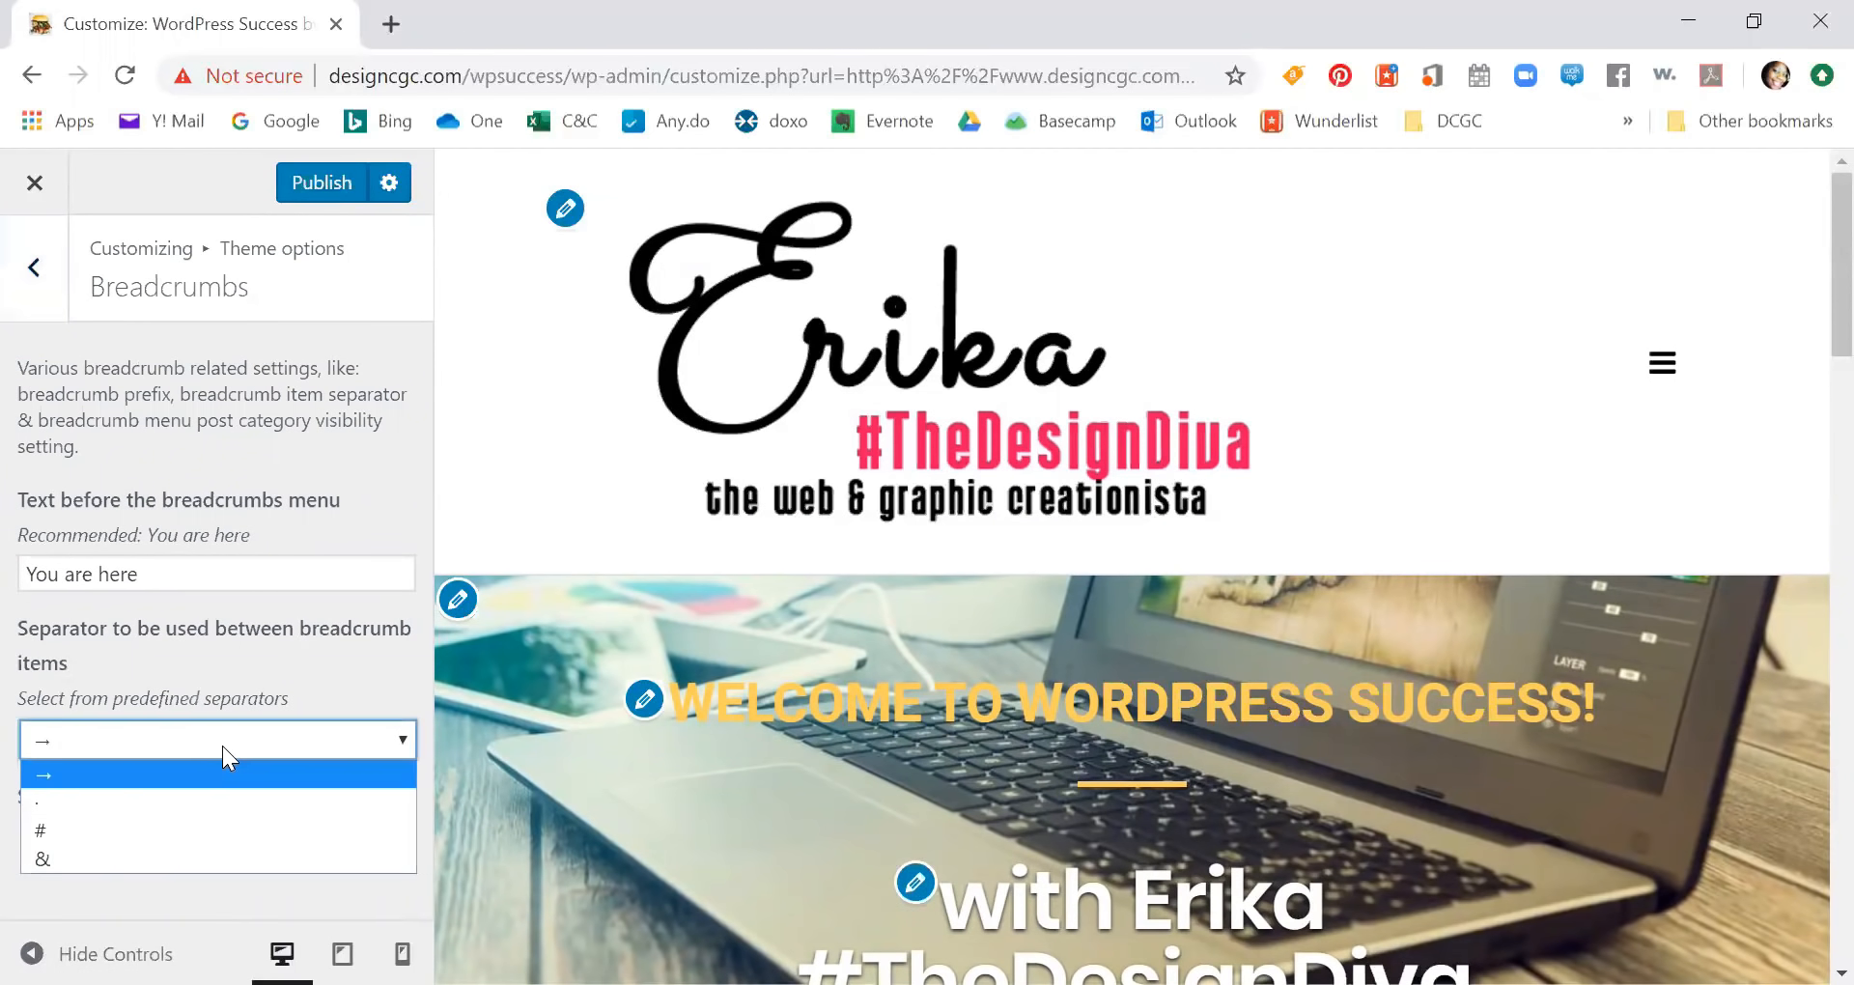
left_click(118, 900)
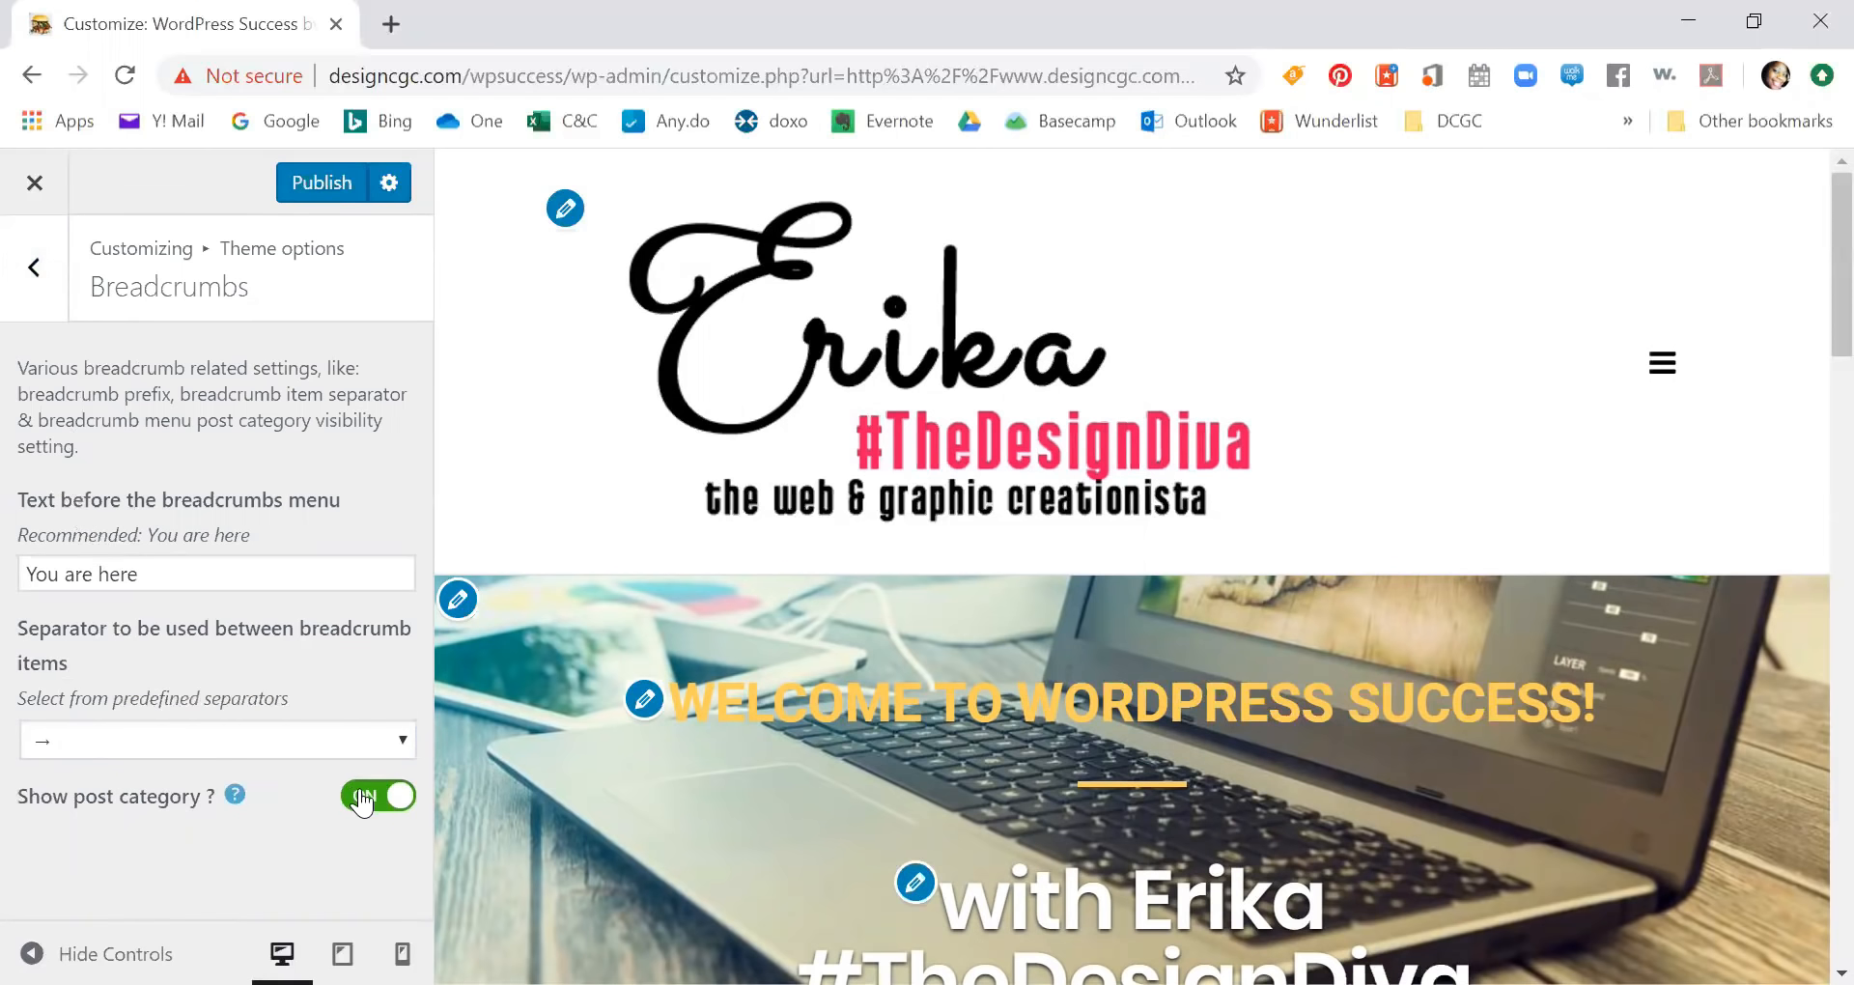
left_click(39, 269)
Step: Examine the Blog Settings, including the related posts and carousel options, and return to the main customizer list
left_click(153, 625)
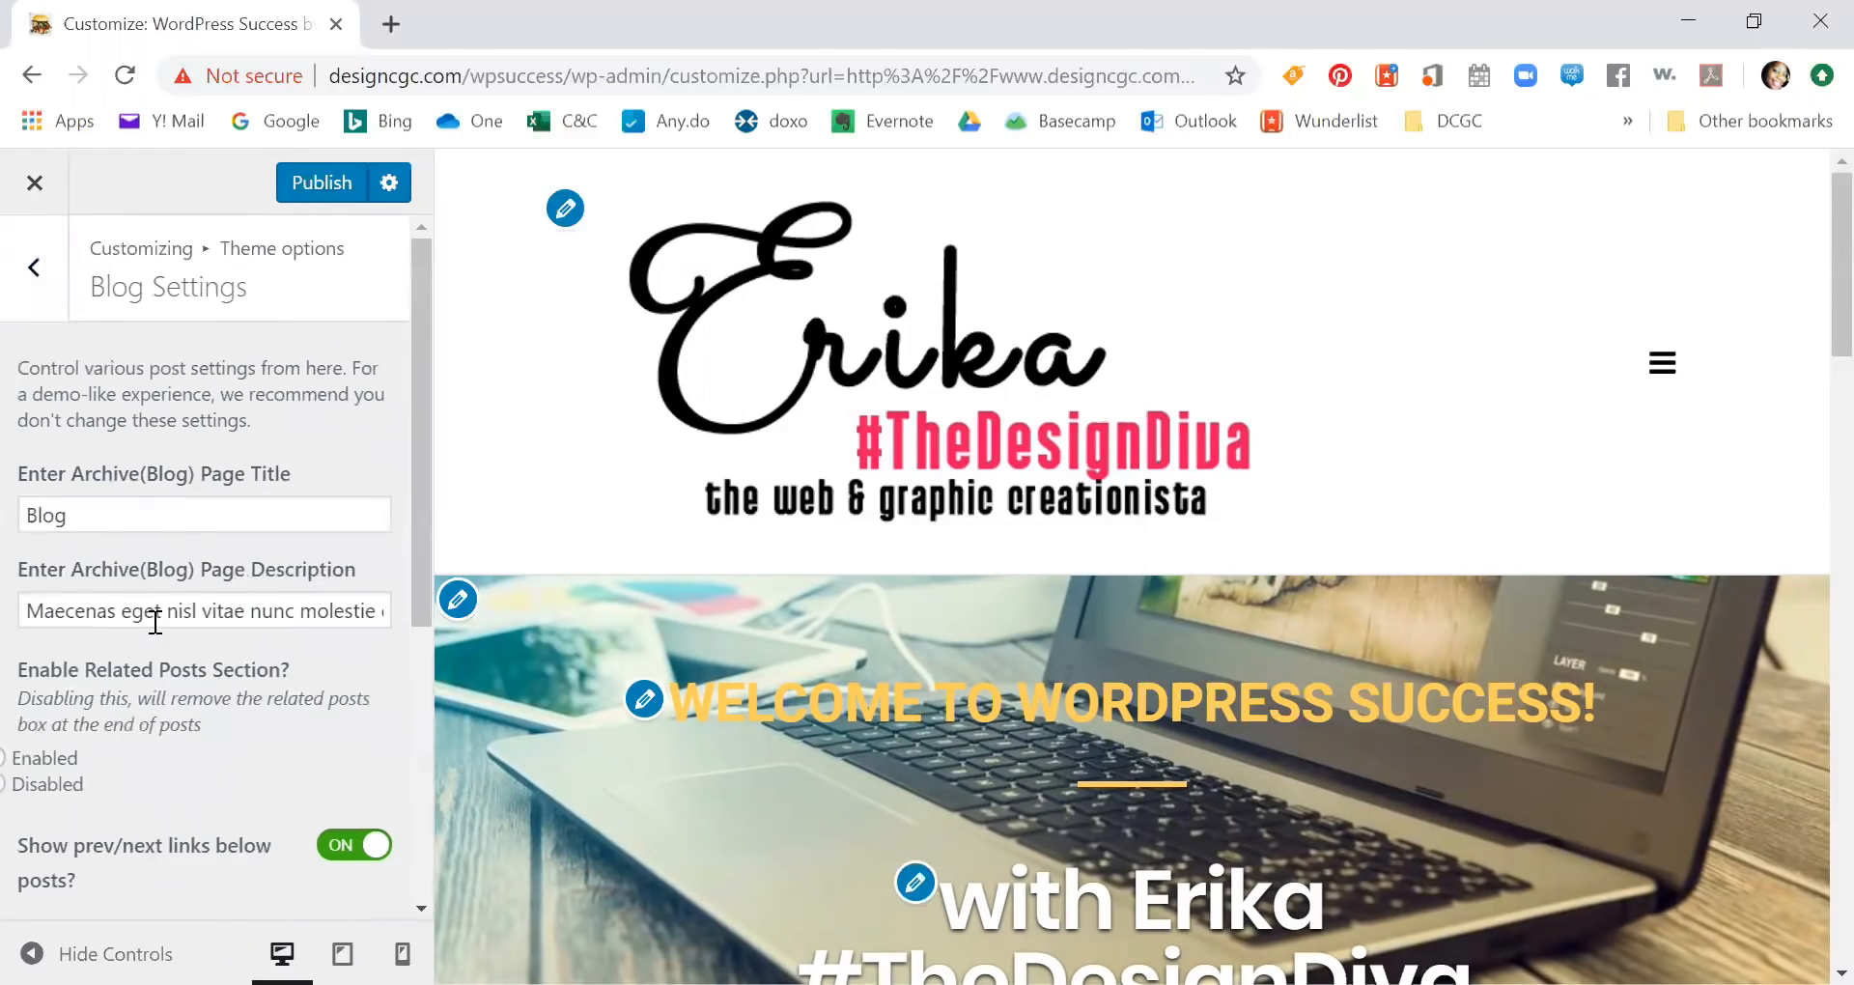
scroll(232, 540, "down", 5)
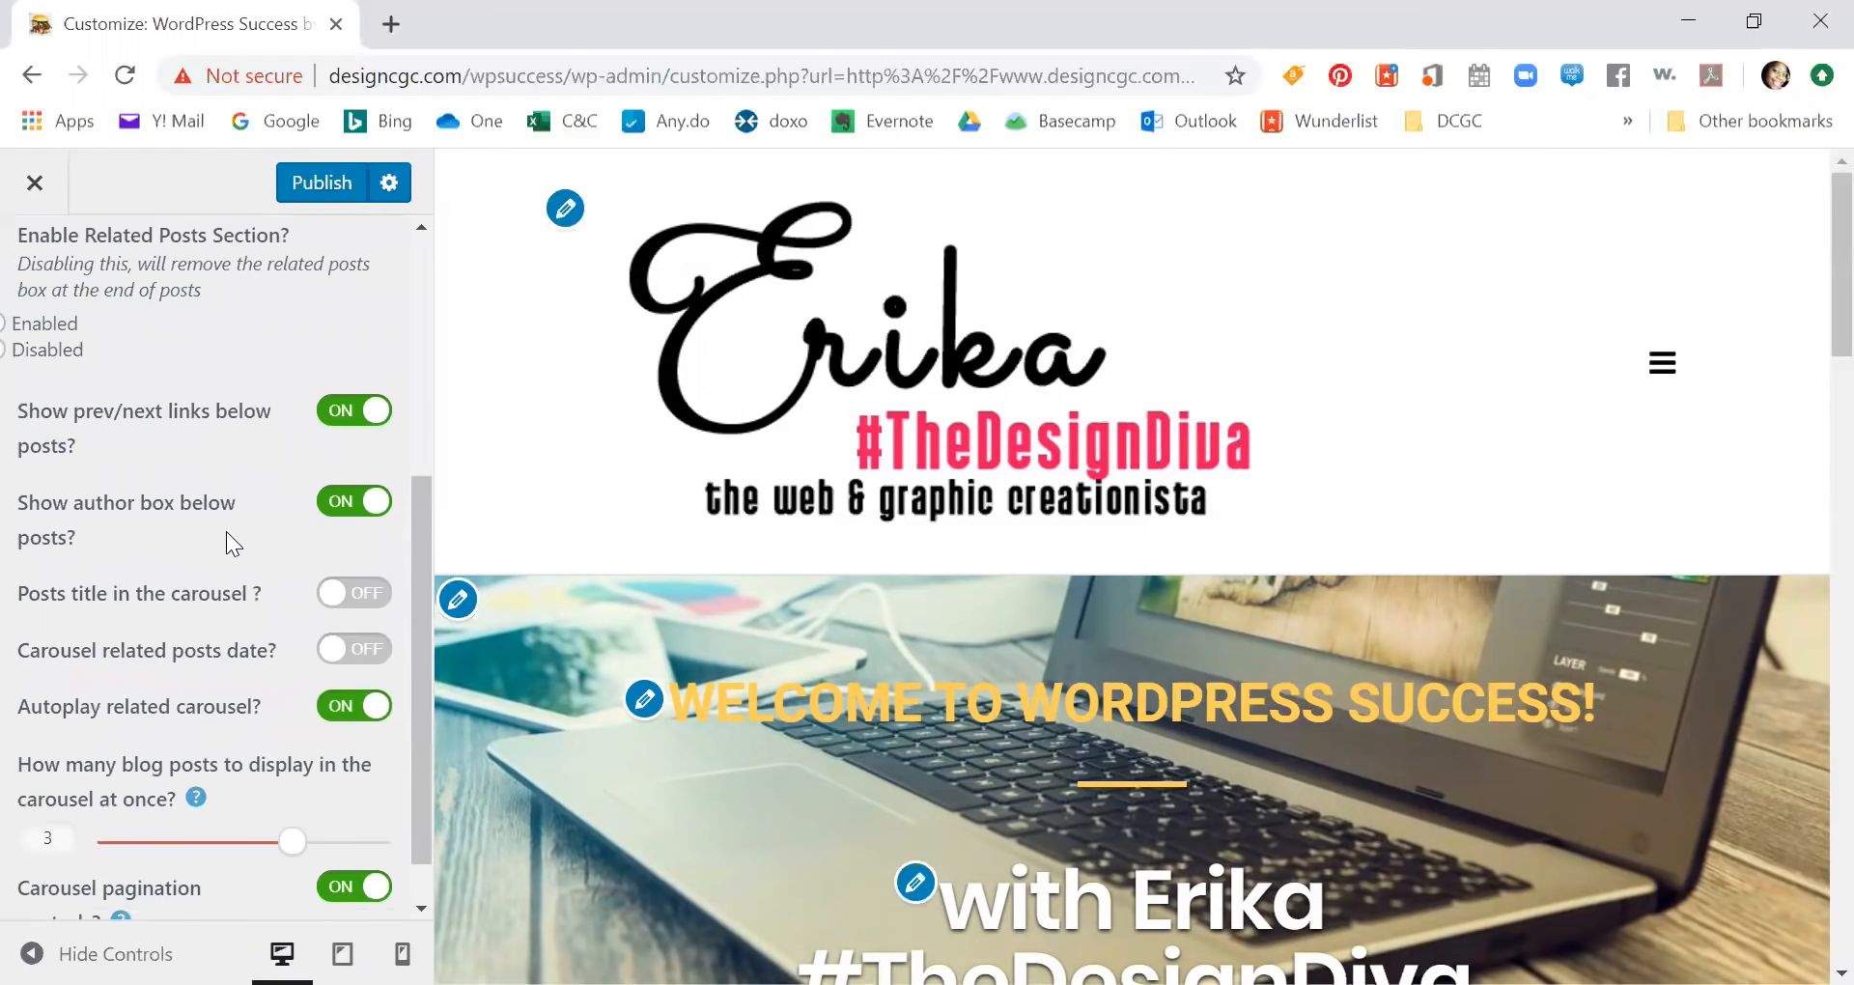
scroll(226, 531, "up", 5)
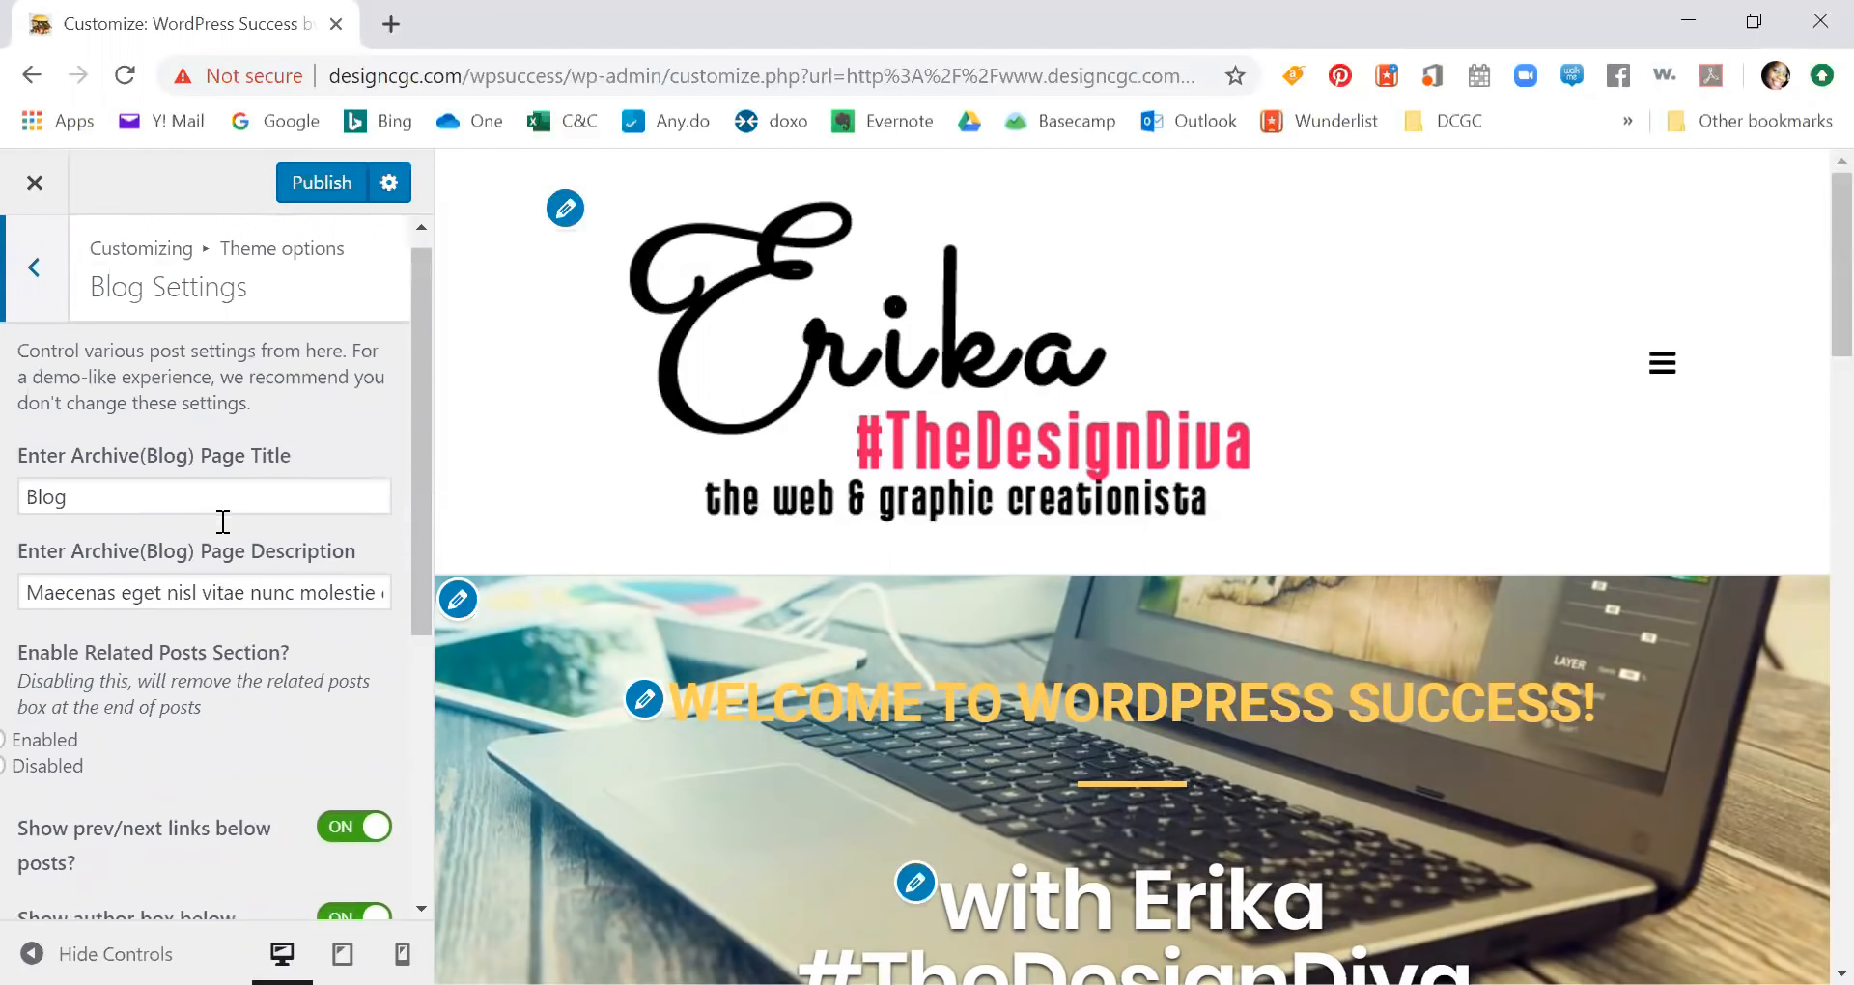
left_click(36, 271)
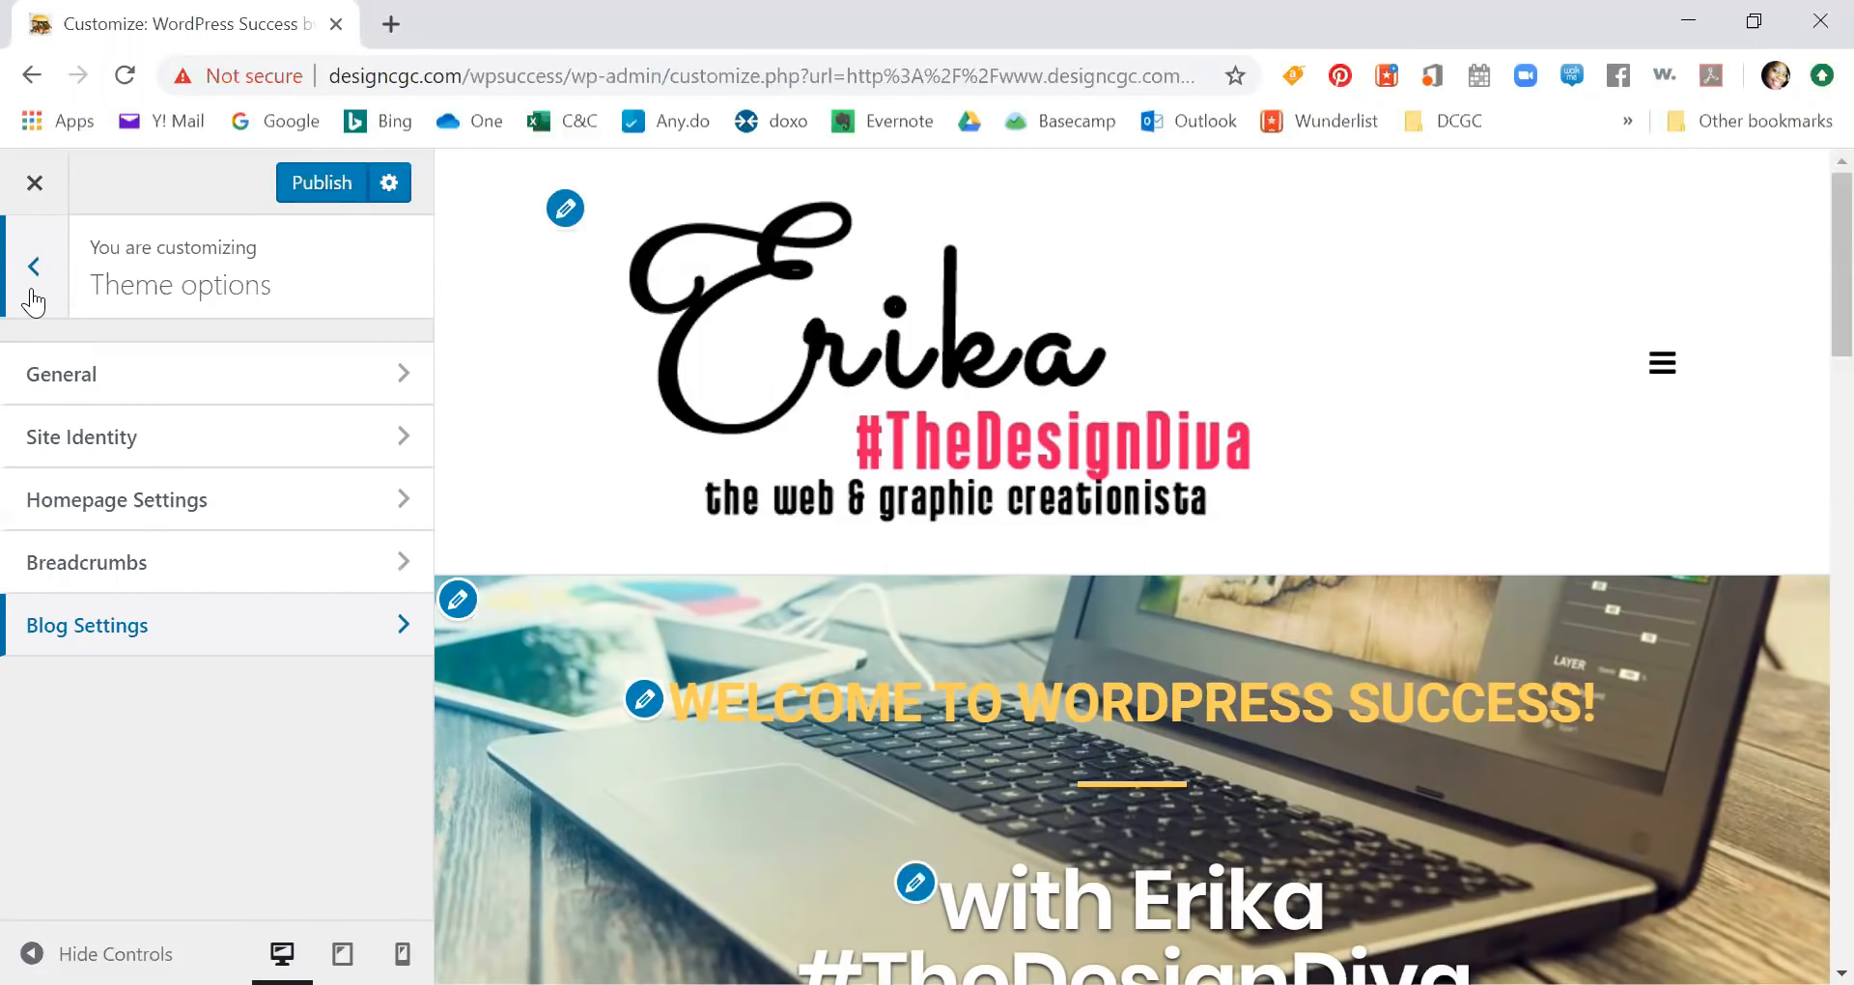
left_click(33, 289)
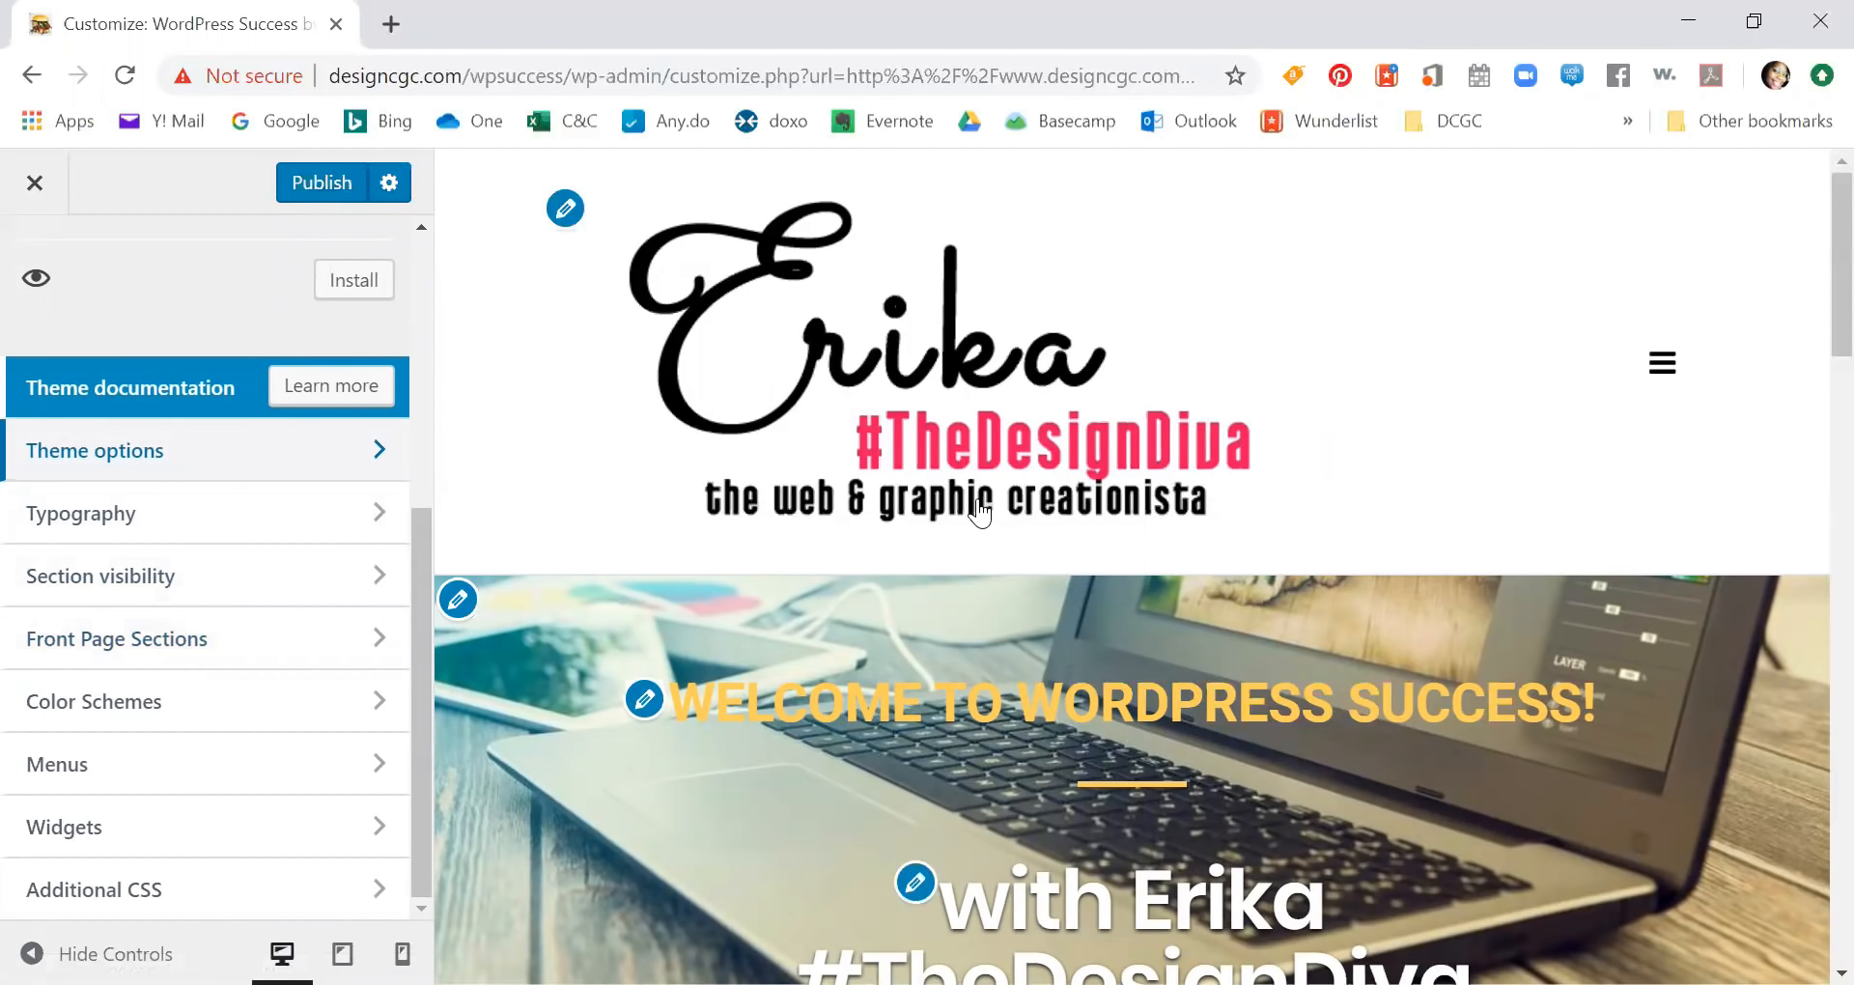
Step: Look over the front page preview and open the CTA Section (big bg. image) within Front Page Sections
scroll(979, 512, "down", 5)
scroll(973, 514, "up", 3)
scroll(968, 514, "down", 1)
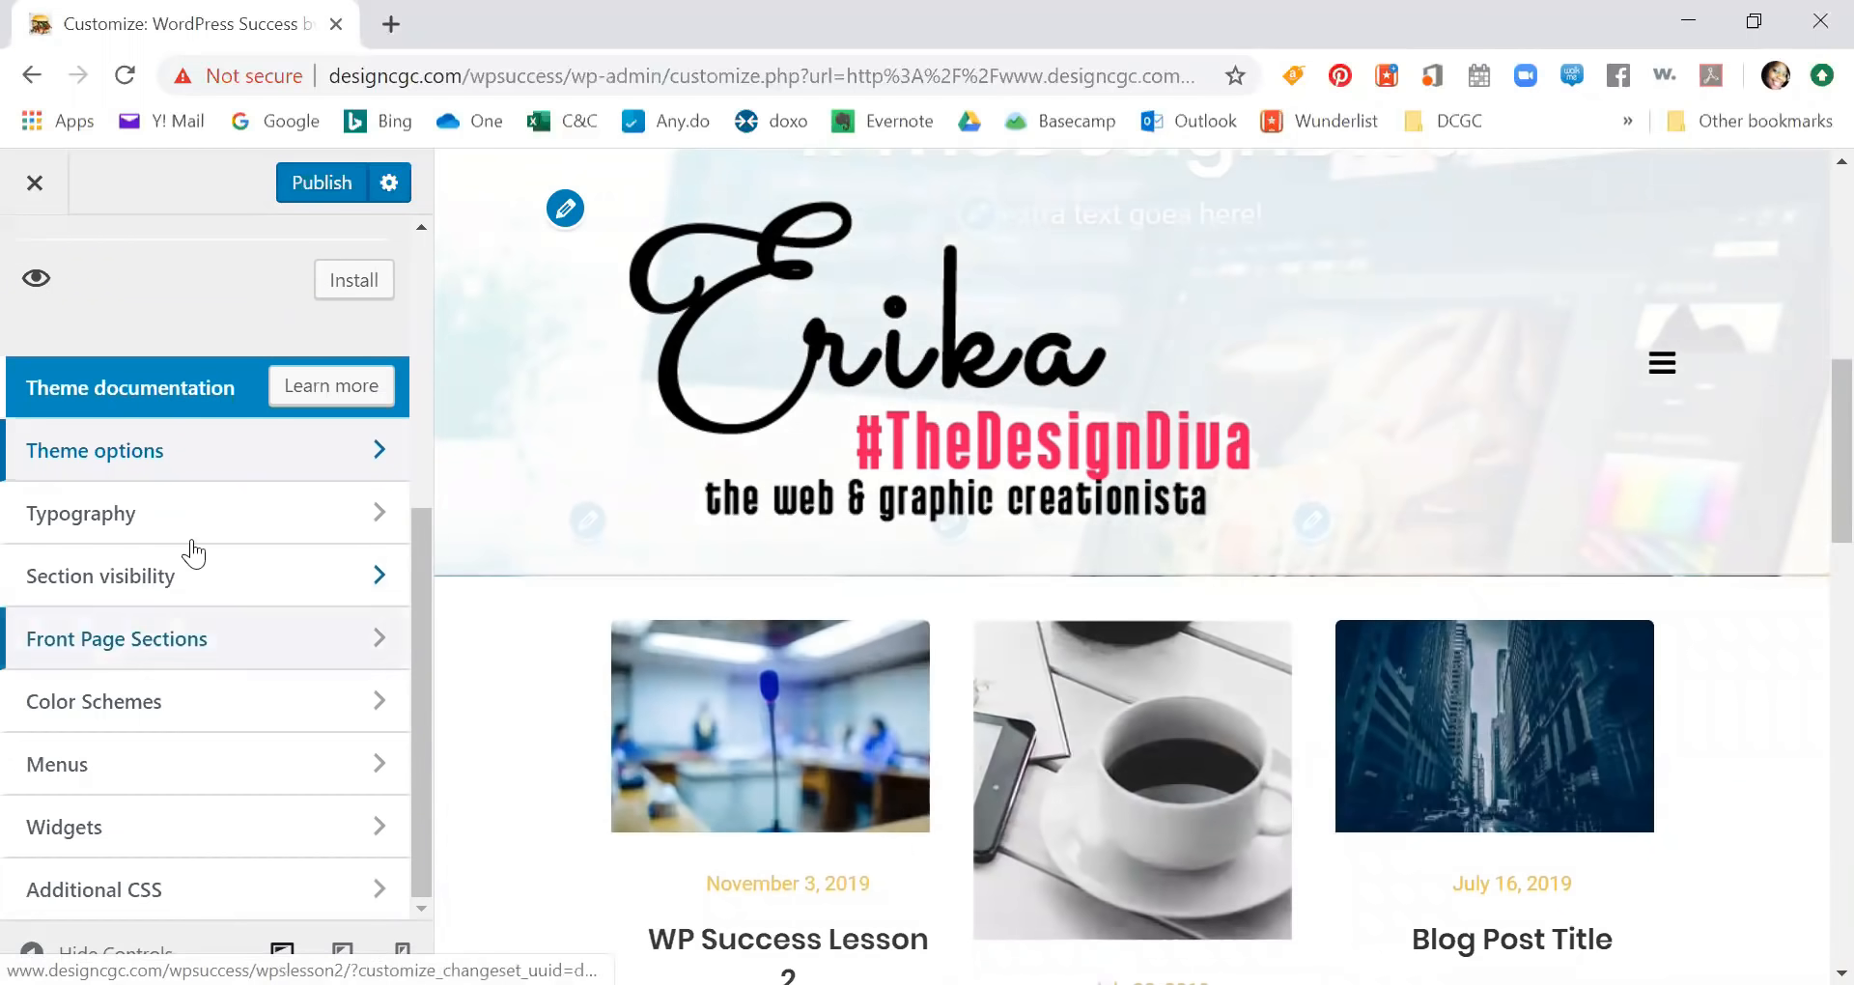
scroll(174, 541, "up", 3)
scroll(173, 541, "down", 3)
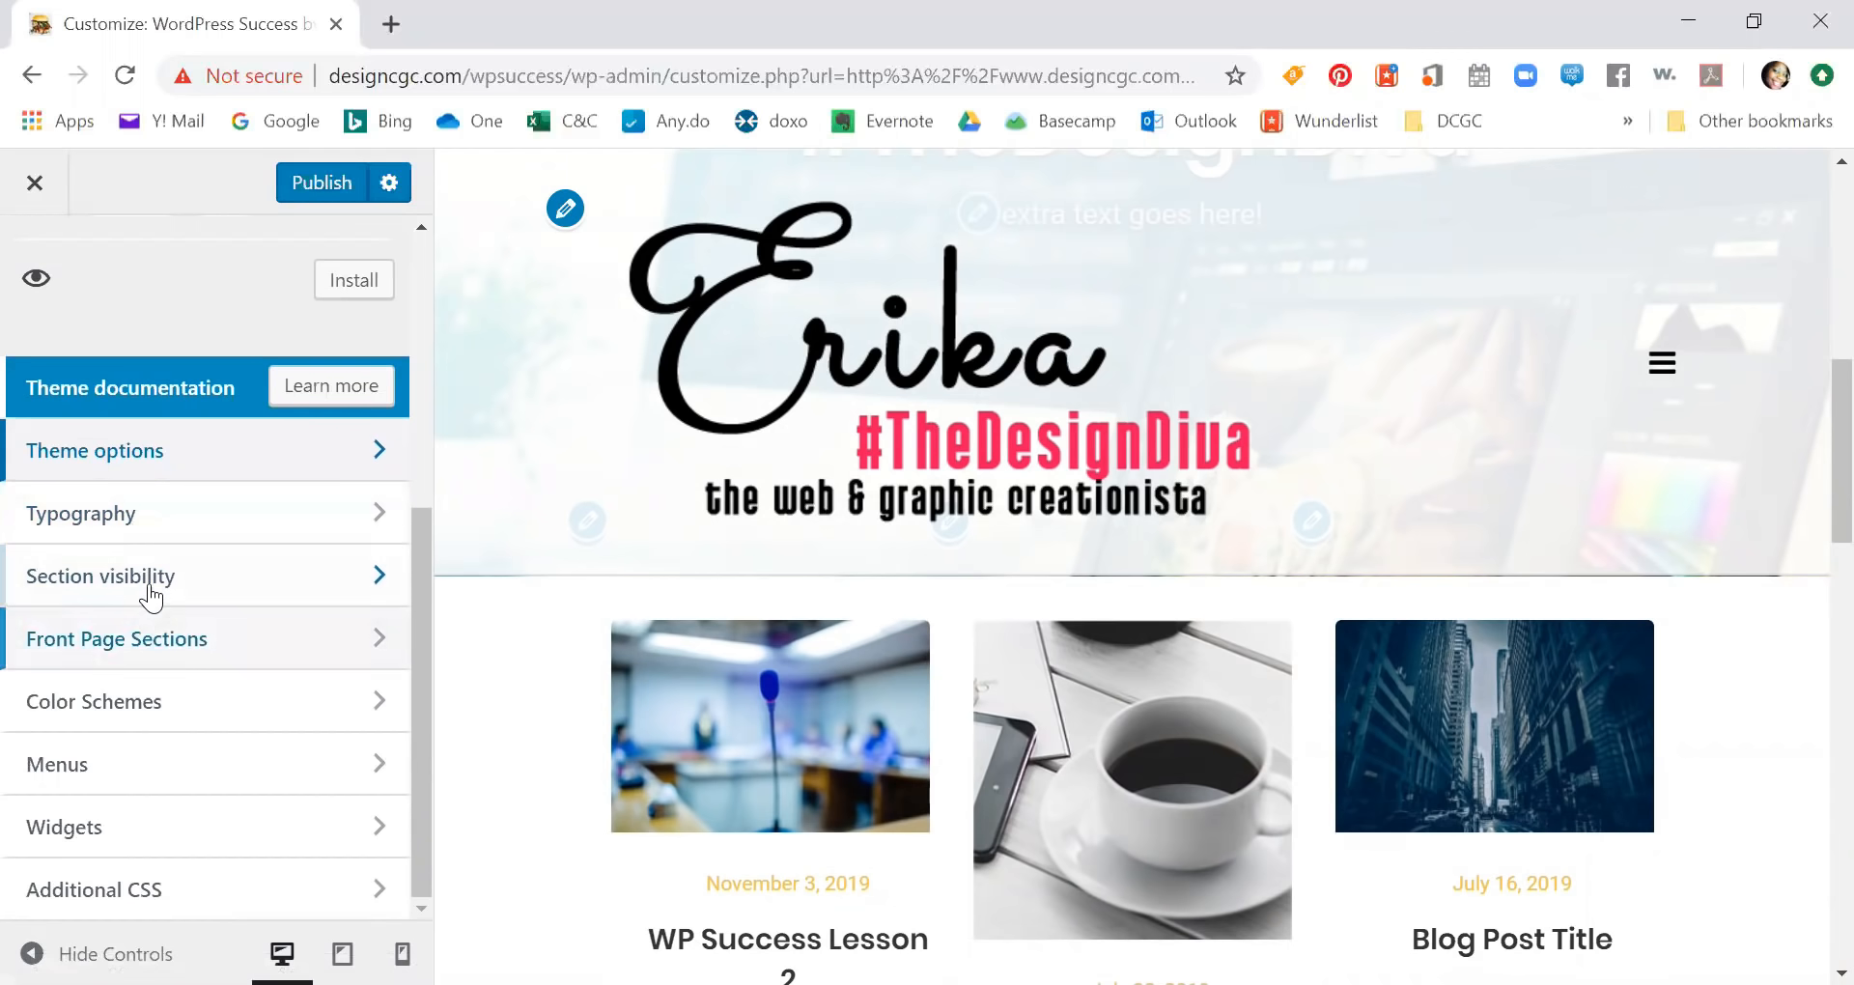
left_click(149, 652)
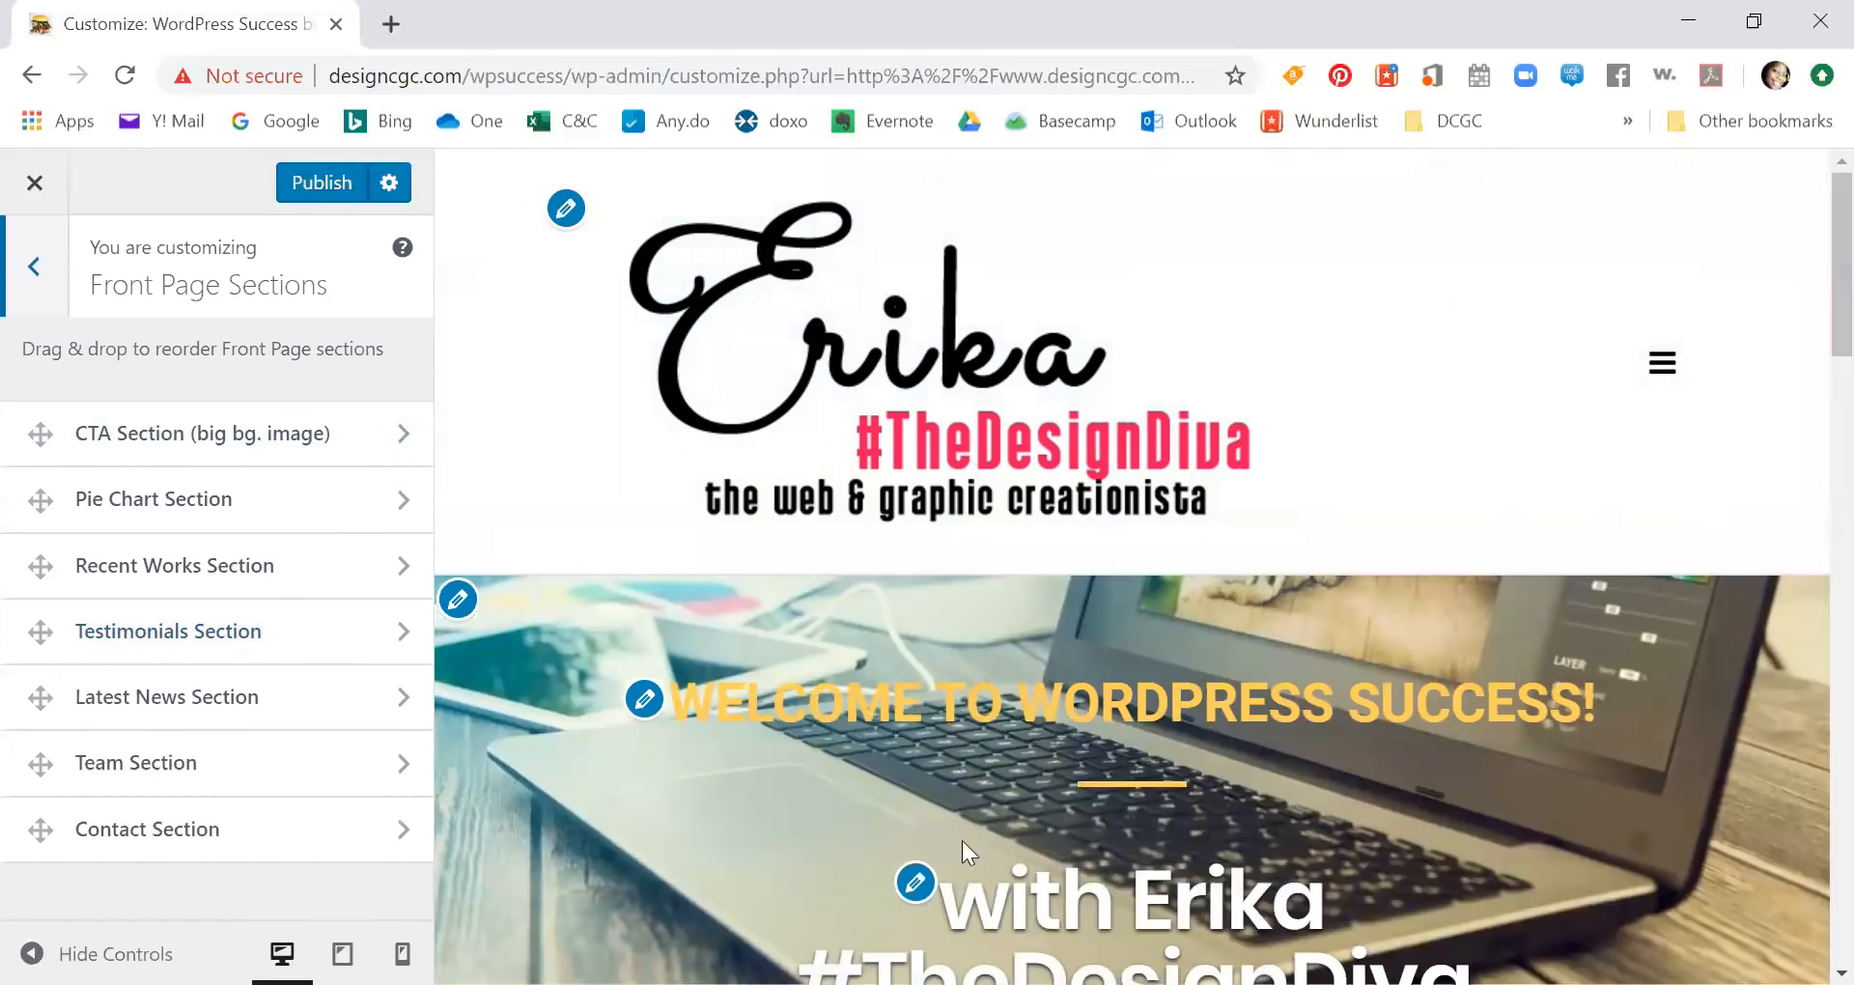
scroll(997, 731, "down", 2)
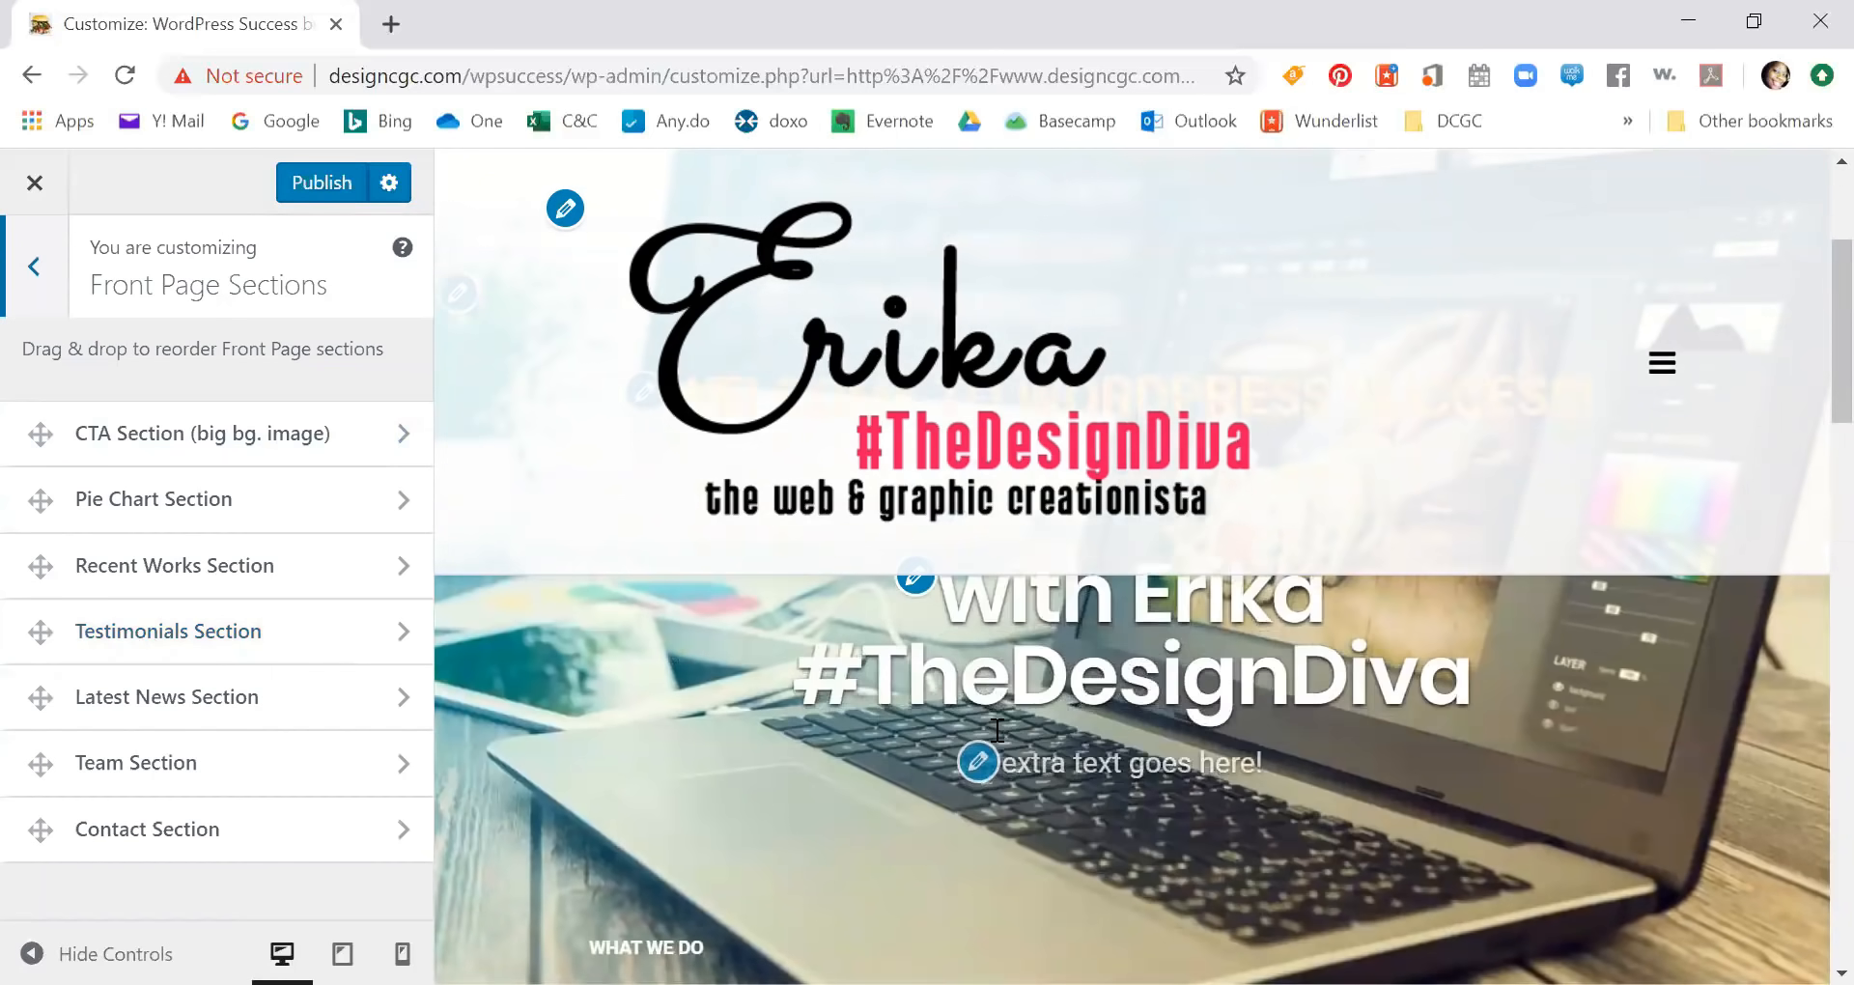
scroll(998, 731, "up", 1)
left_click(395, 455)
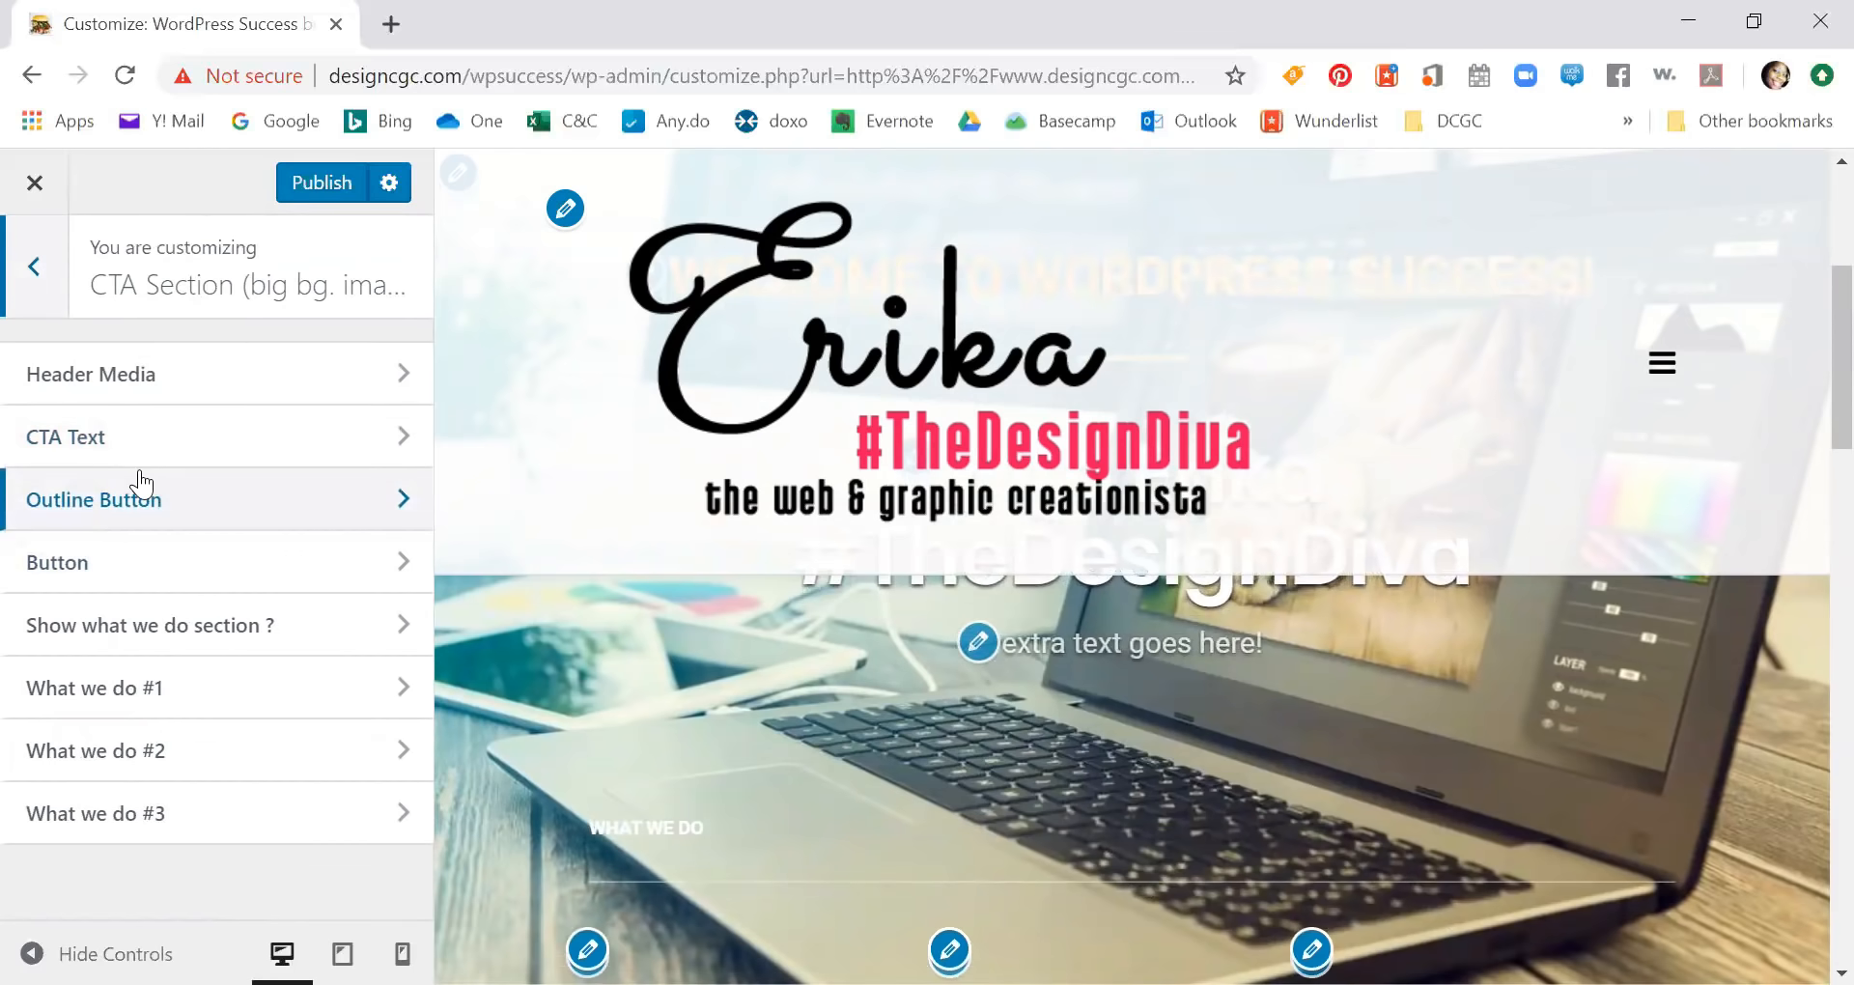
Step: Examine the Header Media options for the header video and header image, and return to the CTA Section options
left_click(106, 382)
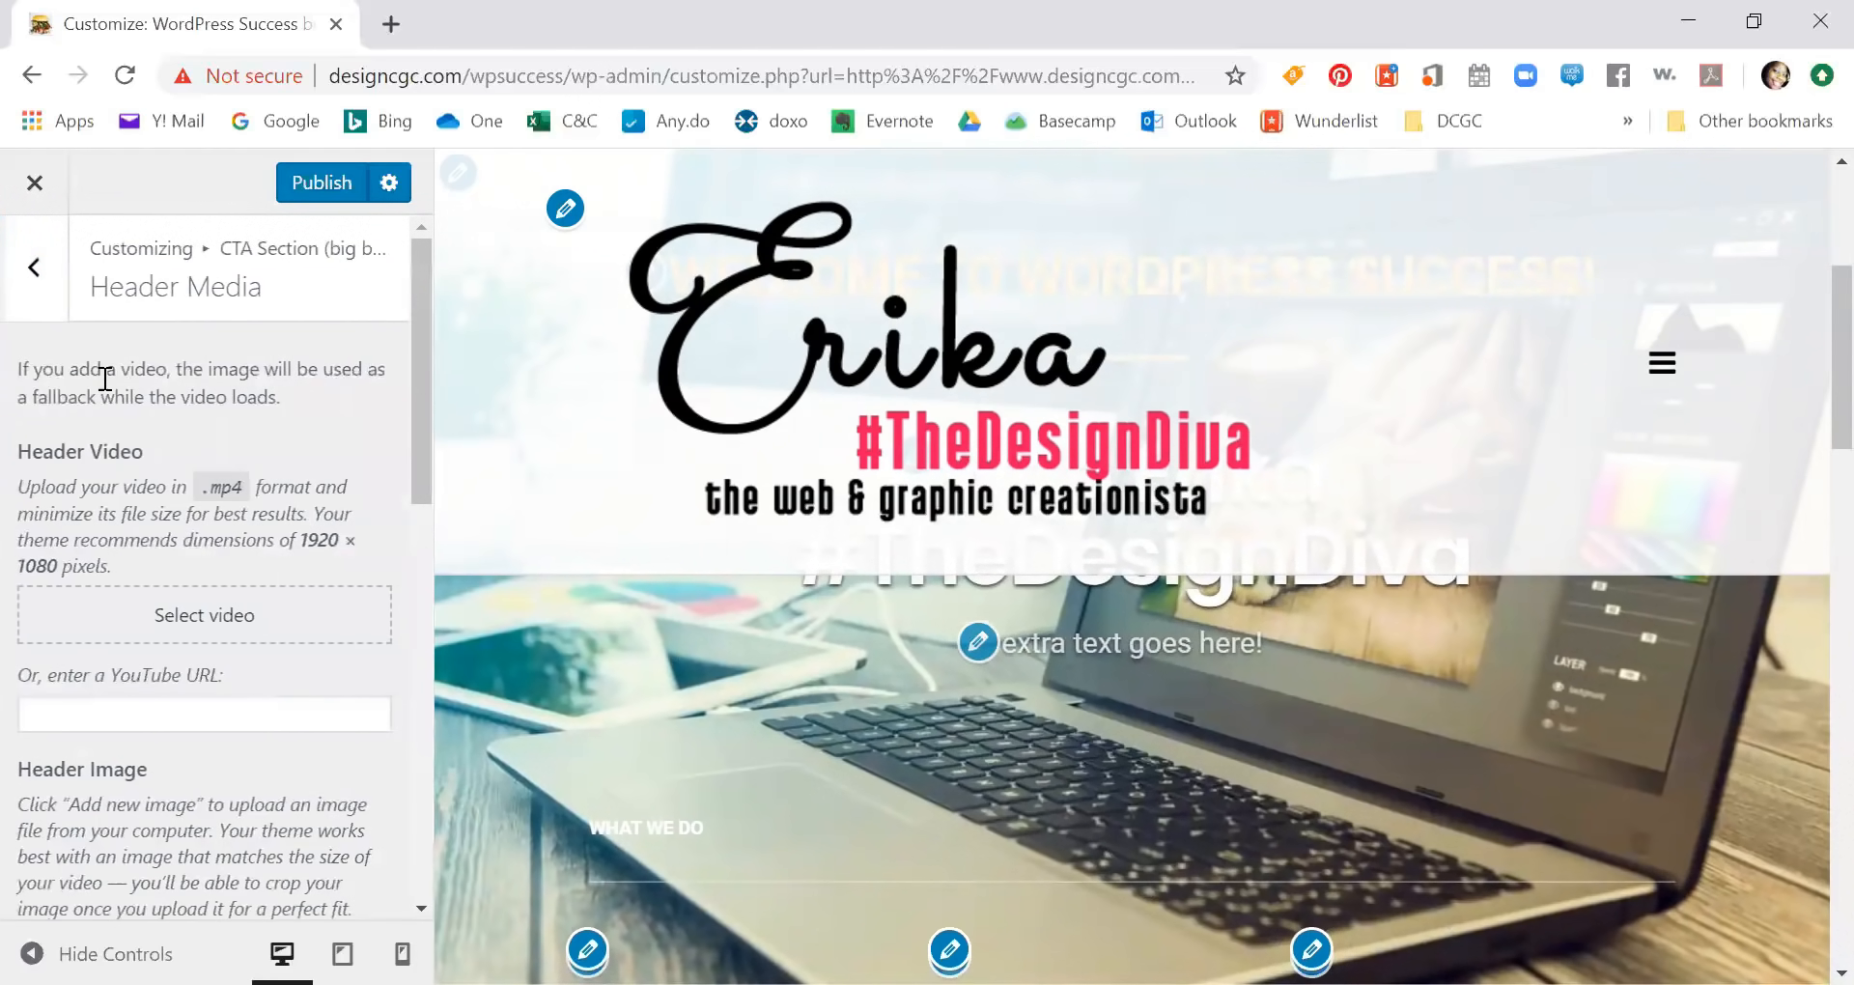
scroll(270, 721, "down", 5)
scroll(270, 721, "down", 1)
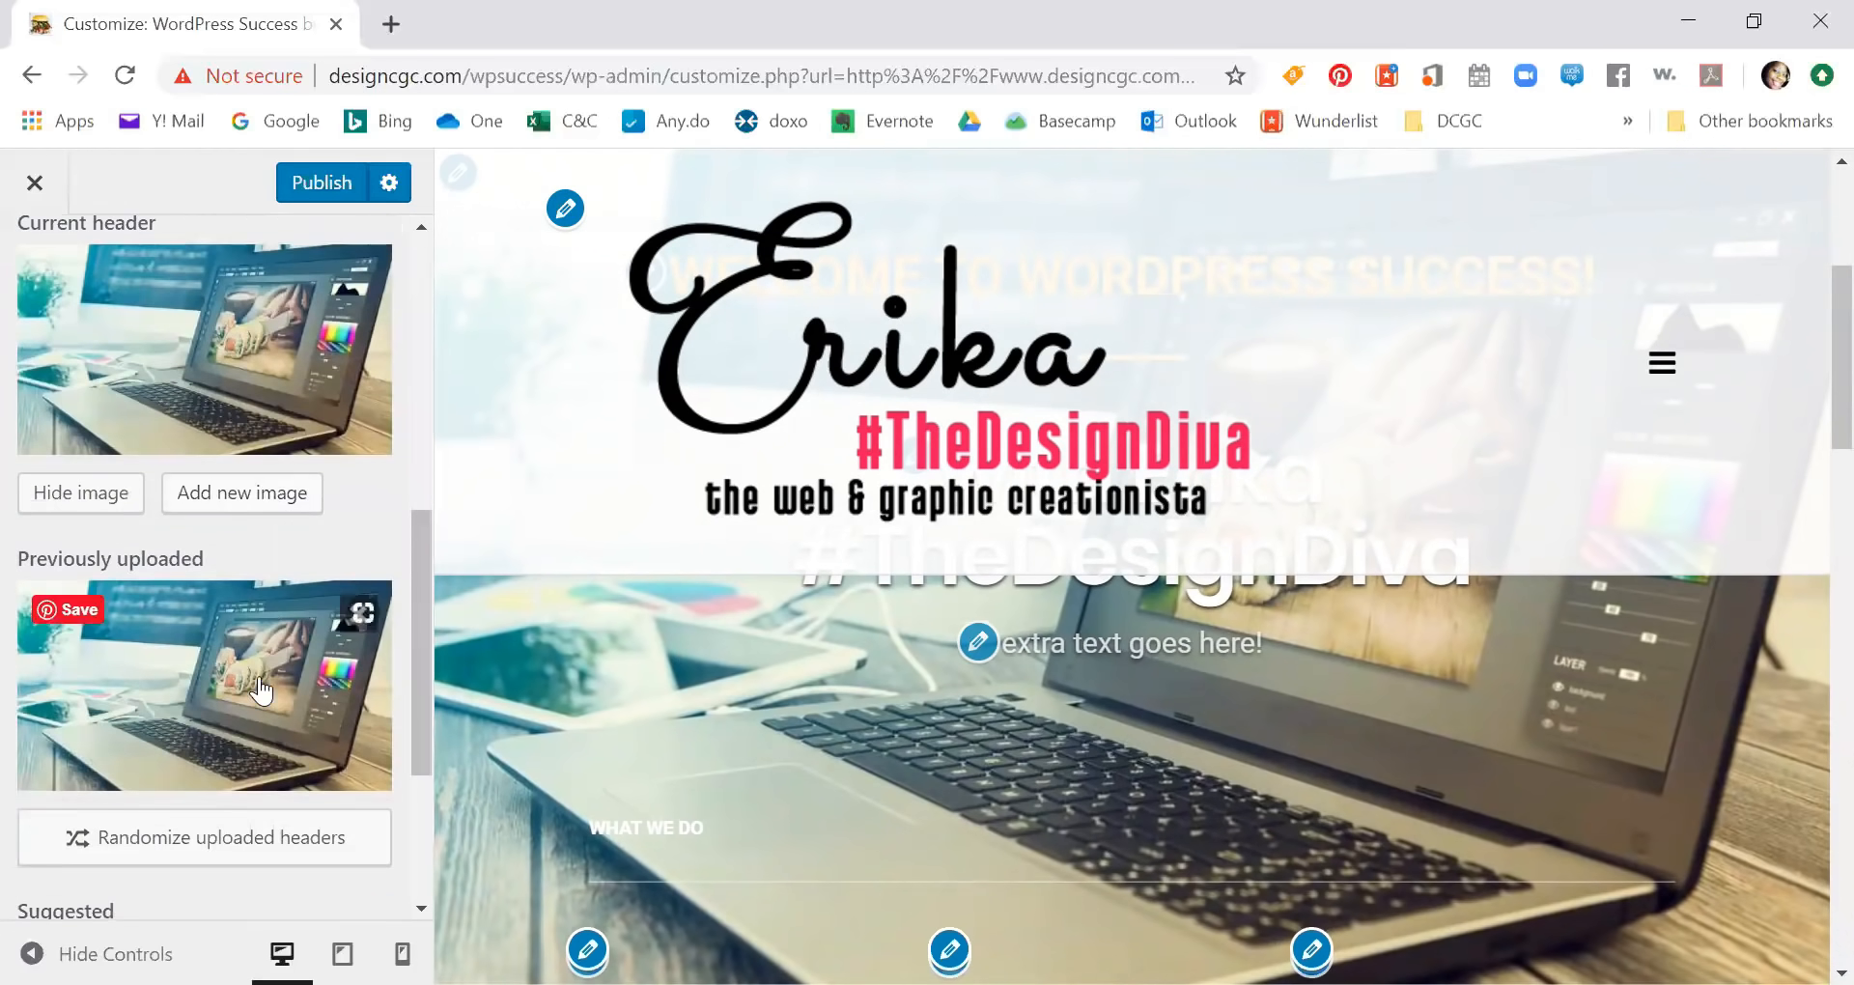
scroll(210, 538, "up", 8)
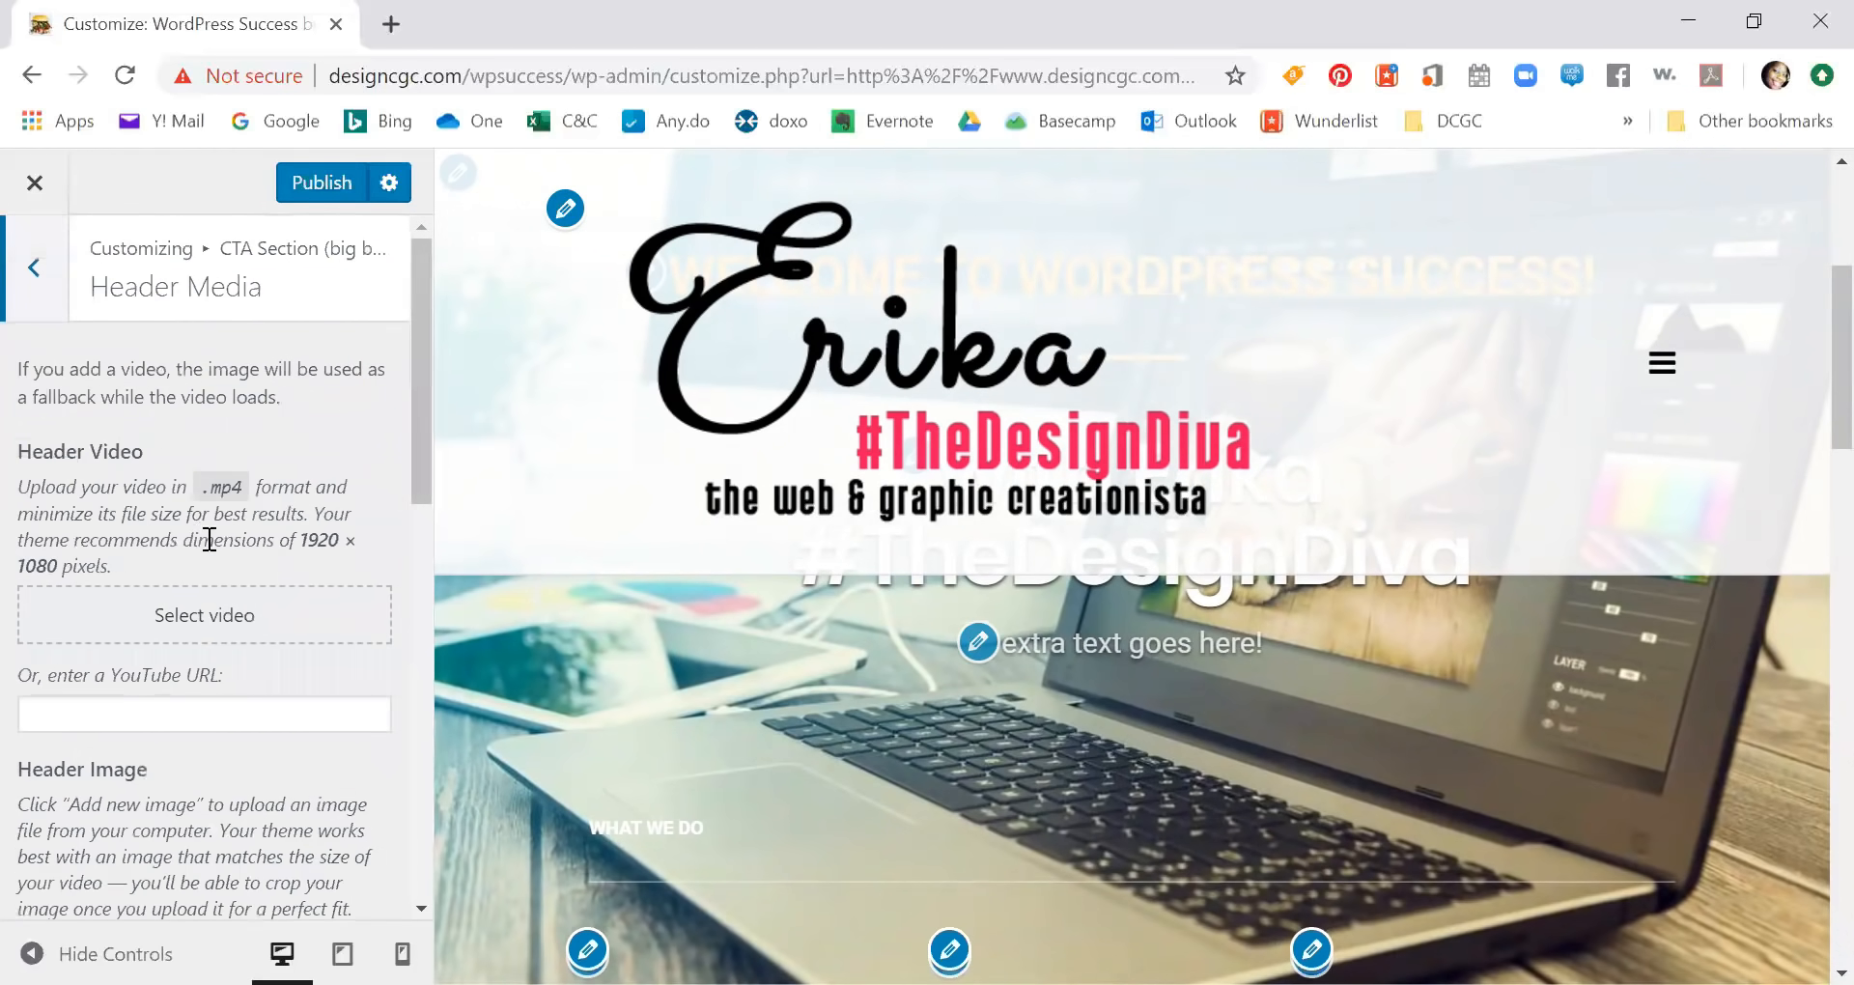
left_click(50, 290)
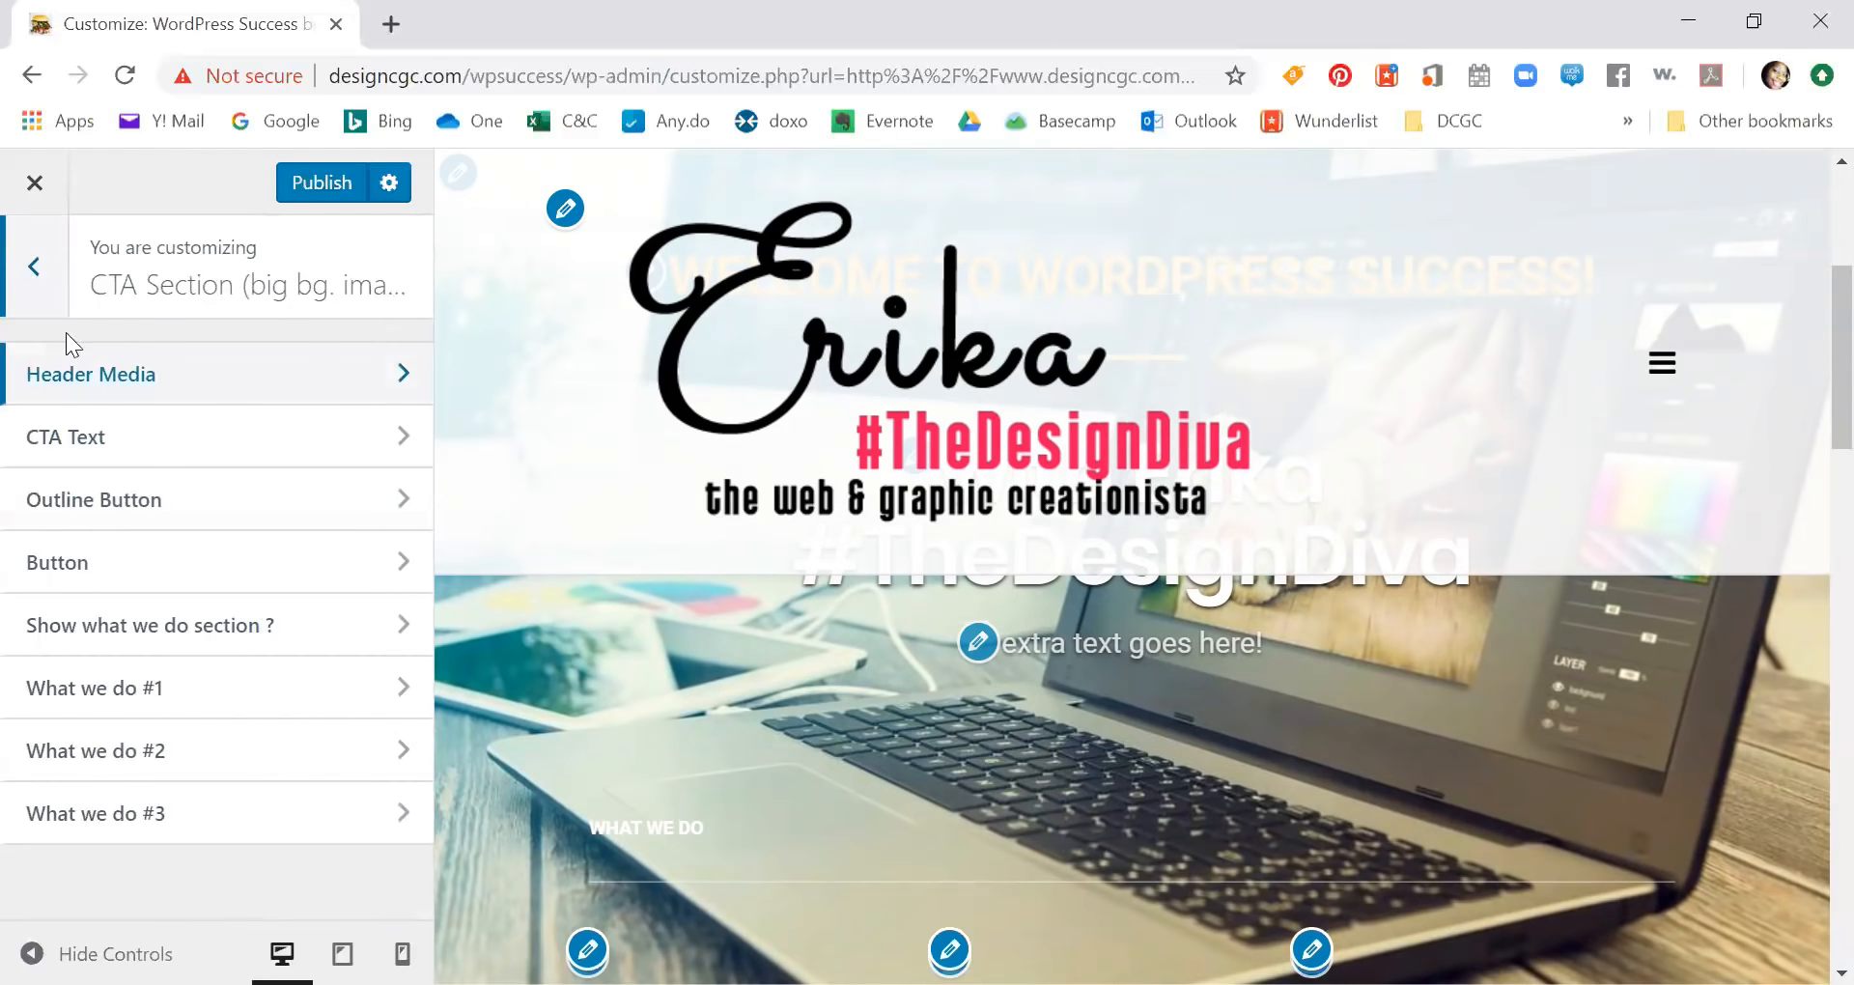
Step: Change the Main CTA title in the CTA Text options to "THIS IS WORDPRESS SUCCESS!"
left_click(176, 444)
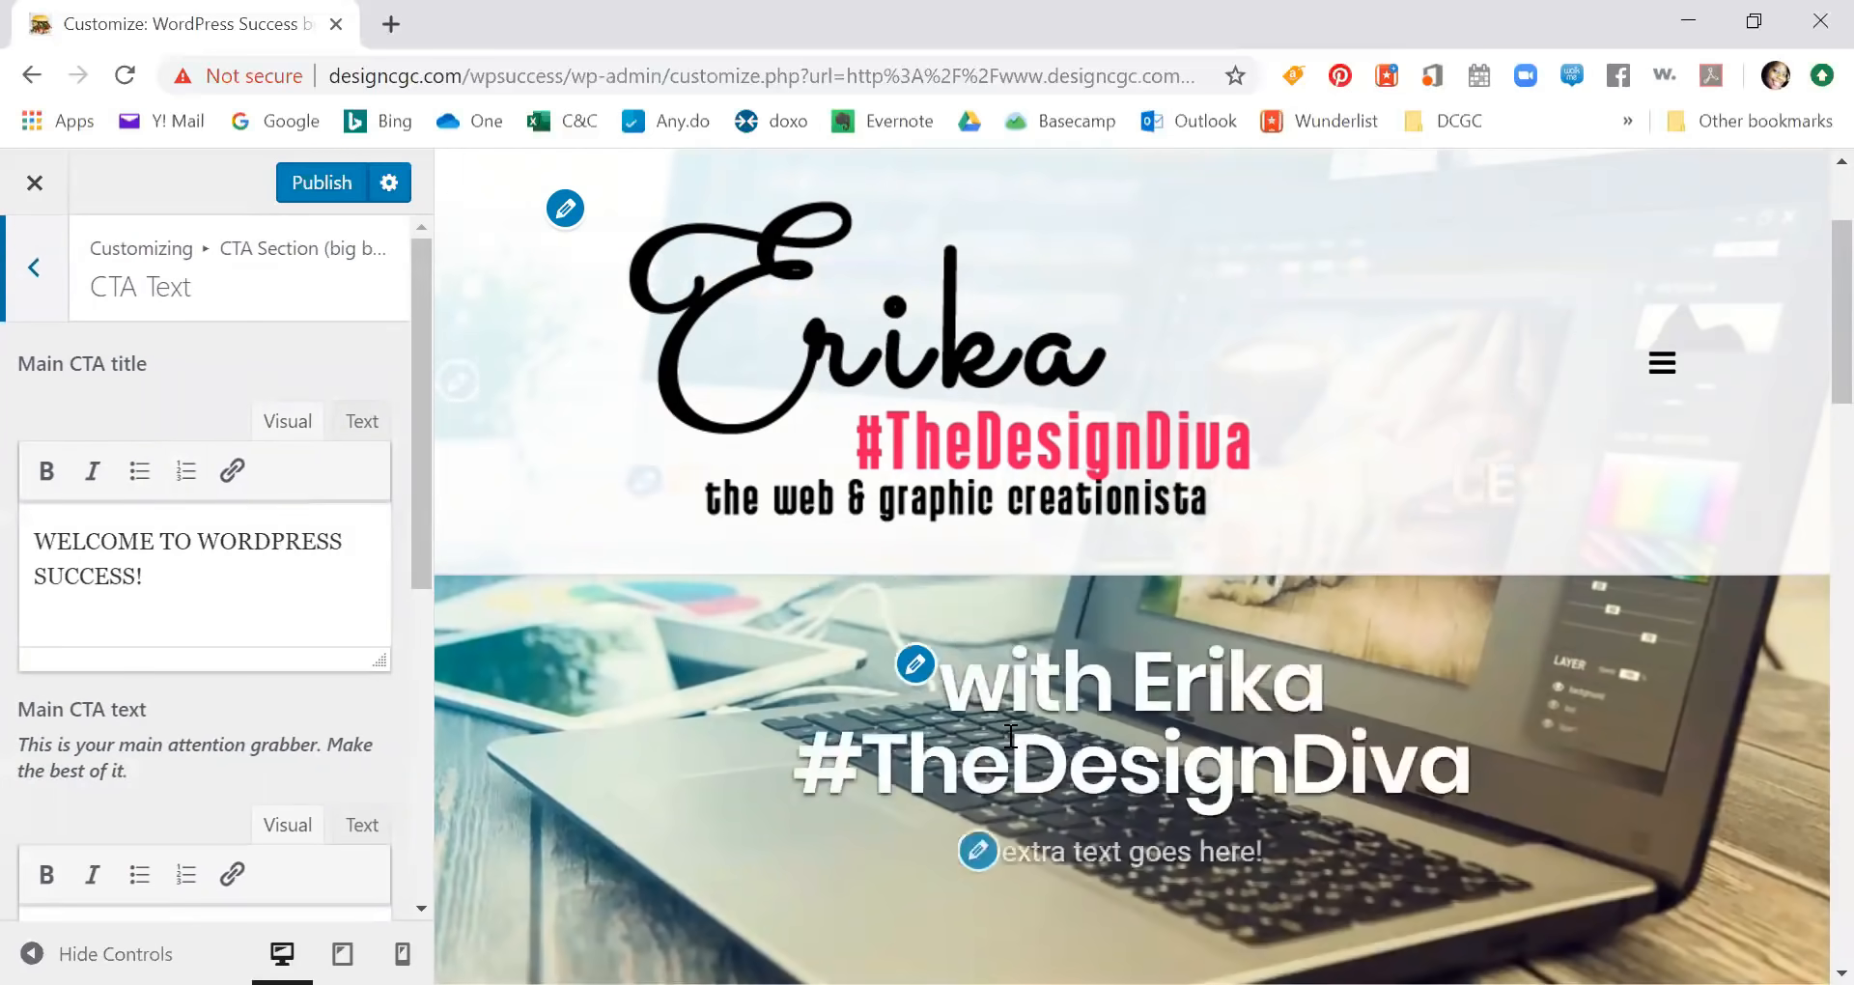
left_click(126, 577)
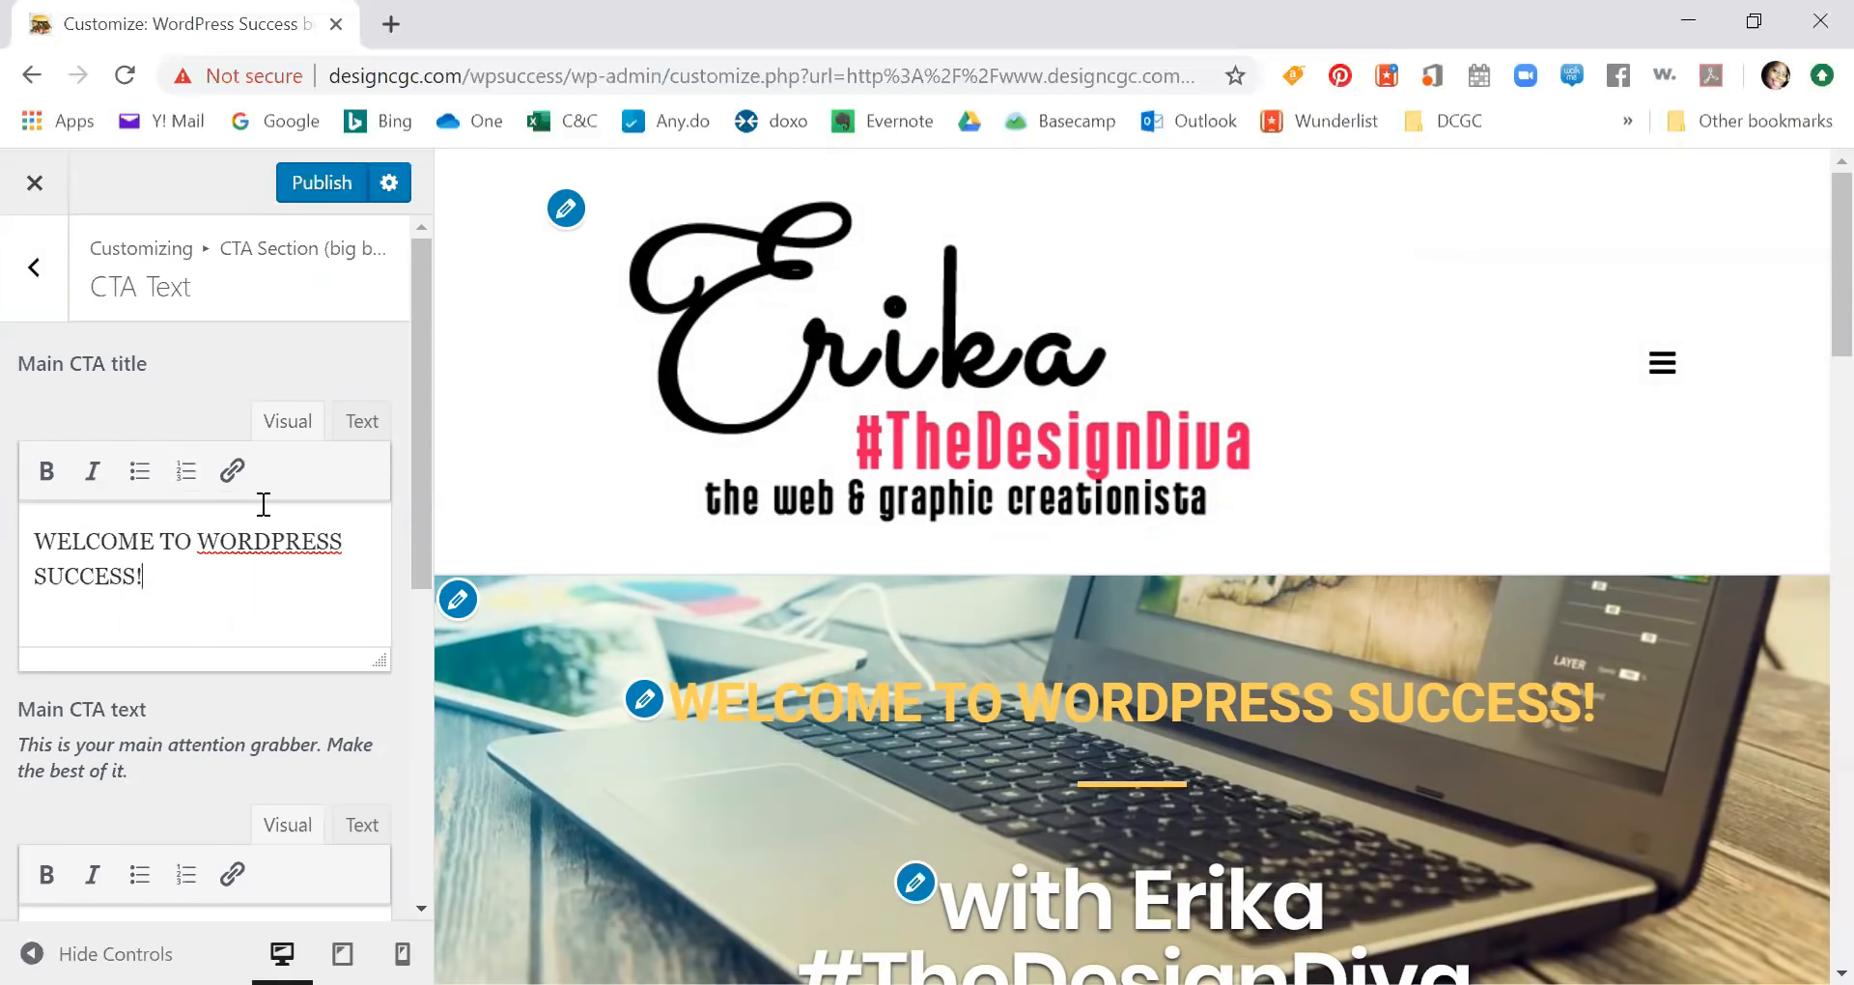
double_click(125, 533)
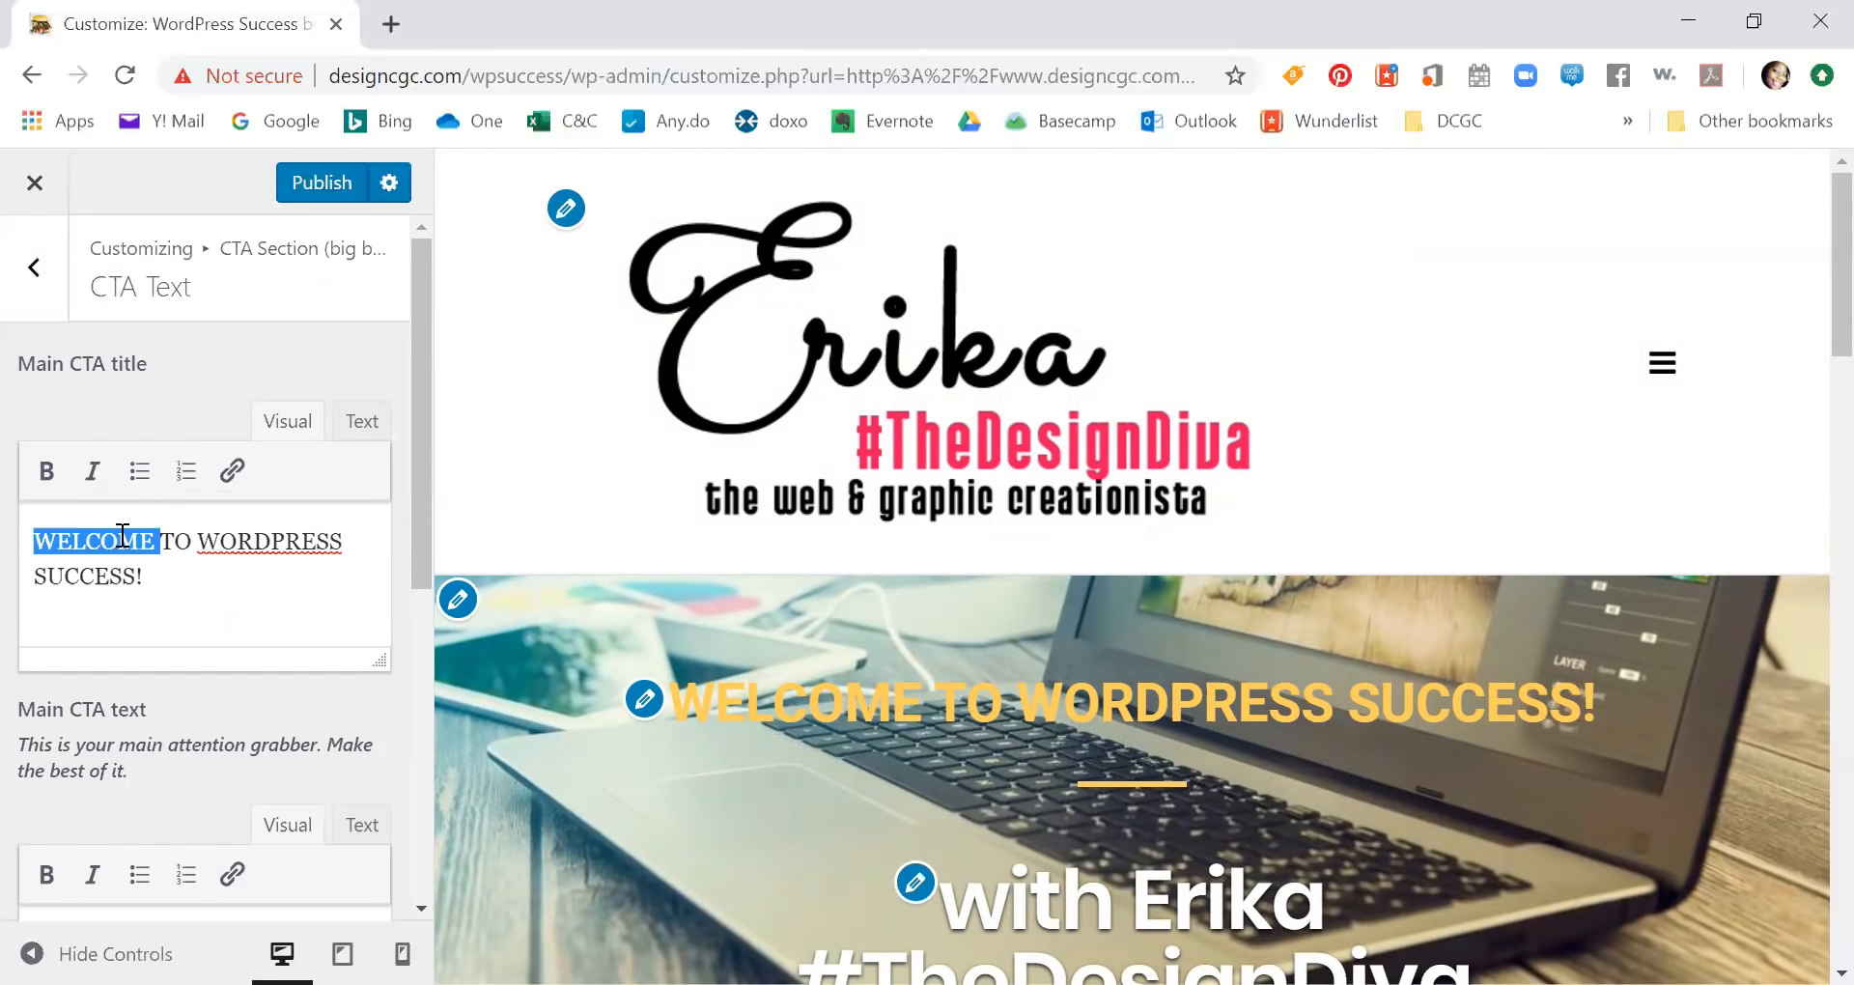
key("Delete")
key("Delete")
key("Delete")
key("Delete")
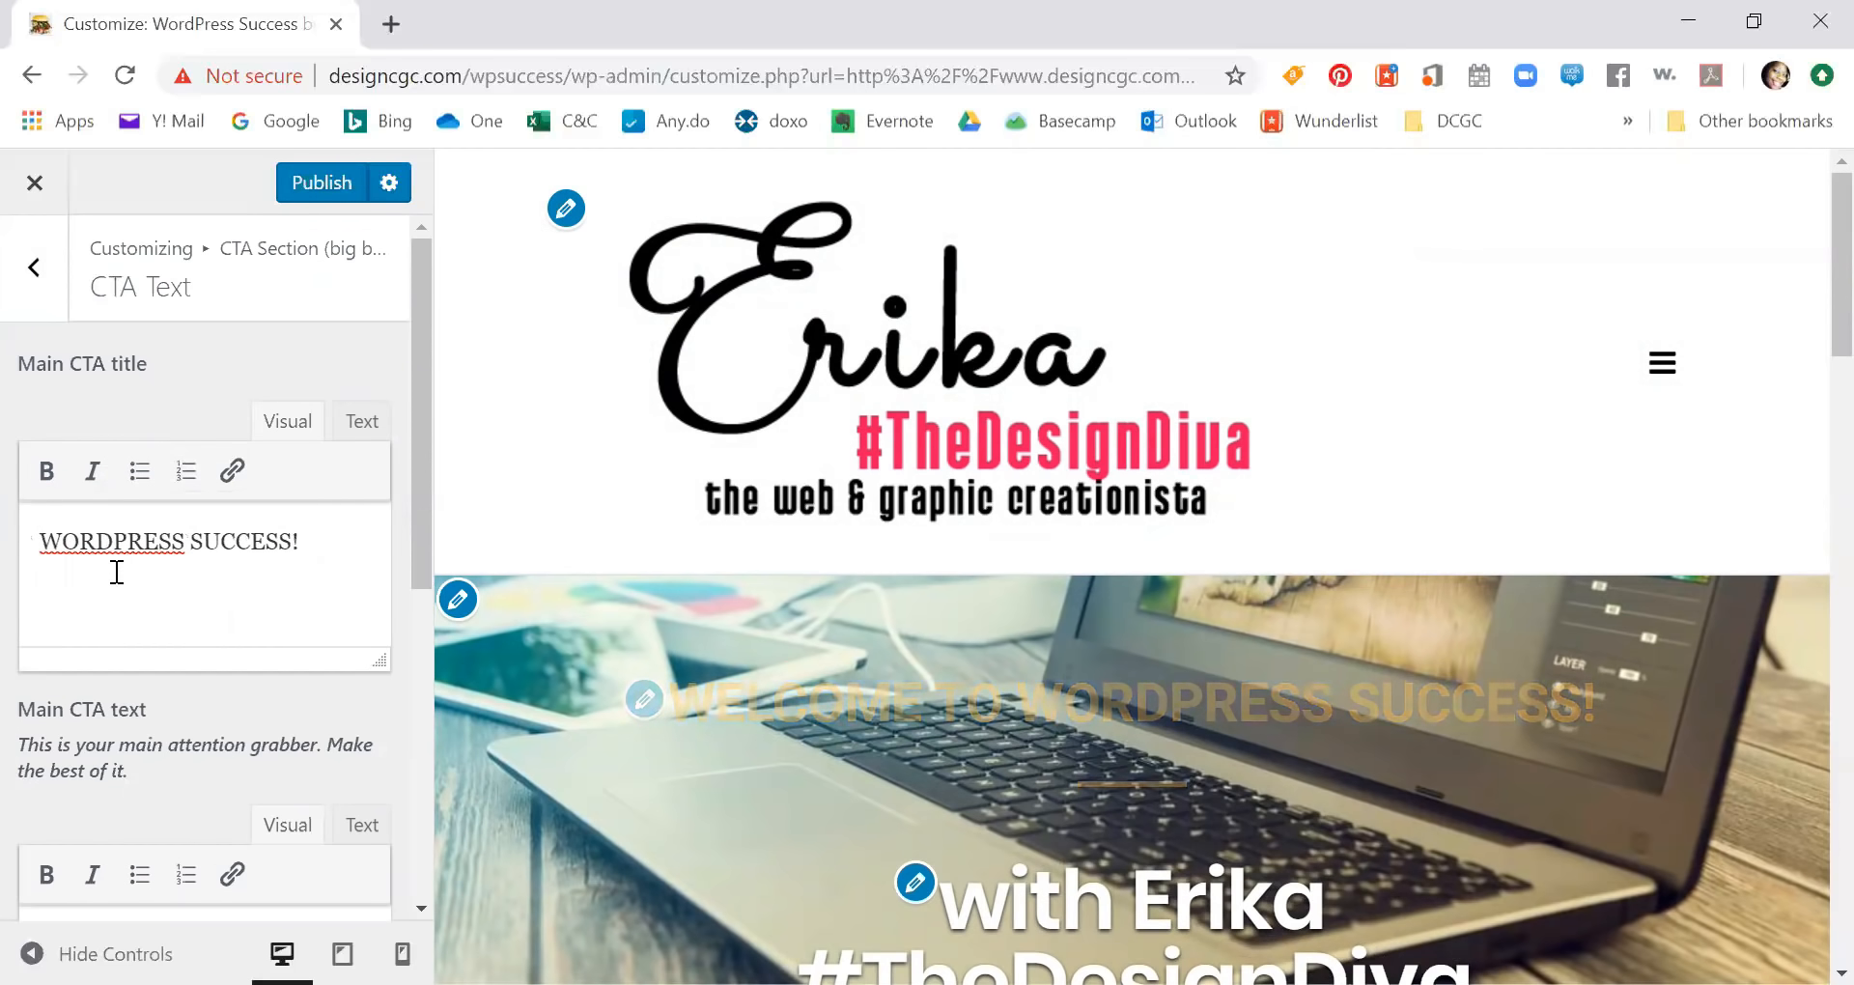
type("THIS IS")
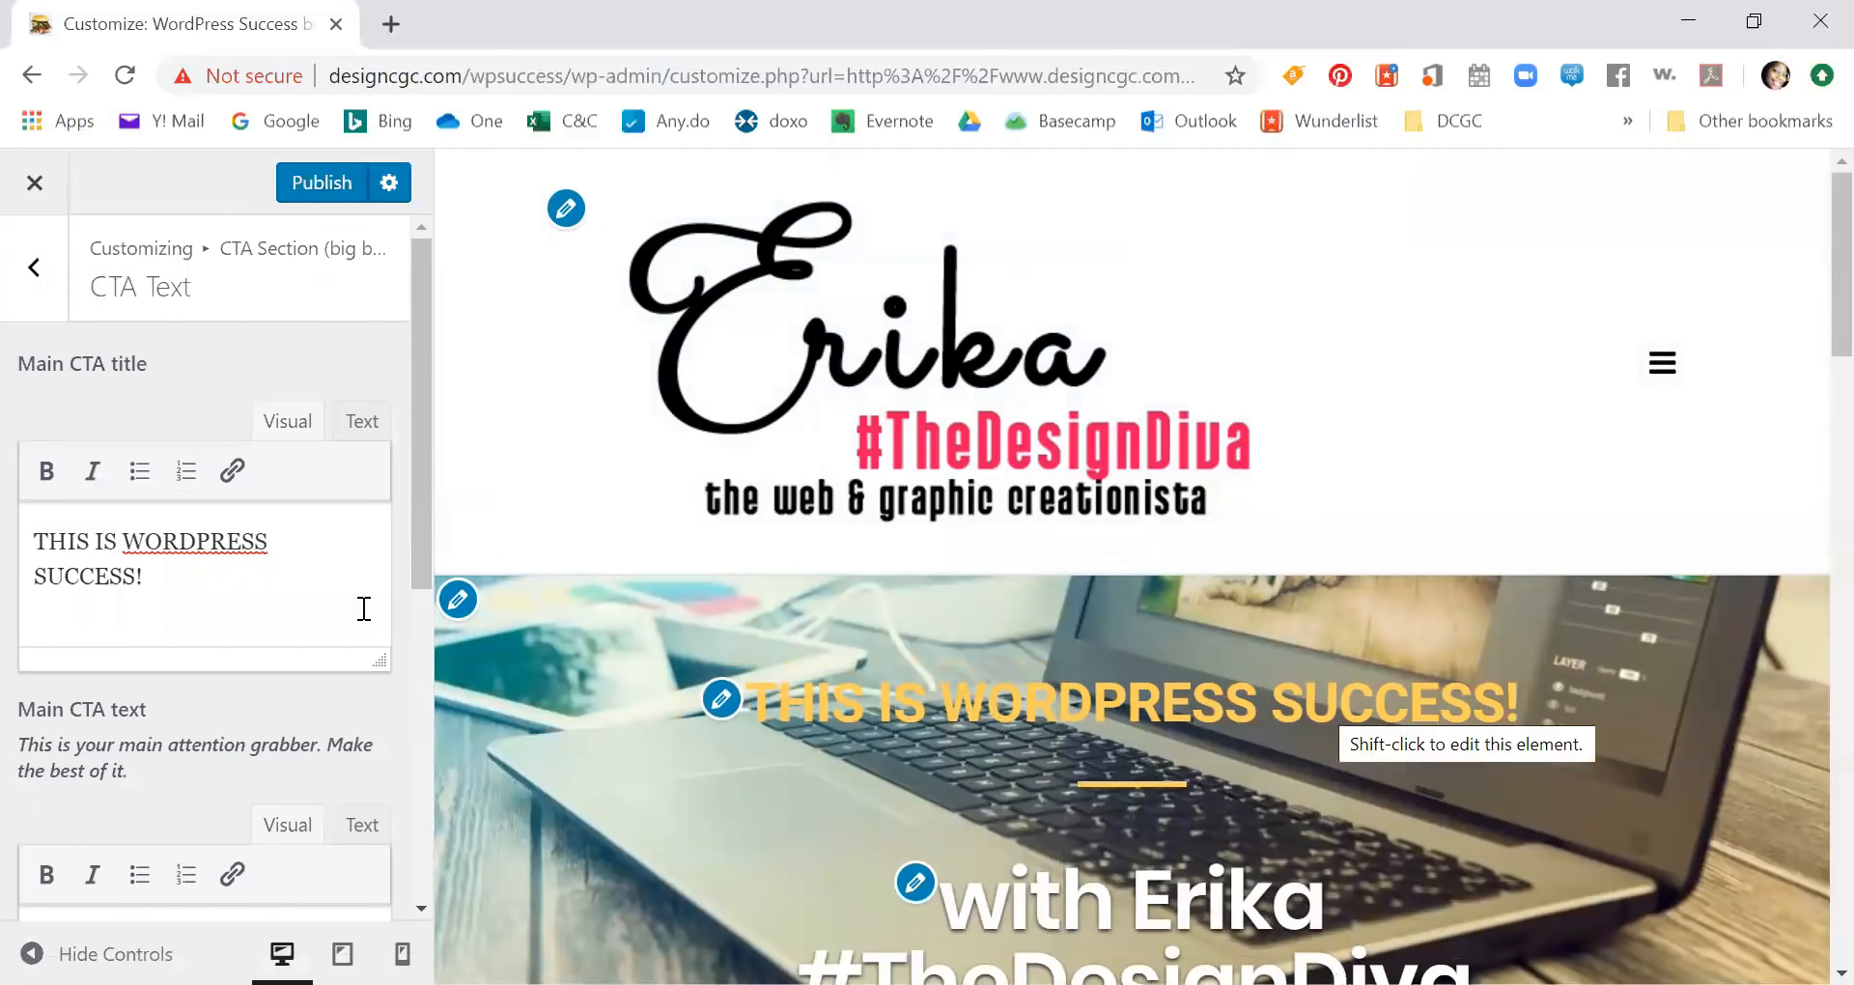
Step: Replace "with" by "BY" at the start of the Main CTA text, and return to the CTA Section options
scroll(174, 577, "down", 5)
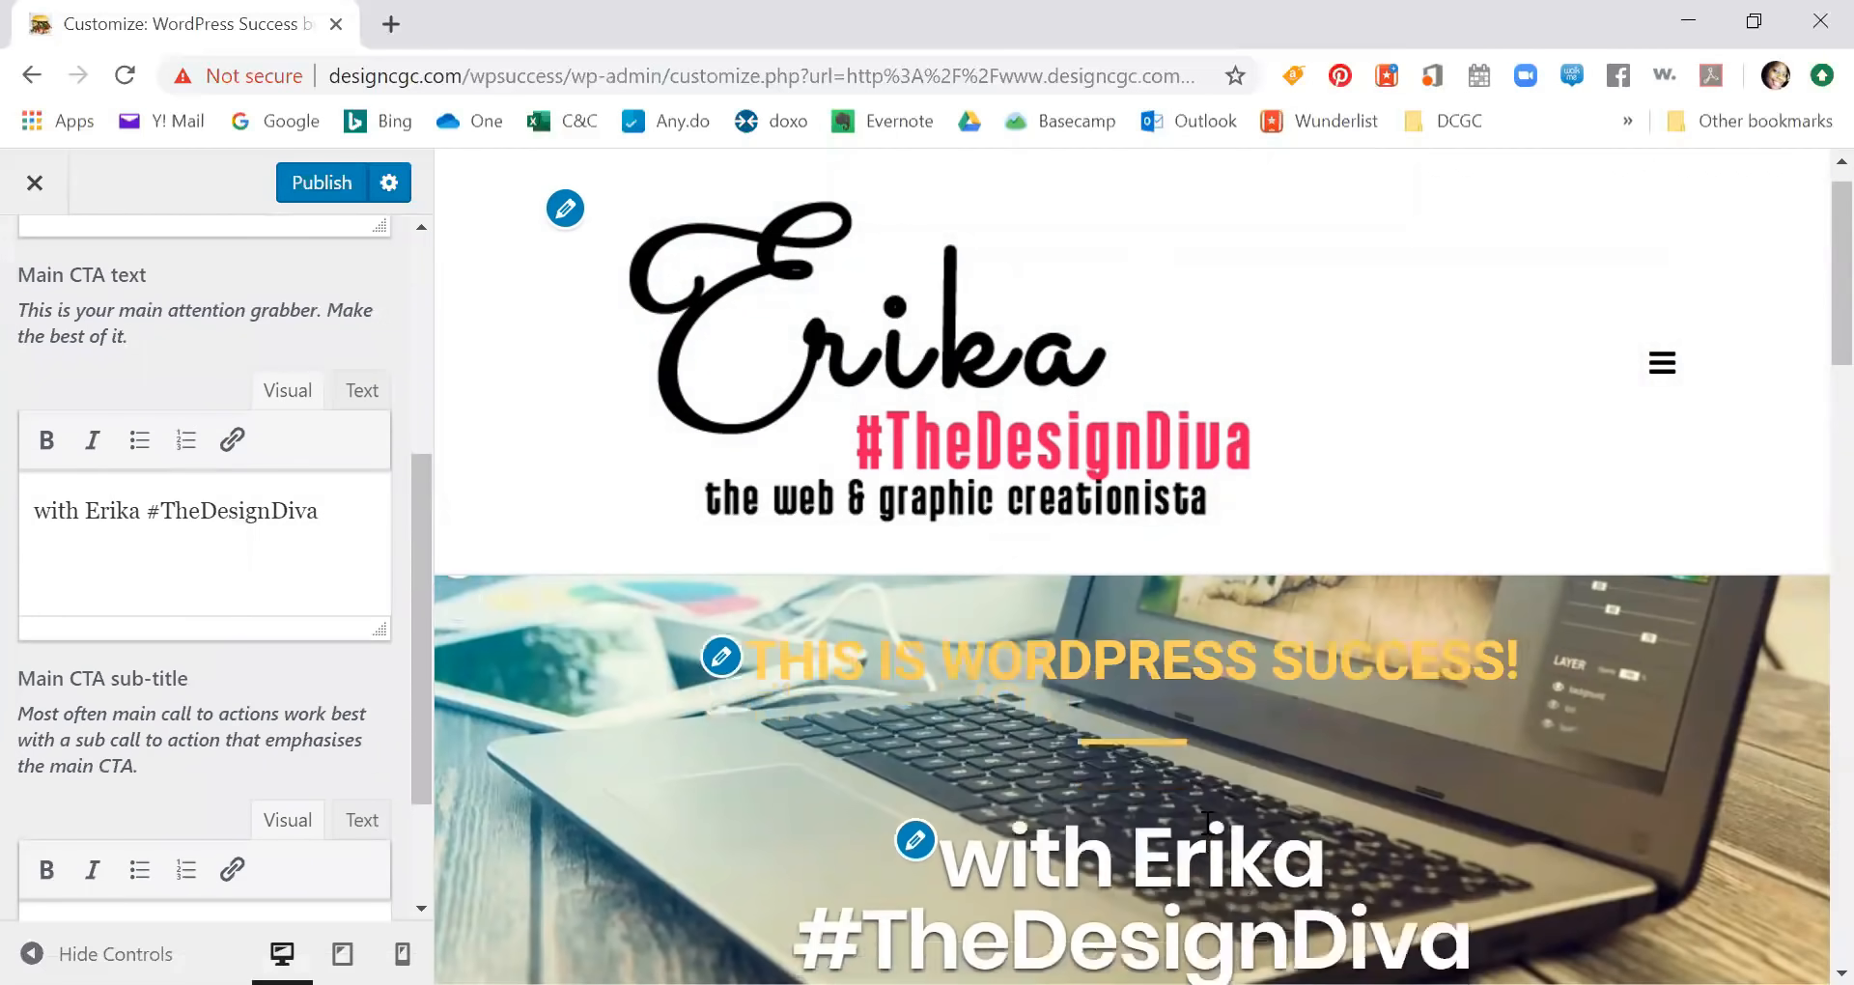
double_click(50, 512)
type("BY")
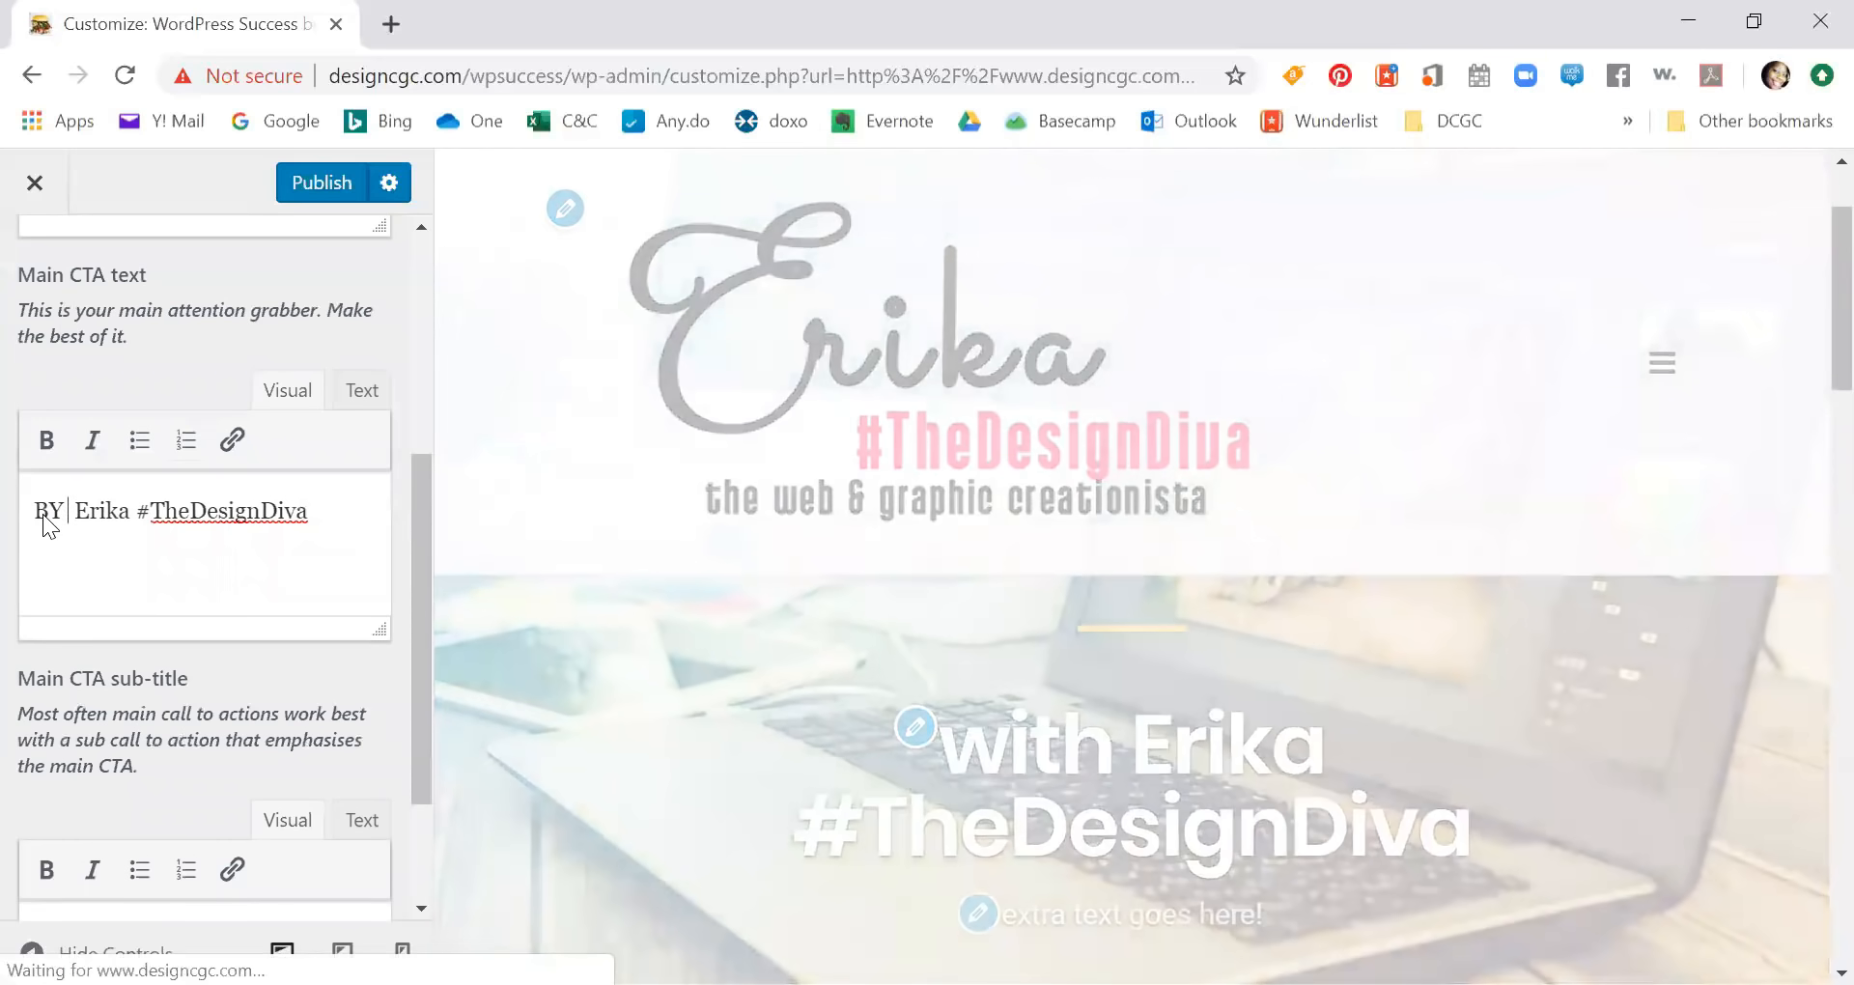
key("BackSpace")
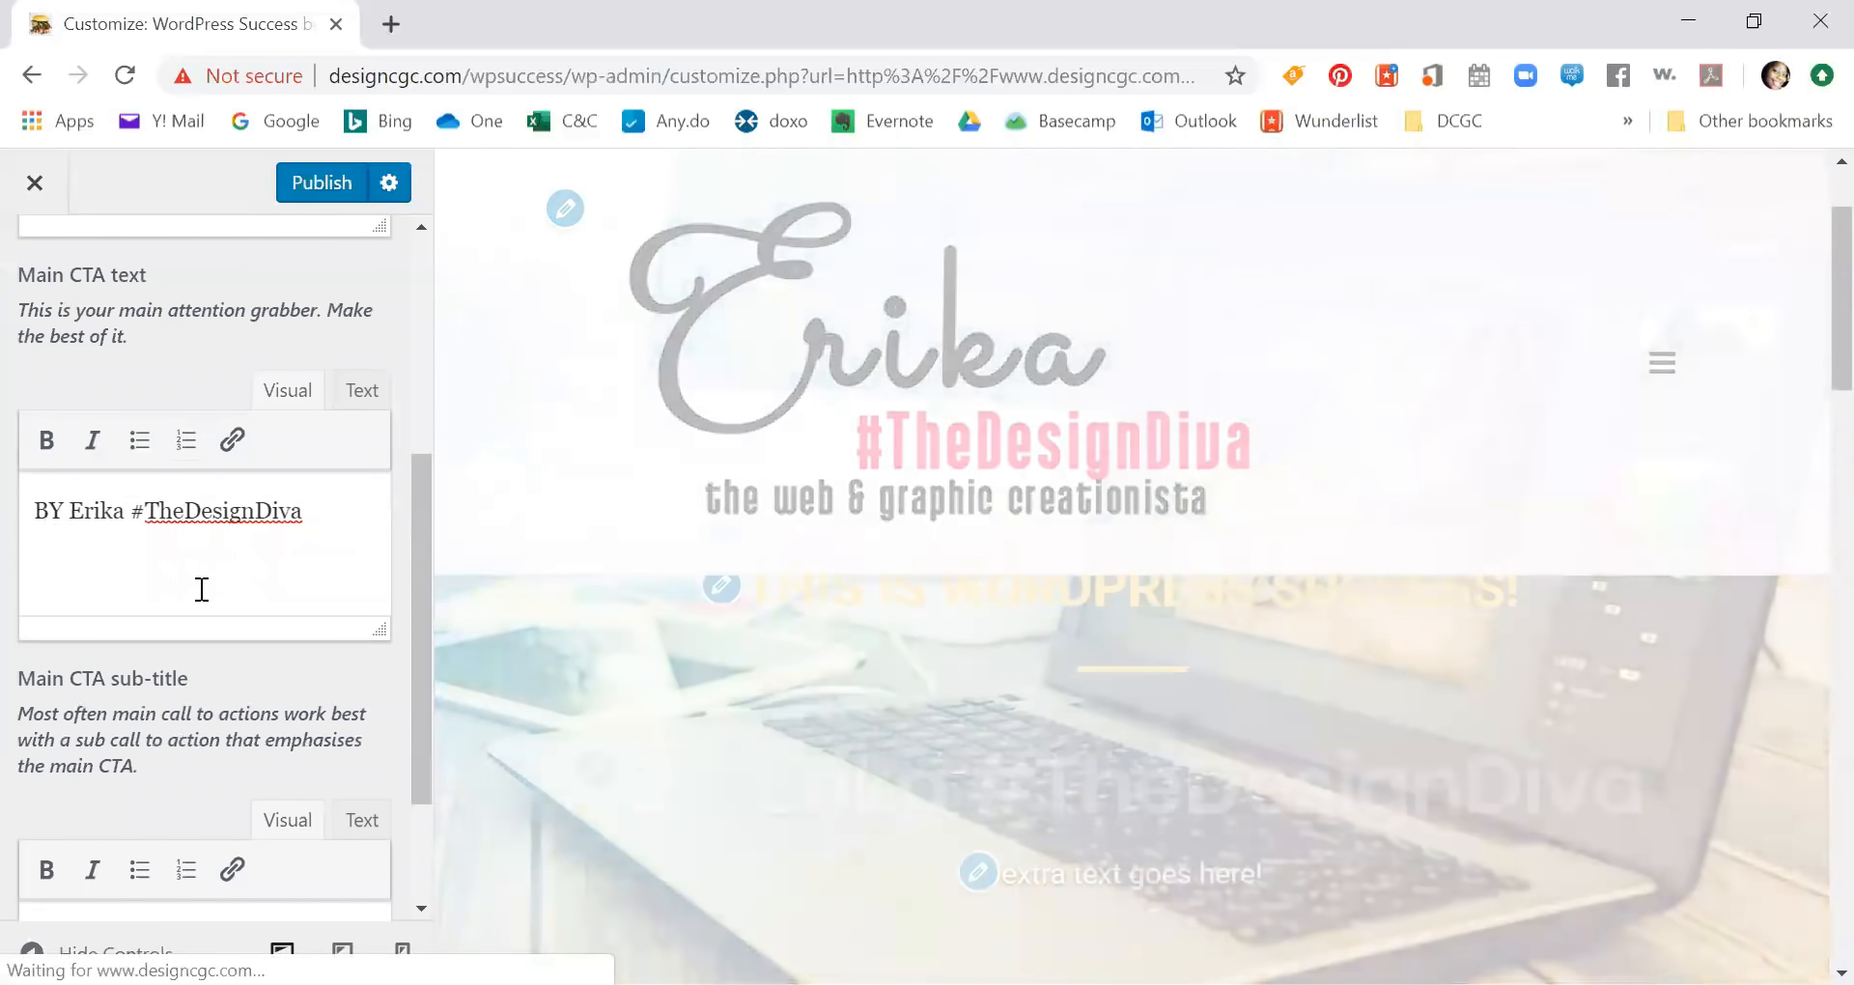
scroll(120, 555, "down", 2)
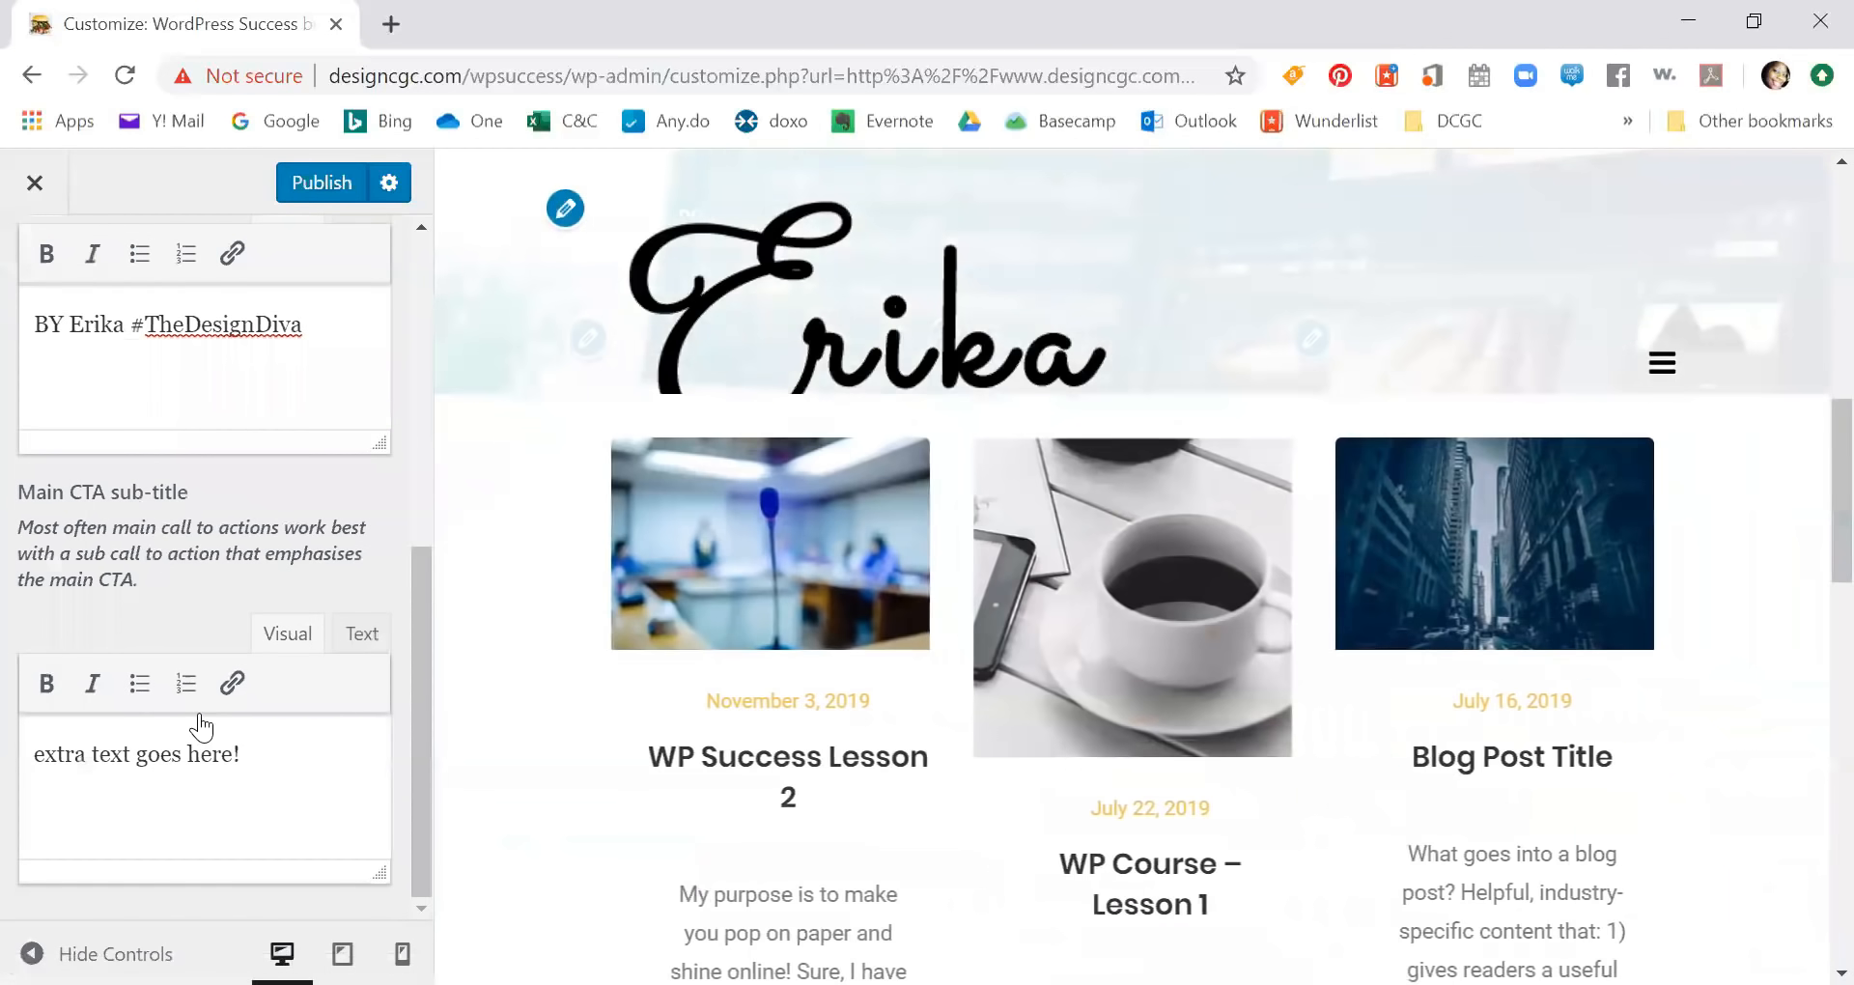
scroll(157, 506, "up", 6)
left_click(33, 268)
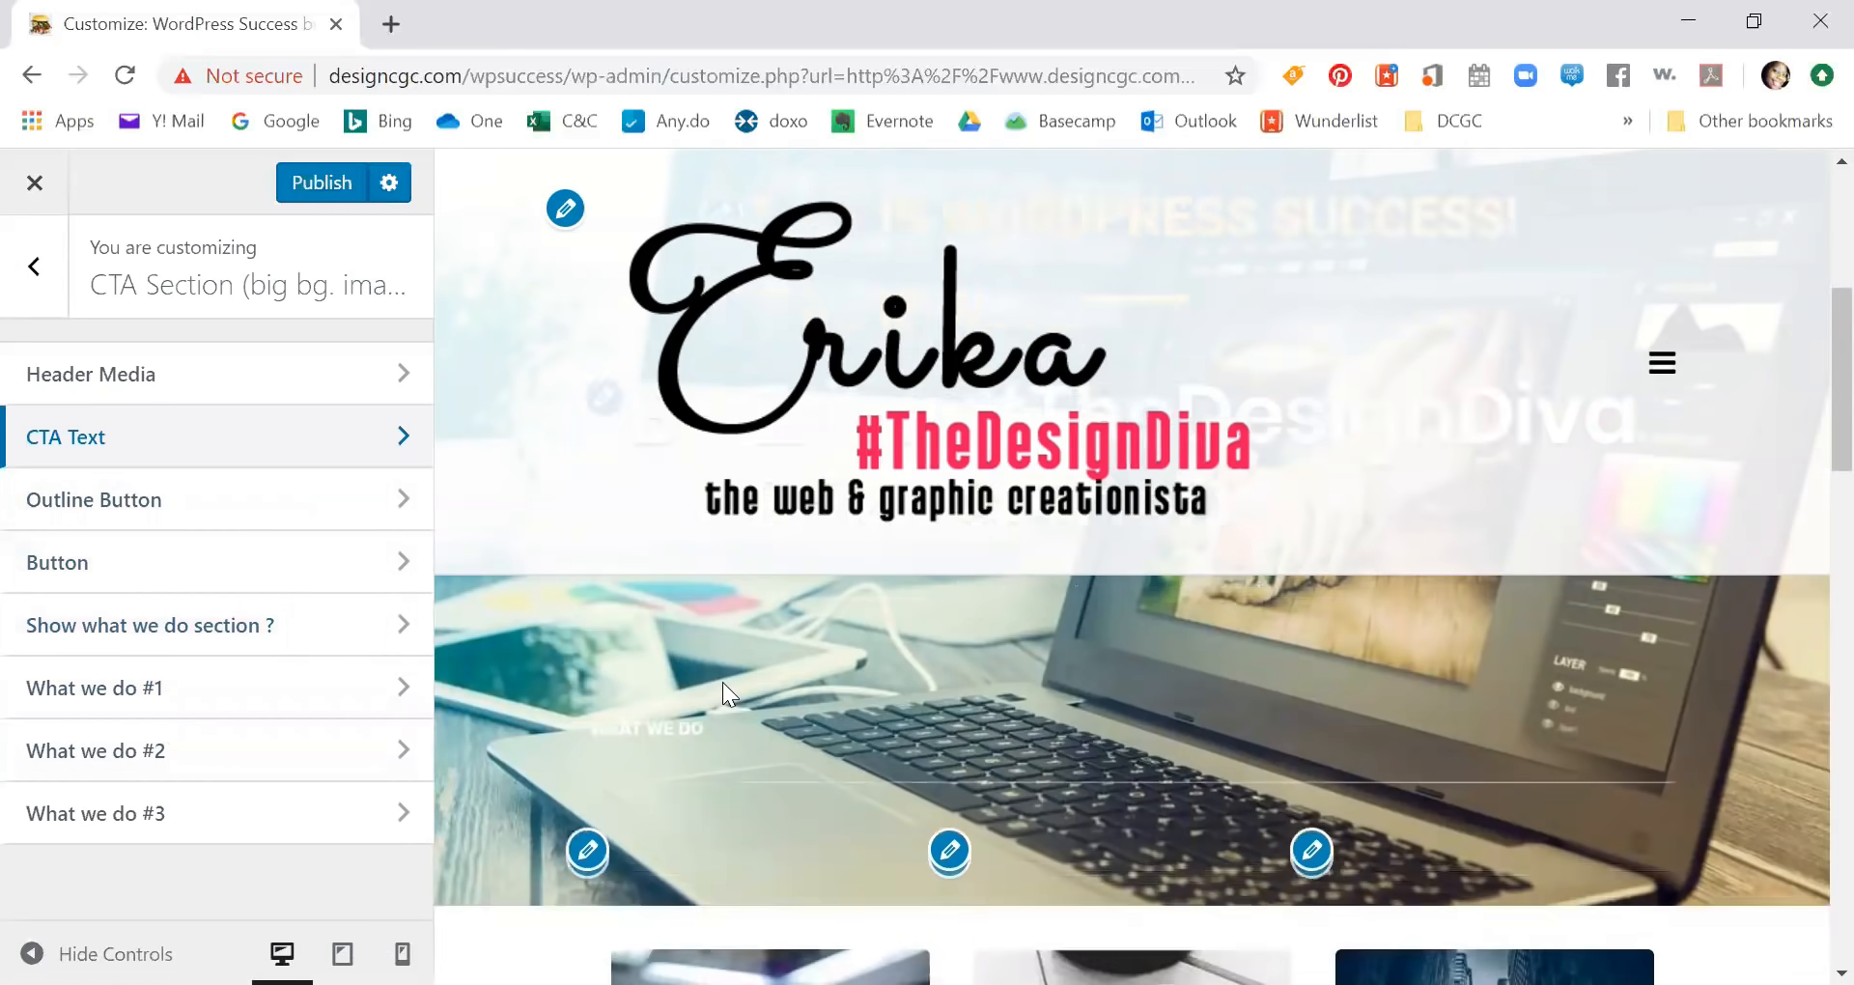
Step: Examine the switch for the what we do section and the What we do #1 icon, title and description options
left_click(171, 630)
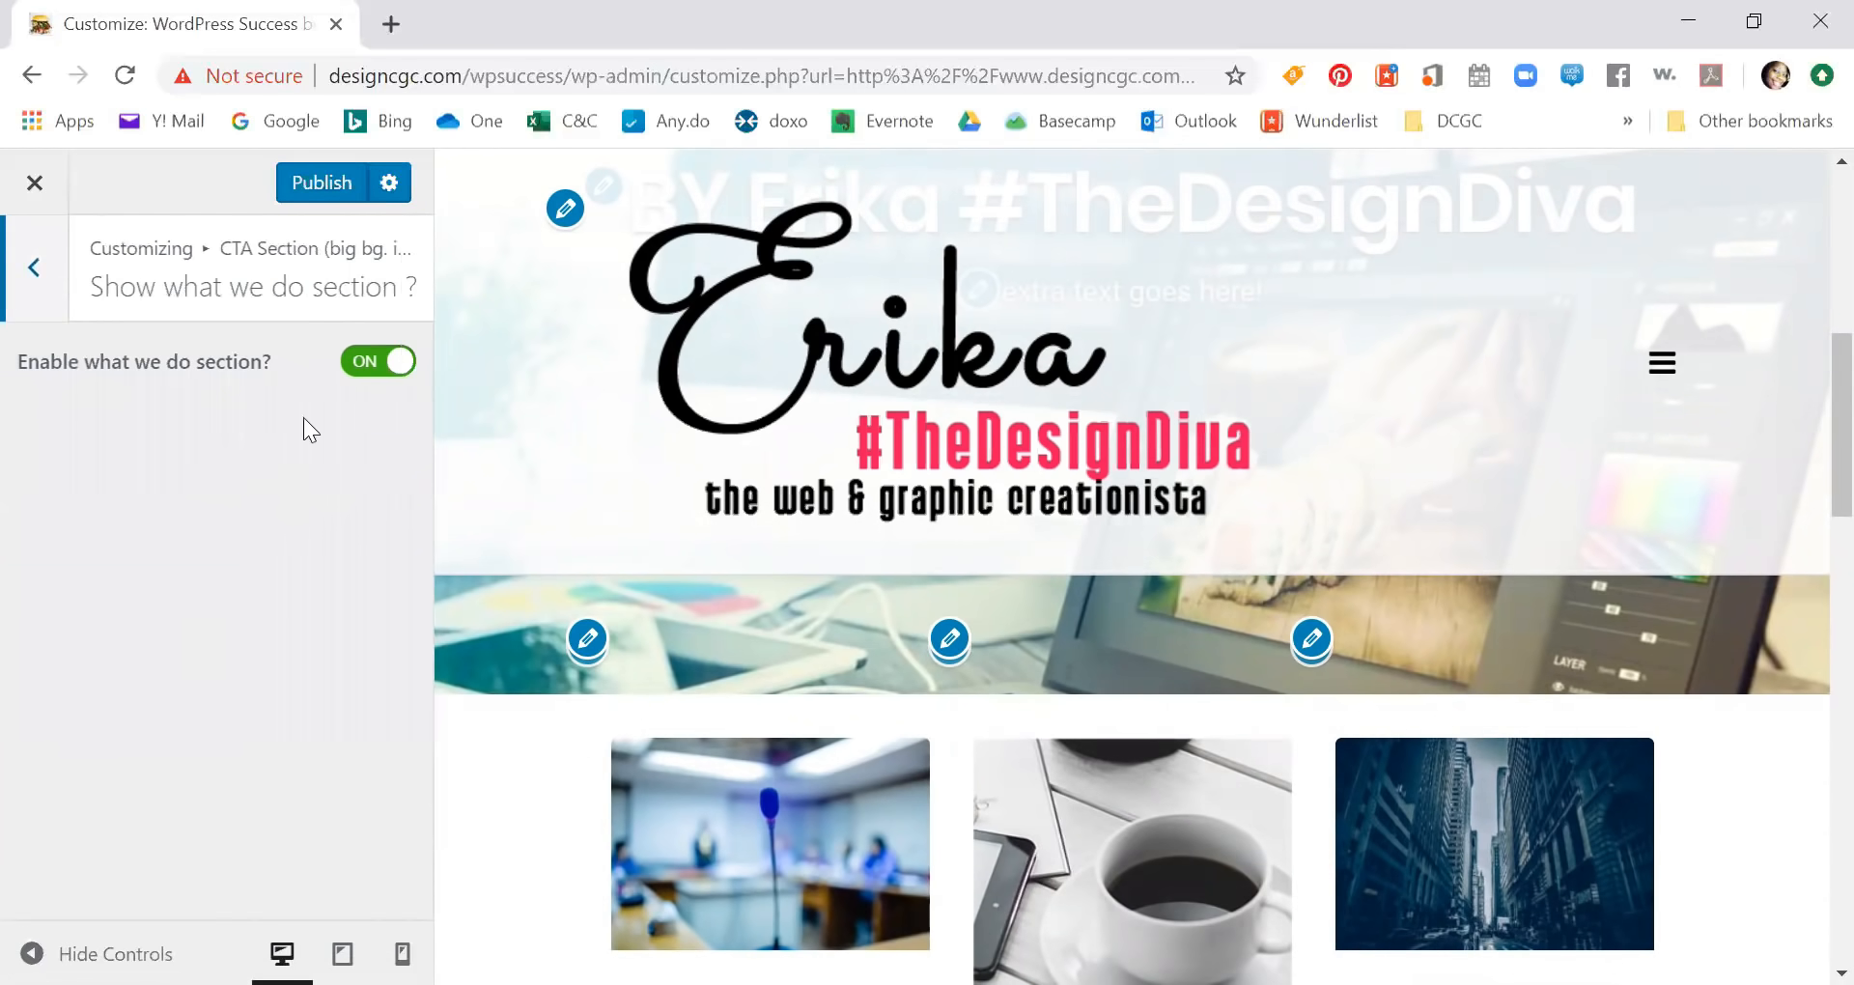
left_click(36, 270)
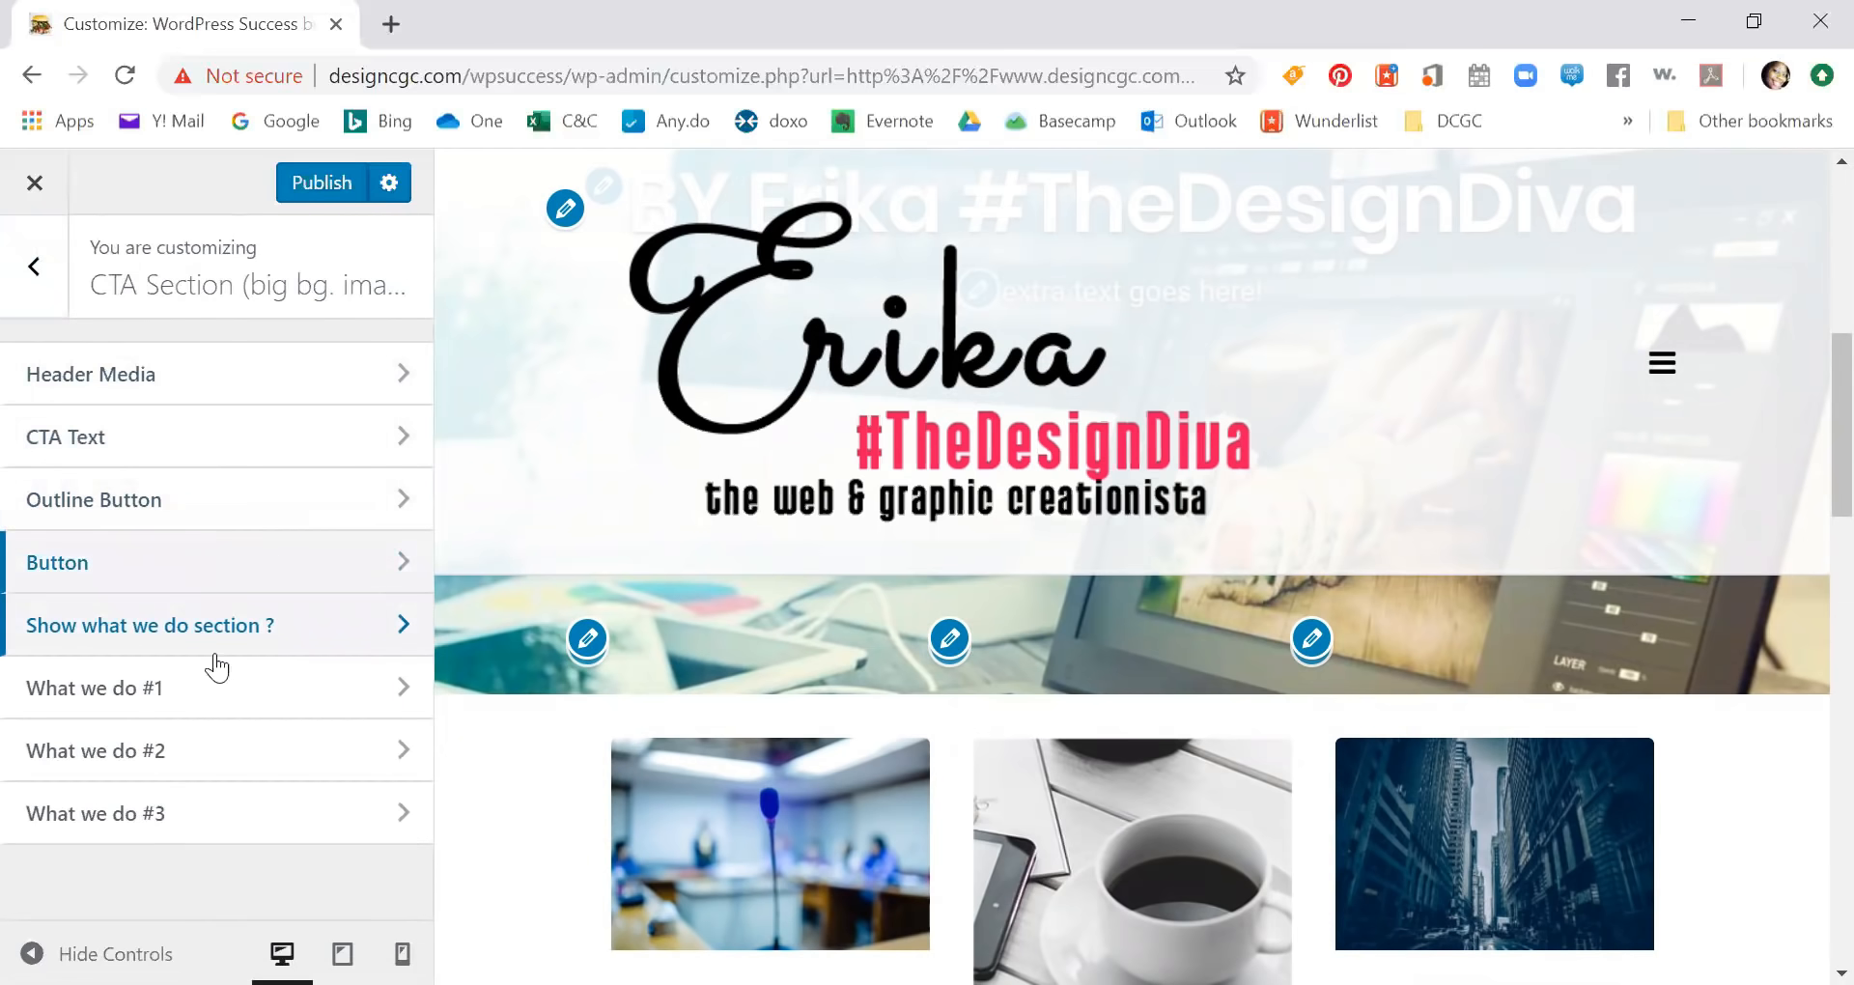
left_click(271, 708)
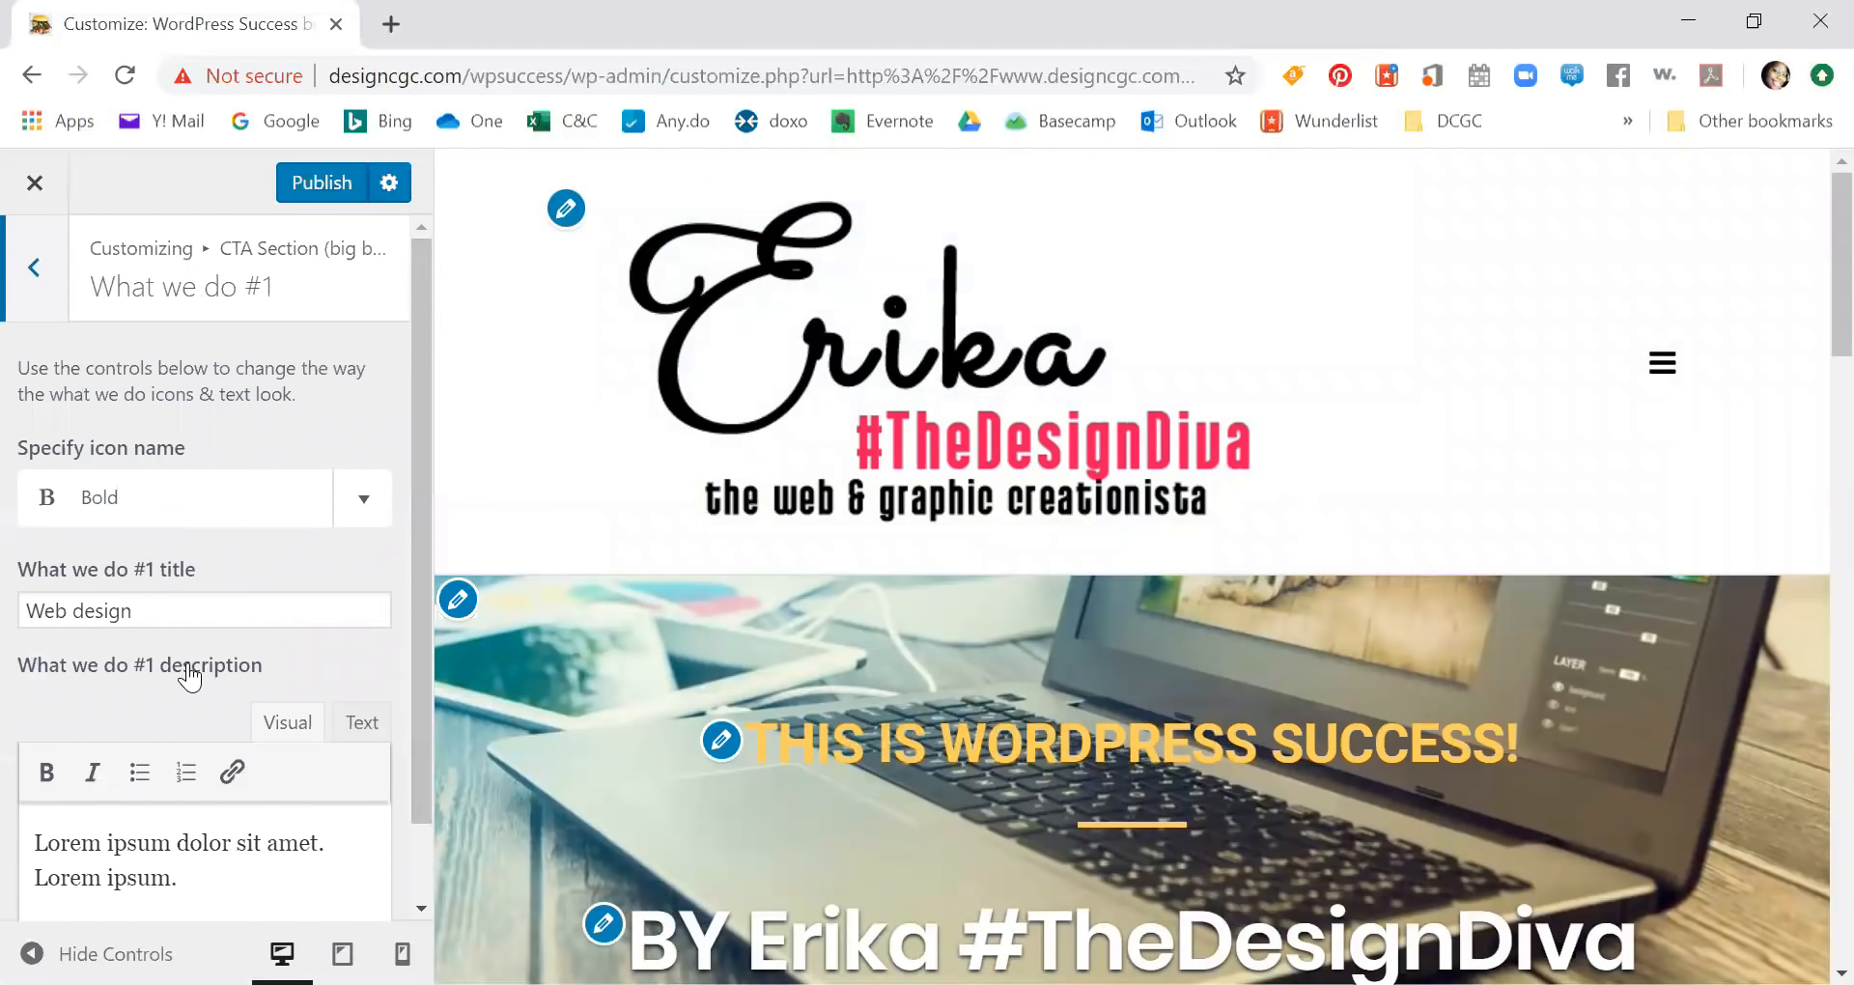
scroll(190, 678, "down", 2)
scroll(150, 488, "up", 2)
left_click(37, 280)
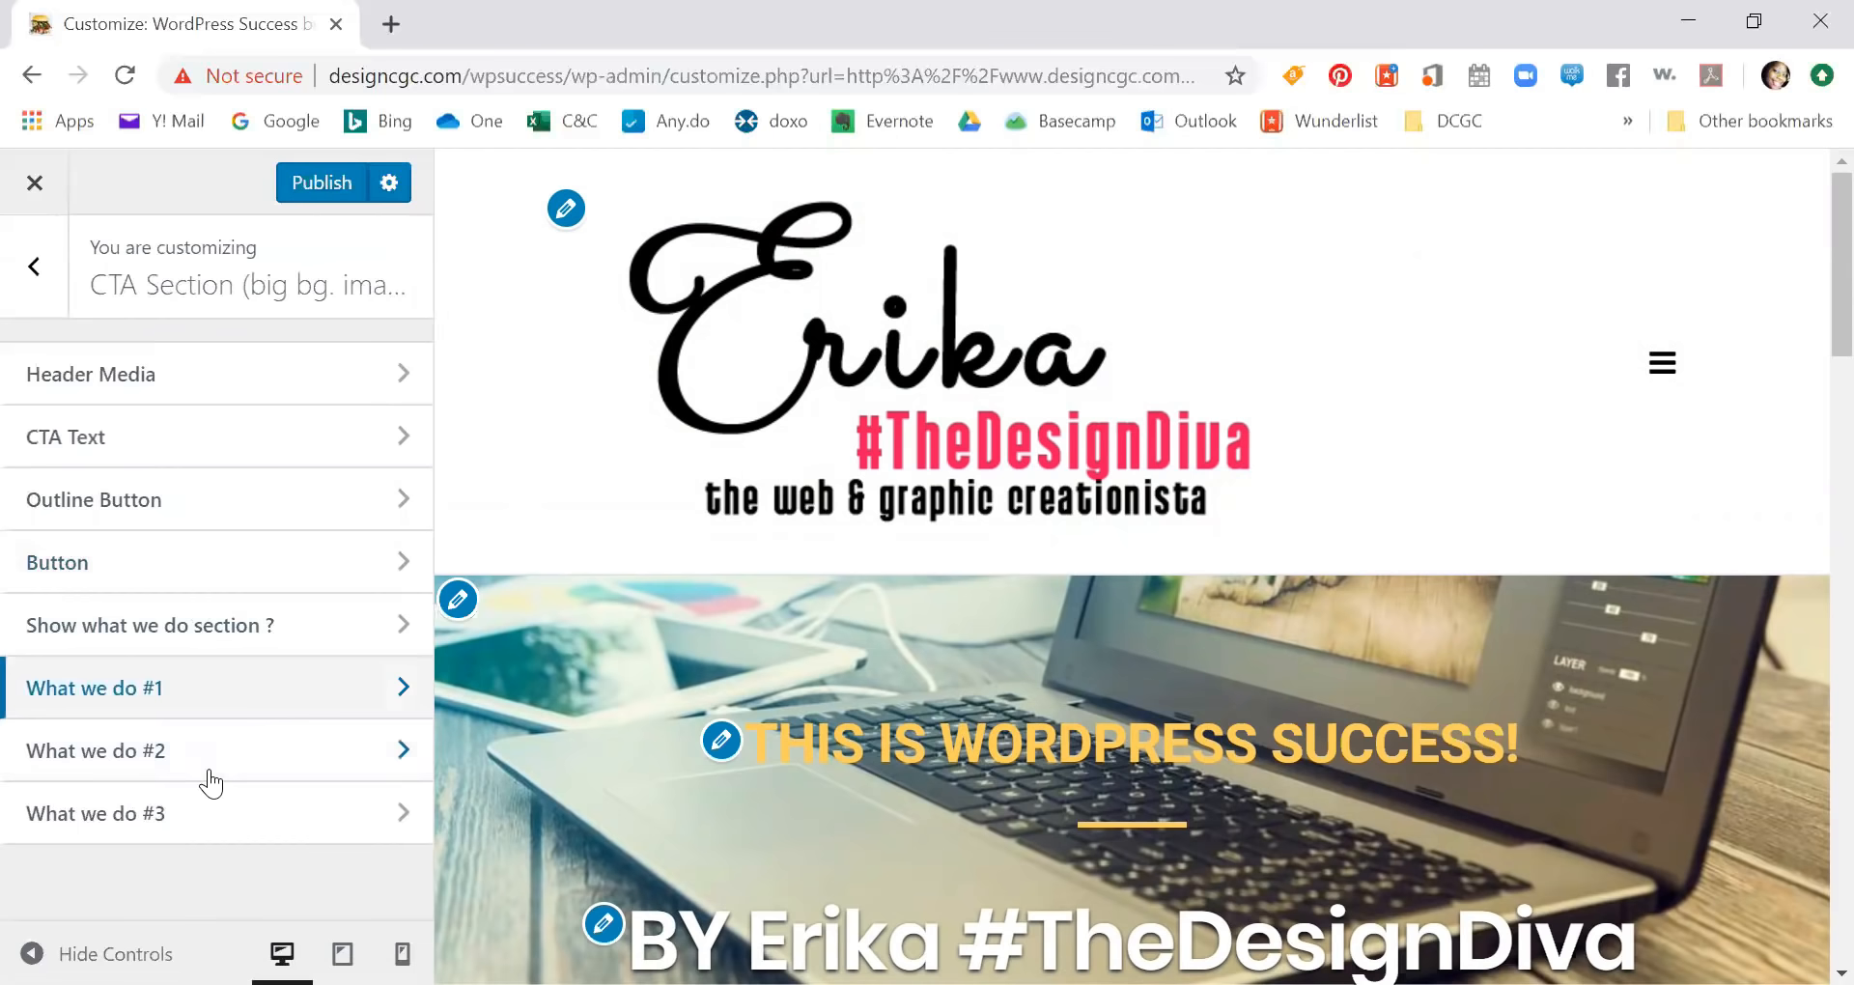
Step: Examine the What we do #2 and What we do #3 options, and return to the CTA Section options
left_click(198, 753)
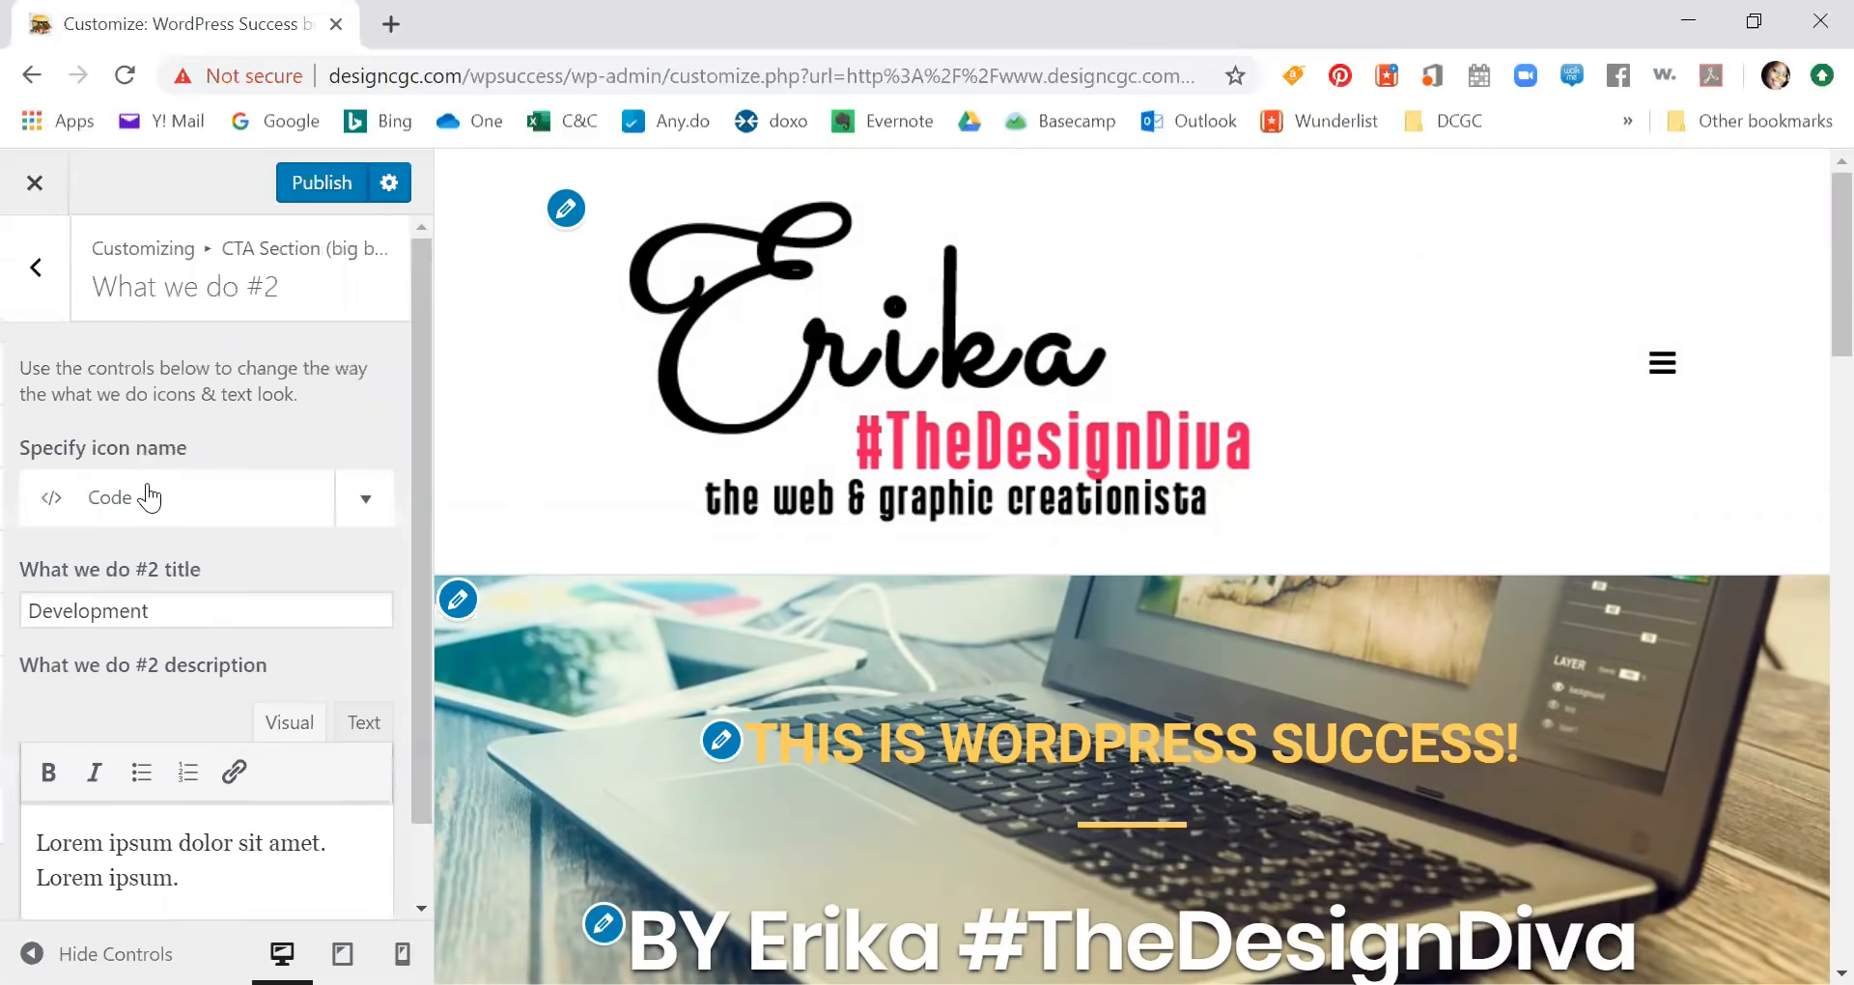
left_click(34, 267)
left_click(165, 814)
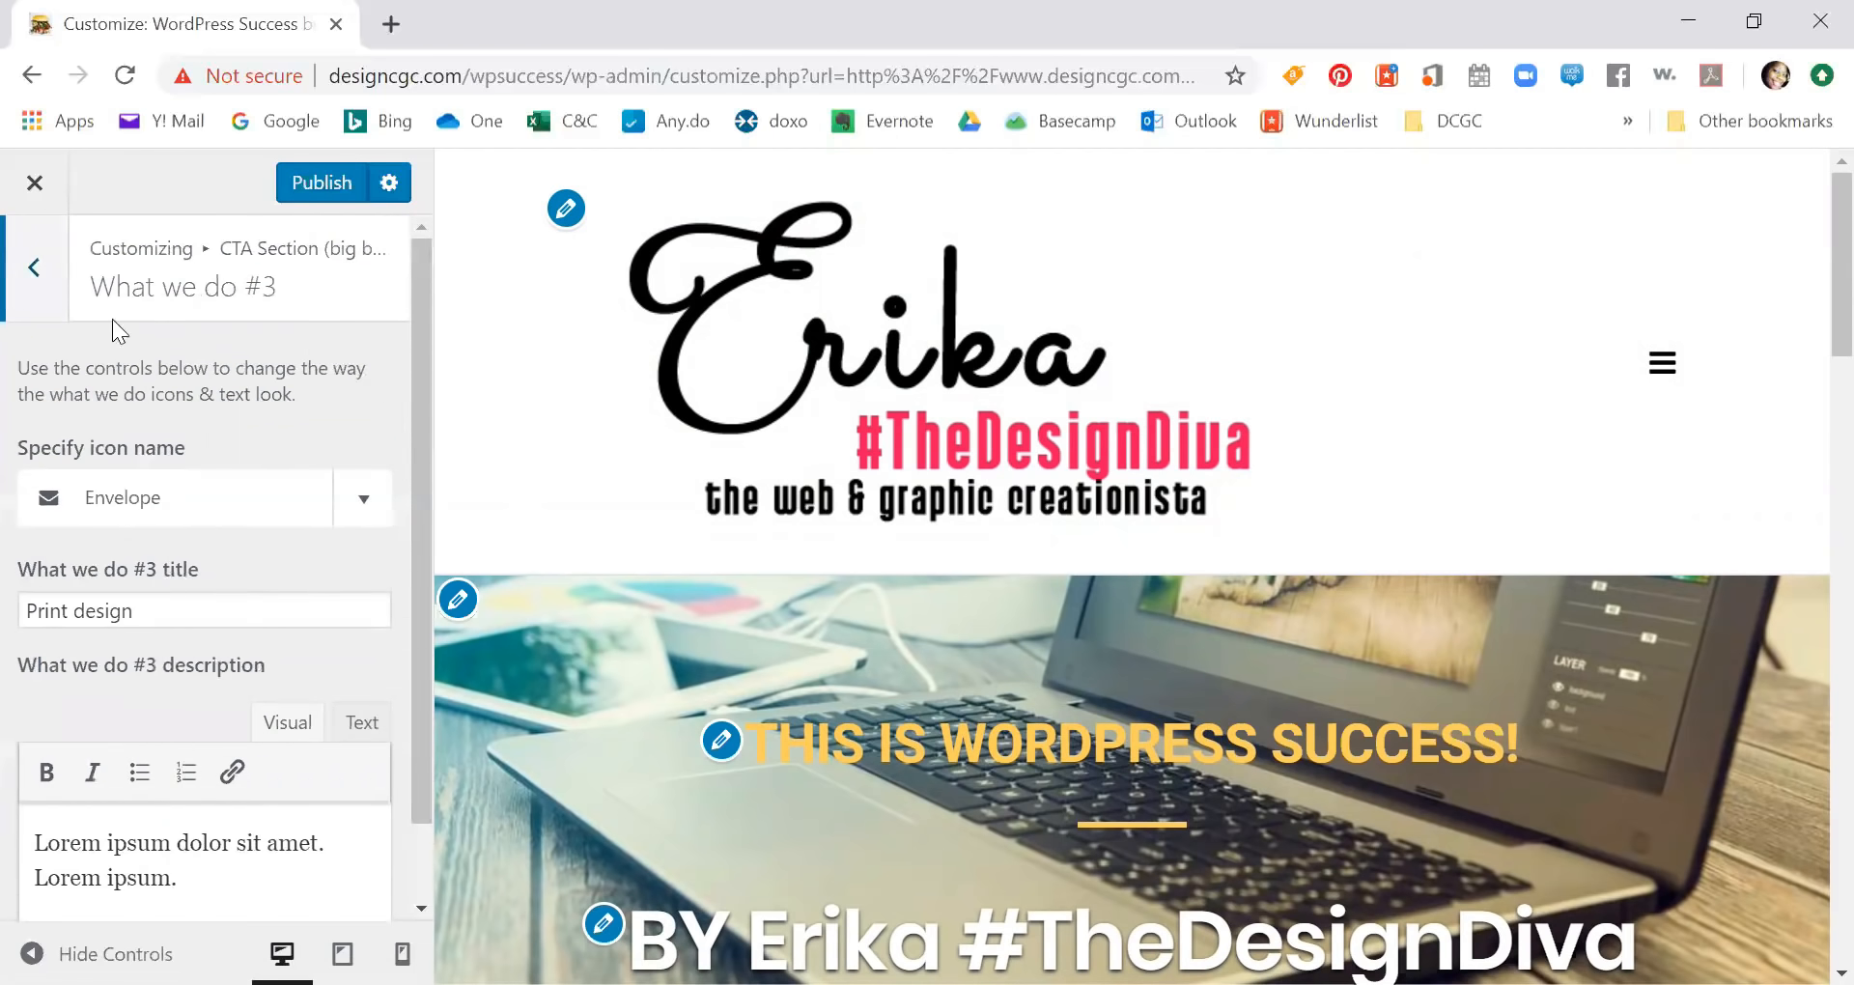
left_click(43, 277)
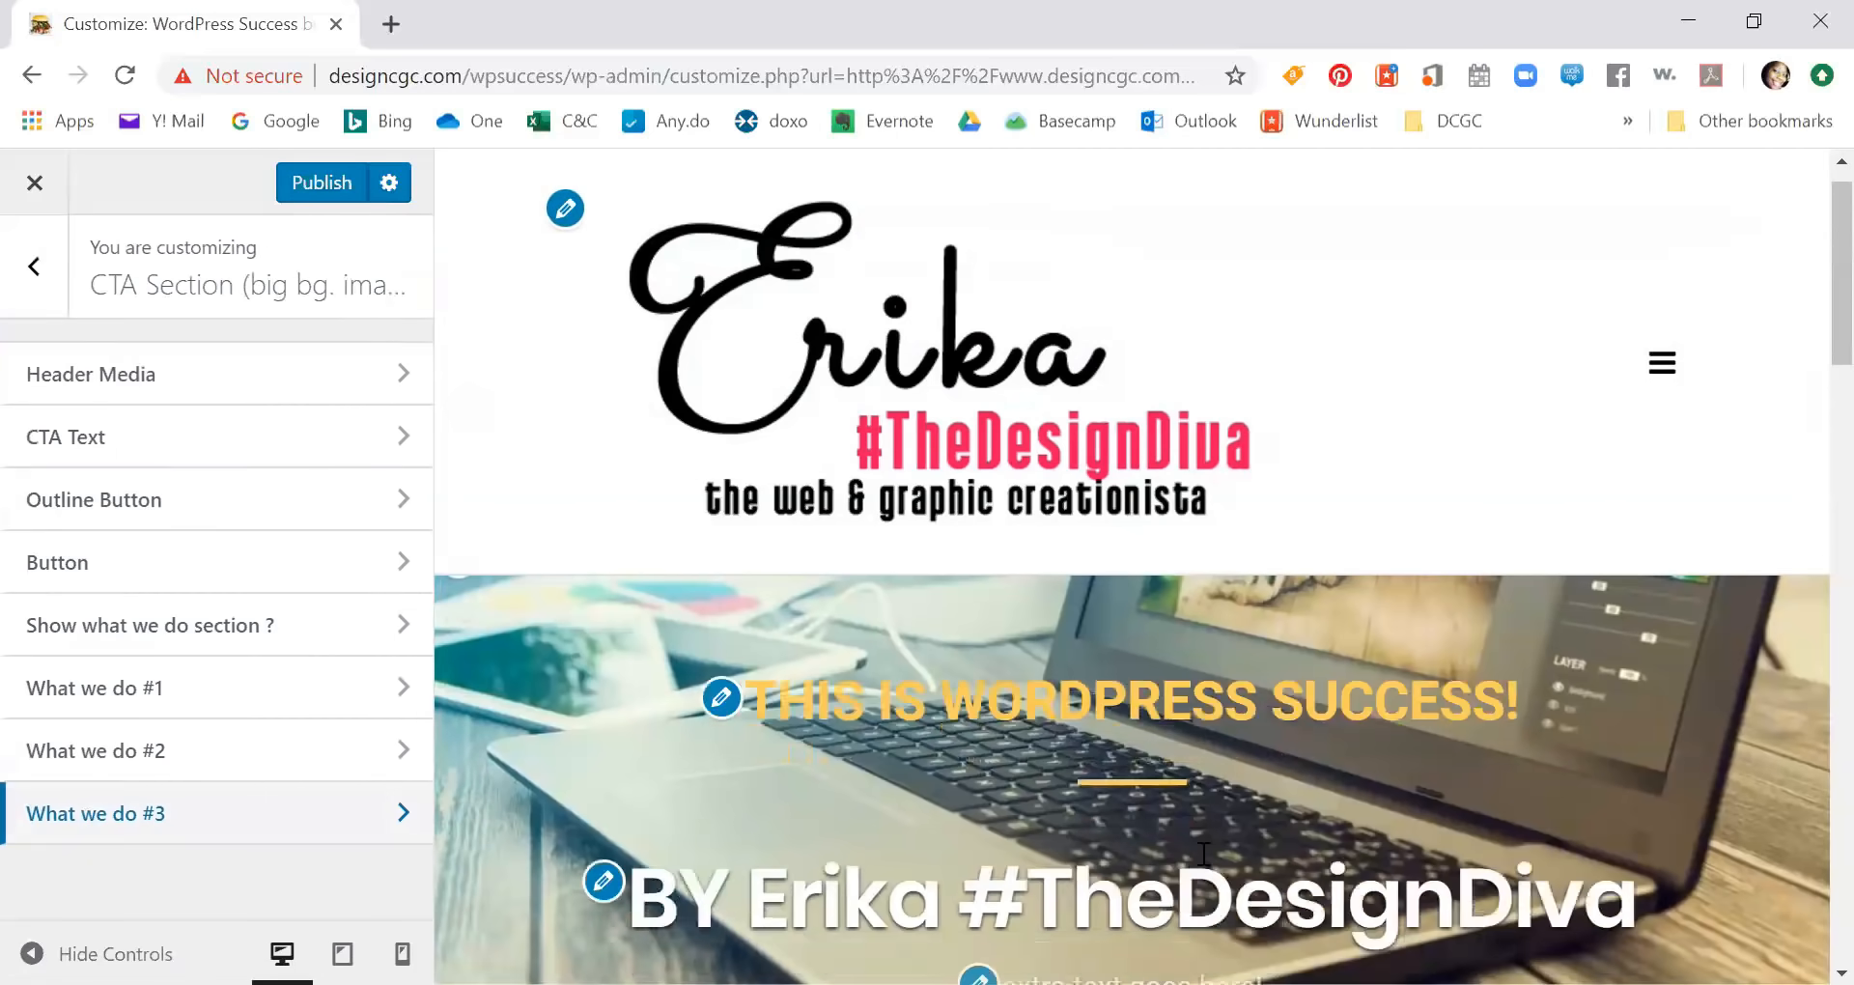
Step: Open the What we do #1, #2 and #3 options through their edit shortcuts in the page preview, ending on #2
scroll(1202, 851, "down", 5)
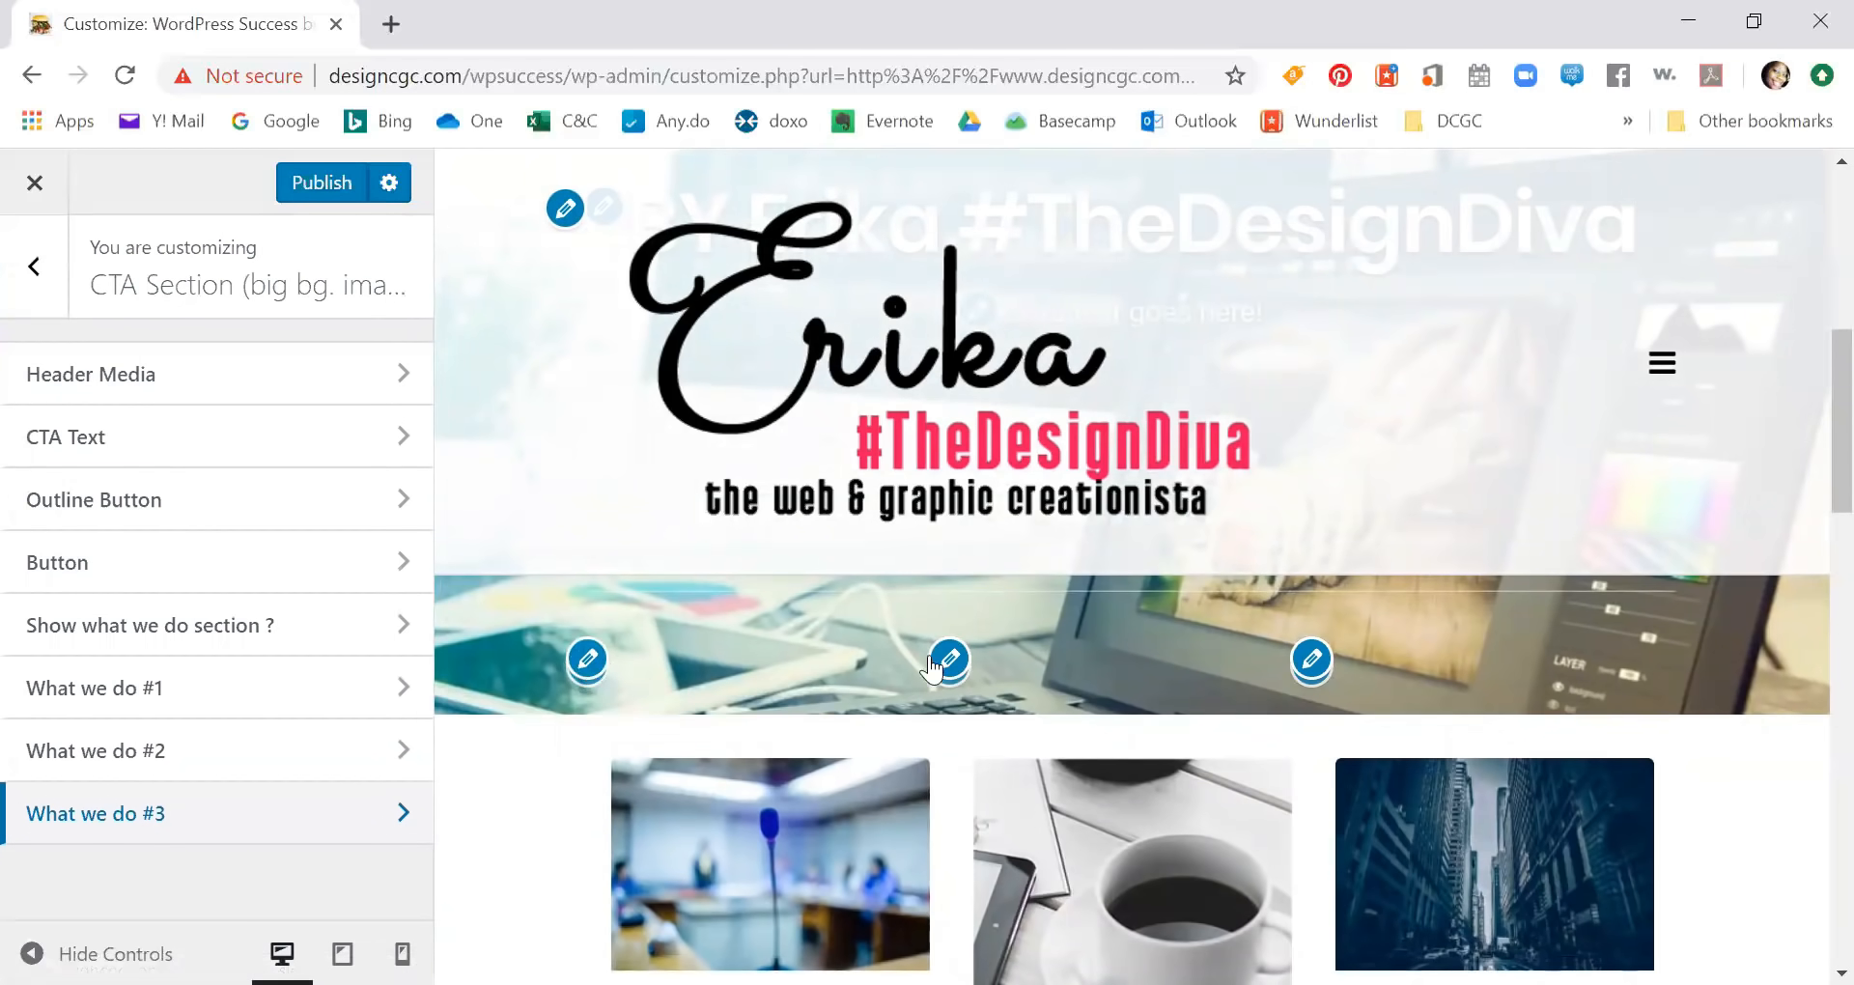
left_click(586, 662)
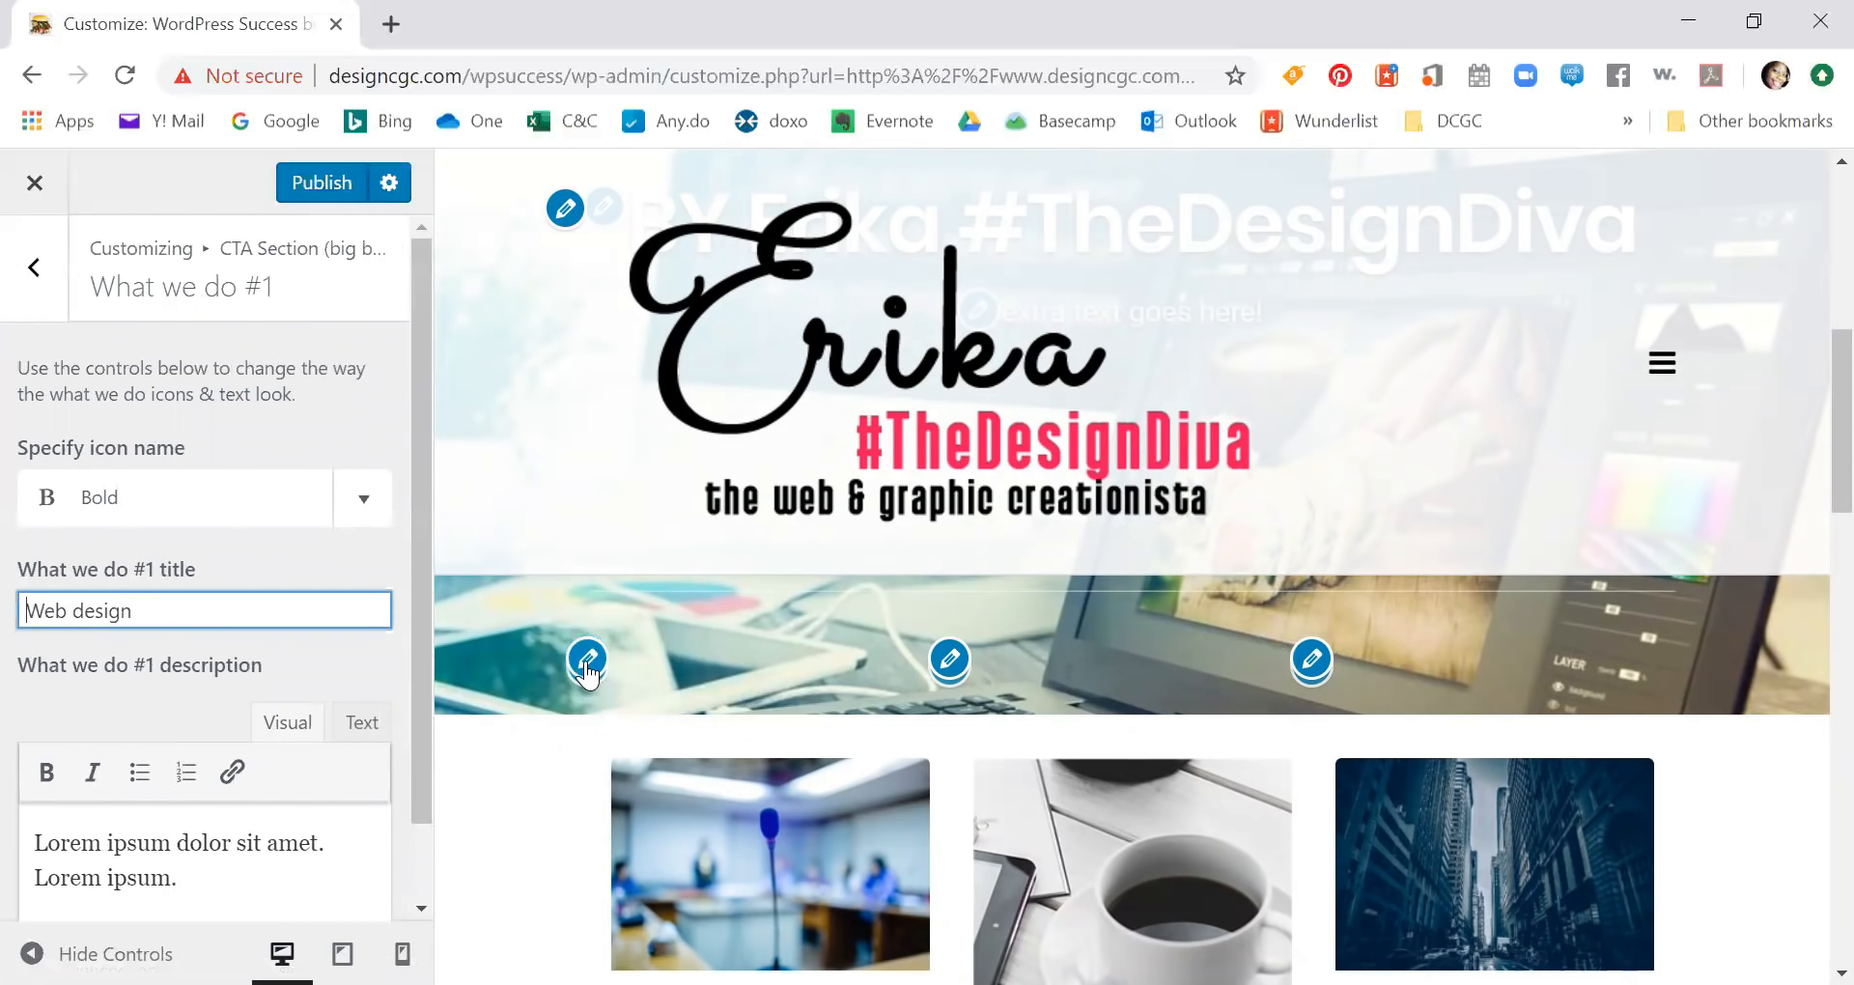
left_click(951, 662)
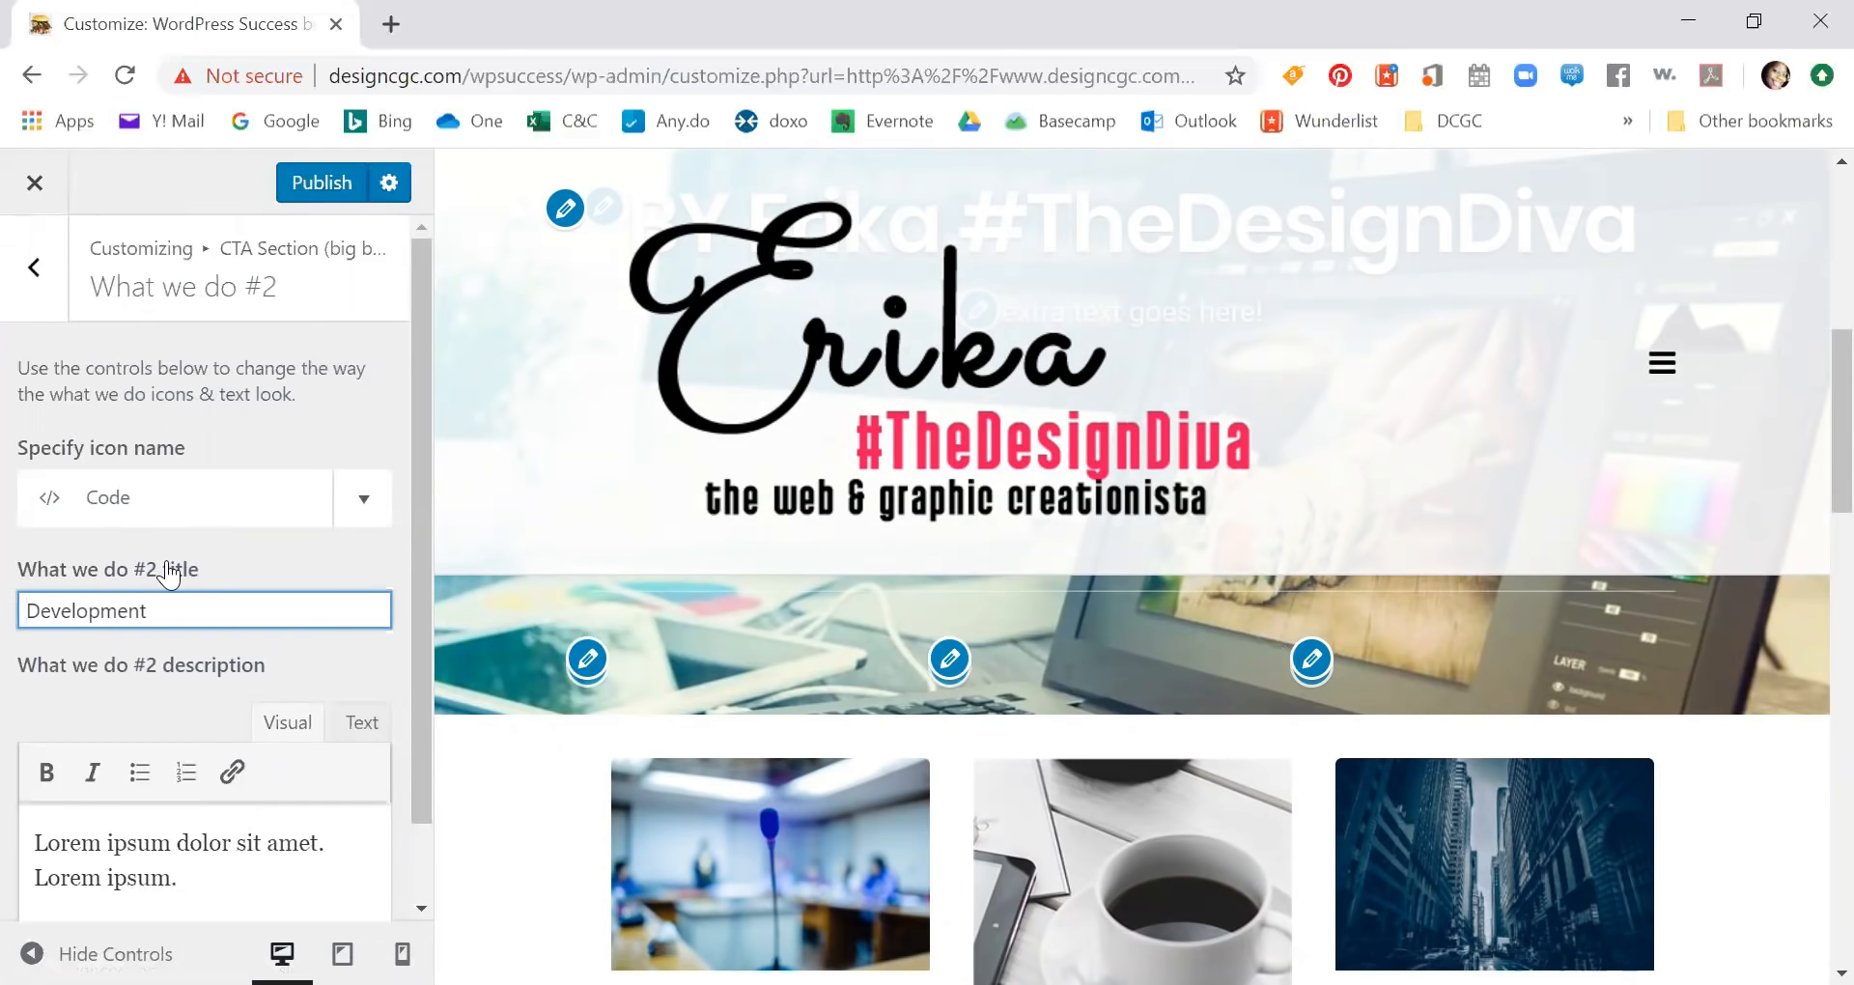
left_click(1315, 659)
left_click(950, 661)
Step: Change the What we do #2 icon to Android
left_click(363, 499)
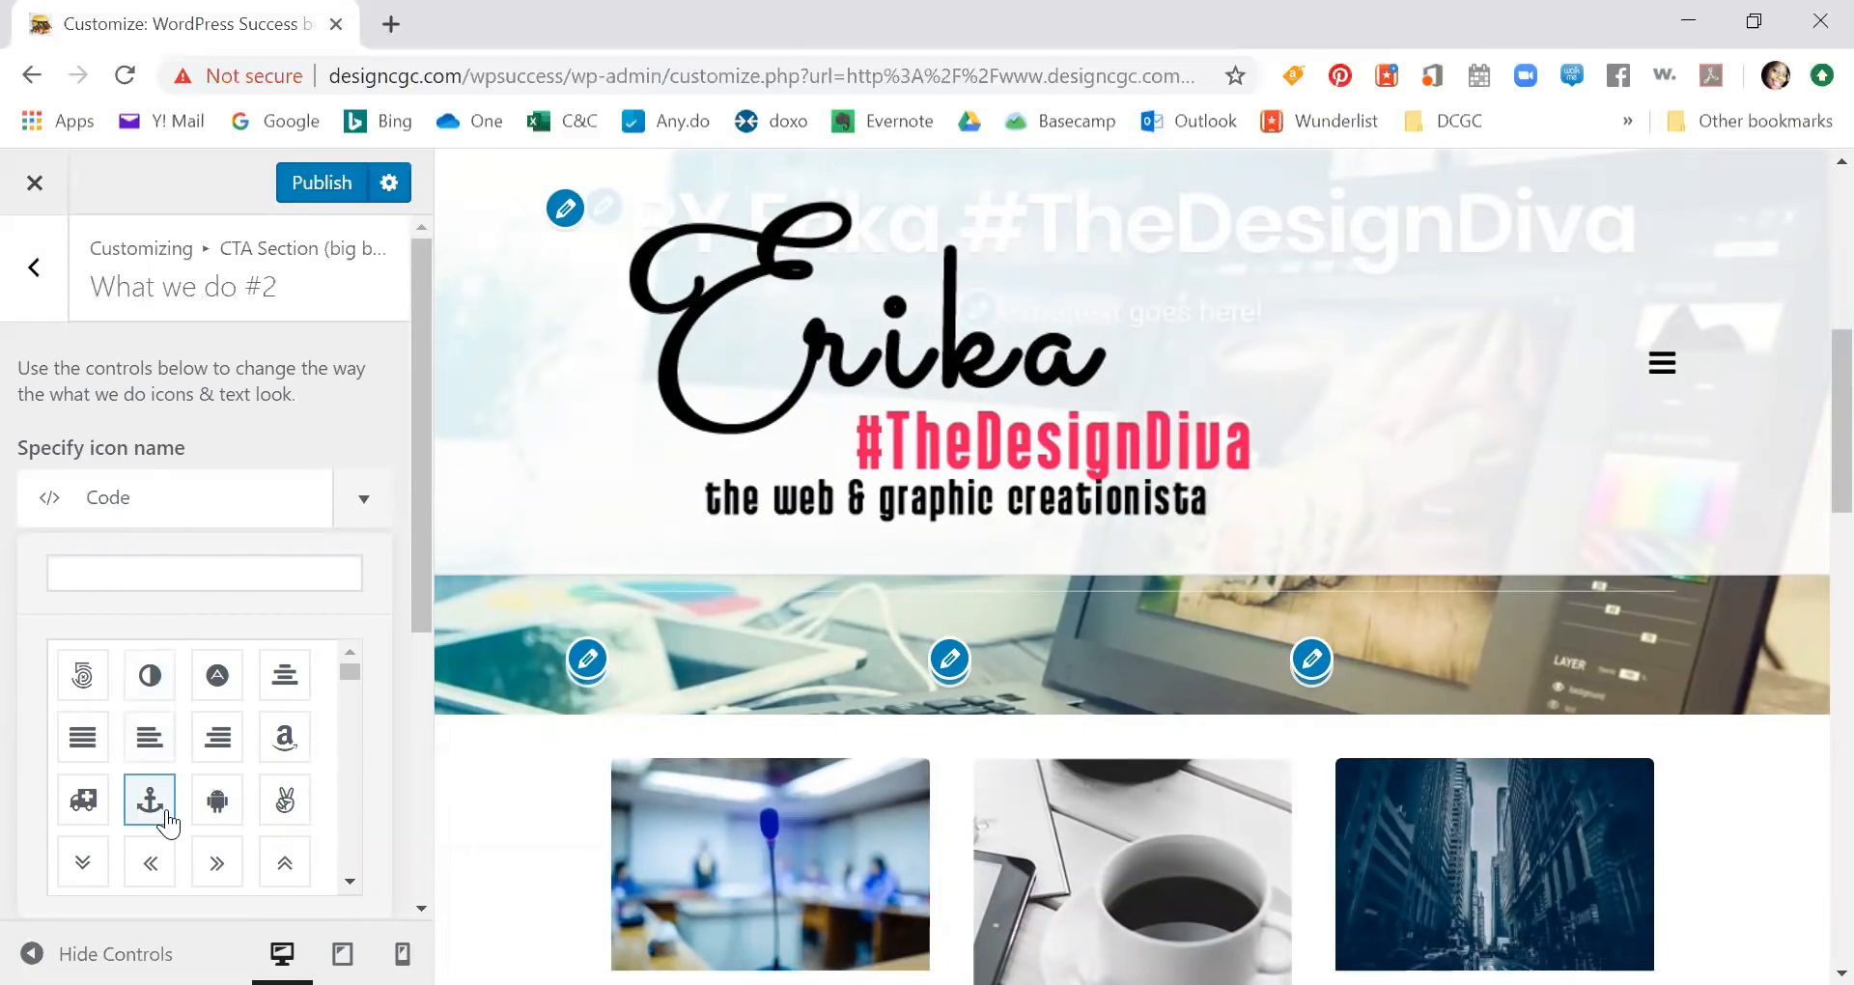
left_click(218, 802)
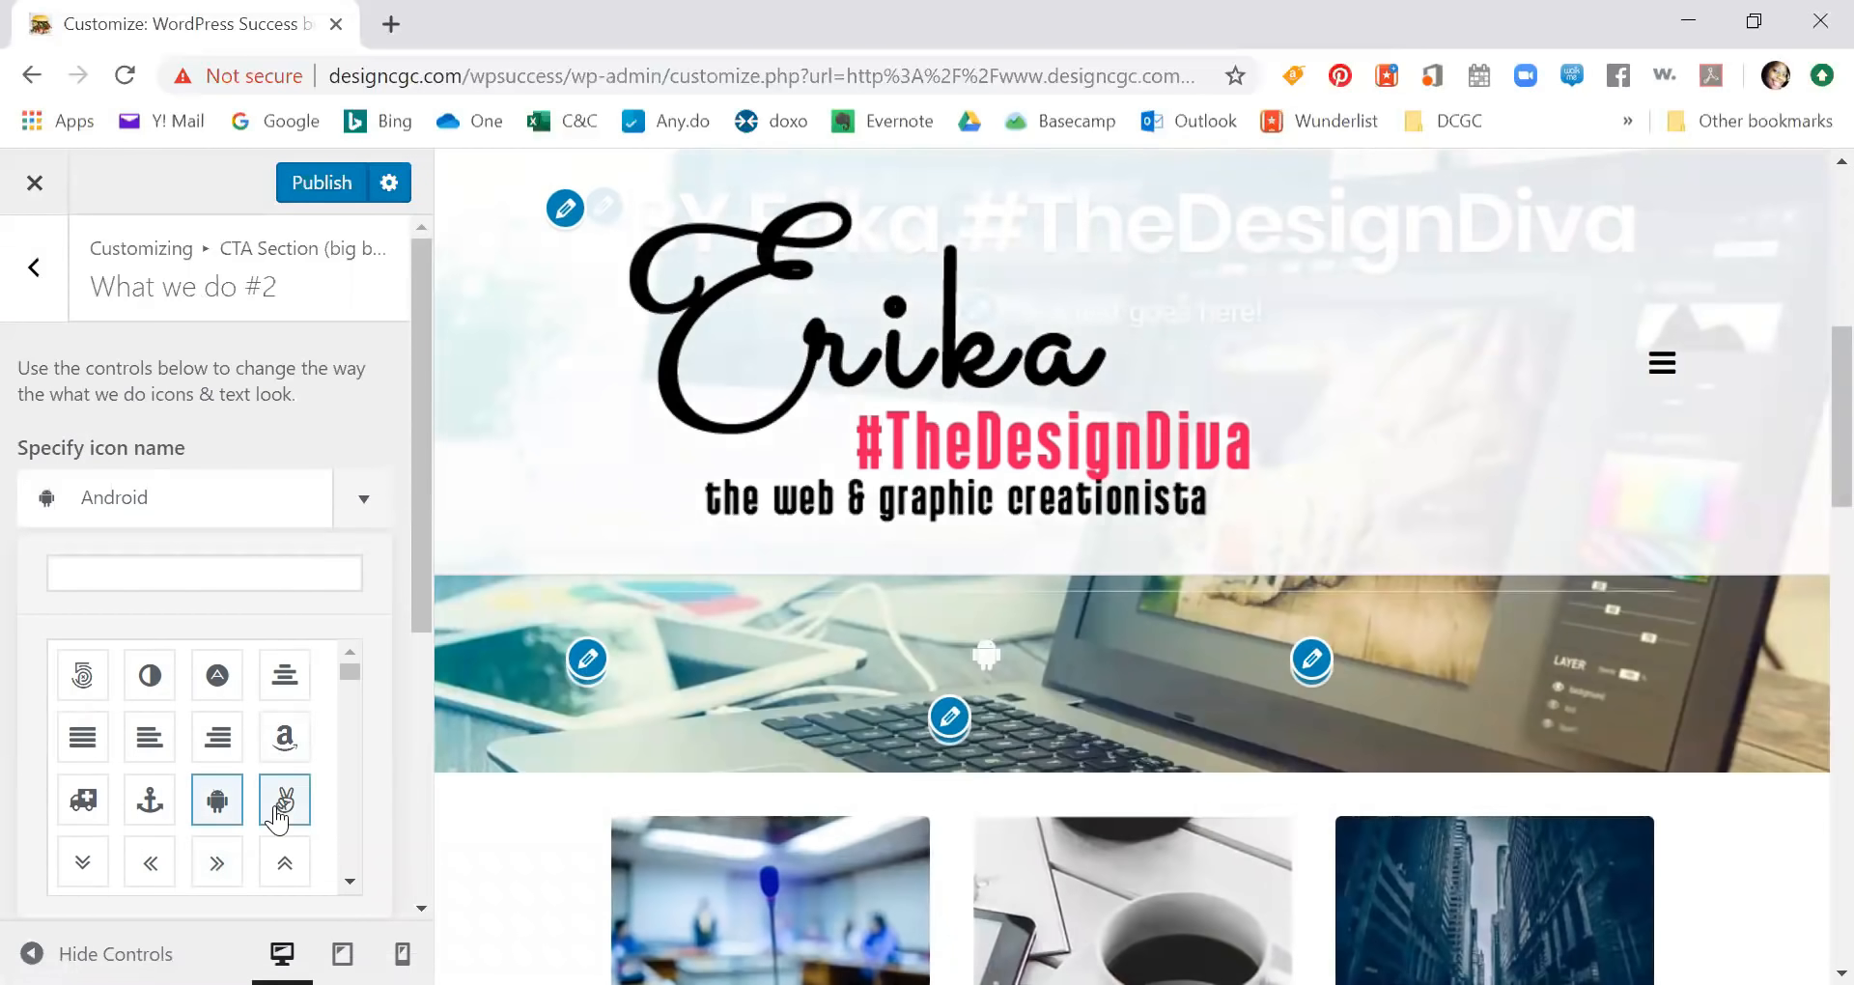
left_click(372, 517)
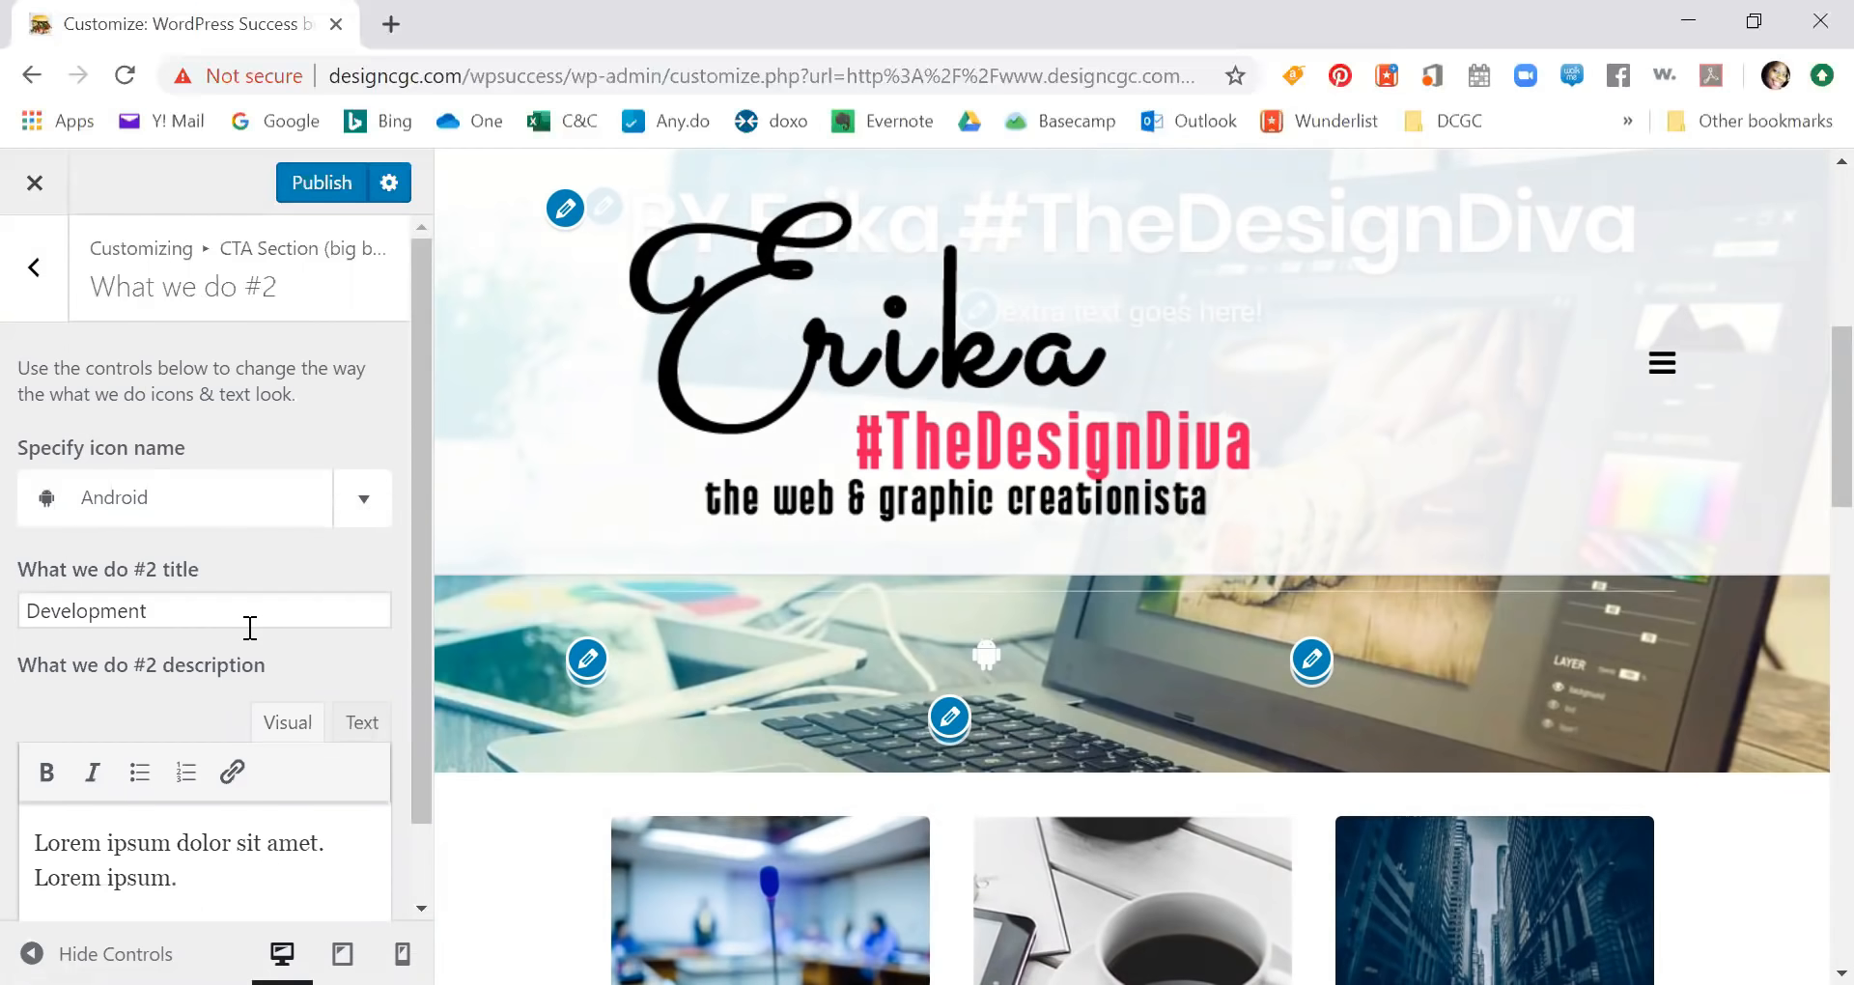
Step: Replace the What we do #2 description with "We create awesomeness." and return to the CTA Section options
scroll(249, 627, "down", 1)
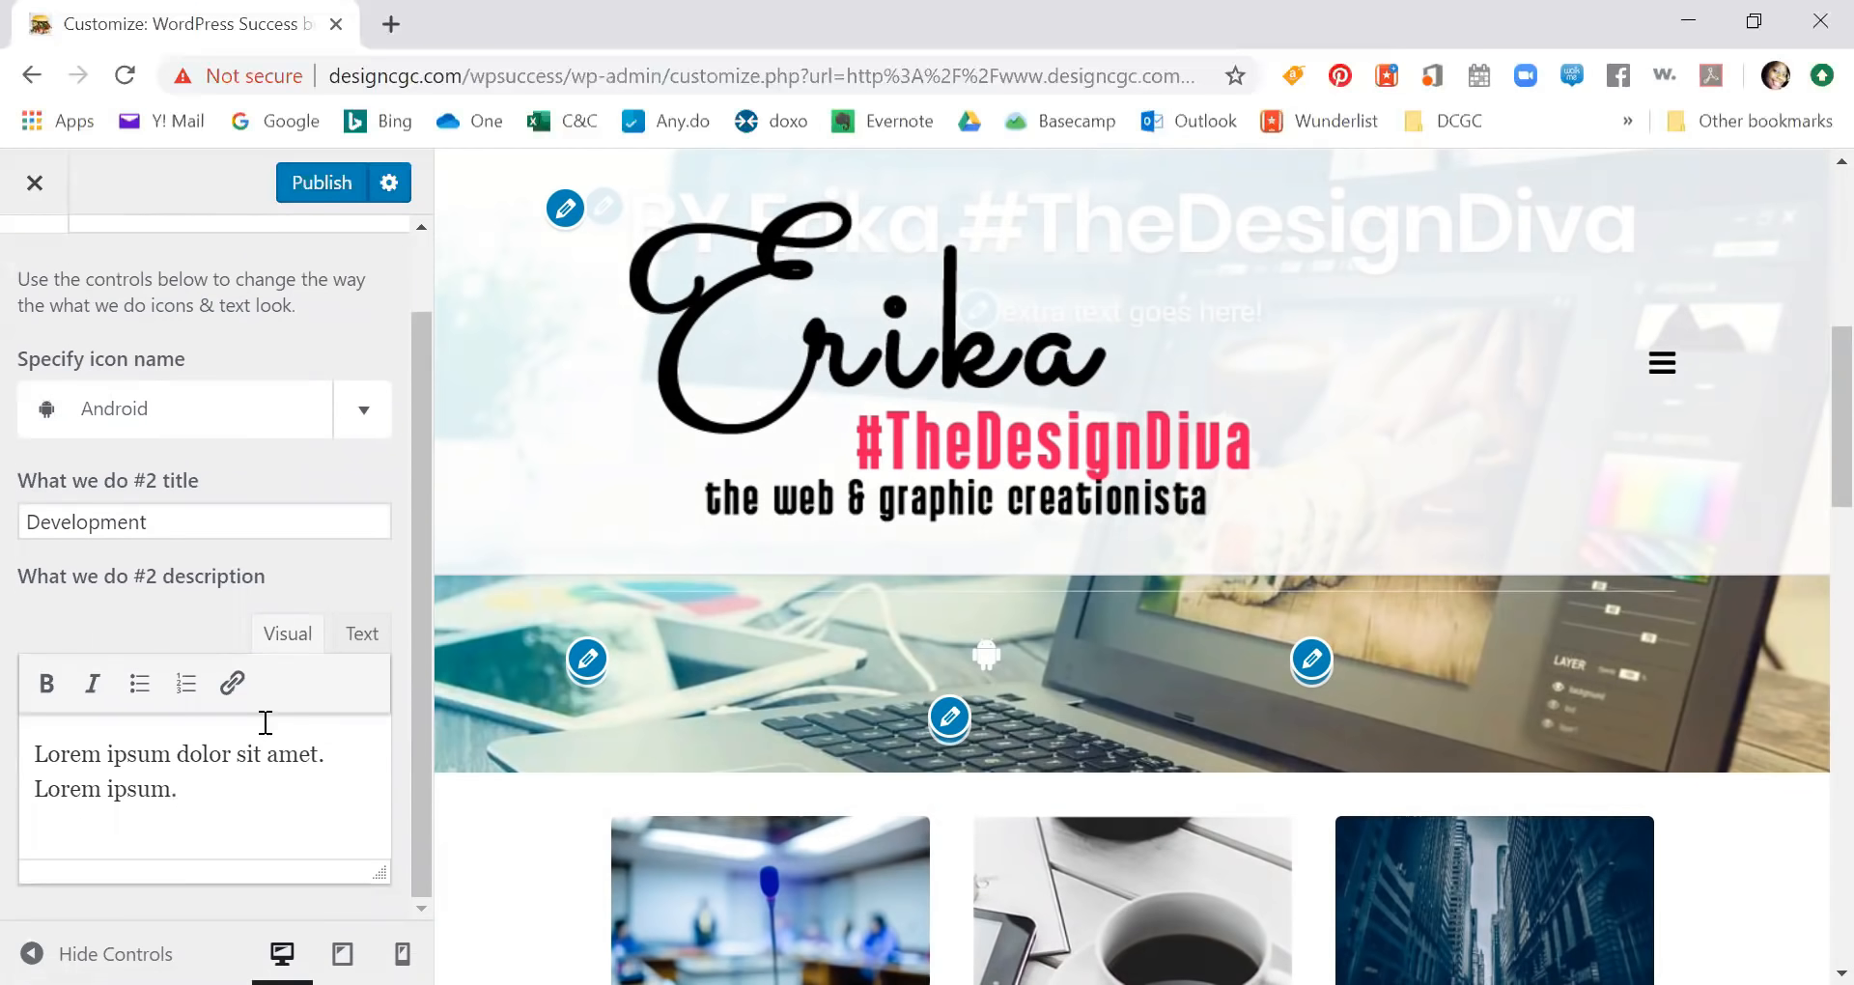
double_click(177, 797)
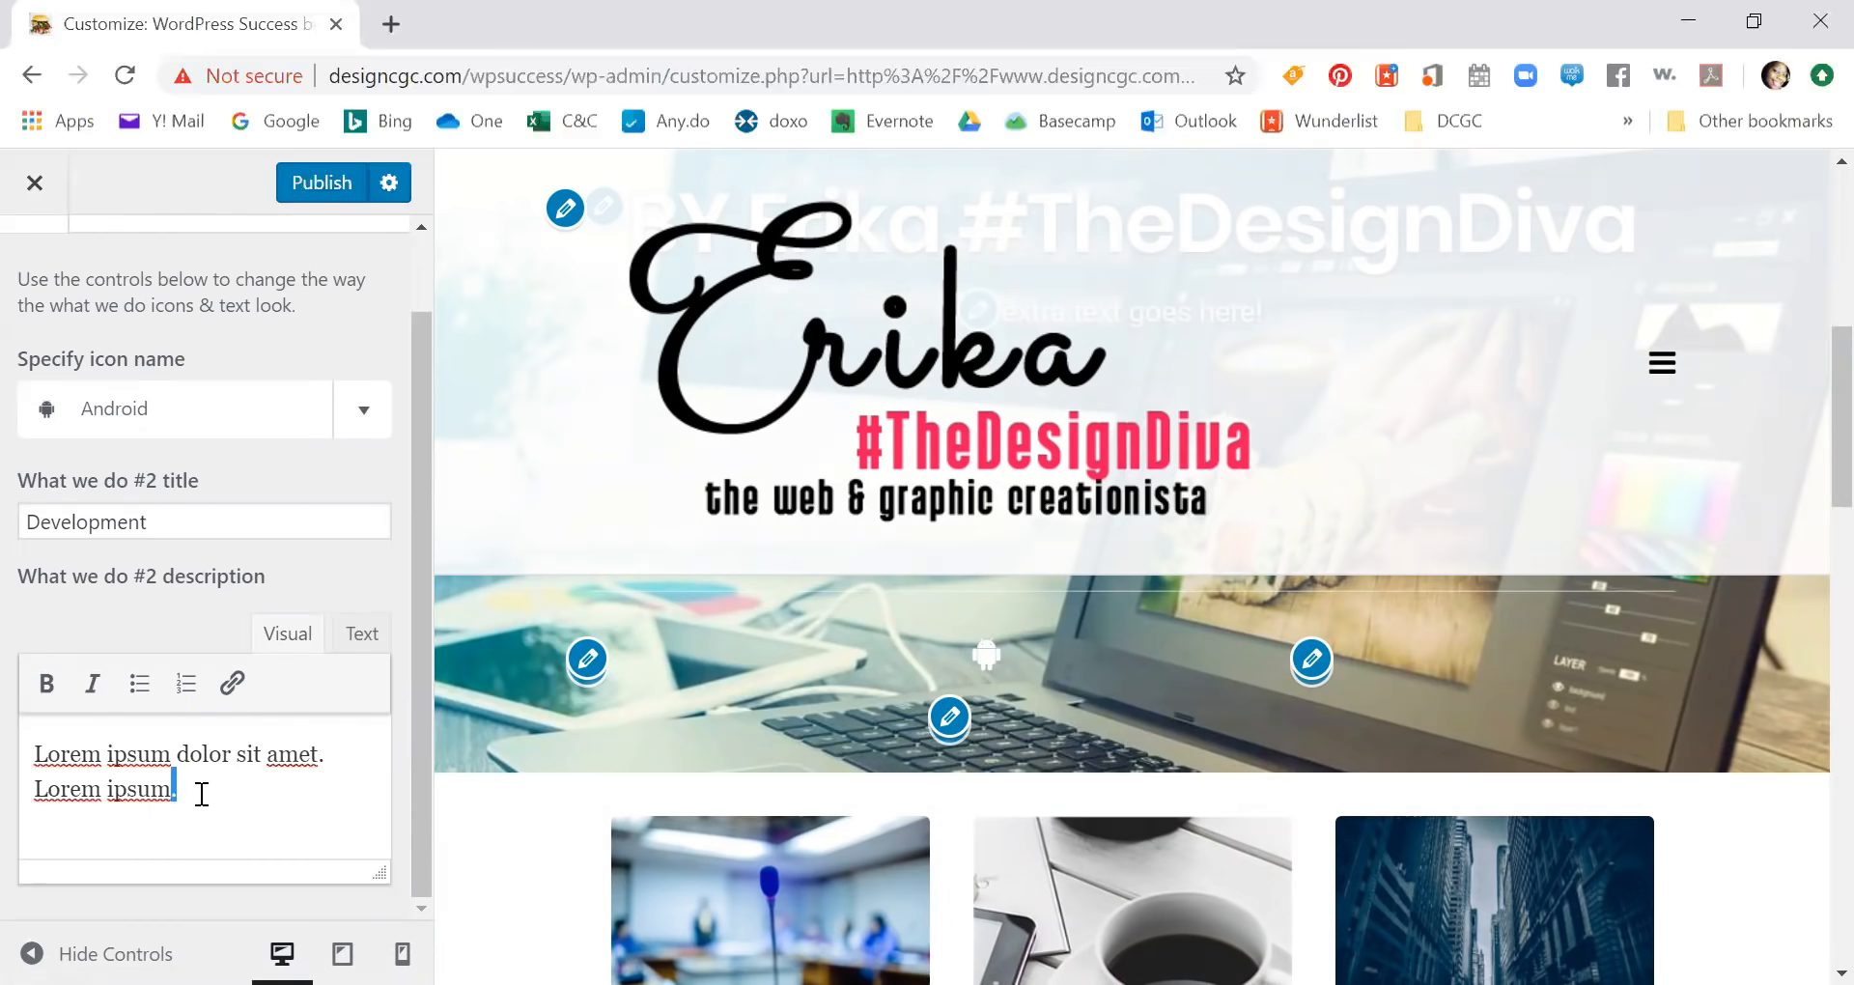
left_click_drag(199, 798, 83, 736)
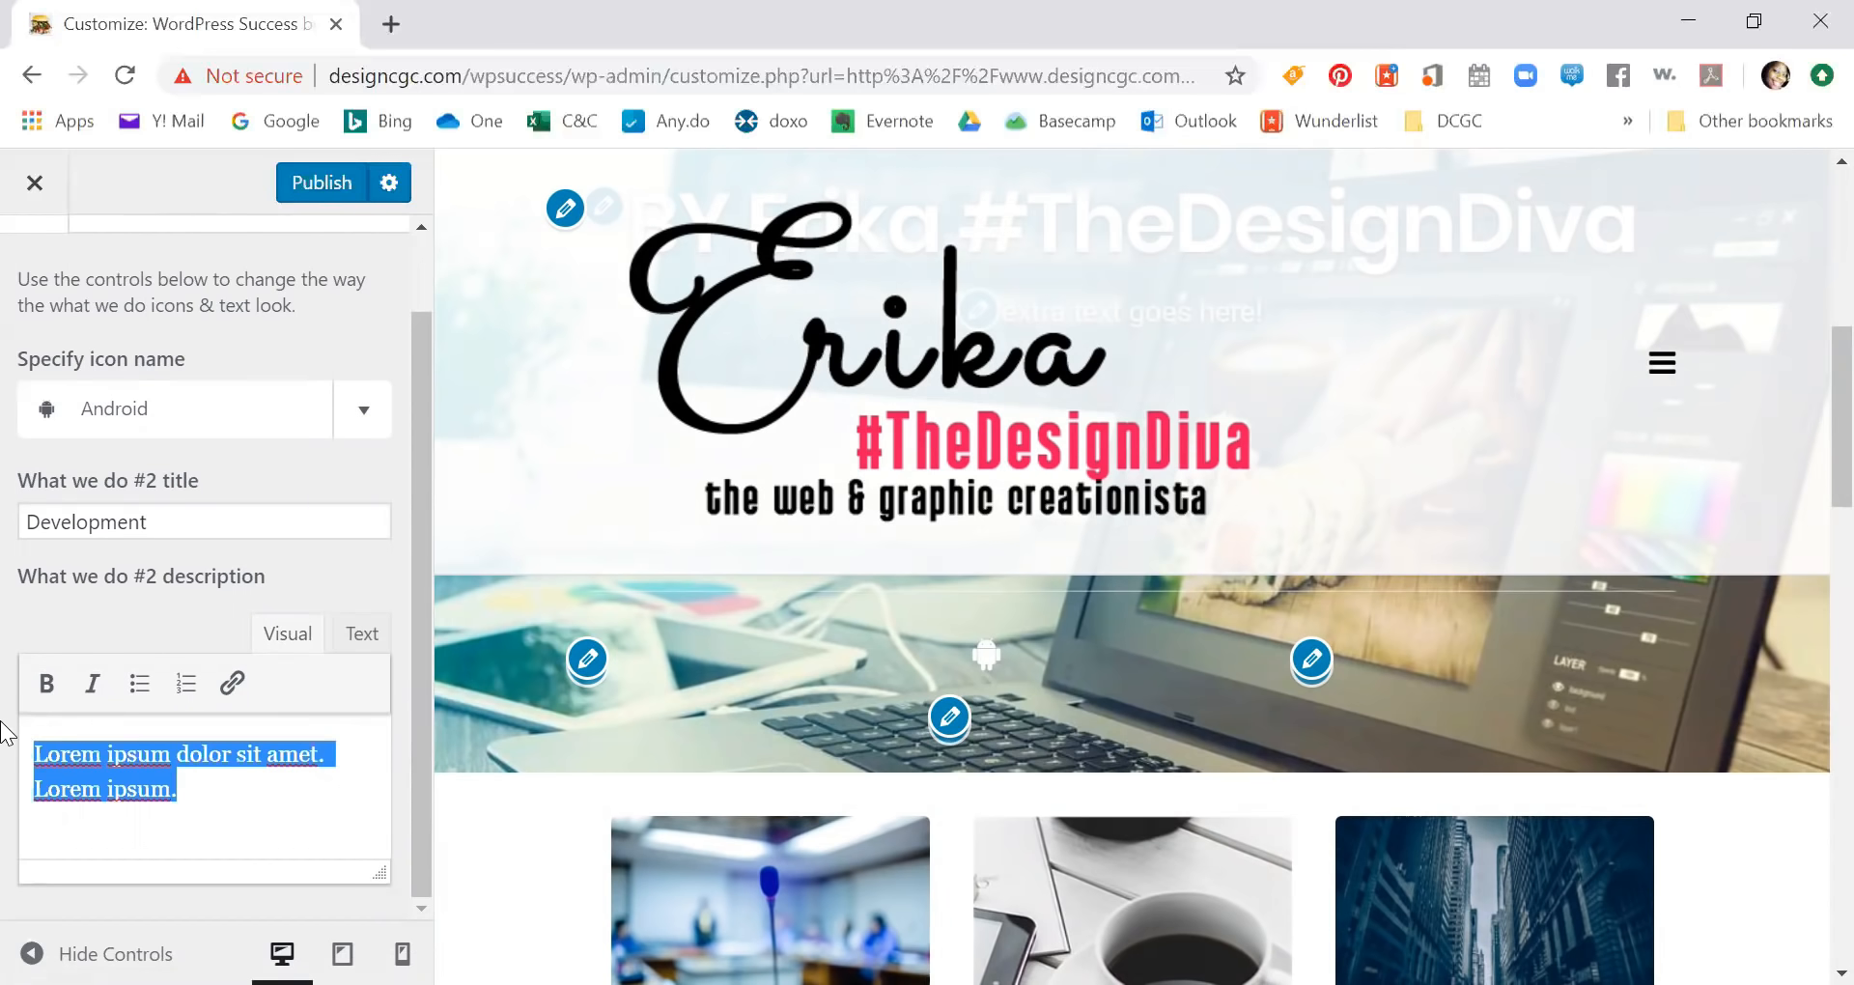
type("wE")
type("WE")
key("BackSpace")
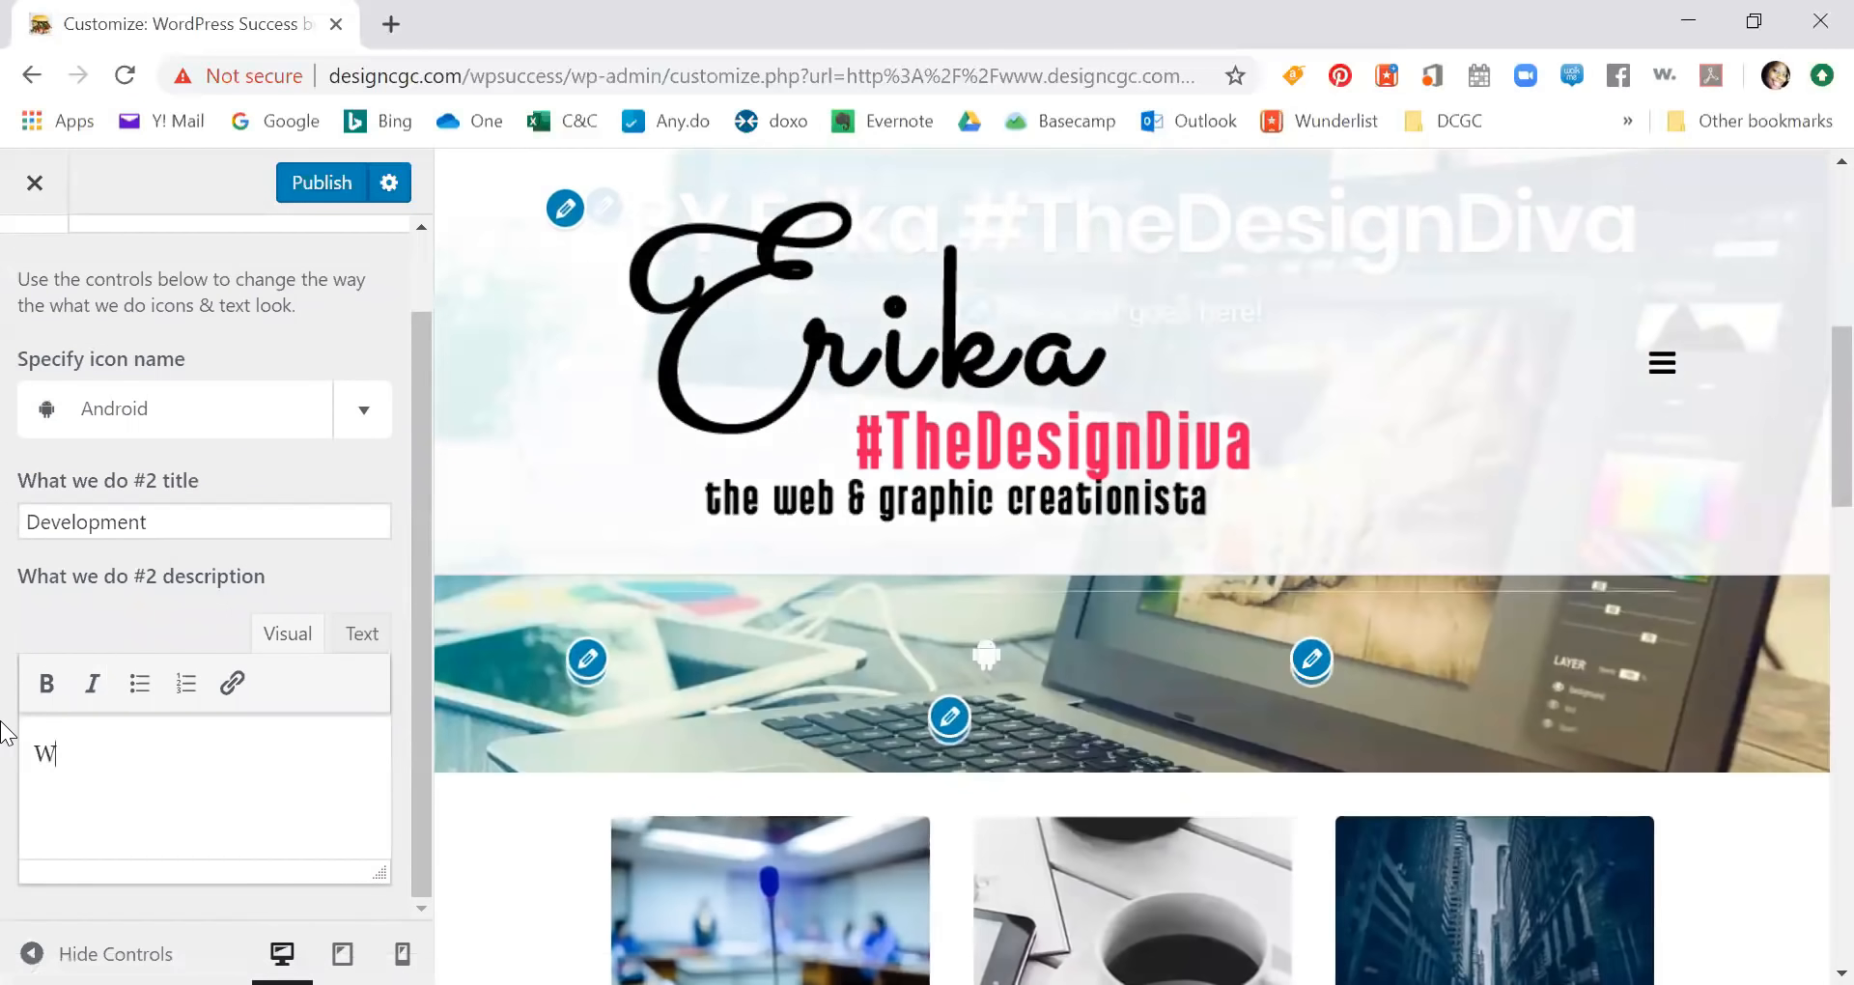
type("e create awesomeness.")
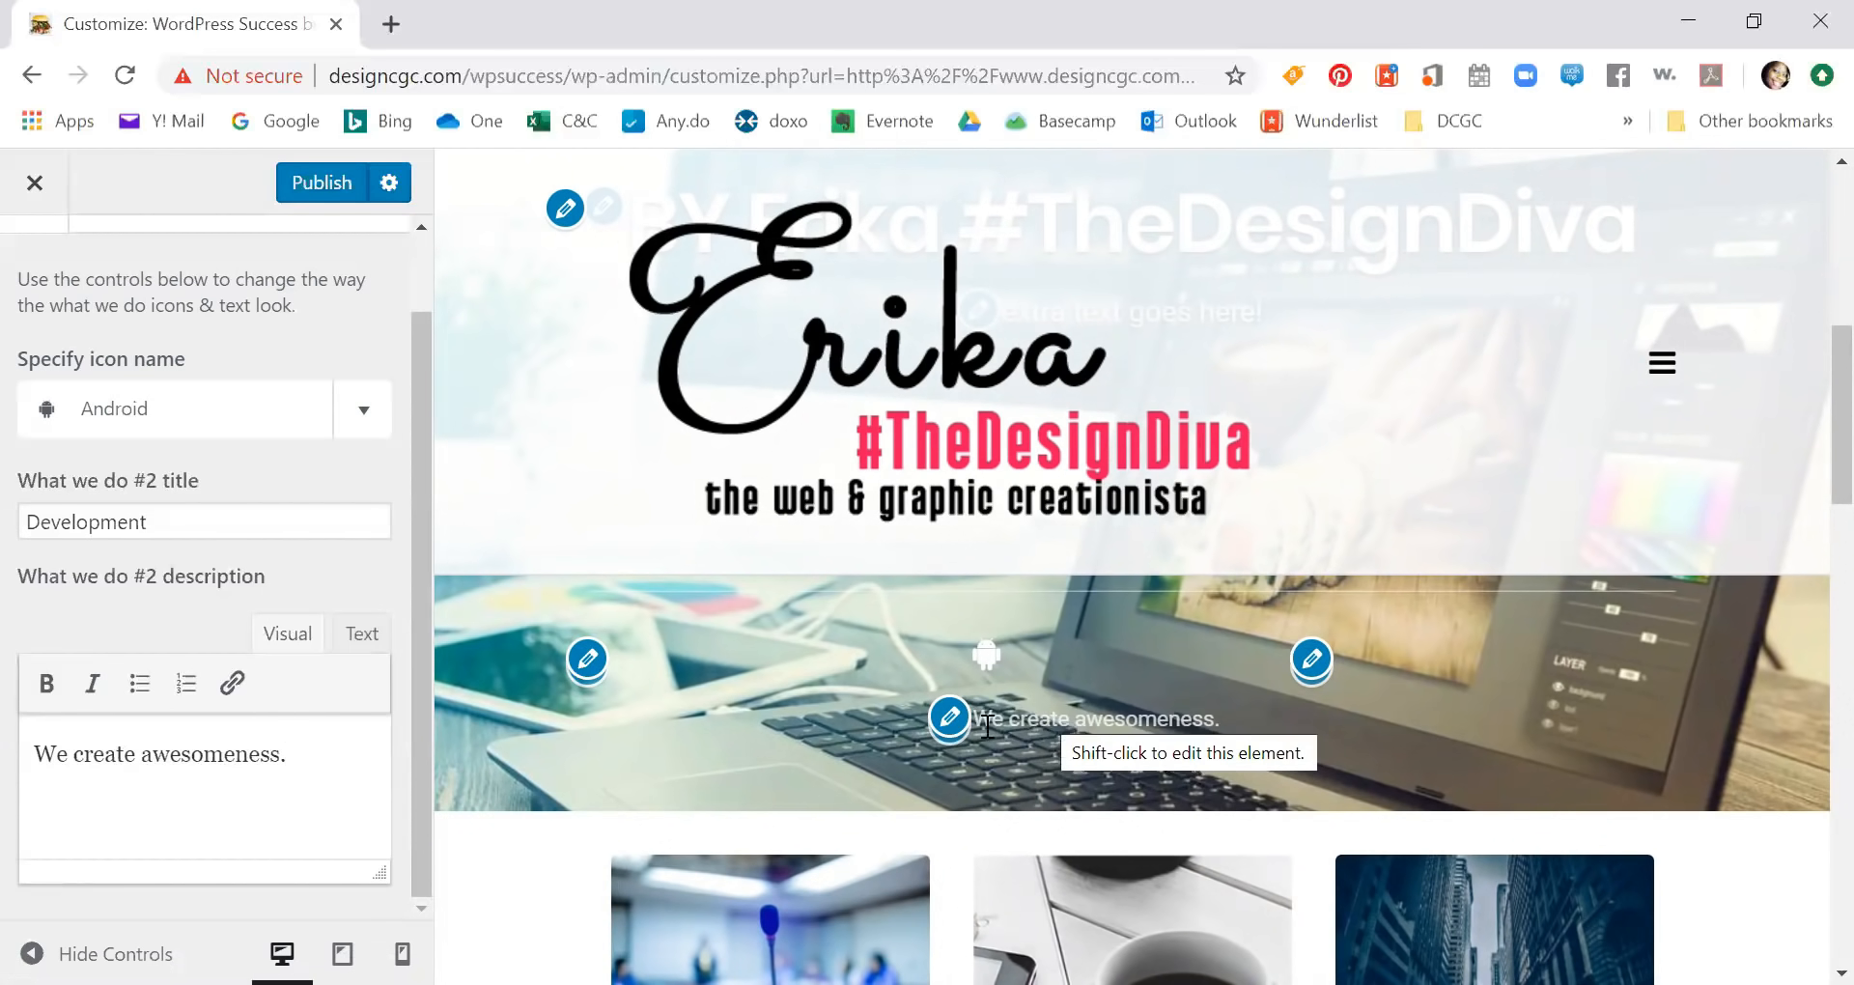
scroll(104, 693, "up", 1)
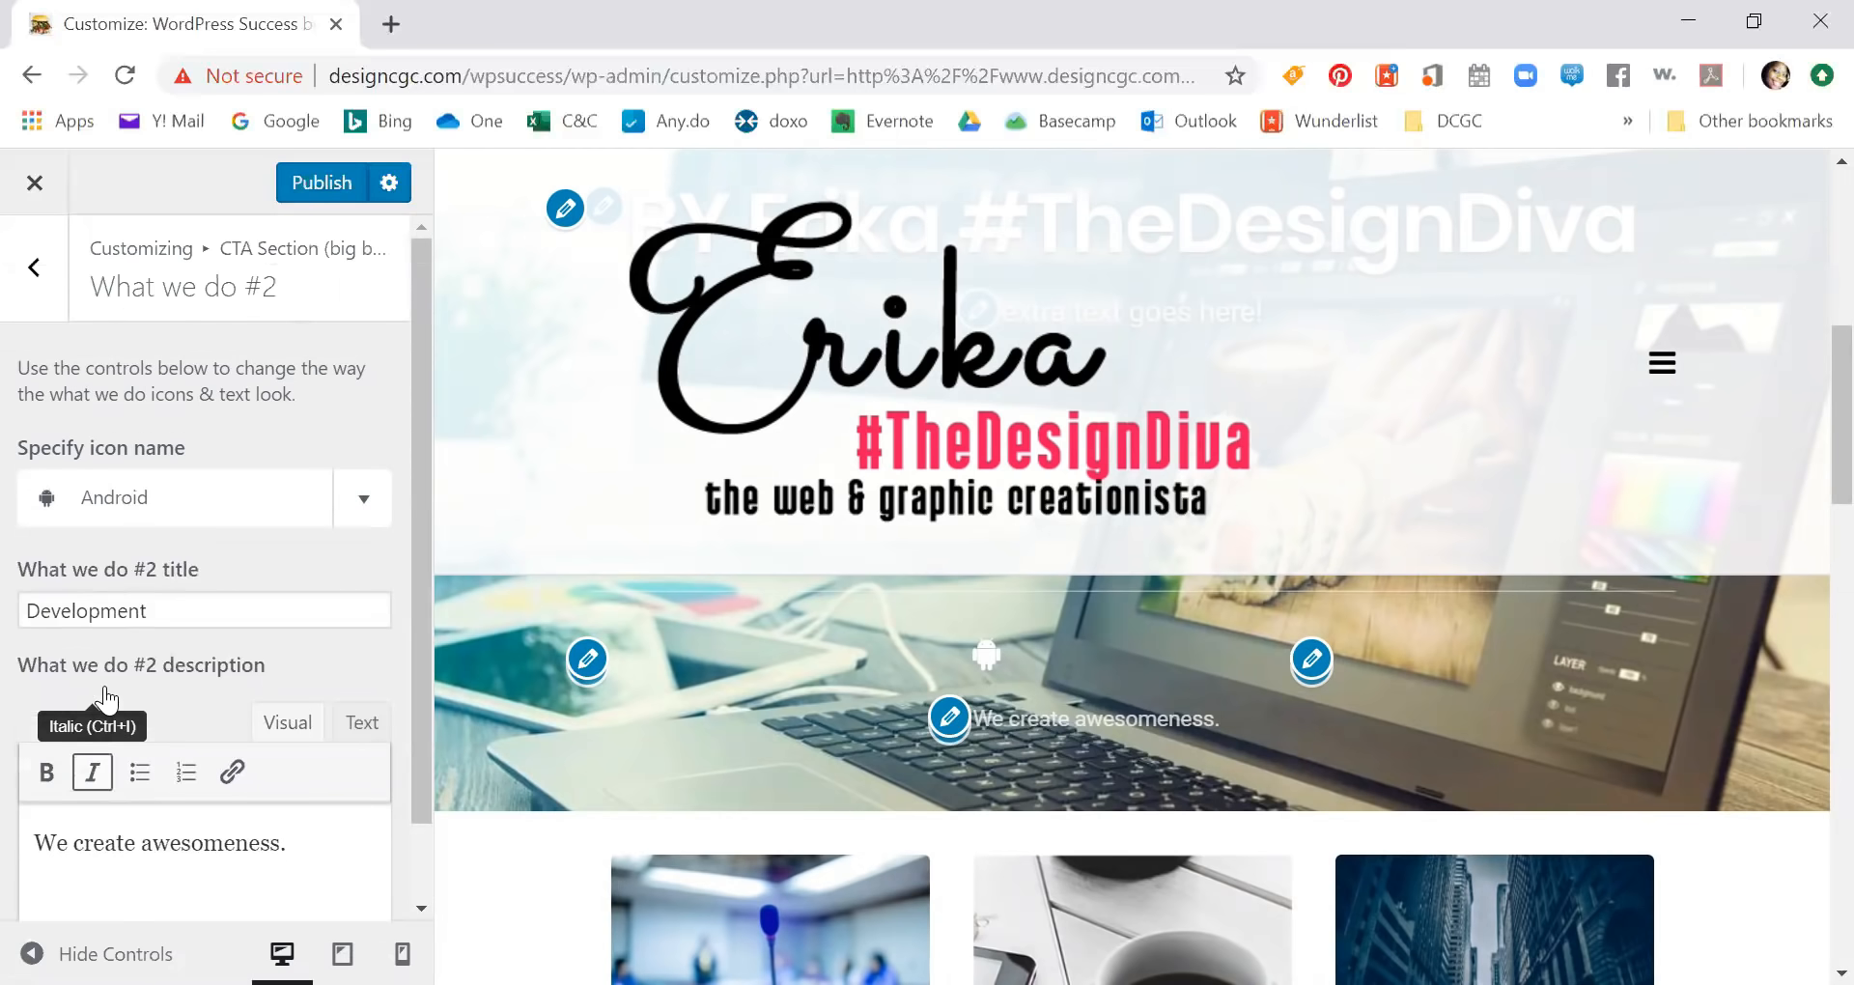
left_click(49, 290)
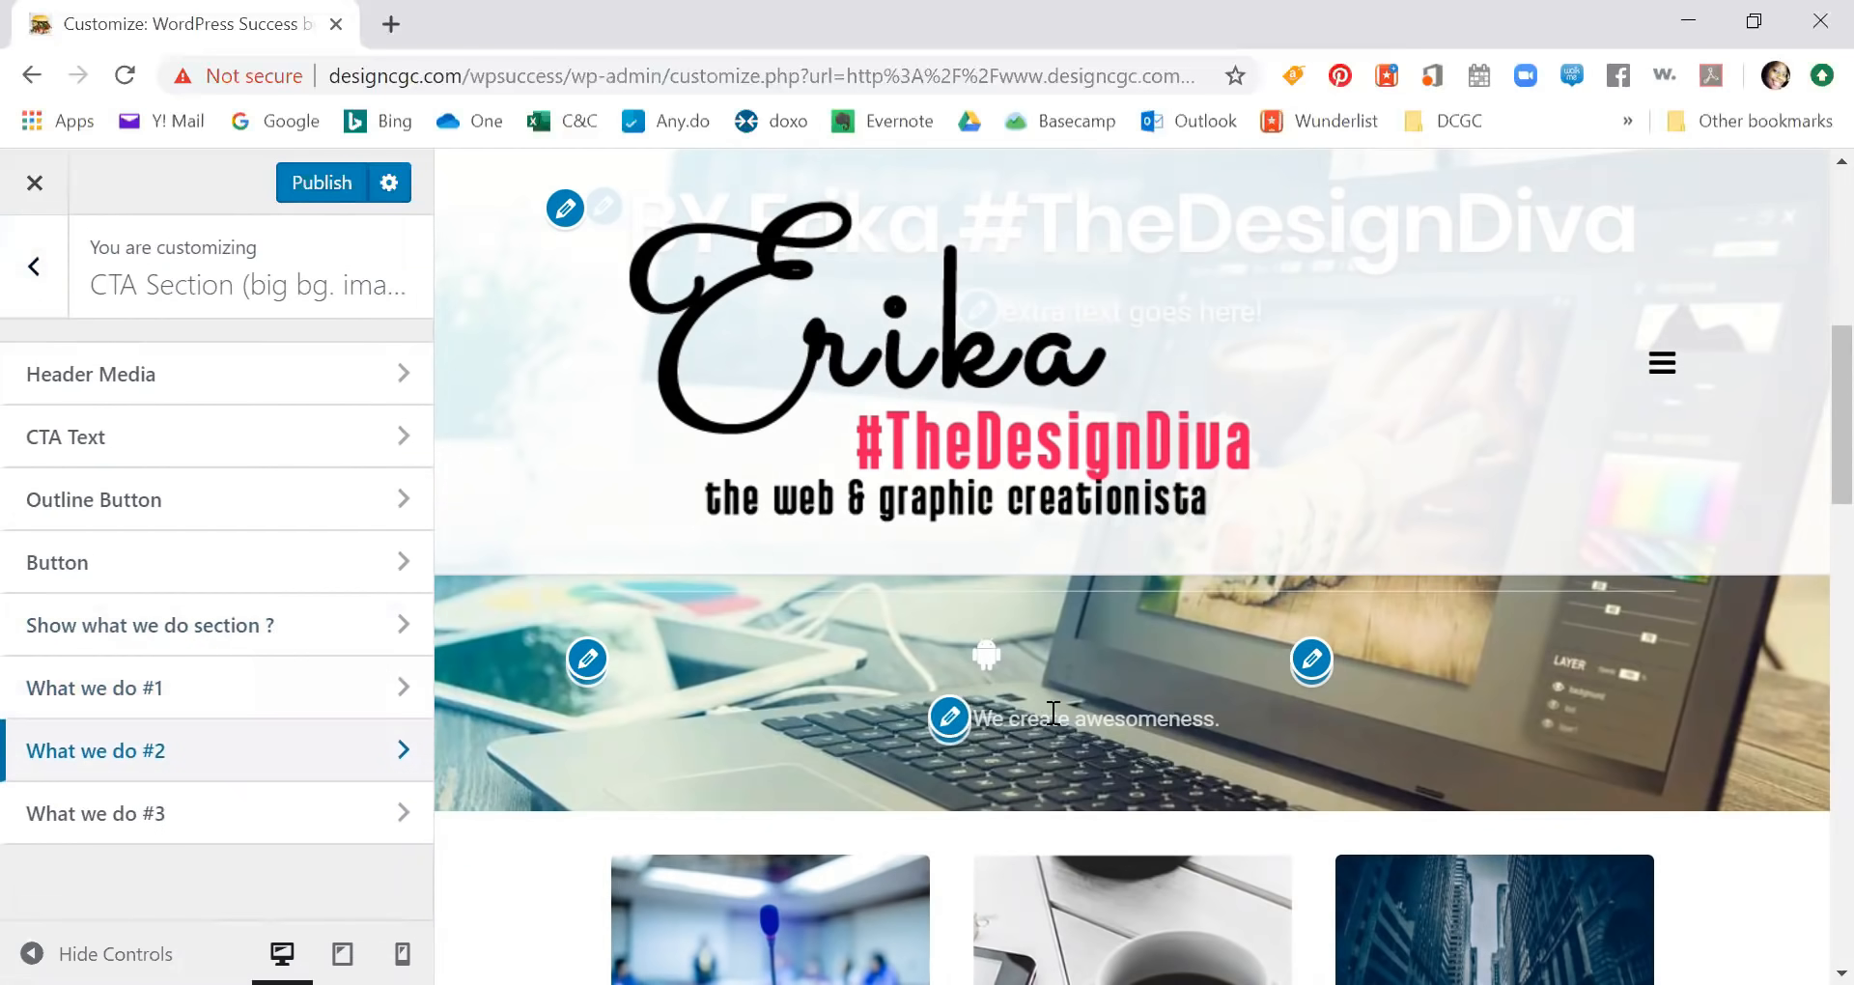
Step: Open the Outline Button options briefly, return to the Front Page Sections list and look over the page preview
scroll(1052, 713, "up", 5)
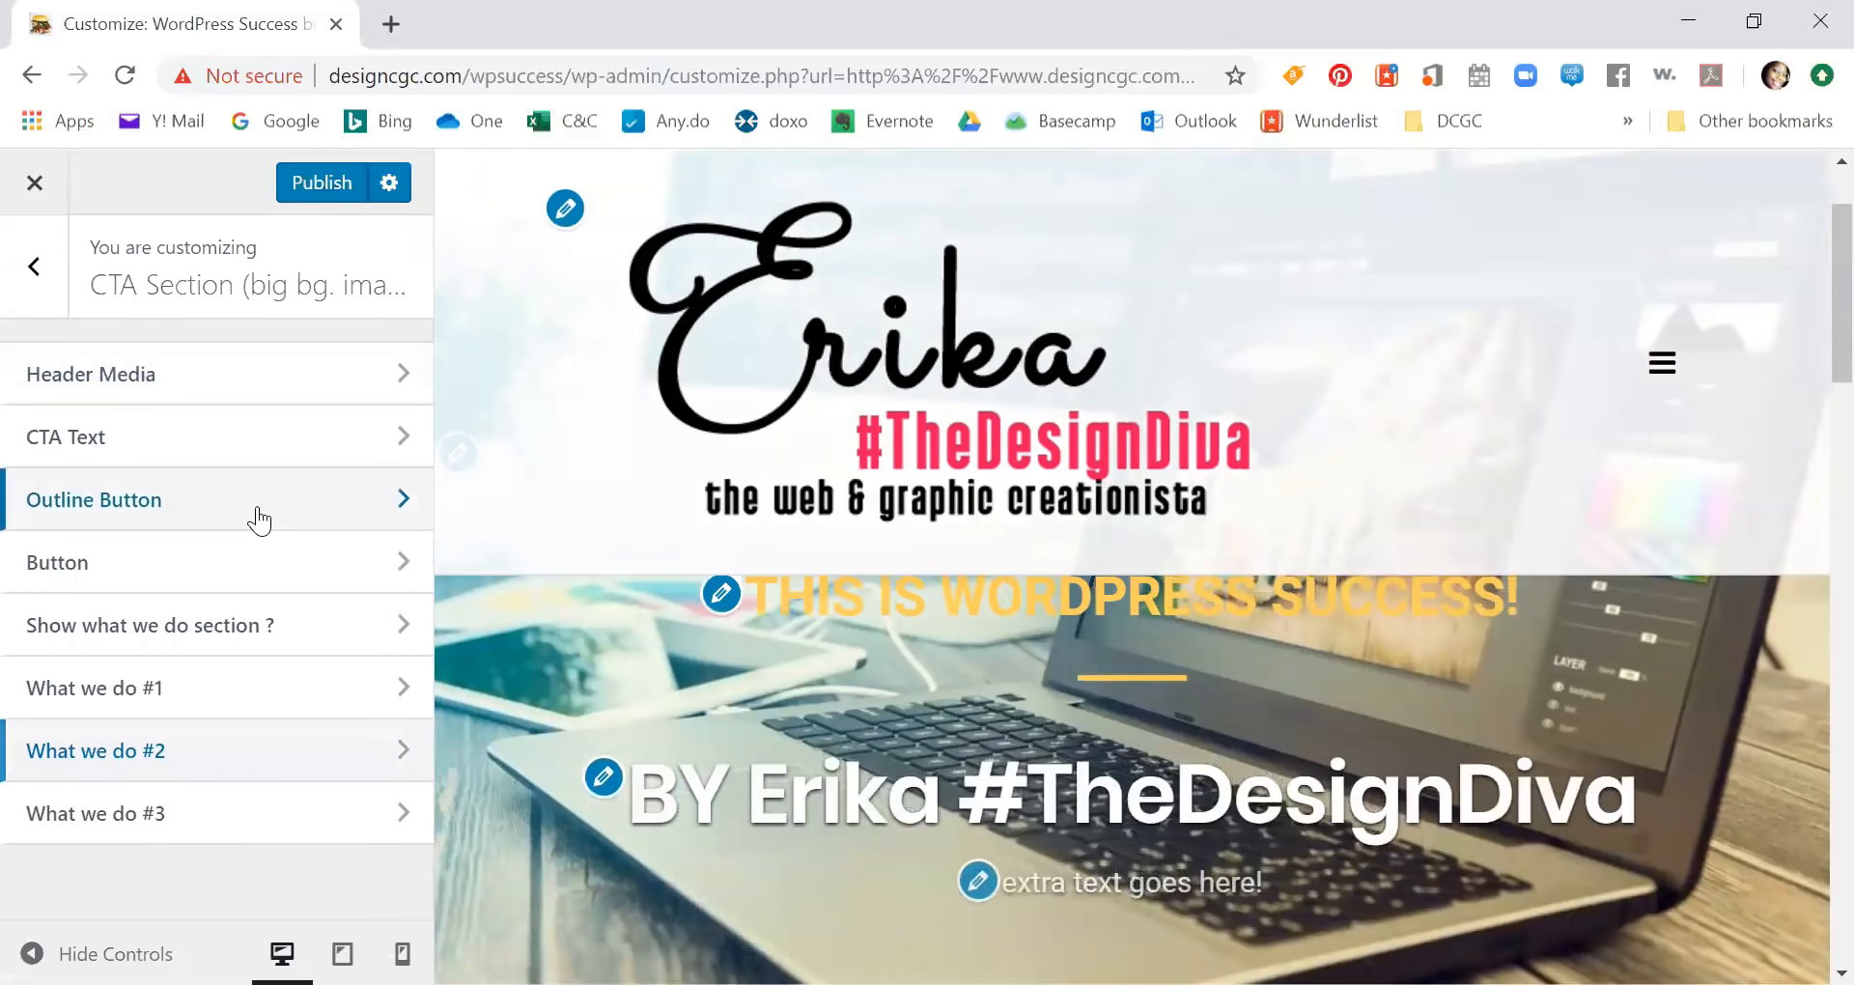
left_click(258, 520)
left_click(24, 261)
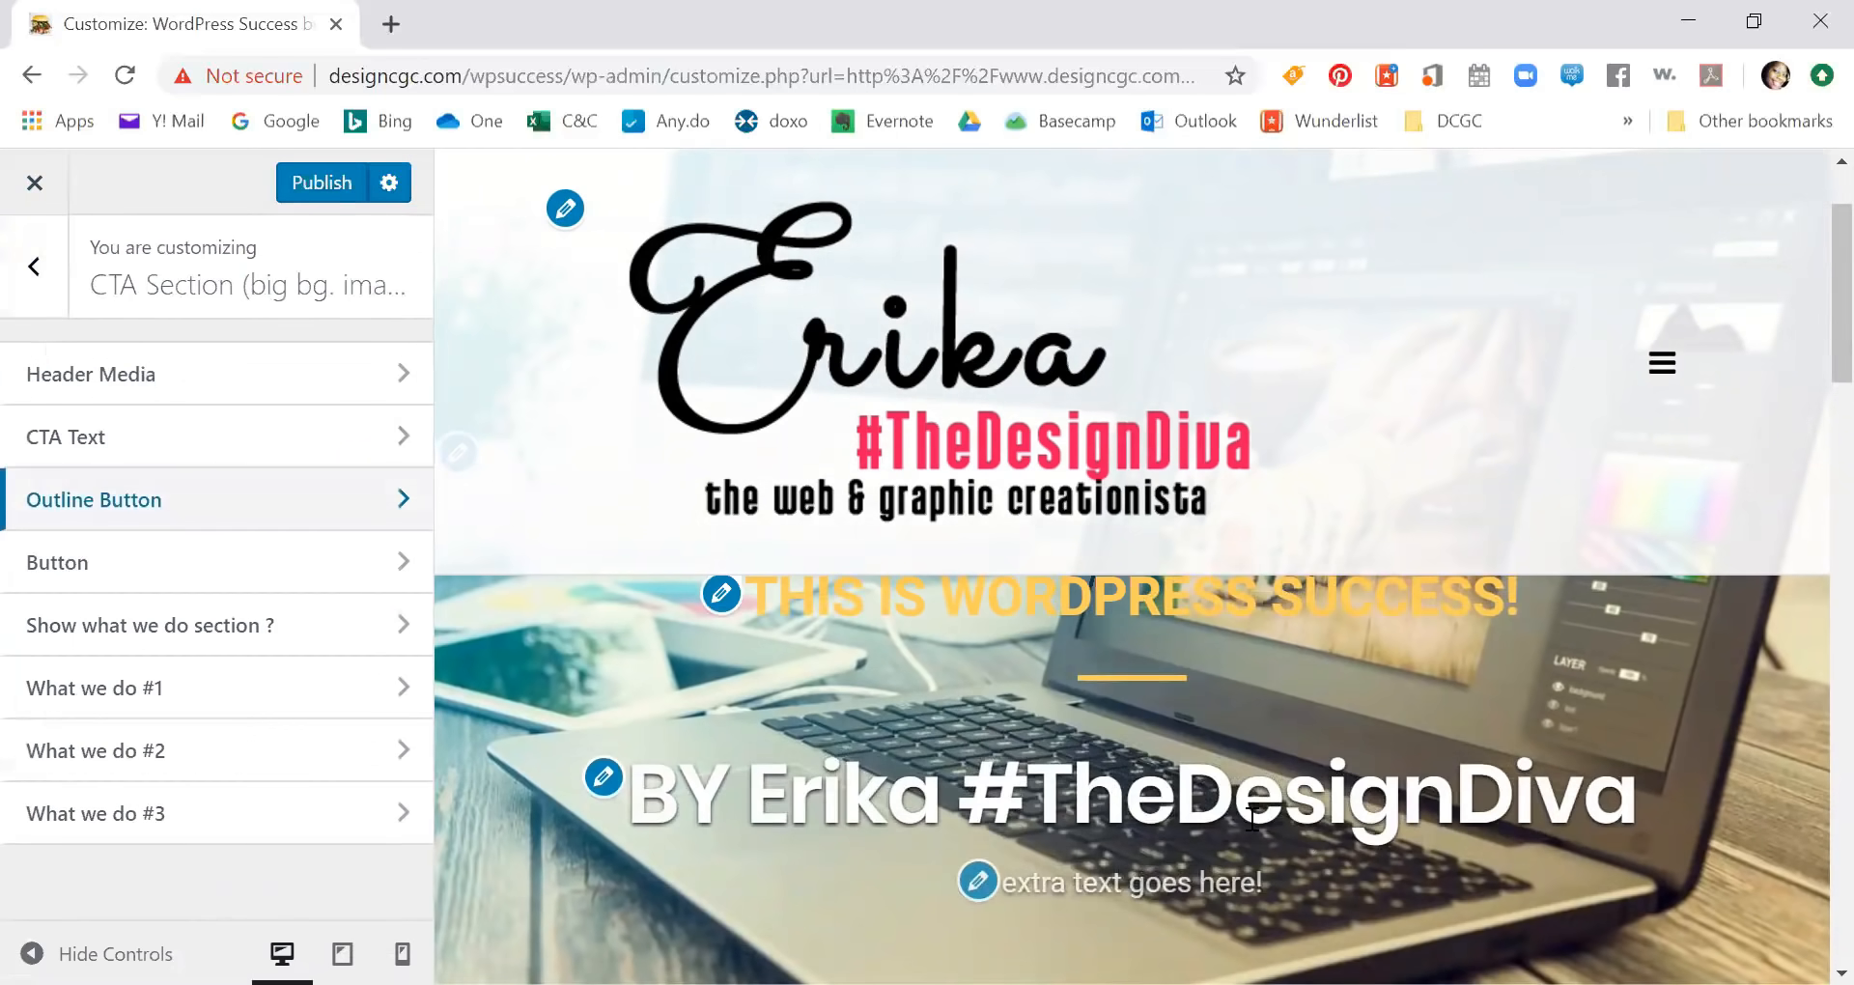
left_click(37, 288)
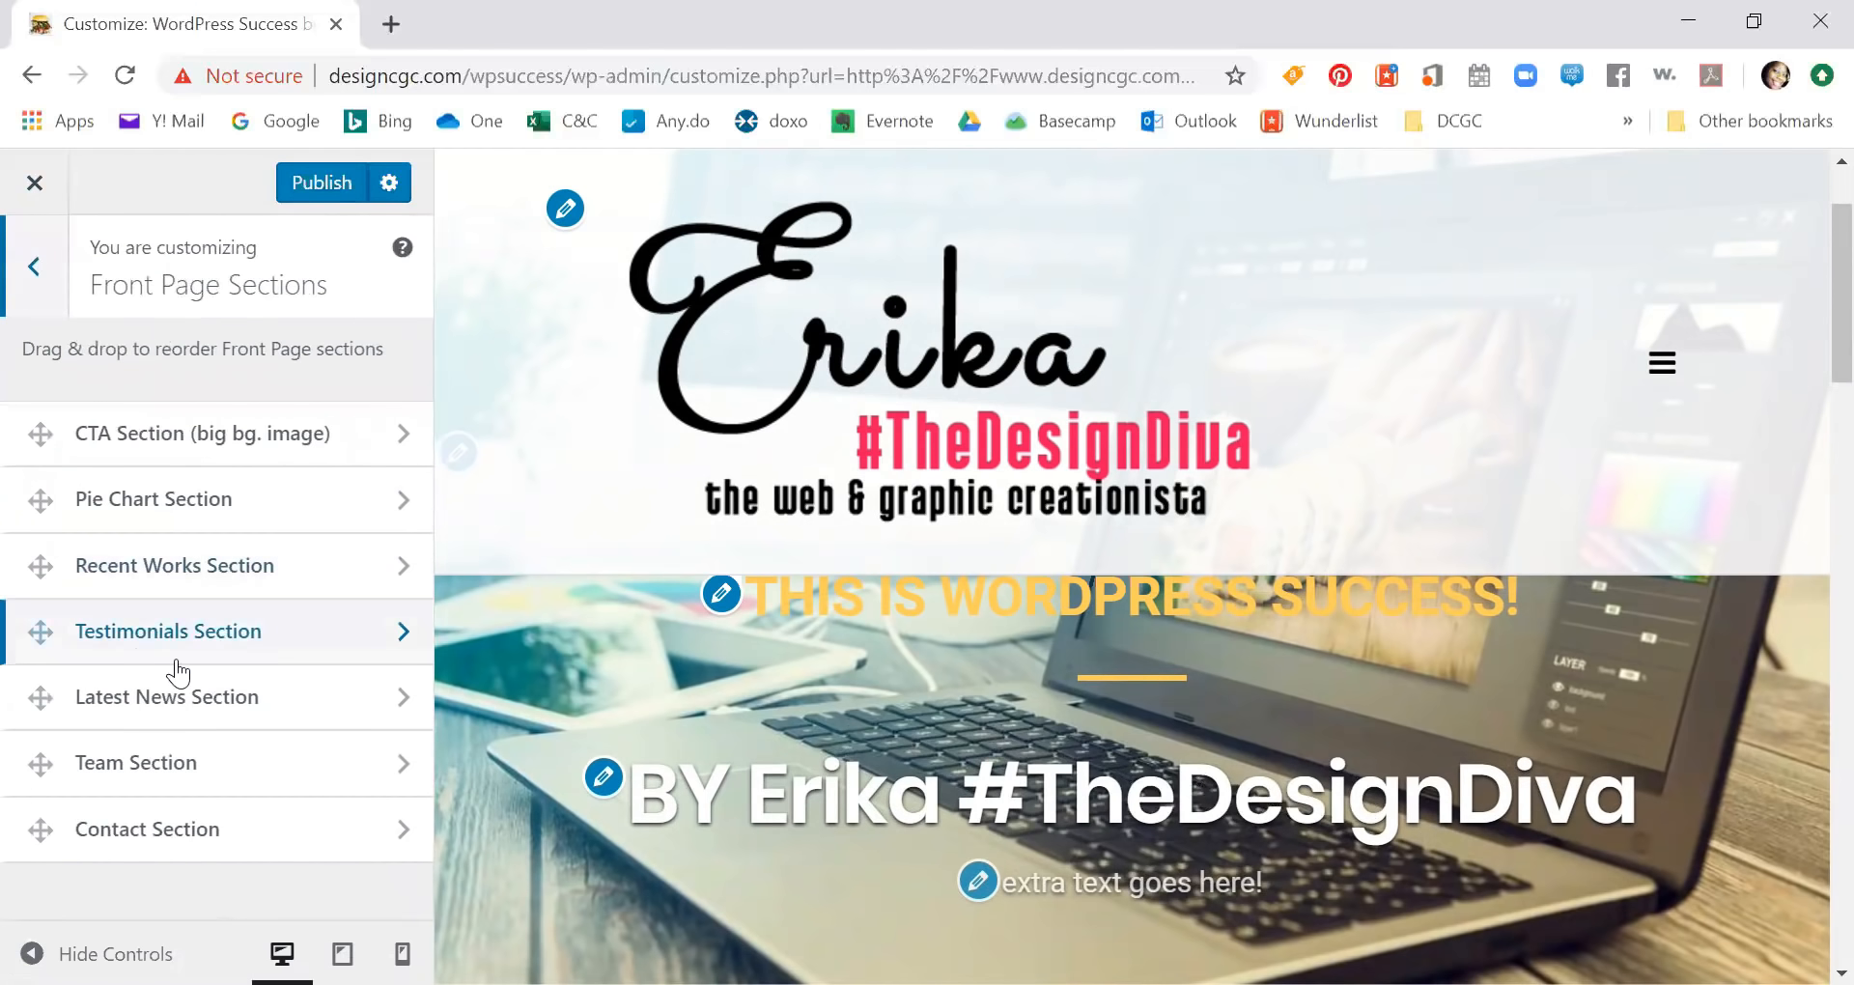
scroll(914, 637, "down", 5)
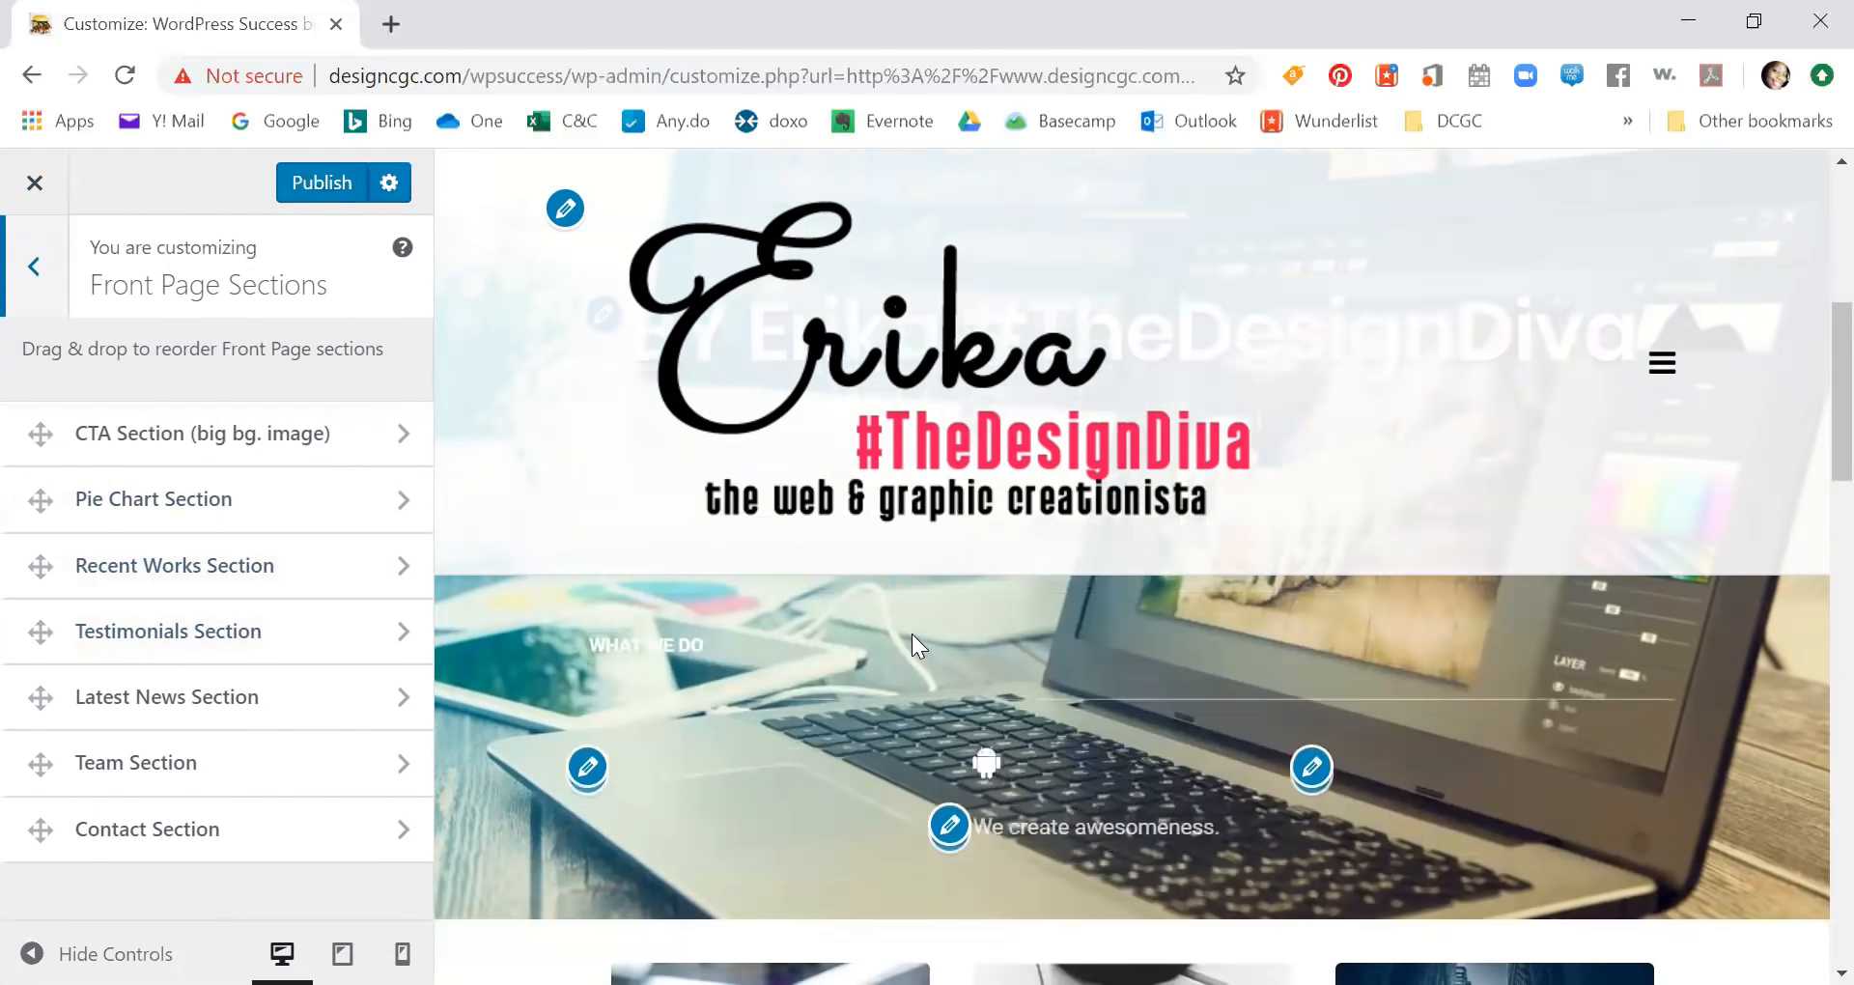
scroll(911, 633, "down", 2)
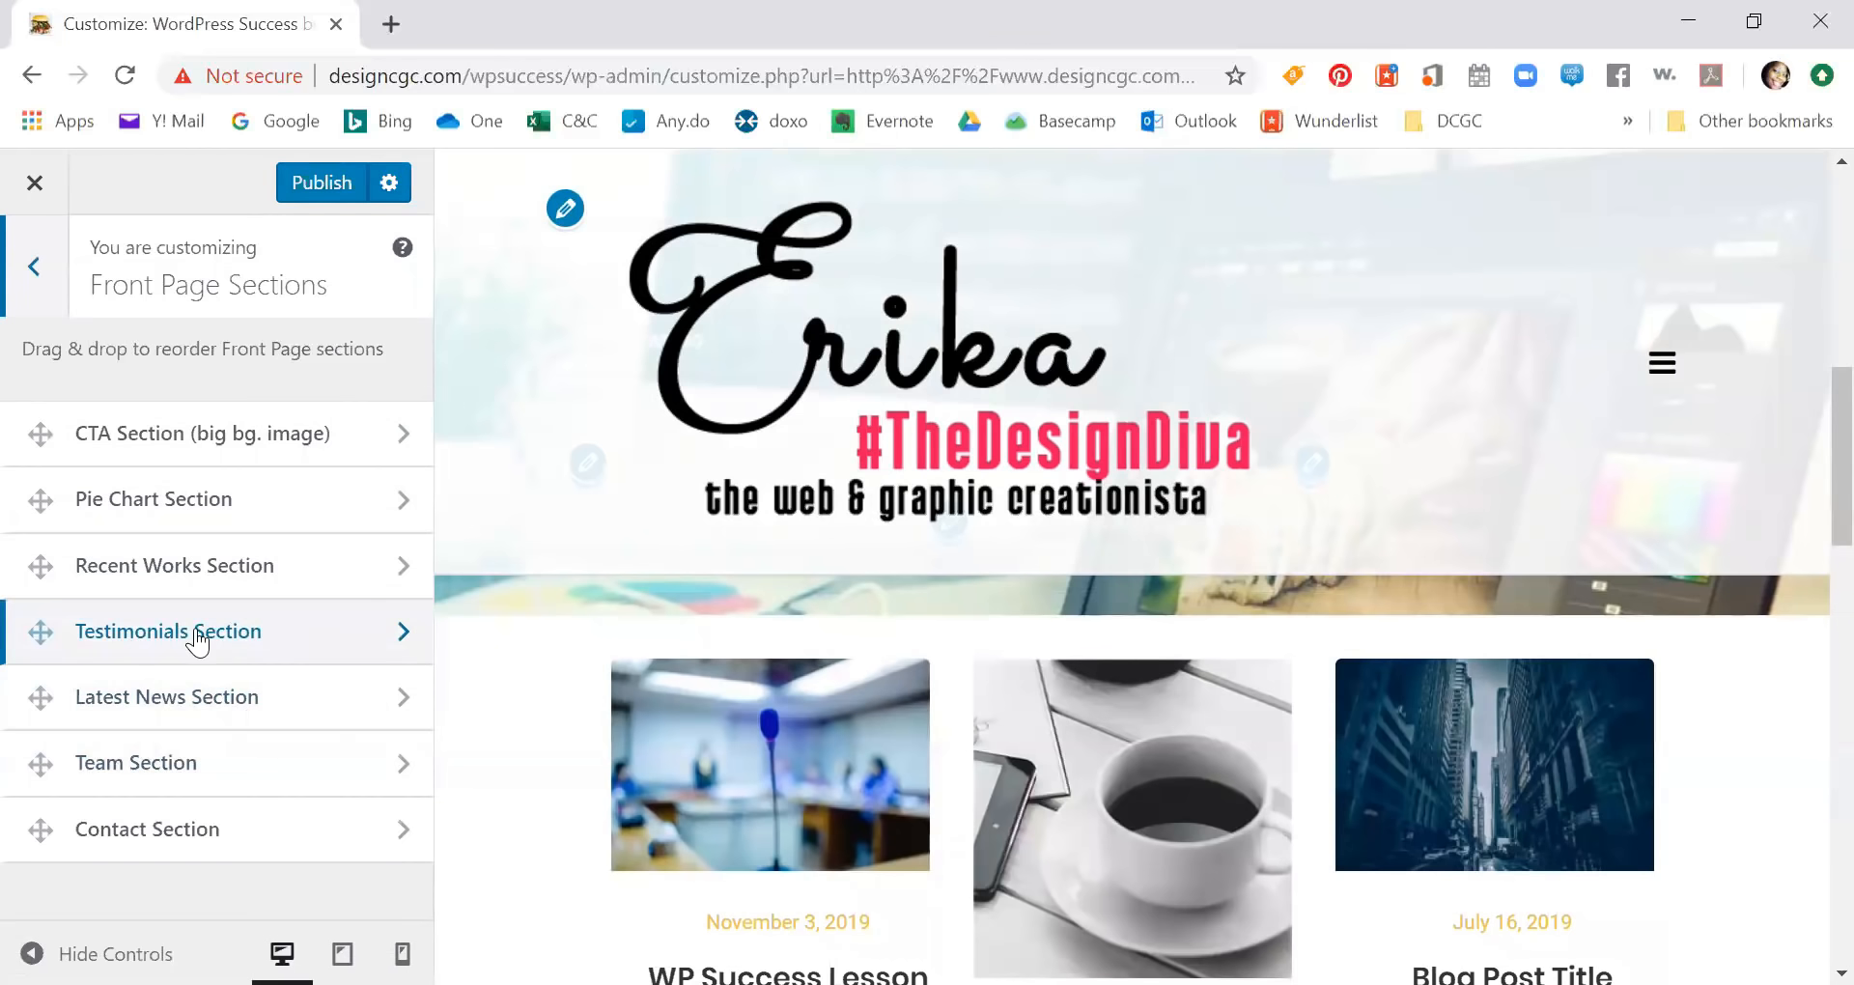
Step: Set the section title of the Testimonials Section to "WP Success Fans"
left_click(405, 637)
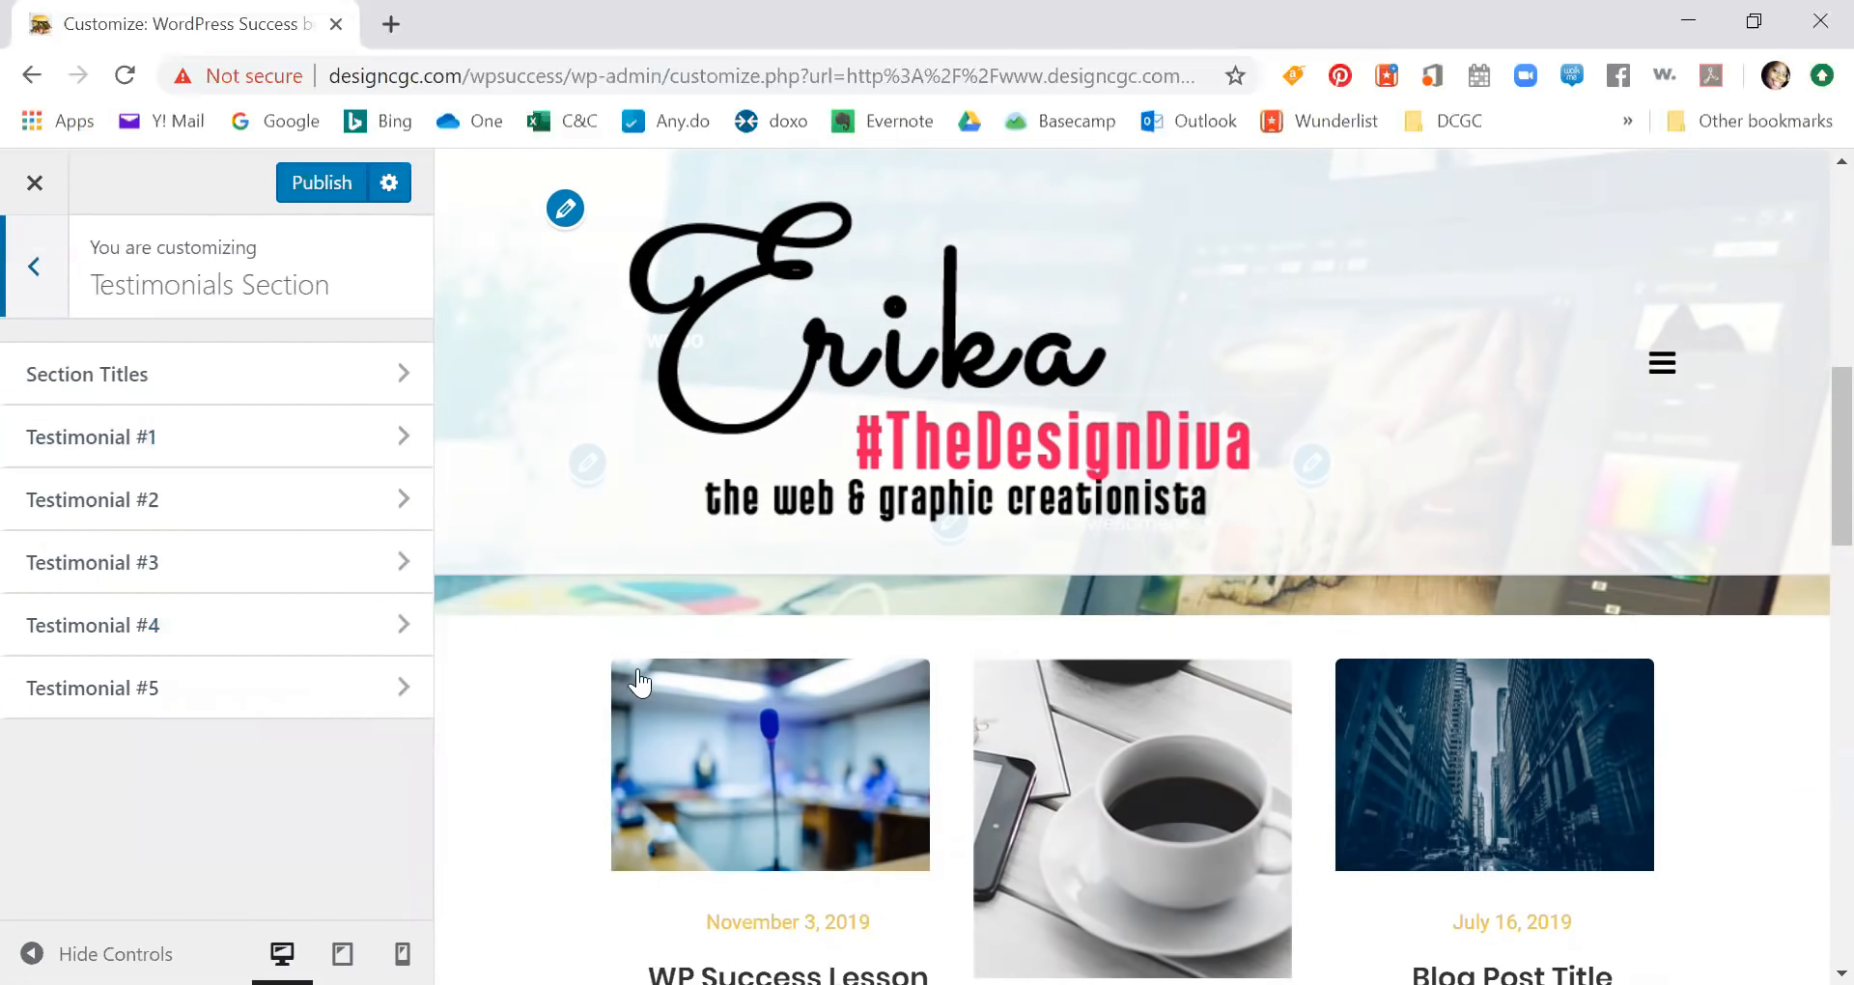
left_click(407, 384)
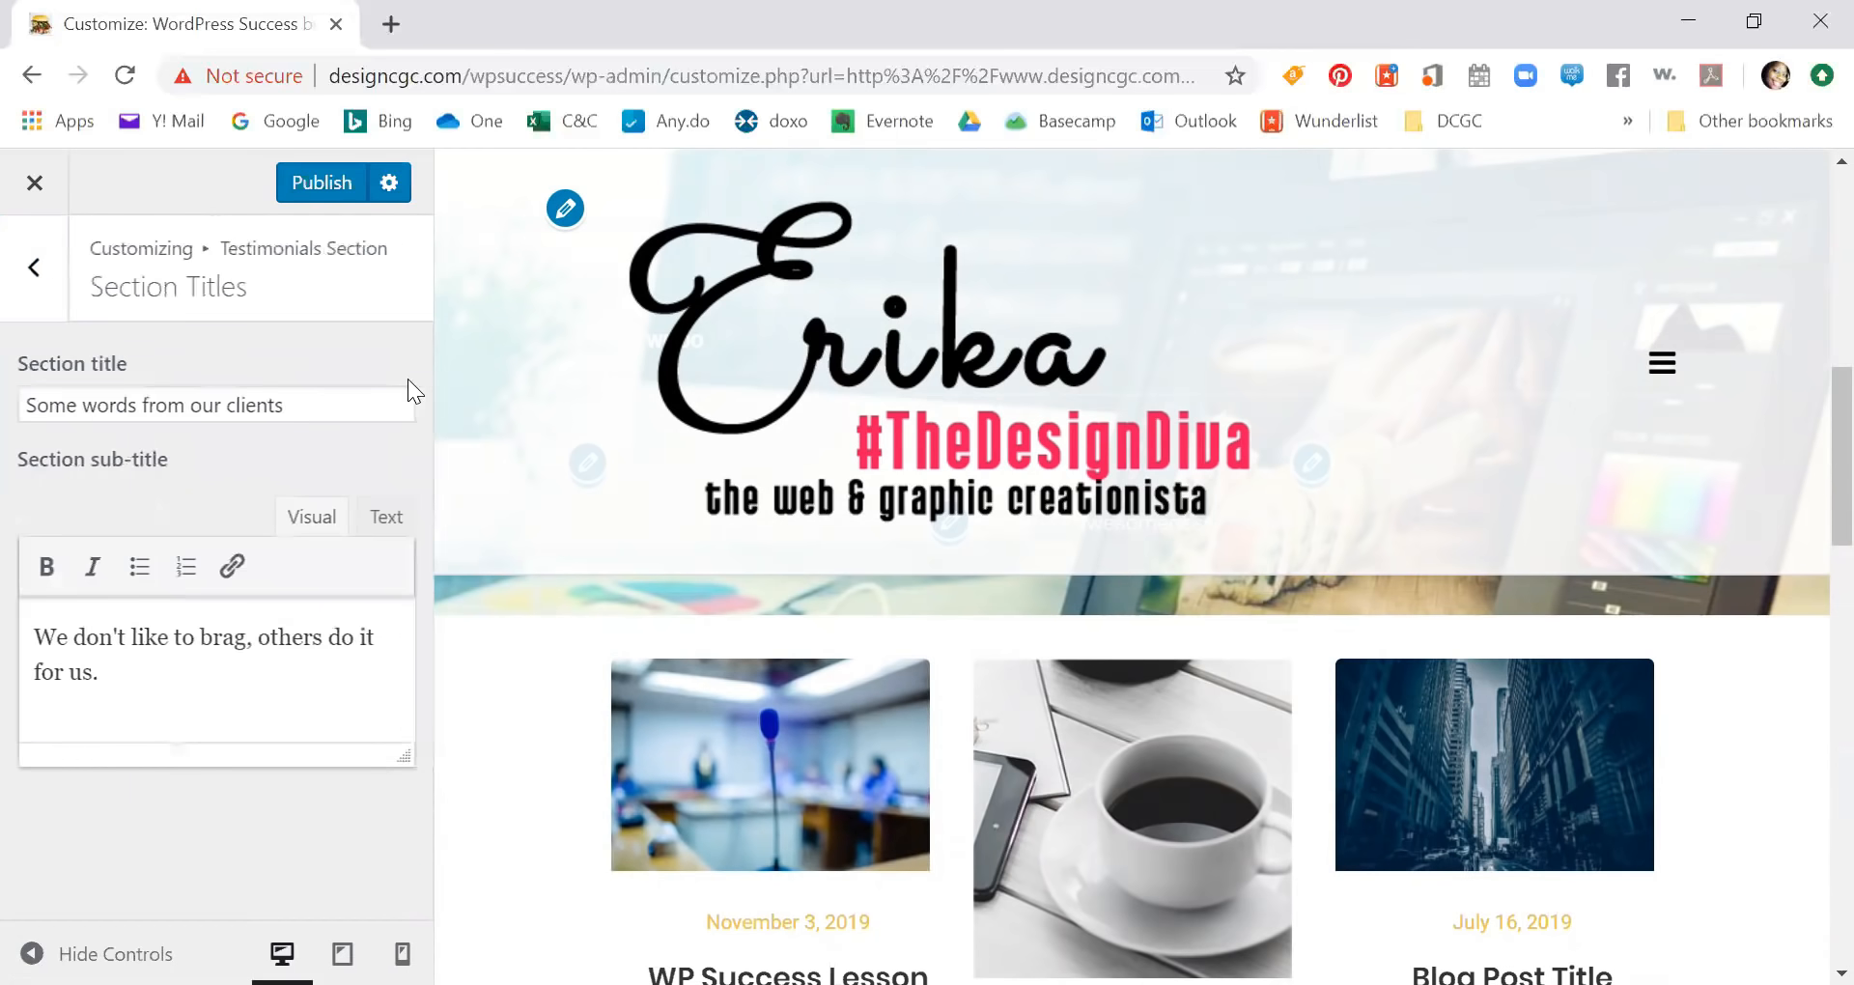
triple_click(157, 409)
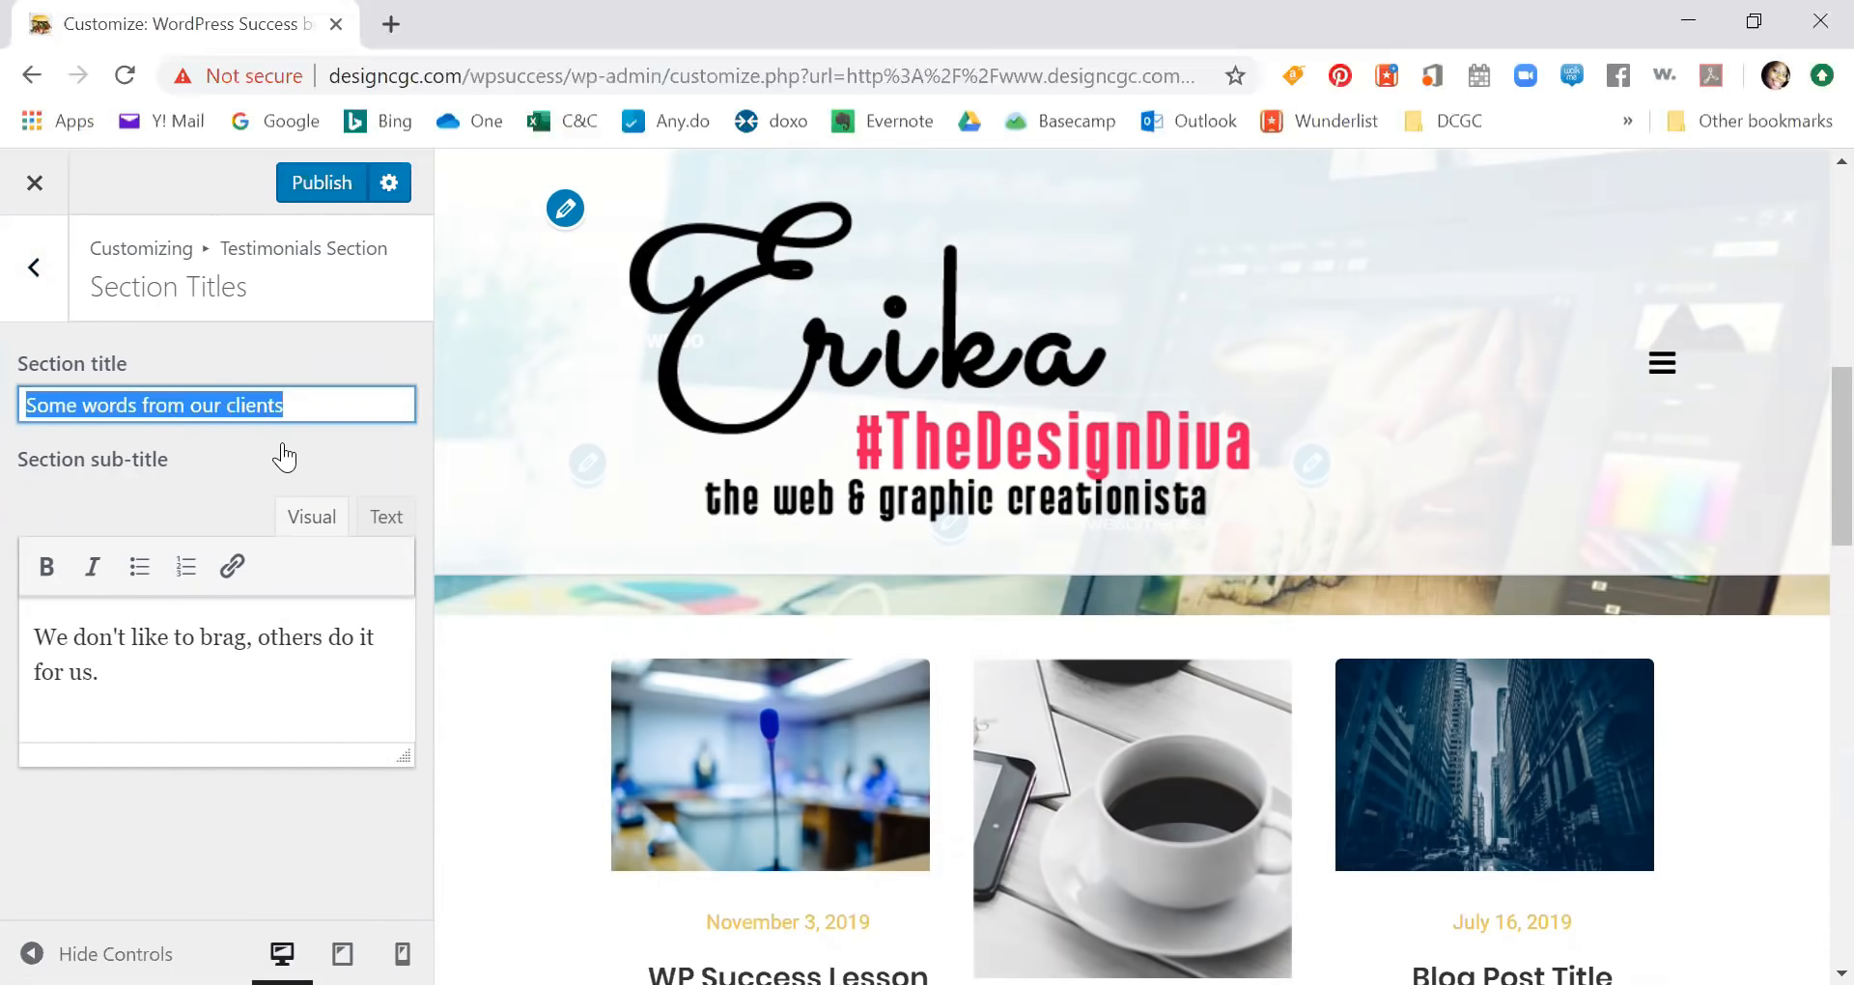
type("T")
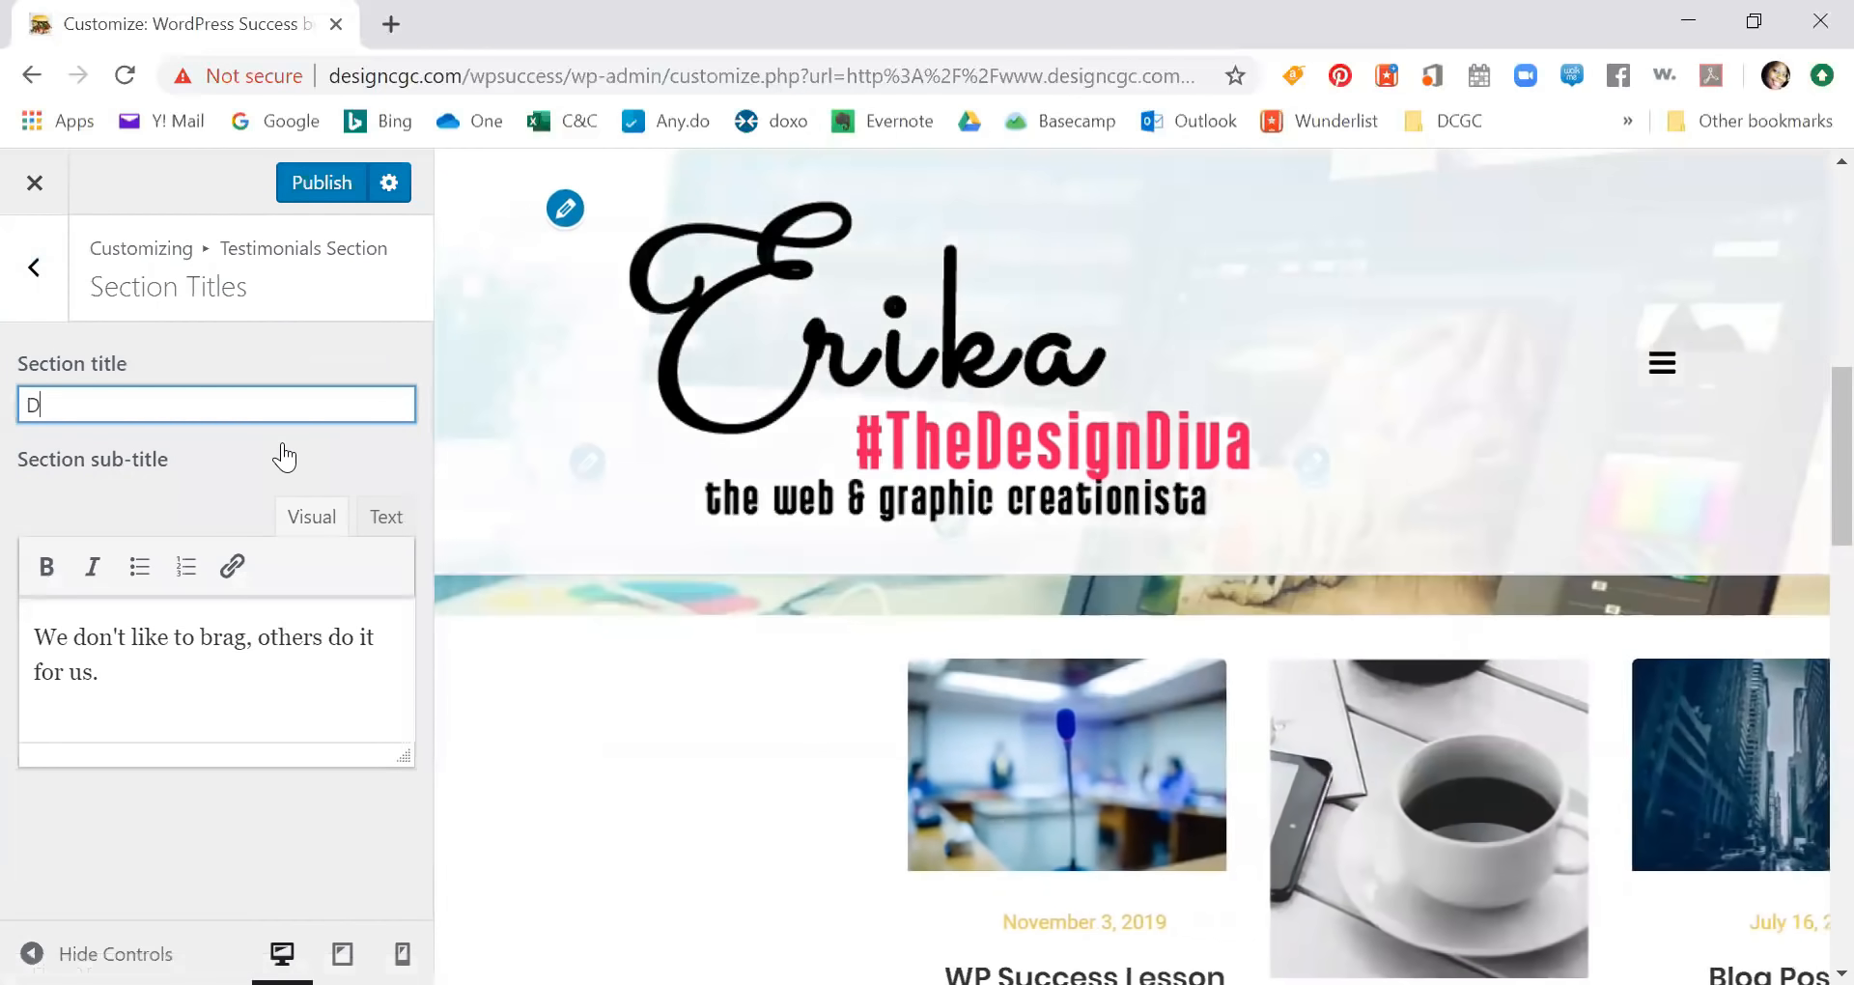
key("BackSpace")
type("W")
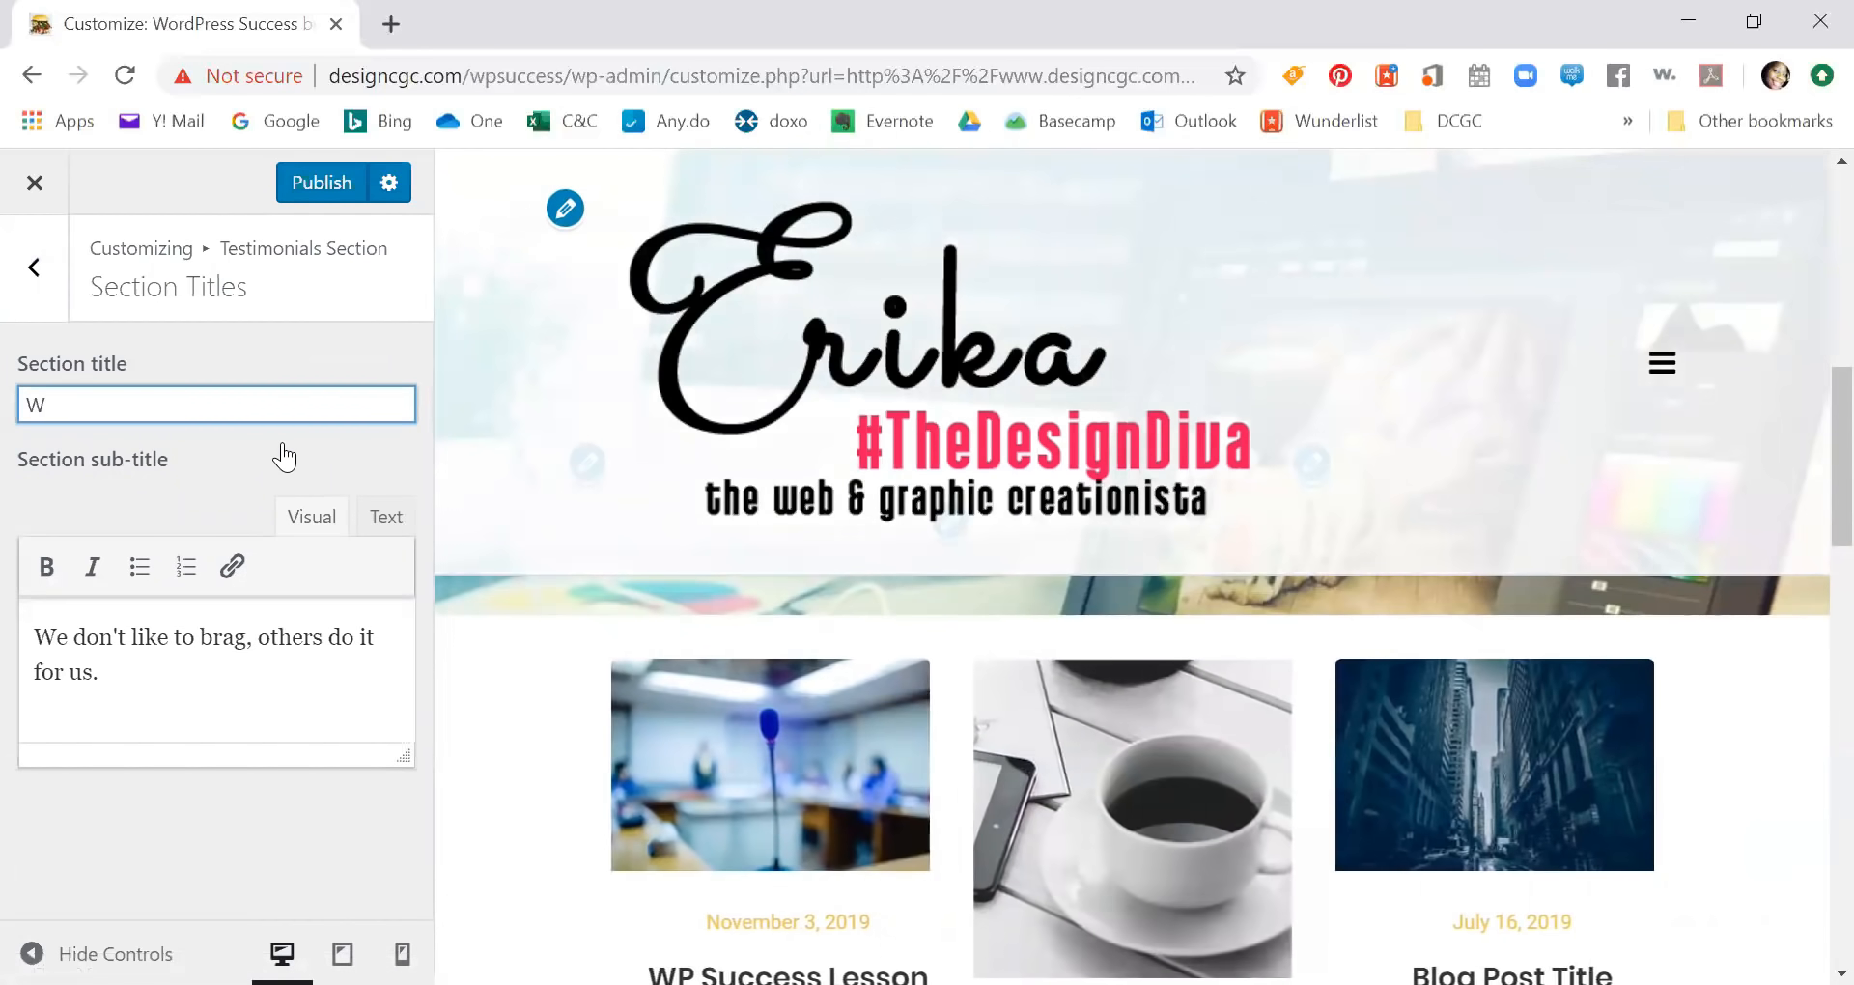
type("P")
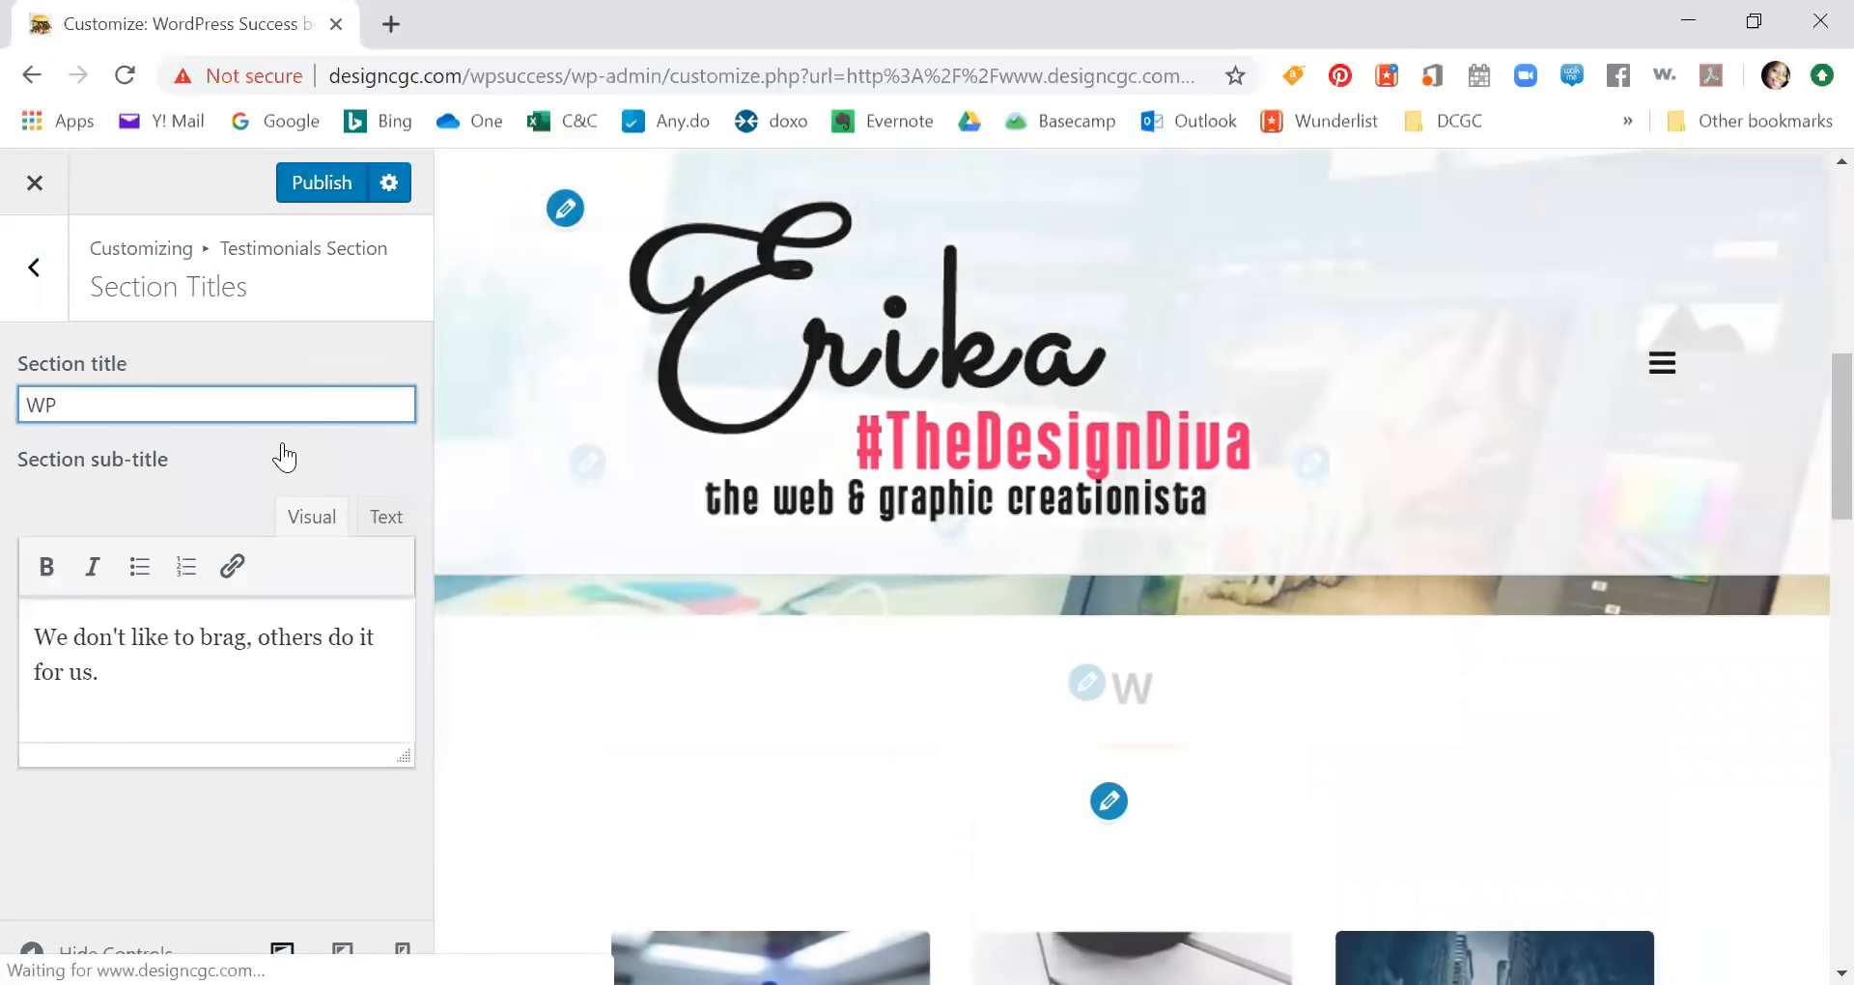
type(" Success Fans")
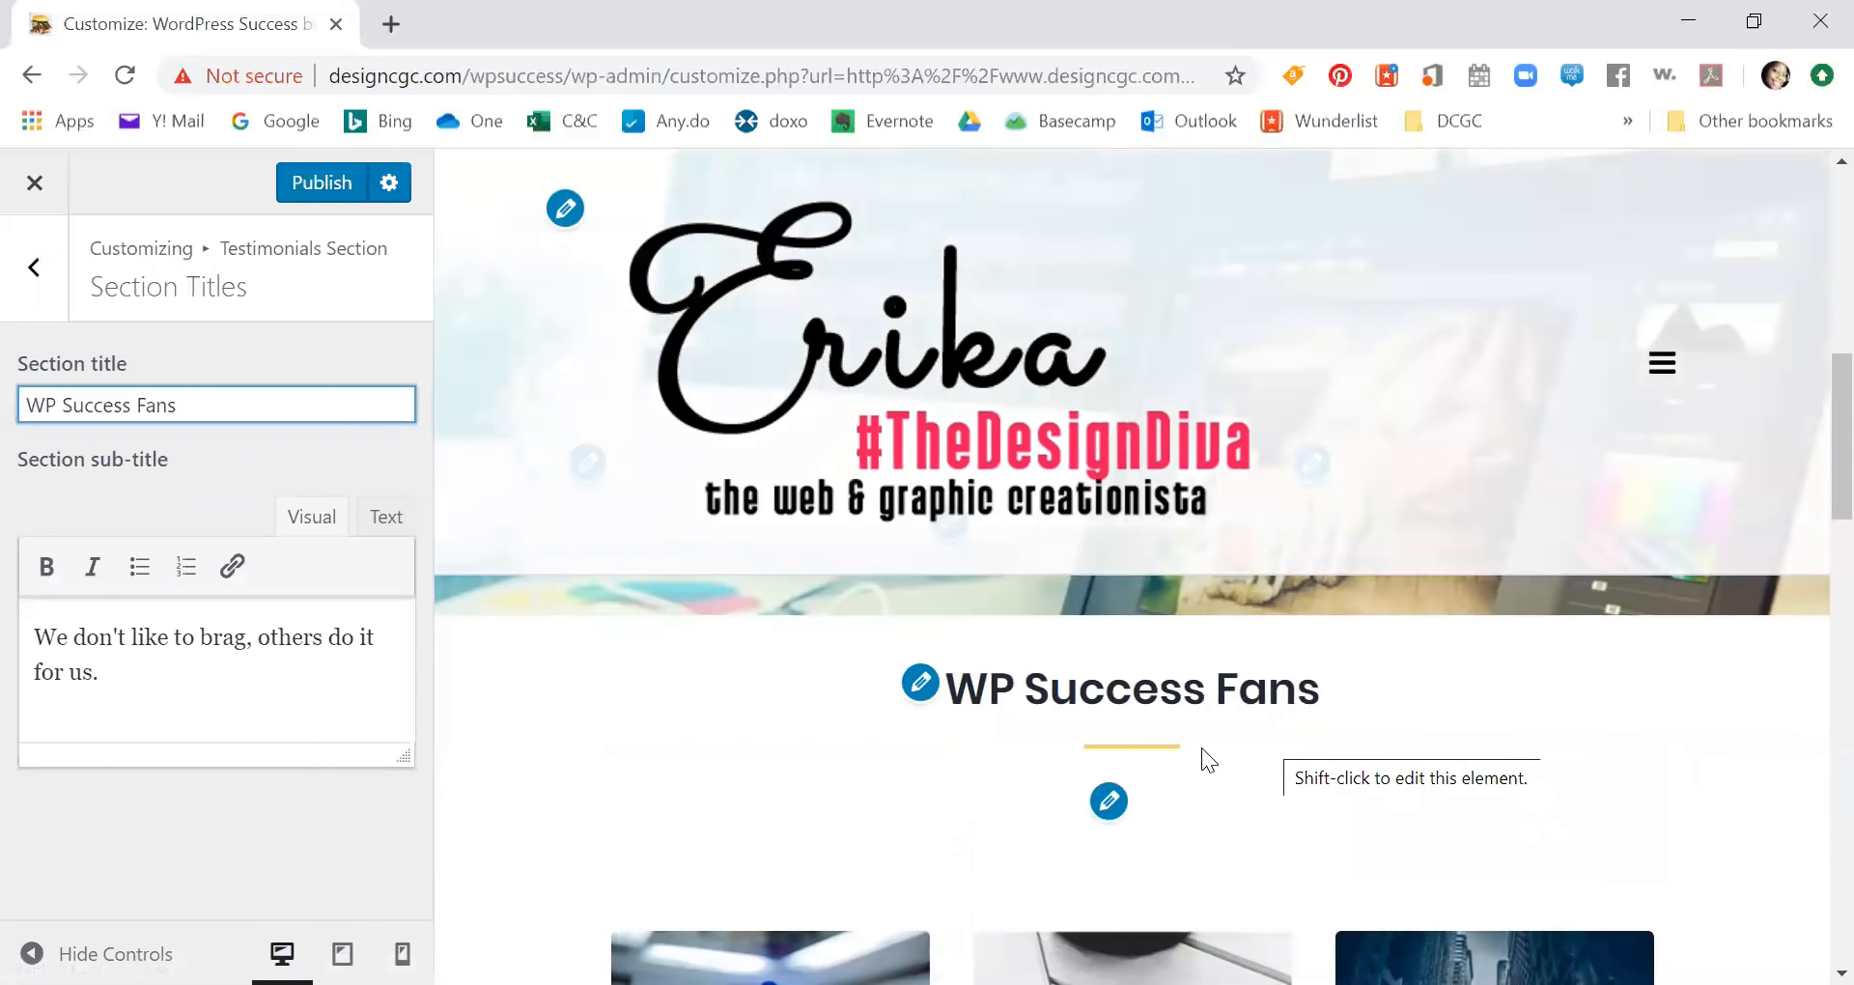
Step: Replace the Testimonials Section sub-title with "Feedback from WPS Alumni" and return to the Testimonials Section options
triple_click(106, 659)
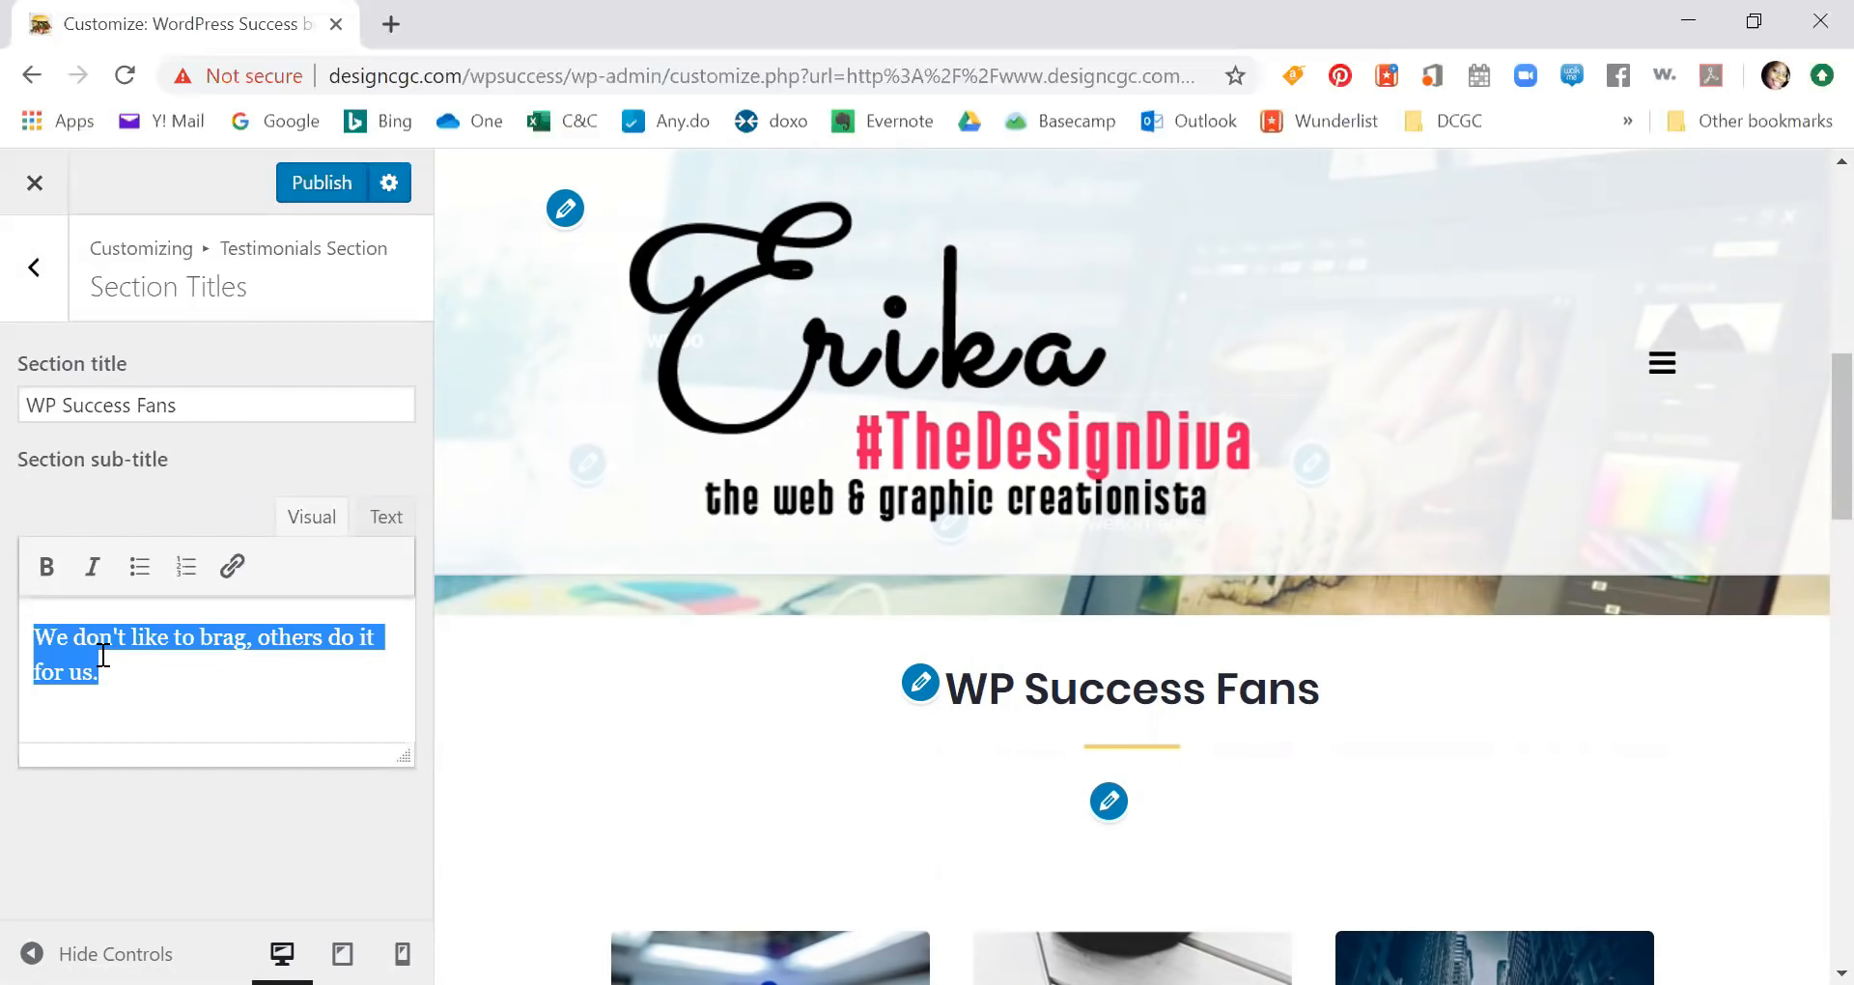
type("Feedback from WPS")
key("BackSpace")
type("lumni")
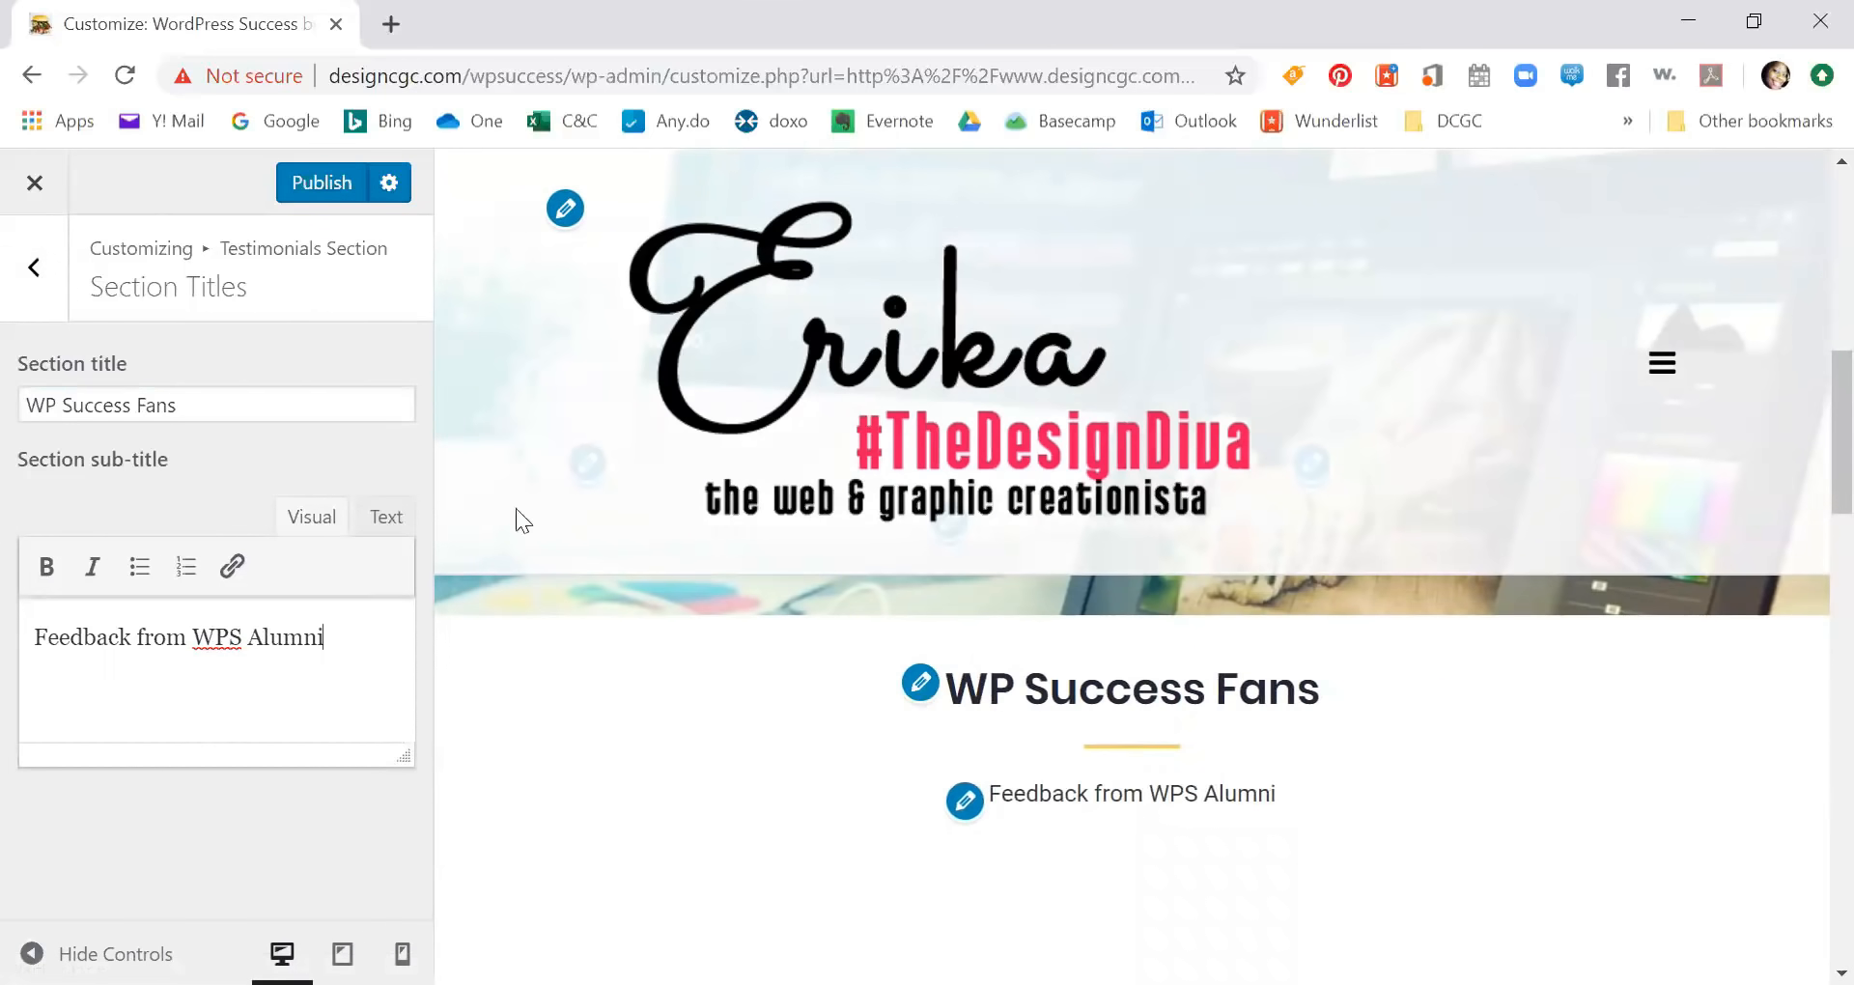
left_click(34, 268)
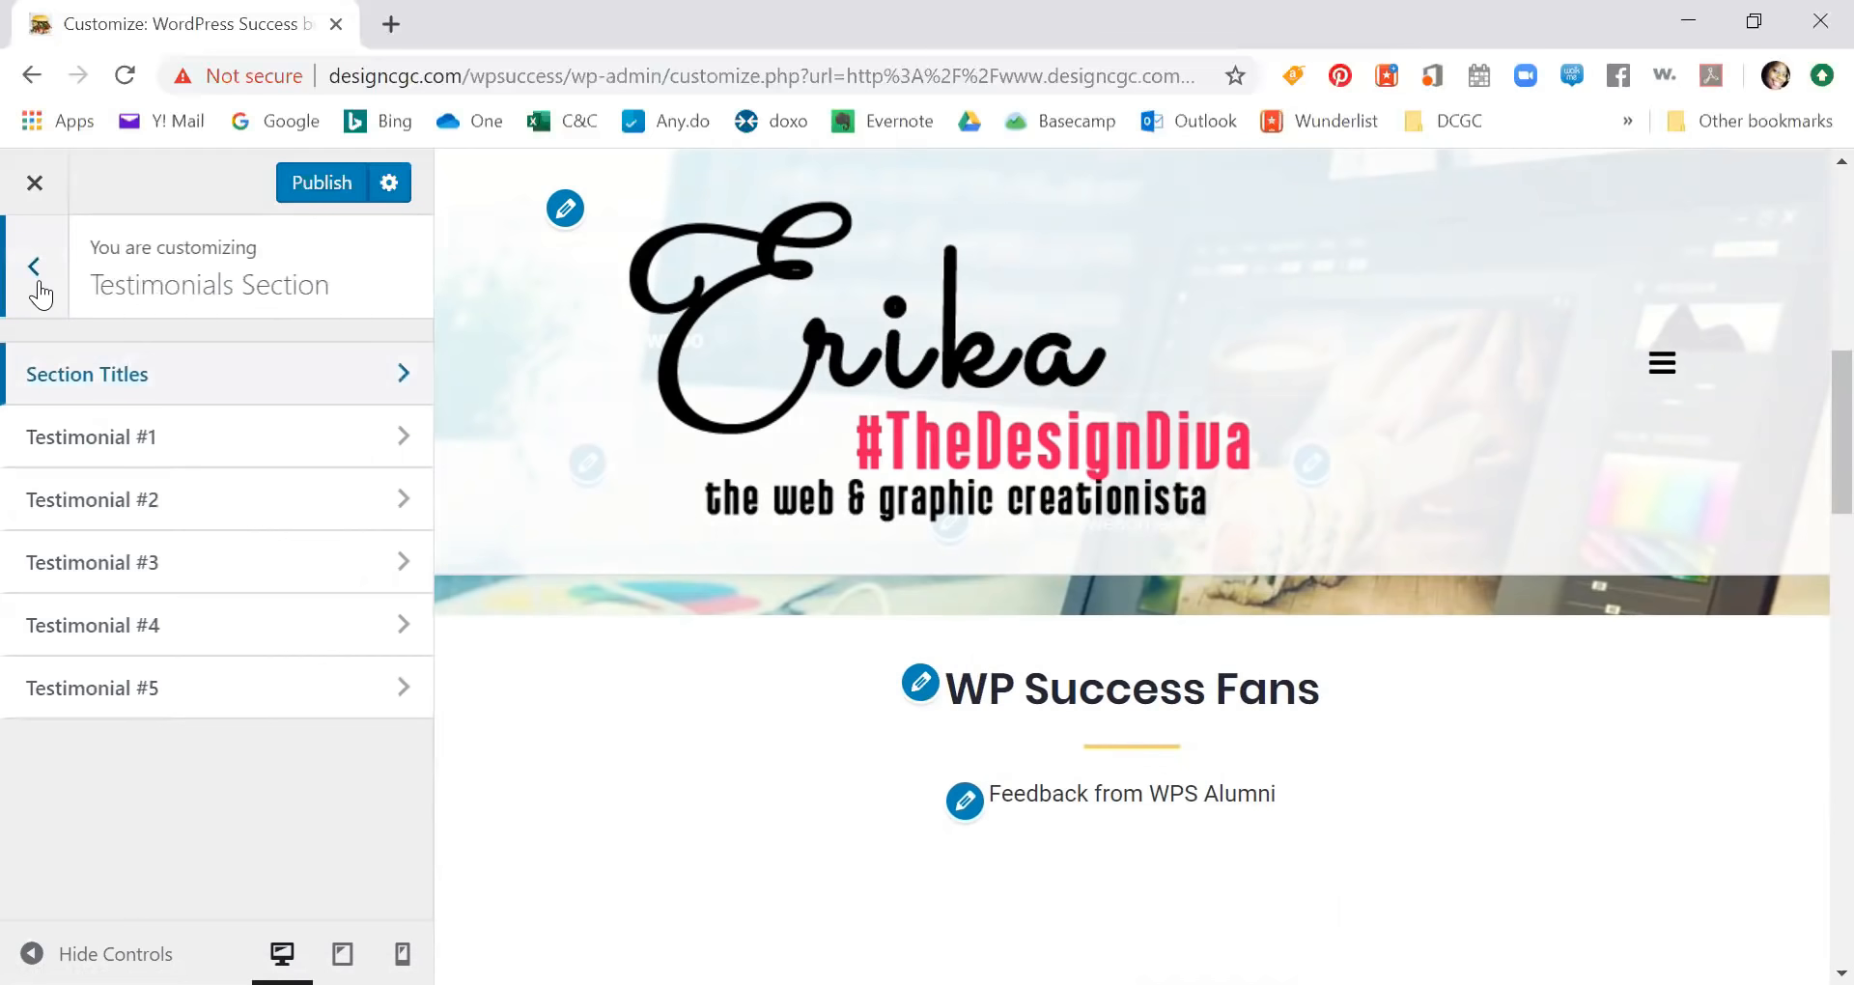
Step: Open the Testimonial #1 options and look for the testimonial in the page preview
left_click(366, 431)
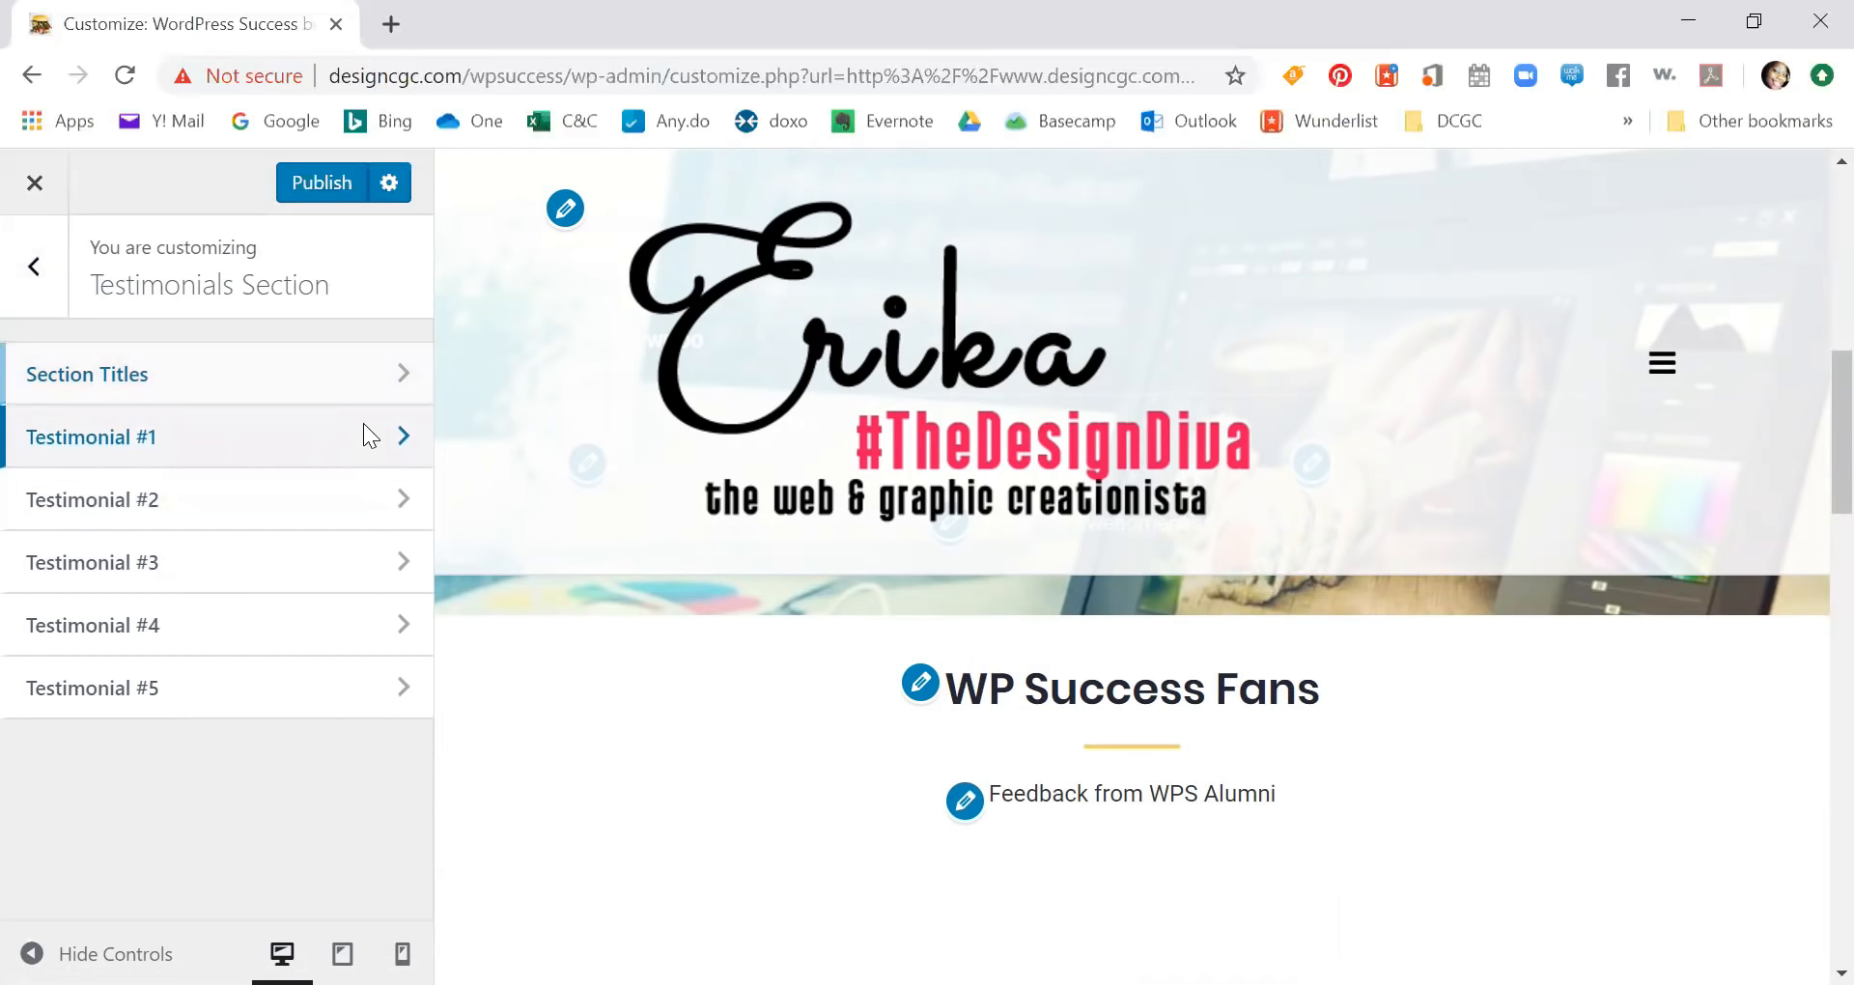
left_click(73, 405)
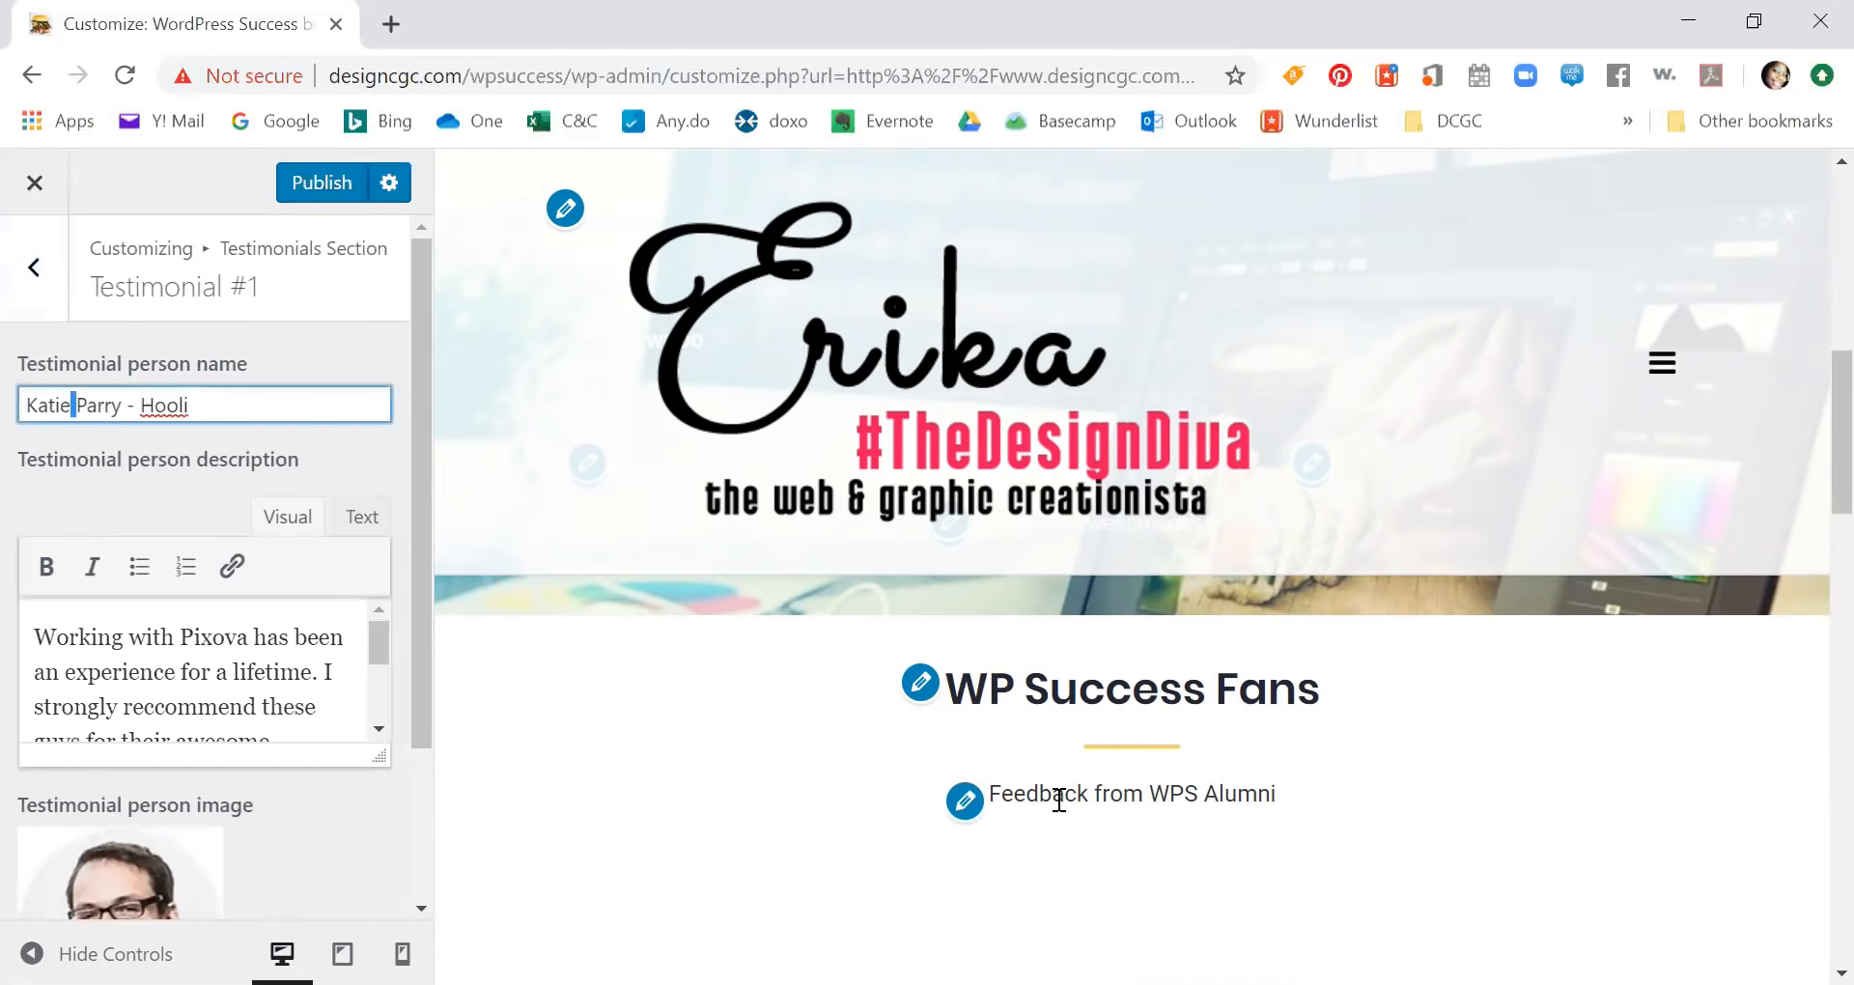
scroll(1042, 784, "down", 5)
scroll(1035, 782, "up", 5)
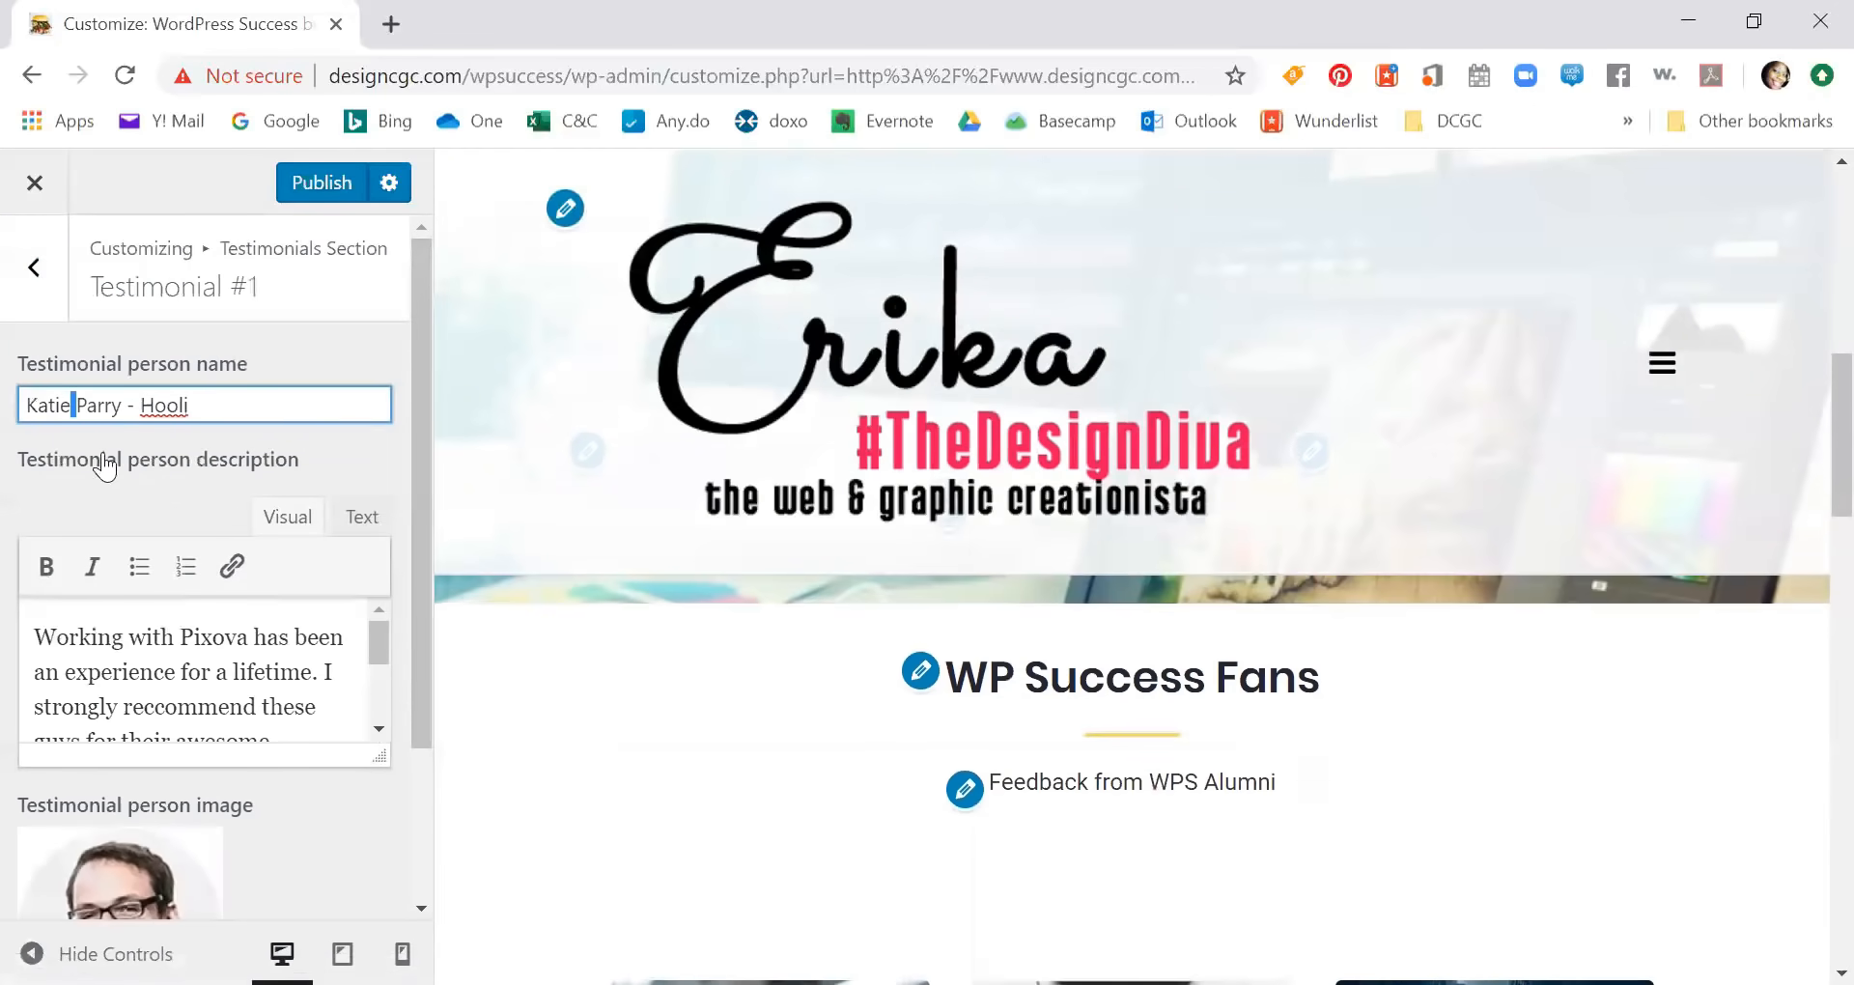
Step: Remove the person name from Testimonial #1, paste the same name back and check the page preview
triple_click(122, 405)
key("ctrl+c")
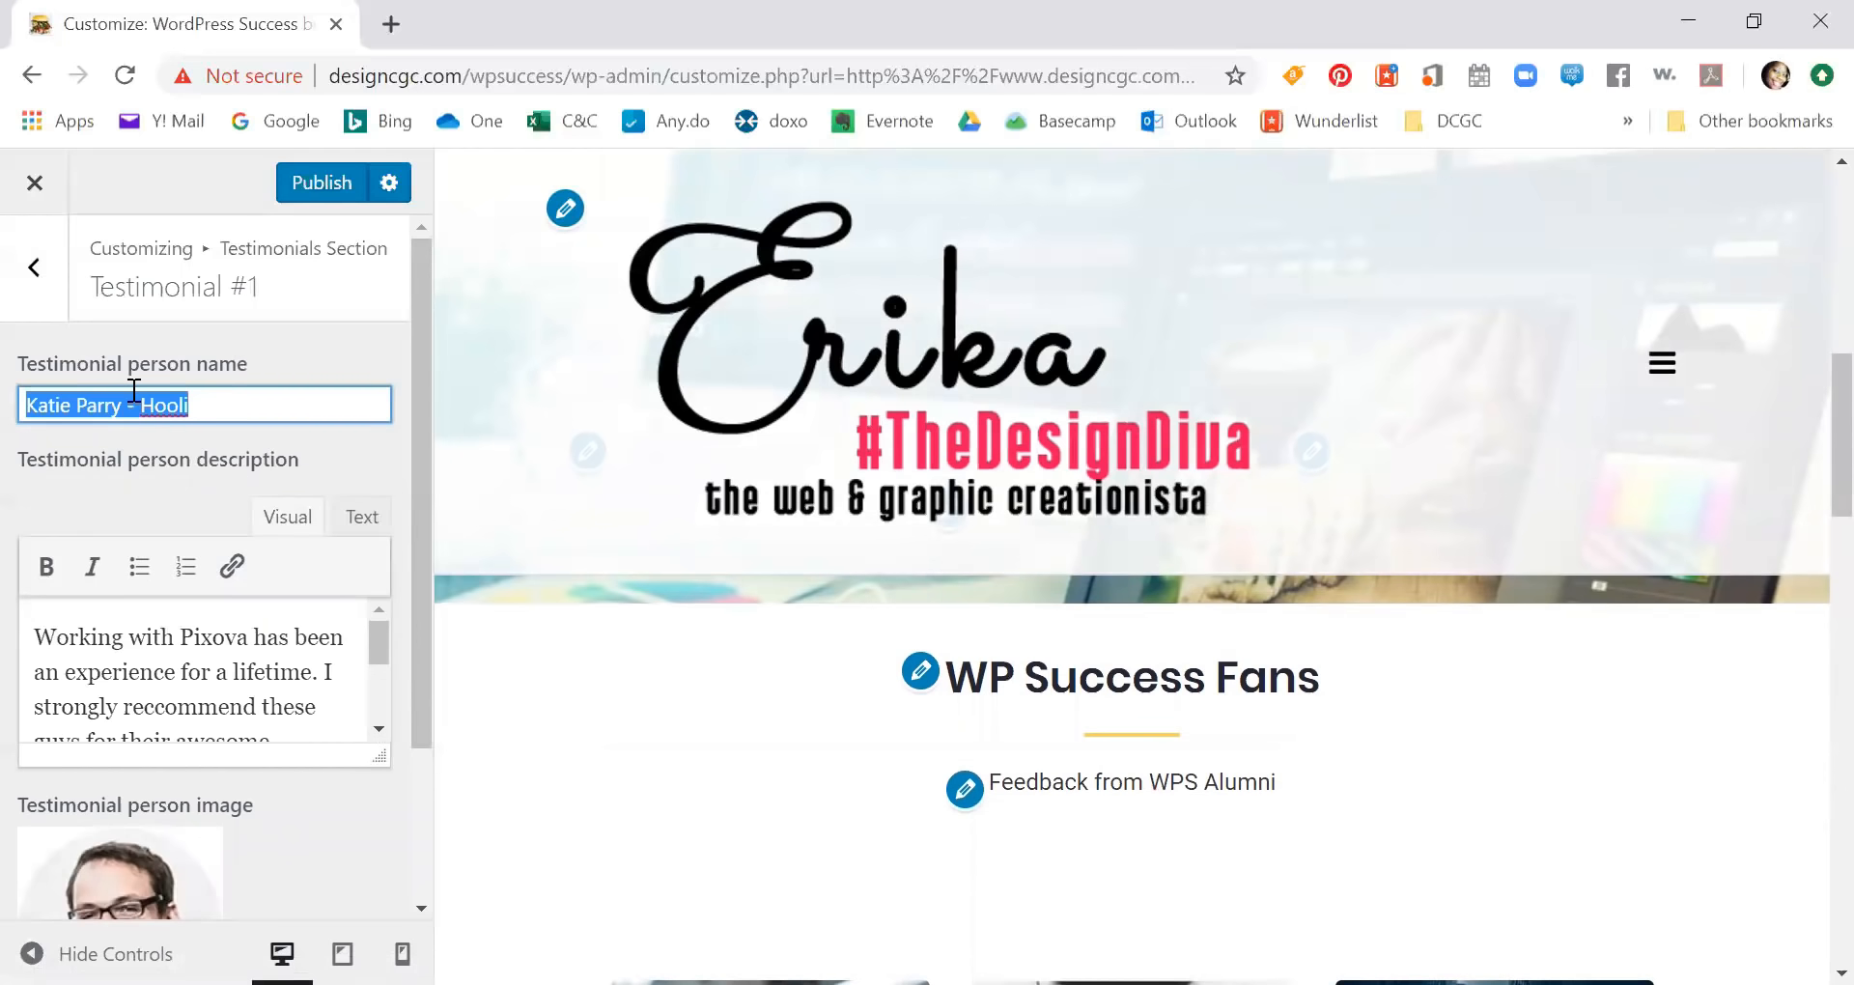
key("BackSpace")
key("ctrl+v")
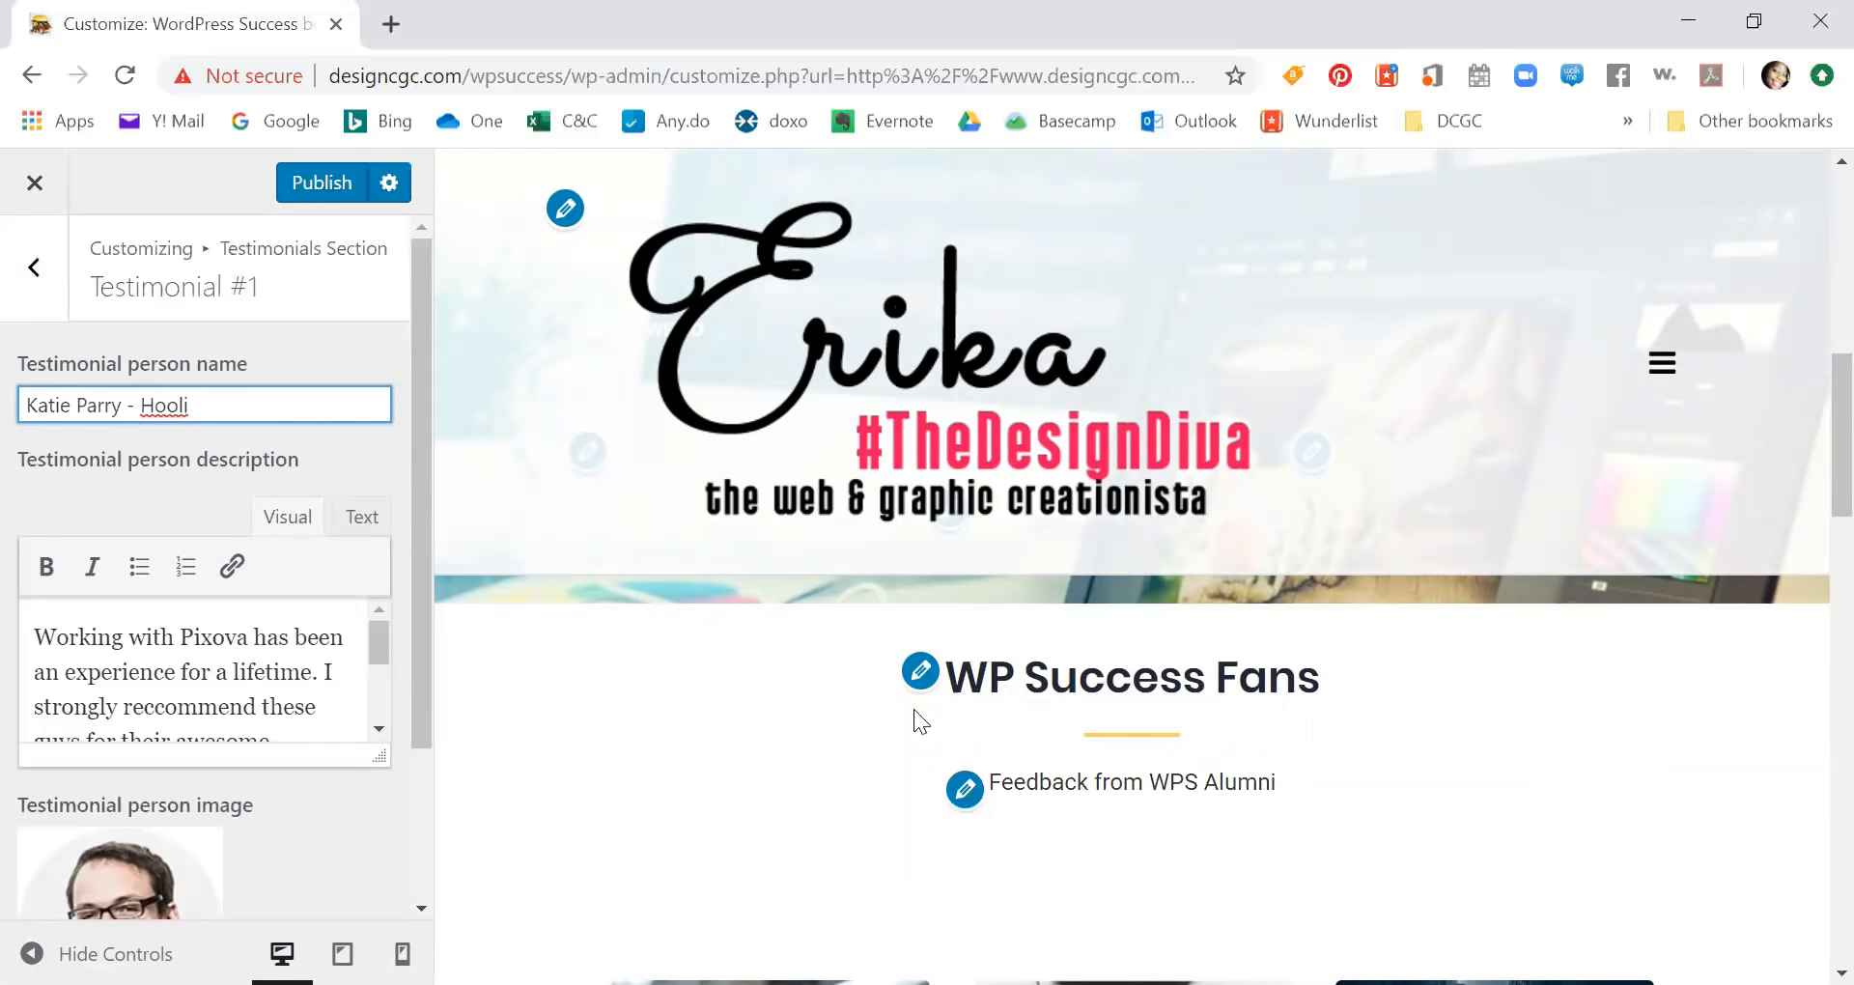
scroll(913, 715, "down", 3)
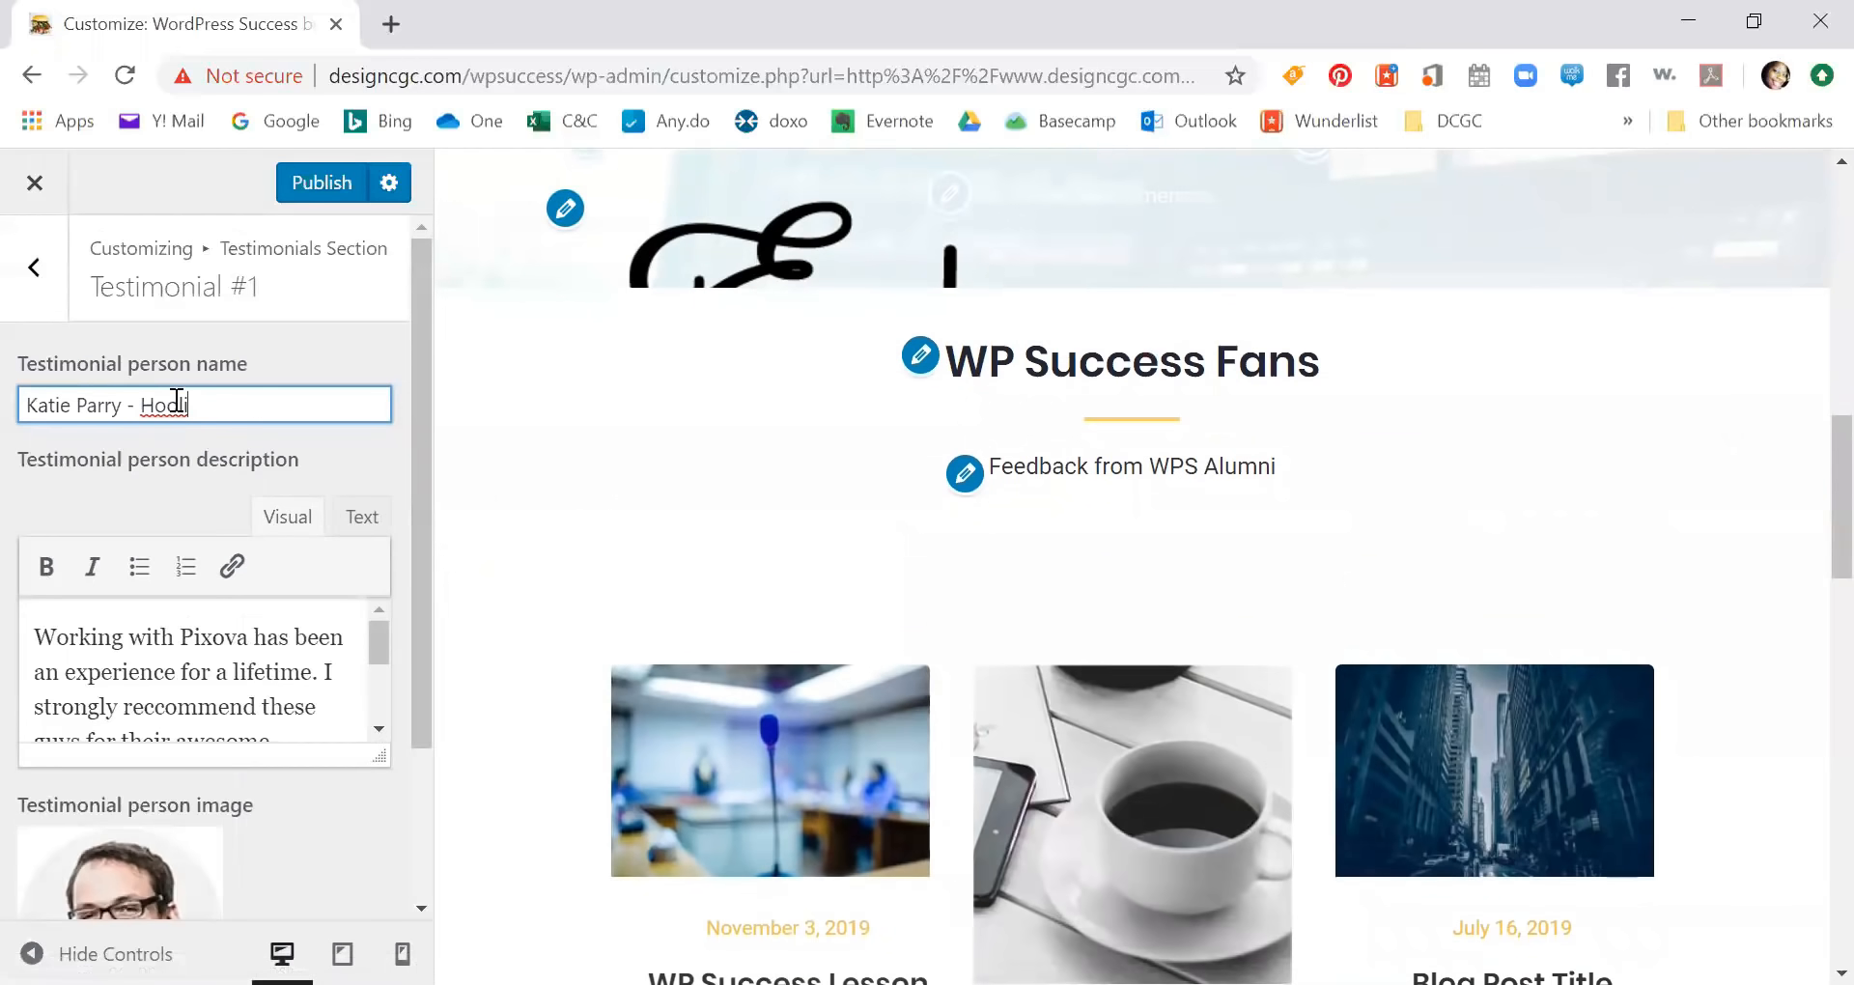
left_click(254, 436)
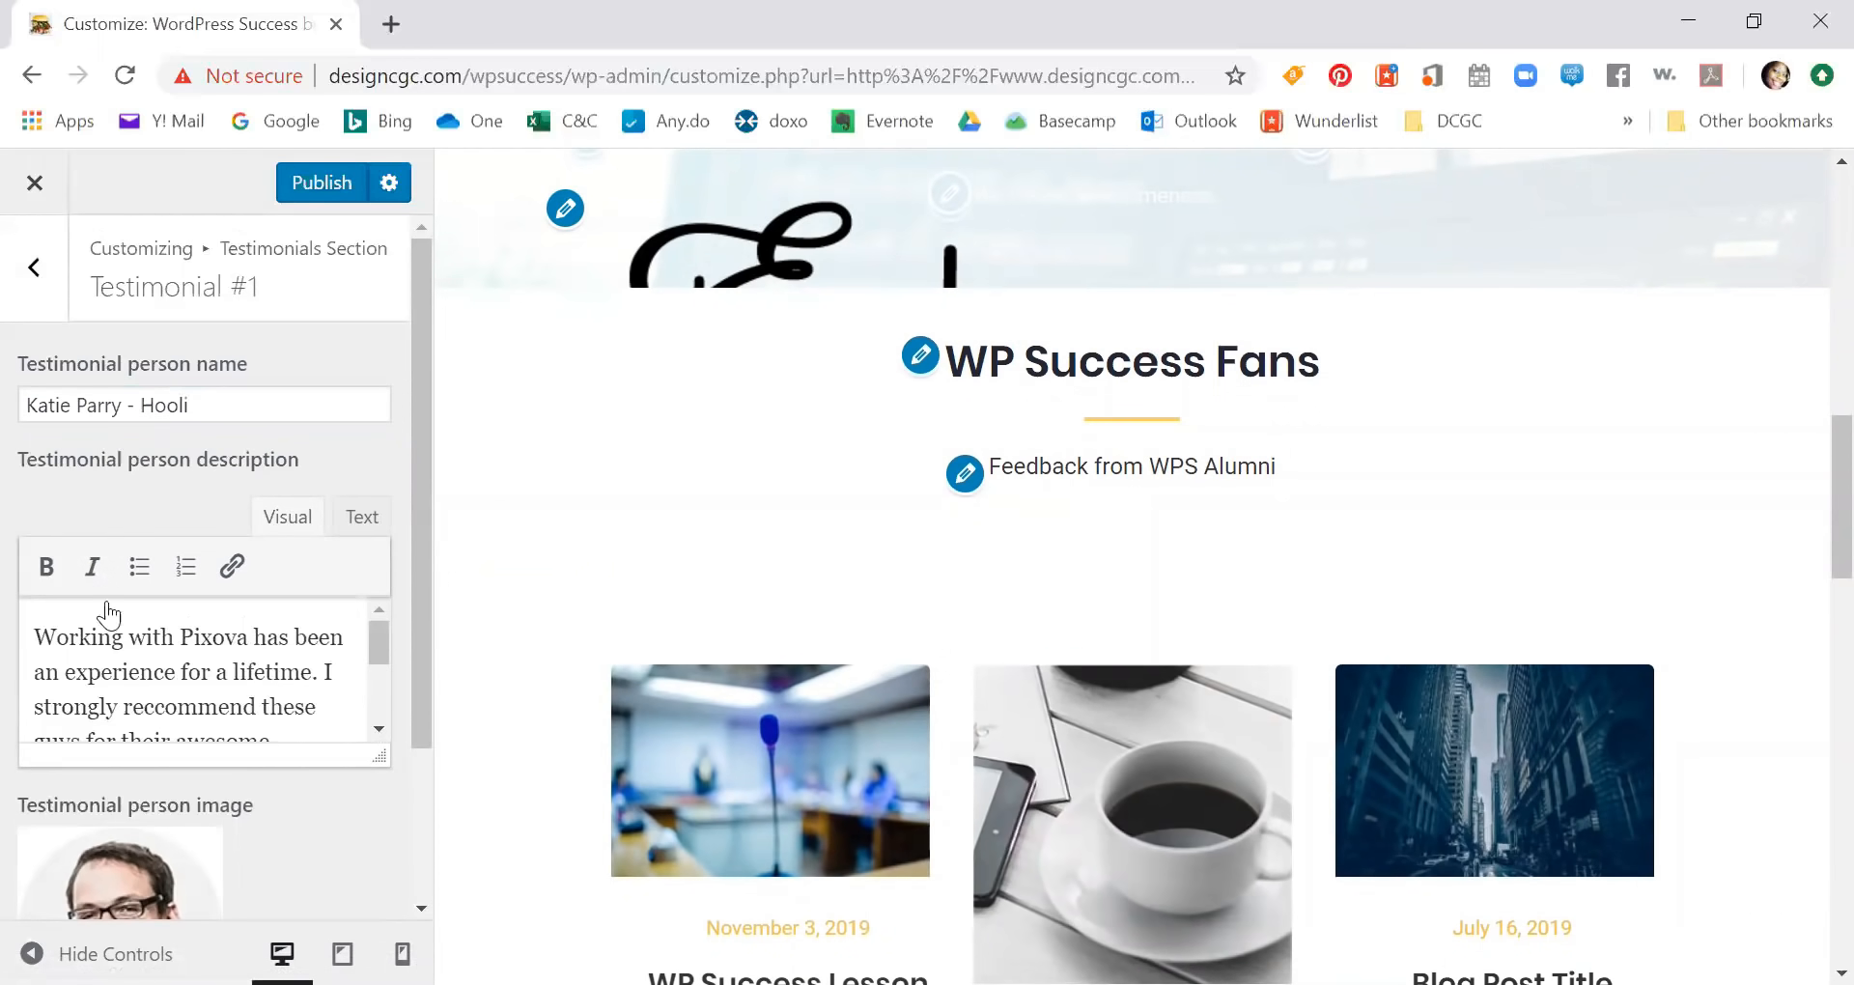
Step: Replace the Testimonial #1 person description with "I absolutely loved the WP Success Course. It's the best!"
left_click(140, 664)
key("ctrl+a")
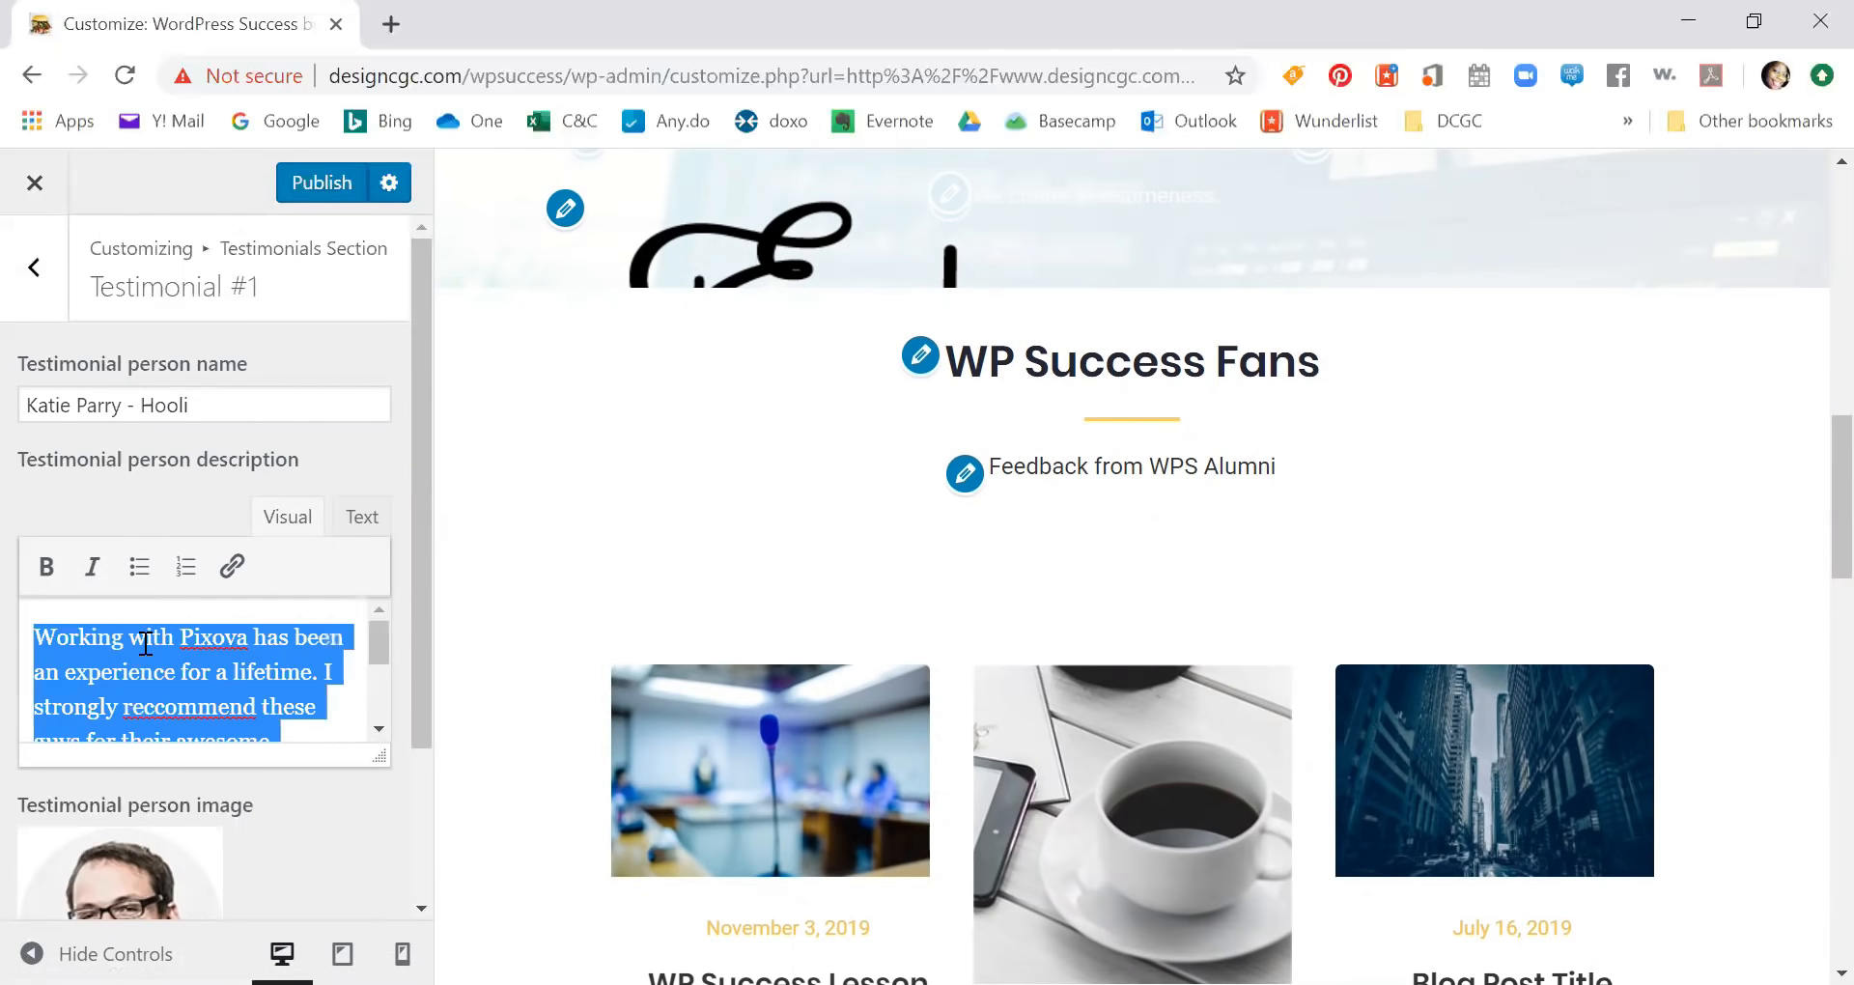
type("I absolutely love")
key("BackSpace")
type("ved the WP Success Cours")
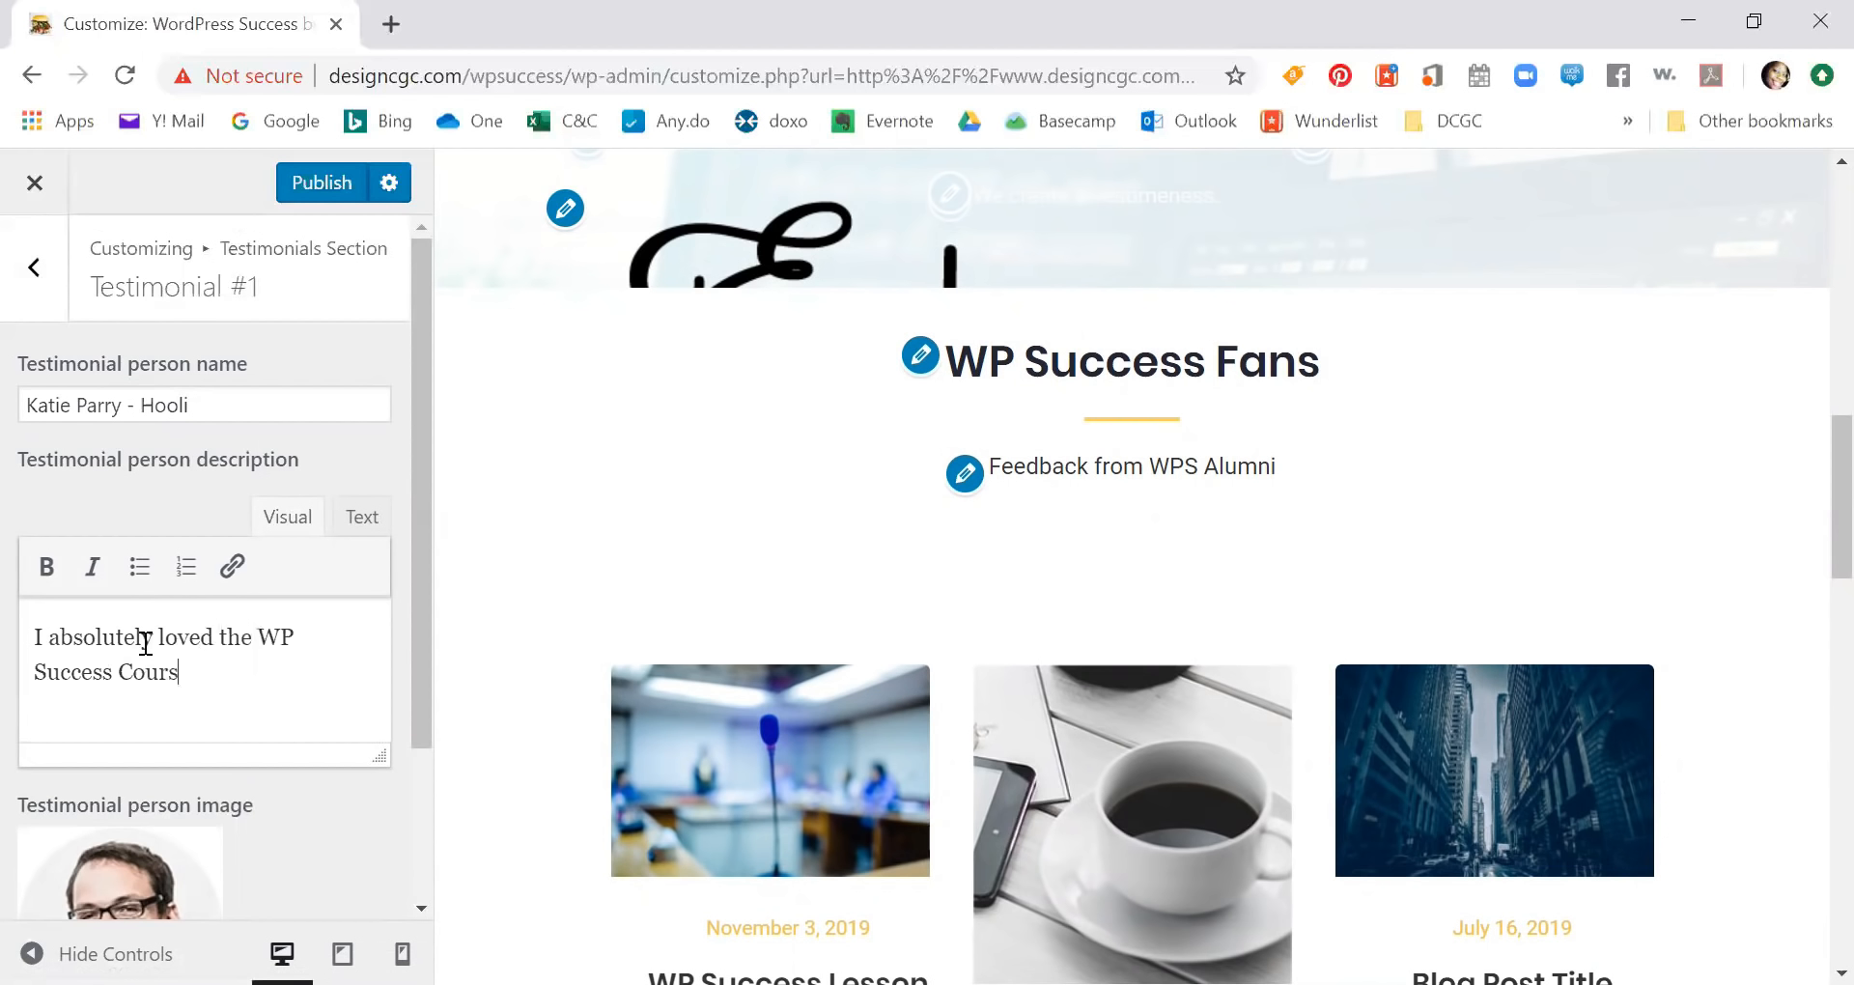
type("e. It's the best!")
Step: Replace the Testimonial #1 person name with "Katie Perry"
triple_click(111, 394)
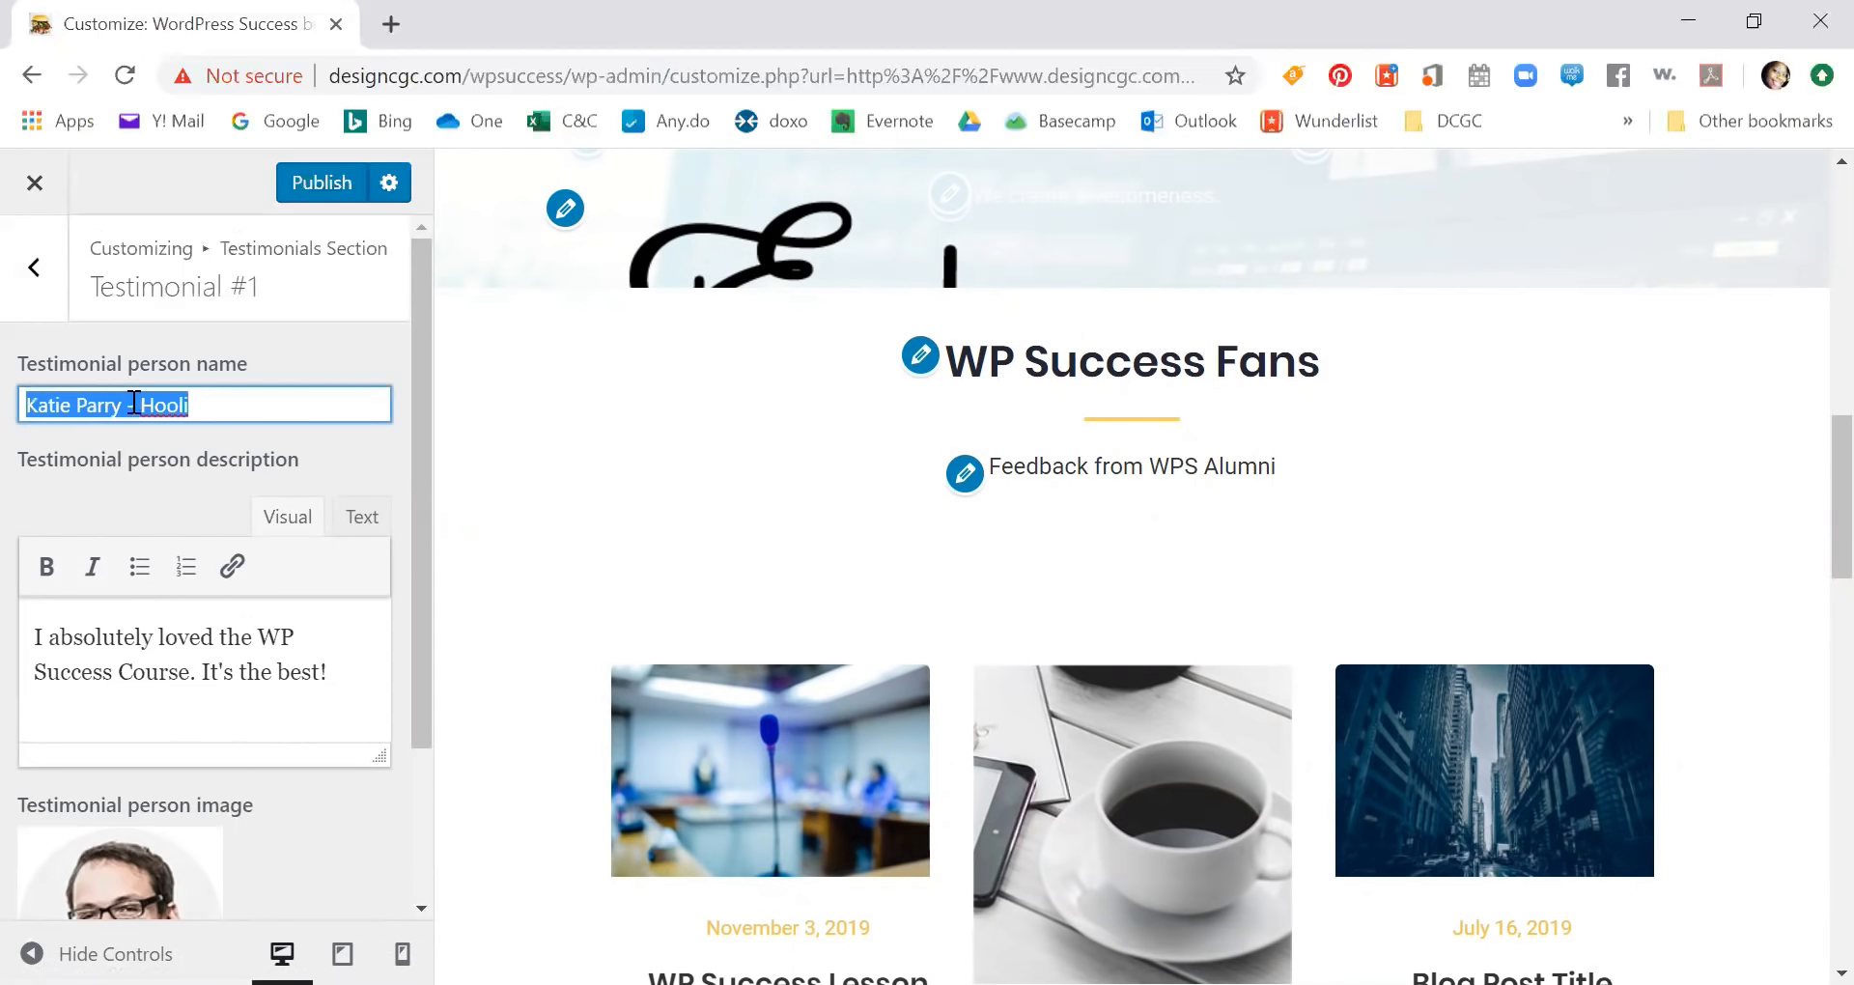
type("Katie")
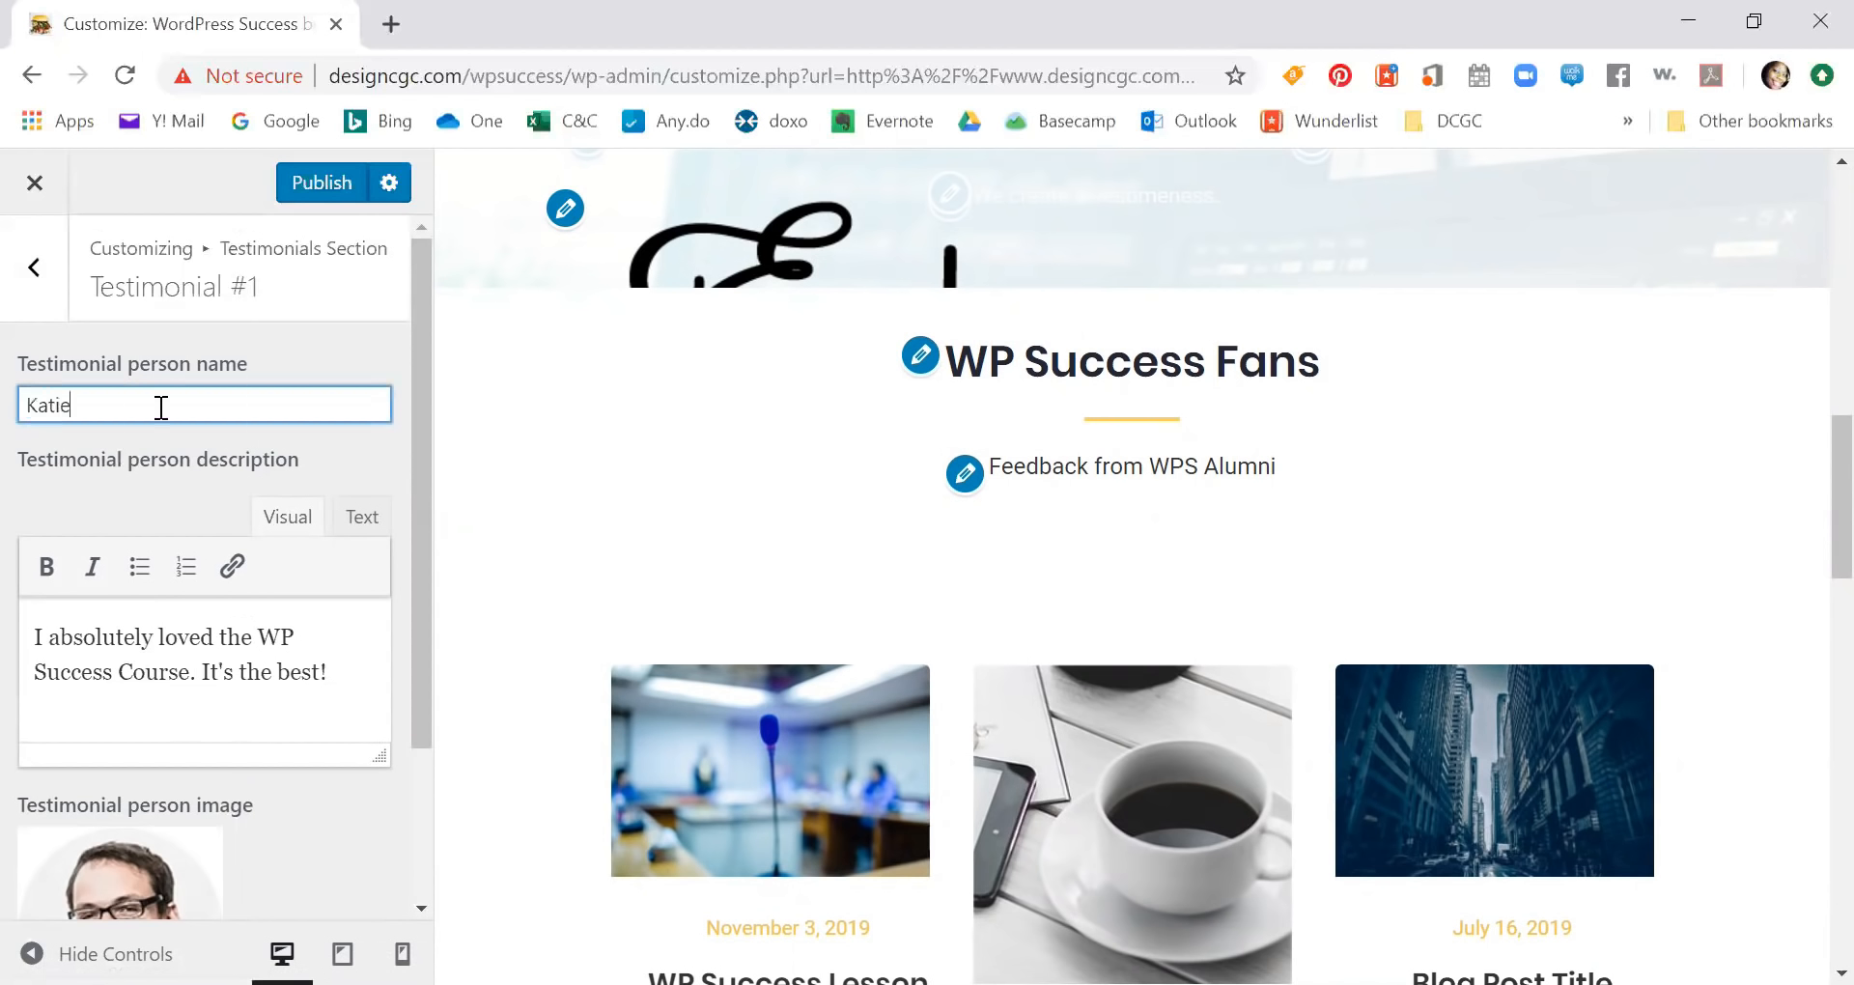
type(" Perry")
left_click(164, 491)
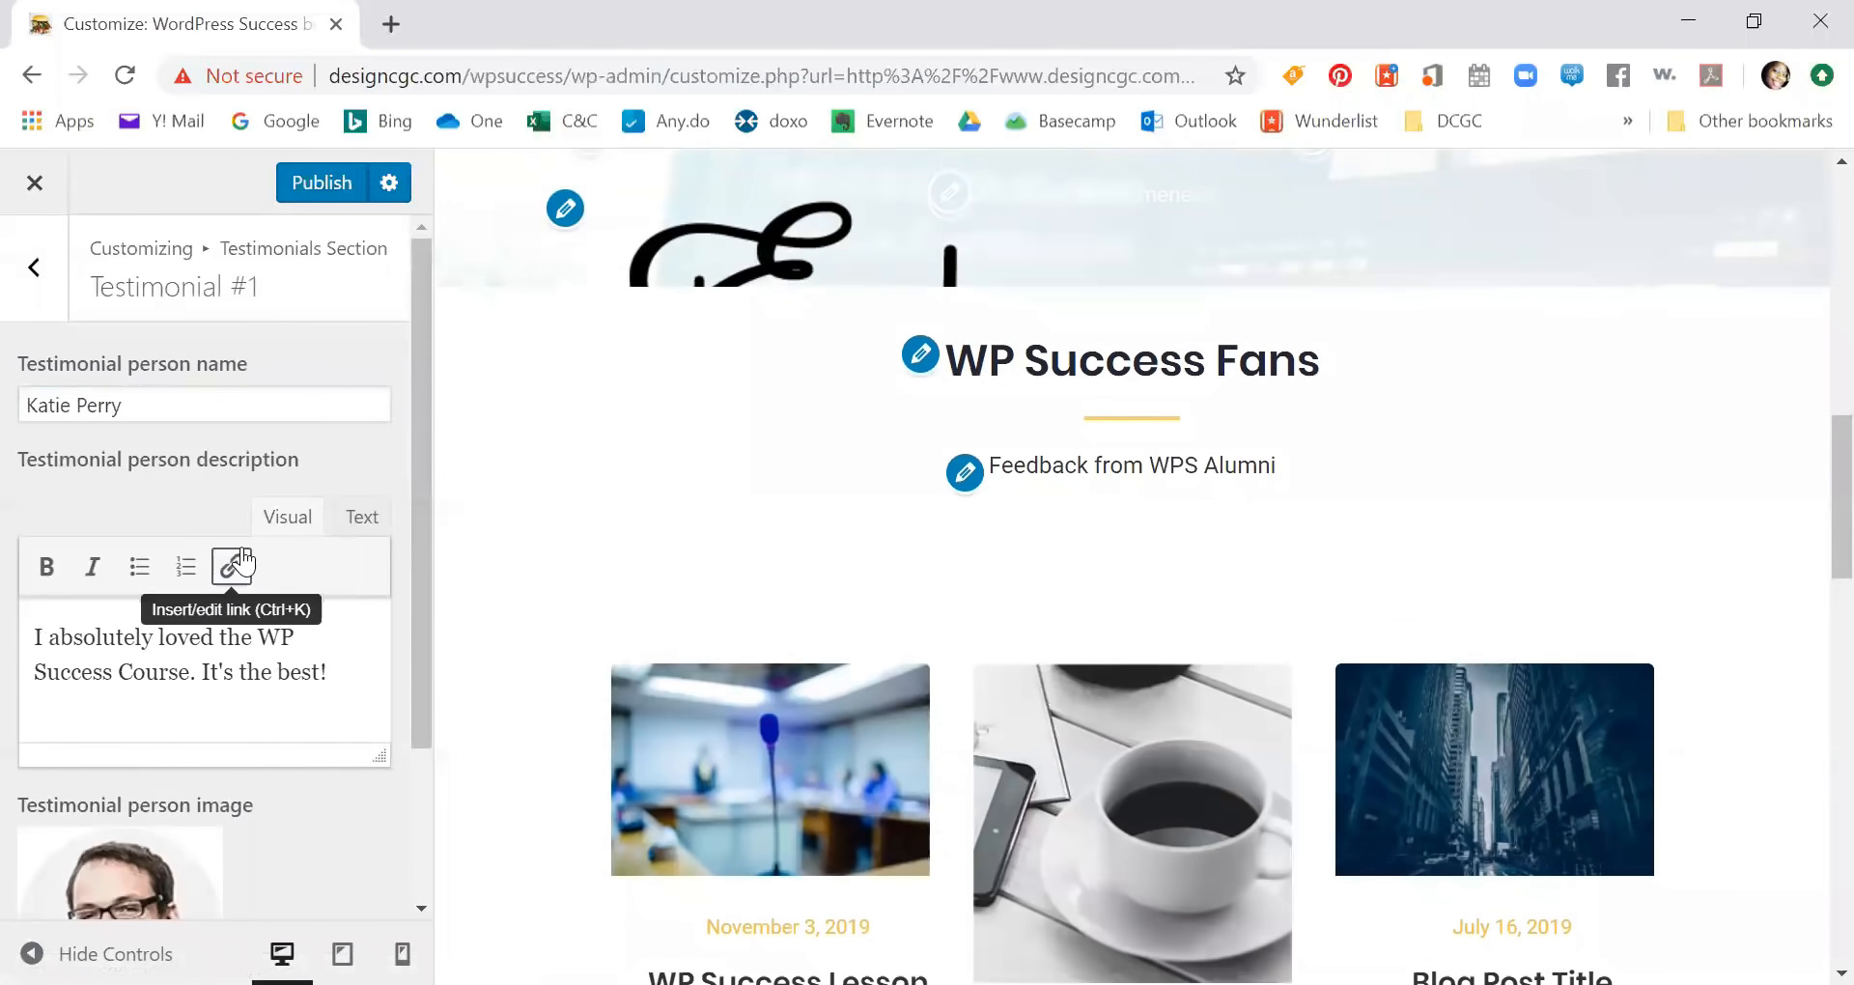
Step: Change the Testimonial #1 person image to DDS-Inspiration-2-1.png from the Media Library and check it in the page preview
scroll(145, 599, "down", 2)
left_click(182, 863)
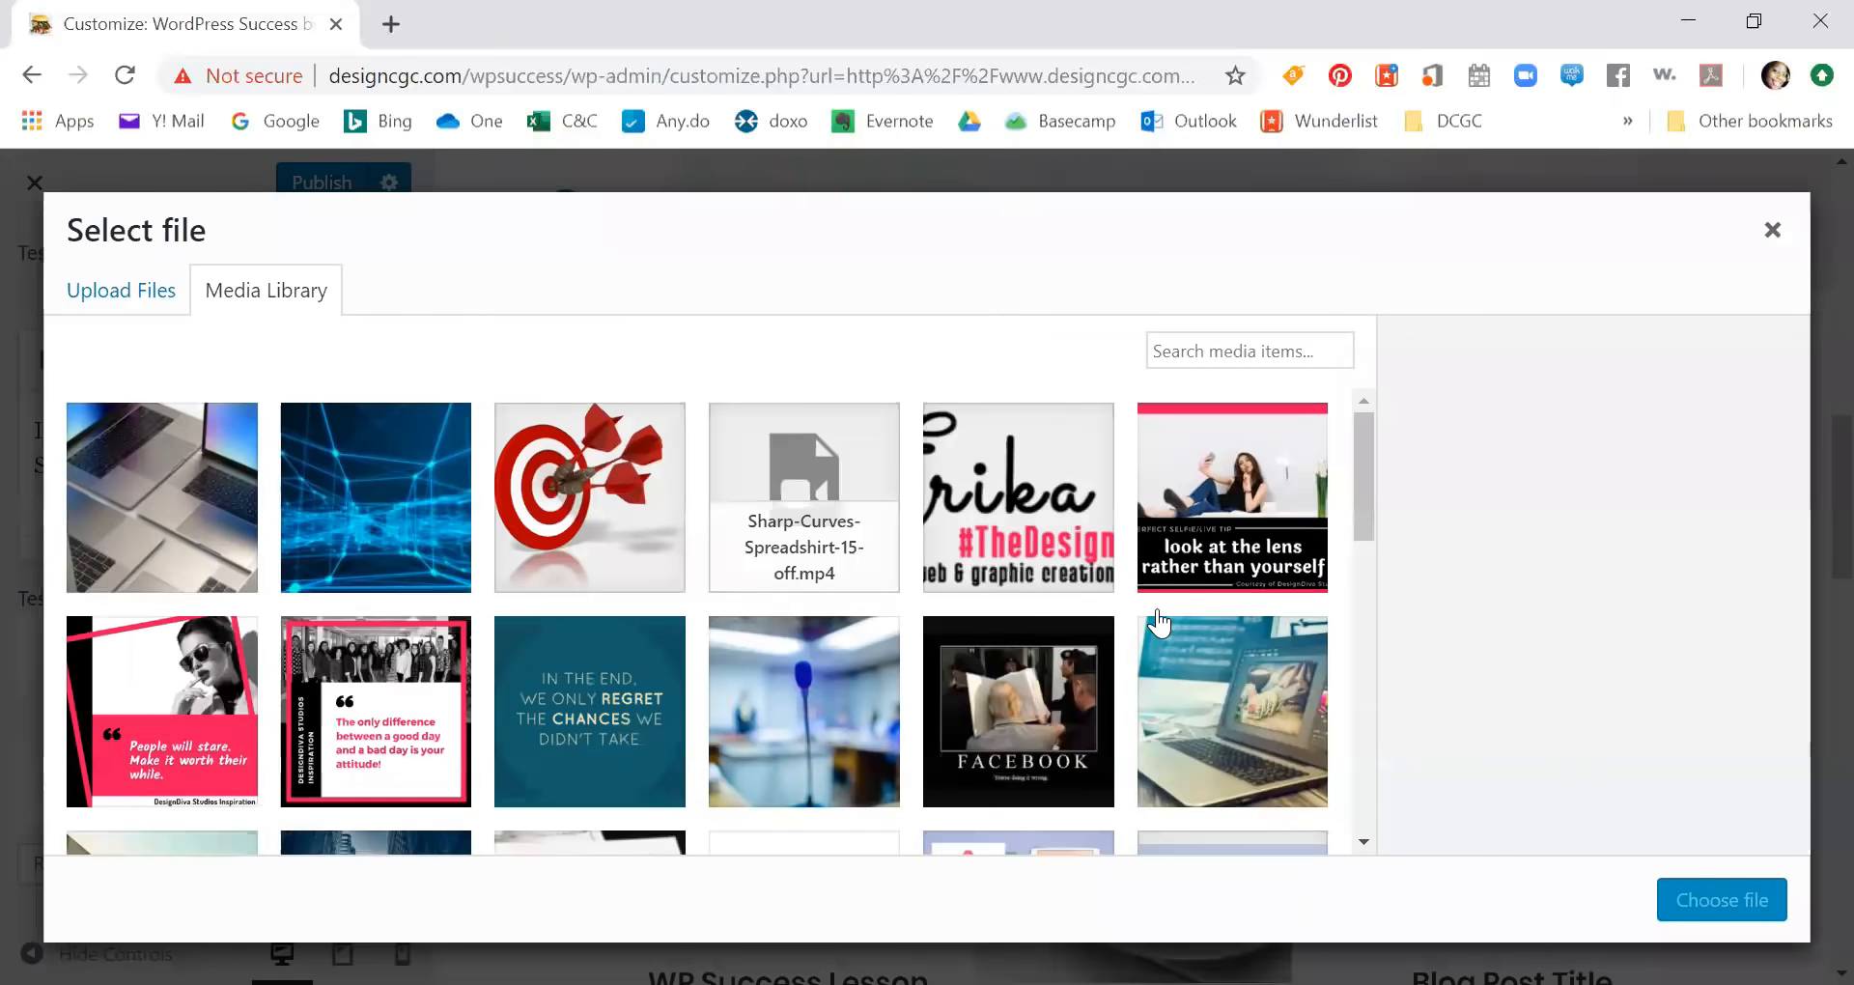
left_click(246, 693)
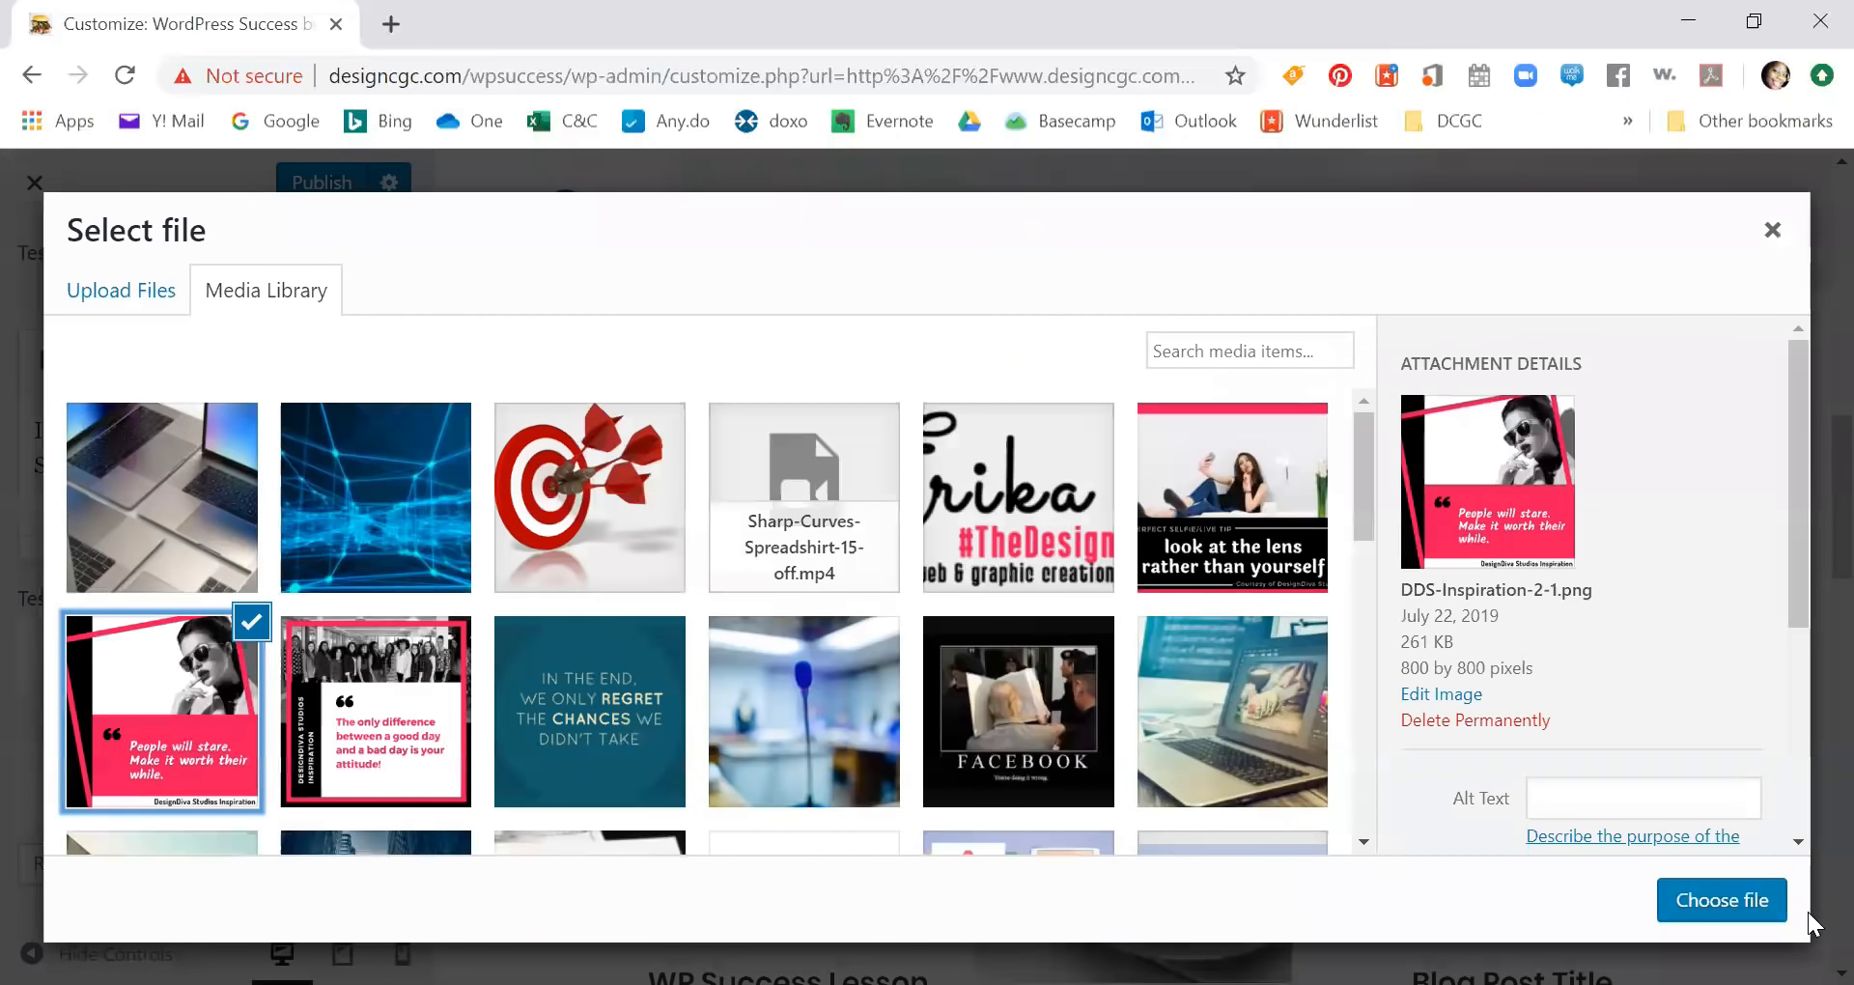
left_click(1738, 903)
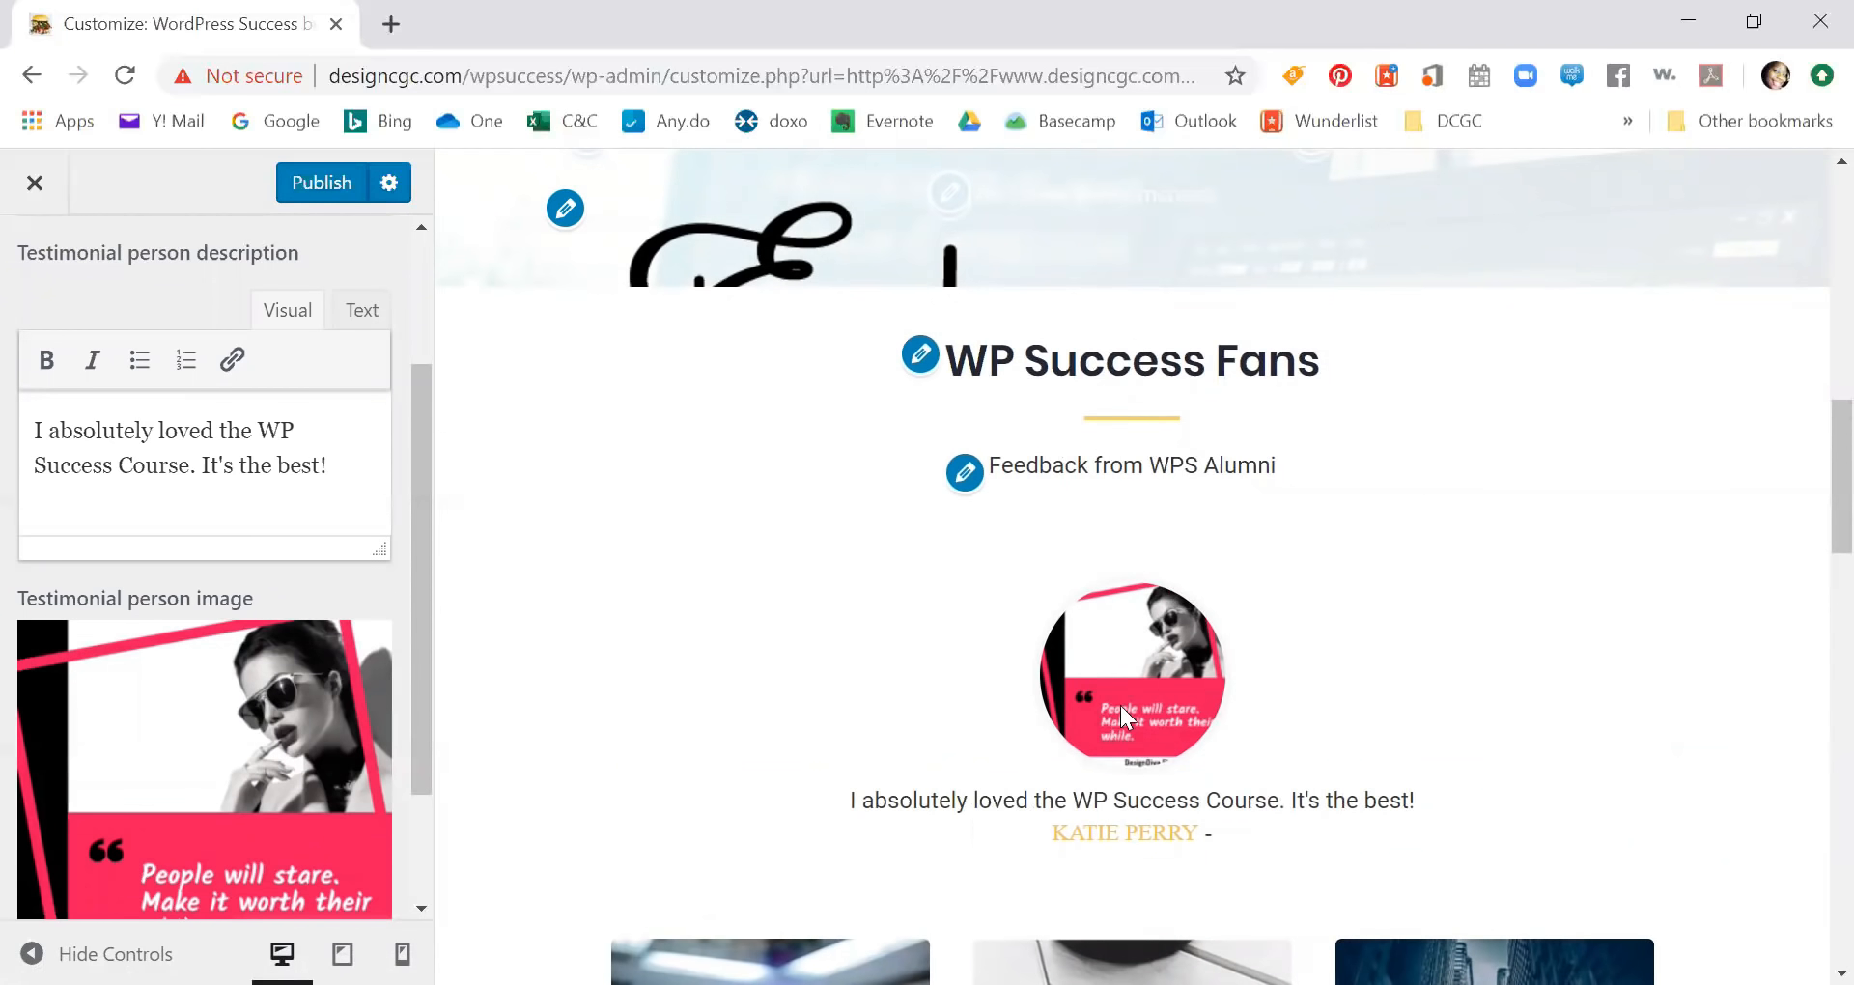
scroll(246, 570, "down", 2)
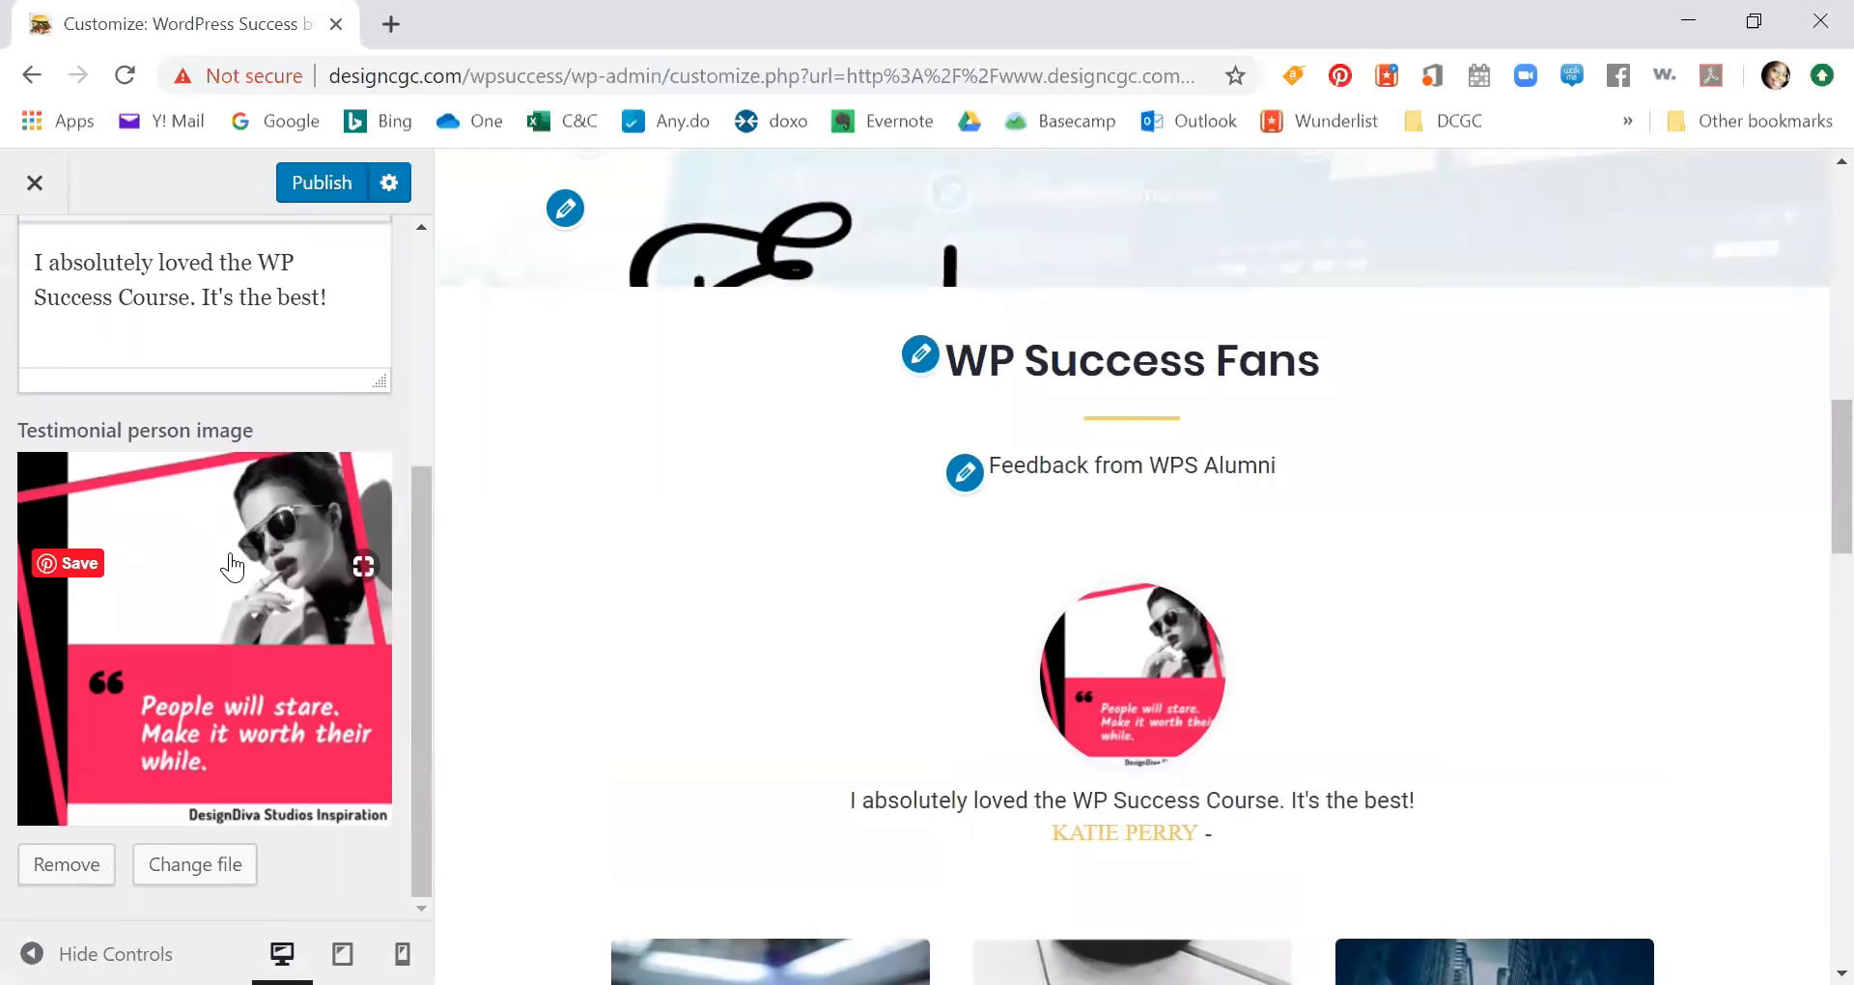
scroll(232, 567, "up", 4)
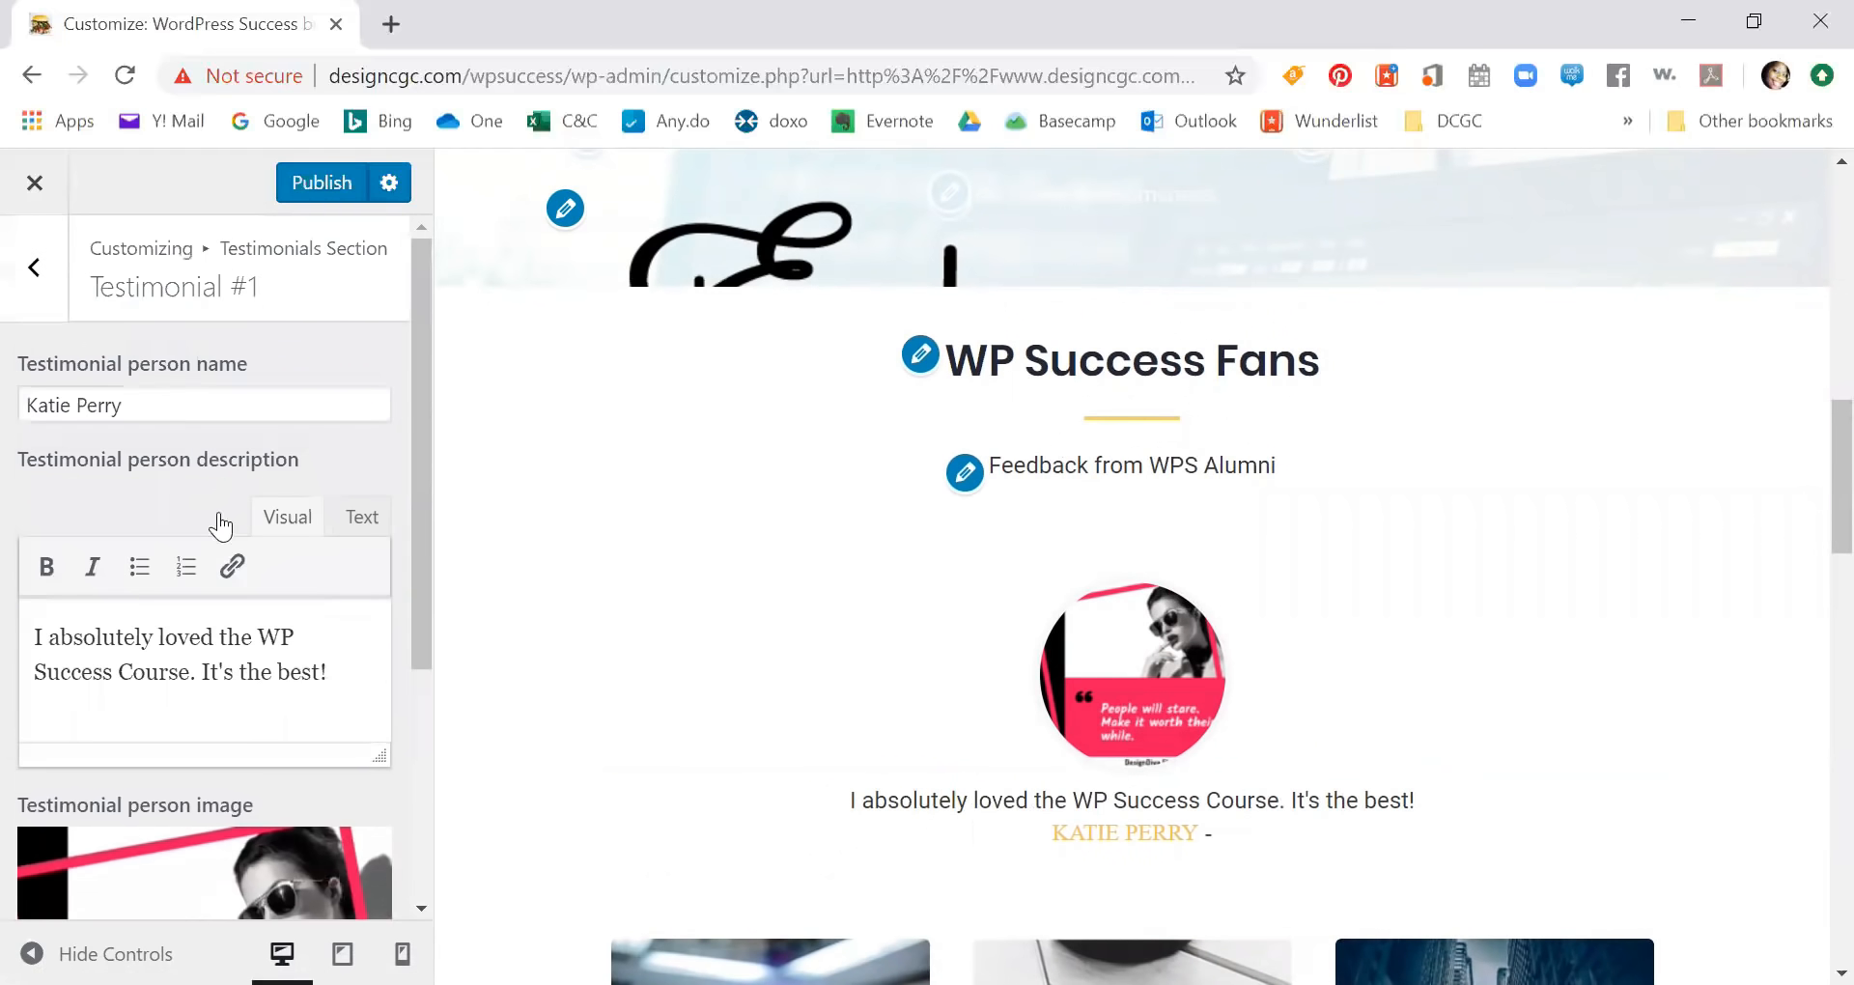
Step: Open the Testimonial #2 options and replace the person name with "Lady Gaga"
left_click(32, 307)
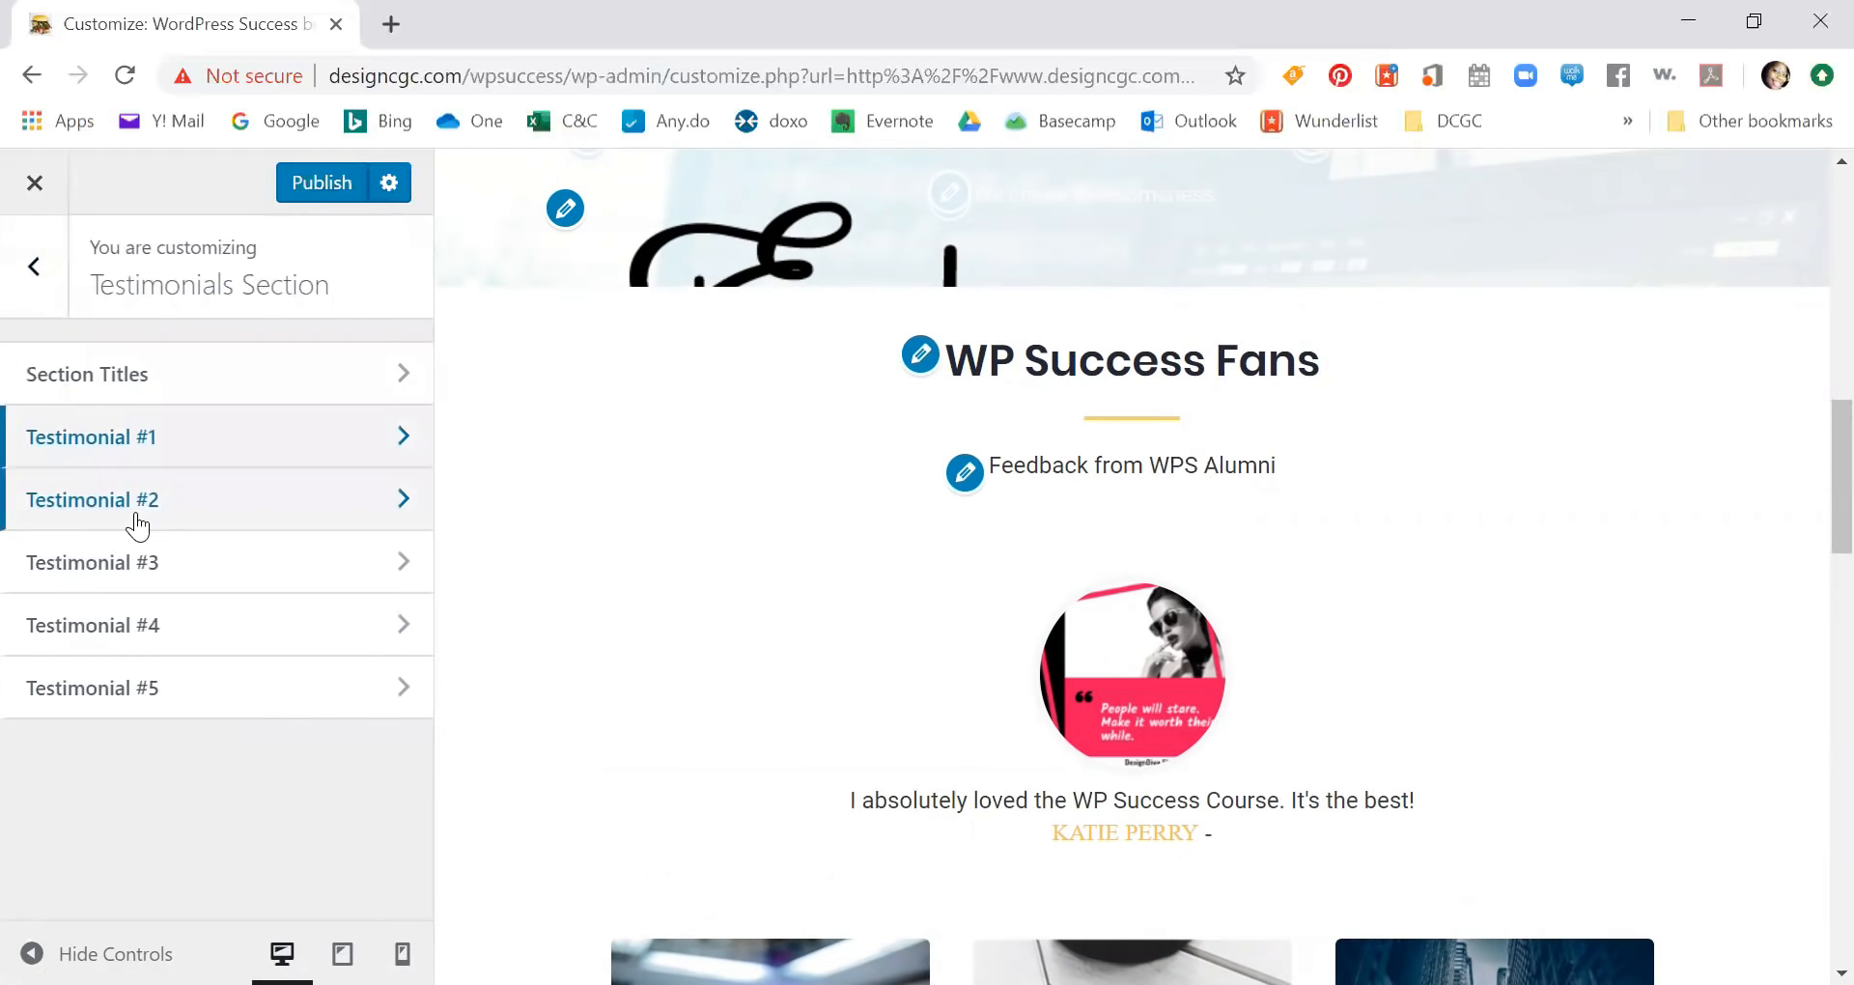
left_click(204, 500)
triple_click(70, 405)
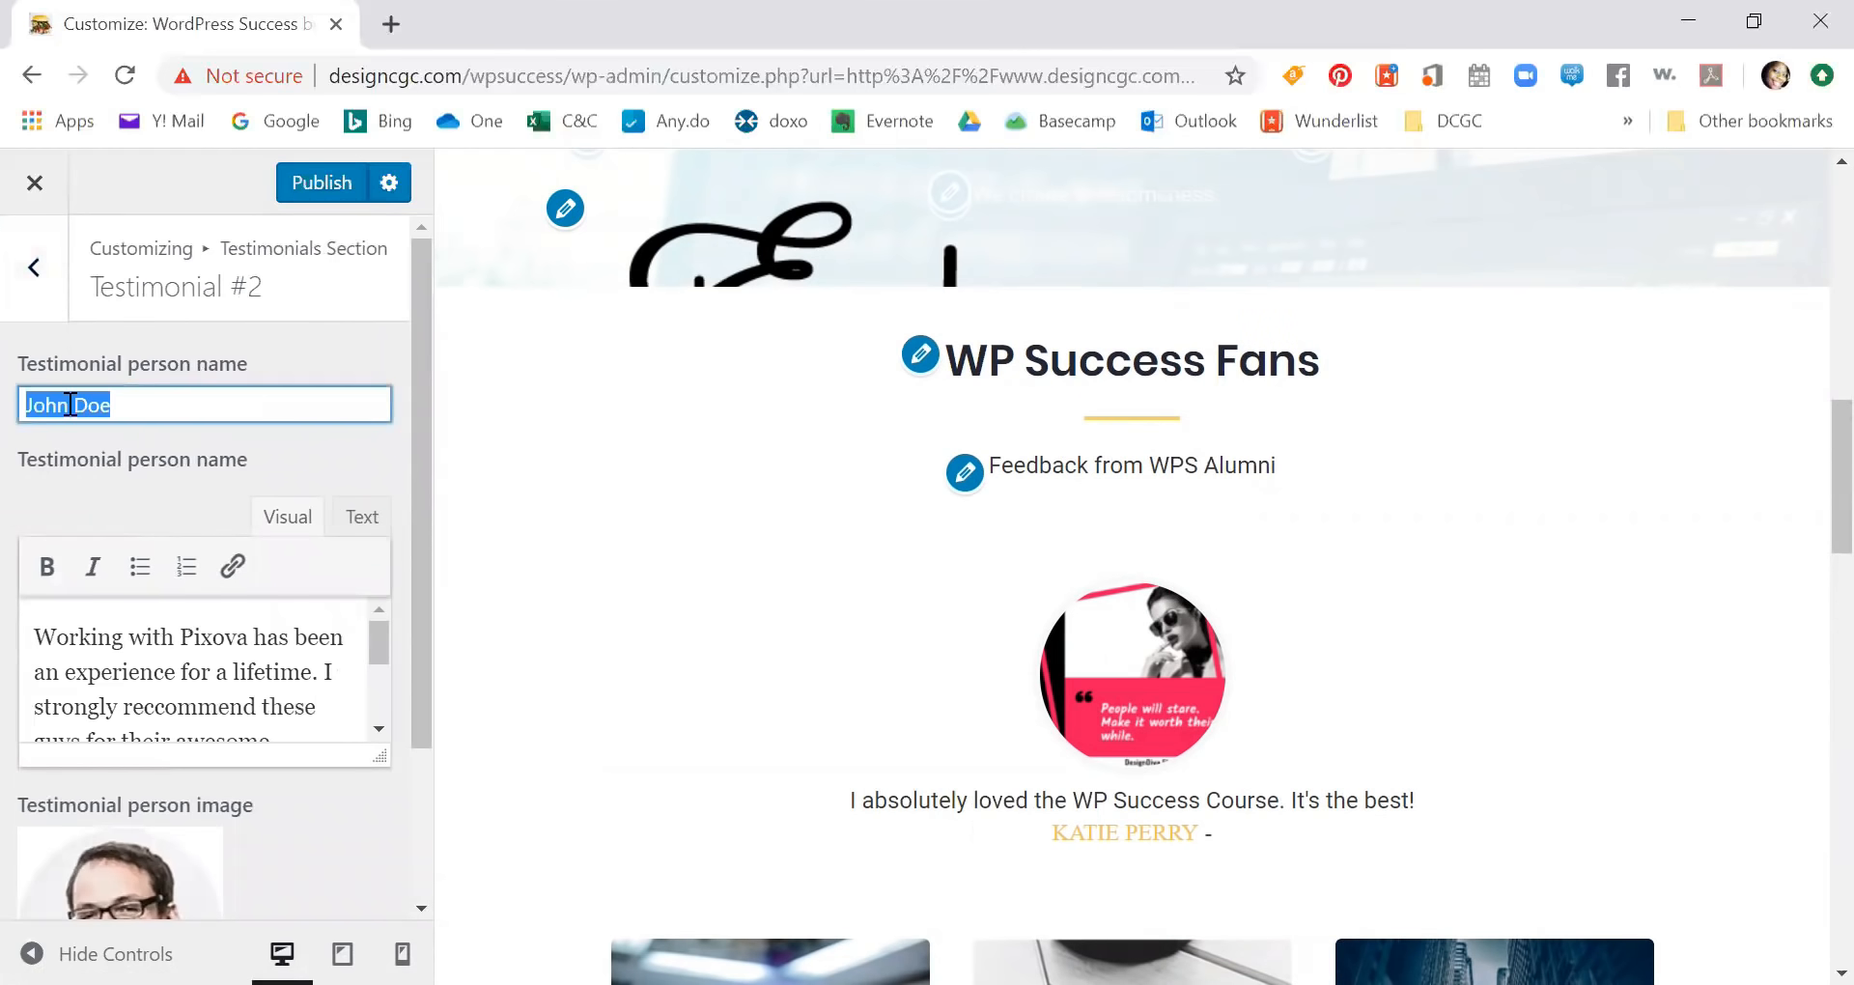
type("Lady Gaga")
Step: Replace the Testimonial #2 testimonial text with "Awesome course! My site is dope!"
triple_click(74, 632)
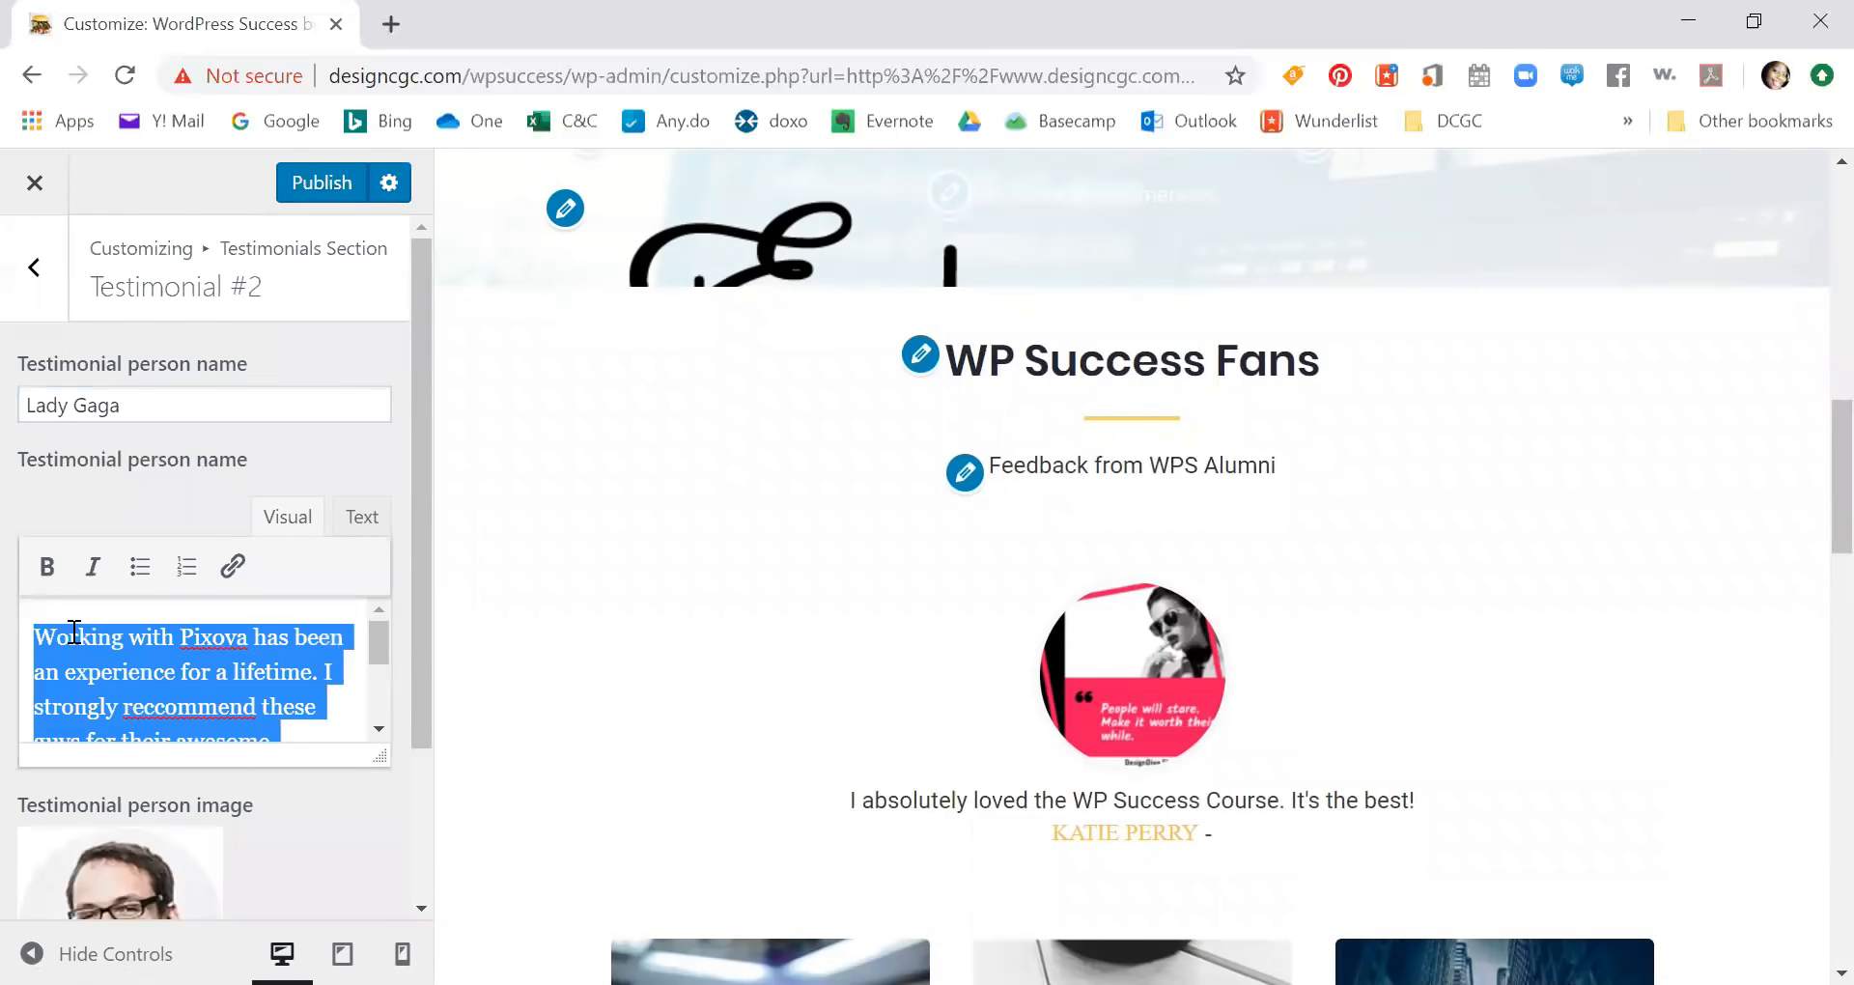
type("Awesome courwse")
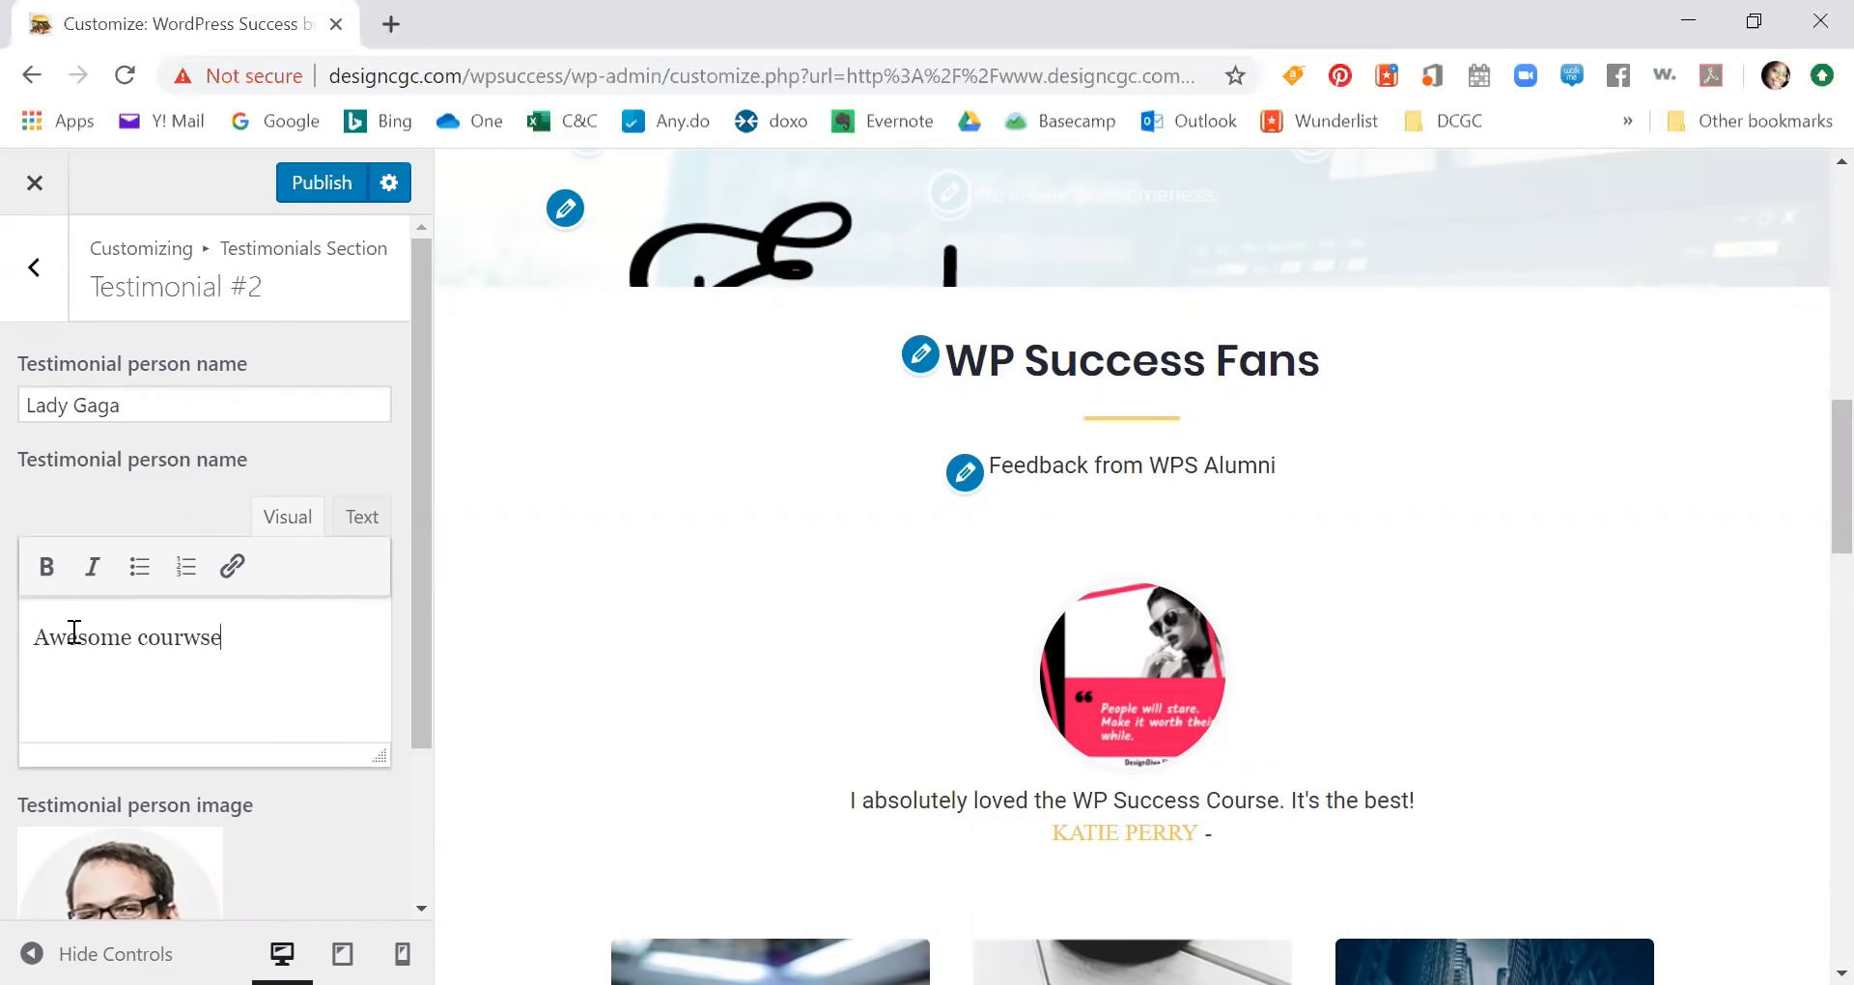
type("! My site is dope!")
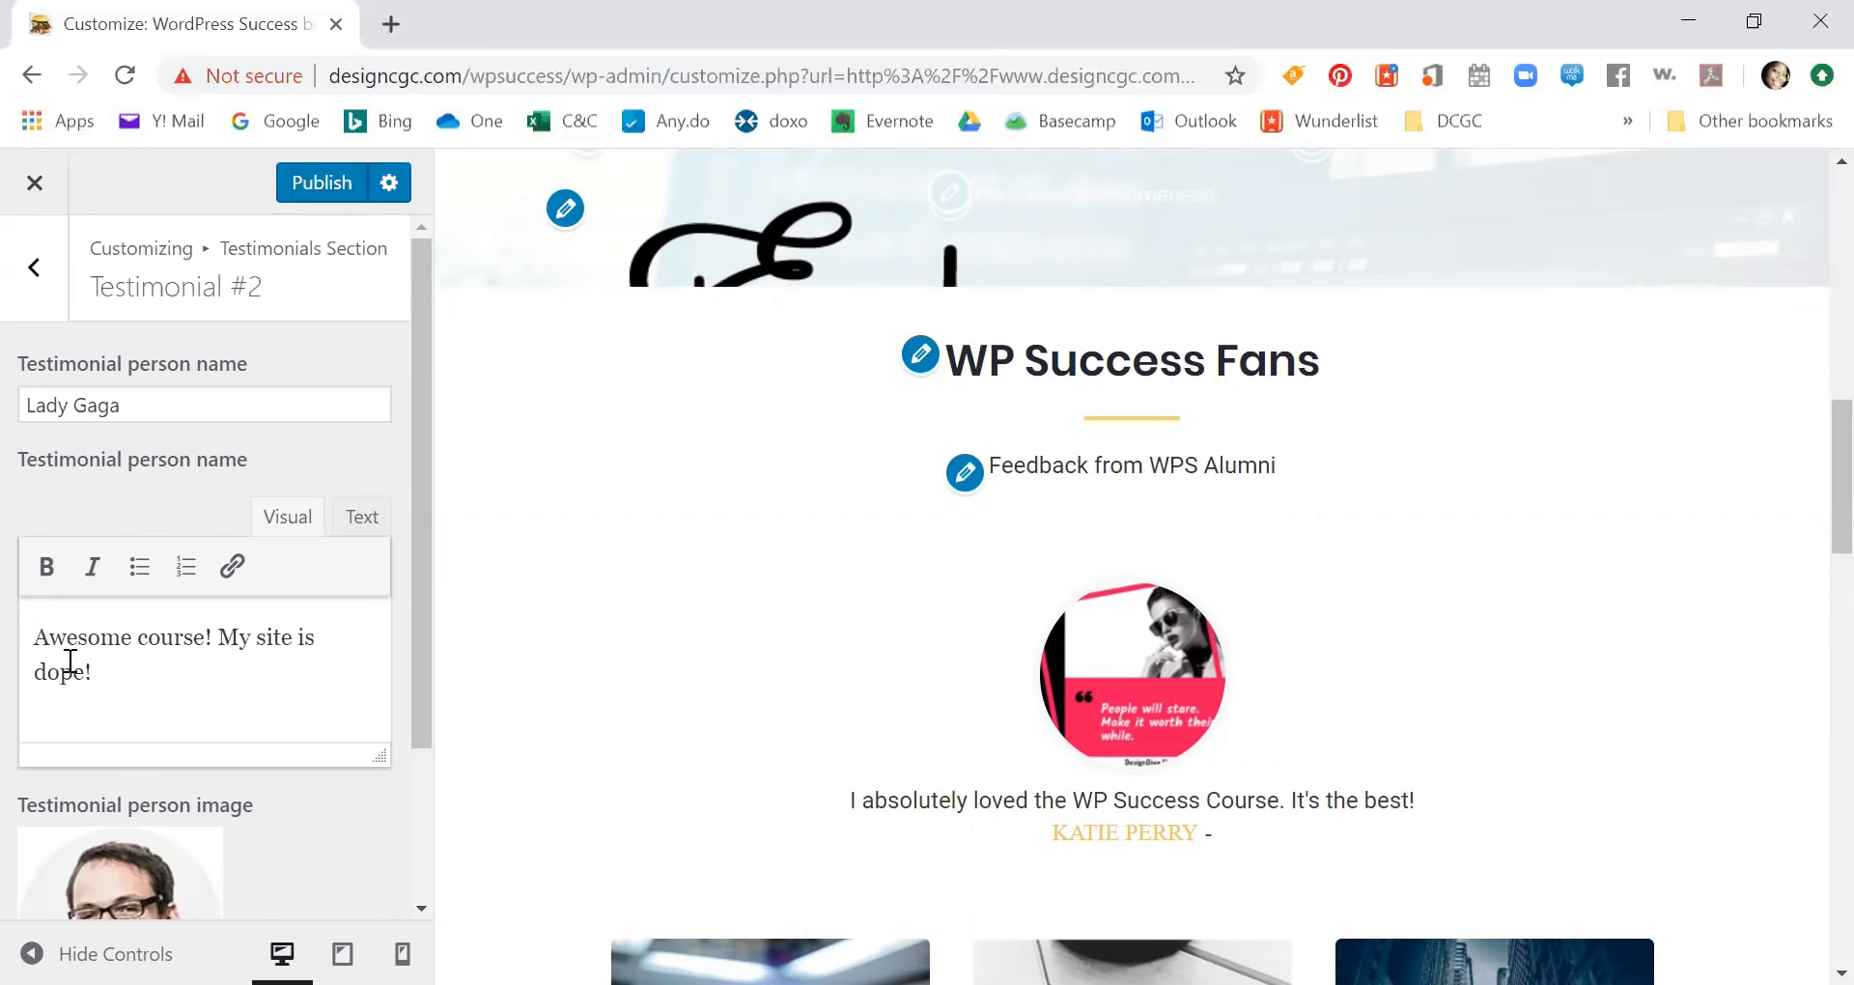
Step: Change the Testimonial #2 person image to about-us-headshot-1.jpg from the Media Library and return to the Testimonials Section options
scroll(74, 637, "down", 3)
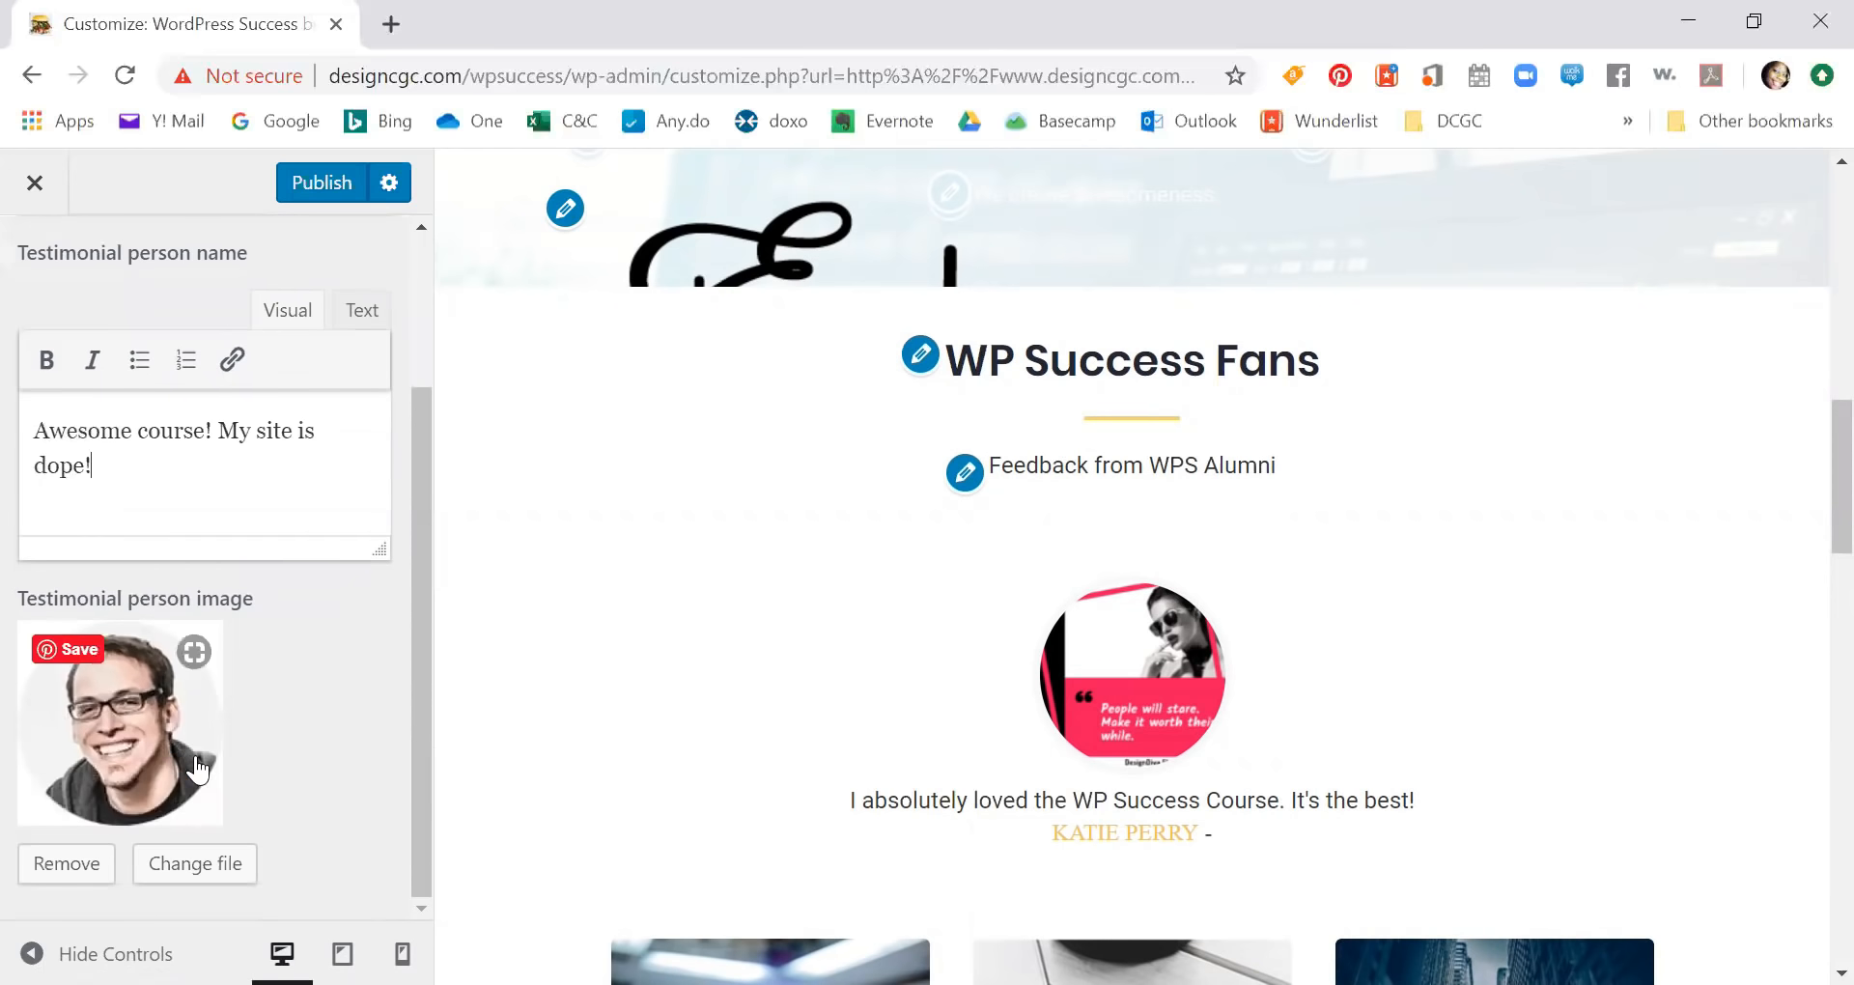
left_click(193, 753)
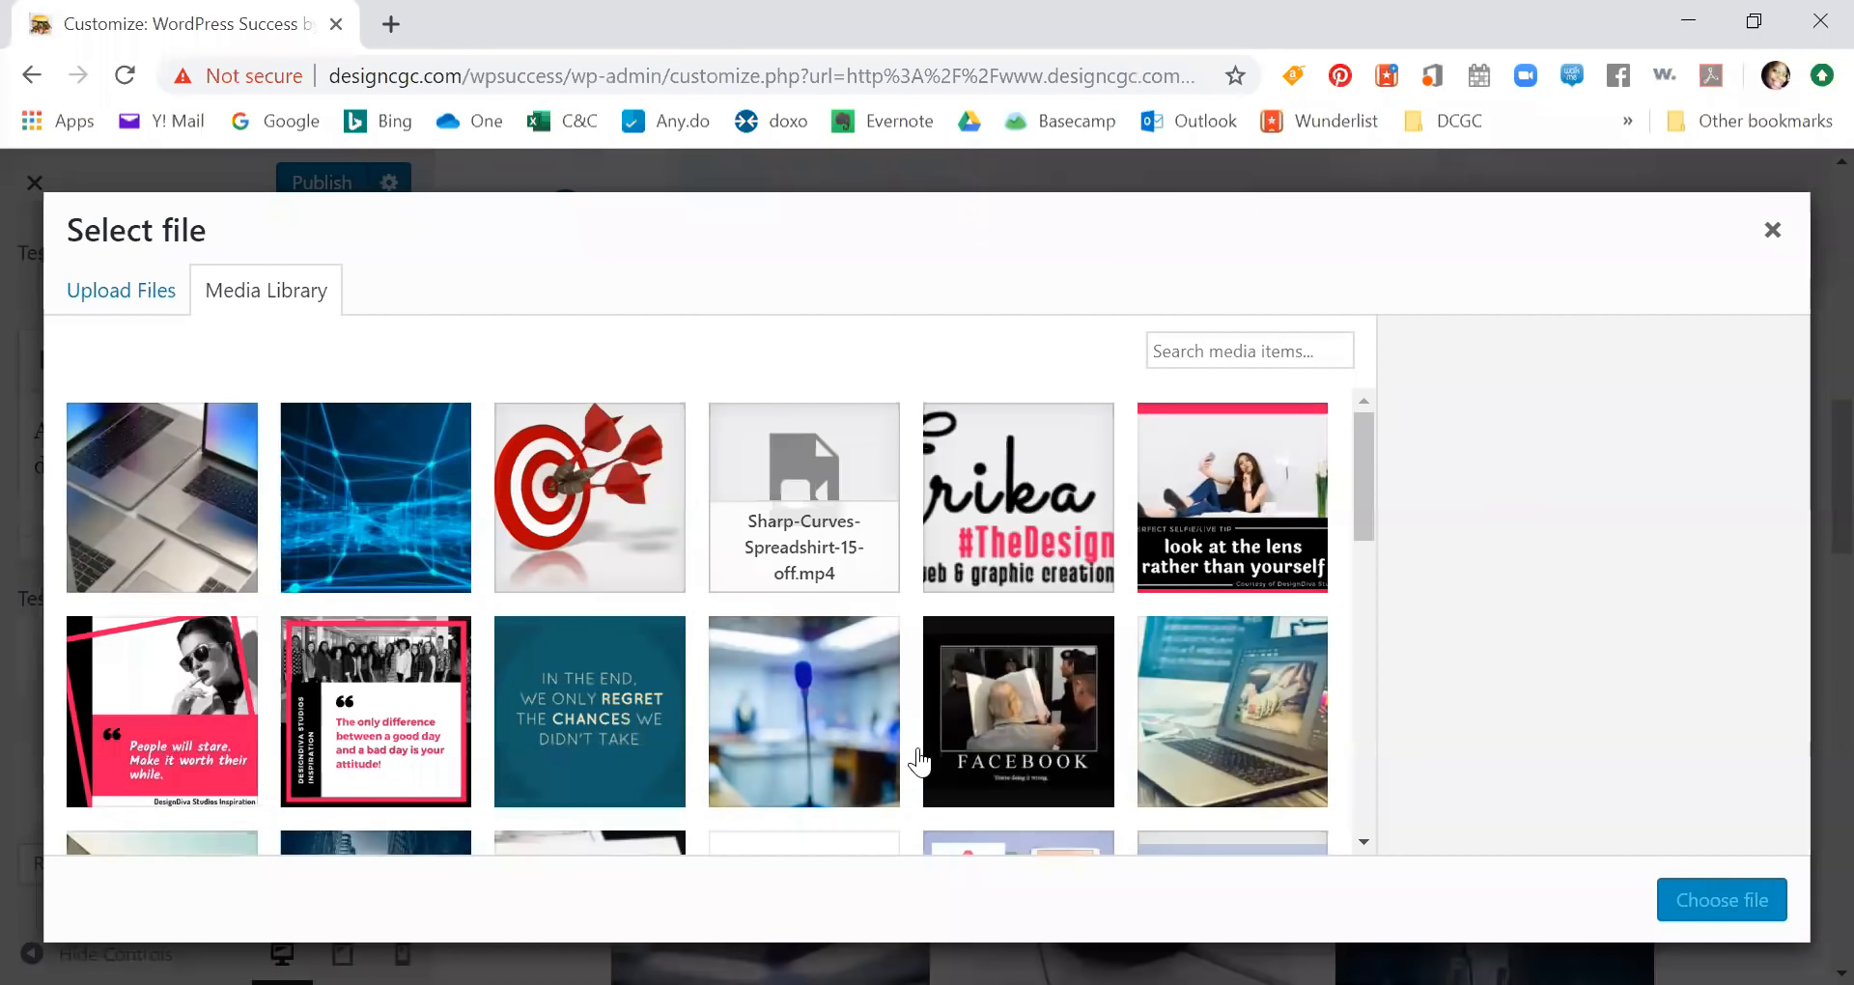
scroll(1119, 666, "down", 8)
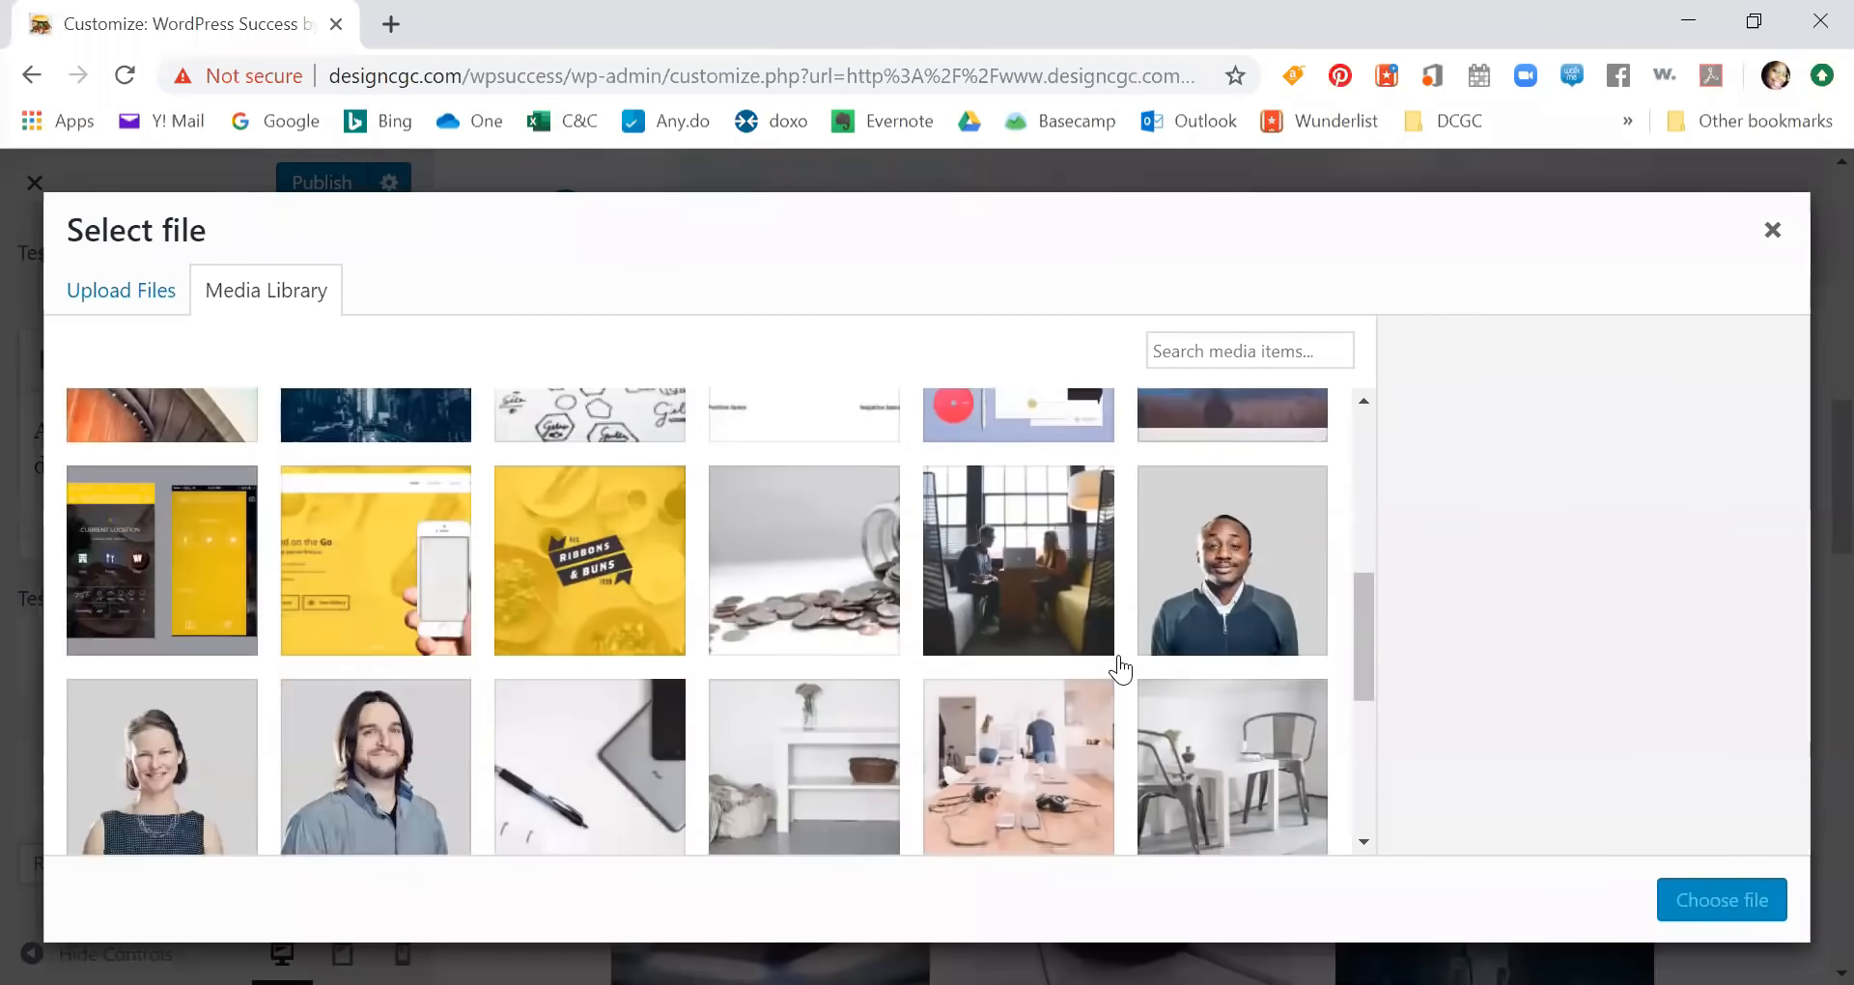
left_click(149, 654)
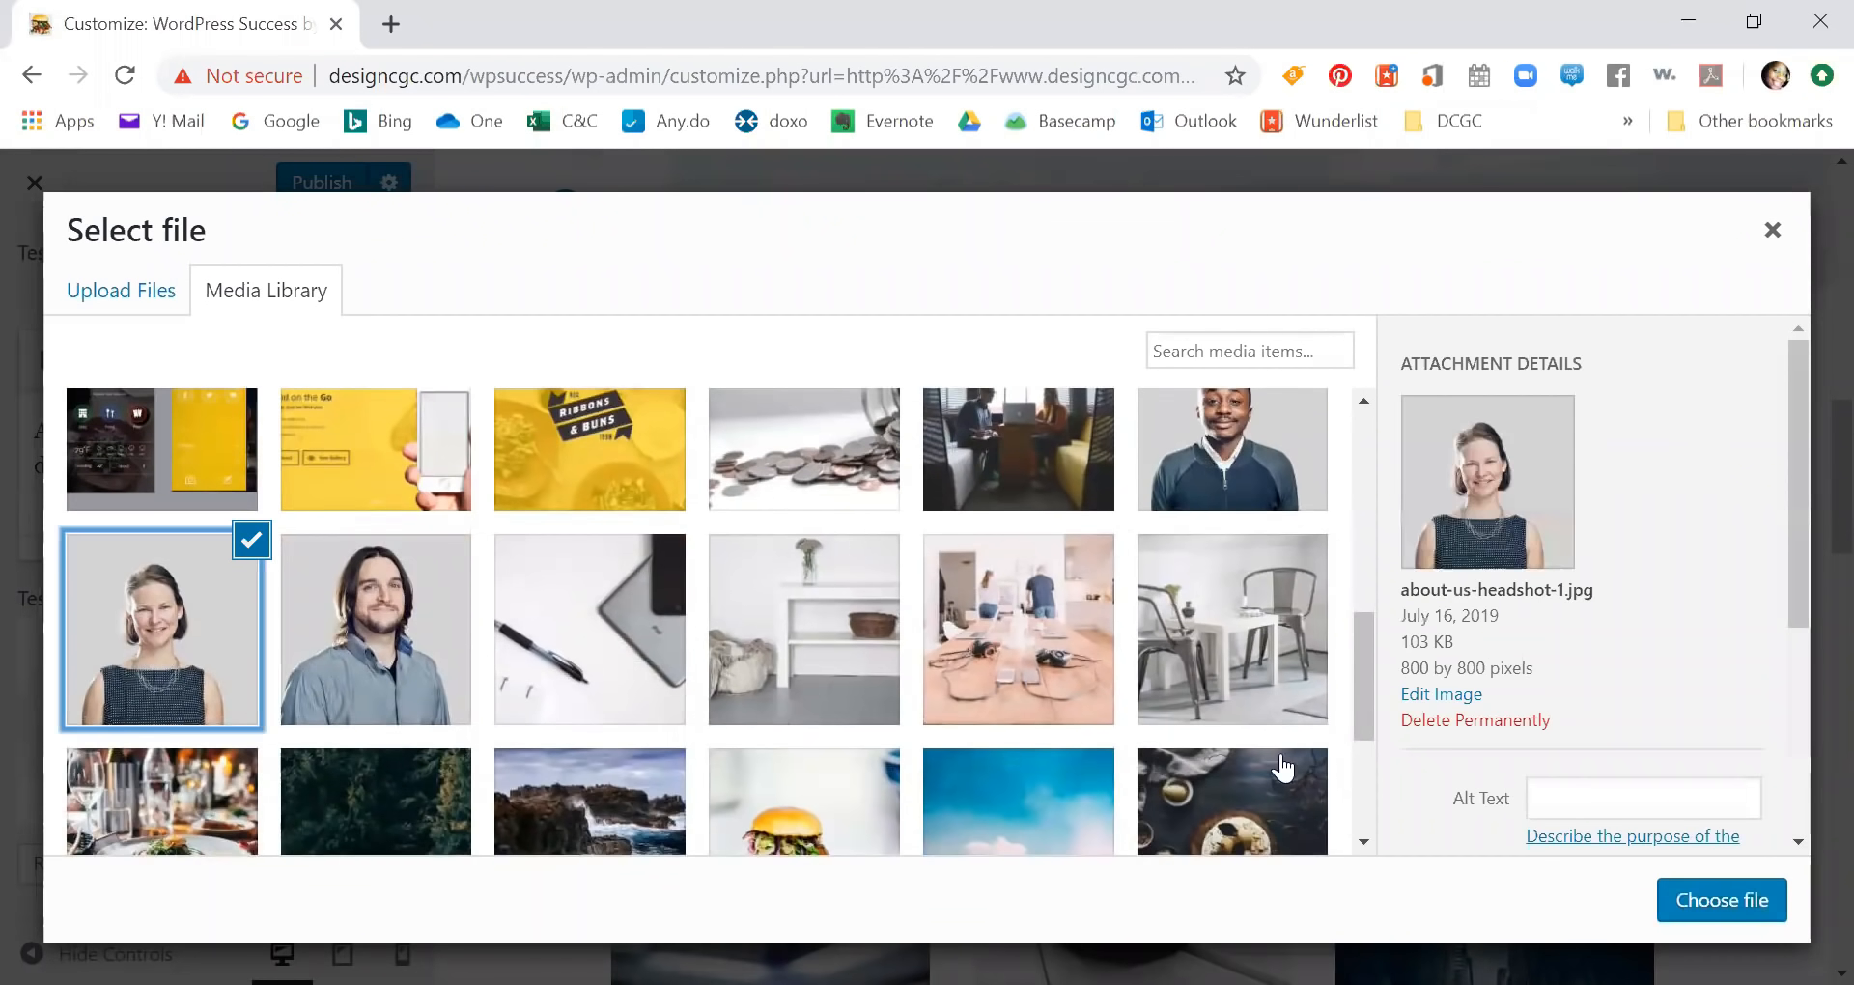
left_click(1737, 909)
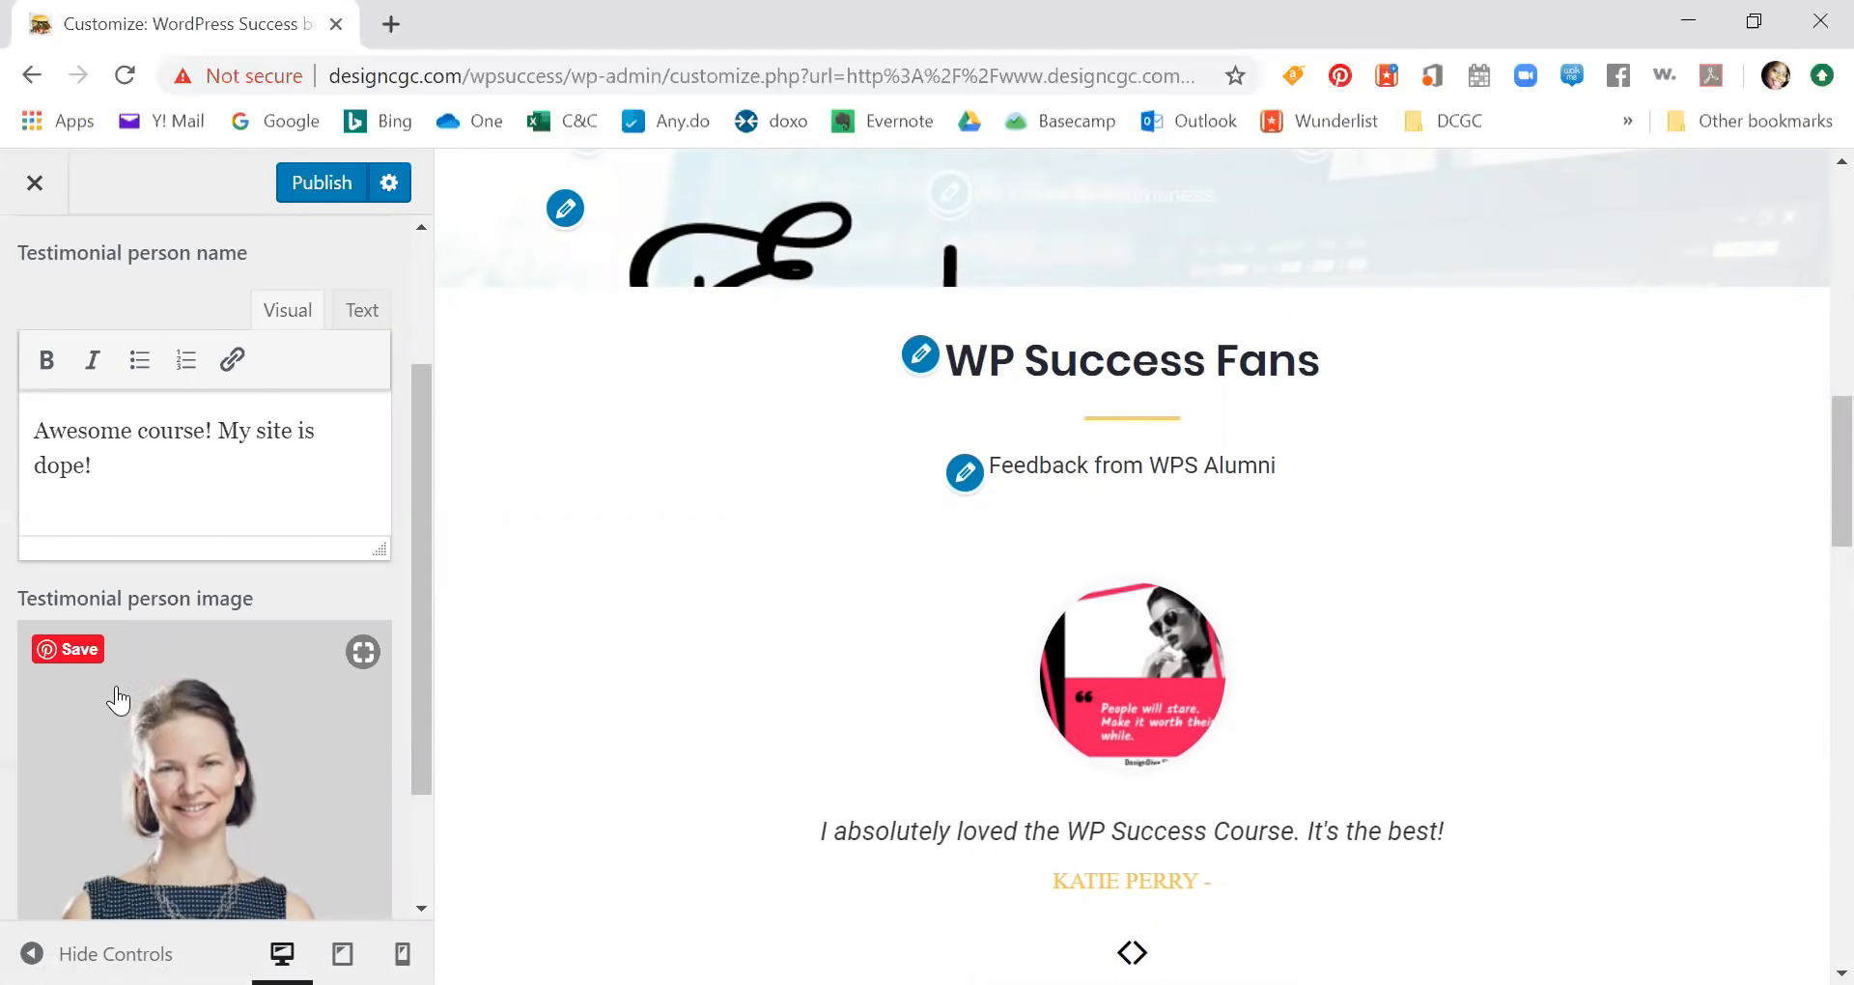
scroll(111, 703, "down", 2)
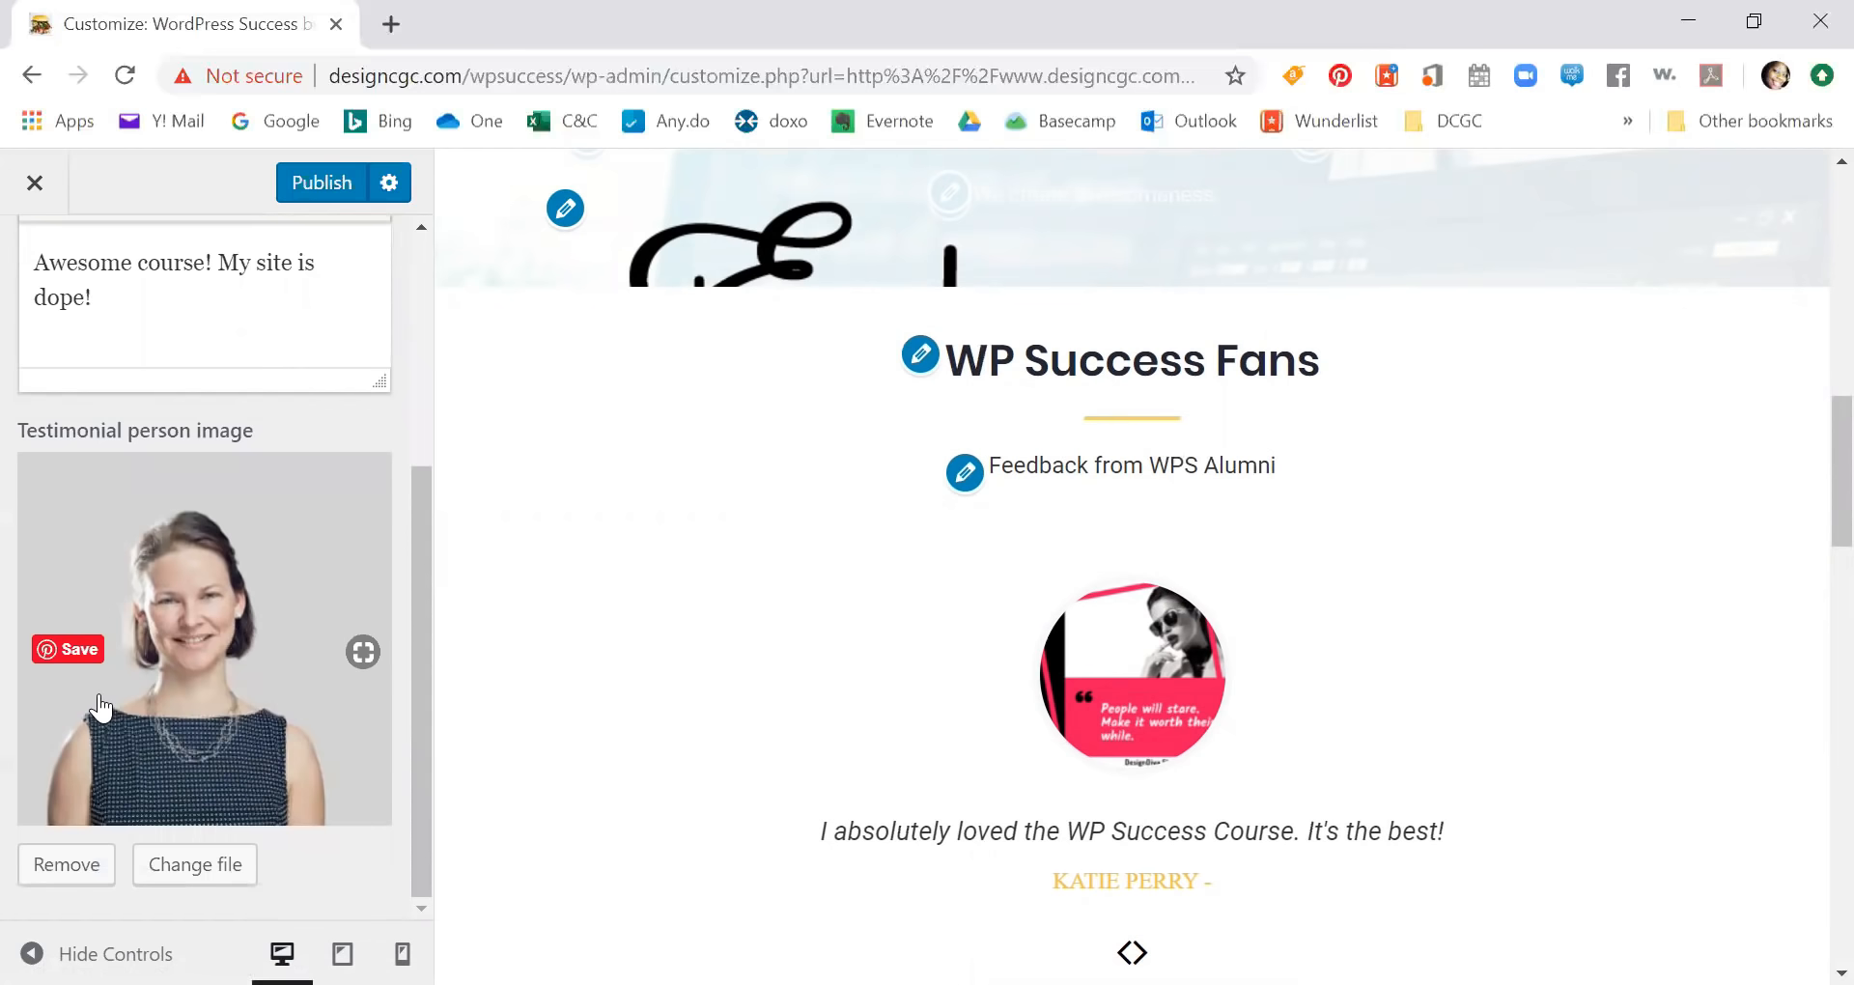
scroll(101, 705, "up", 4)
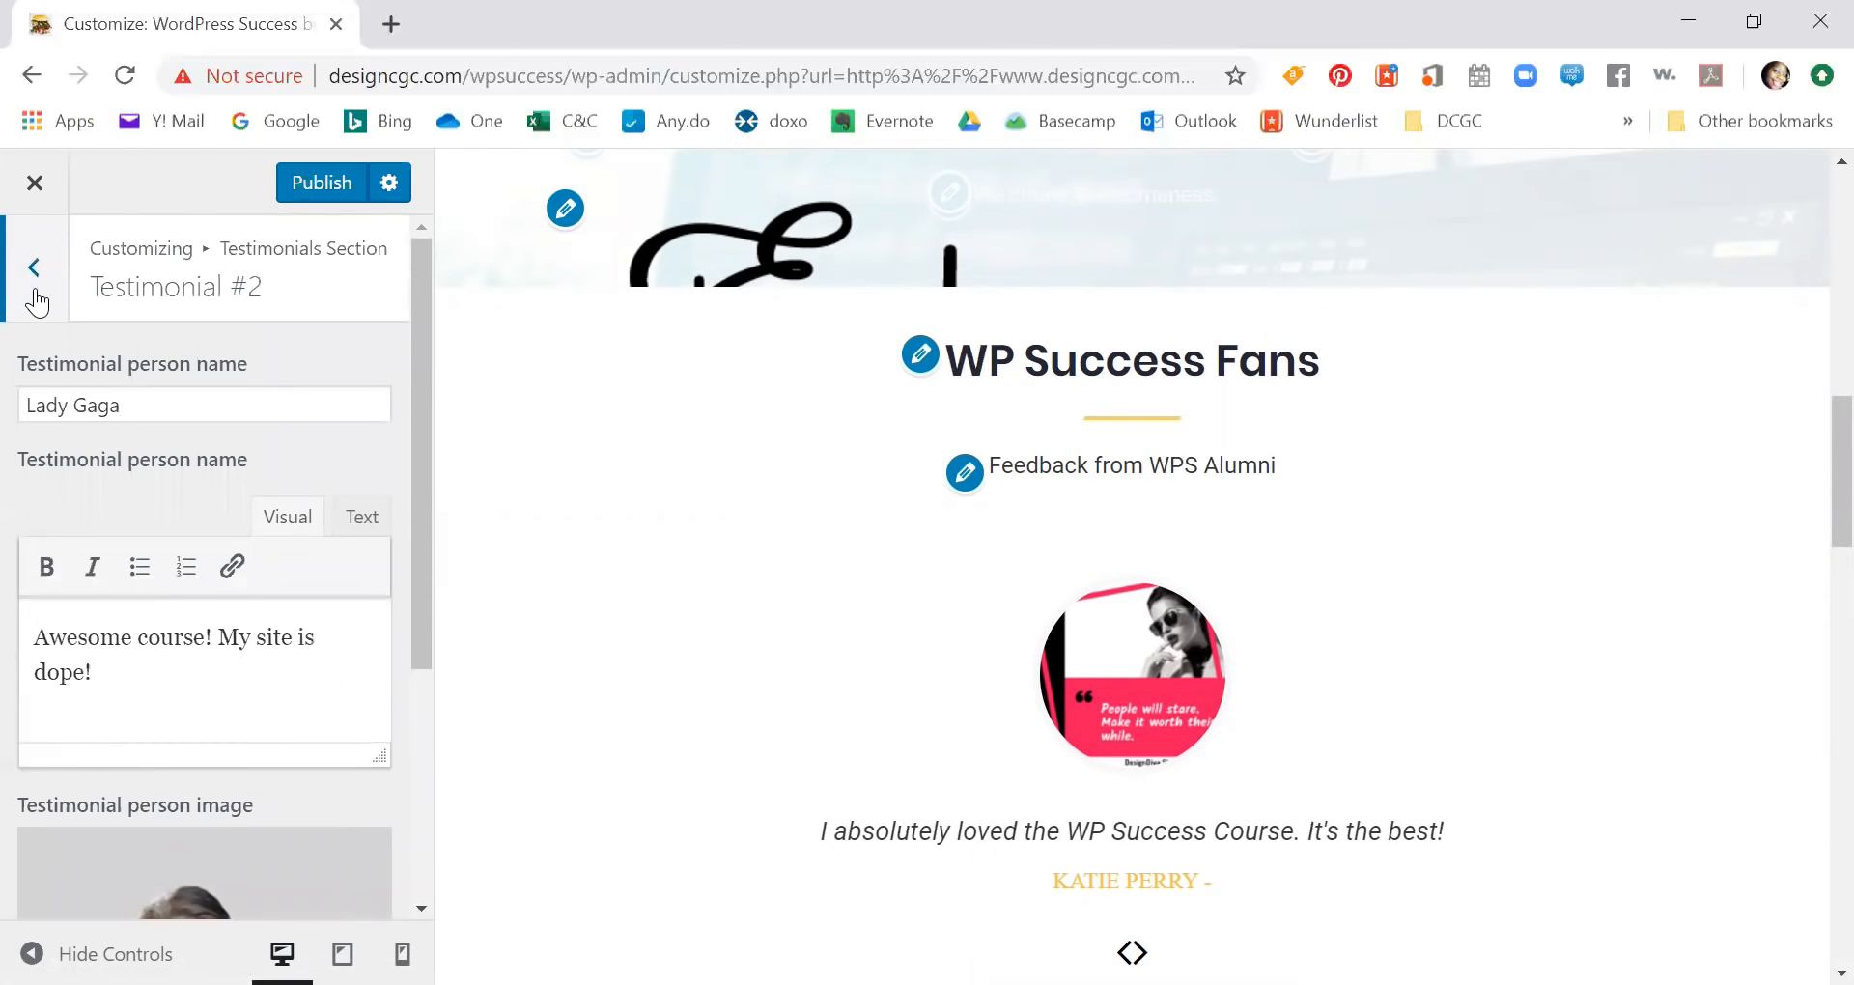
left_click(35, 290)
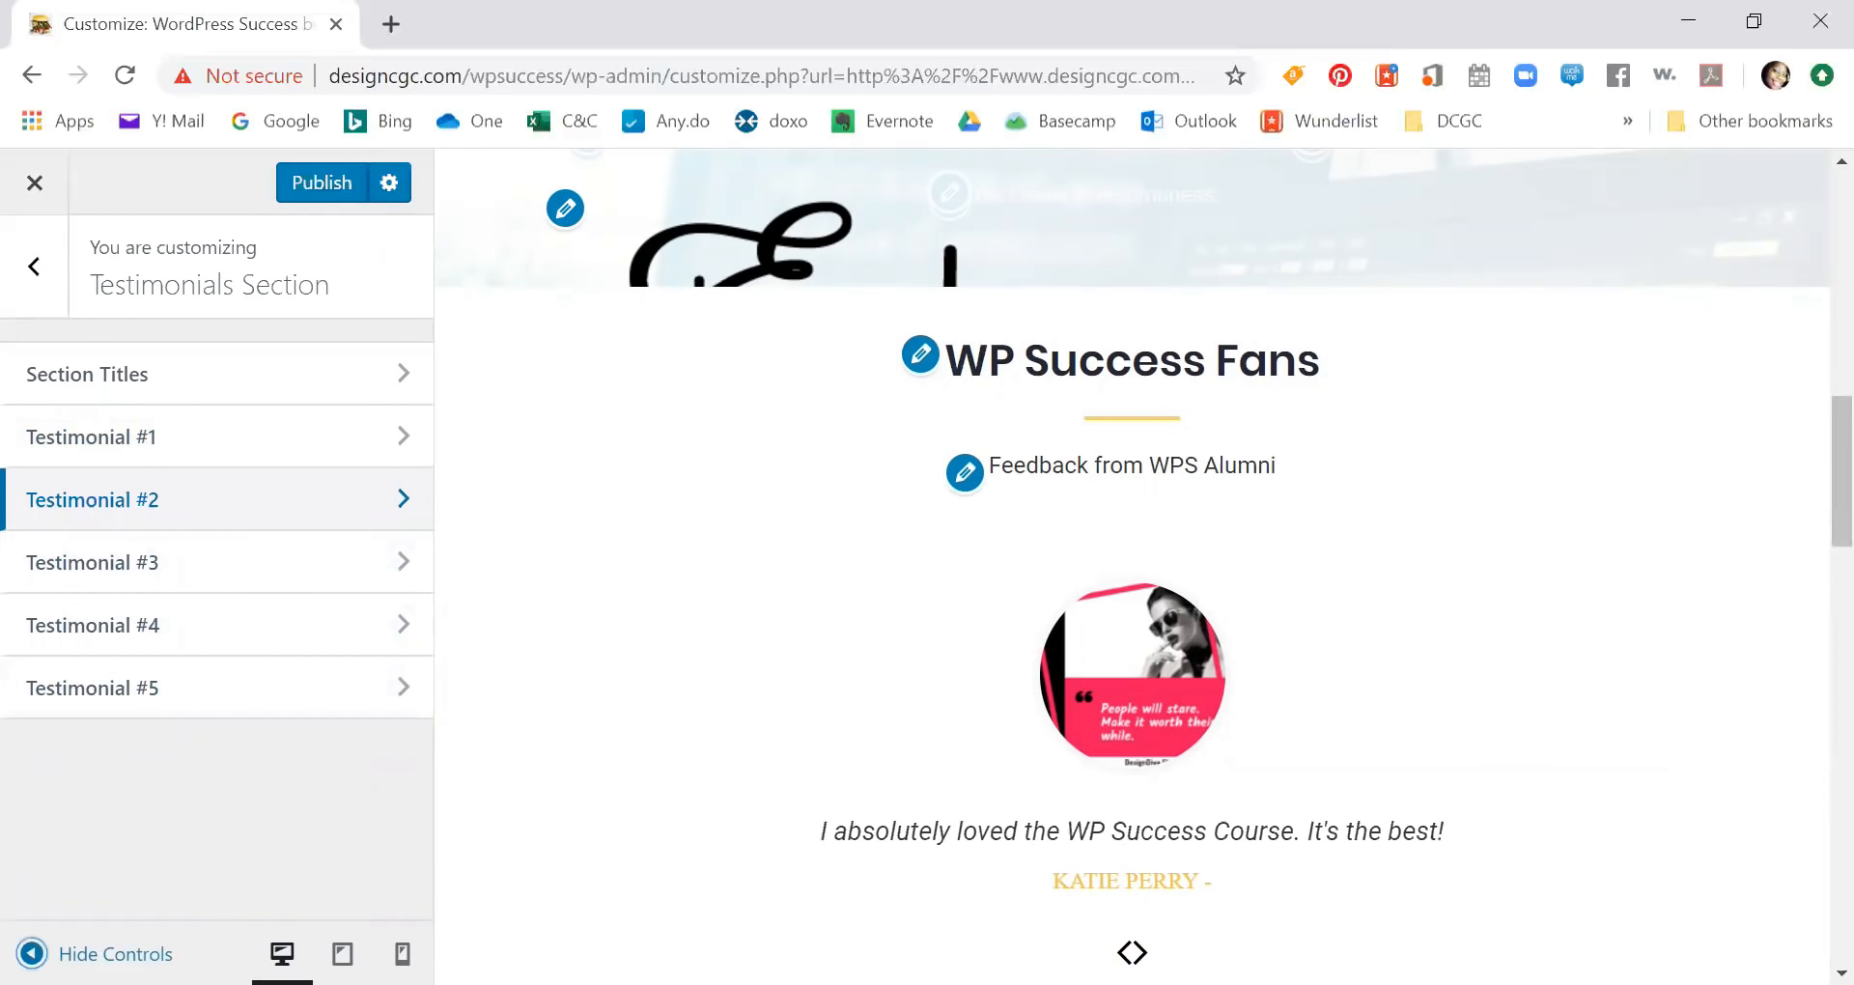
Step: Hide the customizer controls, cycle through the testimonials slider in the full-width preview, and show the controls again
left_click(32, 953)
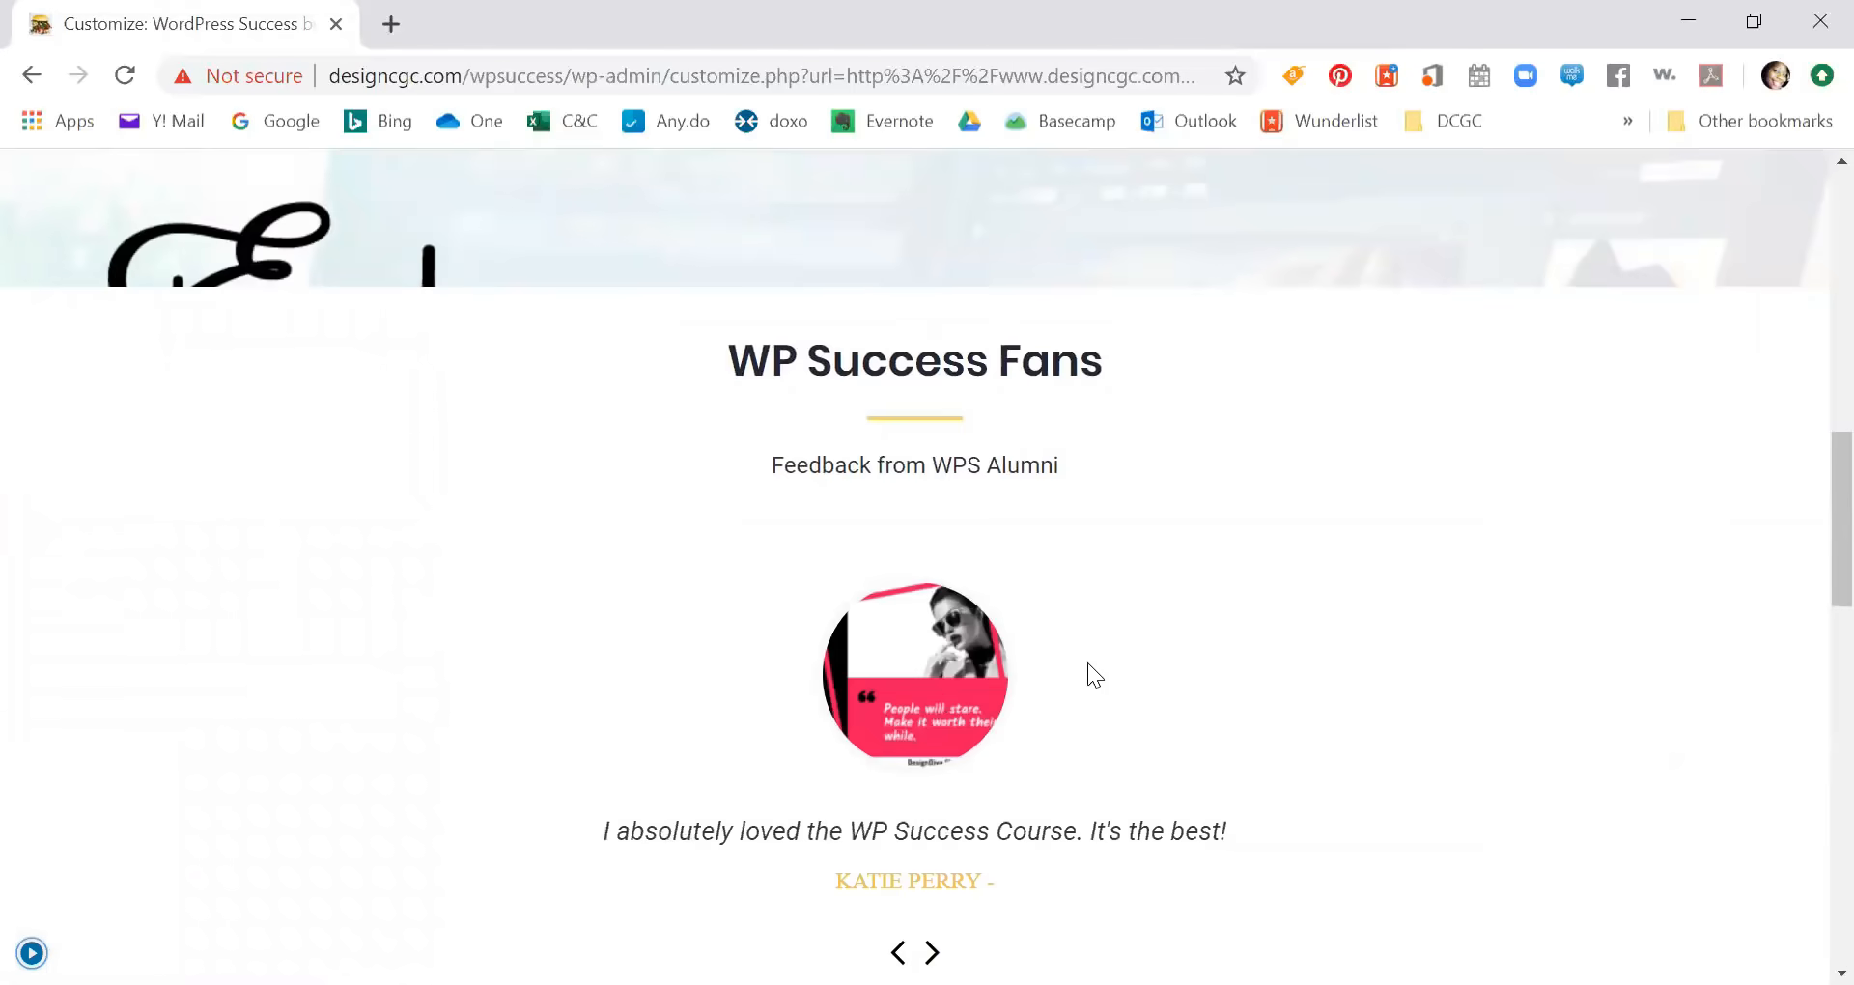
scroll(1087, 662, "down", 6)
scroll(1077, 660, "up", 6)
scroll(1062, 666, "down", 4)
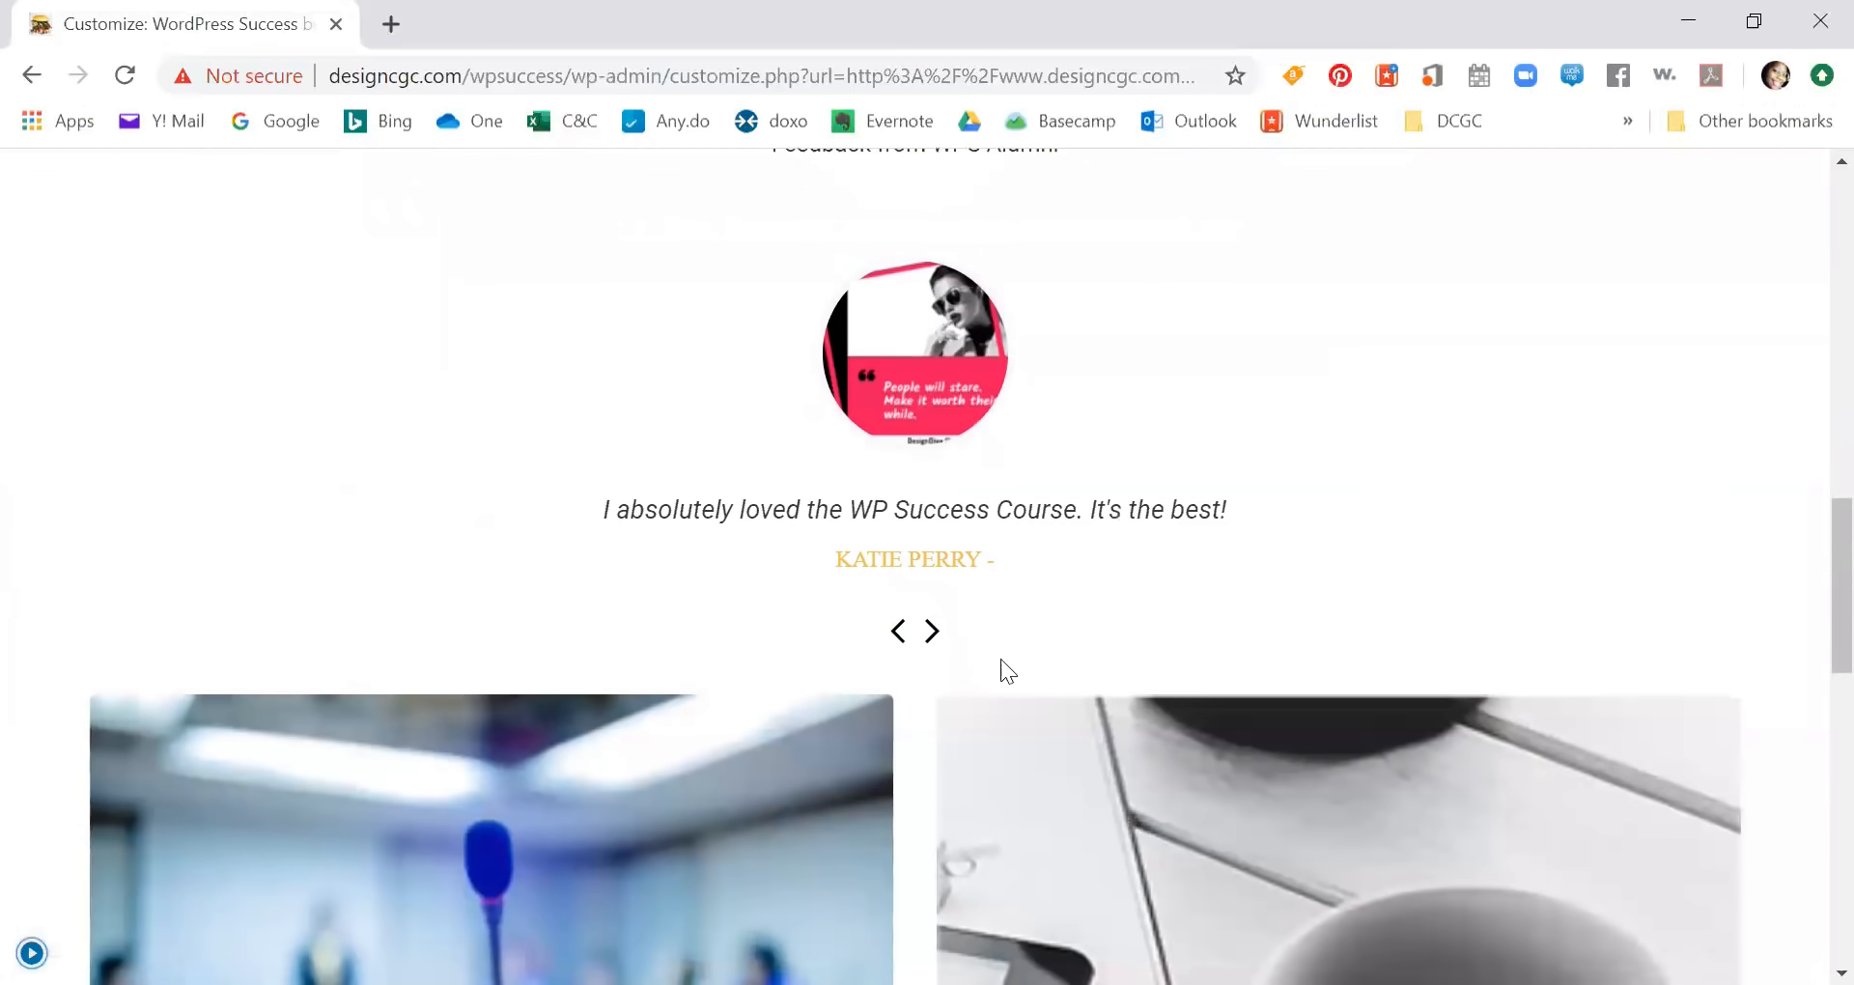
left_click(931, 633)
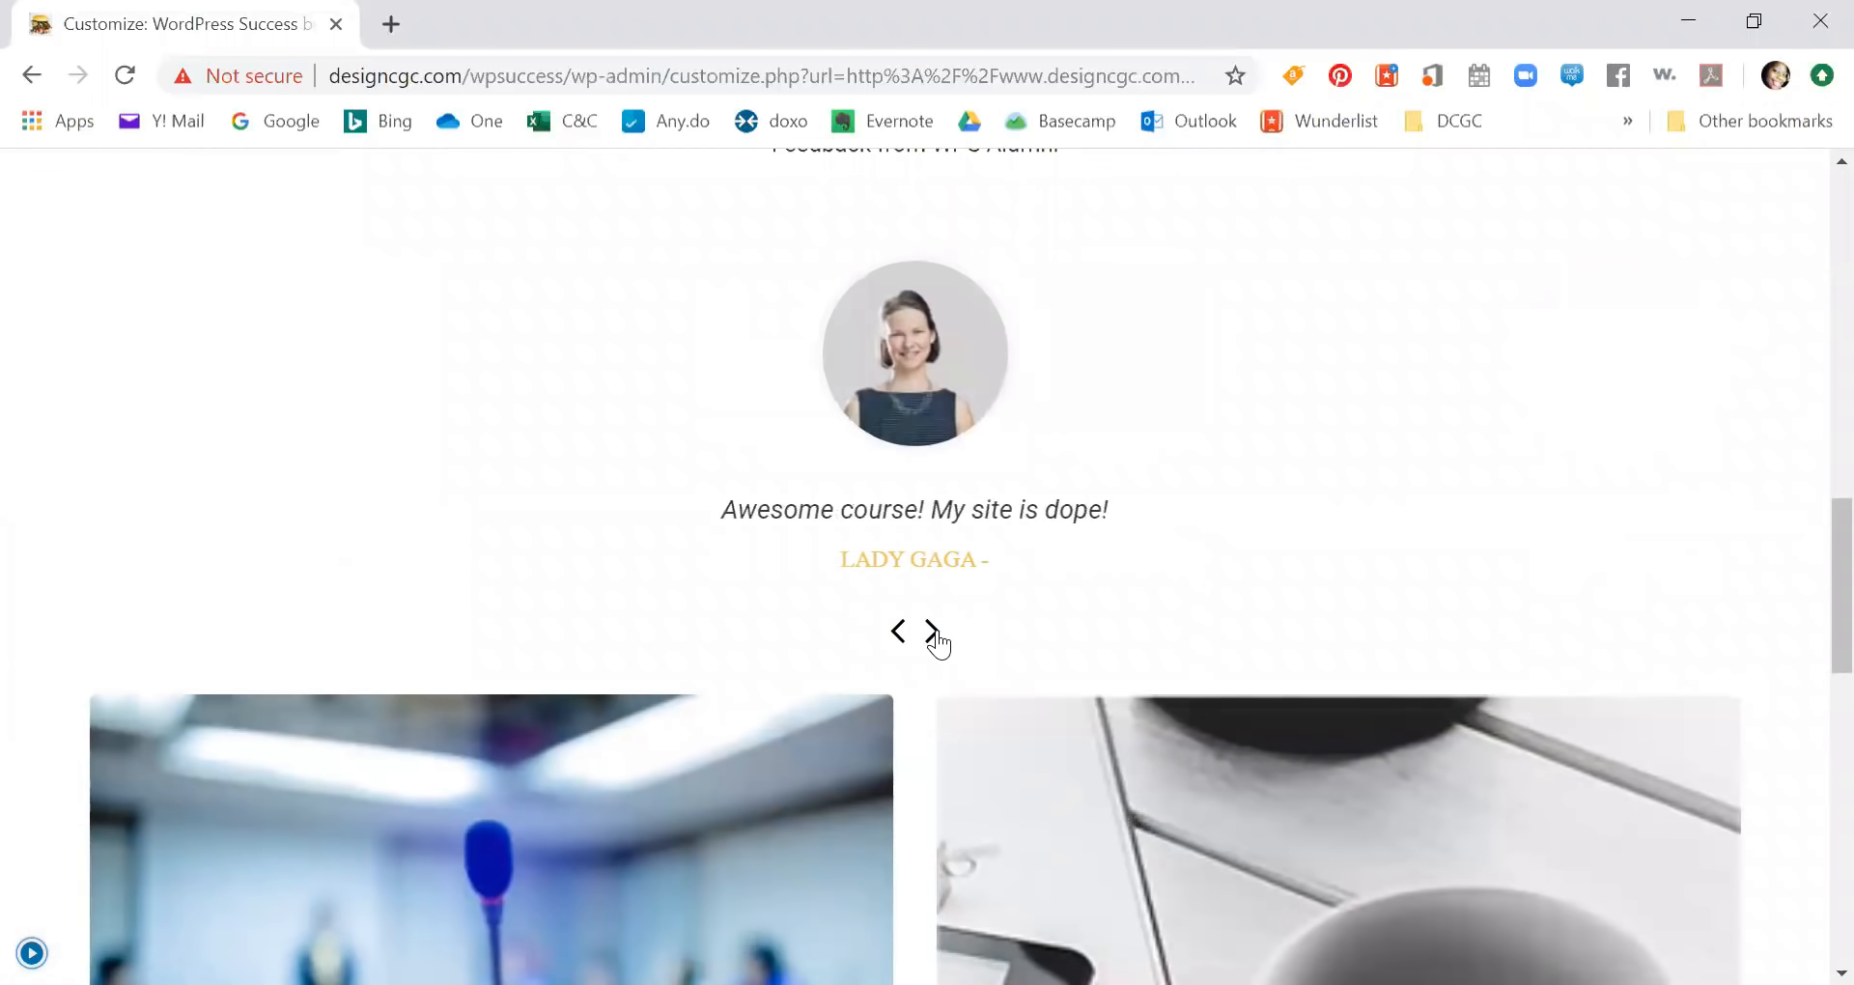
left_click(931, 632)
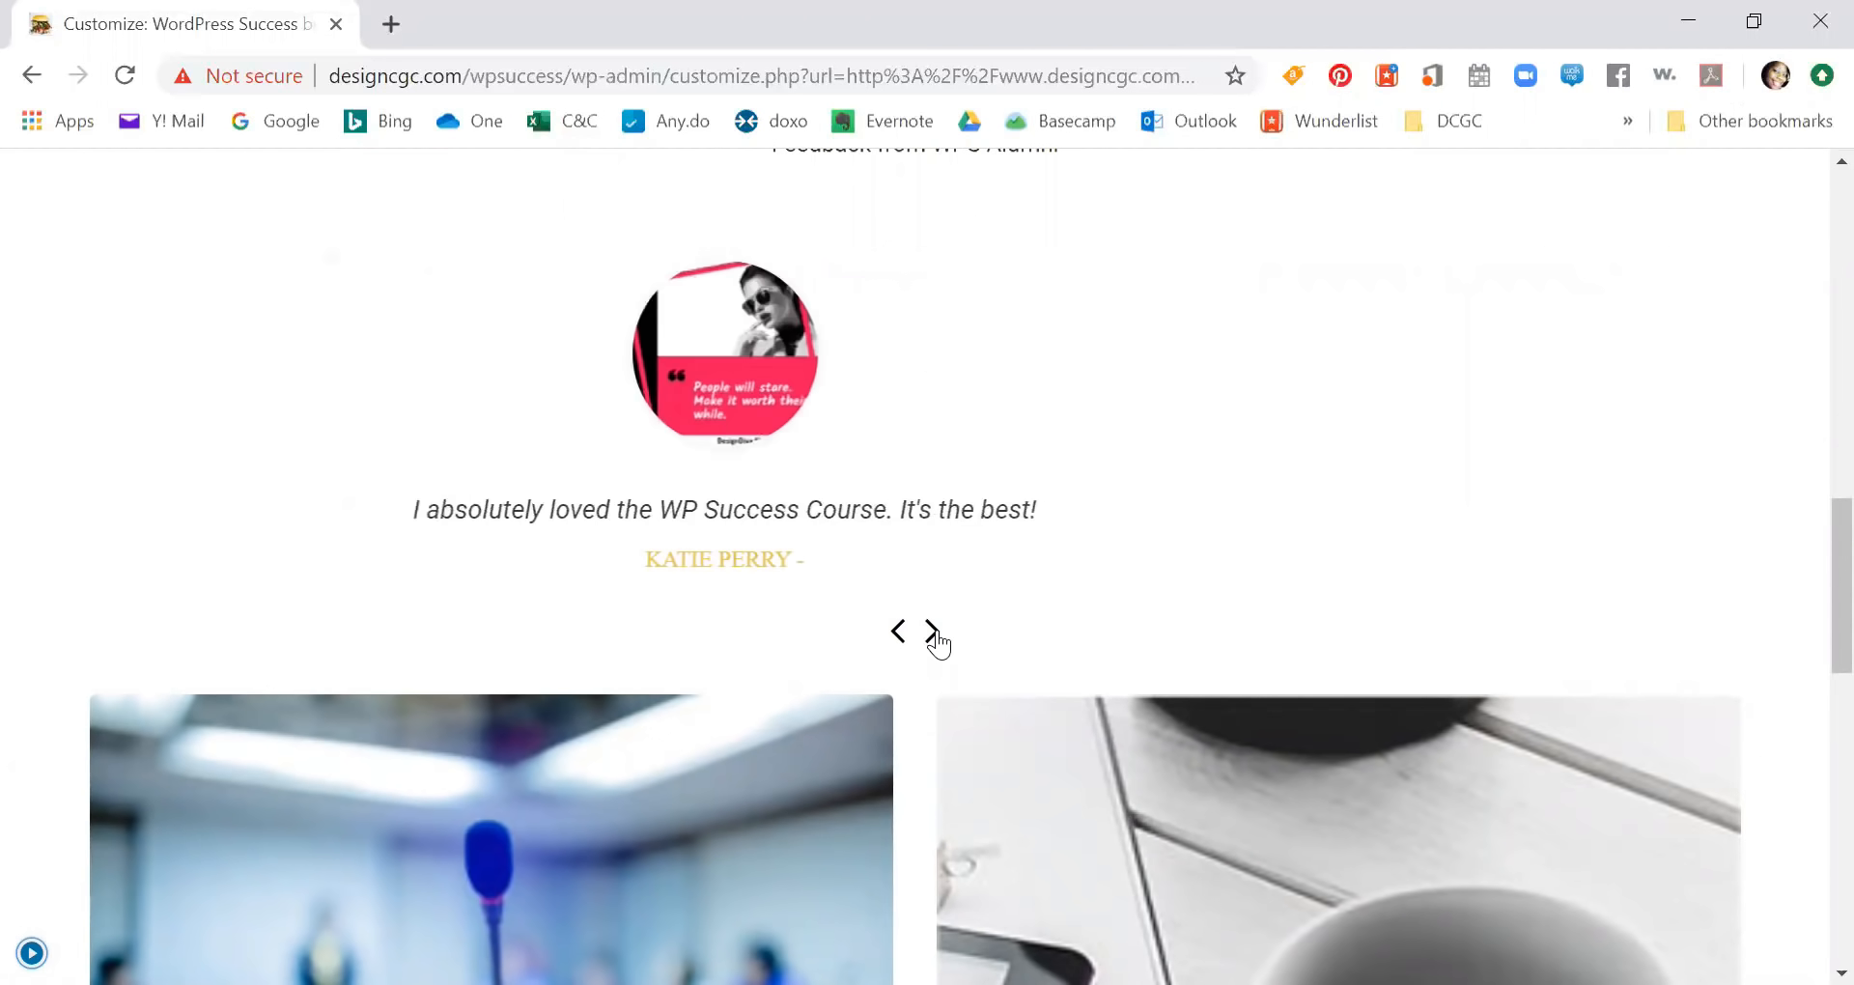
left_click(932, 632)
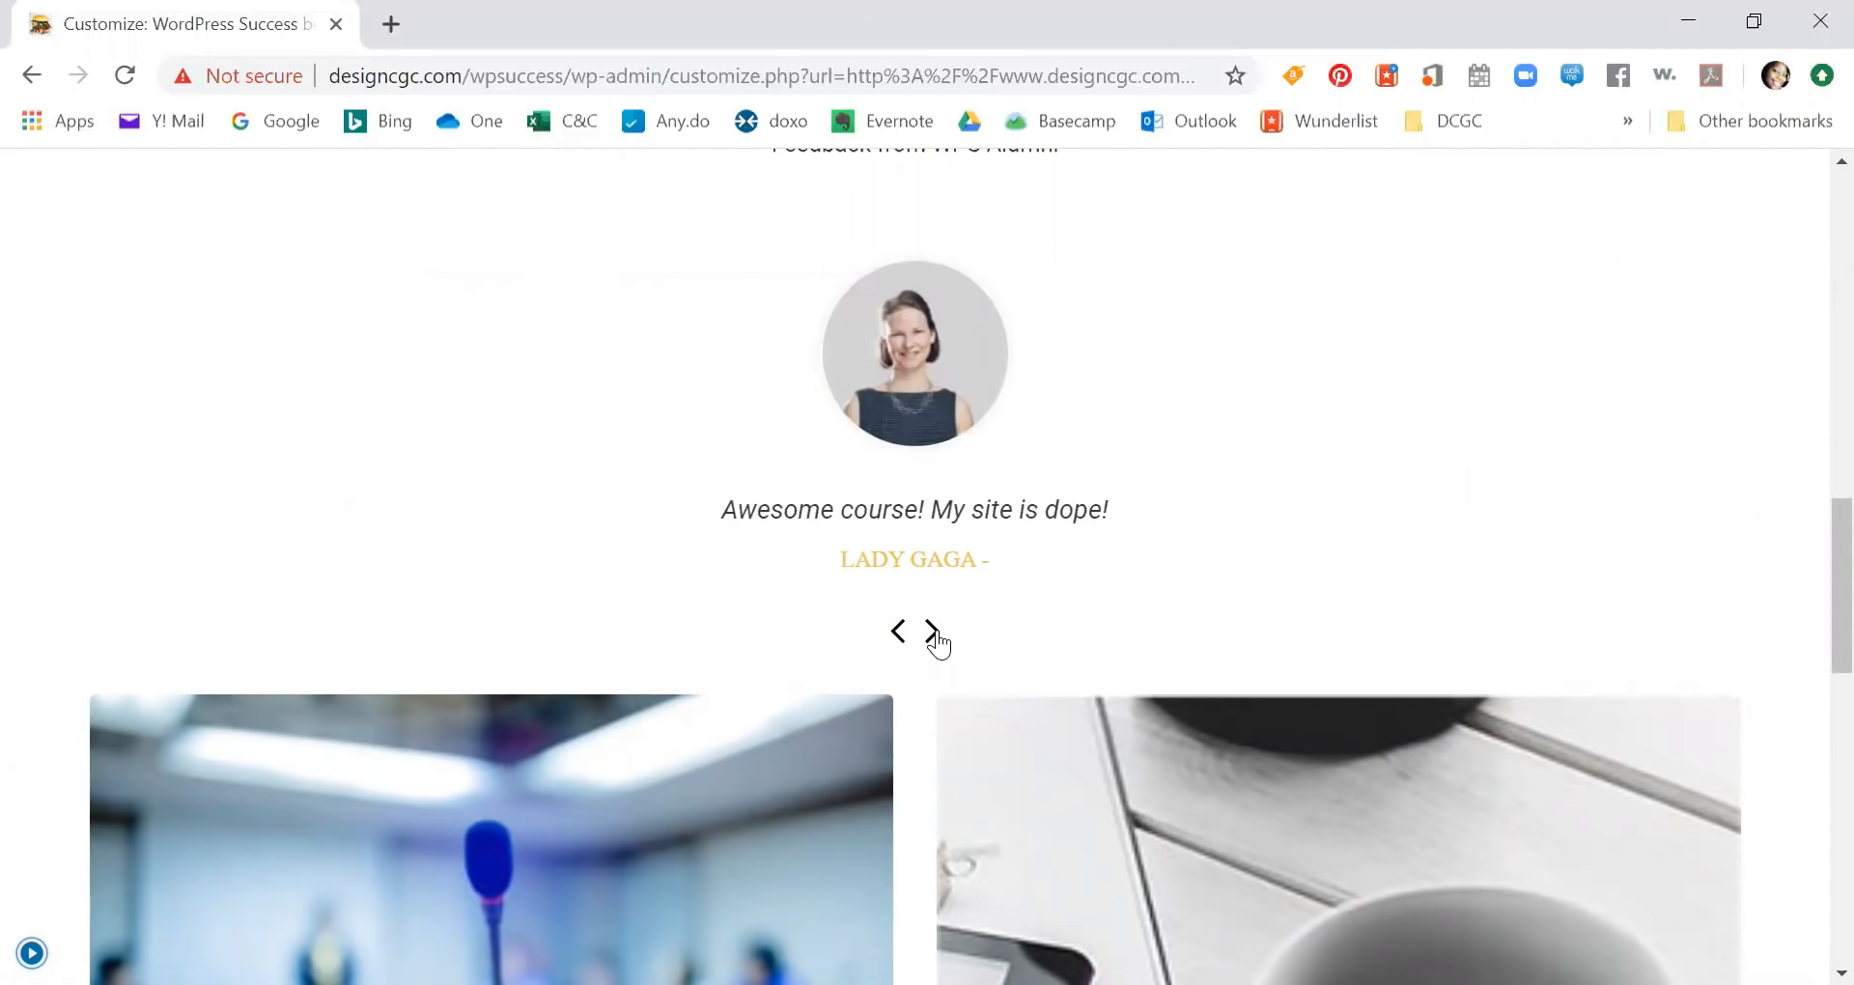
left_click(932, 633)
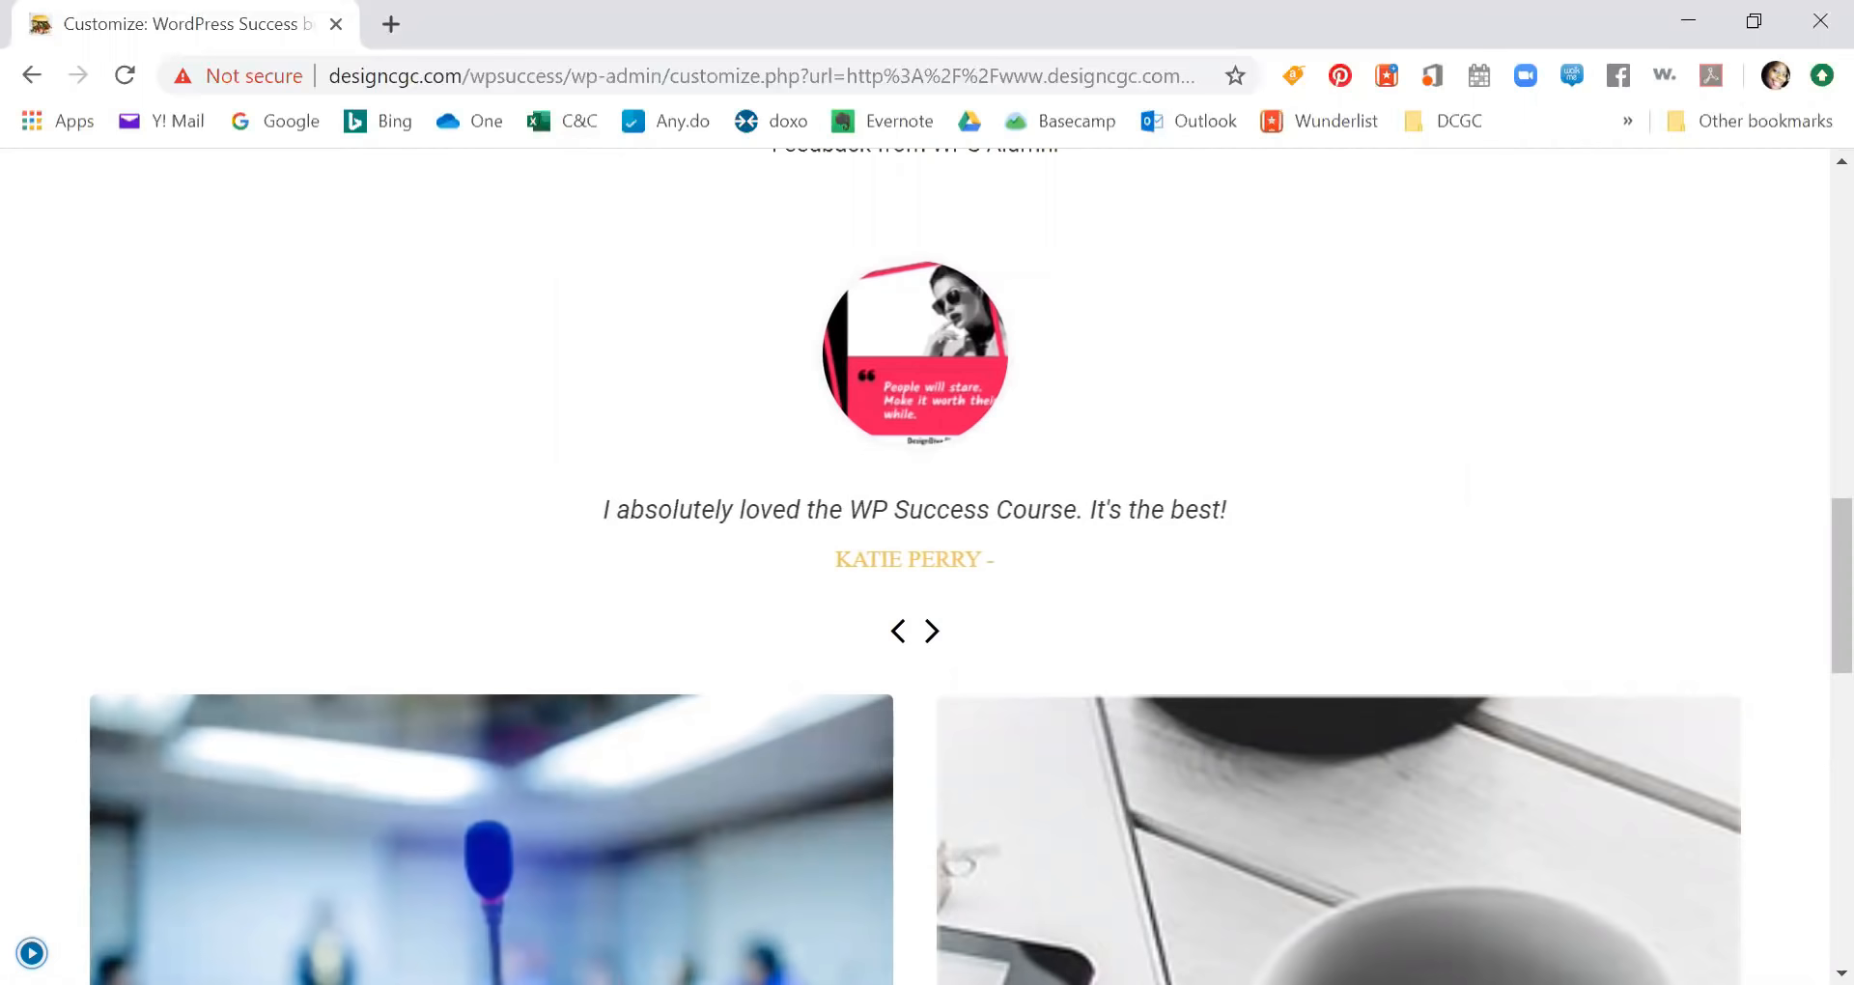
left_click(32, 953)
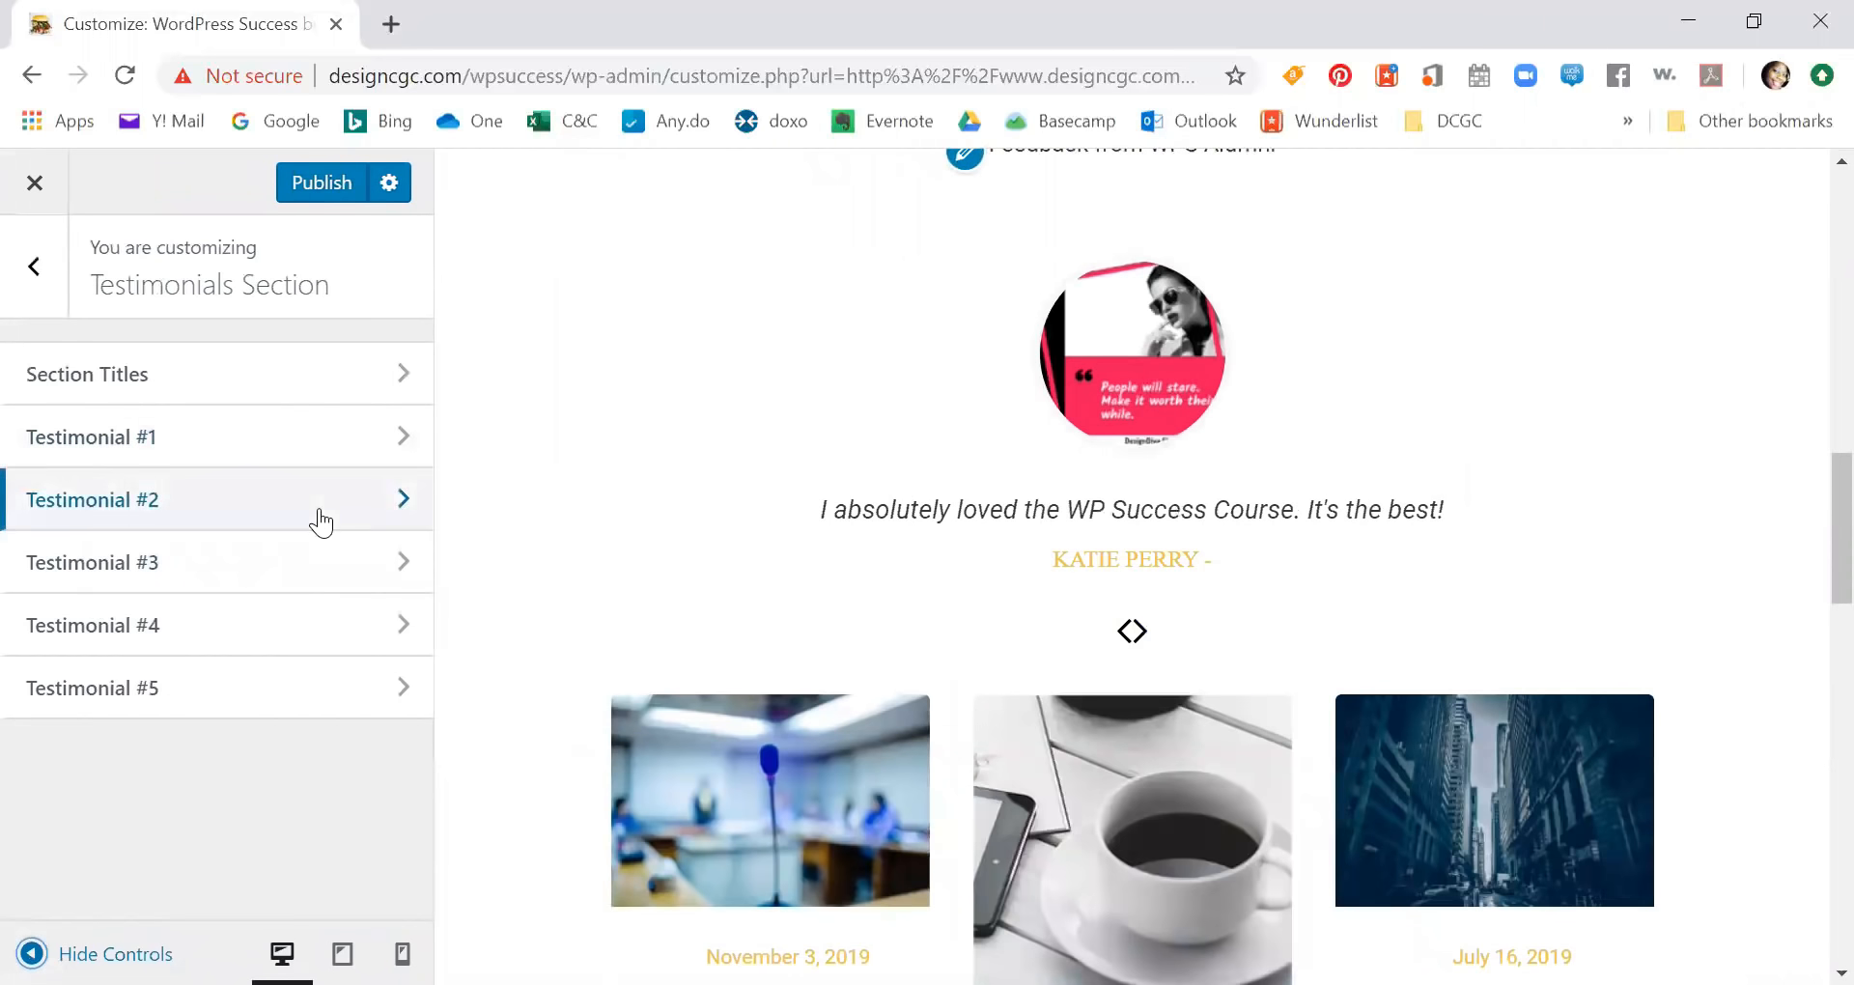
Step: Leave the Testimonials and Front Page Sections options and open the Color Schemes options, viewing the start of the front page preview
left_click(32, 265)
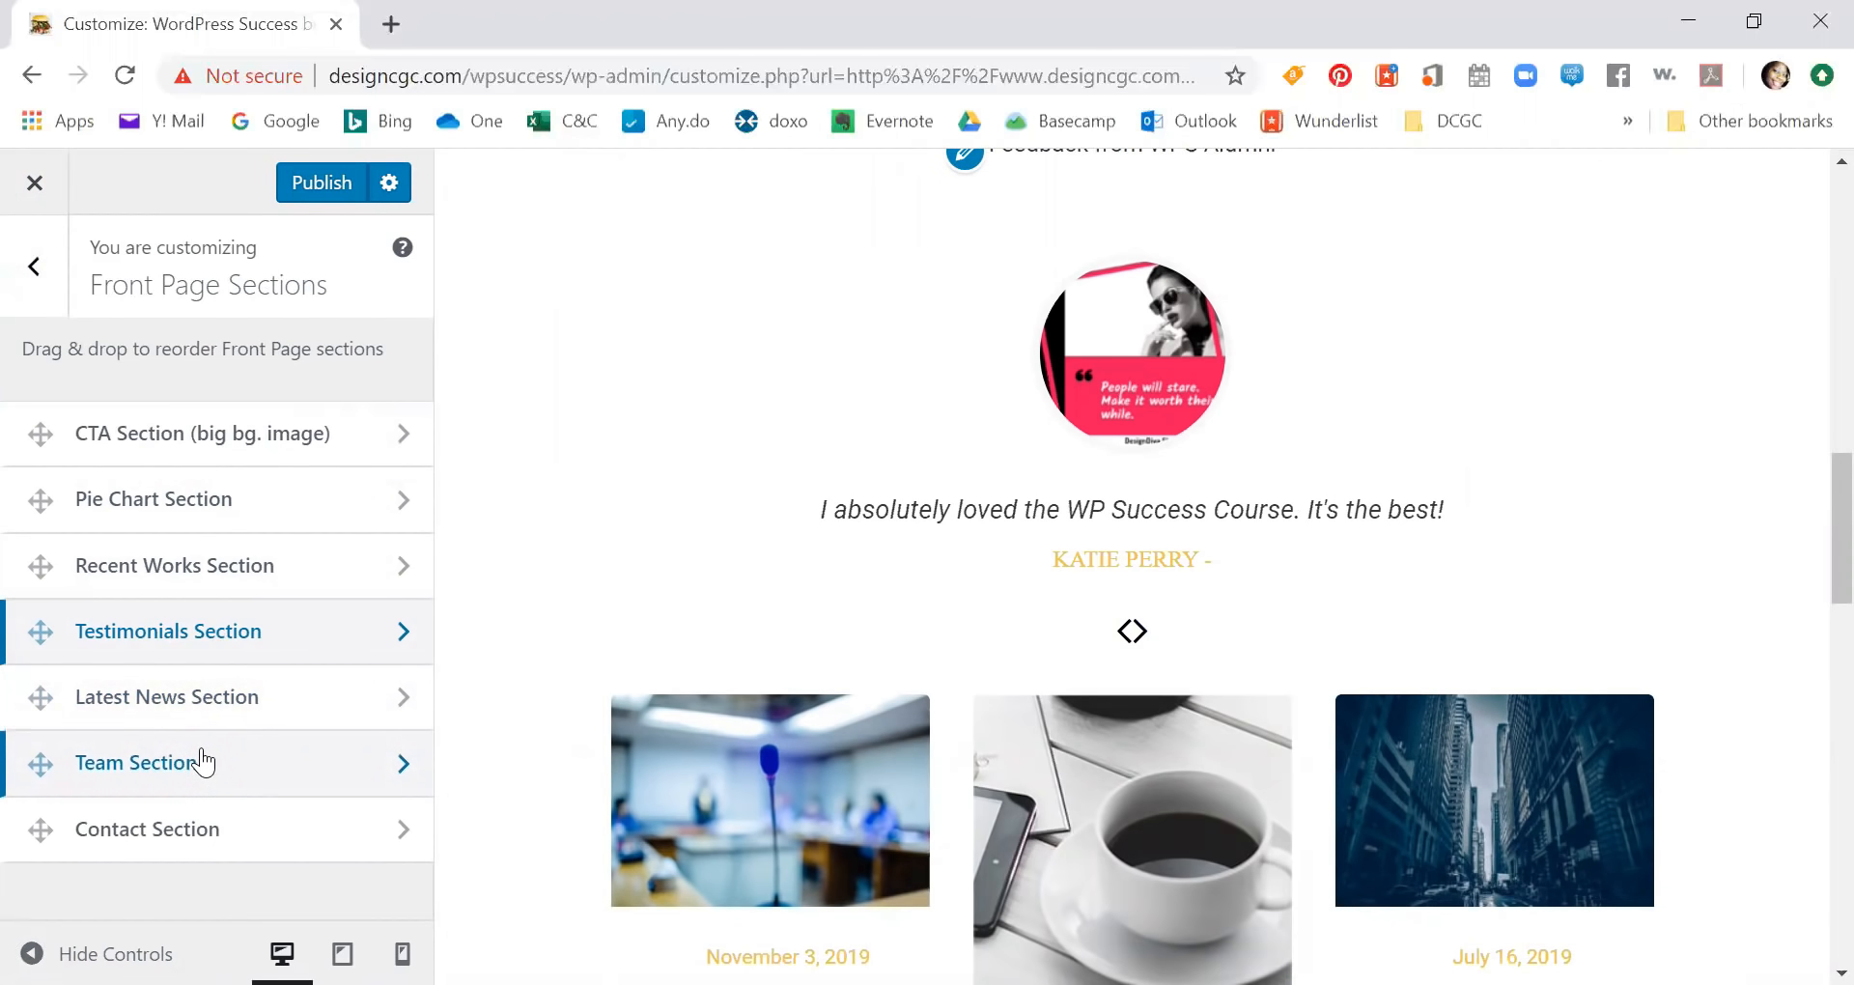
left_click(35, 269)
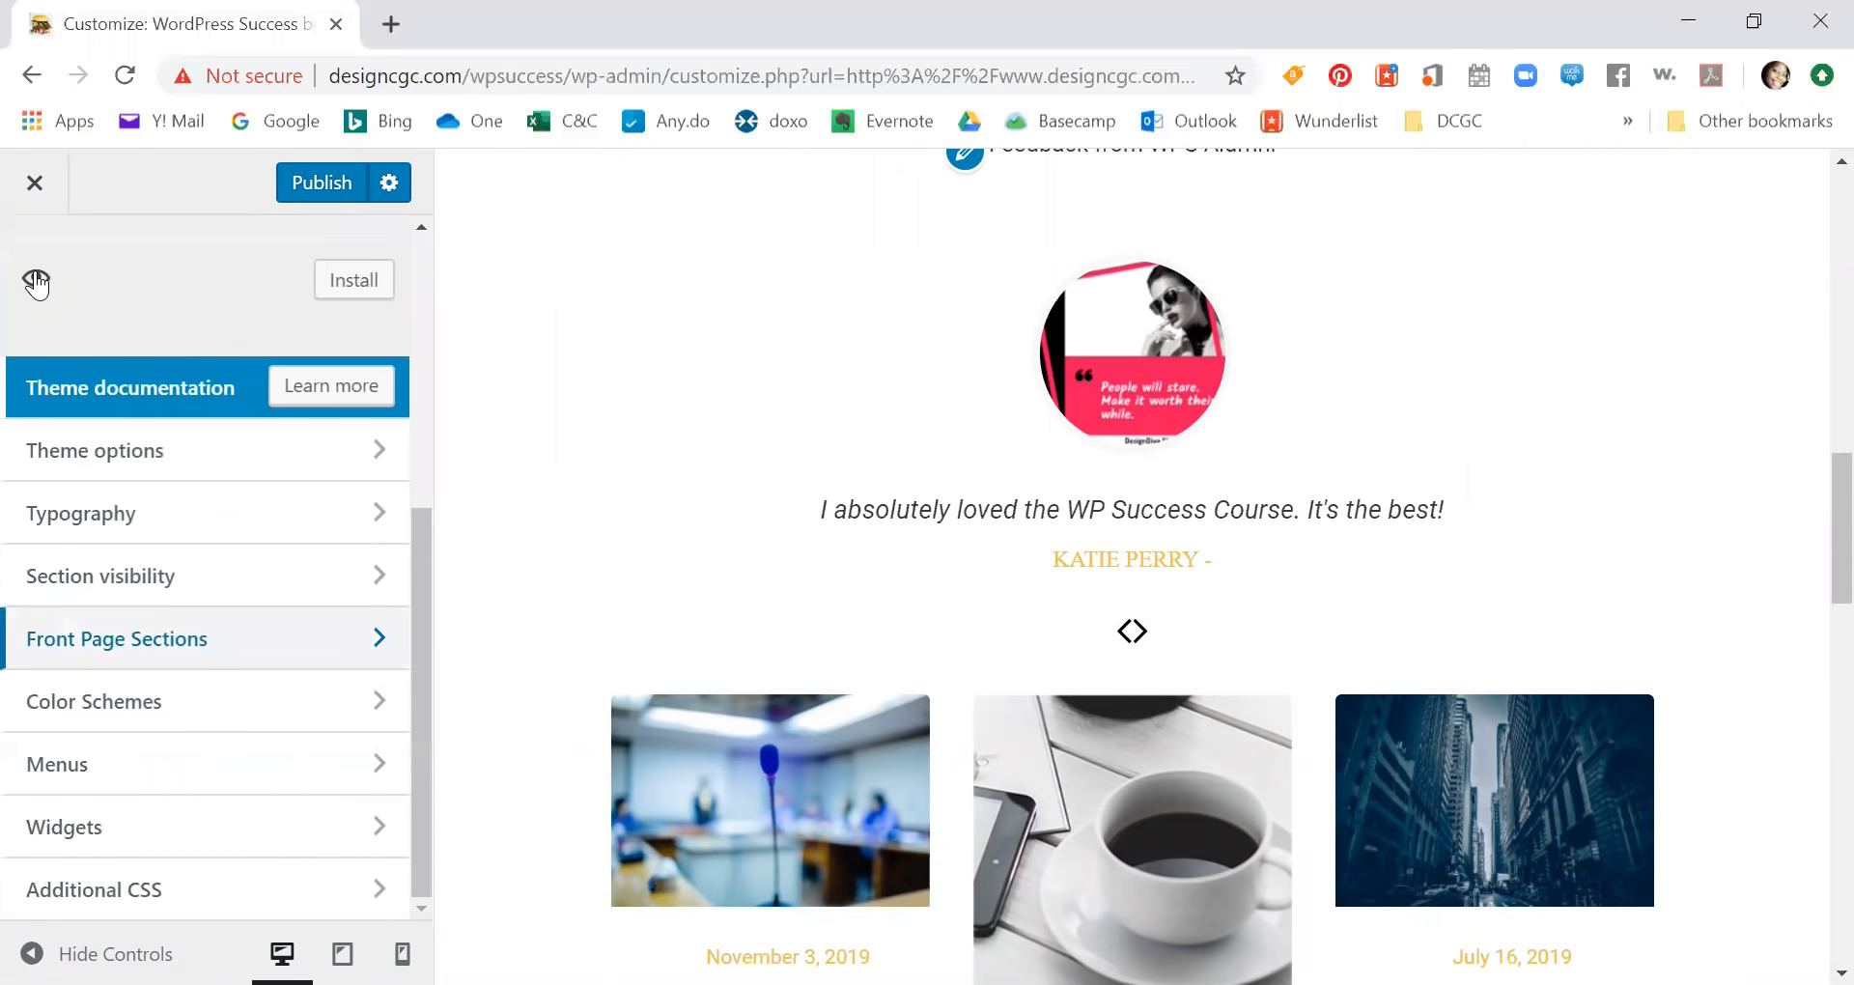
left_click(135, 716)
scroll(1215, 585, "up", 10)
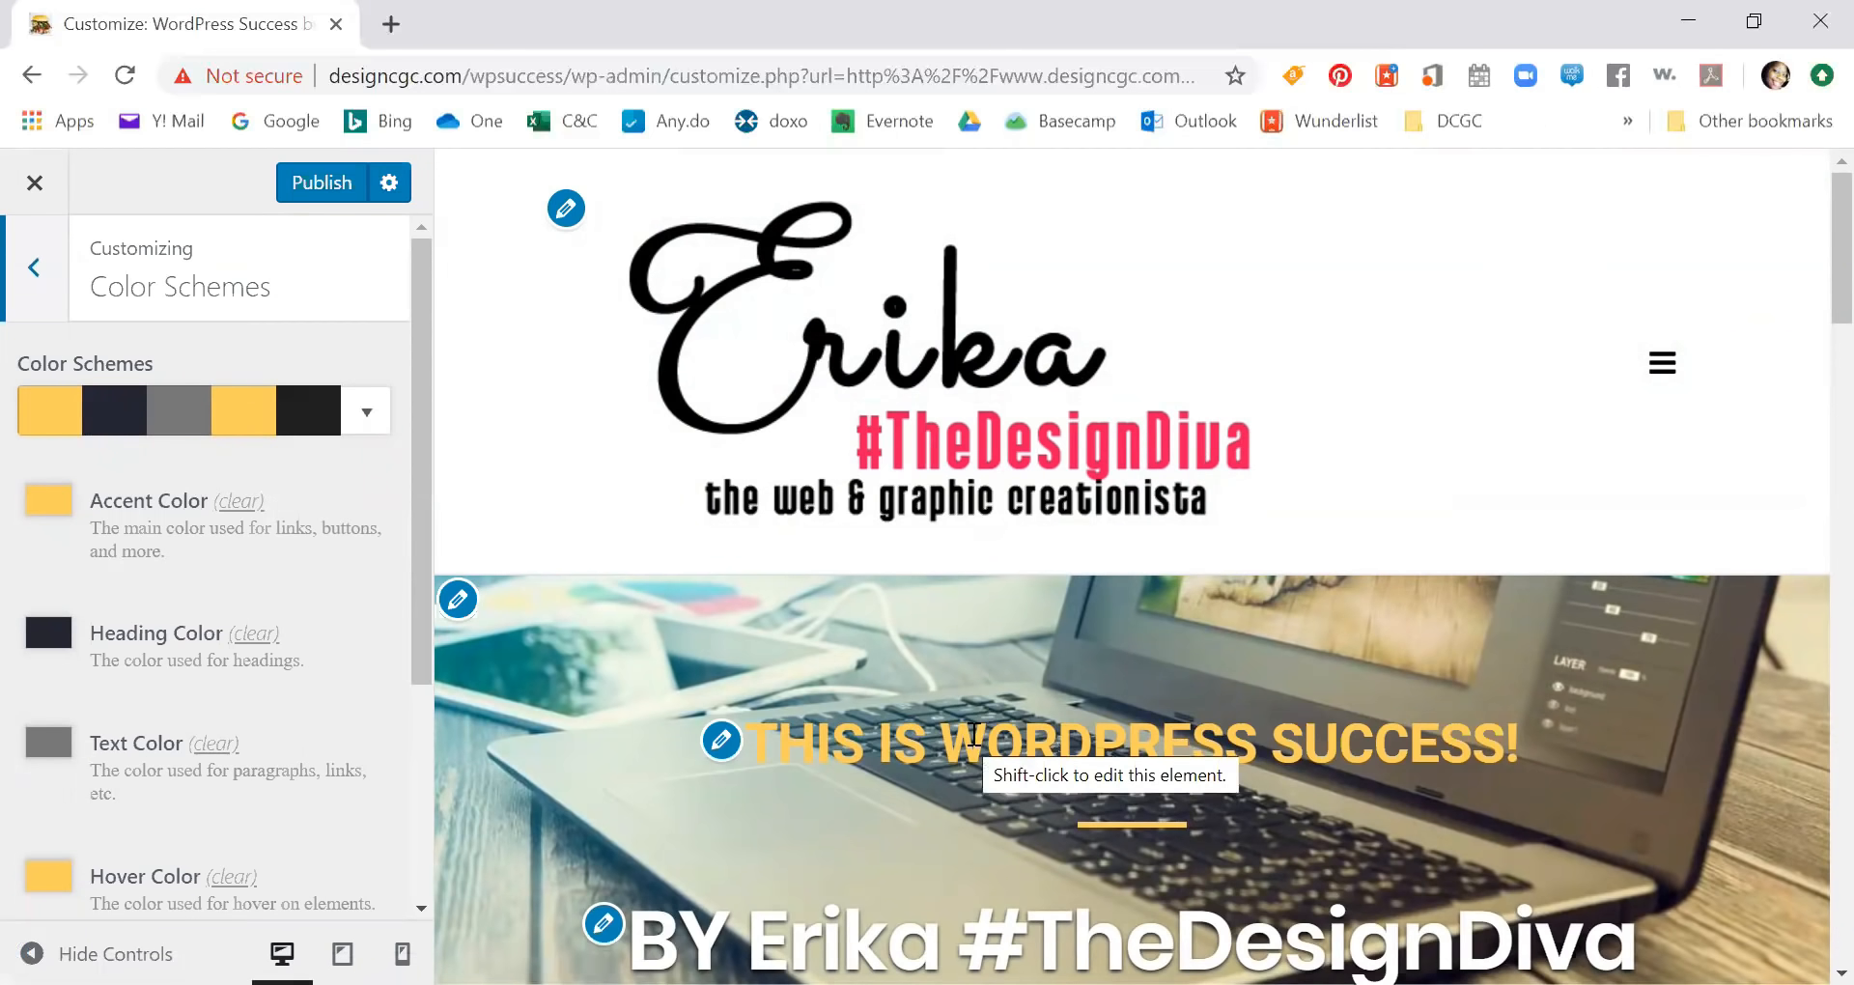
Step: Expand the preset color schemes and compare Default with Pallet 1 through Pallet 4
left_click(360, 417)
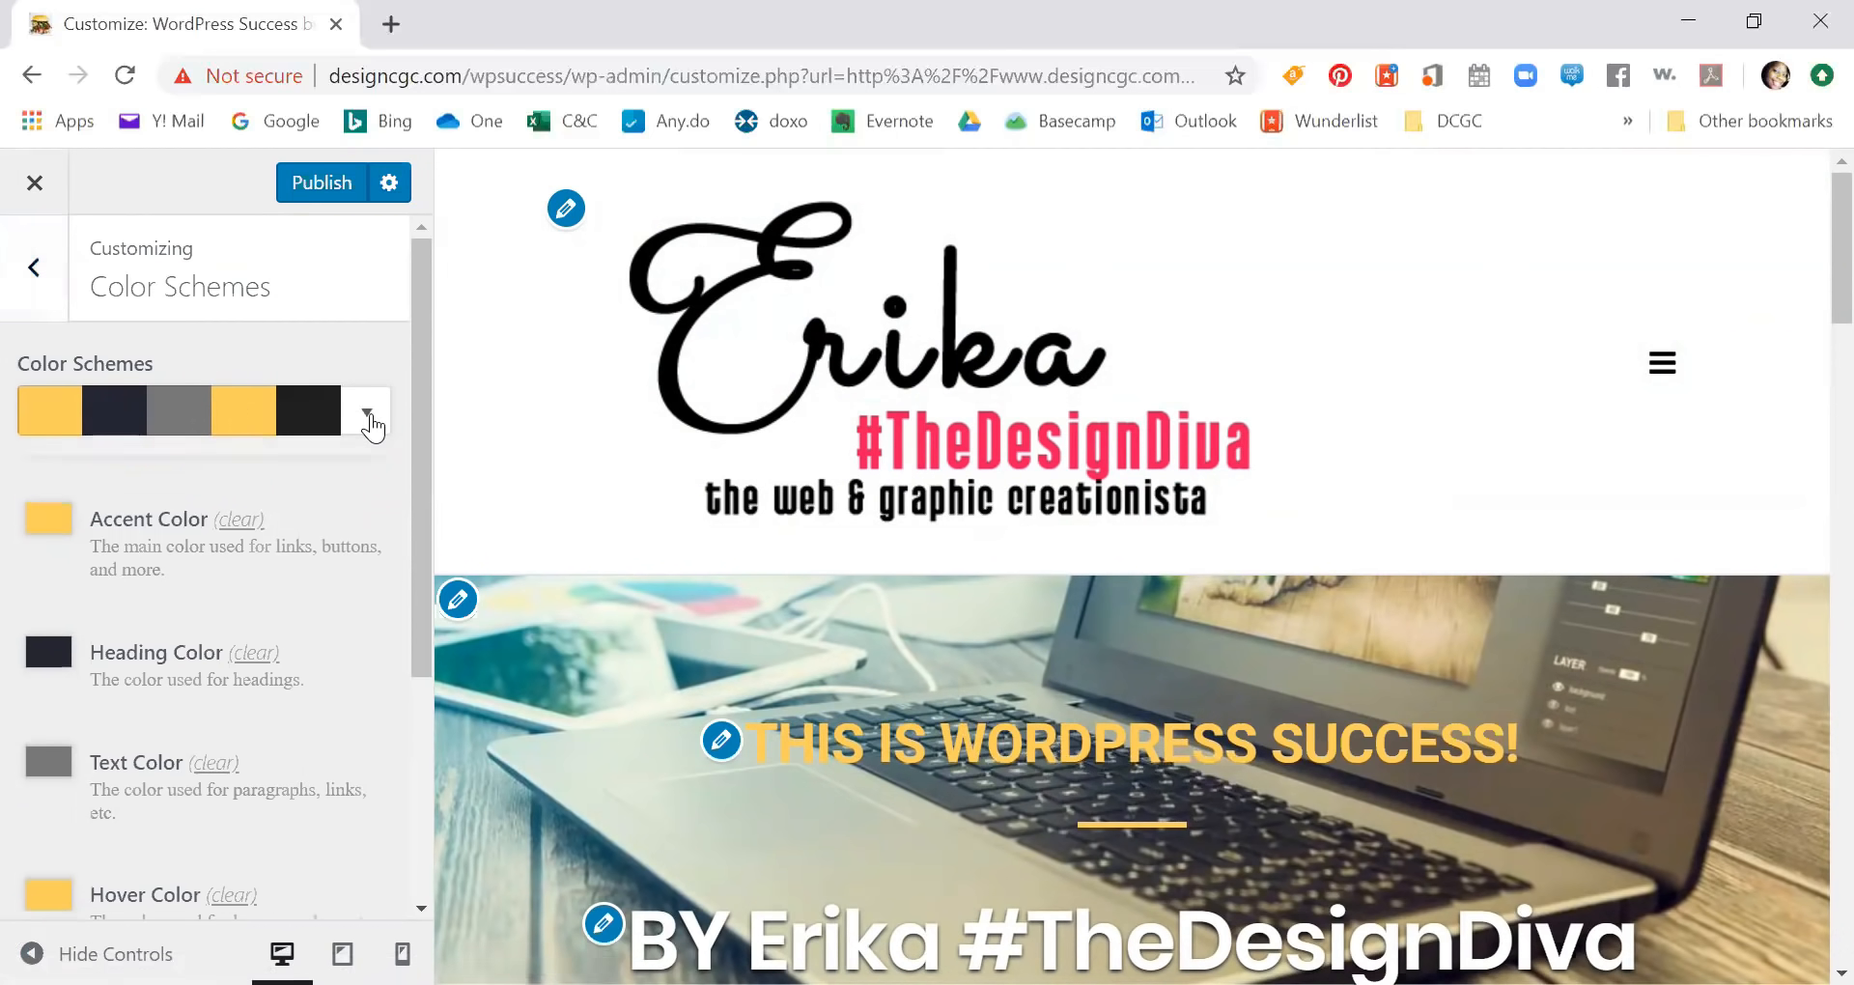
scroll(233, 604, "down", 2)
scroll(232, 600, "down", 3)
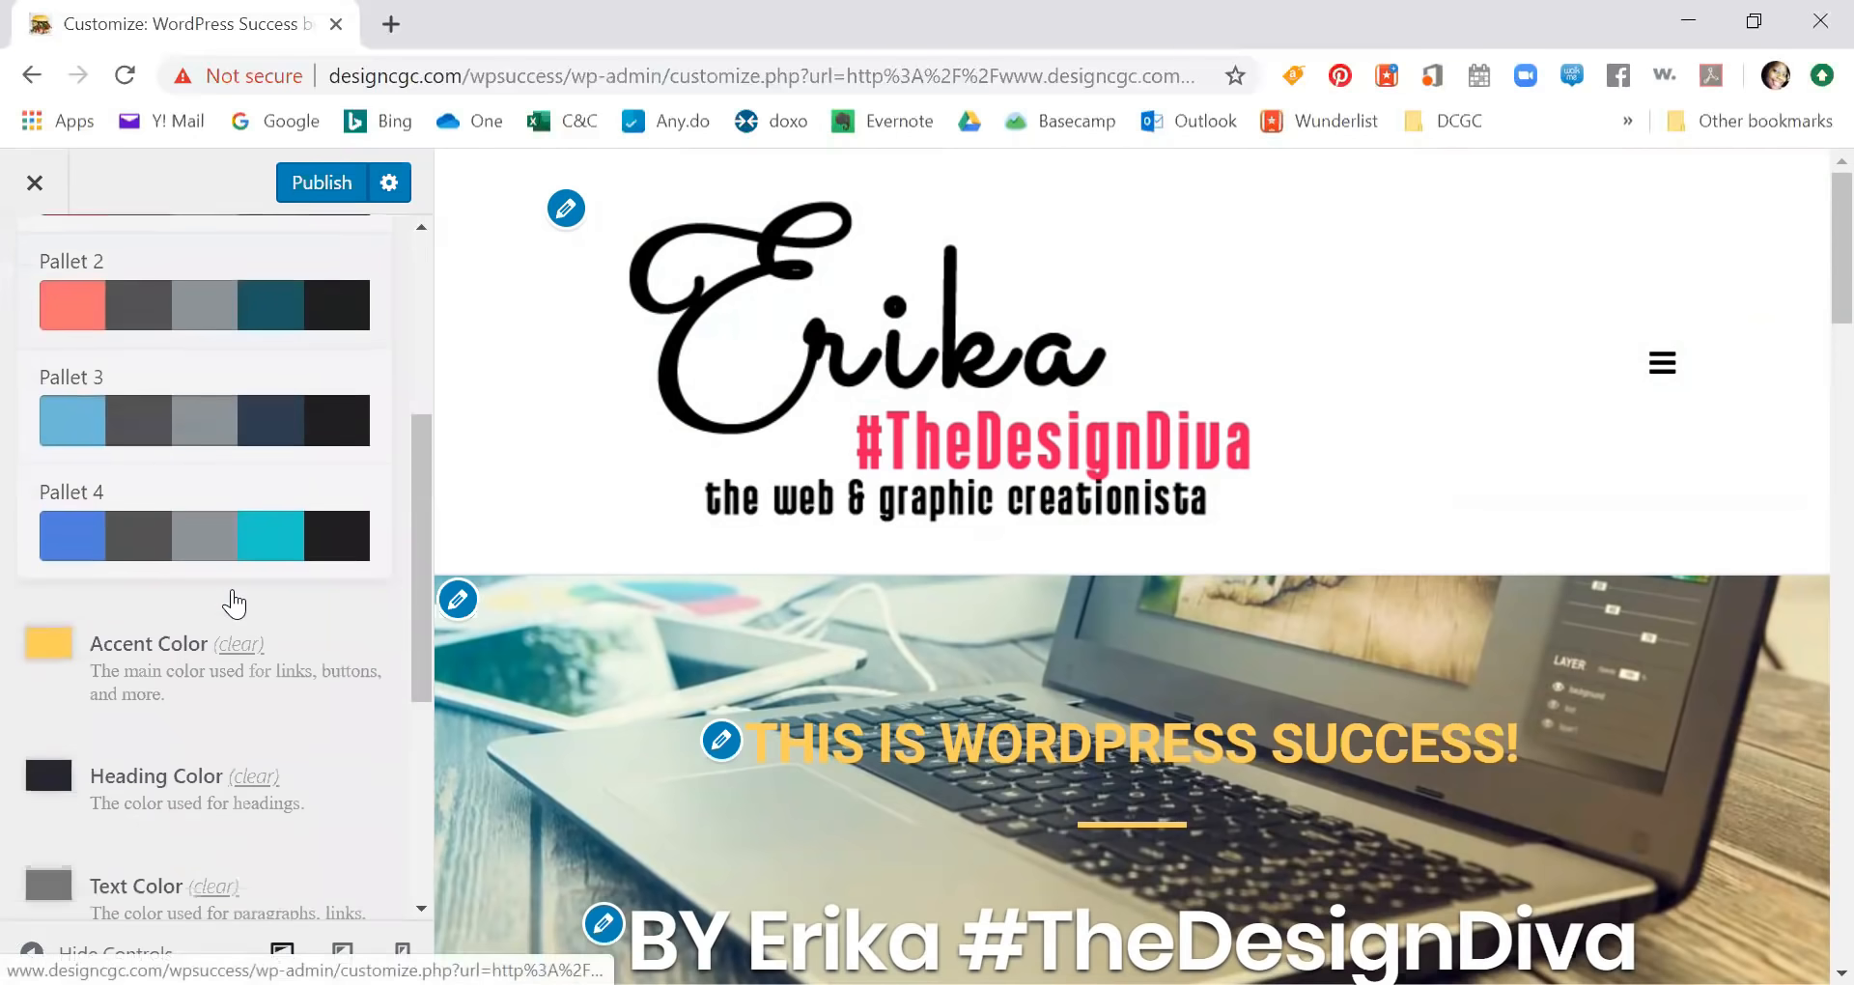
scroll(222, 594, "up", 5)
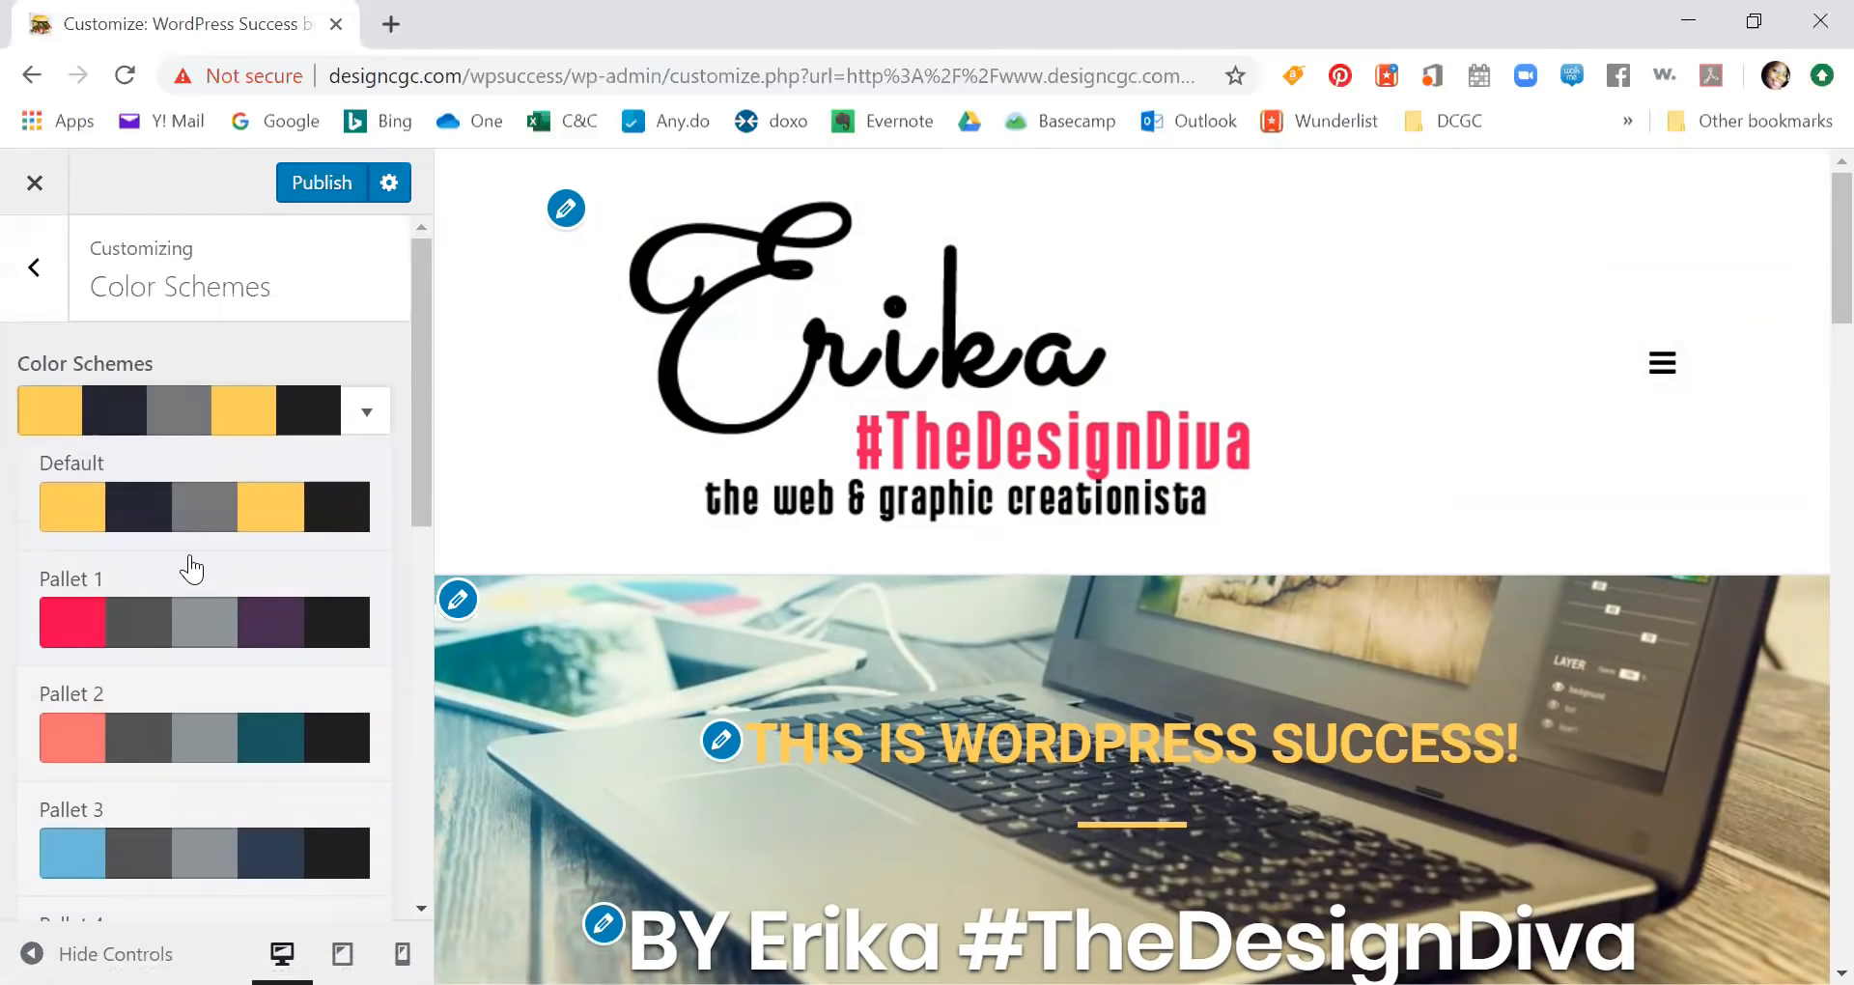
scroll(194, 570, "down", 3)
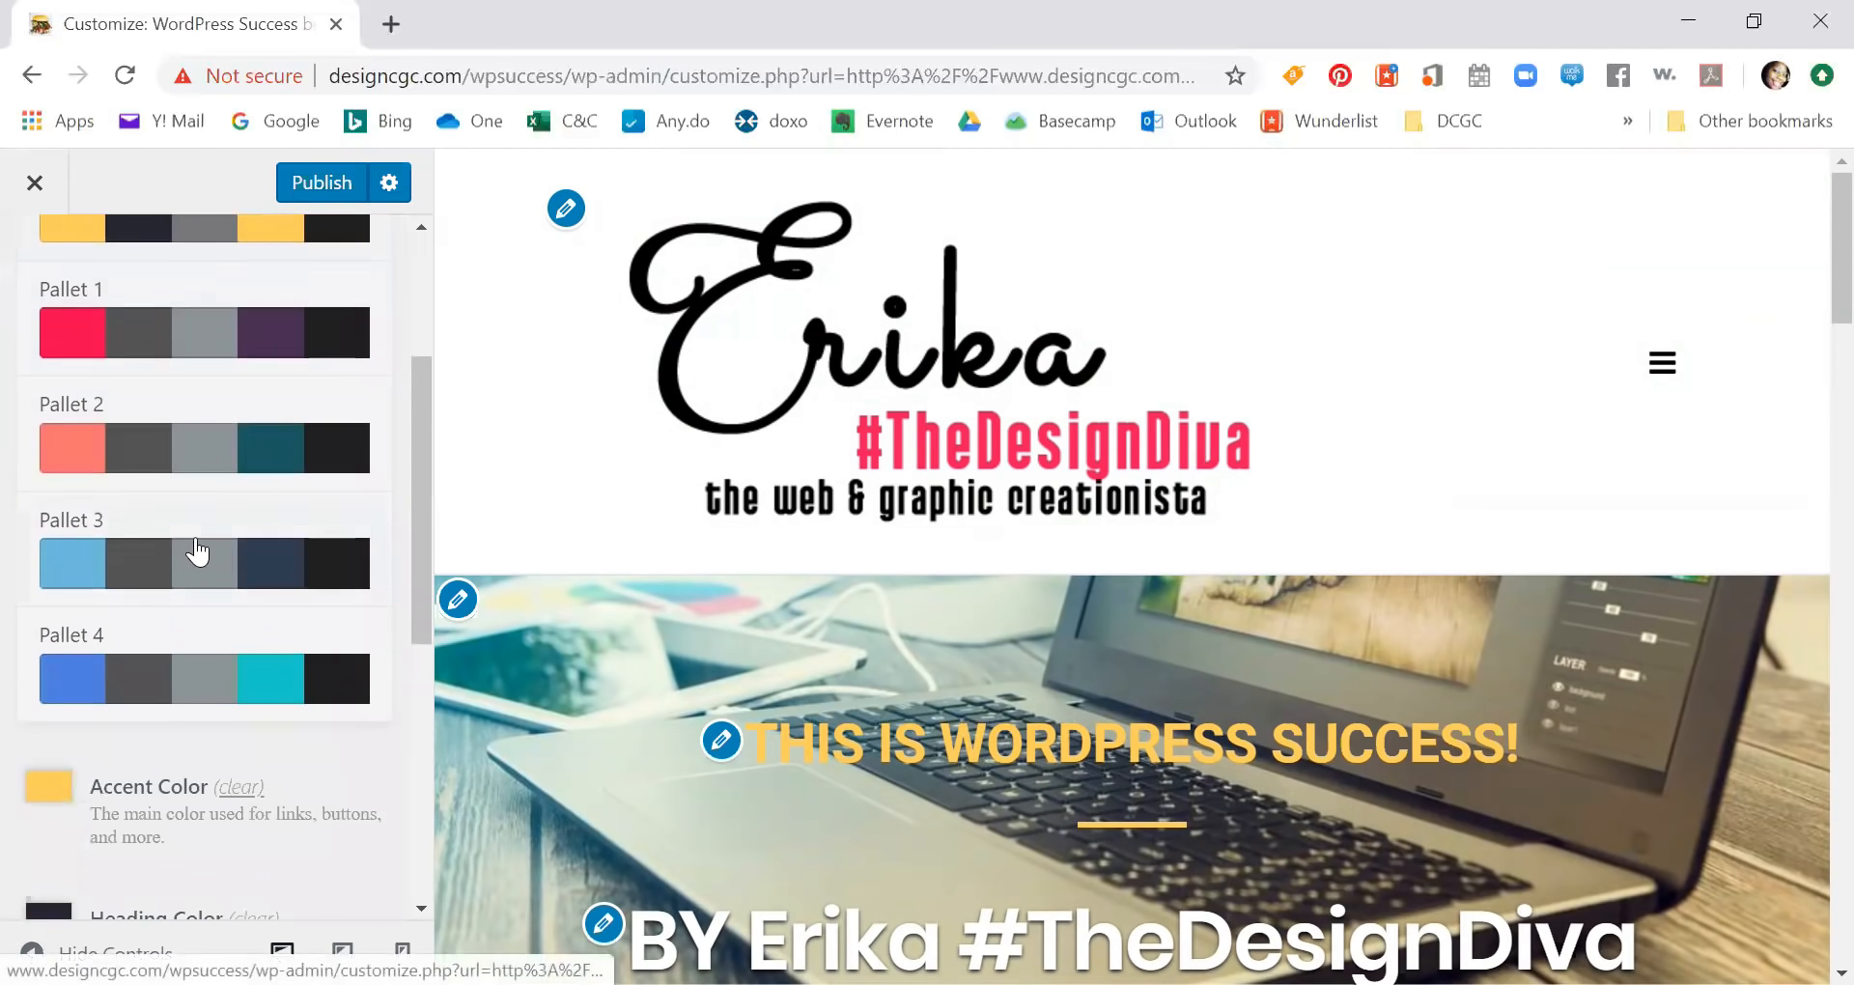
scroll(195, 557, "down", 5)
scroll(201, 549, "up", 5)
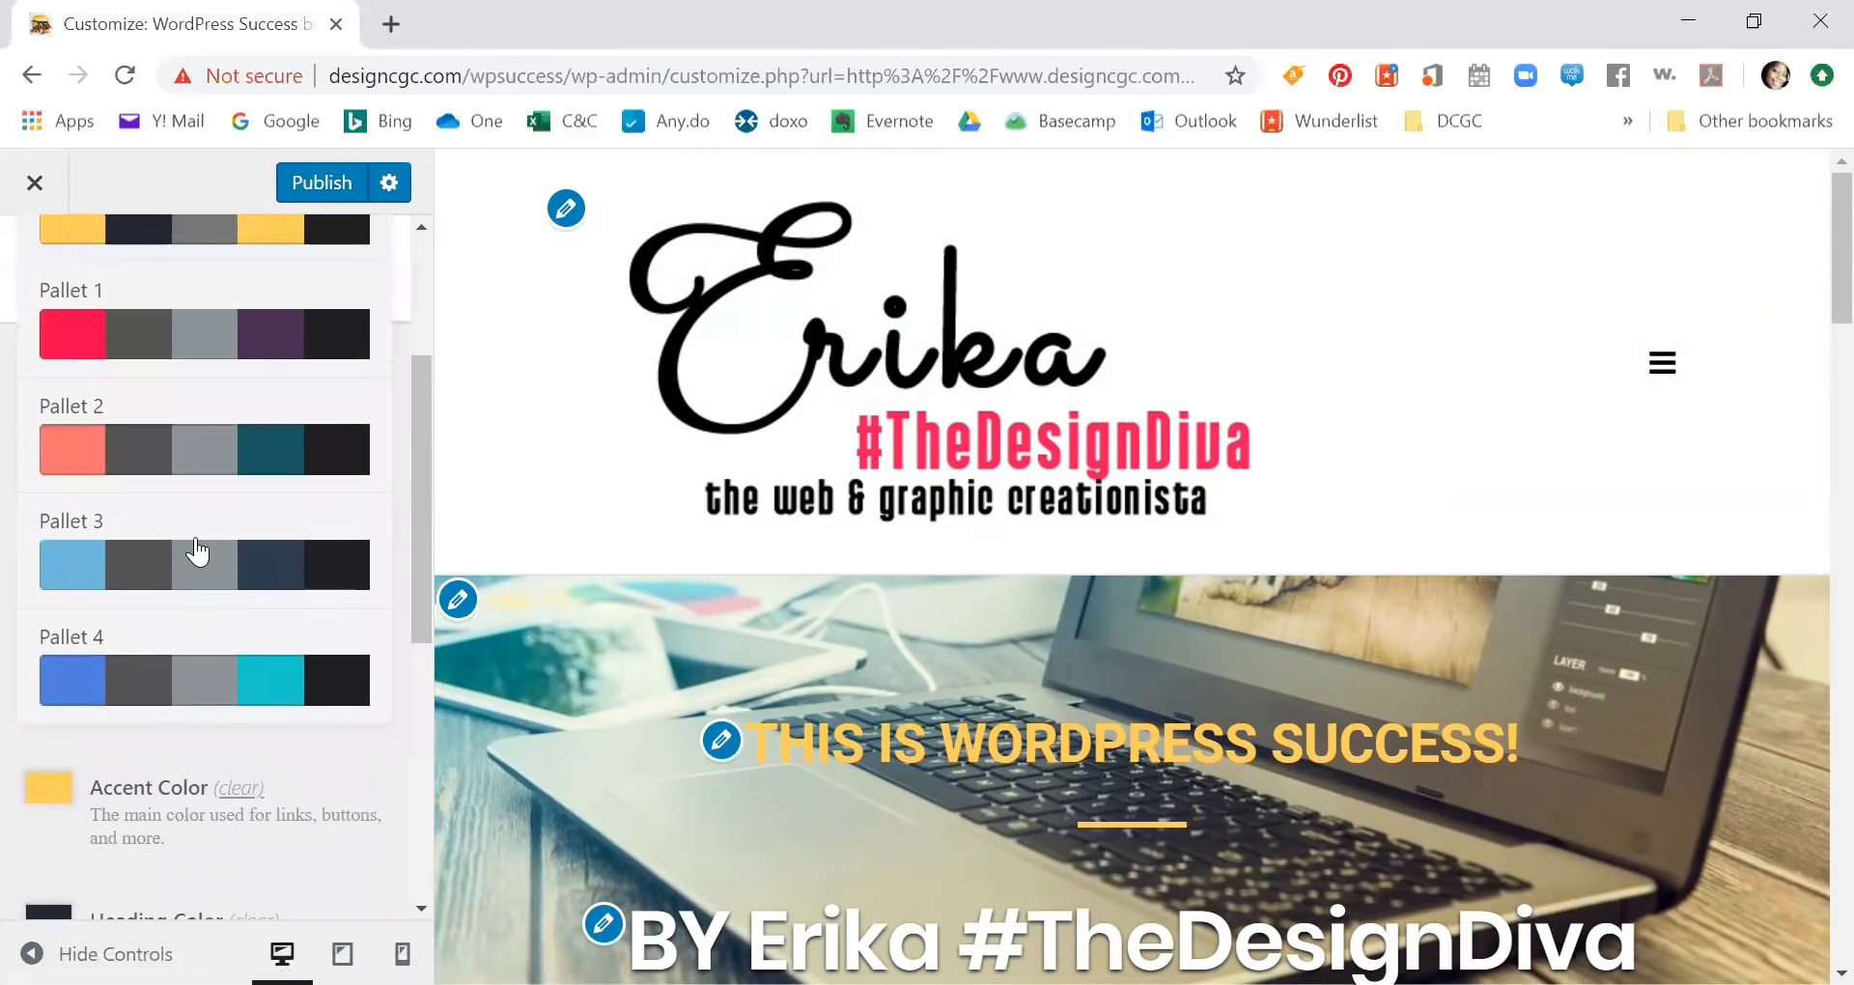
scroll(197, 551, "up", 2)
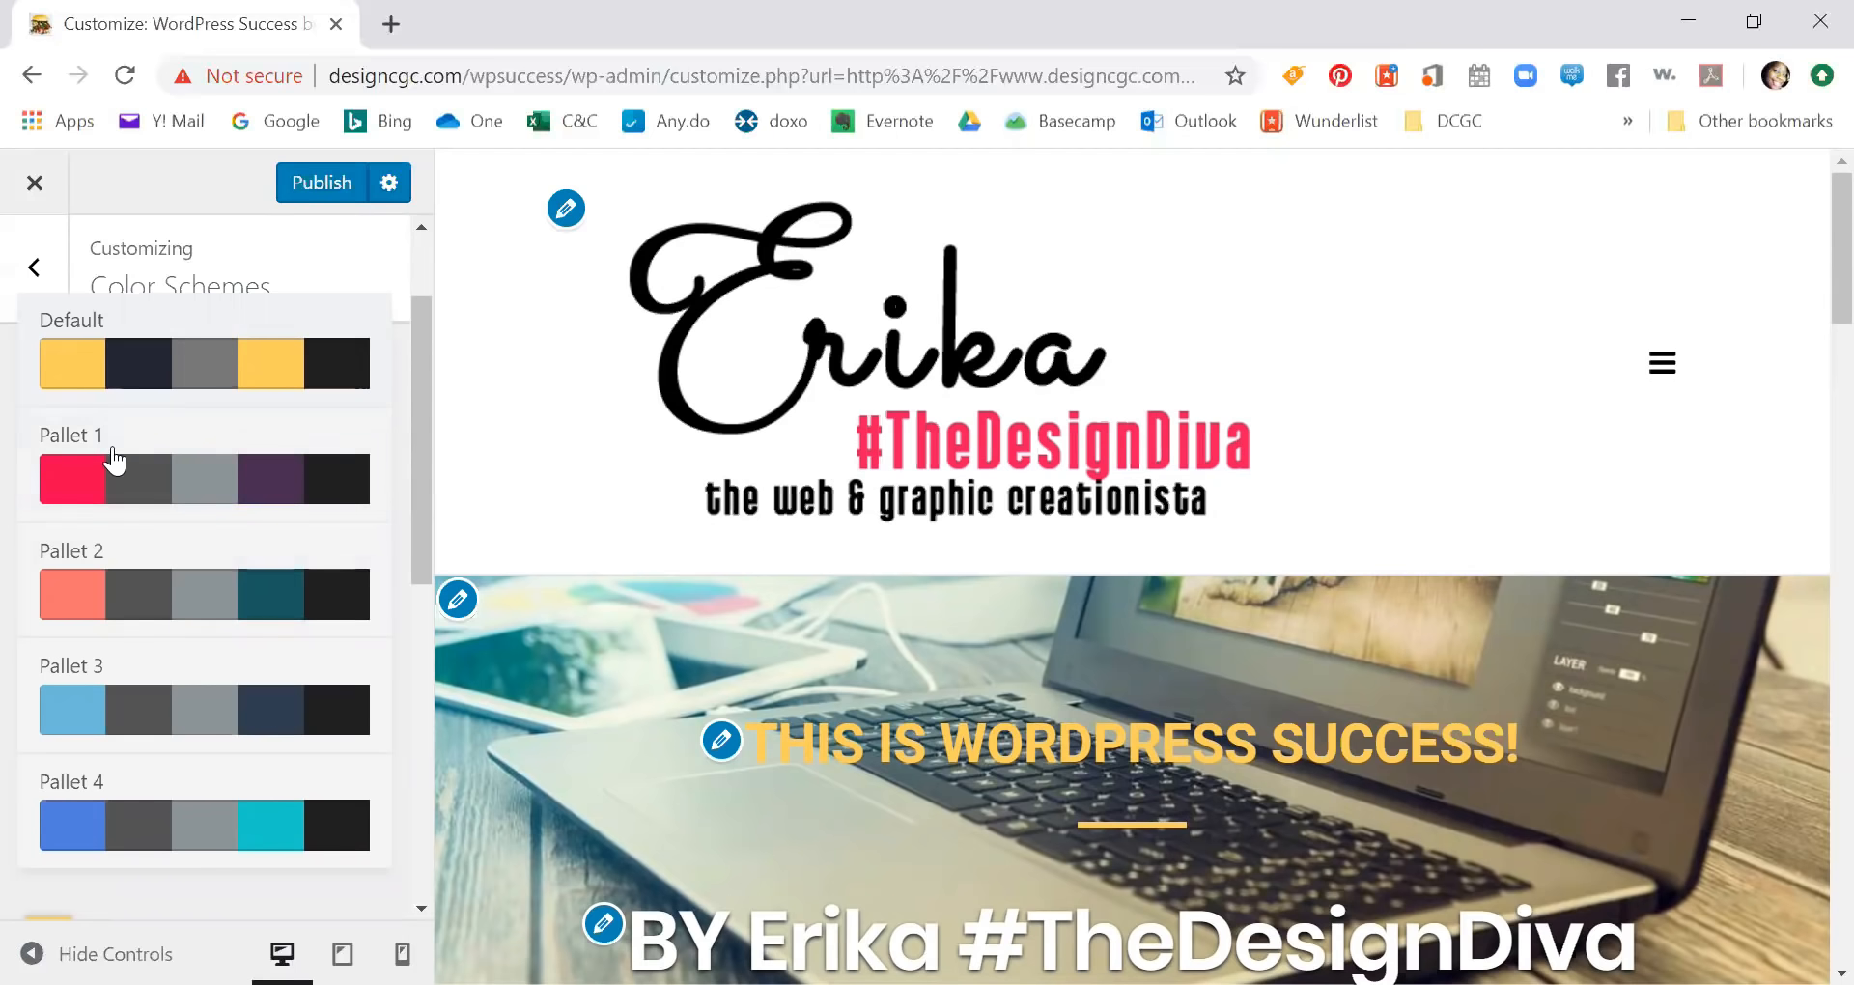
scroll(180, 529, "up", 1)
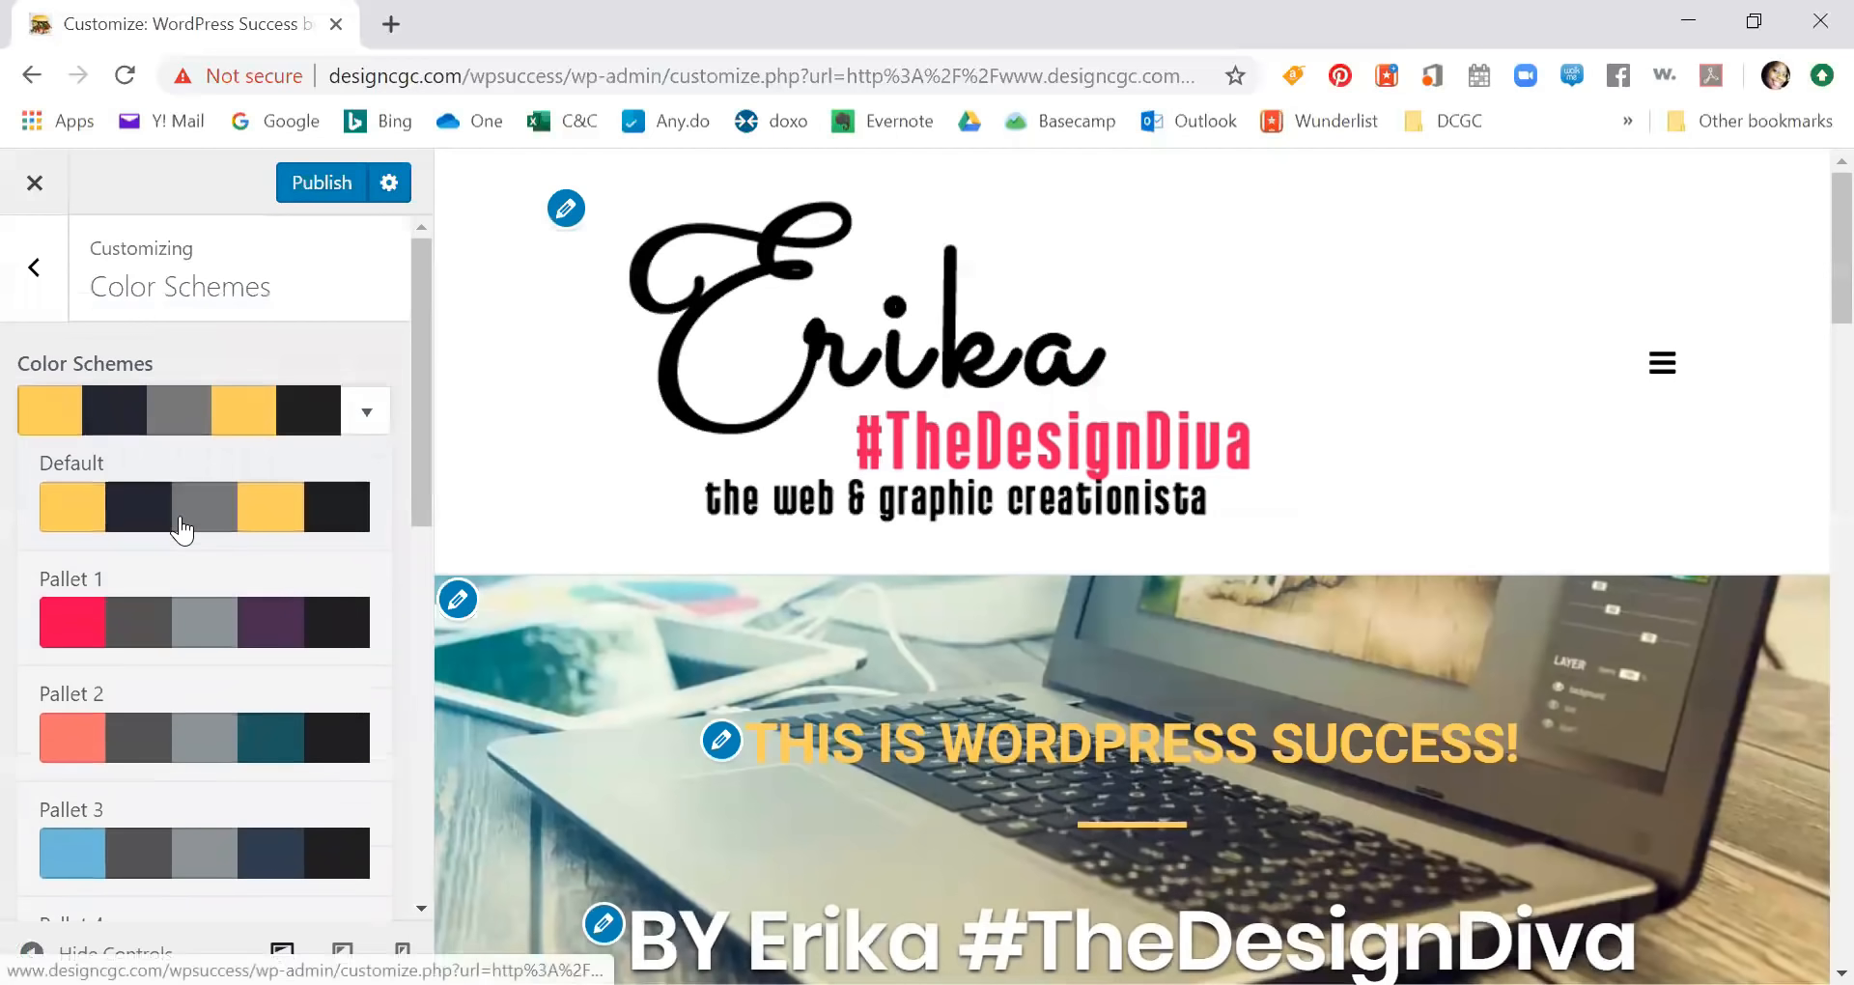
Step: Apply the Pallet 2 color scheme and check the "THIS IS WORDPRESS SUCCESS!" heading in the preview
scroll(180, 529, "down", 2)
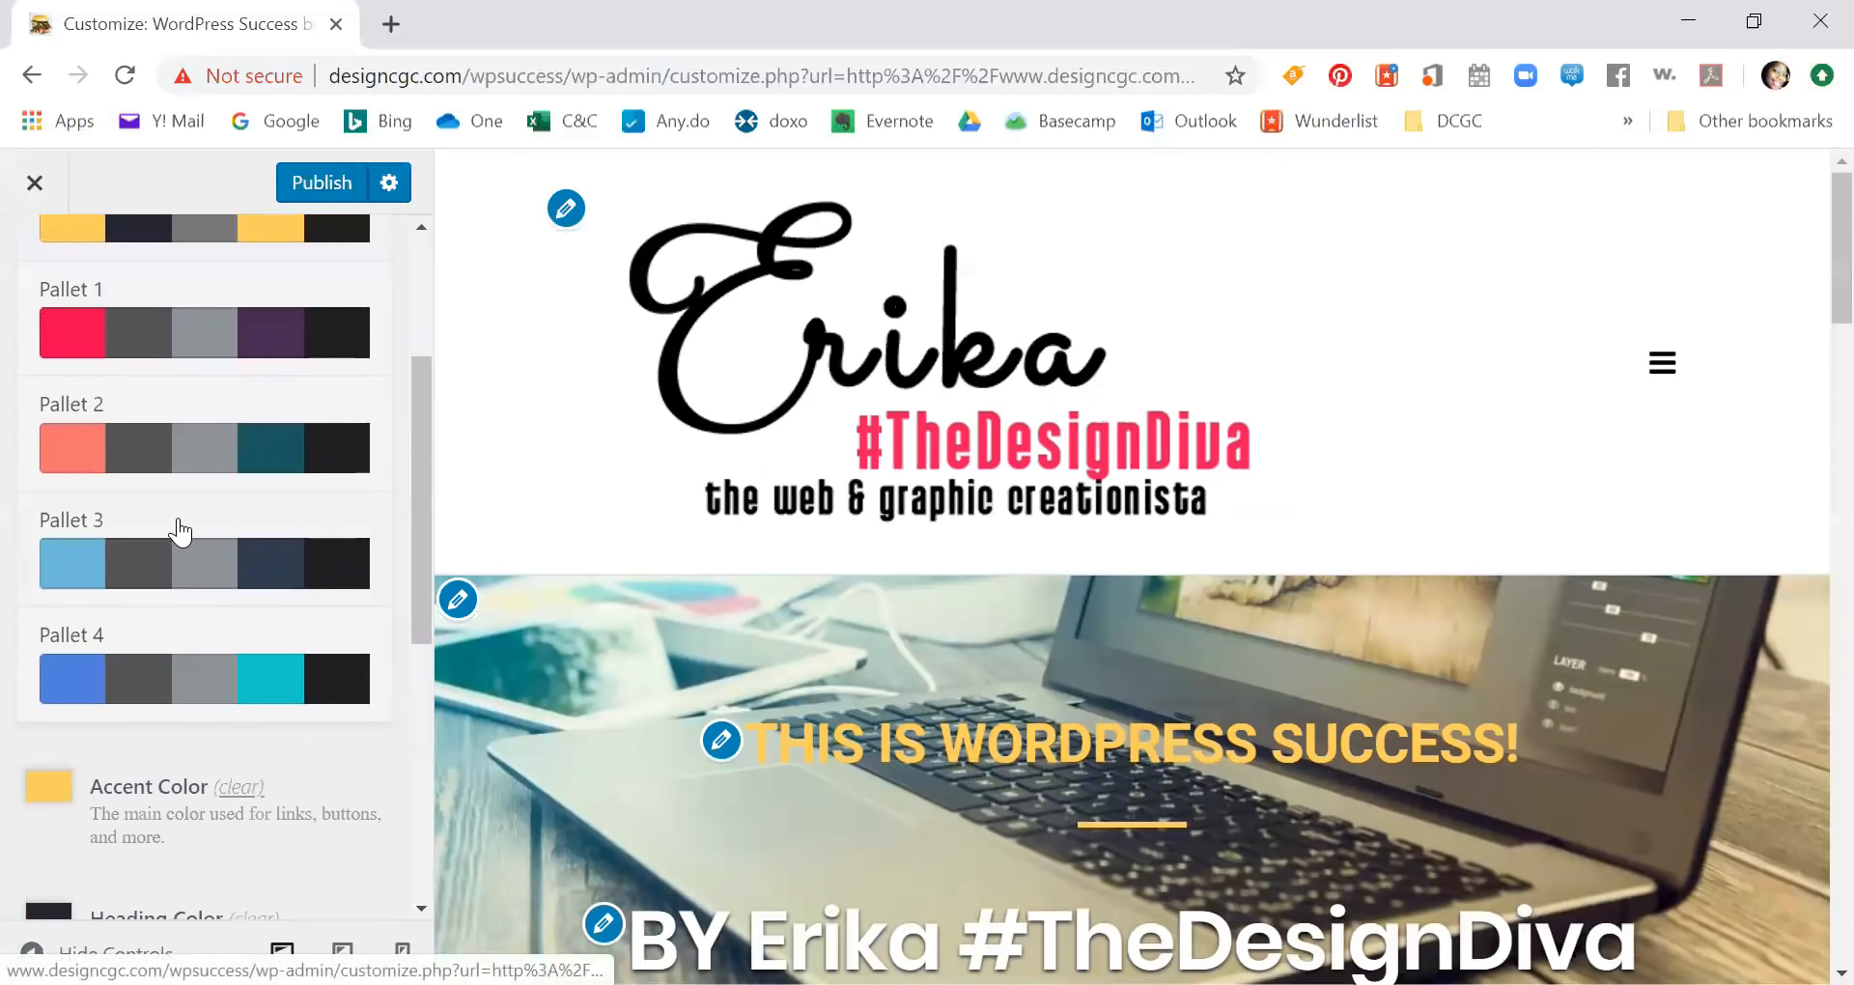
left_click(77, 465)
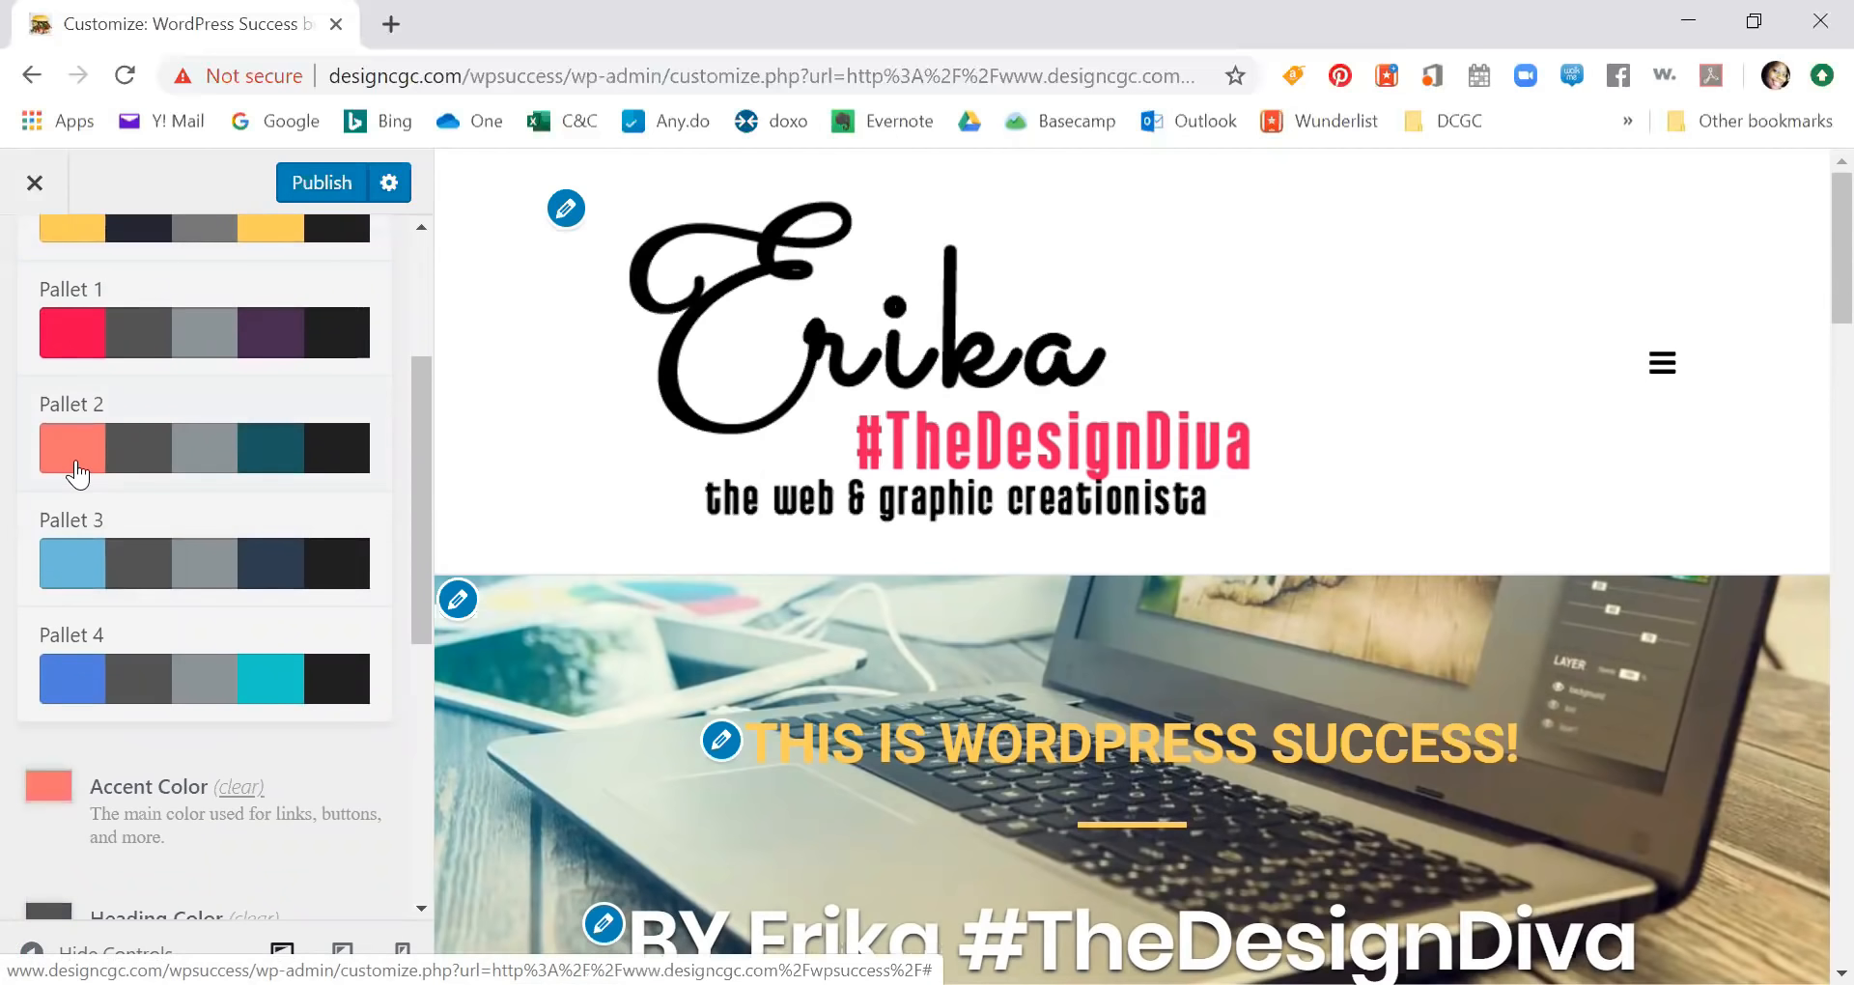
scroll(259, 541, "down", 6)
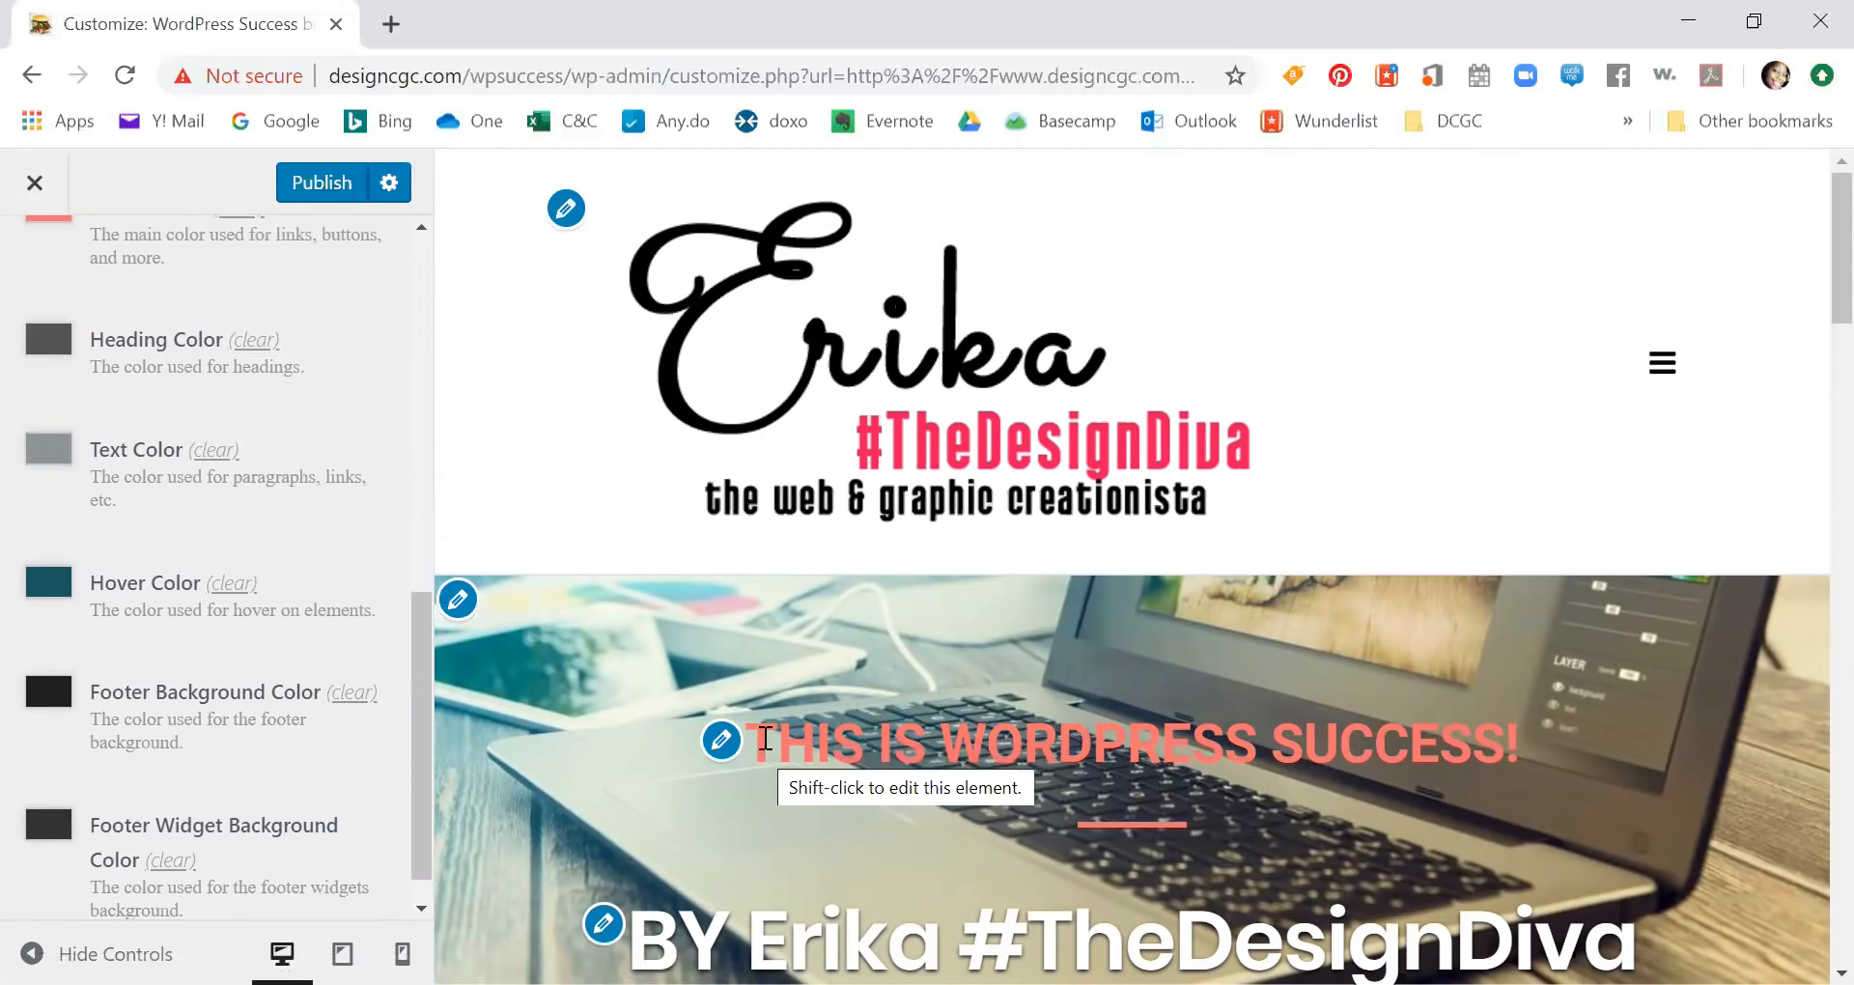
left_click_drag(745, 744, 1461, 714)
left_click(1382, 665)
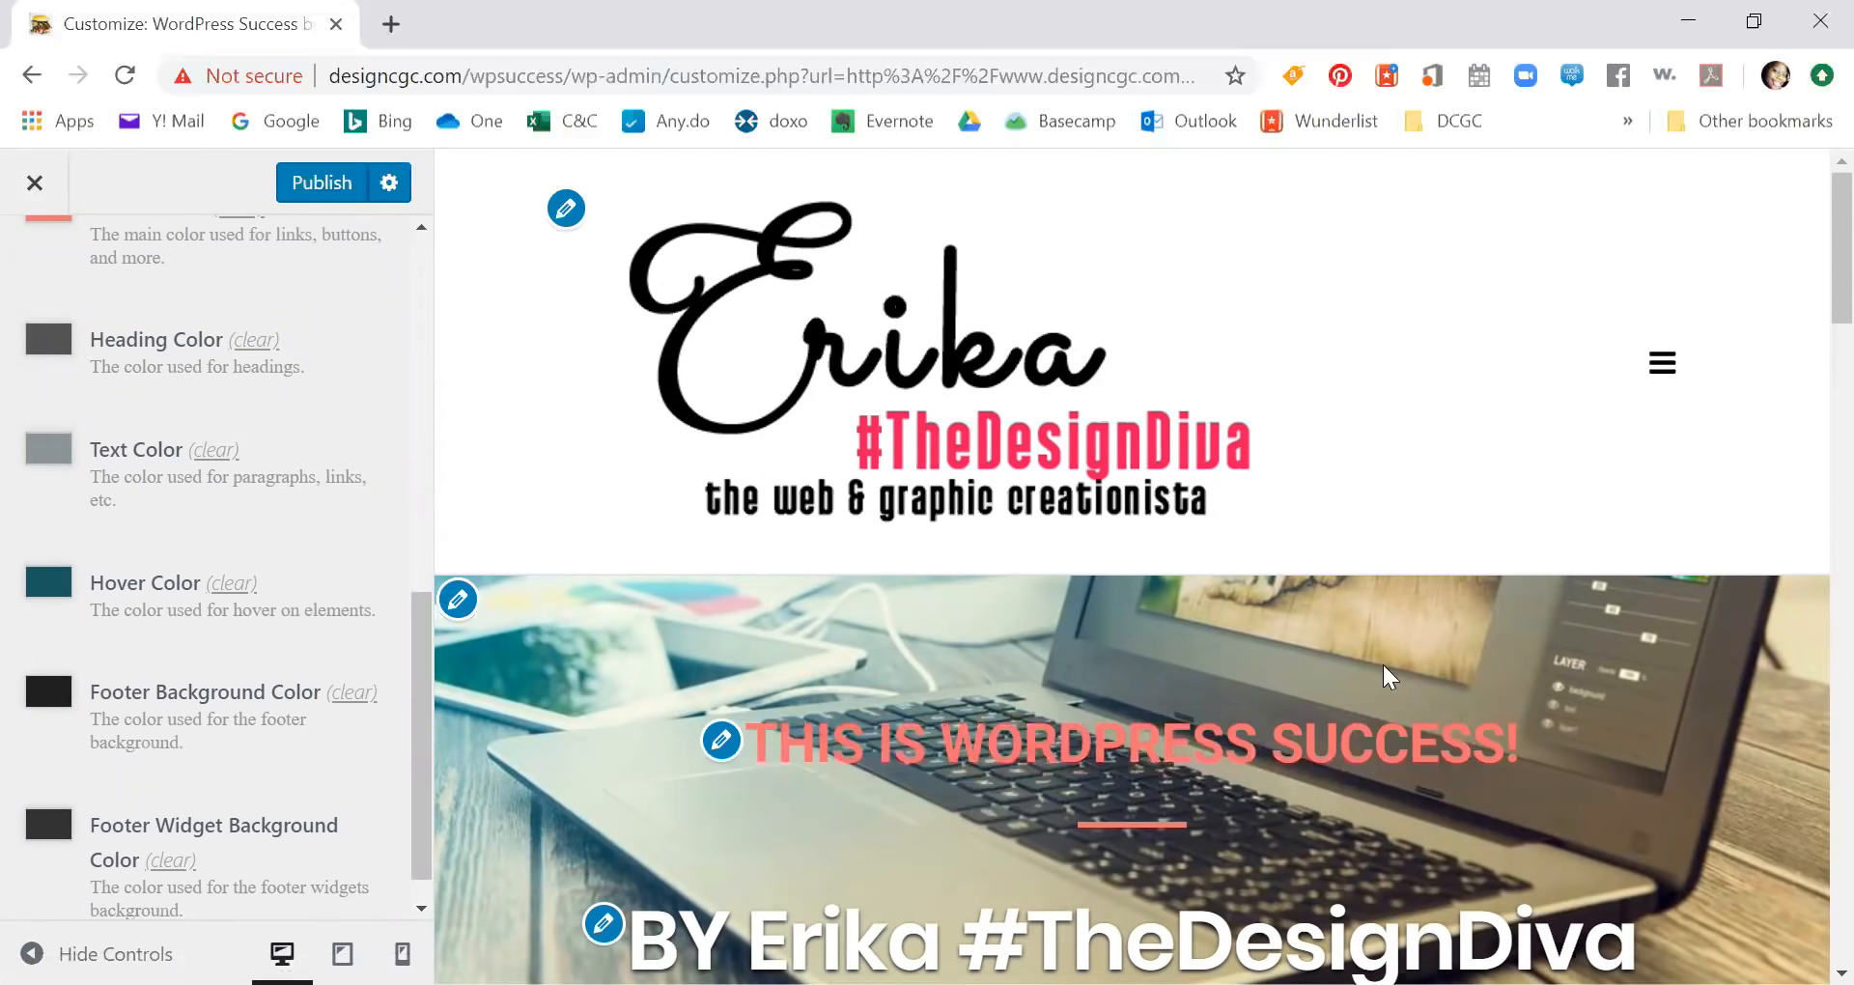
Step: Change the Accent Color to a bright magenta pink and close its color picker
scroll(231, 526, "up", 8)
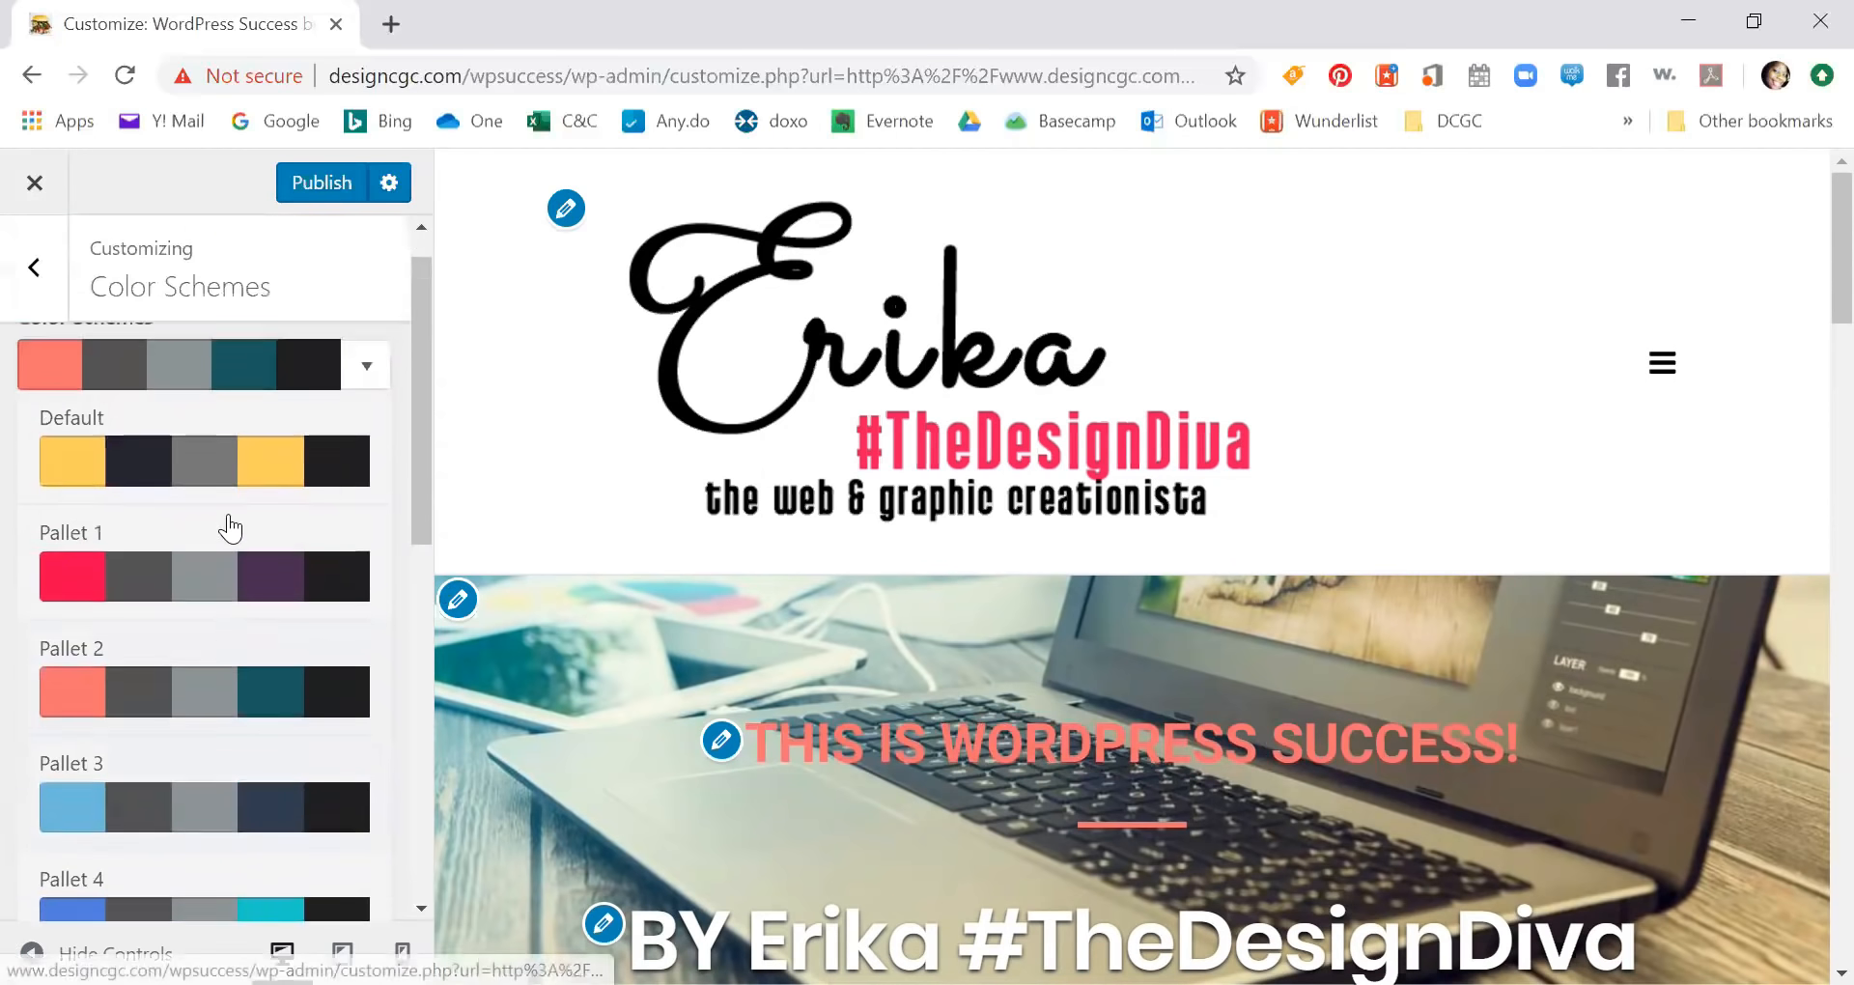
scroll(227, 525, "down", 3)
scroll(200, 534, "down", 1)
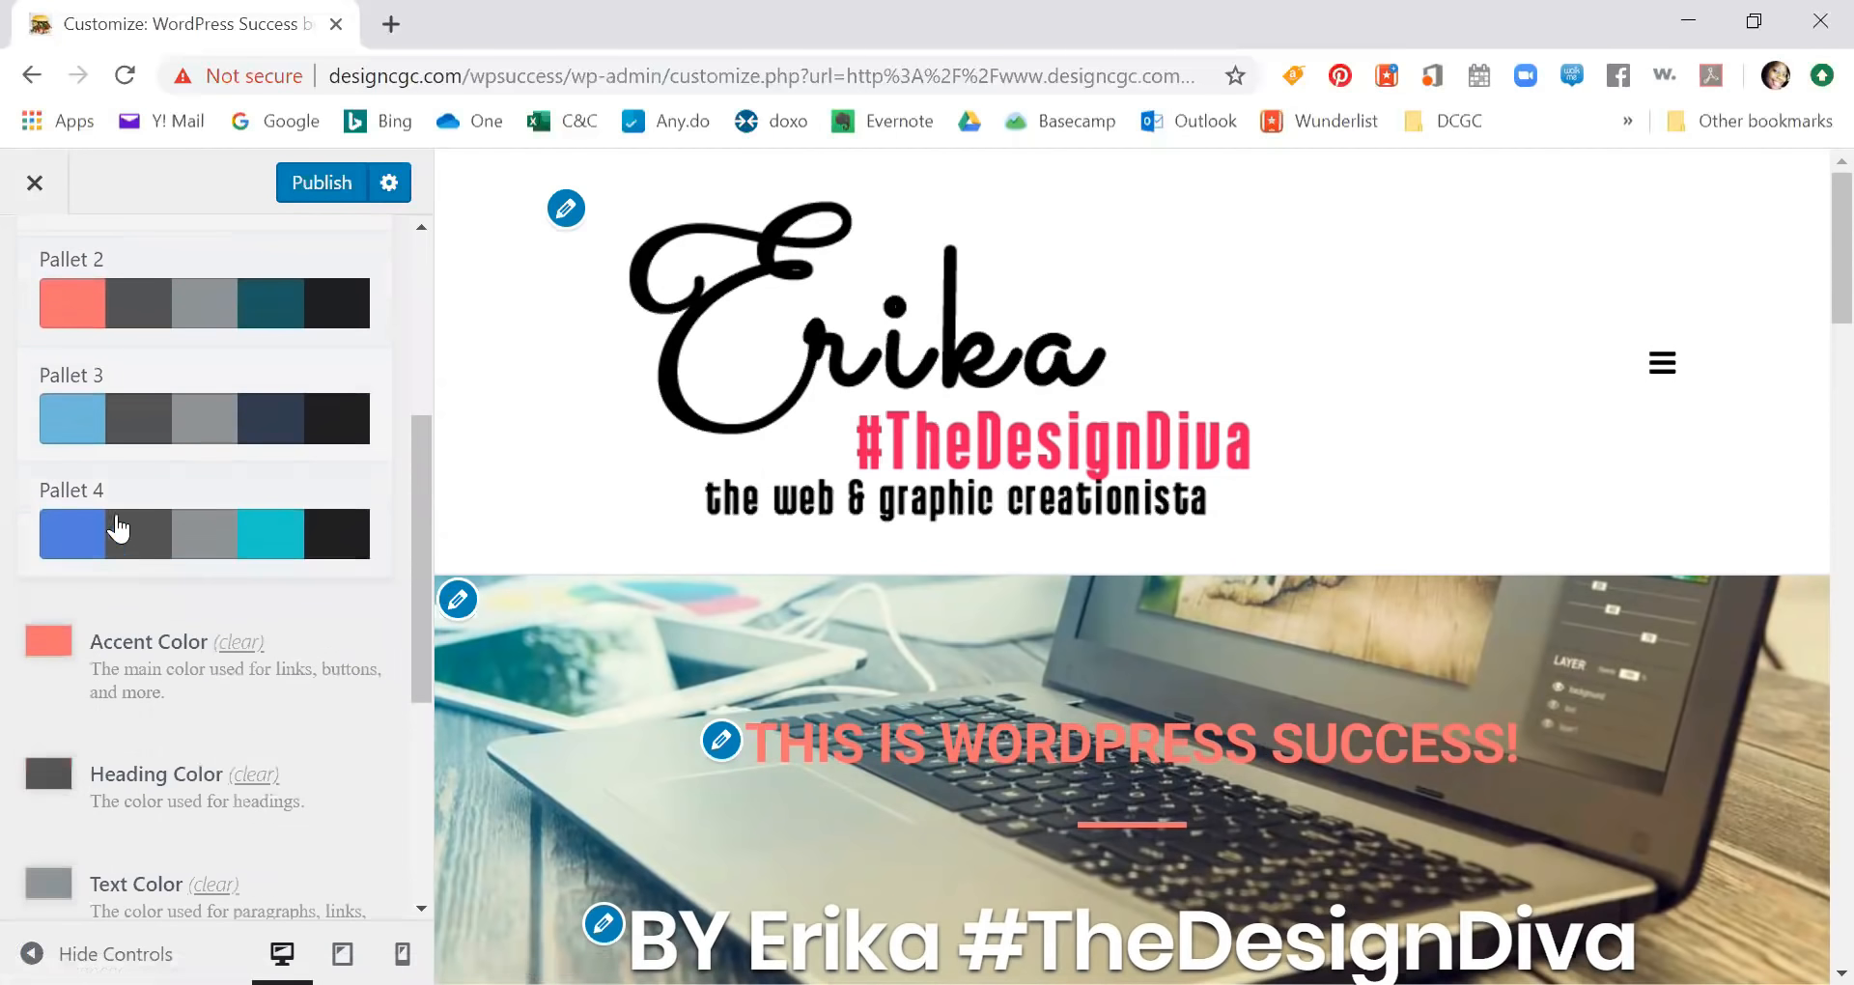
scroll(124, 509, "down", 1)
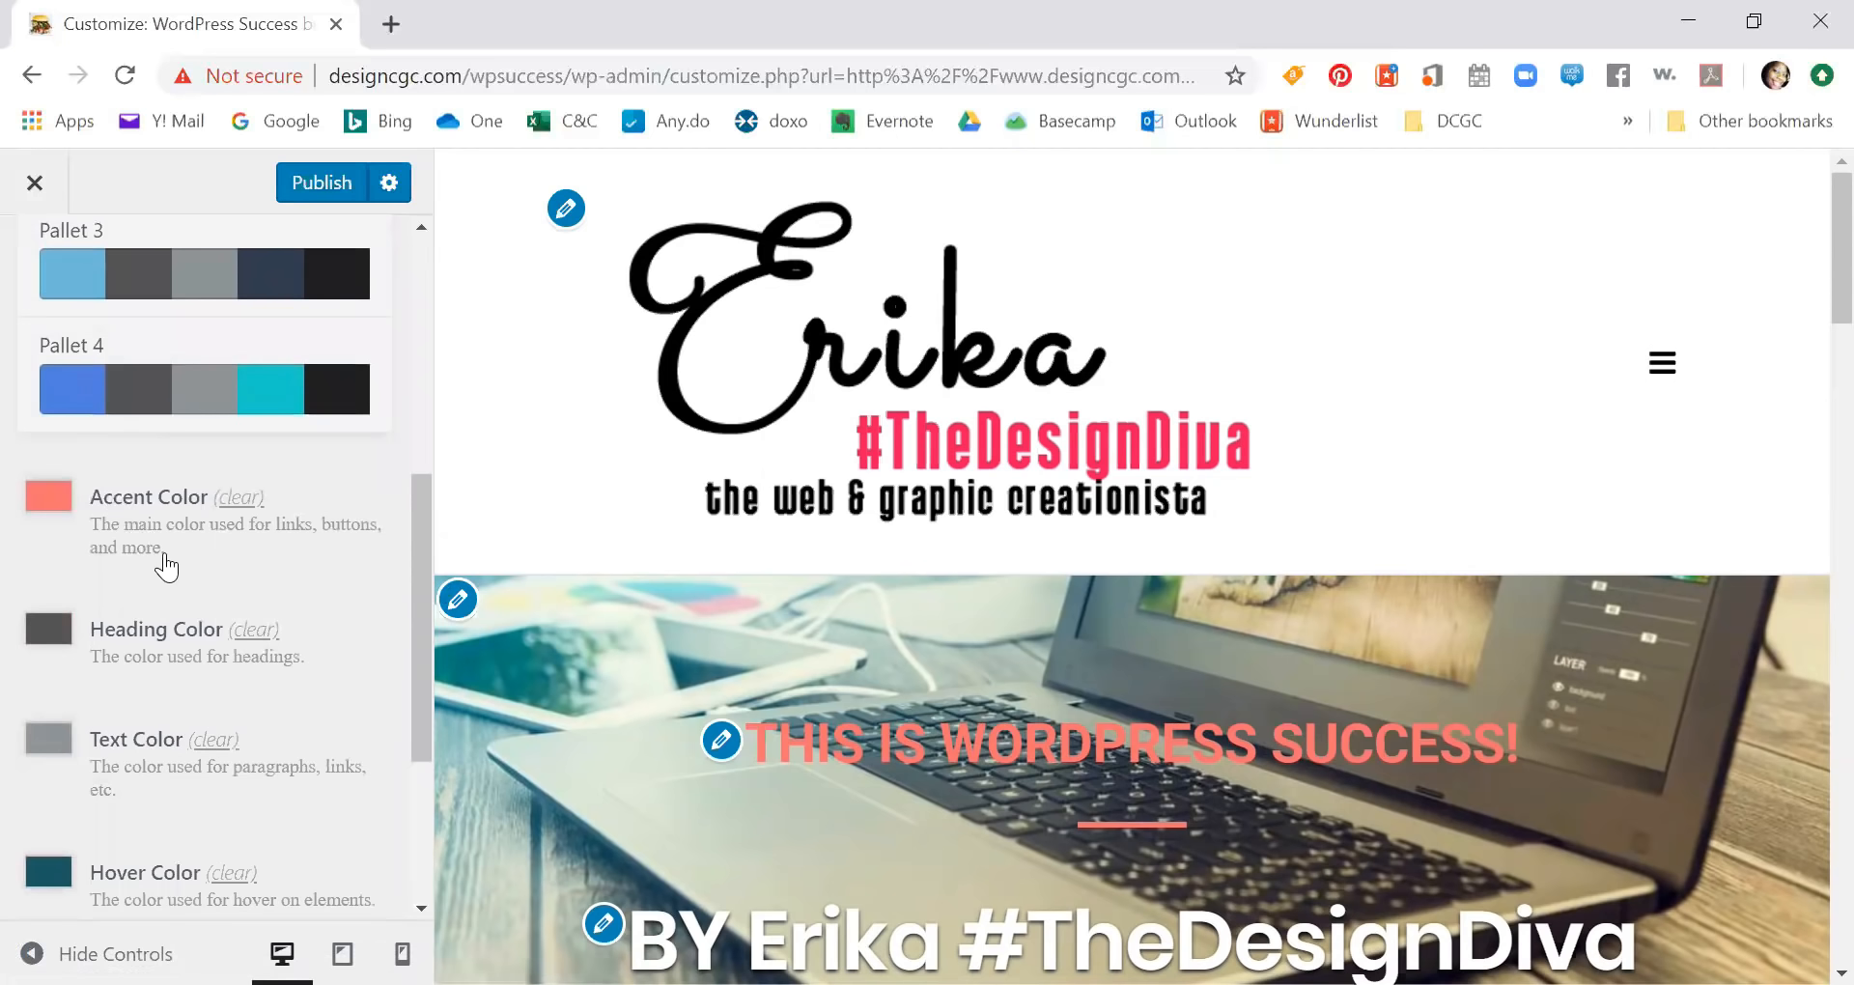
left_click(49, 495)
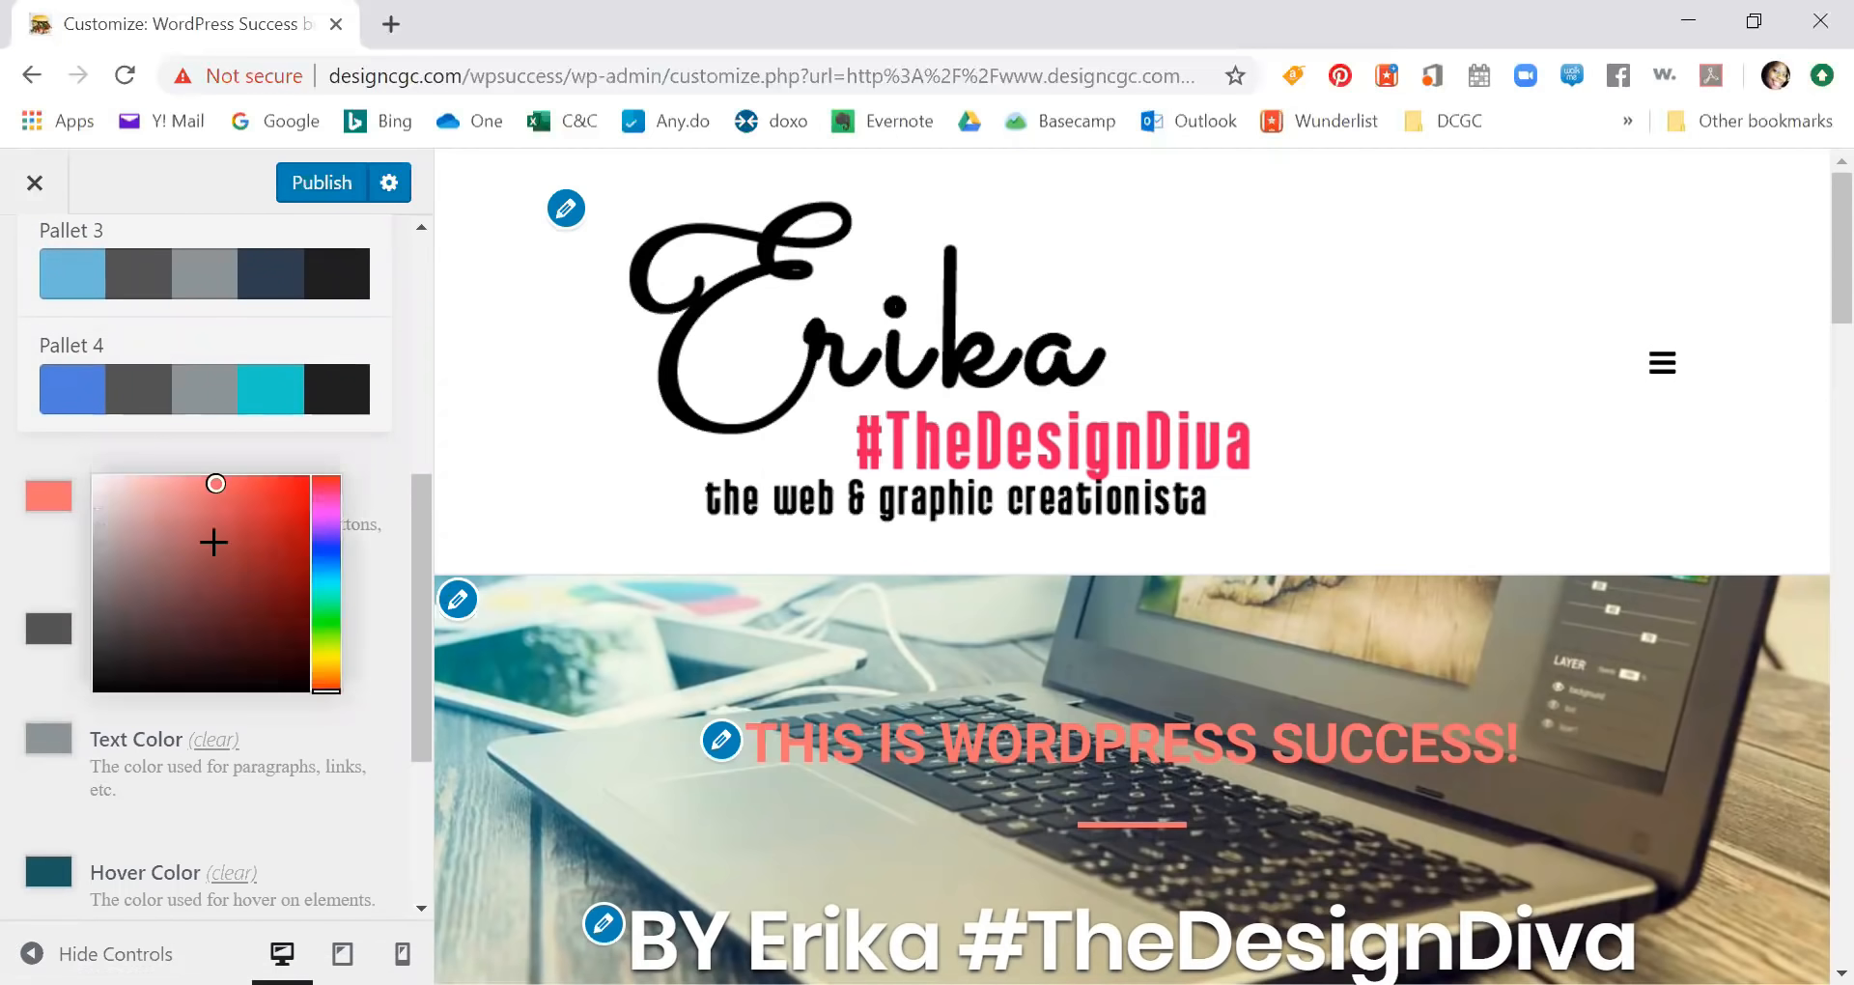
scroll(285, 646, "down", 3)
left_click(307, 351)
mouse_move(328, 359)
left_mouse_down()
mouse_move(329, 379)
mouse_move(330, 359)
left_mouse_up()
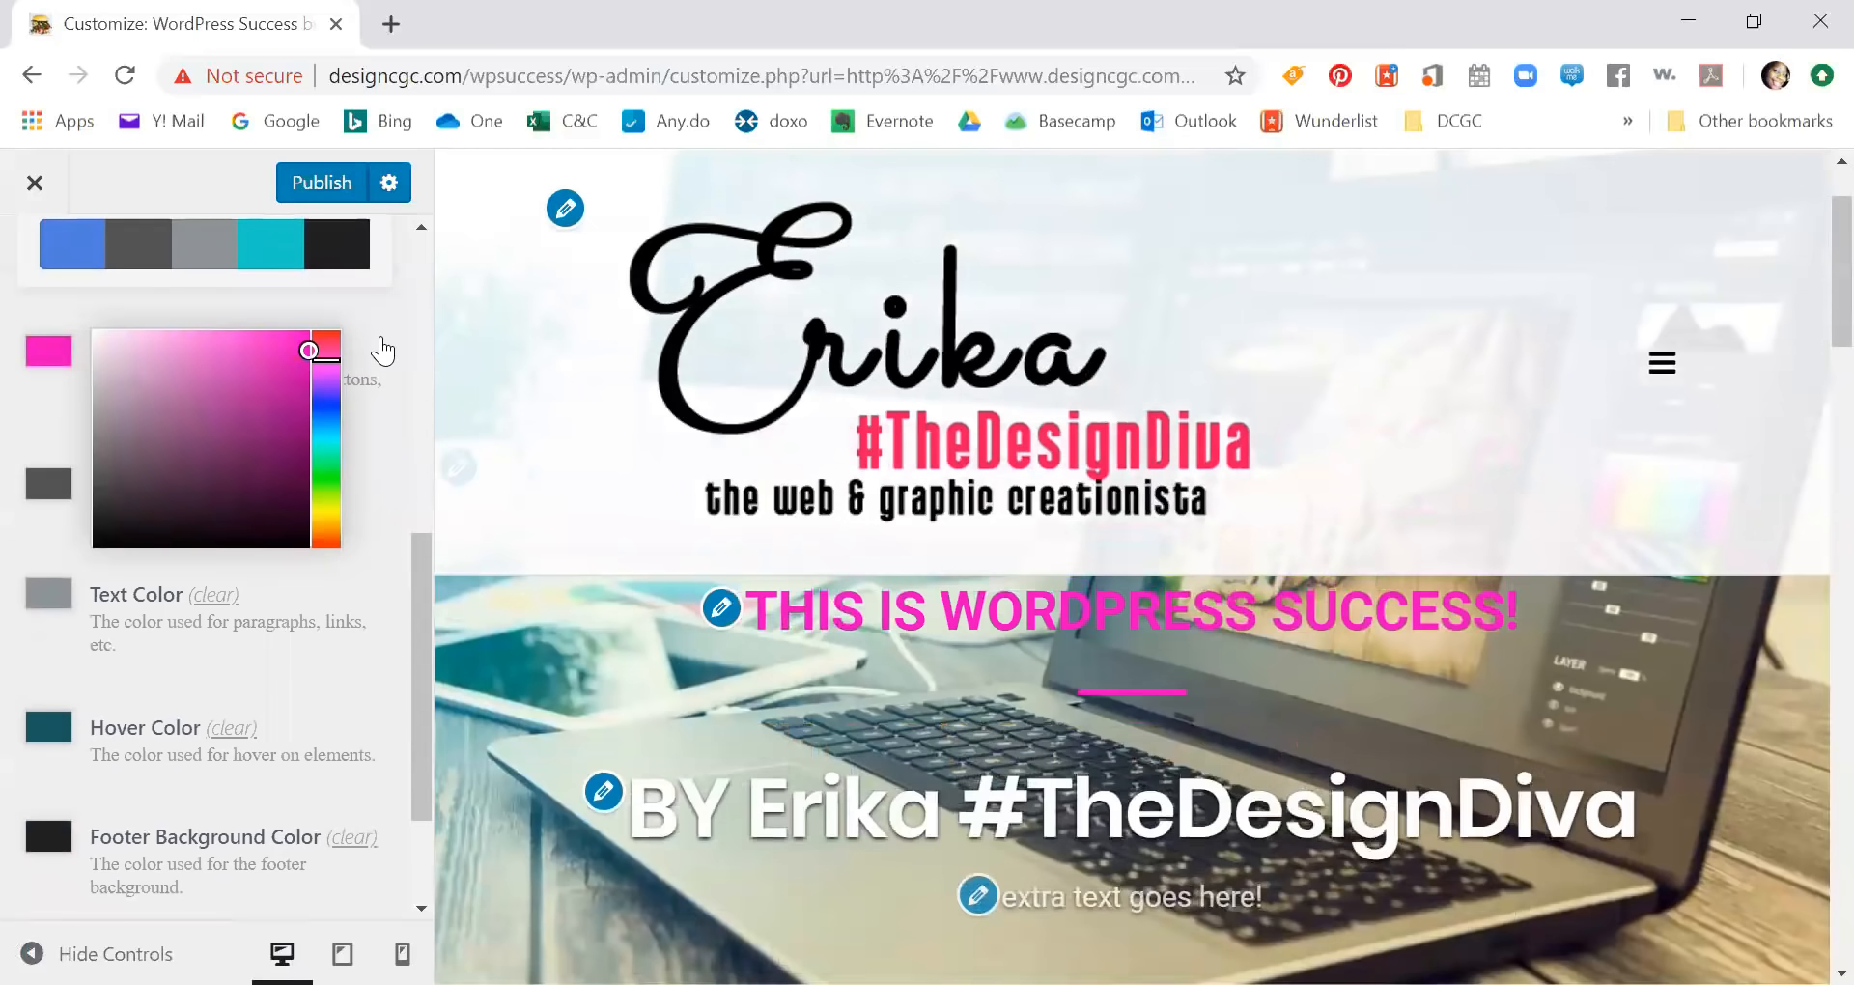
left_click(380, 349)
Step: Try a bright red Footer Background Color while viewing the footer preview, and clear it back to its default
scroll(240, 663, "down", 3)
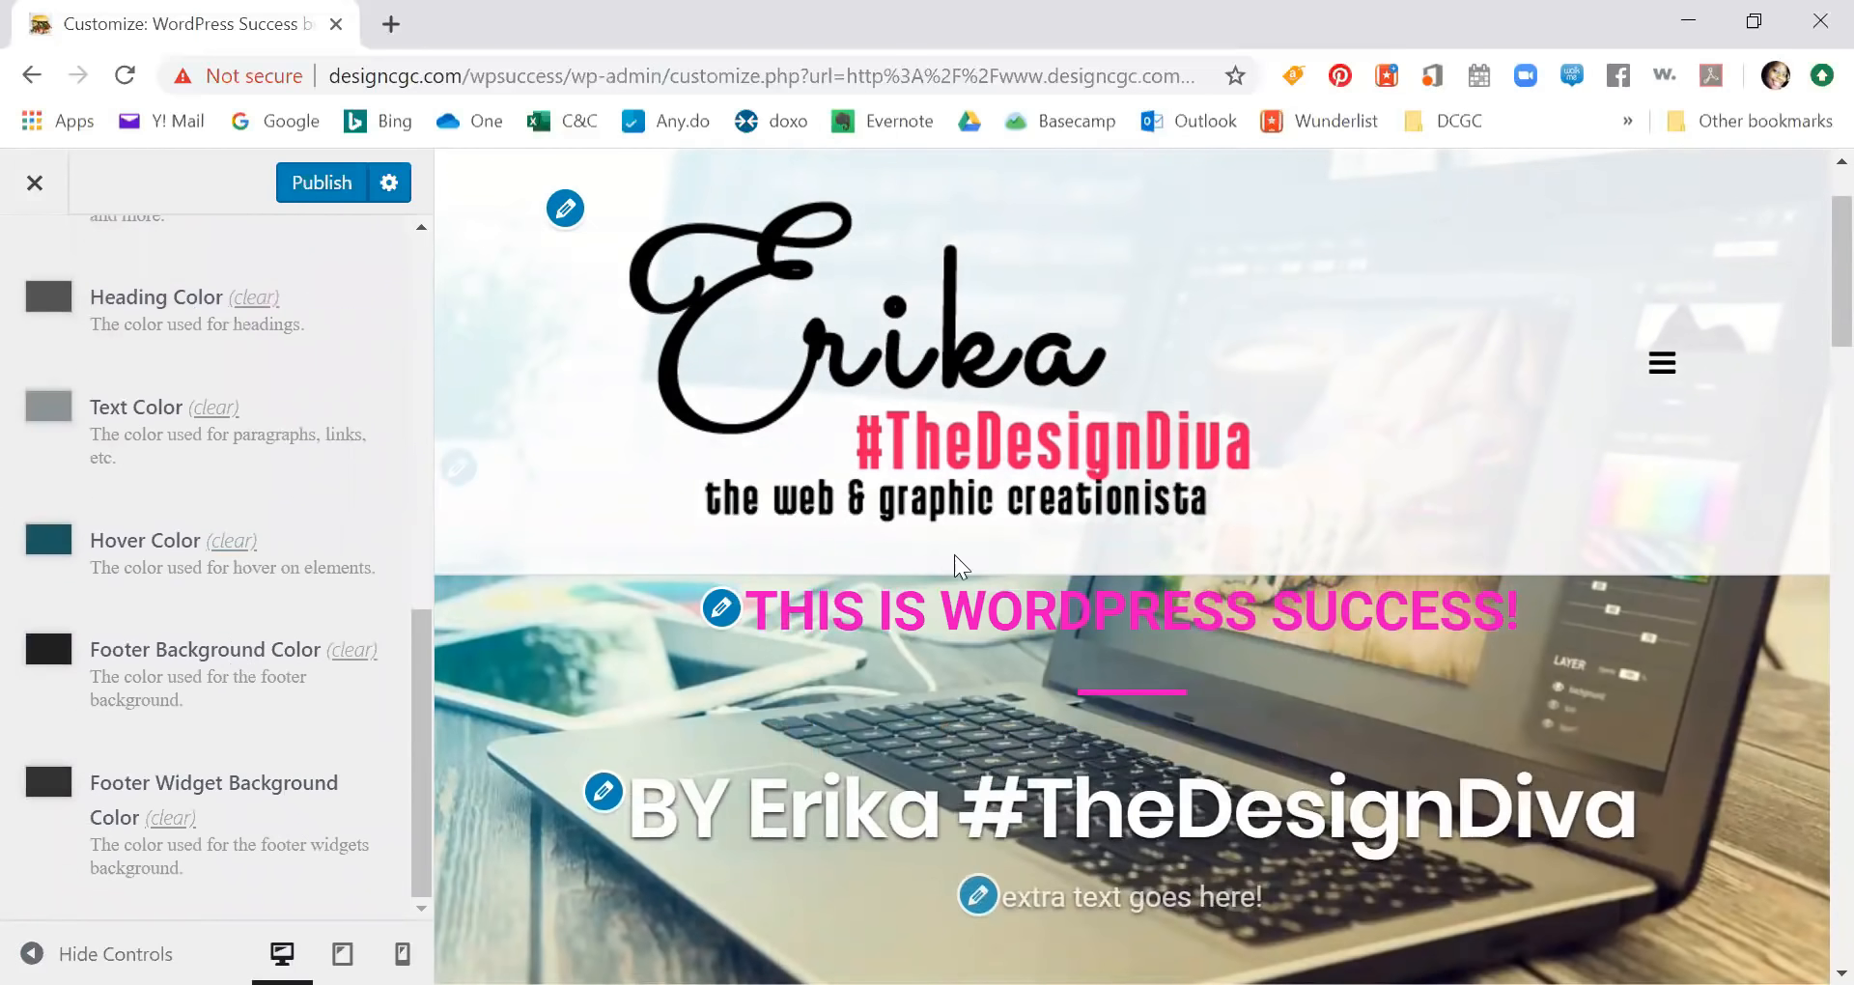
scroll(744, 545, "down", 10)
scroll(795, 533, "down", 10)
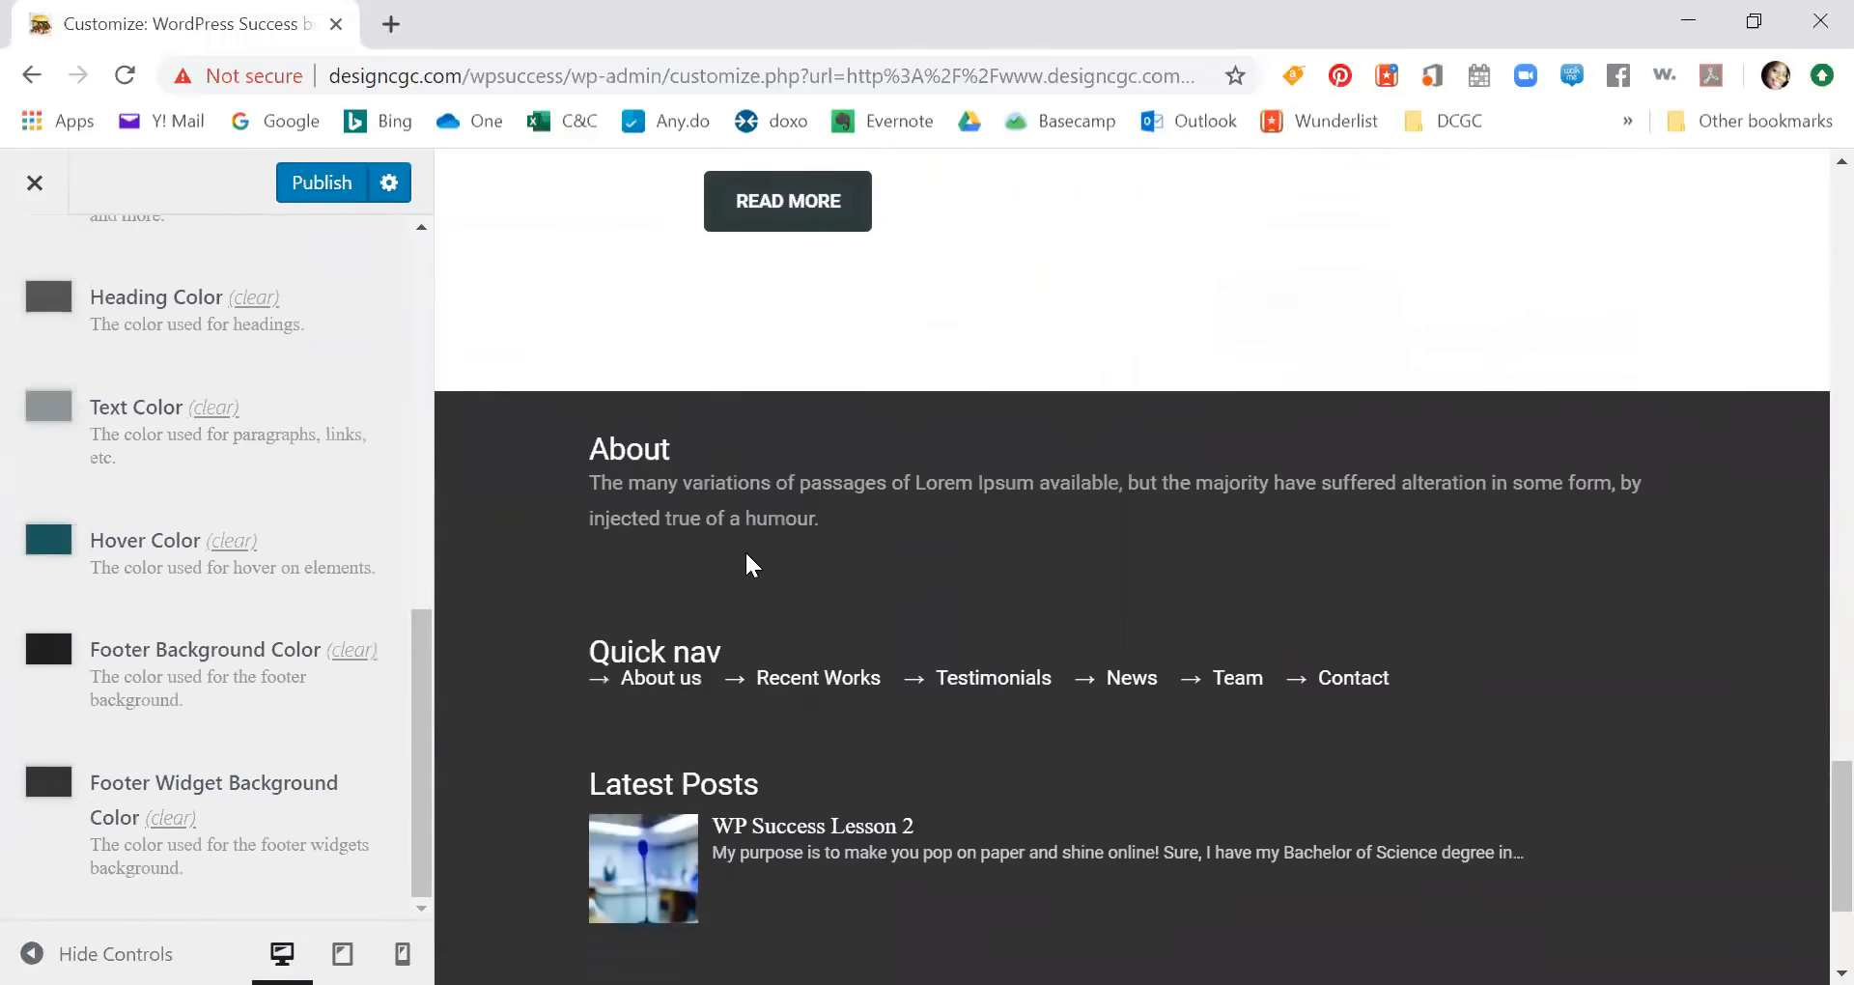
left_click(44, 651)
left_click(302, 645)
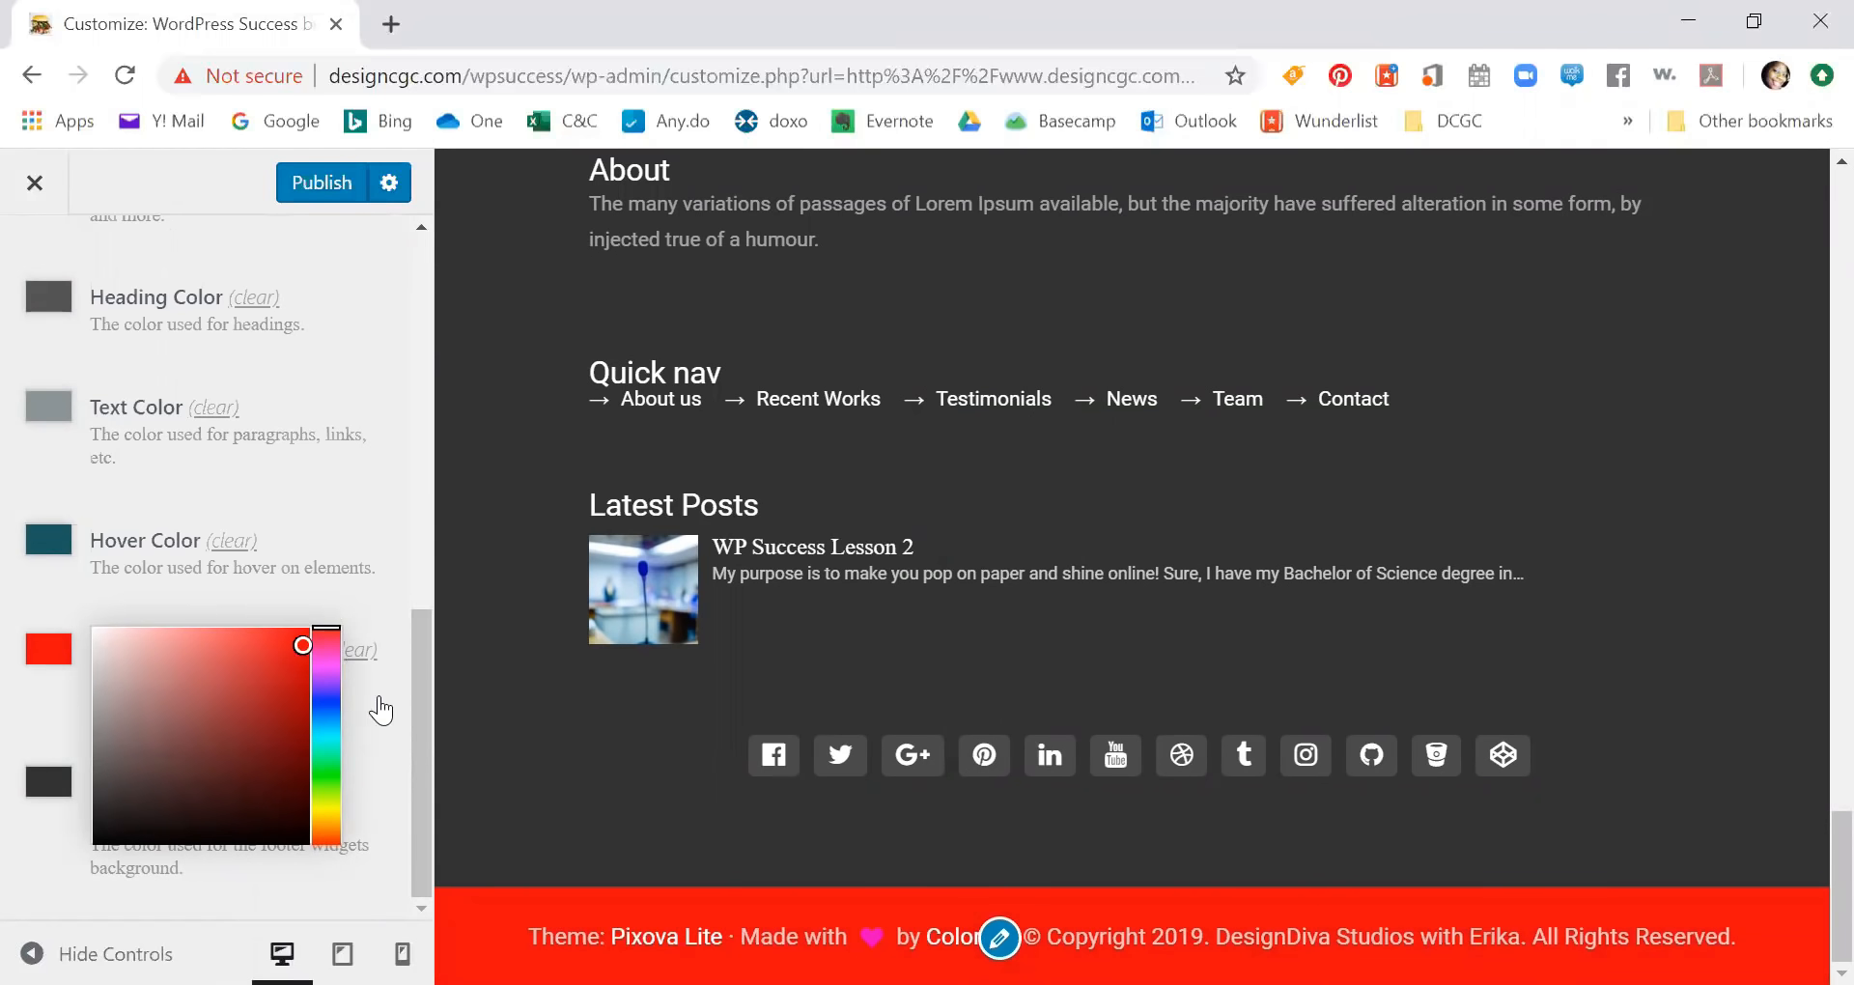
left_click(398, 665)
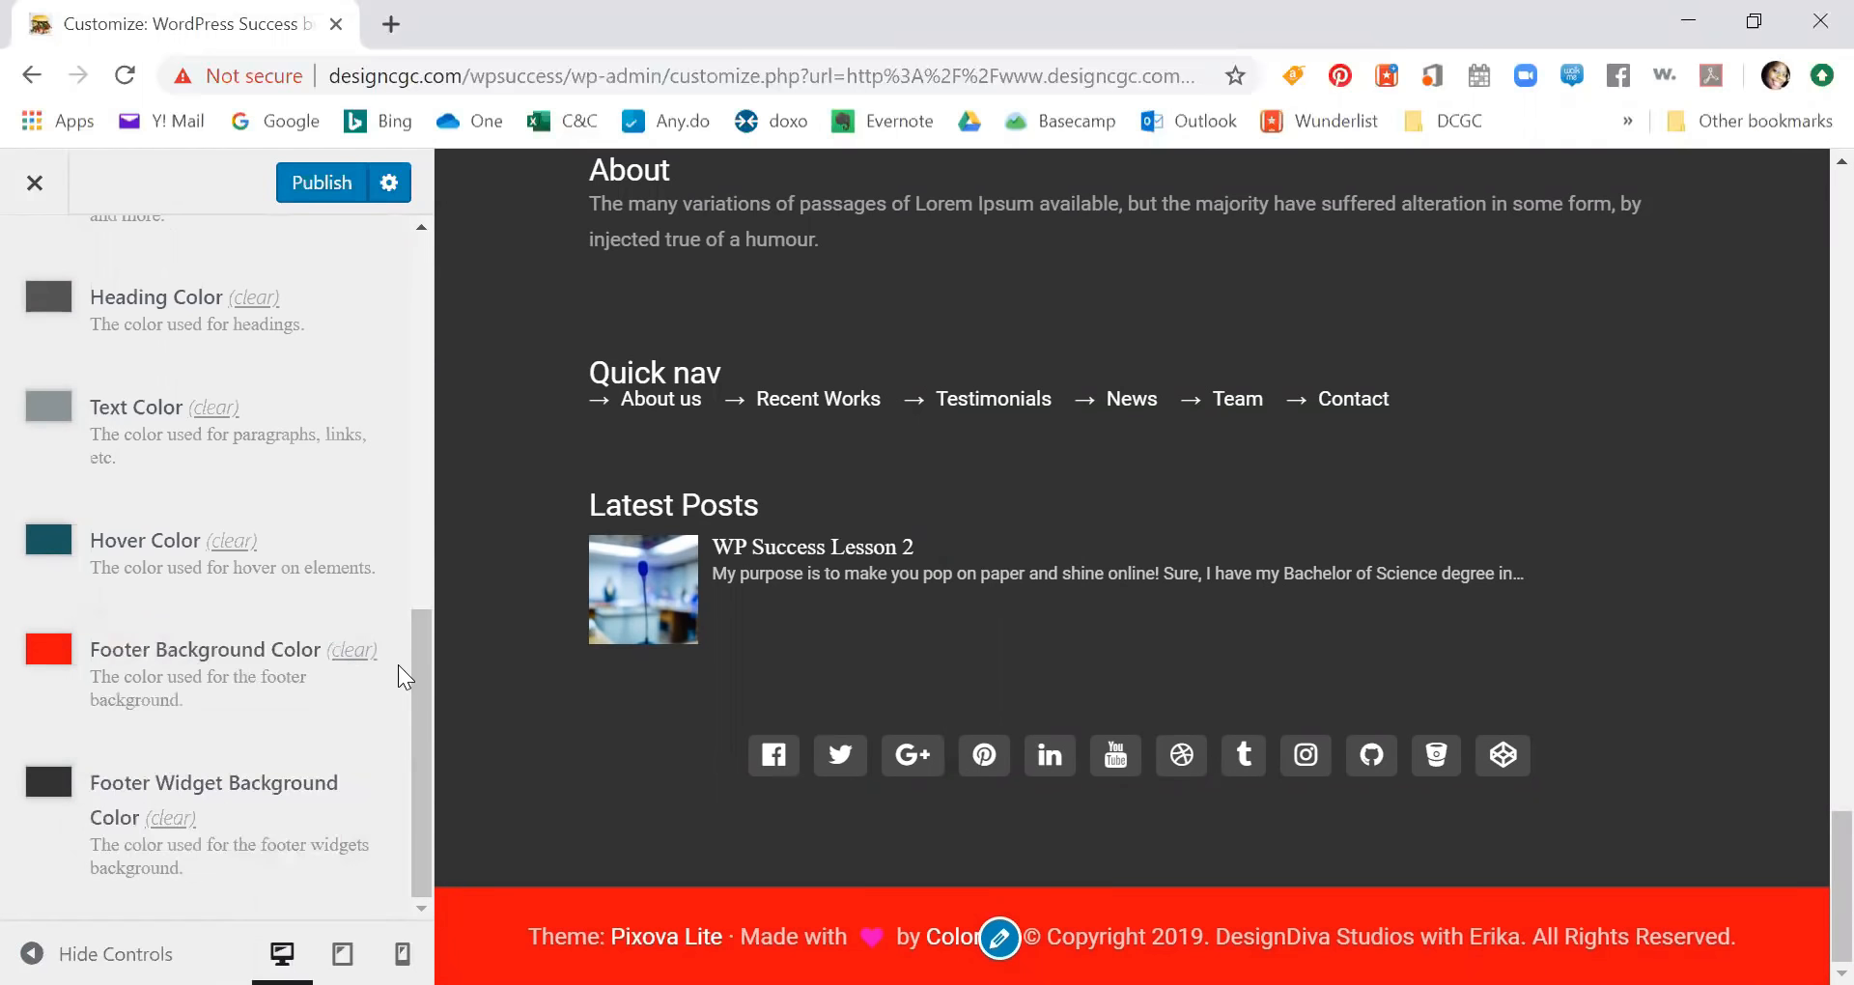
left_click(344, 656)
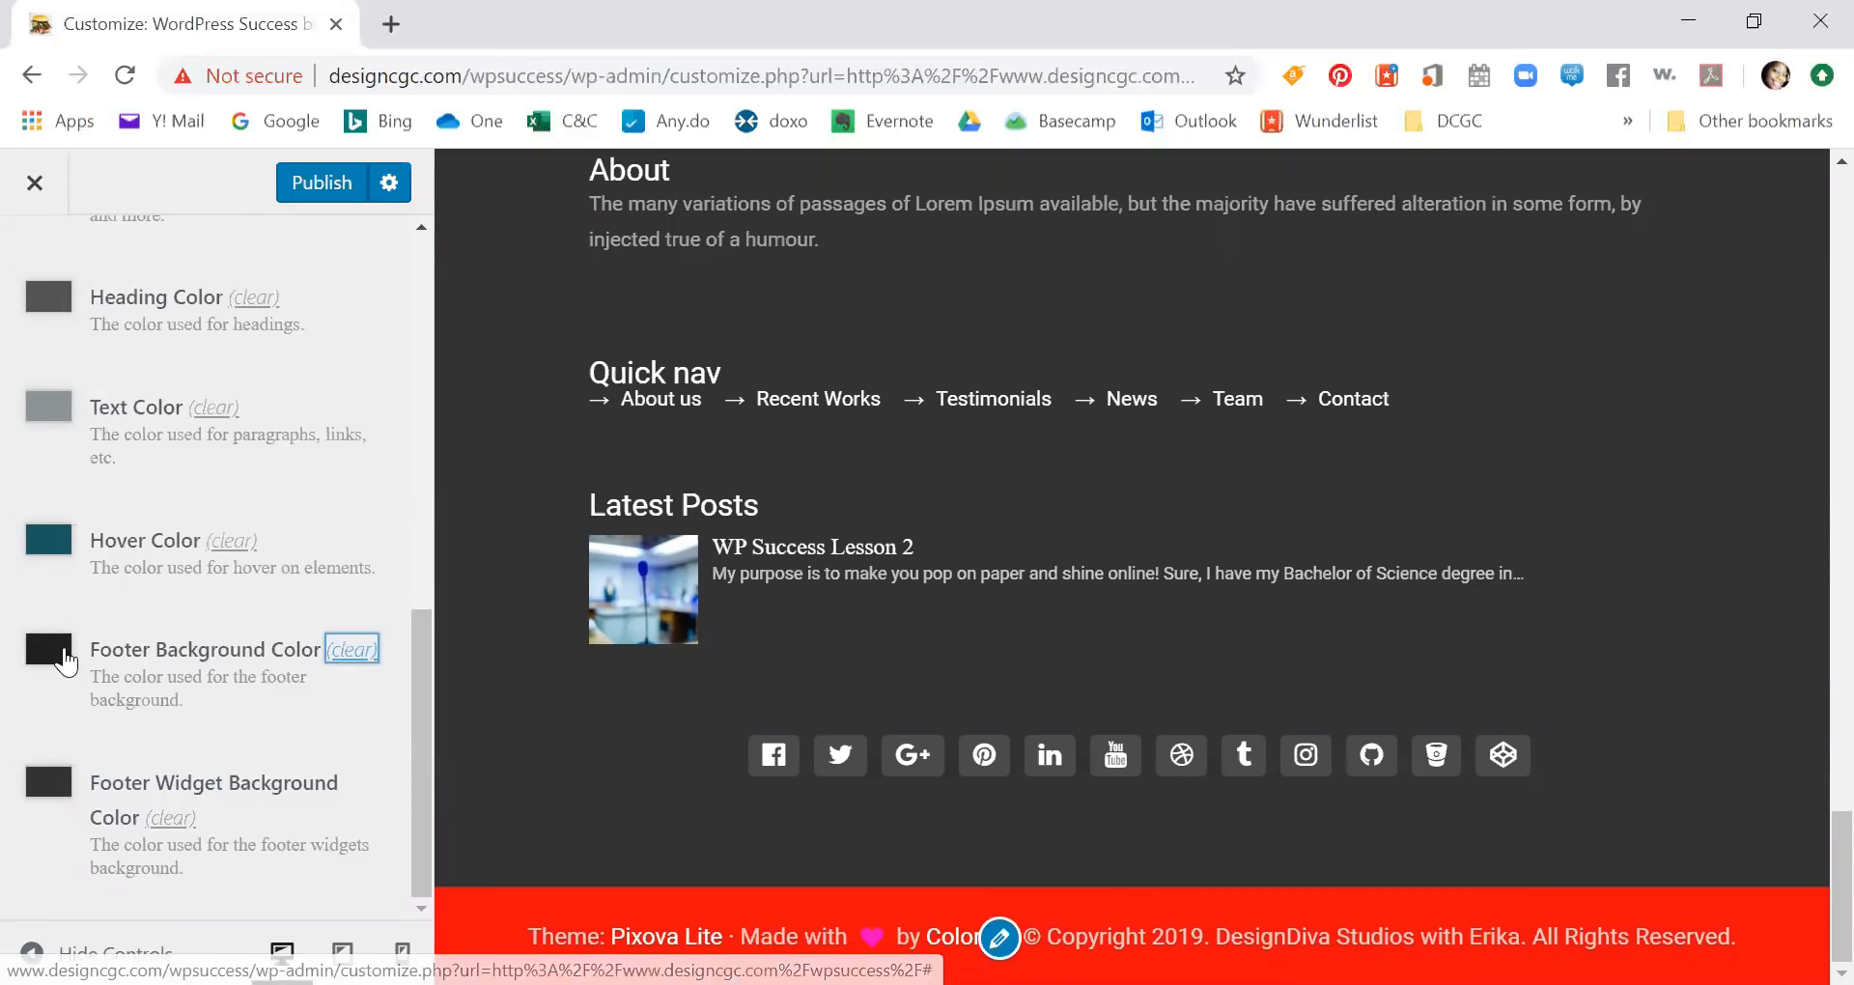
left_click_drag(413, 789, 351, 338)
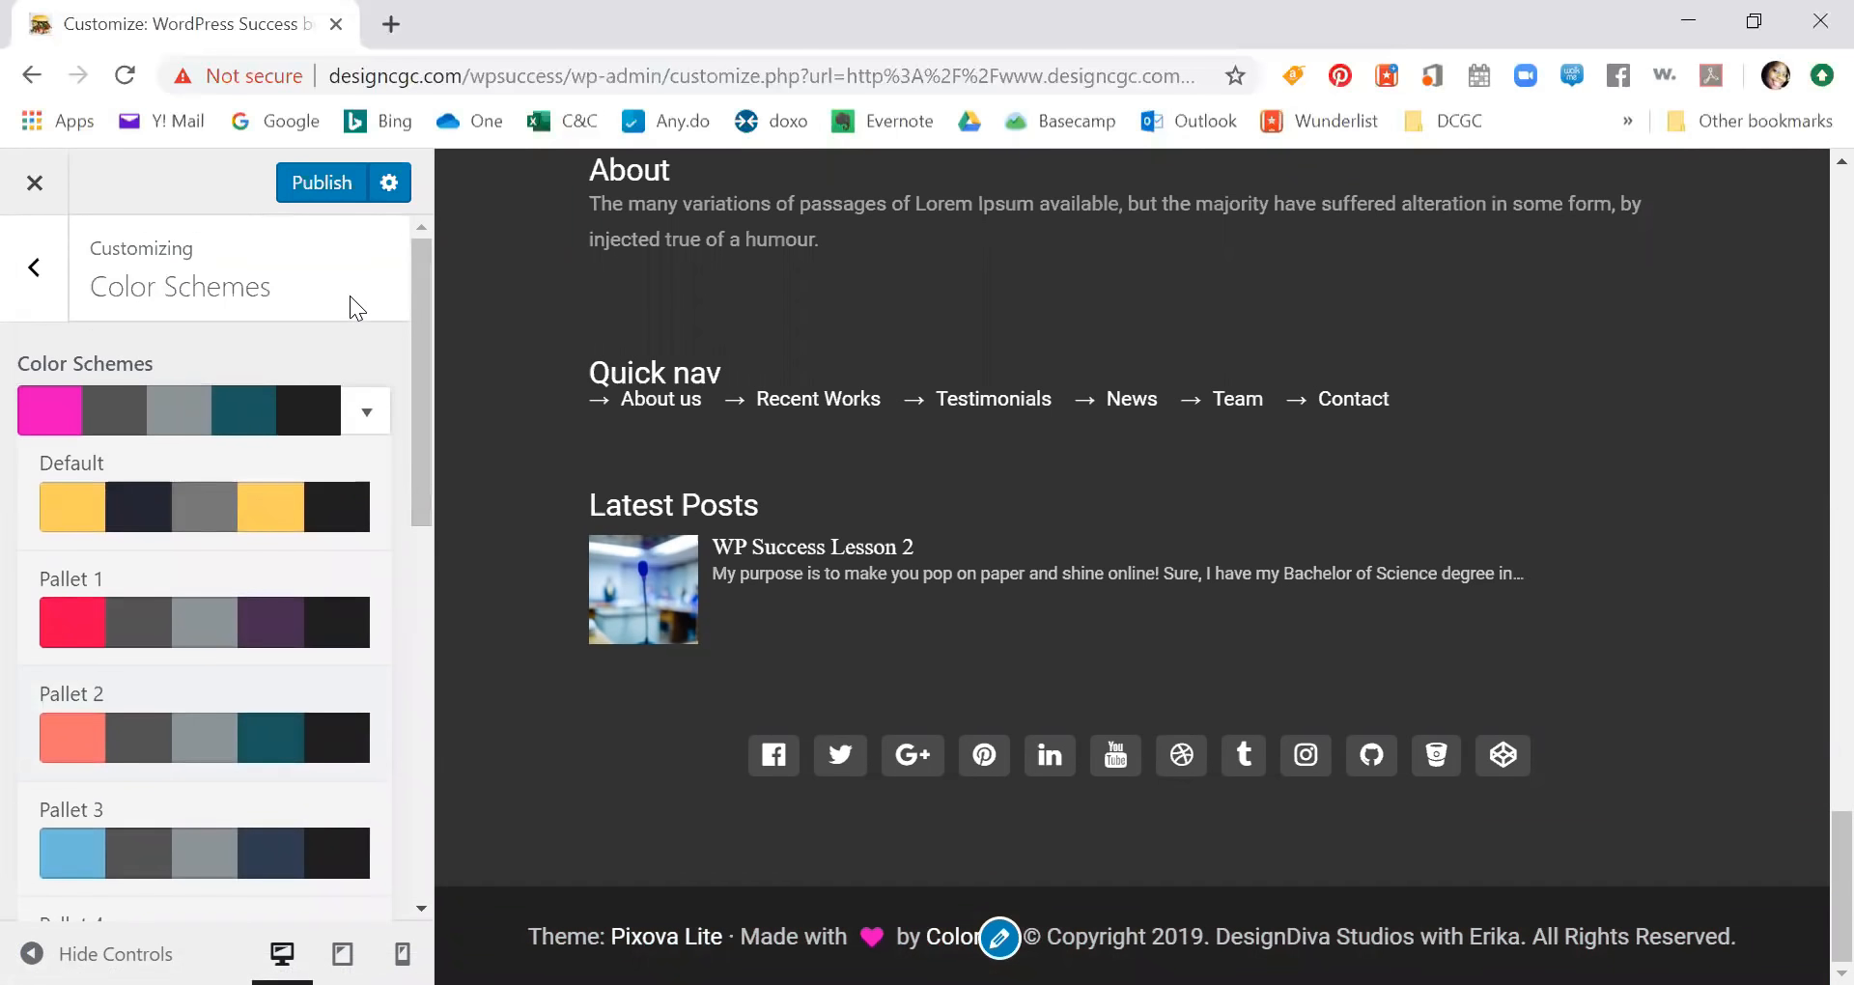
Step: Return to the main customizer options and look over the publishing action settings before closing them
left_click(34, 267)
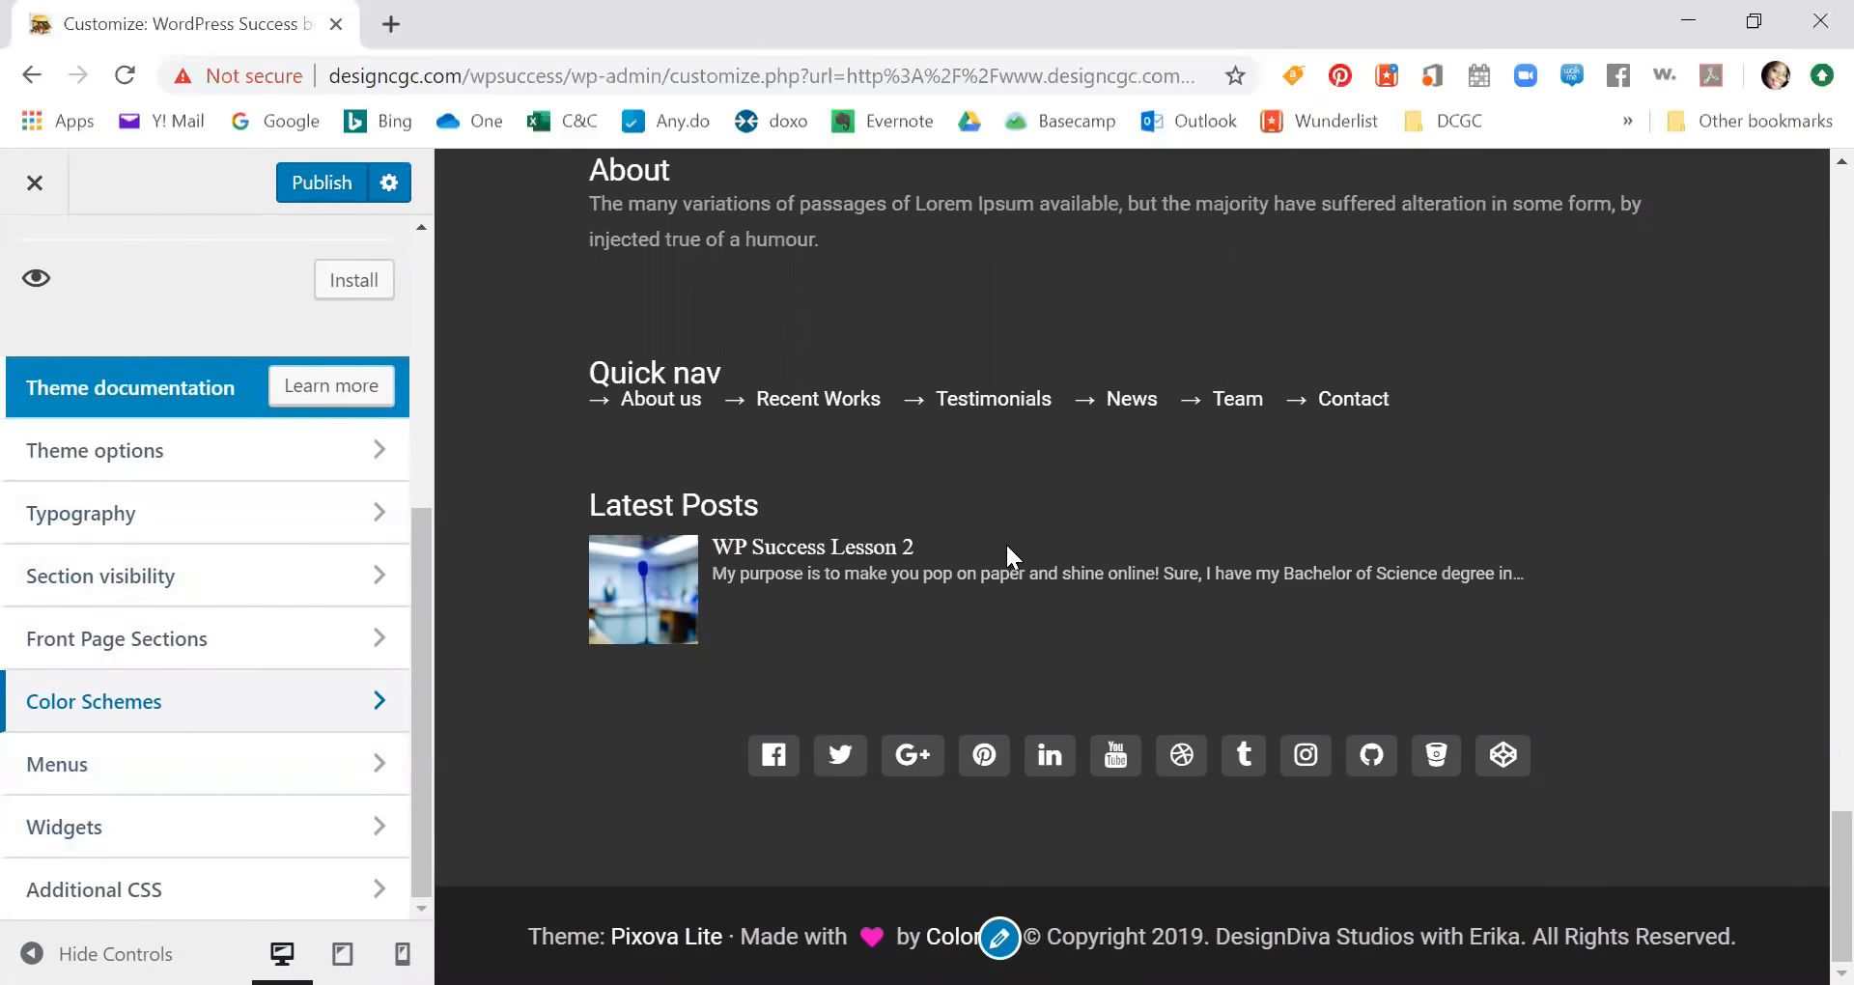
scroll(1005, 541, "up", 10)
scroll(1019, 542, "up", 10)
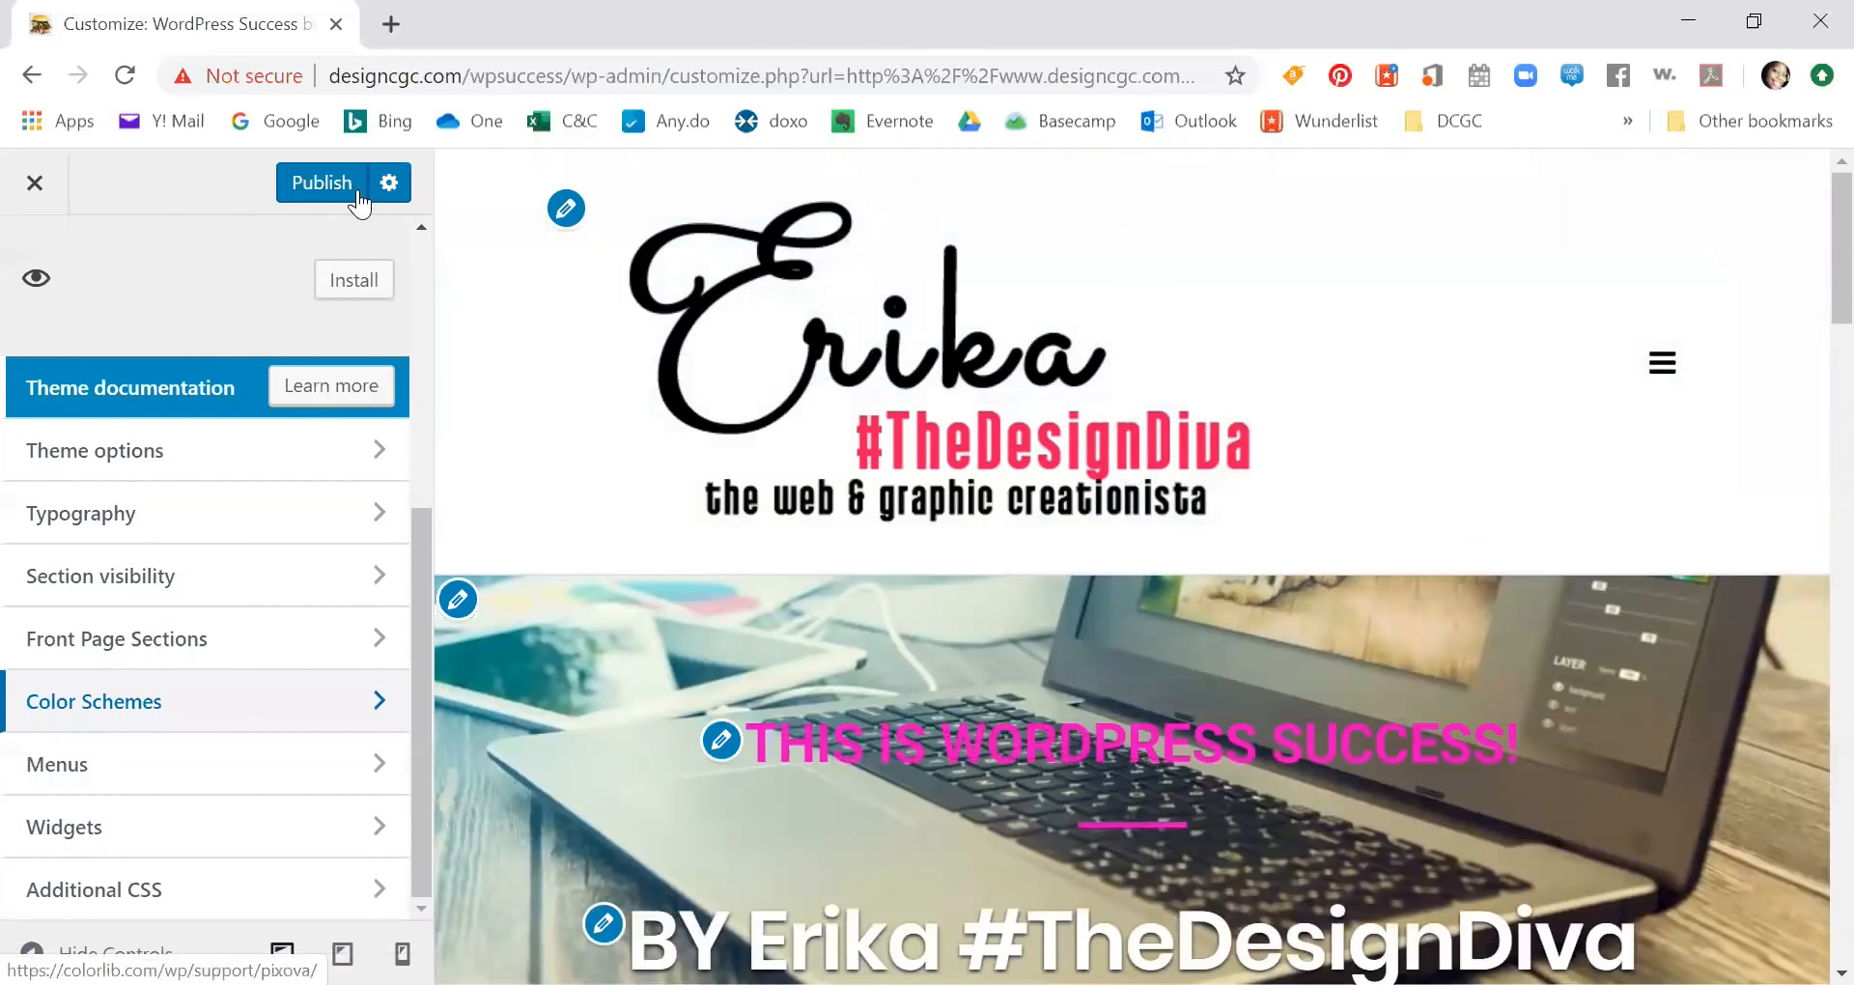
left_click(394, 184)
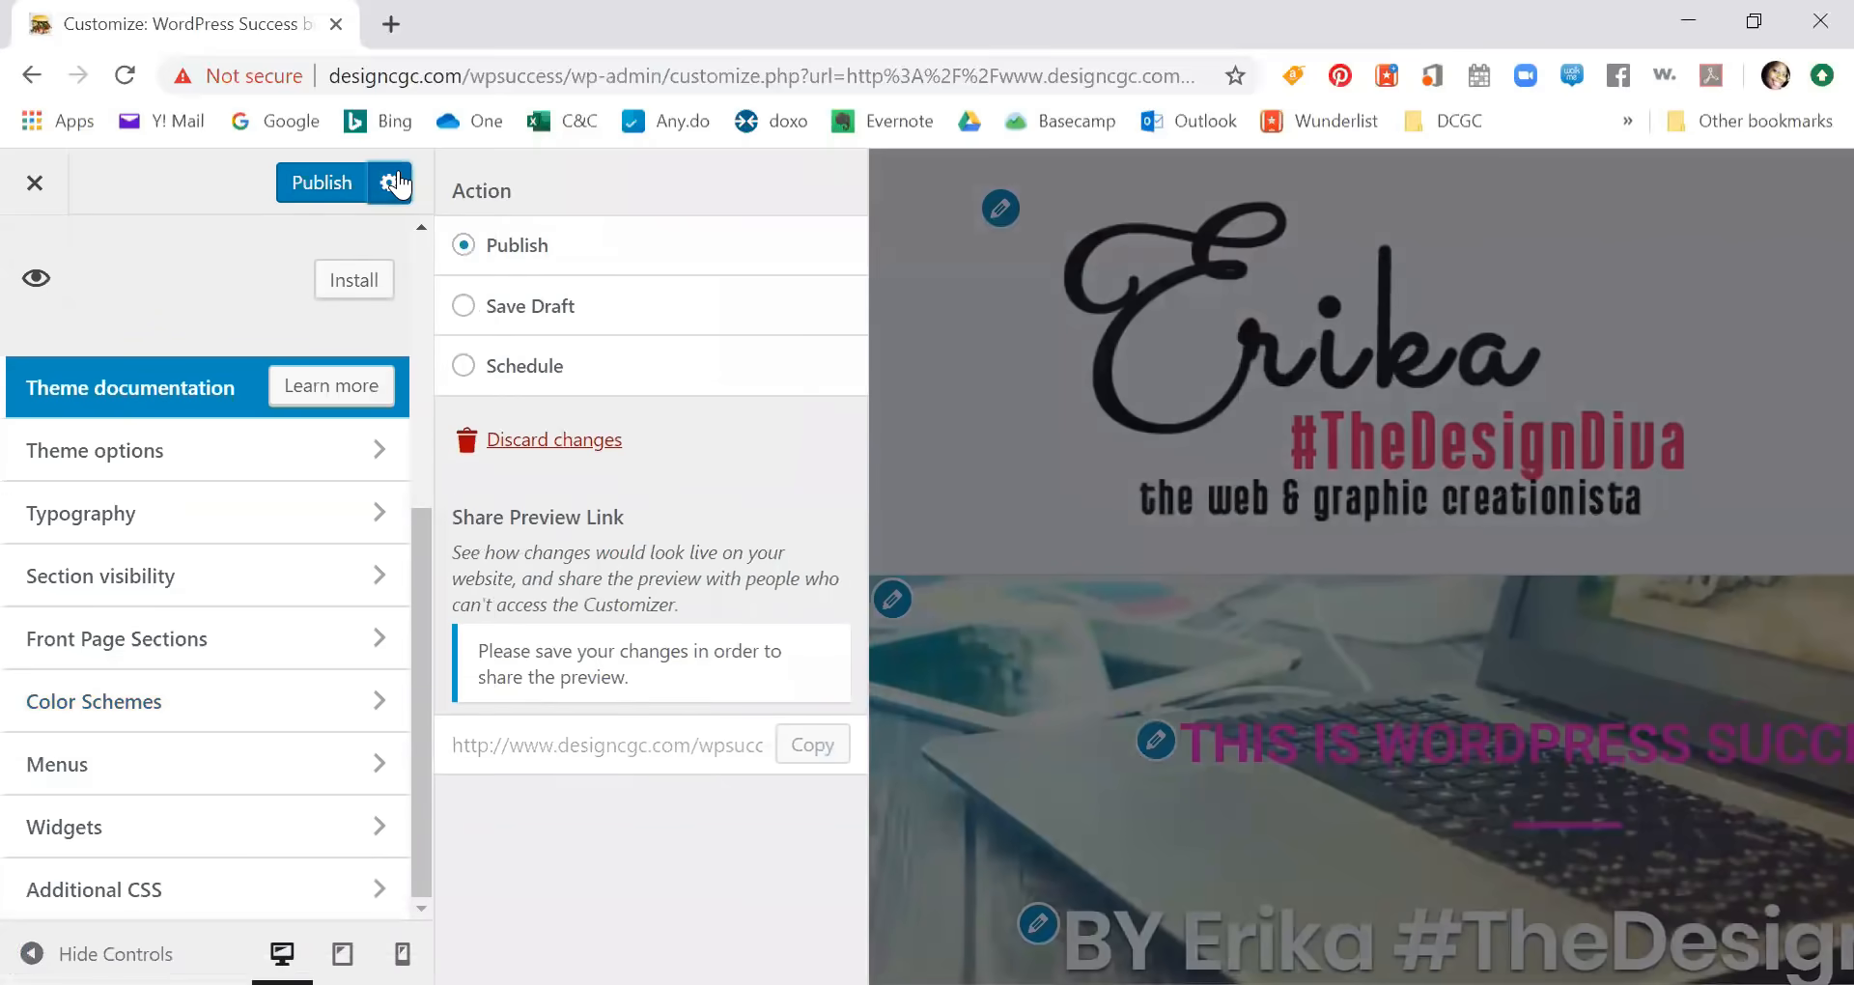
left_click(394, 184)
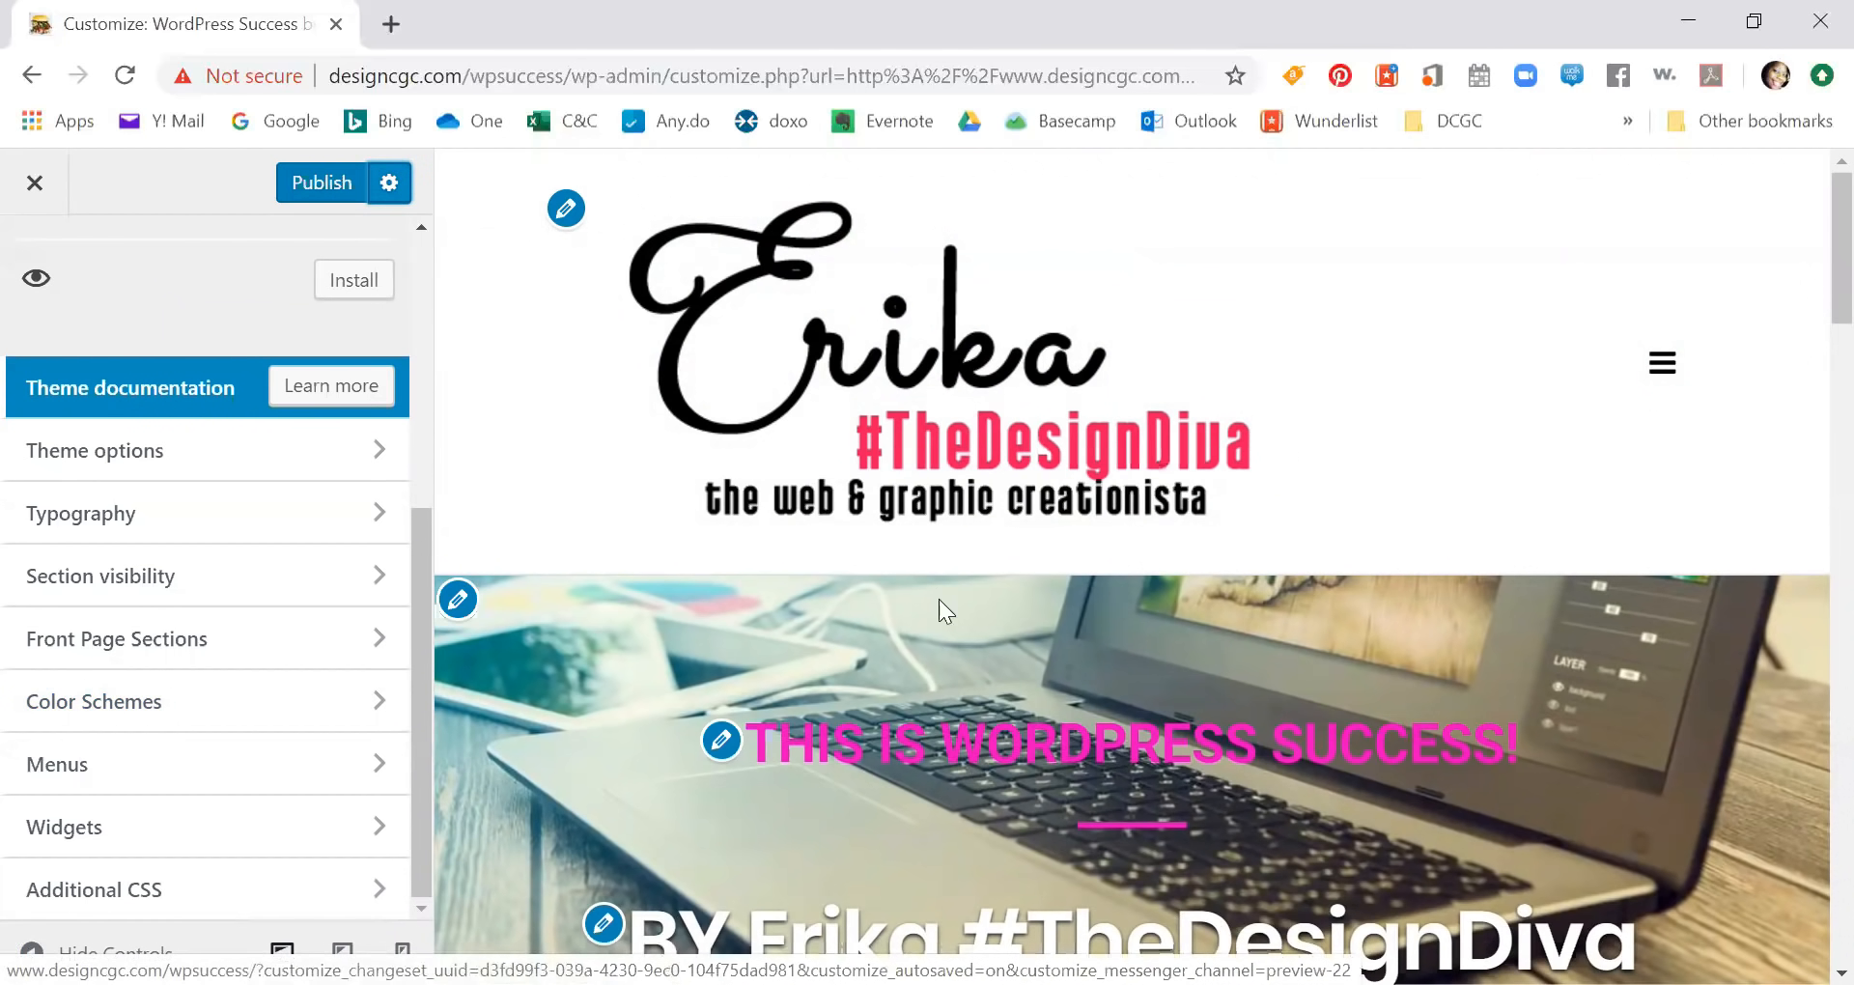
Step: Review the pink accent color throughout the front page preview, including the testimonials section
scroll(952, 614, "down", 8)
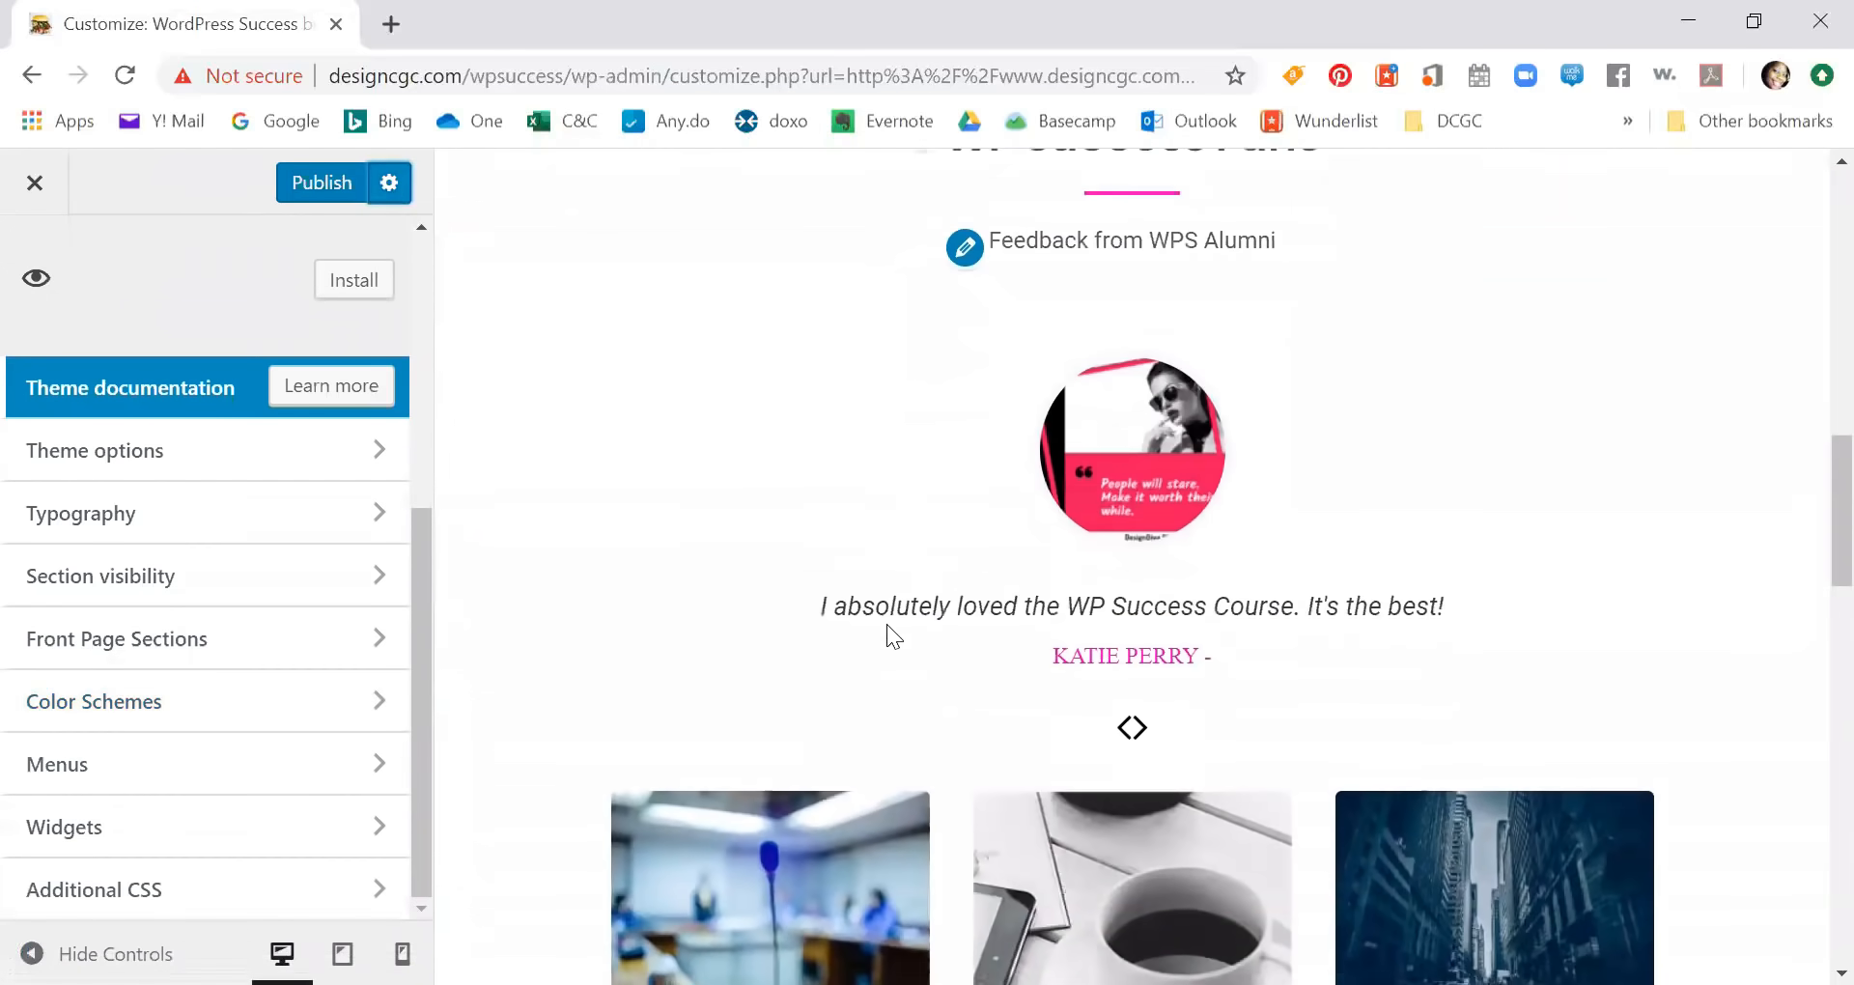
scroll(886, 623, "down", 6)
scroll(876, 619, "up", 15)
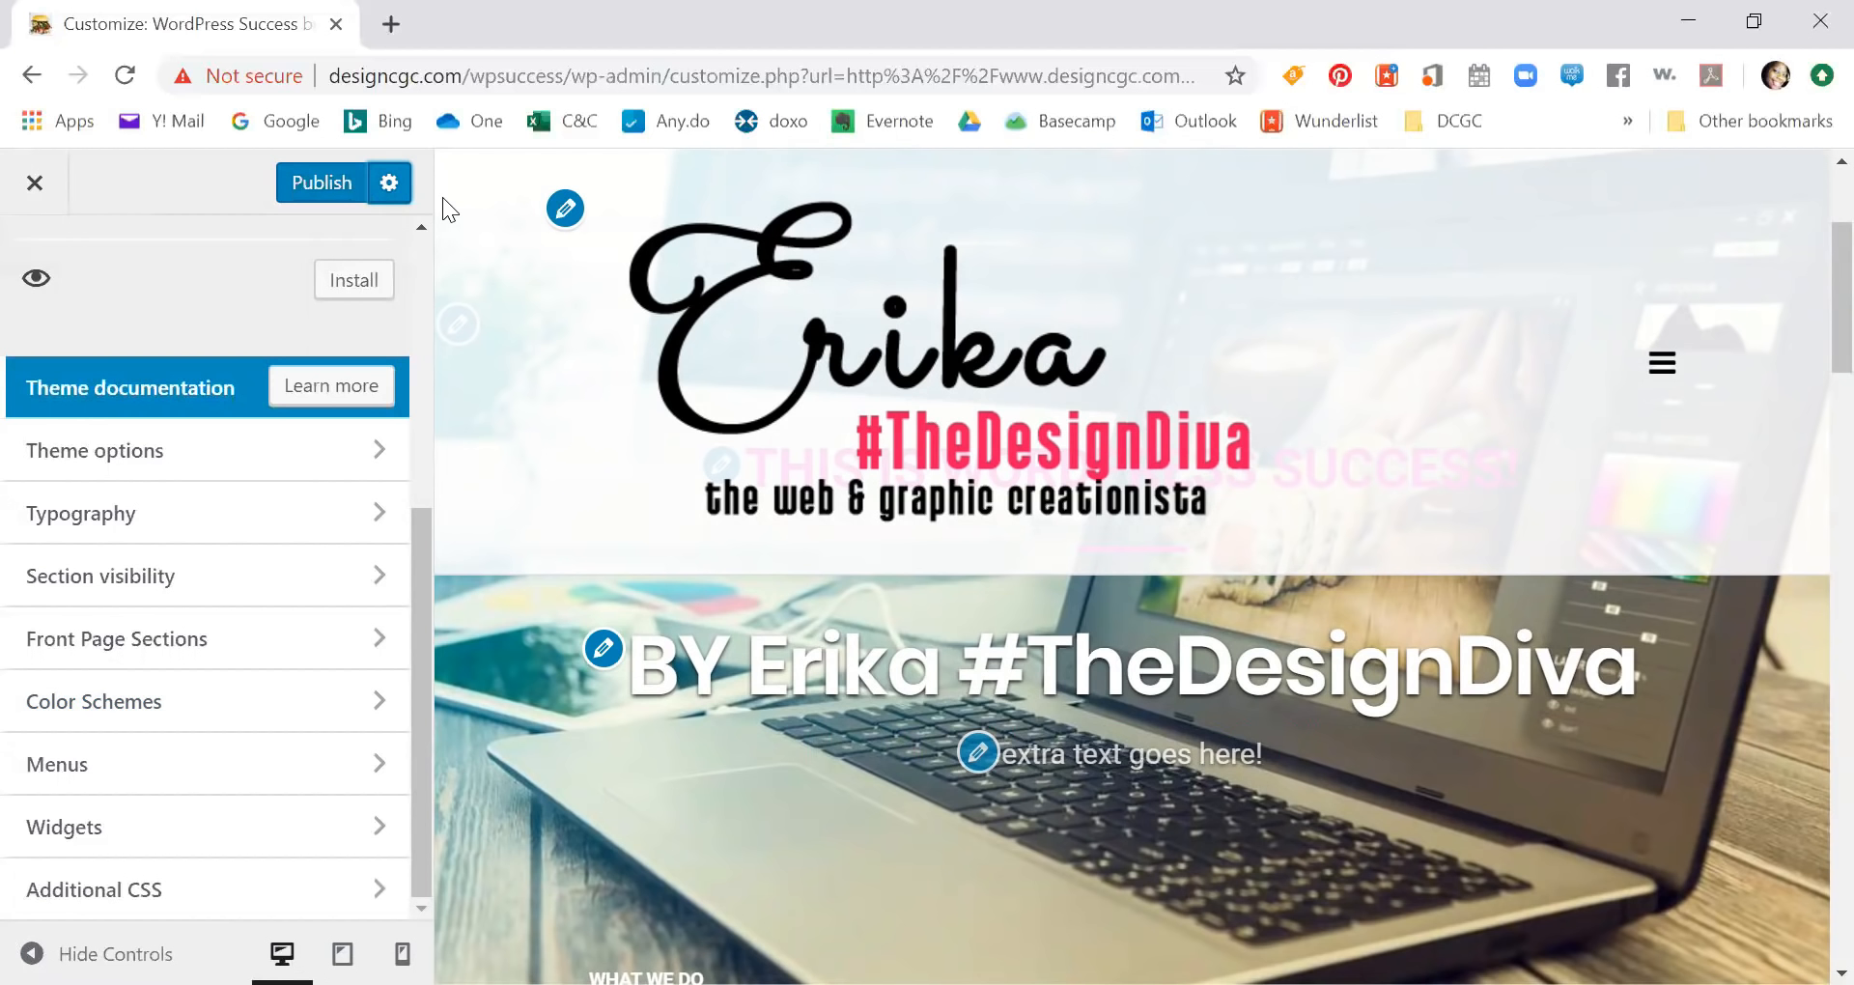
Step: Reopen the publishing action settings, try Save Draft, Schedule and Publish, and leave Save Draft selected
left_click(390, 186)
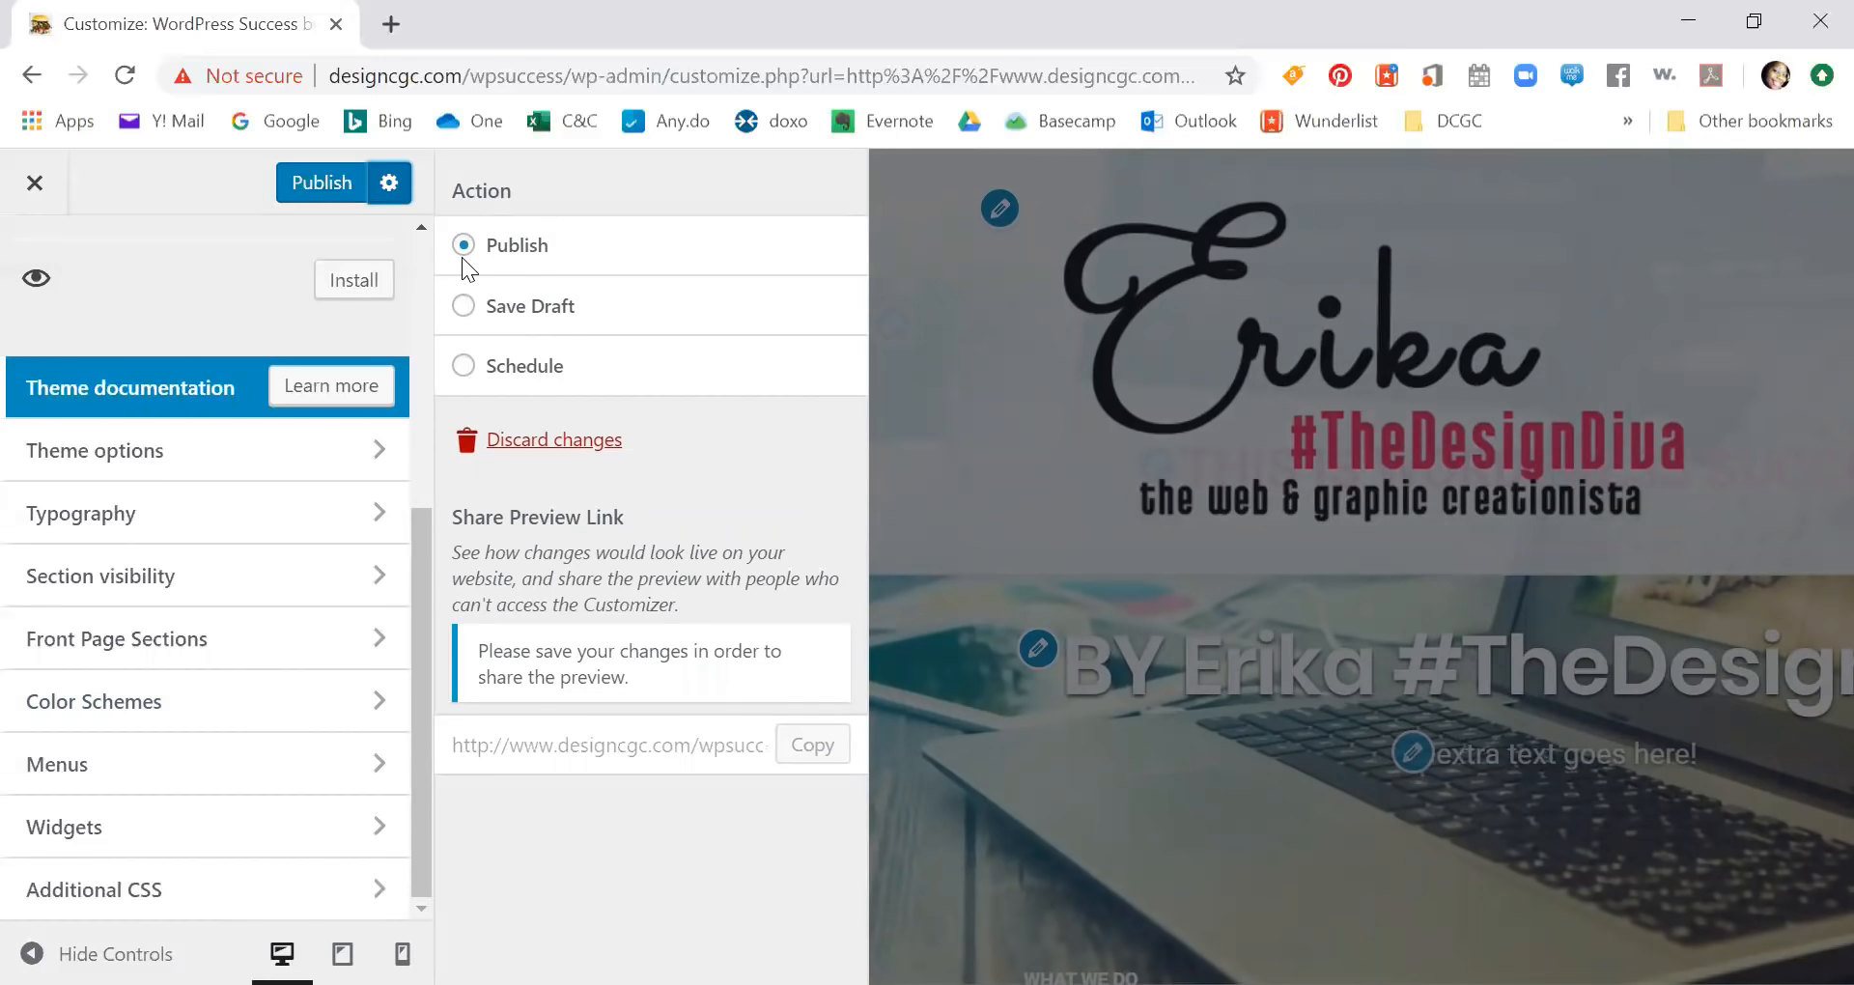
left_click(477, 306)
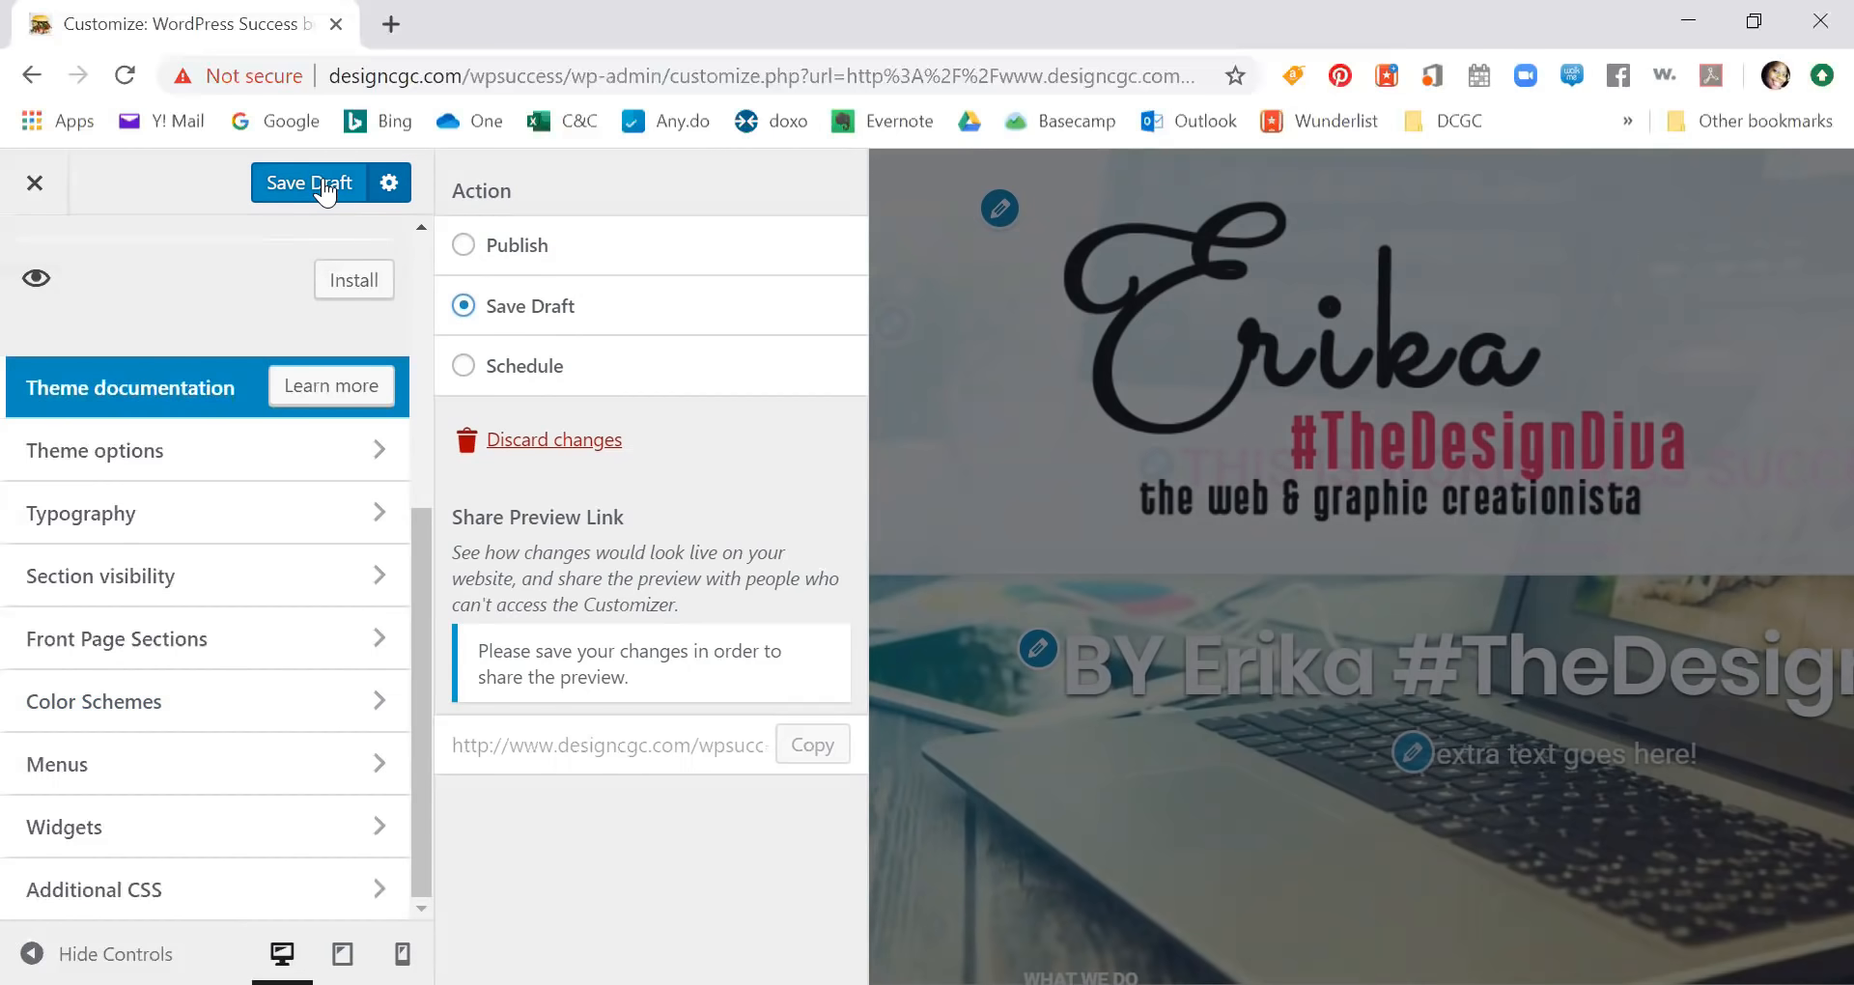
left_click(456, 368)
left_click(464, 245)
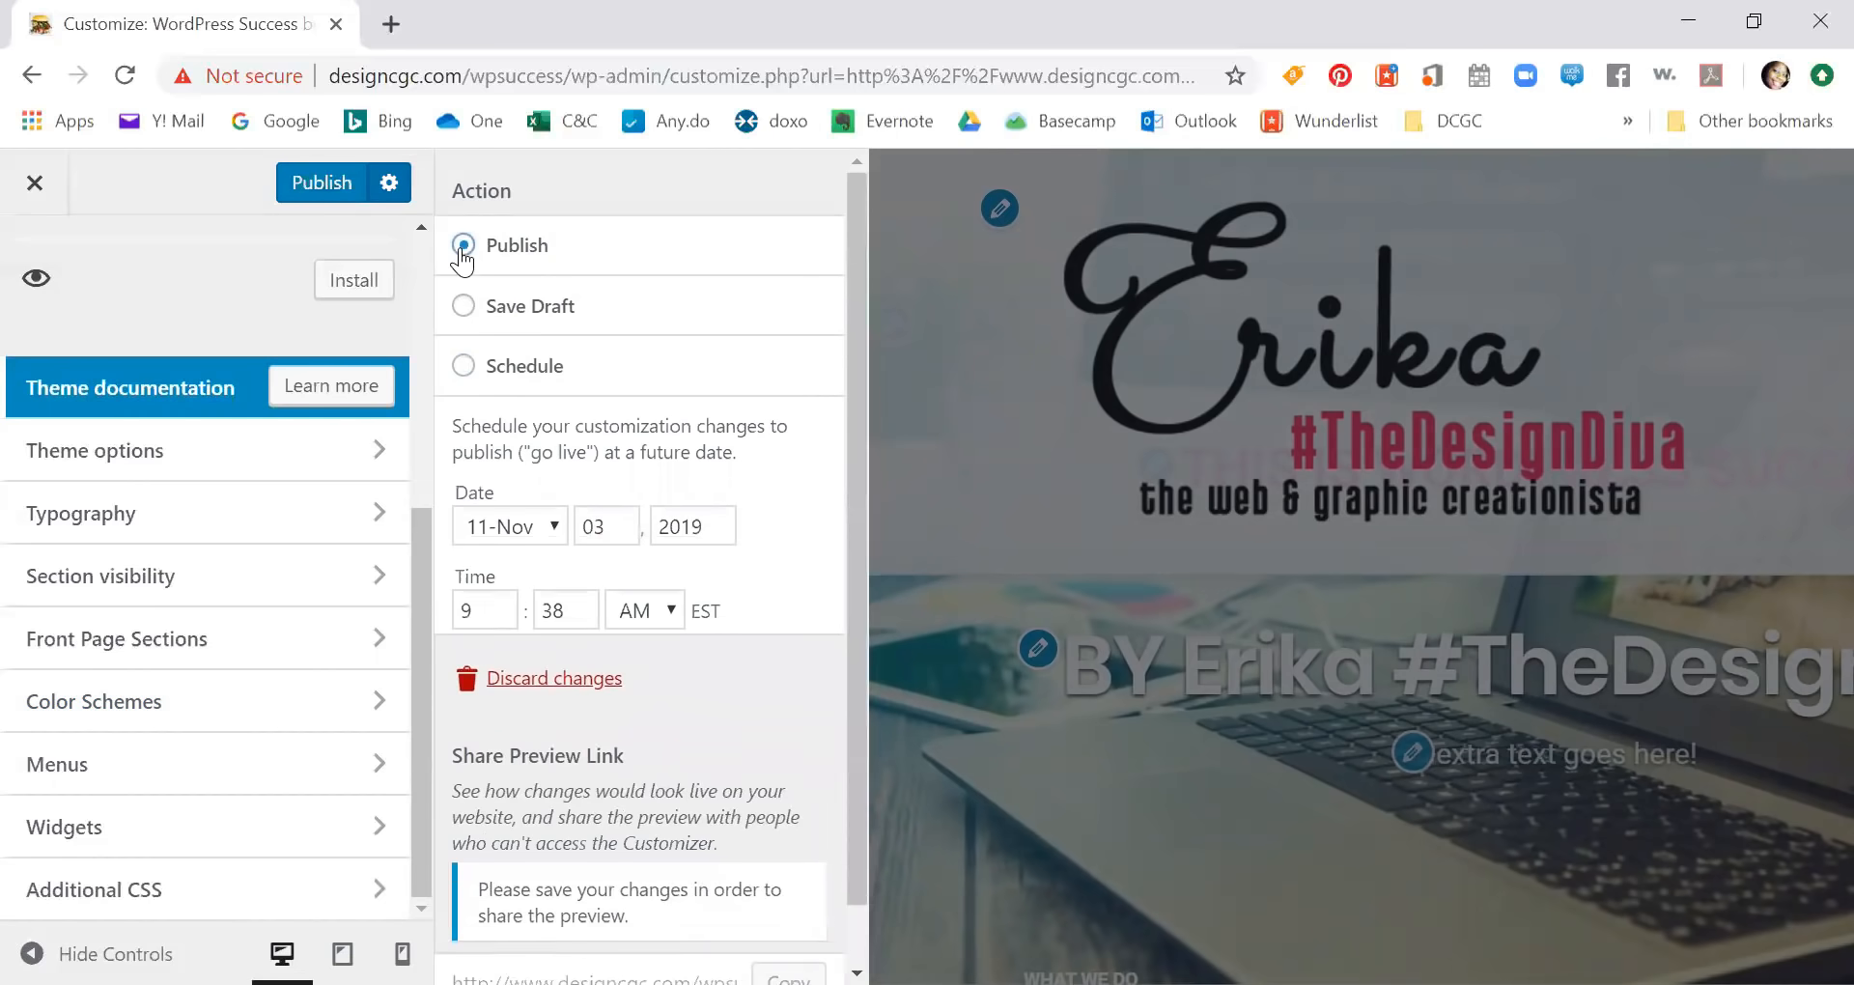
left_click(464, 307)
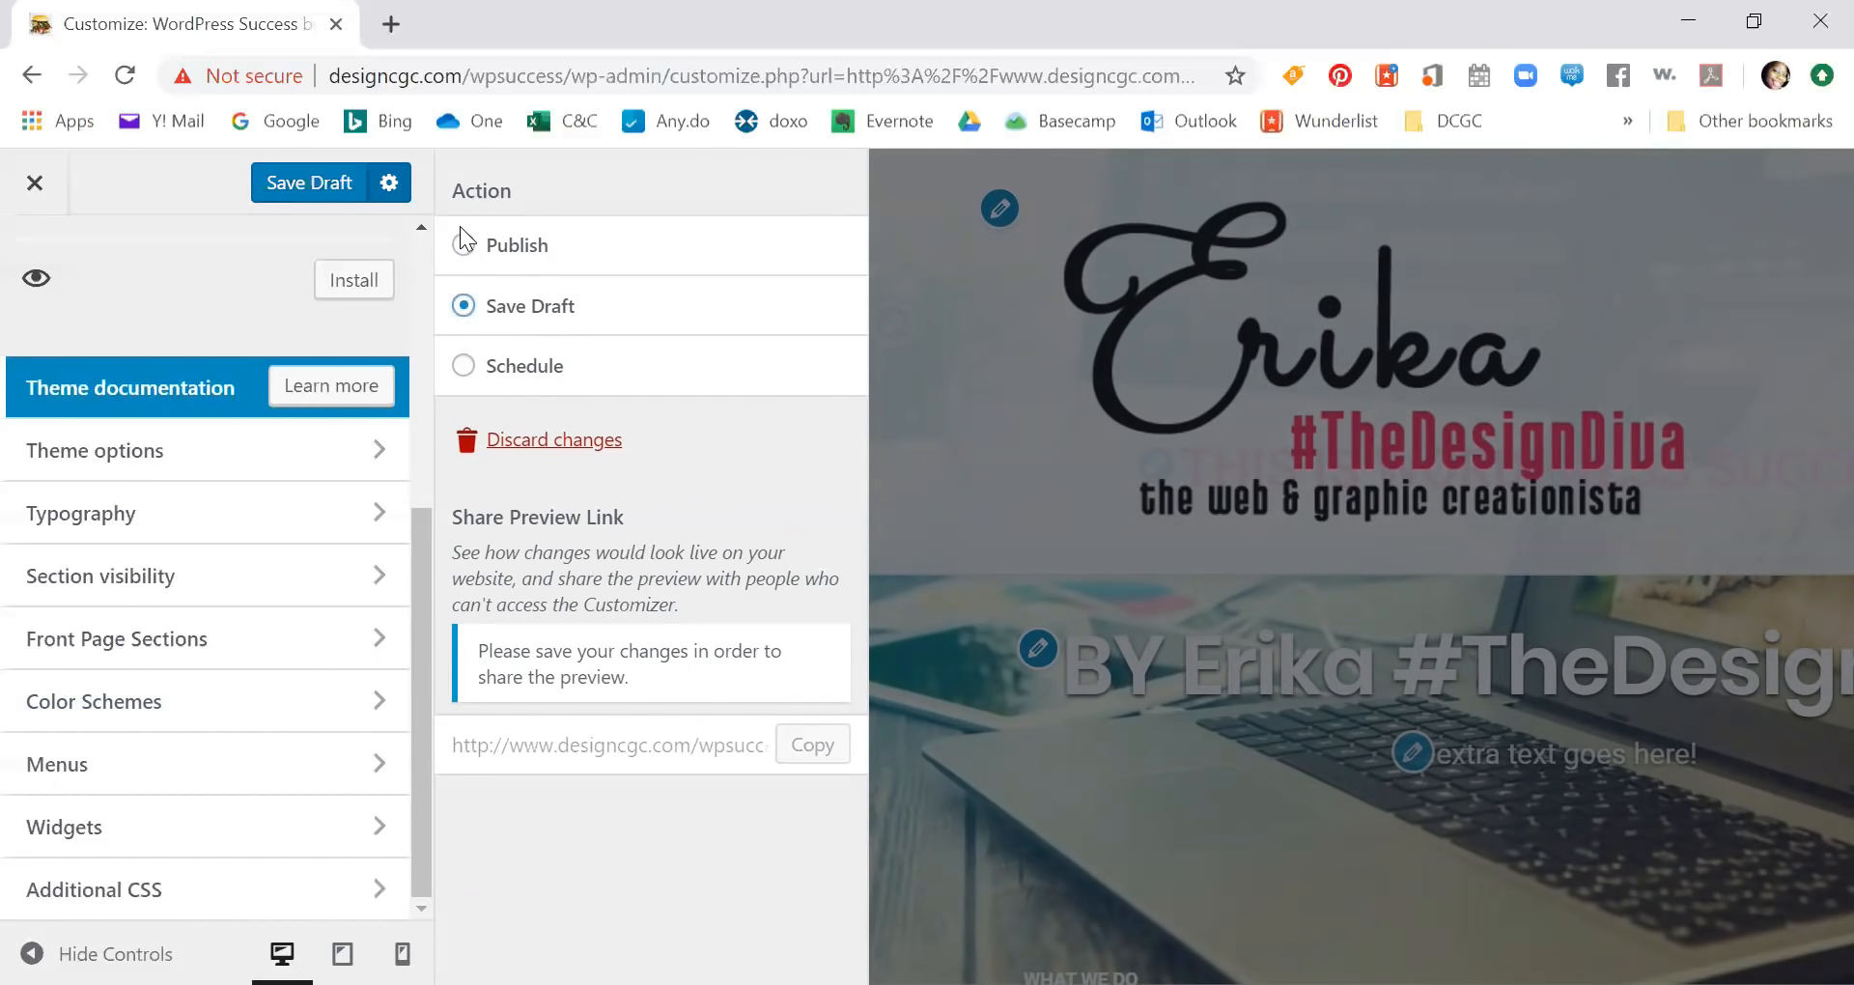
Step: Set the customizer's action to Publish, publish the theme changes, and close the customizer to show the live site
left_click(462, 249)
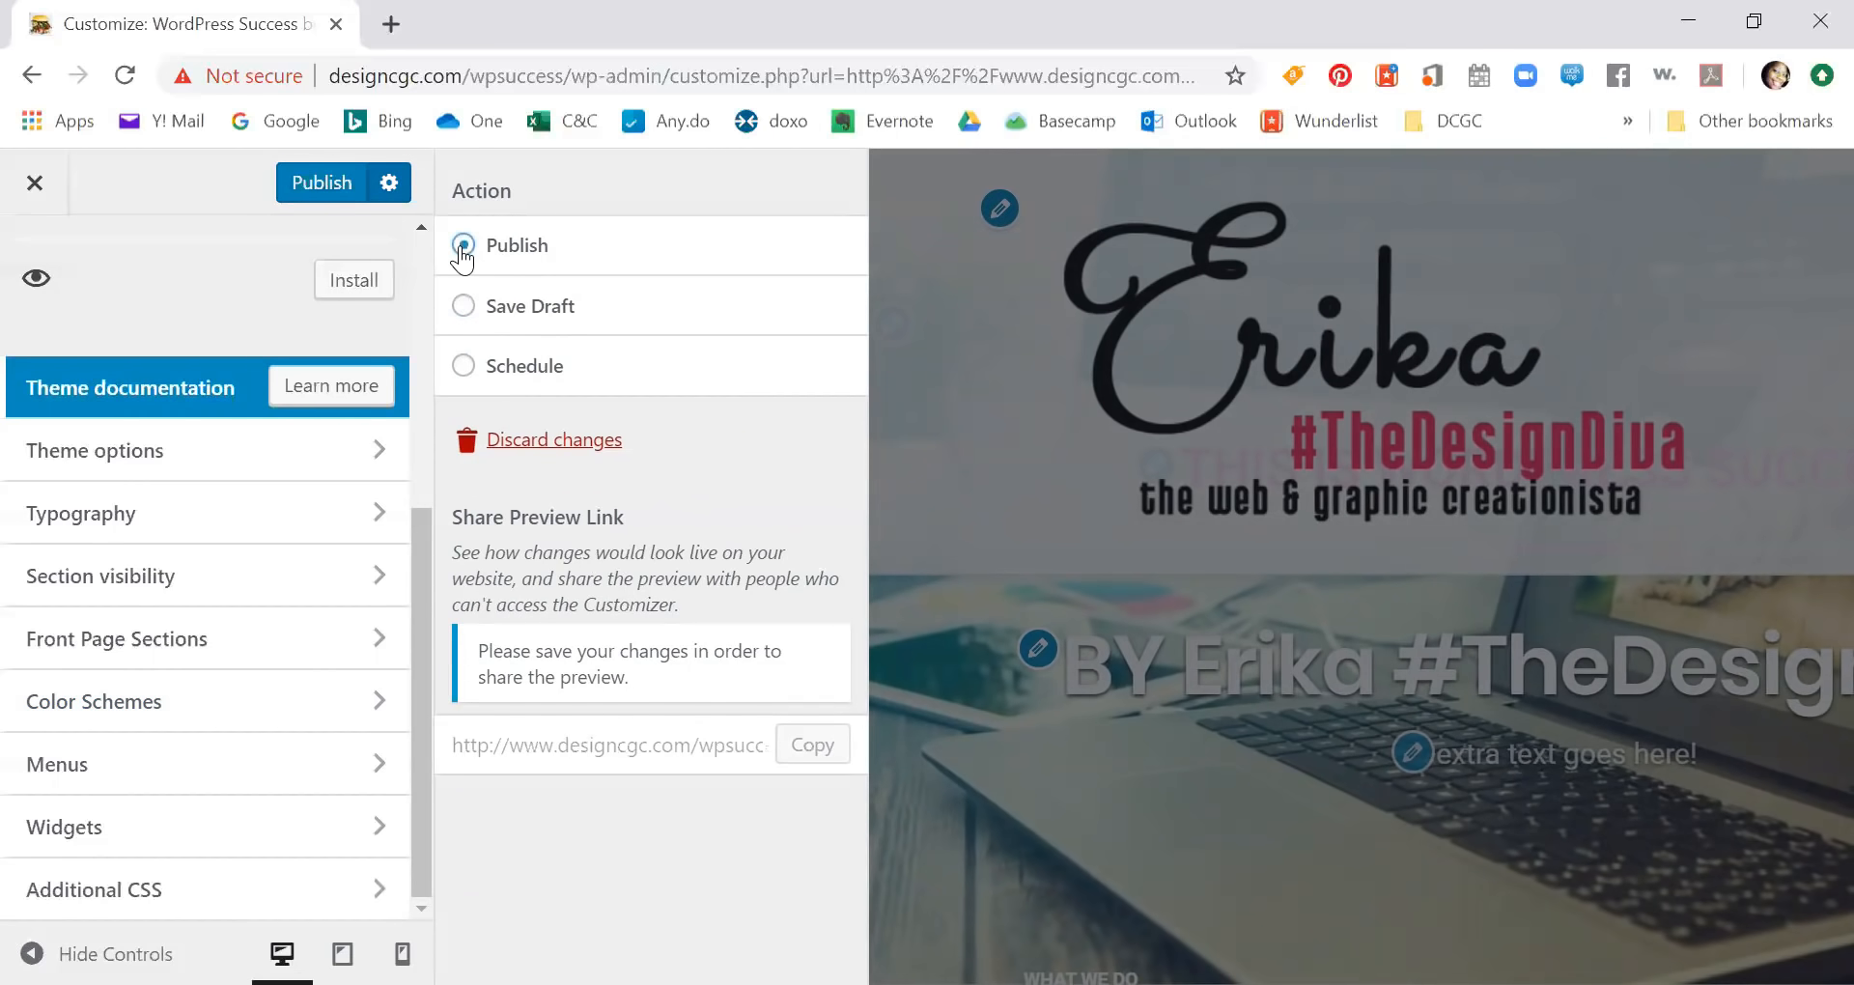
left_click(326, 188)
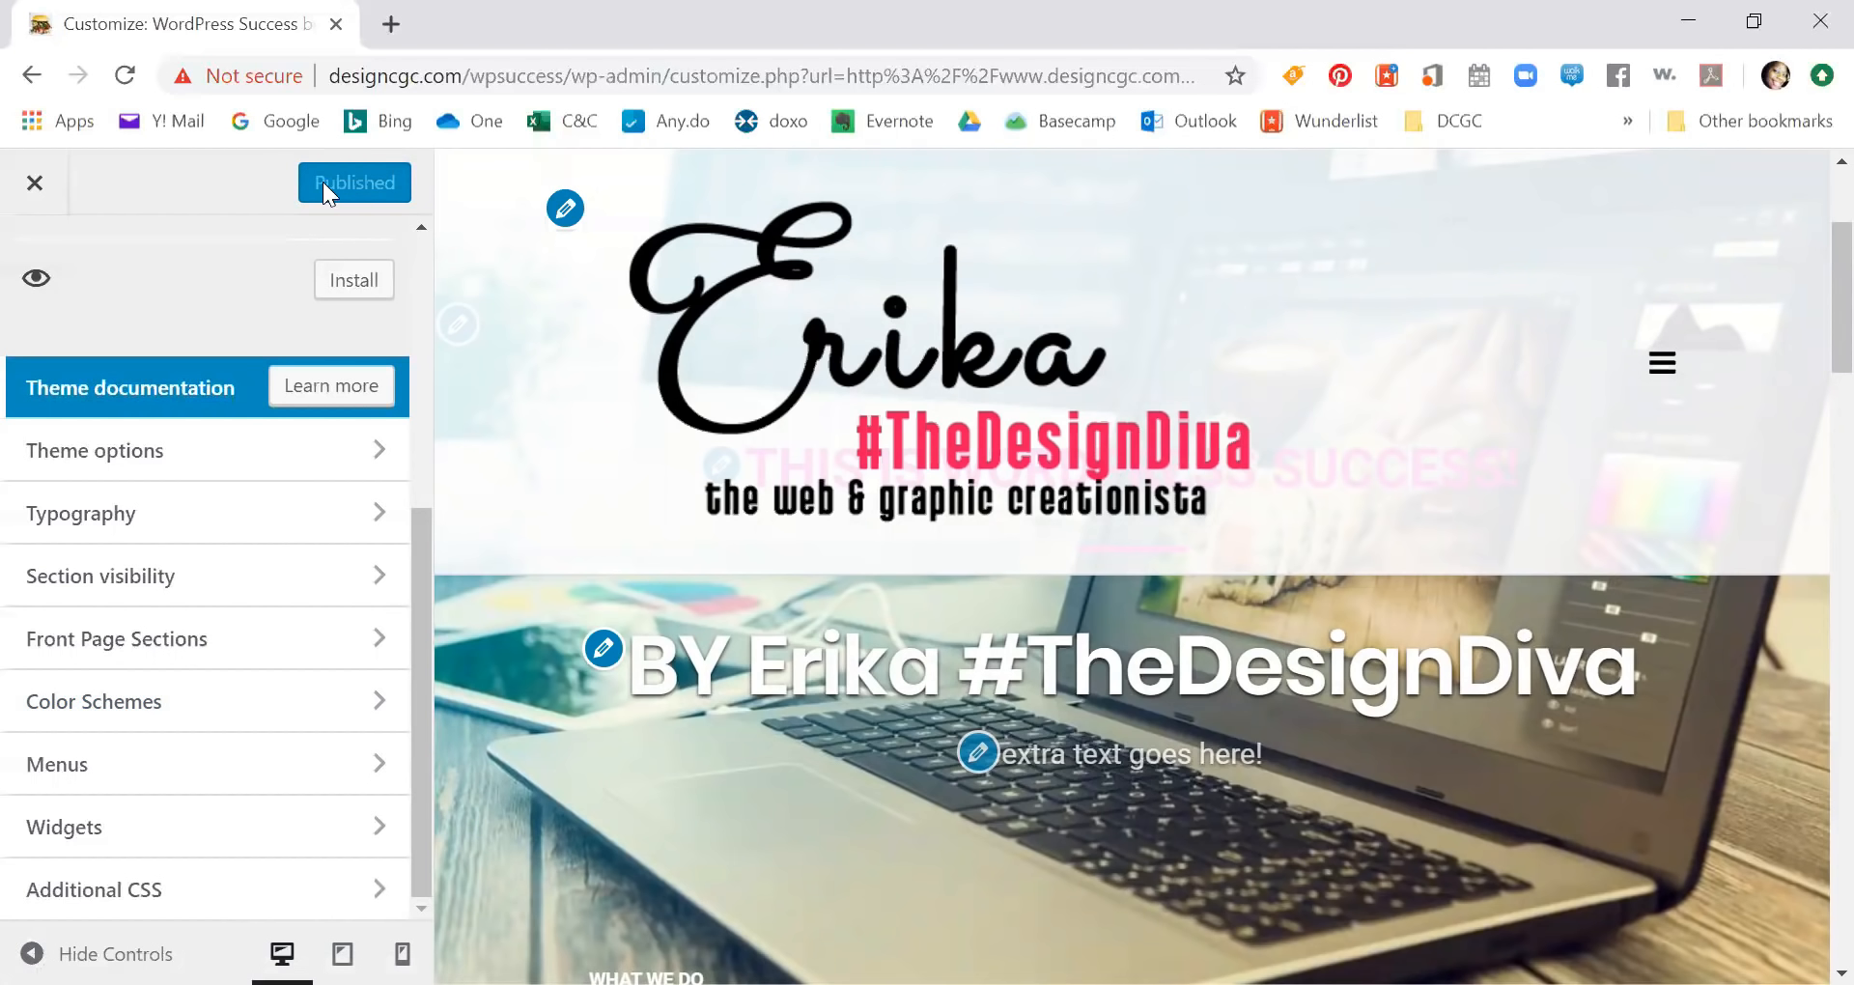
left_click(37, 184)
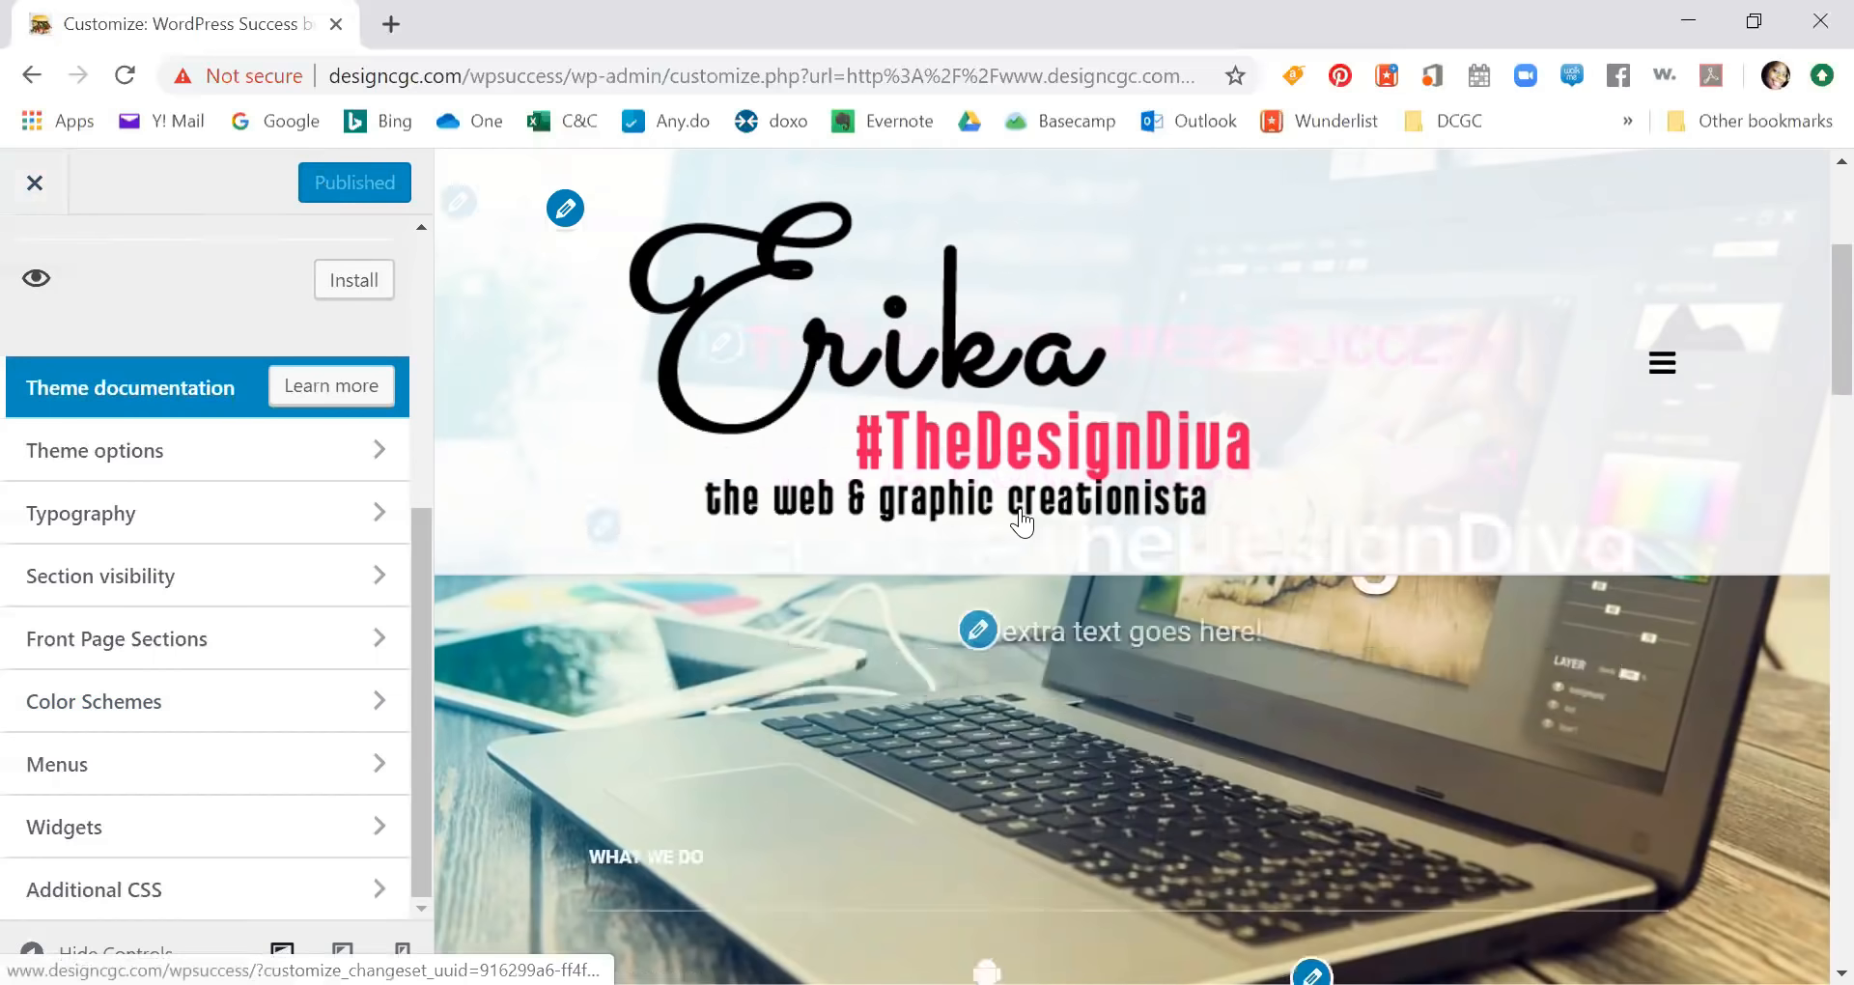
scroll(1017, 514, "down", 20)
scroll(1015, 511, "up", 15)
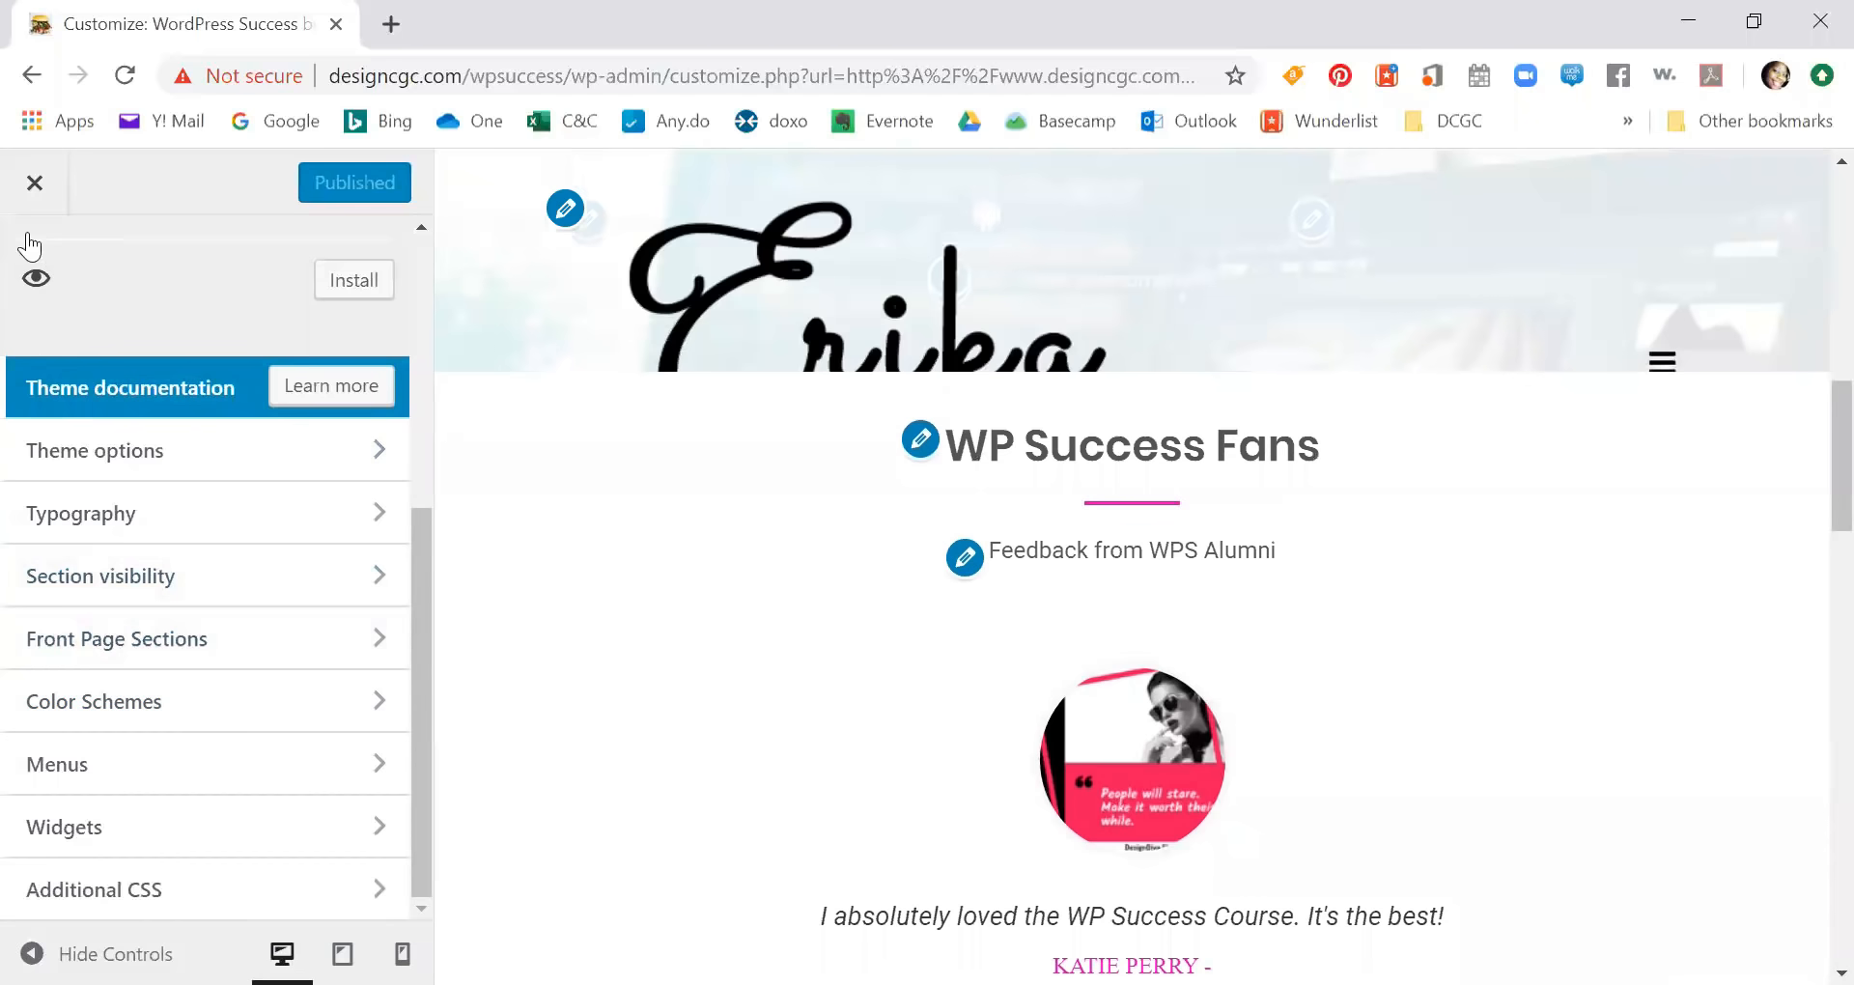
left_click(36, 193)
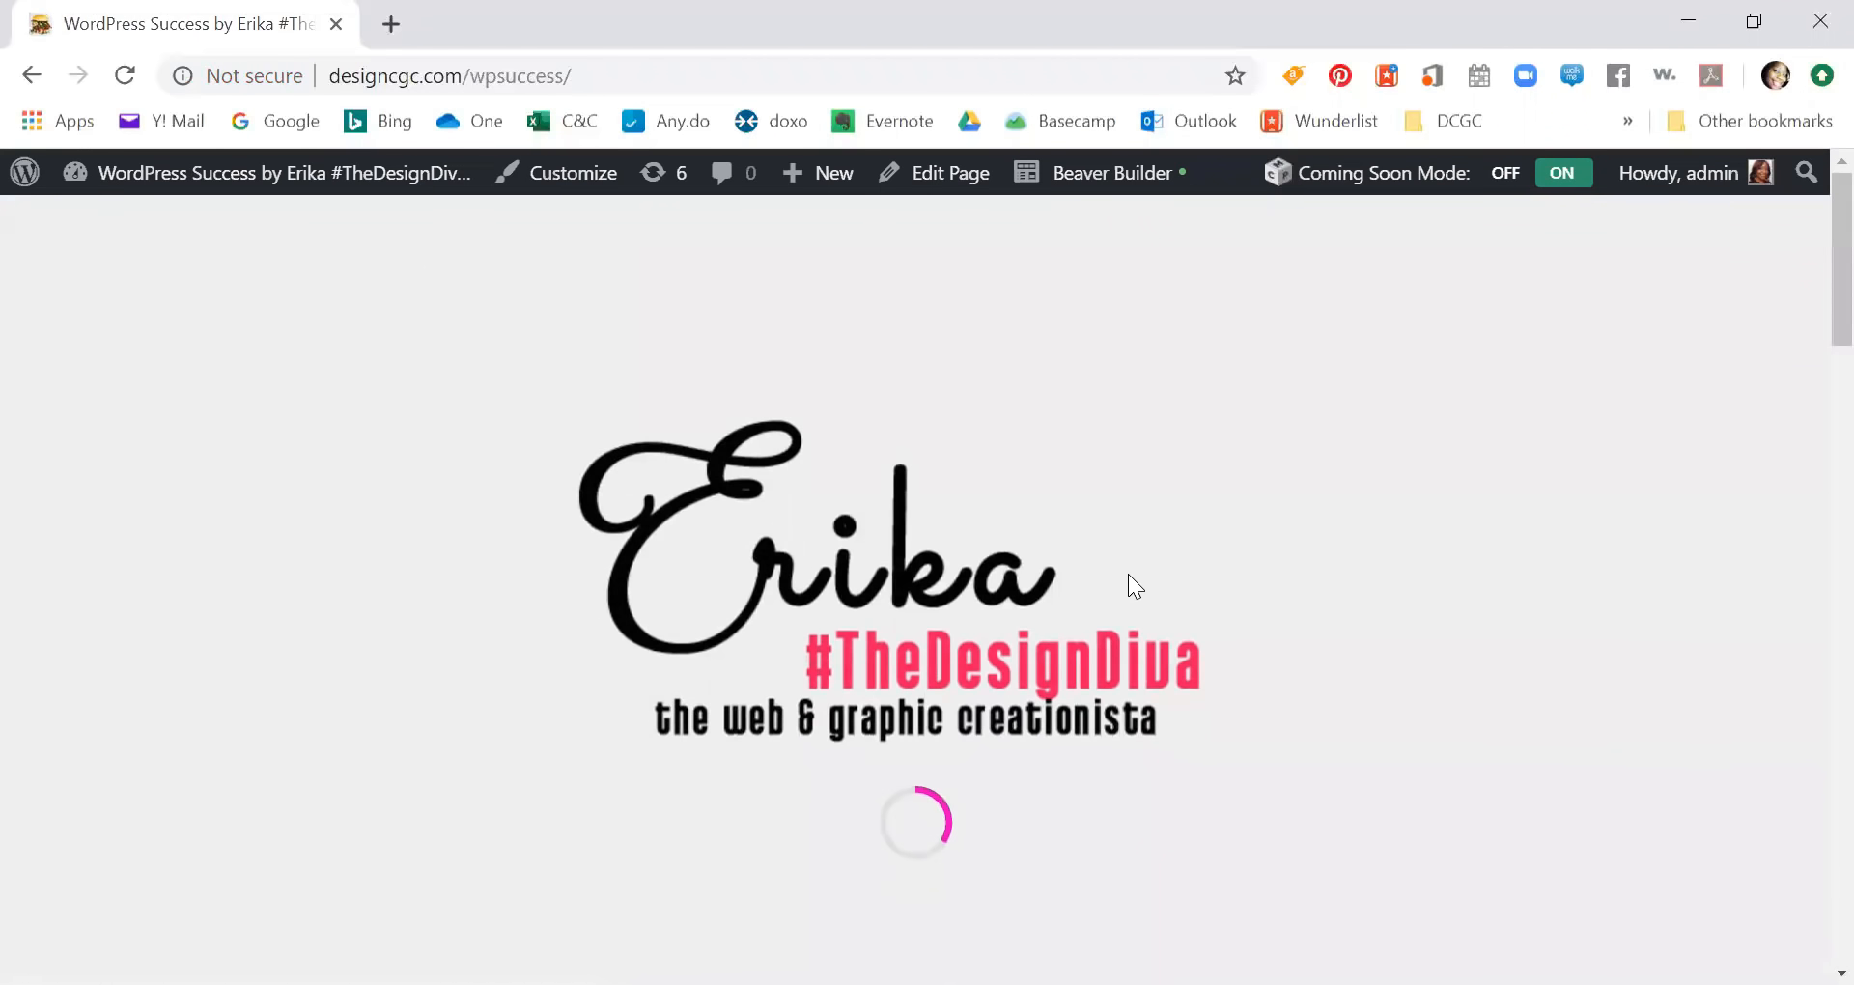
Step: Review the published front page from the header through the testimonials and latest posts to the footer, checking the accent color
scroll(1125, 575, "down", 5)
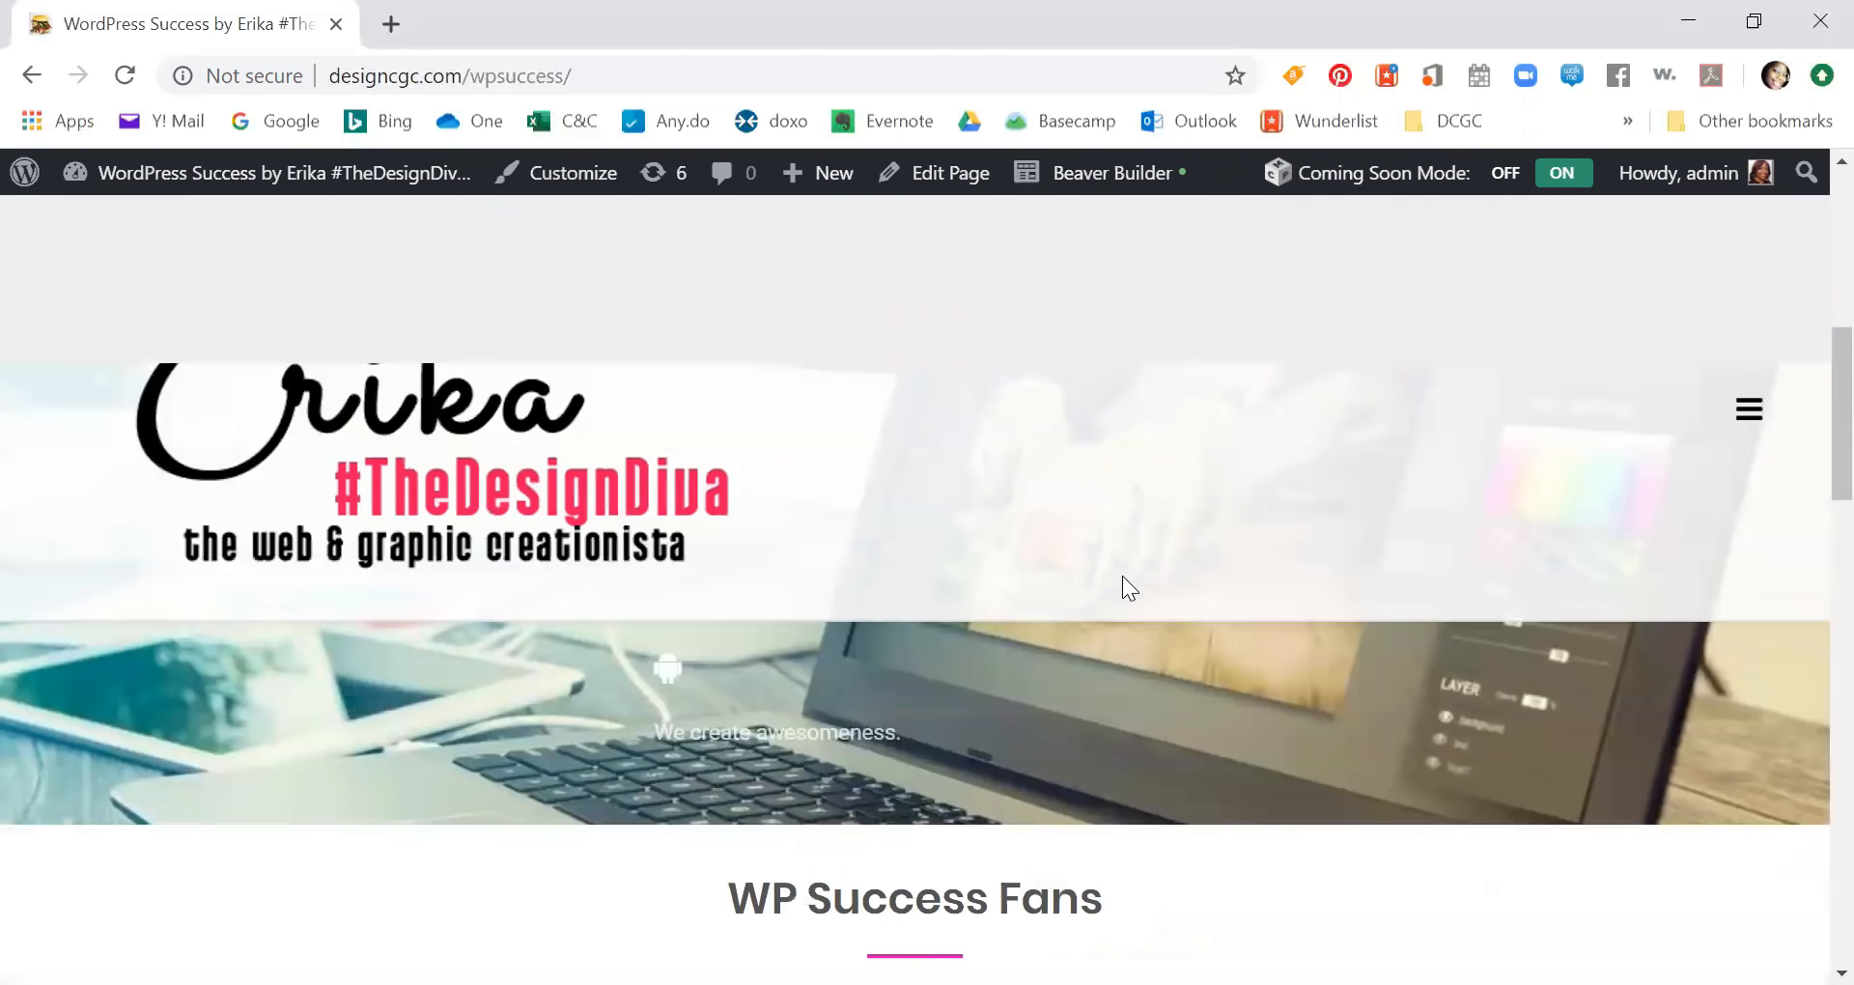
scroll(1118, 569, "down", 10)
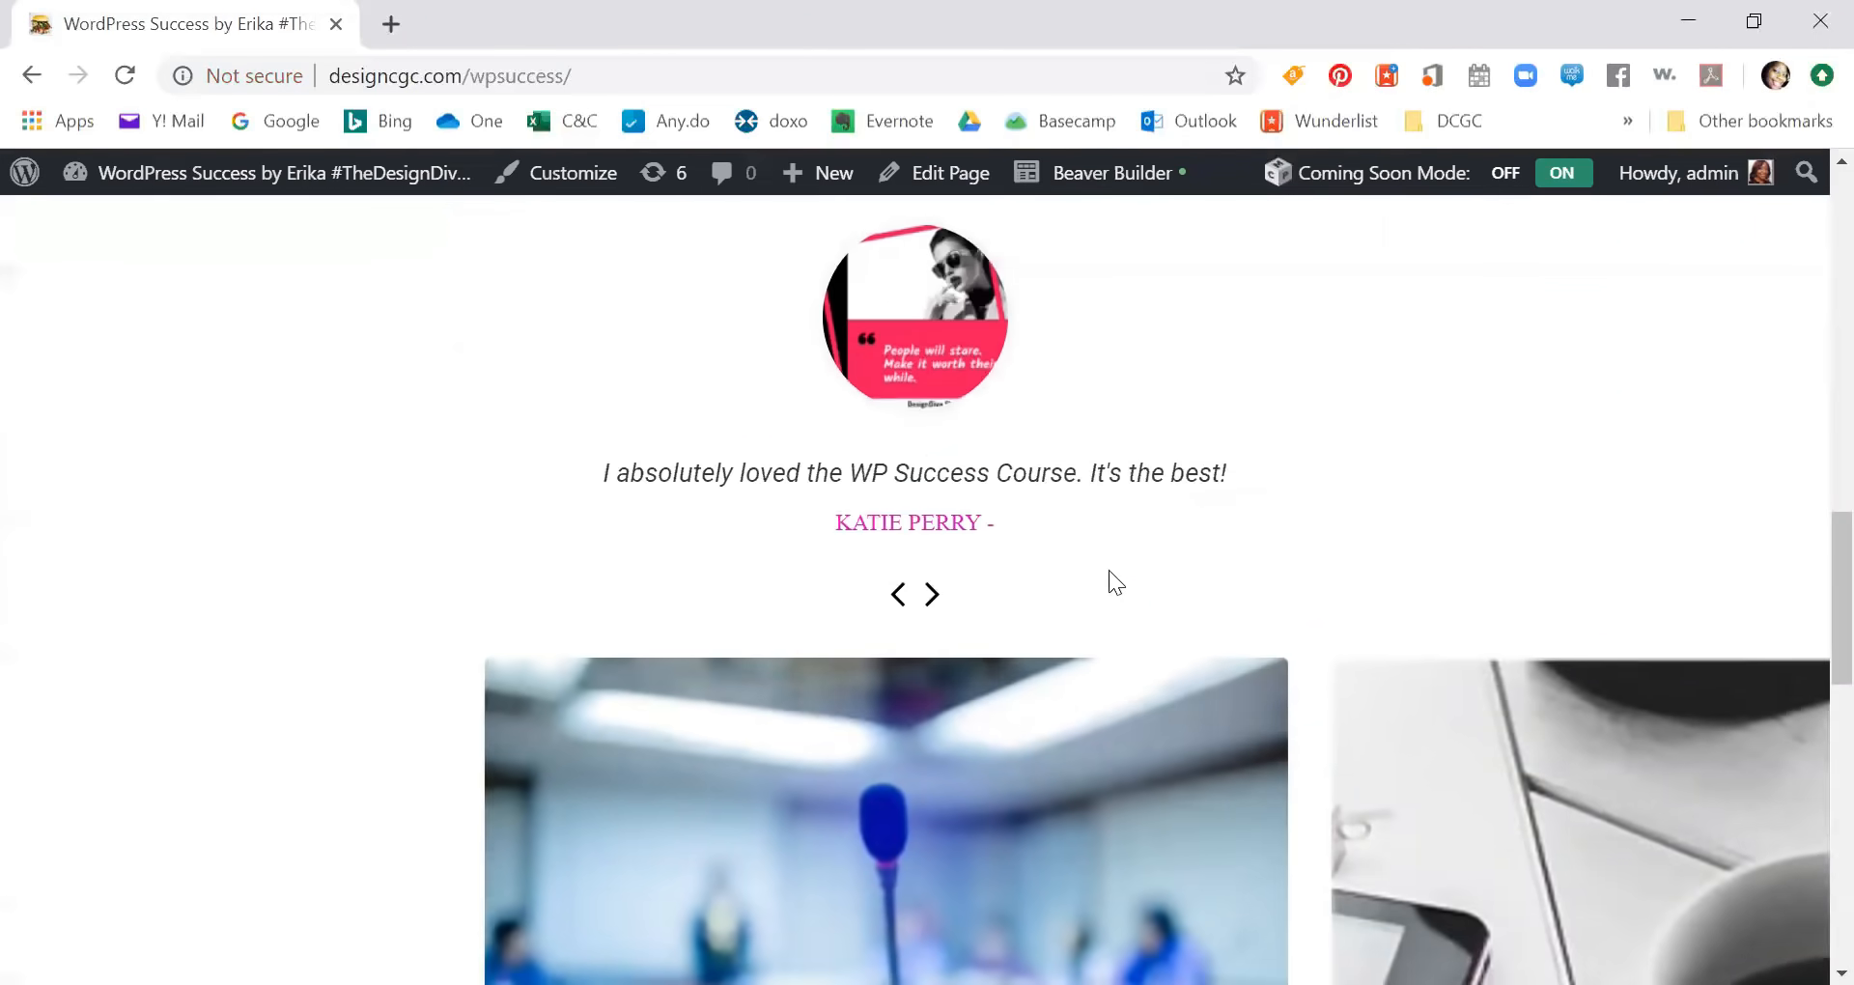
scroll(1110, 579, "down", 6)
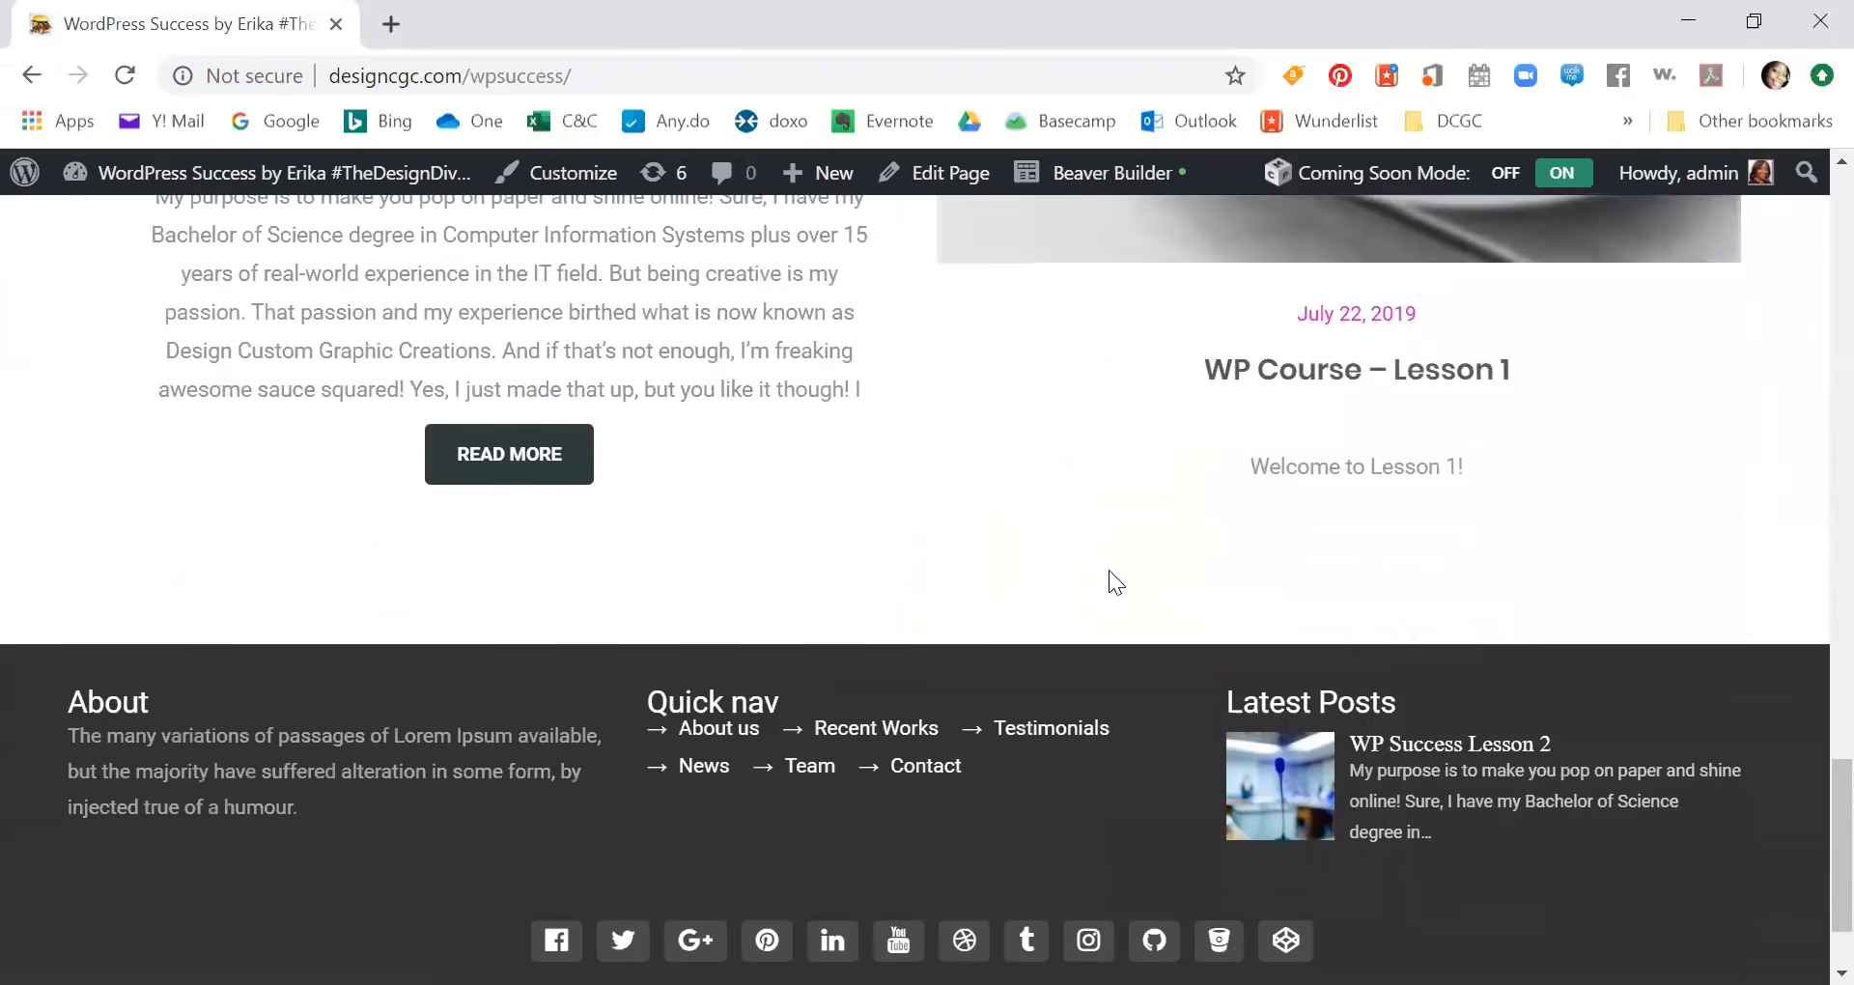
scroll(1110, 579, "up", 9)
scroll(1110, 584, "up", 2)
scroll(1110, 584, "down", 5)
scroll(1108, 584, "up", 1)
scroll(290, 589, "up", 2)
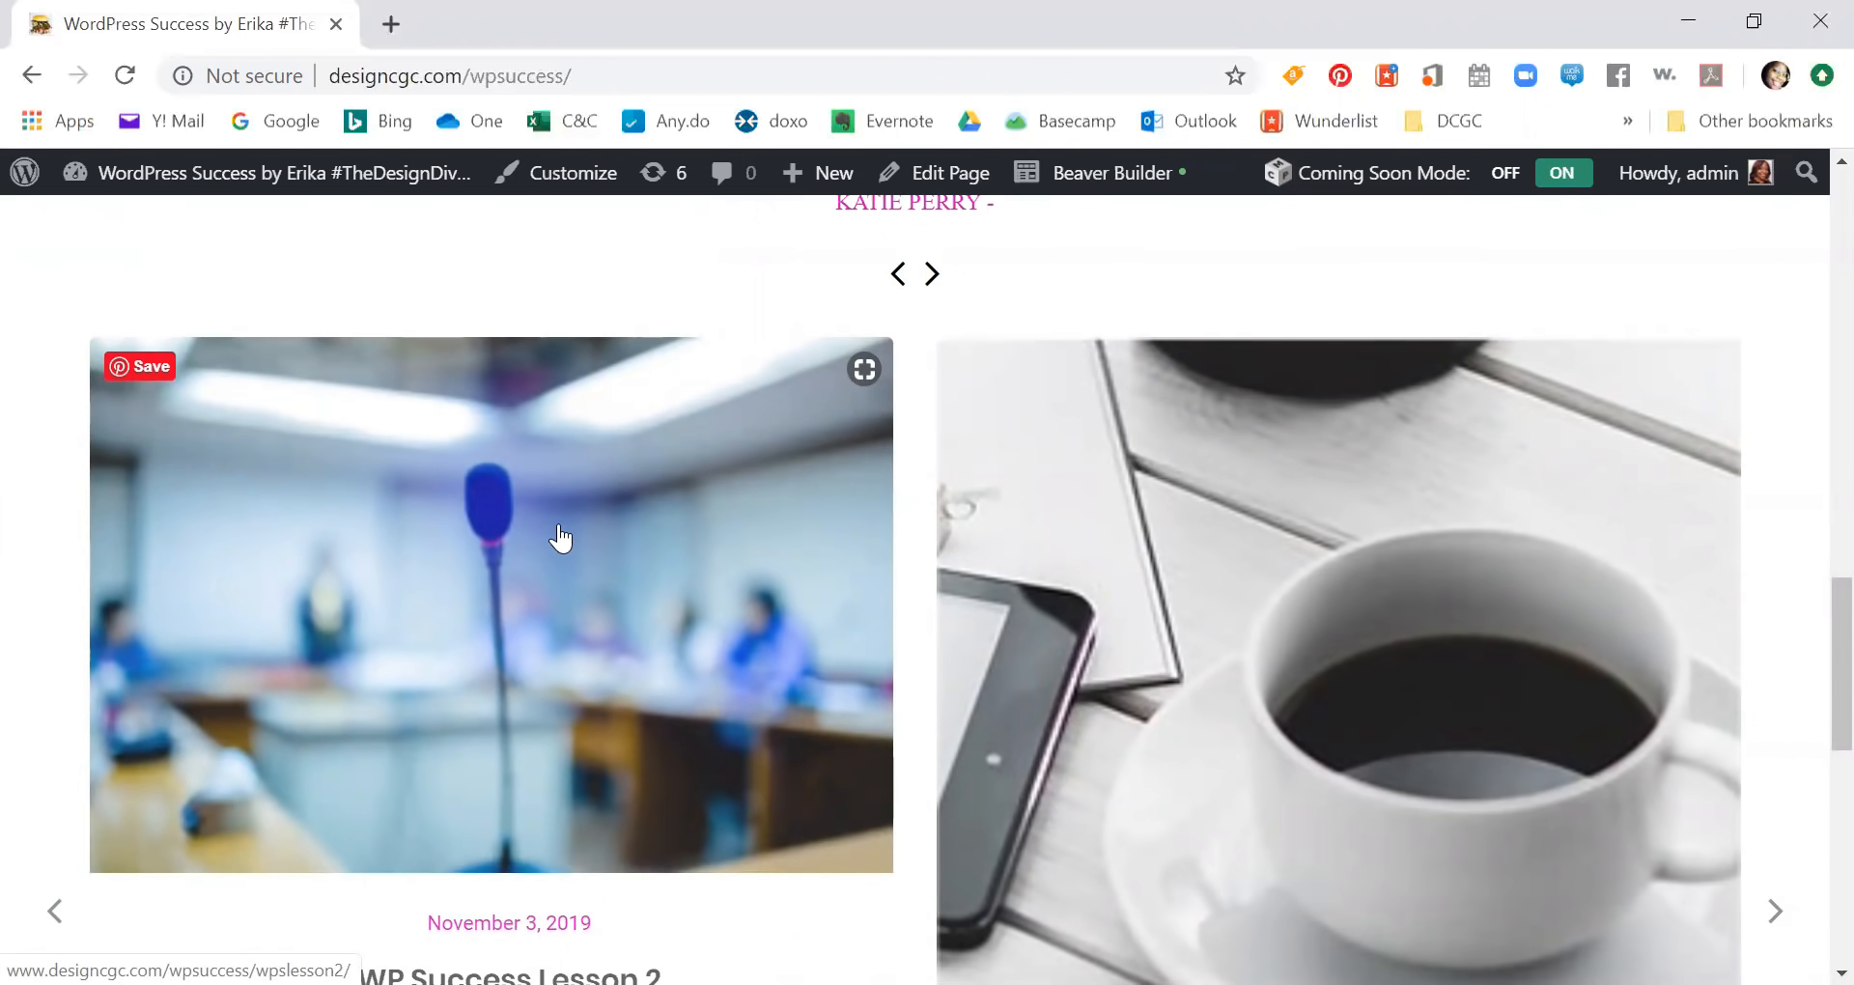
scroll(560, 541, "down", 2)
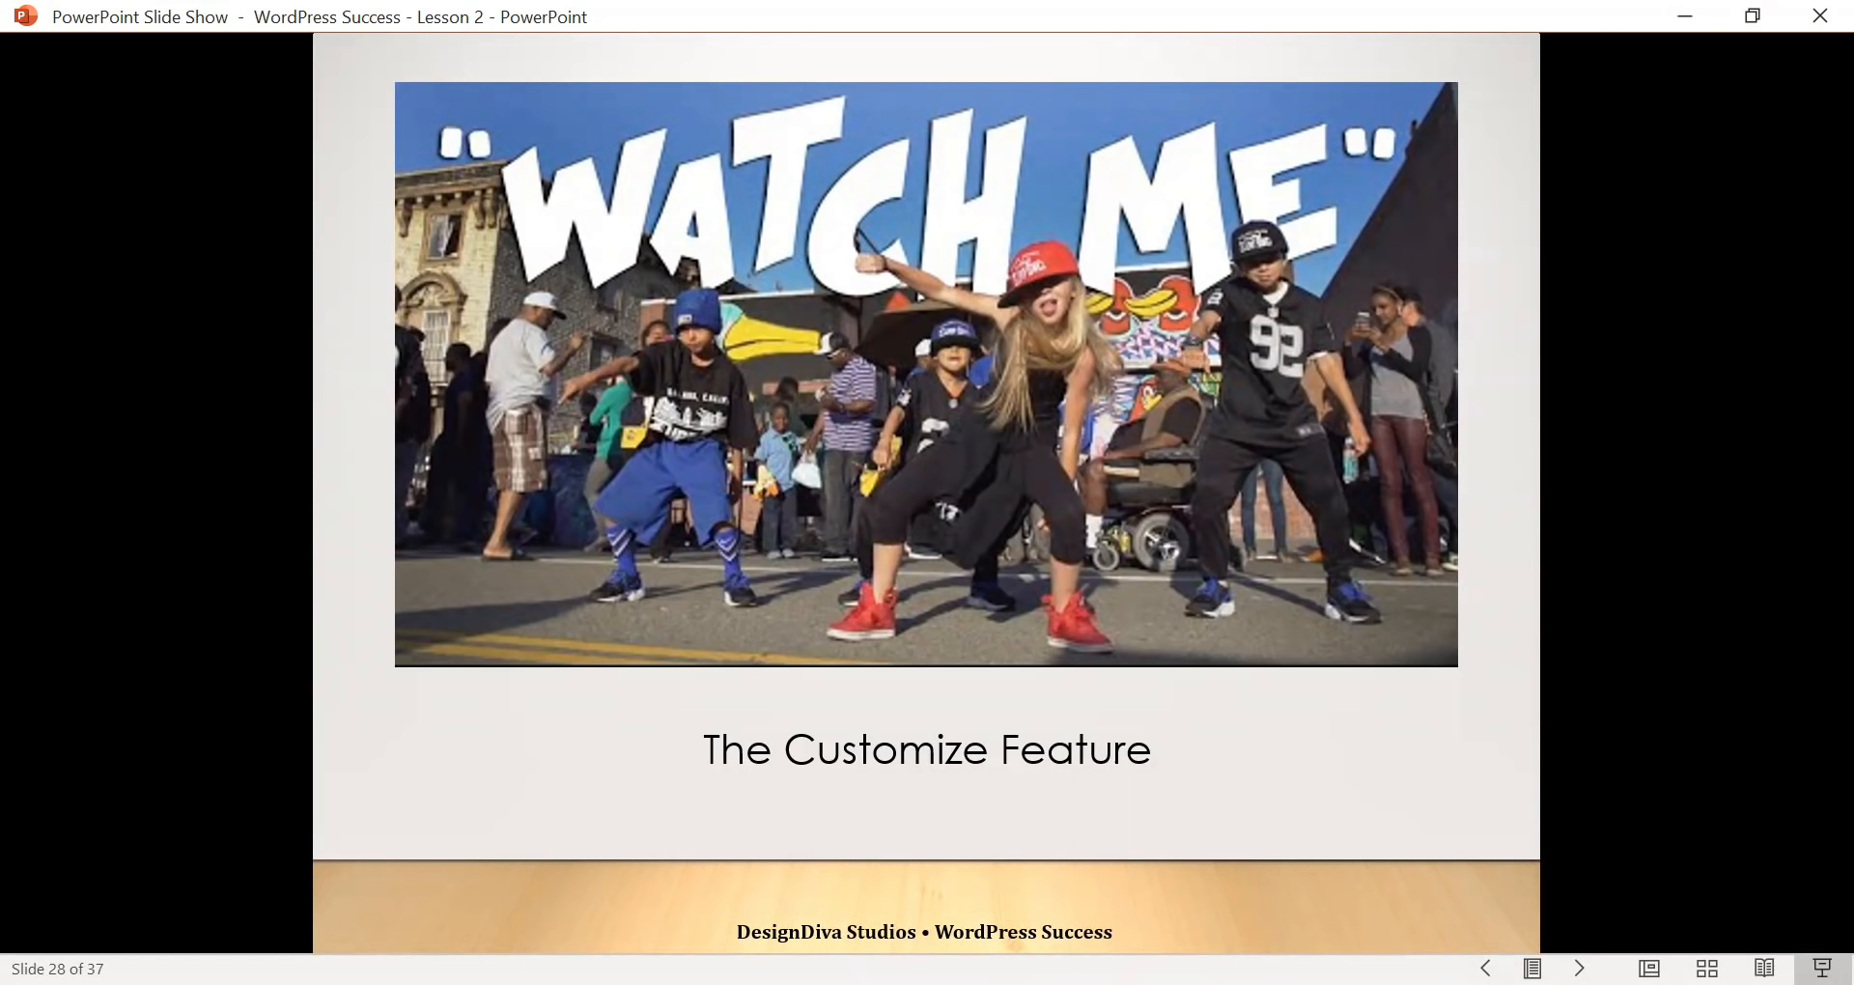
left_click(1442, 770)
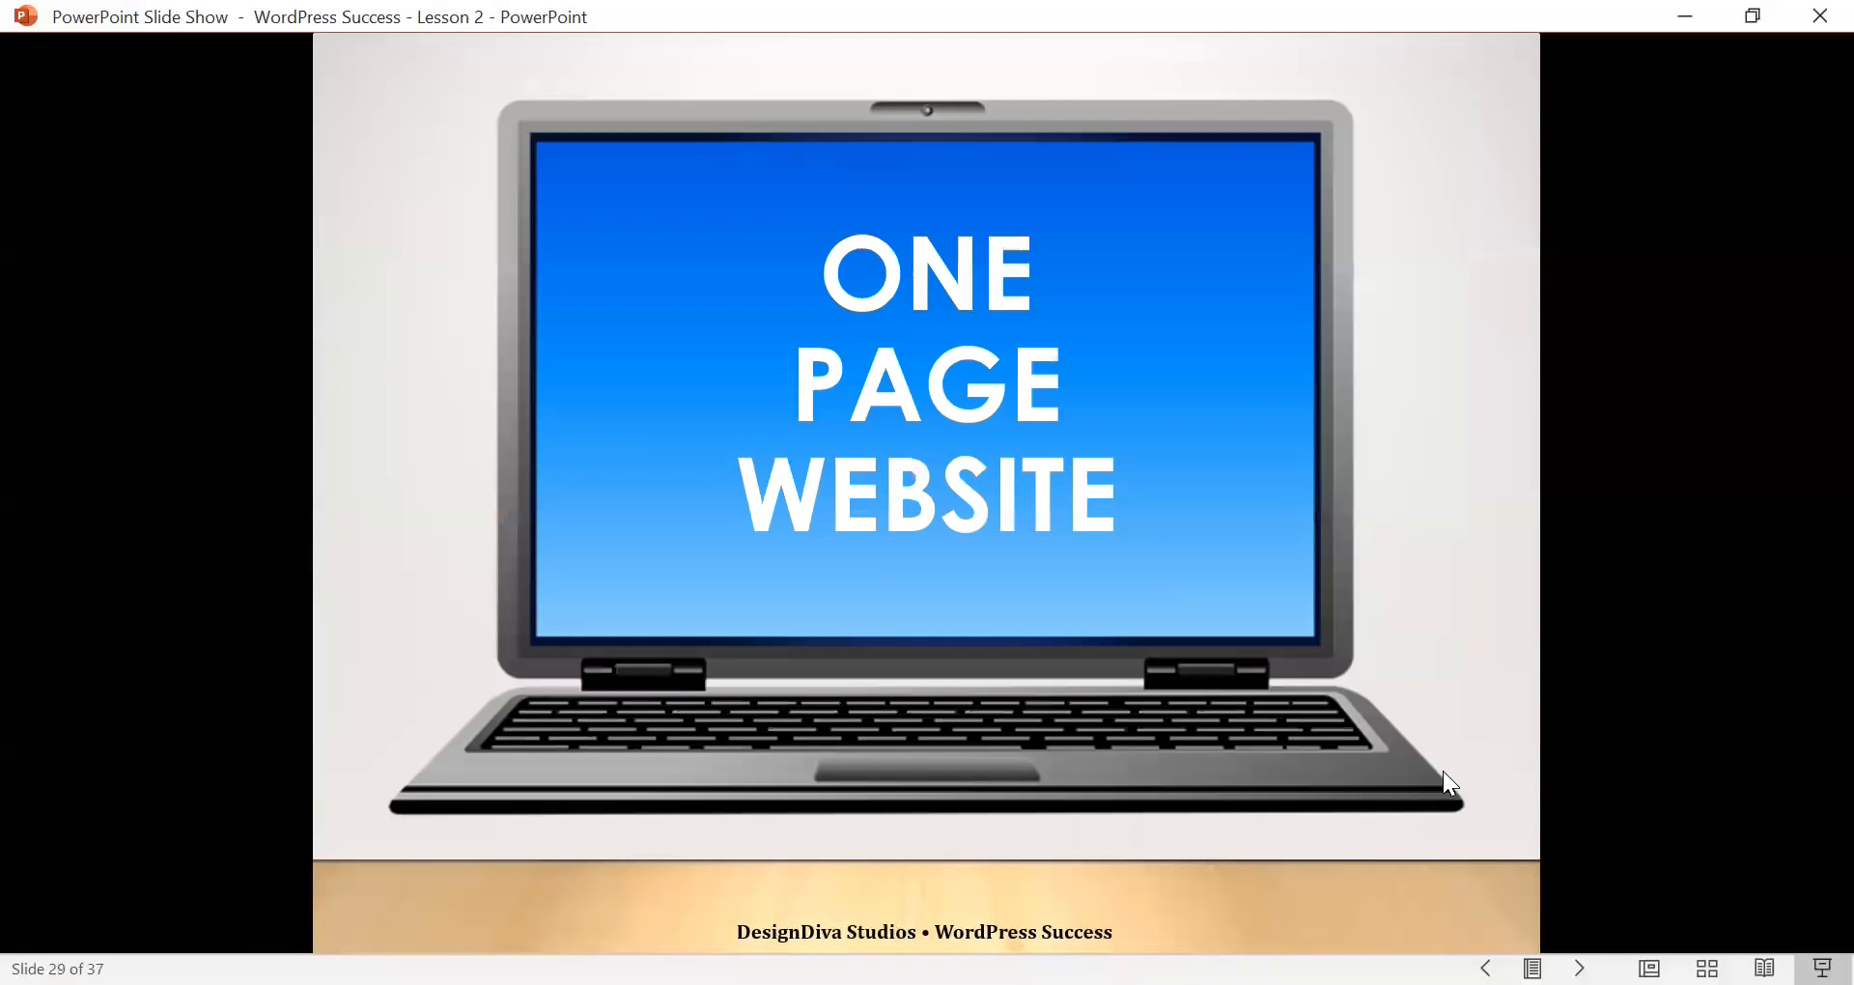